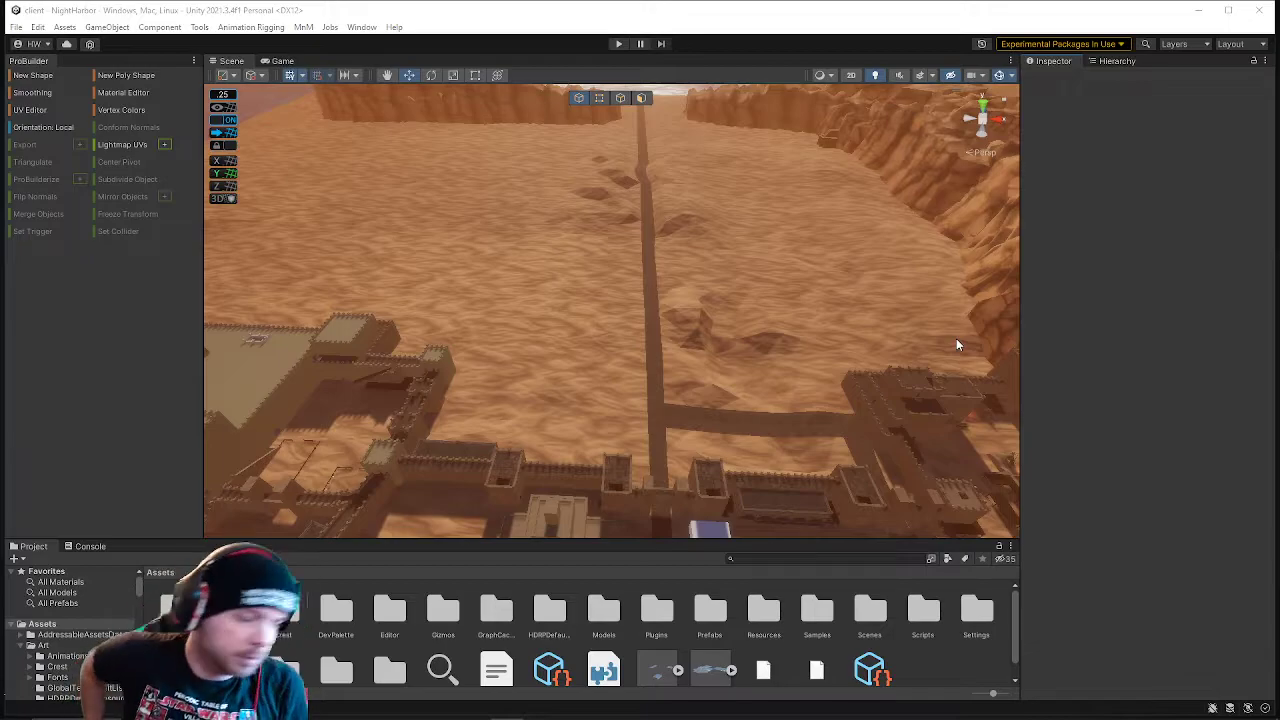
- Select the stone entrance mesh set in the cliff across the sand field and inspect it up close and from above
right_drag(642, 352, 711, 301)
key(w)
key(w)
key(w)
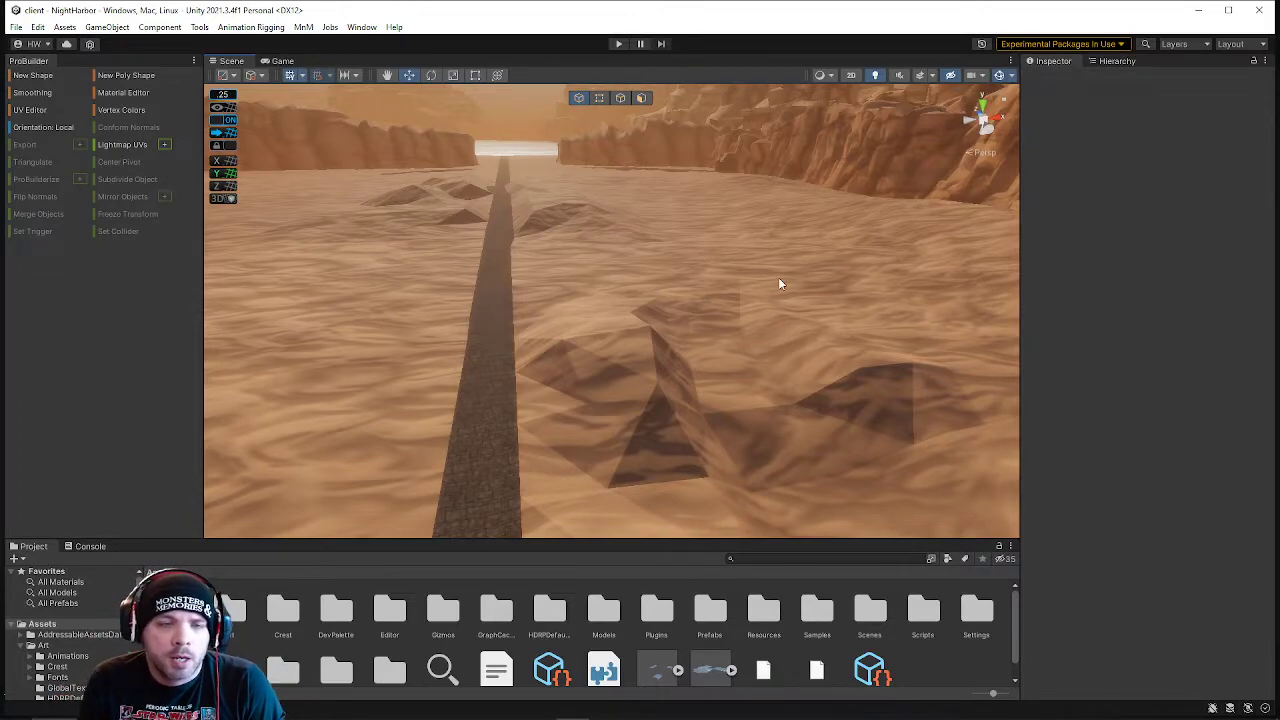
right_drag(720, 337, 695, 326)
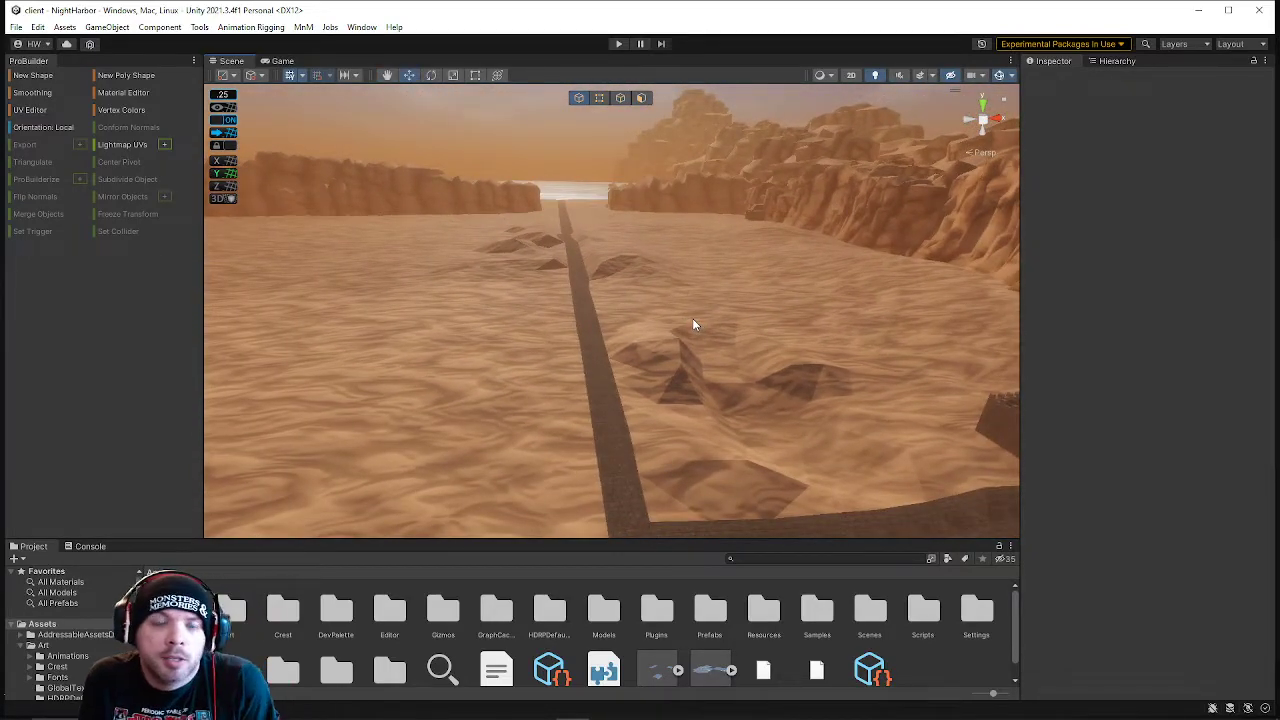
click(760, 216)
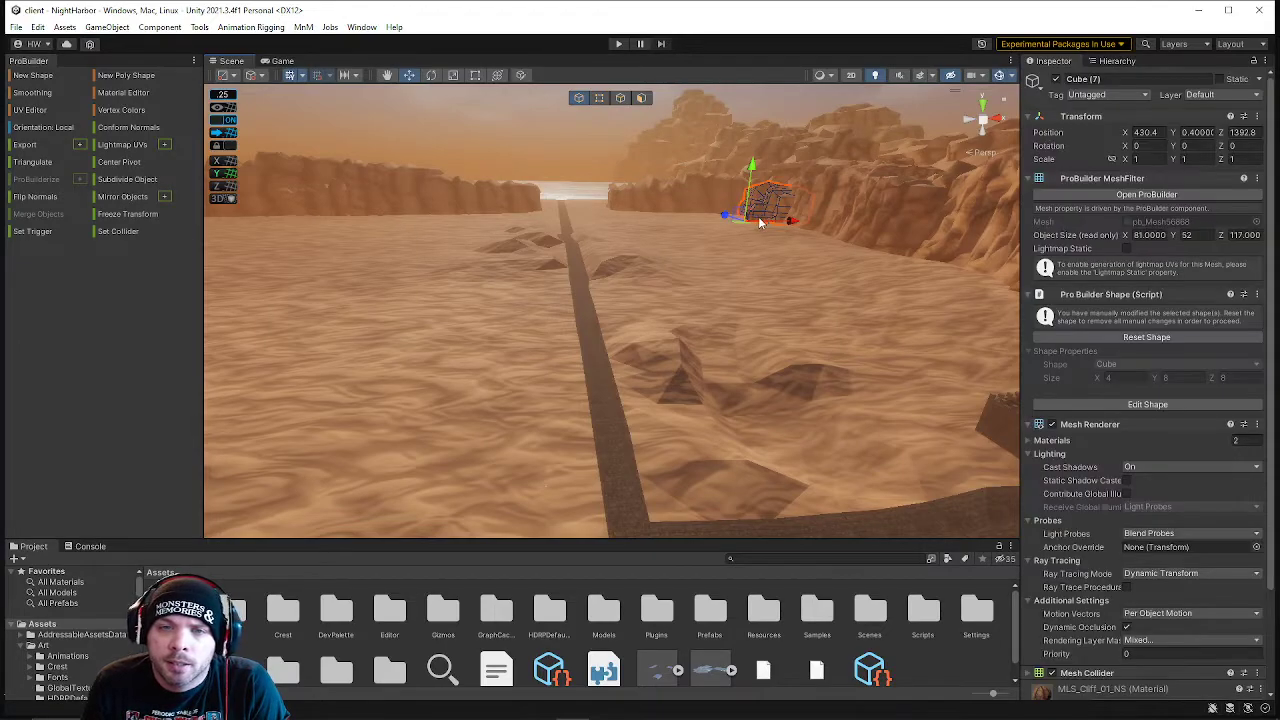
right_drag(726, 214, 997, 205)
key(w)
key(s)
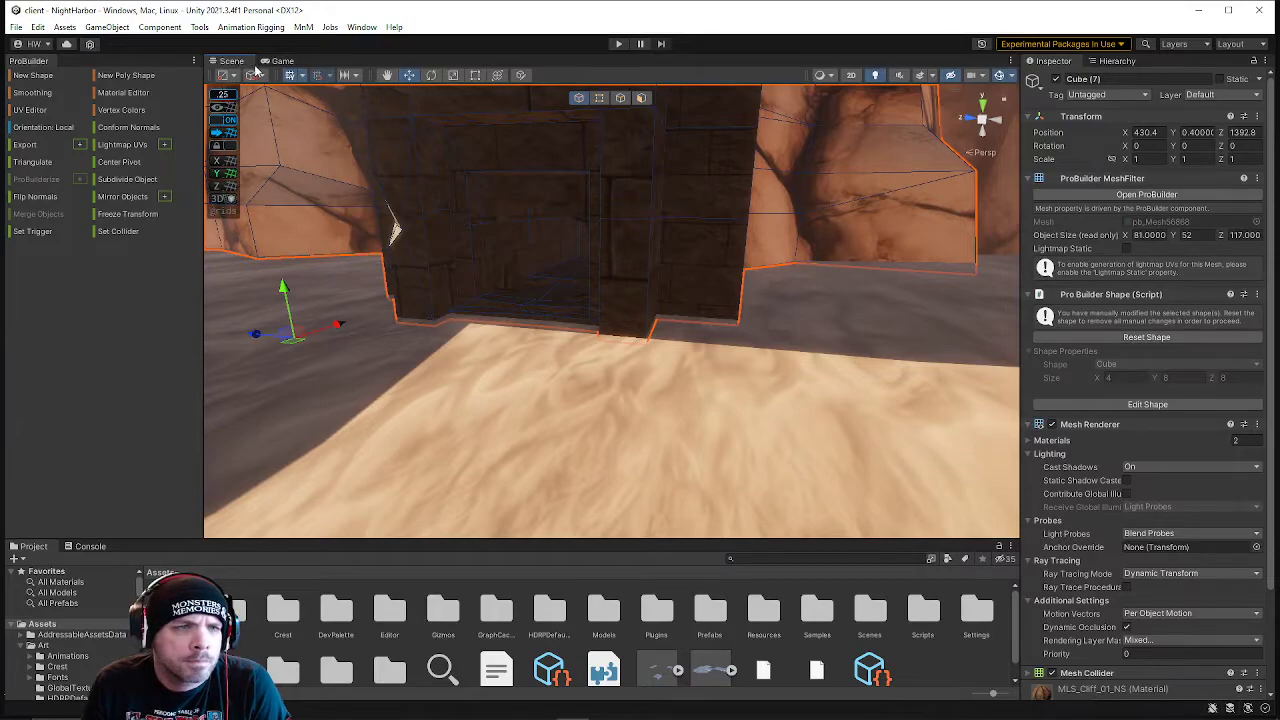
right_drag(255, 112, 627, 371)
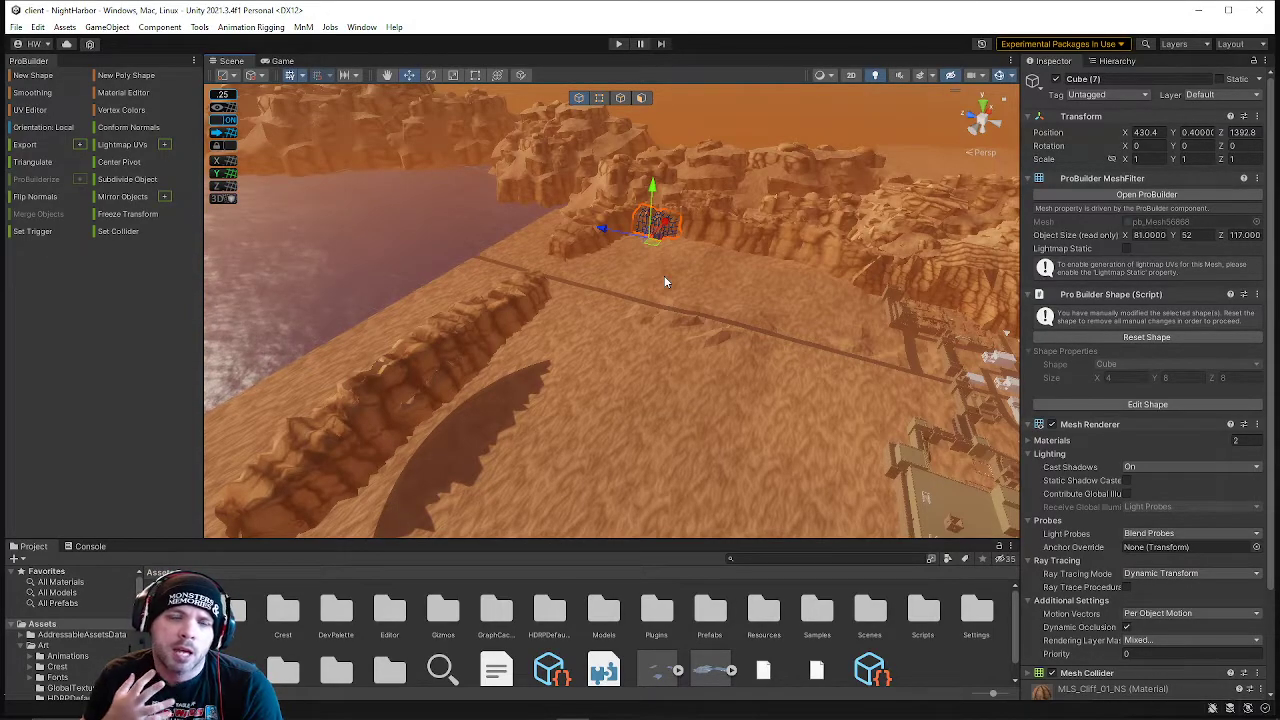
key(w)
right_drag(659, 172, 757, 143)
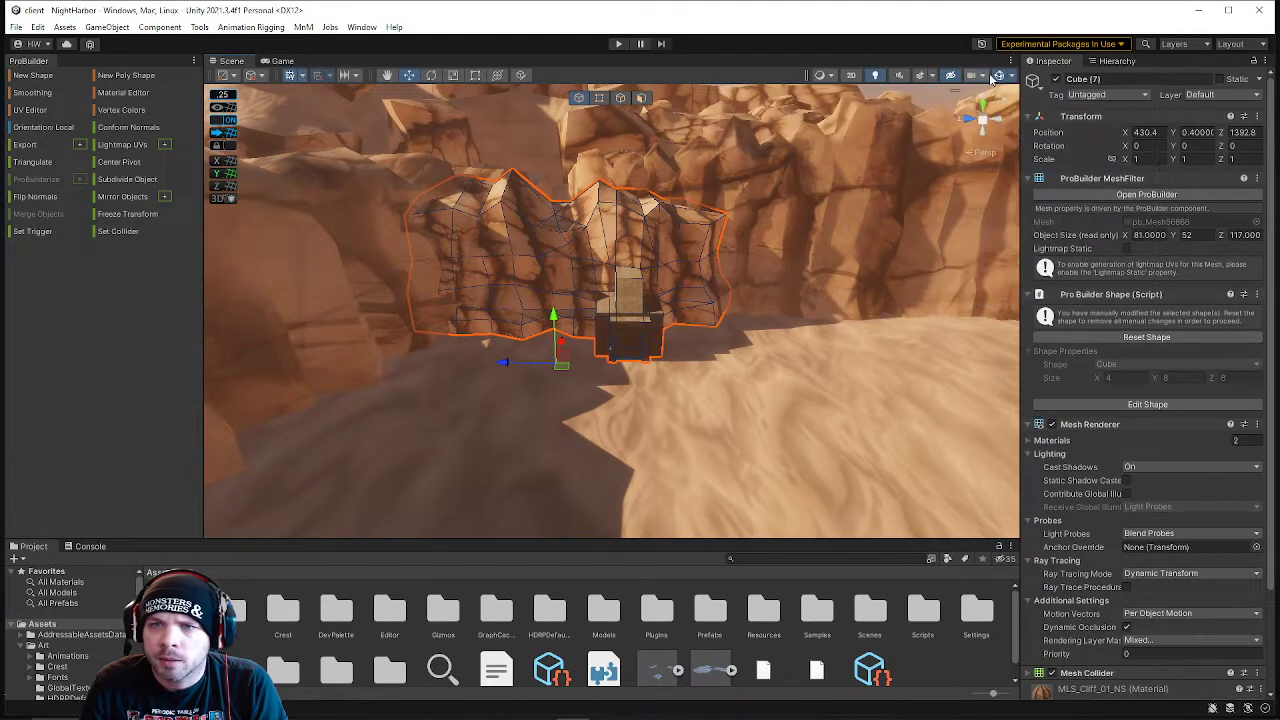
- Look through the scene's gizmo visibility list and hide the Volume component's icon
click(1013, 77)
scroll(1076, 332, down, 10)
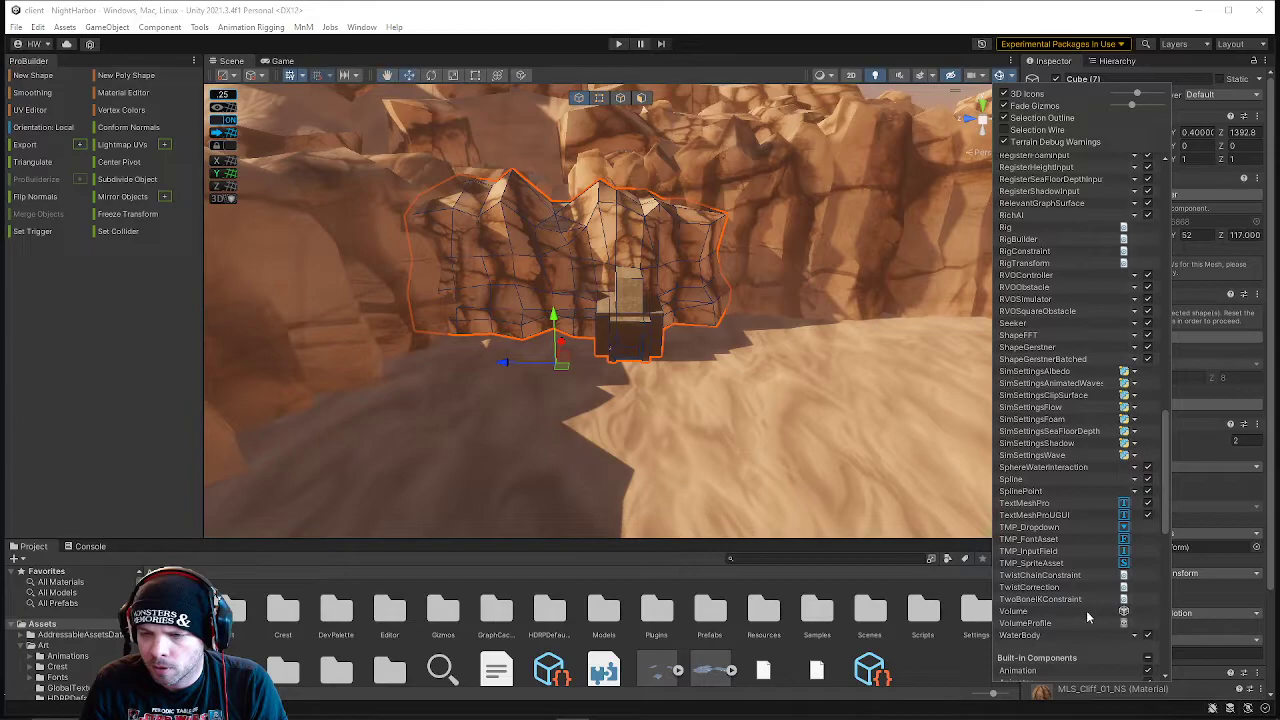
scroll(1155, 615, down, 15)
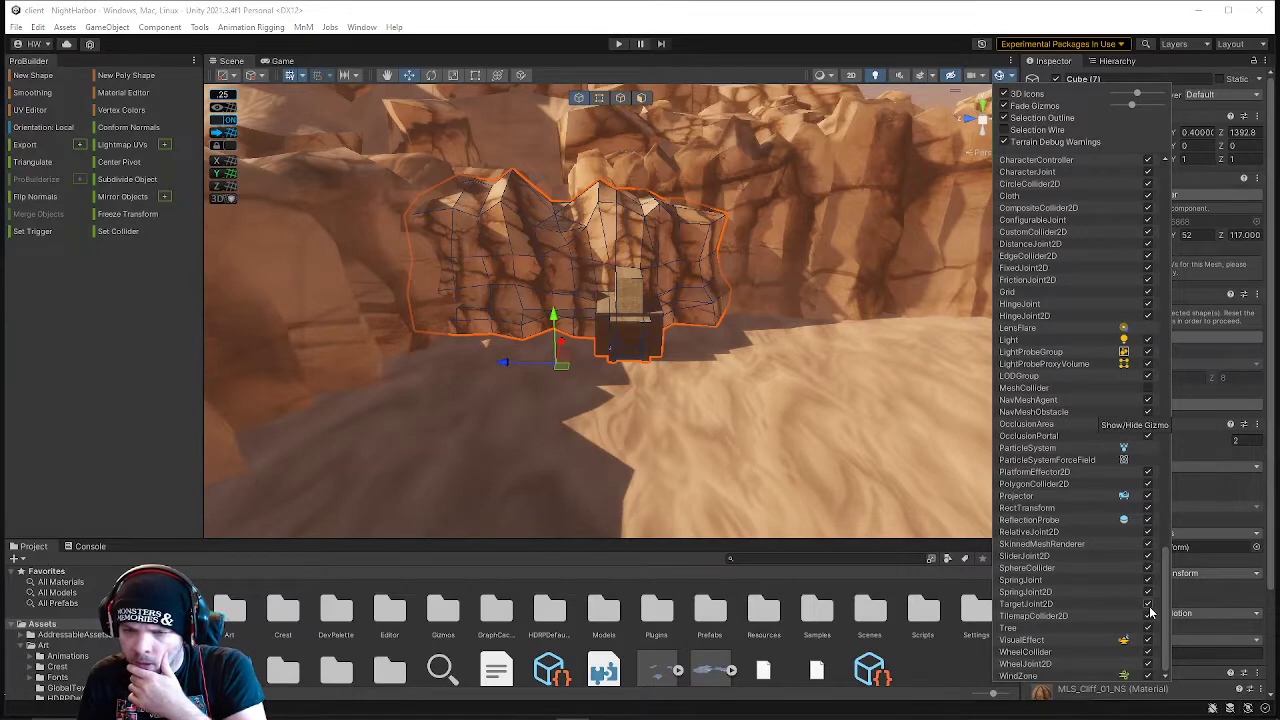
scroll(1150, 612, up, 10)
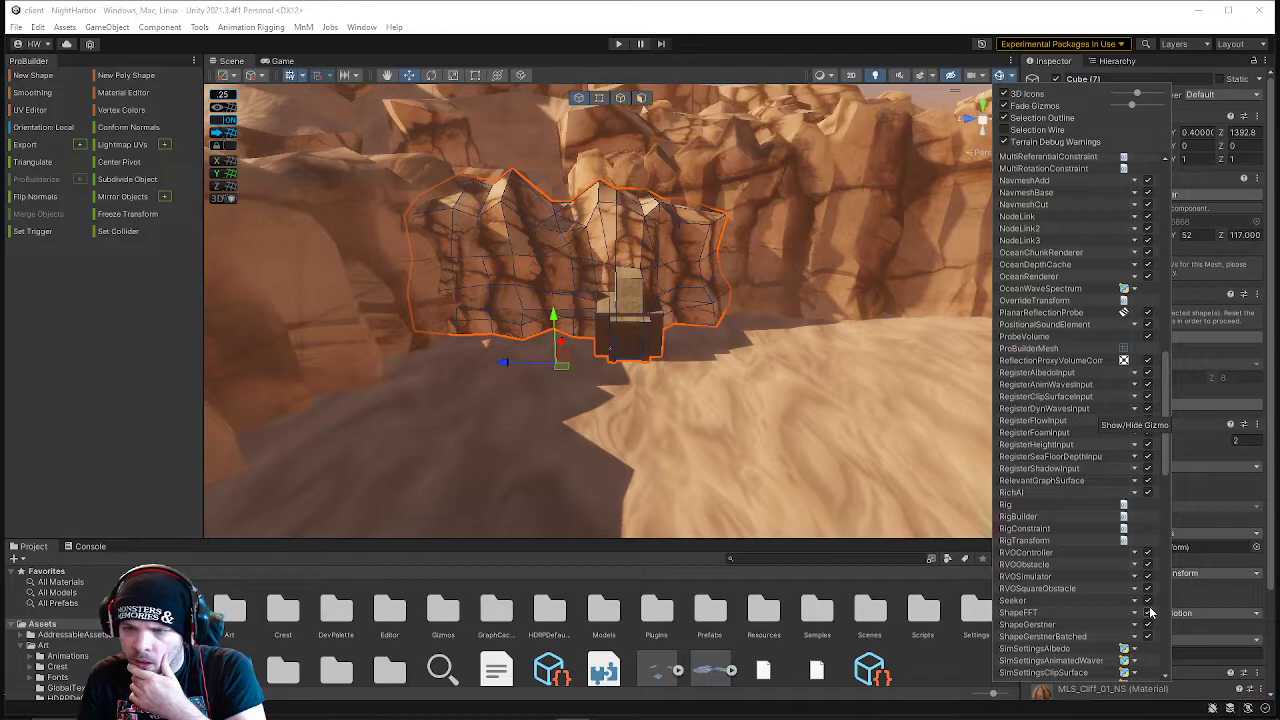
scroll(1150, 612, up, 10)
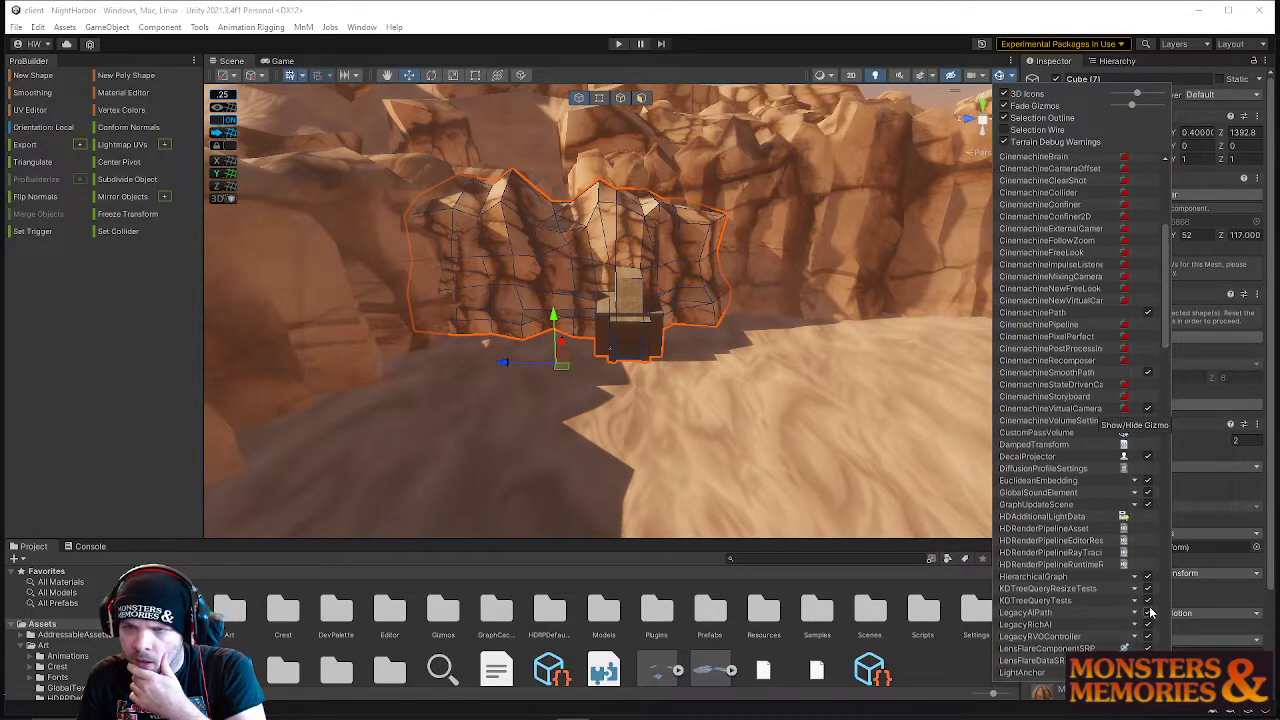
scroll(1149, 606, up, 5)
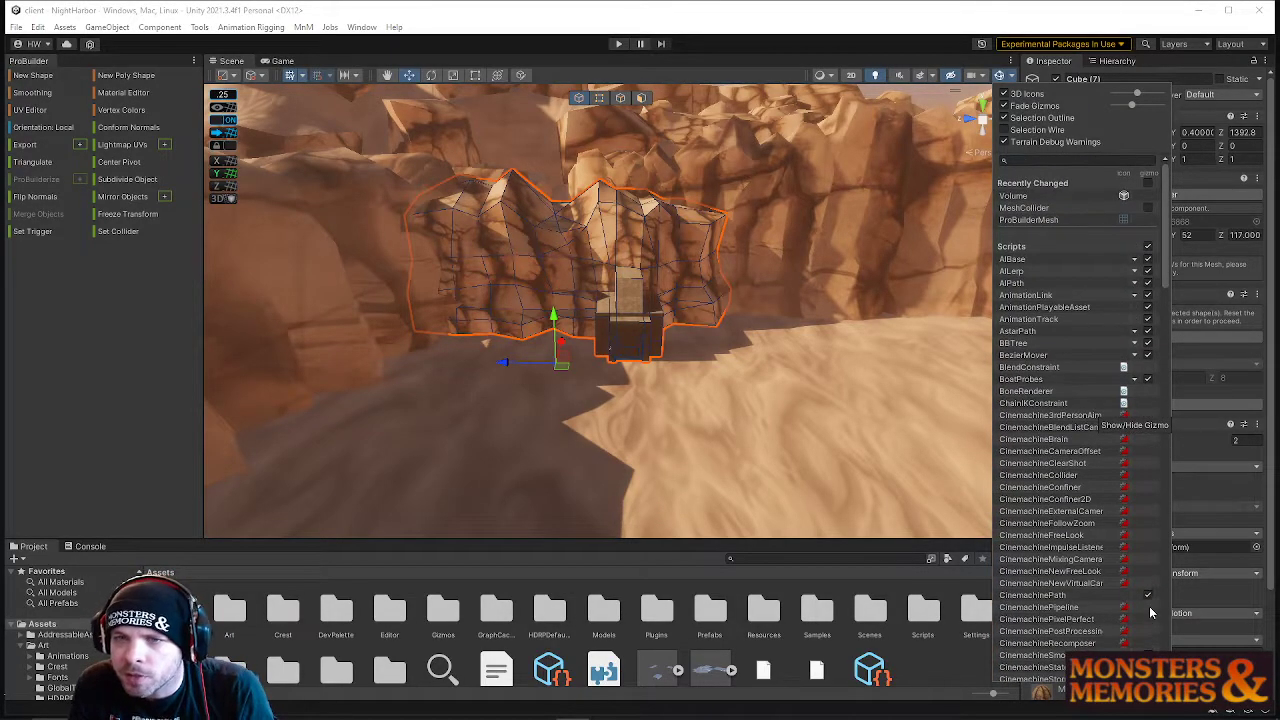
click(1149, 184)
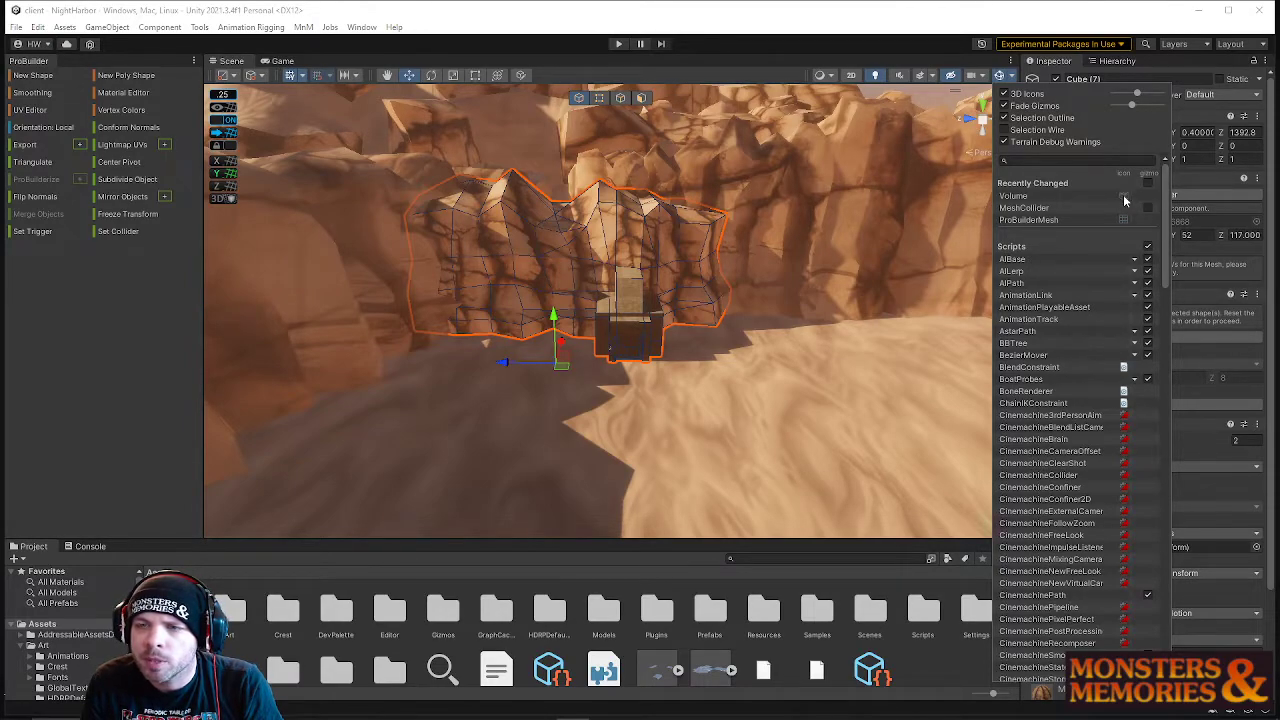
click(1124, 197)
right_drag(640, 345, 637, 264)
click(1011, 77)
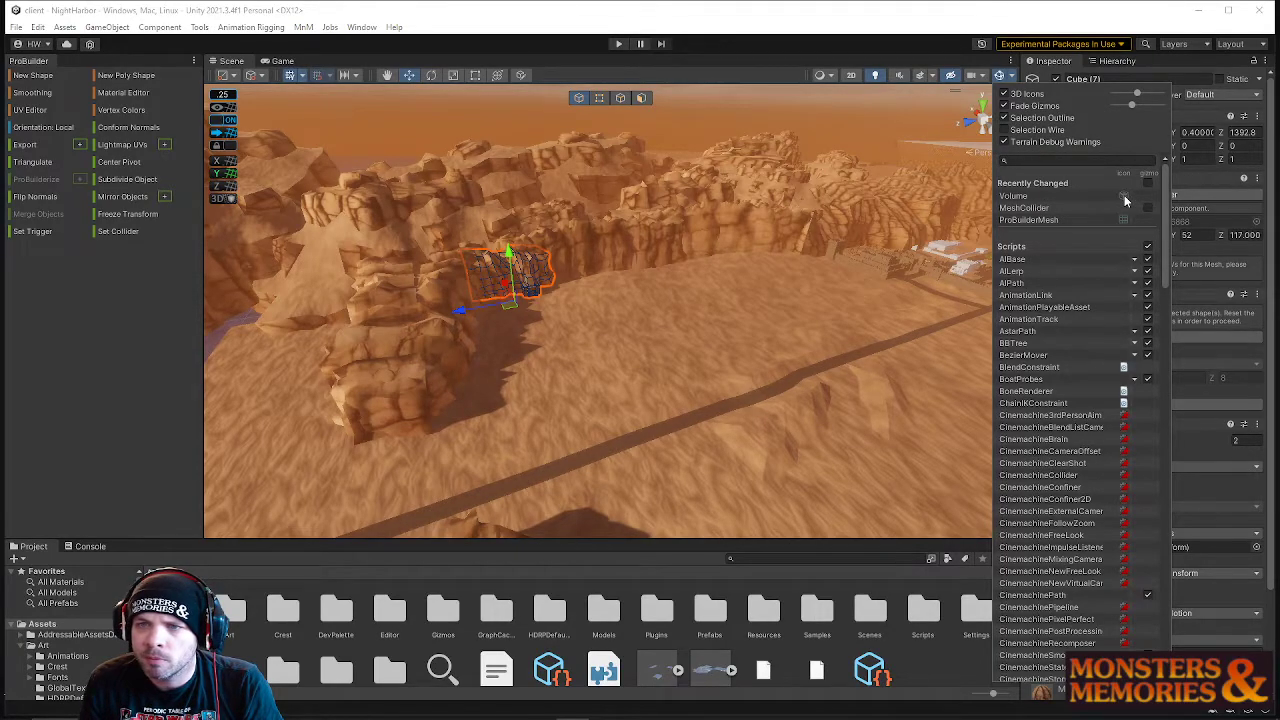
- Inspect the cliff entrance from inside and below, and show the Volume icon again in the gizmo list
right_drag(800, 225, 1222, 232)
right_drag(848, 309, 795, 136)
scroll(326, 298, up, 2)
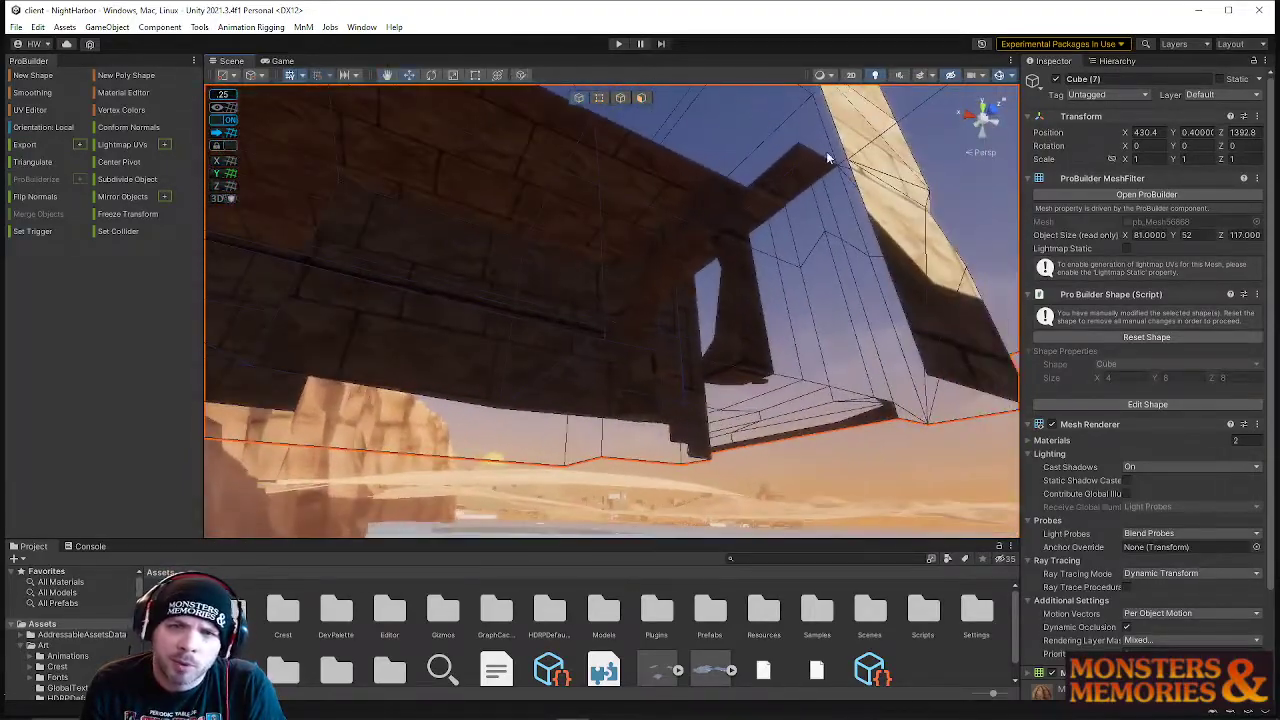
click(1010, 76)
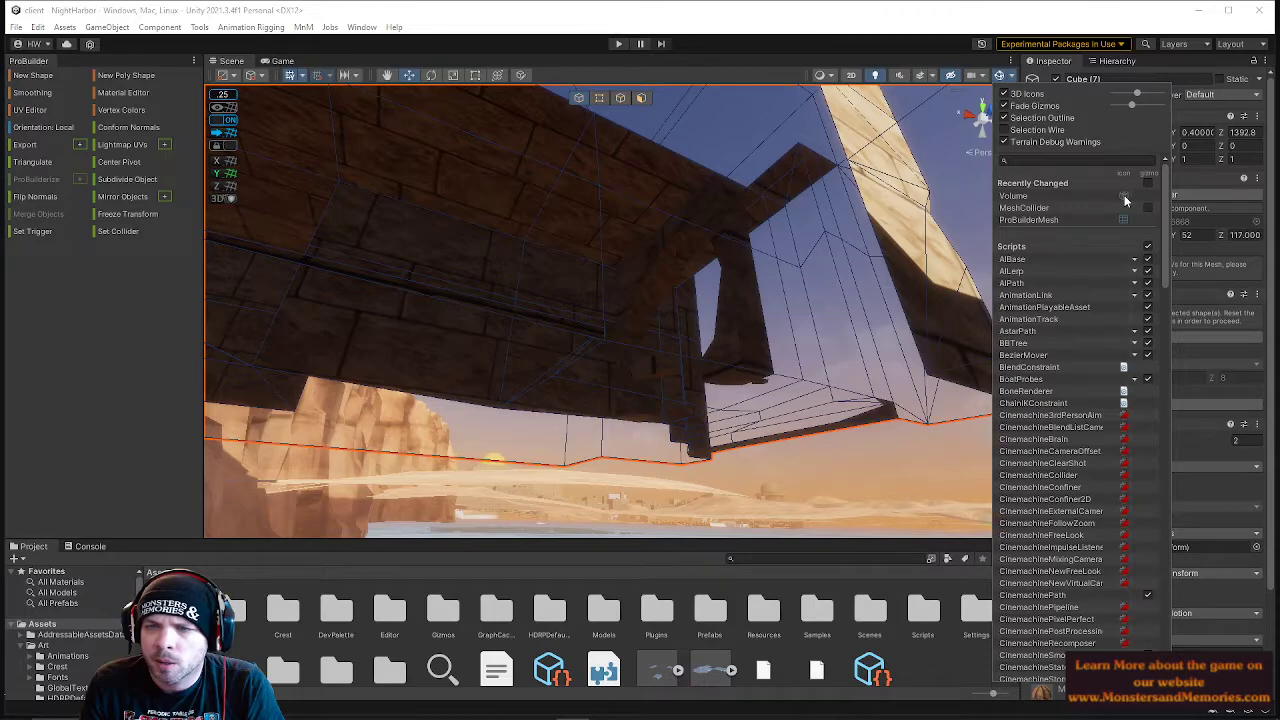
scroll(1124, 199, down, 15)
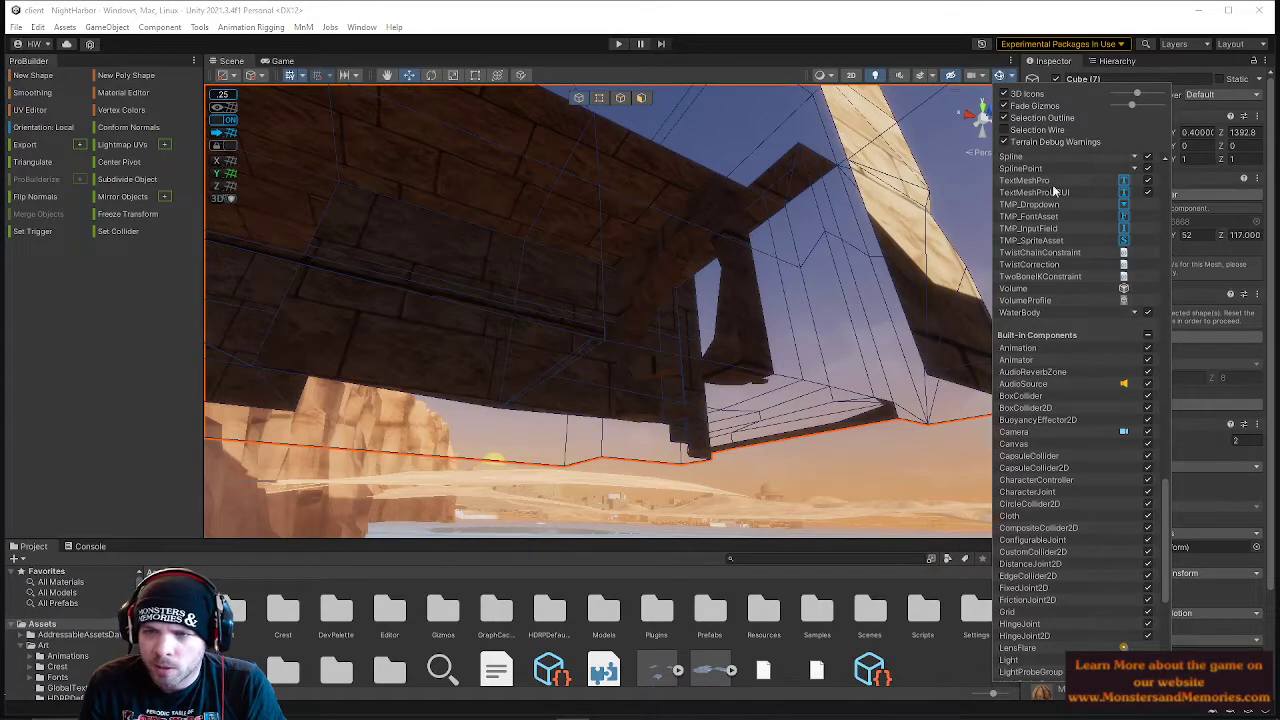
click(1010, 76)
- Look through the scene view's effects, shading mode, snapping and gizmo options
click(930, 77)
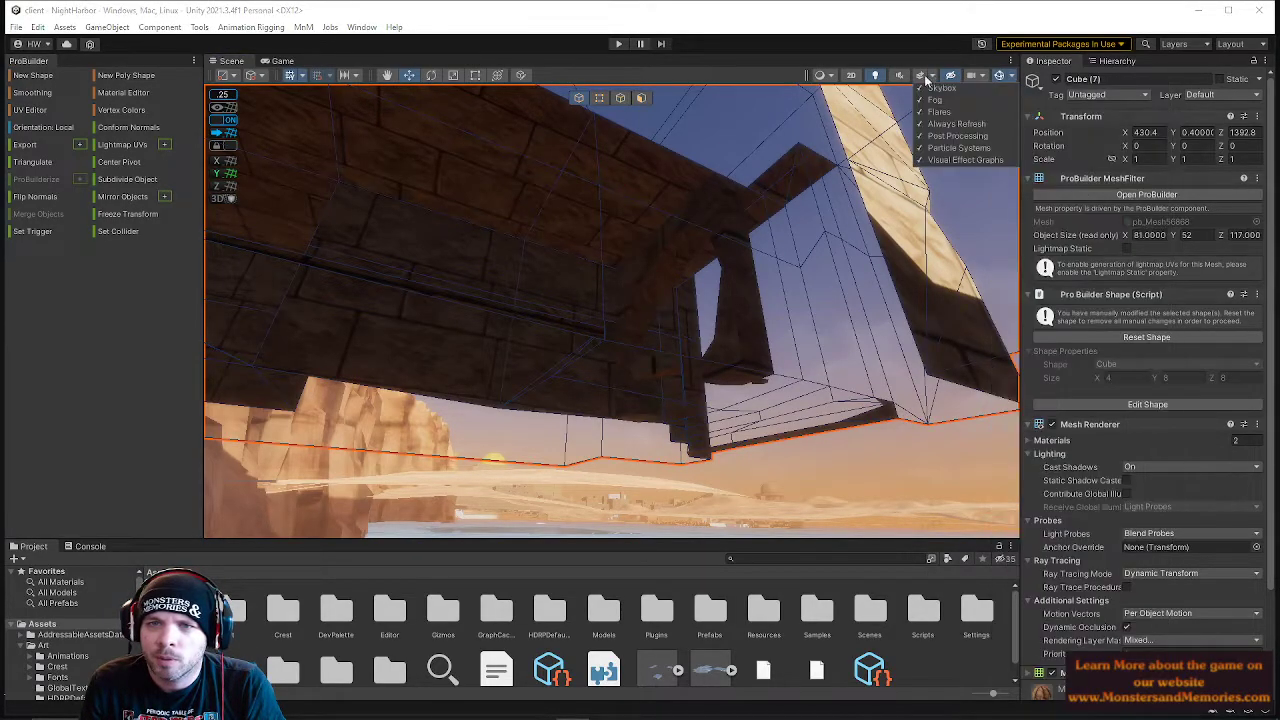
click(824, 76)
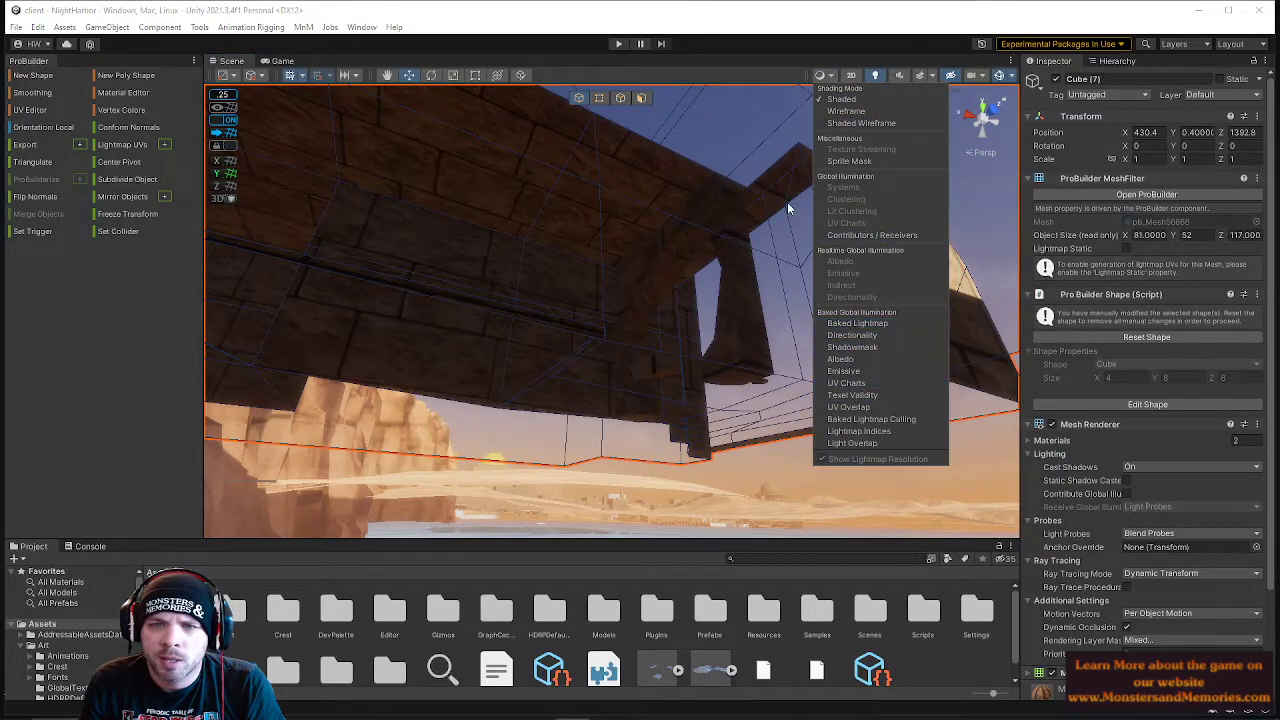
click(744, 62)
click(353, 76)
click(353, 76)
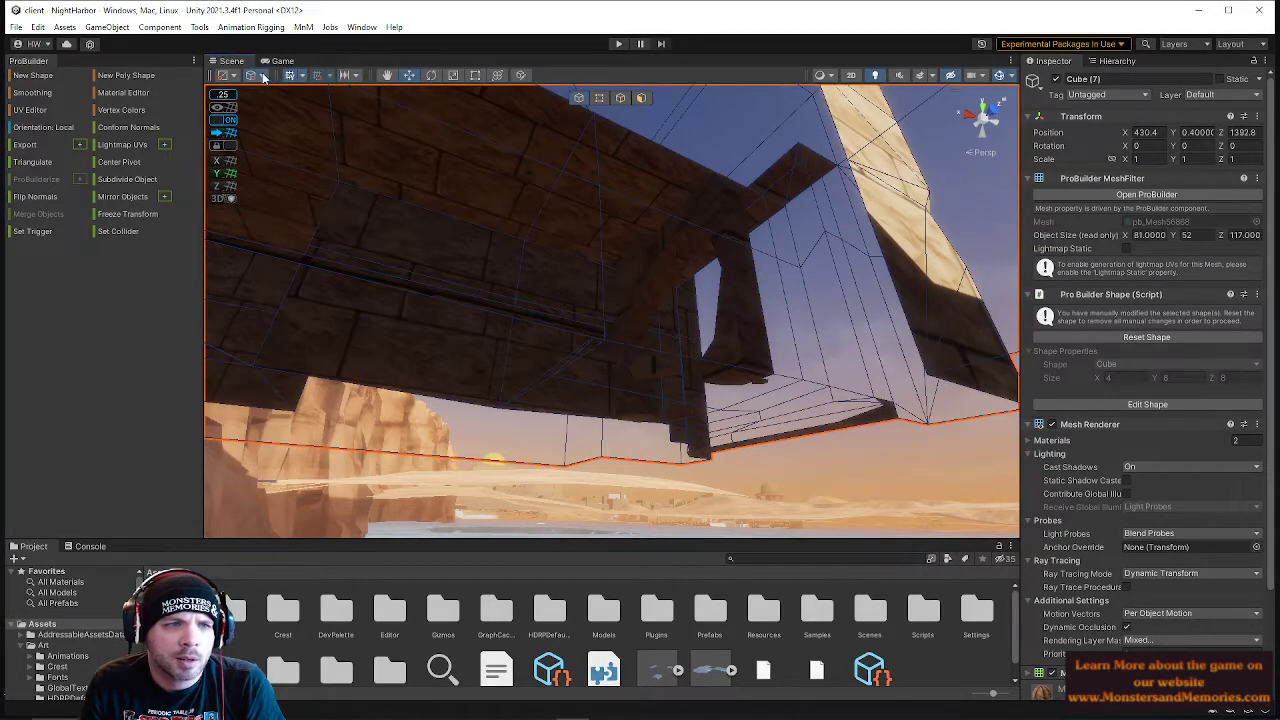
click(263, 77)
click(685, 80)
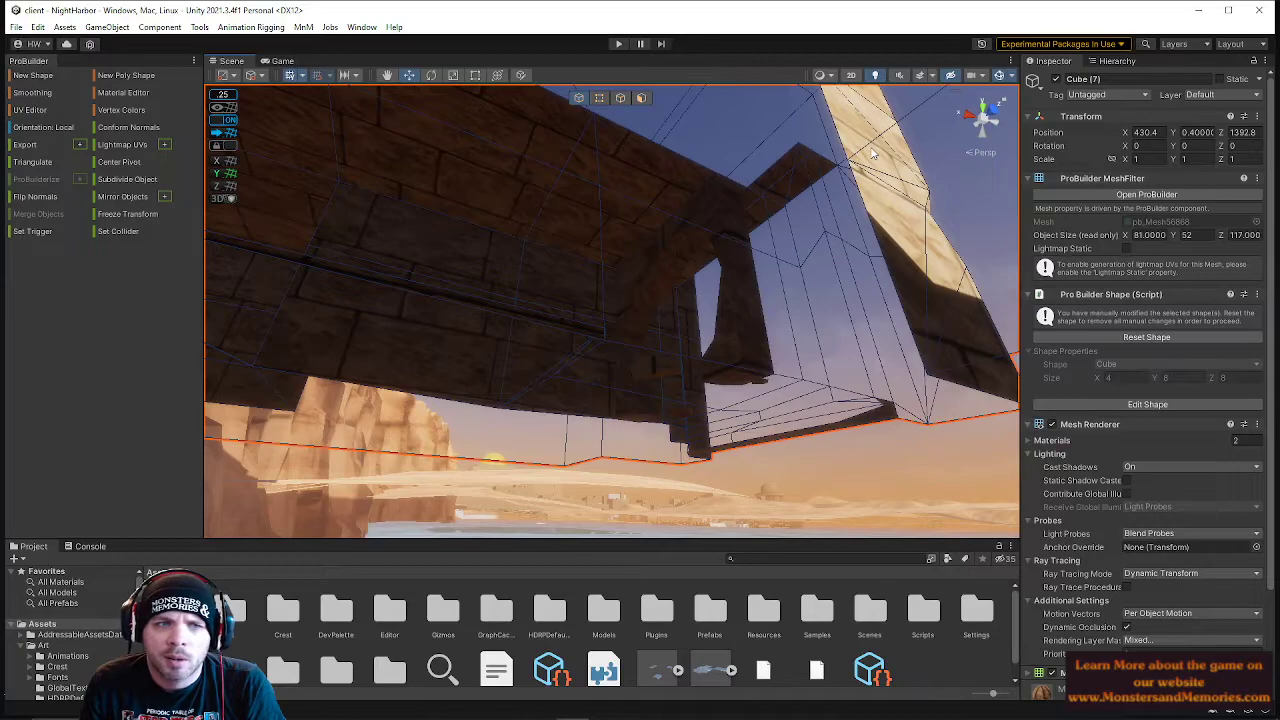
click(1013, 77)
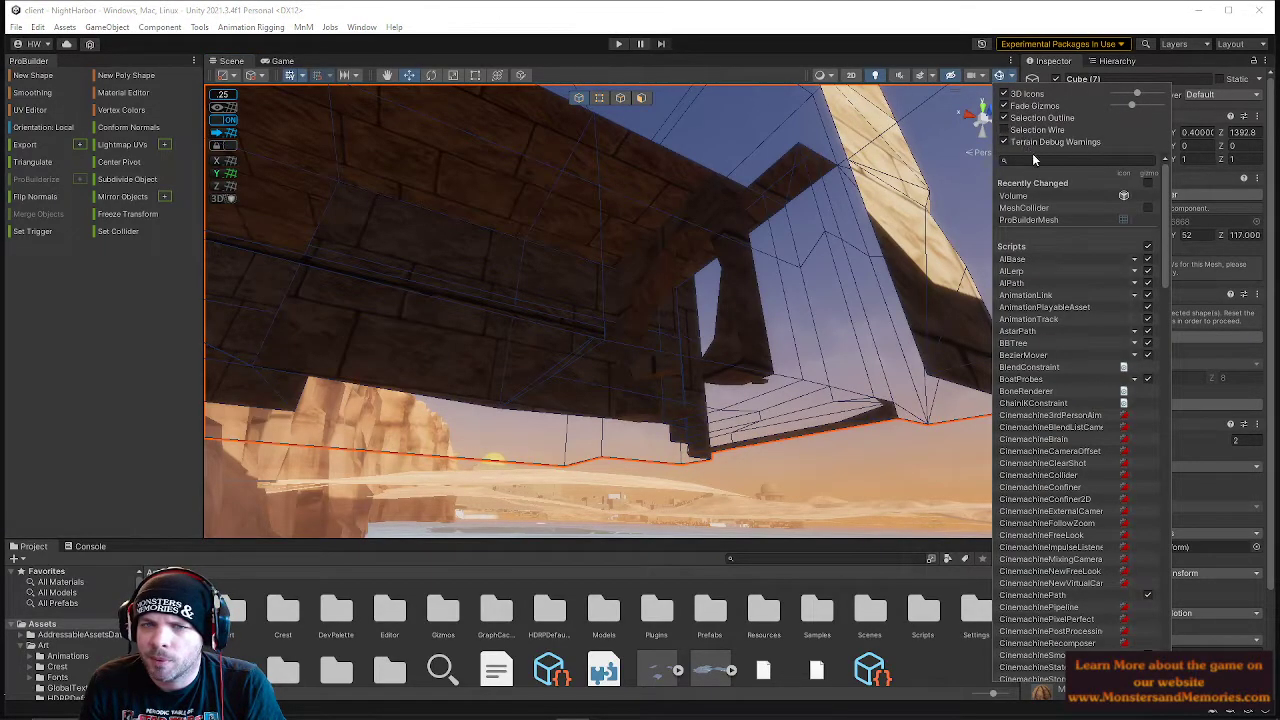
scroll(1080, 238, down, 5)
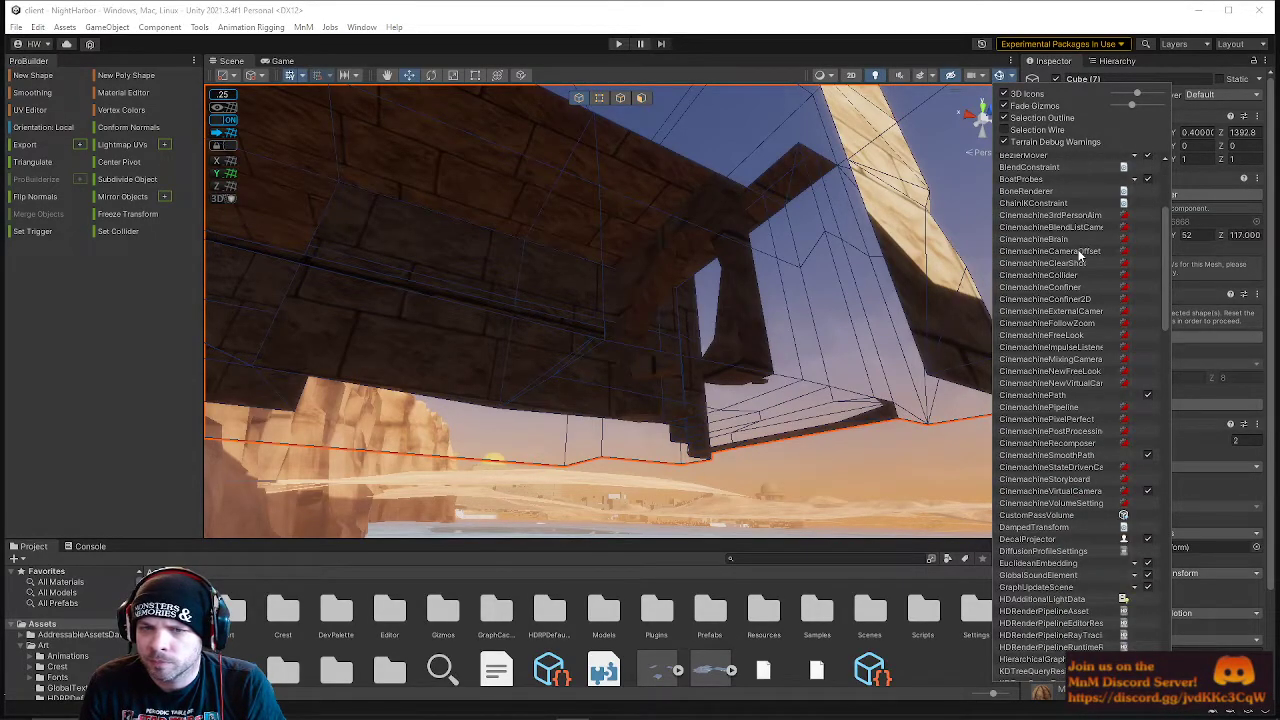
scroll(1060, 183, up, 5)
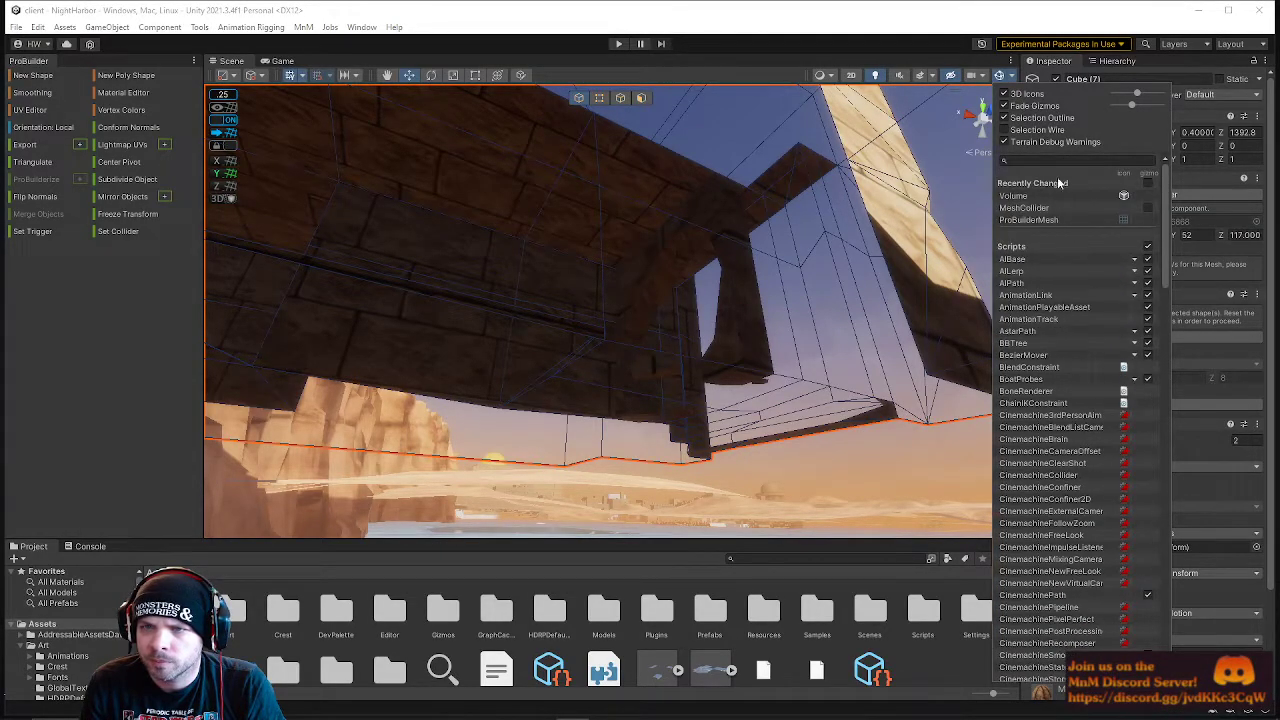
- Search the scene hierarchy for "zone", select WyrmsBaneTombZoneLine and view its volume inside the entrance
click(1108, 61)
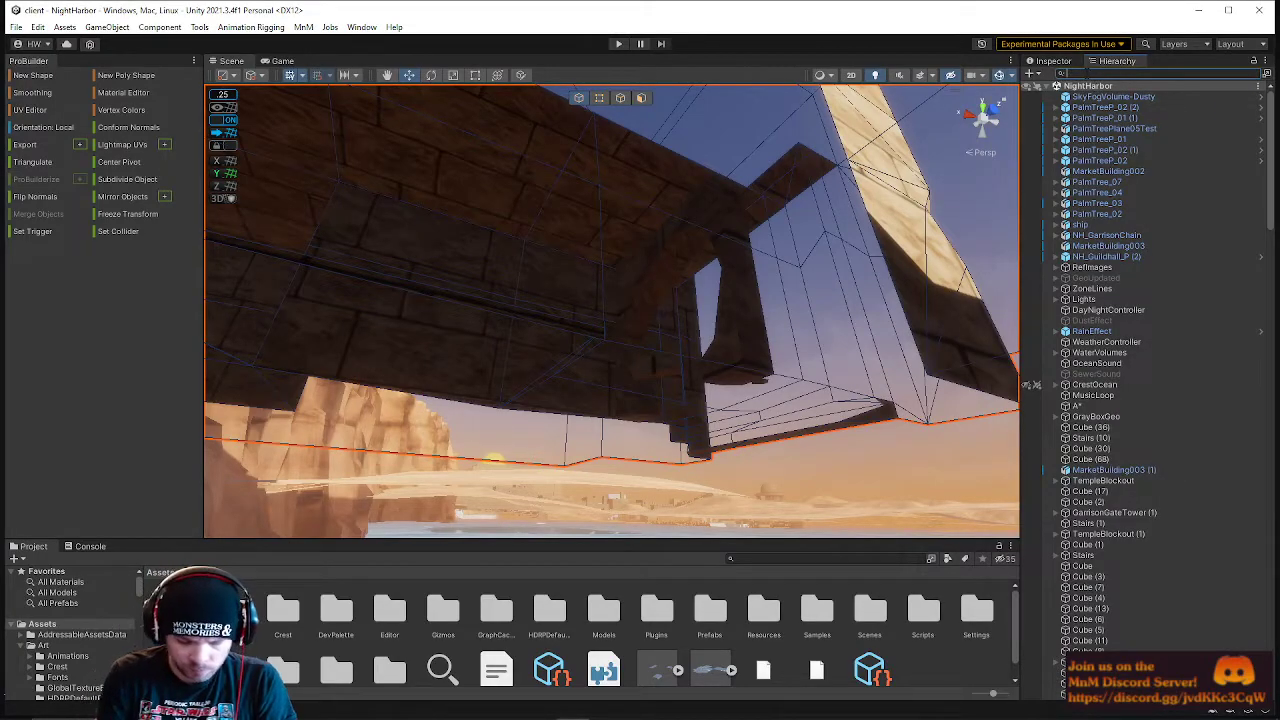
key(ctrl+f)
text(zone)
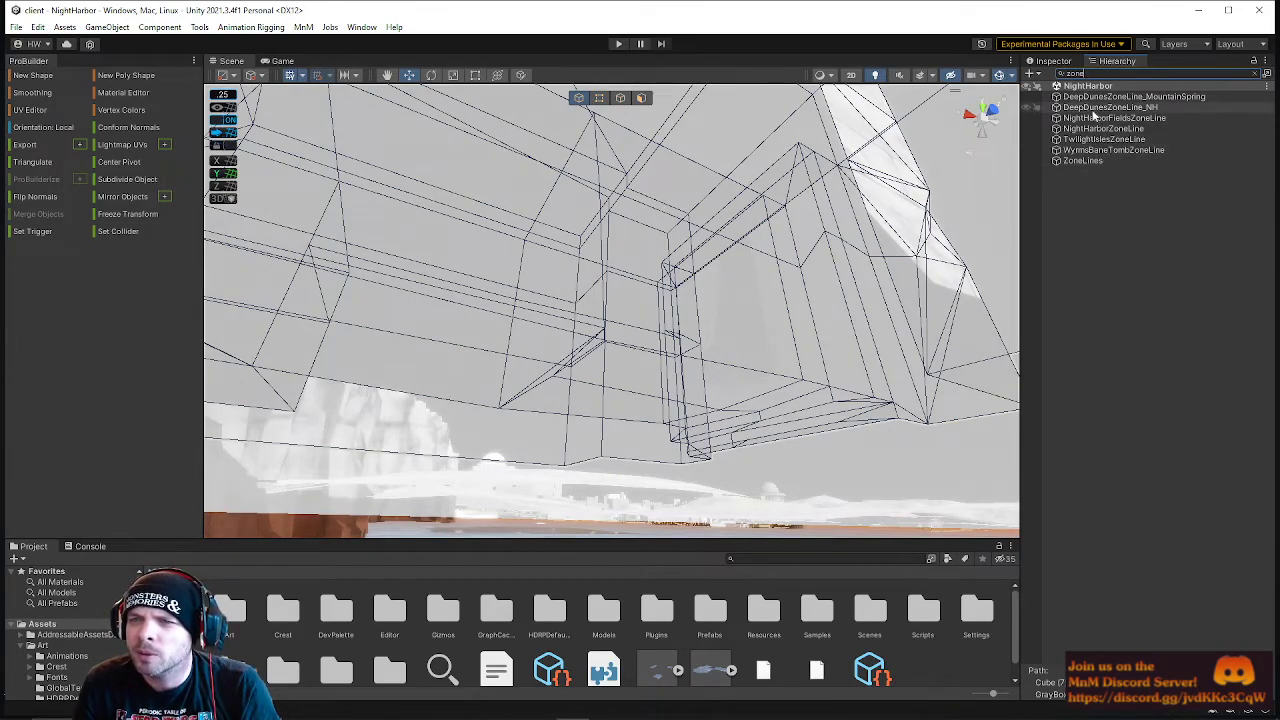
click(1100, 150)
right_drag(760, 230, 386, 376)
- Select the tomb entrance mesh, clear the hierarchy search and locate Cube (7) in the full object list
click(683, 271)
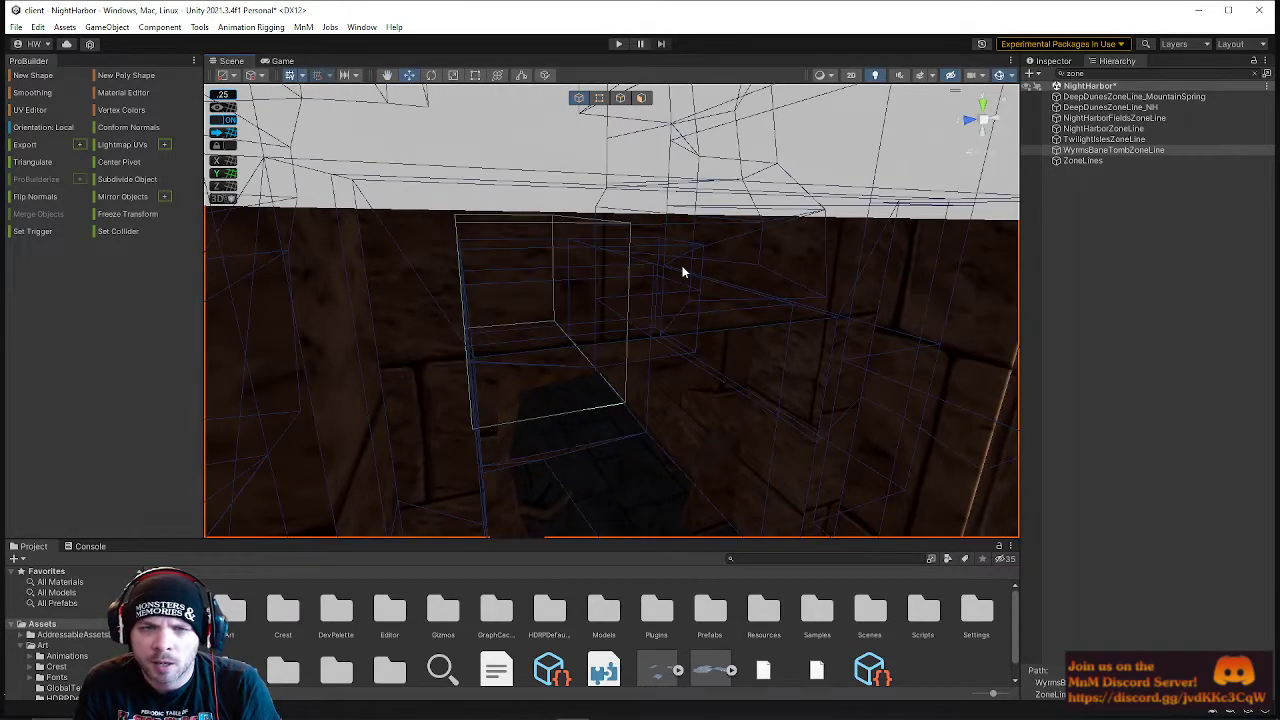
click(1257, 77)
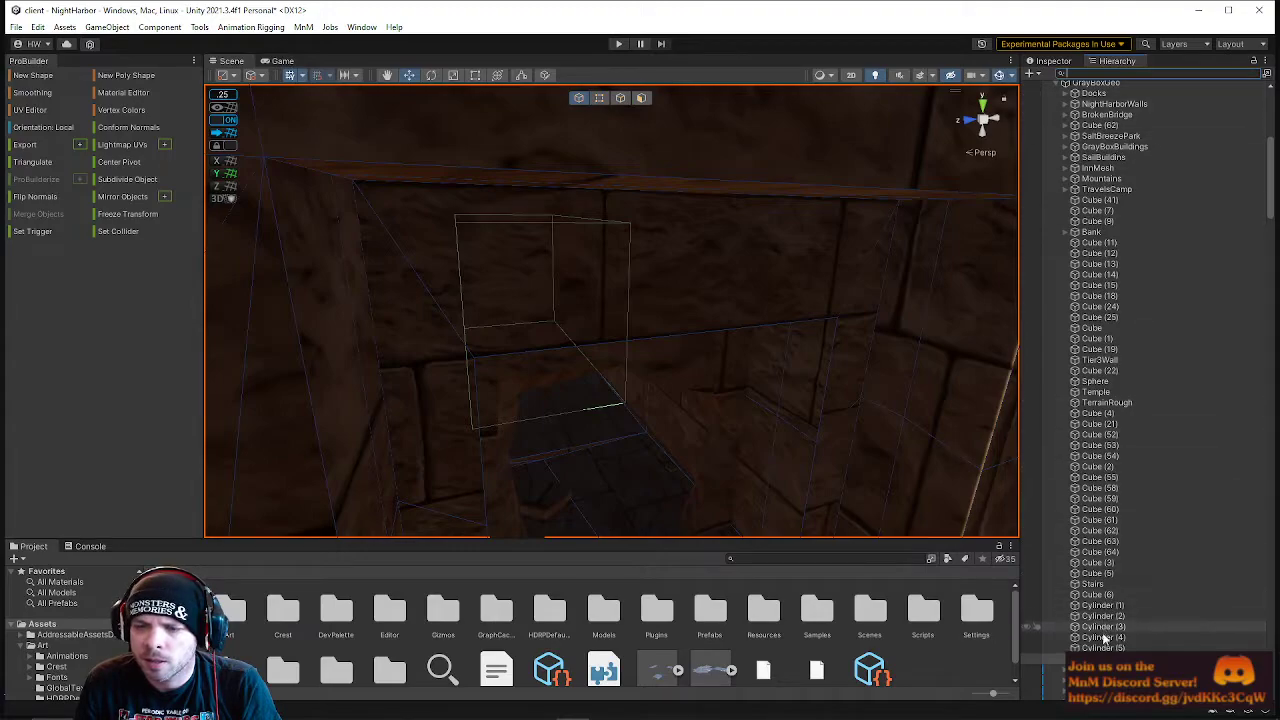
scroll(1132, 521, up, 5)
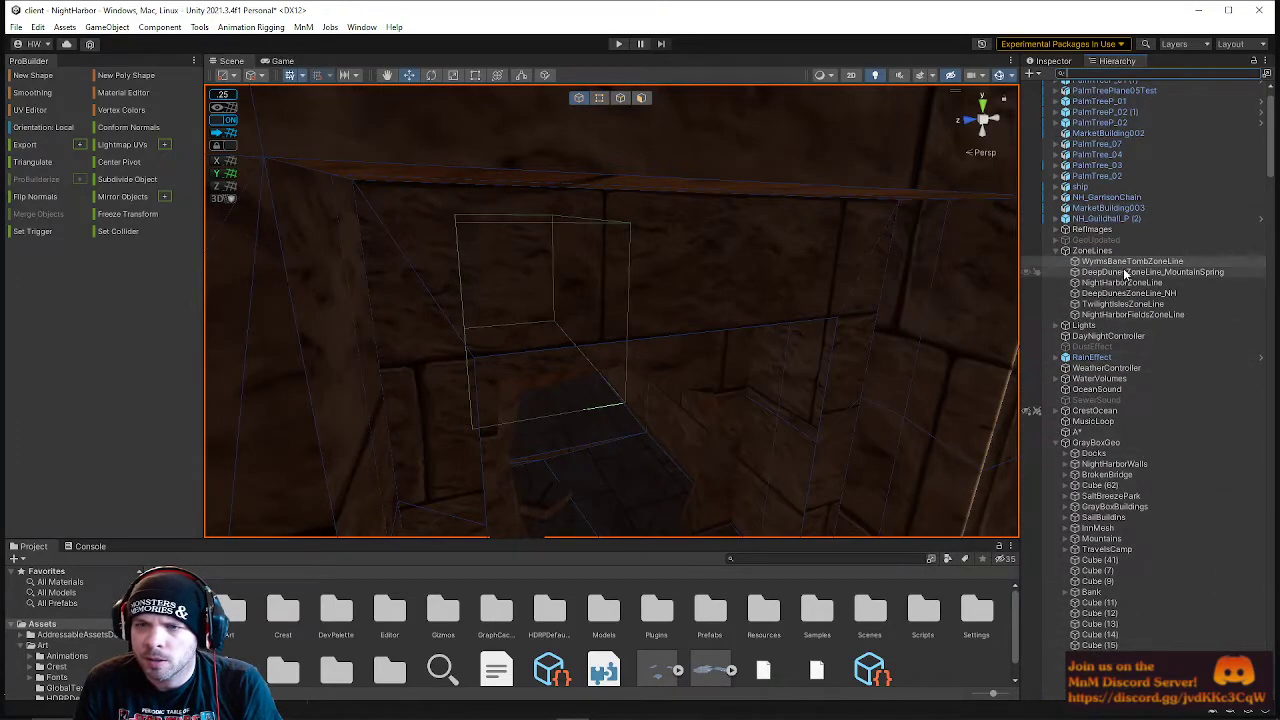
scroll(1125, 273, down, 14)
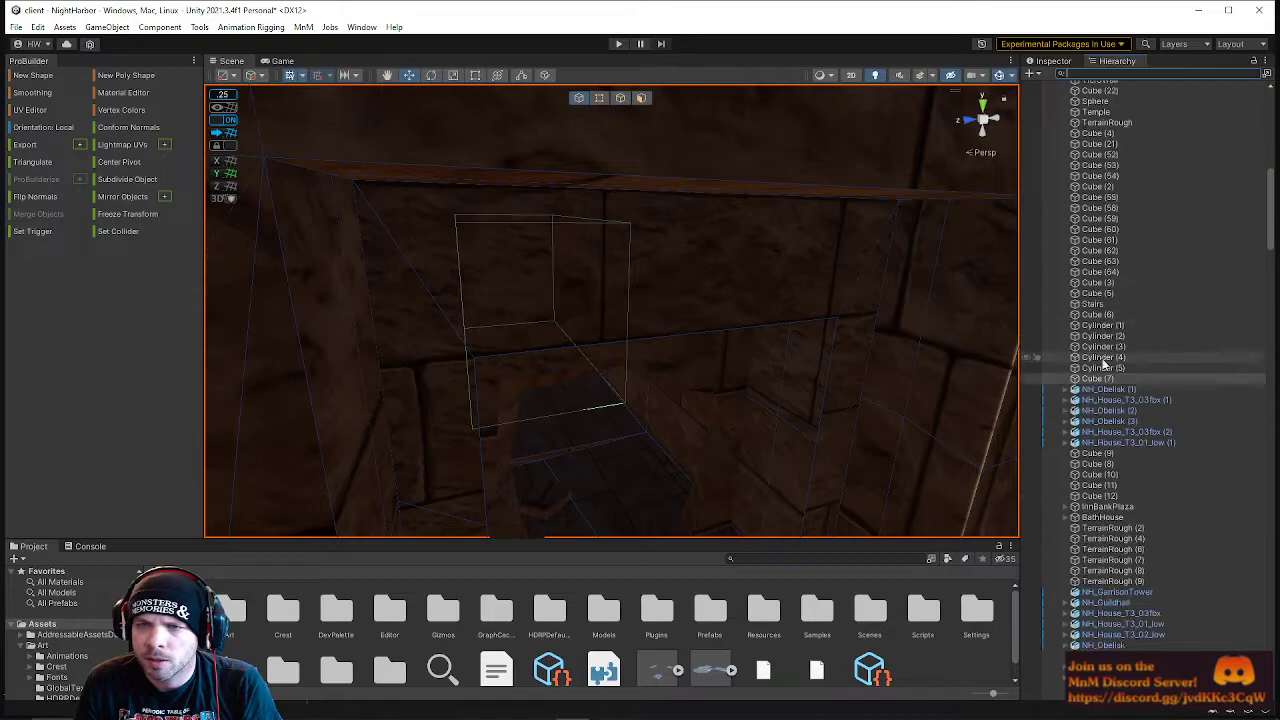
- Try moving Cube (7) sideways from outside the tomb entrance, and undo the move
key(s)
right_drag(966, 331, 424, 350)
drag(424, 349, 804, 346)
right_drag(761, 346, 397, 400)
key(w)
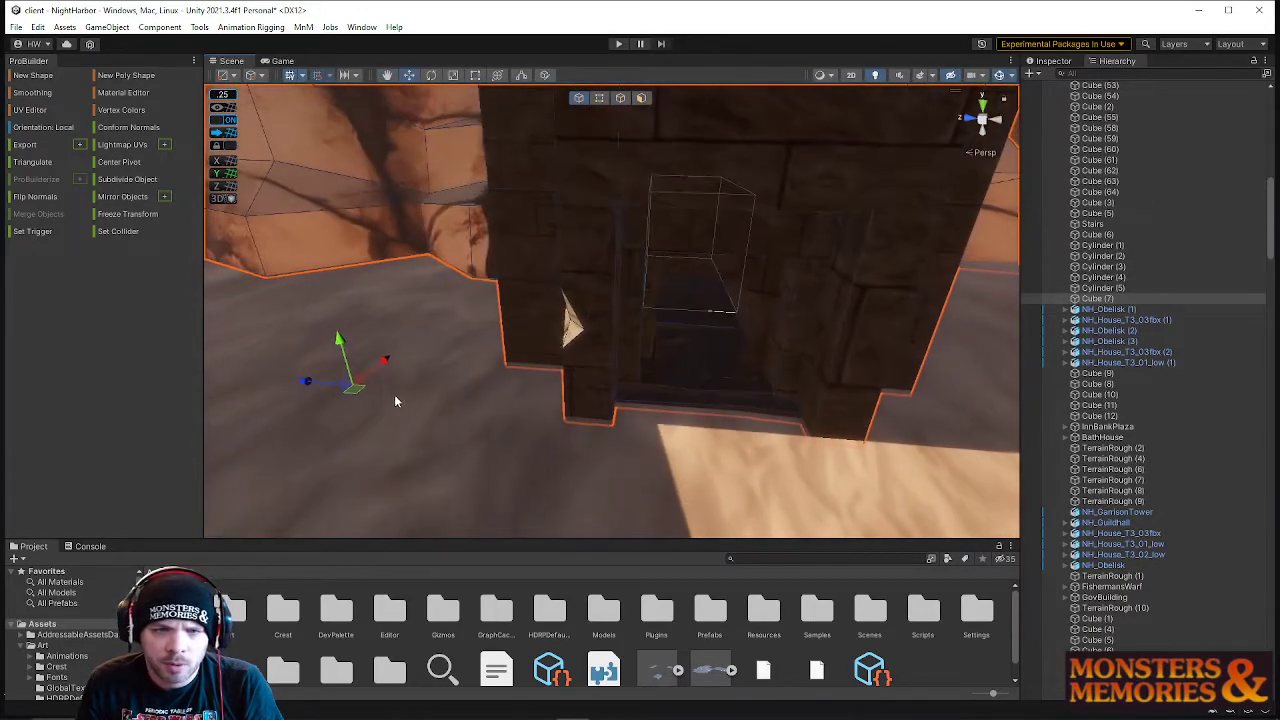
drag(311, 386, 614, 390)
key(ctrl+z)
- Parent the five broken doorway pieces, Cube (8) to Cube (12), under the entrance mesh Cube (7), and undo a test move
right_drag(690, 350, 770, 349)
key(w)
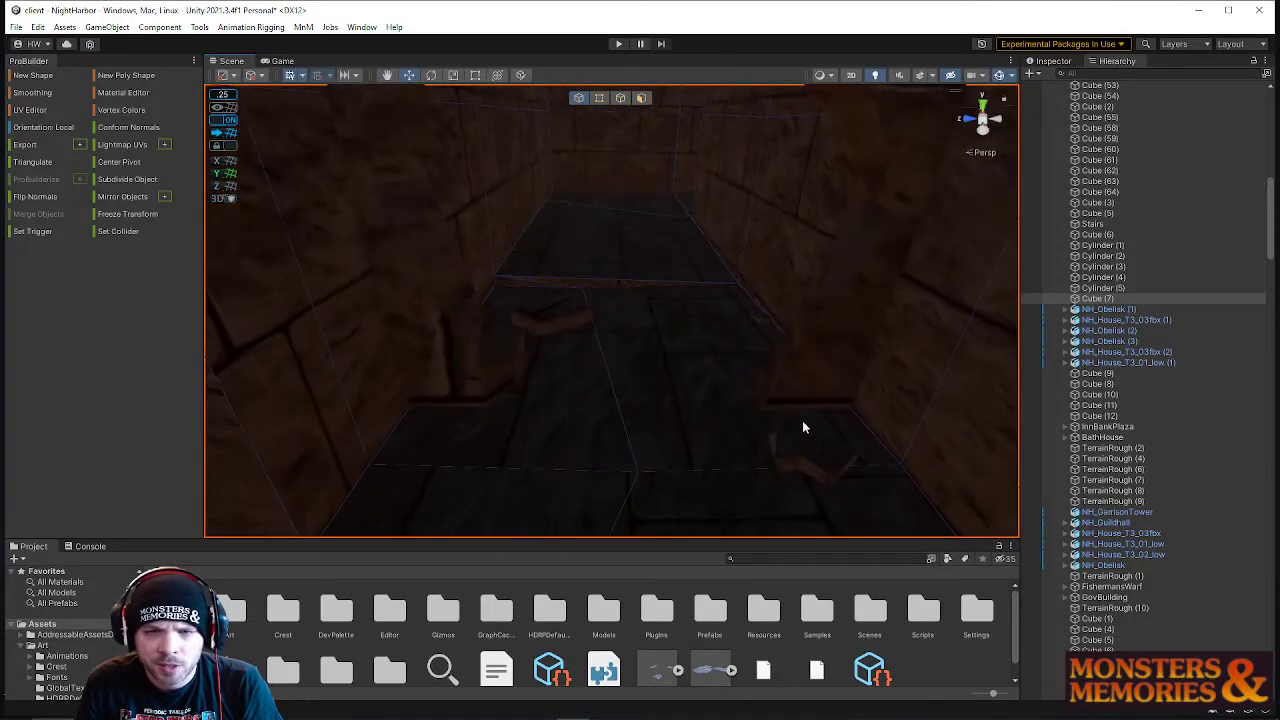
click(801, 410)
shift+click(797, 455)
shift+click(764, 319)
shift+click(563, 316)
shift+click(470, 428)
scroll(520, 400, down, 6)
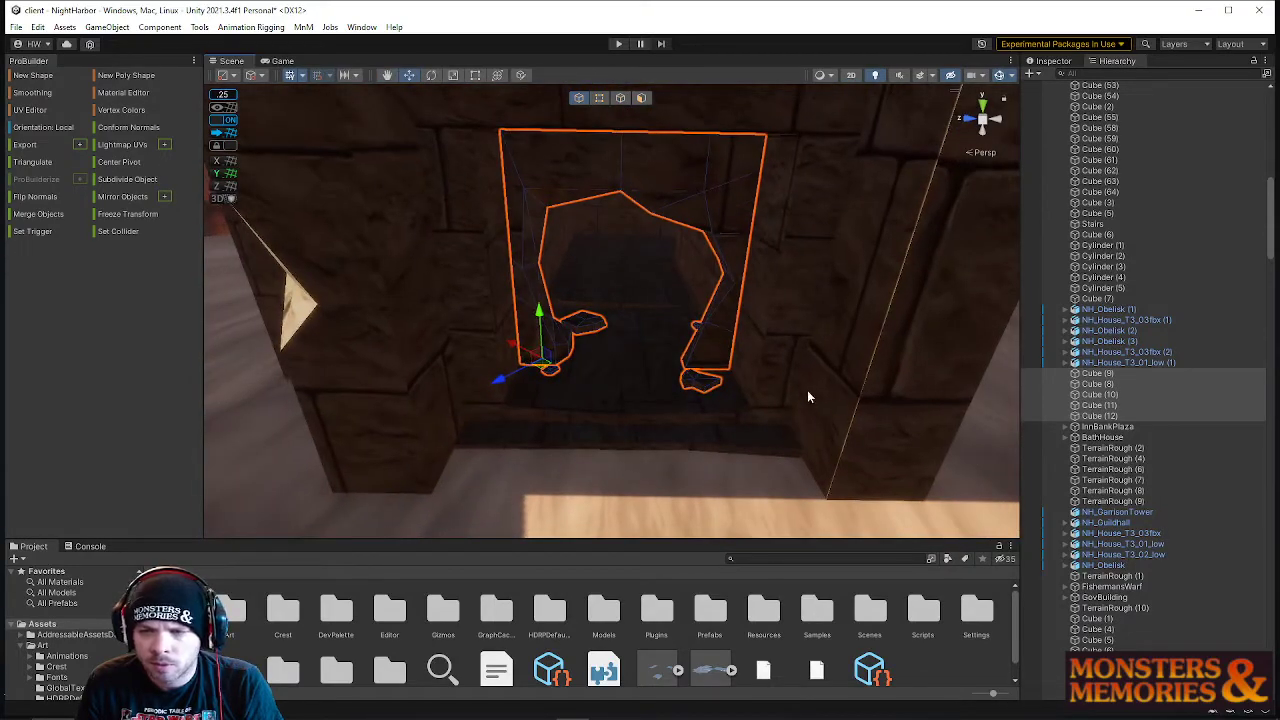
click(838, 386)
drag(1093, 385, 1098, 300)
drag(757, 319, 810, 317)
key(ctrl+z)
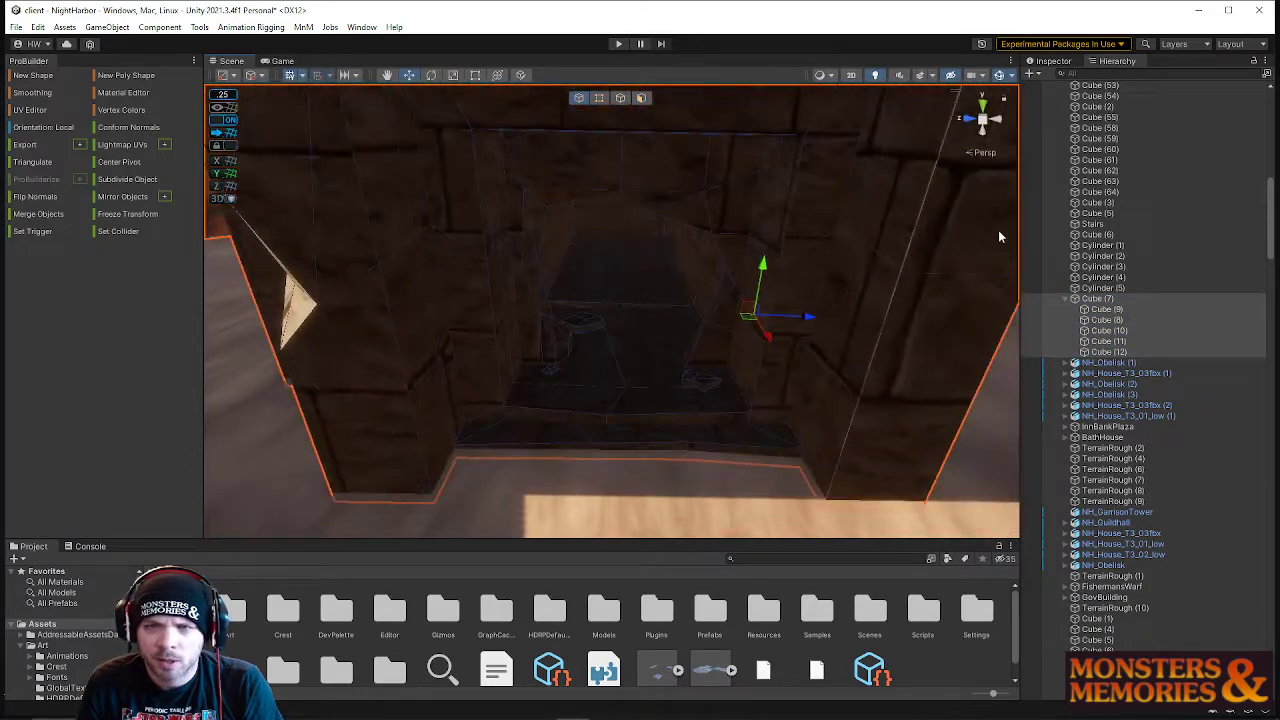
- Rename the entrance parent Cube (7) to WyrmsBaneZoneLineGeo_PH
click(1098, 300)
right_click(1100, 299)
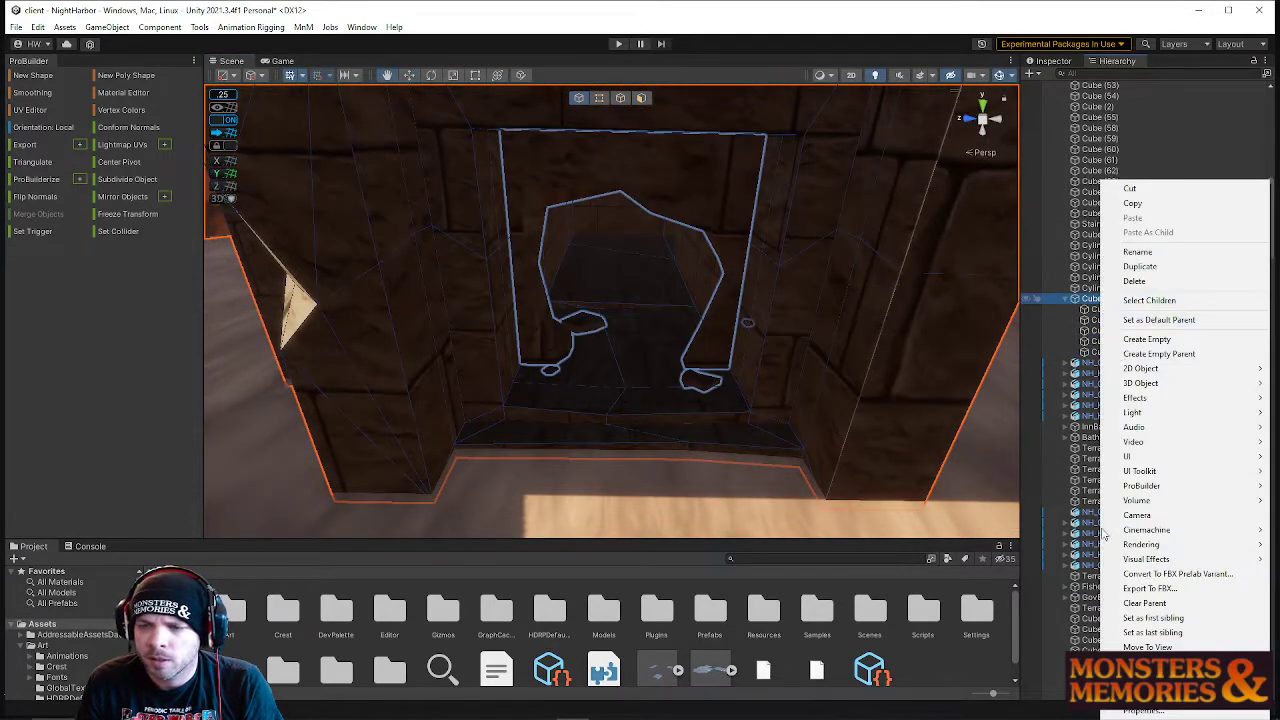
click(1213, 252)
text(WyrmsBan)
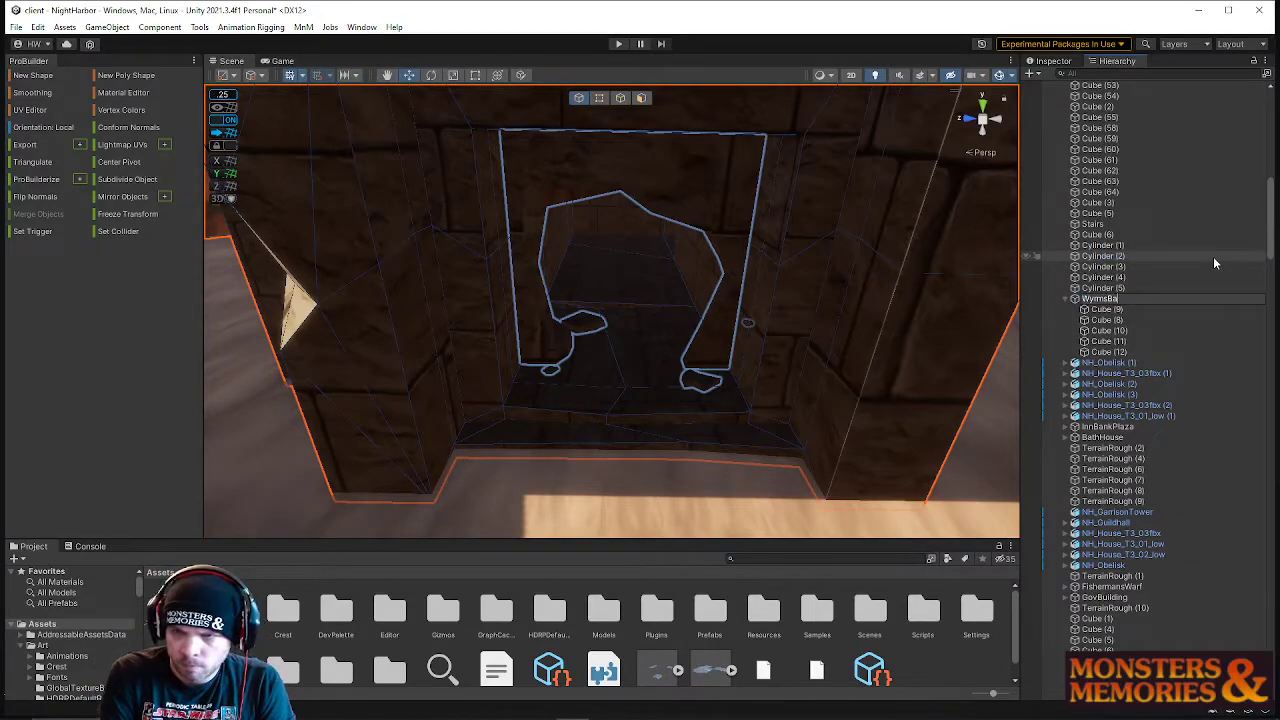
text(eEnter)
key(BackSpace)
key(BackSpace)
text(erantce)
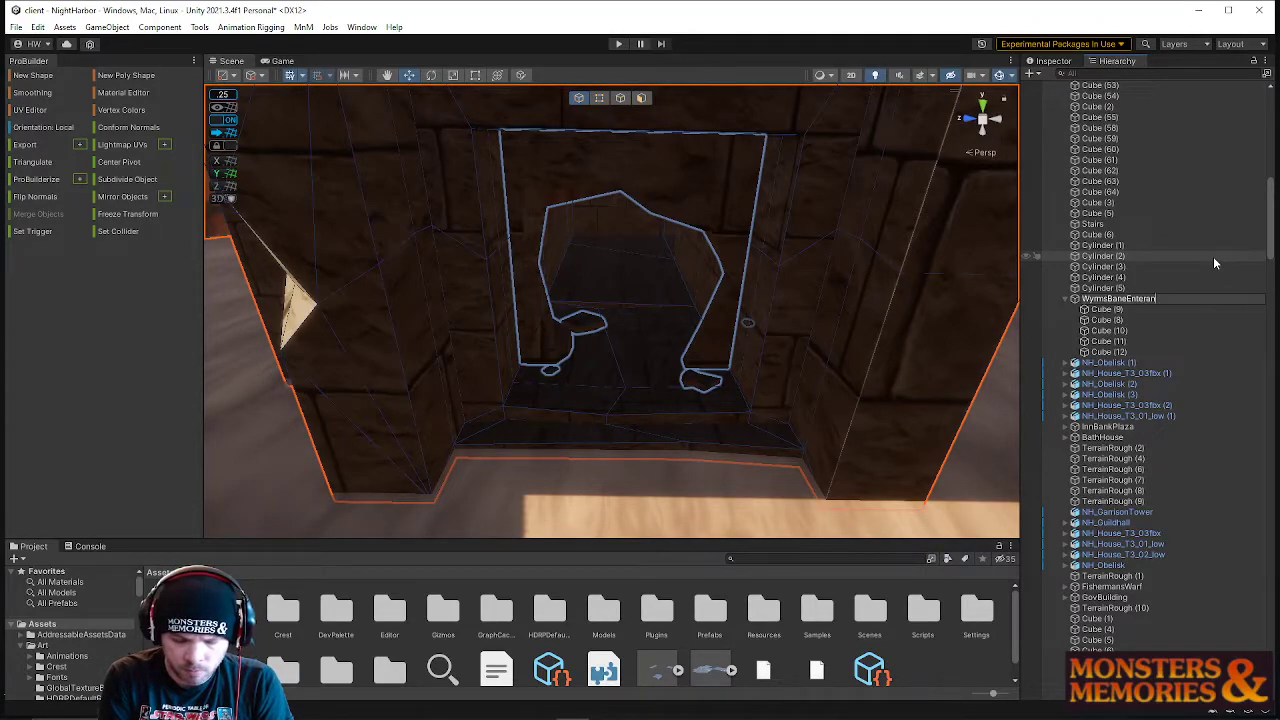
key(BackSpace)
key(BackSpace)
key(BackSpace)
key(BackSpace)
key(BackSpace)
key(BackSpace)
key(BackSpace)
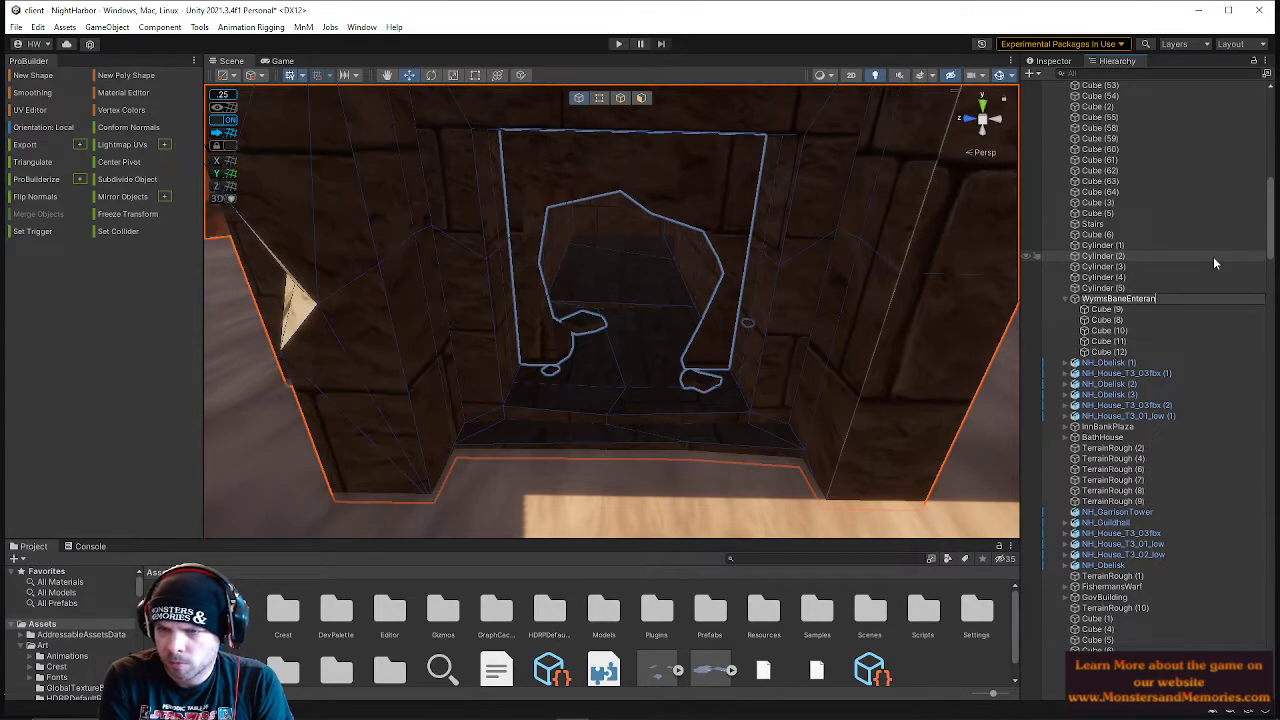
key(BackSpace)
key(BackSpace)
key(BackSpace)
text(ZoneLine)
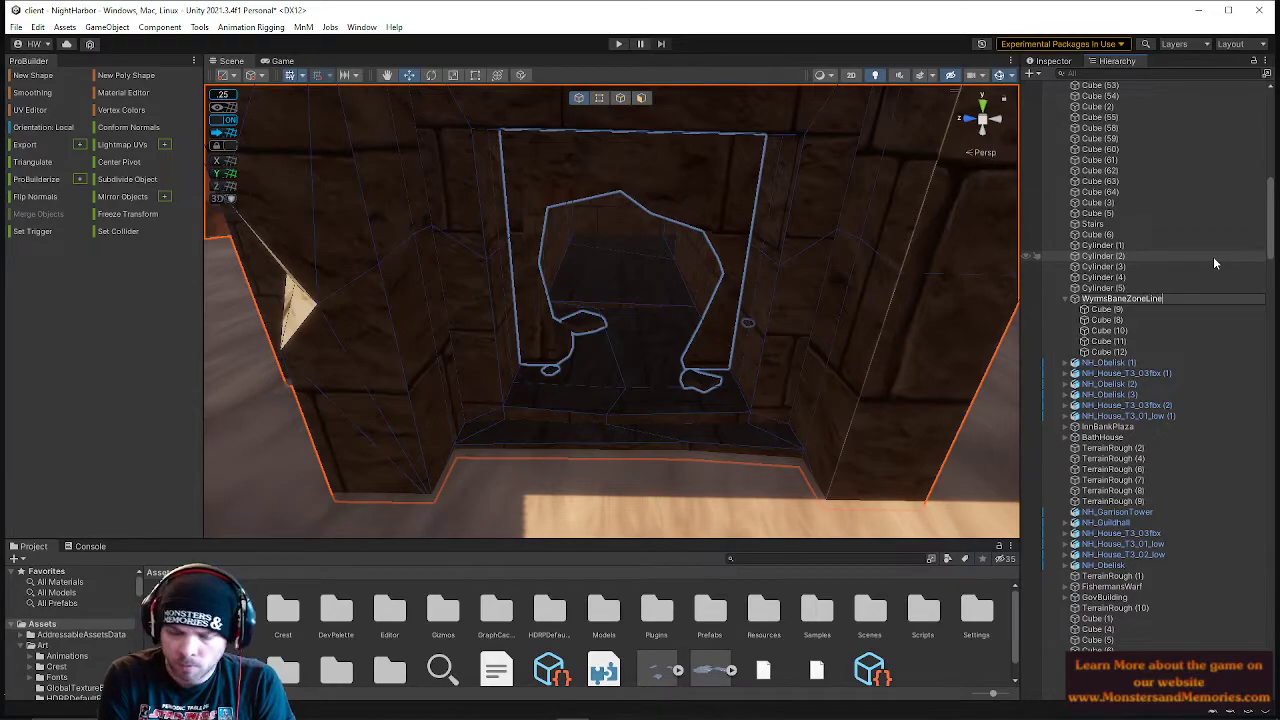
text(_PH)
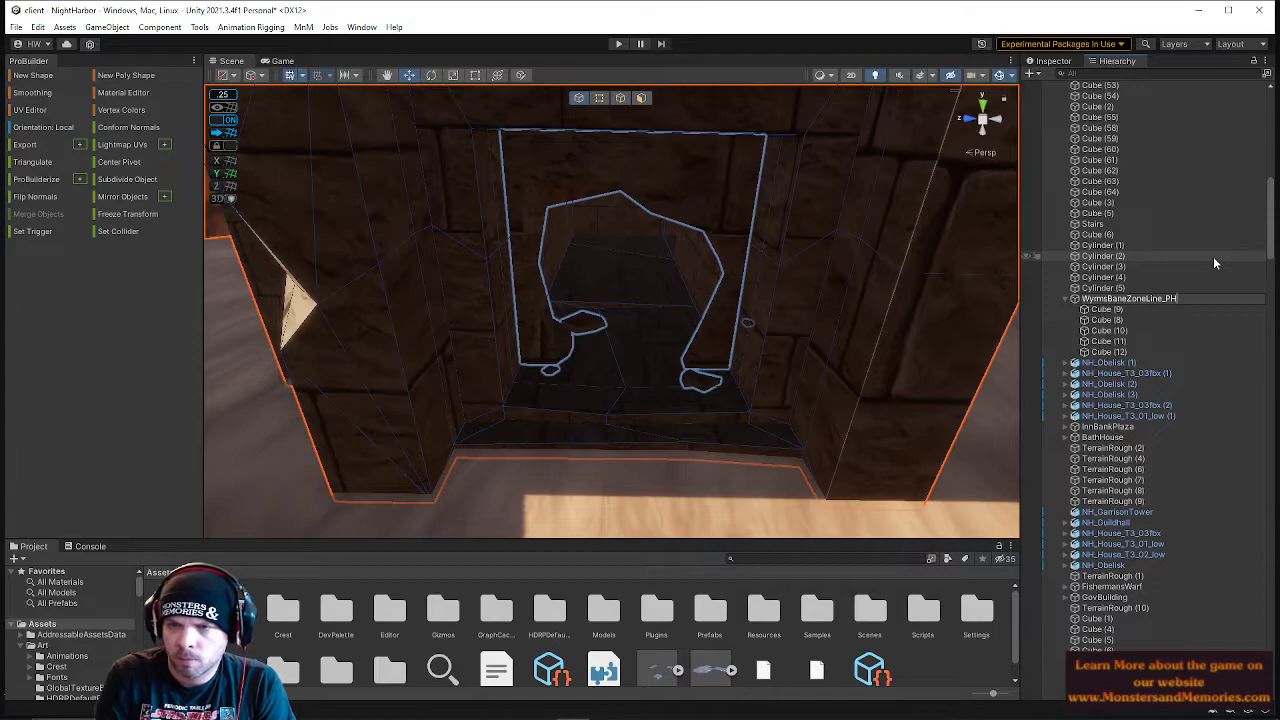
key(Left)
key(Left)
key(Left)
text(Geo)
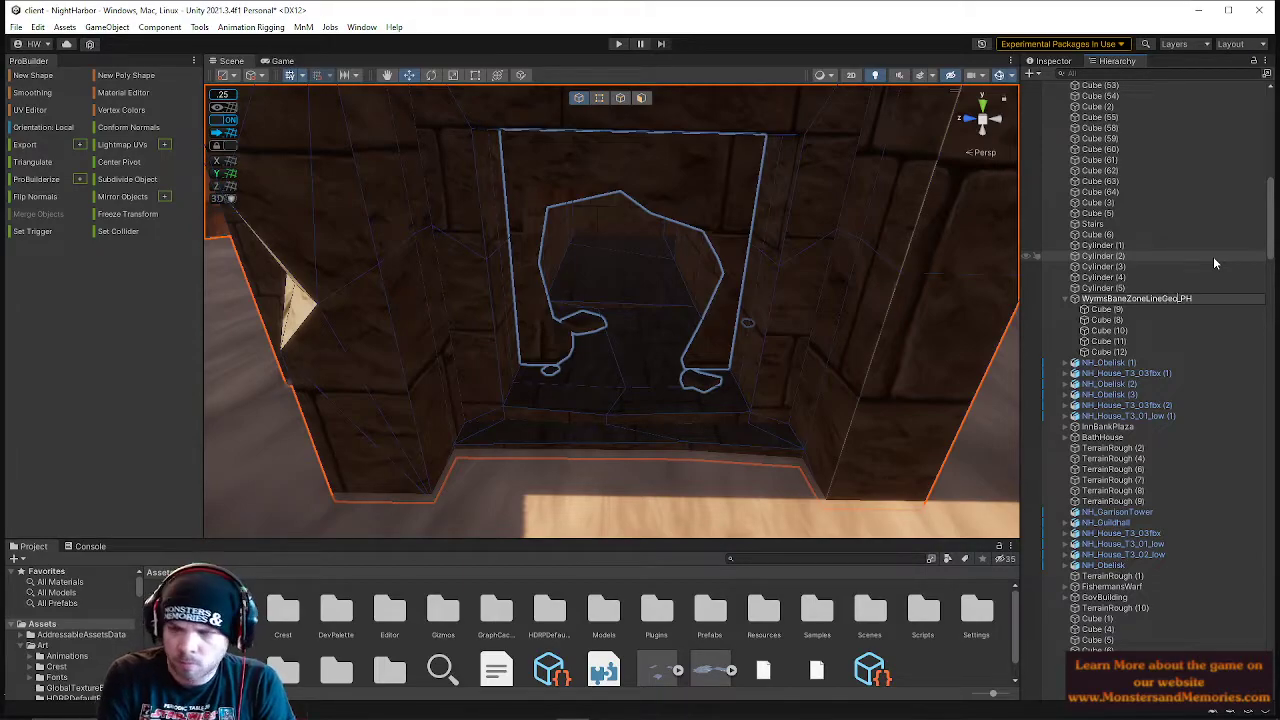
key(Return)
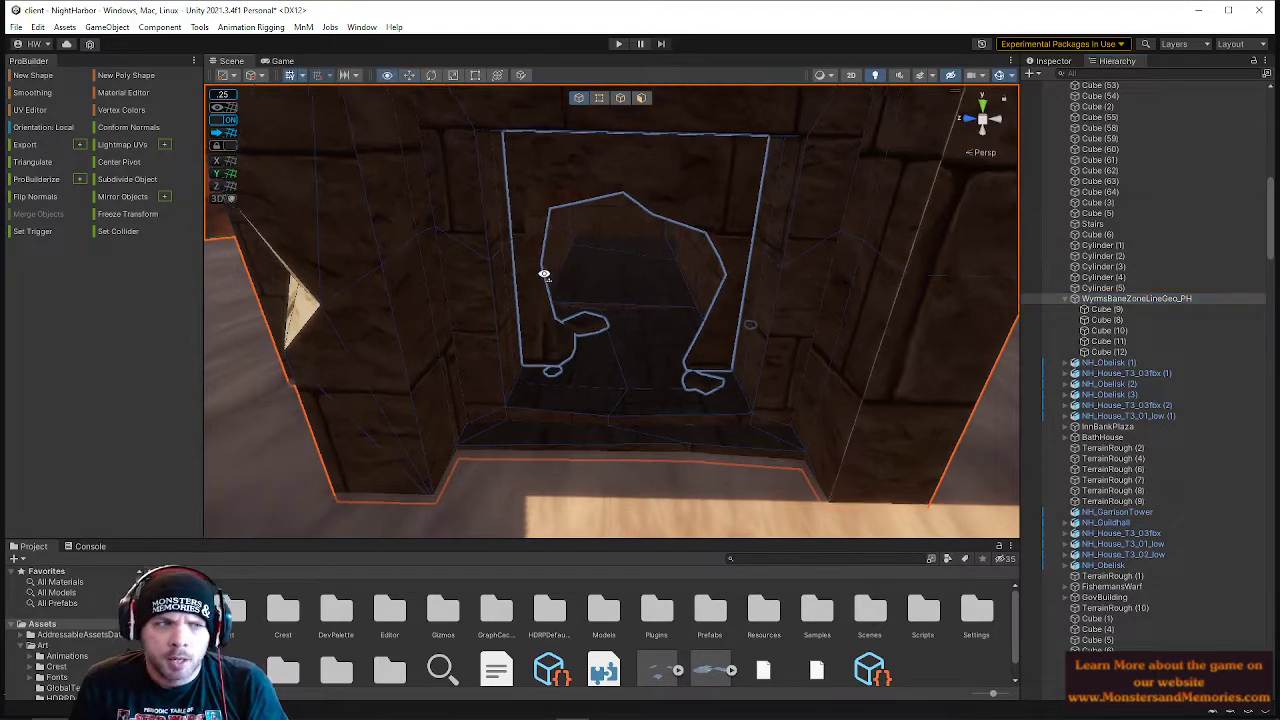
- Add WyrmsBaneTombZoneLine to the selected entrance mesh and move both along the X axis, out of the cliff wall toward the open sand
scroll(545, 276, down, 3)
scroll(1143, 305, up, 10)
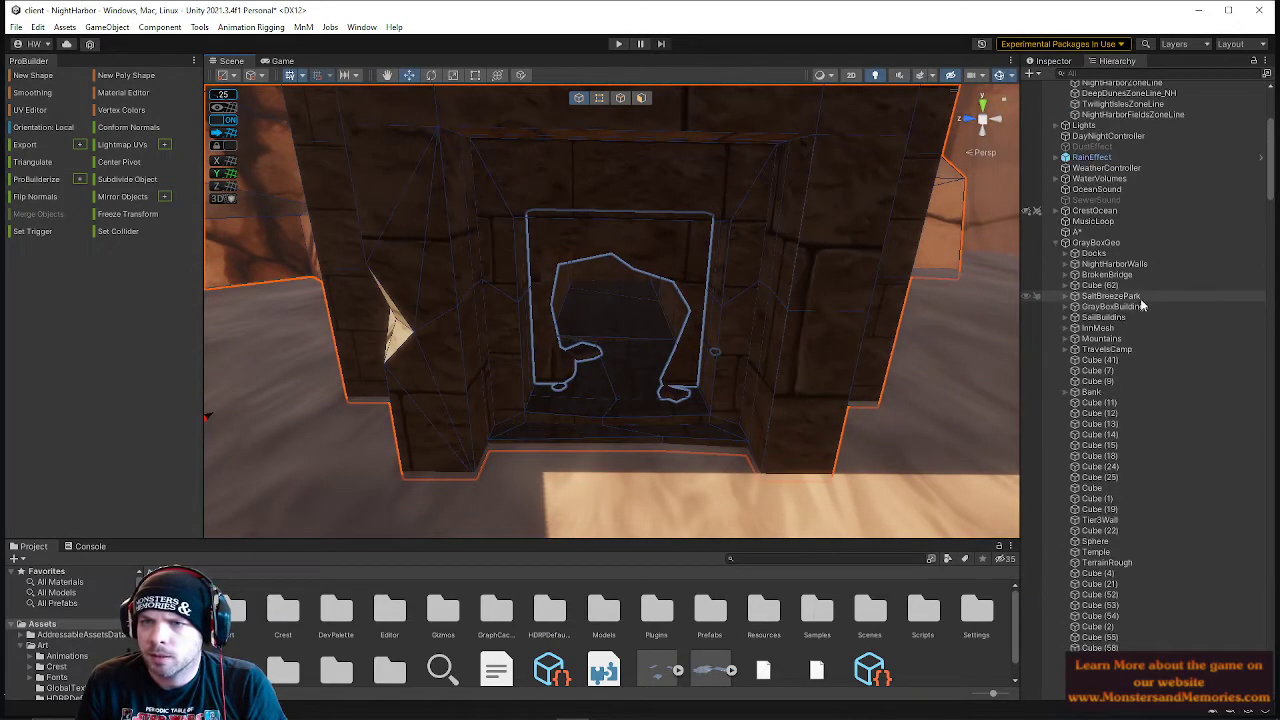
scroll(1143, 305, up, 5)
click(1130, 261)
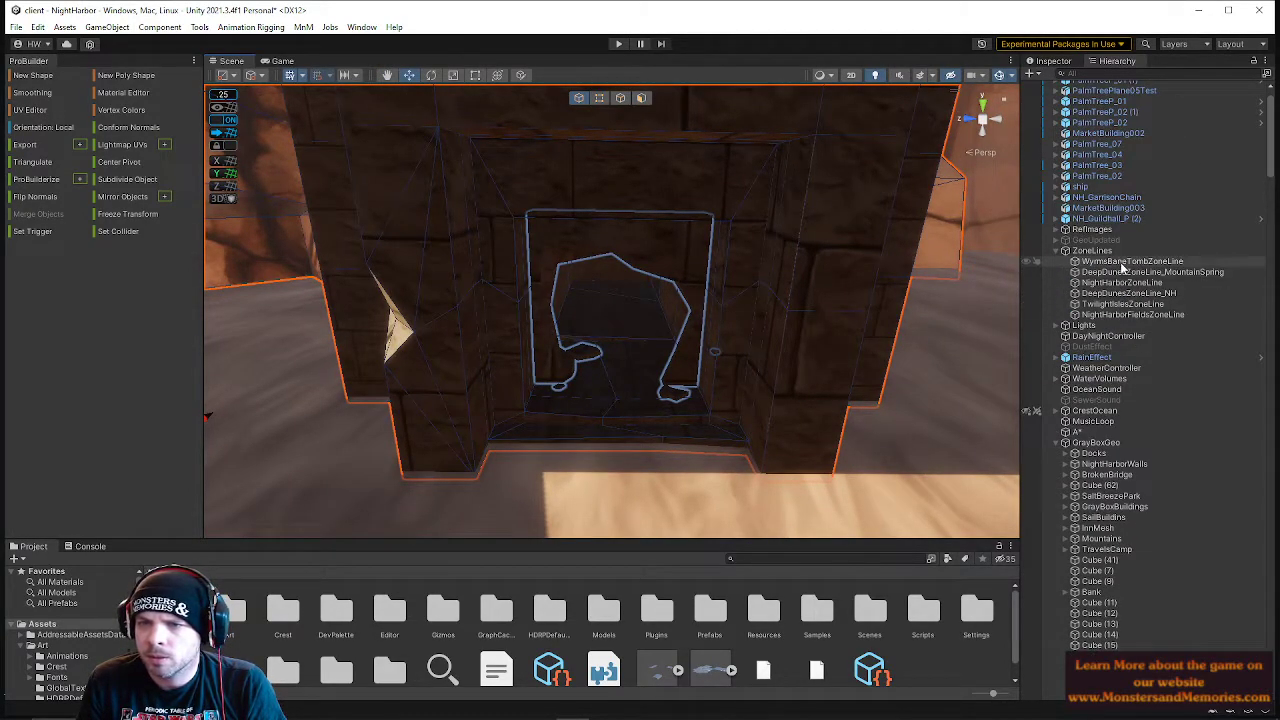
key(f)
scroll(741, 311, down, 8)
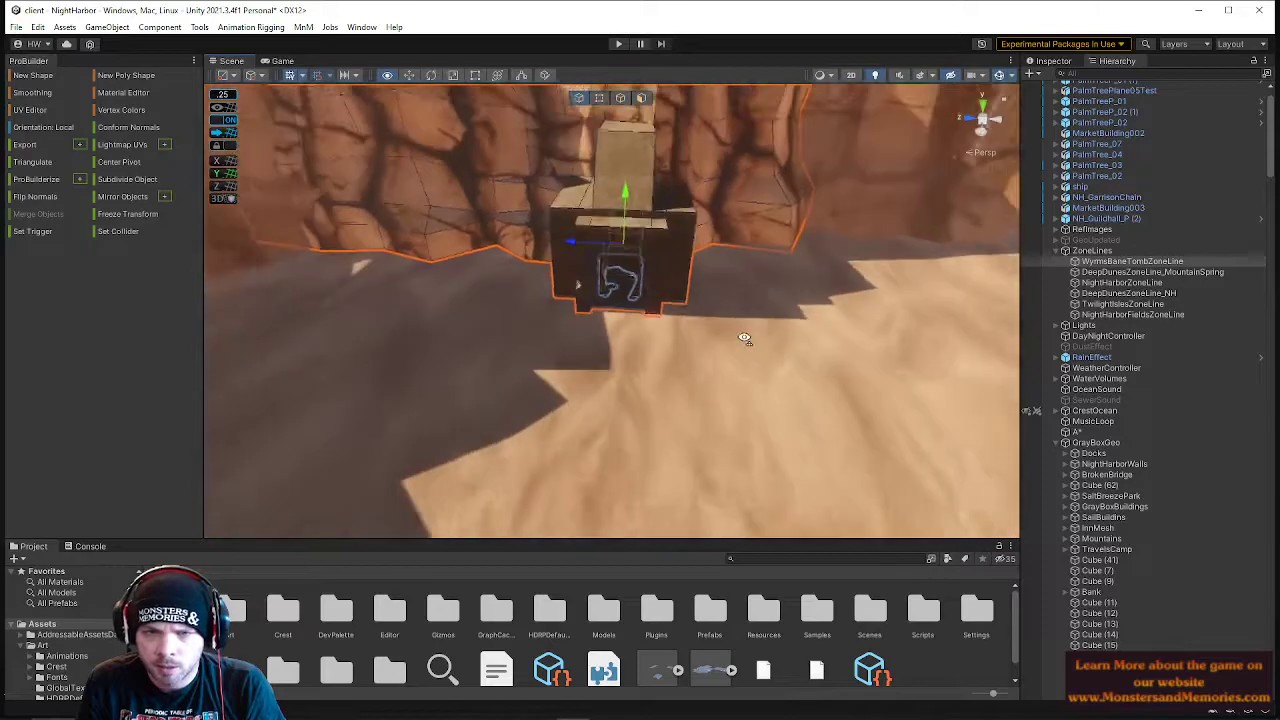
alt+drag(757, 317, 617, 342)
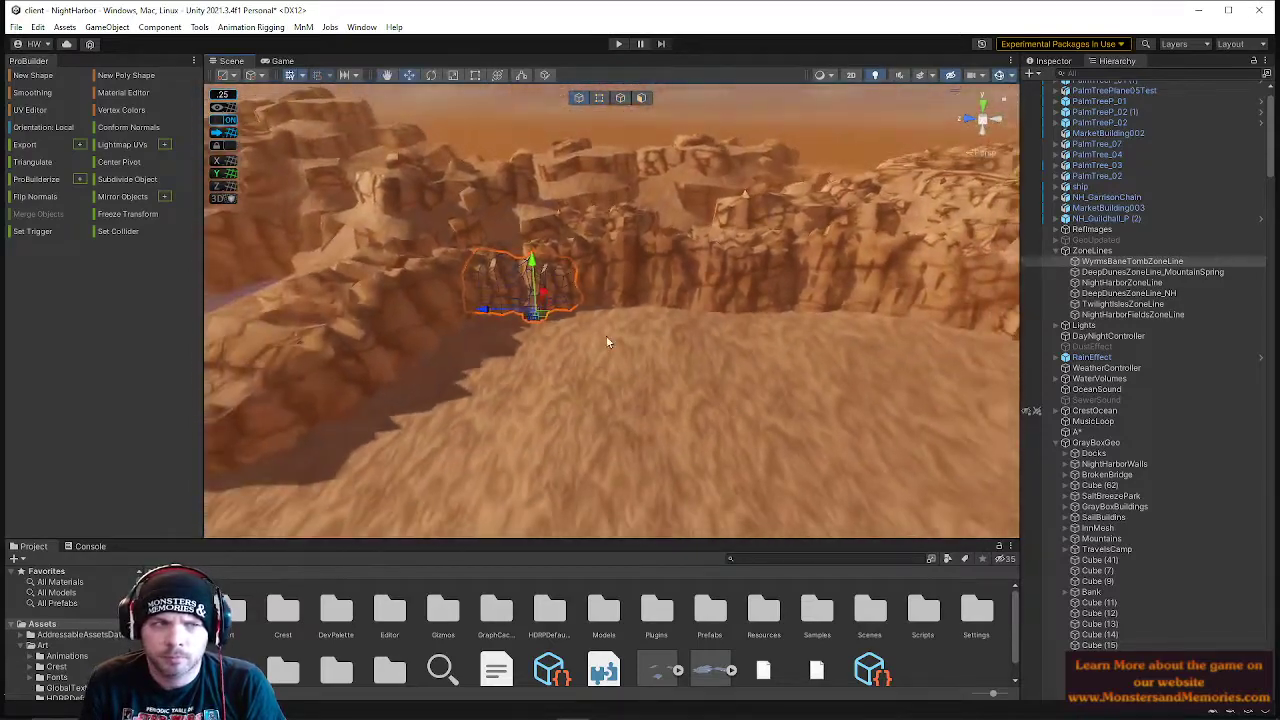
alt+drag(800, 326, 466, 357)
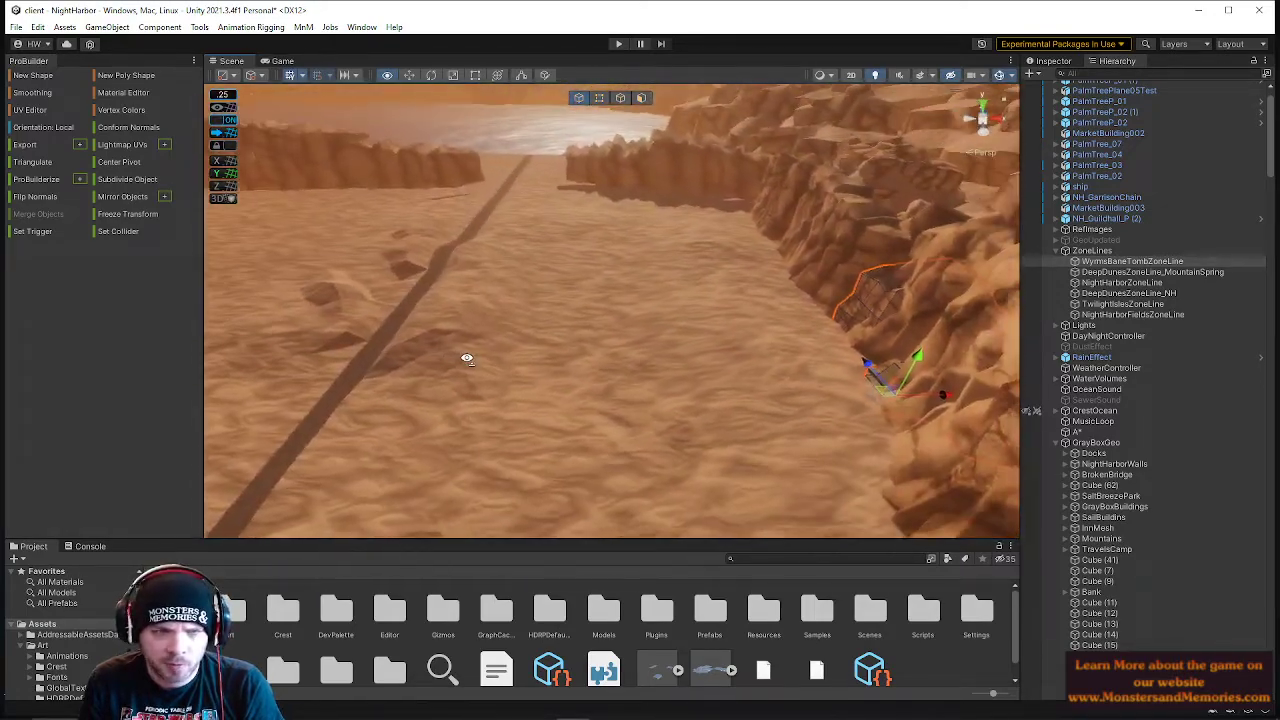
drag(943, 396, 871, 322)
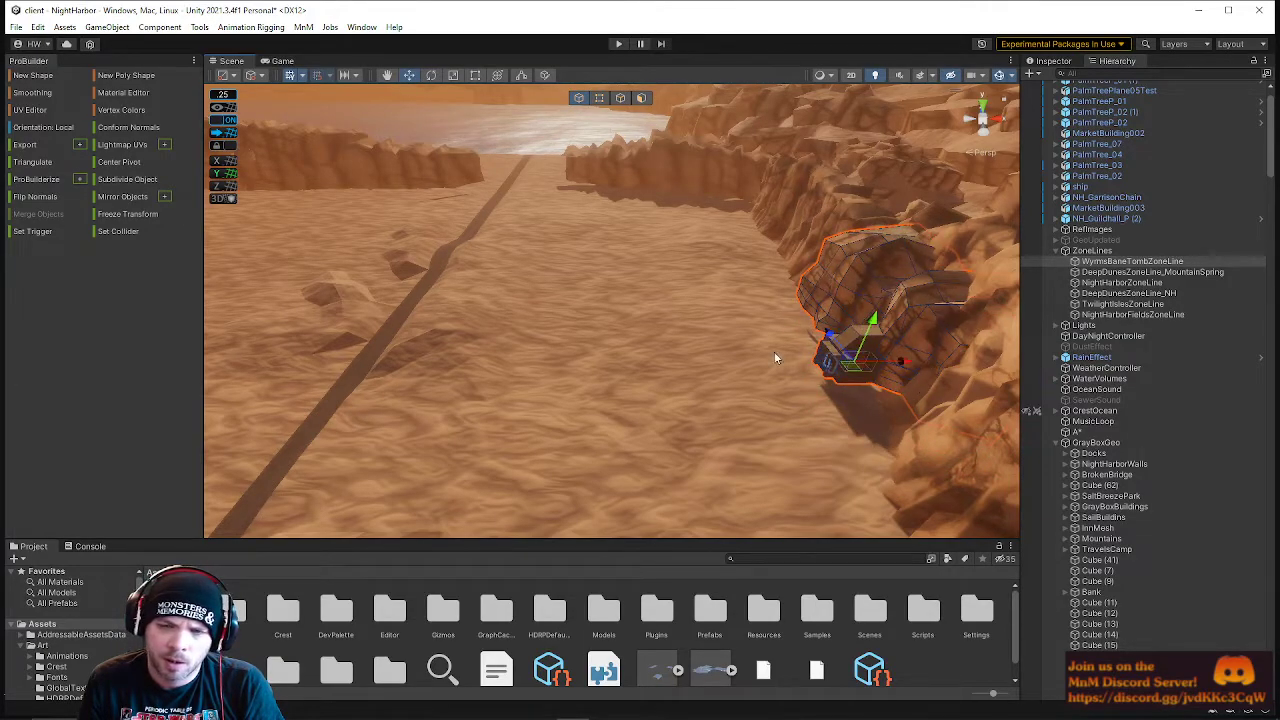
- View the relocated entrance from the stone road and nudge the entrance and its zone line vertically
alt+drag(803, 343, 404, 384)
key(w)
right_drag(404, 384, 834, 260)
scroll(448, 457, up, 2)
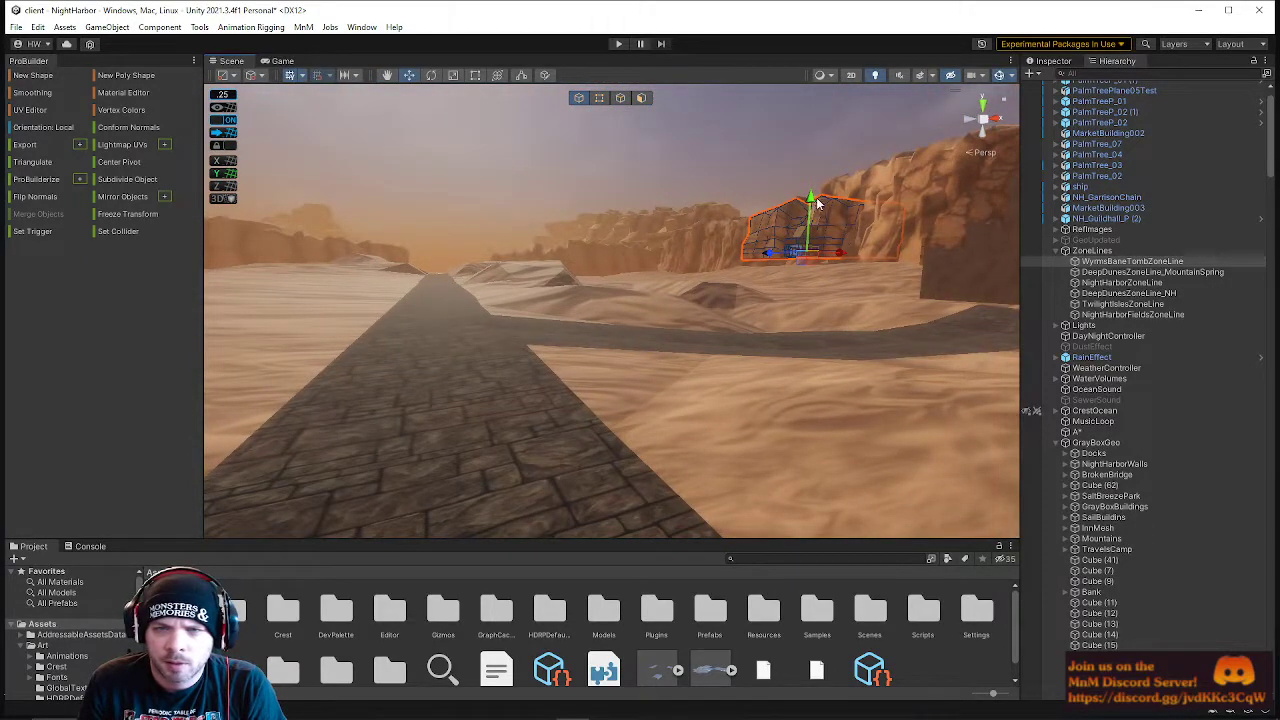
mouse_move(815, 203)
mouse_down()
mouse_move(815, 214)
mouse_move(816, 201)
mouse_up()
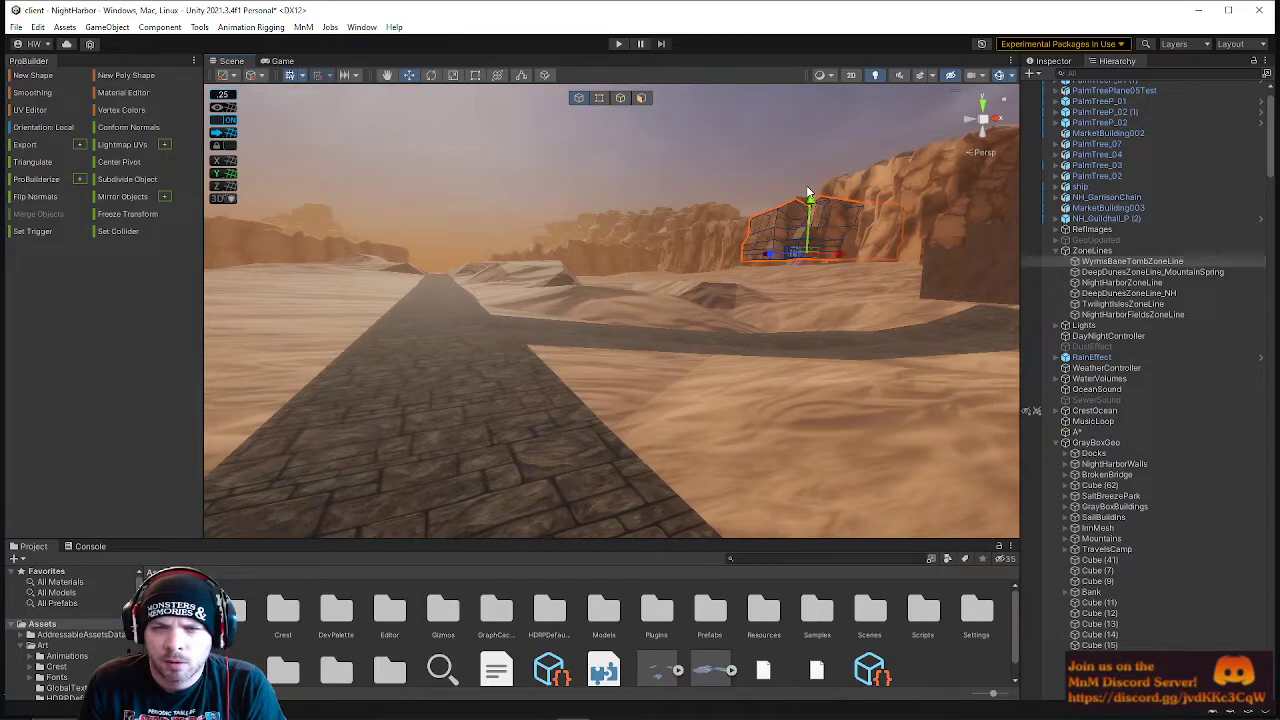
- Select the TerrainRough desert ground mesh and save the NightHarbor scene
click(806, 185)
right_drag(806, 189, 655, 258)
click(657, 260)
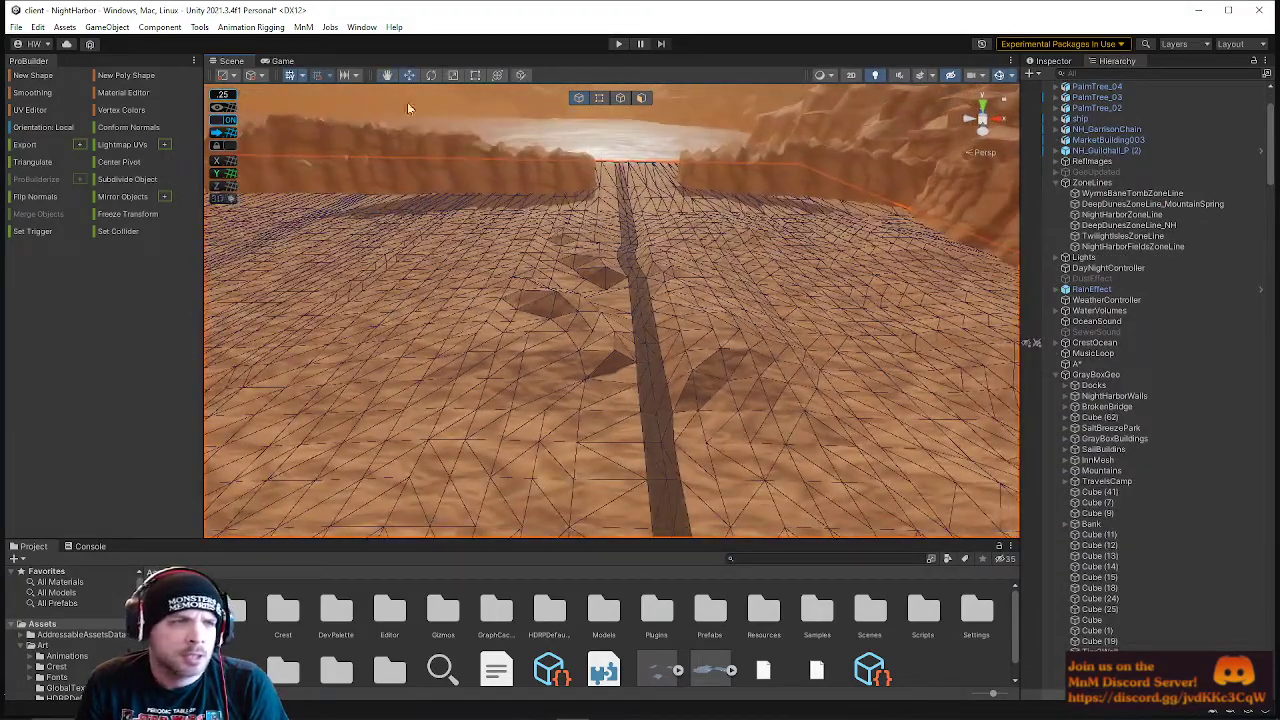
click(16, 27)
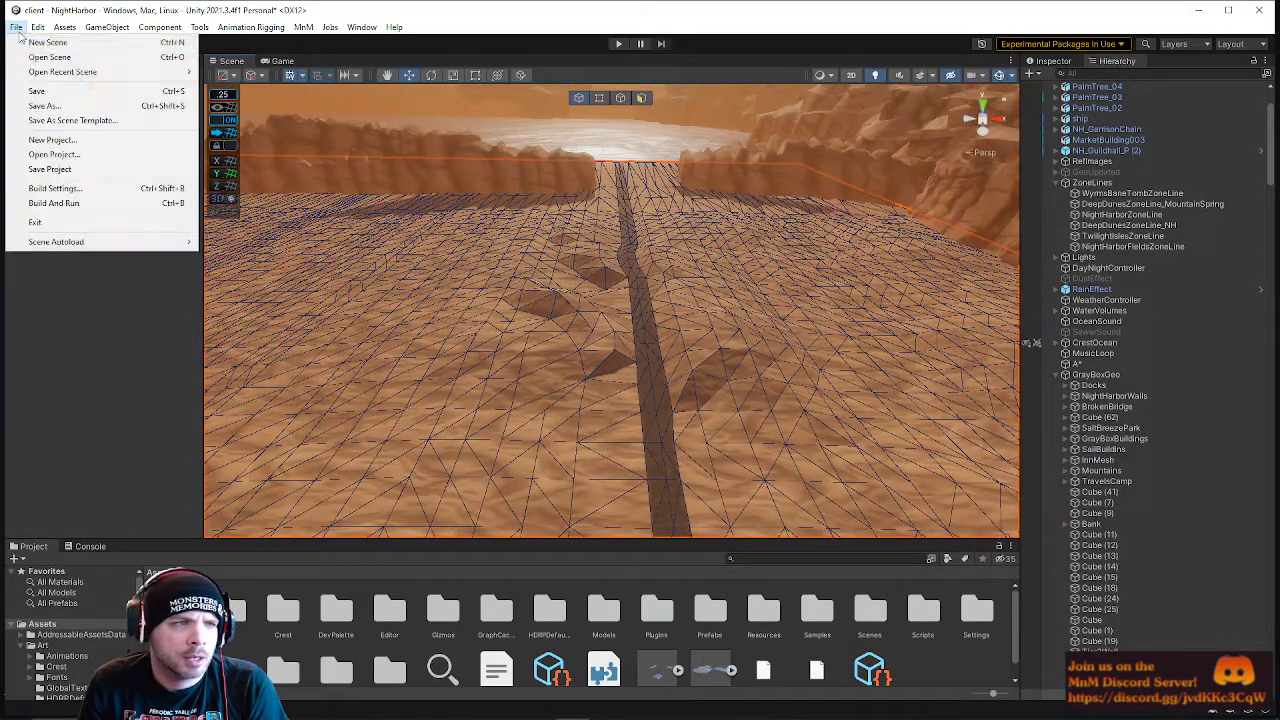
click(37, 91)
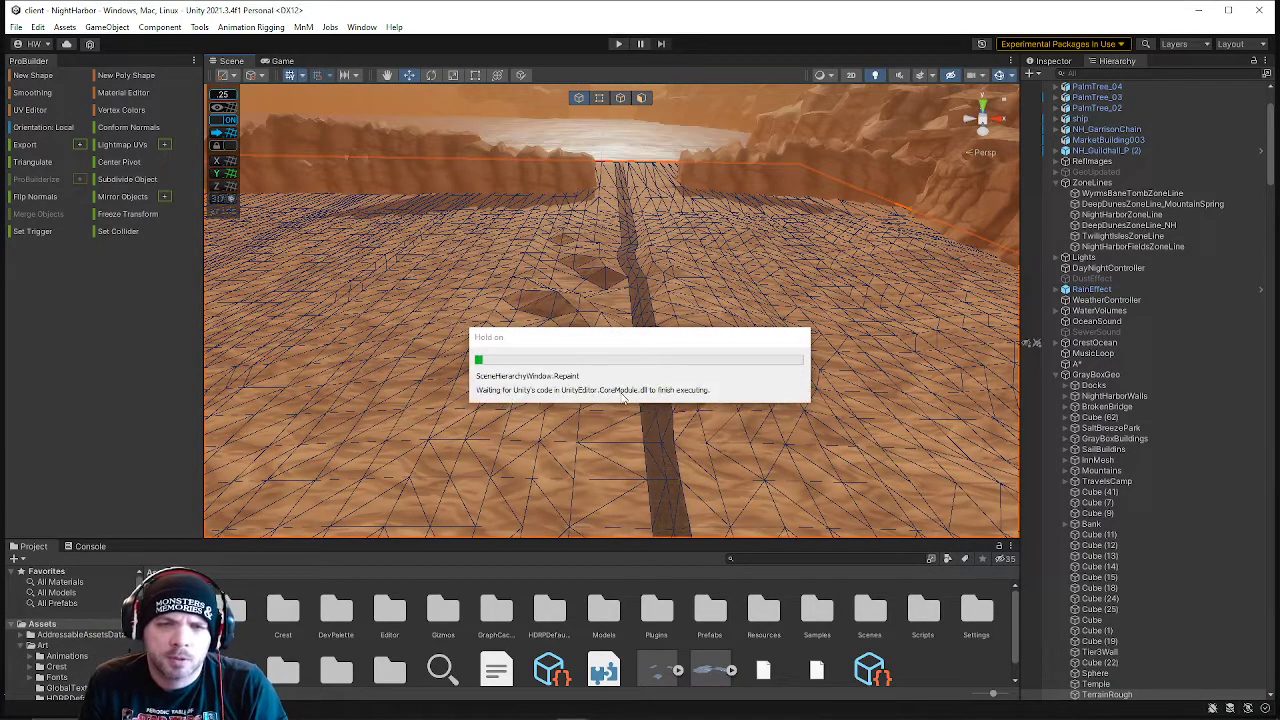
- Open the Polybrush window, dock it beside ProBuilder and widen the docked area
right_drag(480, 305, 492, 239)
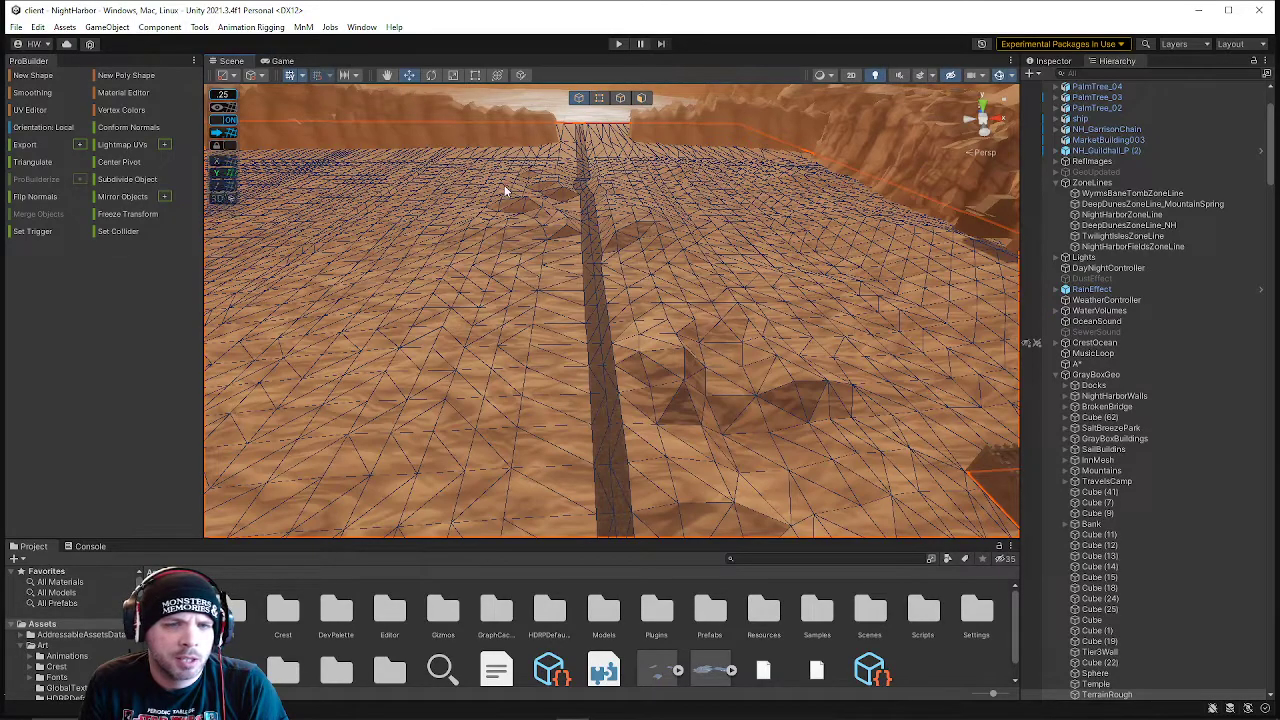
click(300, 27)
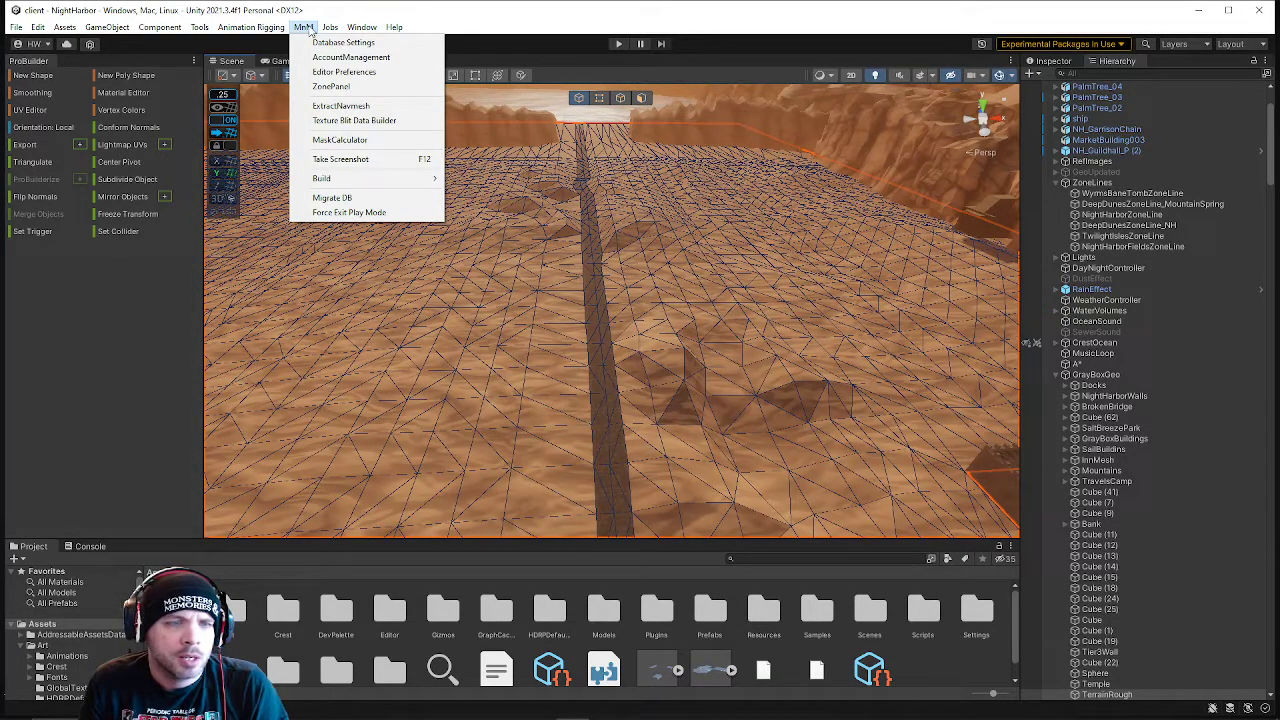
mouse_move(226, 81)
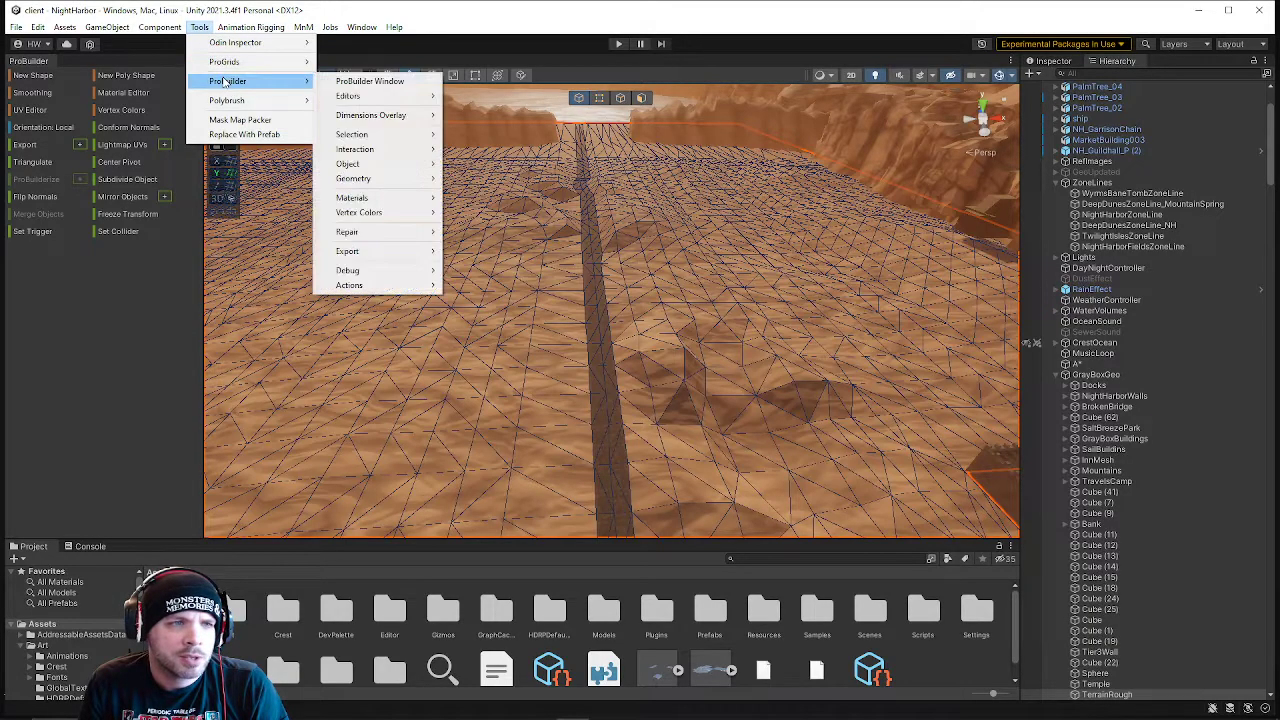
mouse_move(251, 100)
click(343, 101)
drag(175, 104, 135, 65)
drag(202, 103, 242, 105)
- Activate Polybrush's sculpt mode and check the available brush settings presets, keeping BrushSettings-Default
click(32, 80)
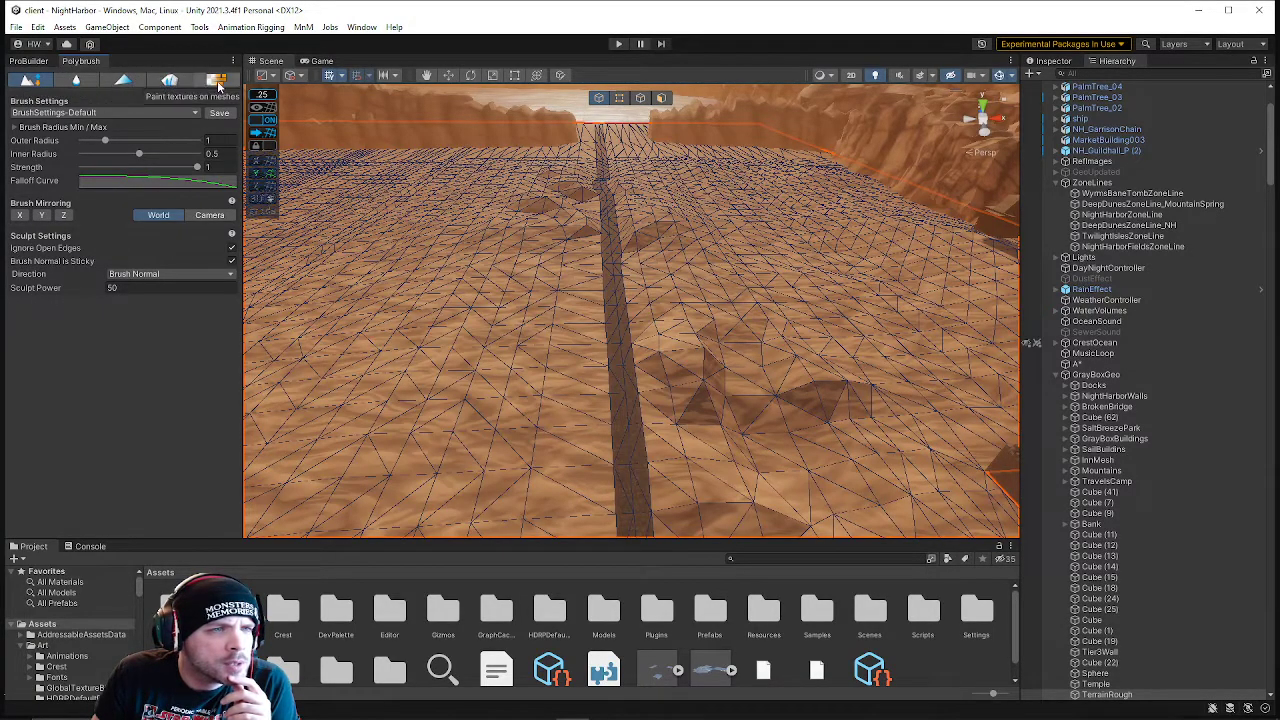
click(34, 84)
click(35, 84)
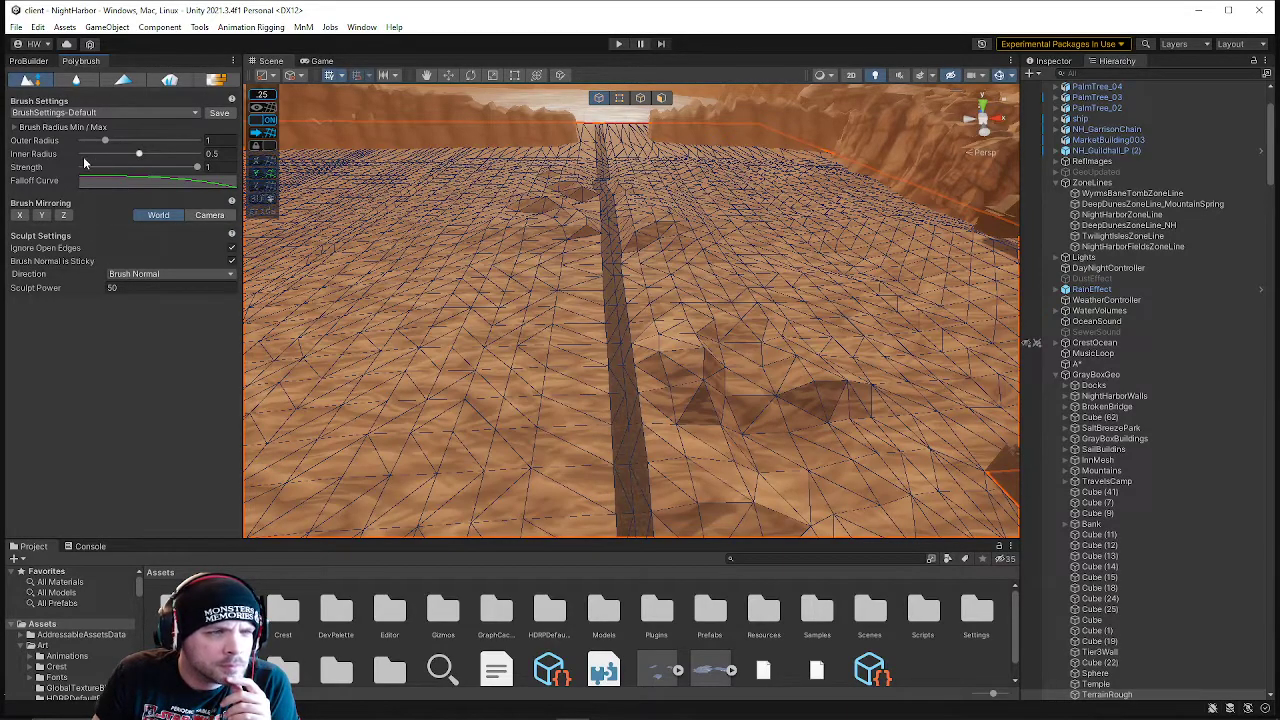
click(130, 113)
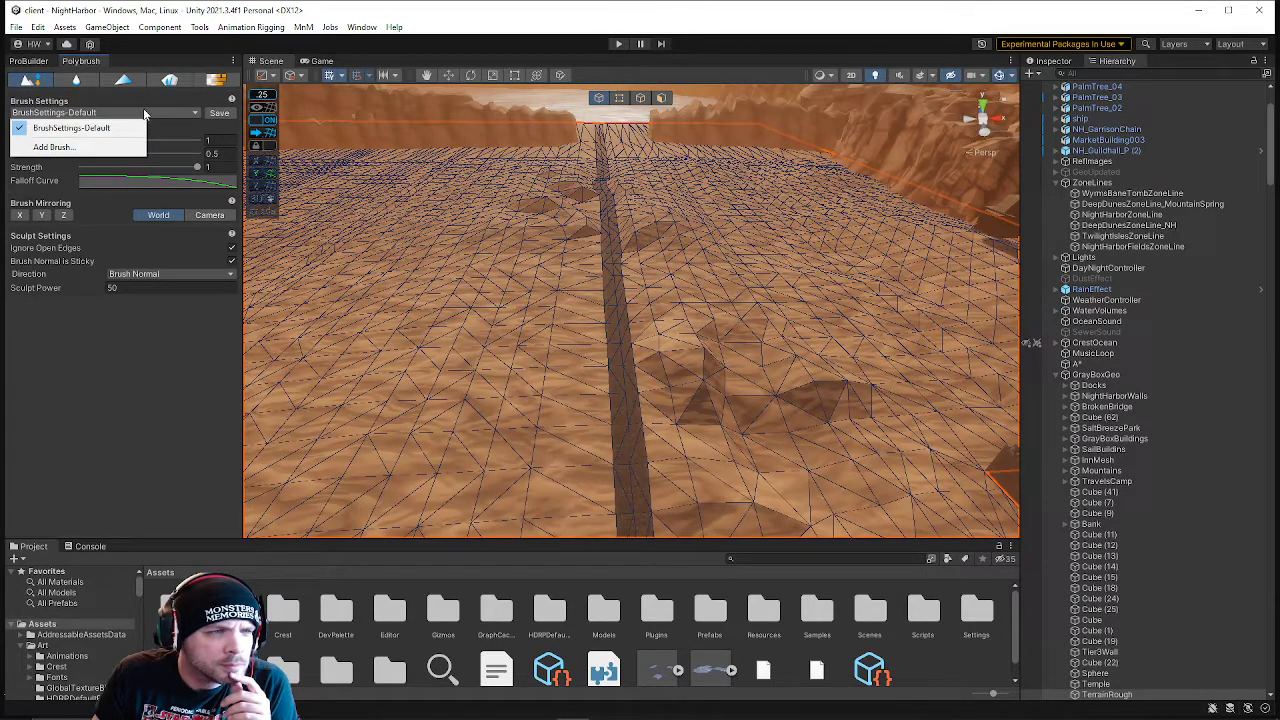
click(176, 334)
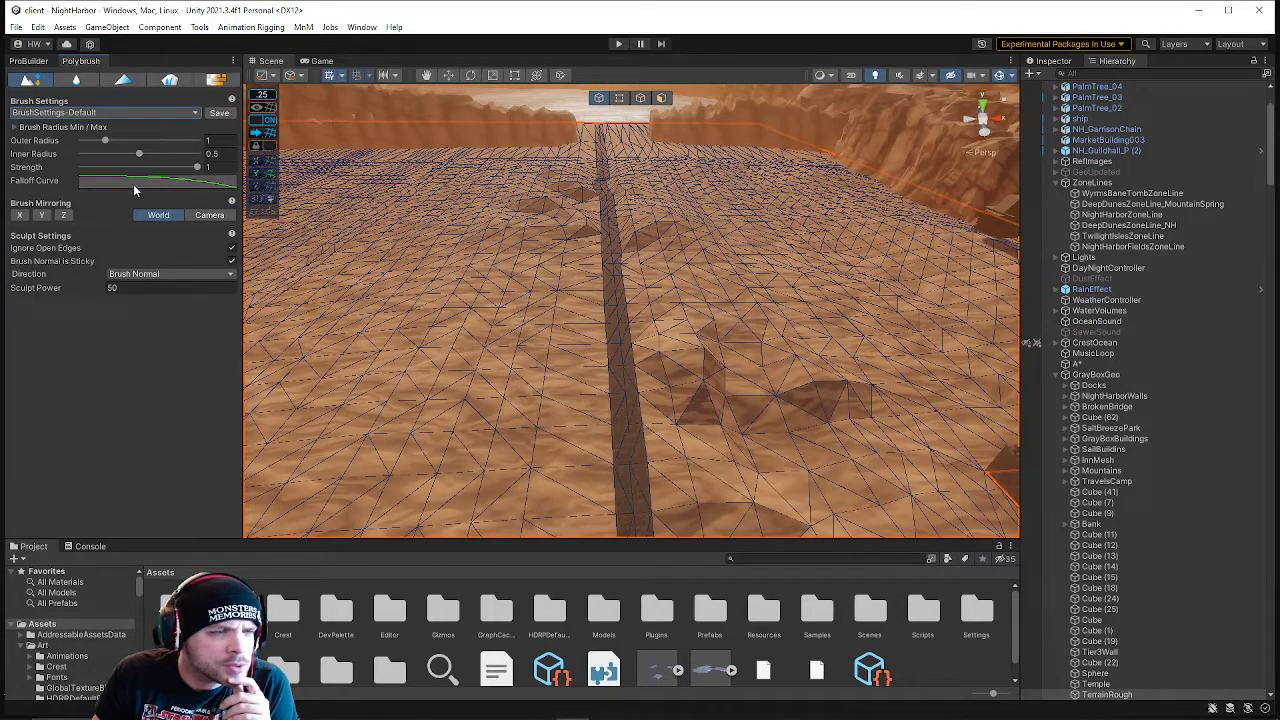
- Widen the Polybrush window further and set the sculpt direction to Global Y Axis
drag(243, 162, 270, 160)
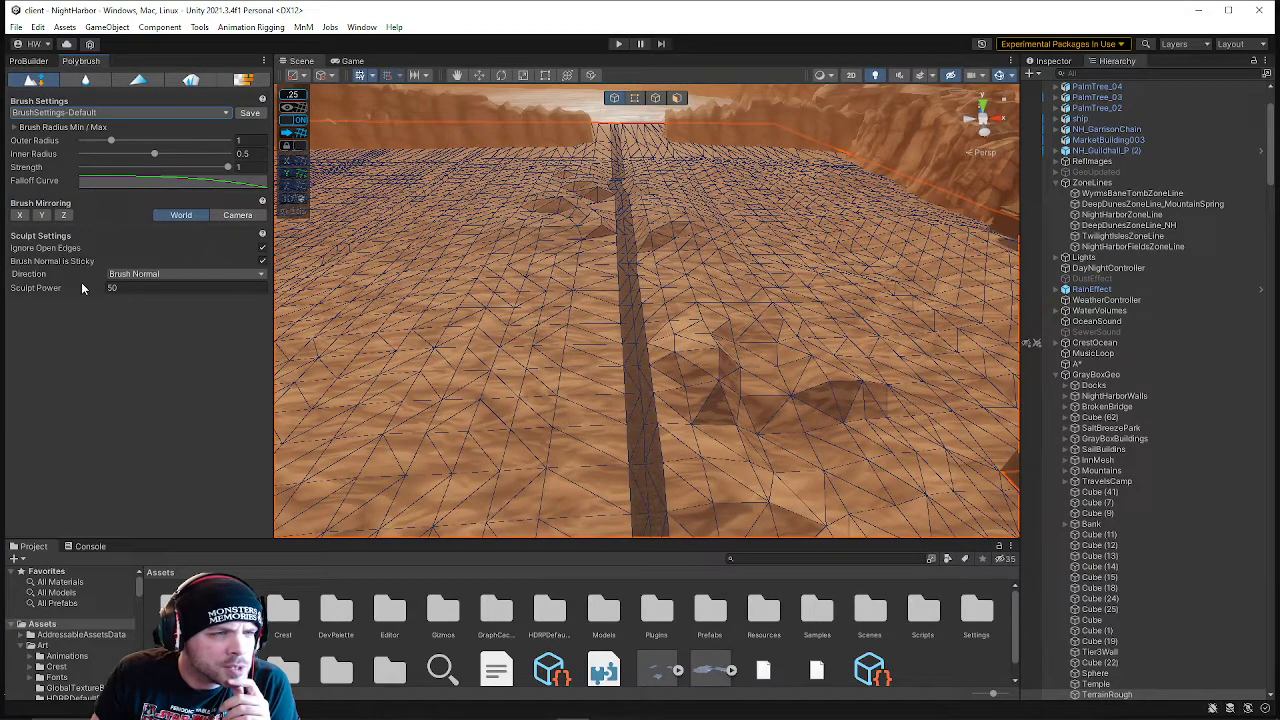
click(135, 275)
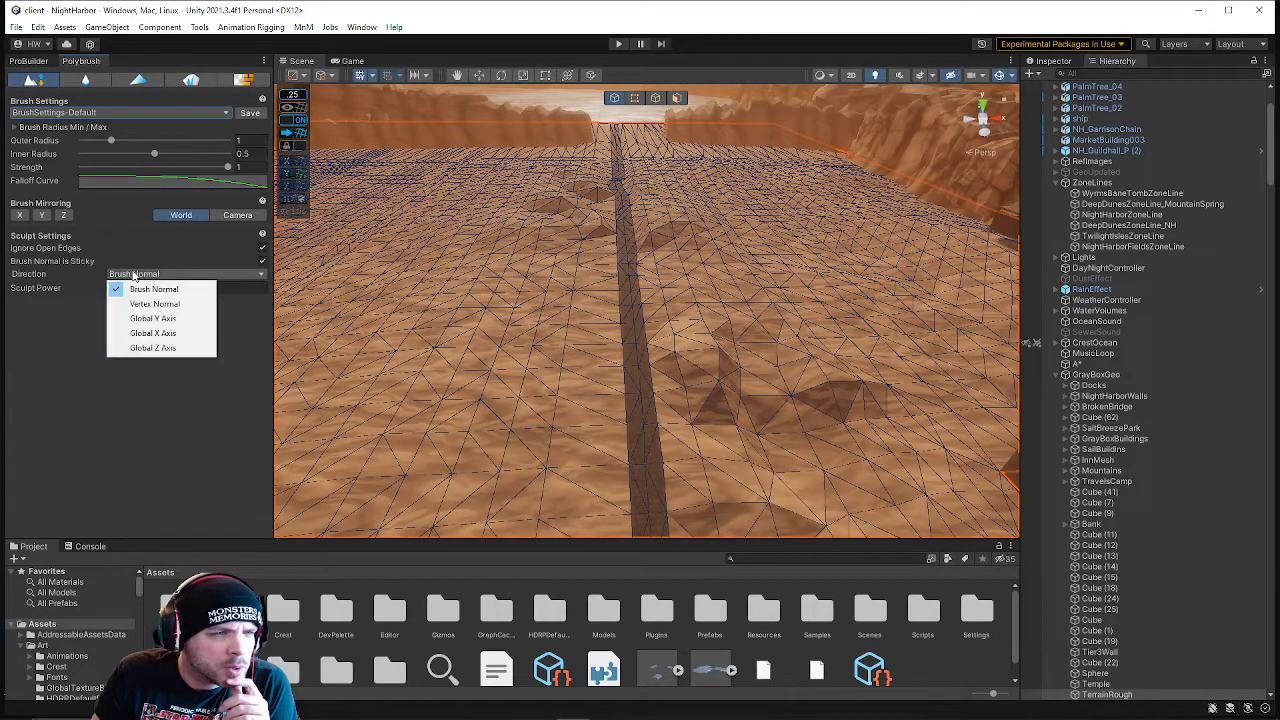
click(161, 320)
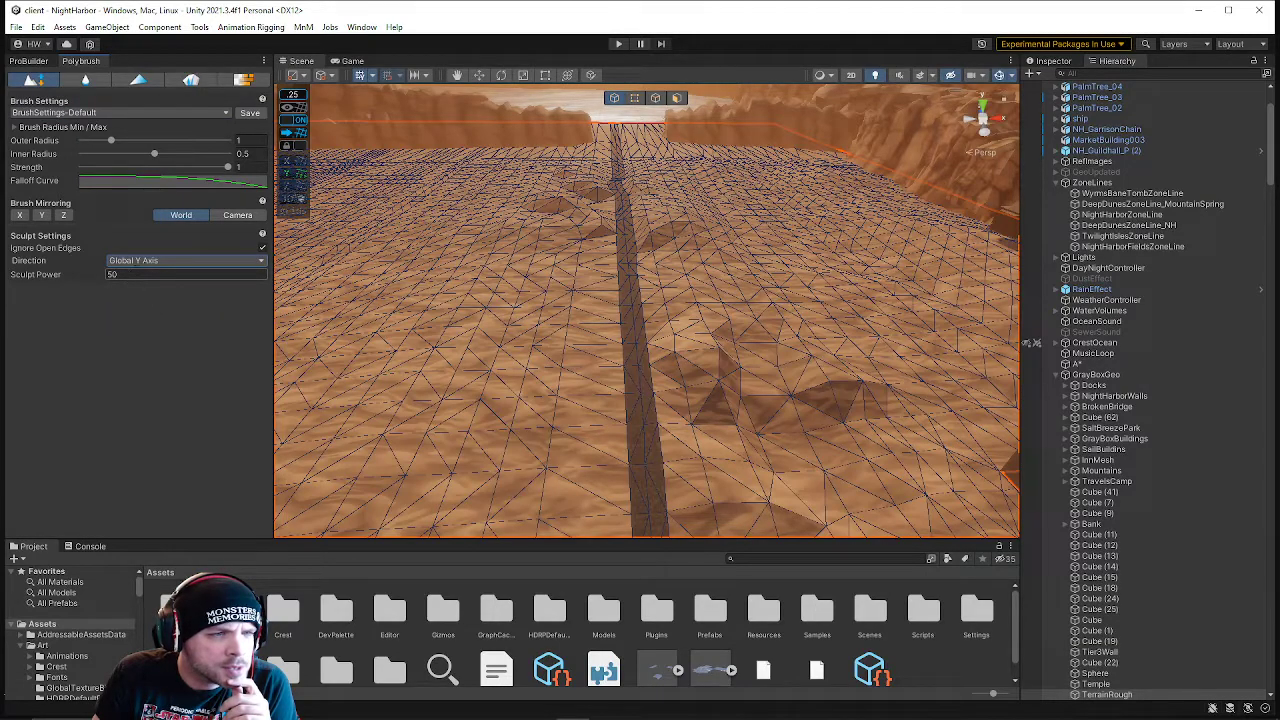
click(163, 261)
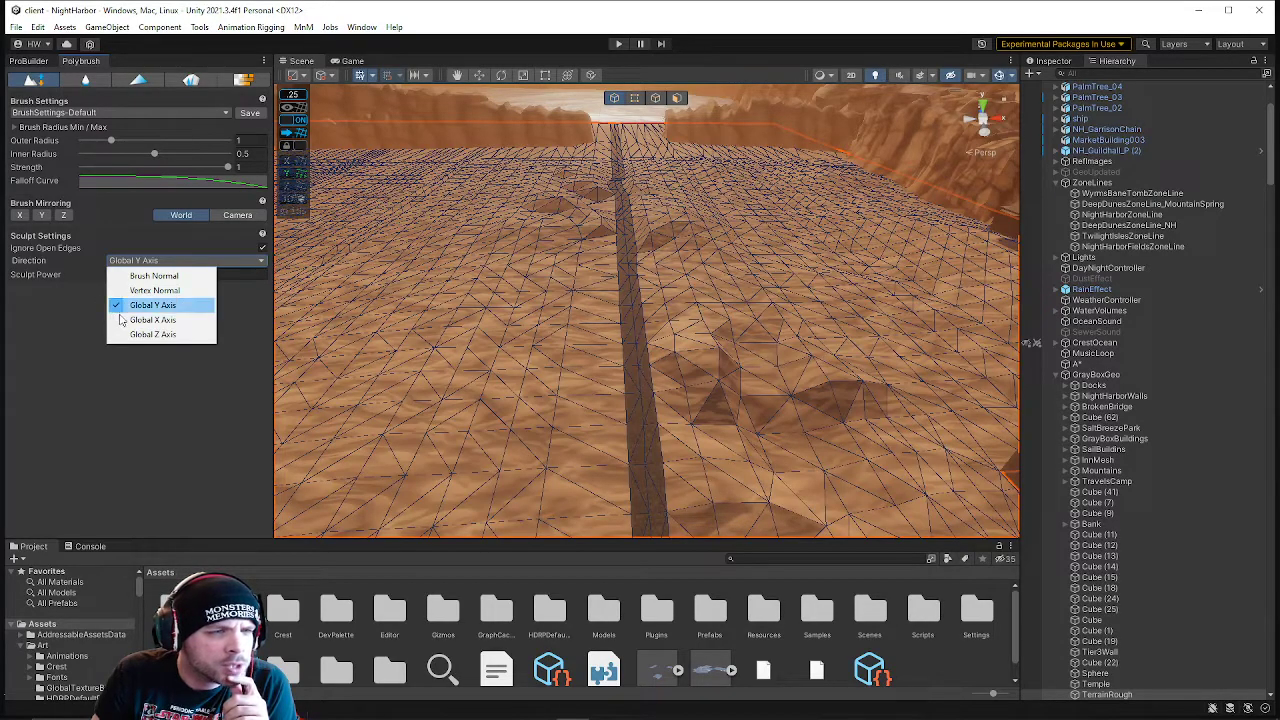
click(73, 315)
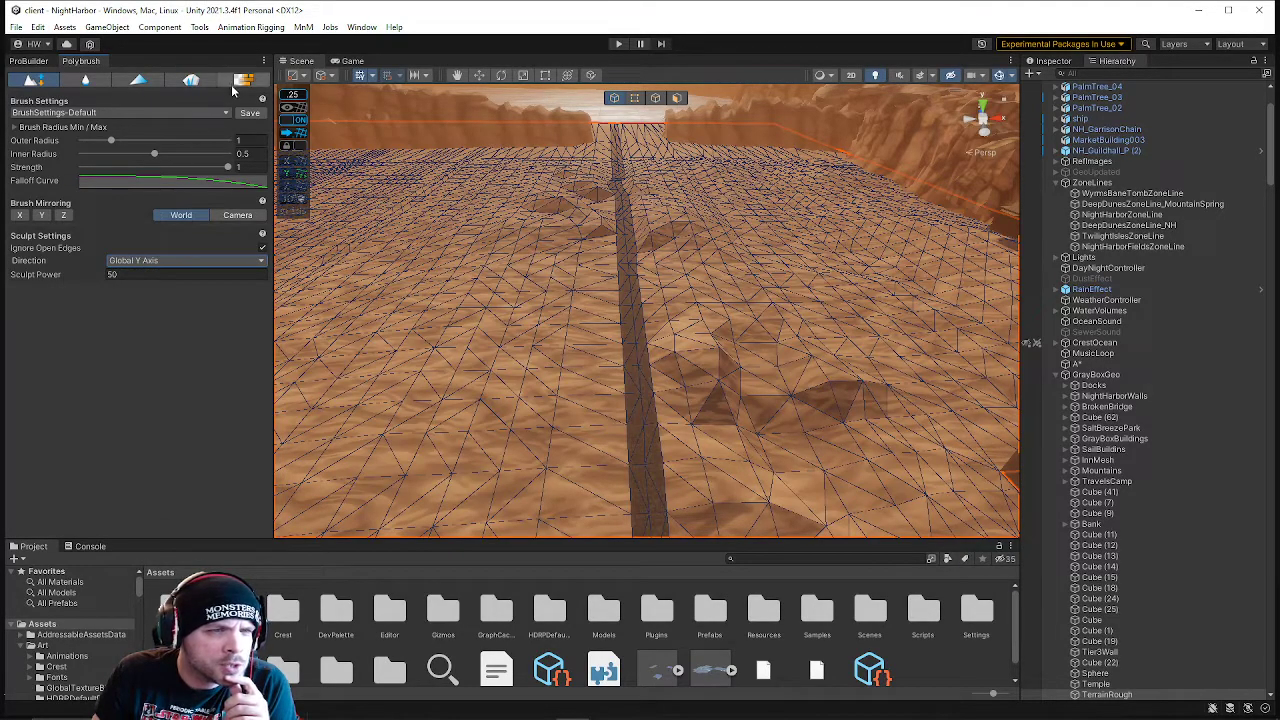
- Look through Polybrush's vertex colour, prefab scatter and texture paint modes and their settings
click(141, 80)
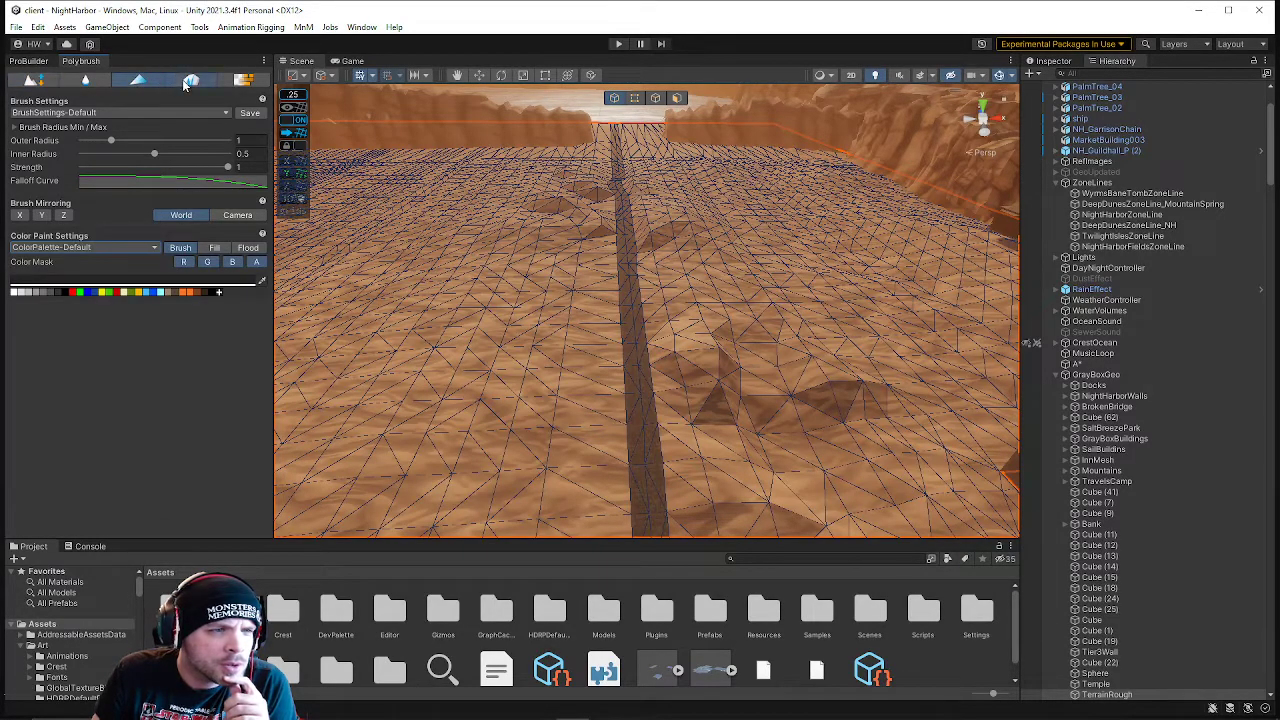
click(191, 80)
click(229, 84)
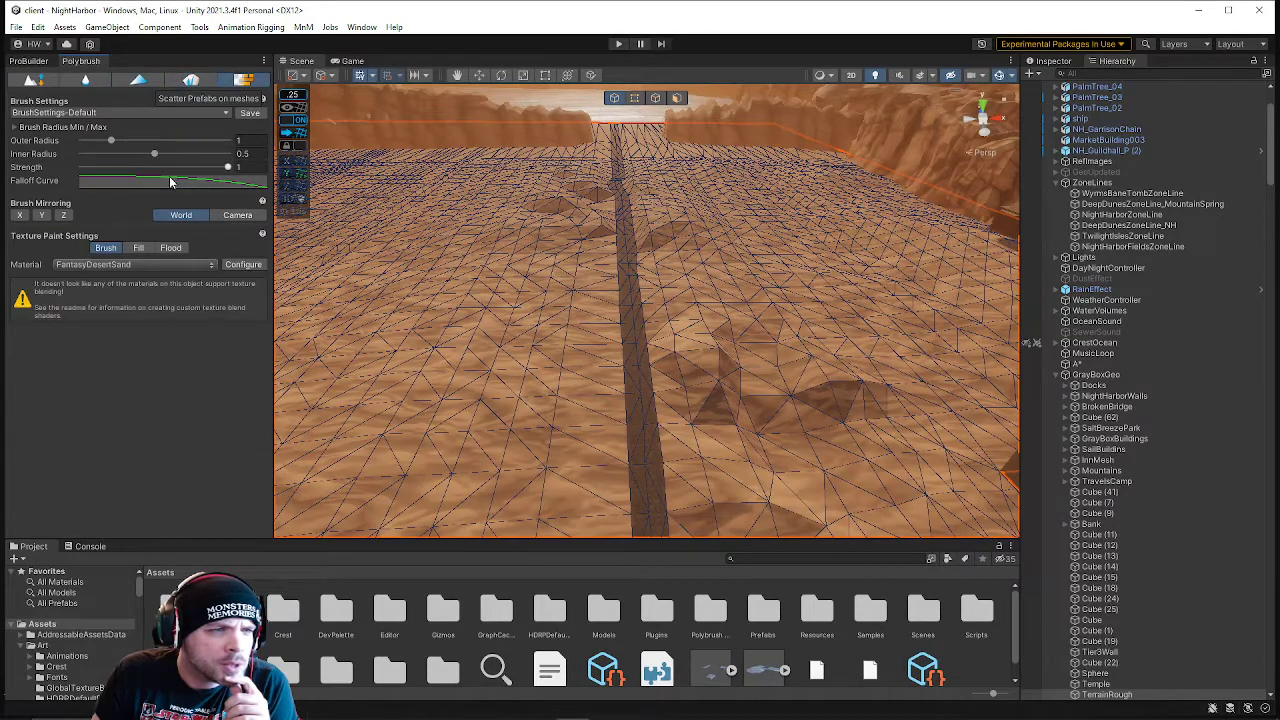
click(188, 81)
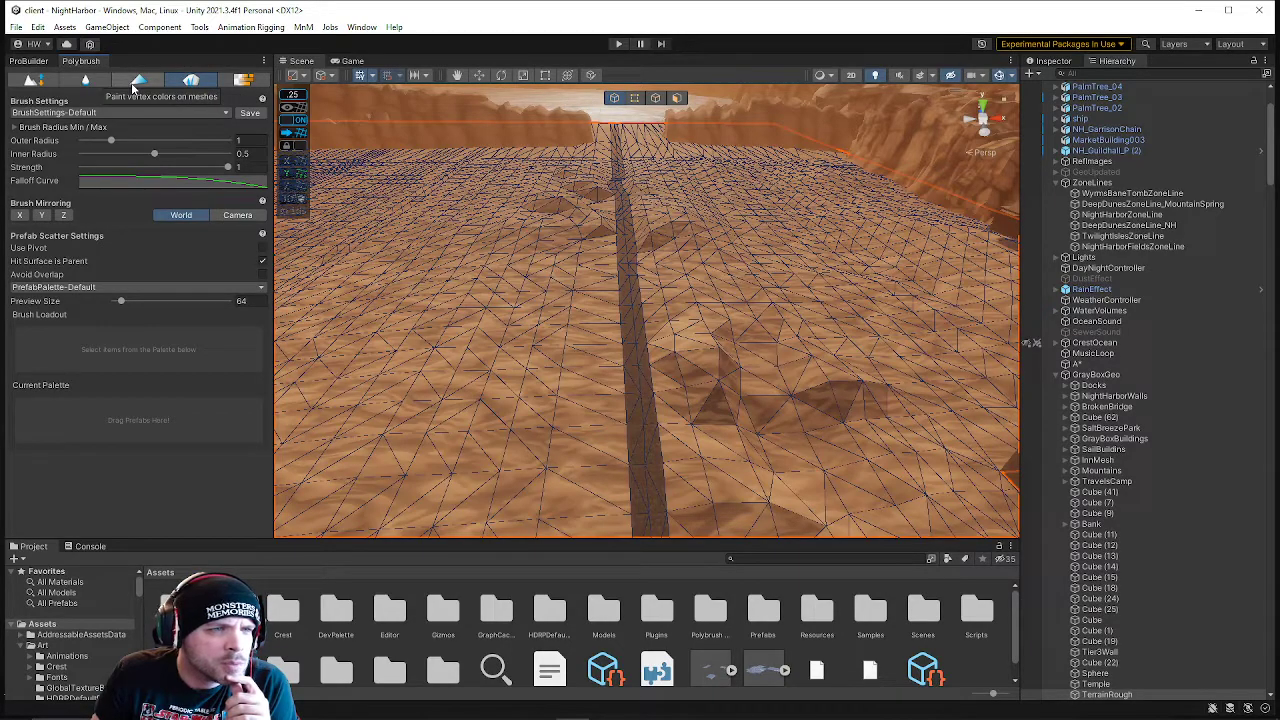
click(131, 84)
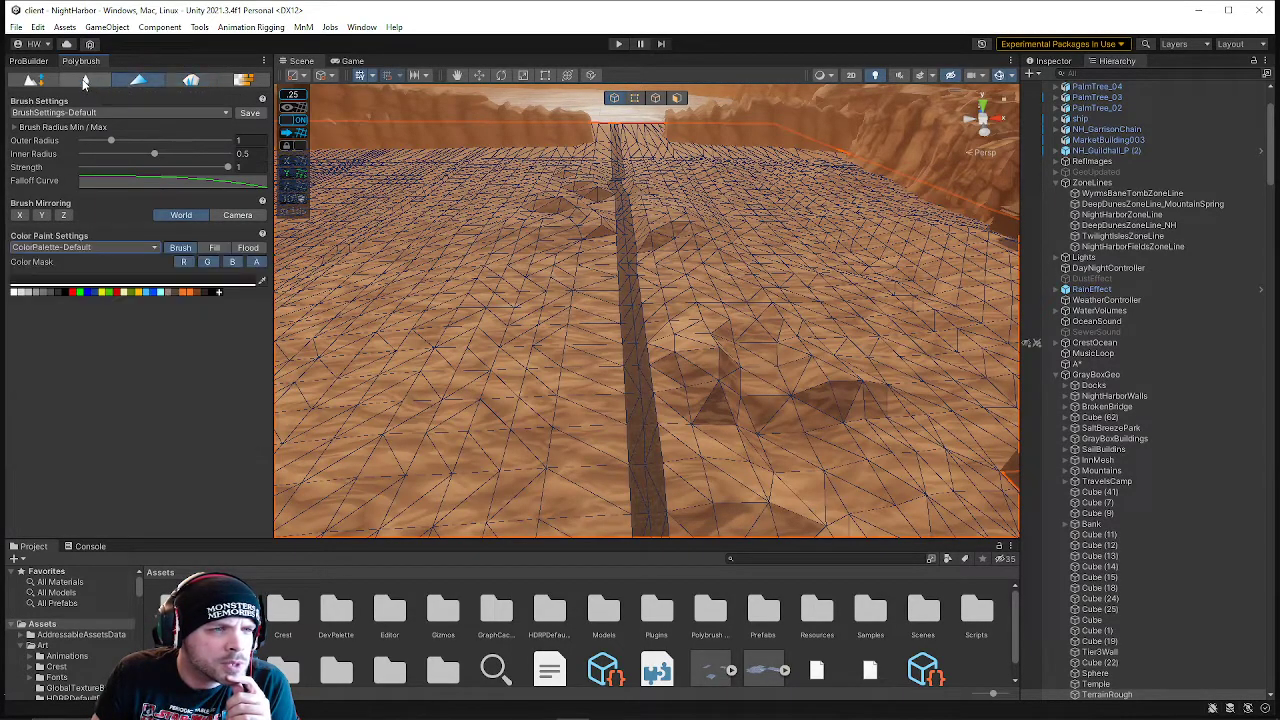
- Activate Polybrush's smooth mode and check its direction options, keeping Vertex Normal
click(85, 82)
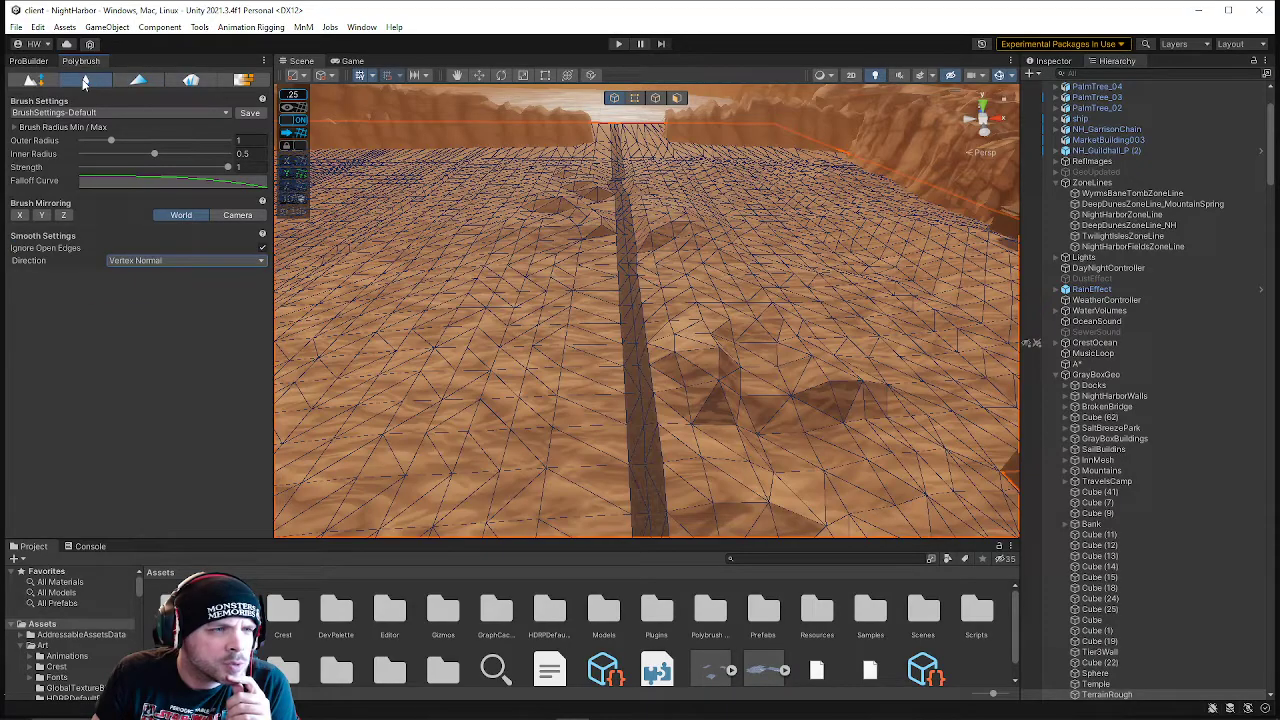
click(166, 261)
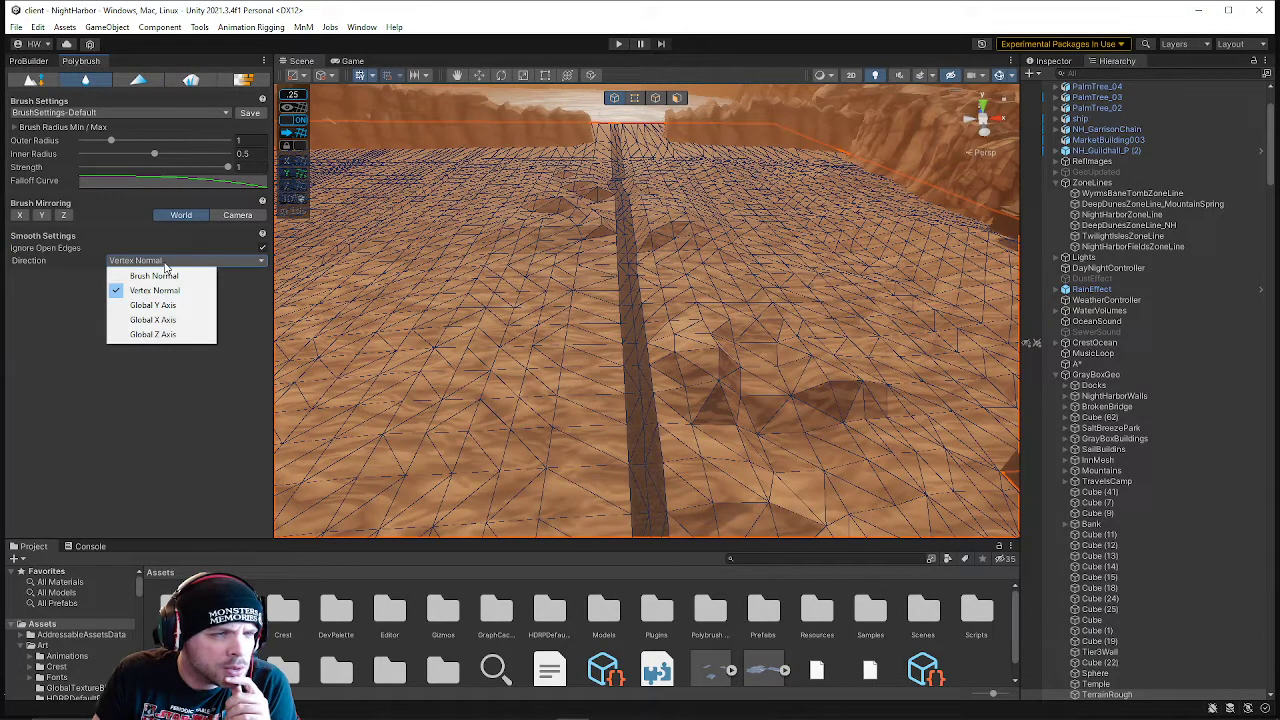
click(431, 323)
right_drag(591, 331, 706, 333)
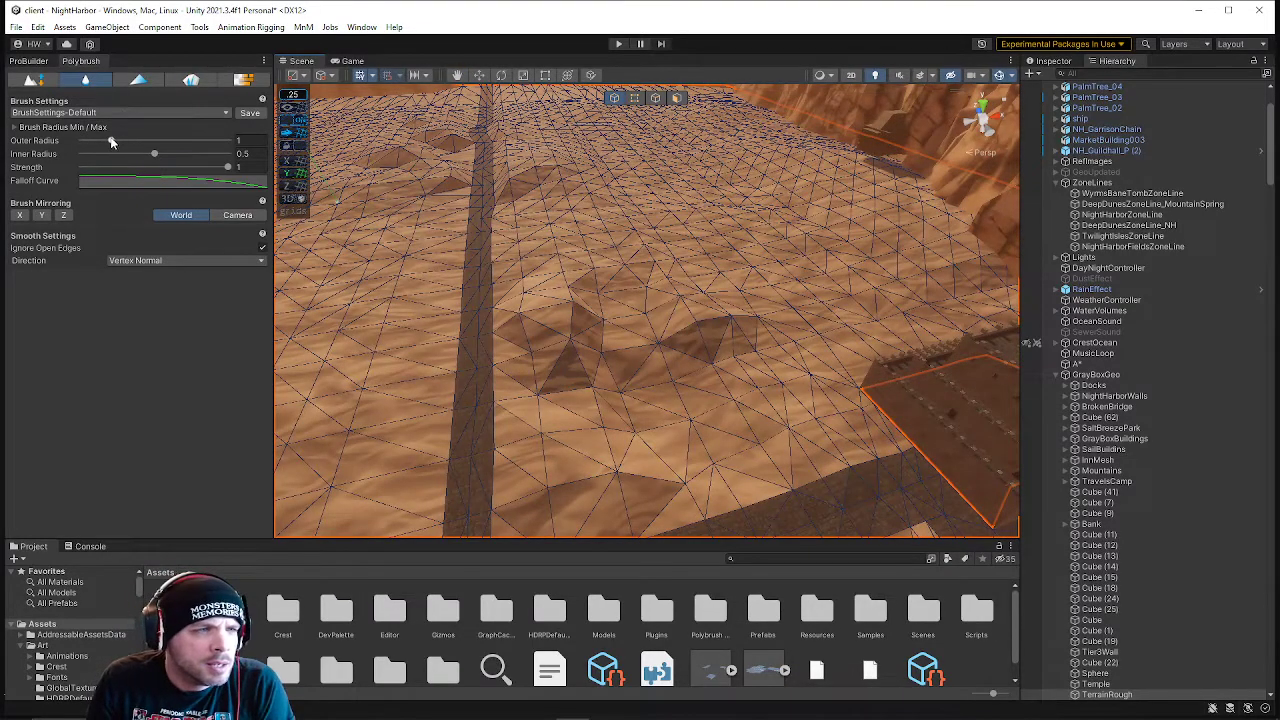
- Increase the smooth brush's outer radius to 5 and try to raise it to 100
drag(110, 142, 153, 141)
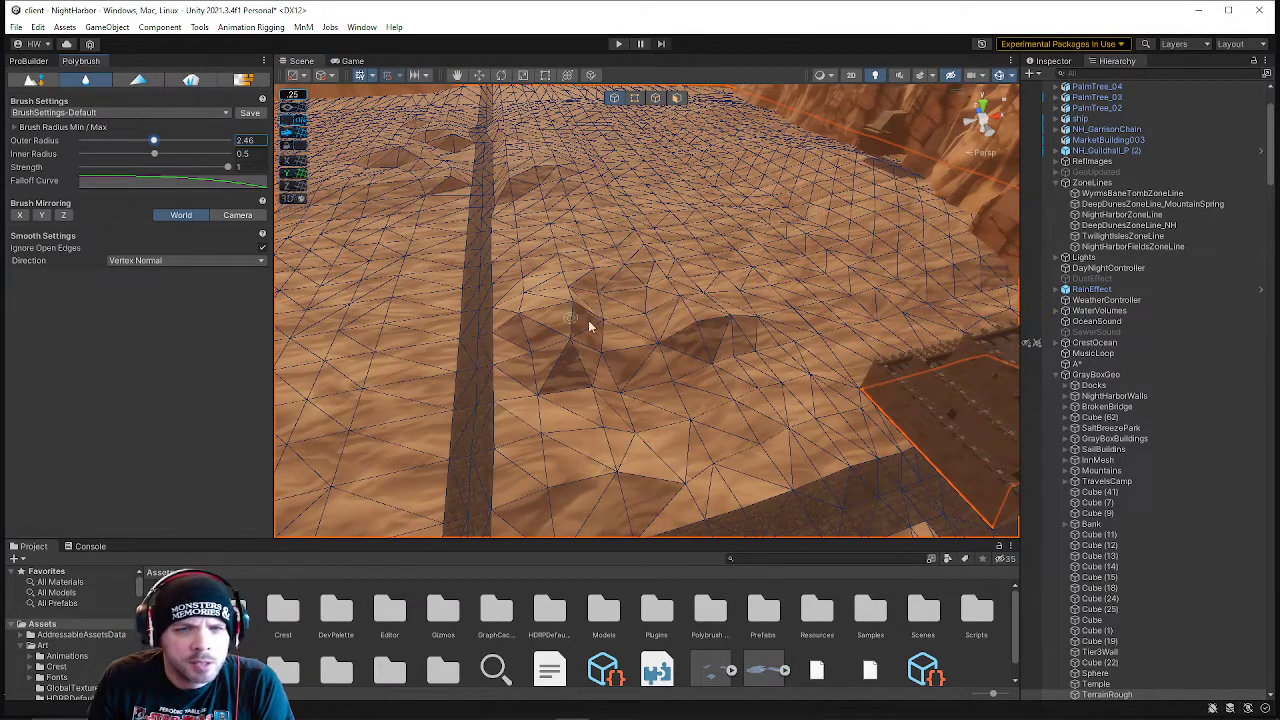
click(255, 141)
text(1)
key(BackSpace)
text(5)
key(Return)
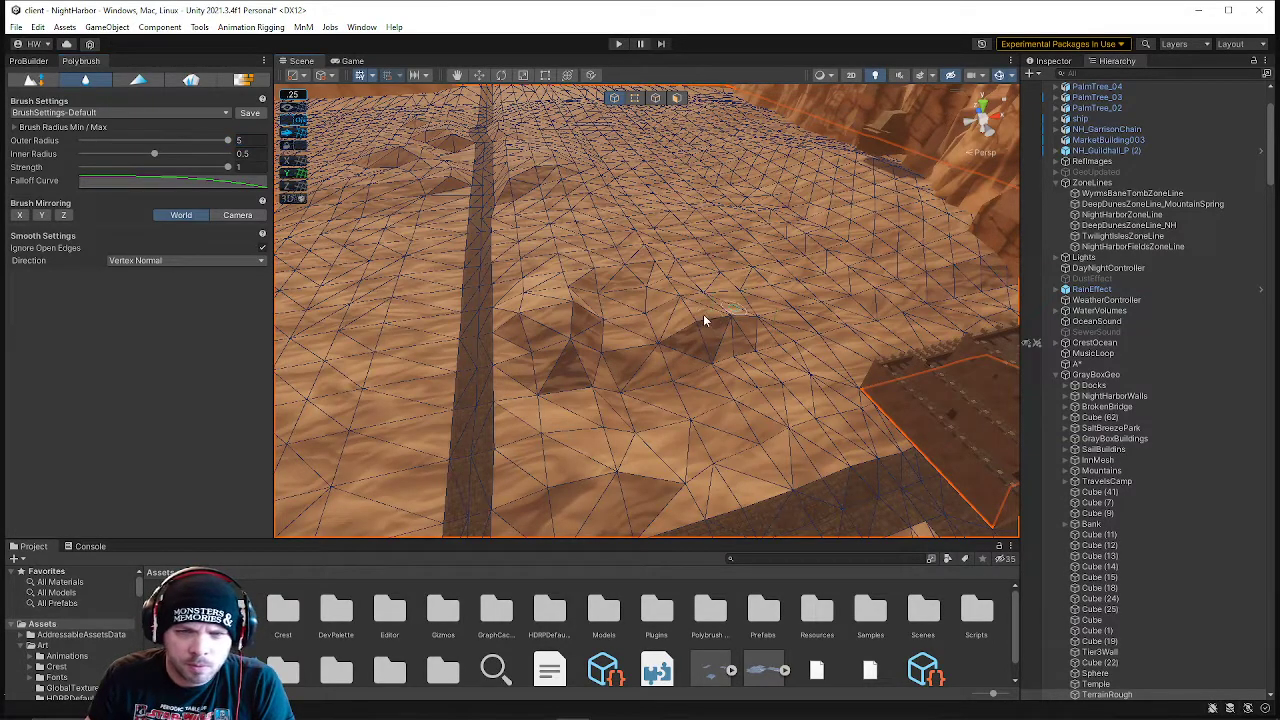
drag(252, 141, 214, 142)
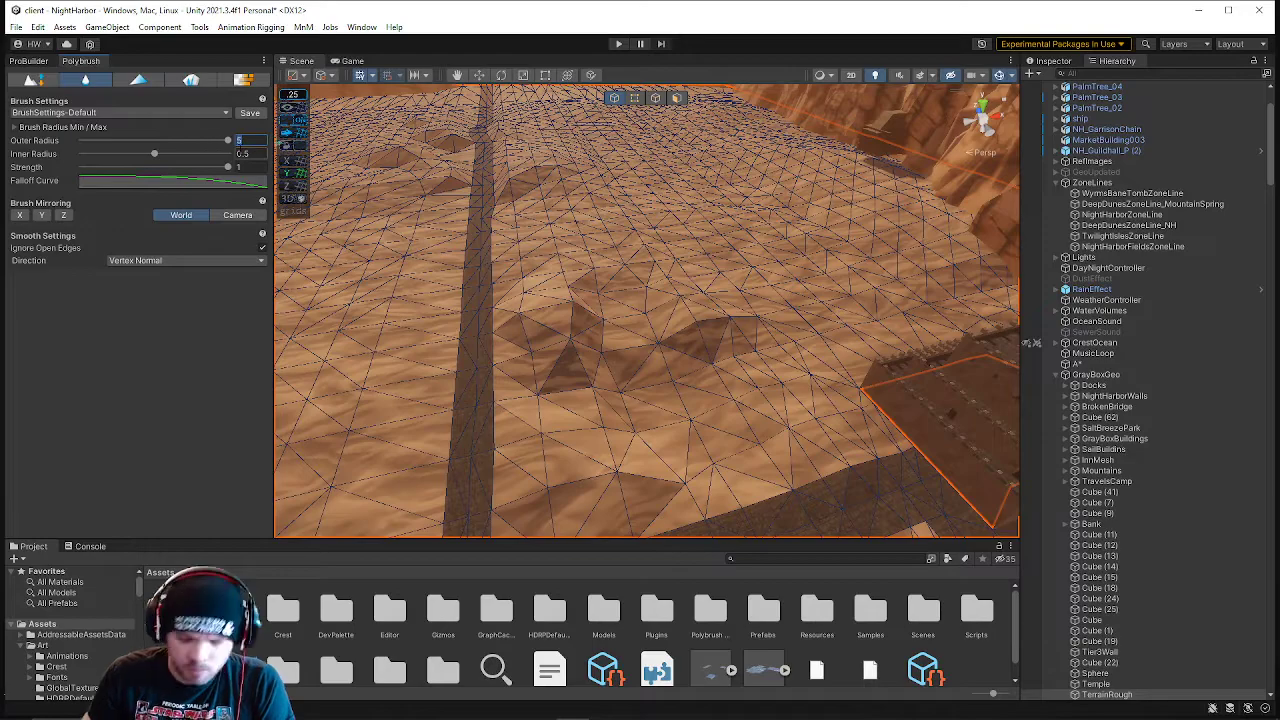
text(100)
key(Return)
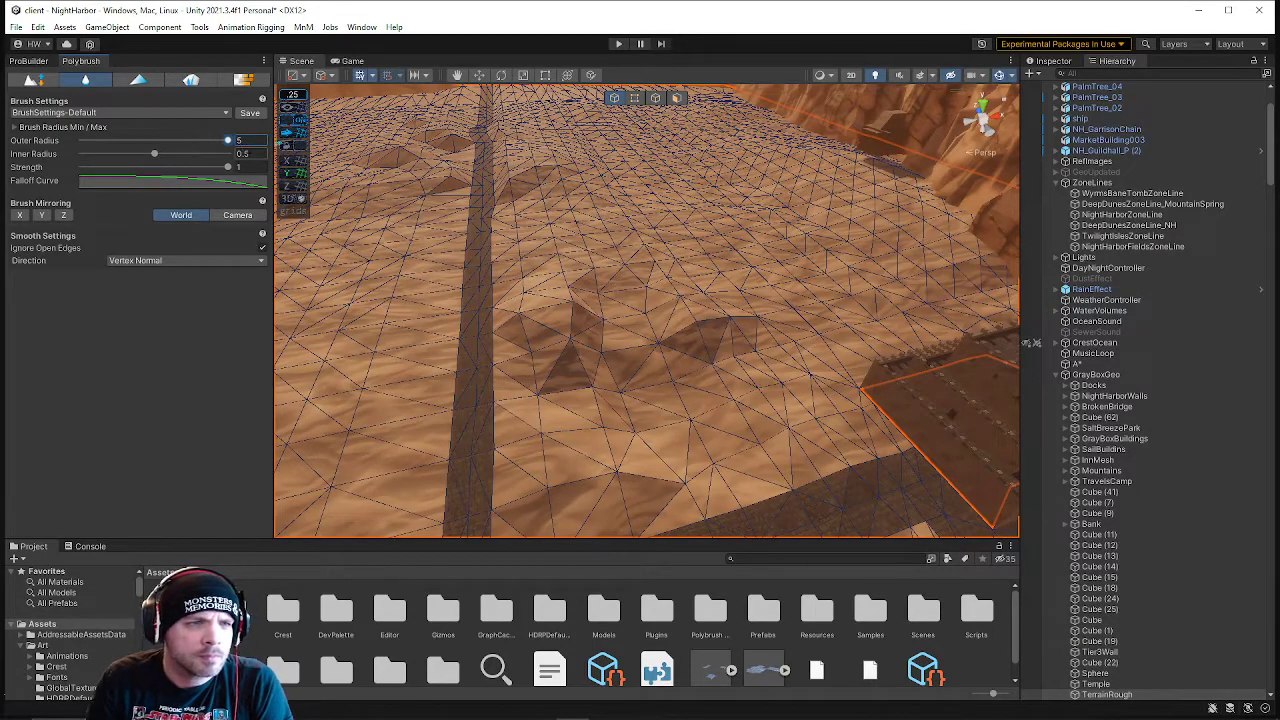
- Raise the brush's inner radius to 1 and set the maximum brush radius to 1000
drag(155, 154, 178, 154)
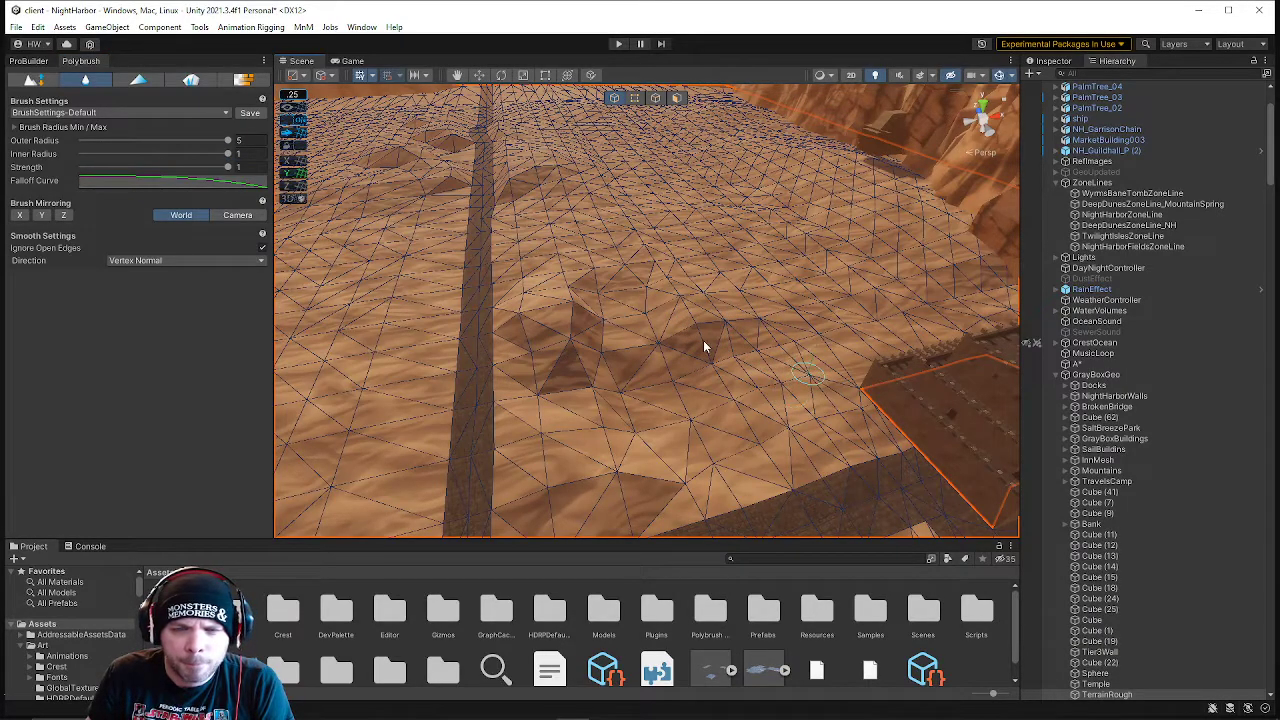
click(16, 128)
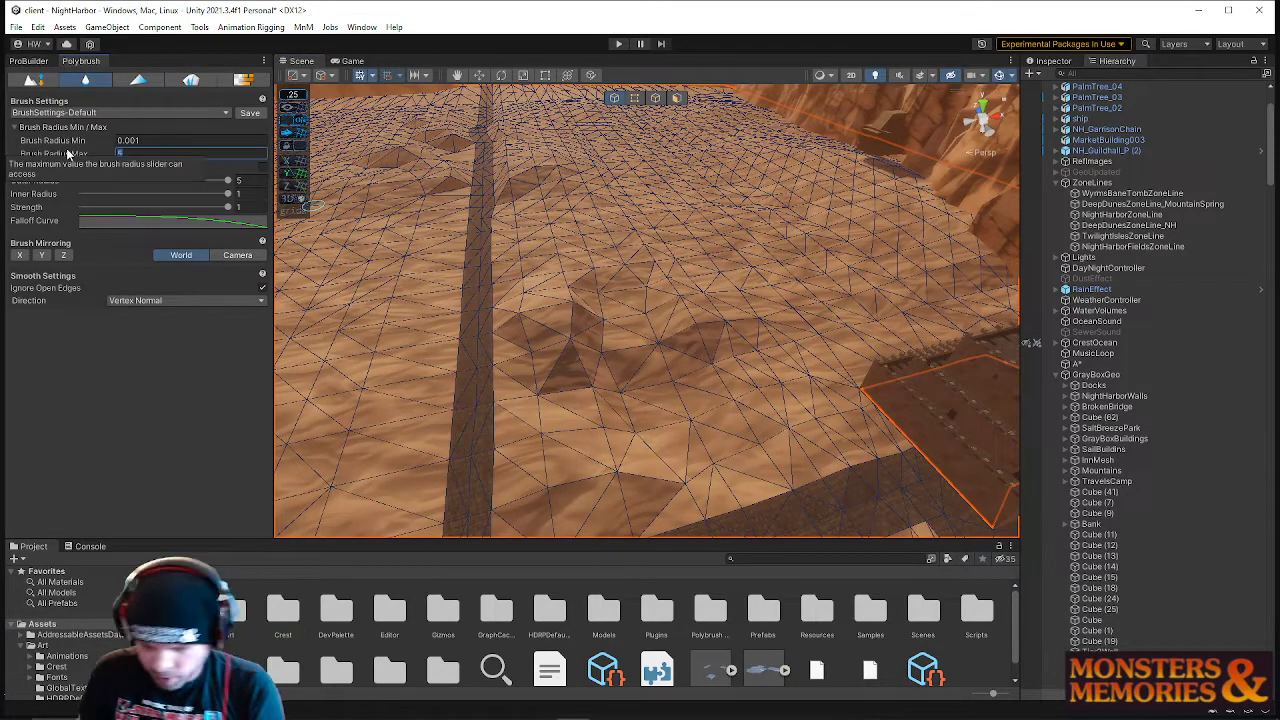
text(1000)
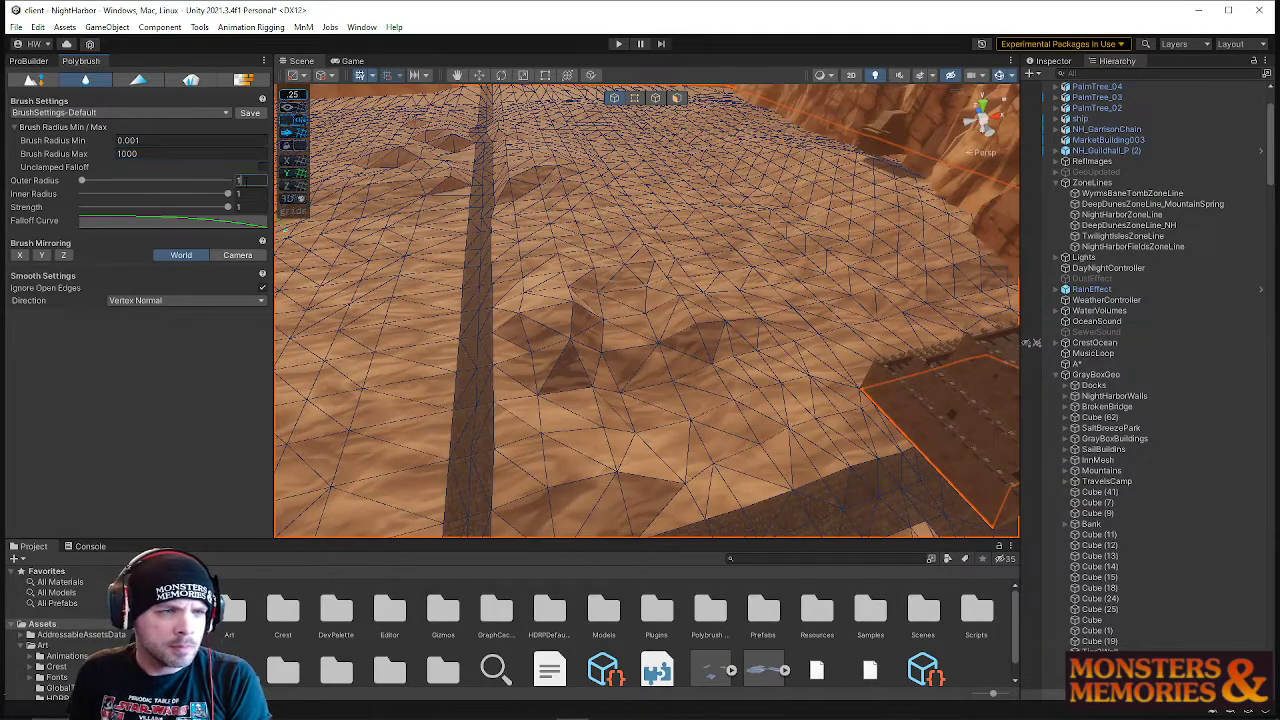
- Try outer radius values of 500, 200 and 100 on the terrain, and settle on 25
text(500)
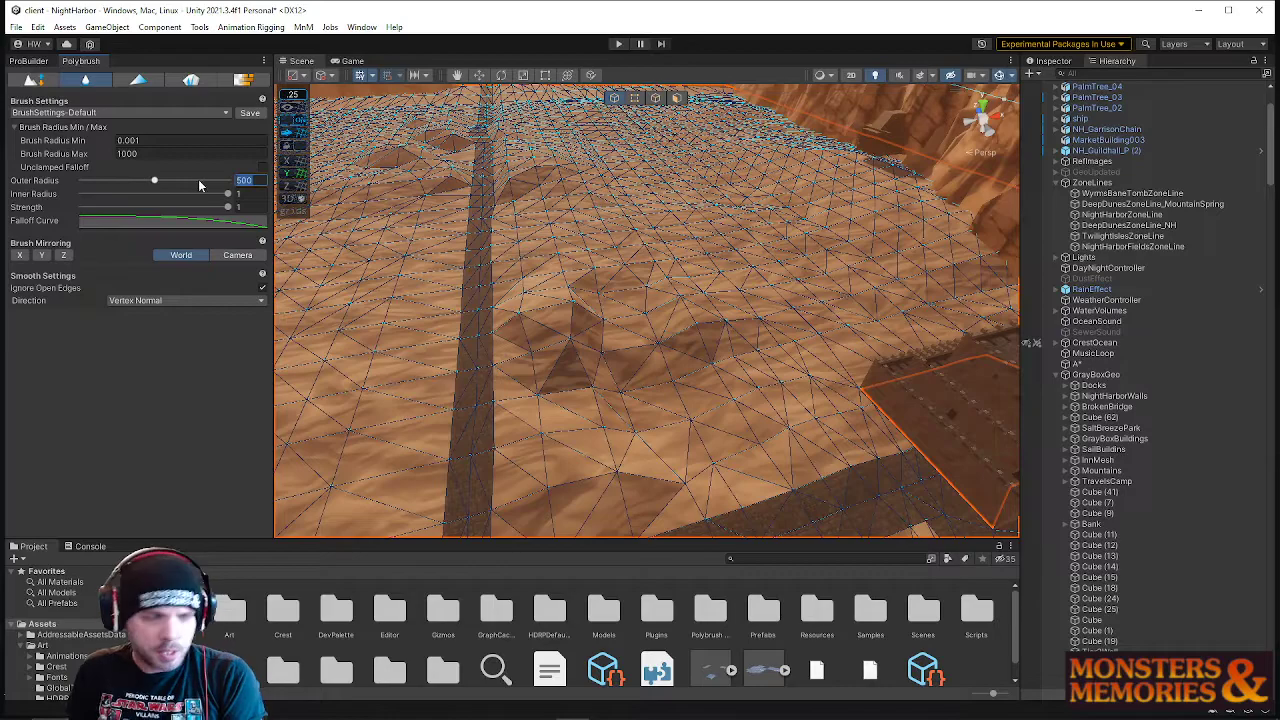
text(200)
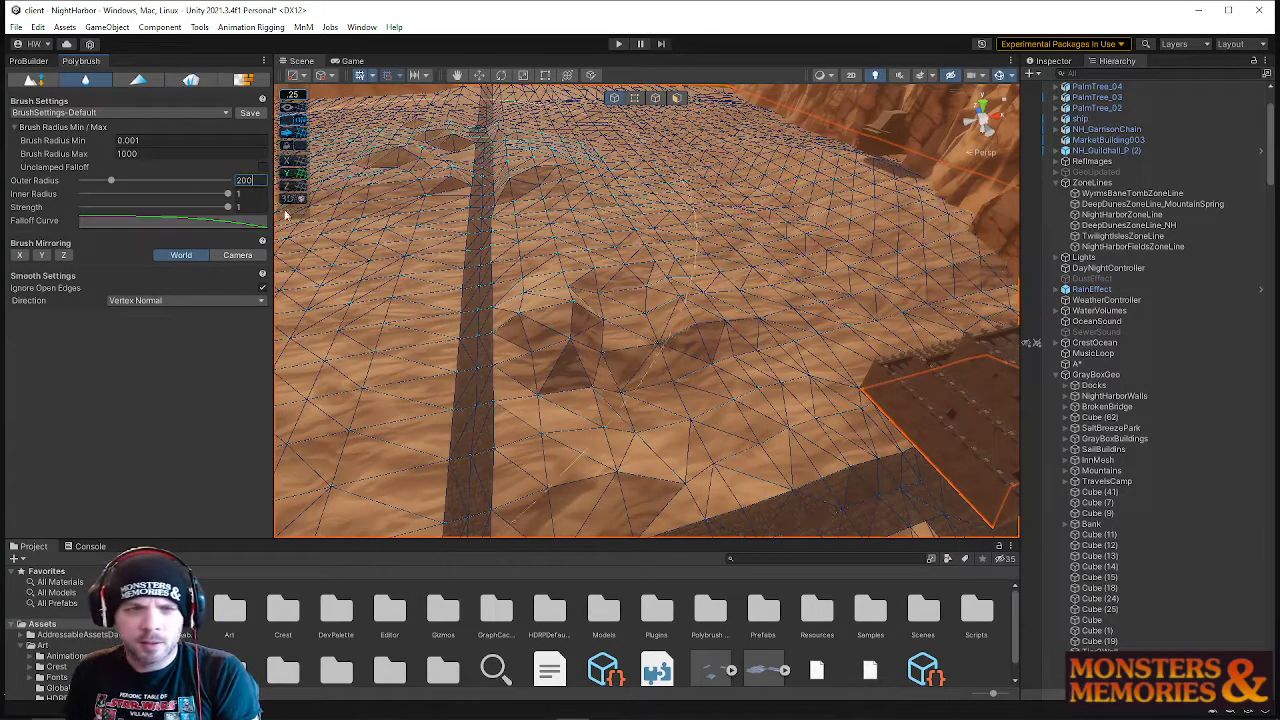
text(10)
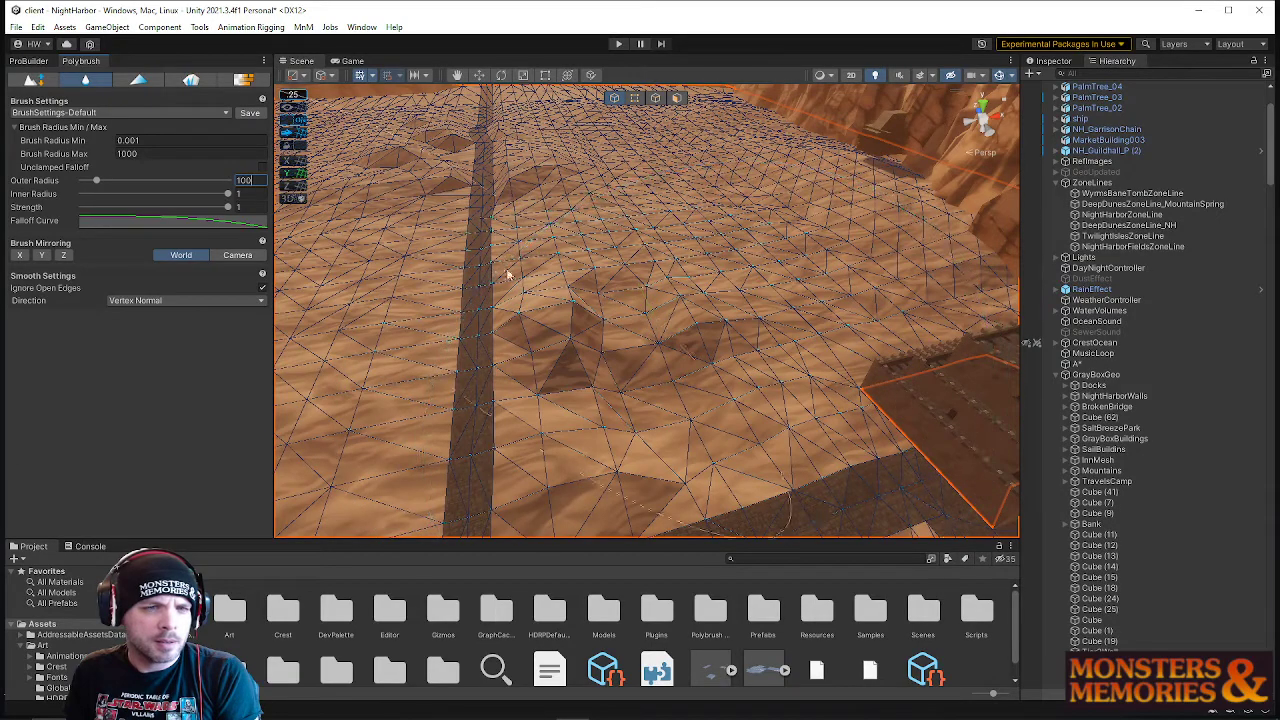
text(0)
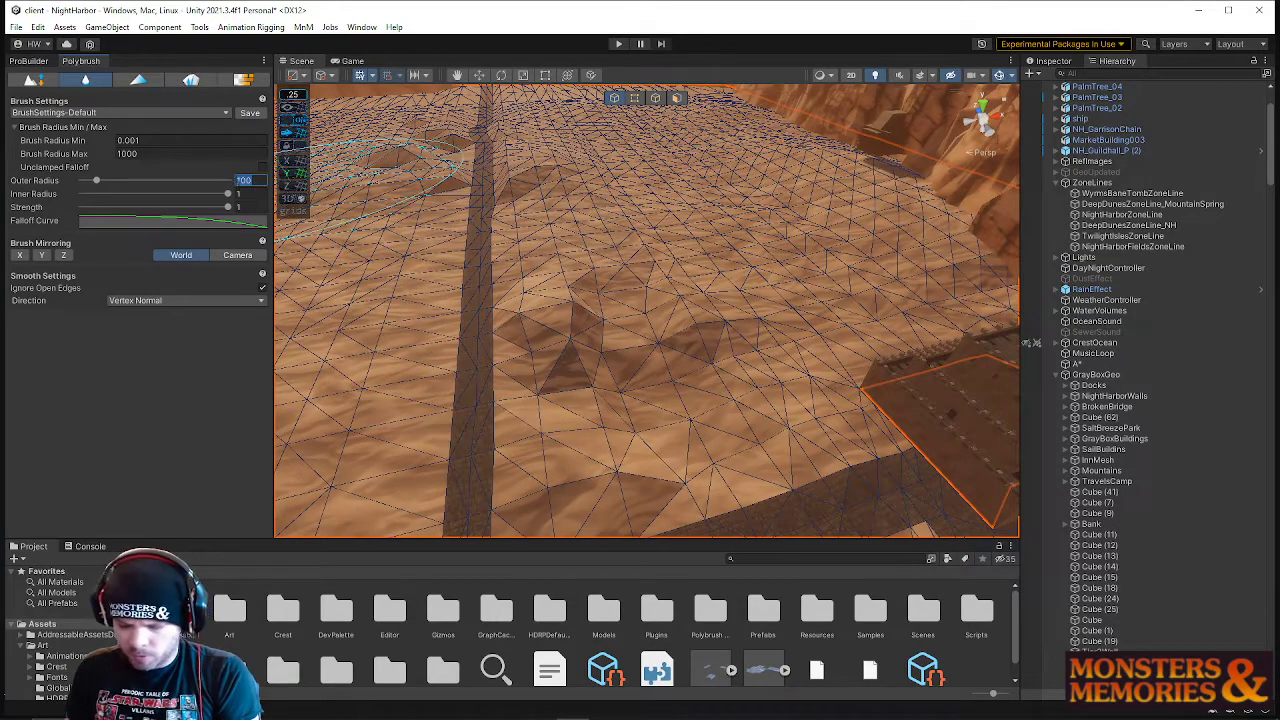
text(25)
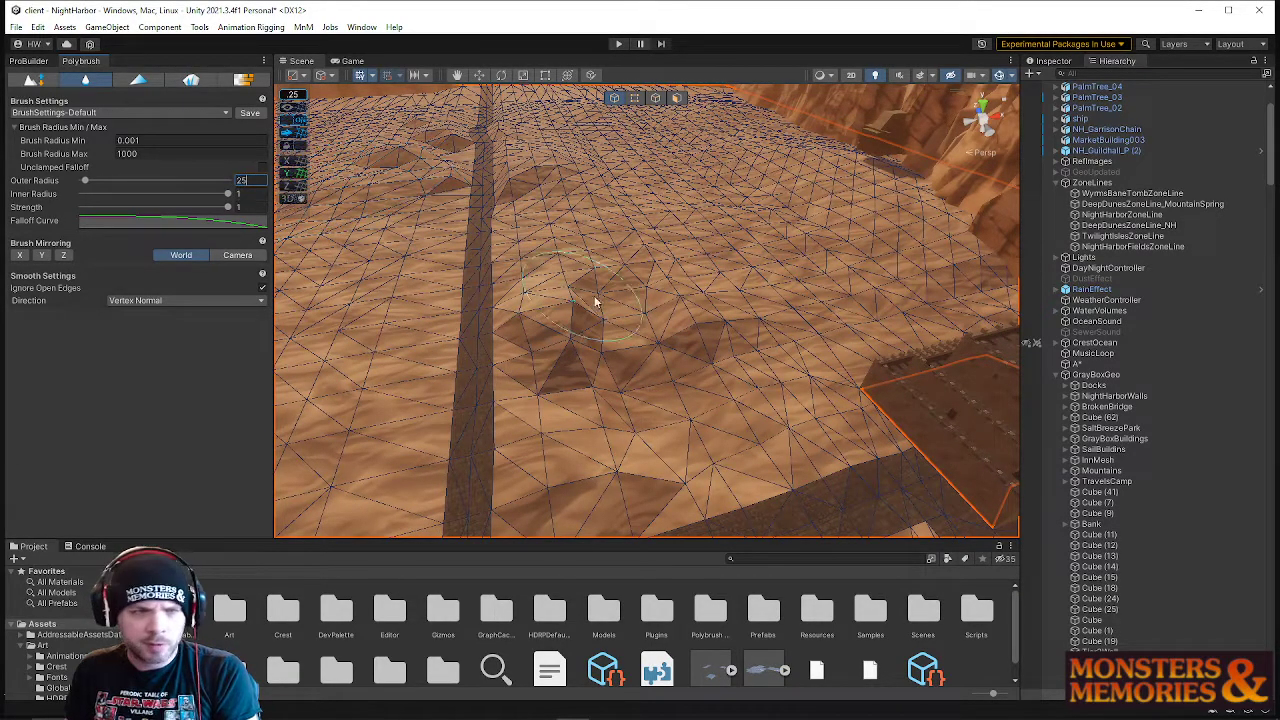
key(Return)
- Smooth the jagged bumps in the sand on the right side of the road using the Vertex Normal direction
mouse_move(748, 386)
mouse_down()
mouse_move(586, 366)
mouse_move(566, 291)
mouse_move(651, 443)
mouse_move(630, 446)
mouse_up()
mouse_move(630, 436)
right_down()
mouse_move(548, 466)
mouse_move(669, 291)
mouse_move(666, 346)
mouse_move(662, 273)
right_up()
mouse_move(662, 273)
mouse_down()
mouse_move(651, 243)
mouse_move(597, 209)
mouse_move(634, 211)
mouse_move(686, 187)
mouse_move(737, 206)
mouse_move(829, 277)
mouse_move(734, 380)
mouse_move(685, 375)
mouse_move(726, 329)
mouse_move(743, 354)
mouse_move(729, 337)
mouse_up()
mouse_move(729, 337)
right_down()
mouse_move(678, 213)
mouse_move(675, 131)
mouse_move(707, 222)
right_up()
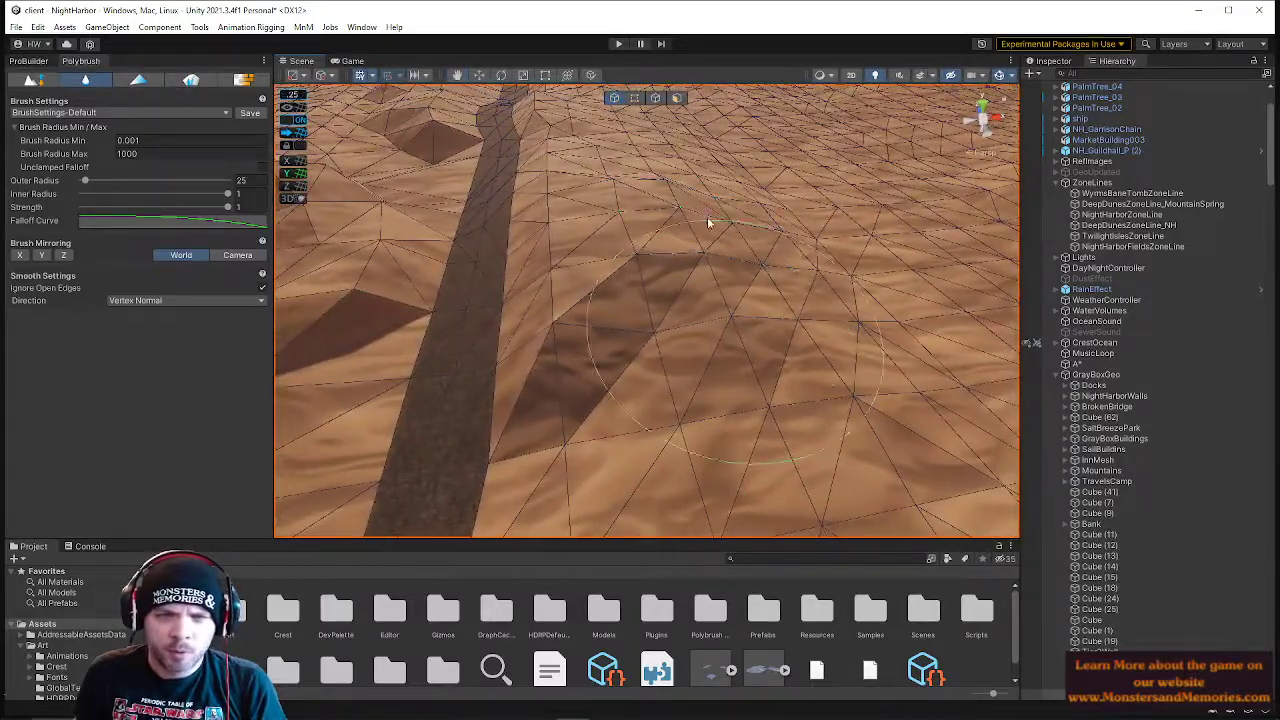
mouse_move(686, 239)
mouse_down()
mouse_move(646, 314)
mouse_move(616, 158)
mouse_move(518, 229)
mouse_up()
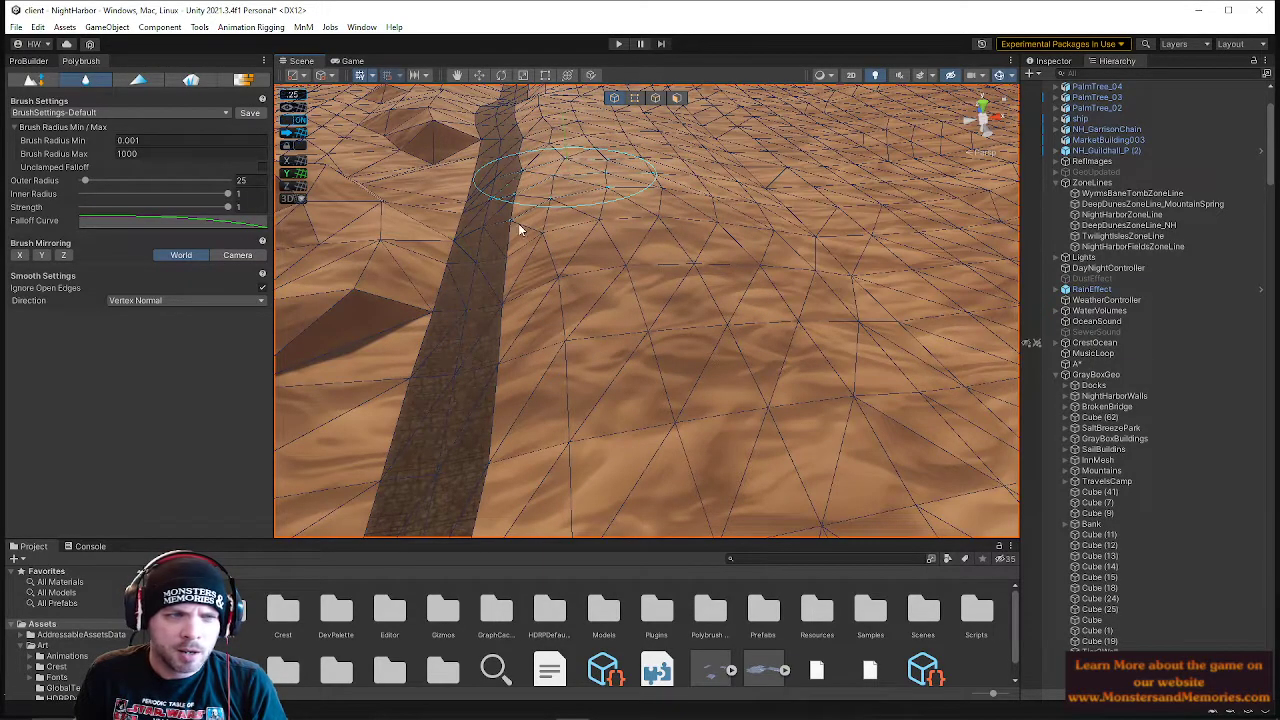
- Set the smoothing direction to Global Y Axis and smooth the sharp mounds on the left side of the road
click(144, 301)
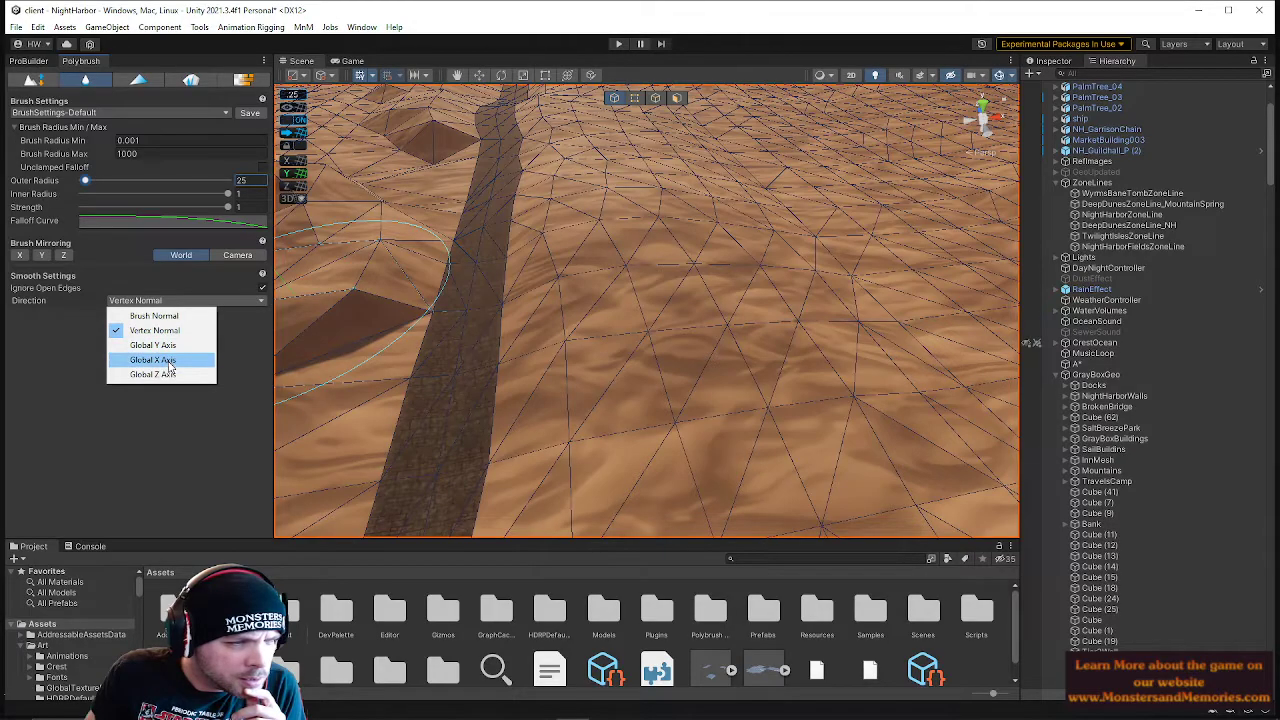
click(160, 345)
right_drag(418, 301, 380, 258)
key(a)
mouse_move(526, 343)
mouse_down()
mouse_move(511, 251)
mouse_move(511, 277)
mouse_move(450, 229)
mouse_move(554, 312)
mouse_move(596, 188)
mouse_up()
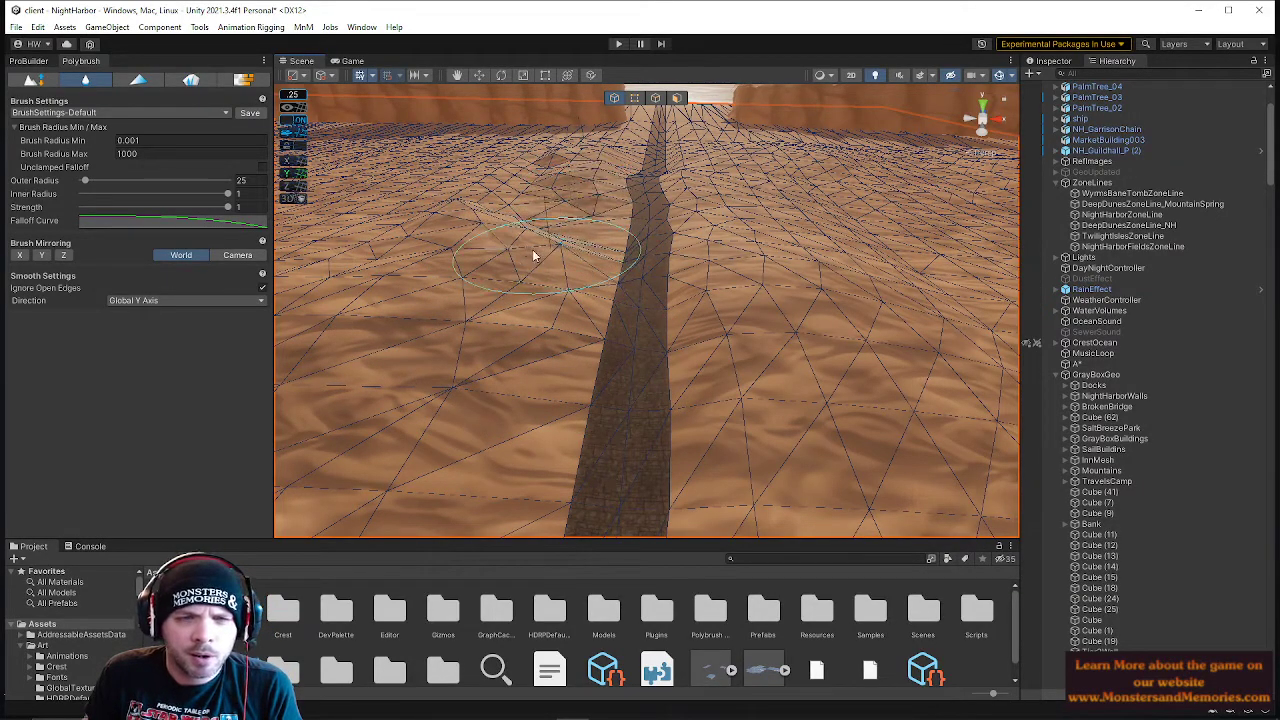
- Continue smoothing the dunes beside the road along the Global Y Axis, and leave smooth mode
mouse_move(509, 229)
right_down()
mouse_move(500, 203)
mouse_move(567, 267)
mouse_move(578, 311)
right_up()
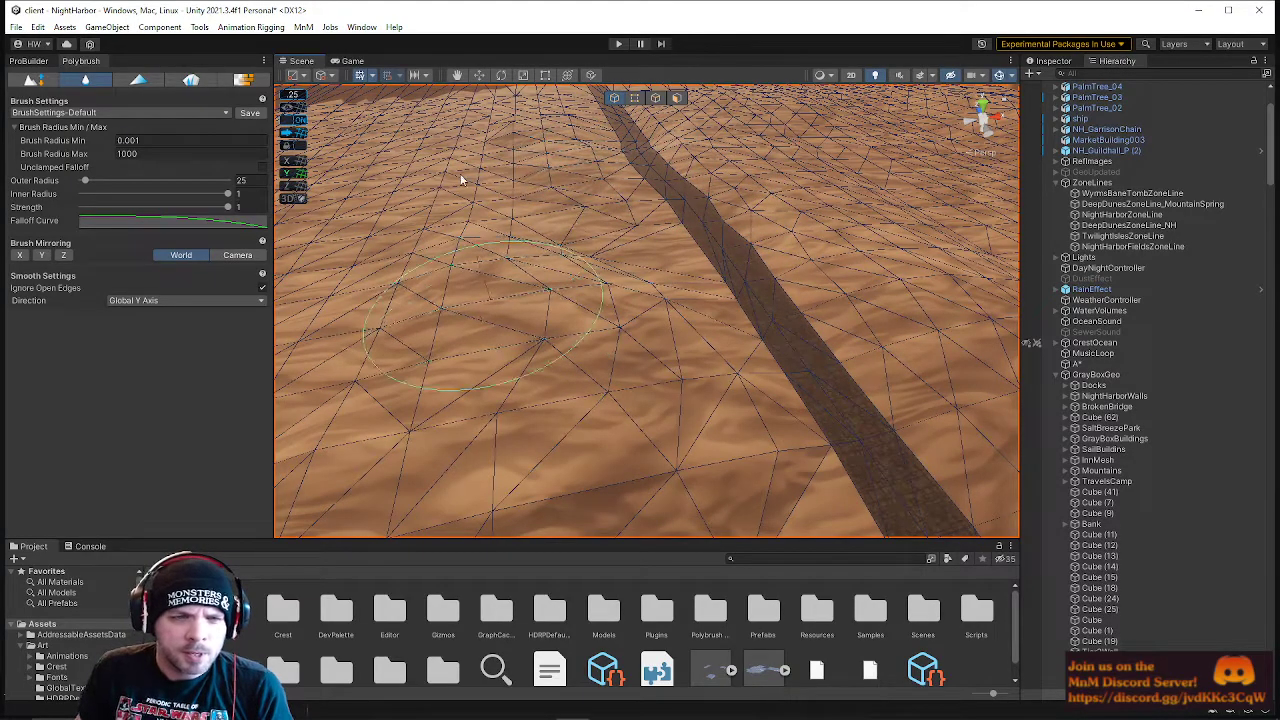
right_drag(599, 345, 832, 291)
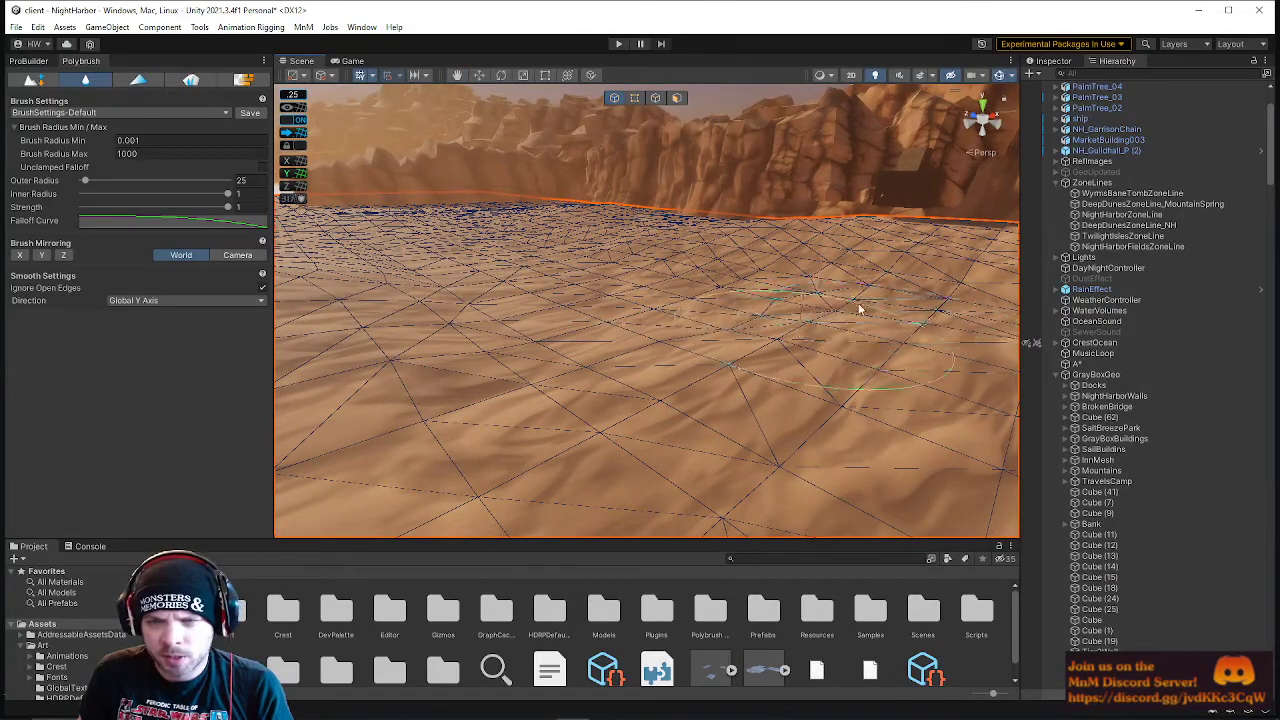
mouse_move(651, 323)
right_down()
mouse_move(500, 289)
mouse_move(523, 289)
mouse_move(491, 331)
mouse_move(511, 330)
right_up()
key(a)
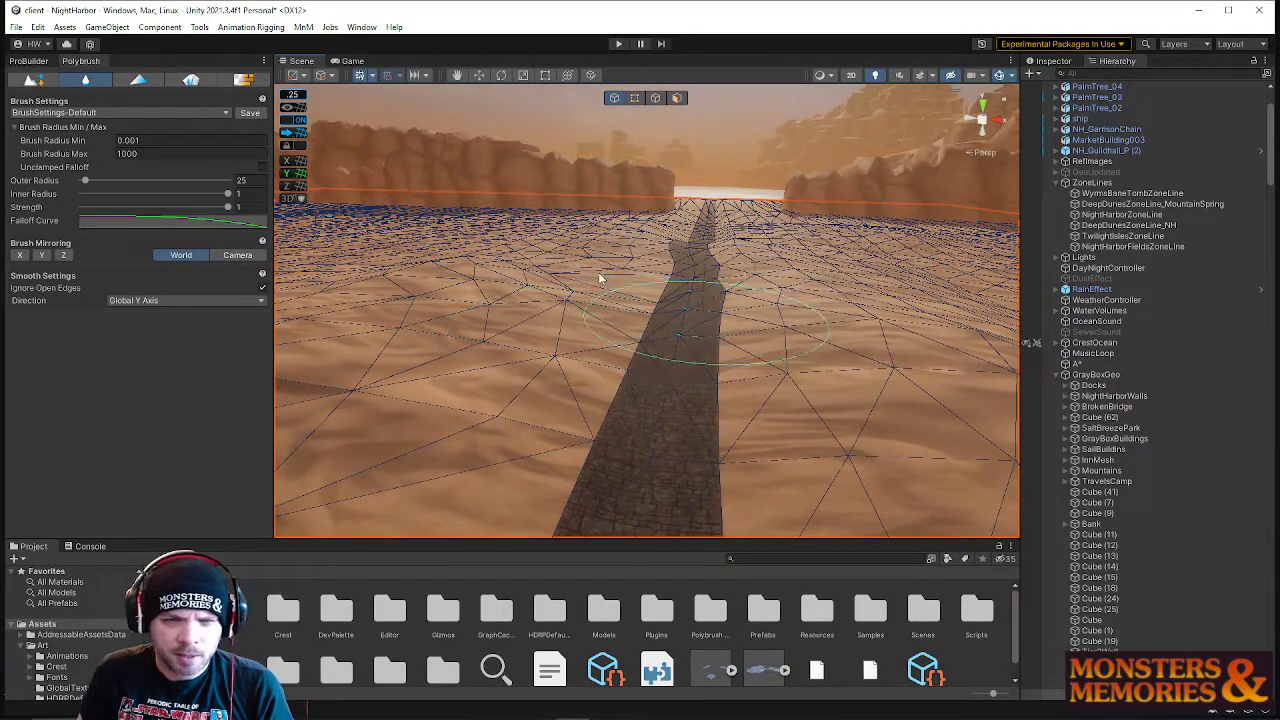
right_drag(703, 305, 652, 342)
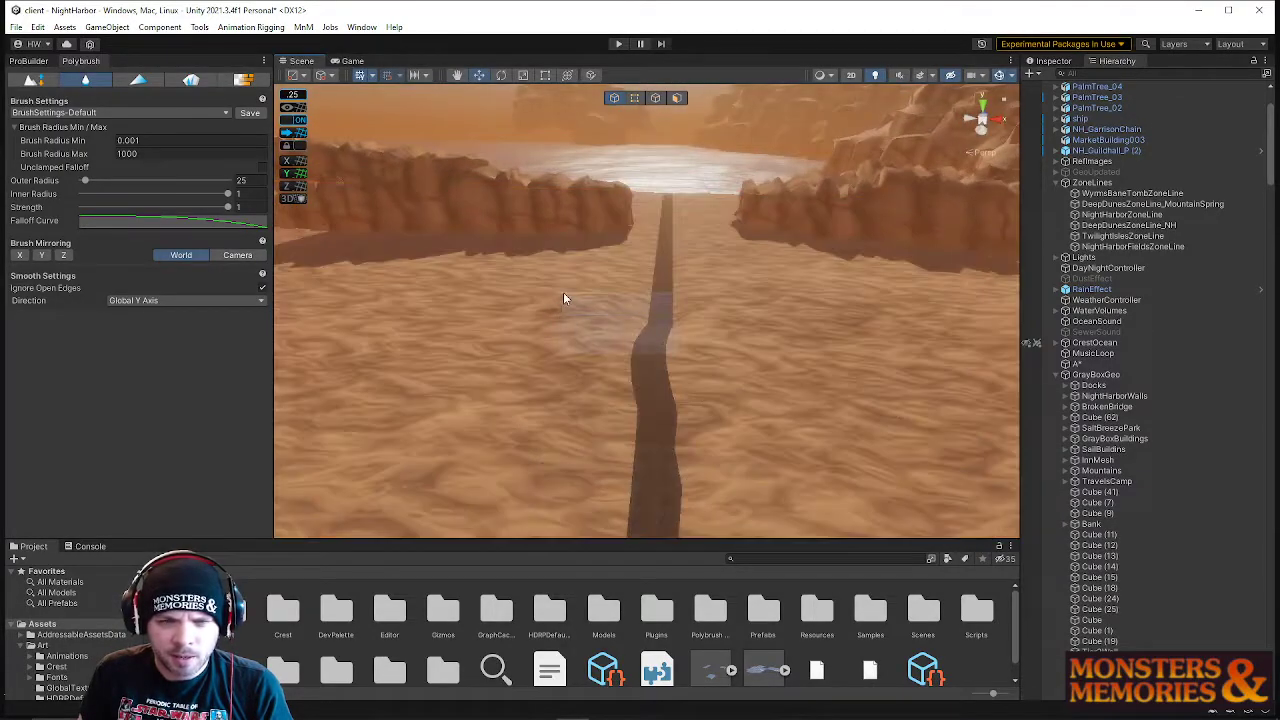
key(Escape)
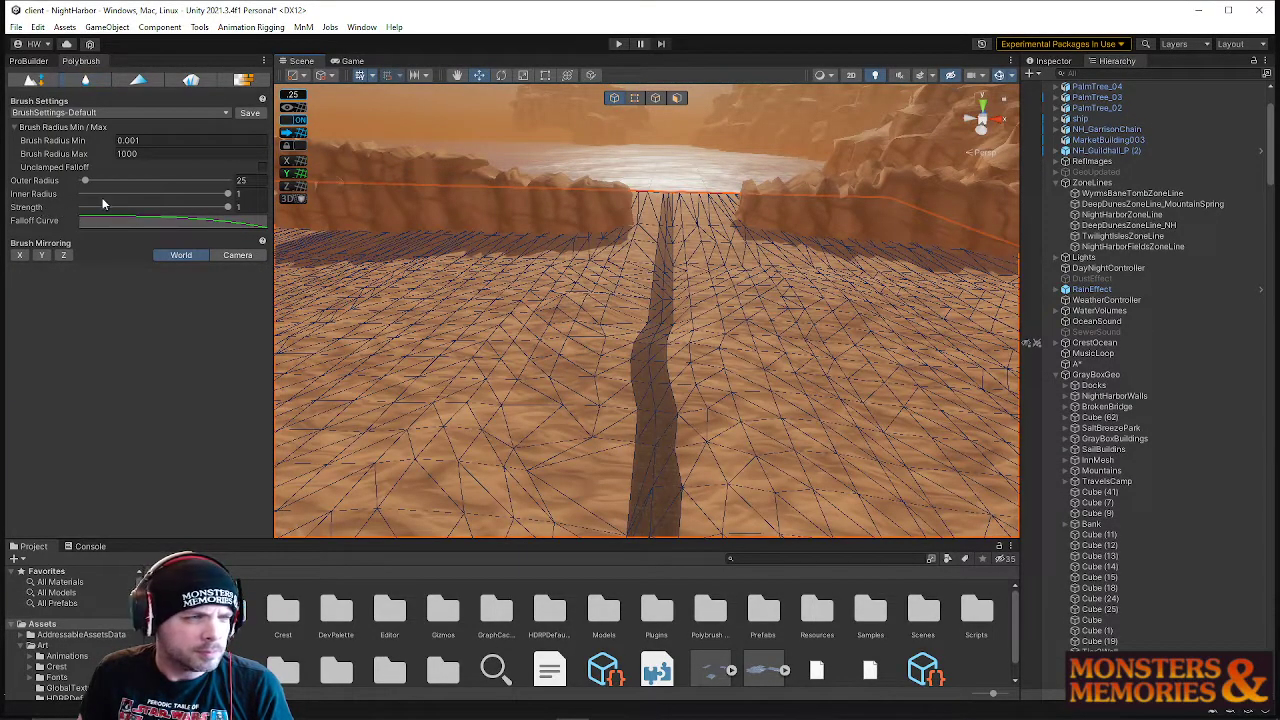
- Reactivate smooth mode and smooth the sand beside the road near the gap in the cliffs
right_drag(462, 340, 399, 250)
click(85, 80)
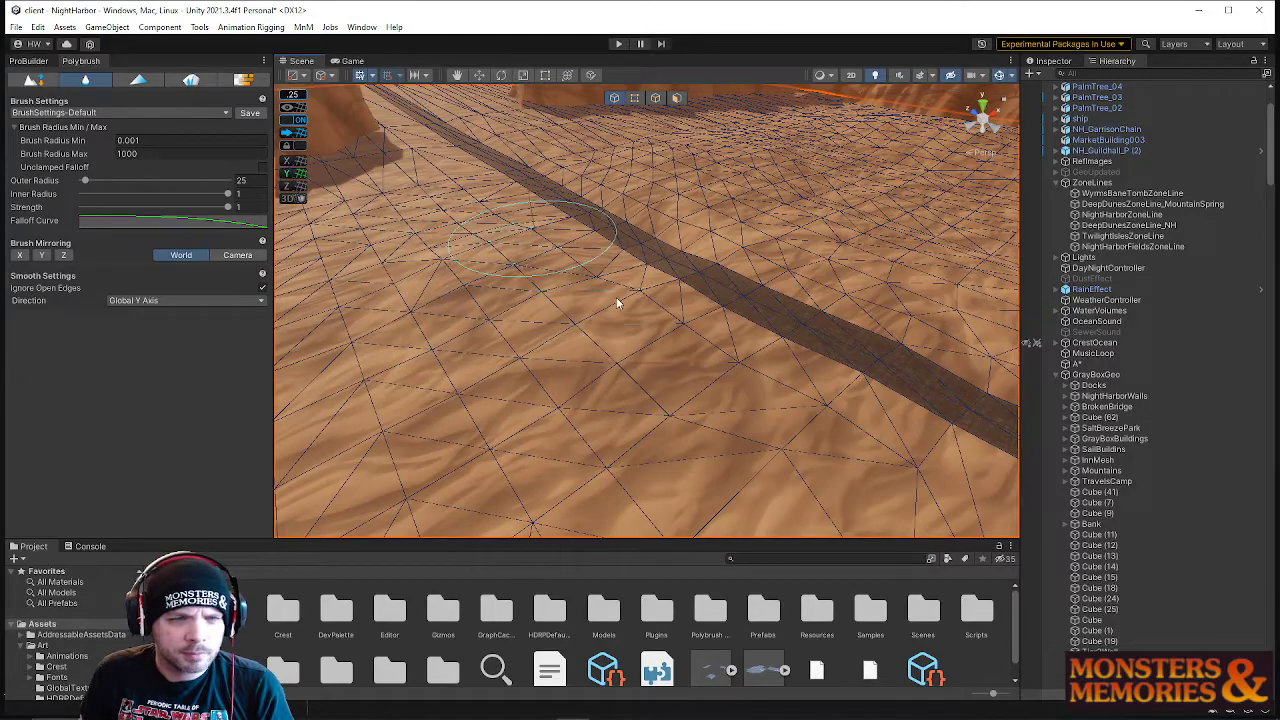
mouse_move(571, 234)
right_down()
mouse_move(709, 263)
mouse_move(764, 250)
mouse_move(829, 271)
right_up()
key(s)
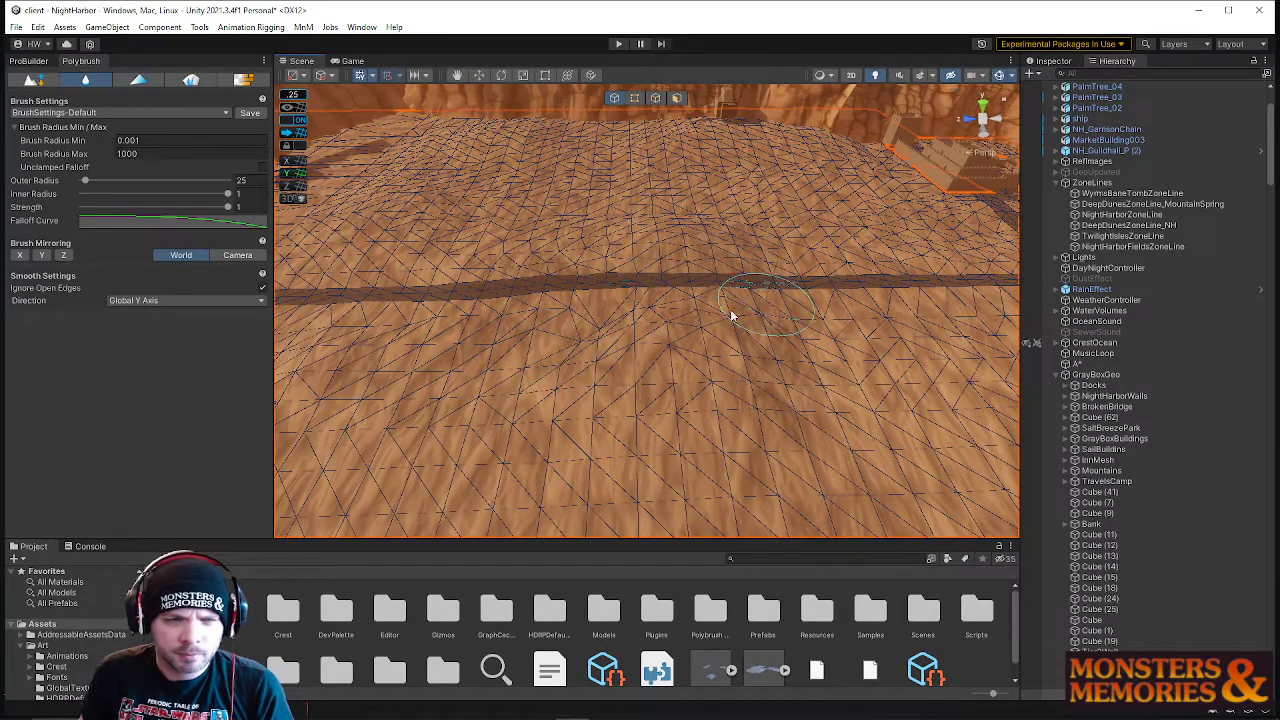
- Set the smoothing direction to Vertex Normal and smooth the slopes on both sides of the road
click(167, 299)
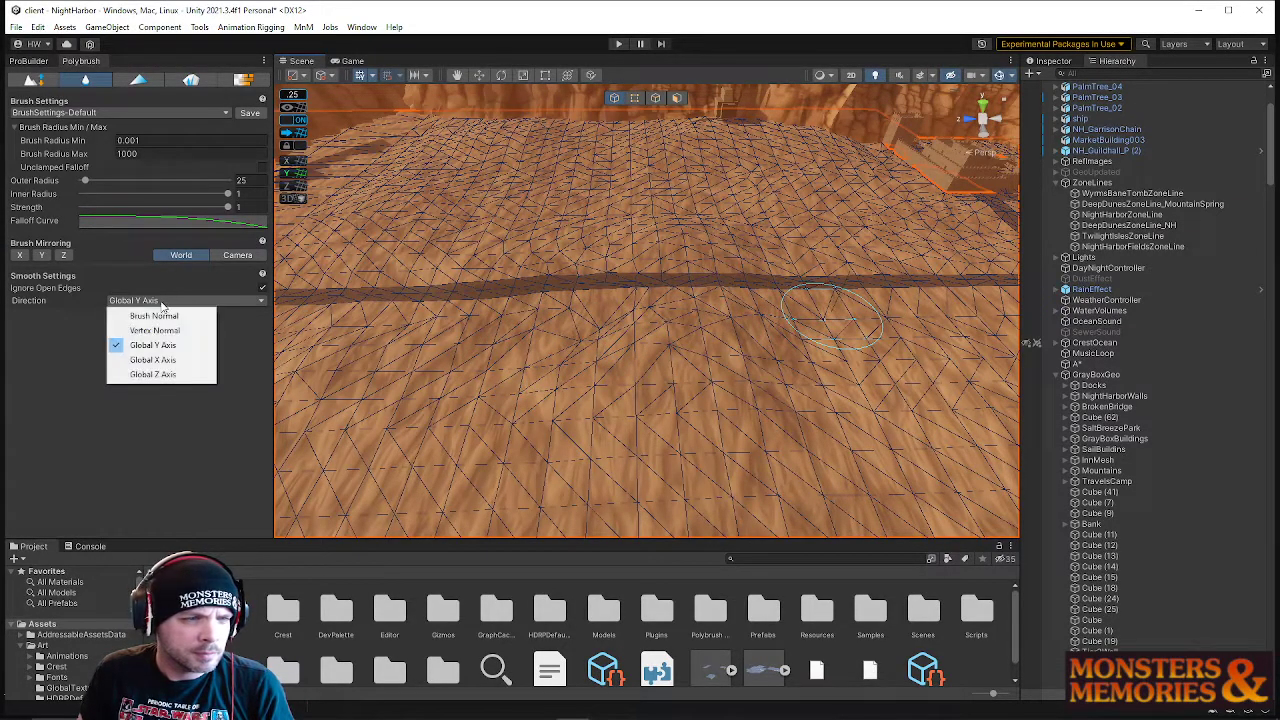
click(160, 330)
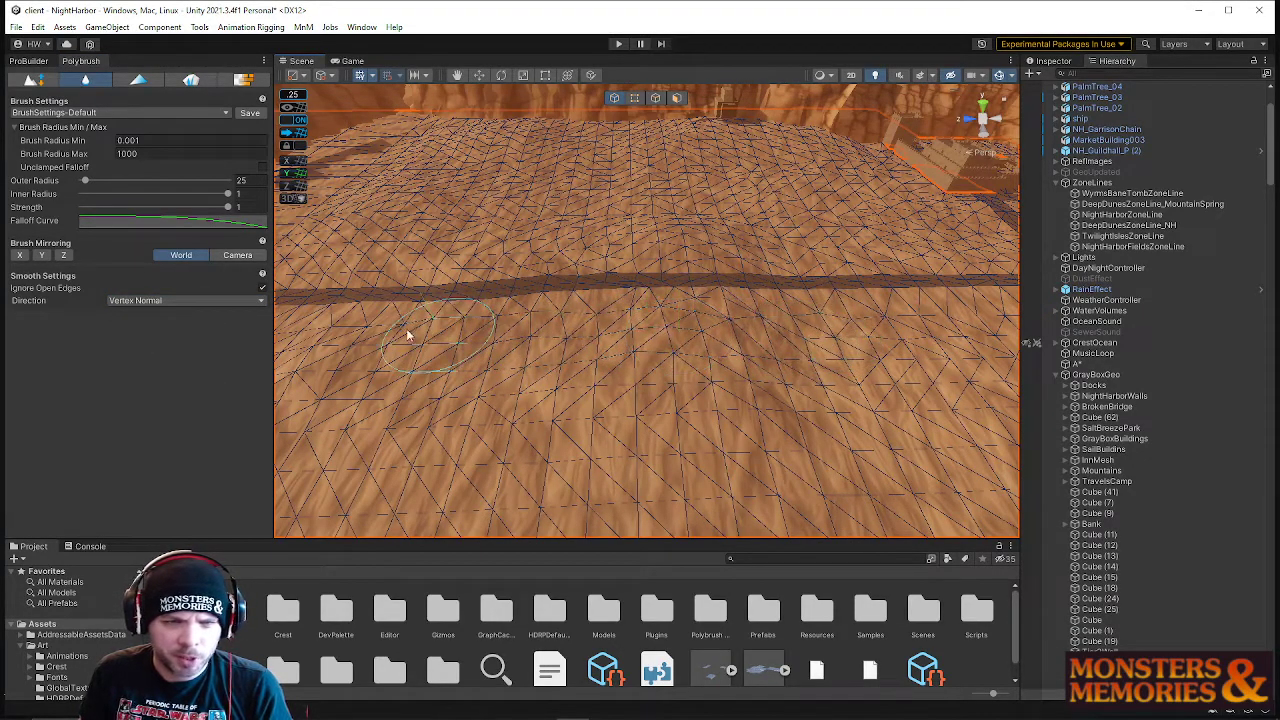
mouse_move(517, 319)
middle_down()
mouse_move(380, 290)
mouse_move(600, 314)
mouse_move(740, 349)
middle_up()
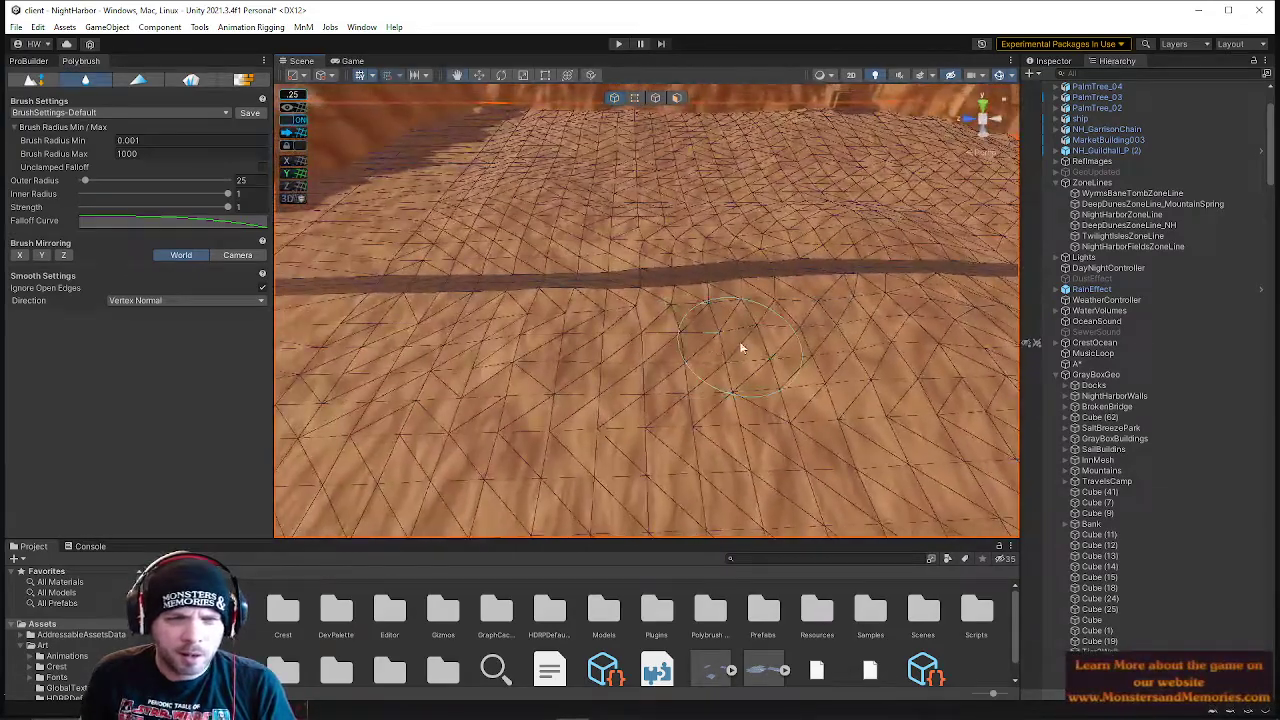
right_drag(434, 366, 528, 364)
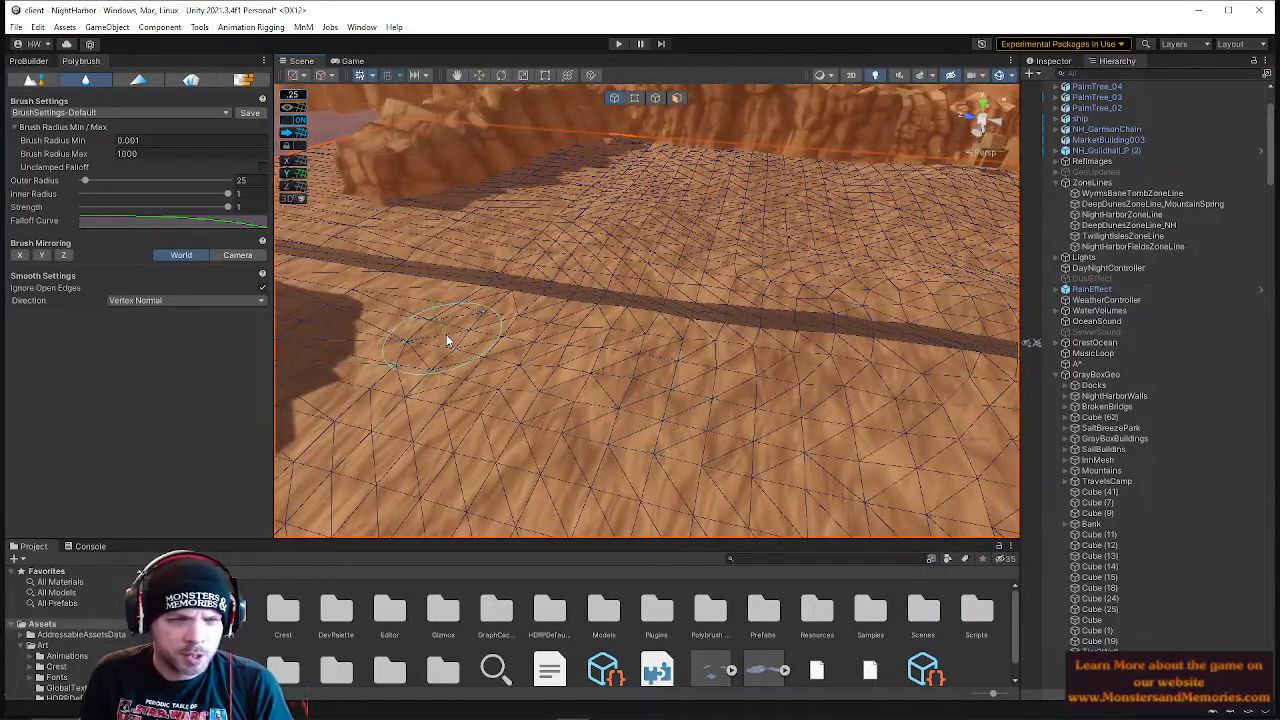
mouse_move(517, 360)
right_down()
mouse_move(680, 323)
mouse_move(646, 337)
mouse_move(553, 260)
right_up()
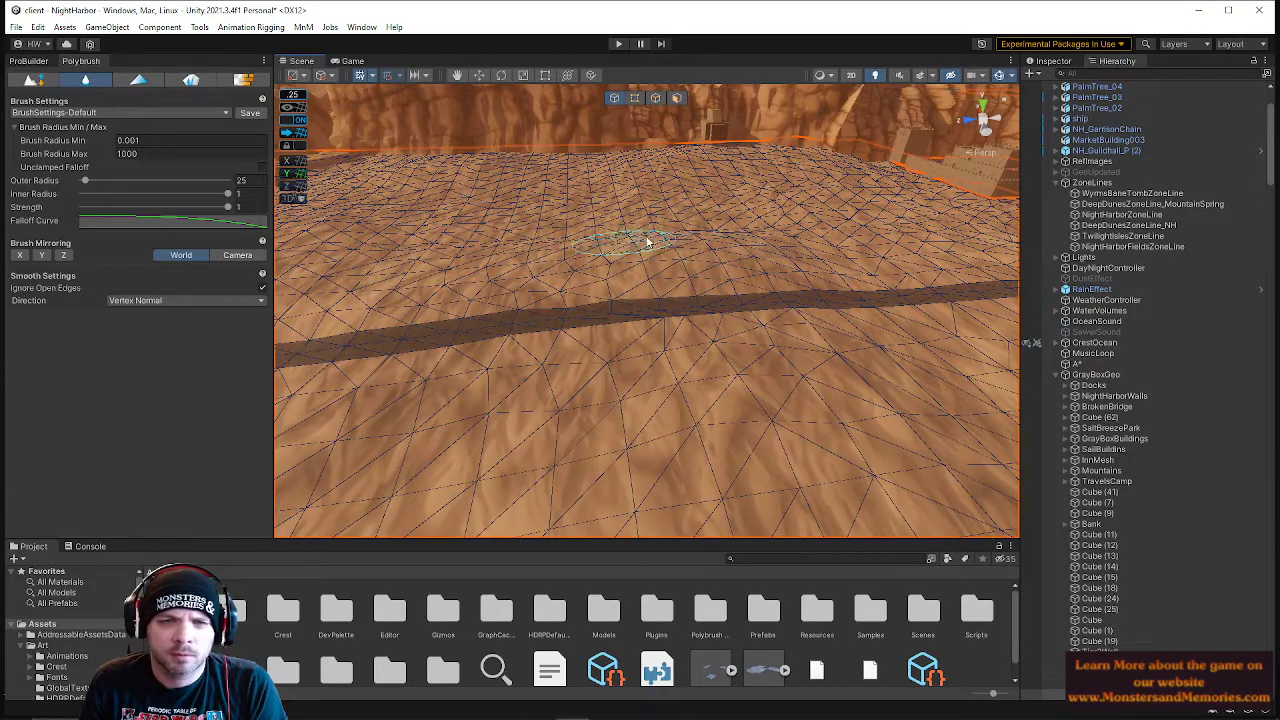
mouse_move(659, 225)
right_down()
mouse_move(694, 243)
mouse_move(689, 231)
mouse_move(603, 287)
right_up()
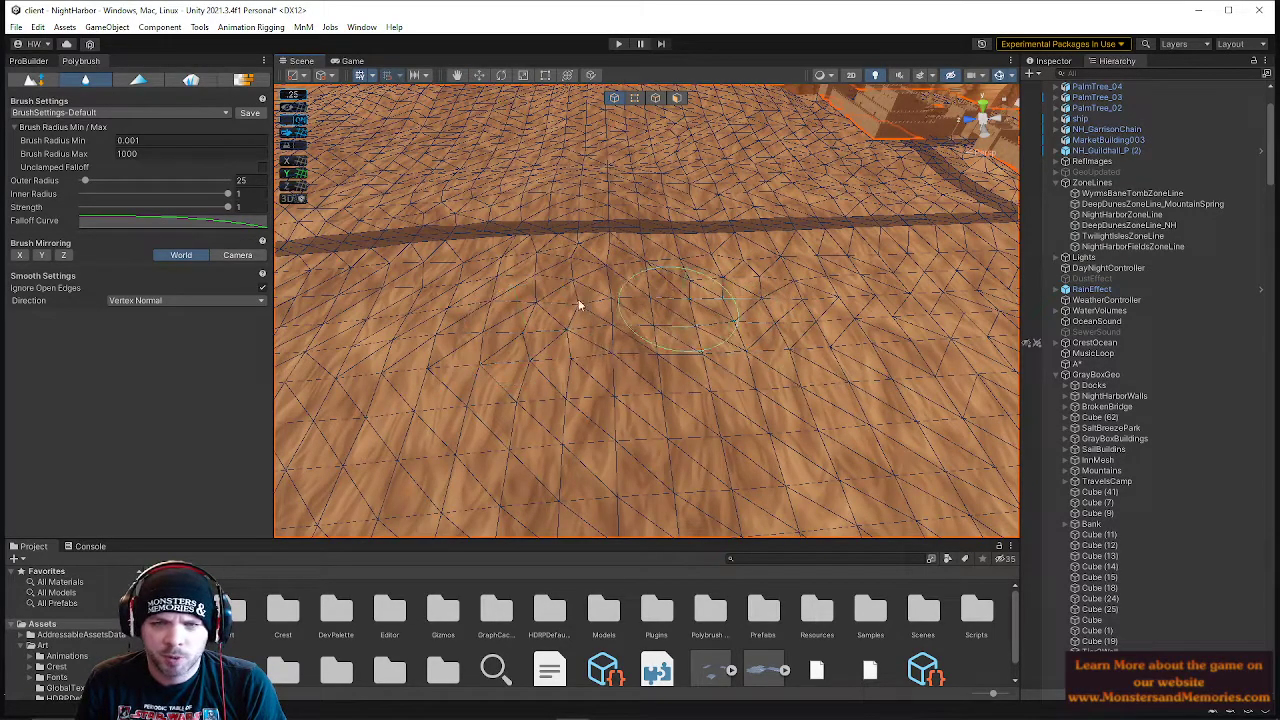
- Set the smoothing direction back to Global Y Axis and smooth the terrain along the road toward the junction by the buildings
click(216, 299)
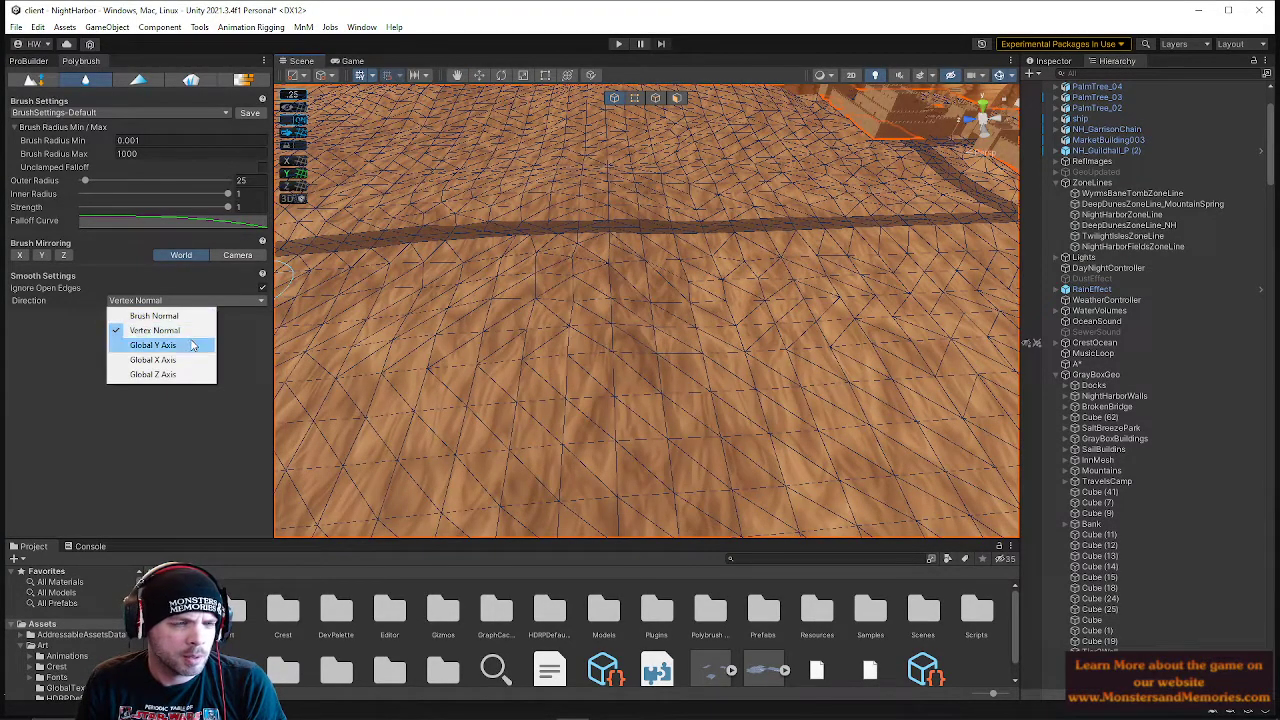
click(160, 345)
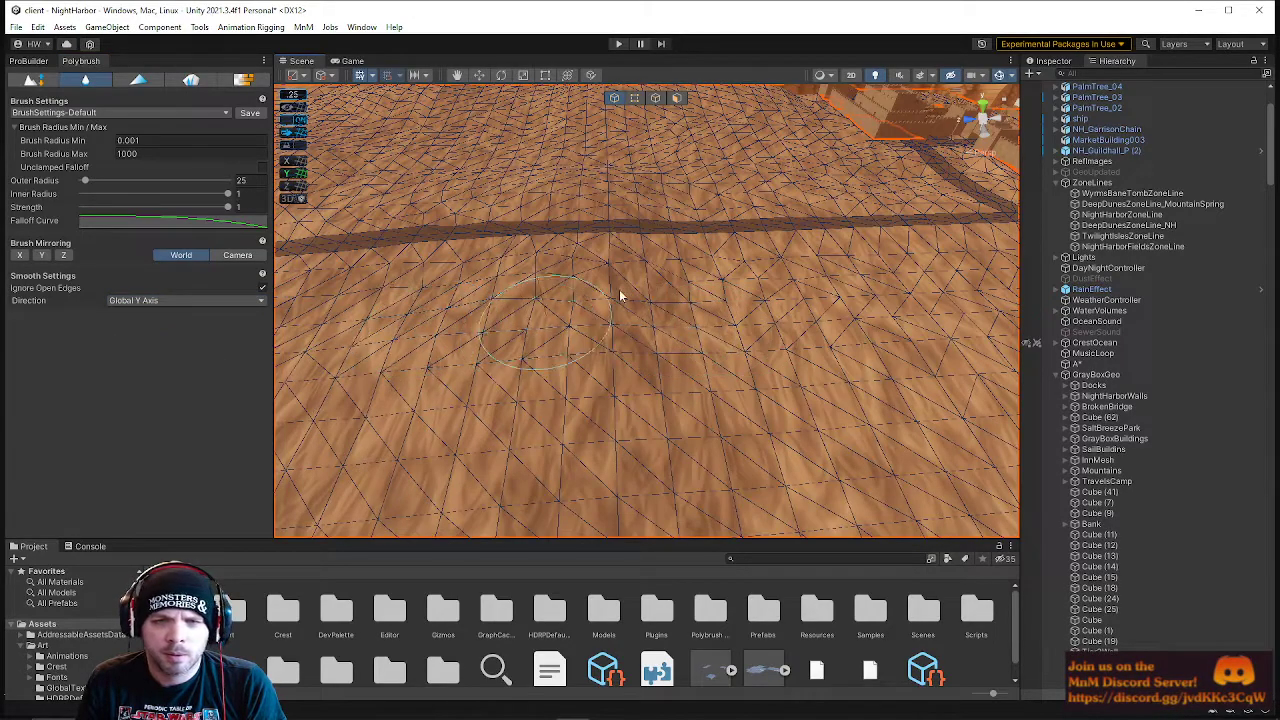
mouse_move(480, 710)
right_drag(478, 481, 205, 460)
key(s)
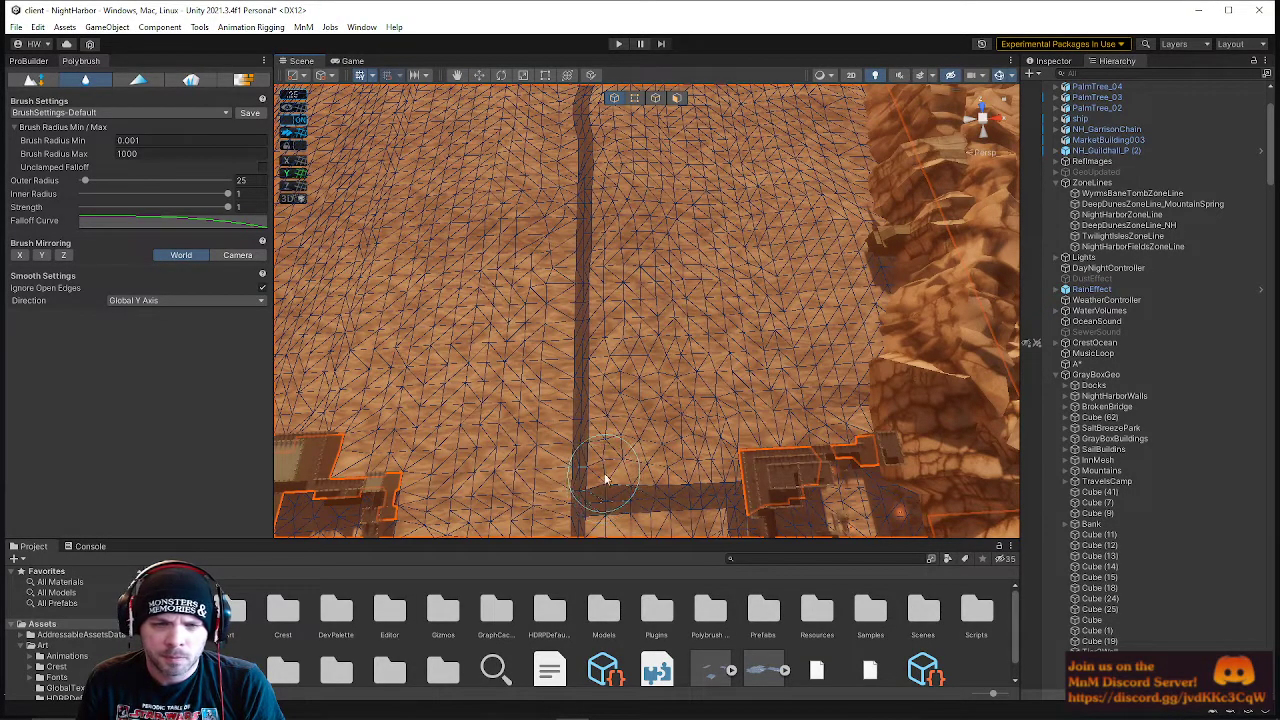
- Switch Polybrush to sculpt mode and sculpt the dunes between the road and the tomb entrance along the Global Y Axis
right_drag(517, 369, 676, 308)
key(w)
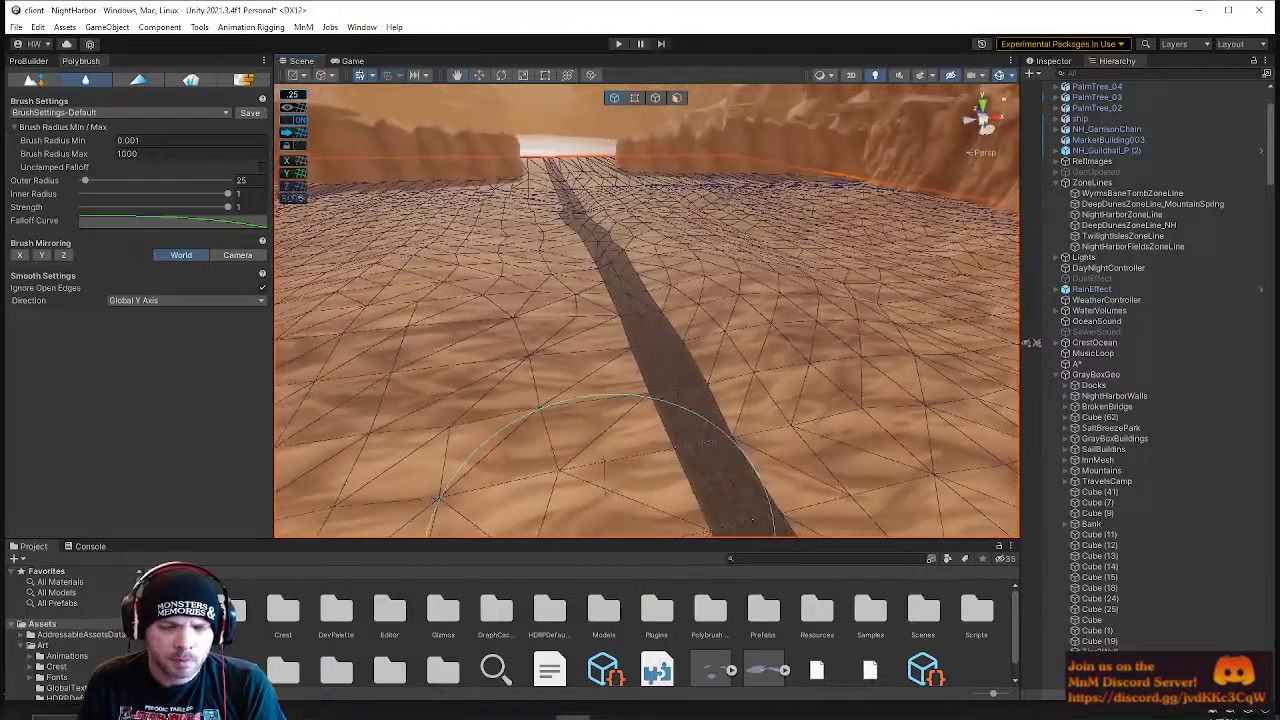
mouse_move(489, 709)
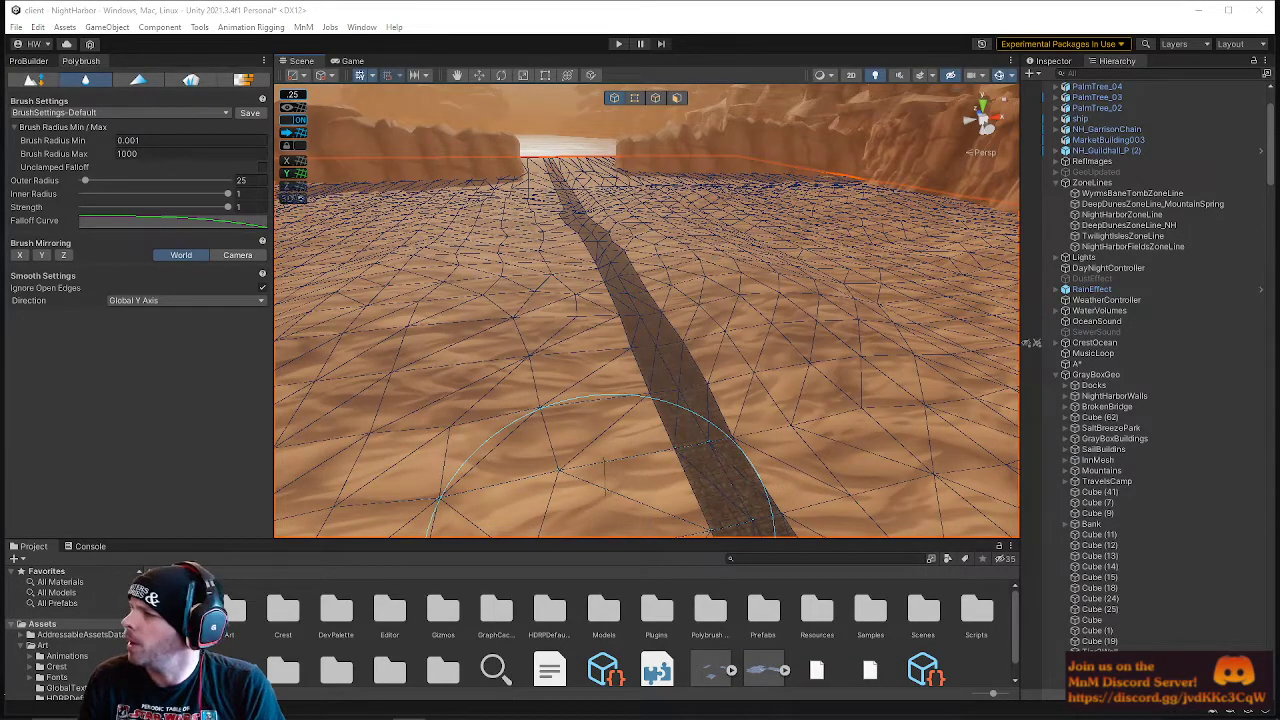
mouse_move(711, 323)
right_down()
mouse_move(731, 345)
mouse_move(657, 289)
mouse_move(666, 234)
mouse_move(690, 268)
mouse_move(745, 280)
right_up()
click(34, 84)
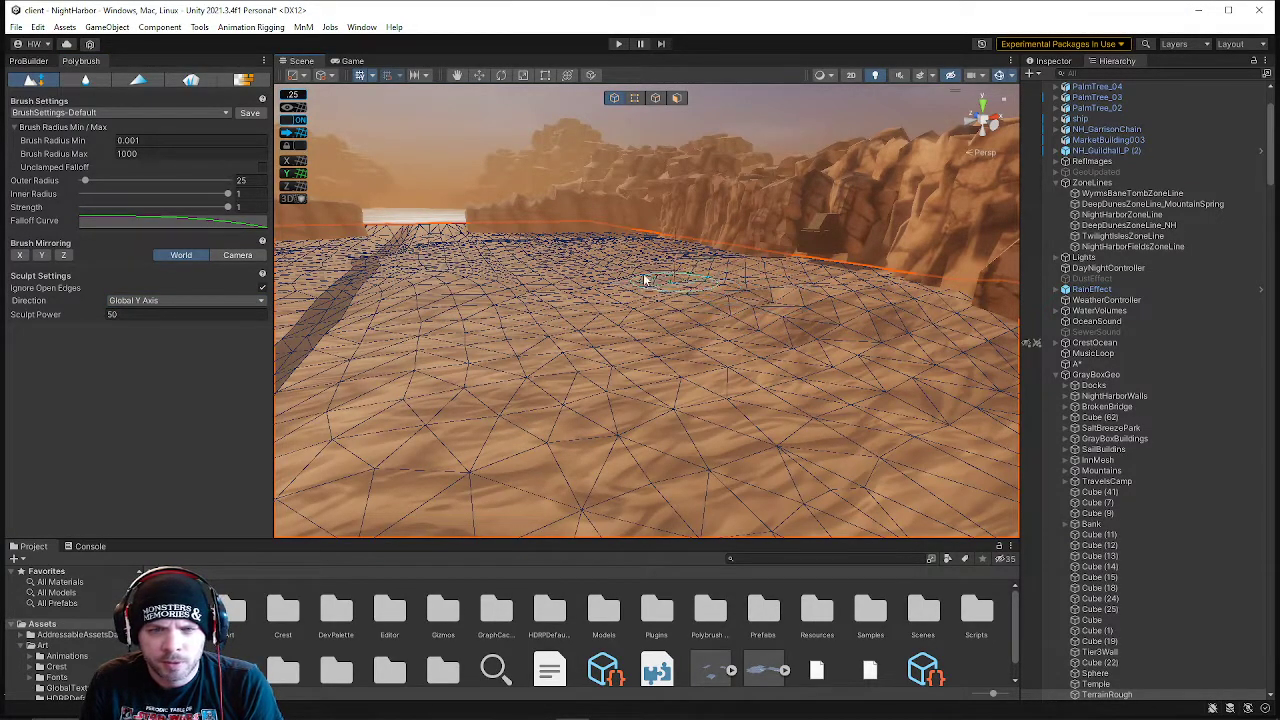
right_drag(617, 272, 731, 306)
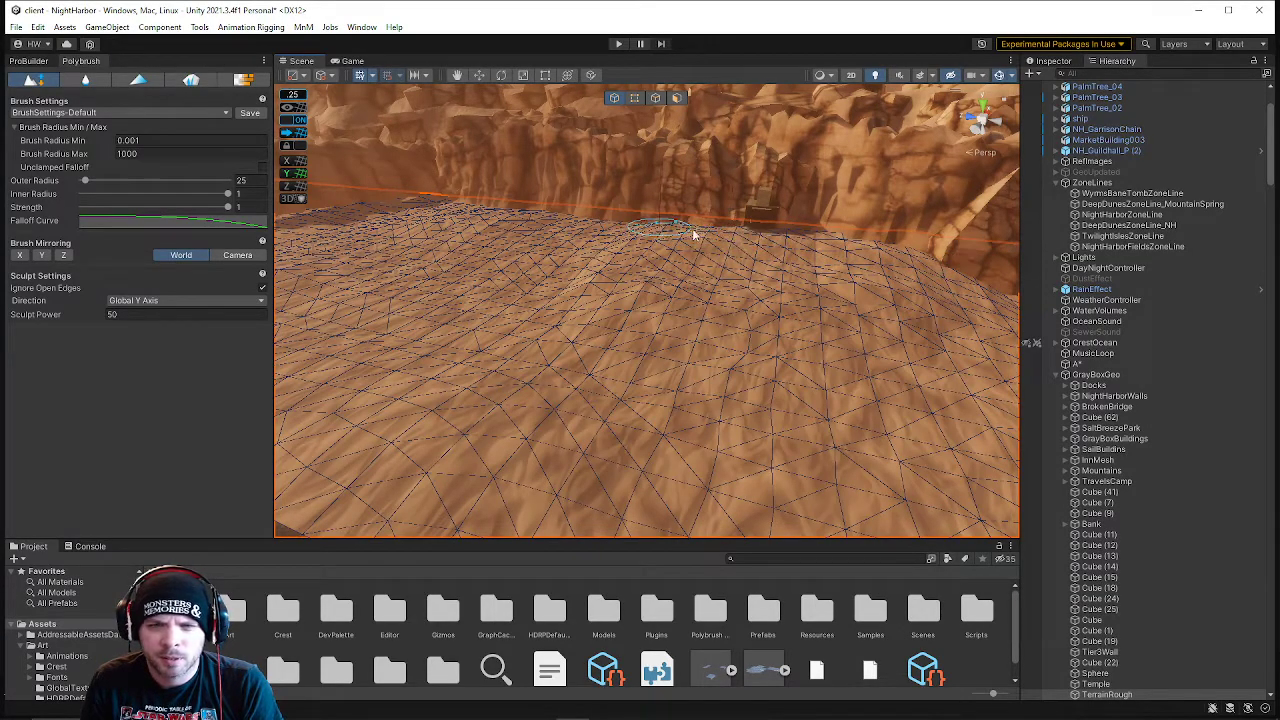
right_drag(784, 260, 713, 286)
ctrl+drag(707, 351, 623, 310)
right_drag(623, 310, 510, 341)
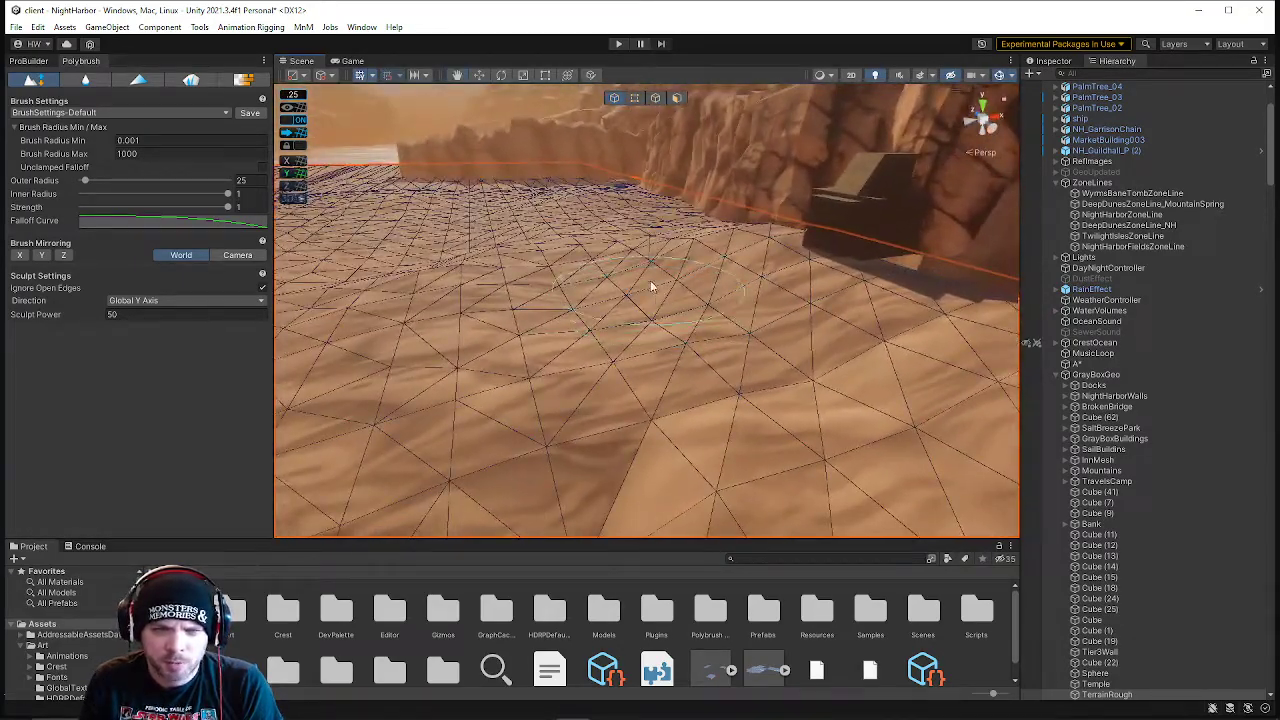
click(737, 338)
- Undo the last brush stroke at the road junction and return to smooth mode with the Global Y Axis direction
mouse_move(605, 335)
right_down()
mouse_move(571, 337)
mouse_move(706, 363)
mouse_move(740, 355)
right_up()
mouse_move(586, 240)
right_down()
mouse_move(737, 309)
mouse_move(714, 303)
mouse_move(741, 316)
mouse_move(741, 341)
mouse_move(614, 266)
mouse_move(813, 205)
mouse_move(677, 206)
right_up()
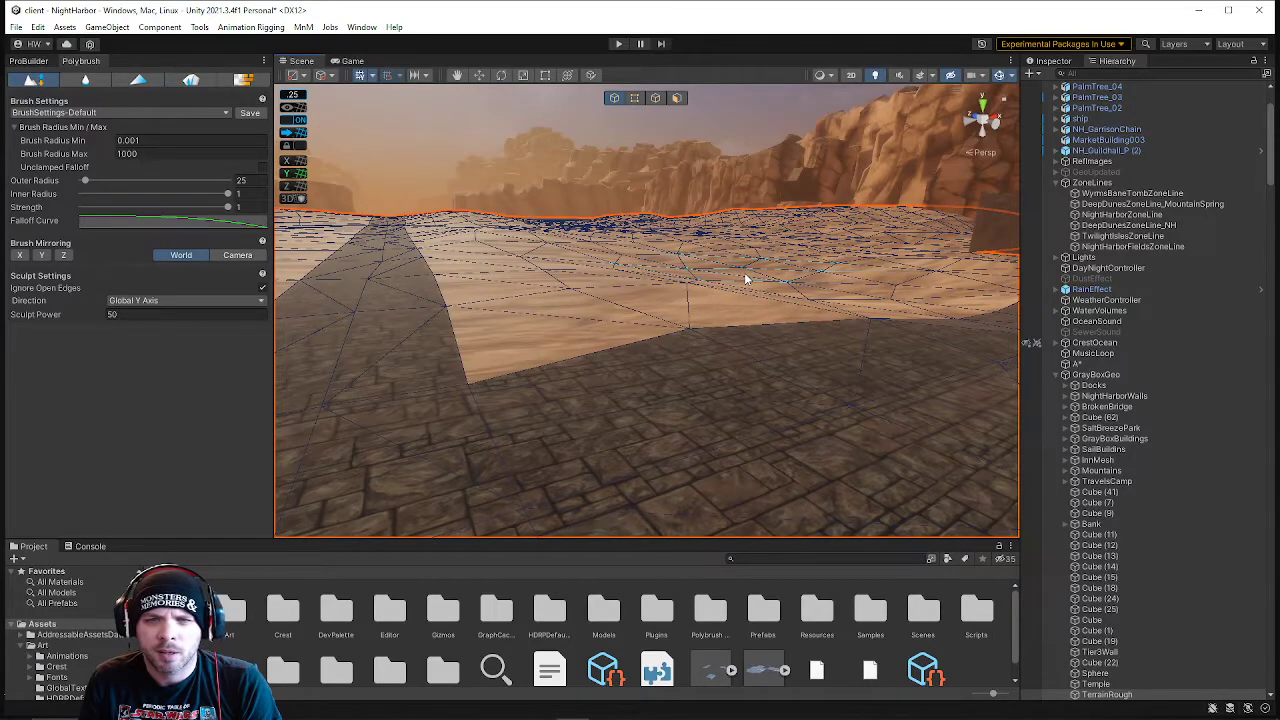
key(ctrl+z)
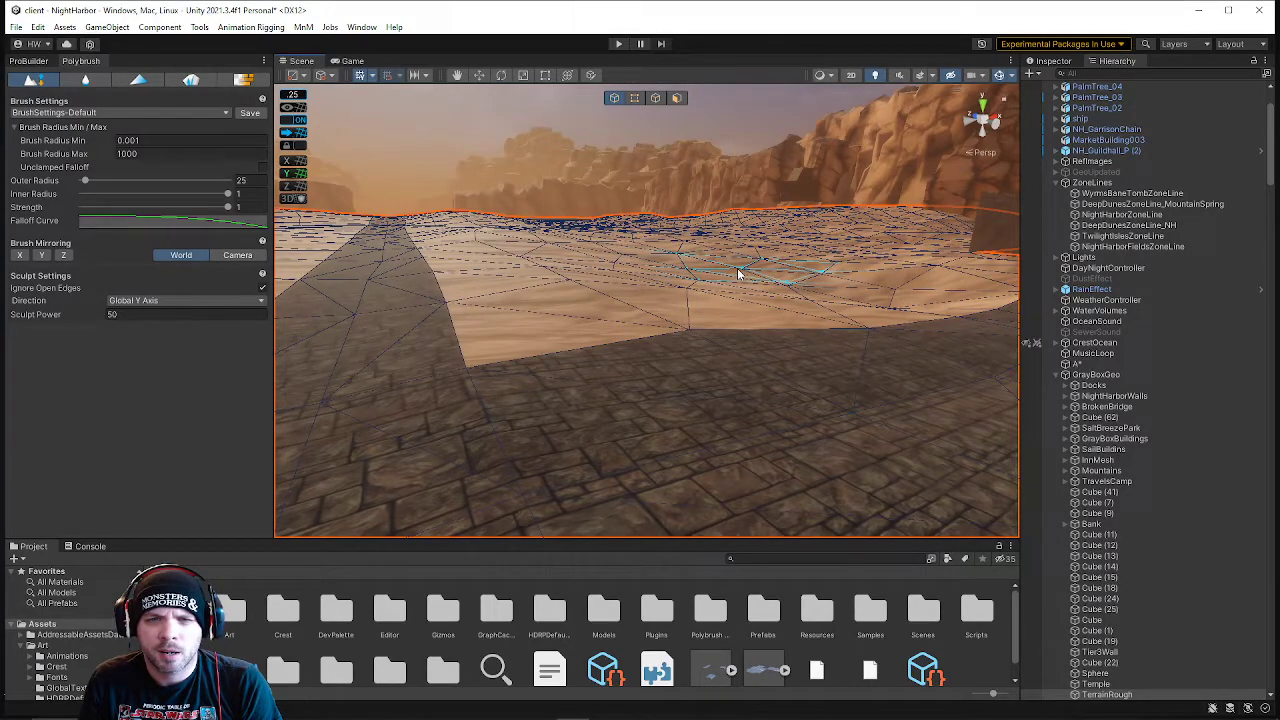
right_drag(698, 263, 599, 318)
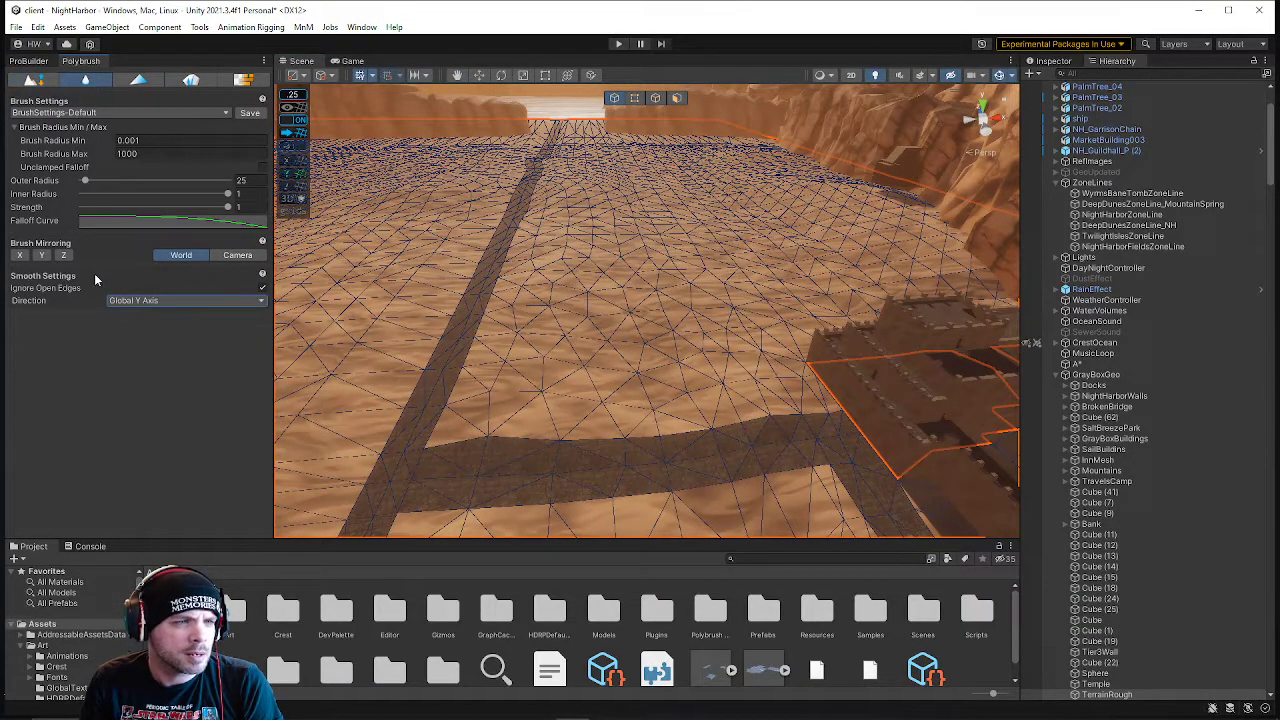
click(134, 298)
click(230, 280)
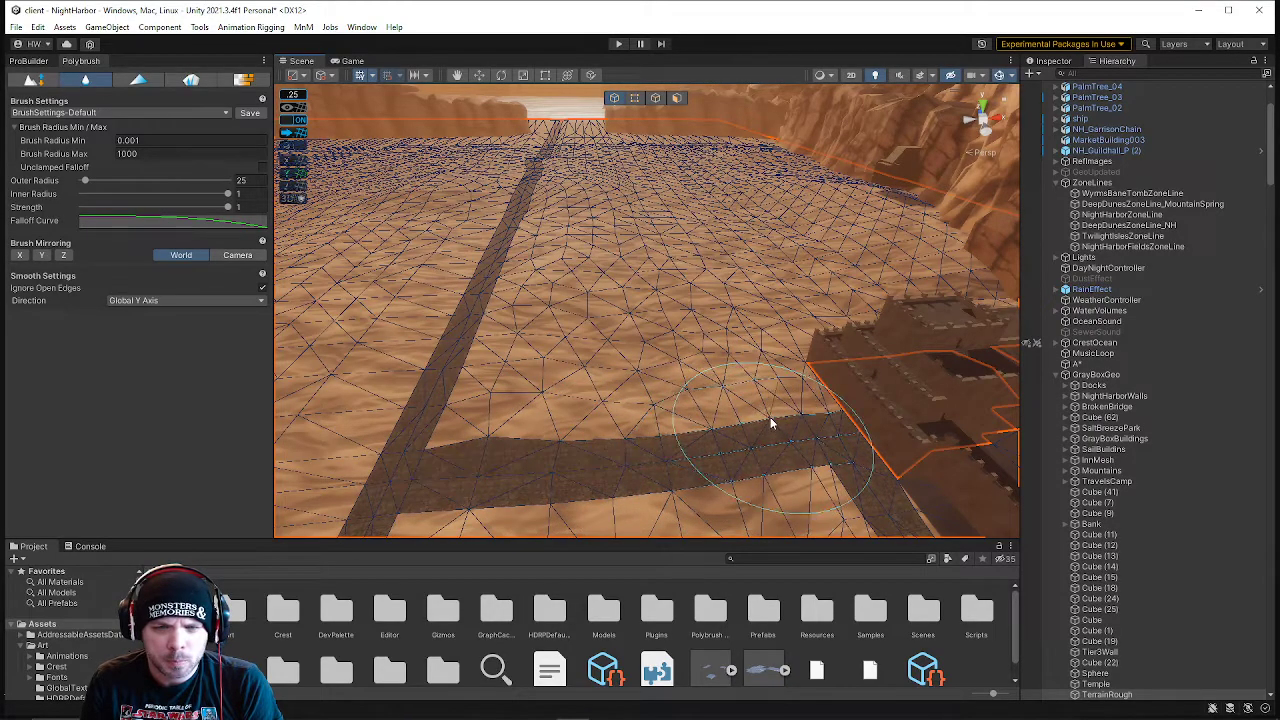
right_drag(628, 340, 591, 247)
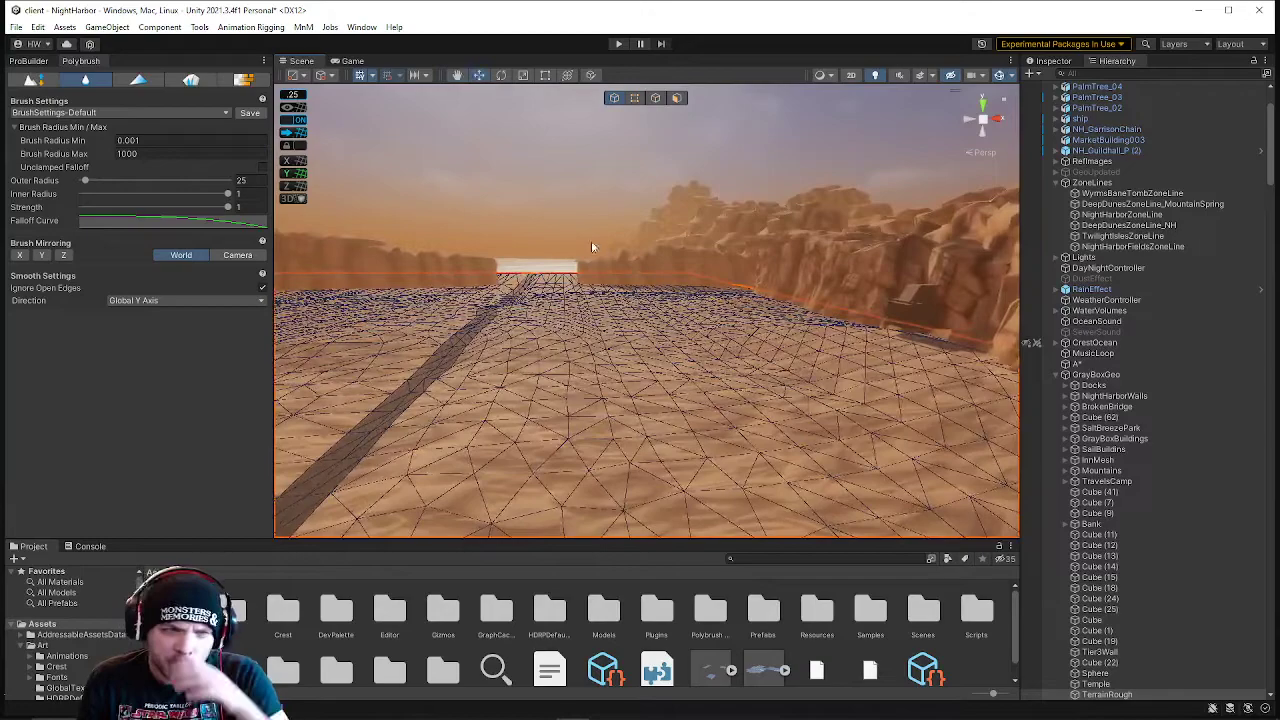
- Create a ProBuilder cube with a base of about 4 by 2 on the flat roof of the sandstone building
click(28, 61)
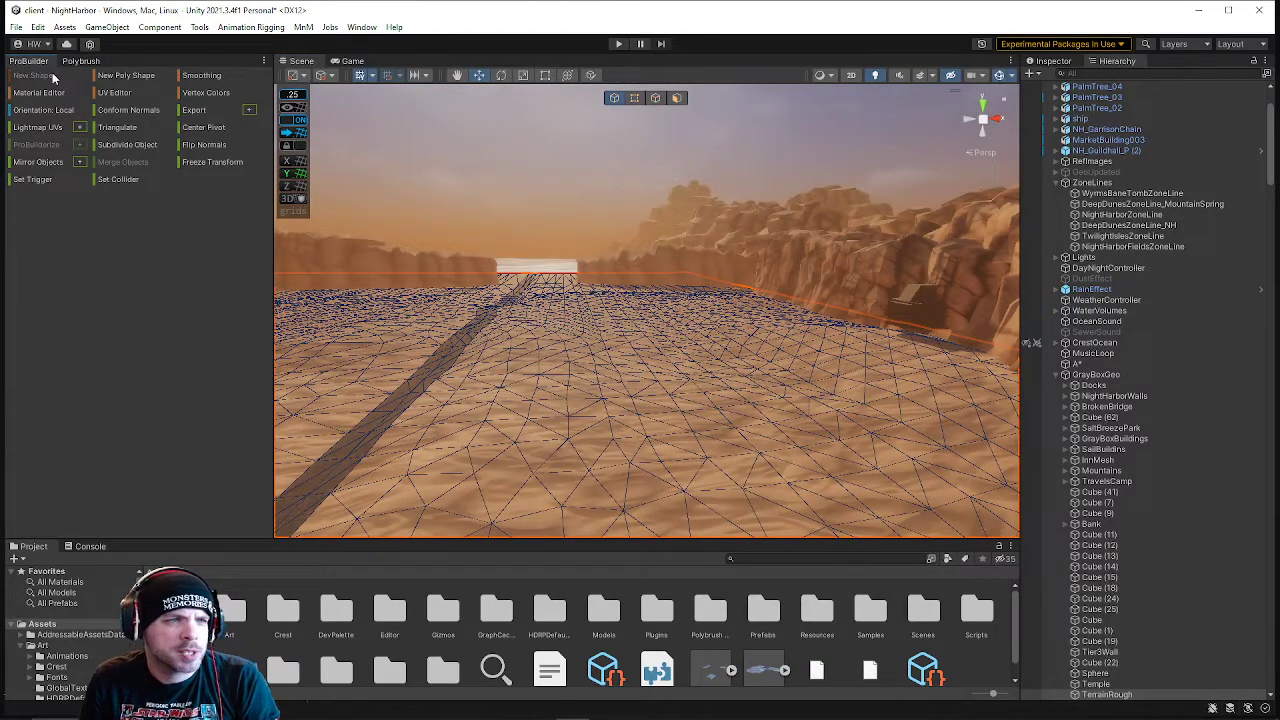
click(52, 76)
right_drag(452, 208, 897, 490)
key(w)
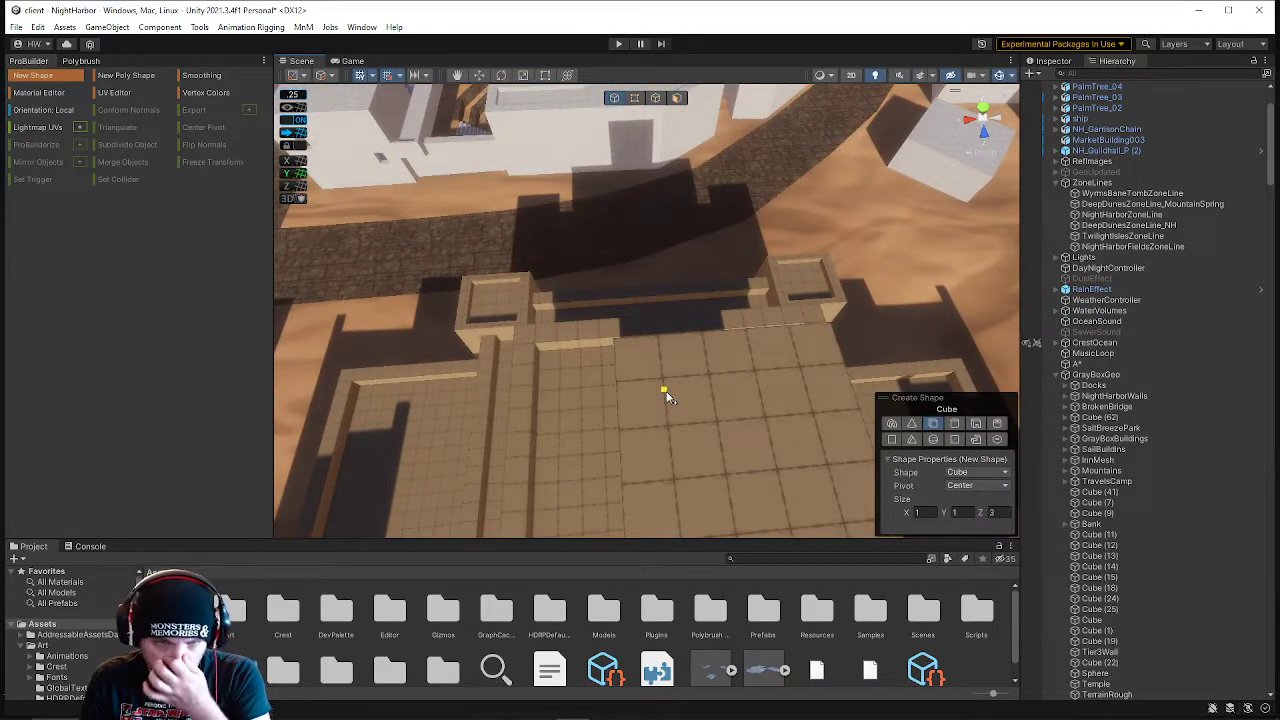
drag(678, 470, 873, 460)
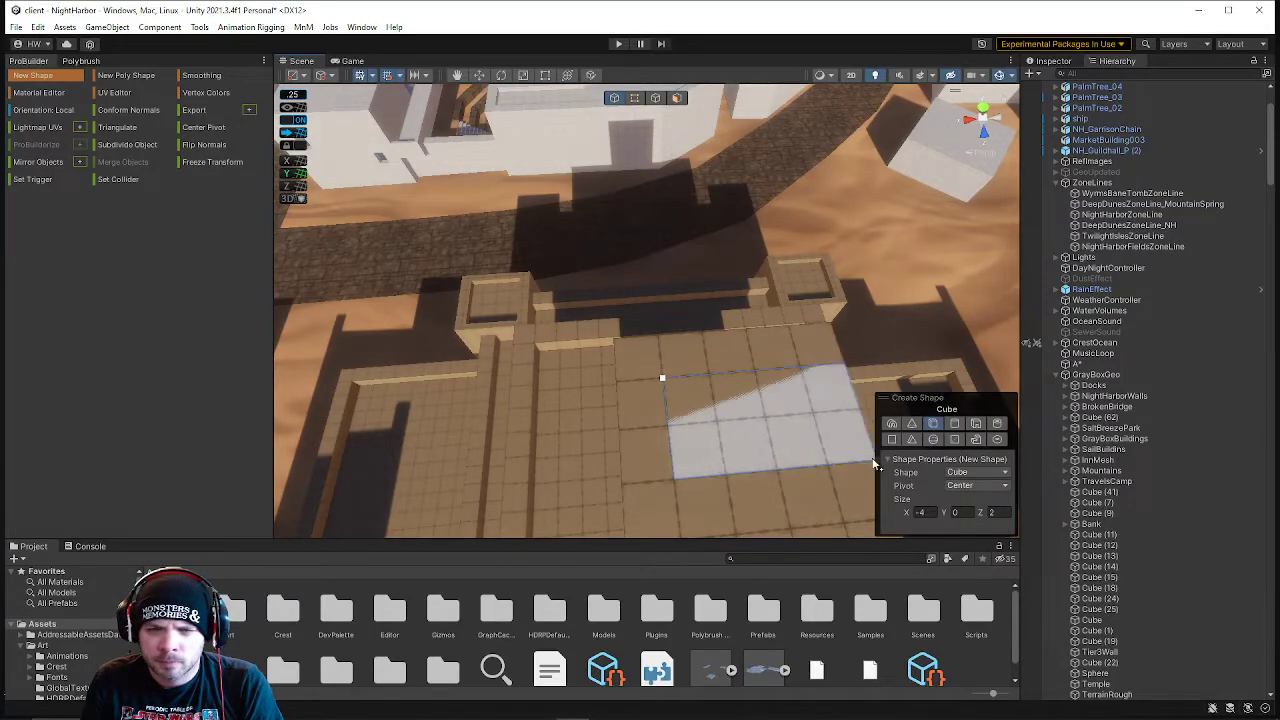
right_drag(732, 399, 1040, 366)
key(Escape)
- Extend the new cube in face mode by pulling one side face outward and the top face upward
right_drag(656, 266, 726, 232)
key(w)
key(s)
key(w)
click(677, 98)
key(w)
click(680, 240)
key(a)
click(788, 268)
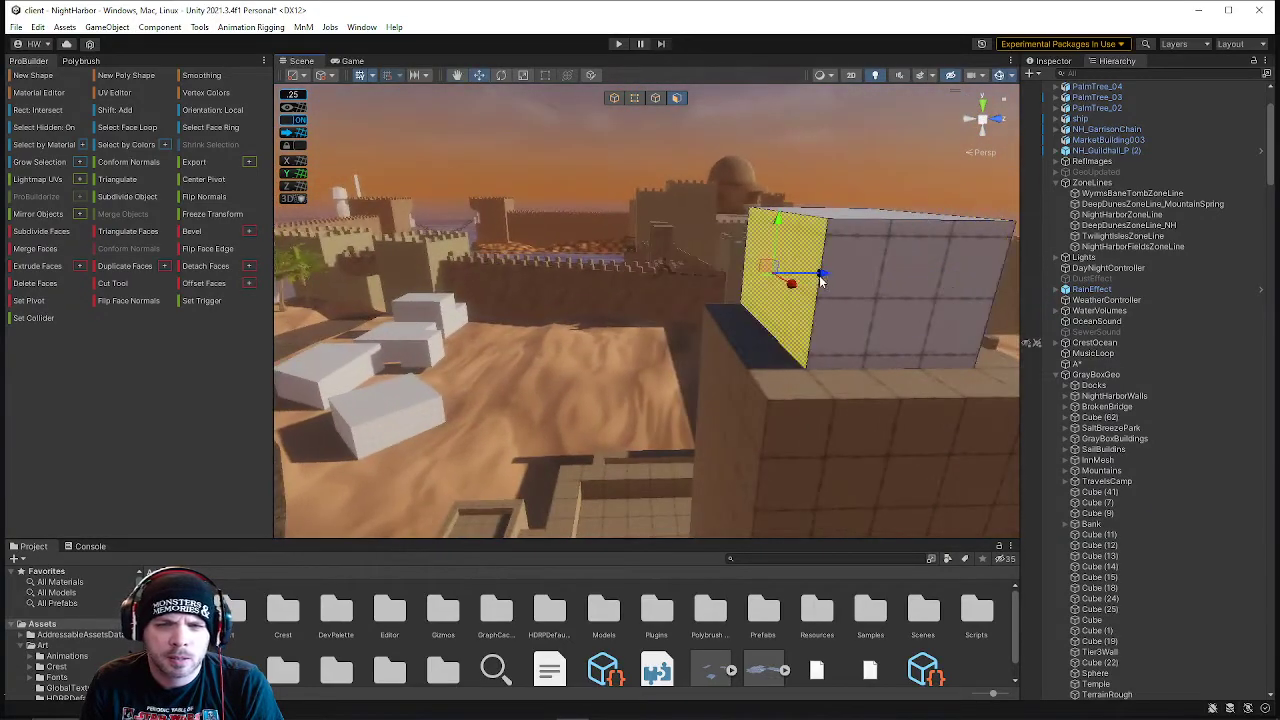
drag(828, 280, 781, 272)
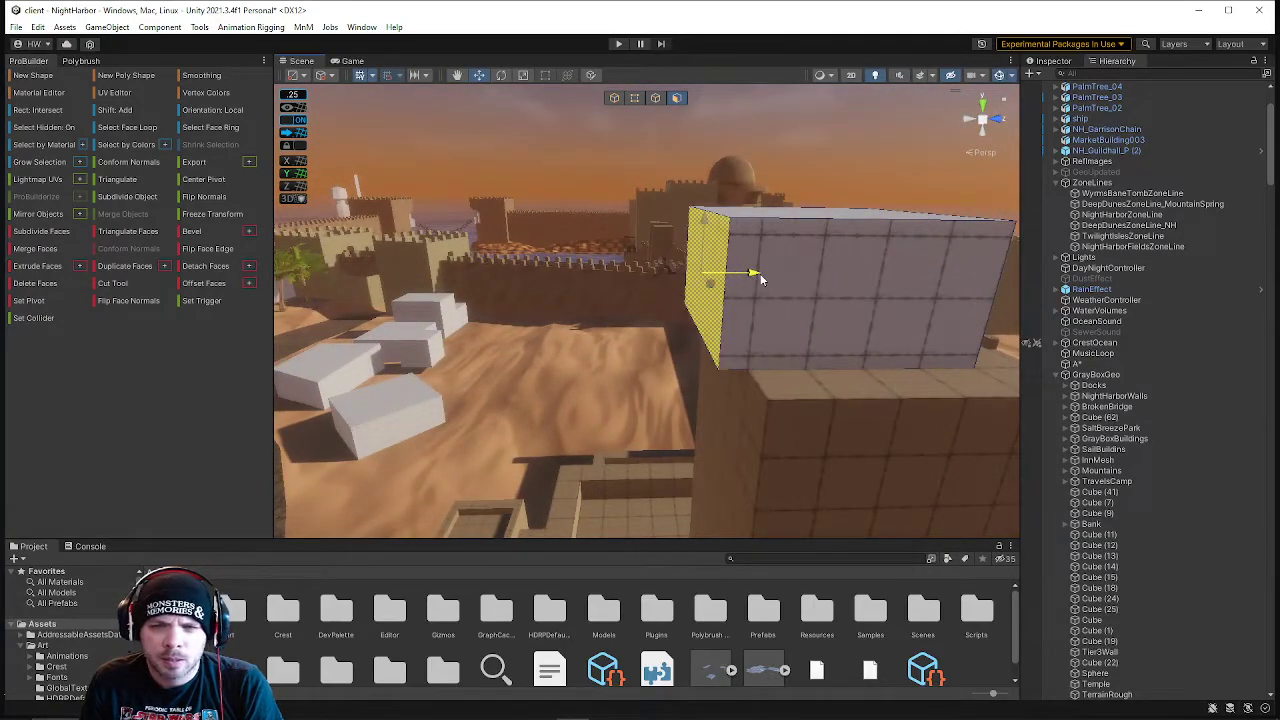
click(801, 217)
drag(836, 165, 843, 80)
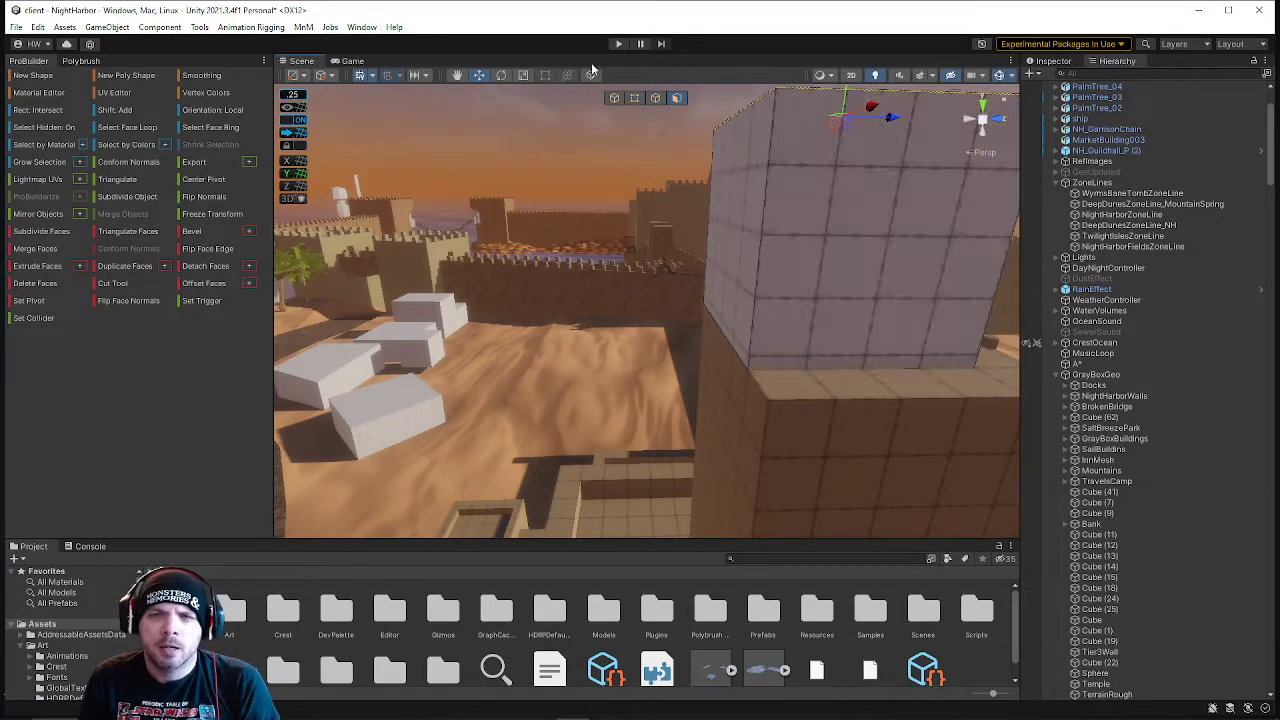
right_drag(706, 167, 586, 254)
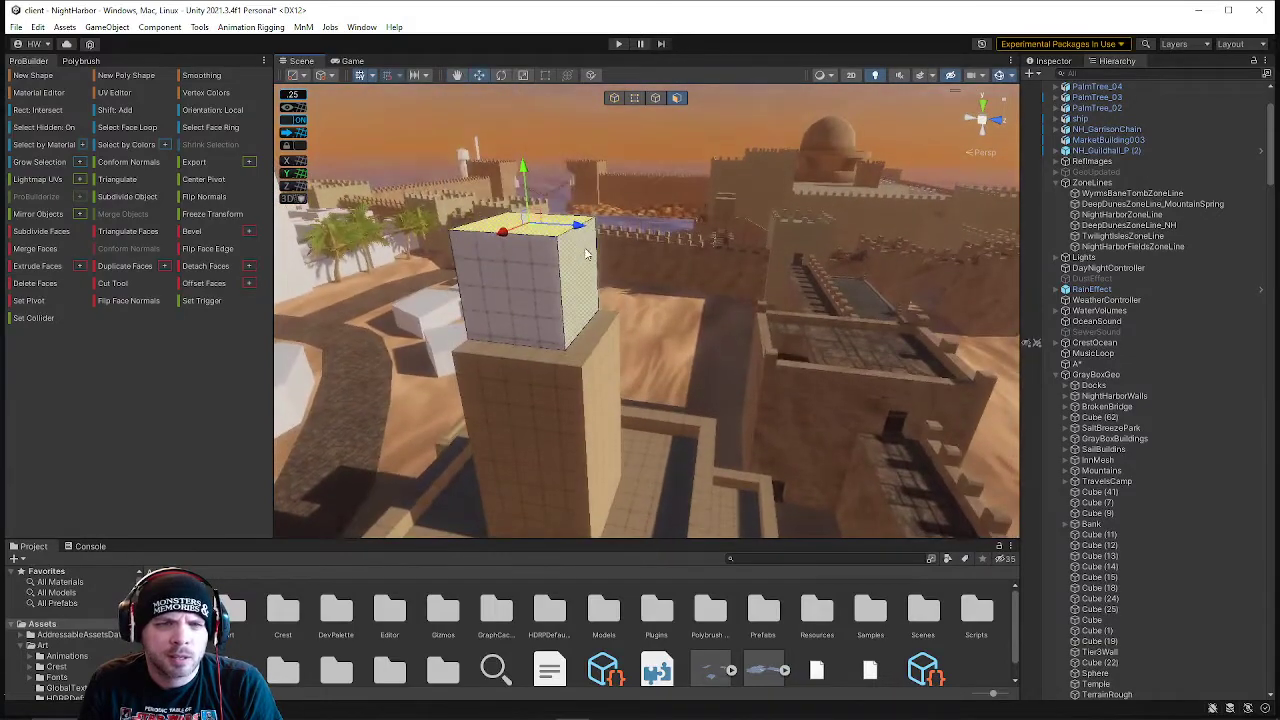
- Lift the whole cube clear of the tower, and select its bottom face
click(613, 98)
right_drag(585, 300, 734, 88)
click(677, 98)
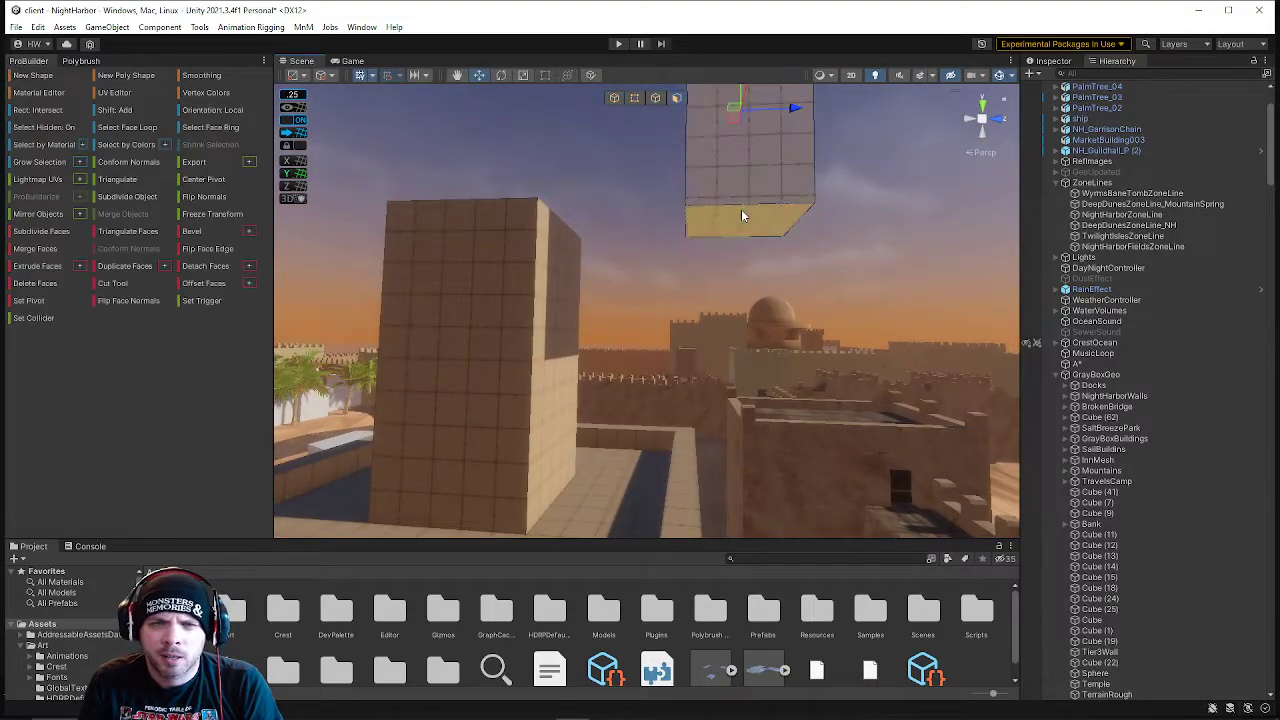
right_drag(791, 167, 795, 116)
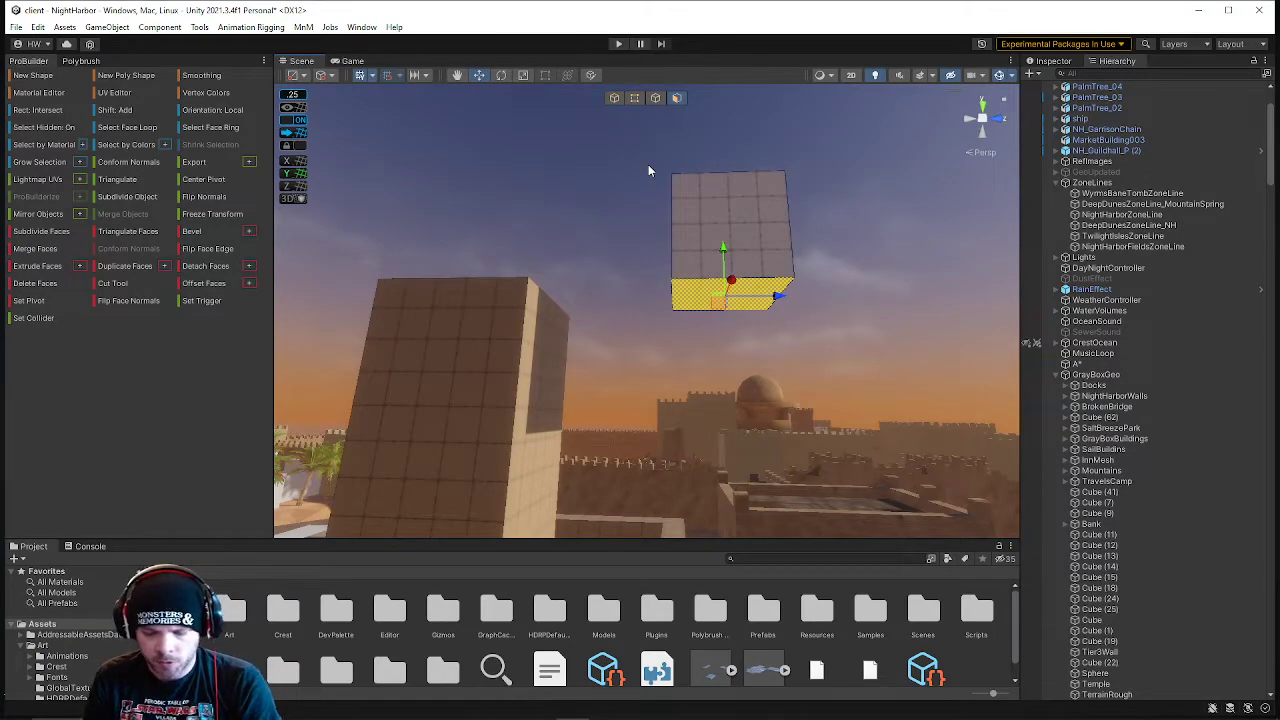
click(614, 98)
- Set the grid snap increment to 1 and move the cube out to the desert sand beside the road
right_drag(660, 200, 898, 496)
right_drag(917, 126, 10, 215)
right_drag(744, 232, 688, 232)
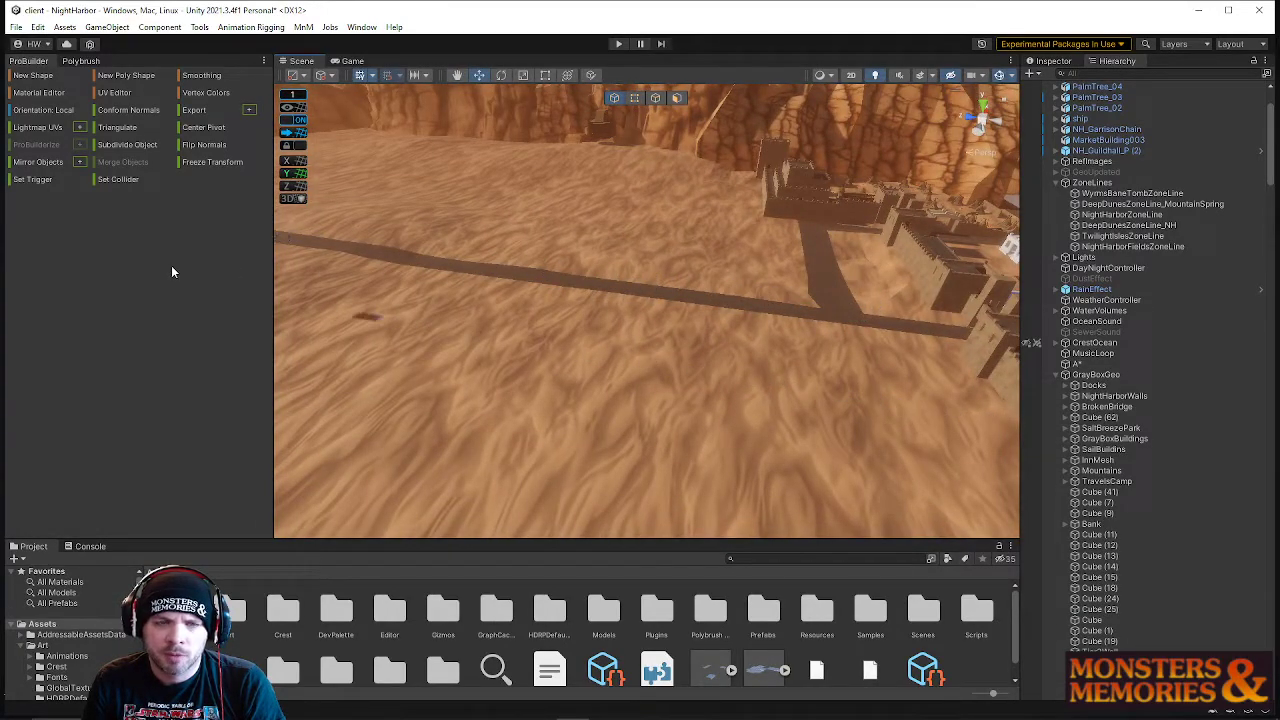
right_drag(393, 327, 555, 323)
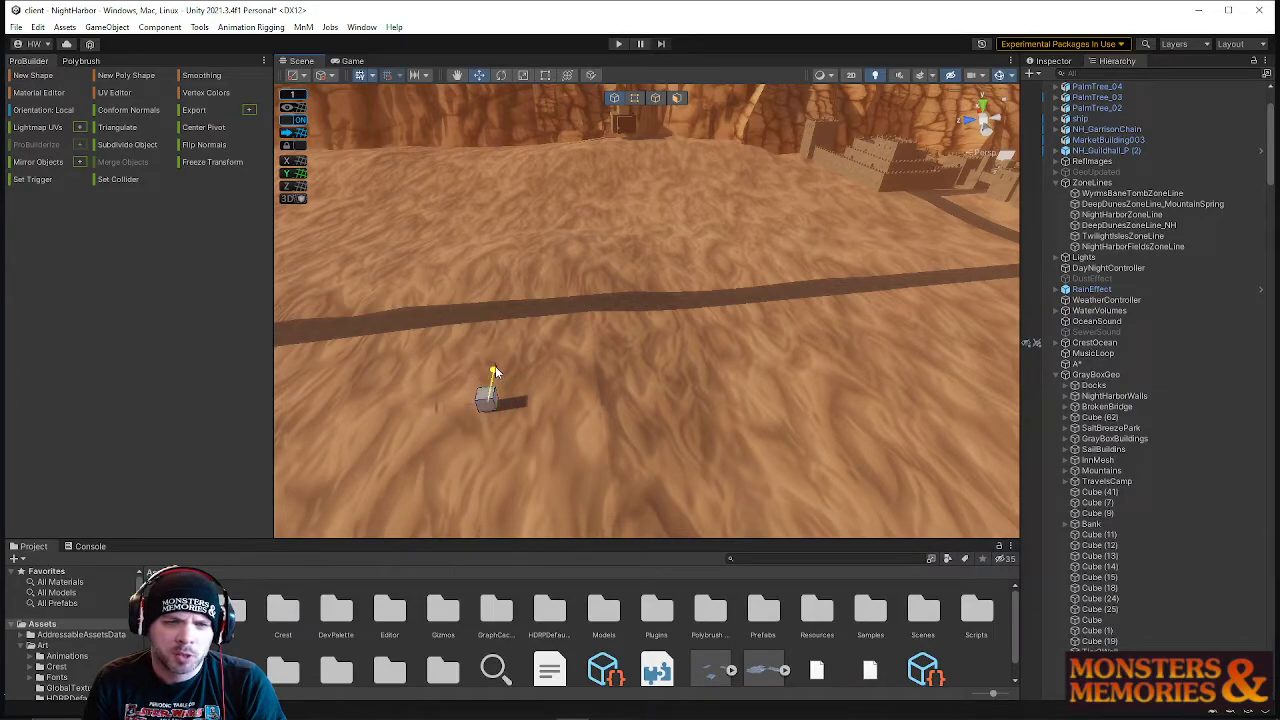
right_drag(534, 249, 262, 203)
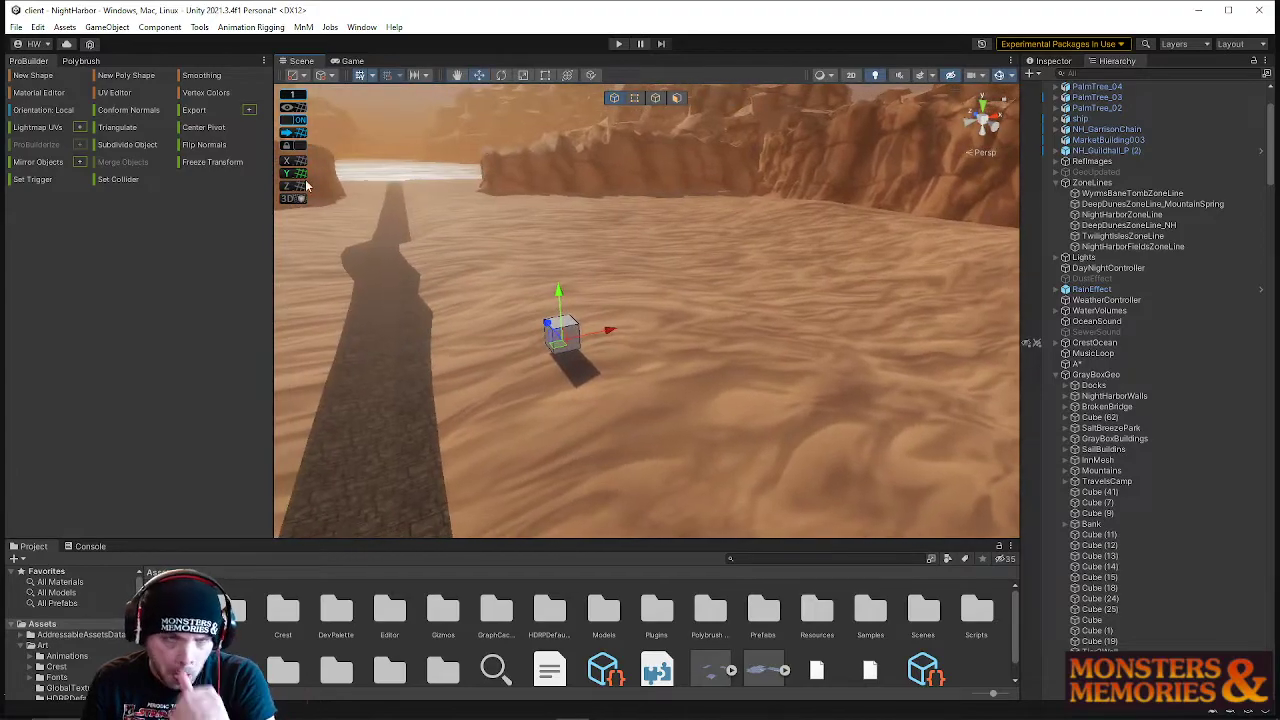
- Select the cube's bottom face, return to object mode and lower the cube onto the sand
click(677, 98)
right_drag(679, 103, 592, 214)
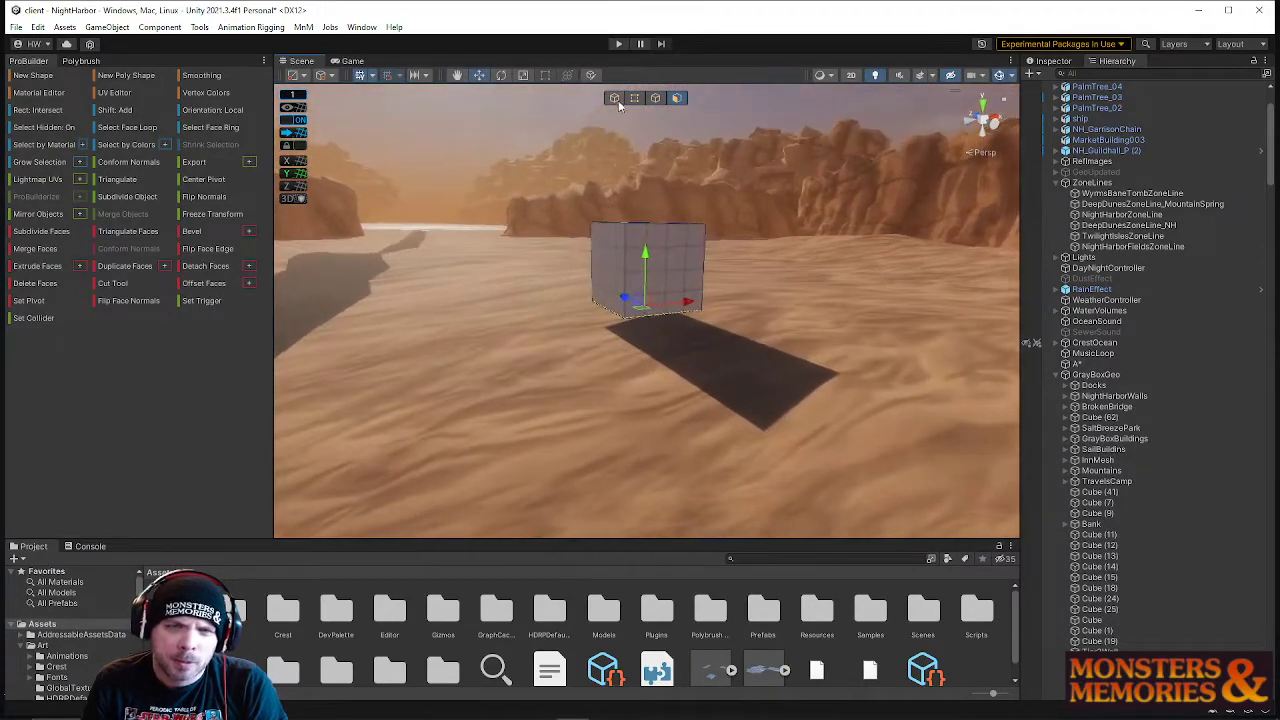
click(614, 98)
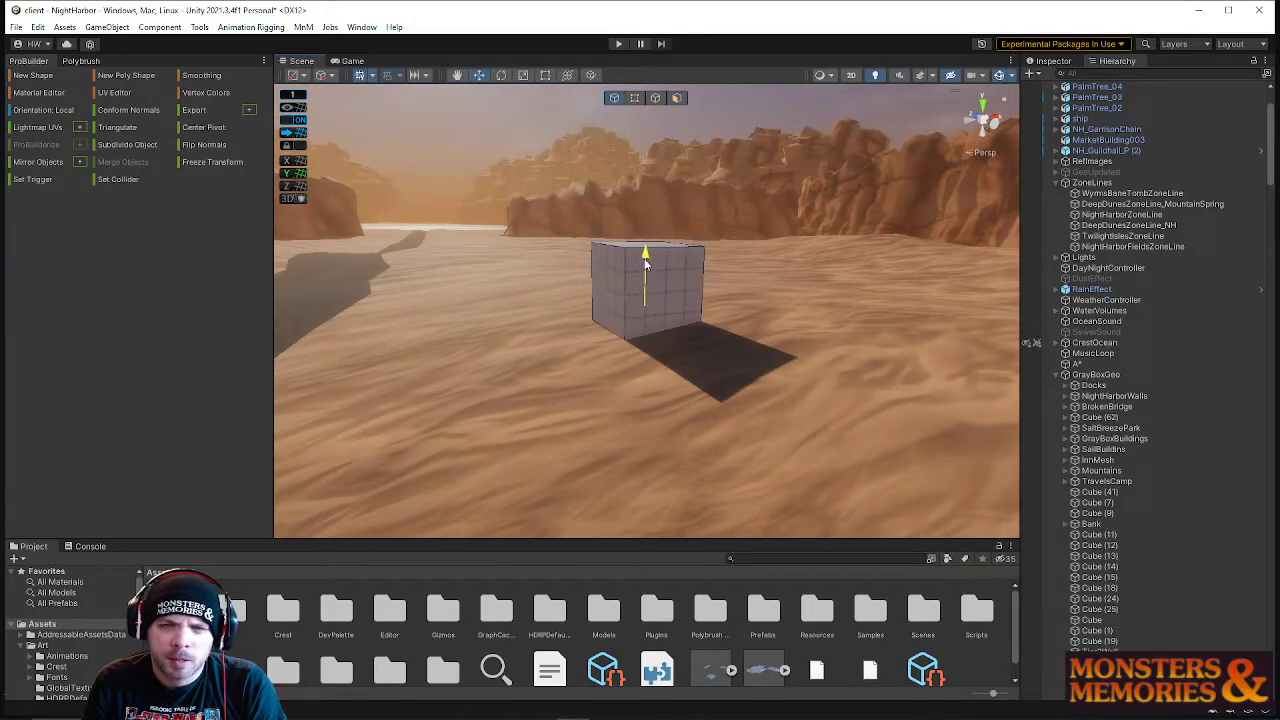
right_drag(648, 272, 900, 288)
key(s)
key(w)
- Select a block of the terrain mesh's vertices around the cube on the tomb side of the road and scale it vertically
click(602, 307)
scroll(602, 307, down, 5)
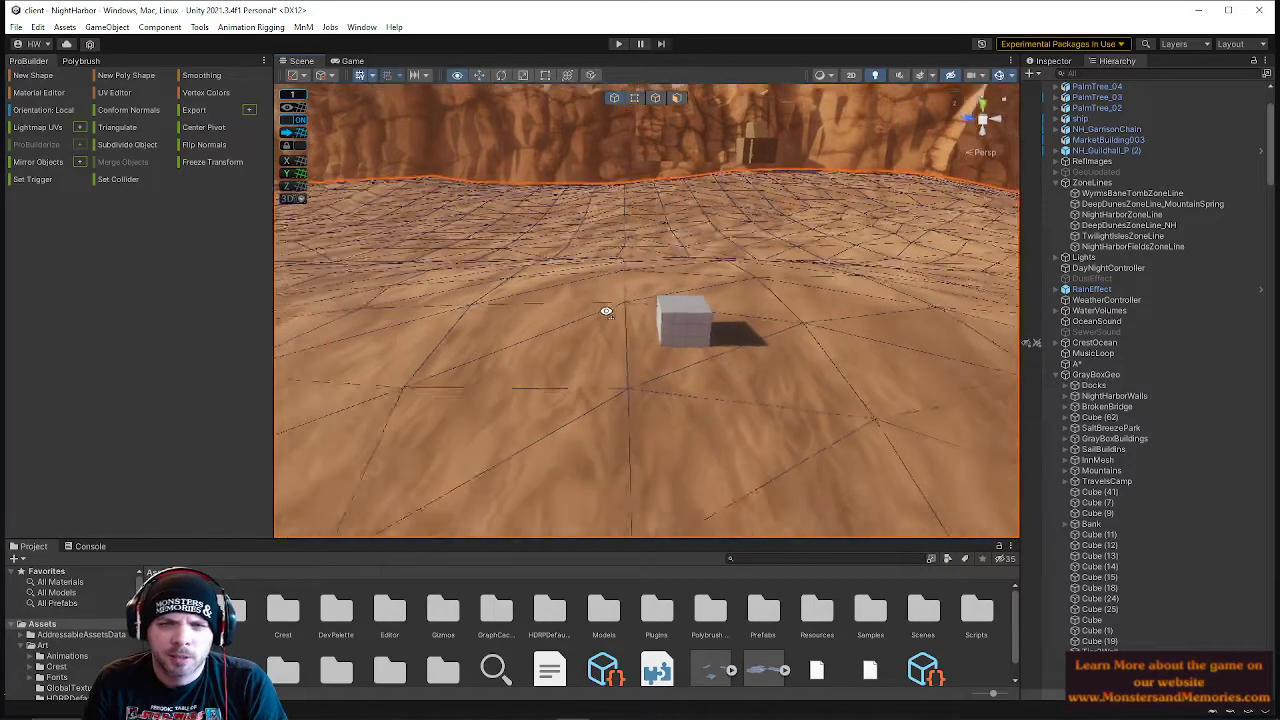
click(634, 97)
right_drag(631, 132, 608, 356)
key(e)
drag(469, 236, 781, 338)
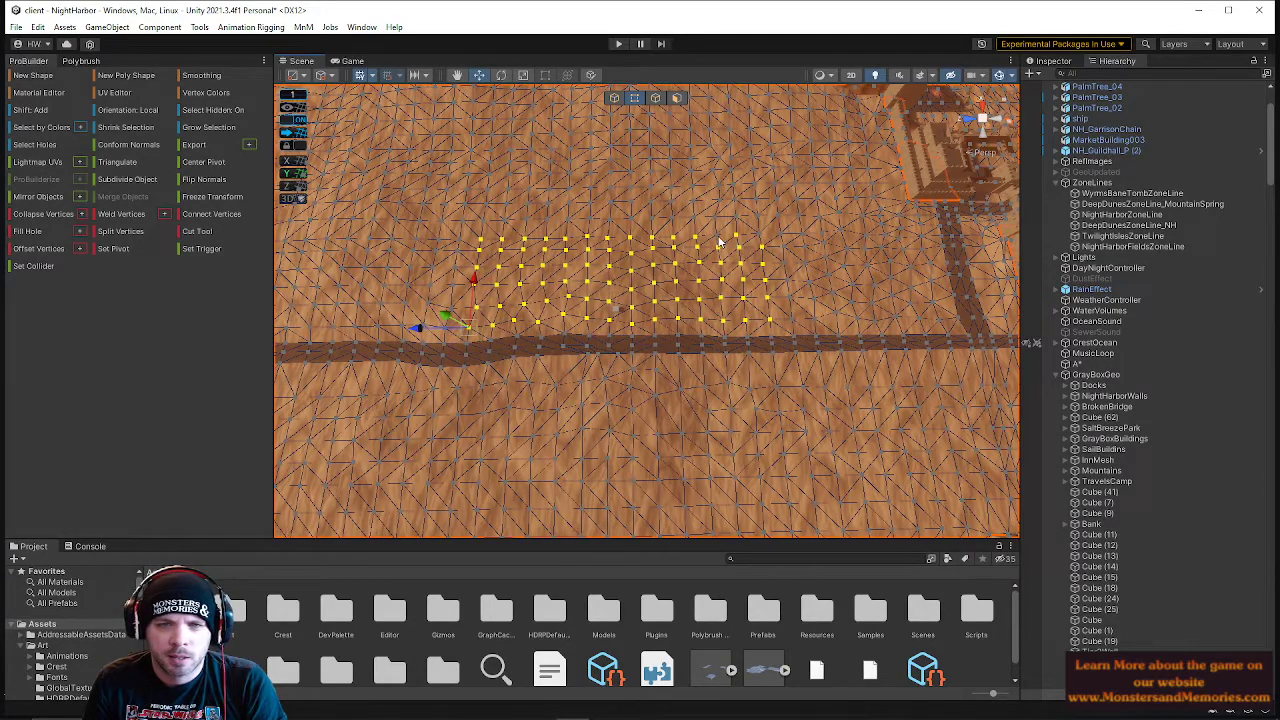
right_drag(657, 254, 576, 42)
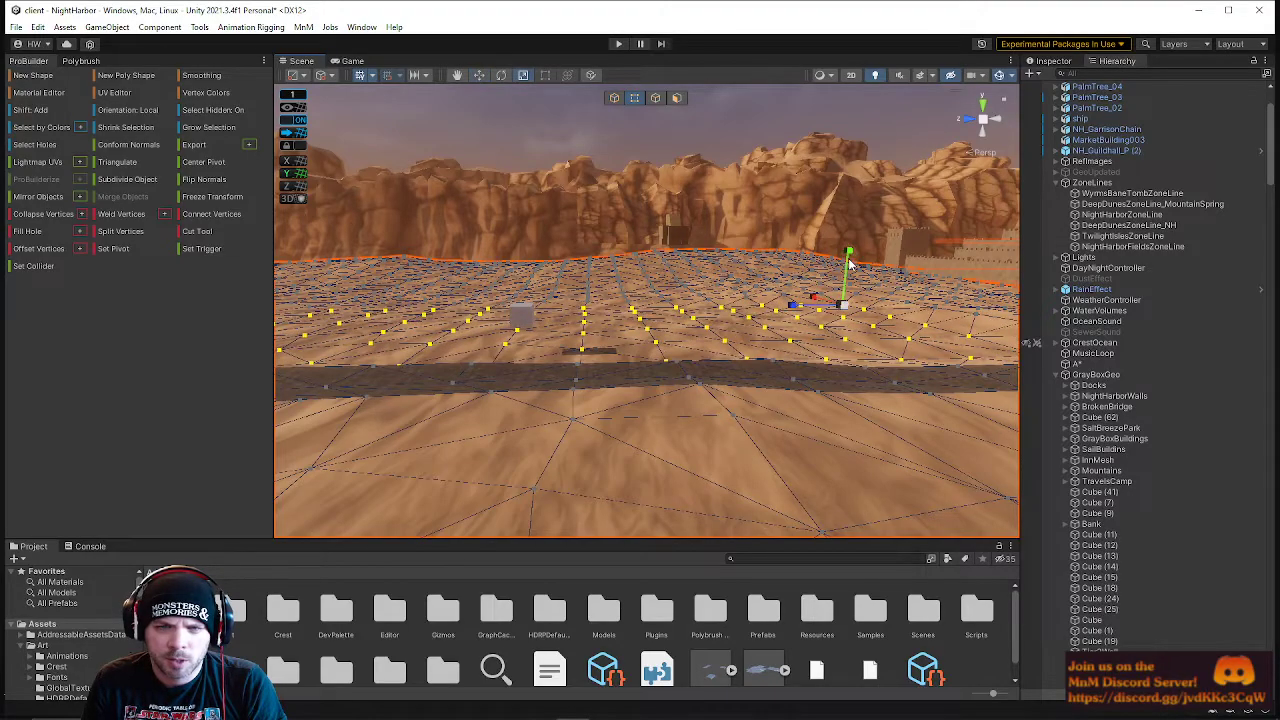
right_drag(808, 272, 596, 271)
key(w)
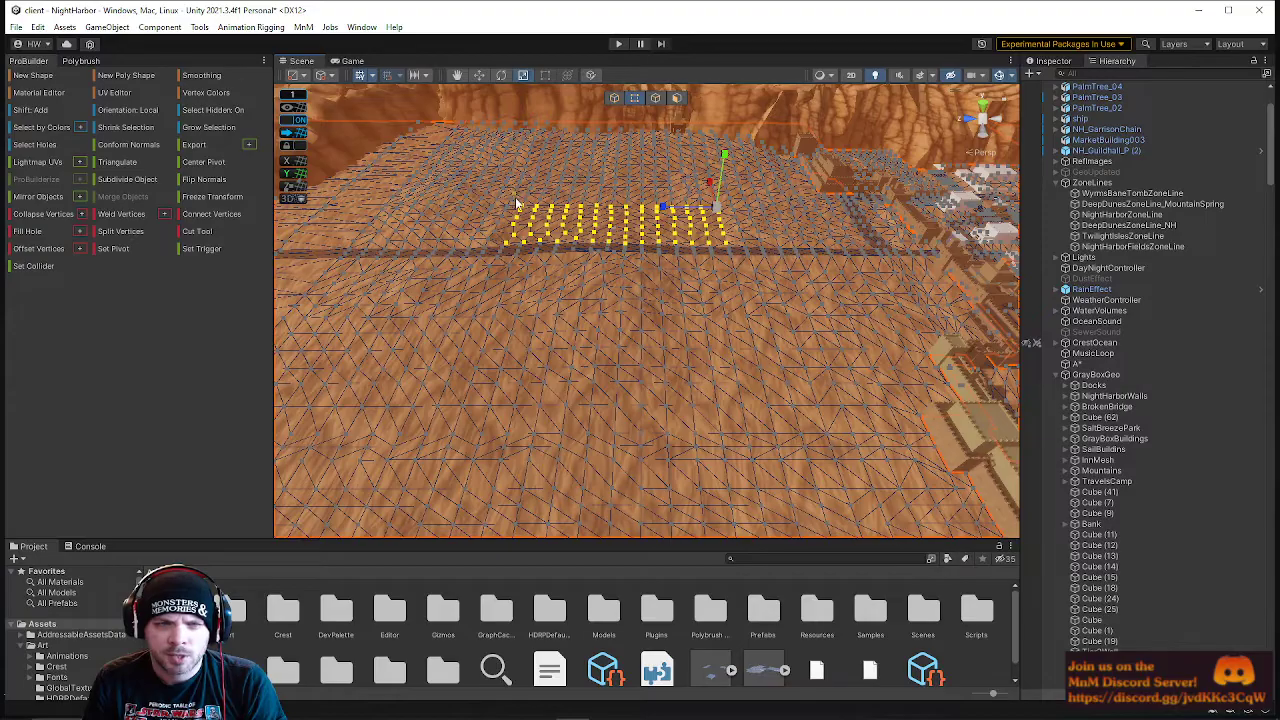
- Select a wider block of terrain vertices beside the road and fine-tune its height along the vertical axis
right_drag(775, 374, 648, 454)
drag(548, 207, 805, 430)
right_drag(724, 425, 766, 190)
mouse_move(767, 225)
mouse_down()
mouse_move(763, 242)
mouse_move(769, 214)
mouse_move(766, 229)
mouse_up()
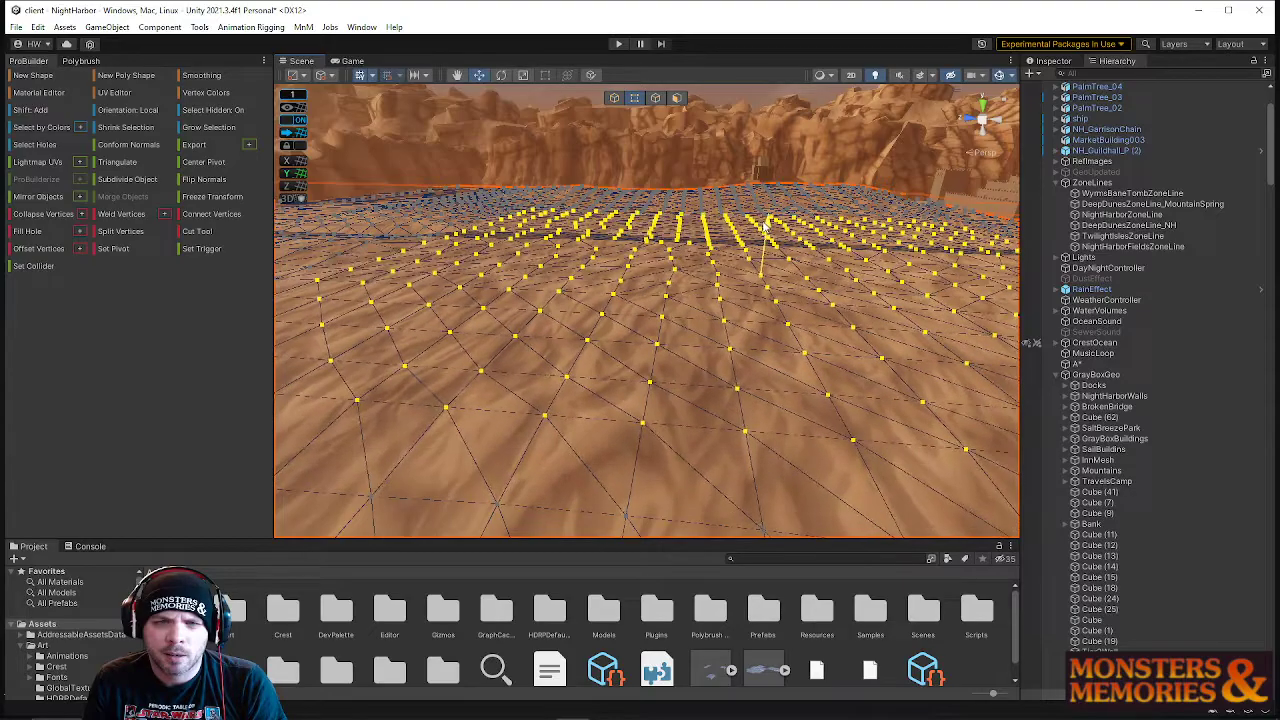
right_drag(735, 236, 265, 203)
drag(557, 251, 555, 247)
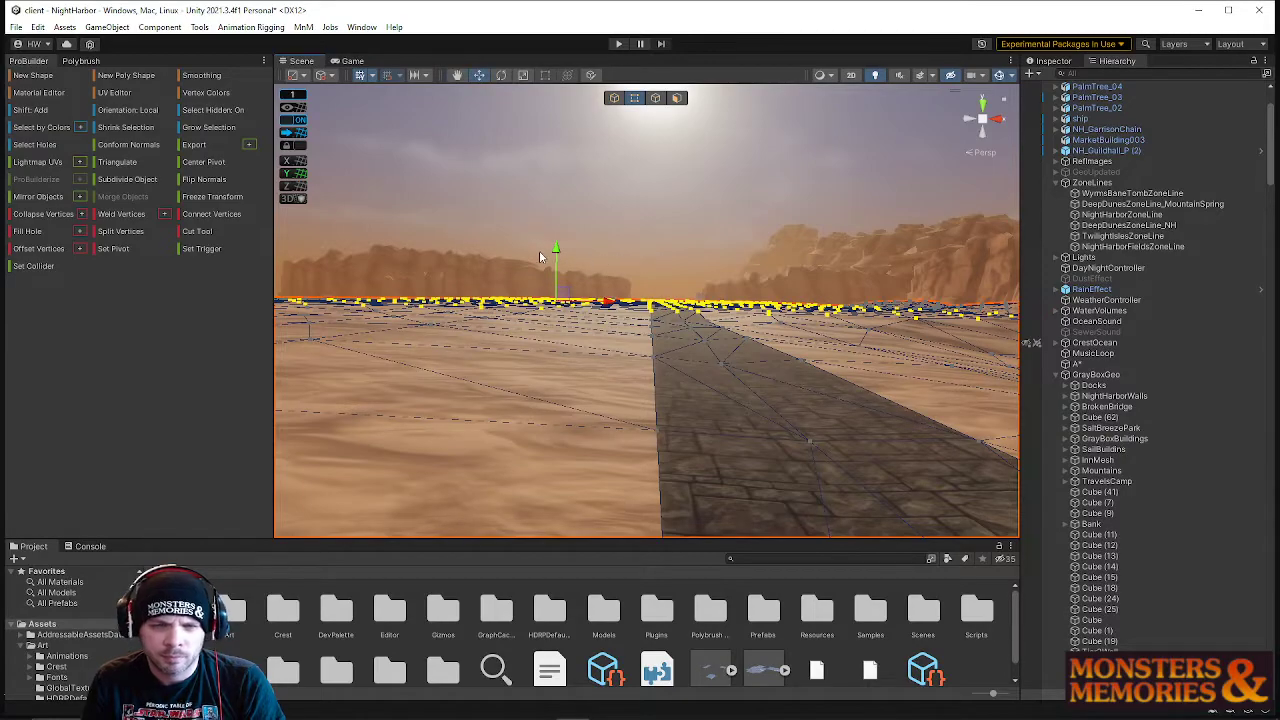
drag(557, 251, 556, 249)
- Select the terrain vertices in front of the tomb entrance, scale them vertically and raise them into a plateau
right_drag(660, 259, 1021, 384)
drag(580, 208, 817, 367)
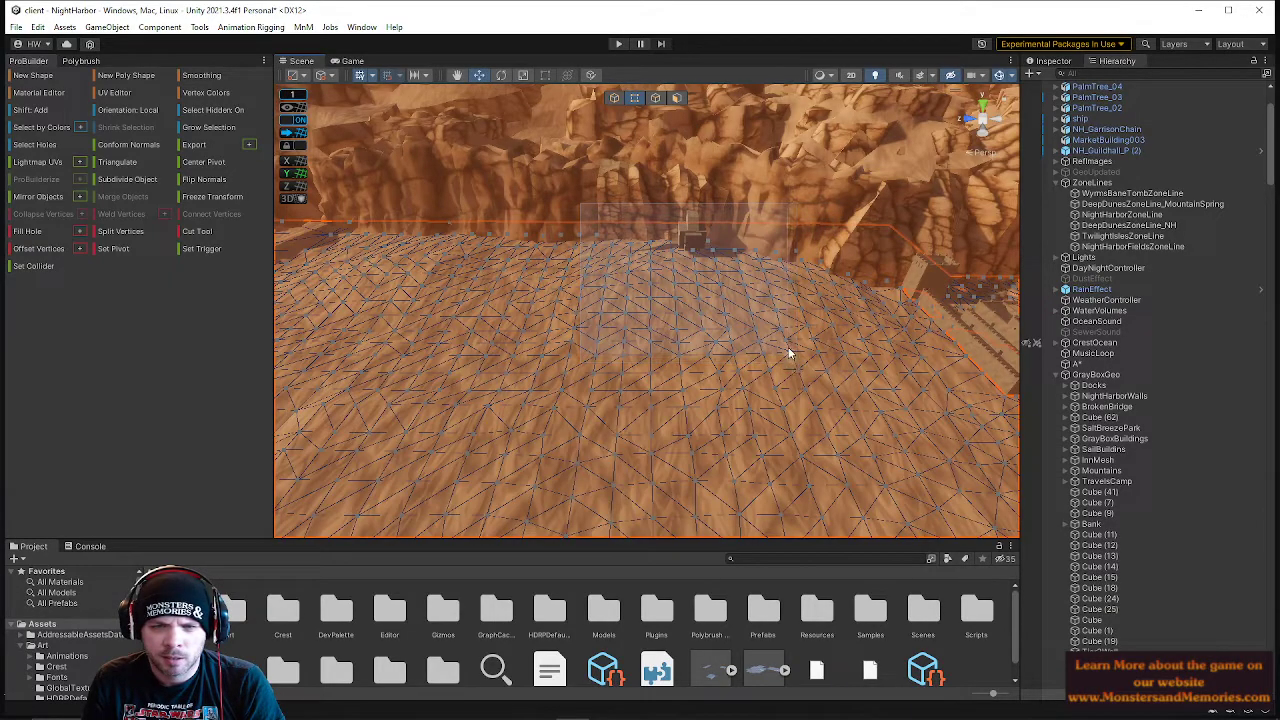
drag(790, 337, 791, 336)
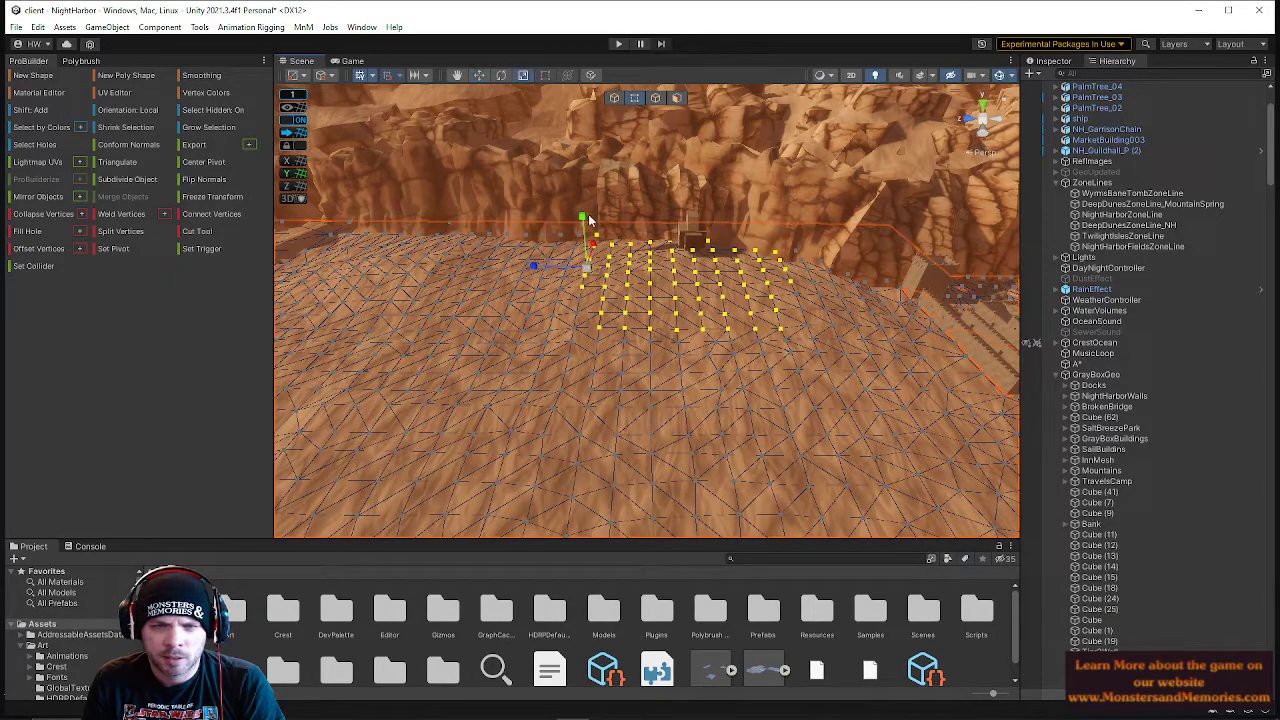
right_drag(592, 265, 628, 152)
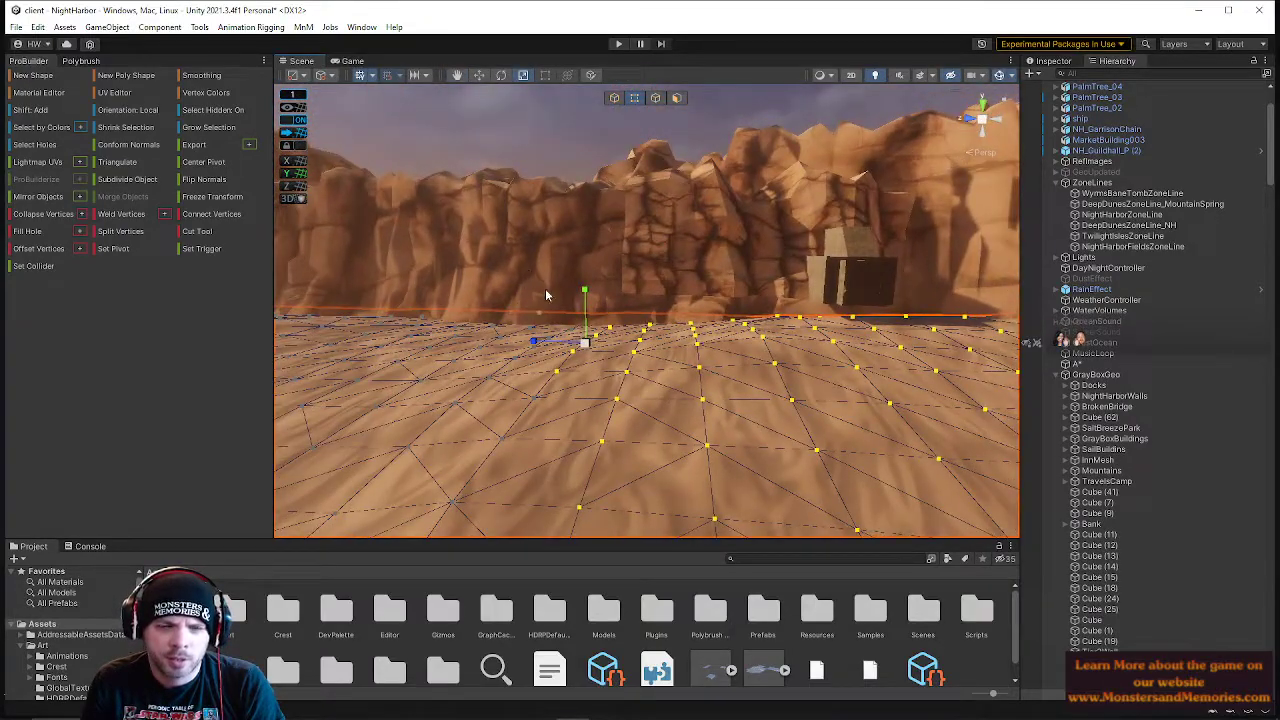
drag(586, 296, 584, 263)
right_drag(694, 311, 712, 283)
- Select individual vertices on the slope of the raised sand near the tomb entrance to adjust its edge
click(727, 294)
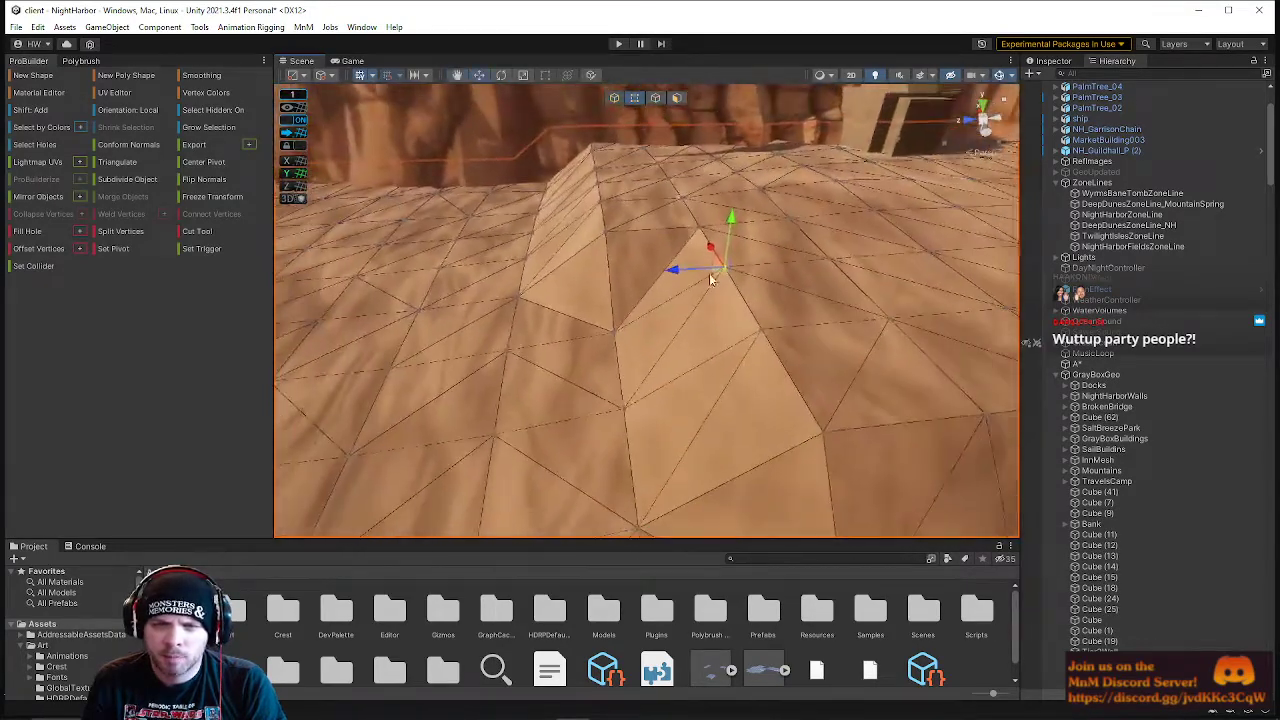
right_drag(630, 243, 660, 182)
click(632, 146)
right_drag(780, 449, 617, 476)
- Leave vertex editing, select the reference cube and move it along the road's length toward the tomb plateau
click(614, 97)
click(768, 302)
key(f)
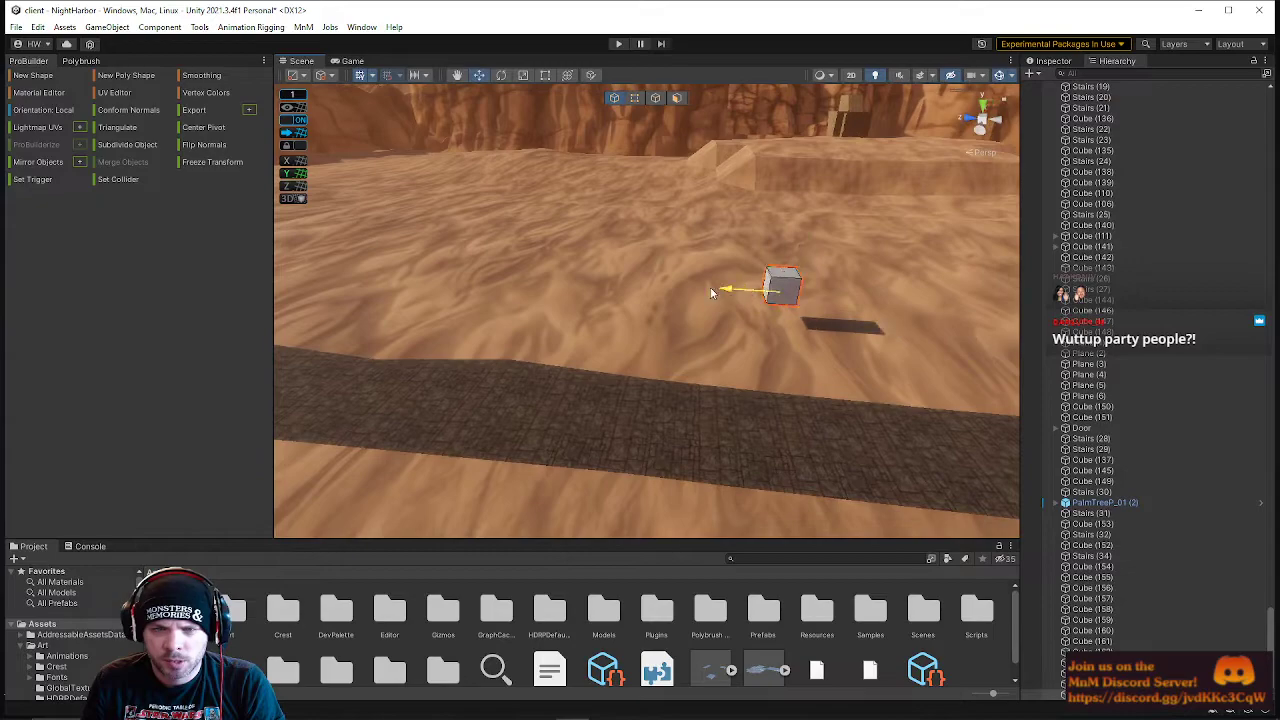
right_drag(683, 306, 725, 284)
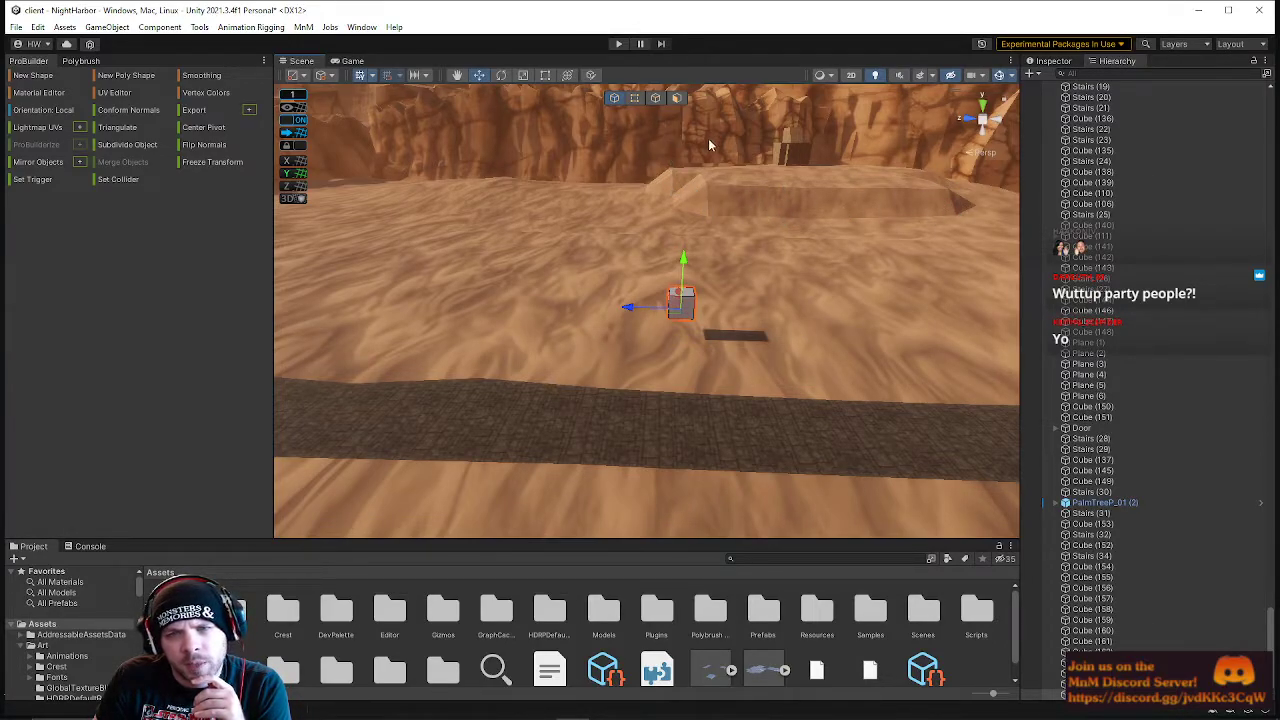
- Move the reference cube sideways to the road's edge and lower it to the sand
right_drag(678, 296, 449, 235)
key(w)
key(d)
key(s)
key(a)
key(w)
key(d)
drag(615, 350, 510, 370)
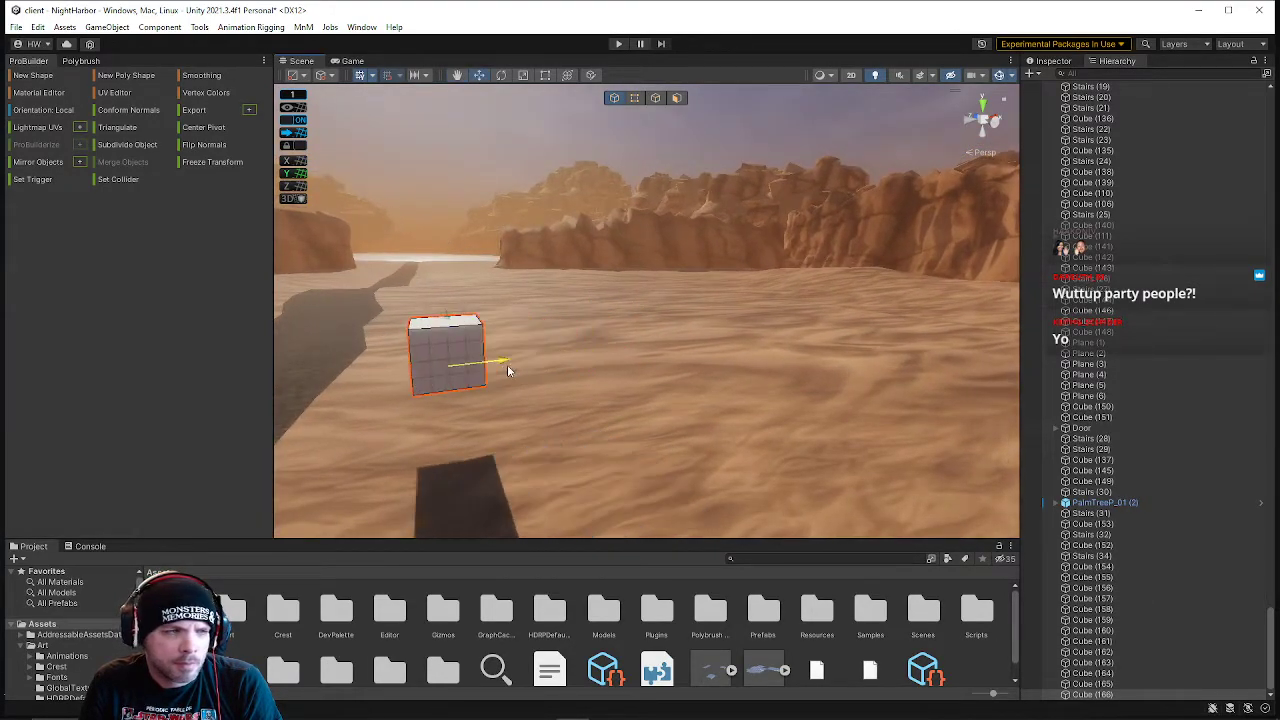
right_drag(563, 333, 590, 290)
drag(590, 290, 573, 370)
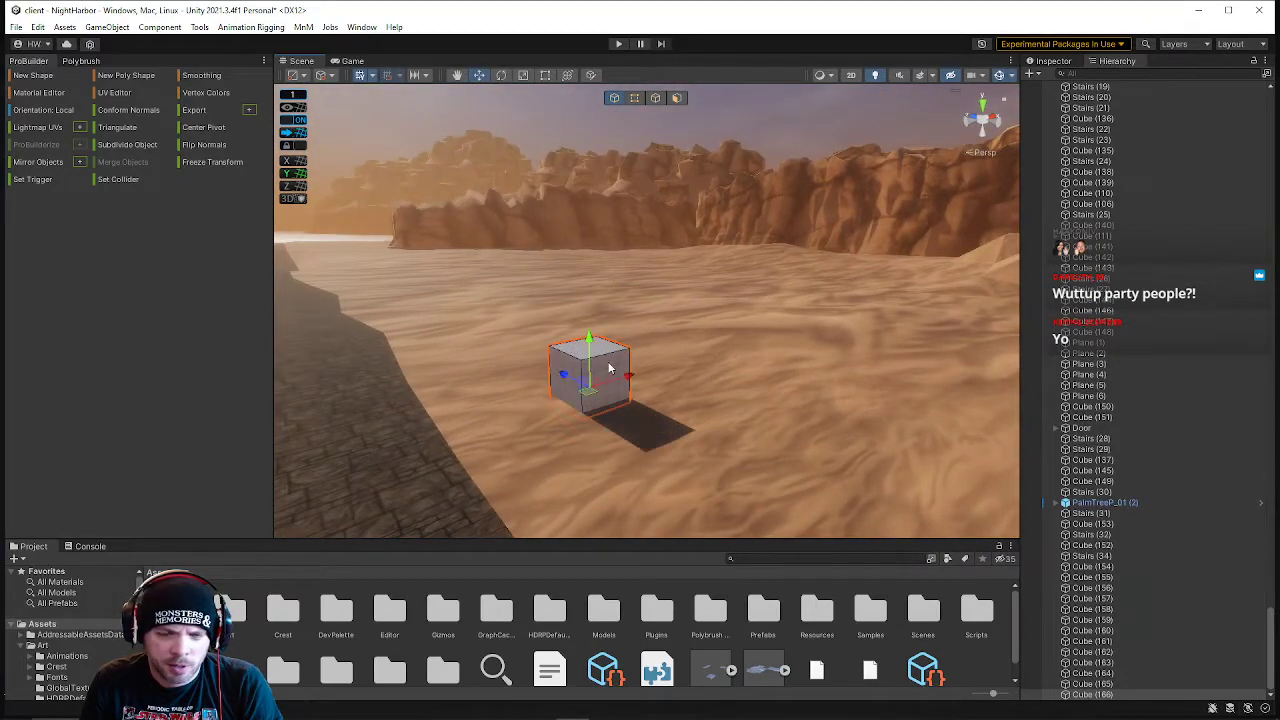
- Stretch the cube into a long bar by moving its side face away from the road toward the tomb
right_drag(589, 398, 469, 345)
click(675, 99)
click(444, 345)
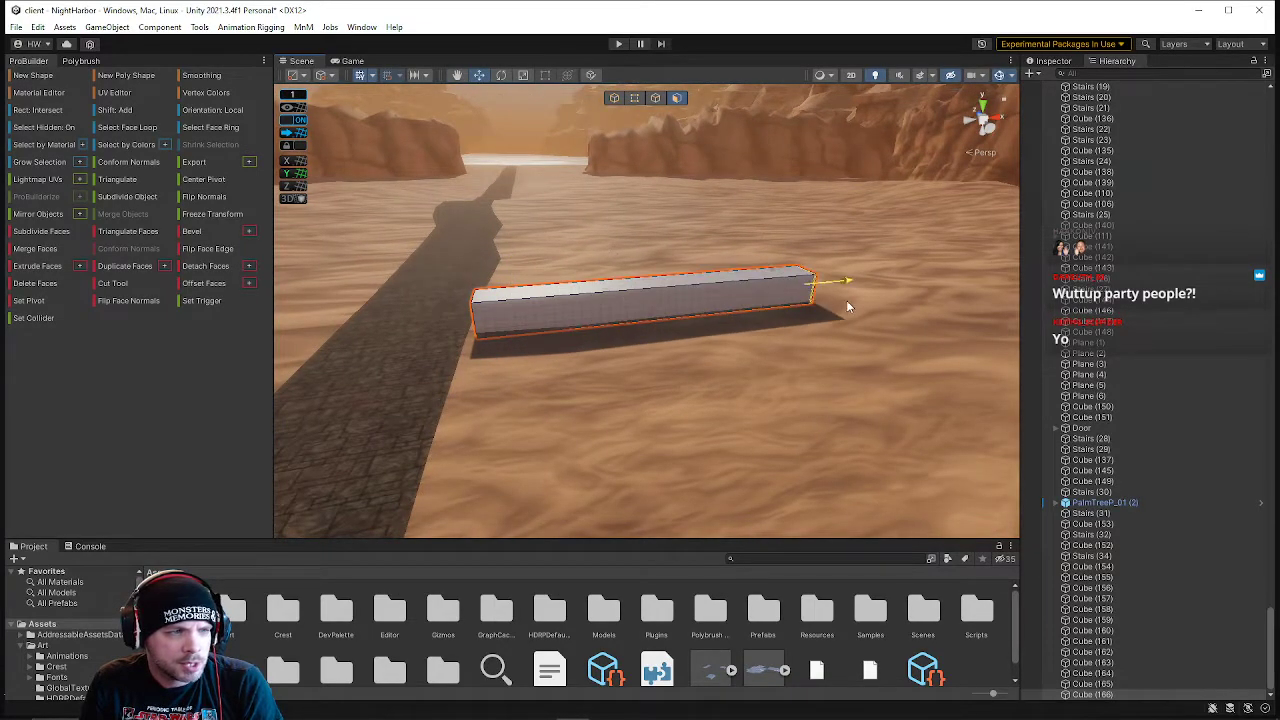
right_drag(695, 301, 626, 301)
drag(650, 298, 850, 296)
right_drag(850, 296, 657, 156)
- Return to whole-object editing and shift the bar along the road's direction
click(615, 97)
right_drag(545, 288, 651, 323)
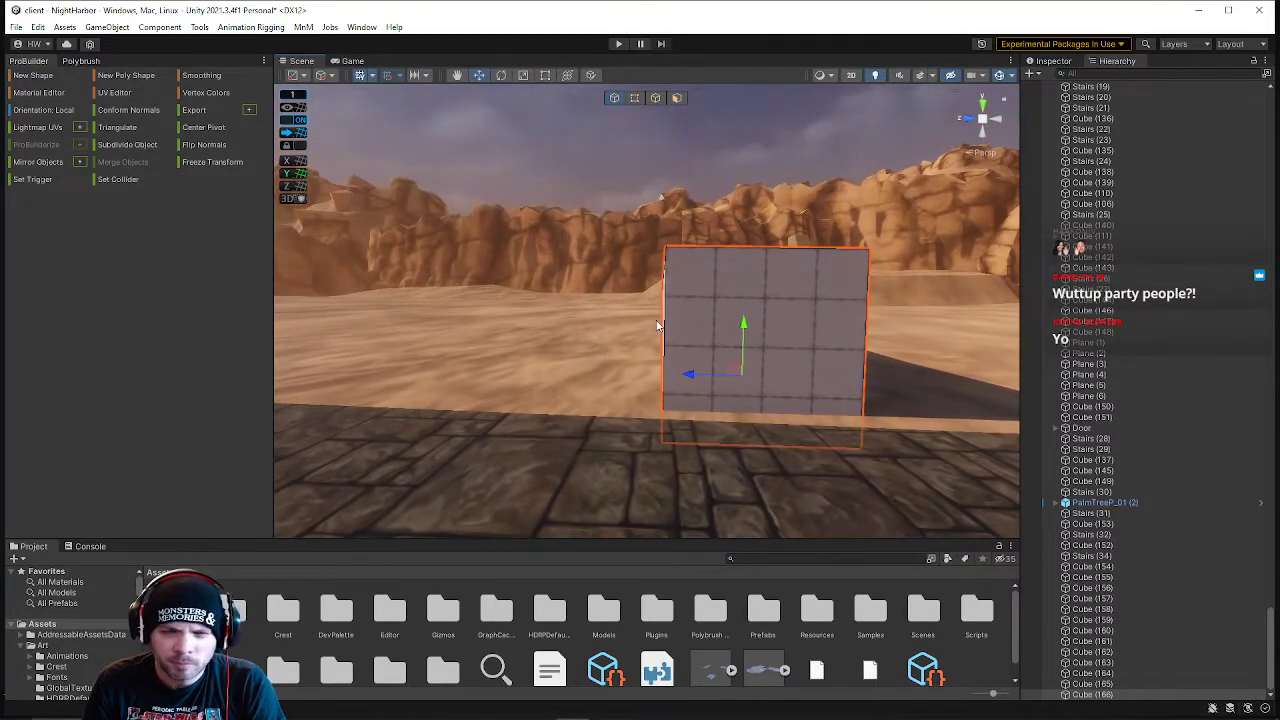
right_drag(744, 318, 736, 312)
key(s)
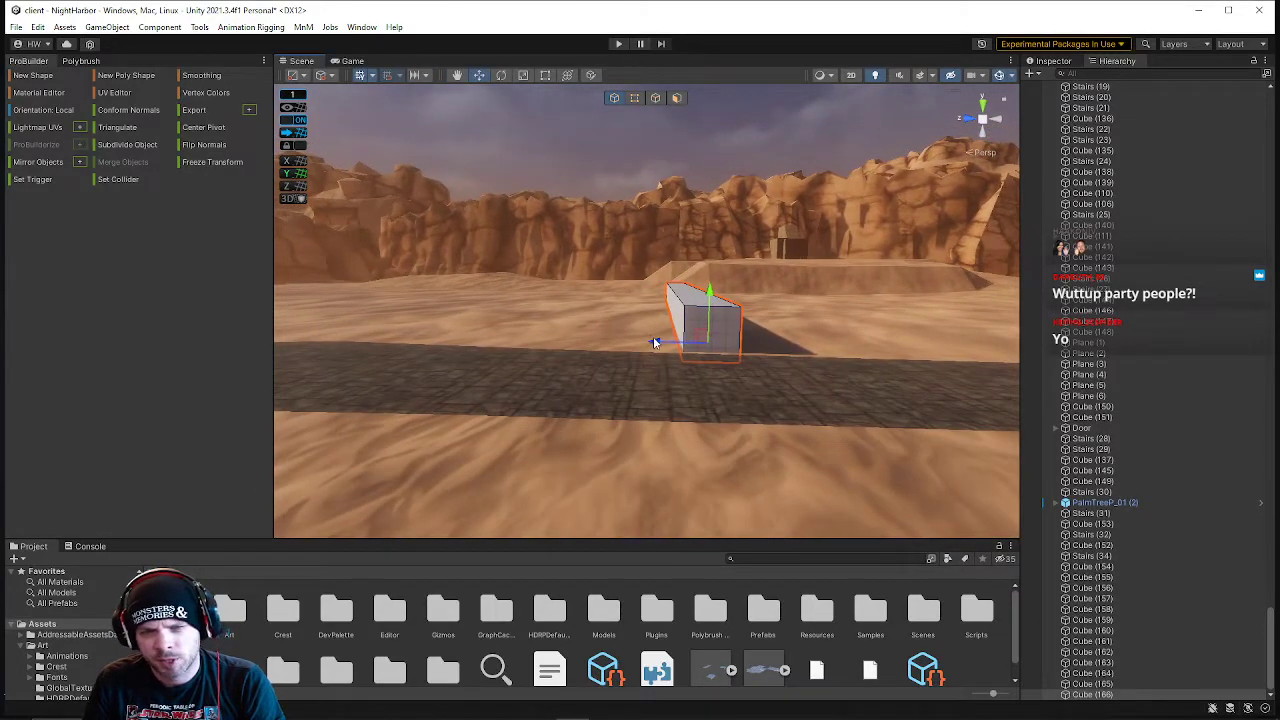
drag(620, 345, 605, 345)
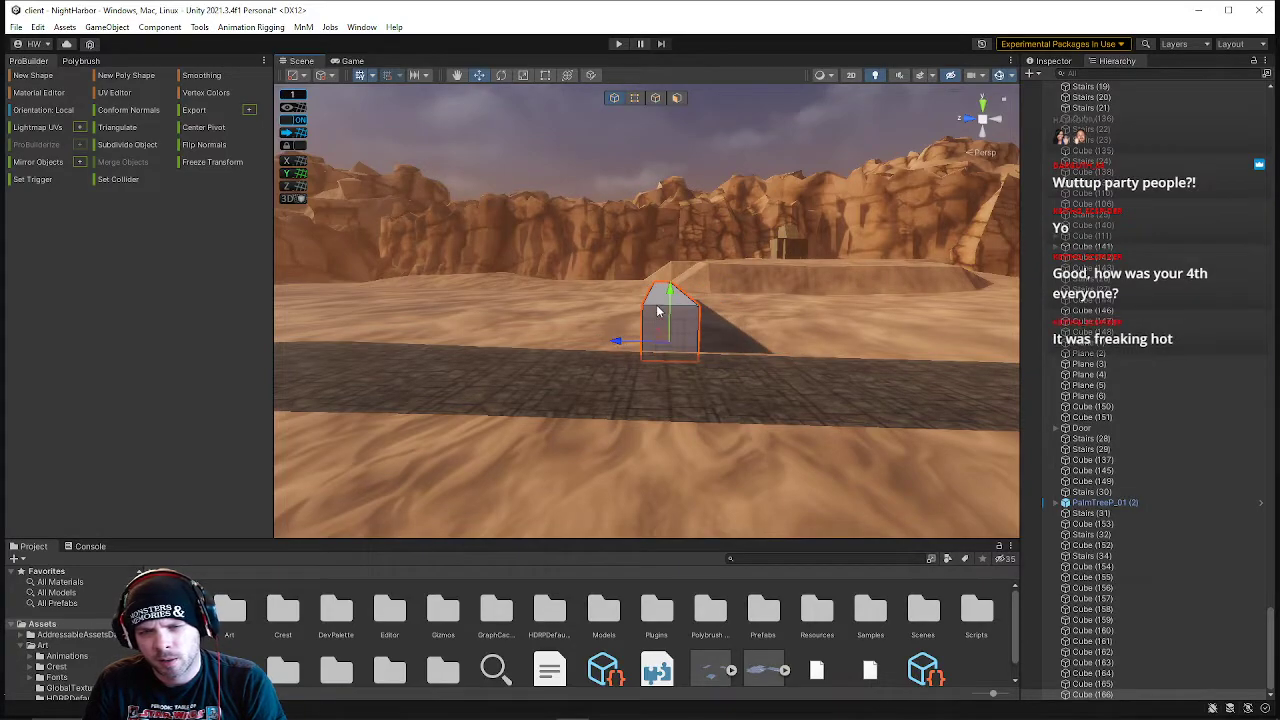
- Raise the bar out of the ground, set the grid snap to 0.5 and fine-tune the bar's height
drag(670, 297, 672, 287)
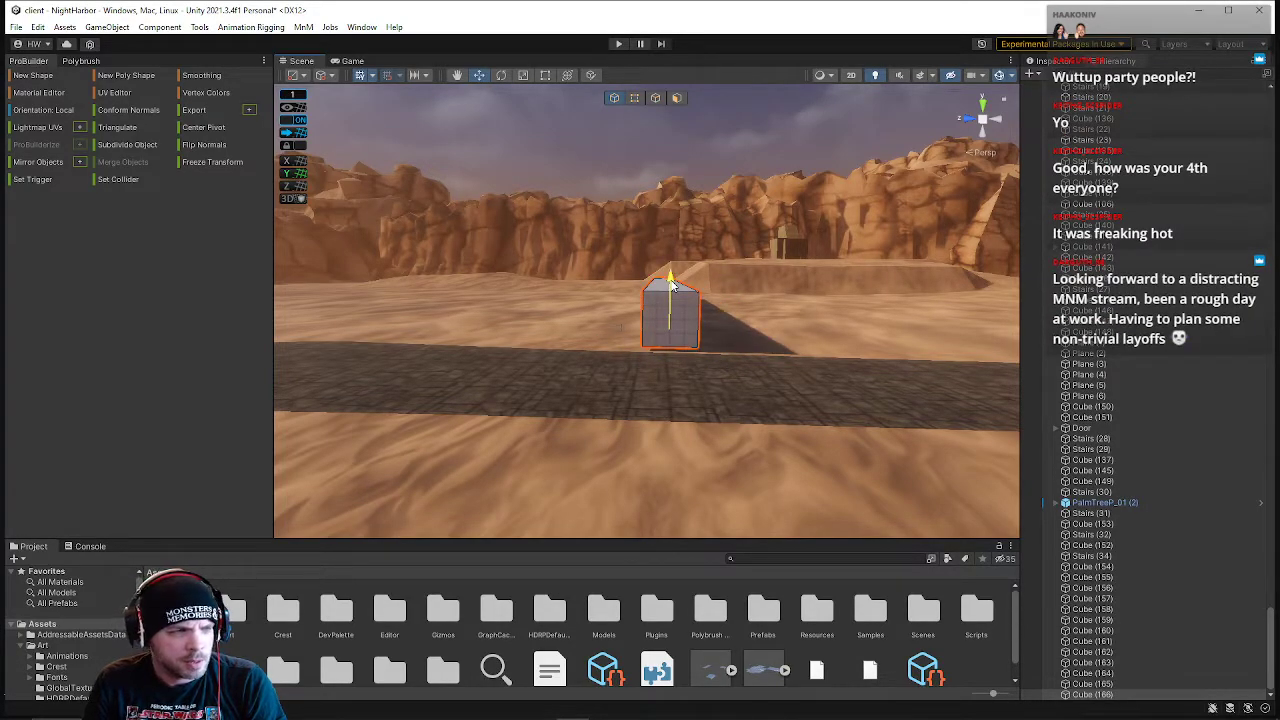
middle_drag(679, 303, 677, 306)
key(w)
right_drag(677, 306, 668, 280)
key(s)
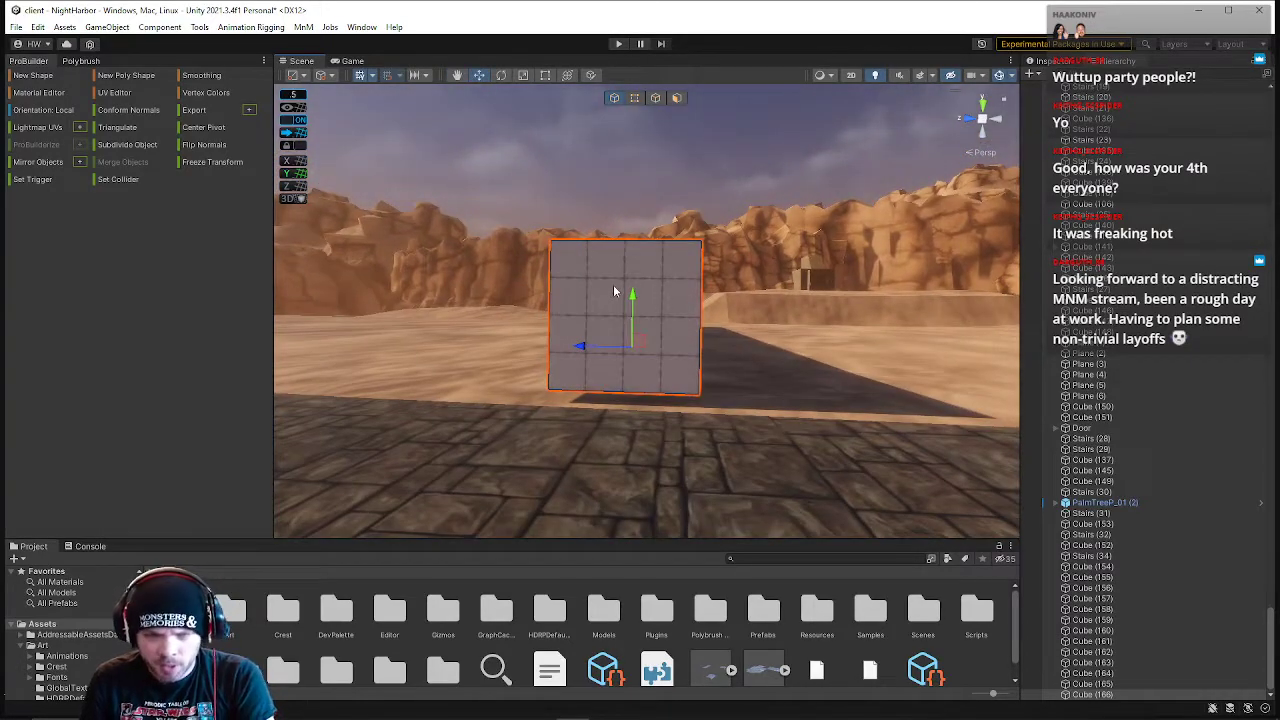
drag(632, 300, 631, 308)
- Select the bar's underside face from below the terrain and move it down vertically
right_drag(631, 308, 340, 354)
key(w)
key(q)
key(s)
key(e)
key(w)
key(s)
key(d)
key(a)
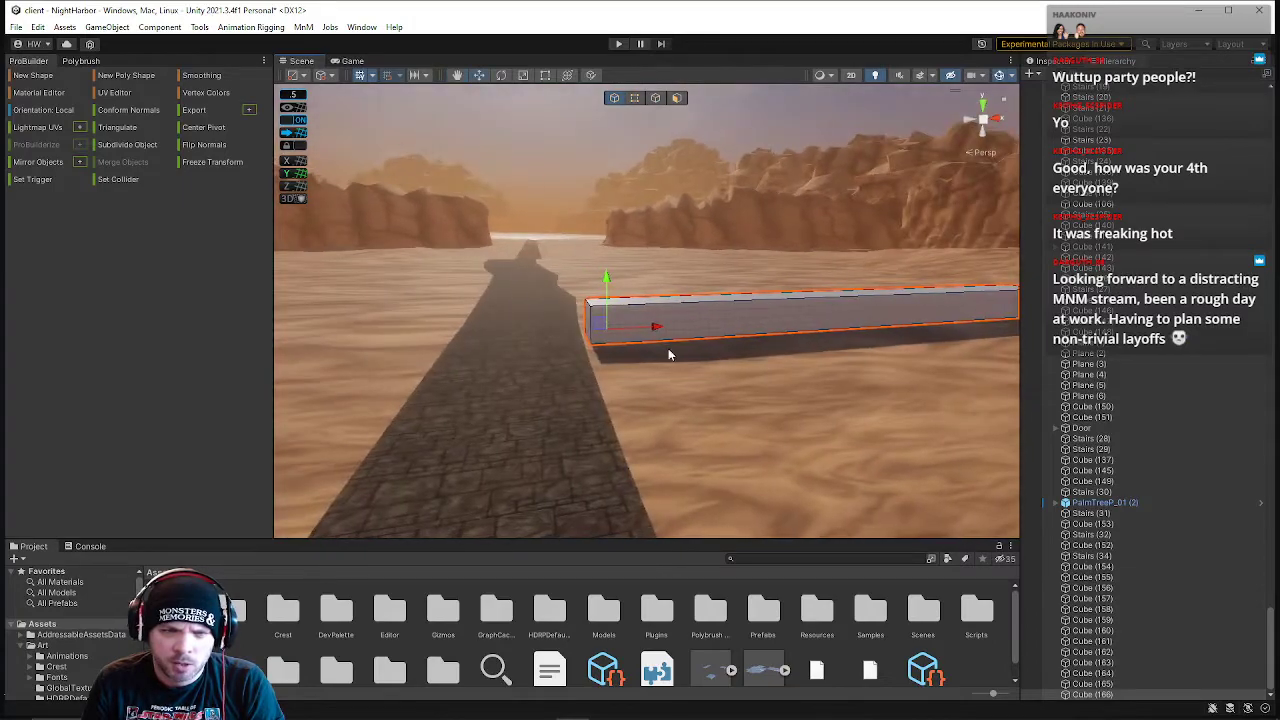
key(w)
right_drag(739, 338, 642, 131)
key(d)
key(s)
key(w)
click(677, 98)
click(740, 246)
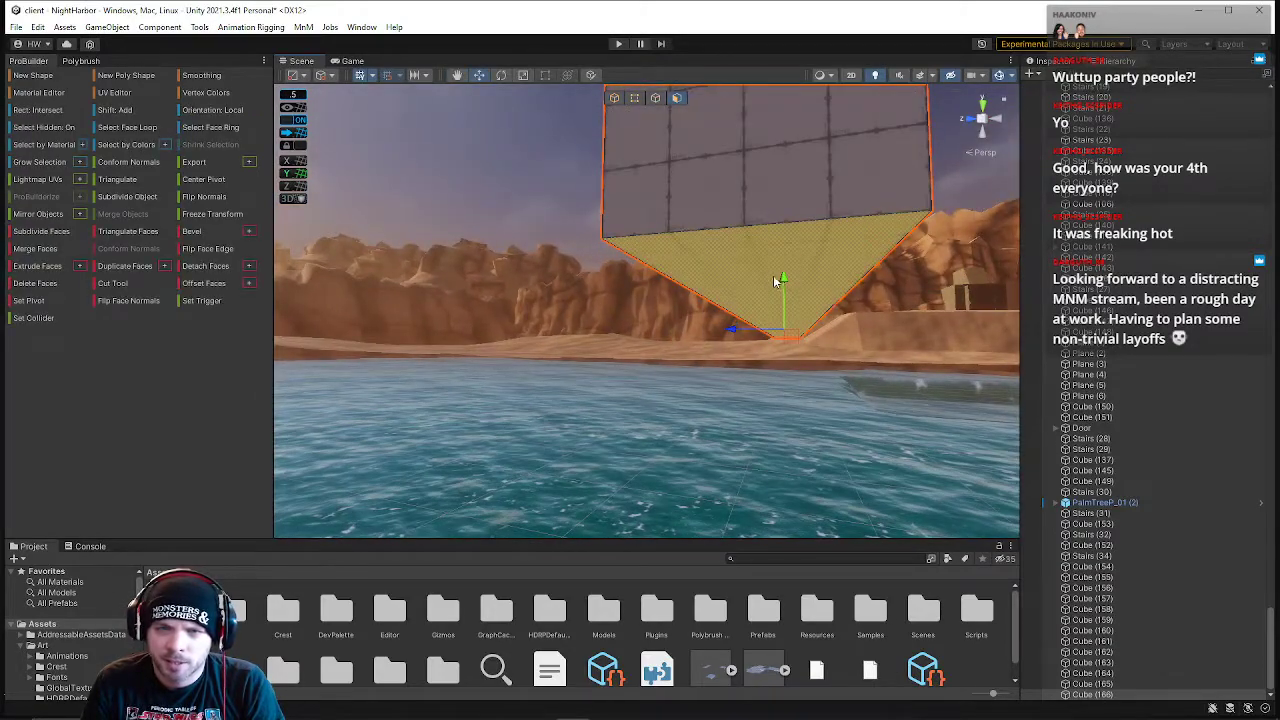
drag(783, 279, 785, 293)
- Select a rectangular block of terrain vertices between the bar and the tomb plateau and scale it vertically
click(680, 220)
click(569, 189)
right_drag(569, 190, 402, 273)
key(w)
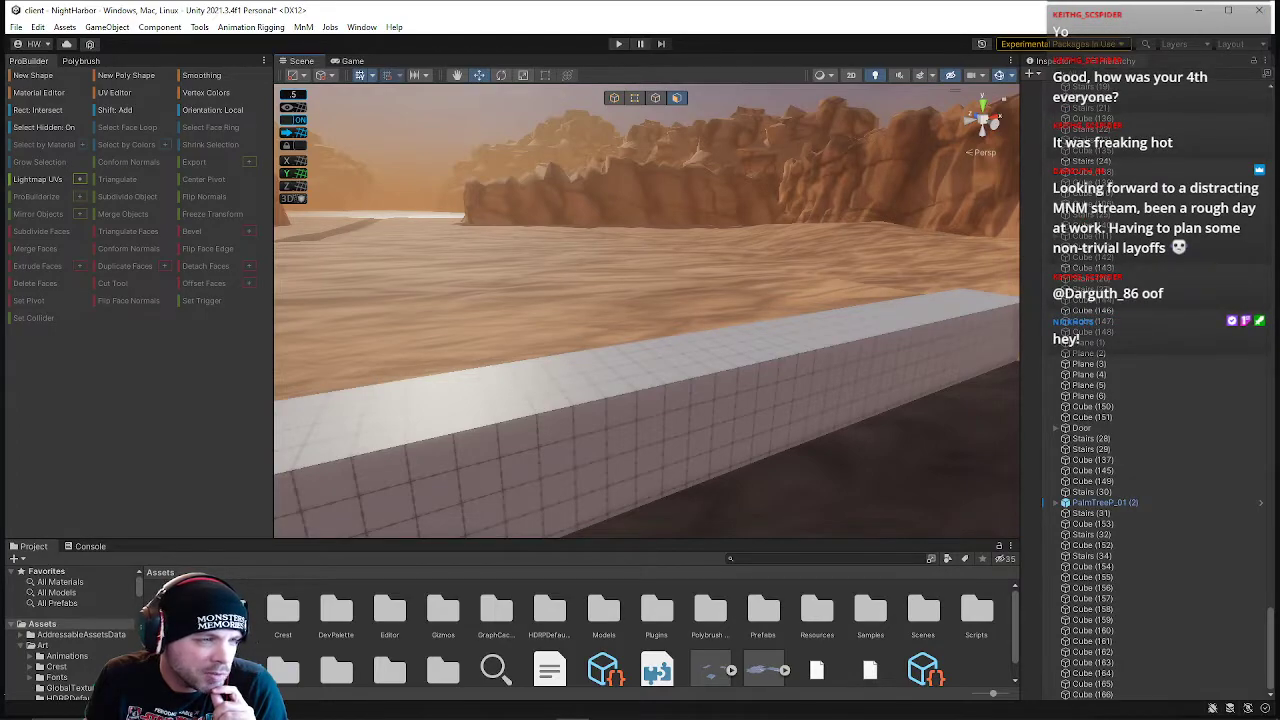
right_drag(371, 378, 423, 363)
key(w)
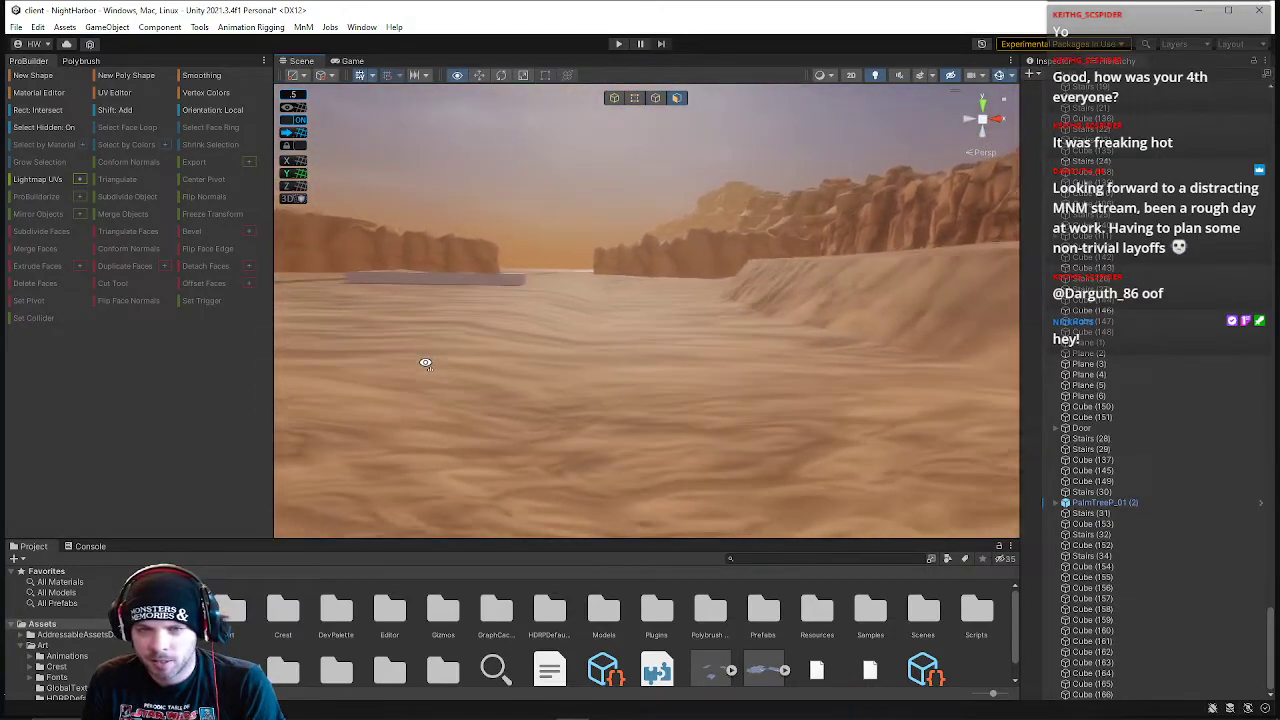
click(612, 280)
right_drag(612, 277, 608, 336)
click(634, 97)
right_drag(630, 110, 586, 248)
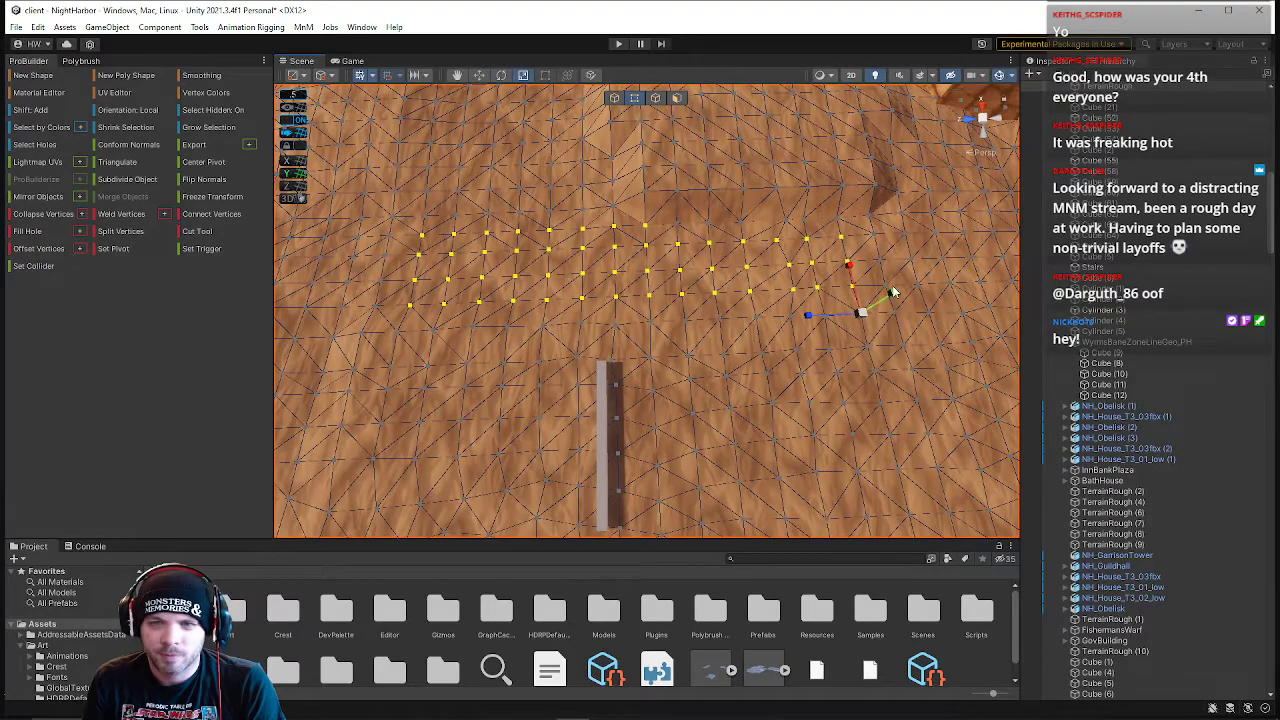
- Scale the vertices along the foot of the plateau slope vertically and adjust a single vertex's height there
right_drag(771, 309, 401, 82)
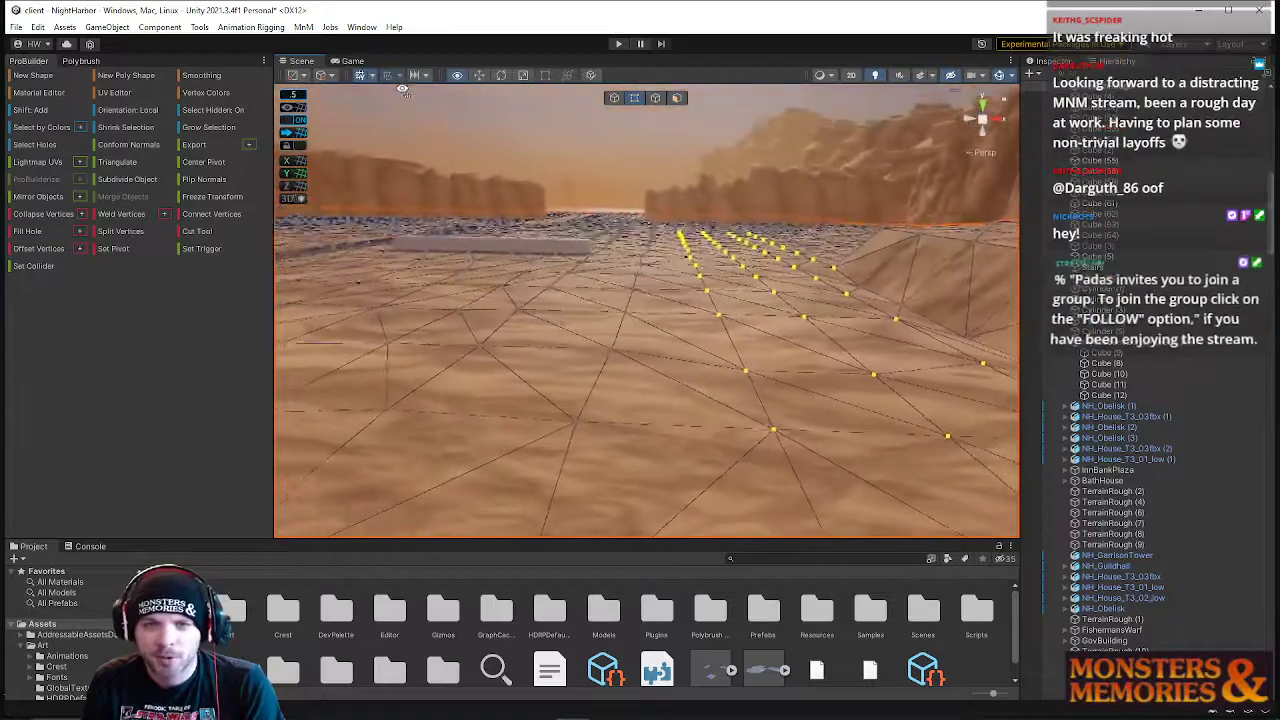
key(d)
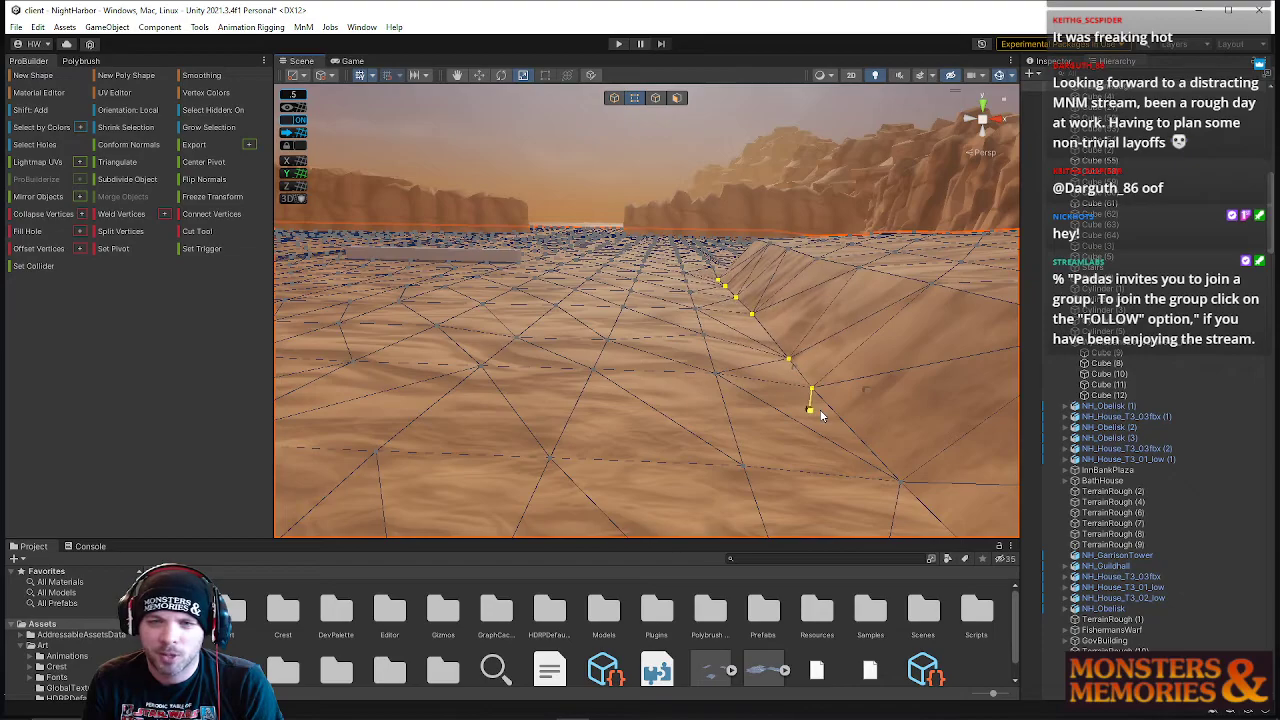
right_drag(805, 360, 758, 364)
key(q)
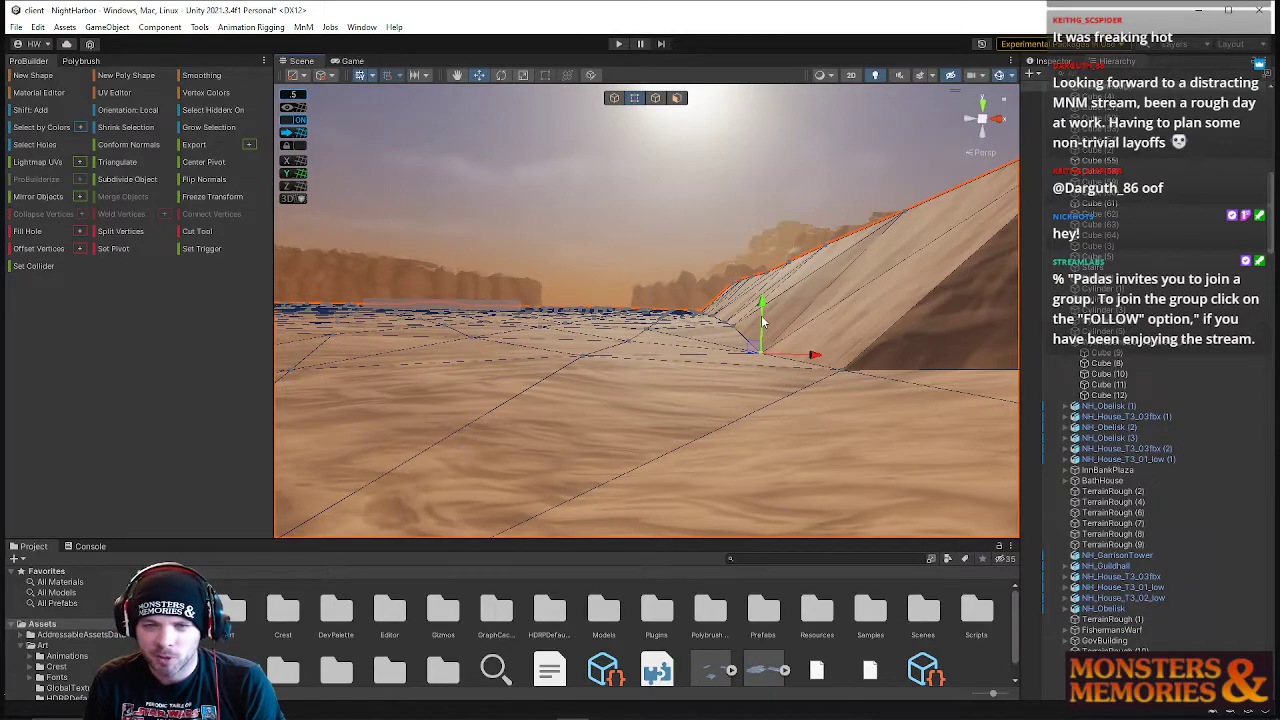
right_drag(698, 258, 790, 322)
- Select the vertices at the bar's far end and extend them to the raised sand by the tomb
click(615, 98)
click(791, 325)
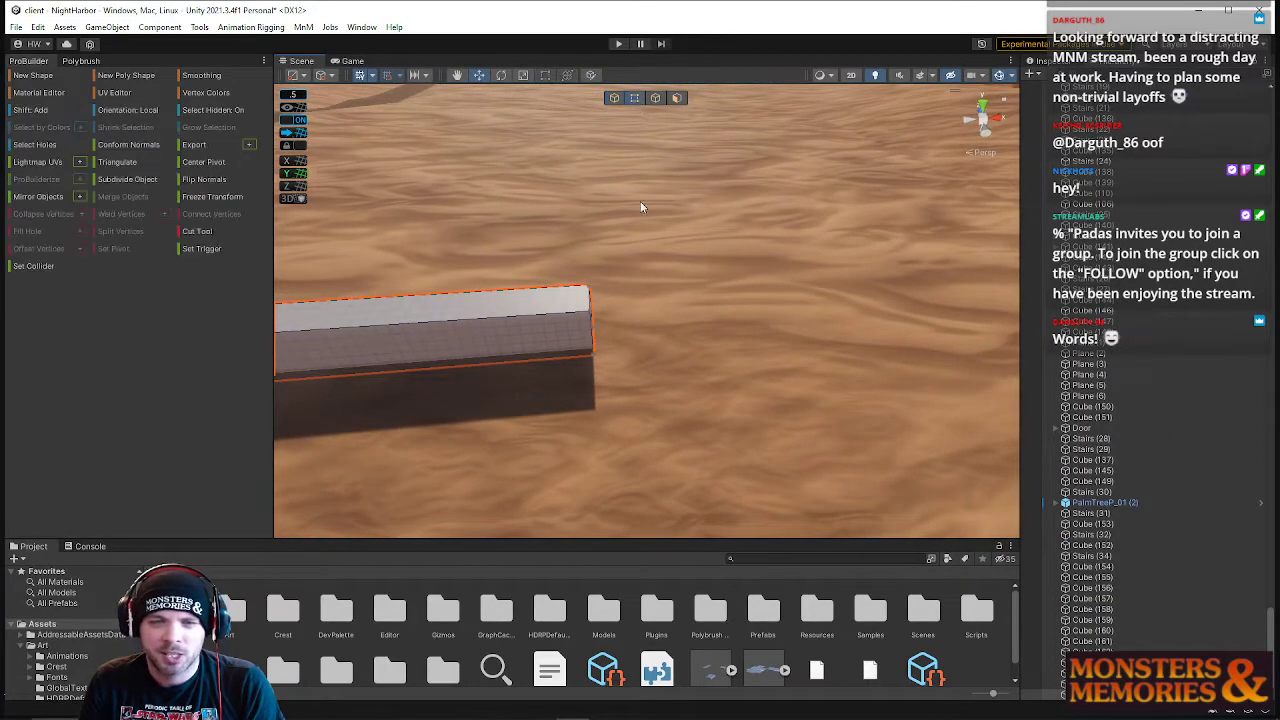
right_drag(978, 318, 679, 323)
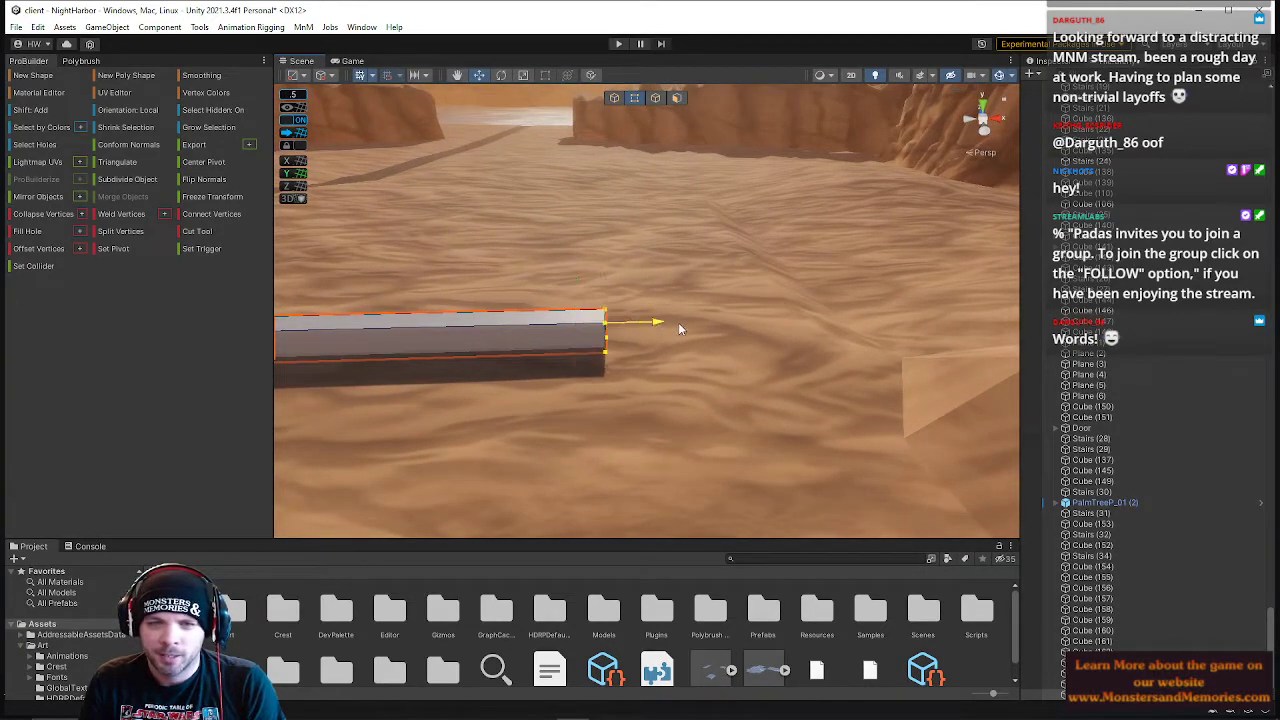
right_drag(905, 367, 895, 329)
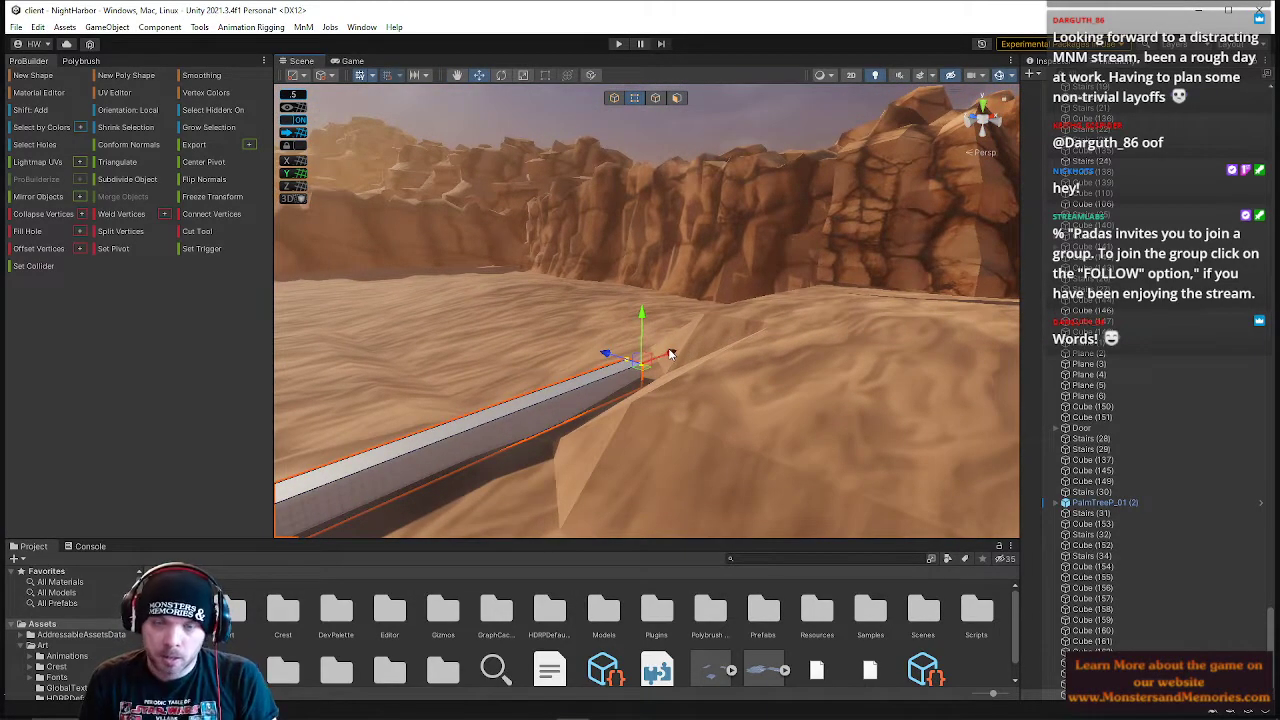
- Select the extended bar's underside faces and adjust their height along the vertical axis
right_drag(724, 347, 676, 222)
click(676, 99)
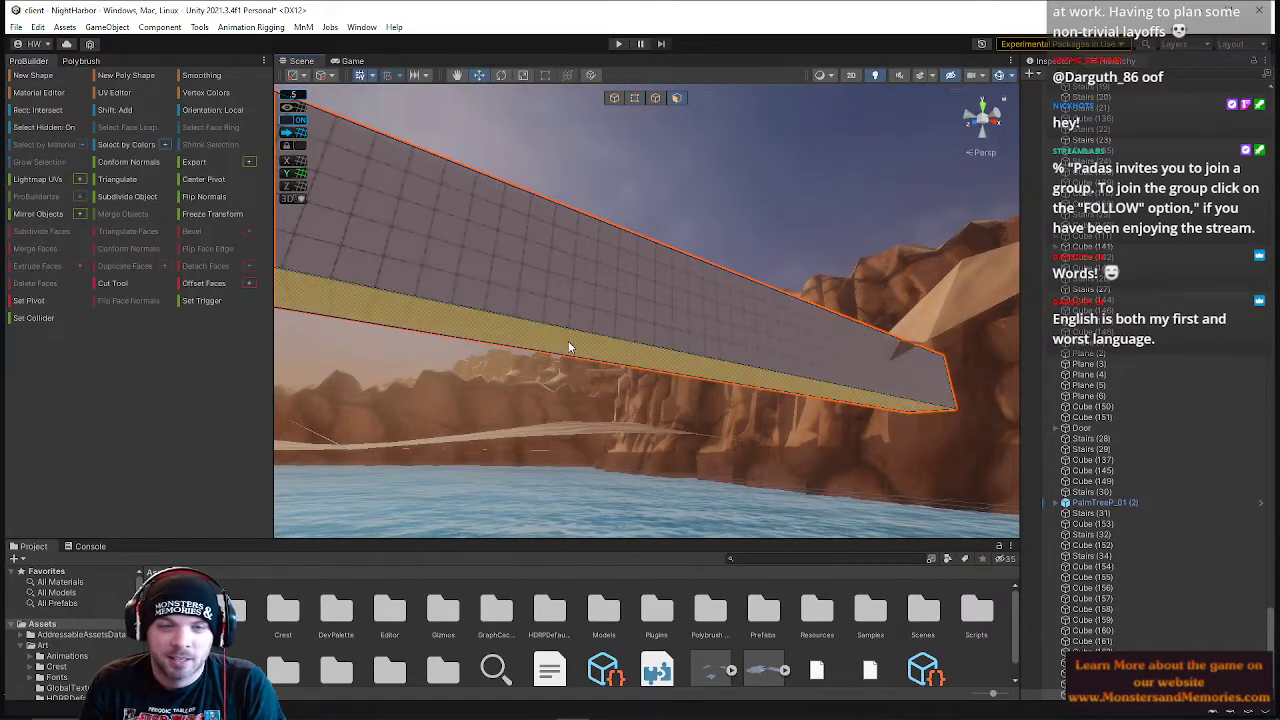
right_drag(595, 333, 266, 371)
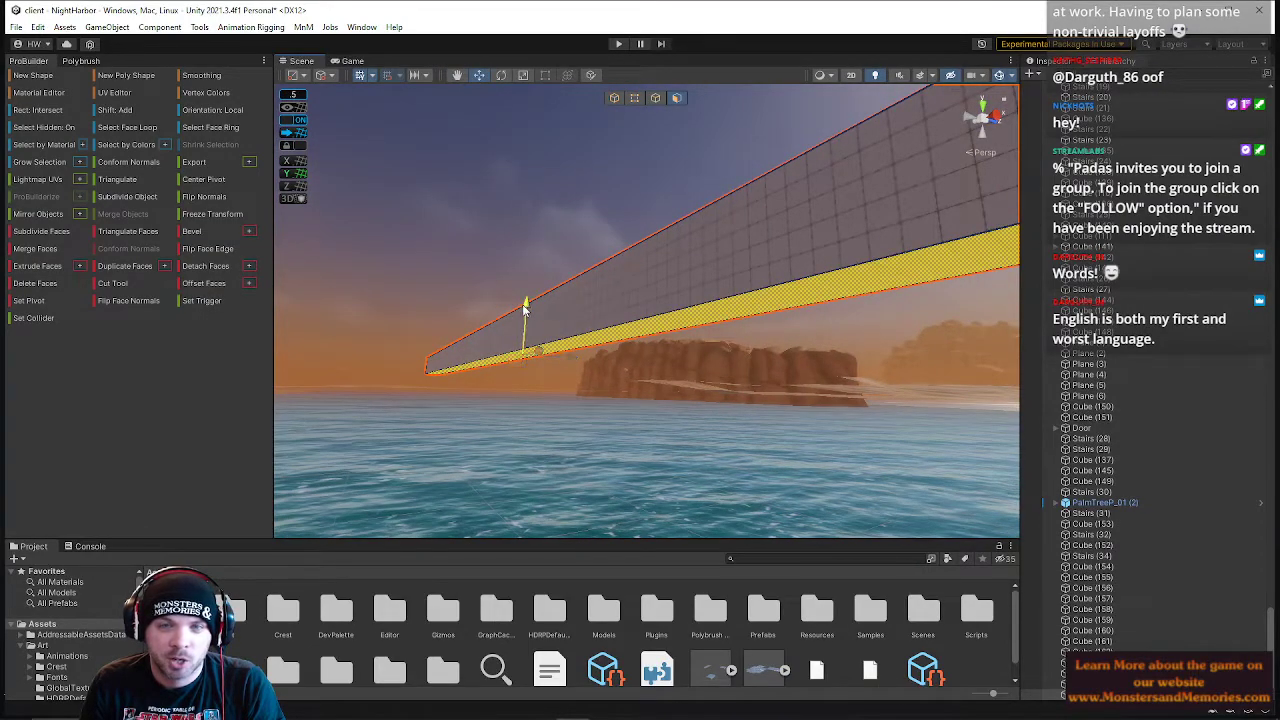
right_drag(524, 313, 354, 325)
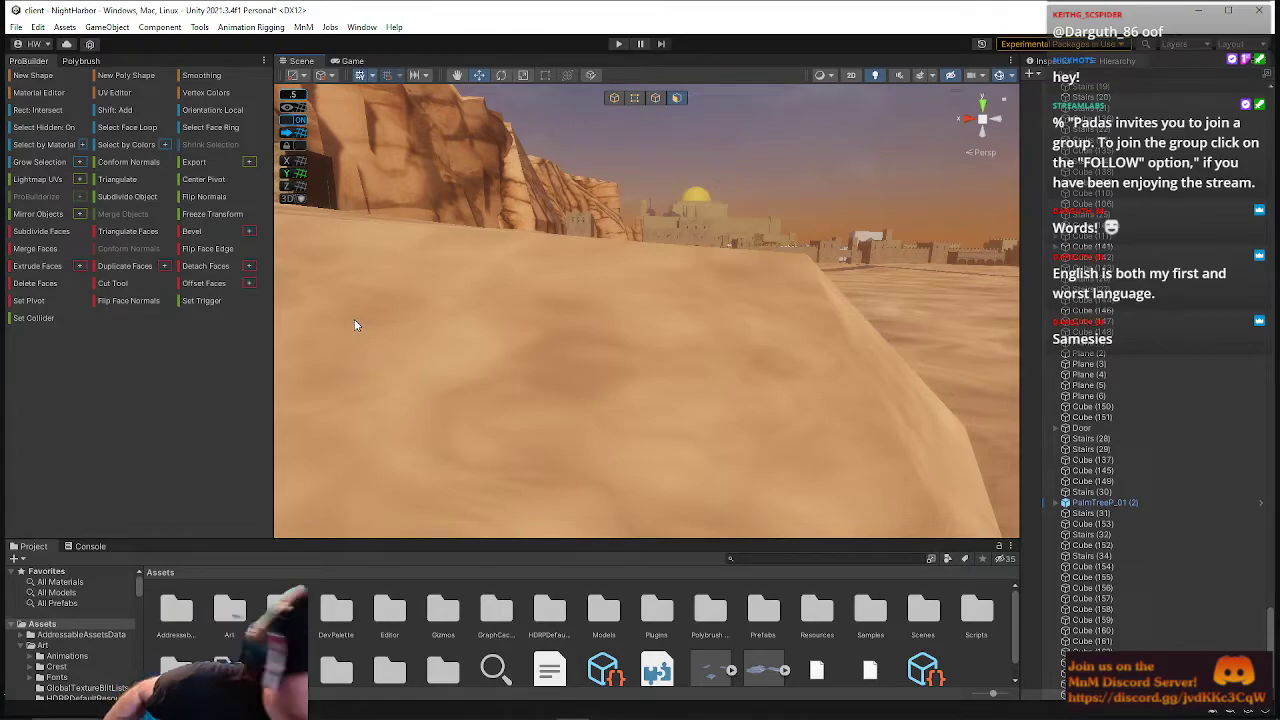
- Duplicate the bar and move the copy to the opposite side of the road
right_drag(619, 301, 330, 203)
click(692, 303)
right_drag(751, 291, 675, 113)
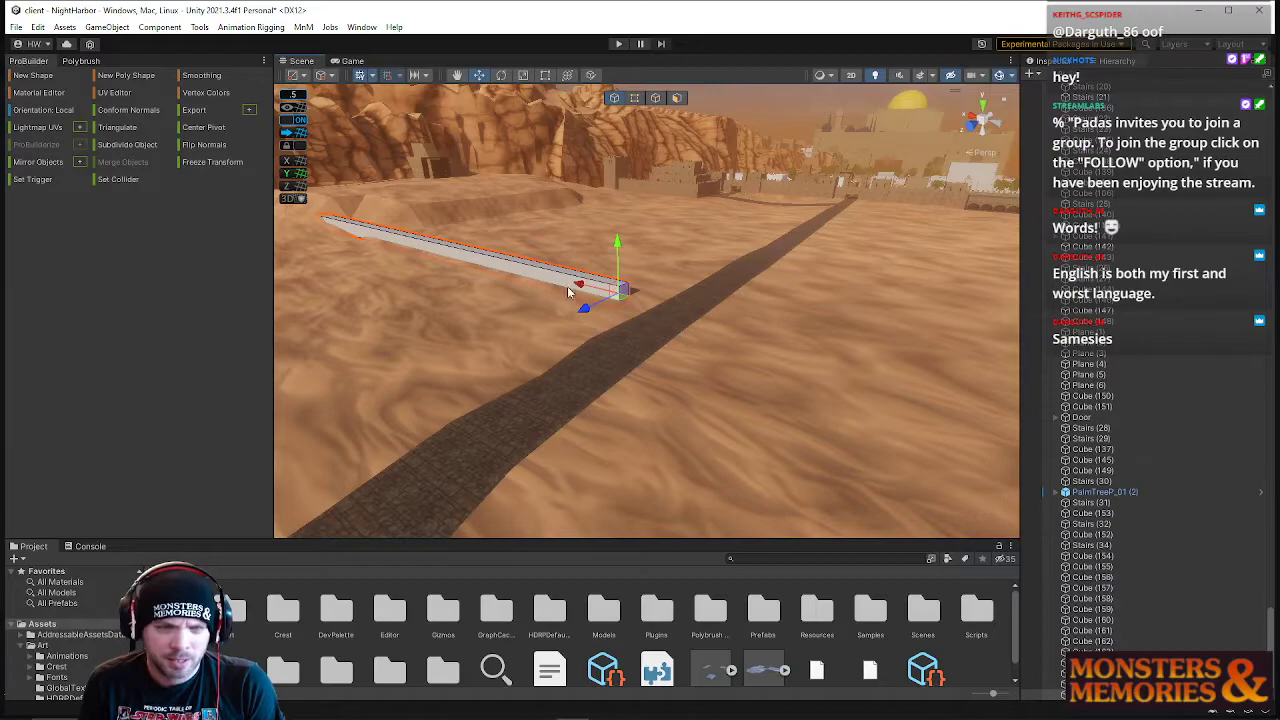
key(s)
right_drag(799, 417, 860, 426)
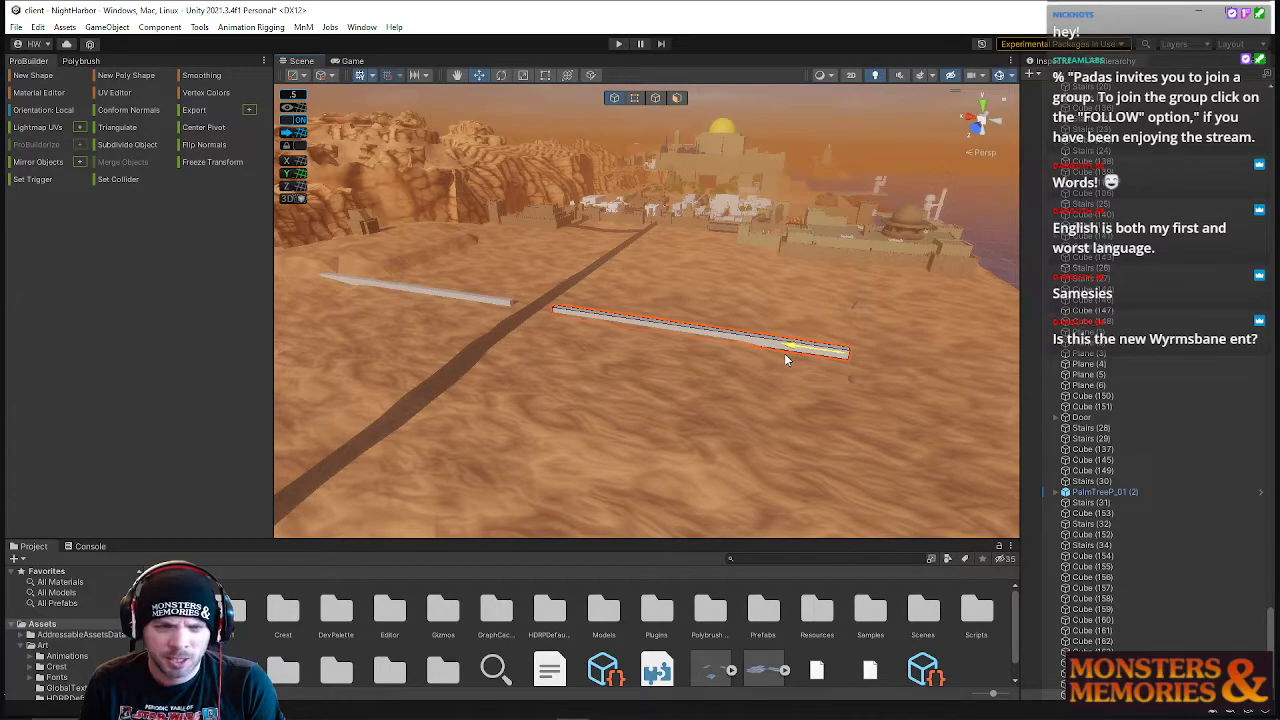
- Examine the duplicated bar's far end and underside against the surrounding terrain in face editing
right_drag(786, 360, 806, 361)
key(w)
key(d)
right_drag(708, 321, 668, 135)
key(q)
click(676, 98)
right_drag(749, 314, 820, 441)
key(w)
key(s)
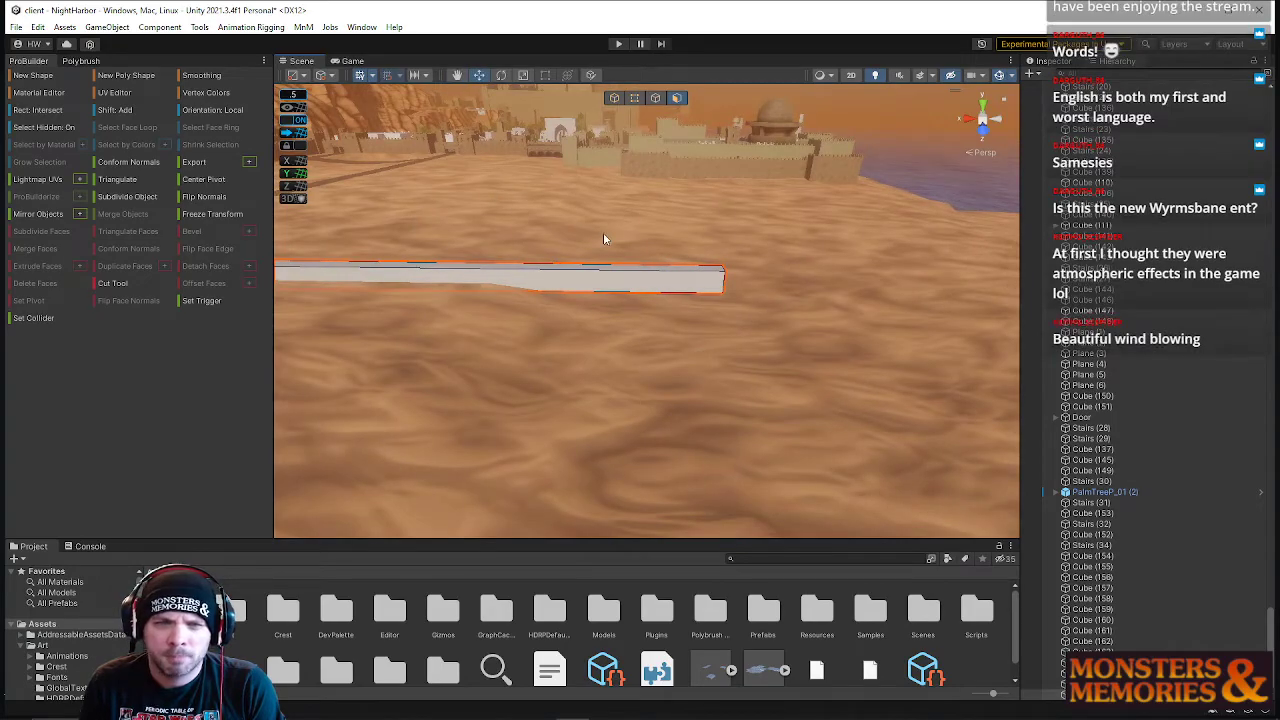
right_drag(603, 239, 597, 136)
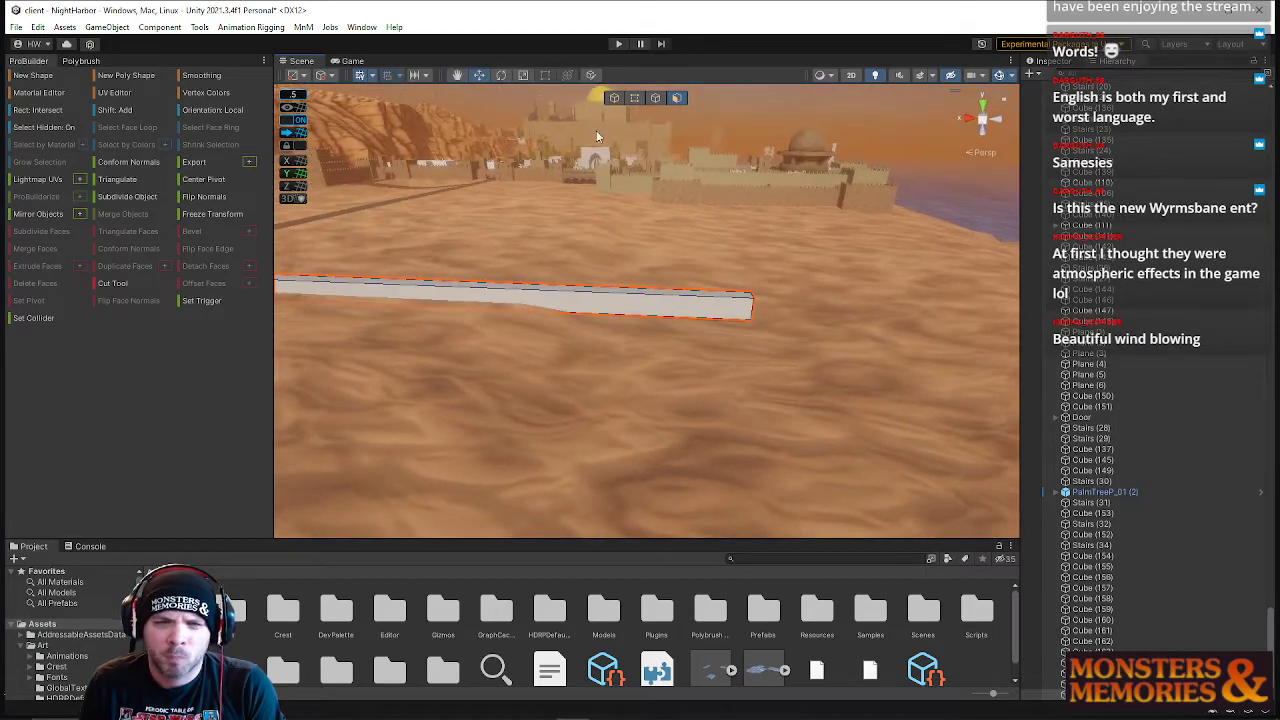
- Switch to the terrain mesh and select a block of vertices between the duplicated bar's end and the city wall
click(651, 227)
right_drag(654, 229, 615, 98)
key(w)
key(s)
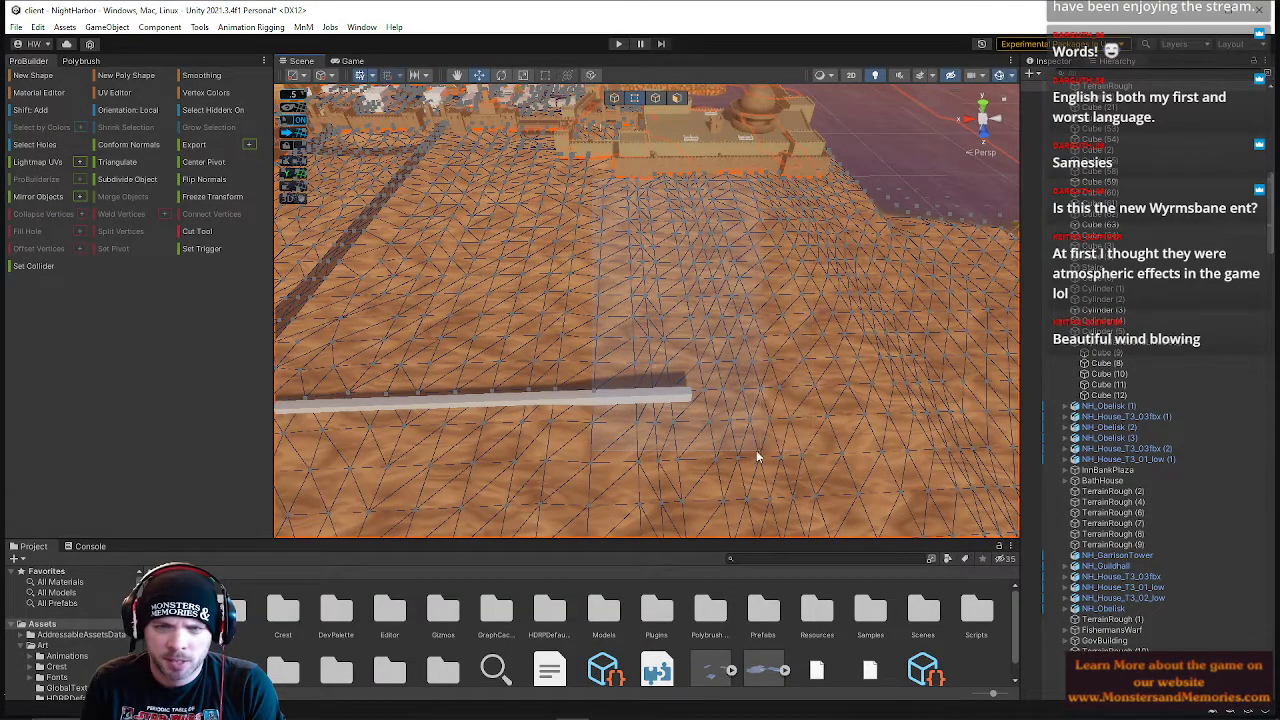
drag(760, 447, 762, 447)
- Refine the vertex selection to a rectangular block beside the city wall and scale it vertically
right_drag(789, 417, 411, 533)
key(s)
key(d)
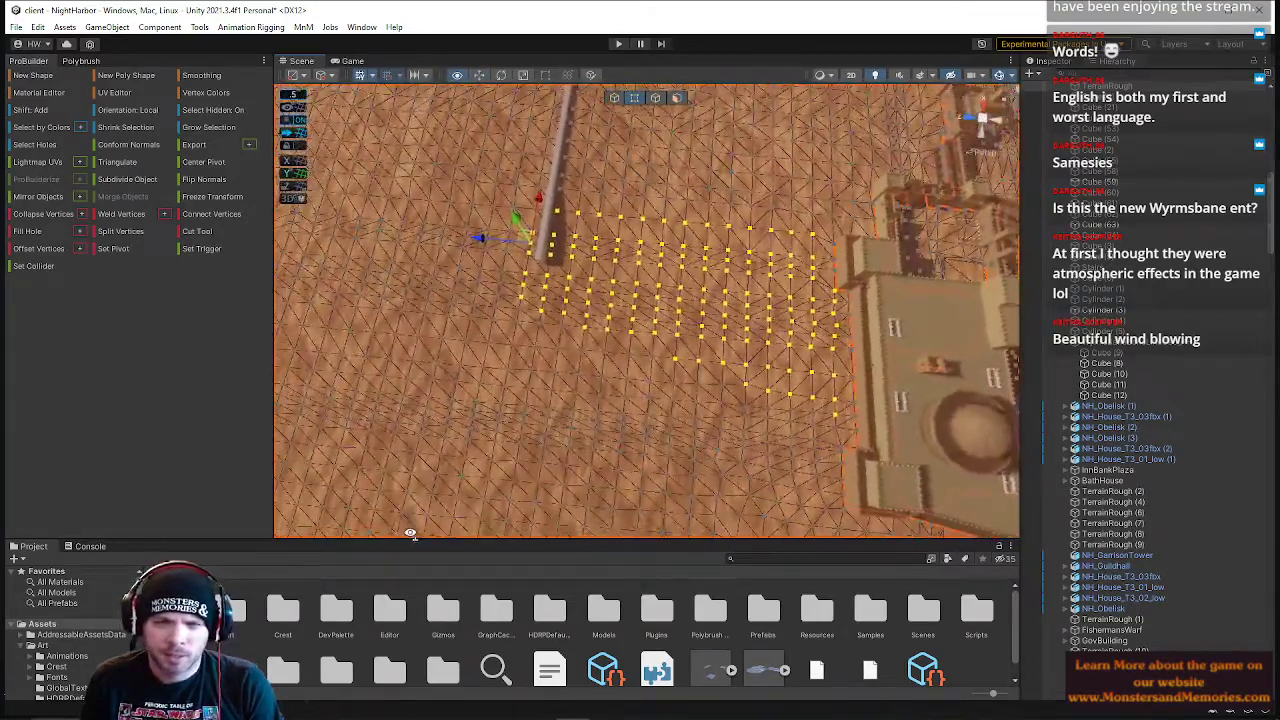
right_drag(475, 268, 505, 255)
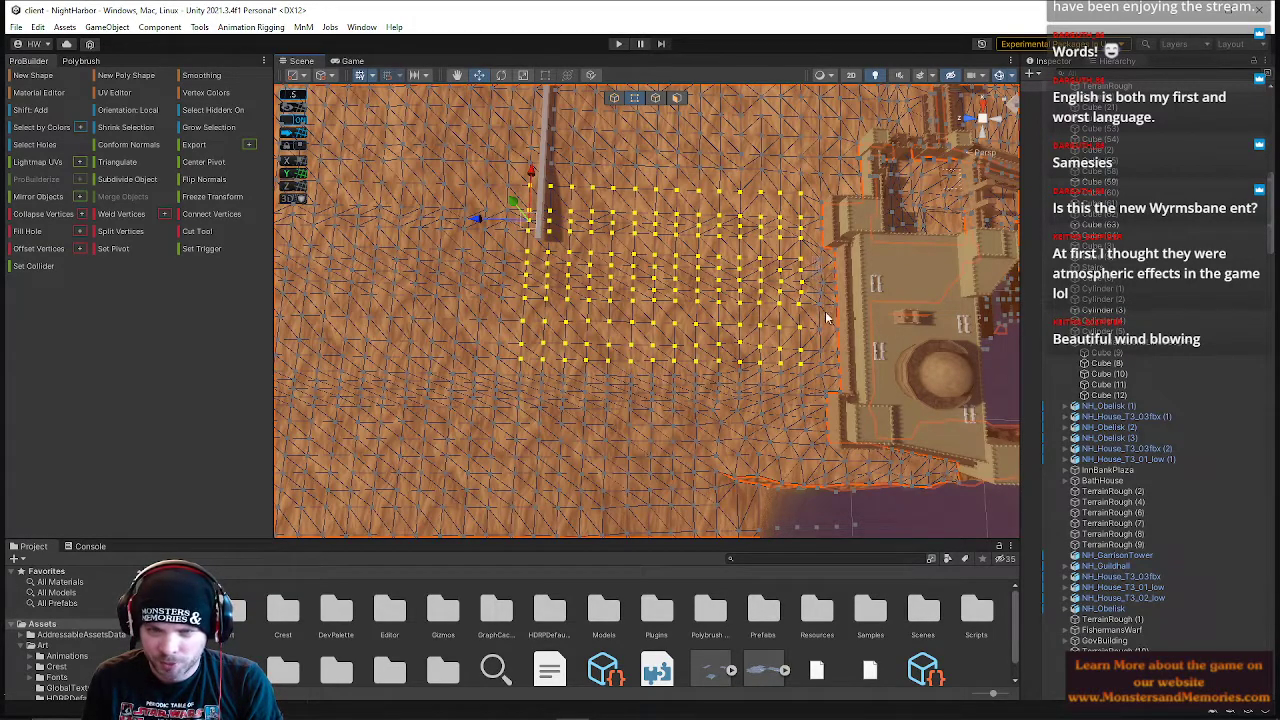
right_drag(825, 366, 831, 209)
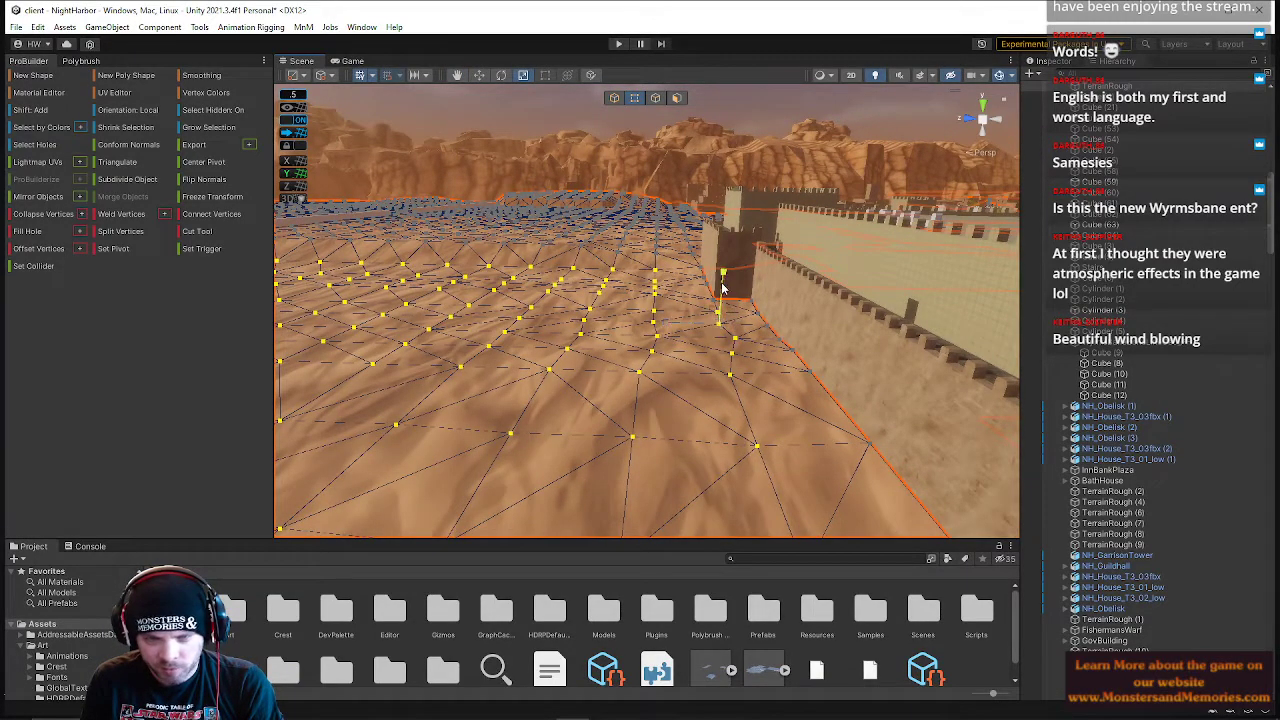
drag(725, 279, 723, 253)
- Select the outer strip of terrain vertices along the coastline beyond the cliff ridge, including the missing vertices at its end
right_drag(720, 252, 688, 414)
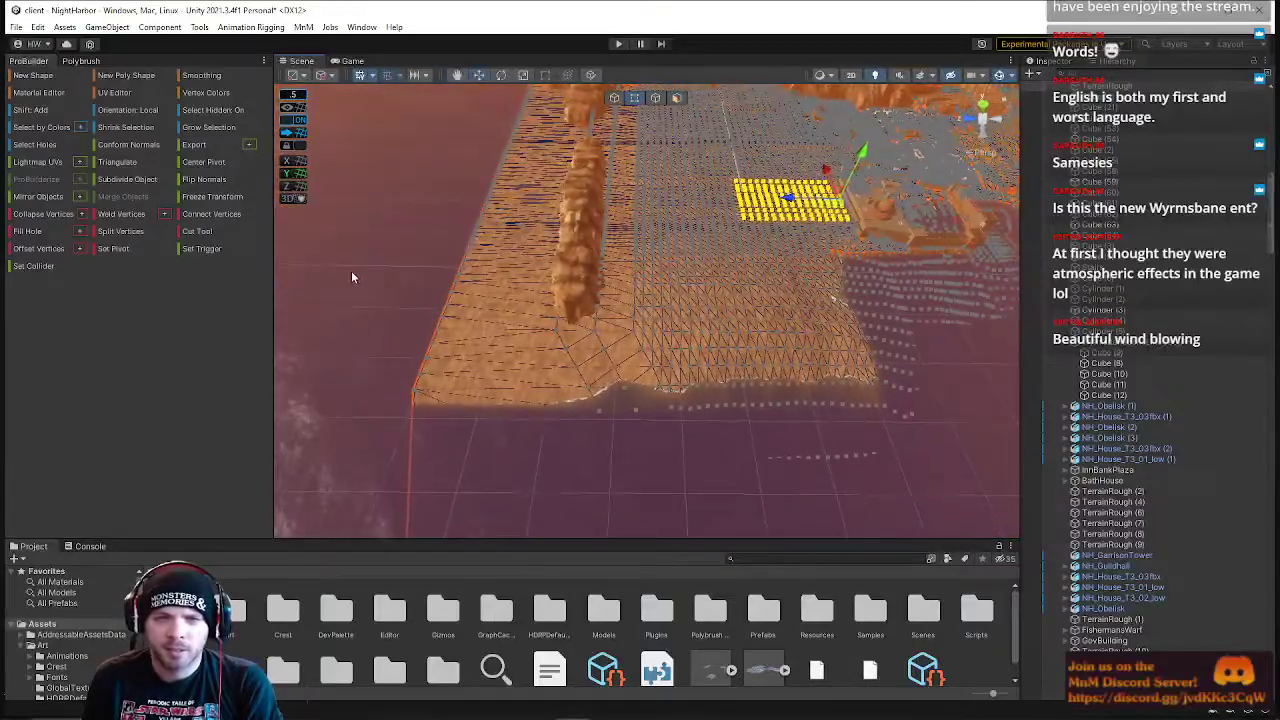
drag(365, 283, 824, 476)
drag(904, 463, 912, 456)
right_drag(912, 456, 517, 275)
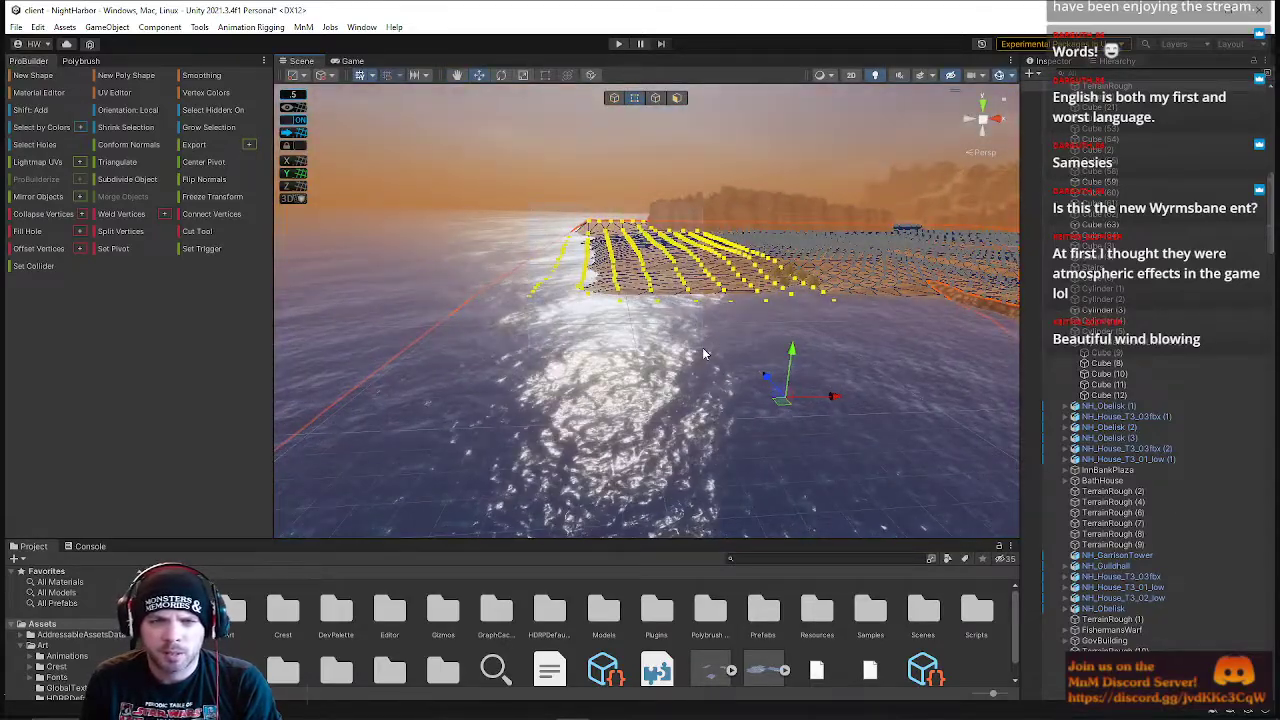
right_drag(676, 346, 621, 310)
right_drag(744, 335, 731, 508)
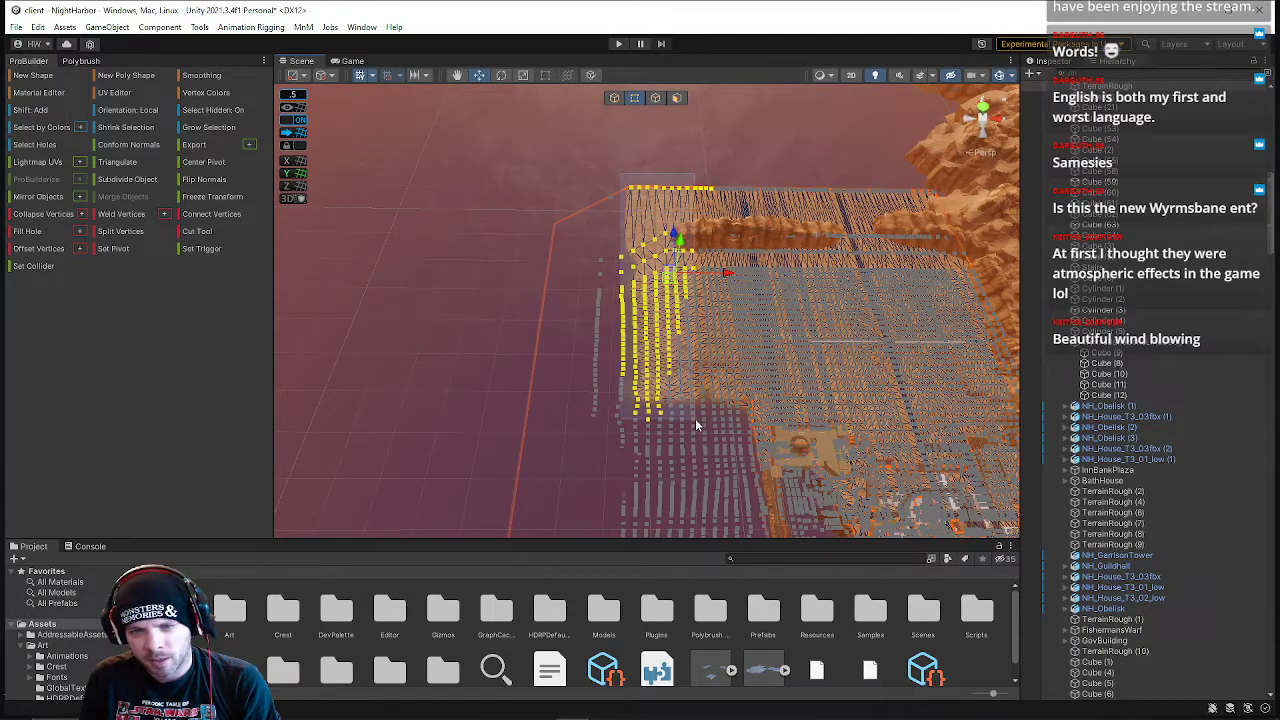
drag(691, 418, 691, 418)
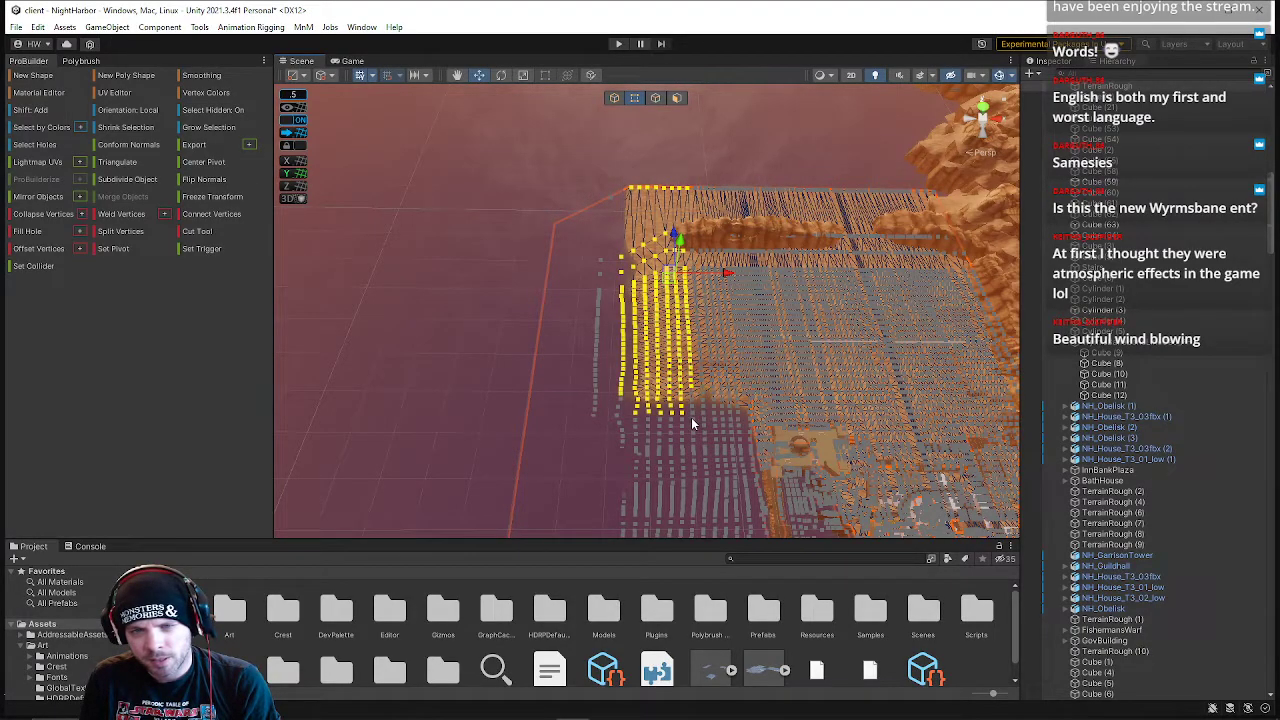
shift+click(622, 409)
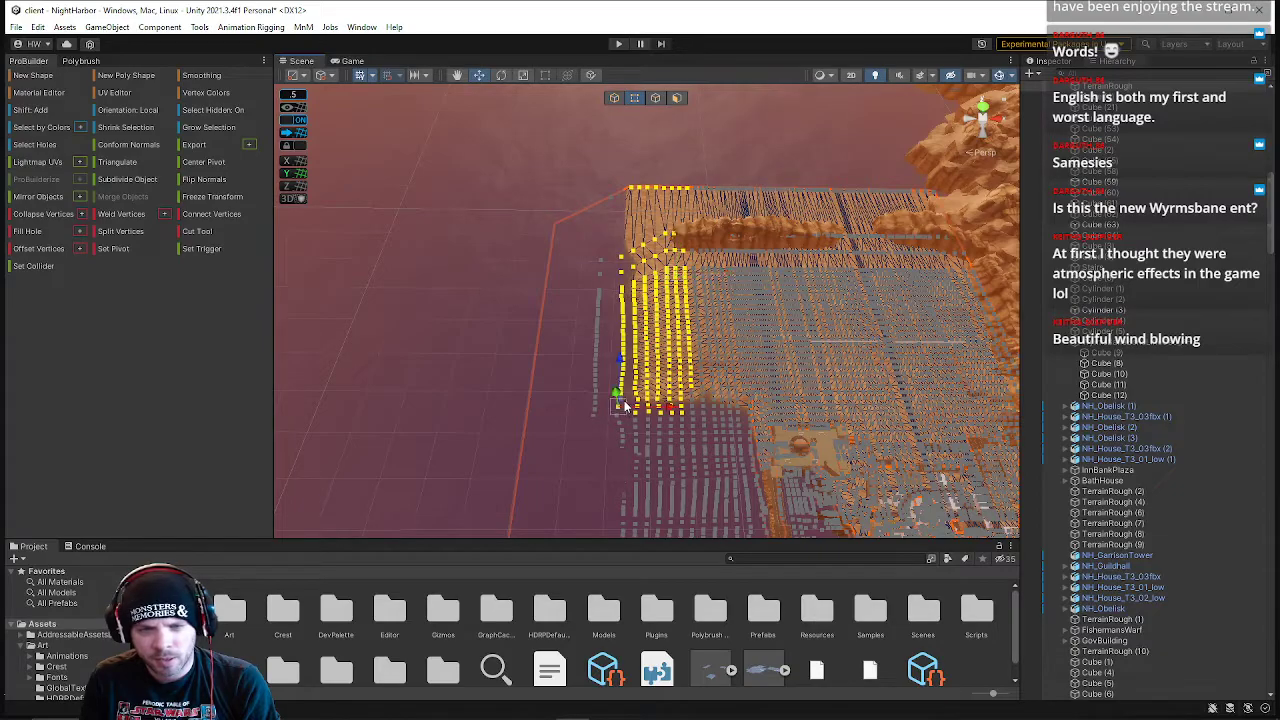
- Scale the selected coastal terrain vertices vertically to flatten the underwater edge
right_drag(630, 418, 630, 438)
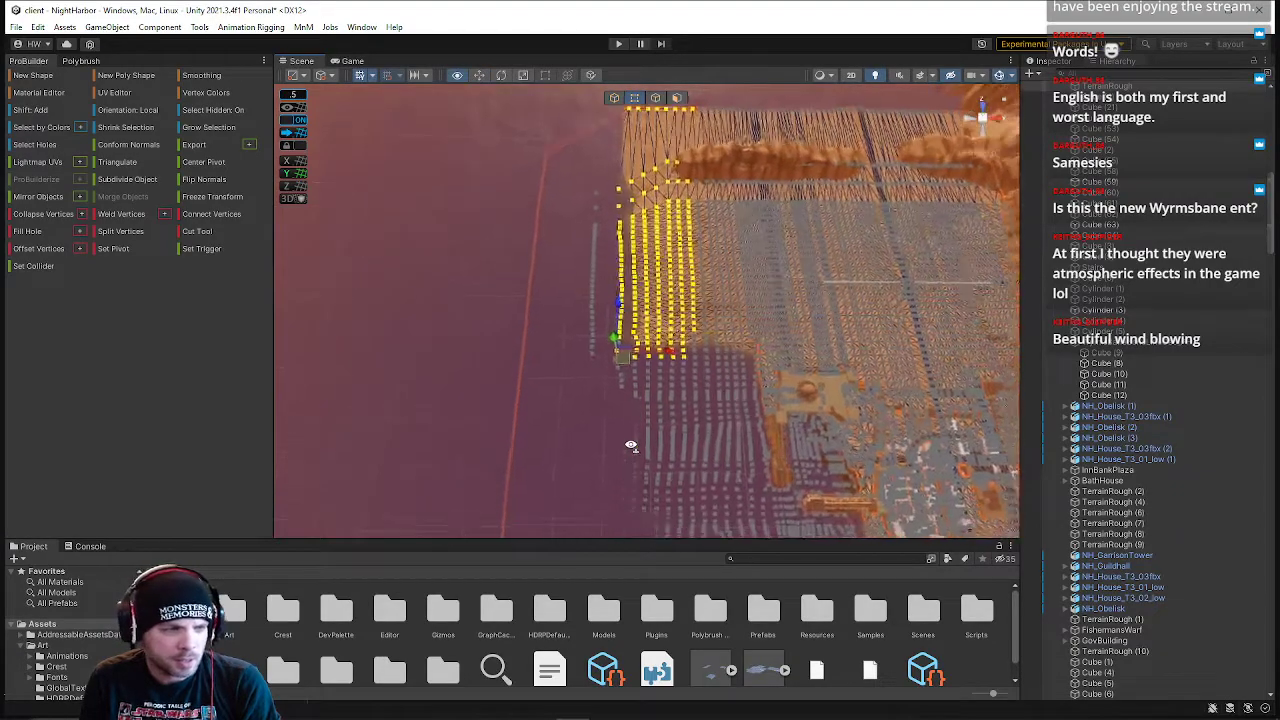
right_drag(645, 465, 600, 170)
right_drag(80, 139, 716, 168)
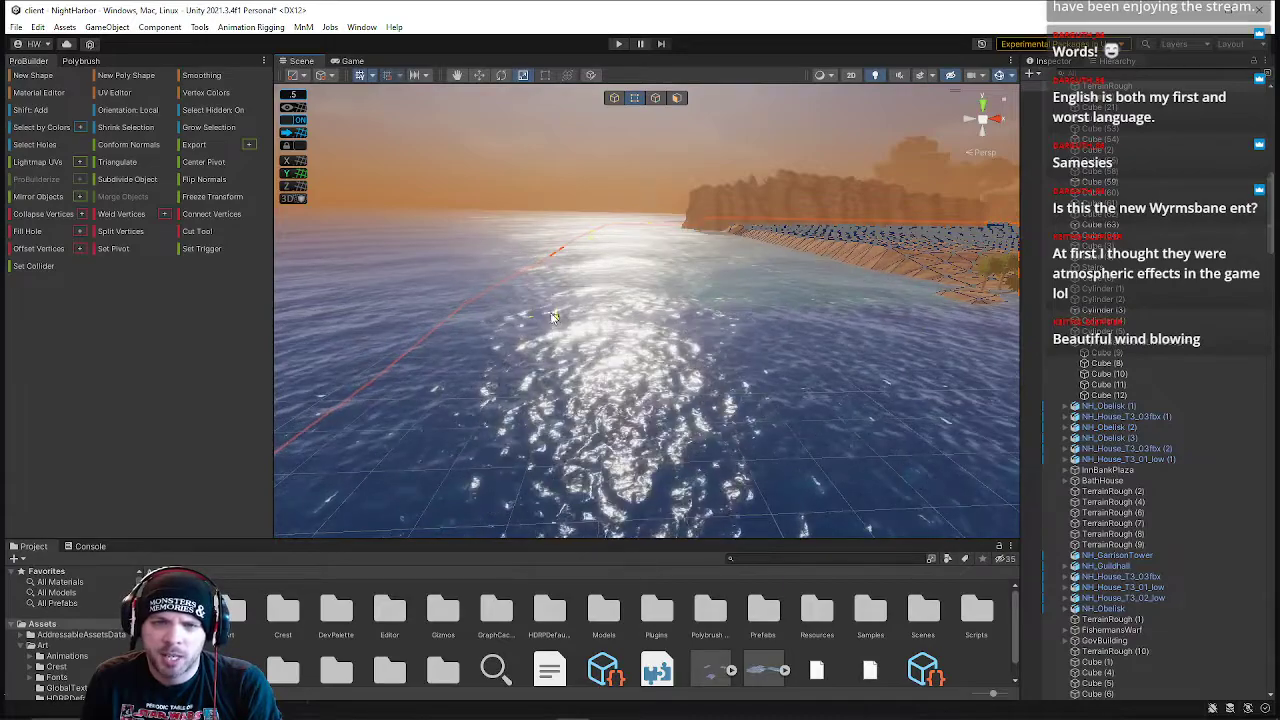
key(q)
right_drag(572, 310, 588, 250)
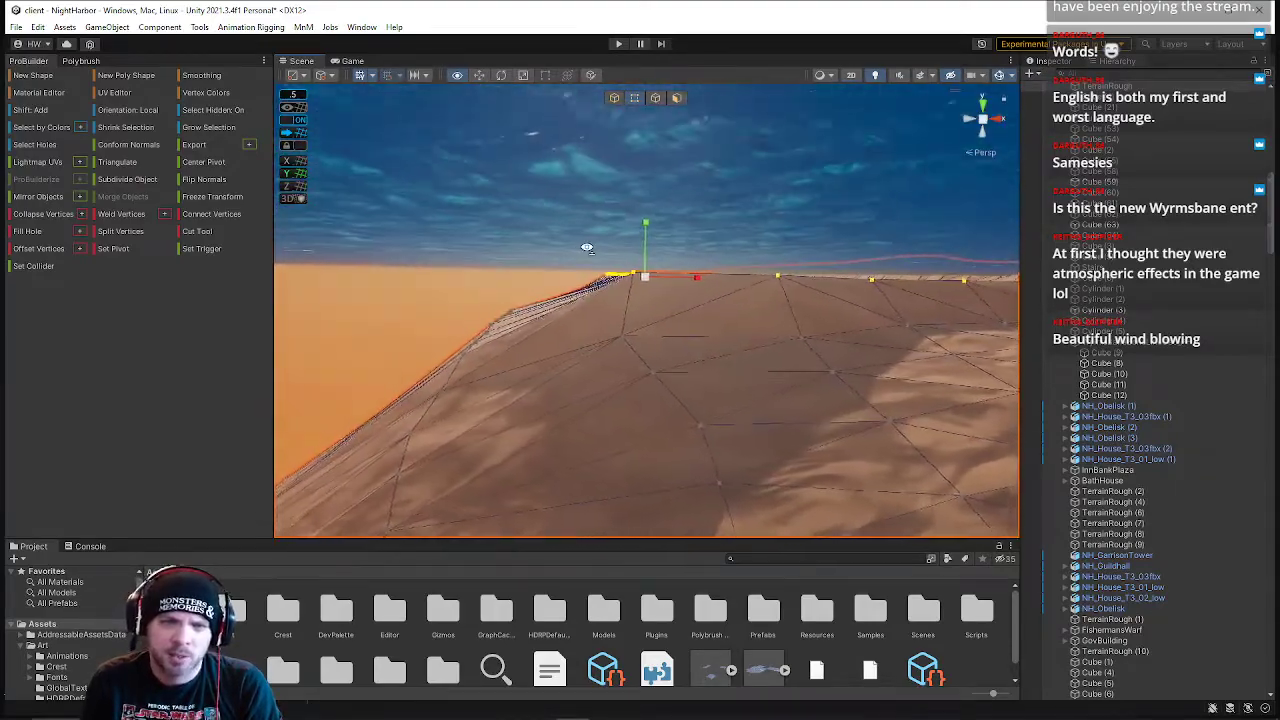
drag(648, 228, 645, 255)
- Lower the vertex at the crest of the submerged terrain edge
mouse_move(645, 255)
right_down()
mouse_move(621, 249)
mouse_move(630, 268)
right_up()
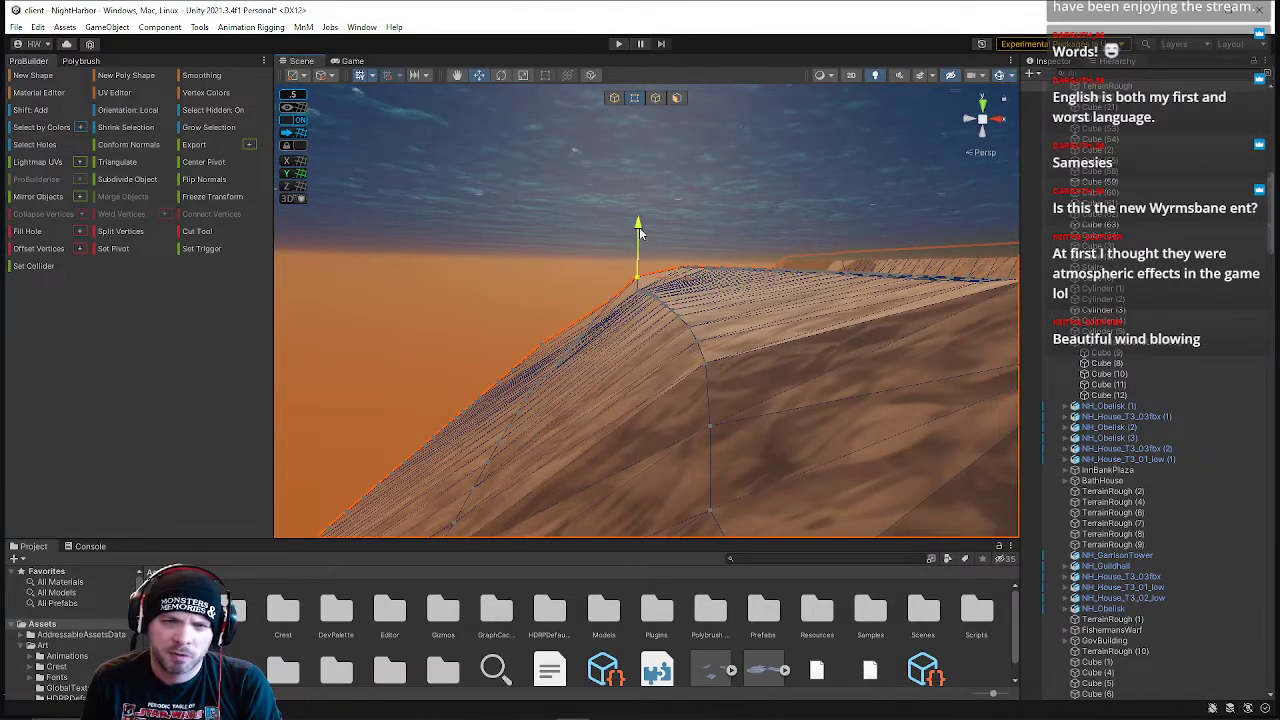
right_drag(640, 236, 642, 290)
drag(639, 246, 640, 265)
- Examine the desert terrain mesh from the shoreline and city fort across to the road and reference bars
right_drag(929, 244, 405, 327)
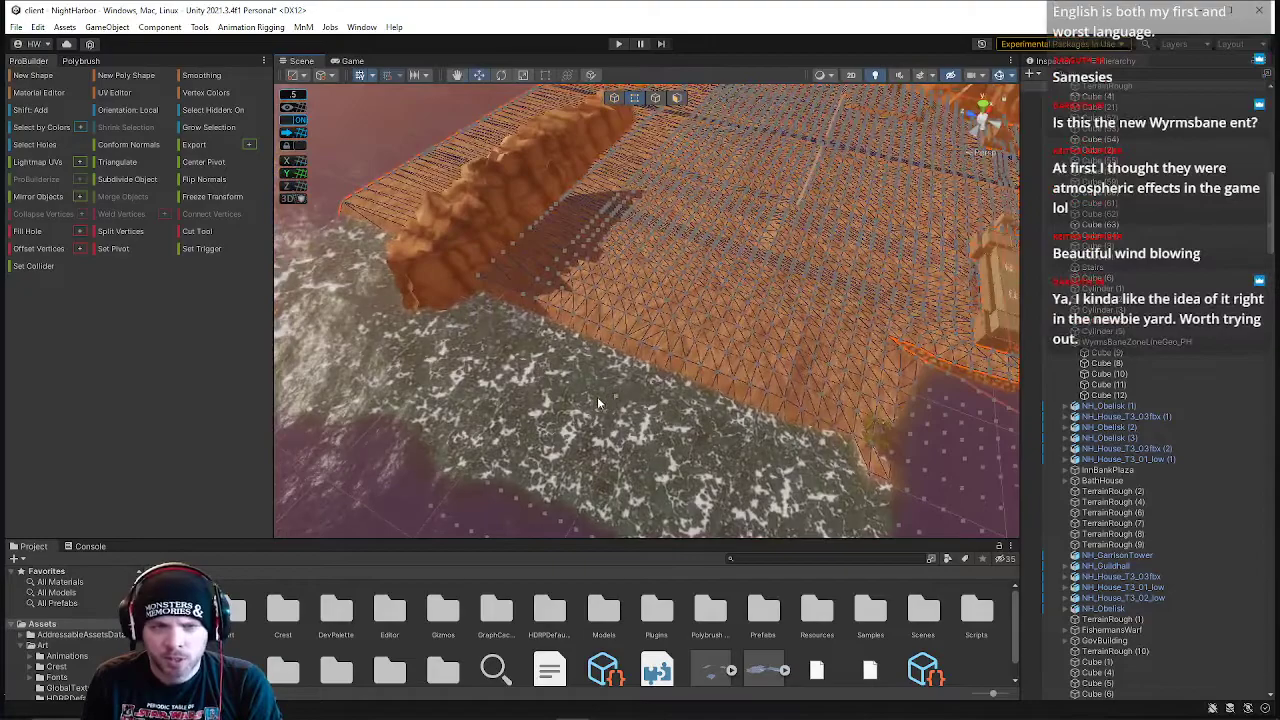
right_drag(599, 397, 662, 449)
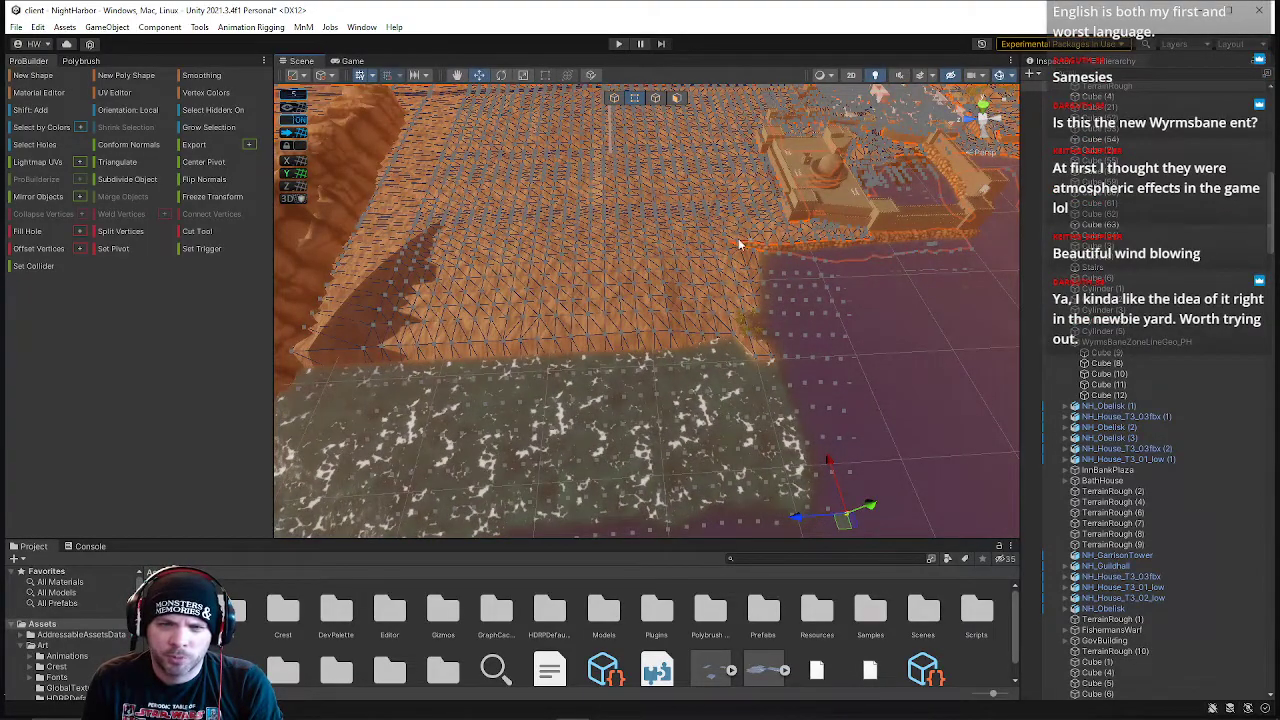
right_drag(586, 302, 748, 217)
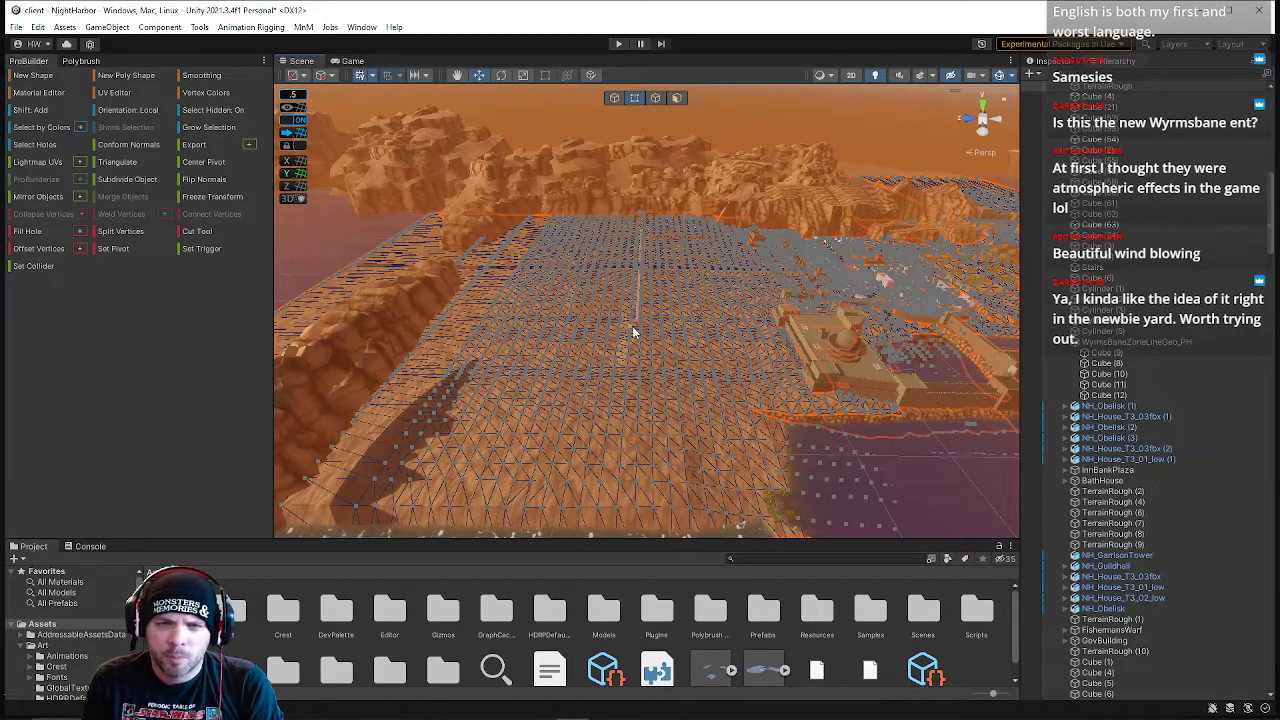
right_drag(718, 332, 625, 263)
scroll(786, 294, up, 3)
key(w)
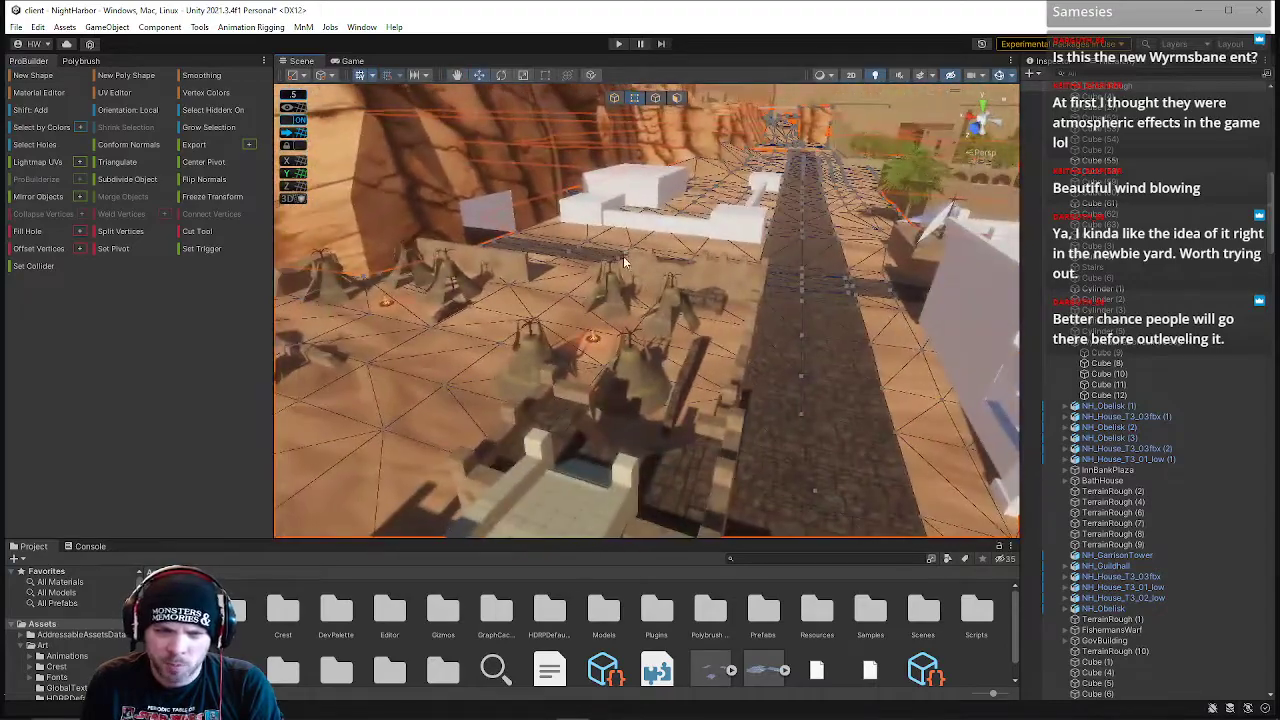
right_drag(764, 299, 508, 253)
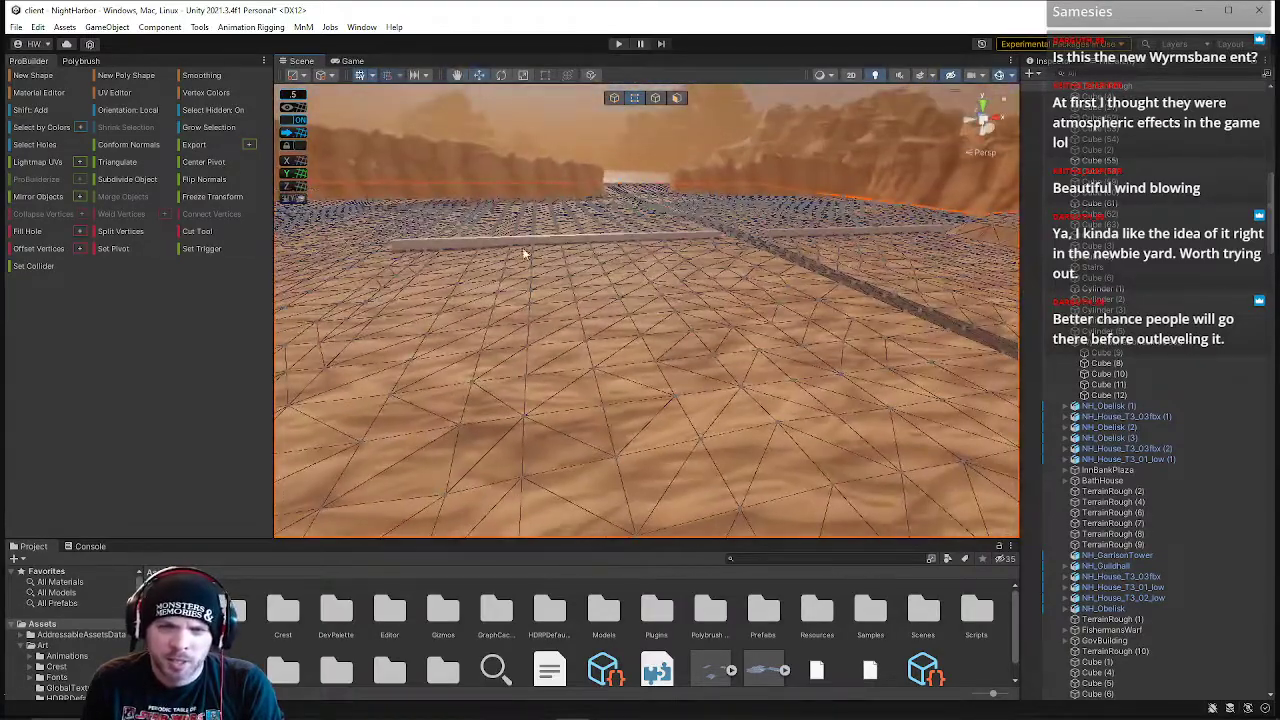
right_drag(898, 235, 579, 192)
right_drag(668, 220, 641, 331)
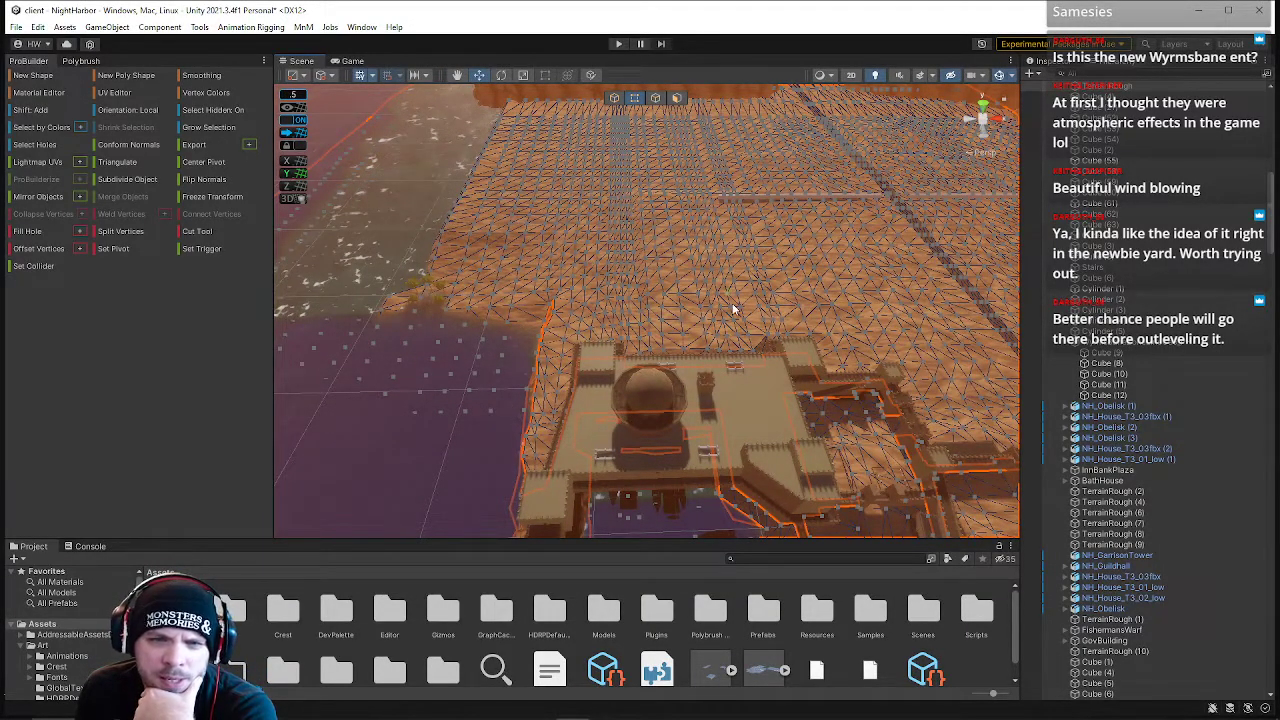
right_drag(744, 214, 910, 176)
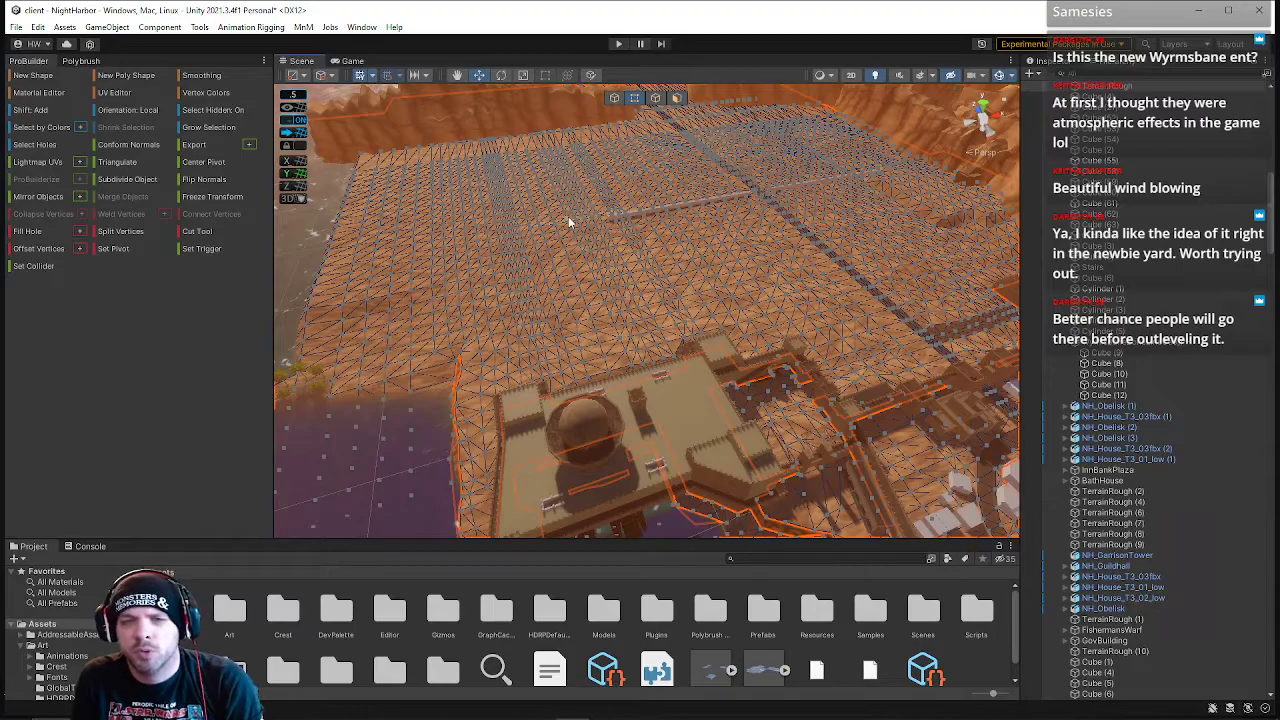
right_drag(572, 232, 531, 188)
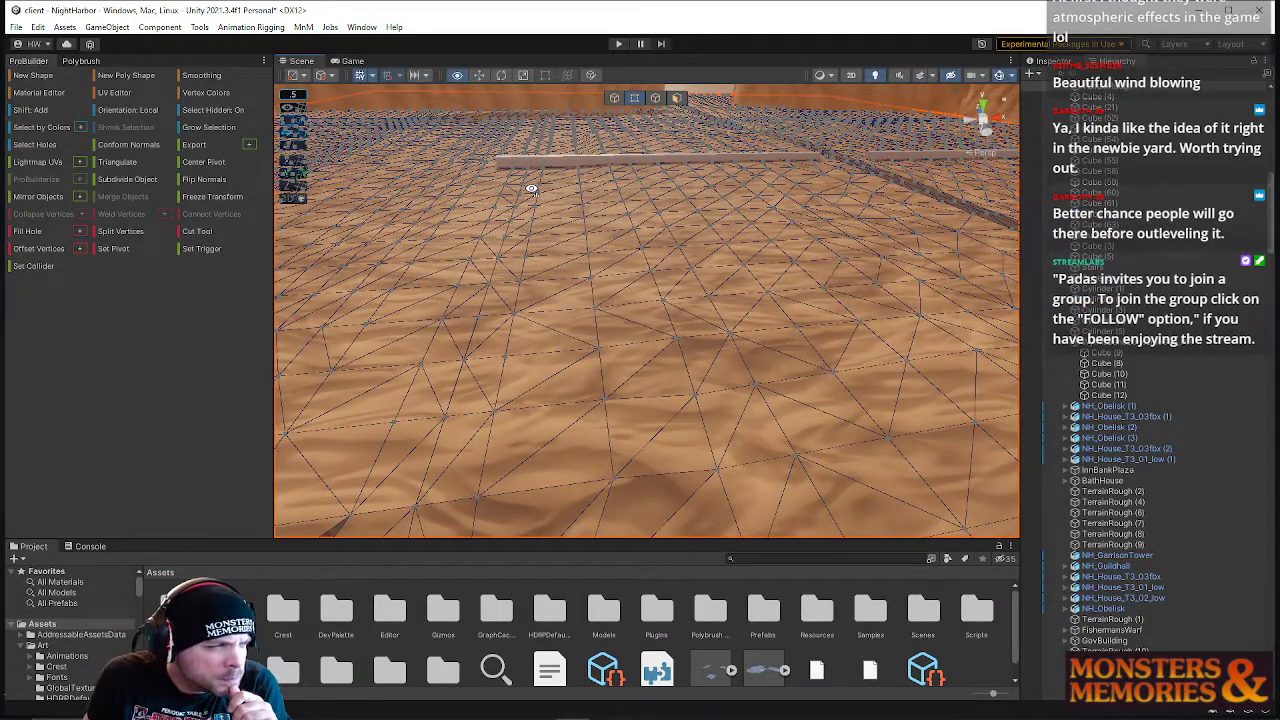
right_drag(534, 187, 697, 260)
- Return to object editing and delete the cliff ridge standing behind the reference bar on one side of the road
click(614, 98)
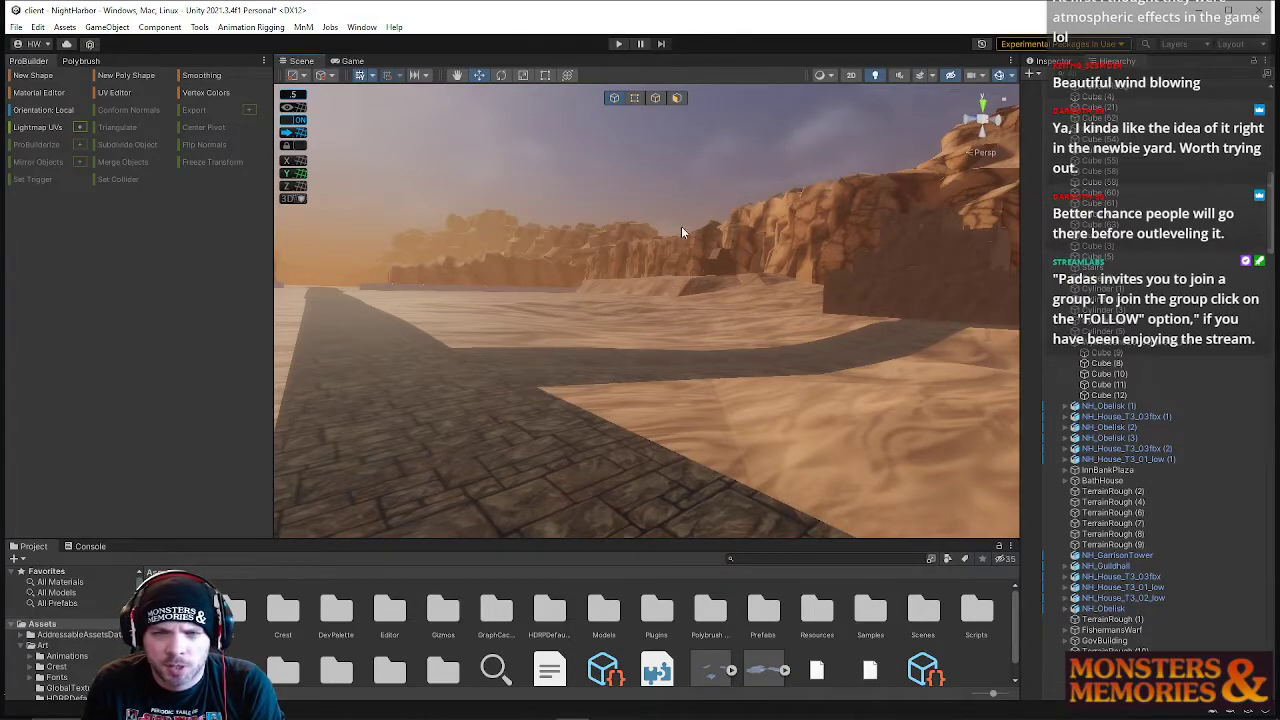
right_drag(681, 232, 766, 286)
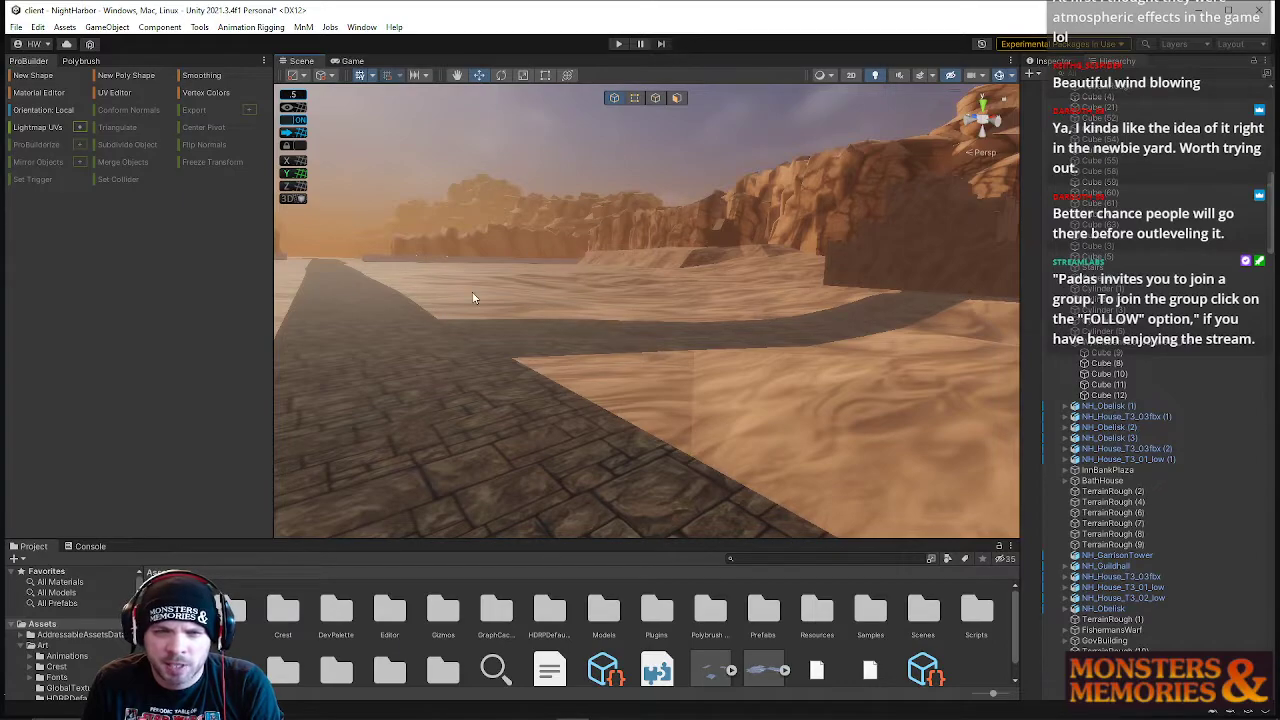
right_drag(462, 315, 675, 260)
right_drag(782, 240, 590, 253)
click(484, 233)
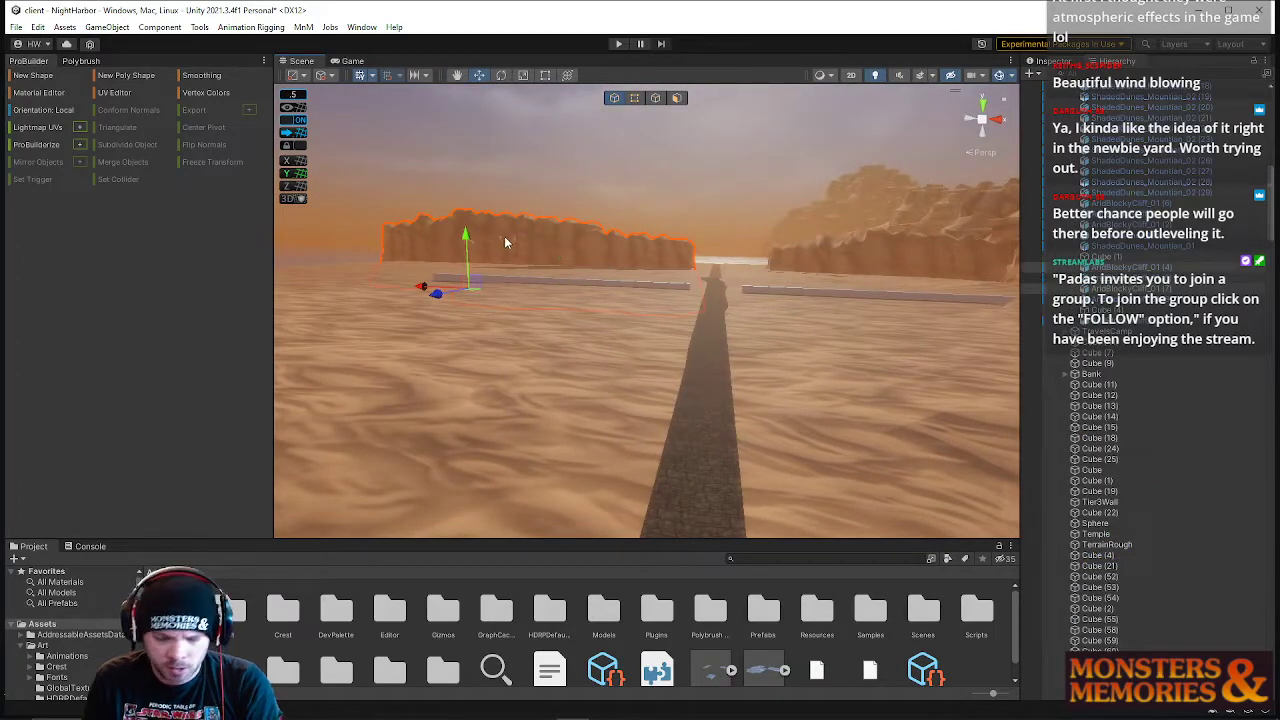
key(Delete)
- Select the neighbouring cliff pieces at the edge of the desert plain and delete them
right_drag(503, 234, 510, 298)
click(574, 320)
shift+click(596, 258)
key(Delete)
- Try deleting the selected cliff pieces that jut into the desert plain
right_drag(599, 259, 493, 346)
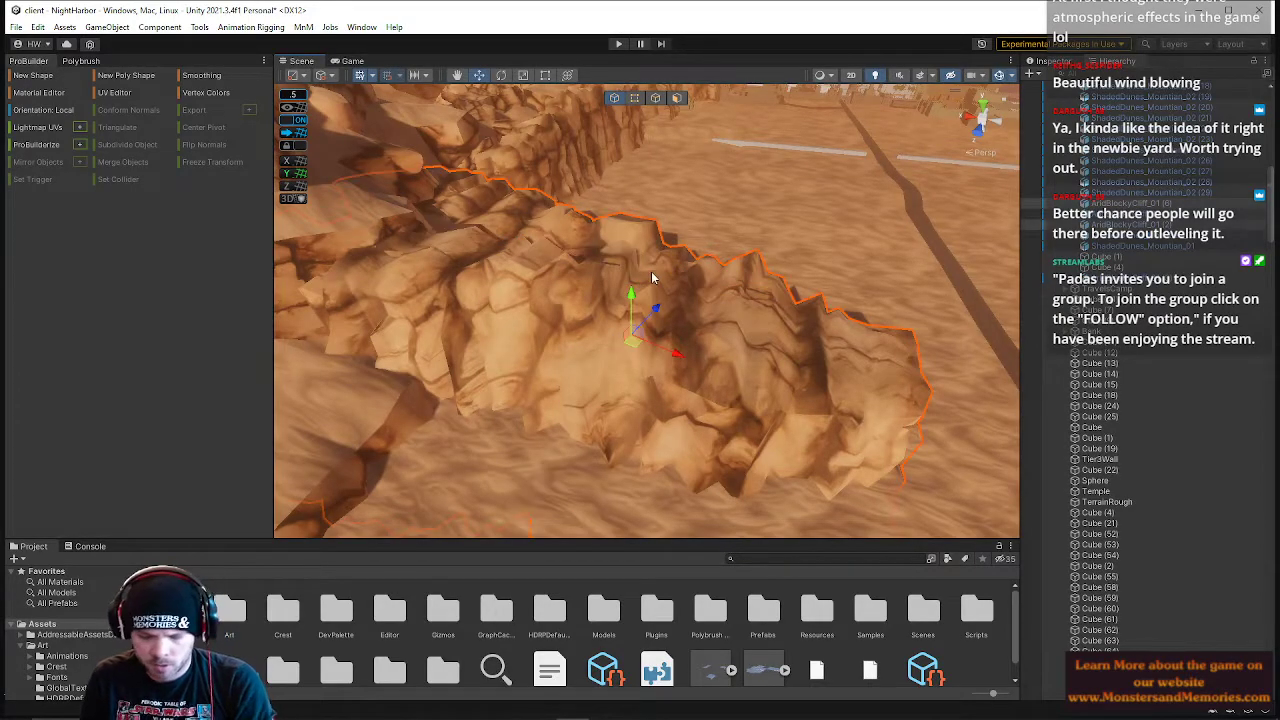
key(Delete)
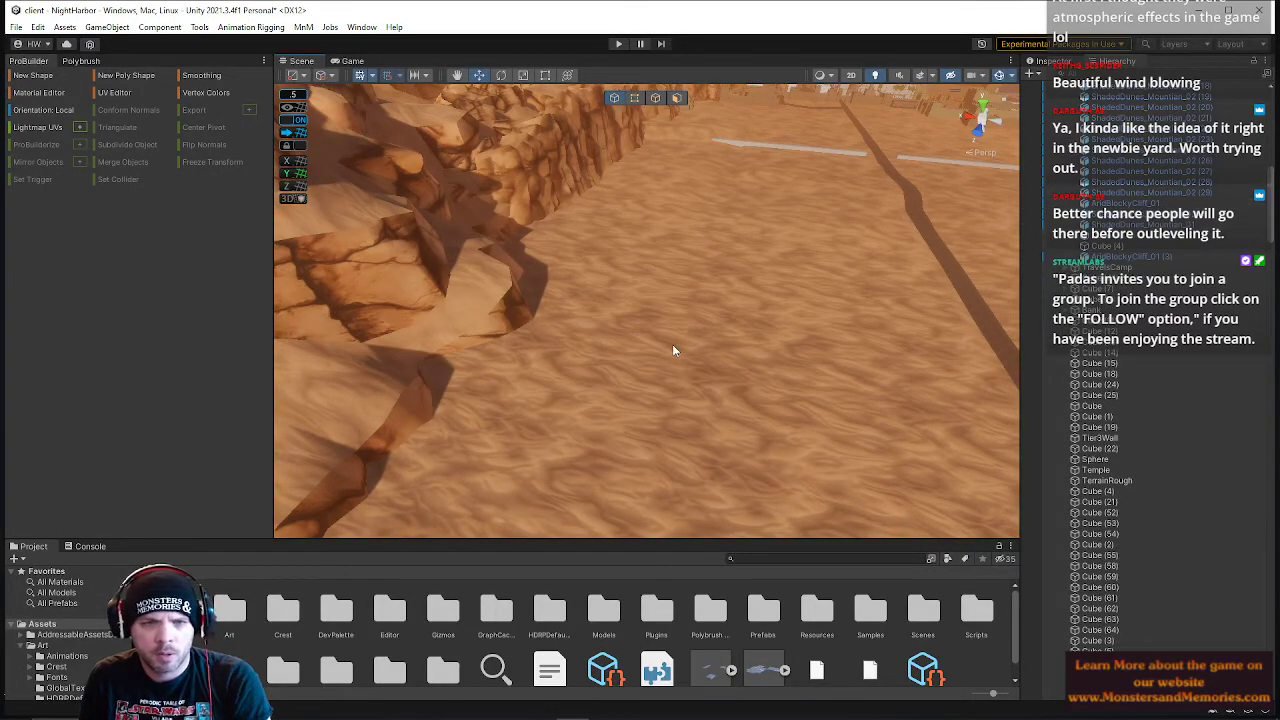
key(ctrl+z)
- Inspect the road's far end, the shoreline and the rock formations across the water
drag(543, 300, 553, 305)
right_drag(610, 318, 130, 231)
click(706, 216)
key(w)
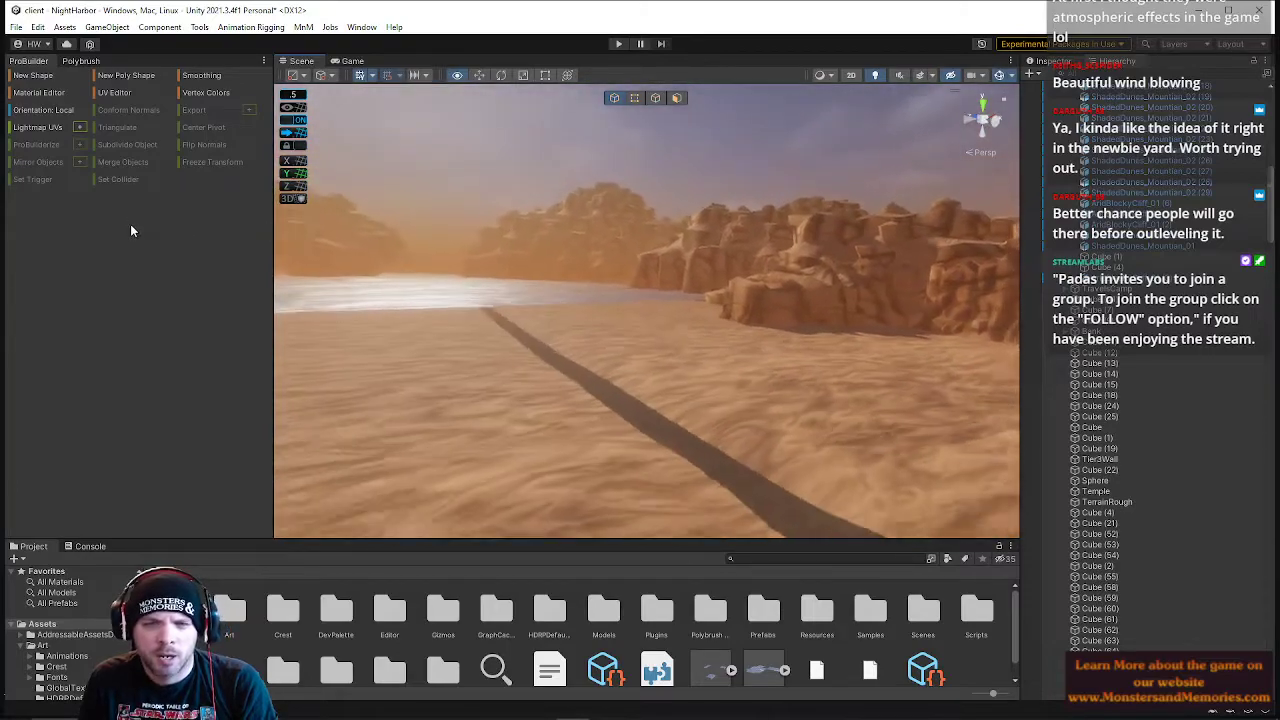
right_drag(426, 246, 392, 268)
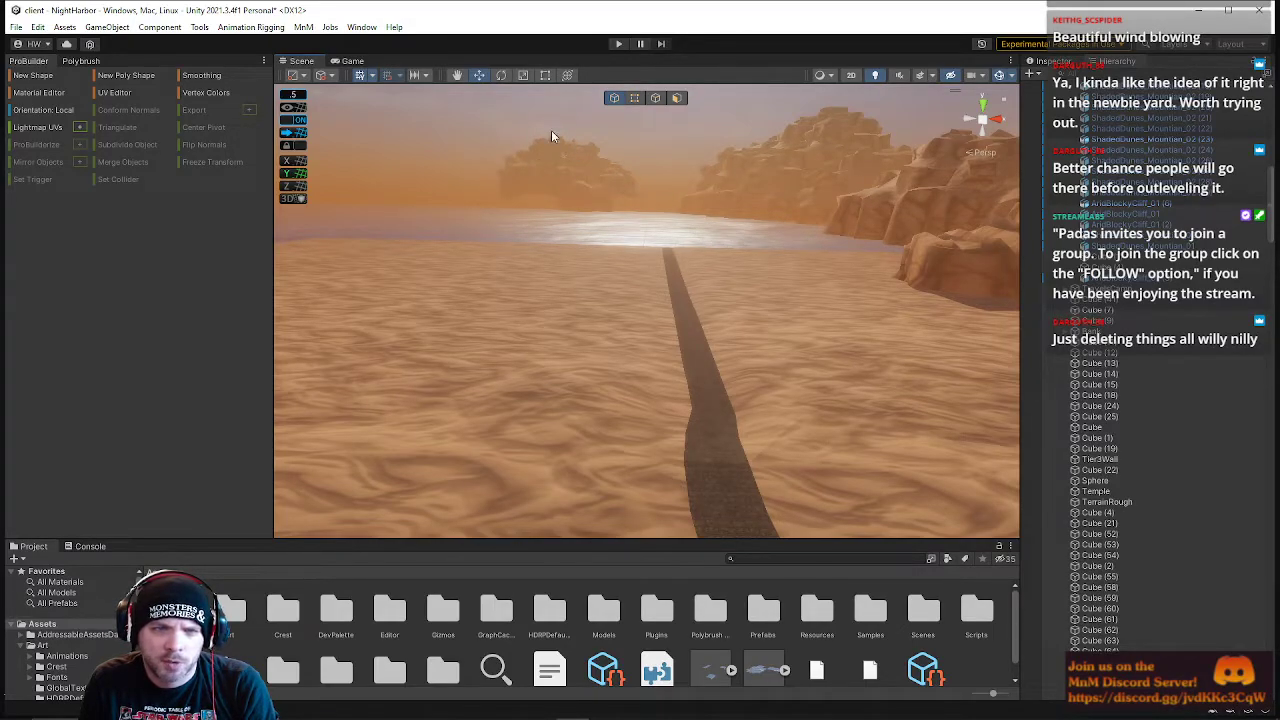
right_drag(549, 184, 583, 121)
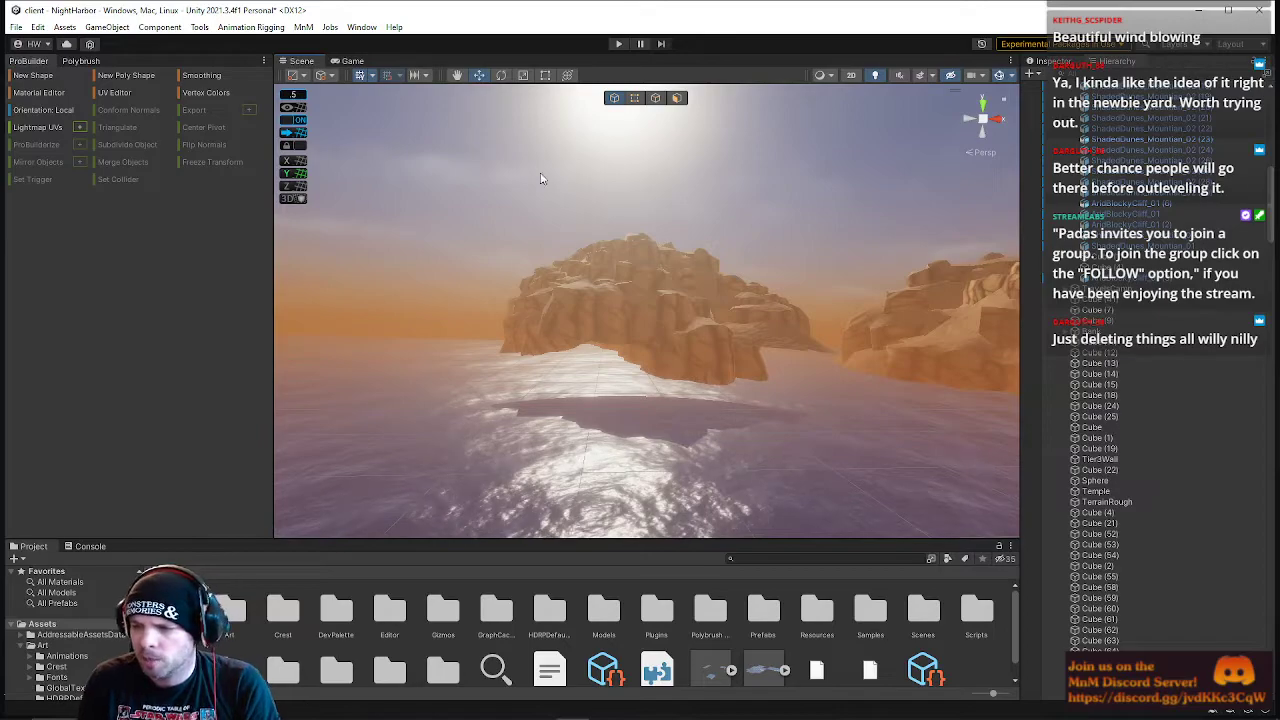
- Create a cube on top of the stone tower block in the city and size it 10 × 10 × 10
right_drag(588, 197, 1149, 355)
key(w)
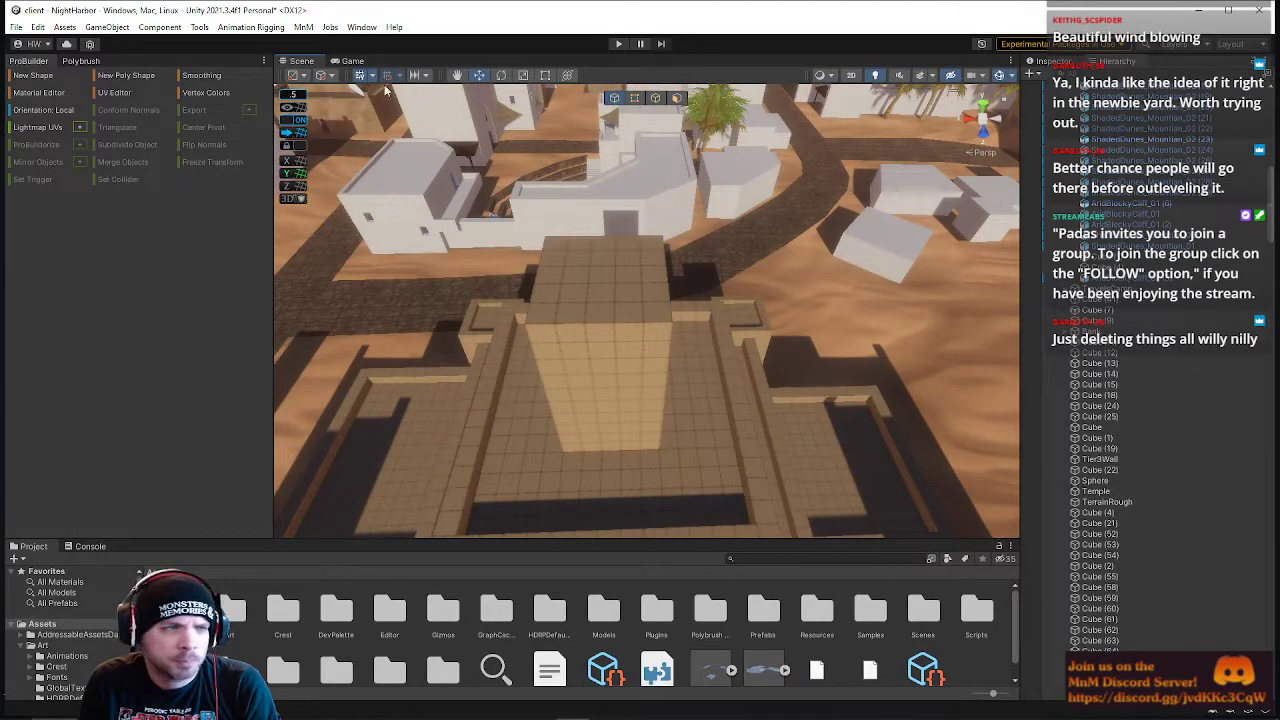
click(37, 76)
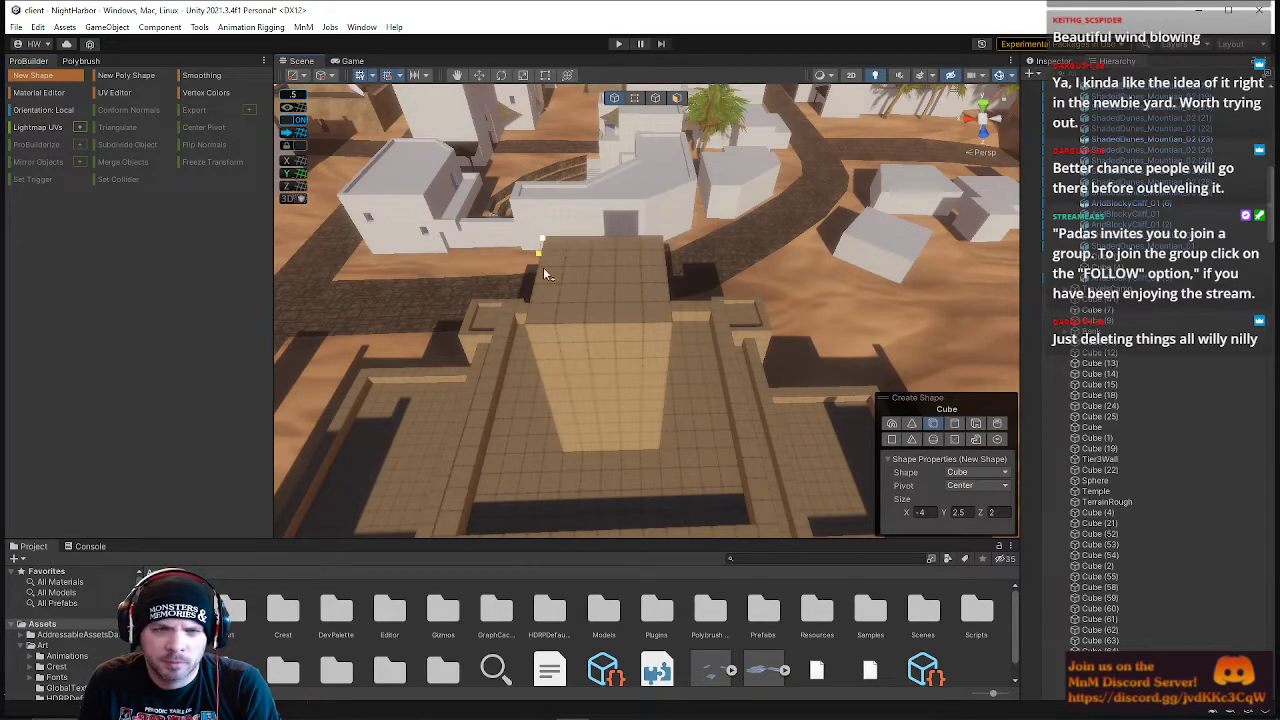
drag(536, 318, 678, 328)
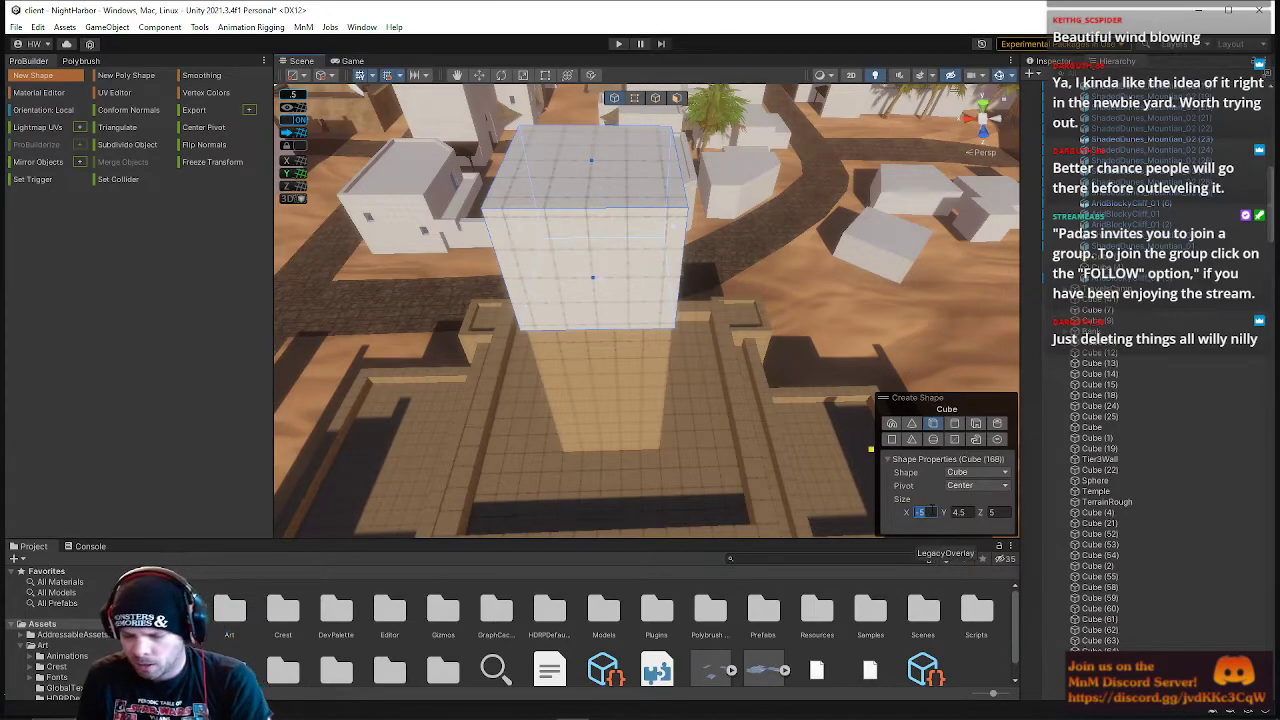
text(10)
key(Return)
text(10)
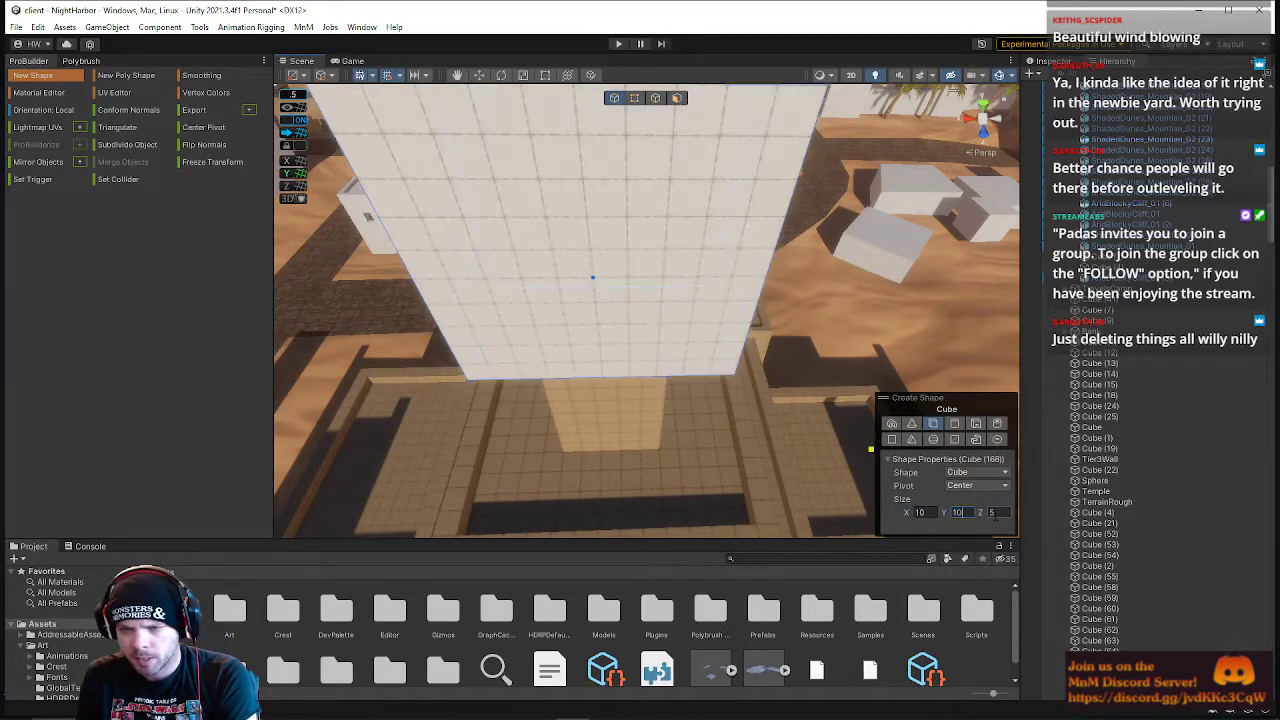
click(993, 512)
text(10)
- Move the new cube out of the city and across the desert and water to the distant rocky cliffs
right_drag(732, 393, 539, 321)
key(s)
key(w)
drag(690, 340, 9, 343)
right_drag(398, 367, 632, 384)
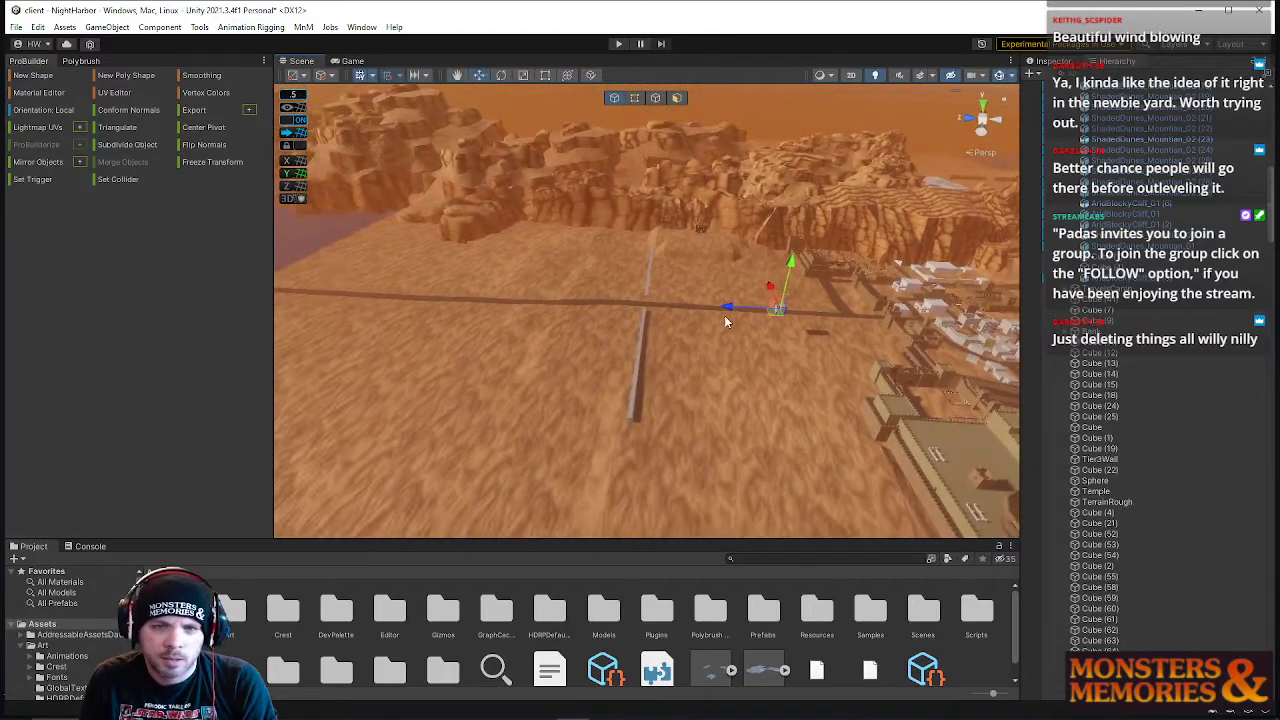
right_drag(446, 327, 517, 334)
drag(776, 302, 454, 308)
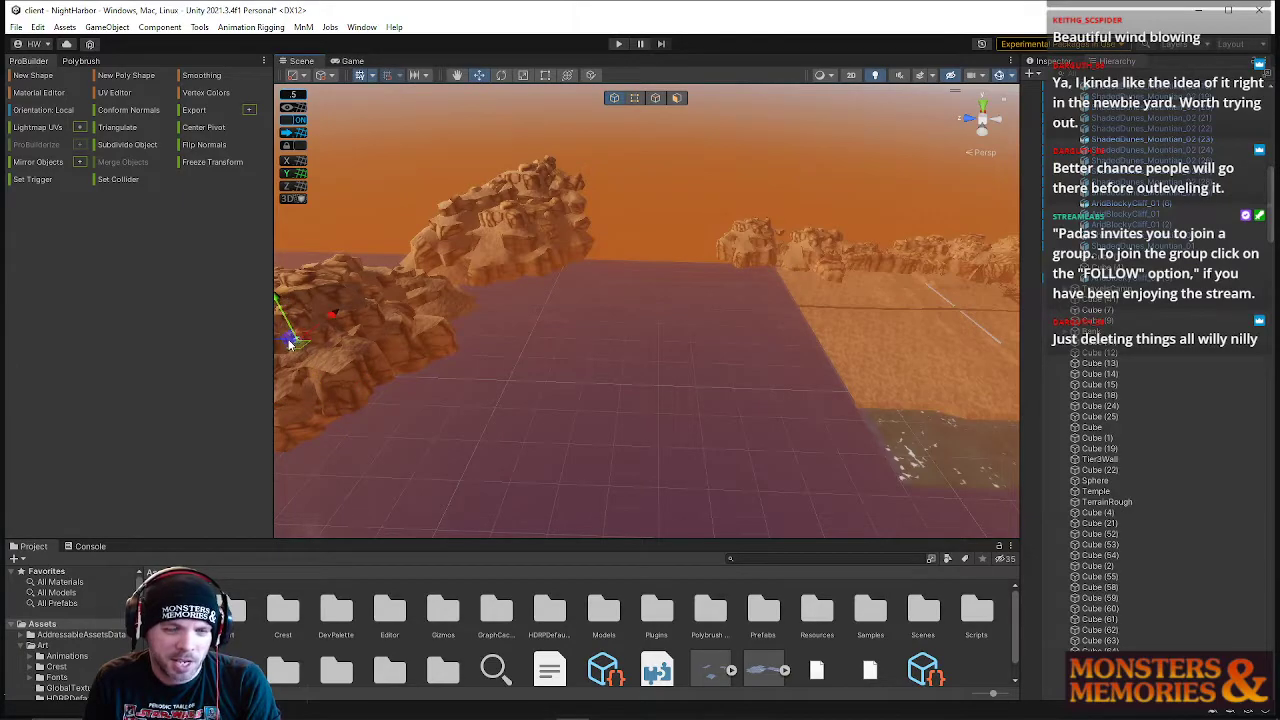
- Stretch the cube above the distant cliffs into a long bar by pulling out one side face
right_drag(289, 343, 351, 366)
right_drag(703, 319, 642, 287)
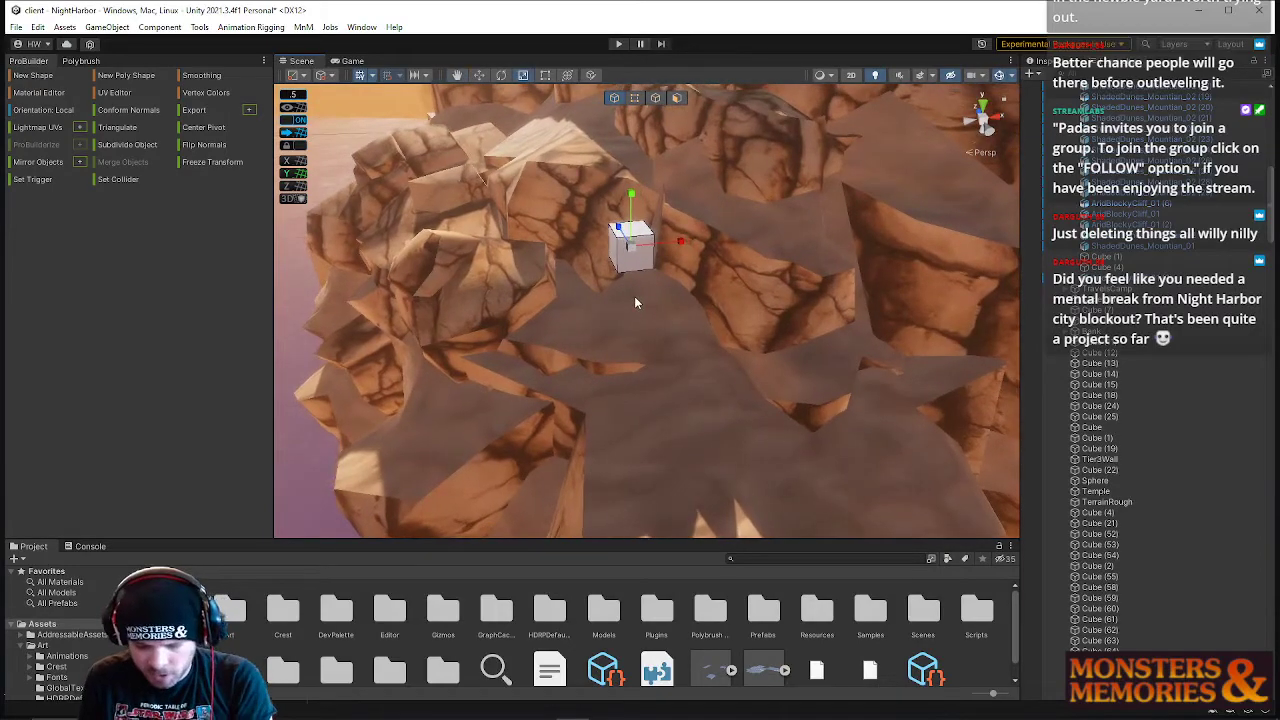
click(679, 98)
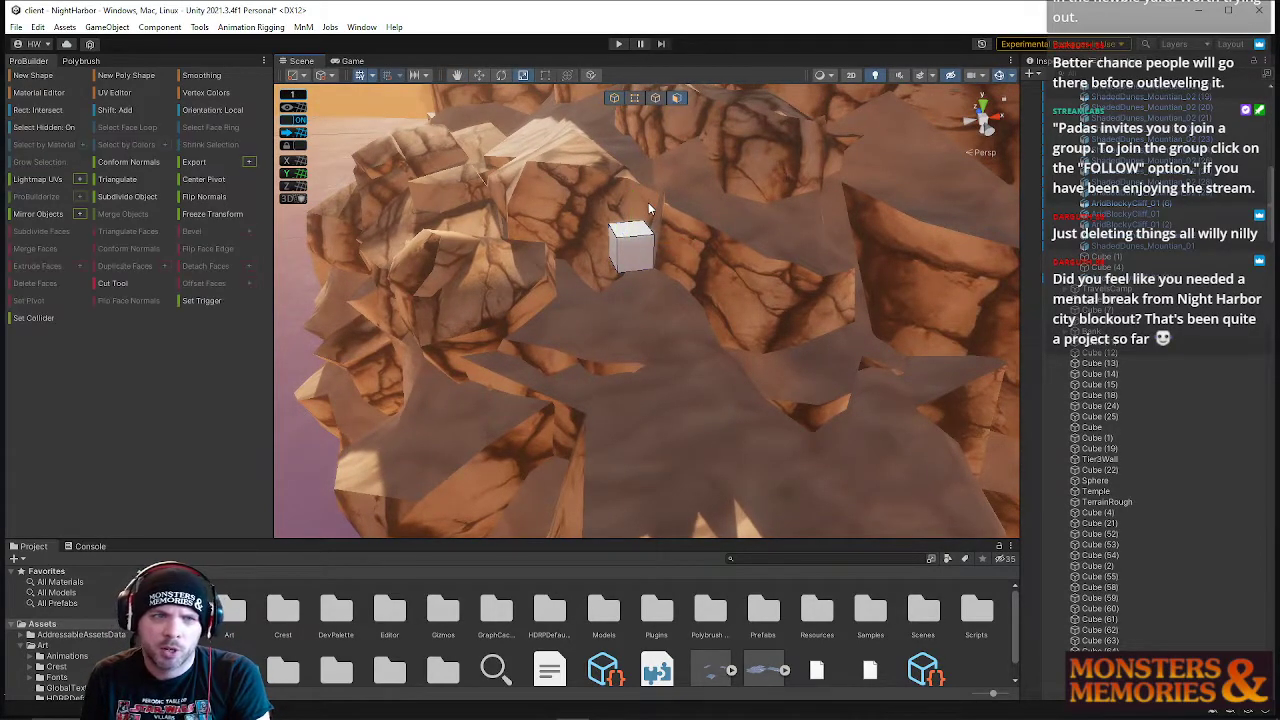
right_drag(630, 229, 652, 283)
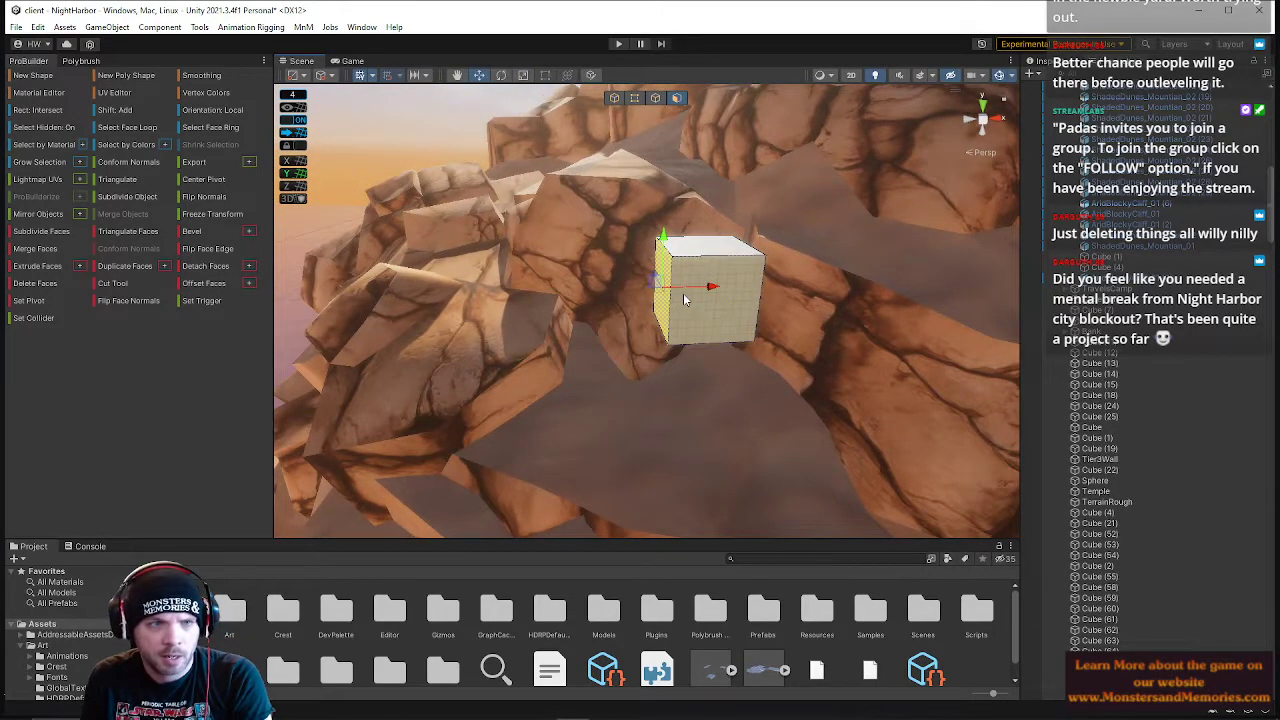
drag(713, 294, 367, 310)
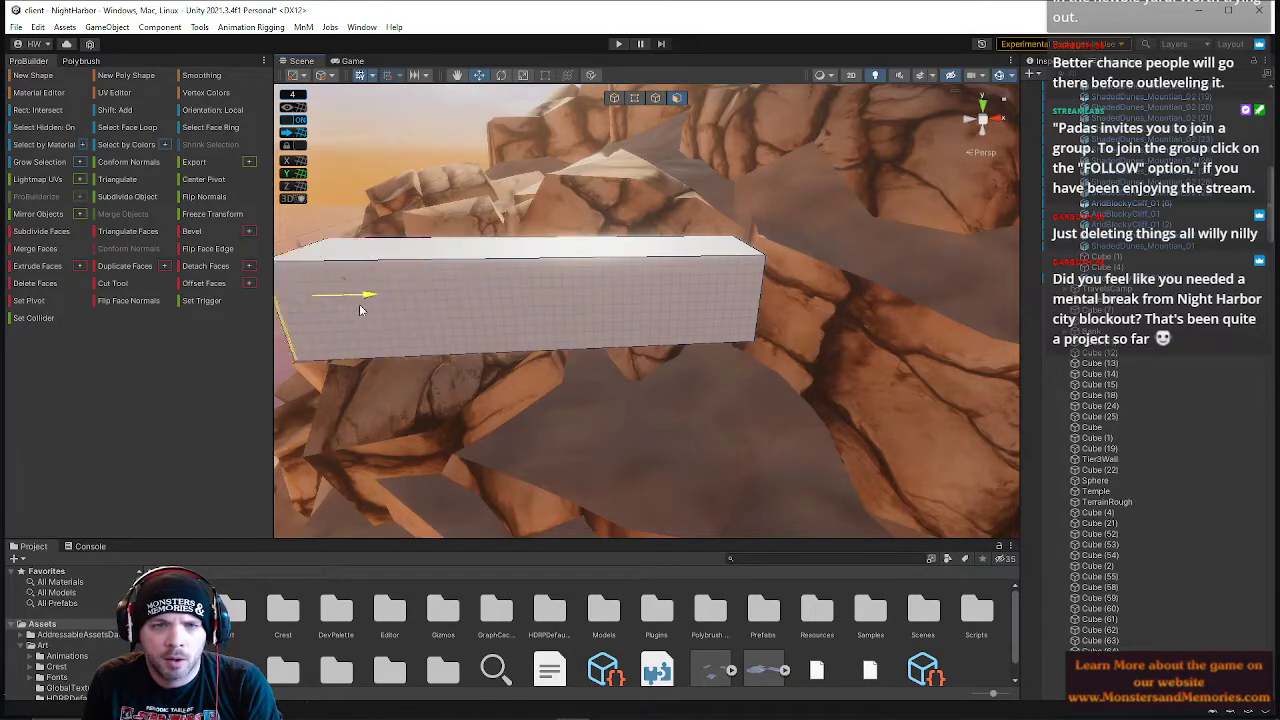
- Pull the bar's long side faces outward to widen it into a broad flat slab over the cliffs
right_drag(384, 312, 606, 240)
drag(540, 220, 767, 232)
right_drag(668, 251, 652, 278)
click(618, 270)
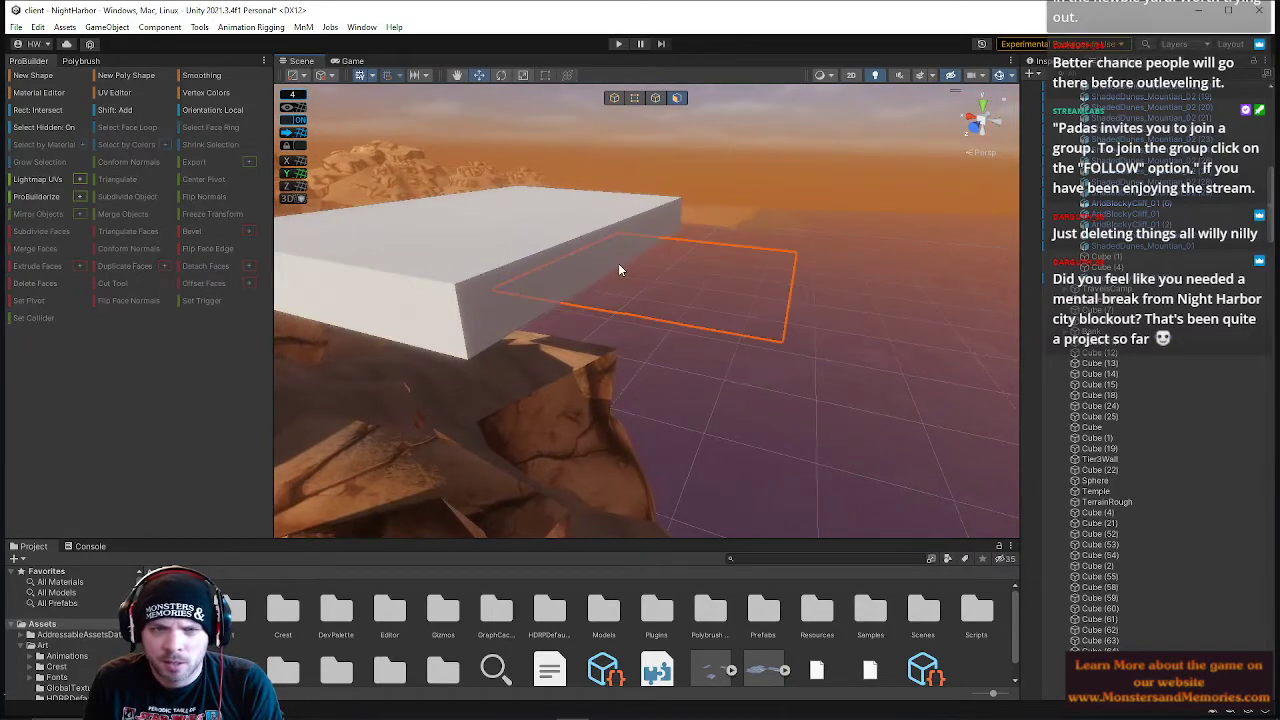
click(598, 262)
drag(576, 243, 842, 308)
right_drag(866, 309, 640, 273)
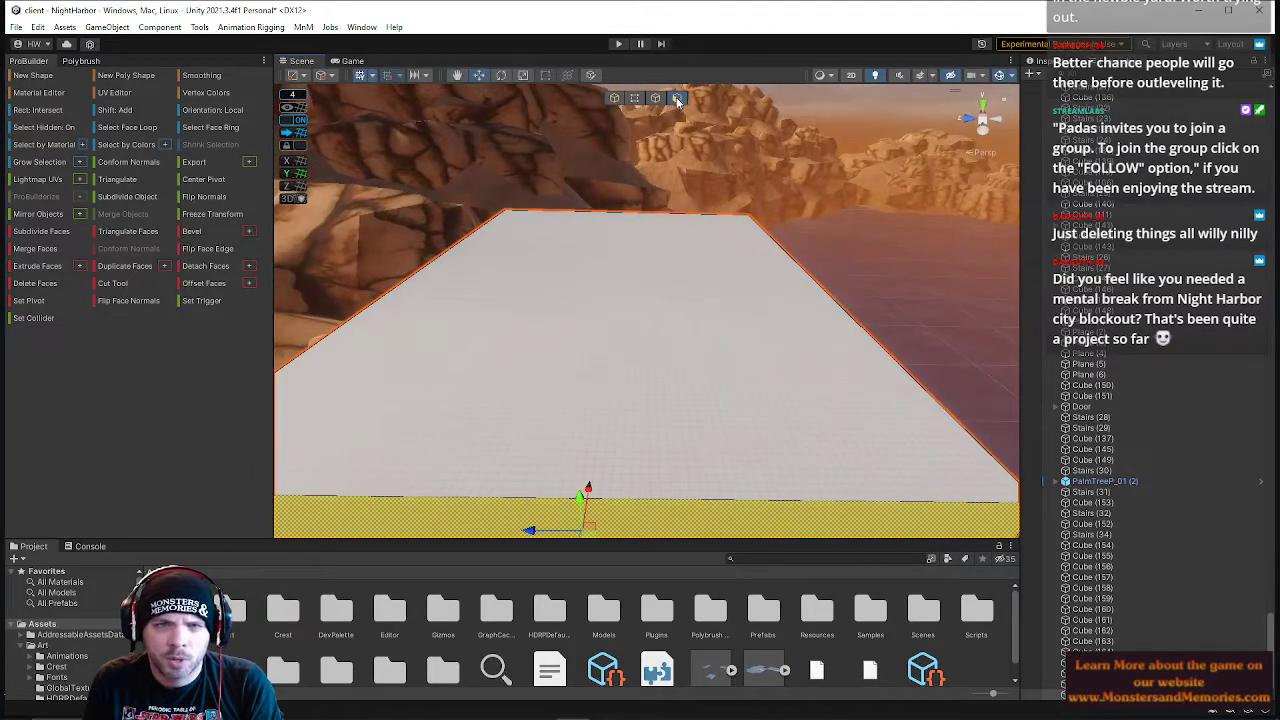
- Try to inset the slab's top face to leave a border around its edge
click(646, 274)
key(r)
drag(618, 272, 606, 275)
right_drag(609, 273, 590, 305)
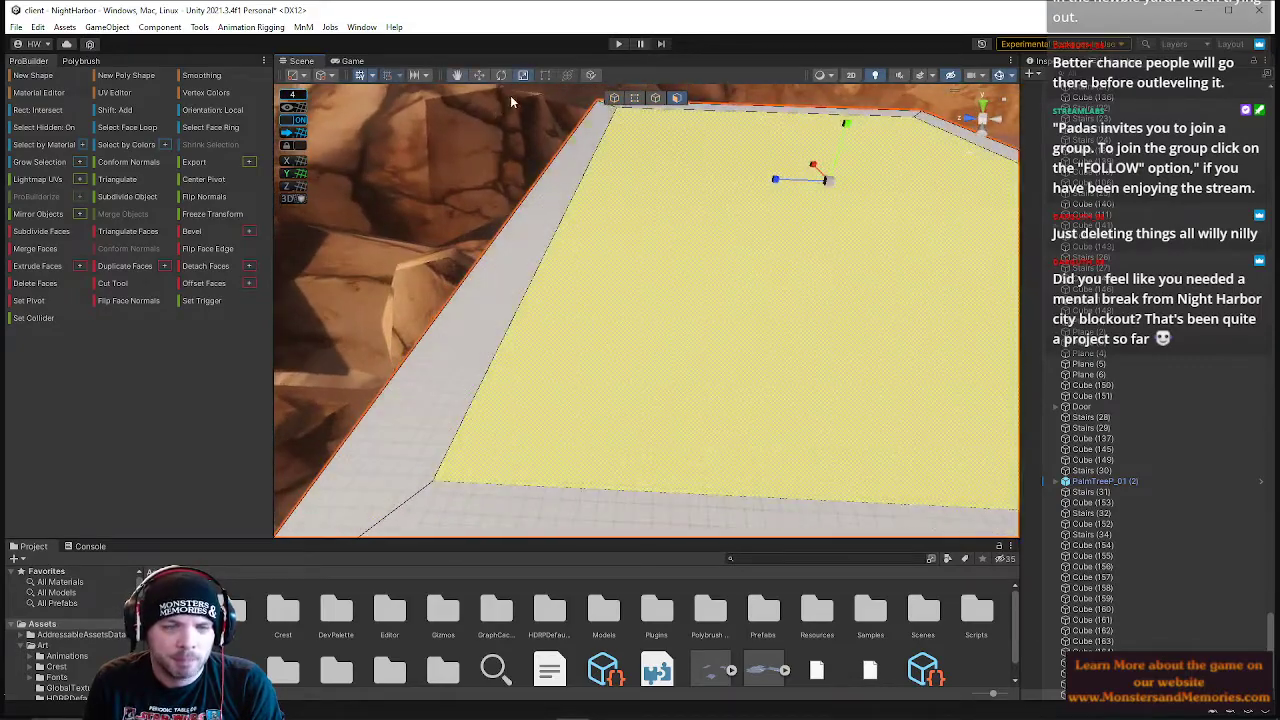
right_drag(383, 182, 592, 207)
click(293, 96)
- Undo the inset and the last widening of the slab, and save the scene
key(ctrl+z)
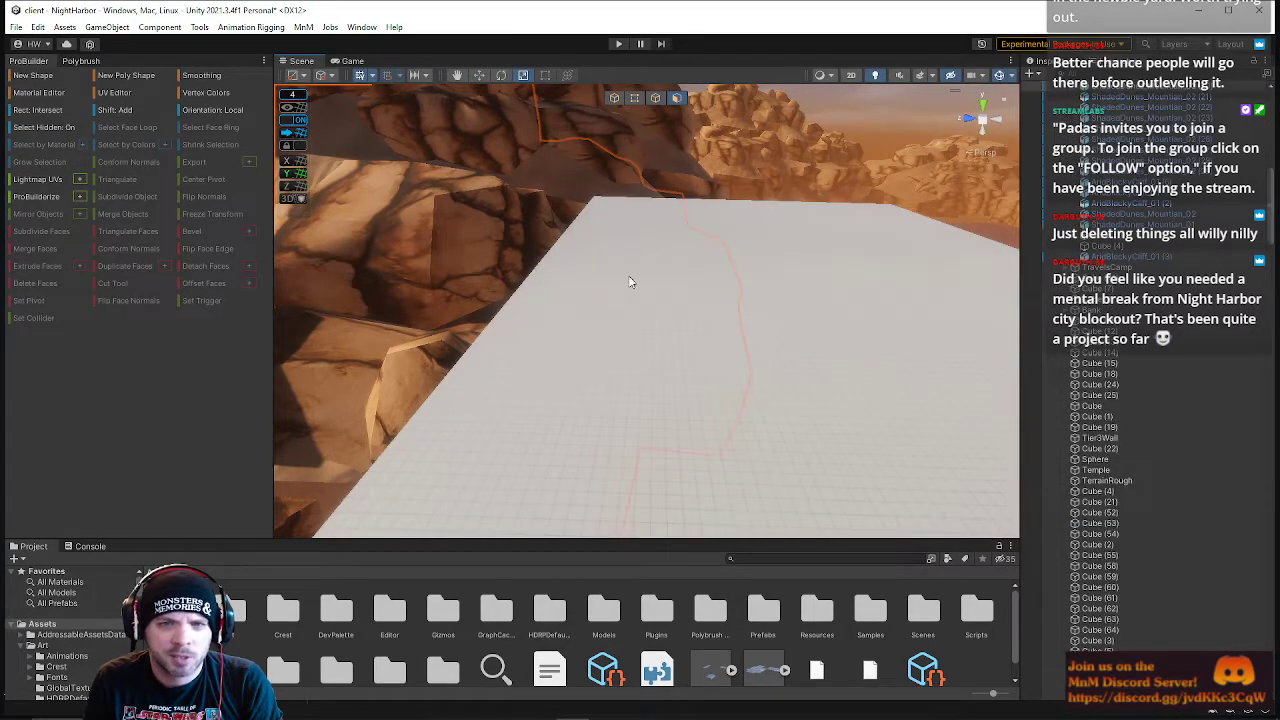
right_drag(761, 290, 815, 277)
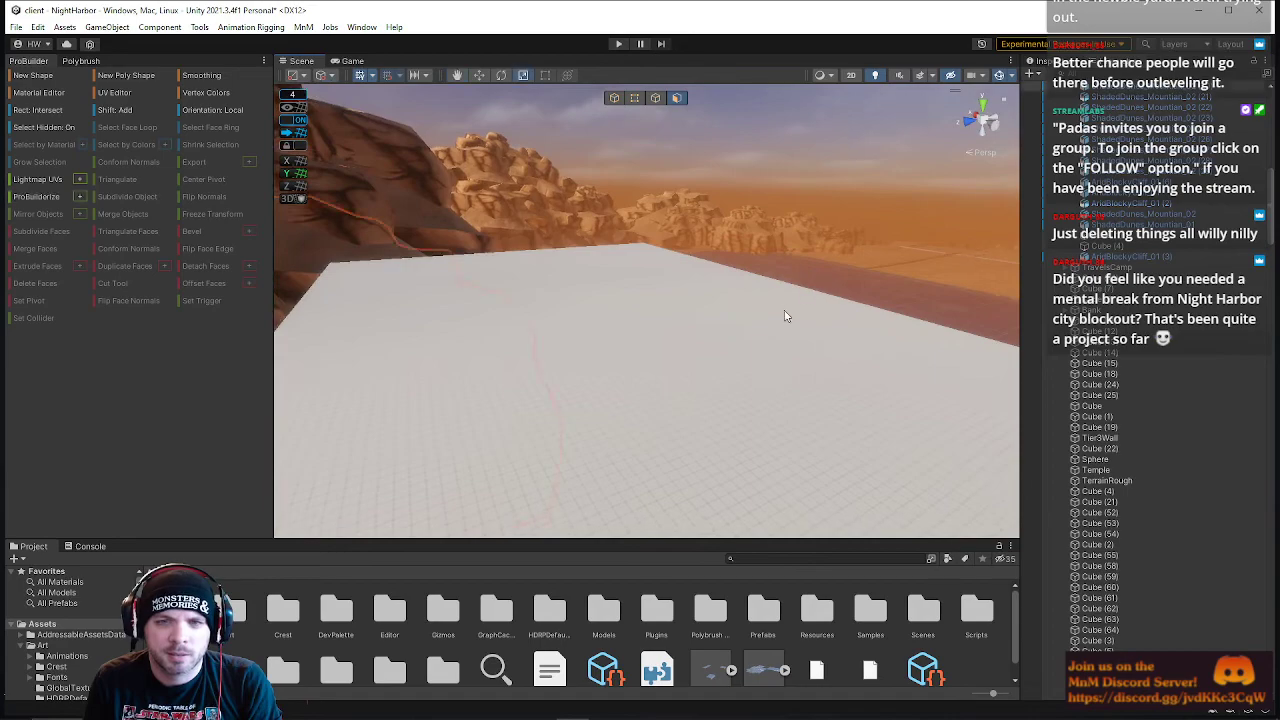
click(780, 318)
key(ctrl+z)
key(ctrl+z)
key(ctrl+z)
click(24, 30)
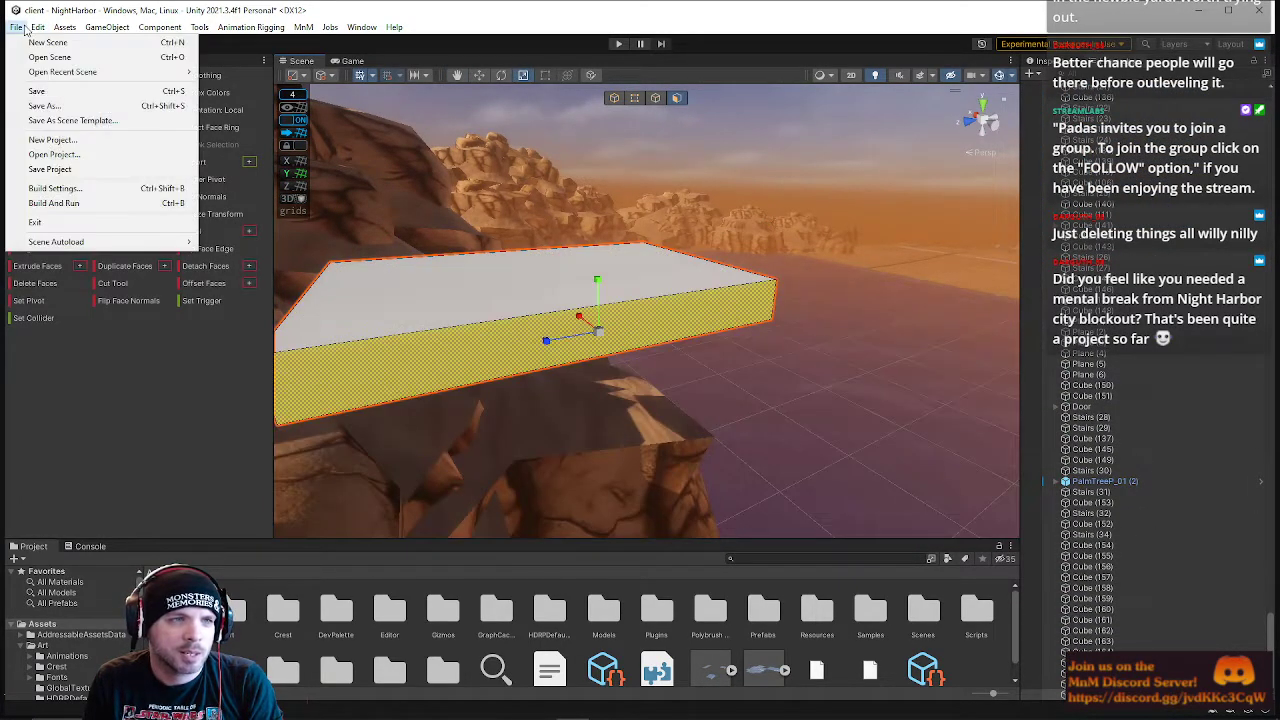
click(57, 90)
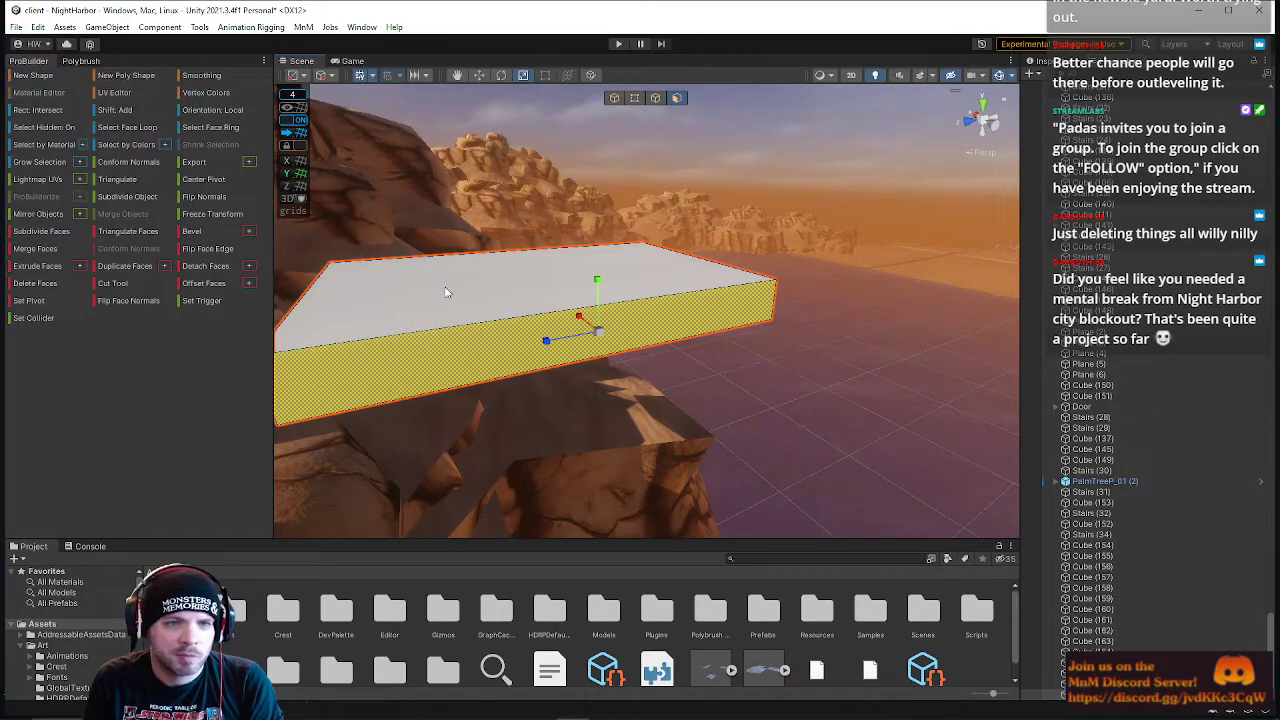
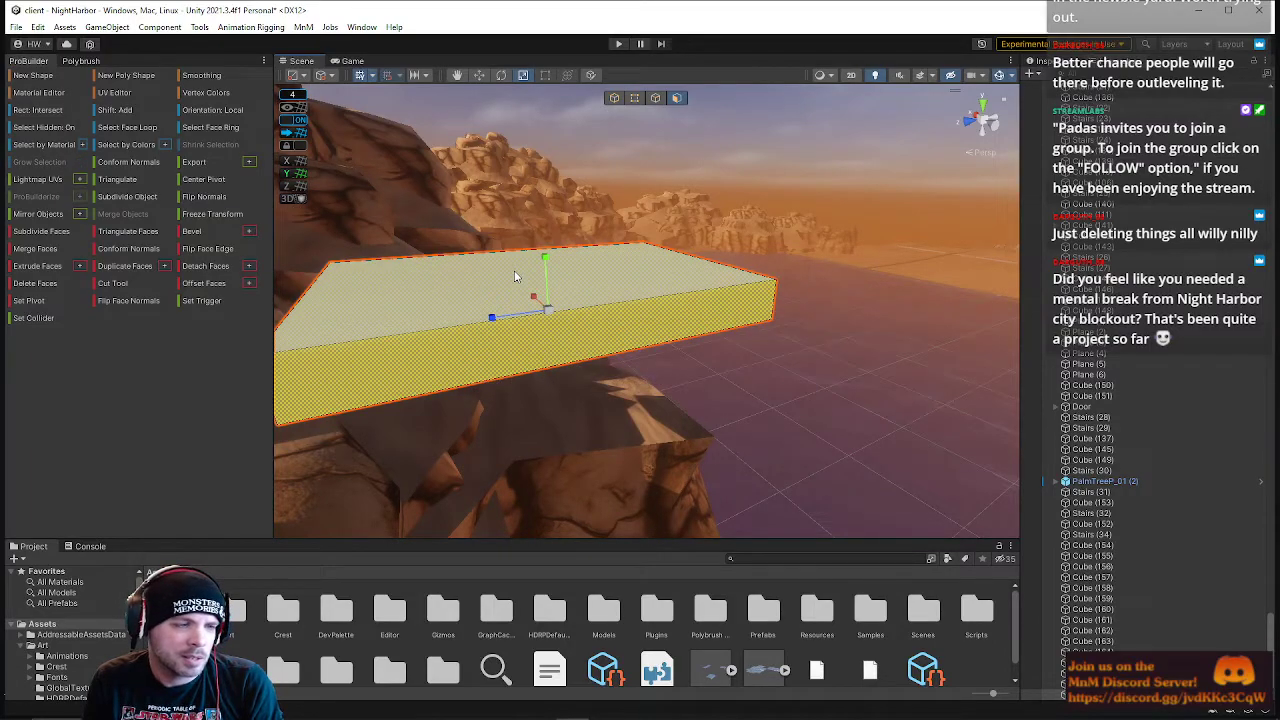
- Snap the slab's faces to the grid and pull its long side face outward to widen the slab
click(289, 133)
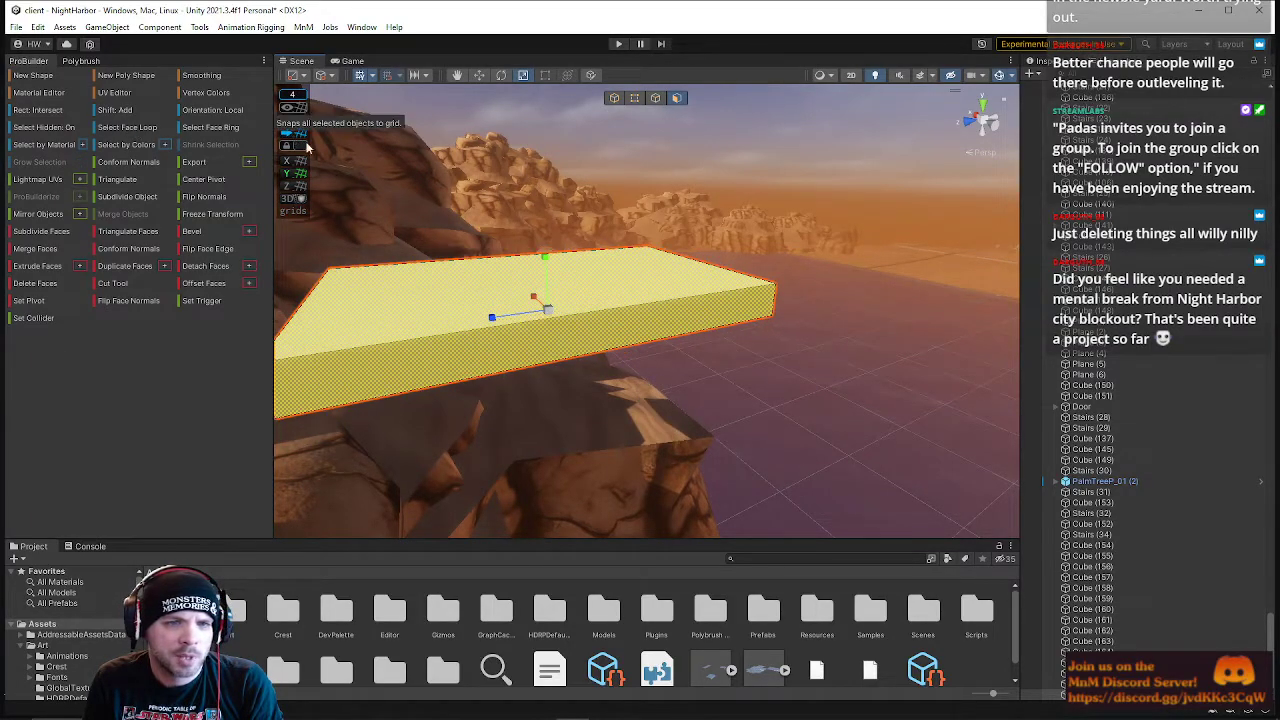
click(445, 341)
drag(585, 320, 867, 546)
right_drag(591, 324, 591, 324)
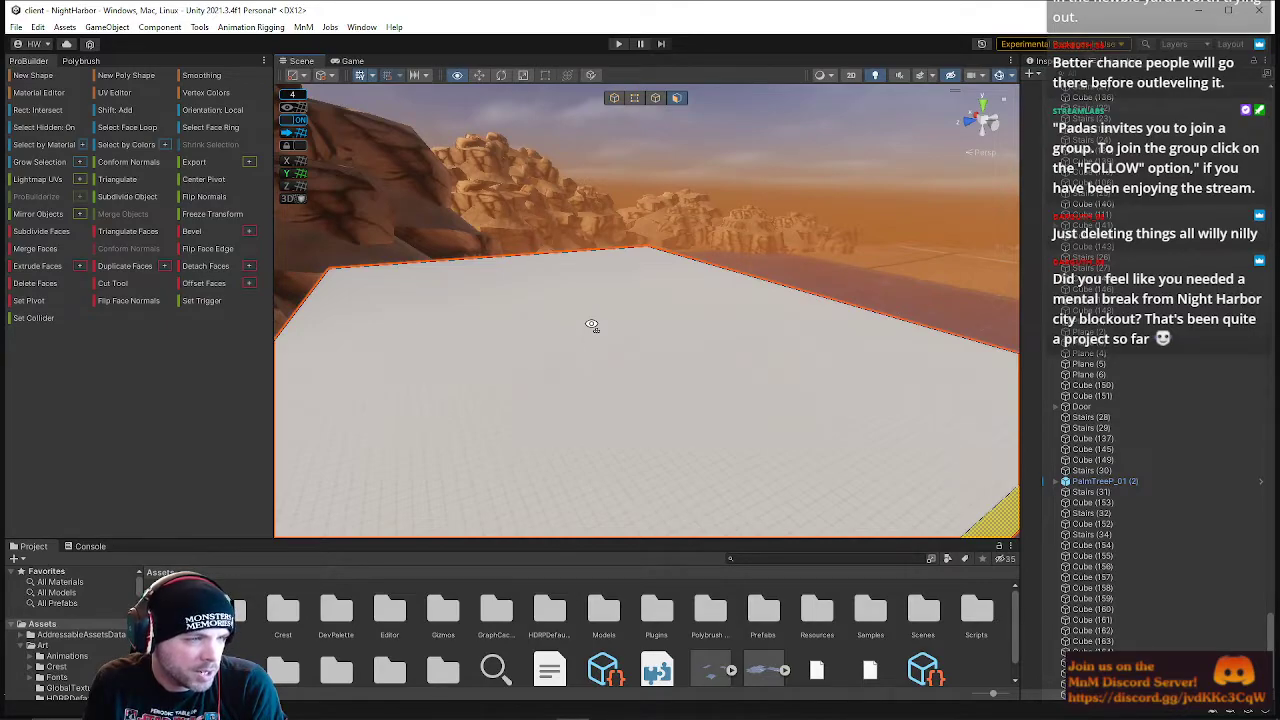
right_drag(592, 325, 459, 306)
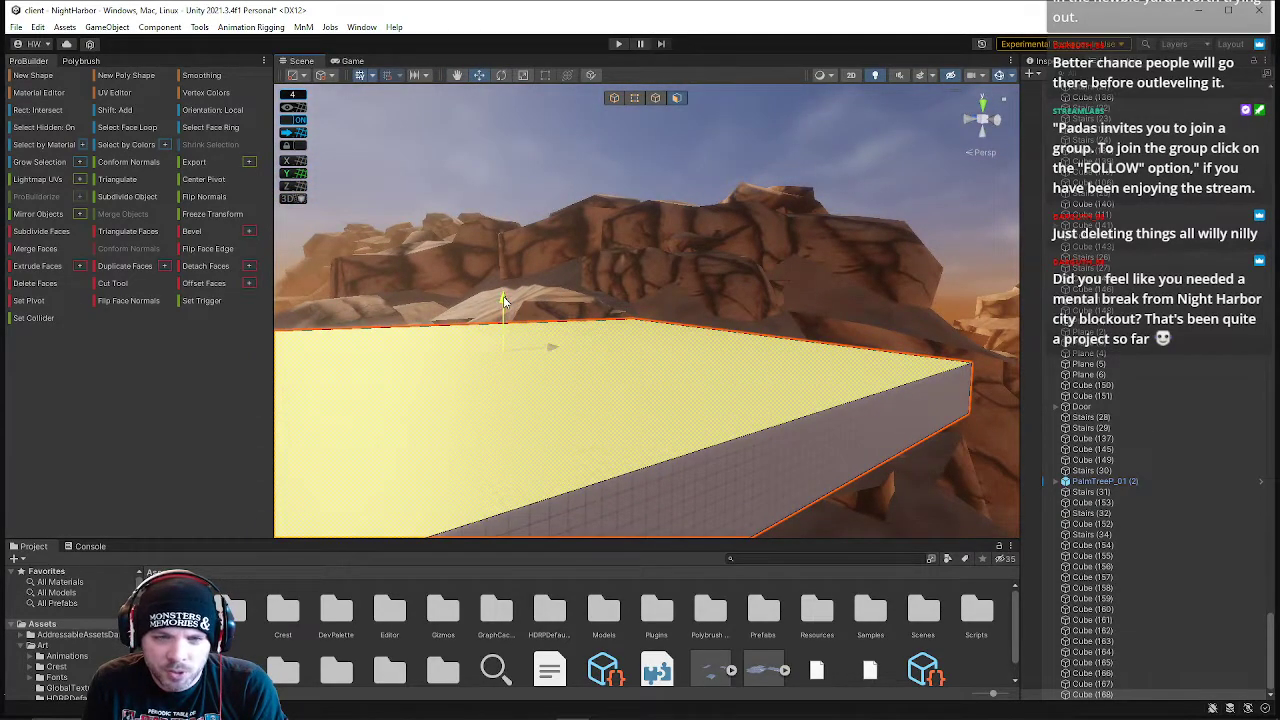
right_drag(582, 167, 536, 197)
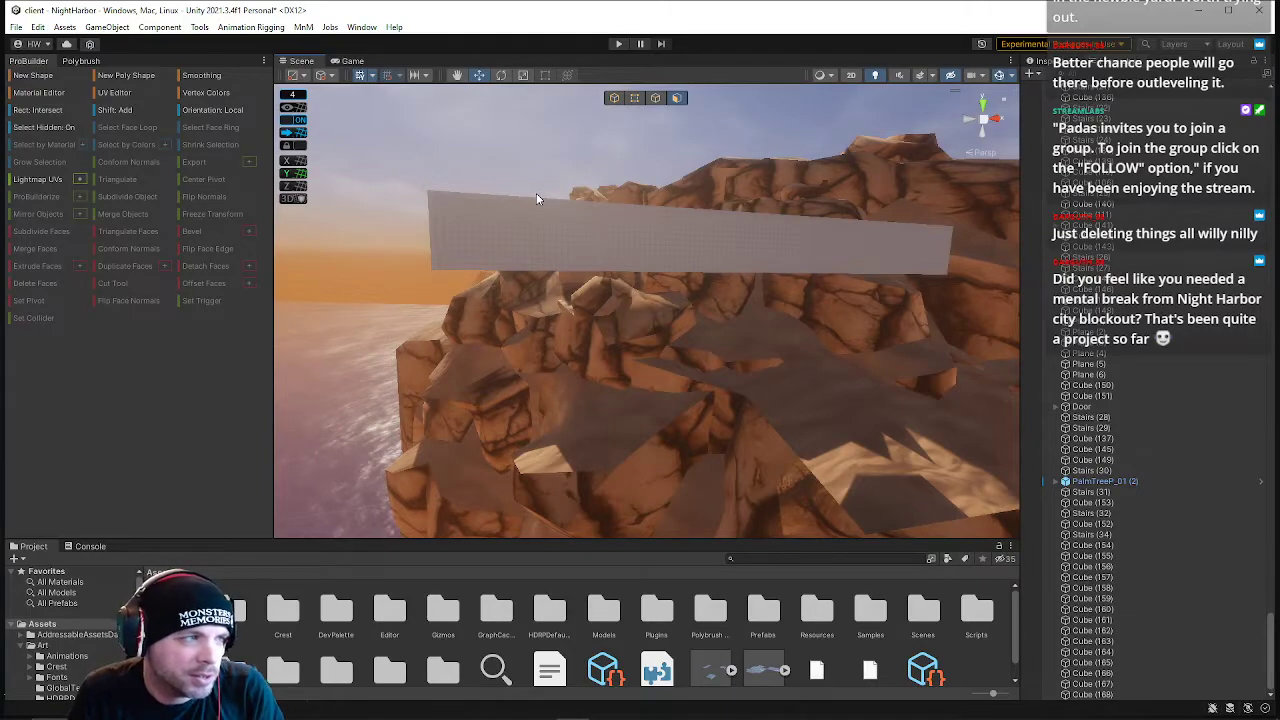
- Inset the slab's top face and extrude it downward into a shallow recess with a raised rim
right_drag(536, 197, 665, 285)
click(667, 290)
shift+drag(682, 285, 658, 283)
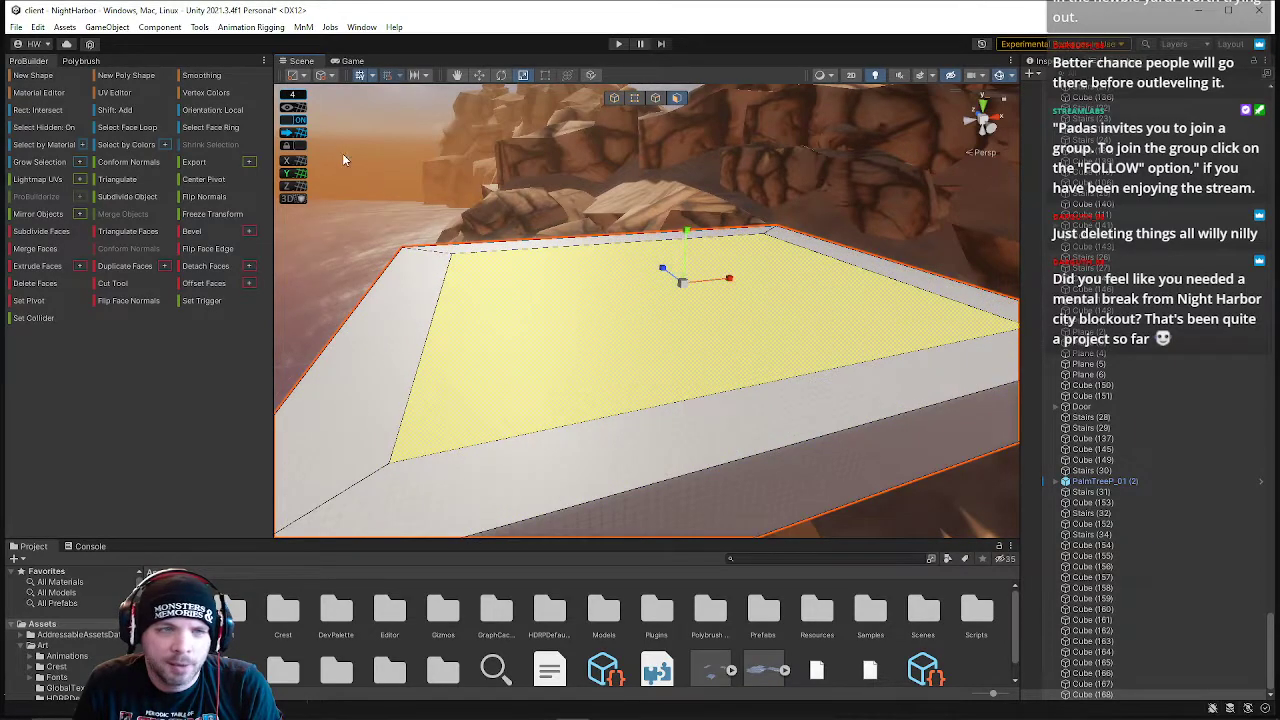
key(w)
mouse_move(685, 233)
shift+mouse_down()
mouse_move(685, 271)
mouse_move(684, 252)
shift+mouse_up()
right_drag(683, 254, 700, 289)
key(w)
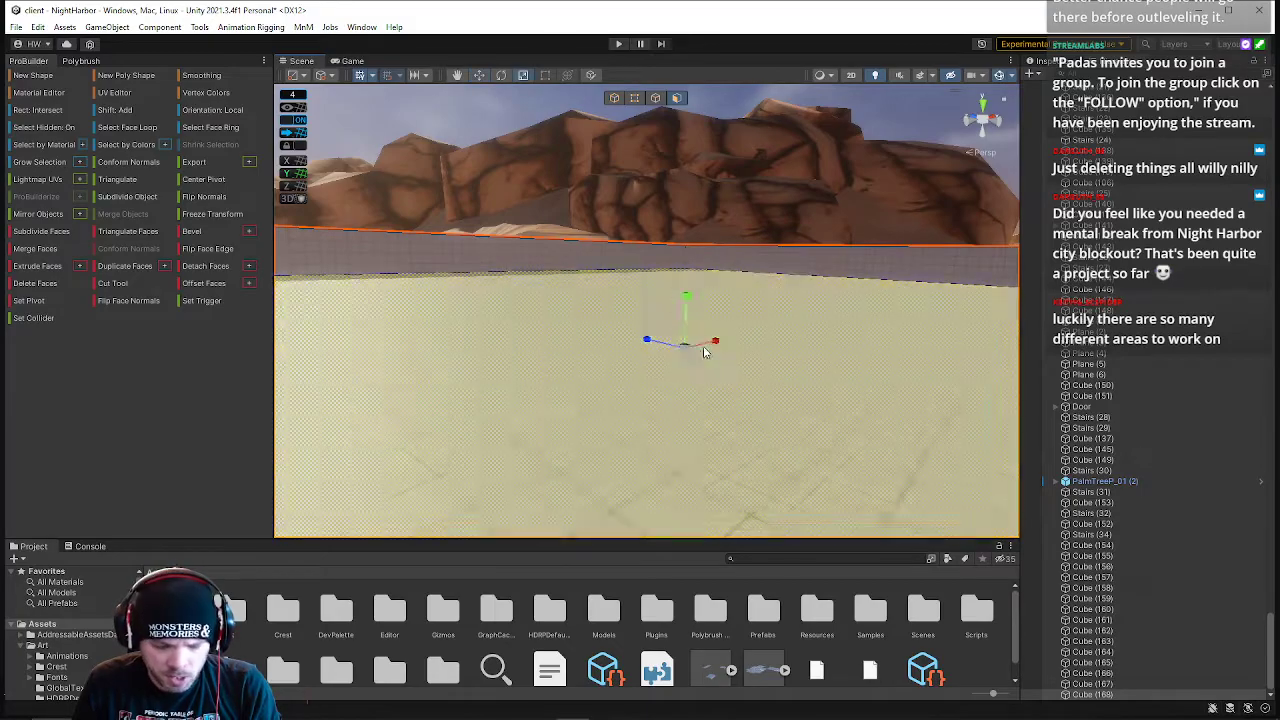
- Inset the recess floor and extrude the inner face upward into a low raised platform
click(704, 352)
drag(658, 341, 655, 344)
right_drag(655, 344, 299, 333)
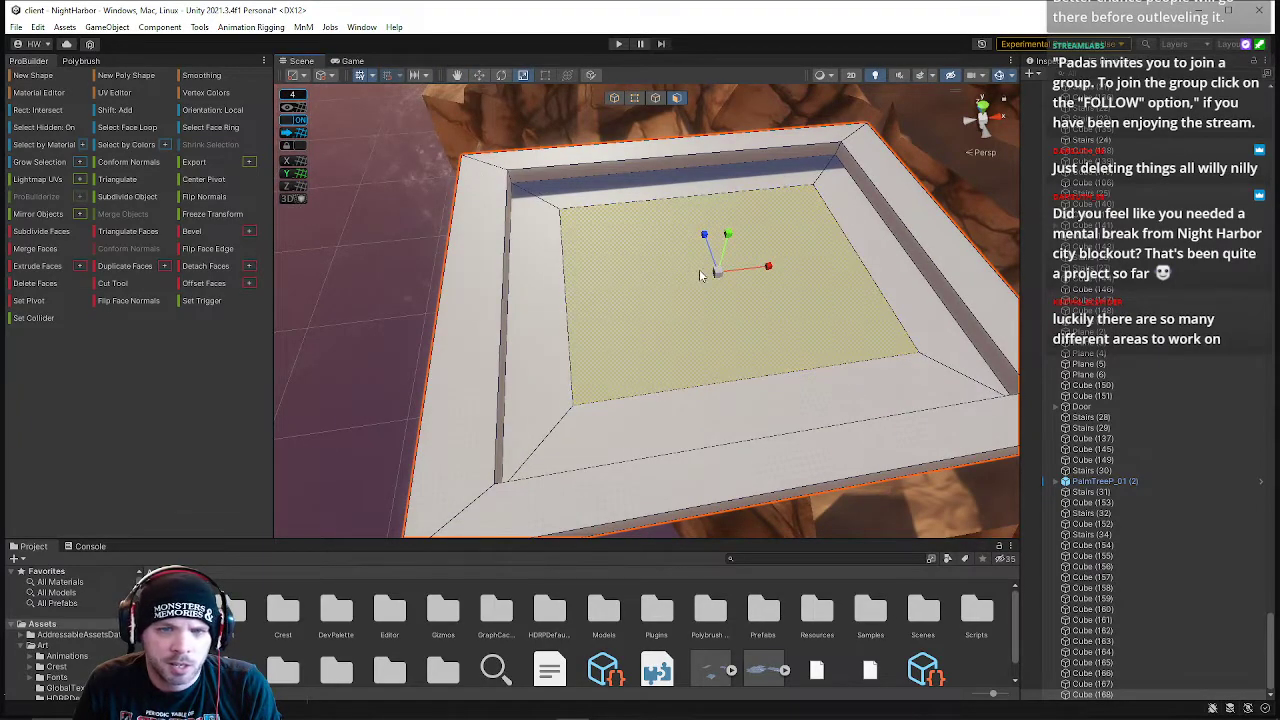
drag(716, 271, 726, 166)
key(w)
right_drag(726, 166, 714, 86)
key(q)
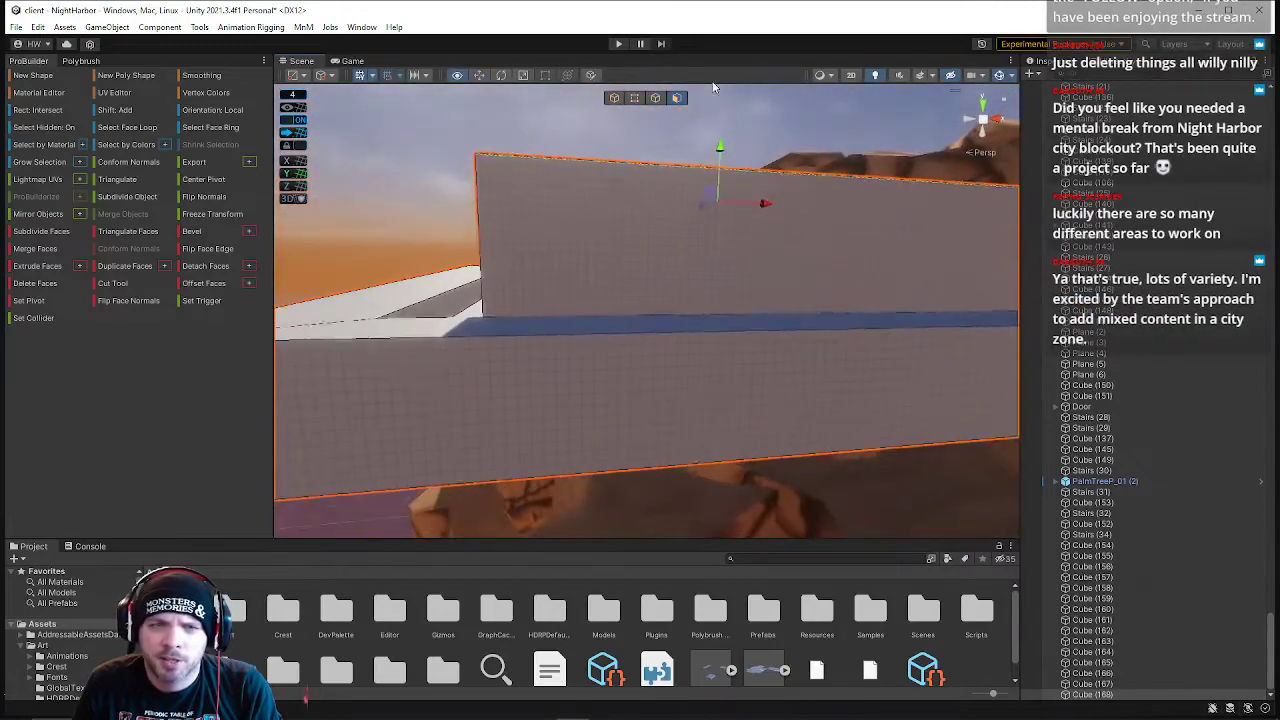
drag(720, 148, 715, 197)
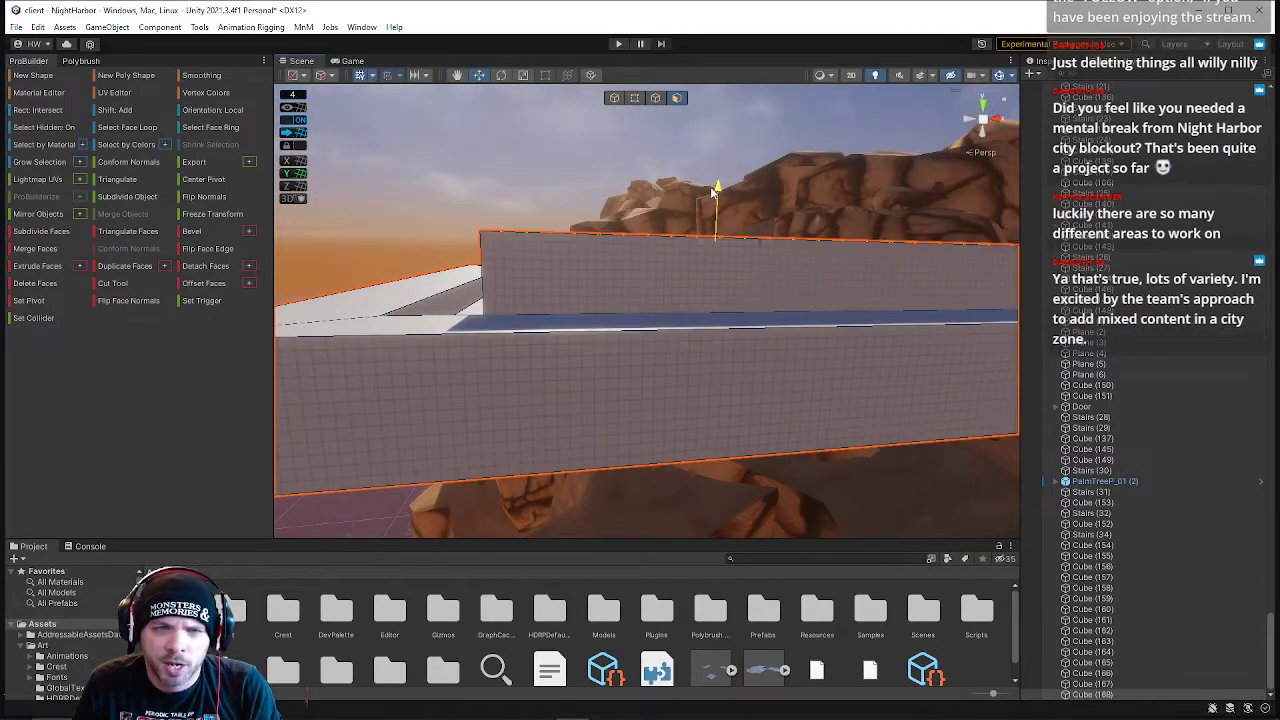
- Inset the platform's top face and extrude the smaller face upward into a block
right_drag(710, 184, 680, 251)
key(r)
shift+drag(715, 275, 646, 286)
key(w)
shift+drag(603, 228, 557, 14)
- Move the block's side face inward to make it a narrower tower
right_drag(562, 175, 514, 357)
click(575, 300)
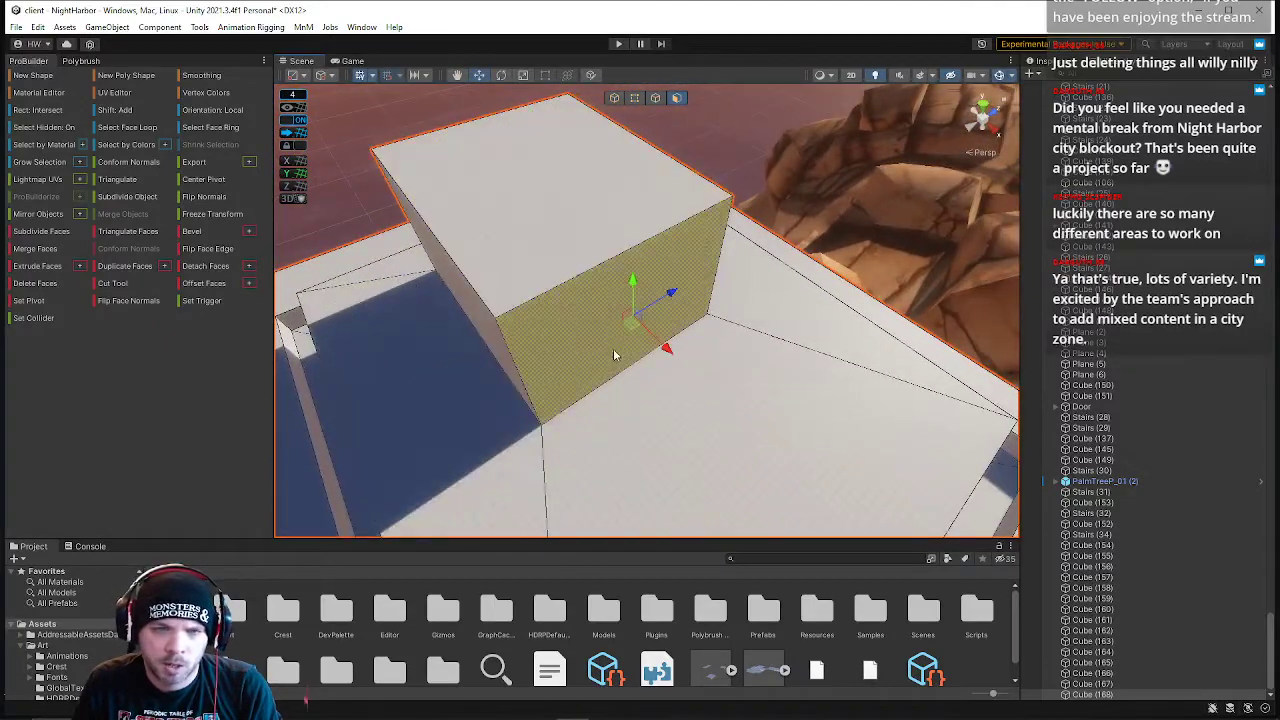
drag(592, 318, 547, 303)
right_drag(547, 303, 551, 274)
click(622, 254)
right_drag(623, 250, 706, 263)
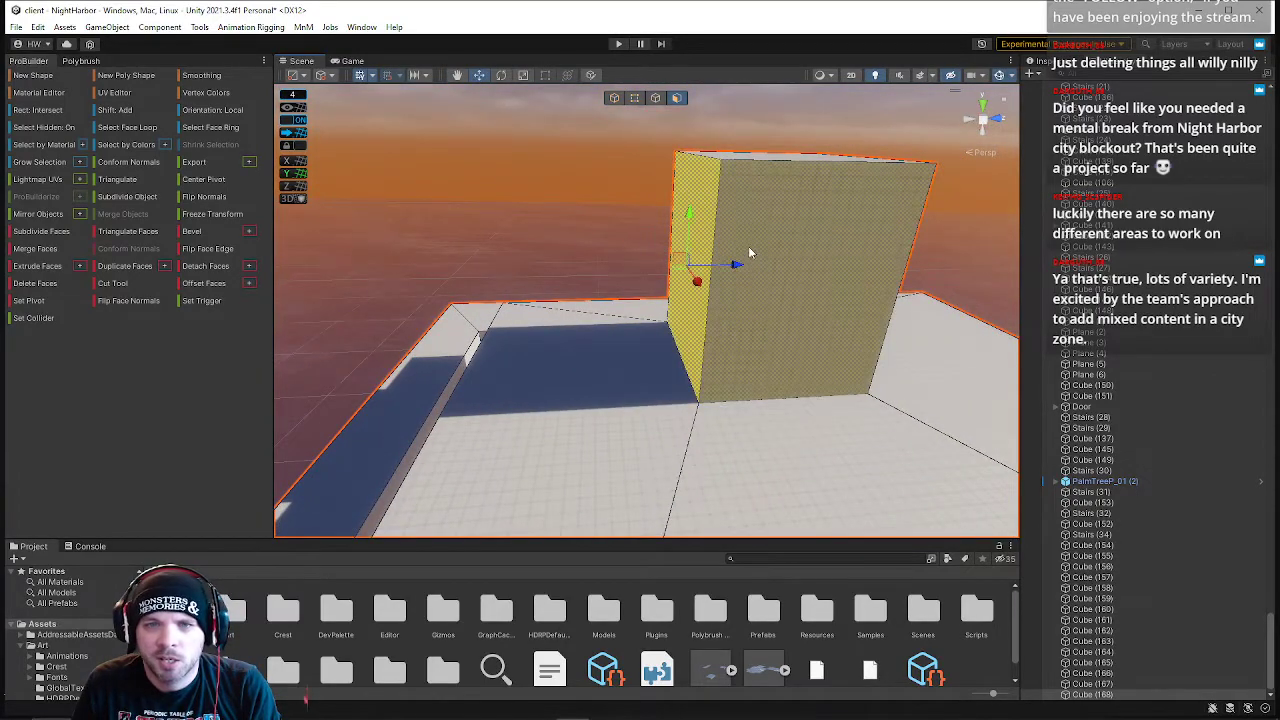
- Raise the tower's top face to make the tower taller
click(656, 98)
click(676, 98)
click(761, 159)
right_drag(761, 159, 758, 256)
drag(759, 254, 762, 110)
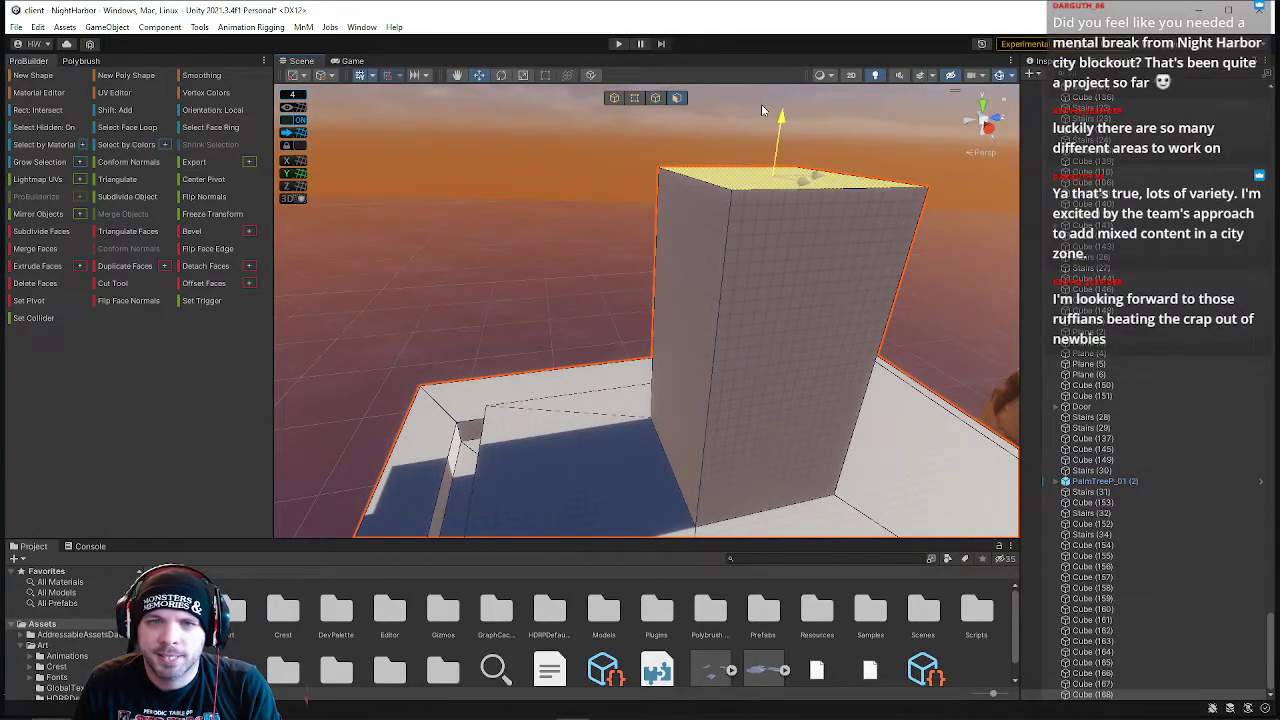
- Insert a horizontal edge loop around the tower and adjust its height
click(656, 98)
right_drag(676, 140, 761, 195)
click(662, 154)
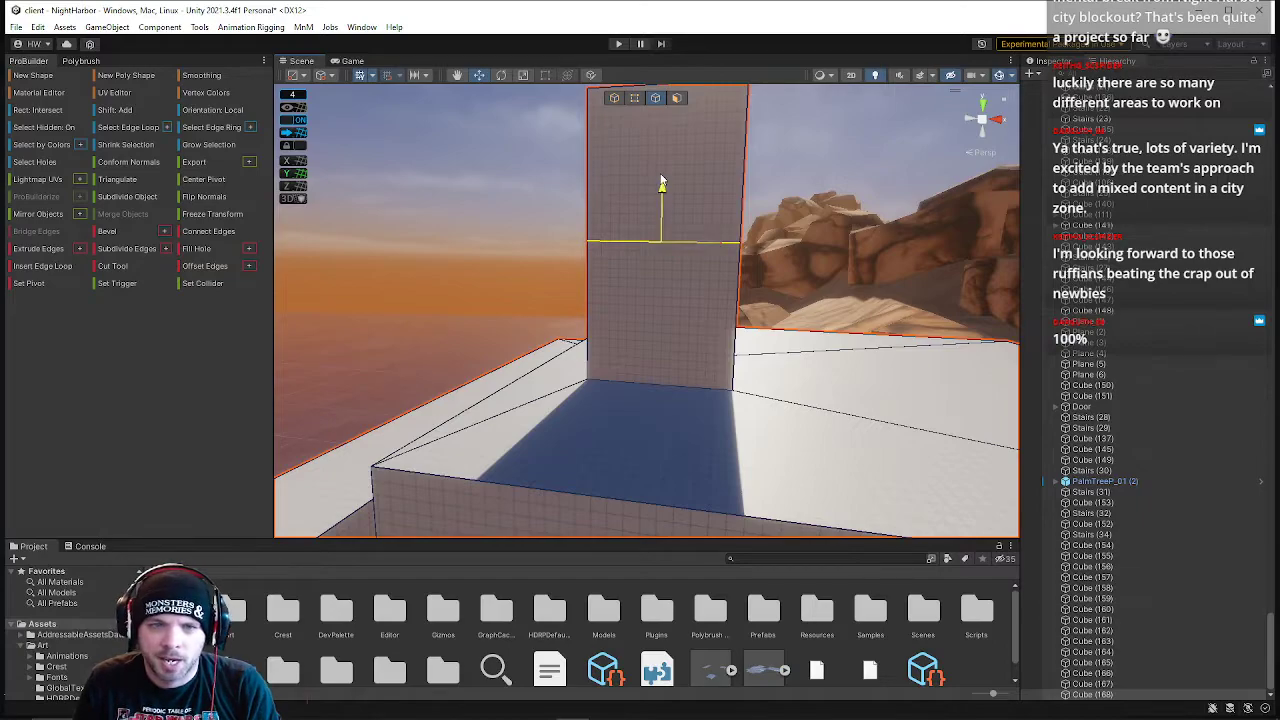
scroll(676, 224, down, 5)
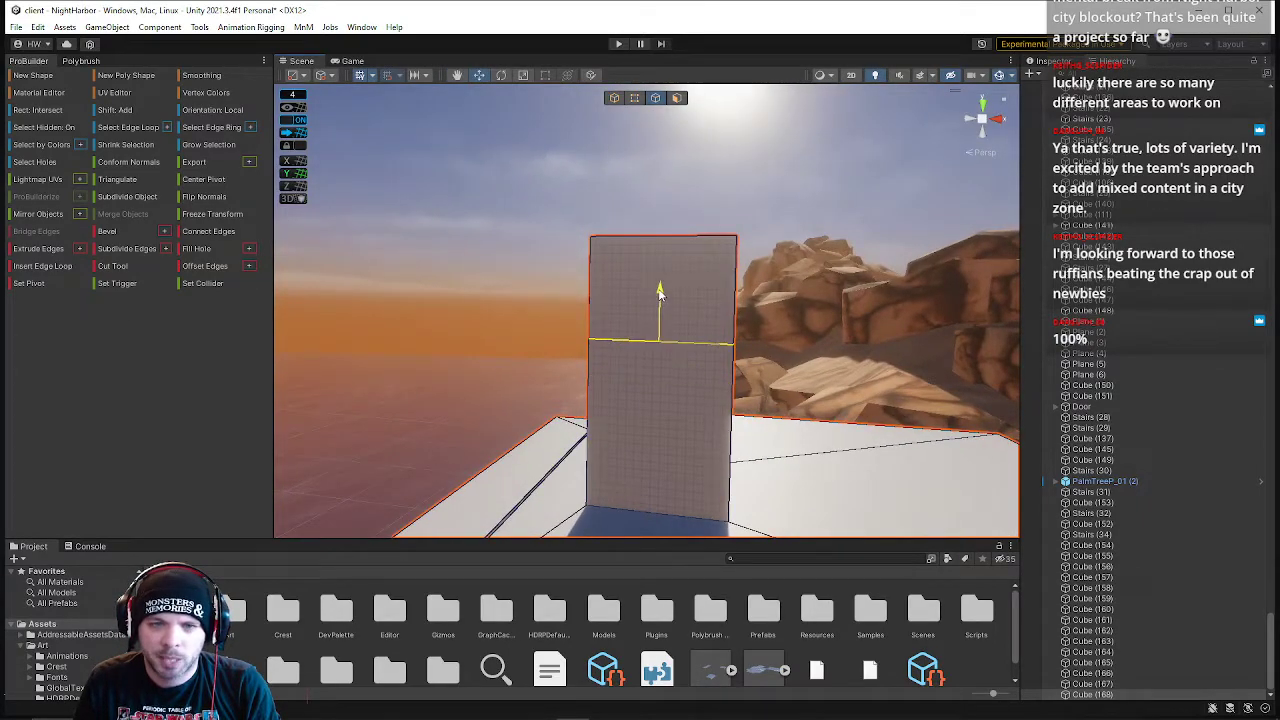
right_drag(660, 294, 665, 325)
- Move one side of the tower inward, both above and below the edge loop, to slim it
click(677, 99)
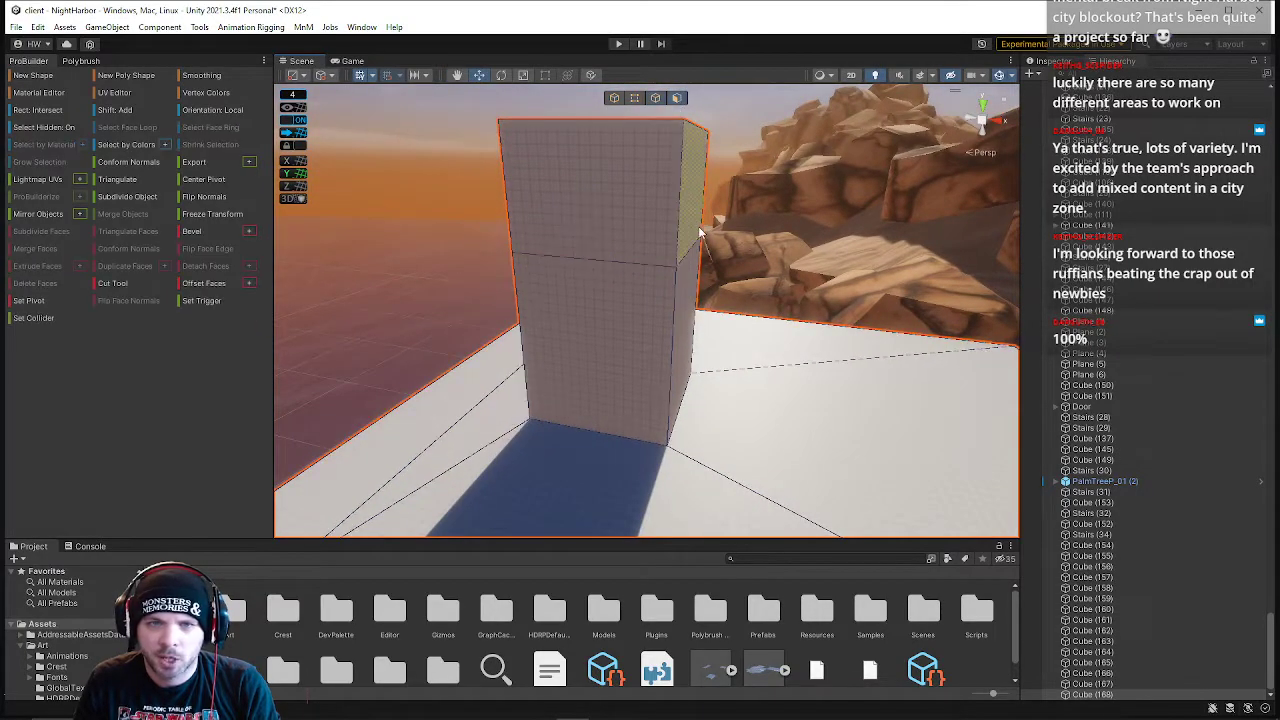
click(692, 228)
drag(740, 341, 696, 330)
click(617, 334)
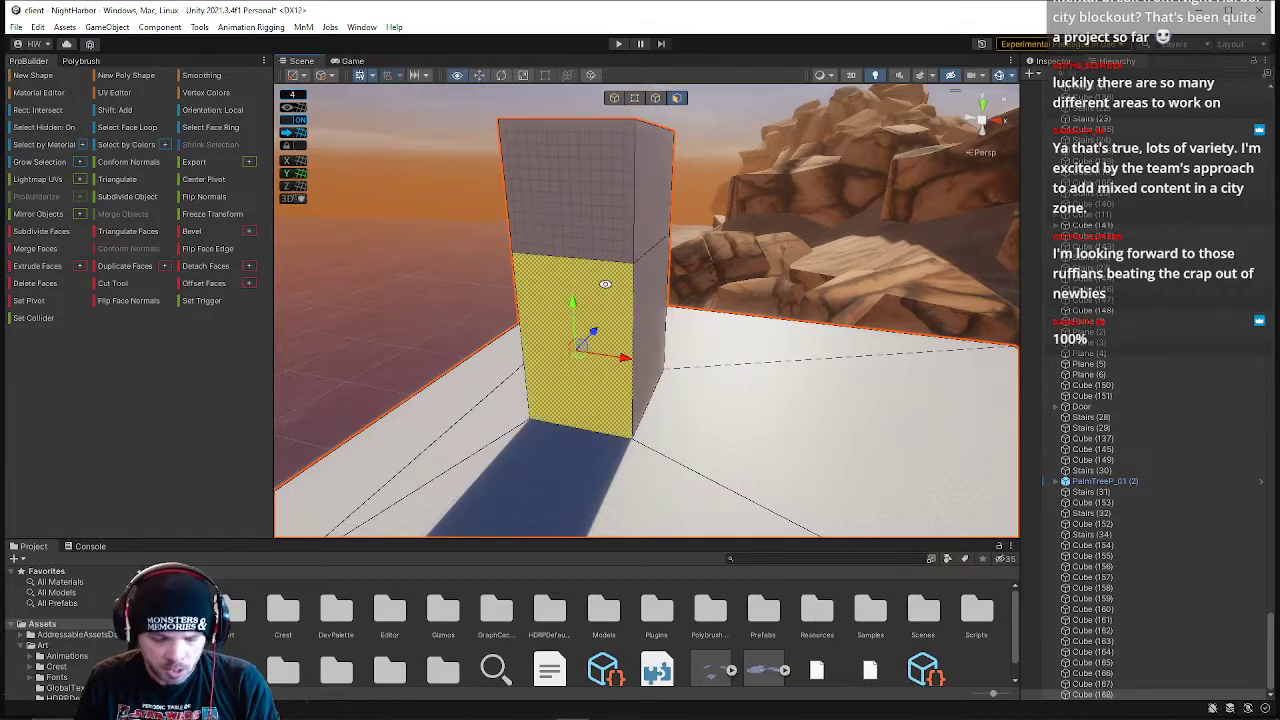
shift+click(600, 226)
right_drag(669, 337, 590, 280)
- Set the grid snap to 1 and slant the tower's upper section by moving one top edge inward
click(652, 99)
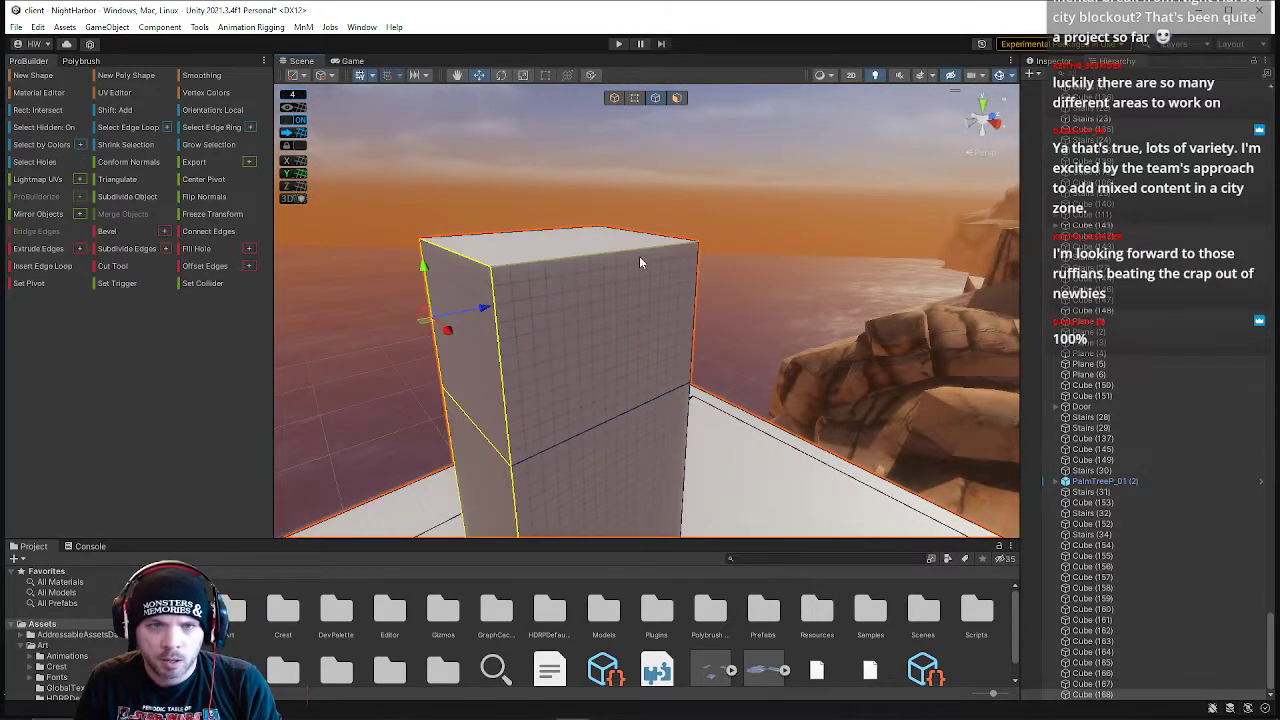
right_drag(647, 236, 573, 253)
drag(592, 243, 623, 245)
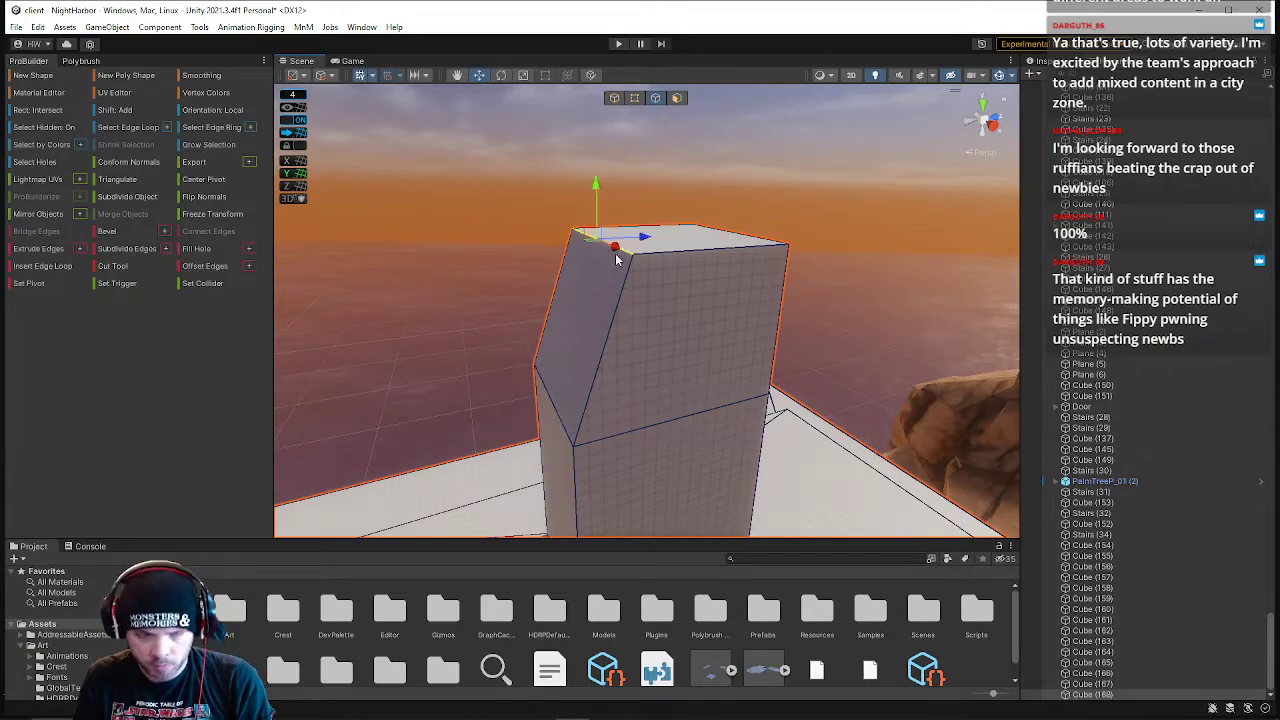
drag(647, 240, 600, 246)
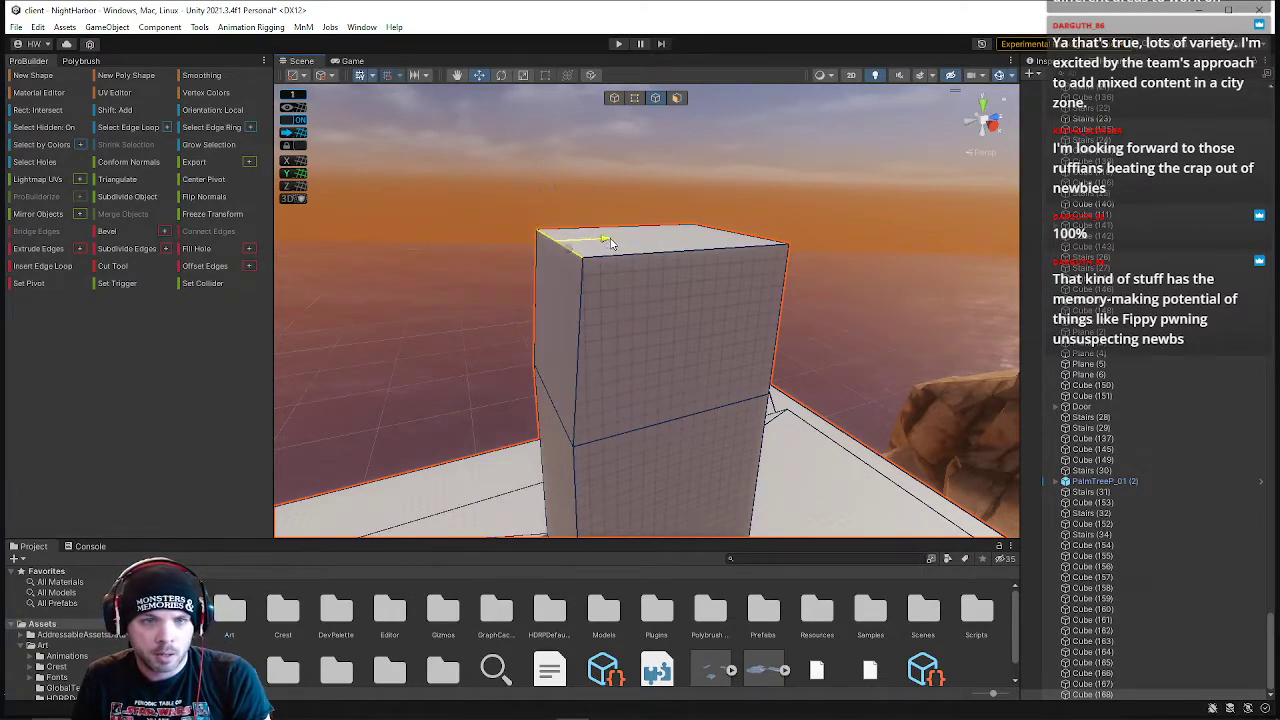
right_drag(486, 286, 732, 254)
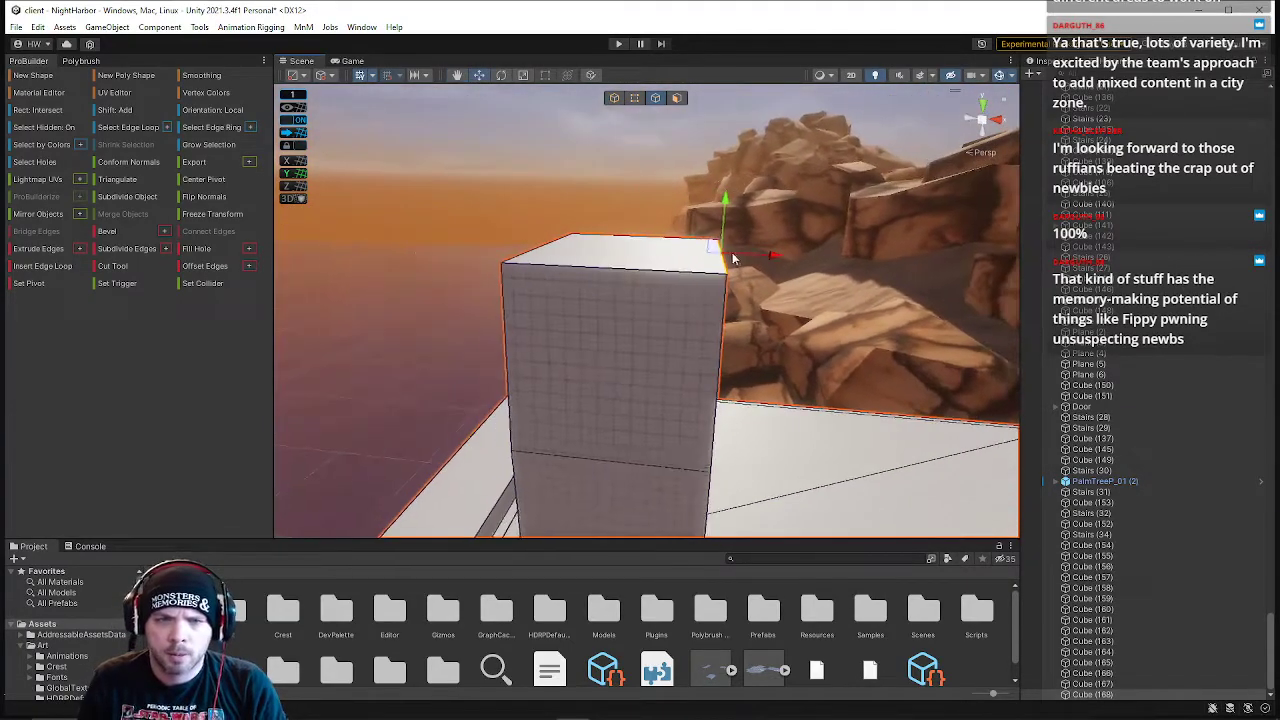
drag(730, 254, 716, 254)
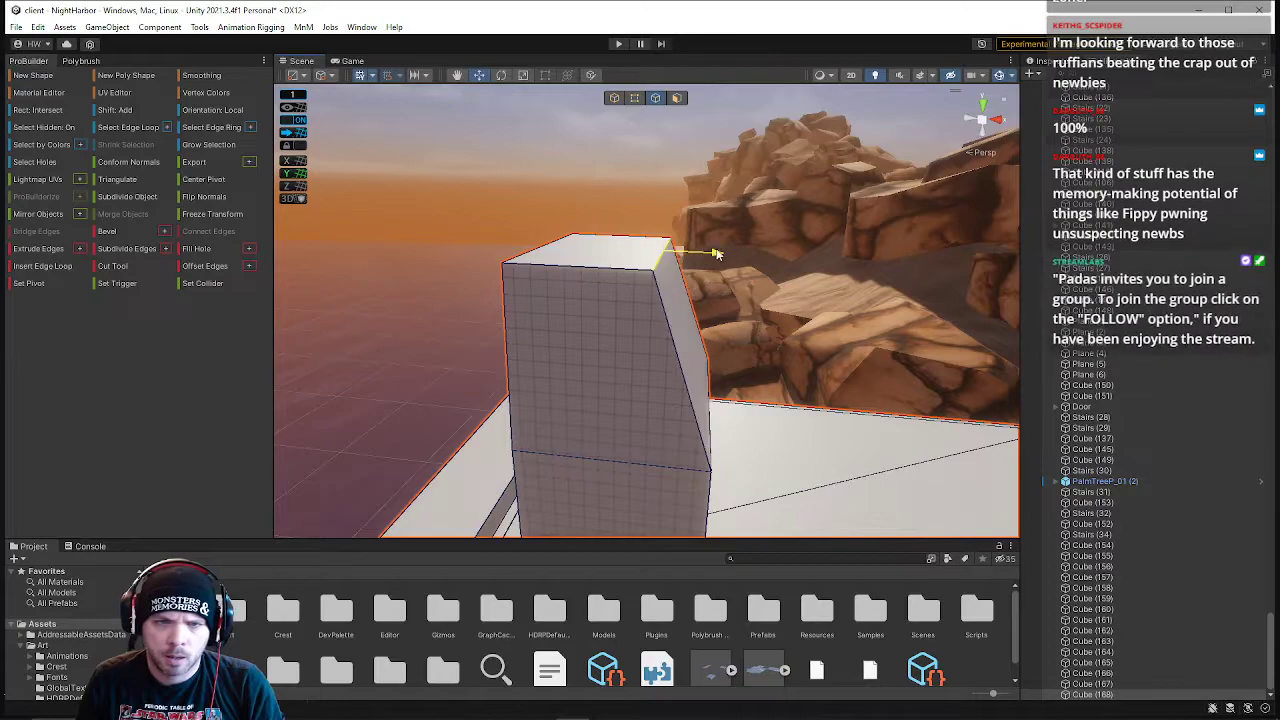
right_drag(709, 297, 650, 278)
- Reposition the wide side face of the raised platform beneath the tower
right_drag(600, 388, 660, 200)
click(676, 97)
click(588, 345)
drag(596, 360, 580, 372)
right_drag(575, 371, 392, 276)
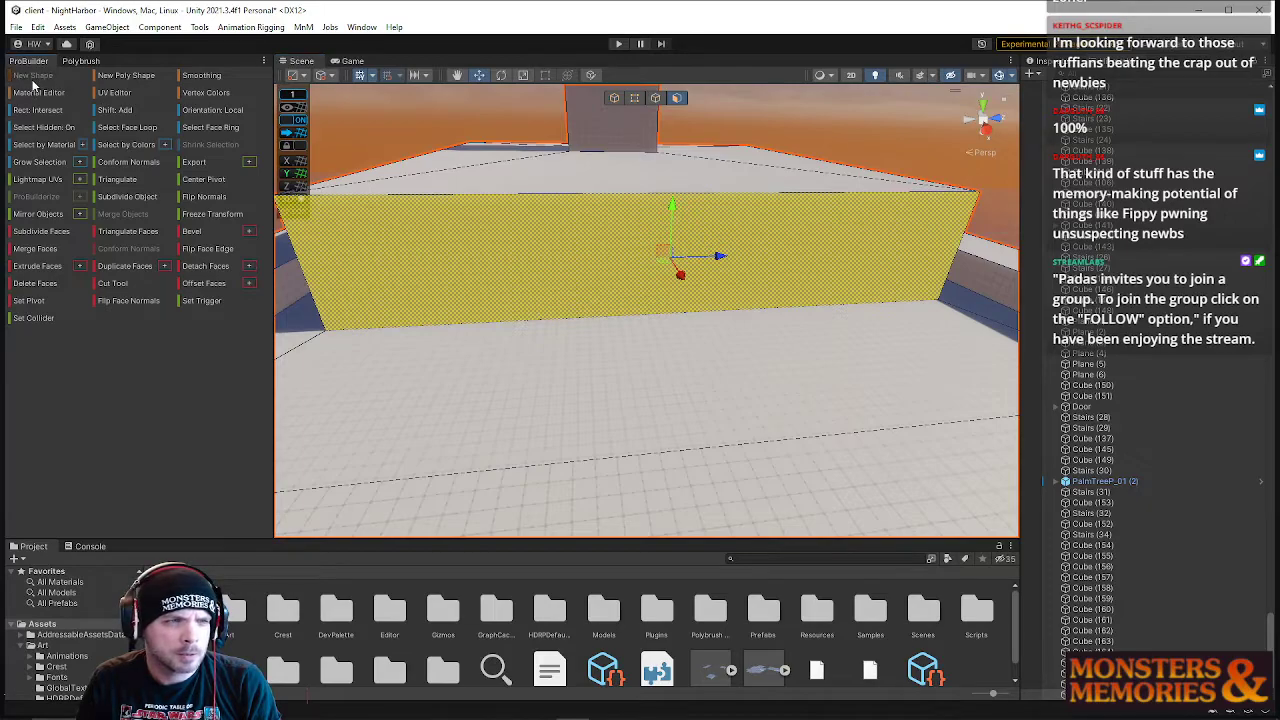
- Create a 9 × 19 × 23 cube on the recess floor in front of the platform's side
click(33, 76)
drag(538, 230, 578, 322)
drag(752, 320, 768, 309)
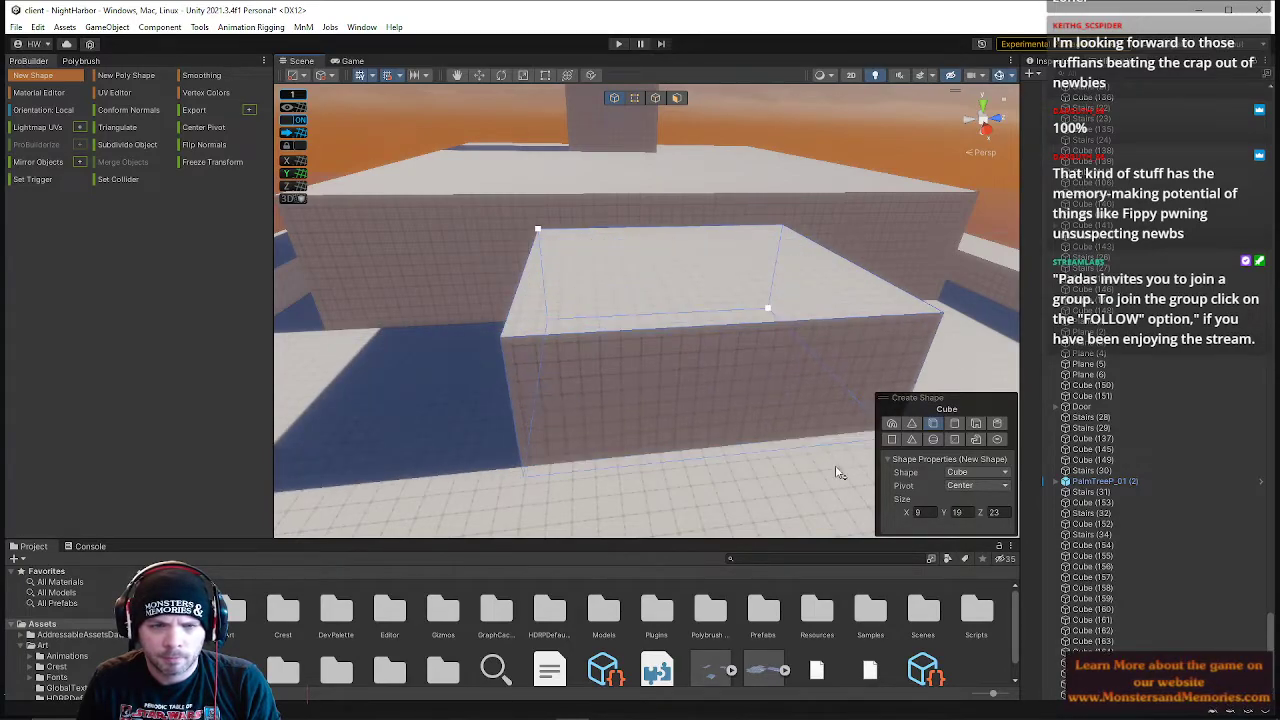
- Finish the cube beside the platform and move its end face outward to lengthen the block
click(696, 383)
right_drag(696, 383, 838, 297)
key(Escape)
click(677, 98)
click(766, 239)
drag(813, 259, 891, 276)
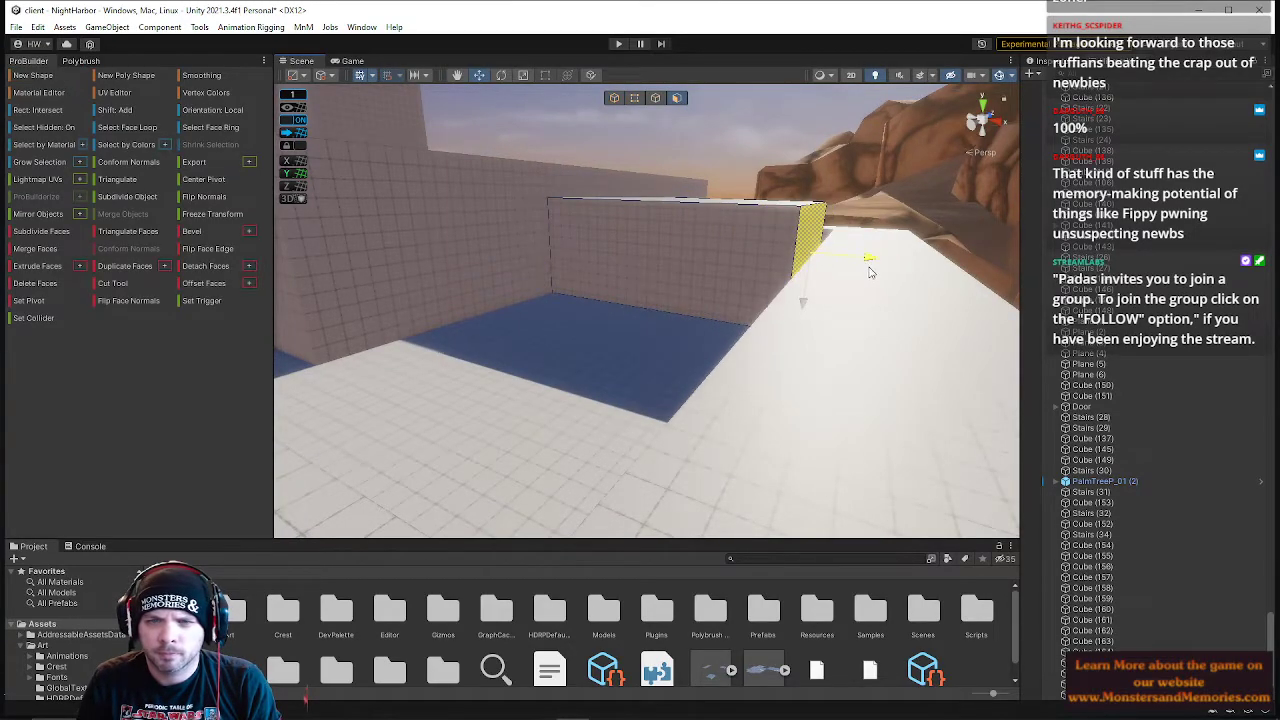
- Lower the outer end of the long block so it slopes down like a ramp past the base's edge
click(655, 98)
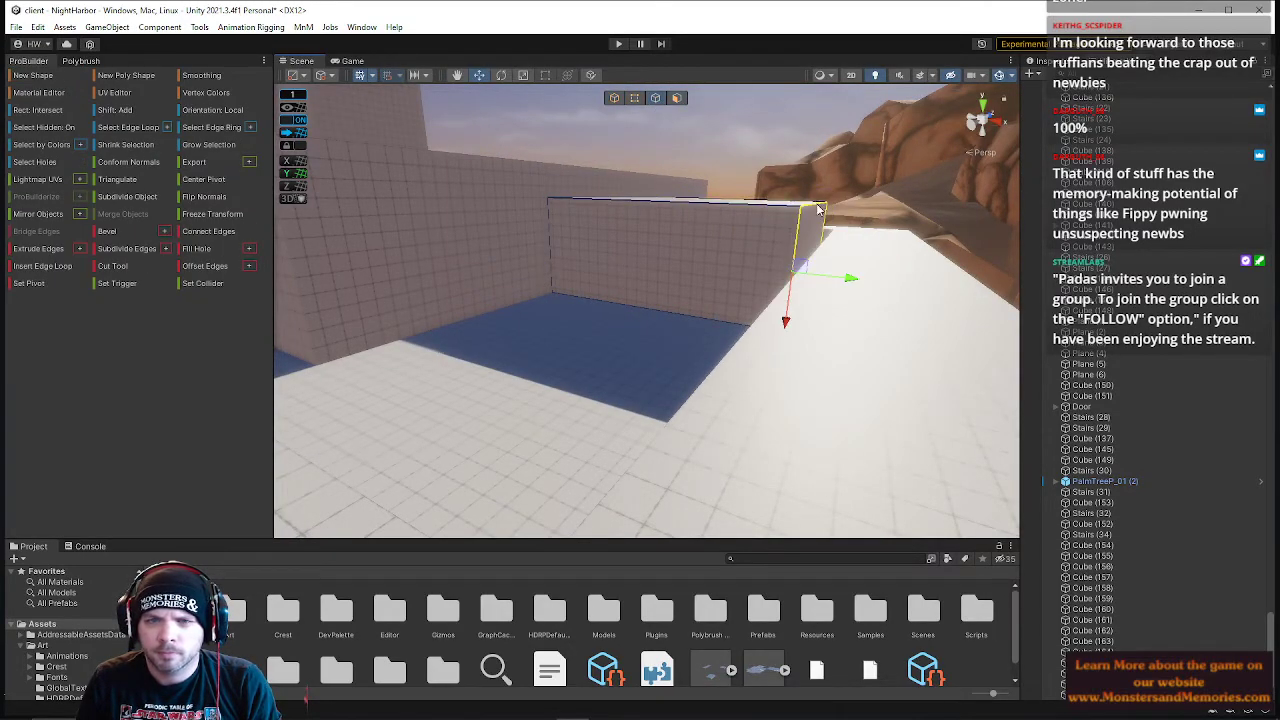
drag(813, 257, 803, 306)
right_drag(803, 306, 669, 124)
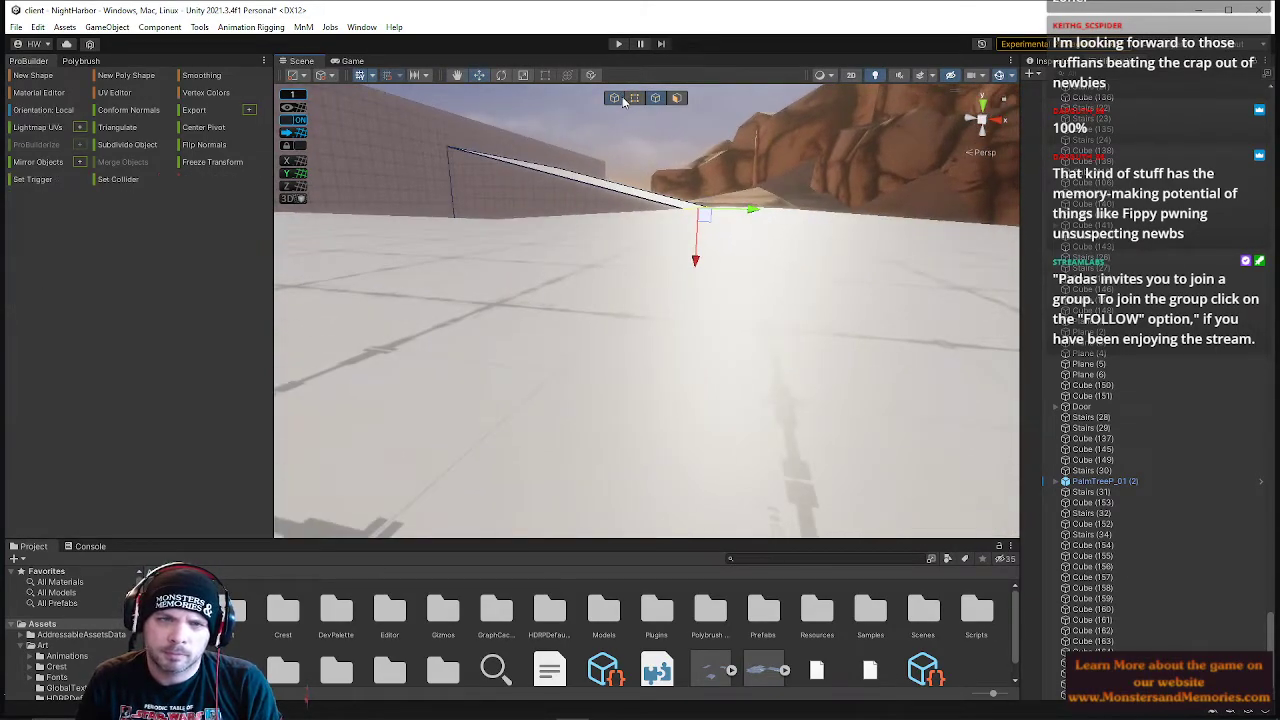
click(617, 98)
click(636, 98)
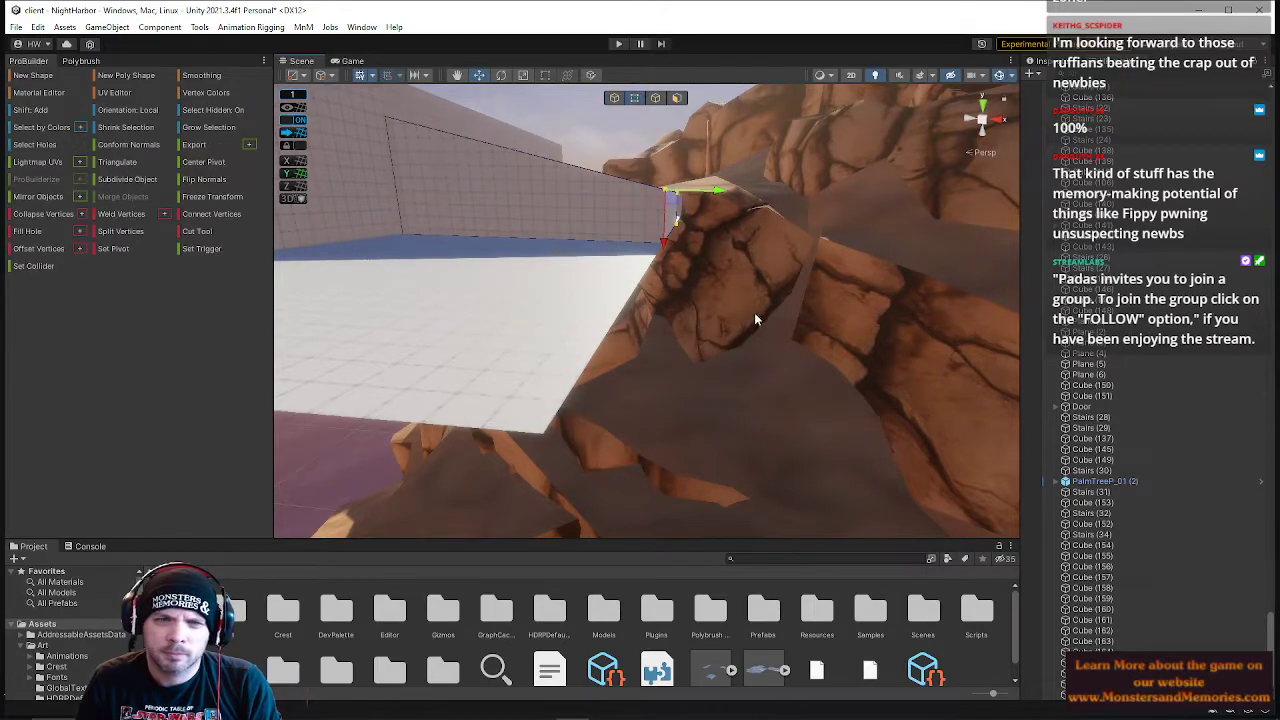
right_drag(703, 190, 676, 147)
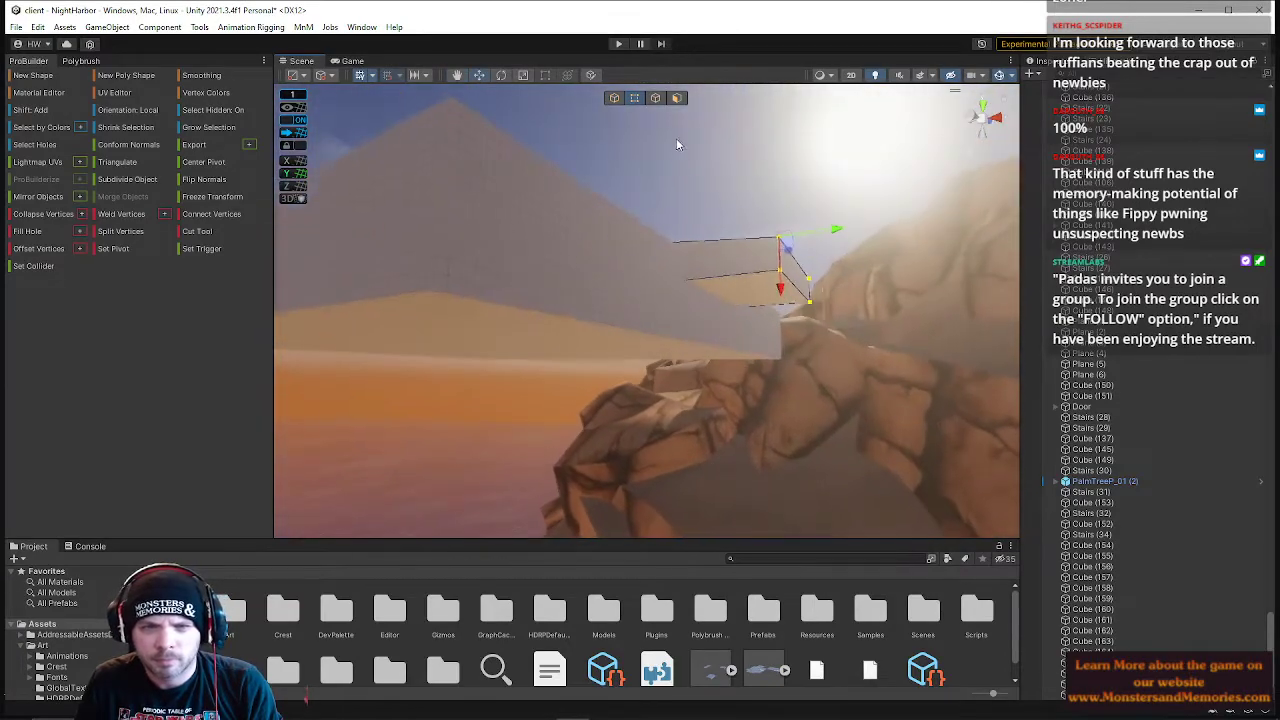
click(676, 100)
click(742, 304)
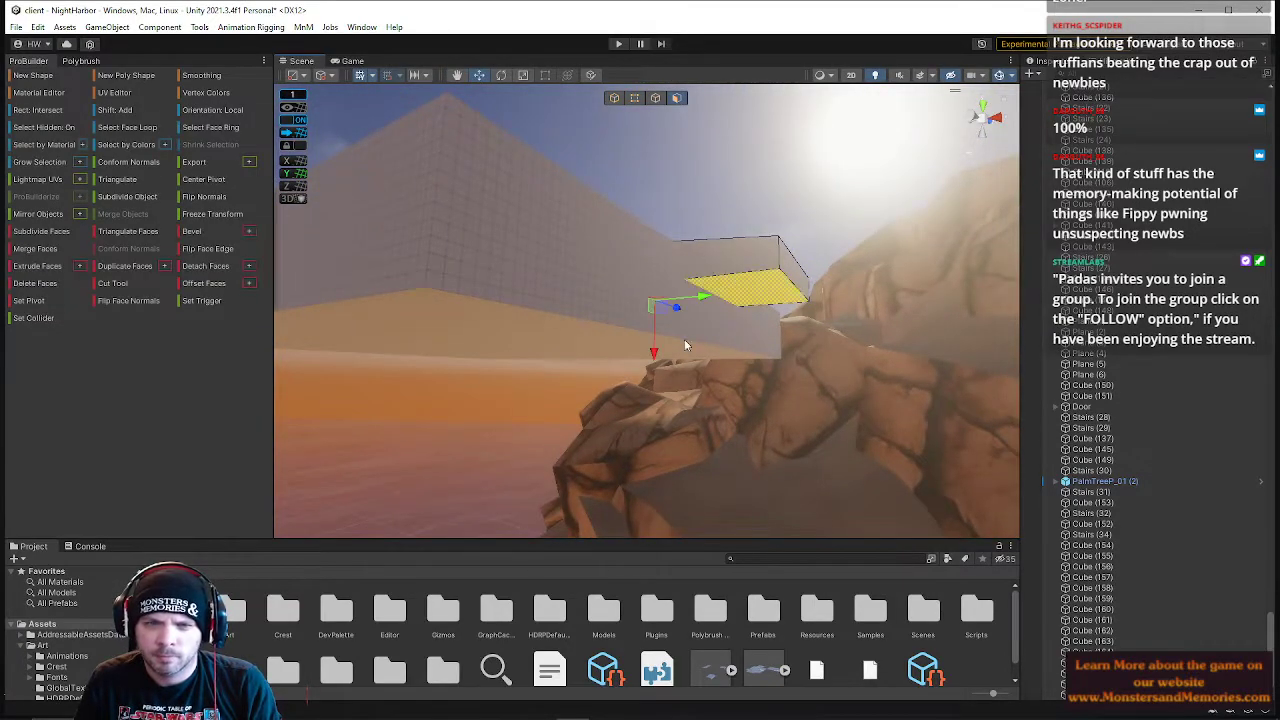
right_drag(712, 239, 663, 306)
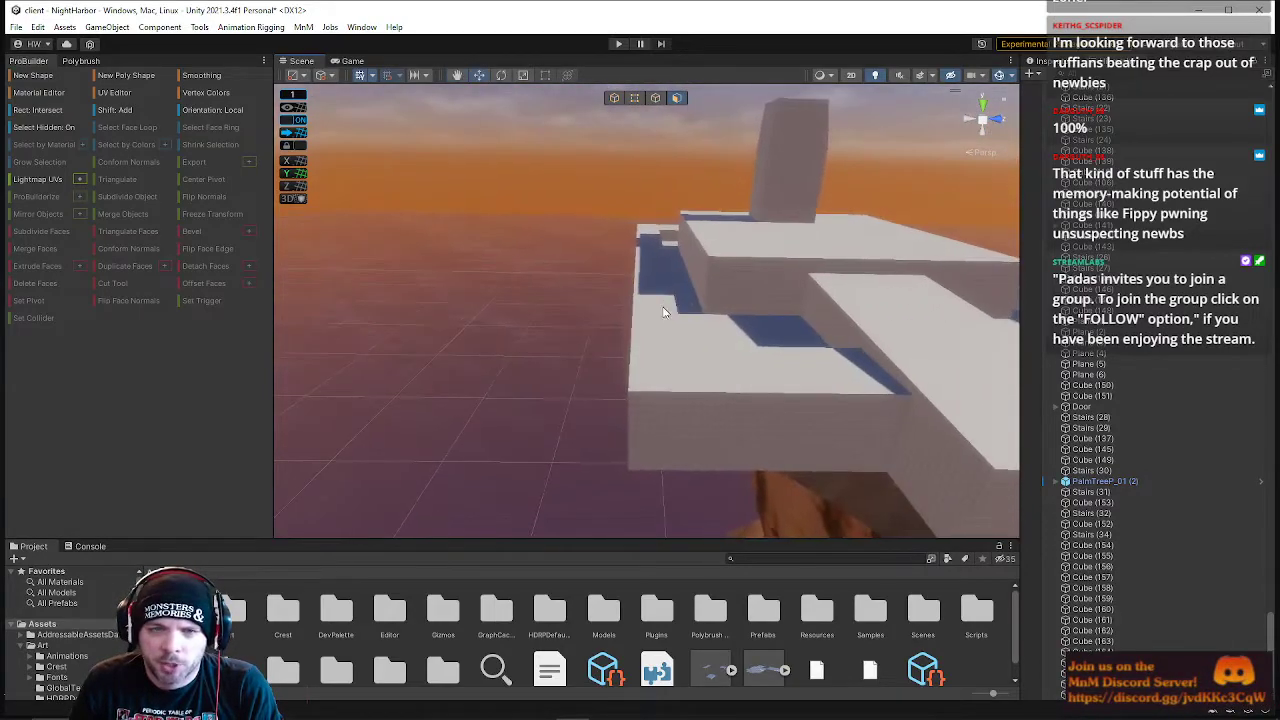
- Set the grid snap to 4 and widen the base by moving the vertices along one side outward
click(663, 306)
click(635, 98)
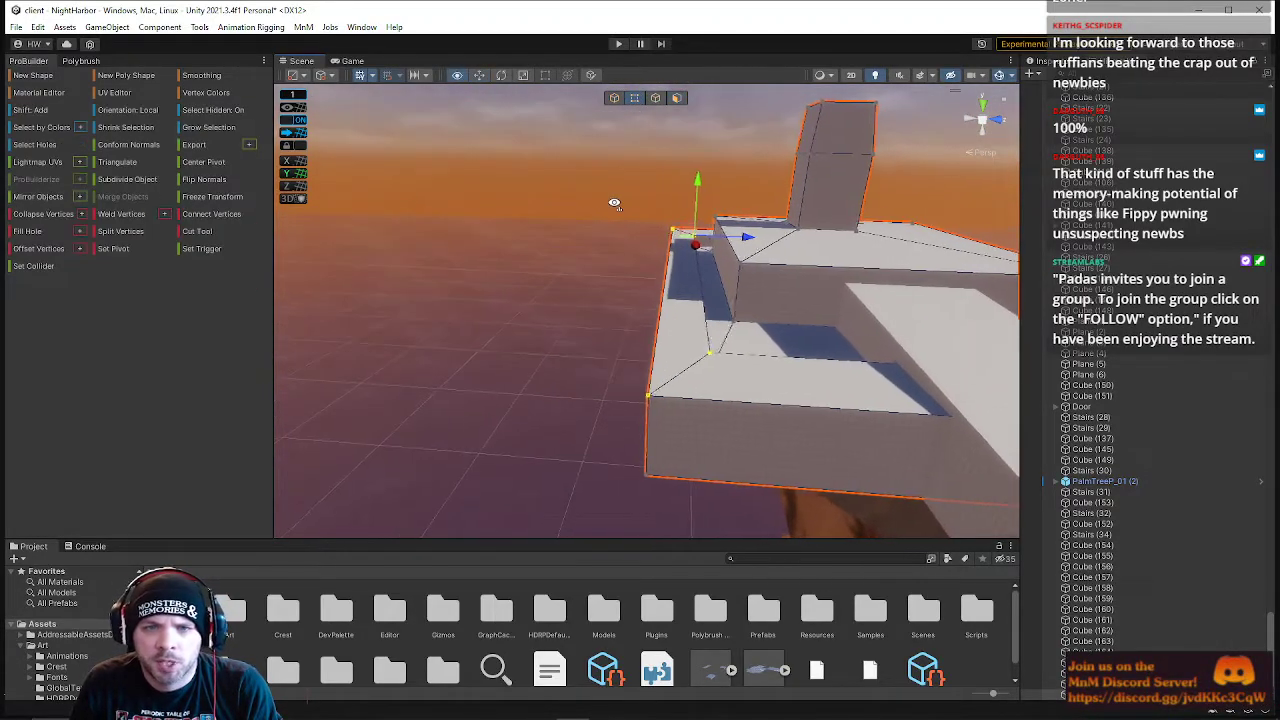
drag(560, 162, 700, 538)
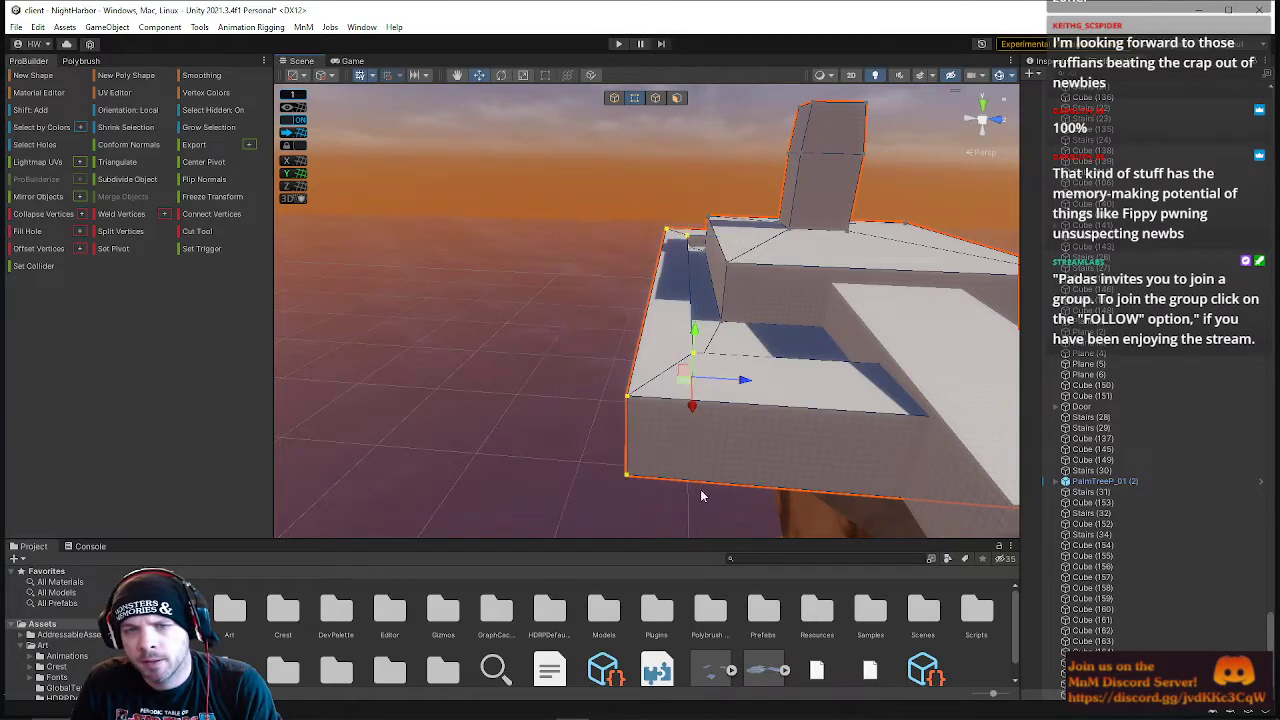
right_drag(748, 388, 766, 403)
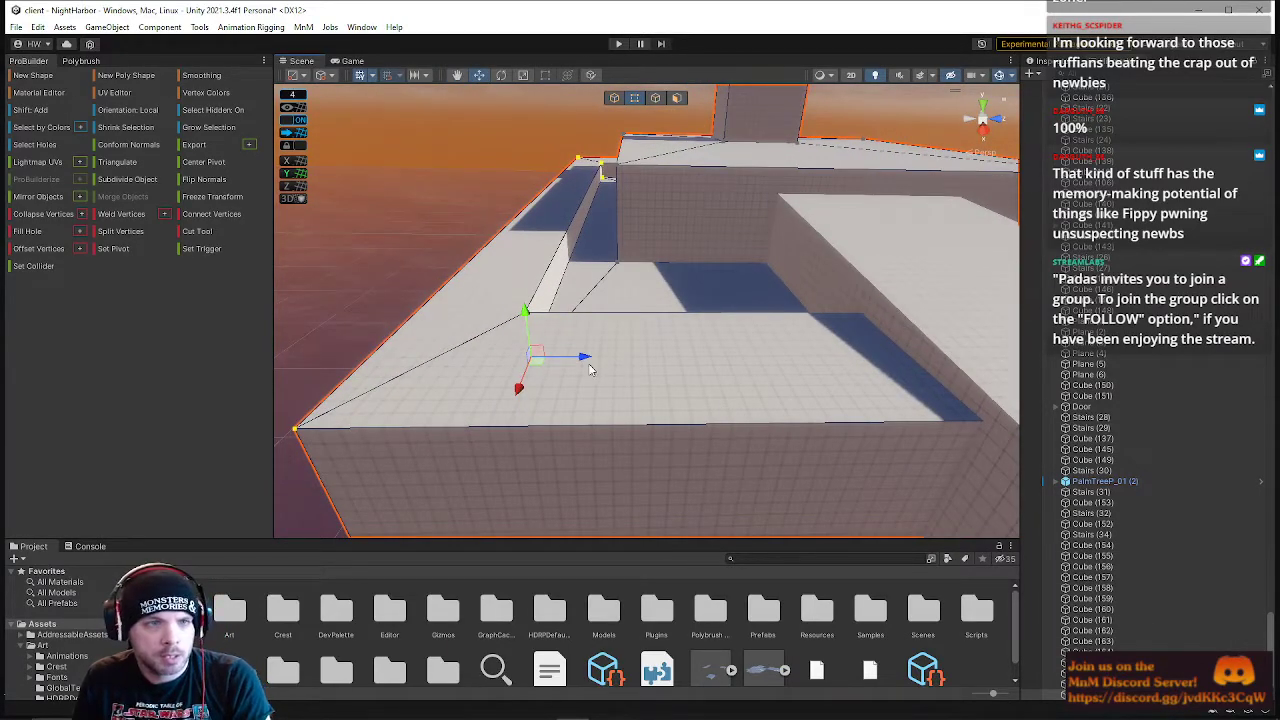
drag(585, 356, 505, 360)
- Move the vertices along the opposite side of the base outward to widen it there too
right_drag(517, 364, 655, 243)
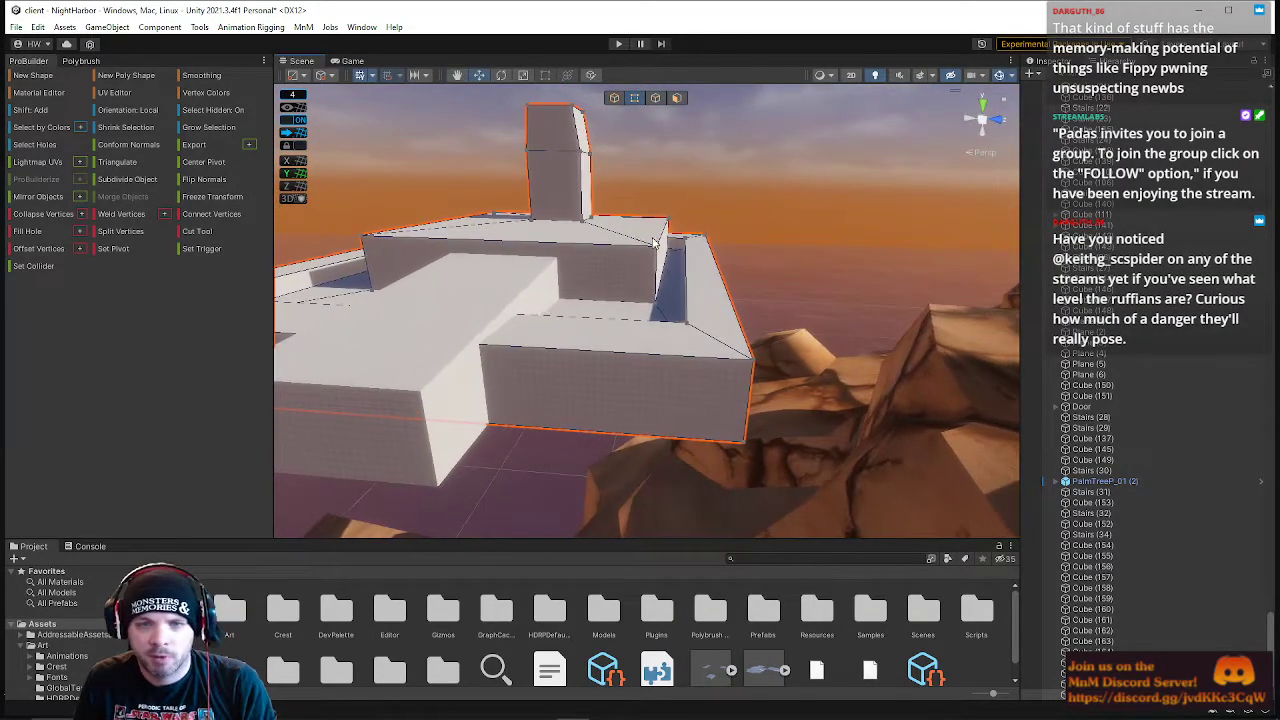
drag(675, 213, 836, 538)
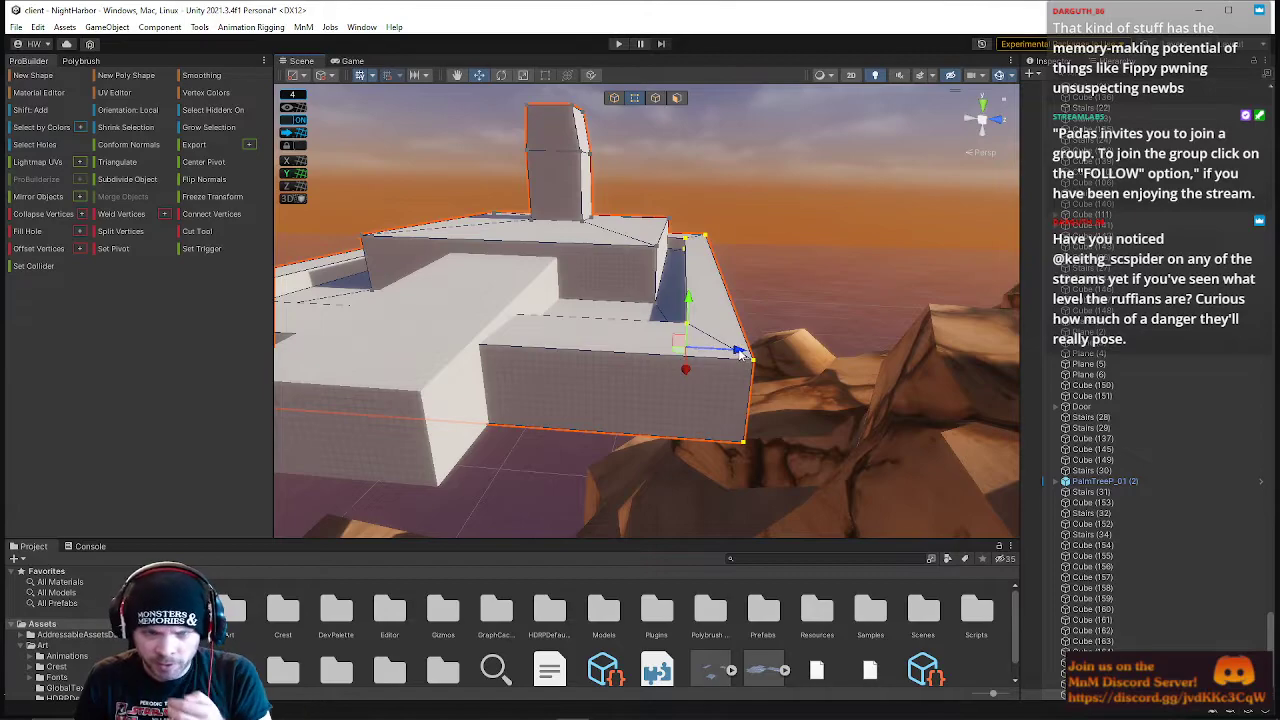
drag(740, 353, 790, 355)
- Create a cube tower with a footprint of about 8 × 11 on the front corner of the raised platform
right_drag(730, 371, 614, 349)
click(697, 362)
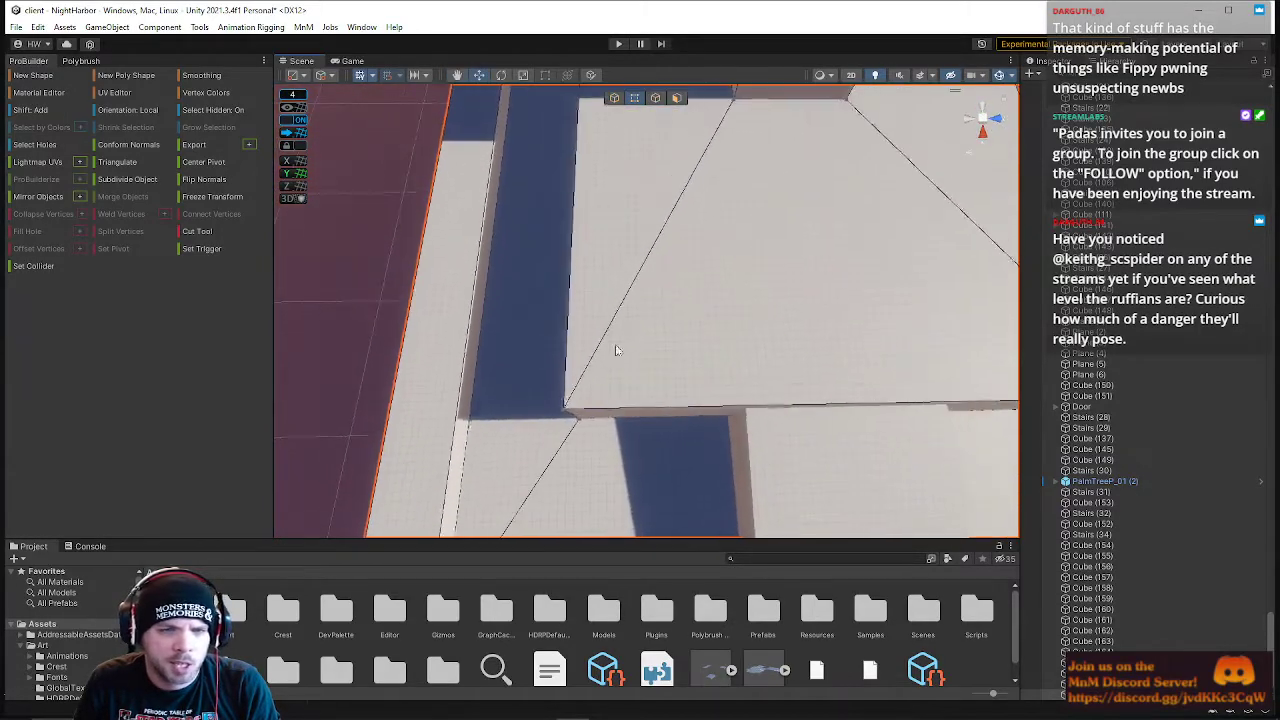
click(45, 76)
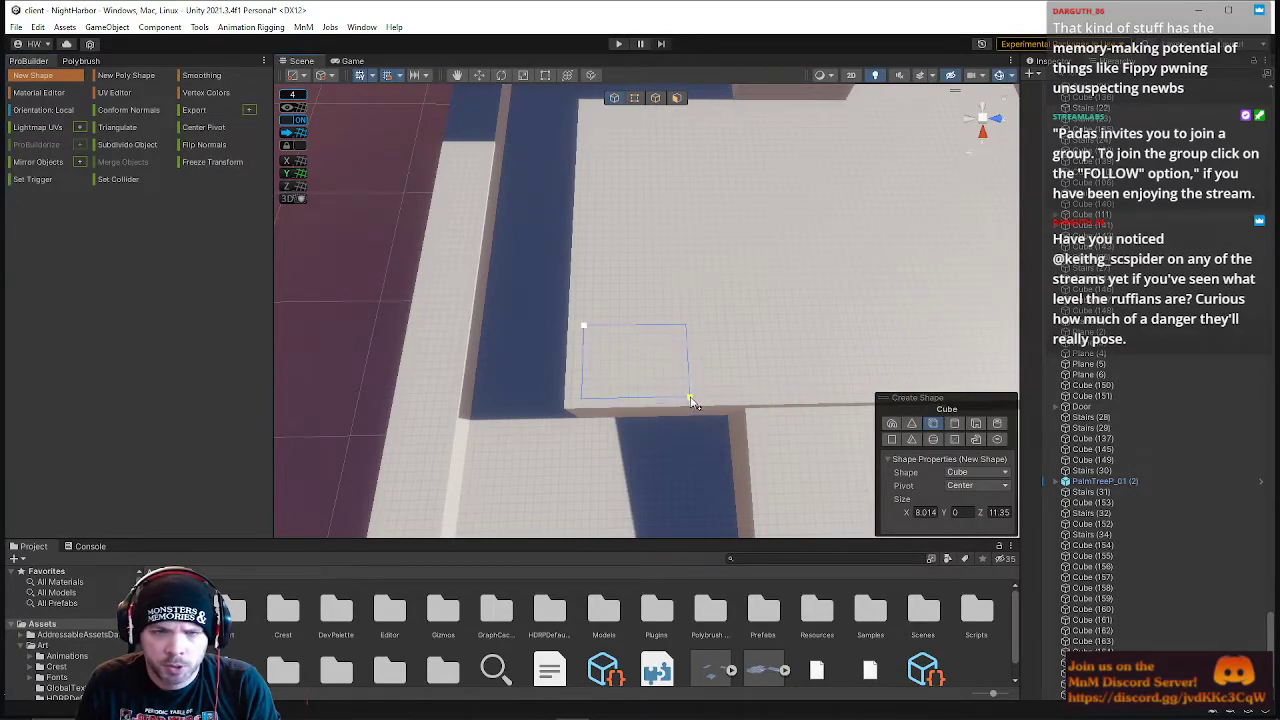
click(684, 364)
right_drag(684, 364, 680, 100)
- Lower the top face of the new corner tower to shorten it below the main tower
click(679, 99)
right_drag(575, 258, 606, 238)
click(614, 237)
drag(625, 189, 625, 246)
right_drag(665, 268, 704, 321)
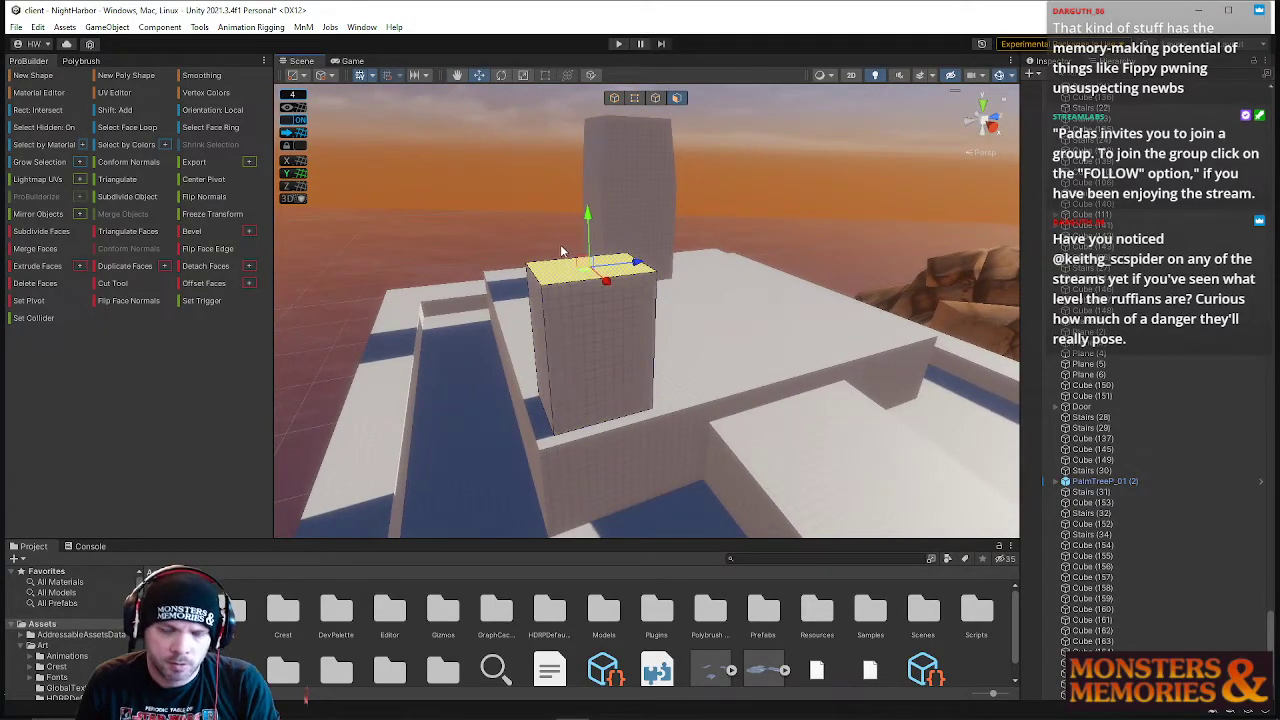
- Duplicate the corner tower and move the copy across to the opposite front corner of the raised platform
click(615, 97)
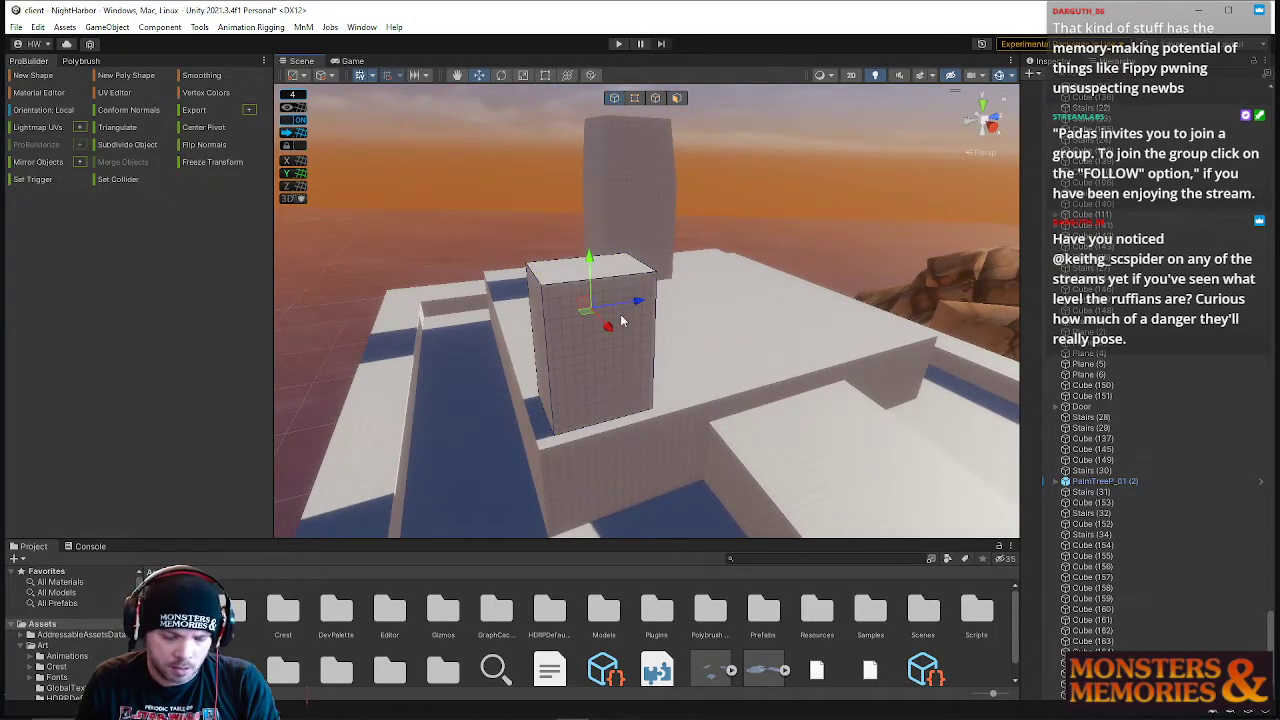
key(ctrl+d)
drag(629, 320, 933, 300)
right_drag(880, 315, 810, 219)
key(s)
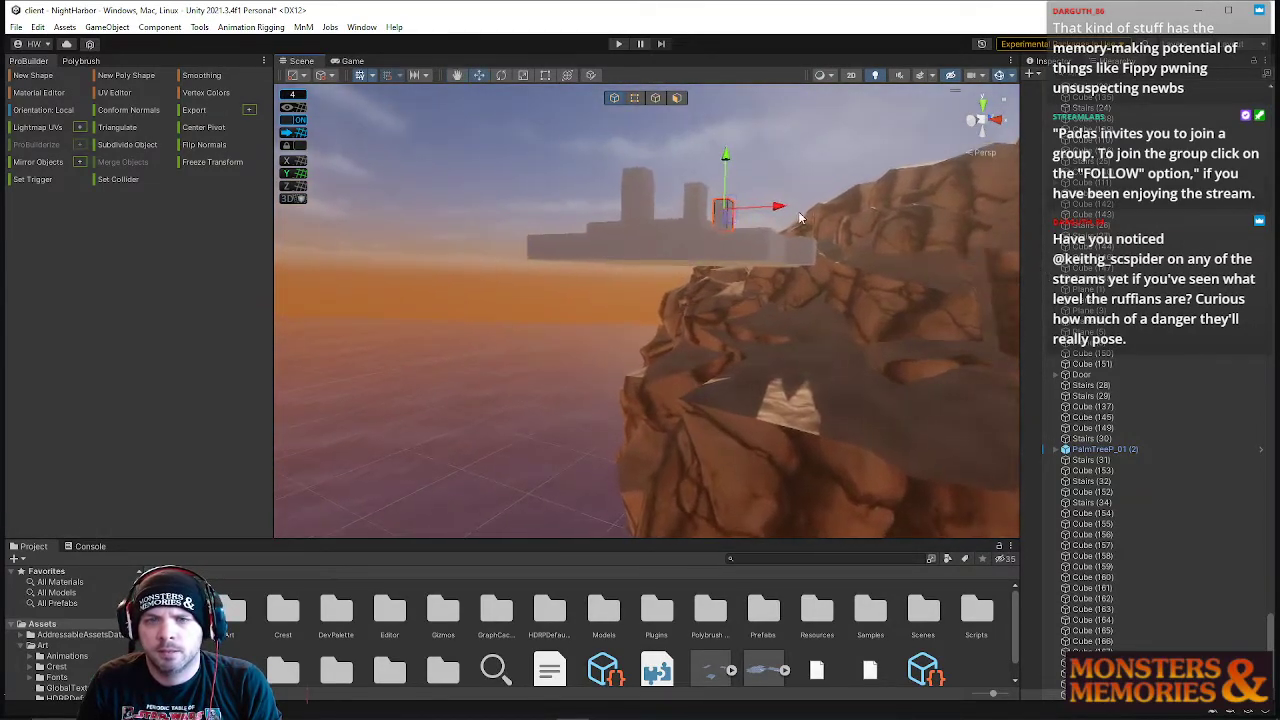
- Move a copy of the corner tower out and down onto the front outer corner of the lower base
right_drag(731, 210, 672, 335)
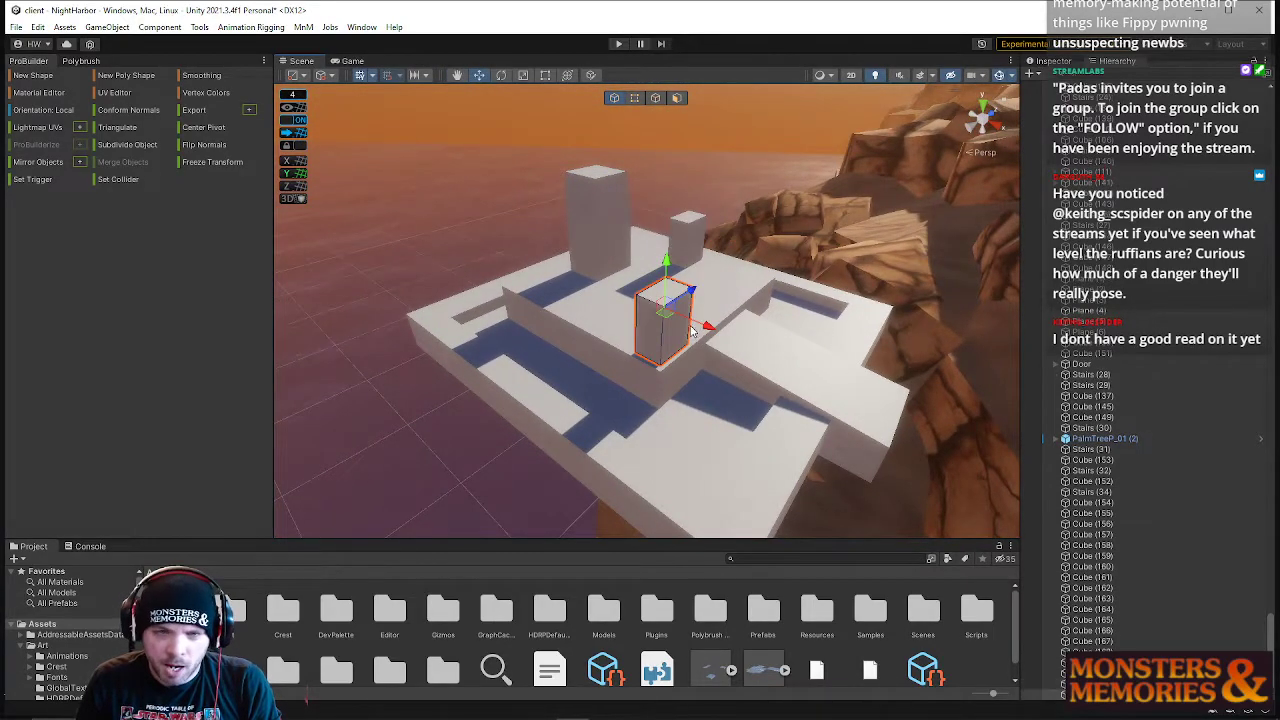
right_drag(766, 352, 815, 258)
drag(815, 258, 663, 283)
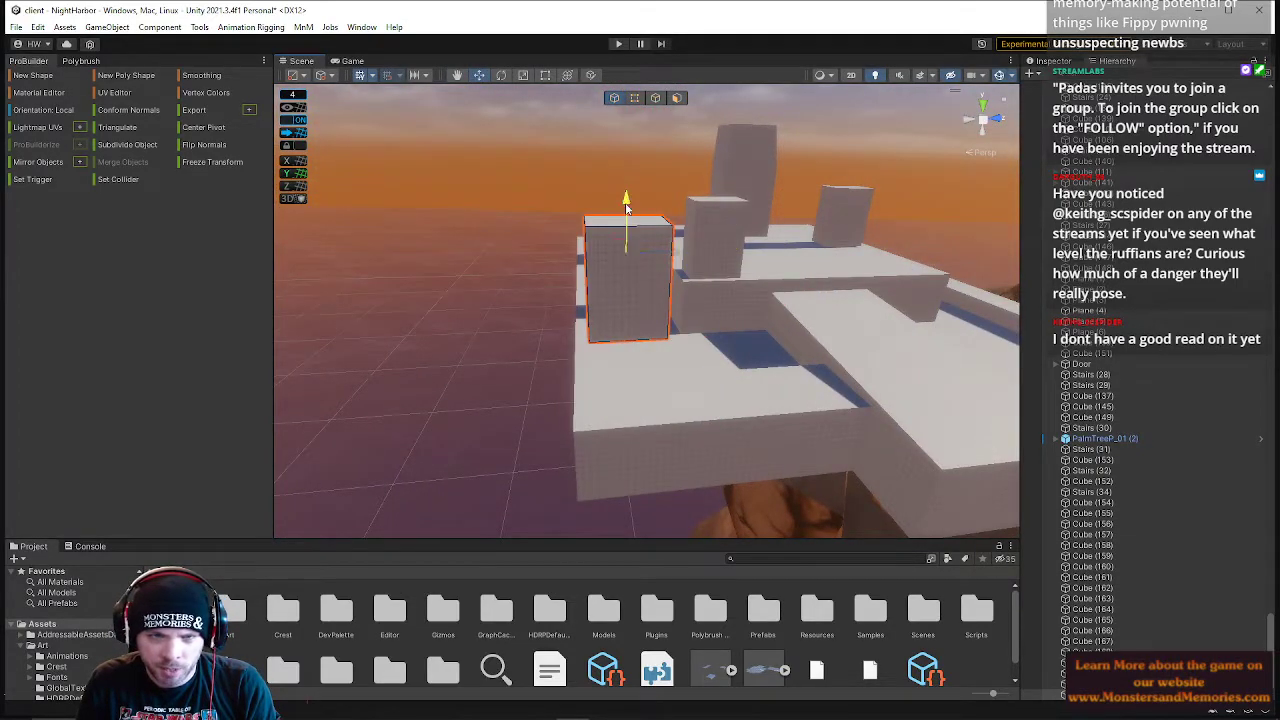
drag(626, 203, 623, 265)
mouse_move(634, 328)
mouse_down()
mouse_move(642, 365)
mouse_move(636, 350)
mouse_up()
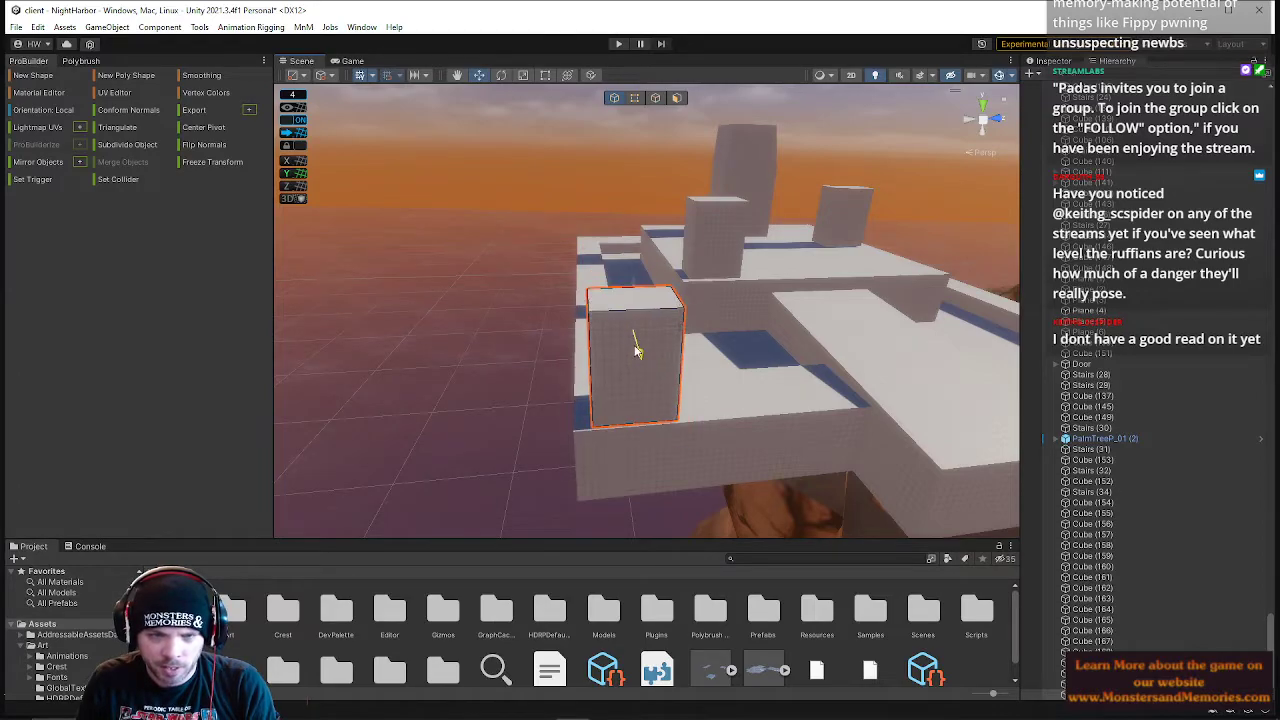
- Reshape the lower base's corner block into a low cube by lowering its top and repositioning its side faces
click(676, 96)
right_drag(700, 151, 534, 340)
click(532, 340)
drag(562, 358, 390, 248)
click(390, 245)
drag(372, 178, 385, 280)
alt+drag(393, 352, 551, 369)
click(617, 386)
drag(652, 372, 622, 382)
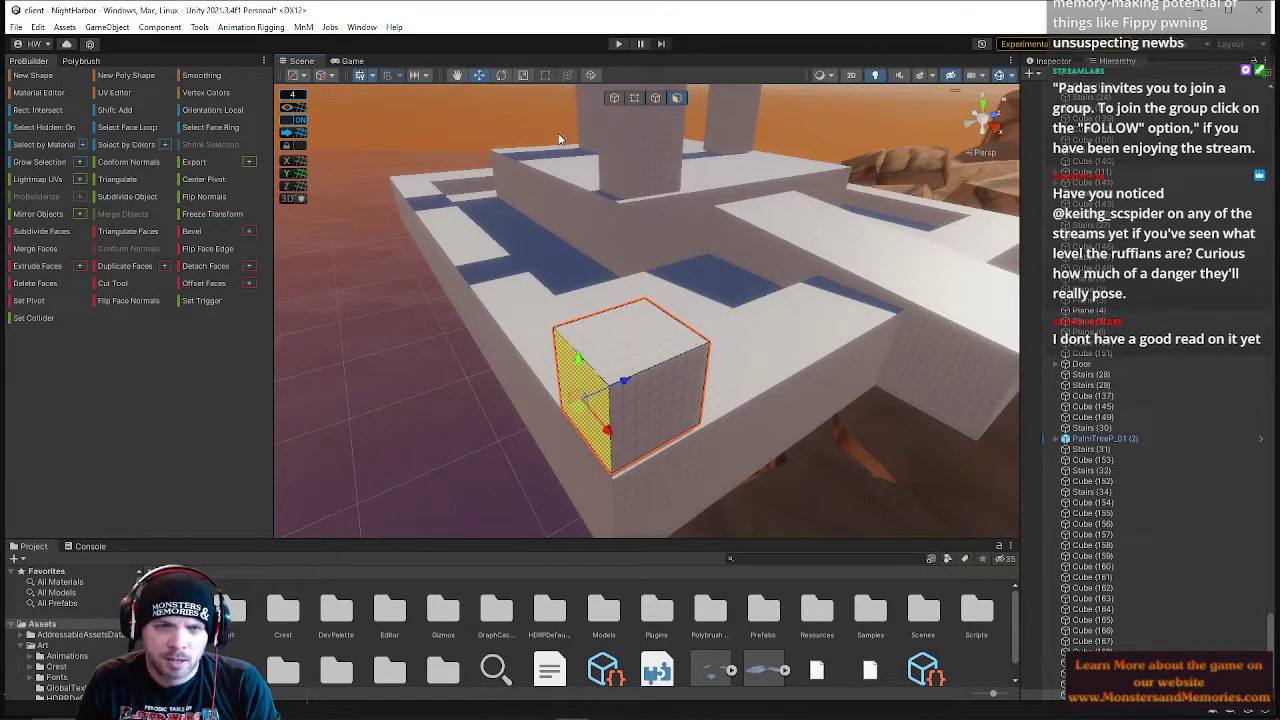
- Set the corner block's pivot to its top outer corner vertex
click(615, 99)
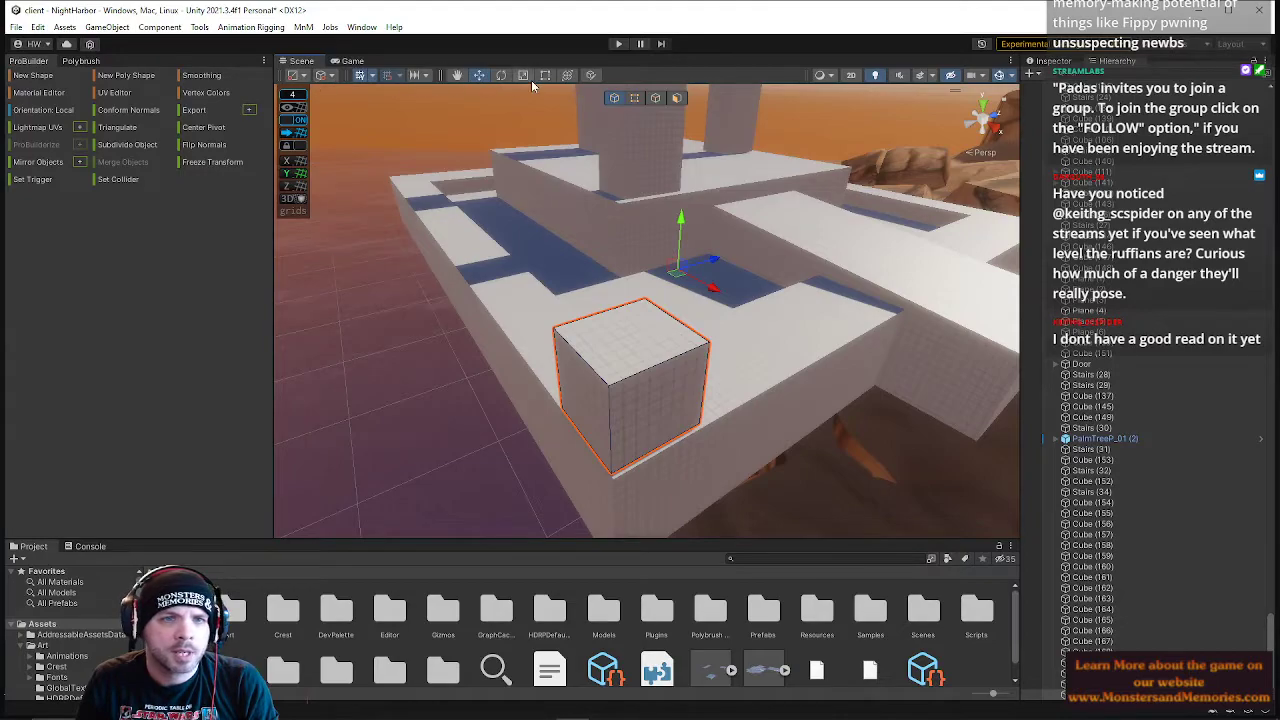
click(632, 99)
click(597, 316)
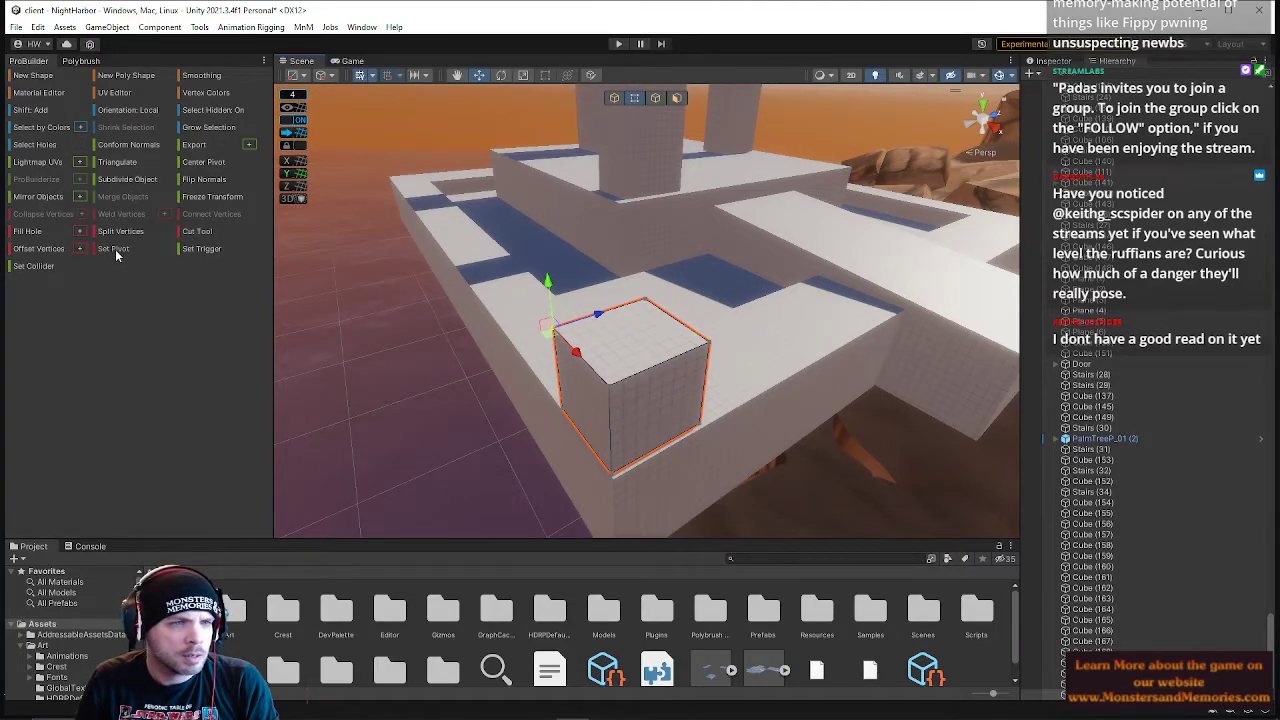
click(615, 98)
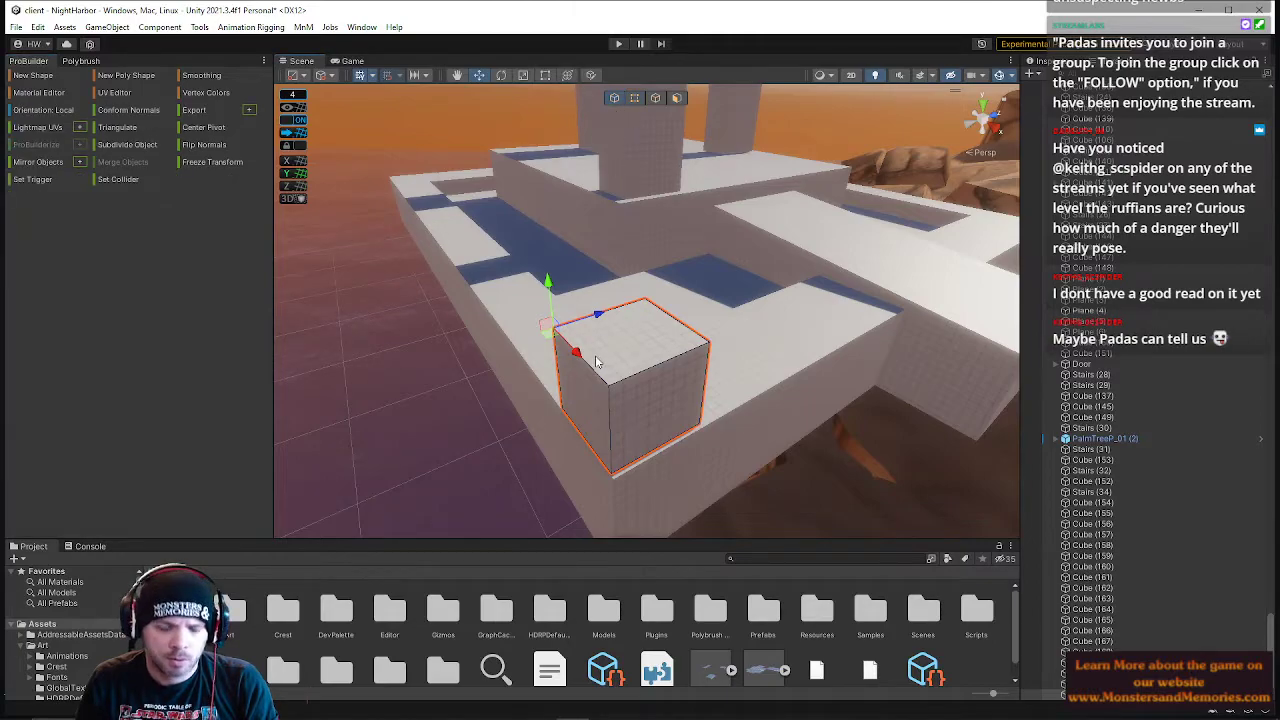
- Duplicate the corner block to the far corner, then copy both blocks to the base's opposite side
drag(512, 334, 335, 208)
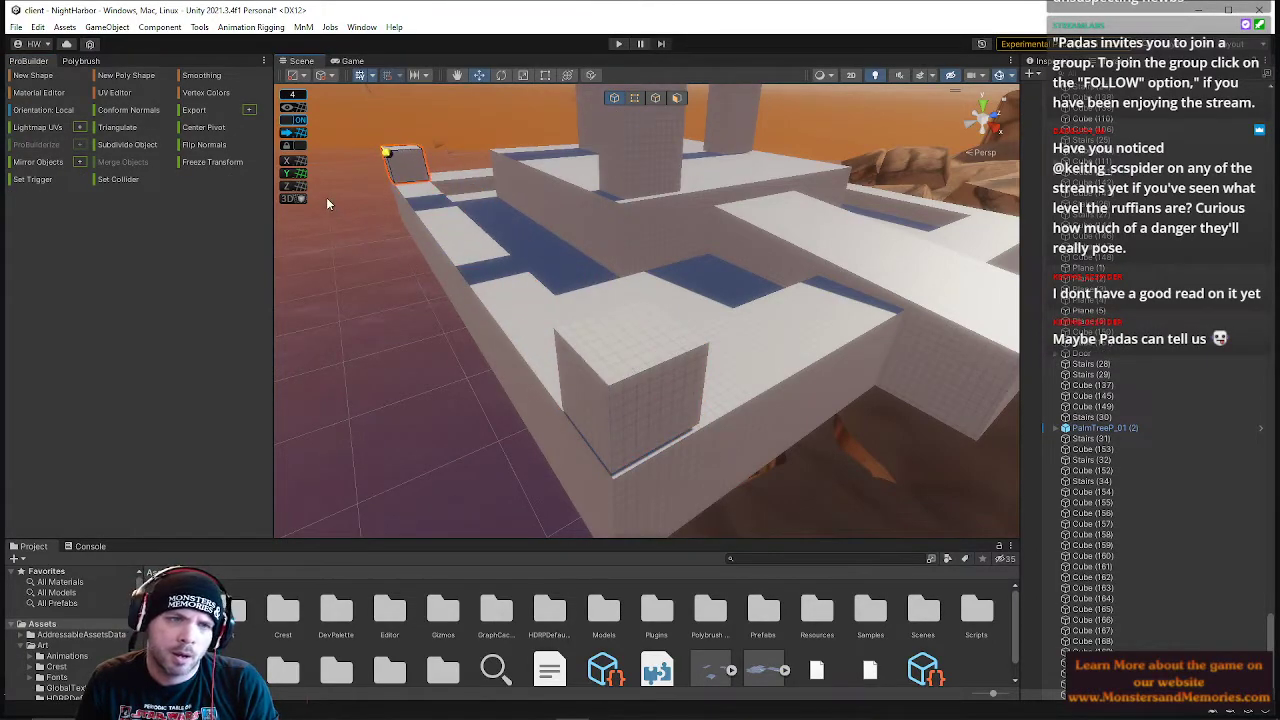
shift+click(575, 322)
key(ctrl+d)
drag(597, 315, 1021, 216)
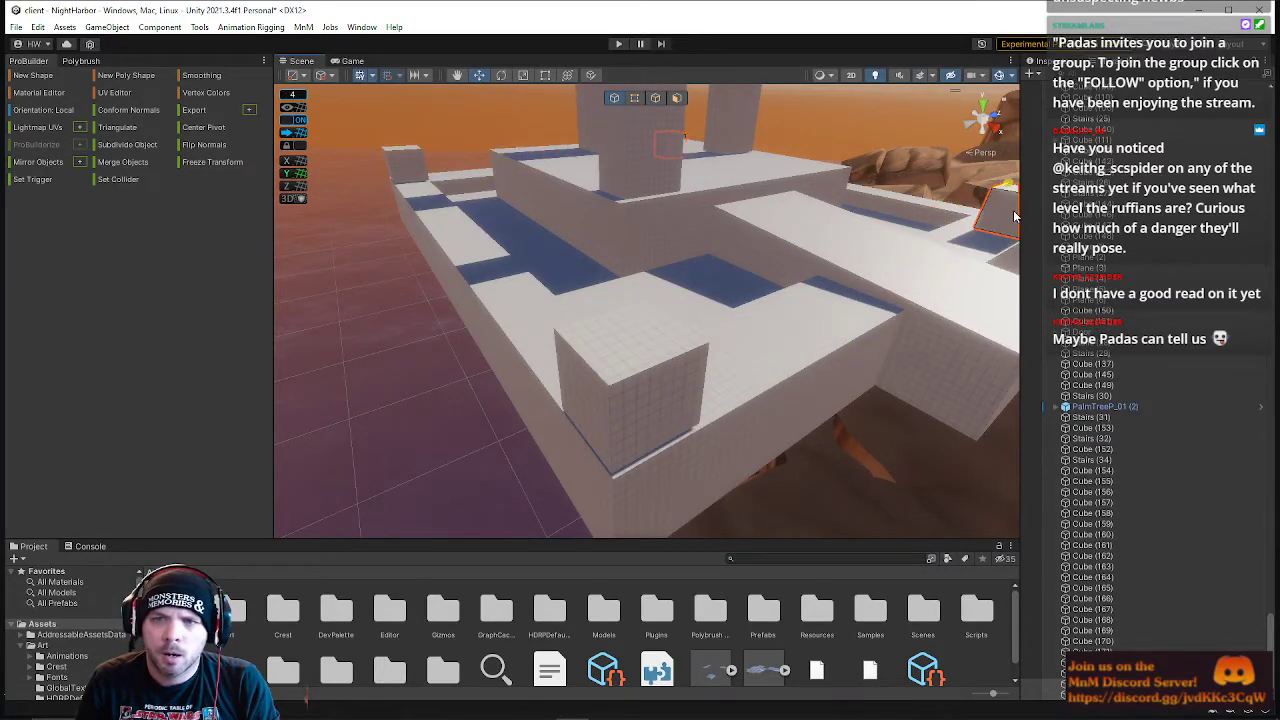
- Check the tiered structure and its corner blocks from a distance and up close
alt+drag(835, 327, 837, 210)
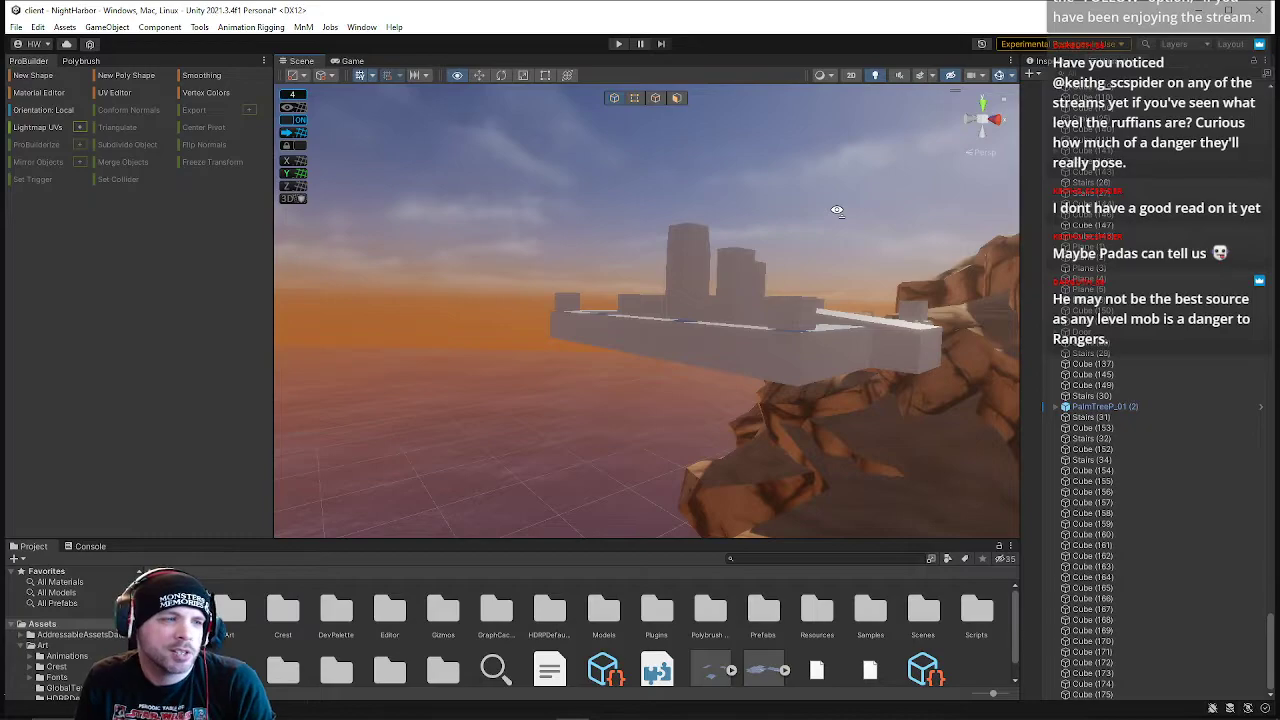
key(w)
right_drag(837, 210, 814, 311)
click(617, 345)
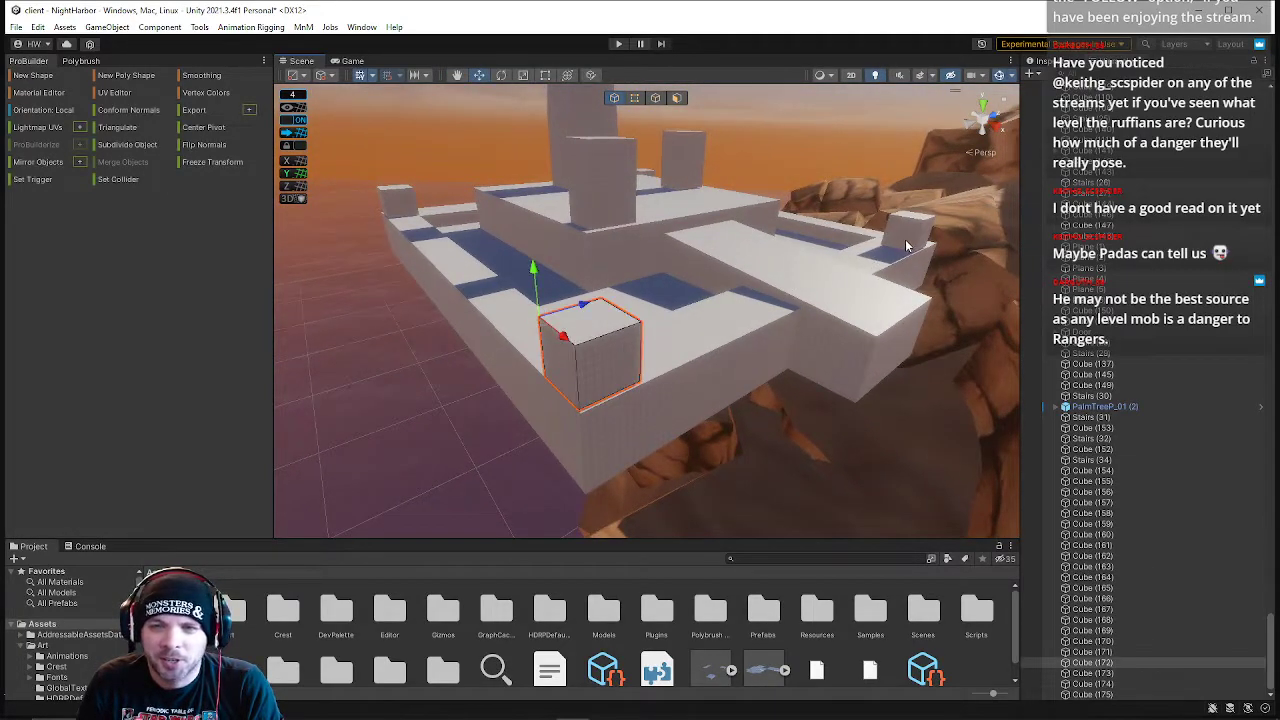
click(549, 176)
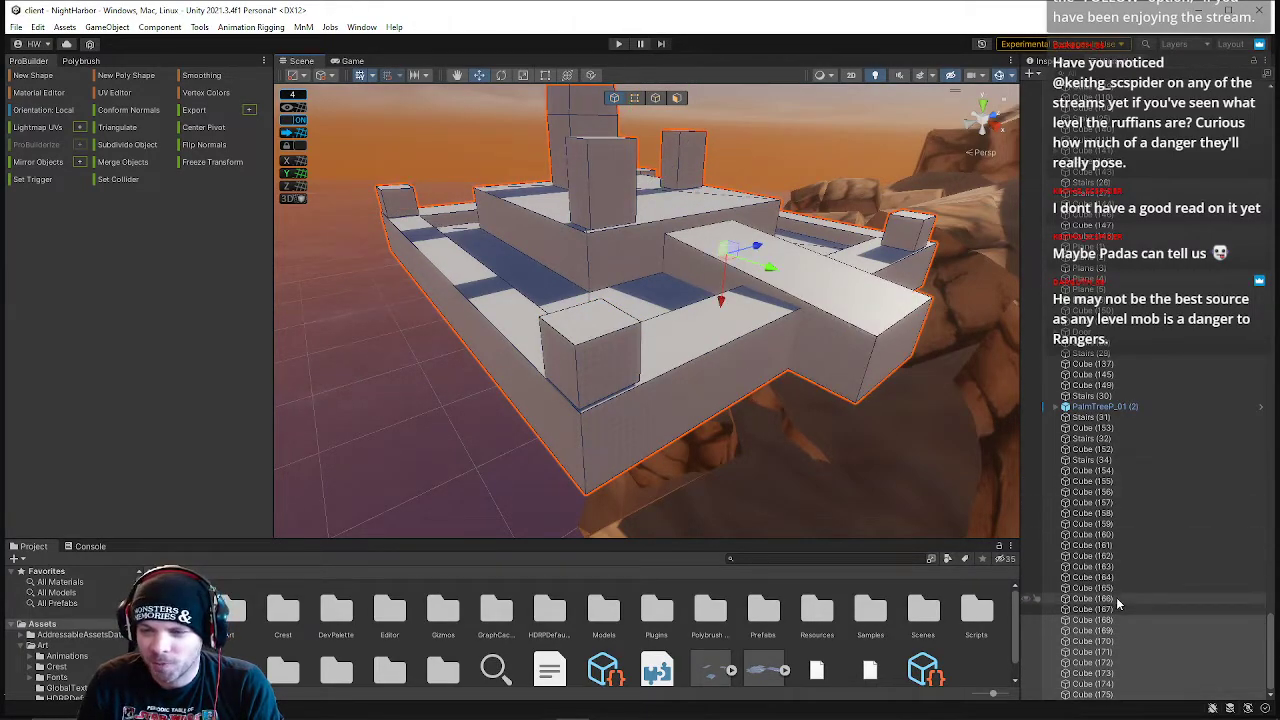
- Try to nest Cube (170) through Cube (175) under Cube (169)
click(1084, 621)
click(1097, 632)
shift+click(1088, 688)
click(1090, 642)
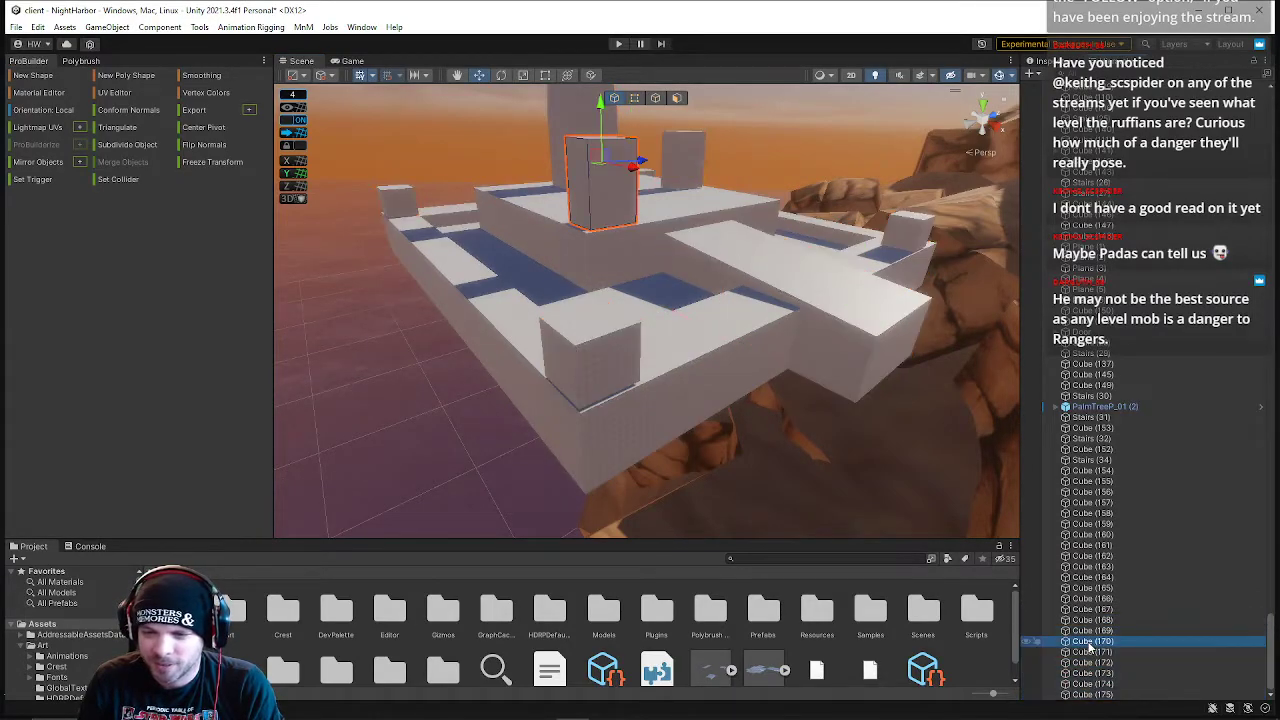
shift+click(1097, 695)
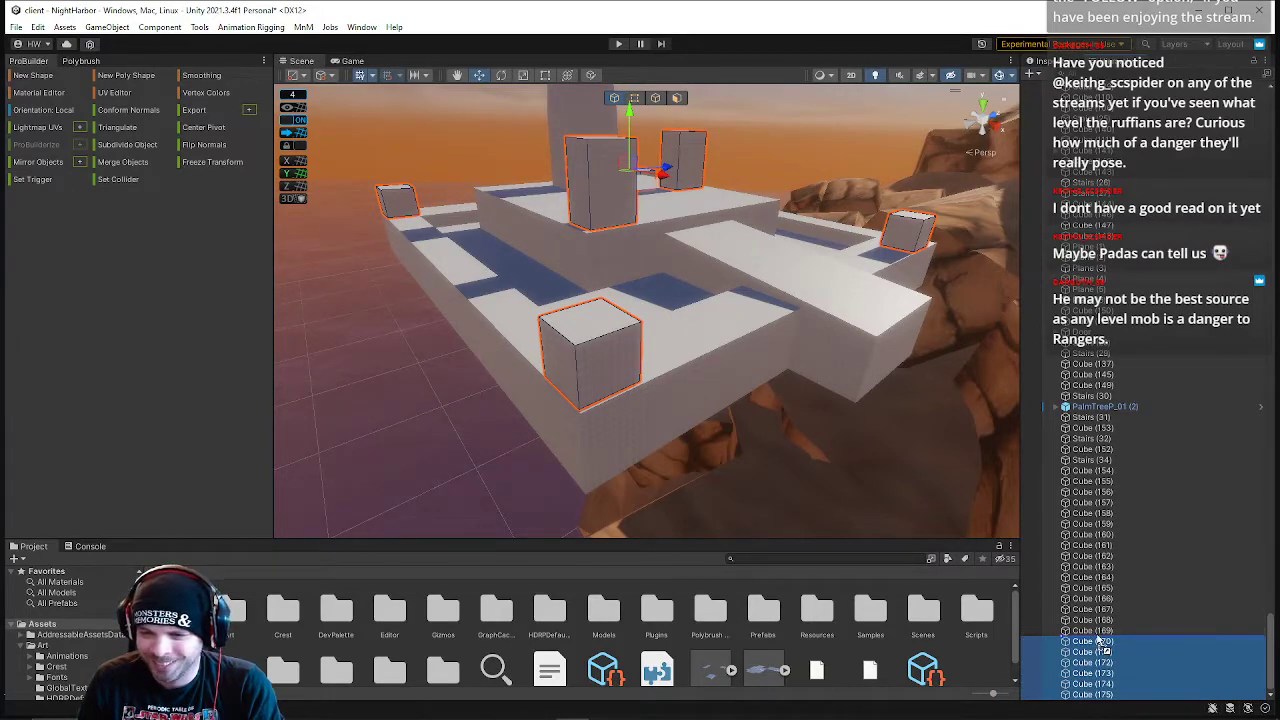
right_drag(776, 333, 769, 263)
right_drag(752, 276, 632, 292)
key(d)
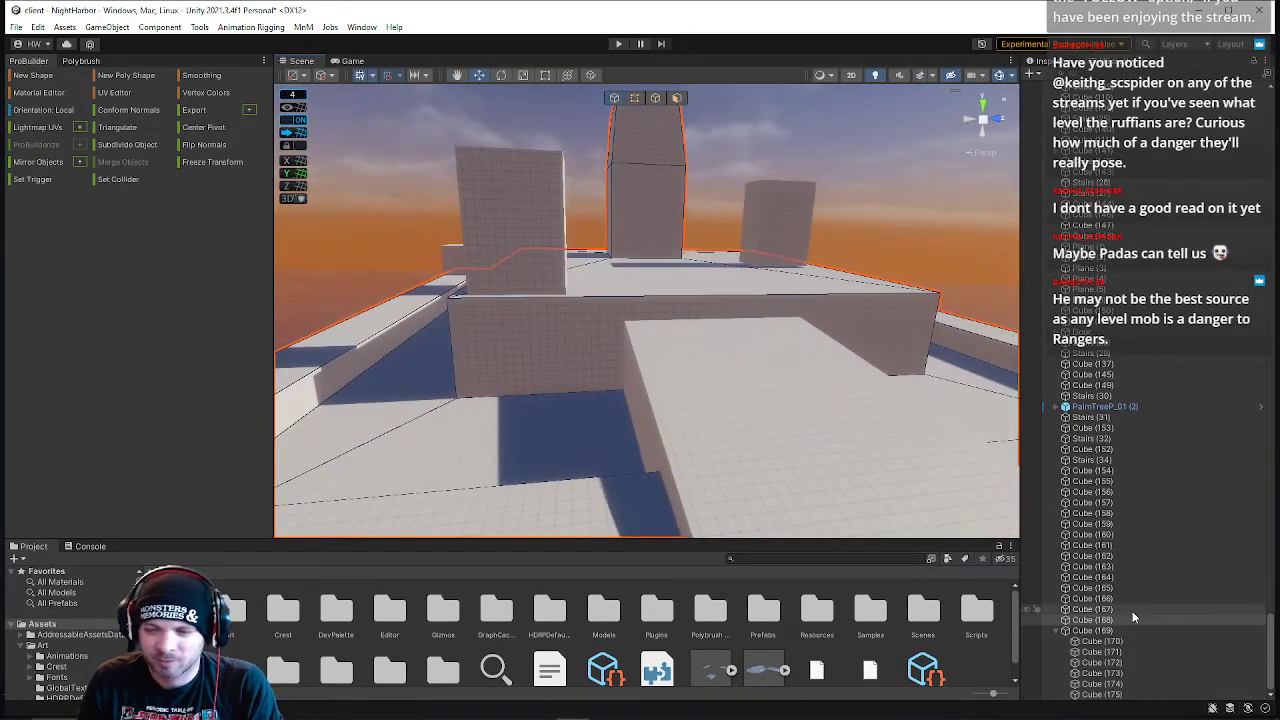
- Nest Cube (169) through Cube (175) under Cube (168) and rename that parent FallenWatch_PH_Geo
click(1085, 641)
shift+click(1086, 634)
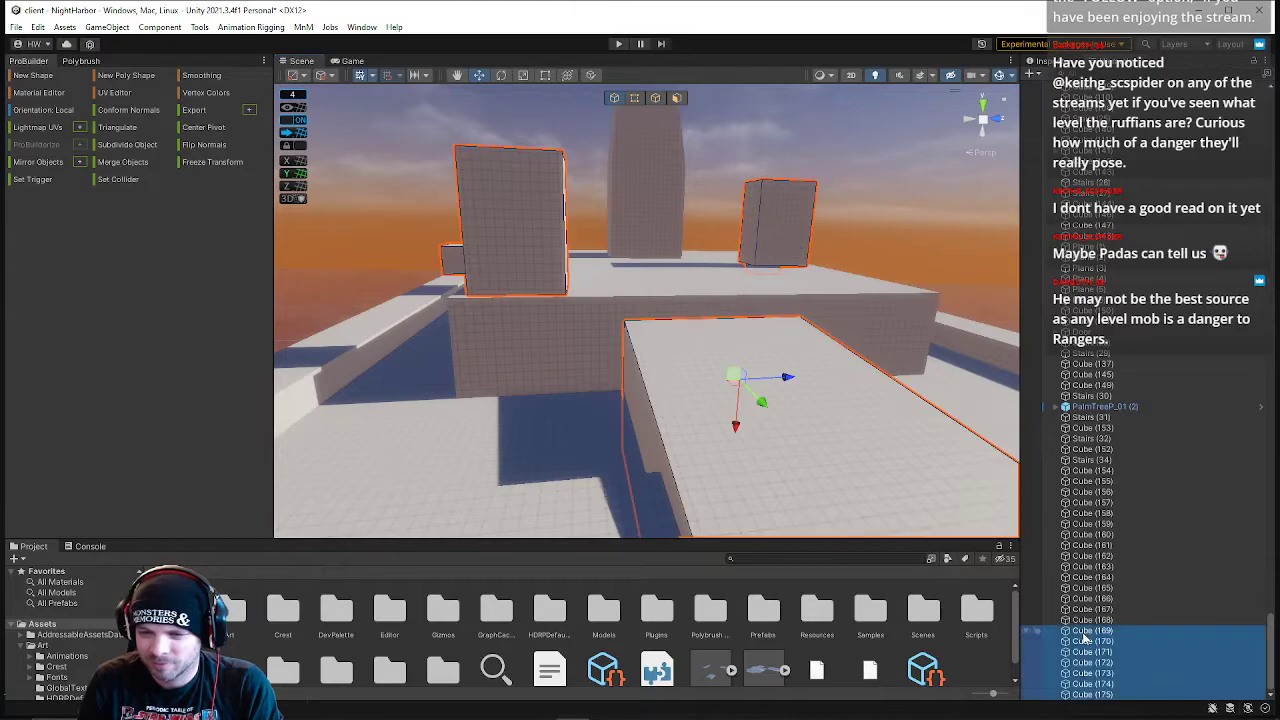
right_click(1092, 621)
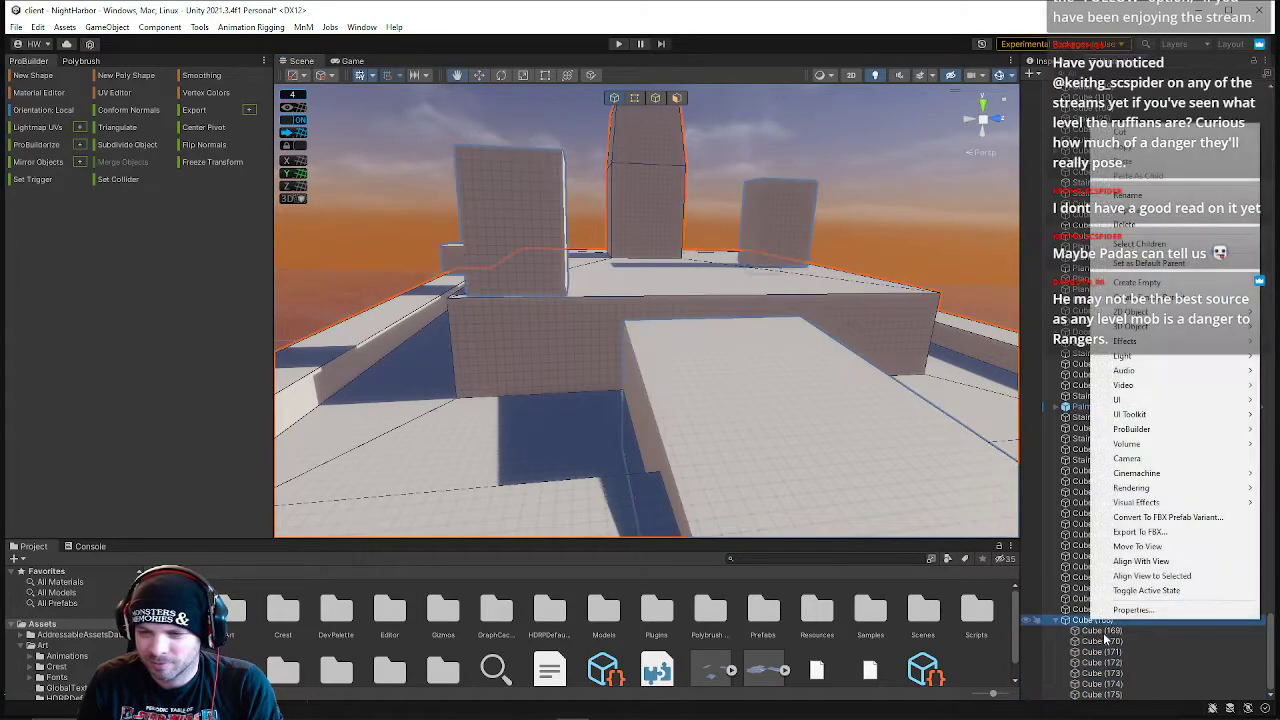
click(1128, 196)
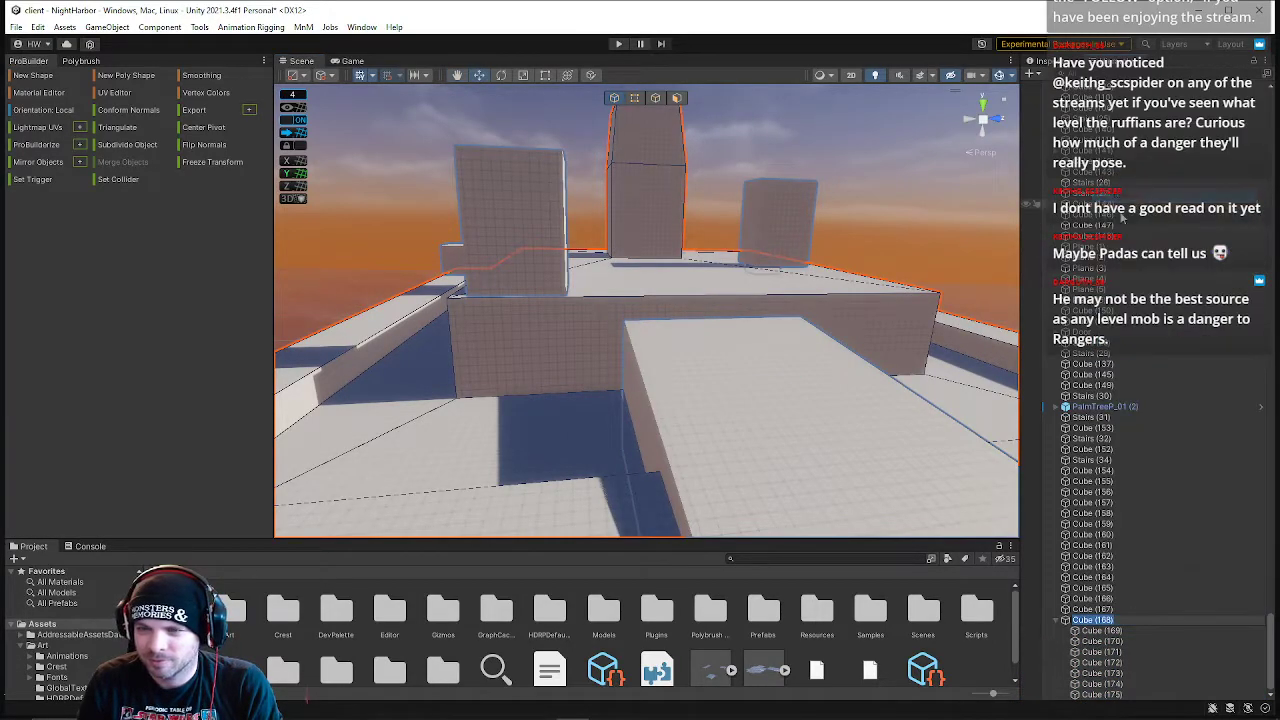
text(Falle)
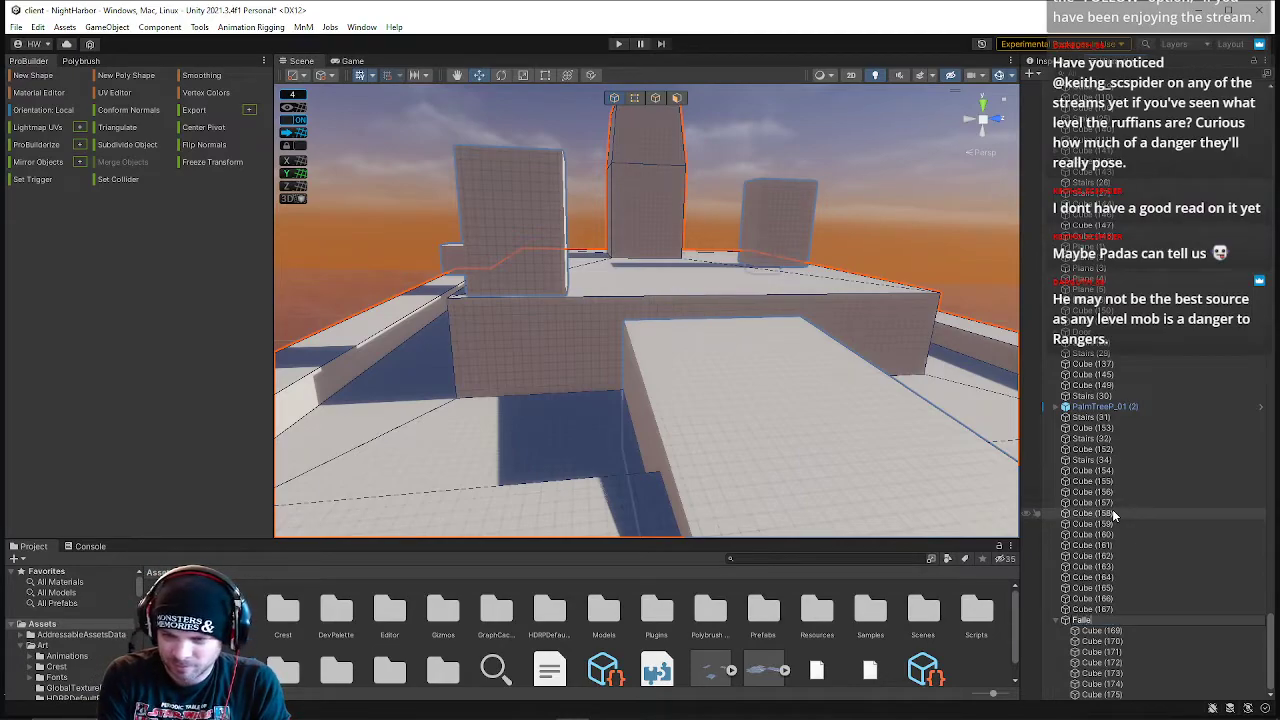
text(nWatch)
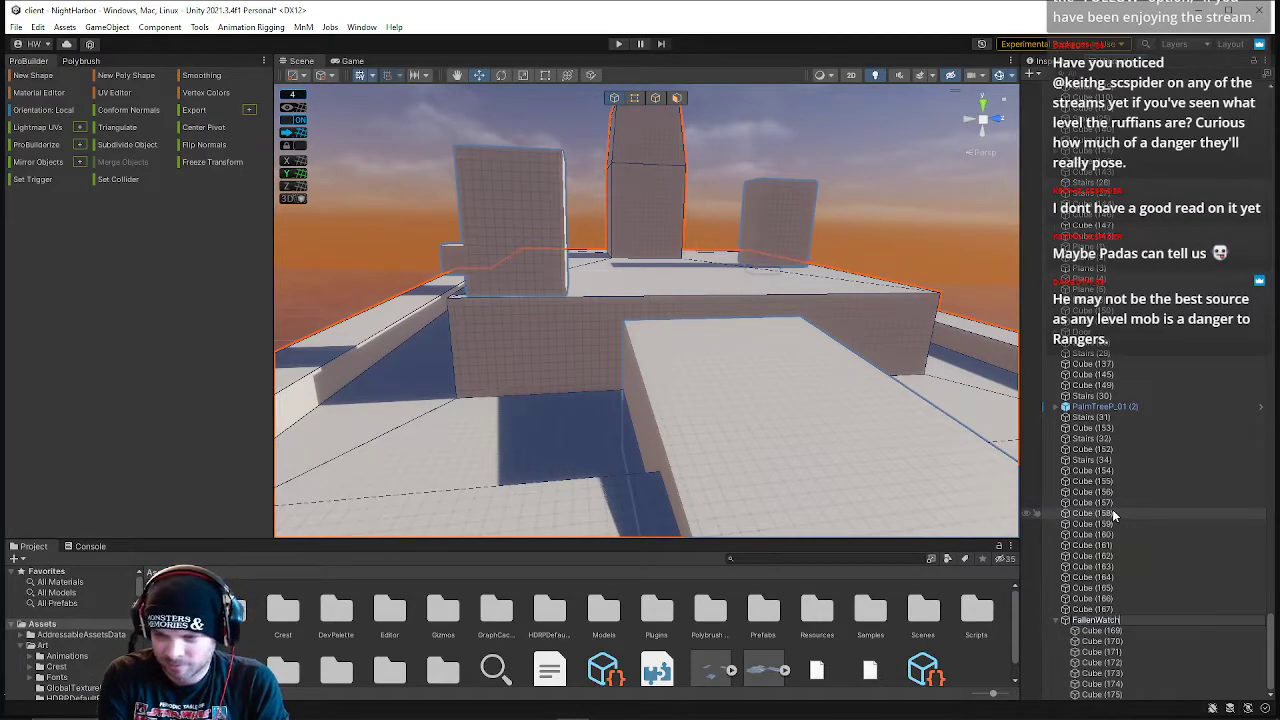
text(PH)
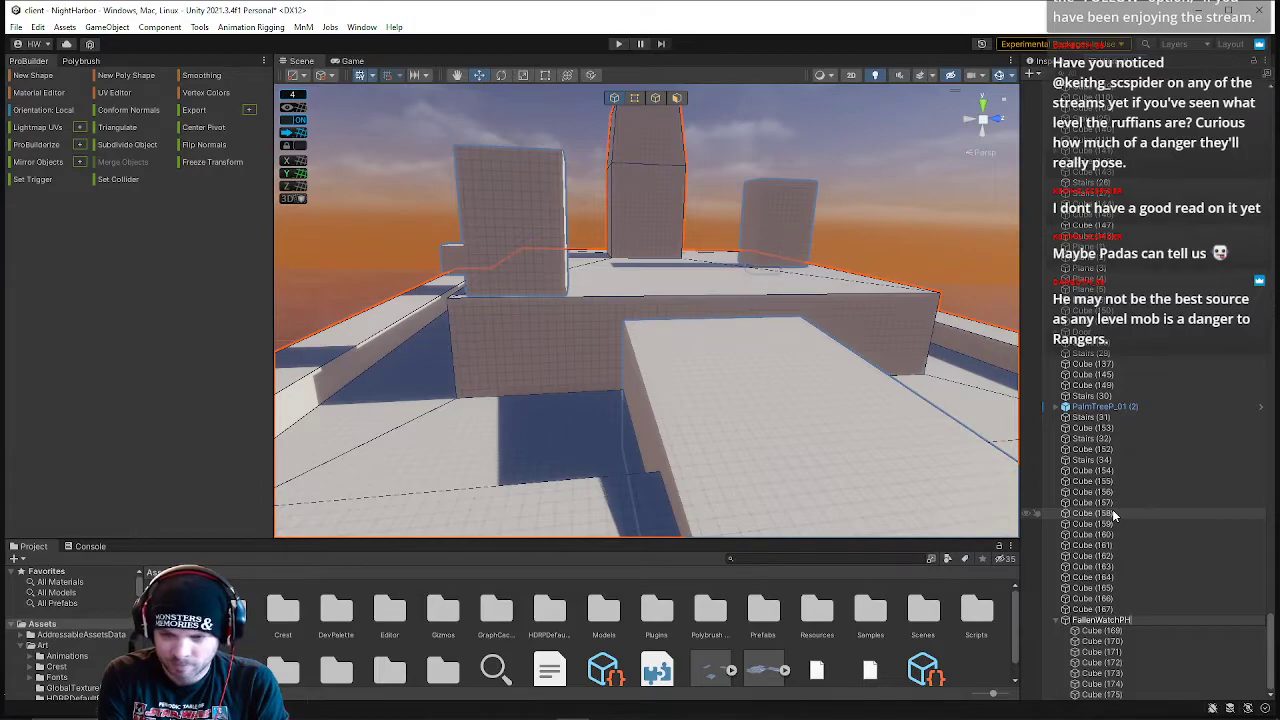
text(_Gep)
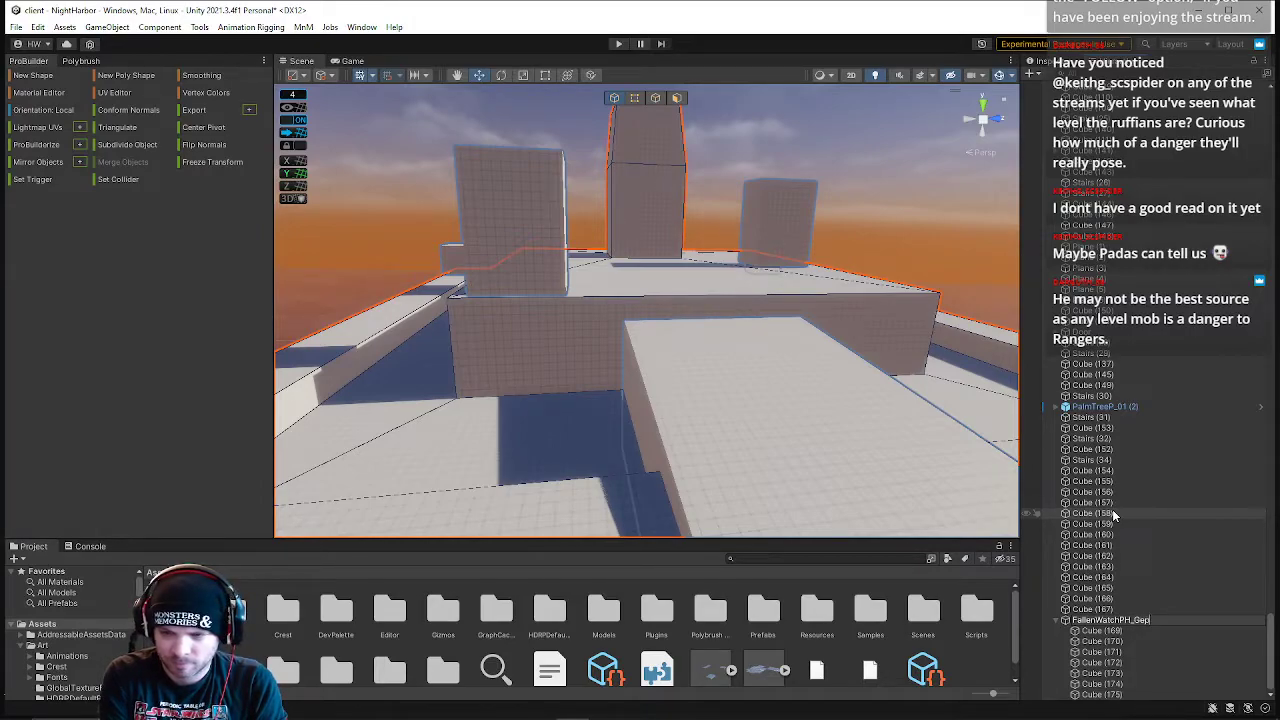
key(BackSpace)
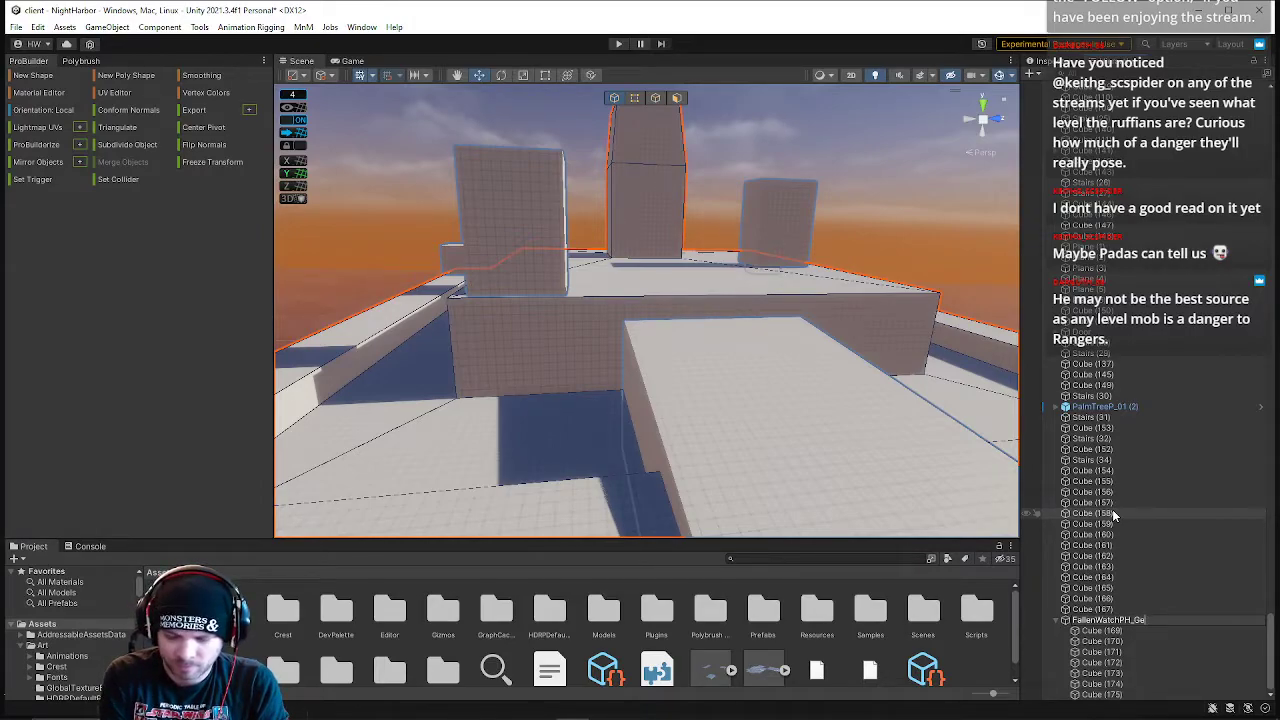
text(o)
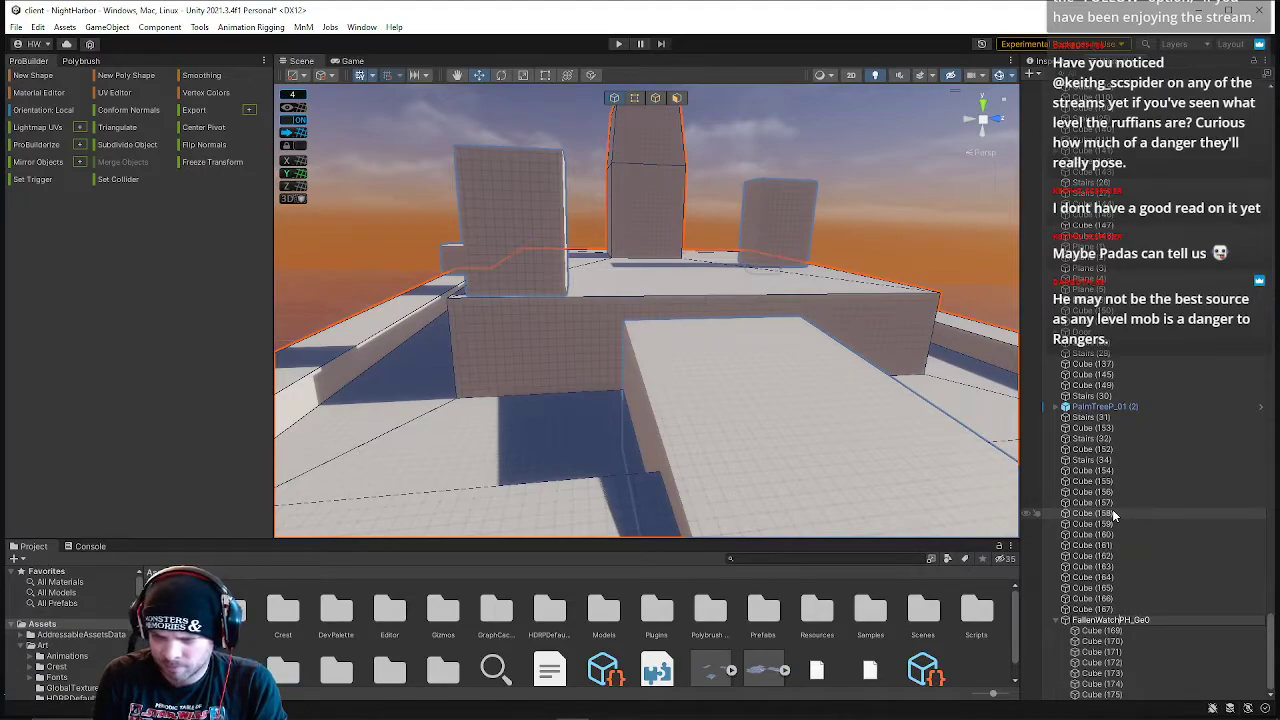
text(_)
key(Return)
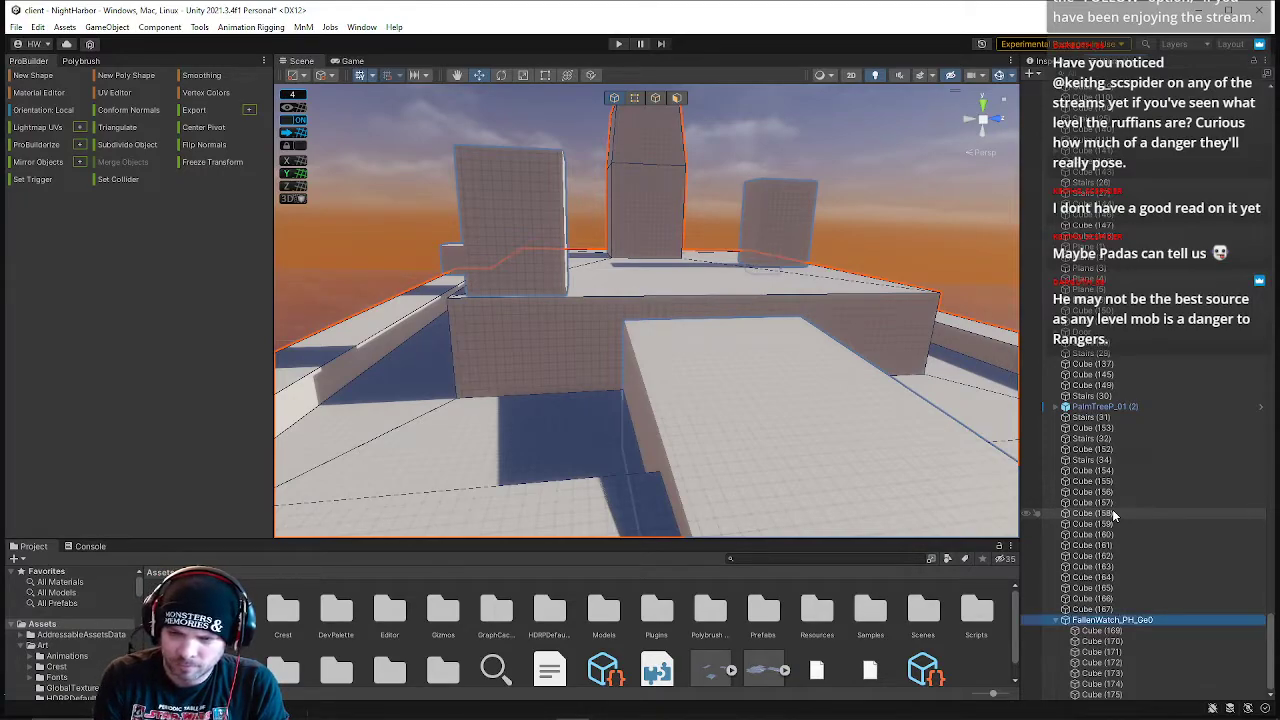
right_click(1161, 619)
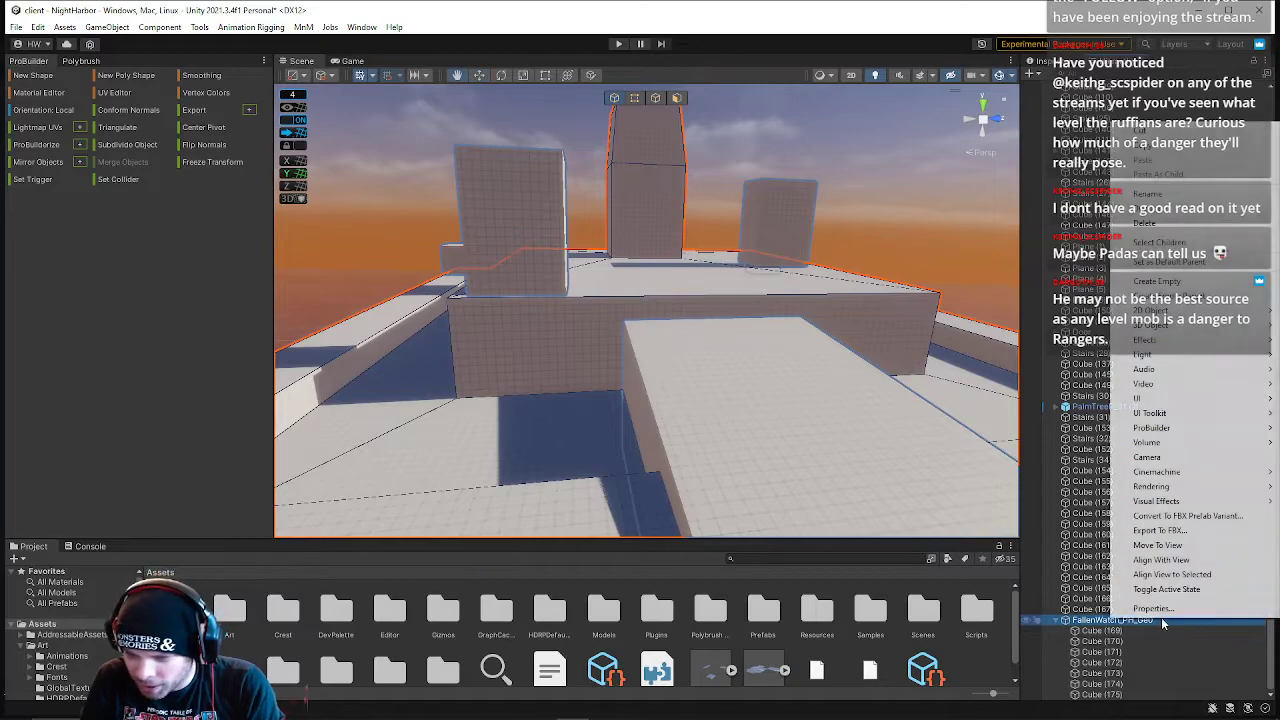
click(1150, 194)
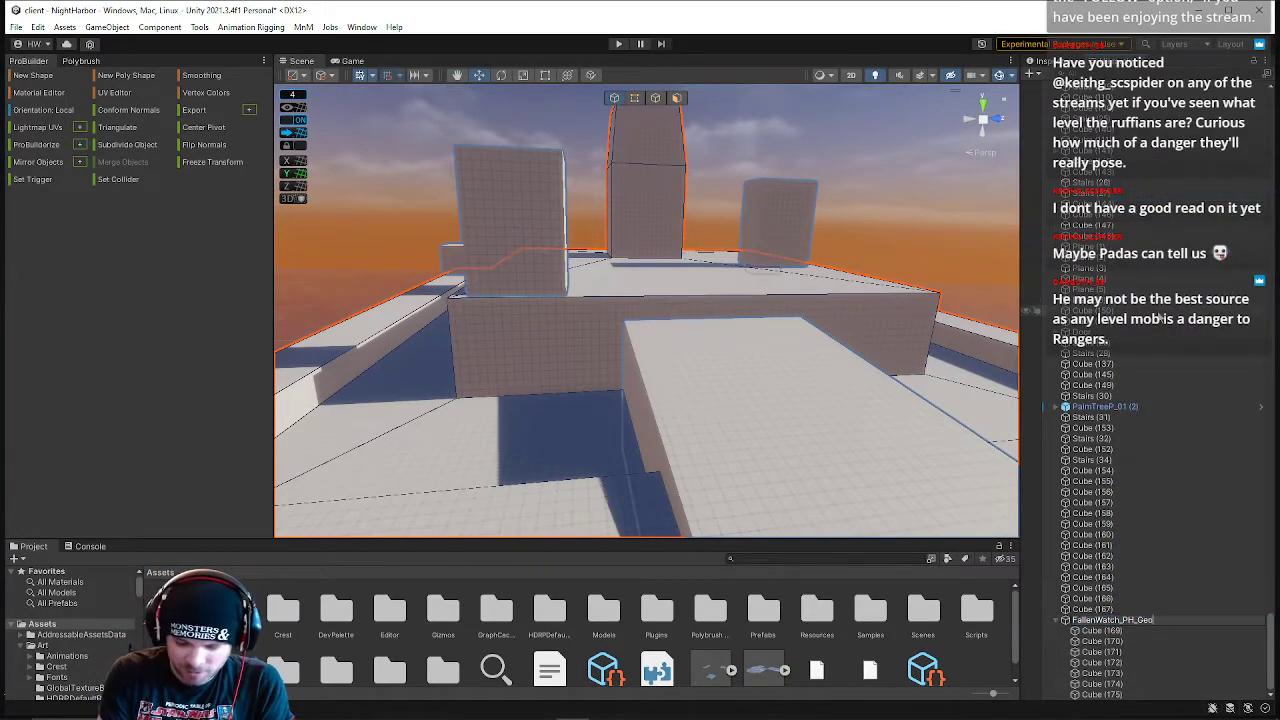
- Switch the transform handle position to Center for the FallenWatch_PH_Geo structure
click(795, 286)
right_drag(795, 286, 985, 229)
click(694, 283)
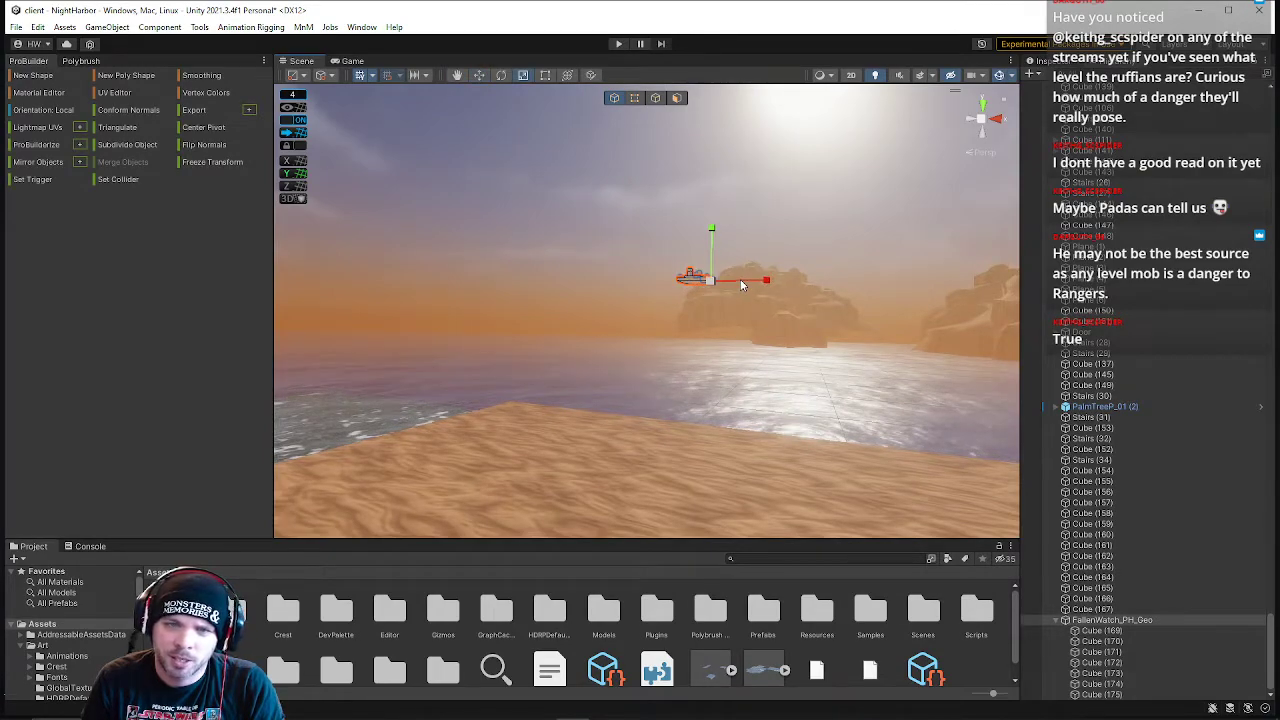
right_drag(717, 280, 733, 277)
key(w)
mouse_move(702, 327)
right_down()
mouse_move(709, 310)
mouse_move(718, 317)
mouse_move(692, 296)
mouse_move(688, 336)
right_up()
scroll(709, 314, up, 2)
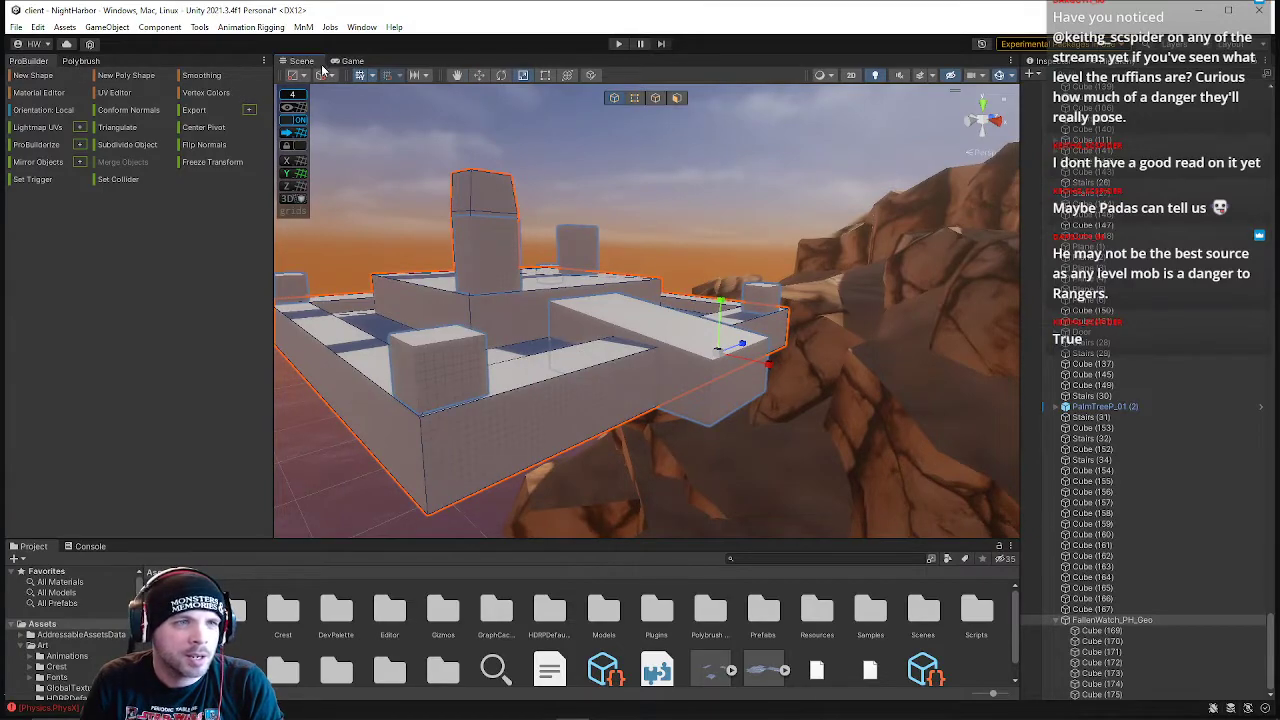
click(305, 75)
click(317, 92)
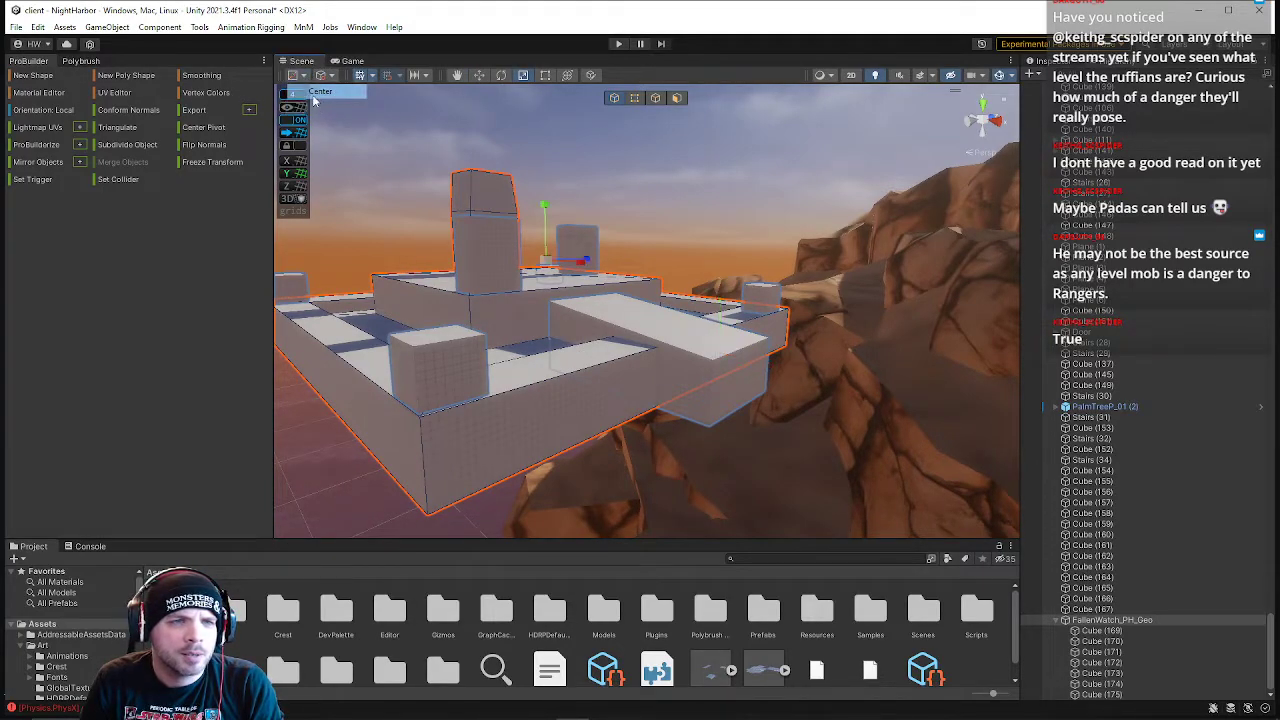
- Rescale the whole FallenWatch_PH_Geo structure about its centre, undoing the first attempt
drag(549, 250, 558, 266)
key(ctrl+z)
key(ctrl+z)
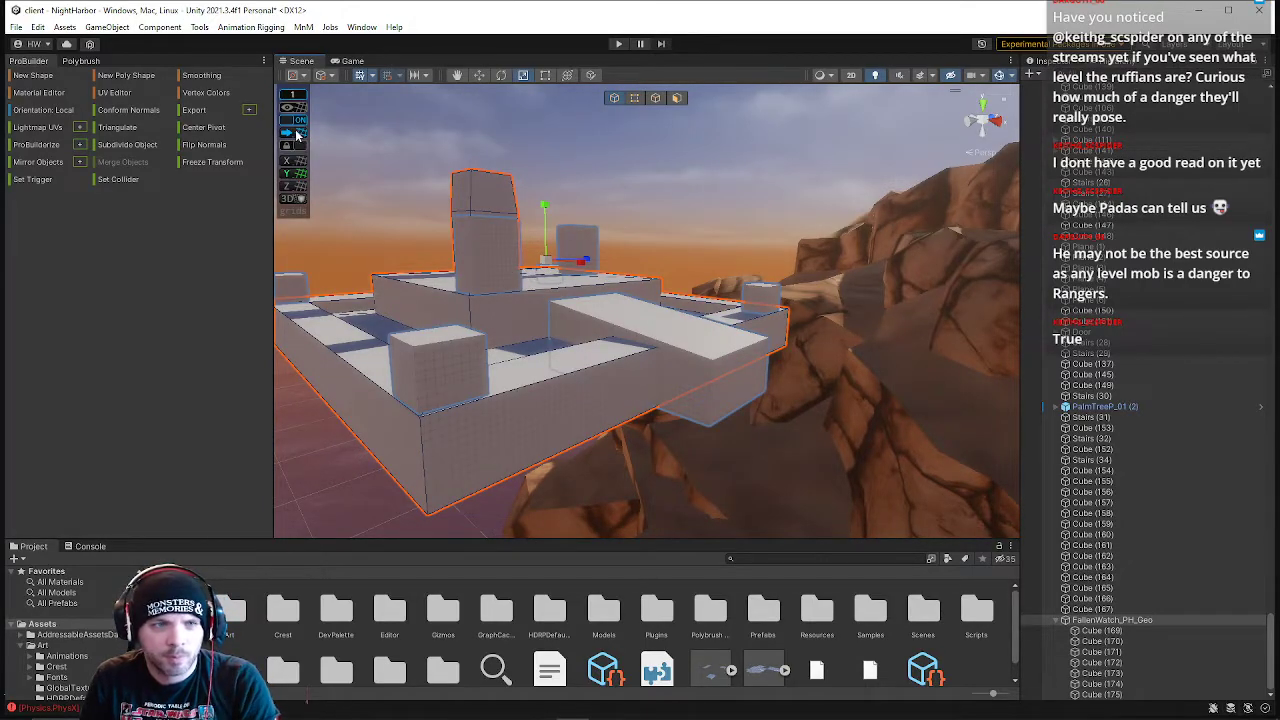
drag(547, 265, 582, 267)
- Make the central tower taller by raising its upper vertices
right_drag(582, 267, 655, 240)
click(634, 97)
click(634, 190)
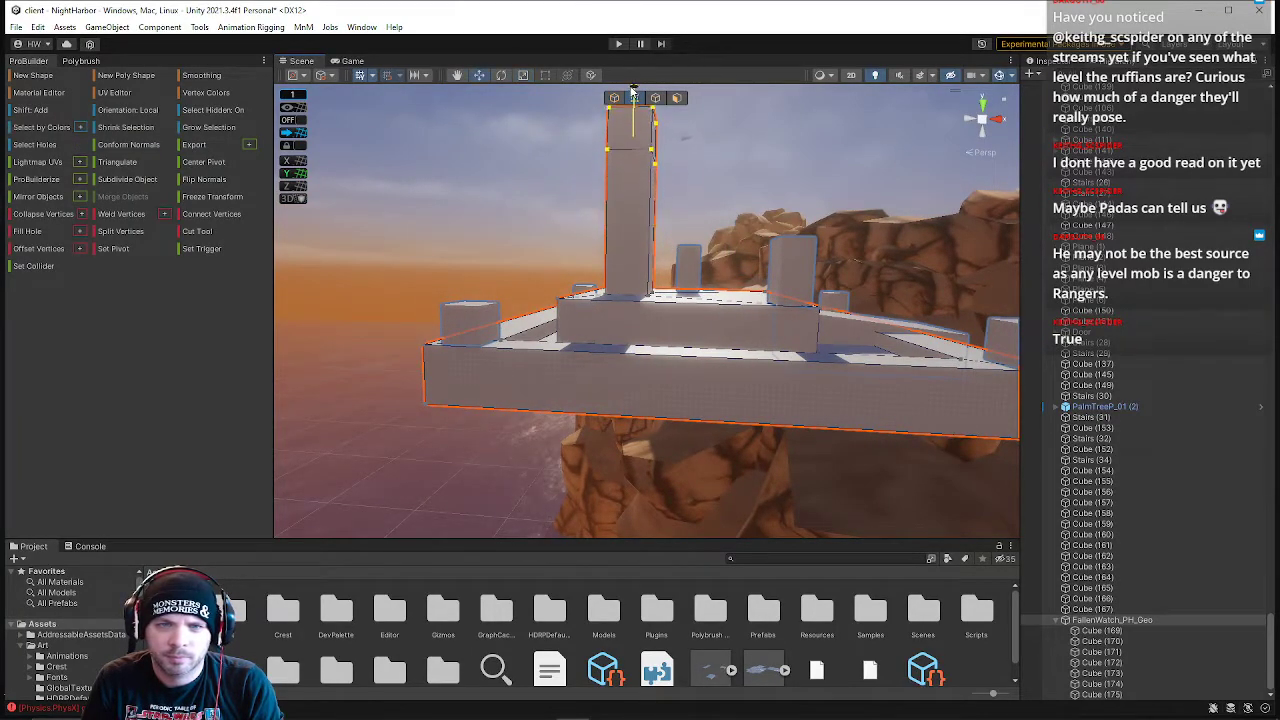
- Extend Cube (170), the corner block on the second tier, by lowering its bottom vertices to the base tier
click(697, 265)
right_drag(697, 265, 613, 145)
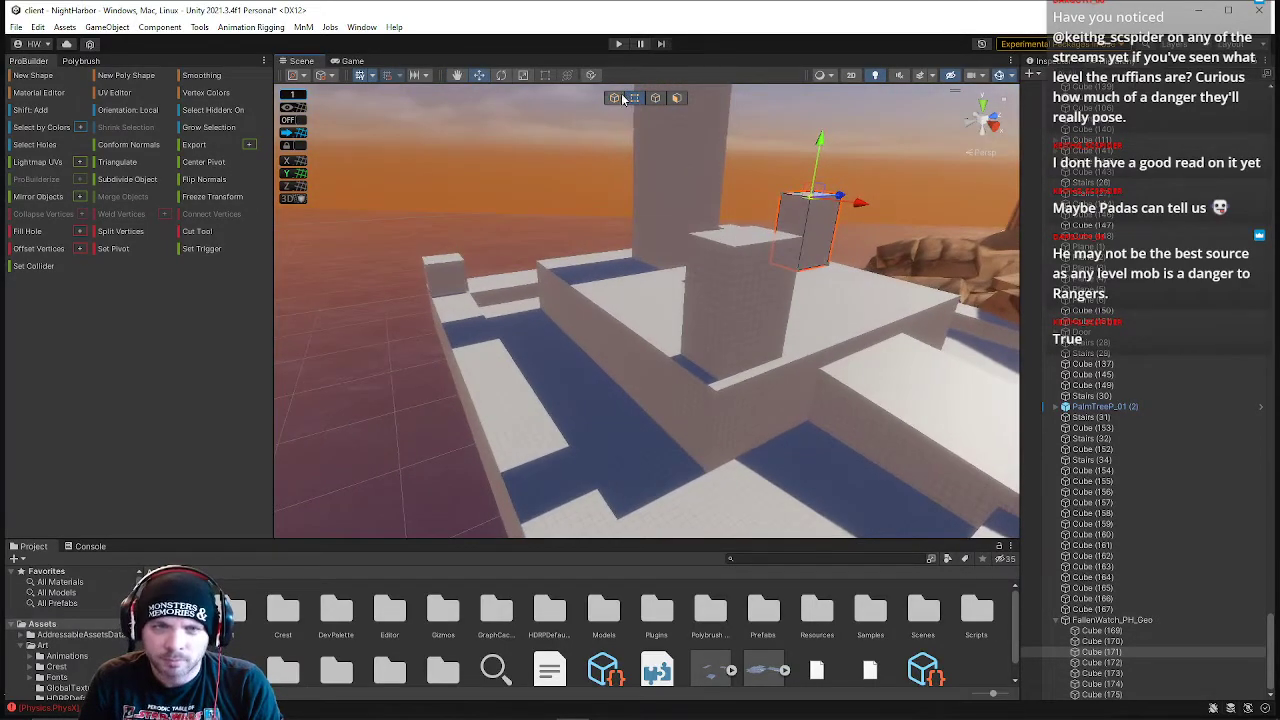
click(614, 98)
click(746, 328)
right_drag(707, 307, 711, 250)
click(634, 98)
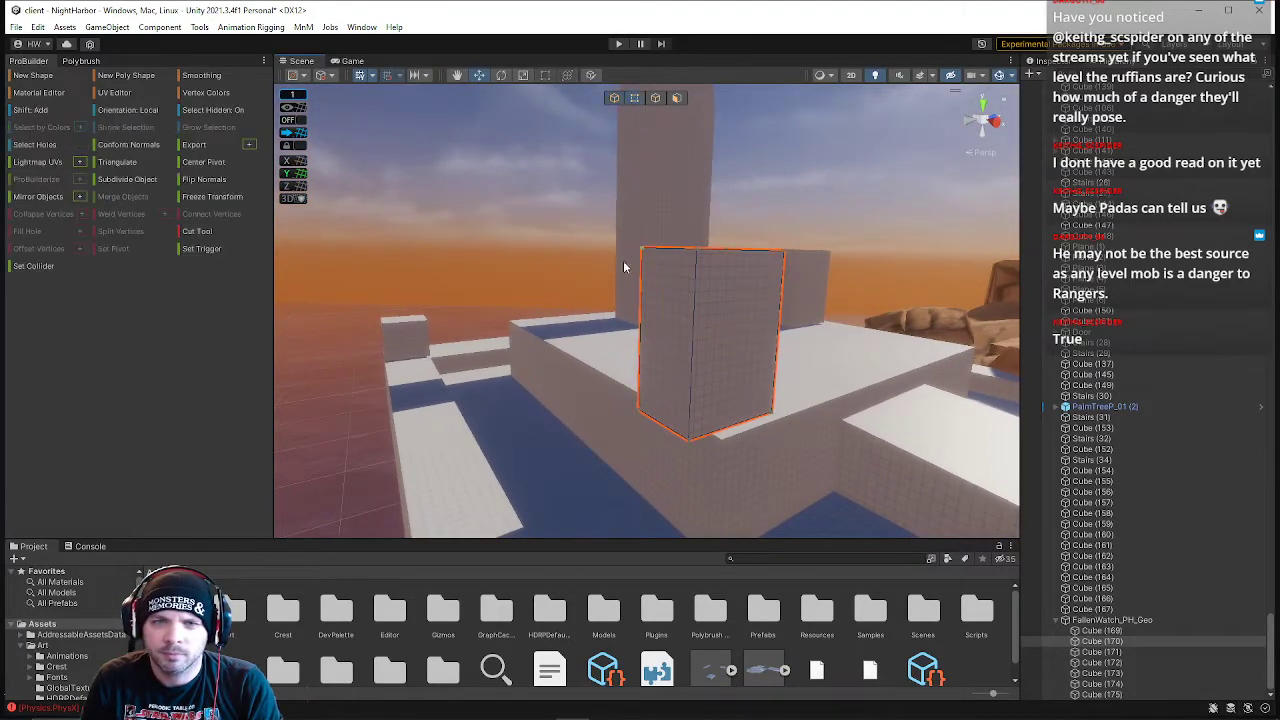
drag(625, 263, 968, 540)
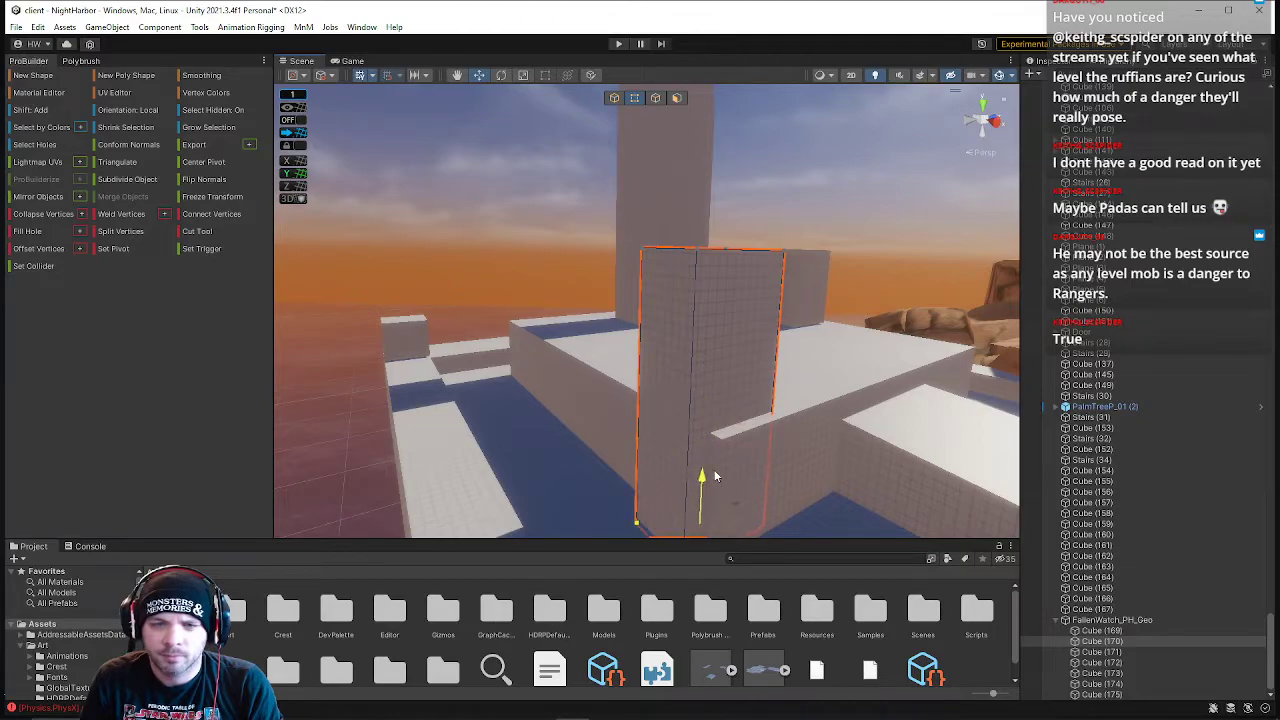
click(614, 98)
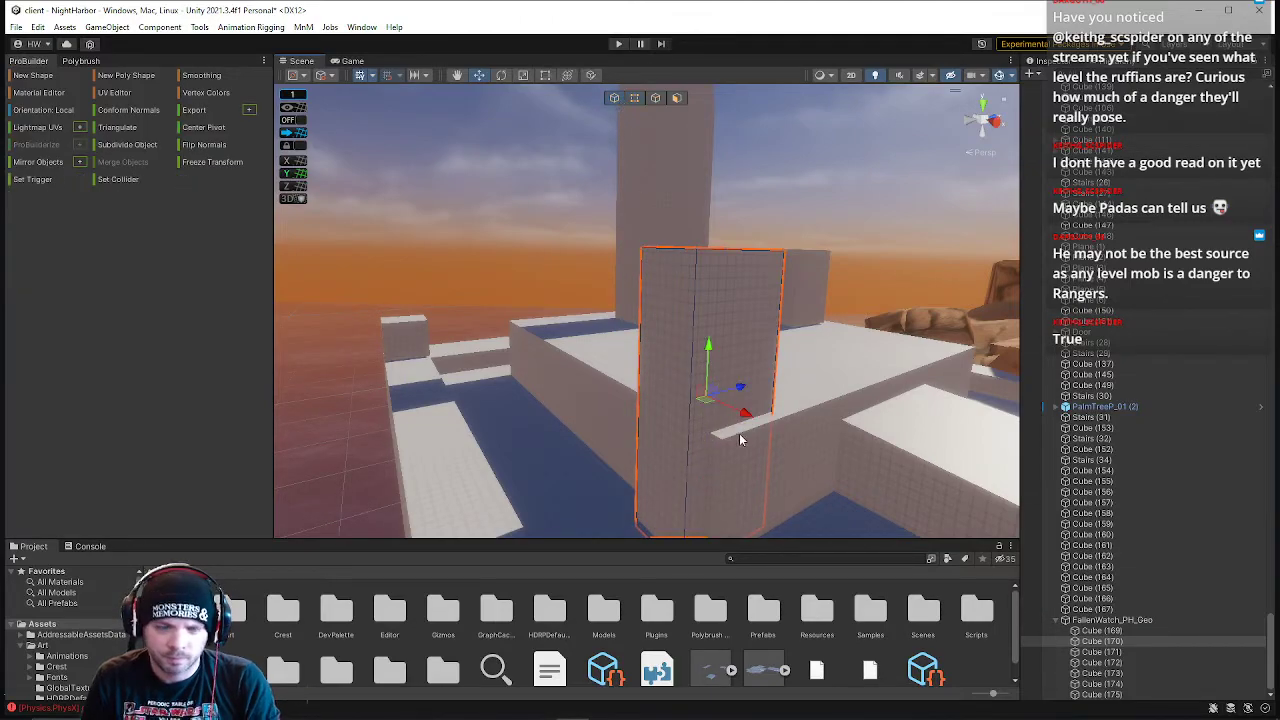
- Duplicate the extended corner block and move the copy along the wall to the second tier's opposite corner
key(ctrl+d)
drag(745, 414, 538, 371)
key(a)
right_drag(565, 386, 826, 389)
key(w)
key(a)
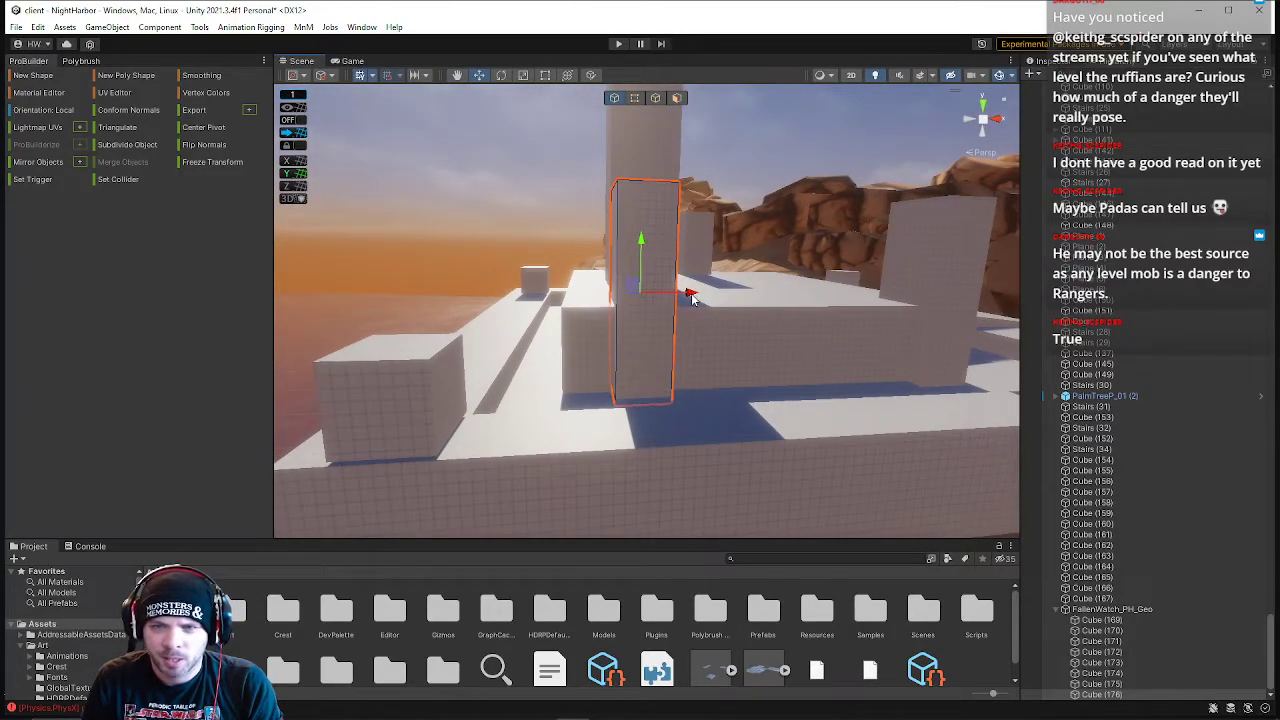
drag(686, 298, 626, 297)
- Place another copy of Cube (170) along the second tier's wall, between the two extended corner blocks
key(w)
right_drag(645, 300, 717, 313)
key(d)
key(s)
click(717, 313)
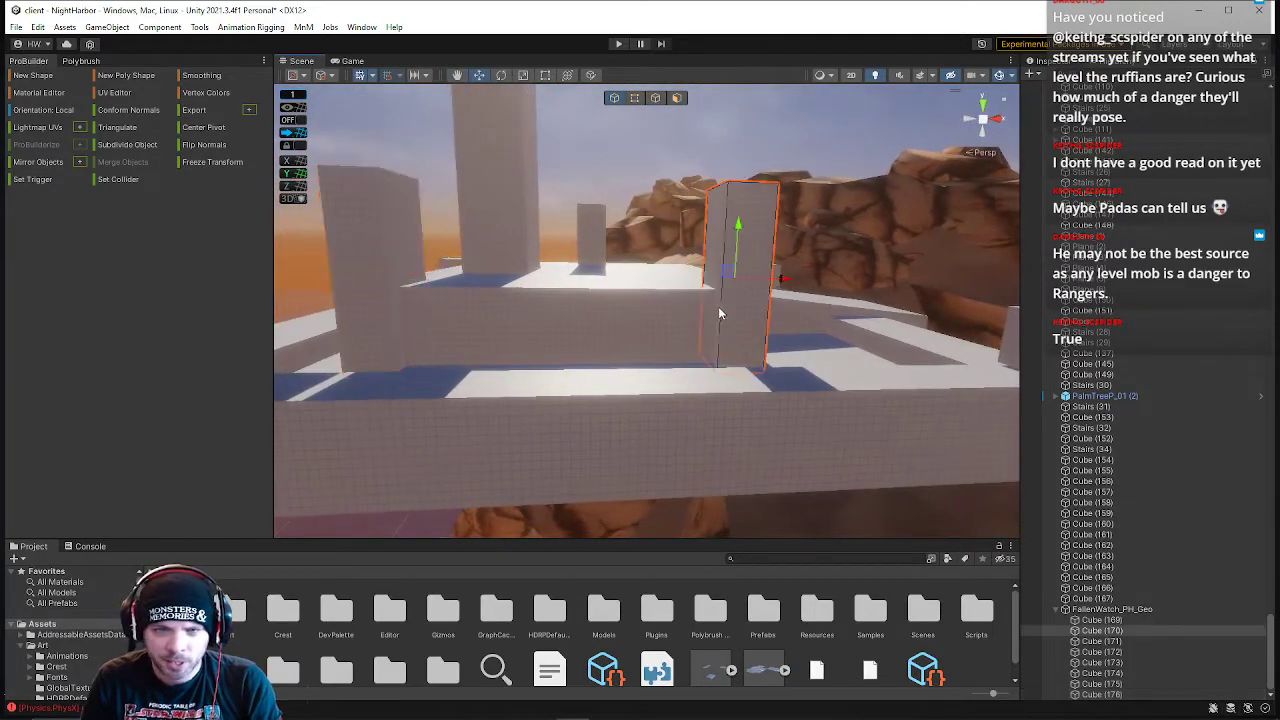
drag(778, 278, 679, 295)
- Shape the in-between block into a buttress with an outward-sloping face and lower its top vertices
click(634, 98)
right_drag(660, 335, 720, 371)
drag(740, 398, 634, 334)
right_drag(640, 366, 648, 294)
drag(430, 144, 696, 276)
drag(559, 138, 582, 237)
right_drag(603, 154, 583, 162)
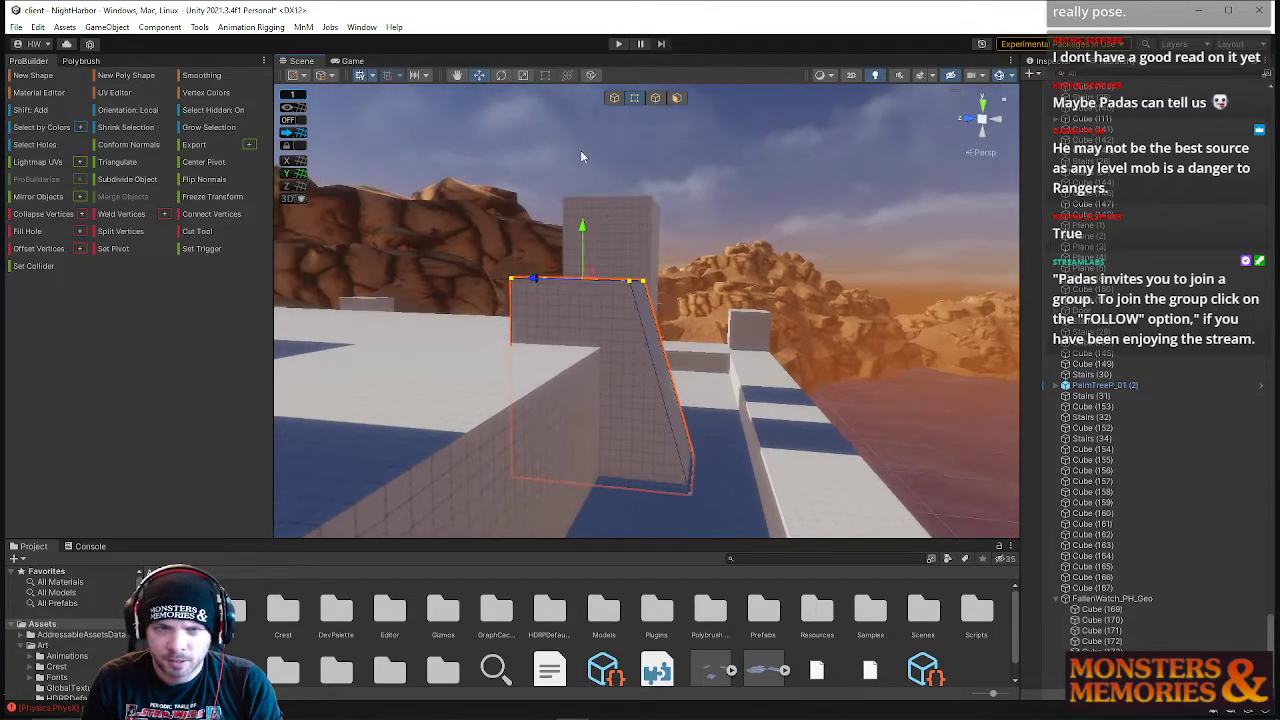
- Thin the sloped buttress into a narrow slab by moving its side faces inward
click(613, 99)
right_drag(672, 275, 418, 345)
right_drag(519, 318, 470, 305)
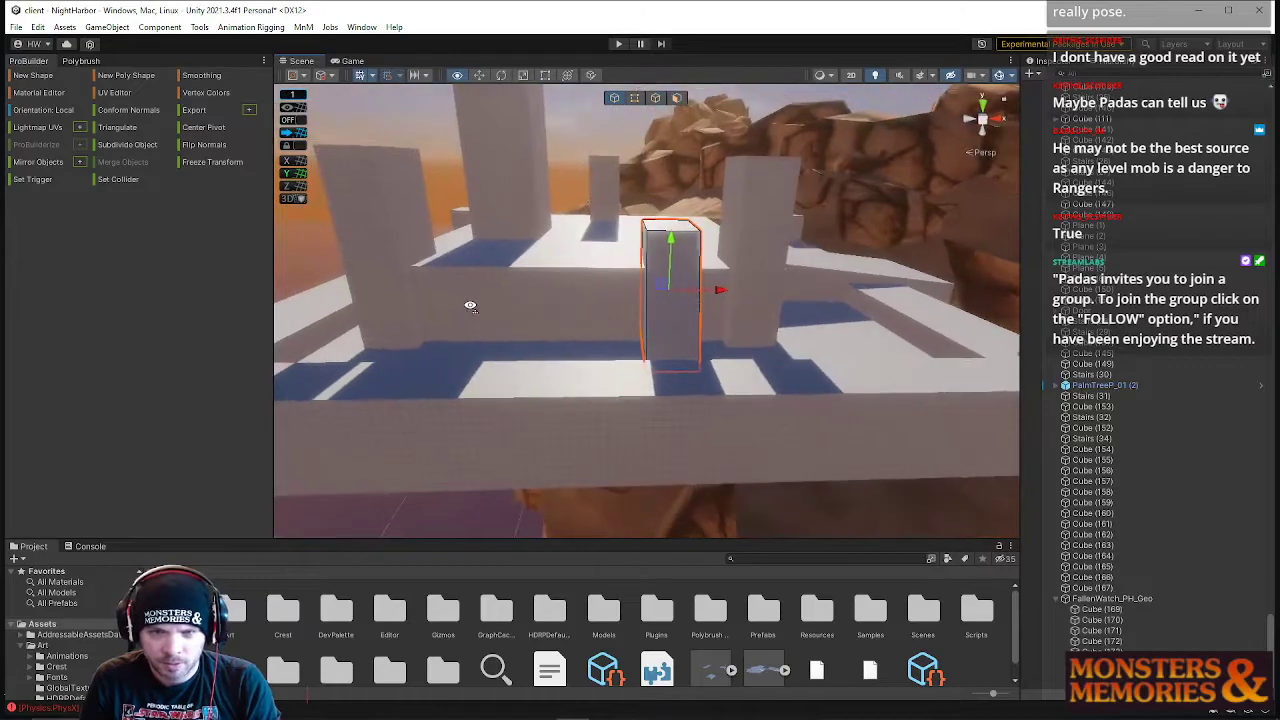
click(676, 99)
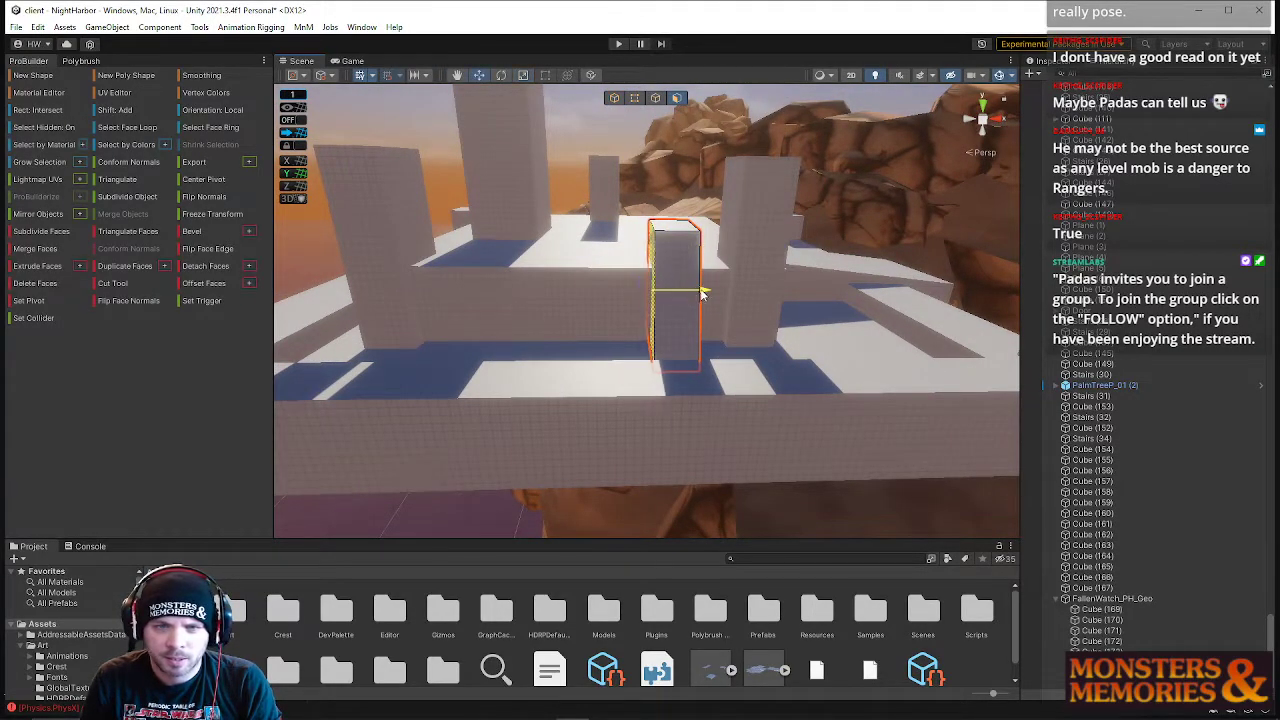
drag(701, 293, 716, 294)
click(615, 98)
click(687, 305)
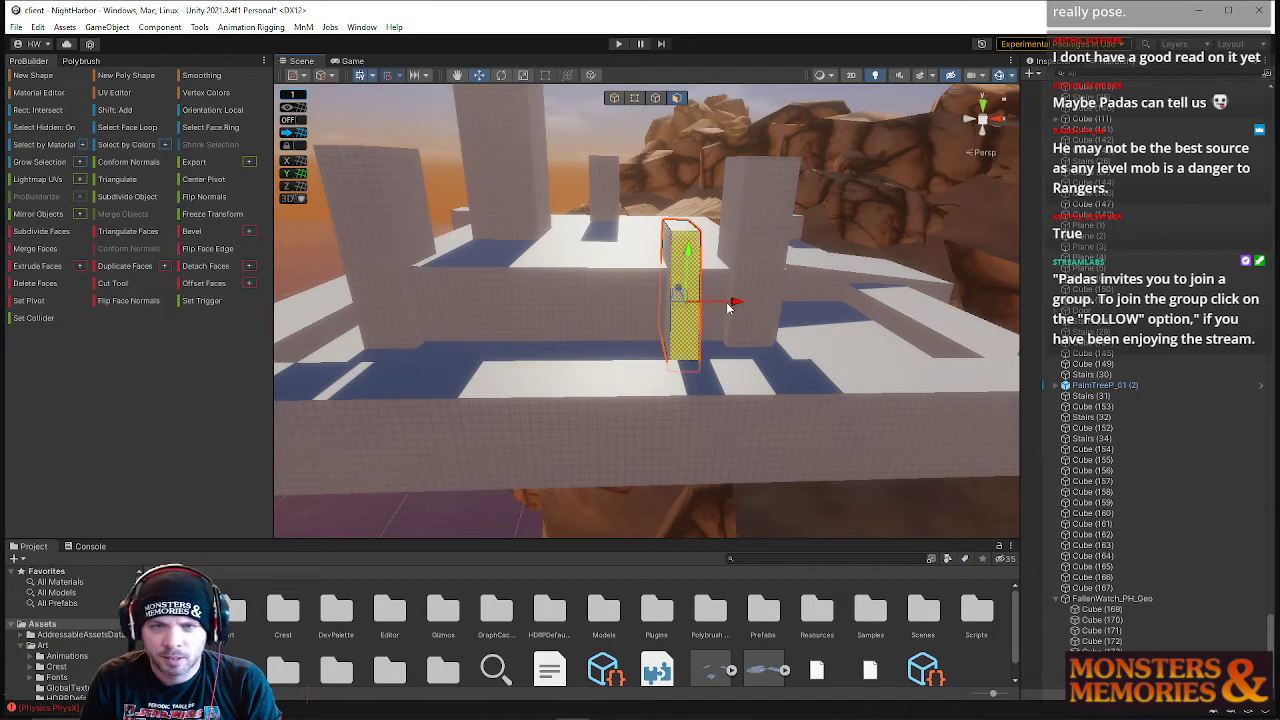
click(615, 98)
- Reposition the slab buttress and duplicate it along the second tier's wall into an evenly spaced row of four
mouse_move(737, 291)
alt+mouse_down()
mouse_move(750, 307)
mouse_move(726, 302)
alt+mouse_up()
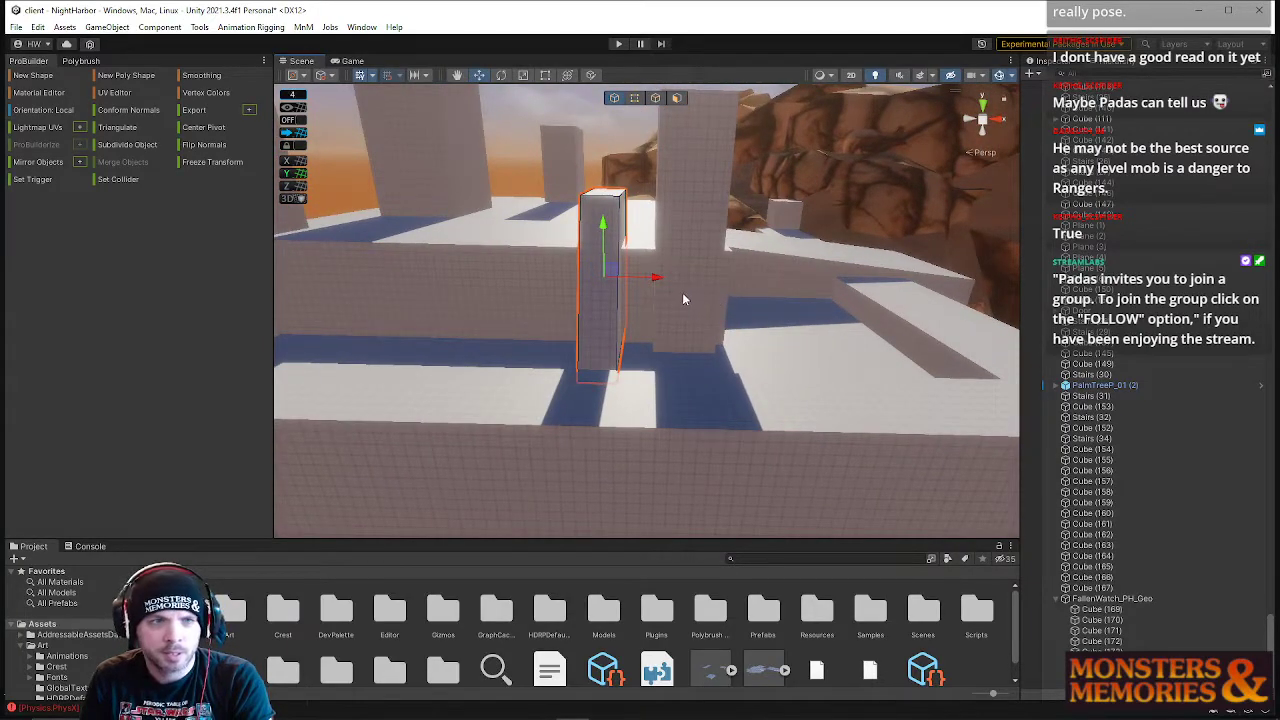
mouse_move(659, 279)
mouse_down()
mouse_move(727, 283)
mouse_move(465, 277)
mouse_move(642, 292)
mouse_up()
key(ctrl+d)
drag(750, 296, 575, 247)
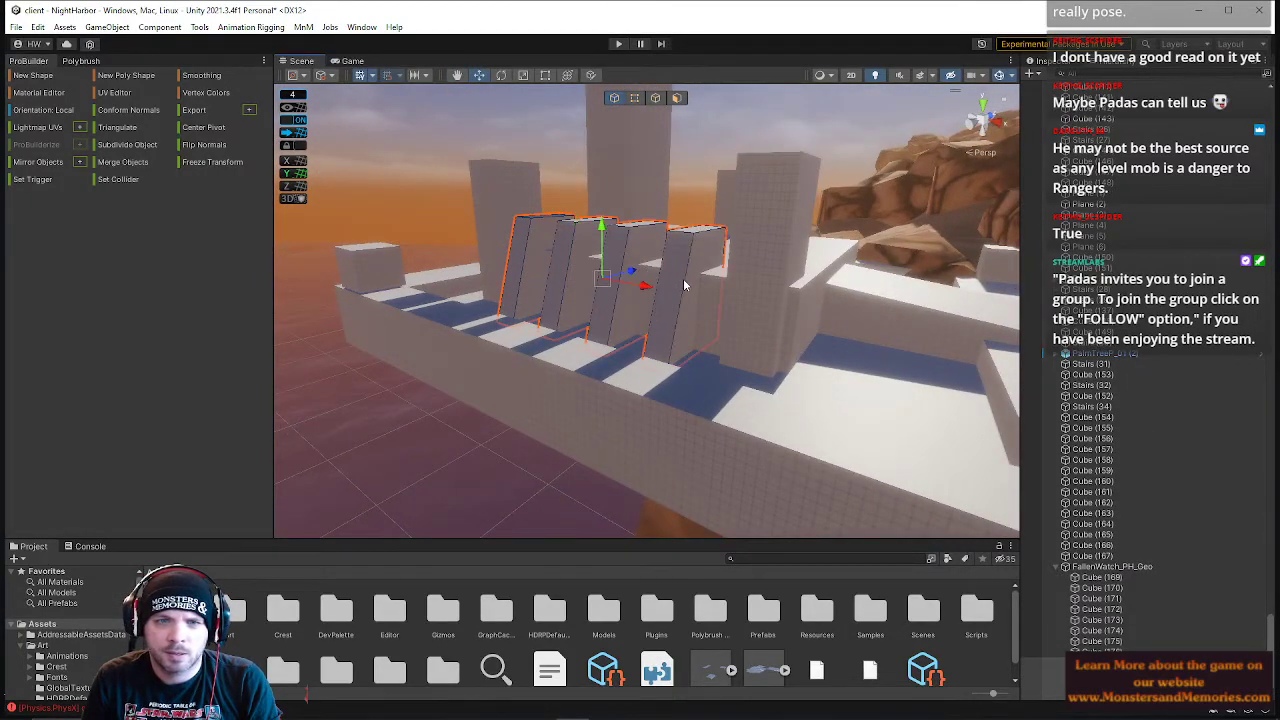
- Duplicate the row of four buttresses and move the copies outward and down against the base's outer wall
alt+drag(731, 288, 650, 340)
click(608, 241)
shift+click(639, 258)
shift+click(718, 311)
shift+click(729, 342)
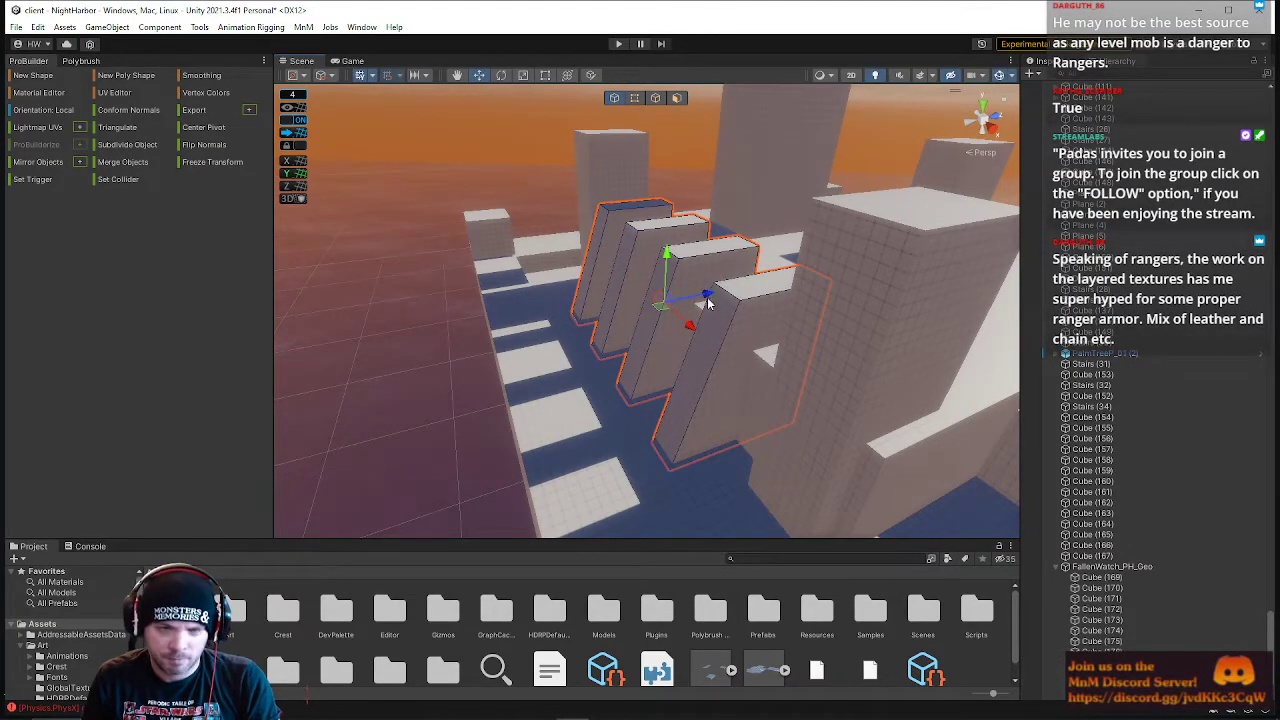
drag(706, 298, 530, 360)
drag(466, 300, 480, 370)
- Extend the outer row with further copies along the base wall, making eight evenly spaced buttresses
right_drag(480, 374, 727, 325)
drag(697, 303, 780, 303)
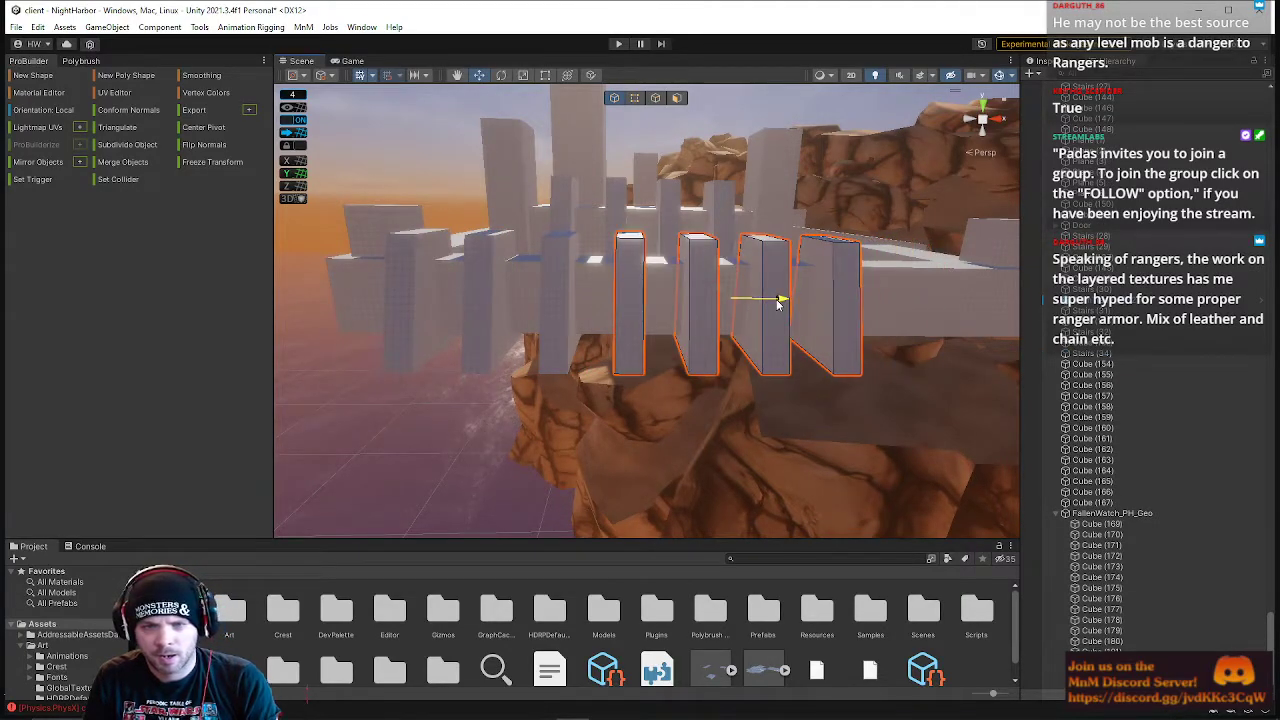
drag(787, 303, 847, 301)
- Select all eight buttresses along the base's outer wall
mouse_move(843, 298)
right_down()
mouse_move(895, 292)
mouse_move(866, 257)
mouse_move(823, 303)
right_up()
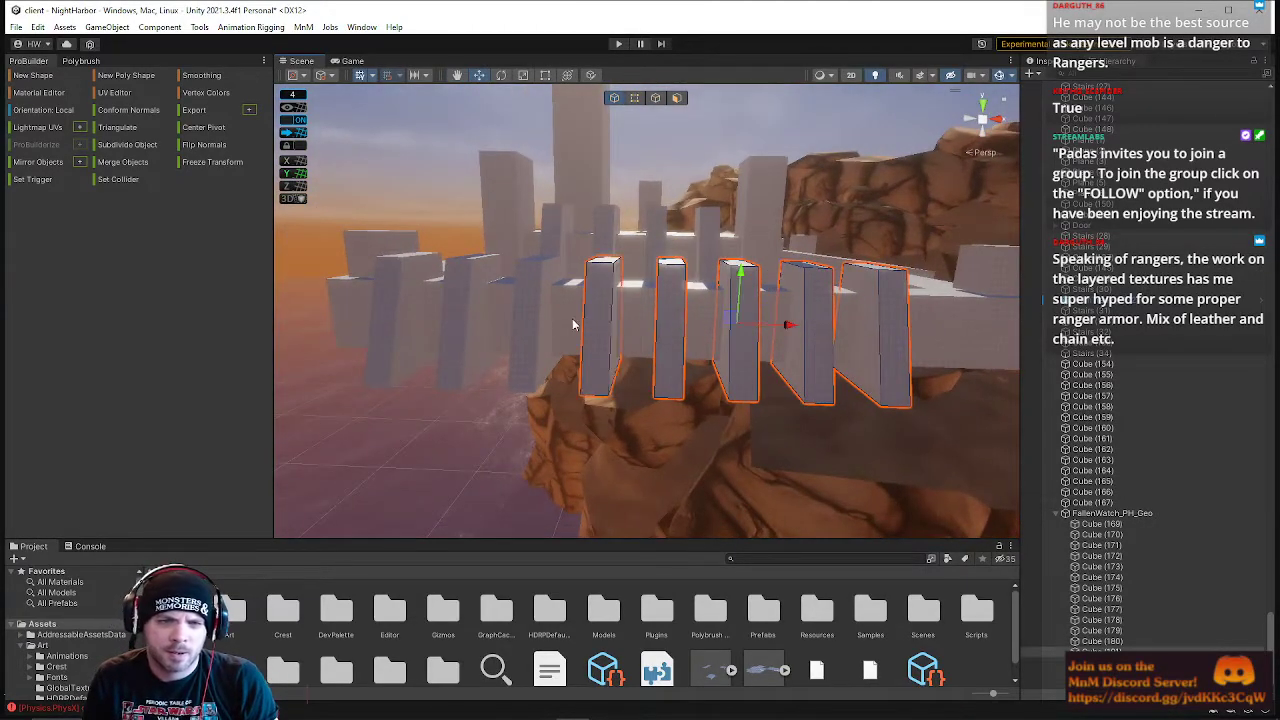
shift+click(541, 318)
shift+click(437, 312)
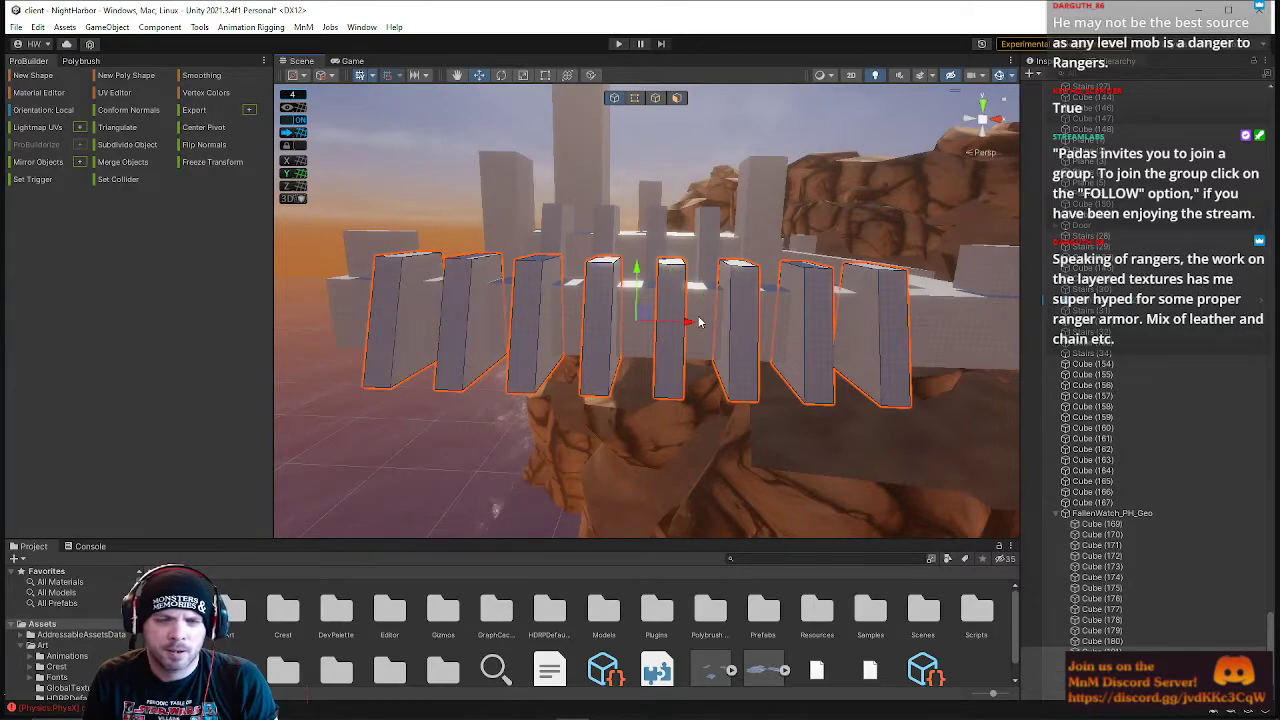
right_drag(693, 327, 724, 265)
key(s)
key(w)
- Select the bottom faces of the eight outer buttresses and lower them past the base's underside
click(634, 98)
drag(435, 300, 900, 434)
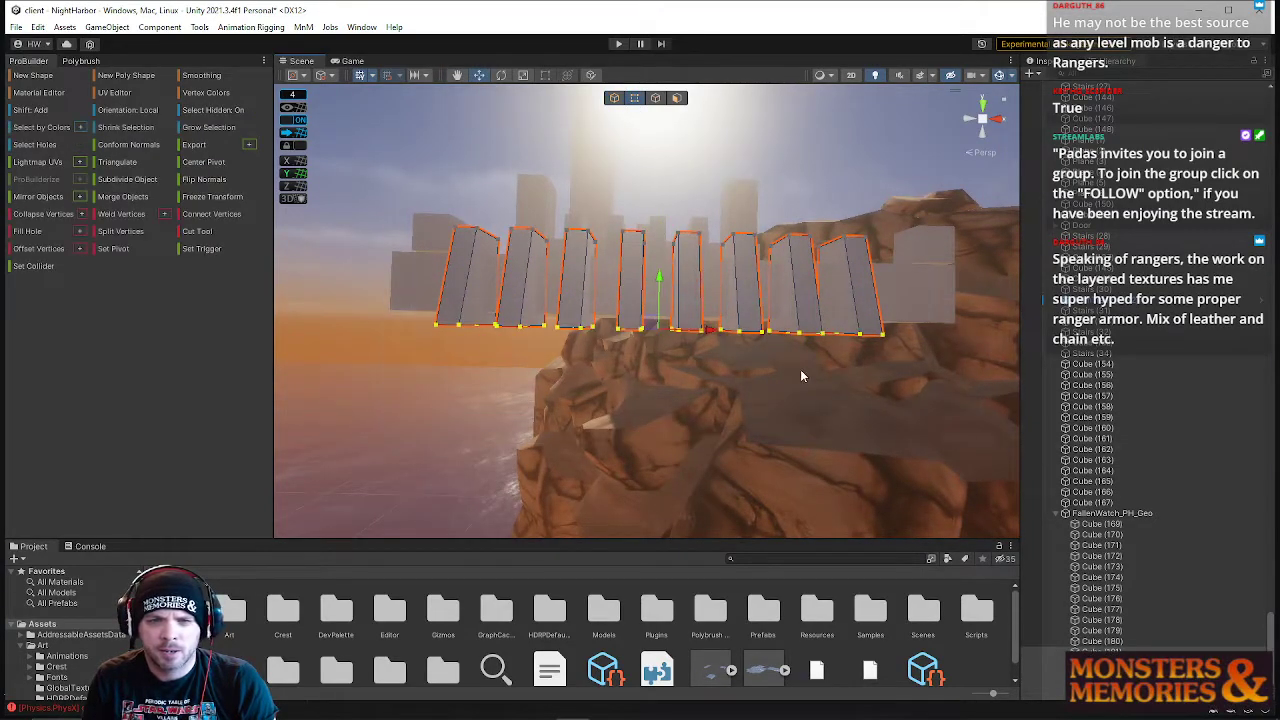
click(676, 97)
right_drag(686, 150, 554, 293)
key(w)
key(s)
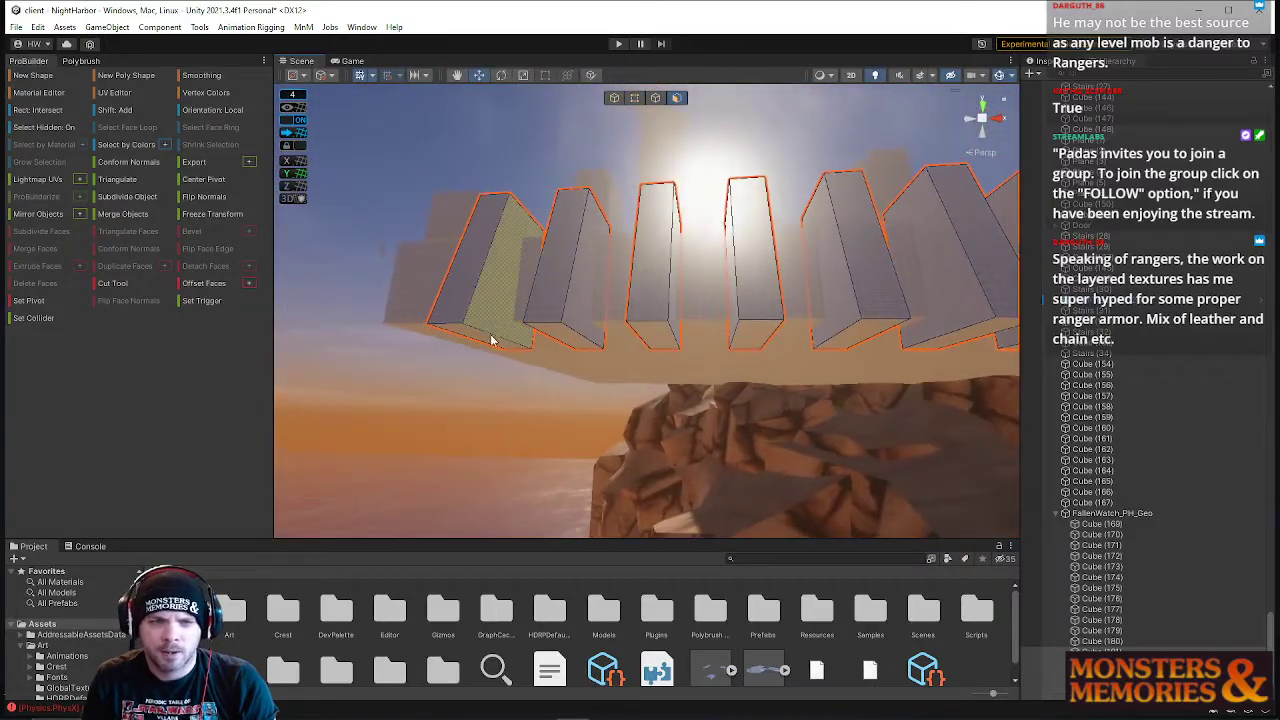
click(491, 337)
shift+click(655, 338)
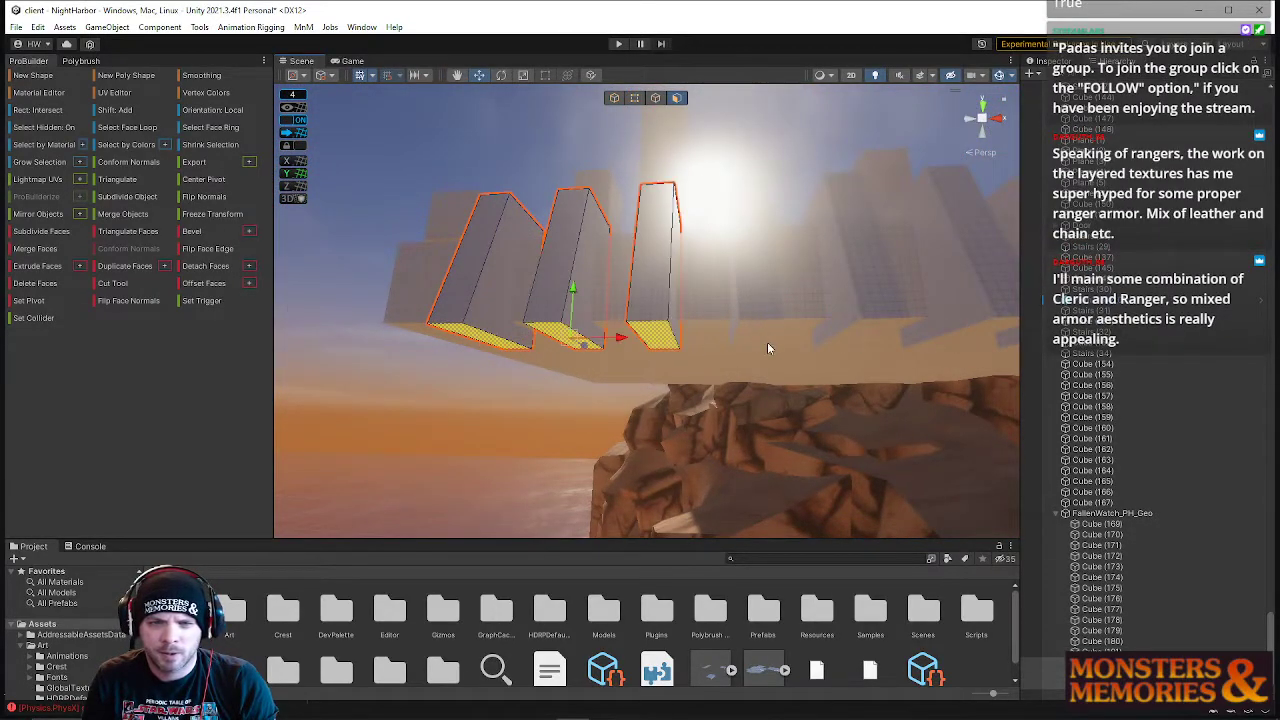
shift+click(765, 338)
shift+click(853, 339)
right_drag(853, 339, 800, 316)
shift+click(842, 330)
shift+click(800, 316)
right_drag(443, 315, 450, 308)
drag(543, 236, 571, 428)
right_drag(571, 428, 646, 343)
- Select the base's underside face and lower it toward the bottoms of the buttresses
click(699, 283)
right_drag(662, 284, 659, 277)
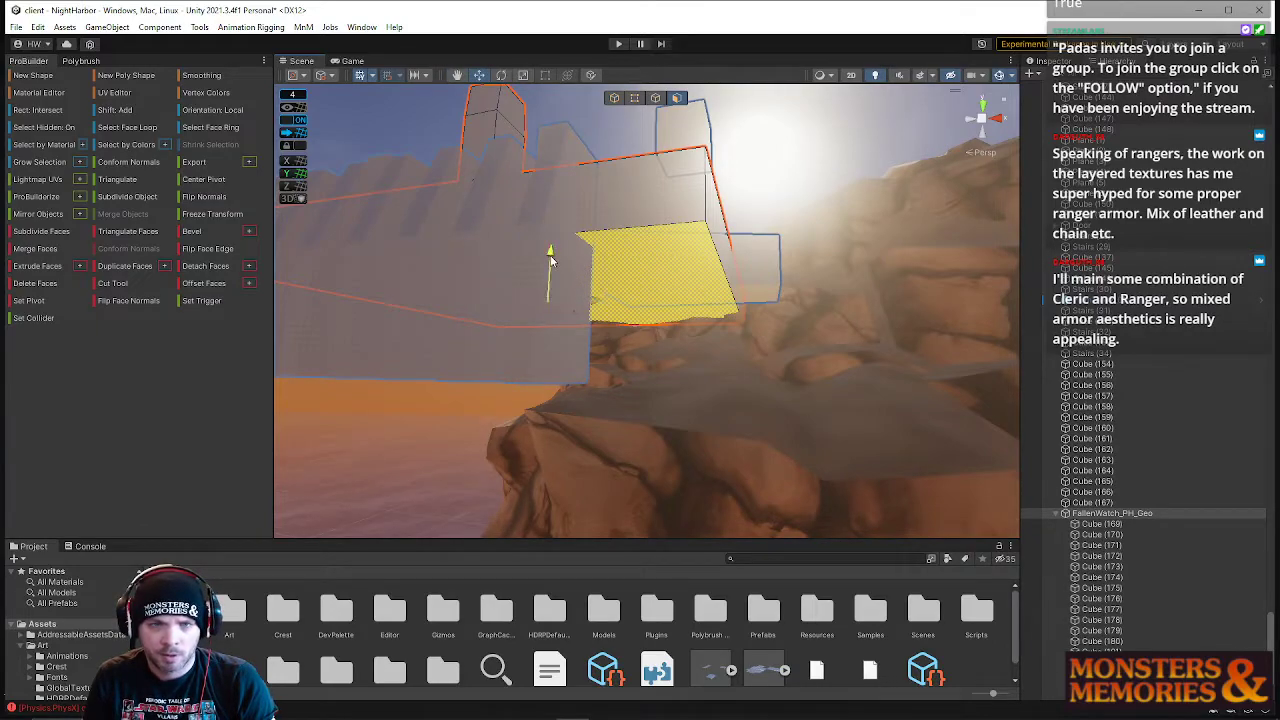
drag(549, 257, 544, 287)
right_drag(580, 143, 474, 158)
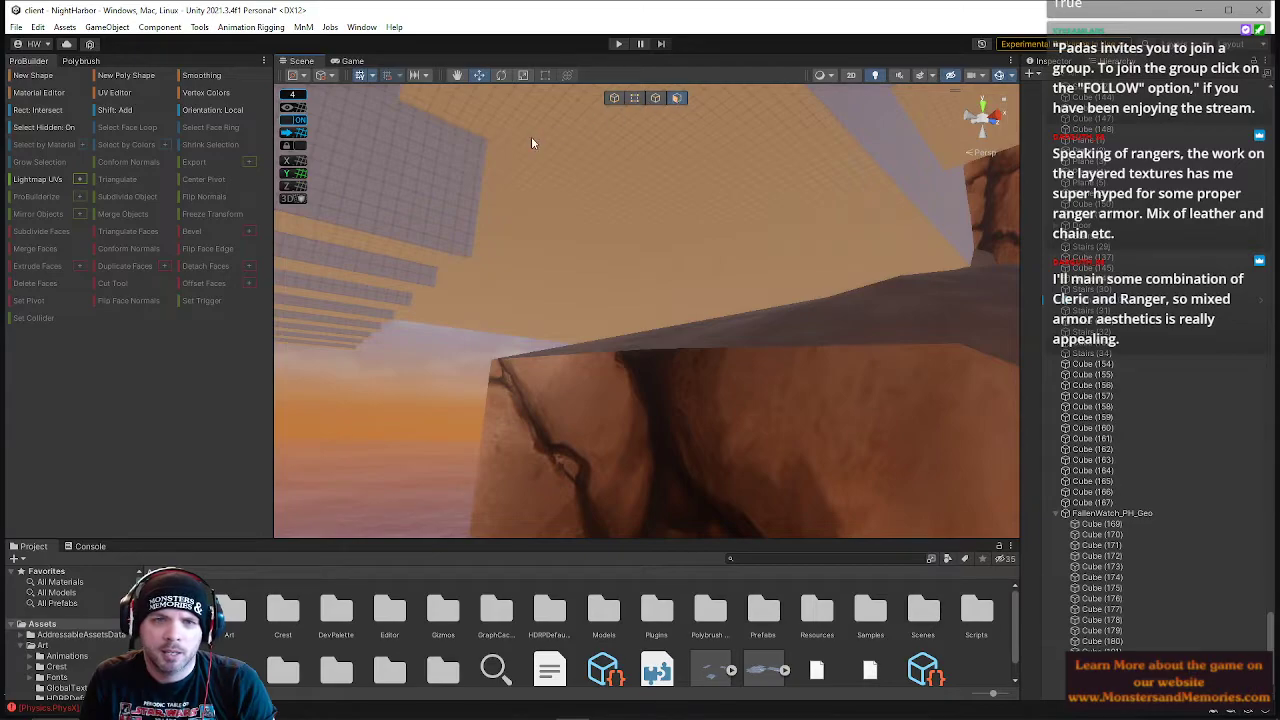
- Create a cube about 80 by 16 by 64 beneath the base and extend its bottom face far down toward the water
click(34, 75)
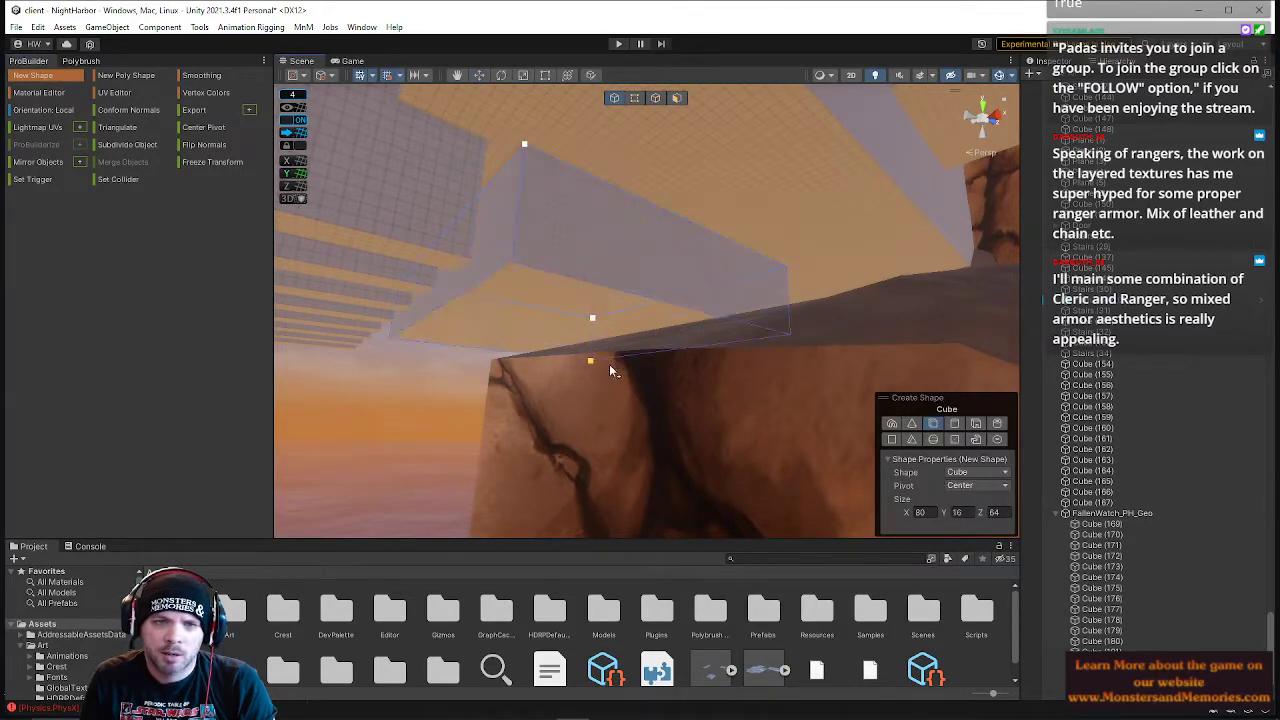
right_drag(630, 340, 820, 190)
key(Escape)
click(543, 270)
right_drag(543, 270, 608, 420)
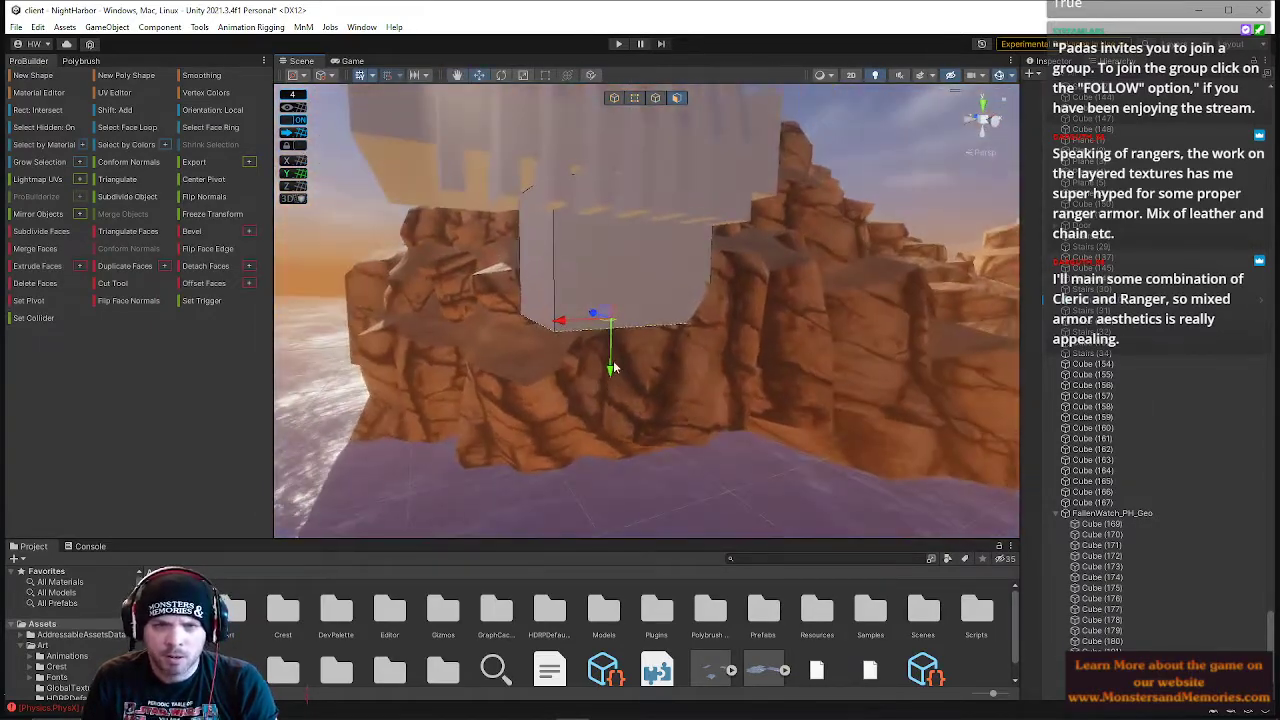
right_drag(613, 486, 570, 426)
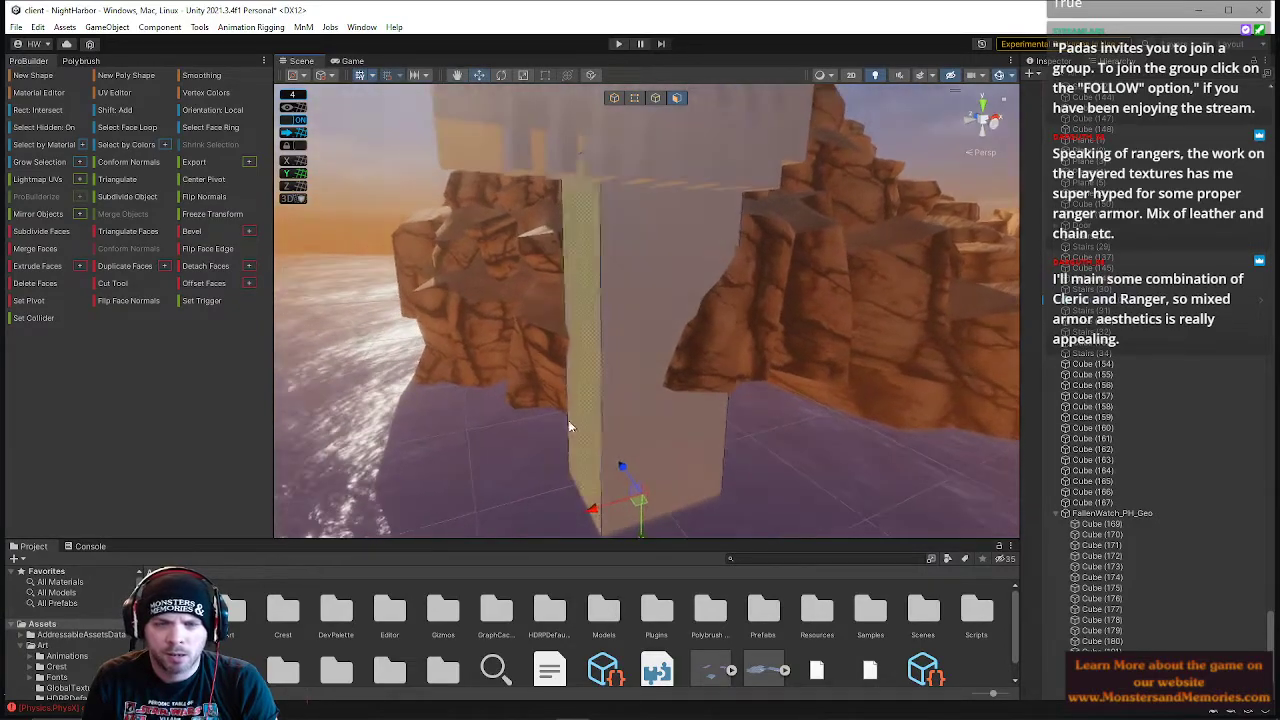
- Widen the new foundation block by pulling its end face and long outer face outward
click(584, 416)
right_drag(548, 377, 416, 259)
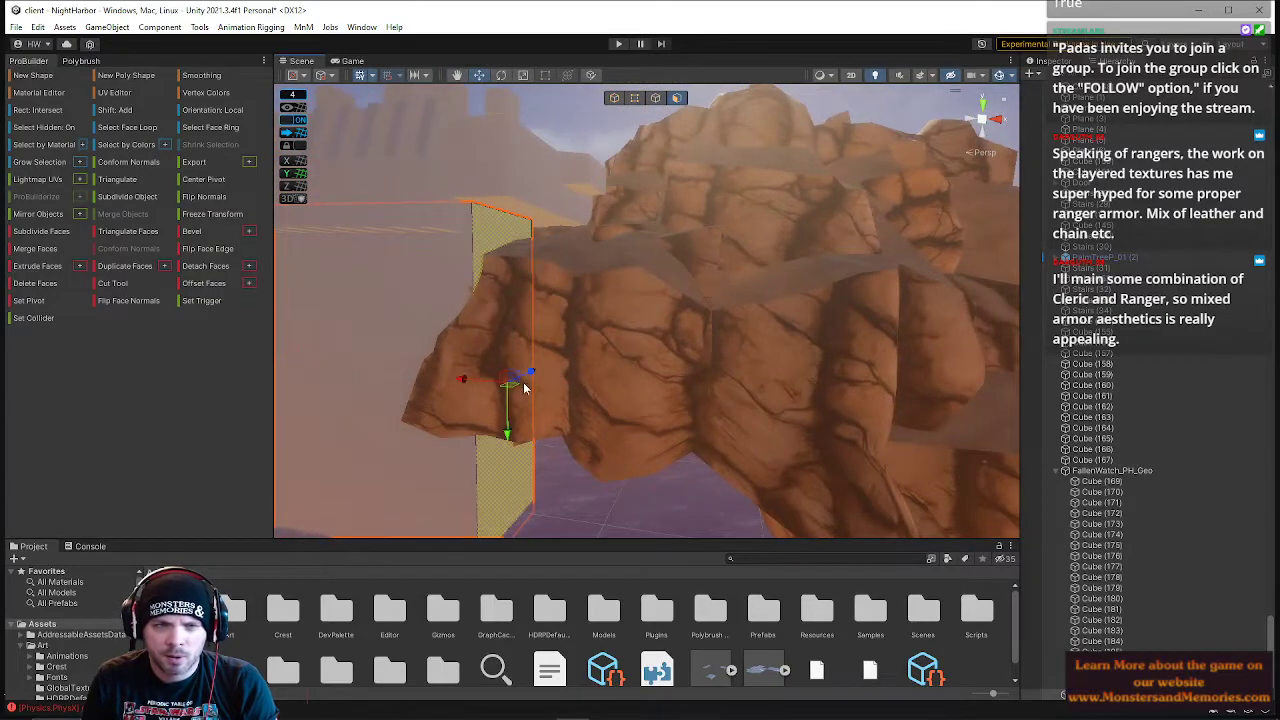
right_drag(464, 382, 640, 365)
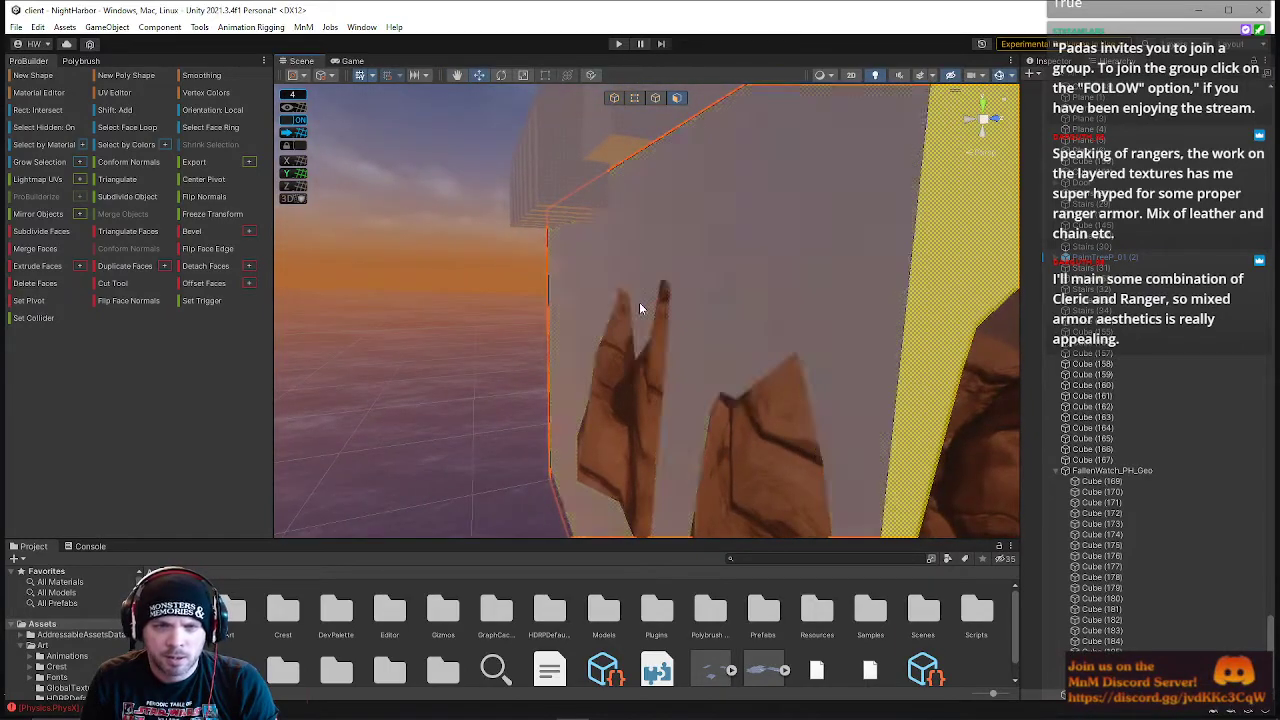
drag(645, 415, 594, 414)
right_drag(594, 414, 599, 210)
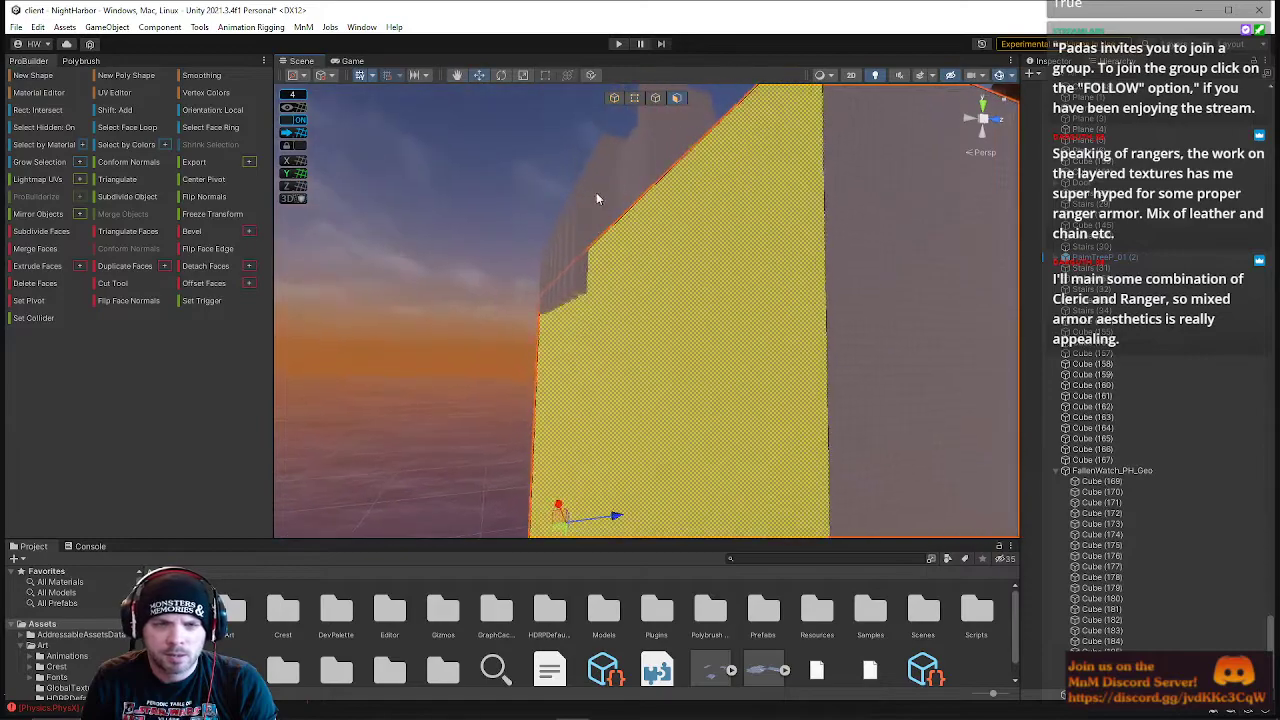
- Insert a horizontal edge loop around the foundation block and raise it close to the top
click(655, 98)
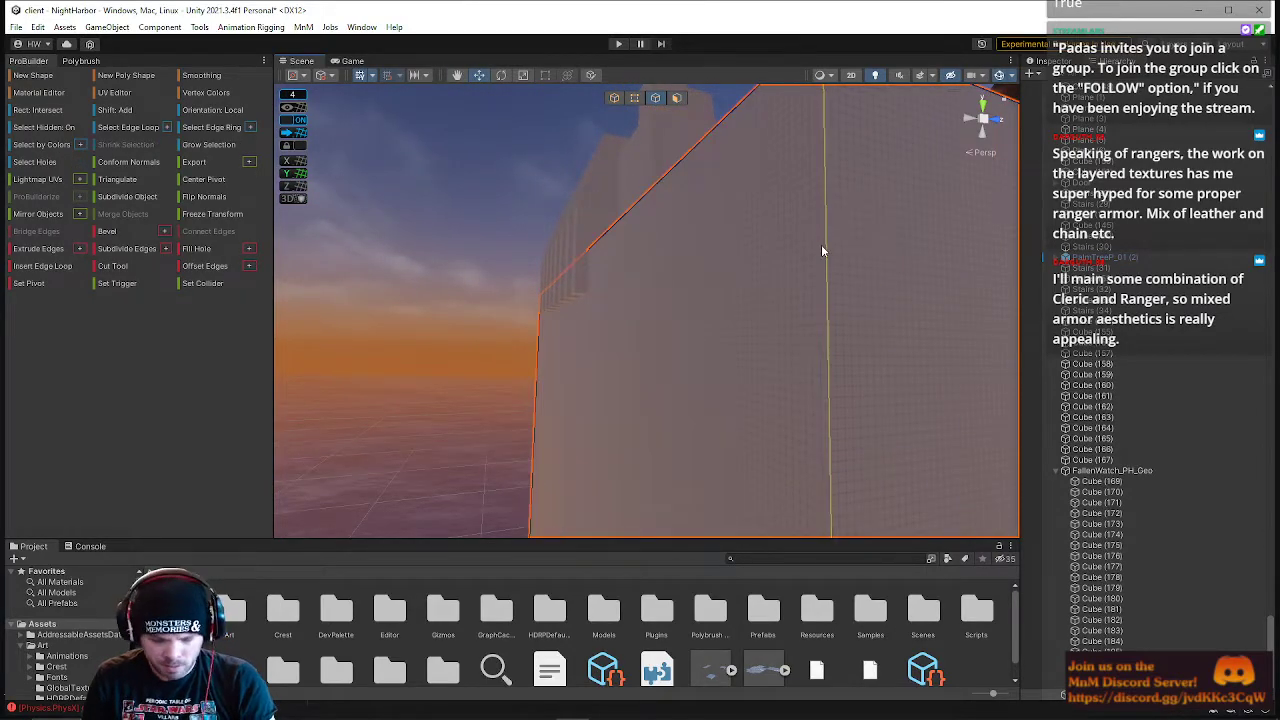
mouse_move(668, 481)
right_down()
mouse_move(686, 497)
mouse_move(672, 480)
right_up()
drag(671, 436, 672, 351)
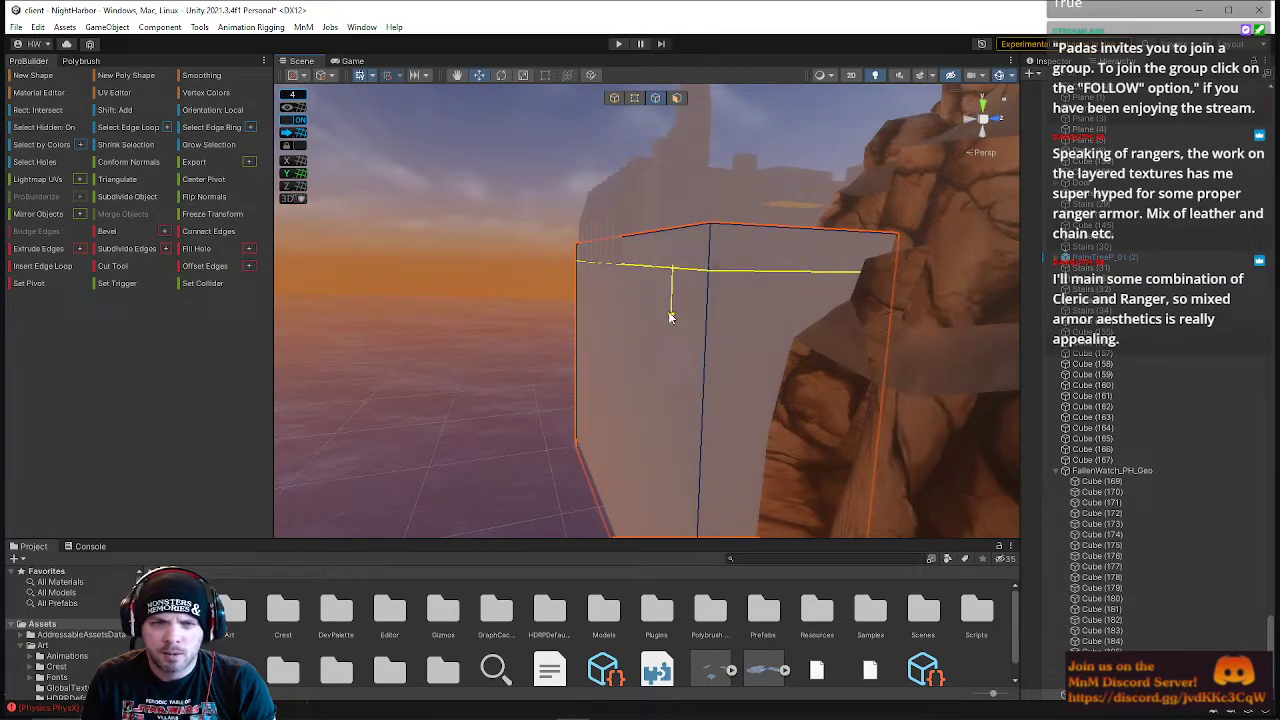
click(679, 96)
right_drag(670, 130, 779, 305)
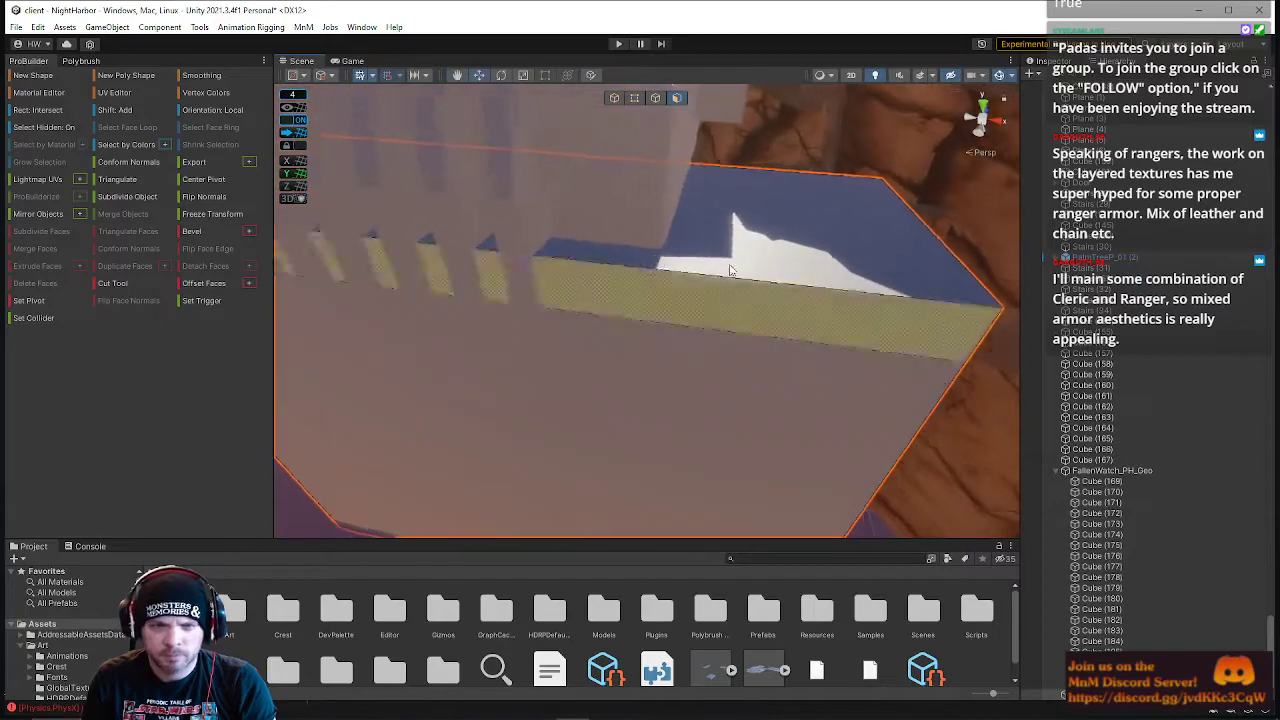
- Insert vertical edge loops across the foundation block's long outer face
click(655, 98)
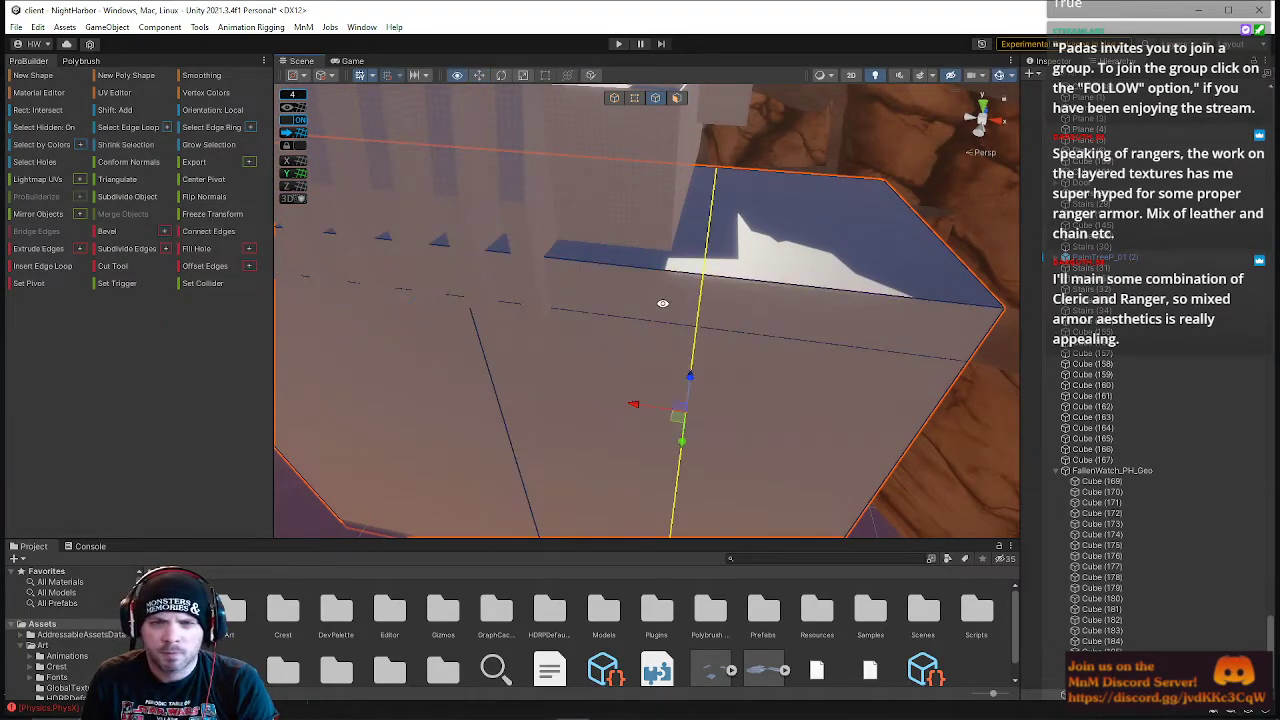
click(435, 307)
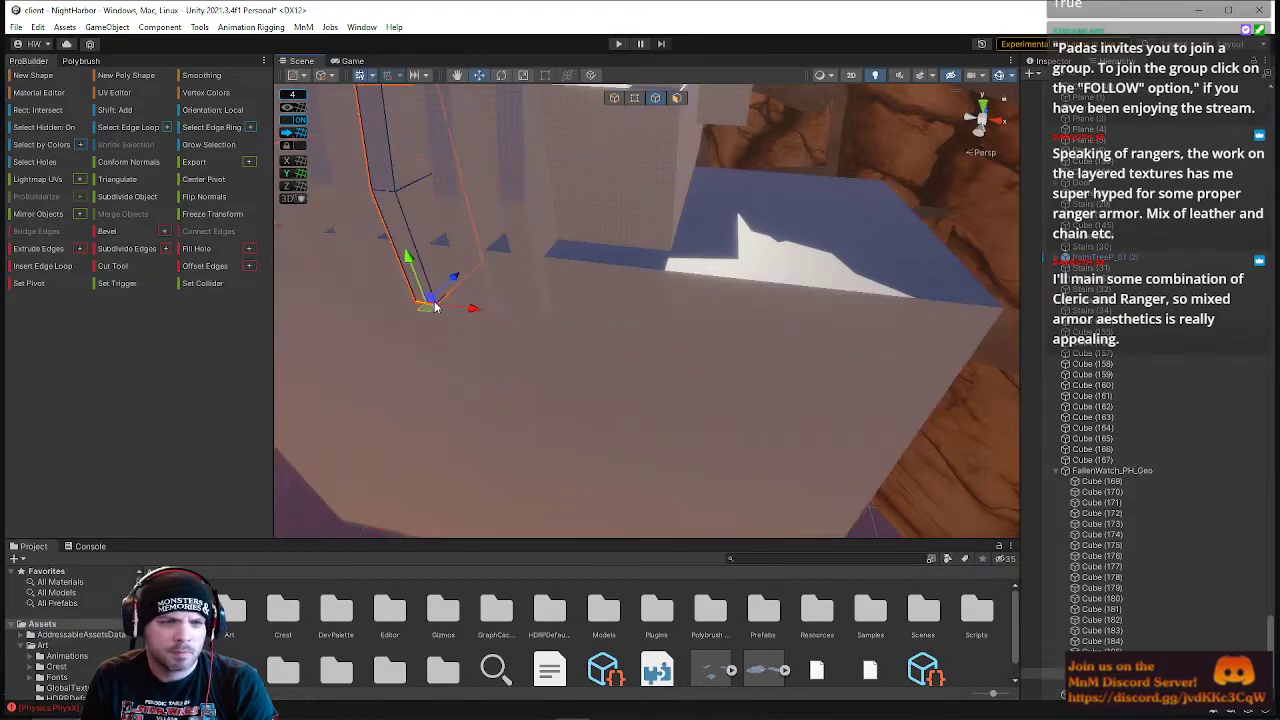
click(460, 330)
click(381, 300)
key(alt+u)
right_drag(401, 304, 443, 372)
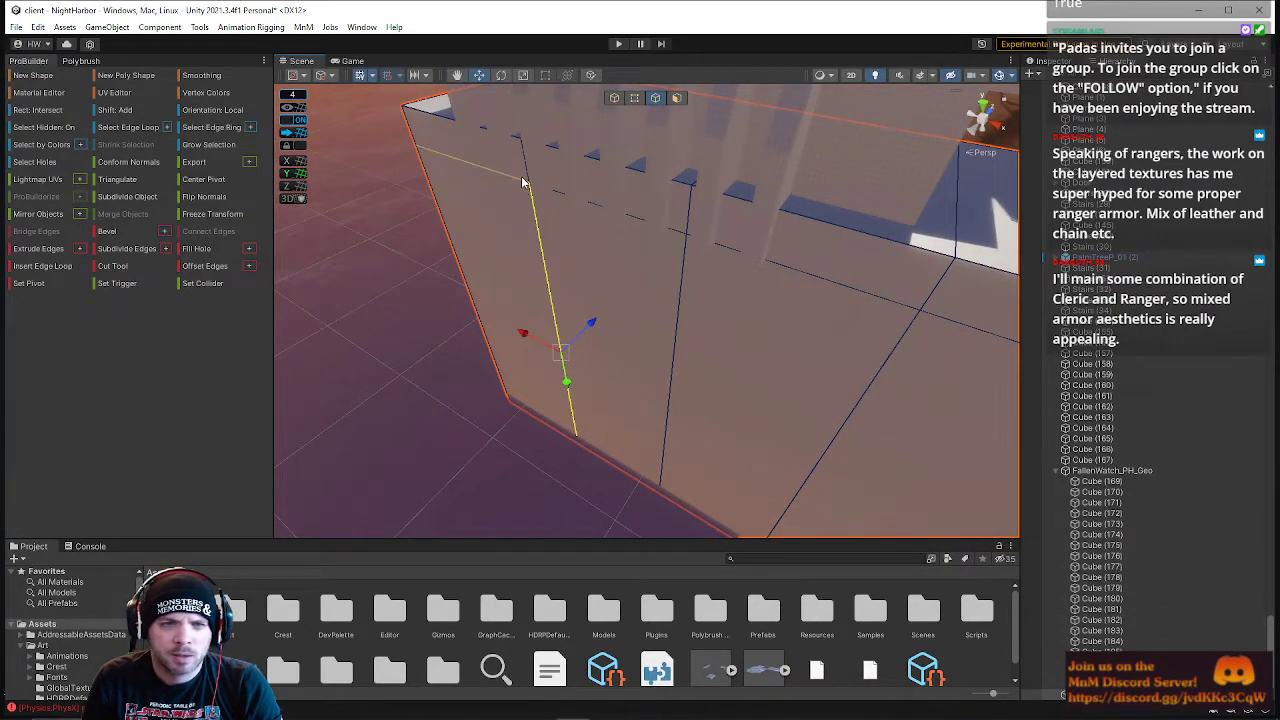
drag(595, 310, 560, 328)
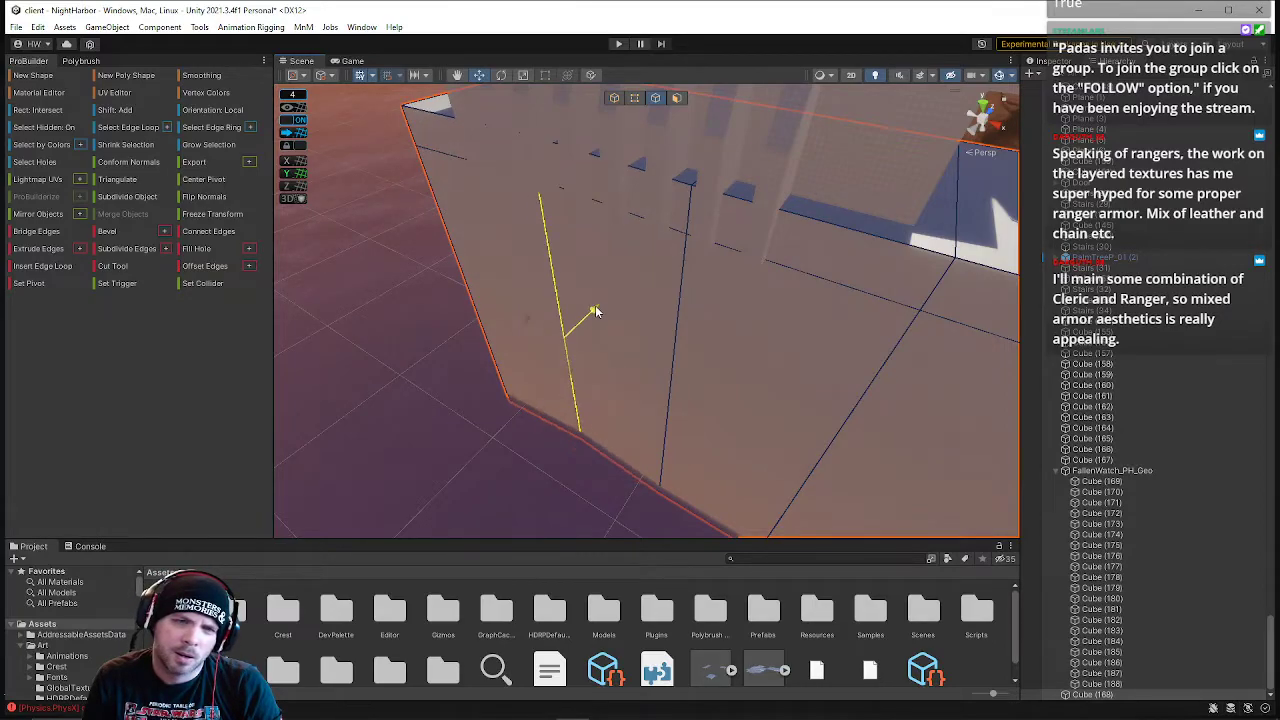
right_drag(800, 271, 658, 278)
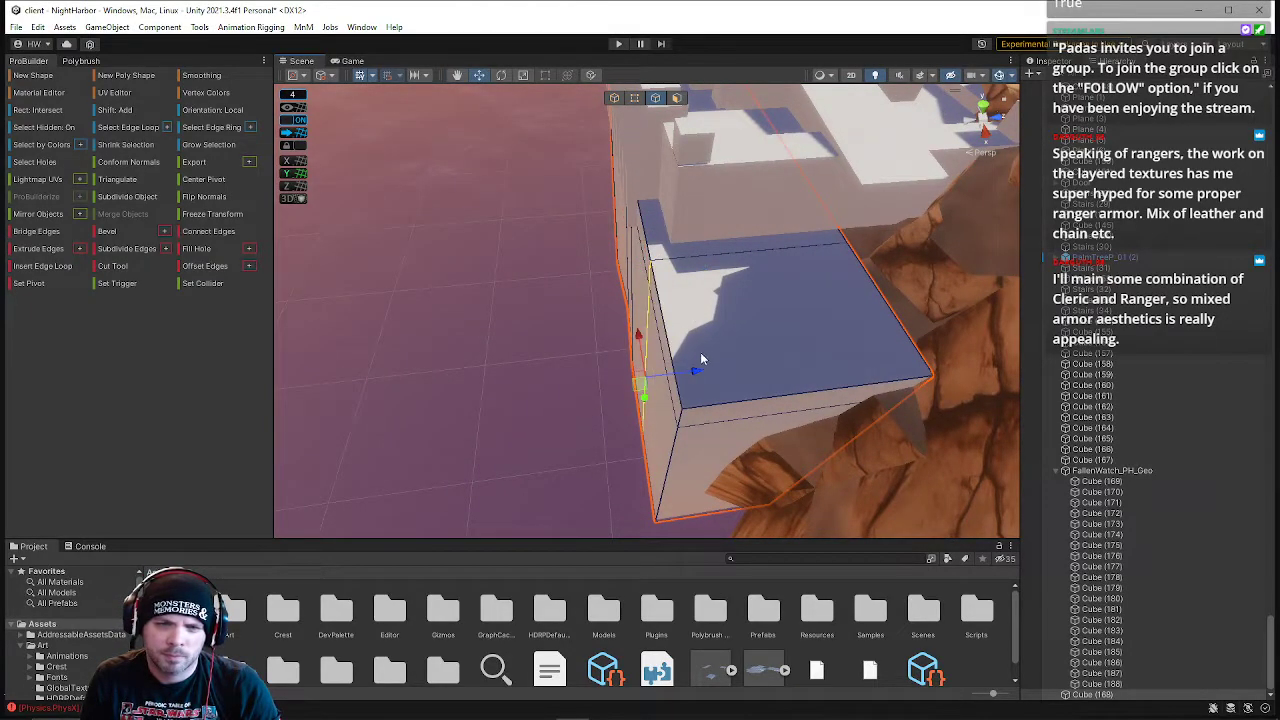
key(ctrl+z)
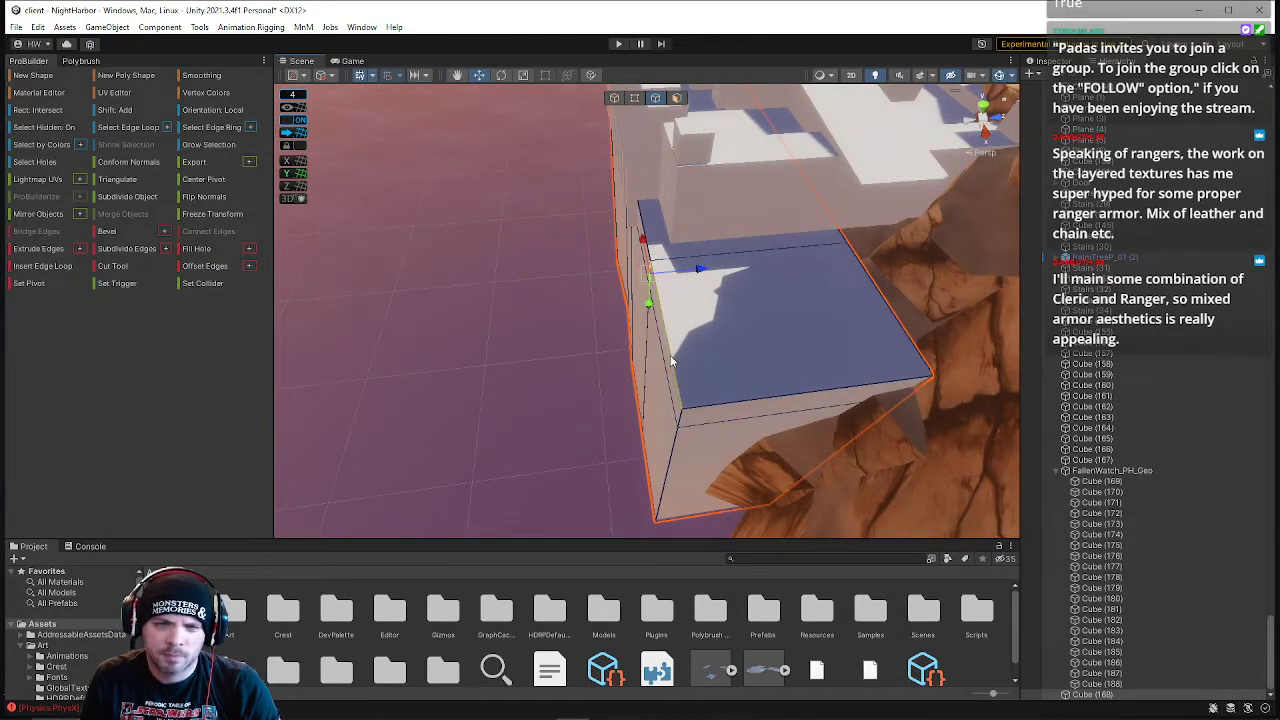
- Pull the outer face's middle vertical edges outward and shift the block's vertical corner edge beside the cliff
drag(689, 375, 665, 377)
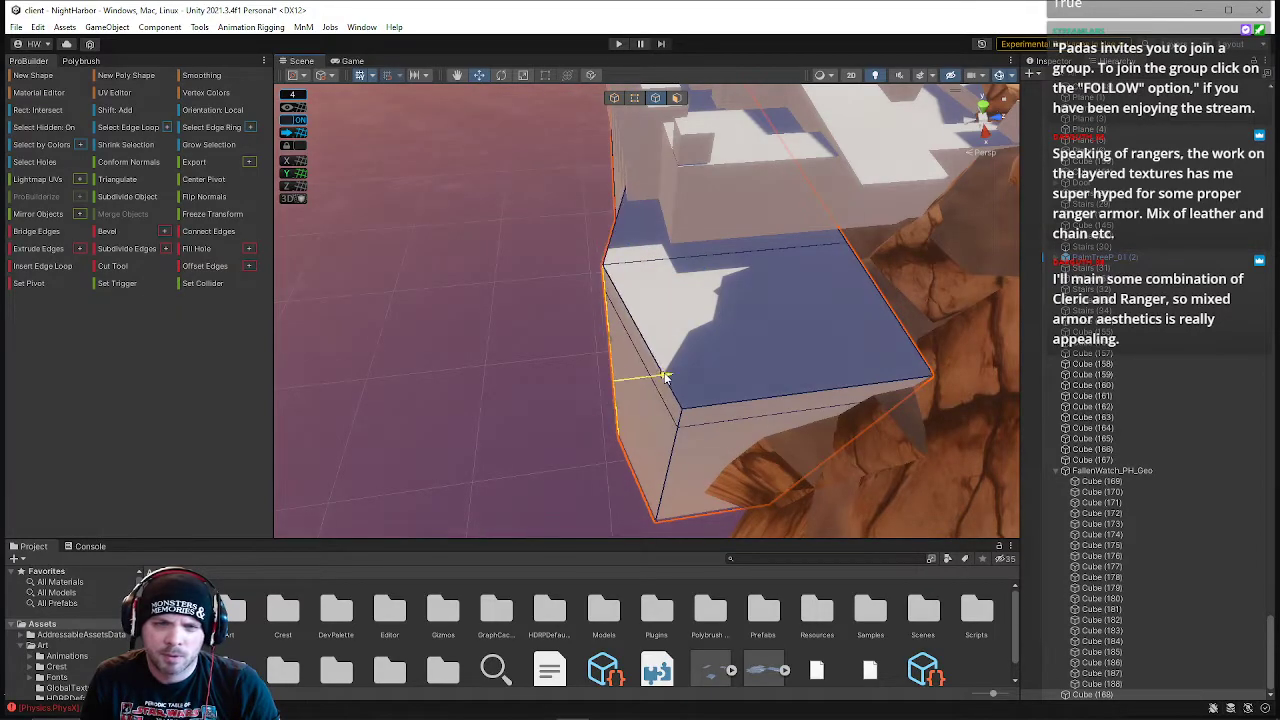
right_drag(686, 378, 786, 362)
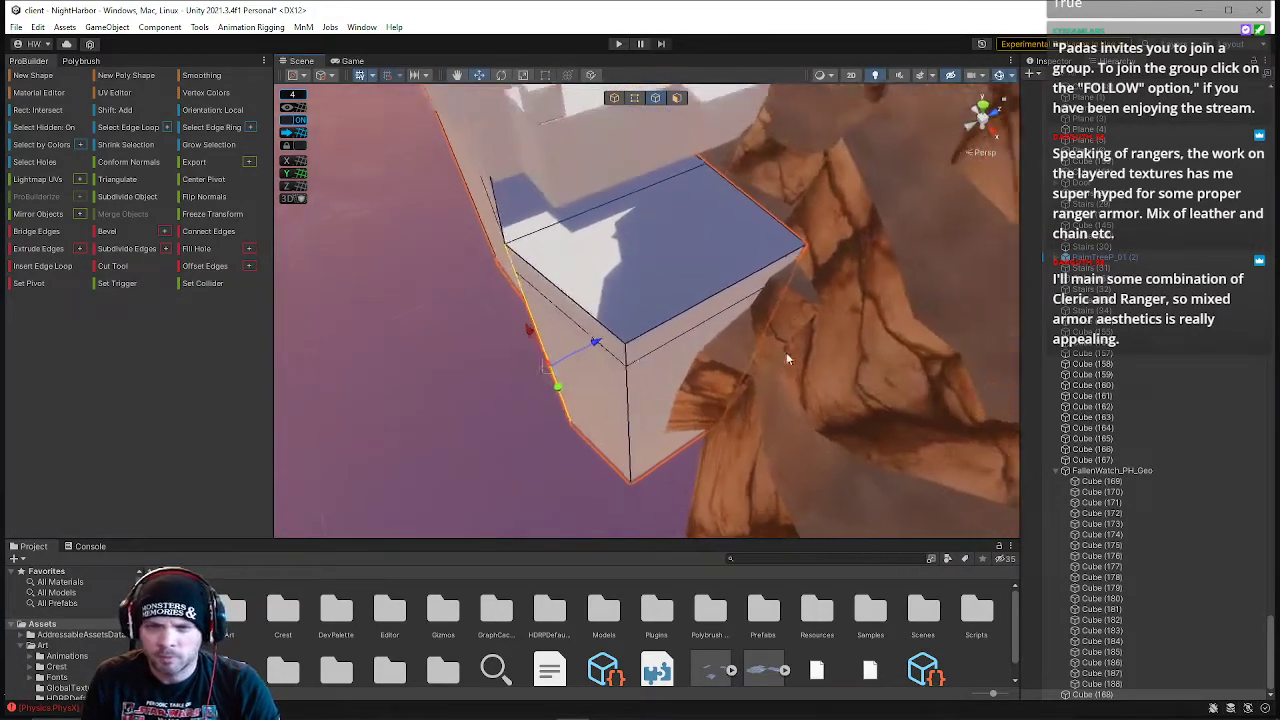
click(788, 264)
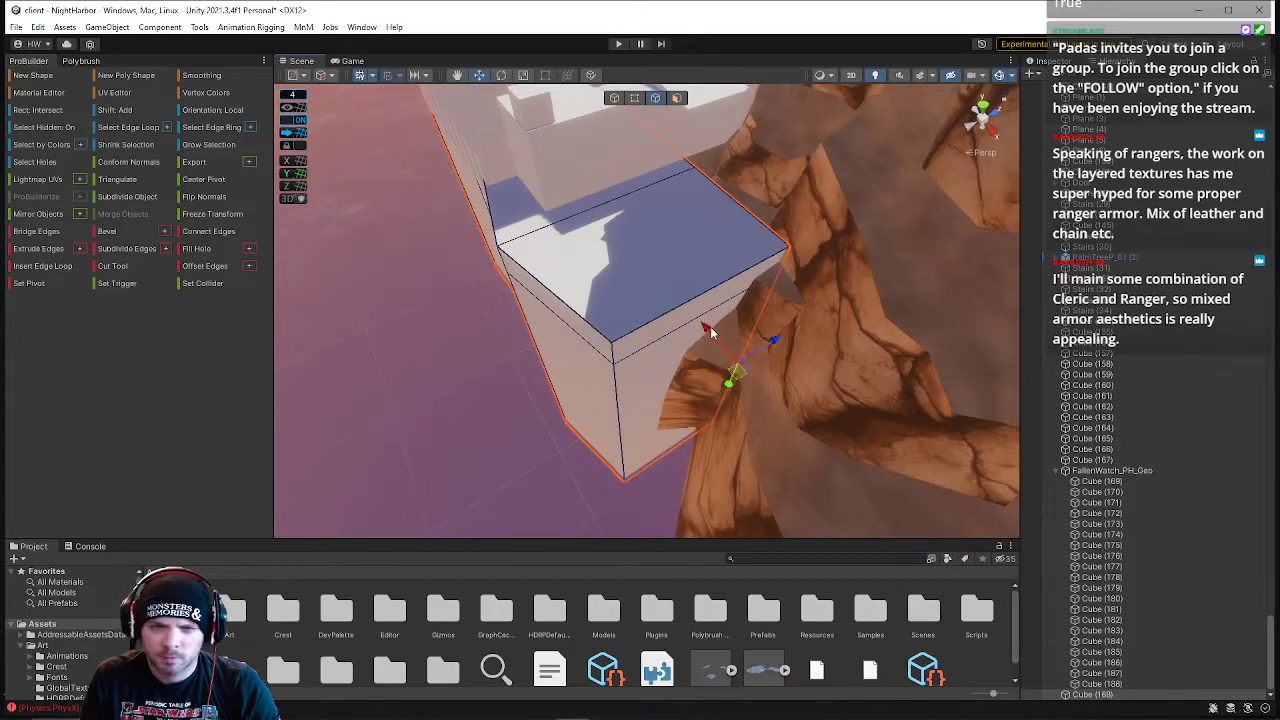
drag(726, 351, 764, 415)
right_drag(764, 415, 998, 220)
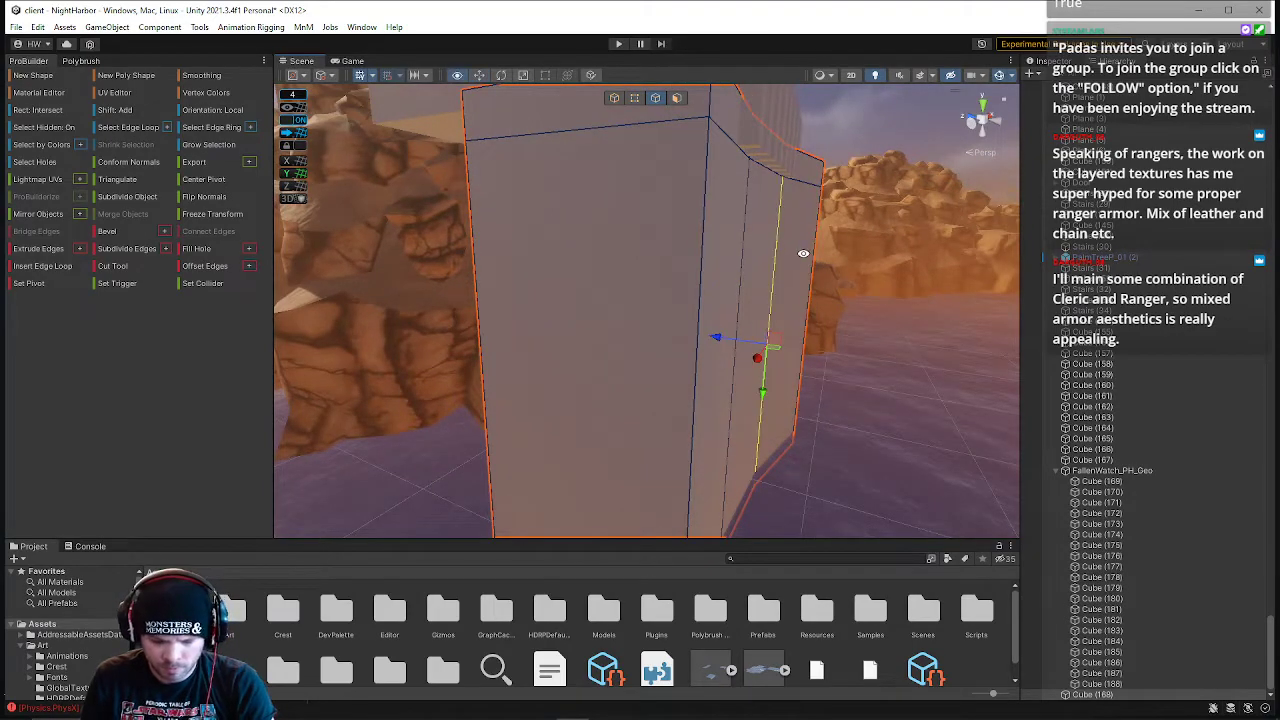
- Add a second horizontal edge loop below the first and pull the foundation block's cliff-side face toward the cliff
mouse_move(726, 280)
right_down()
mouse_move(732, 266)
mouse_move(749, 277)
mouse_move(740, 260)
right_up()
click(677, 97)
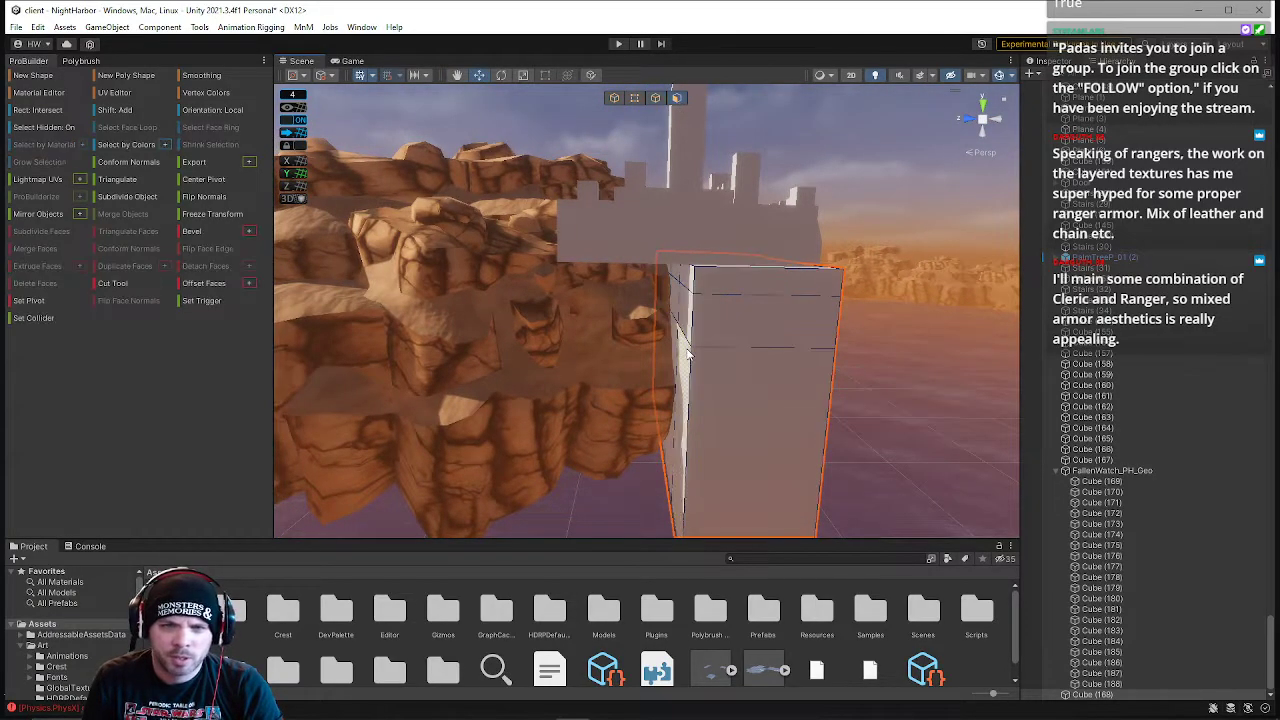
drag(620, 360, 520, 361)
right_drag(597, 306, 664, 204)
- Add a vertical edge loop to the foundation block's end face and pull its edges outward
click(658, 98)
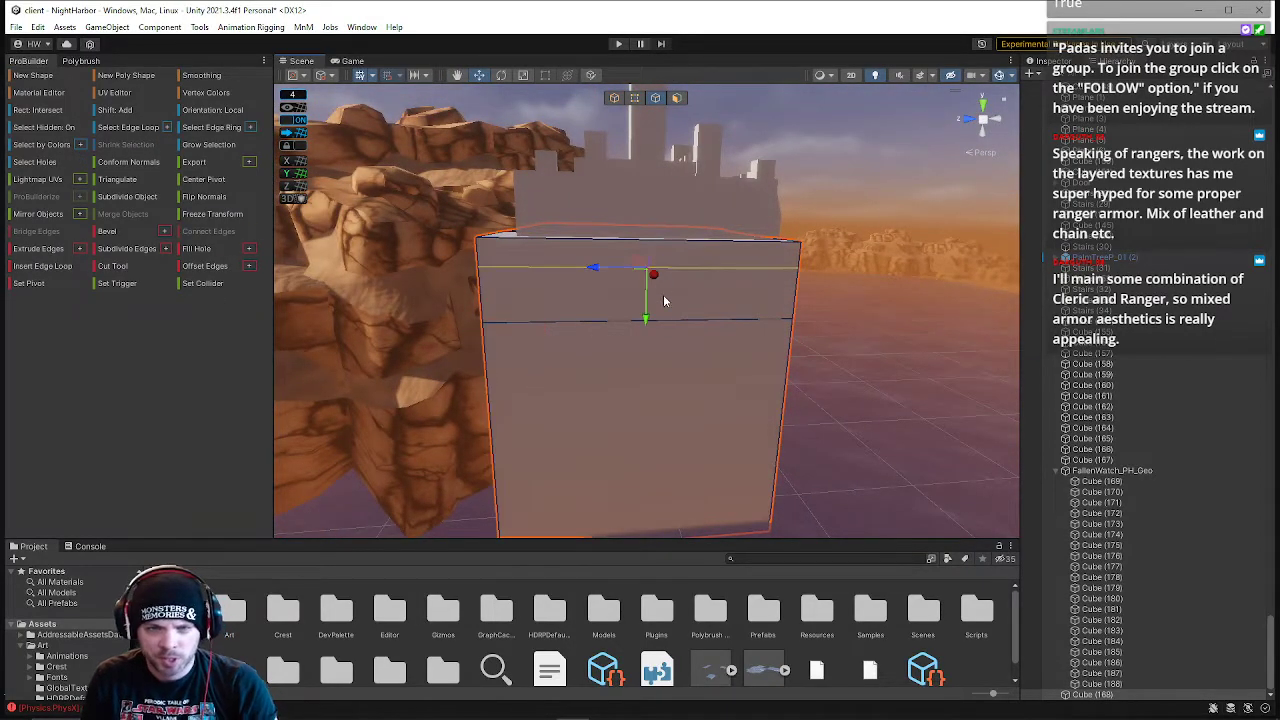
right_drag(638, 350, 580, 294)
click(579, 295)
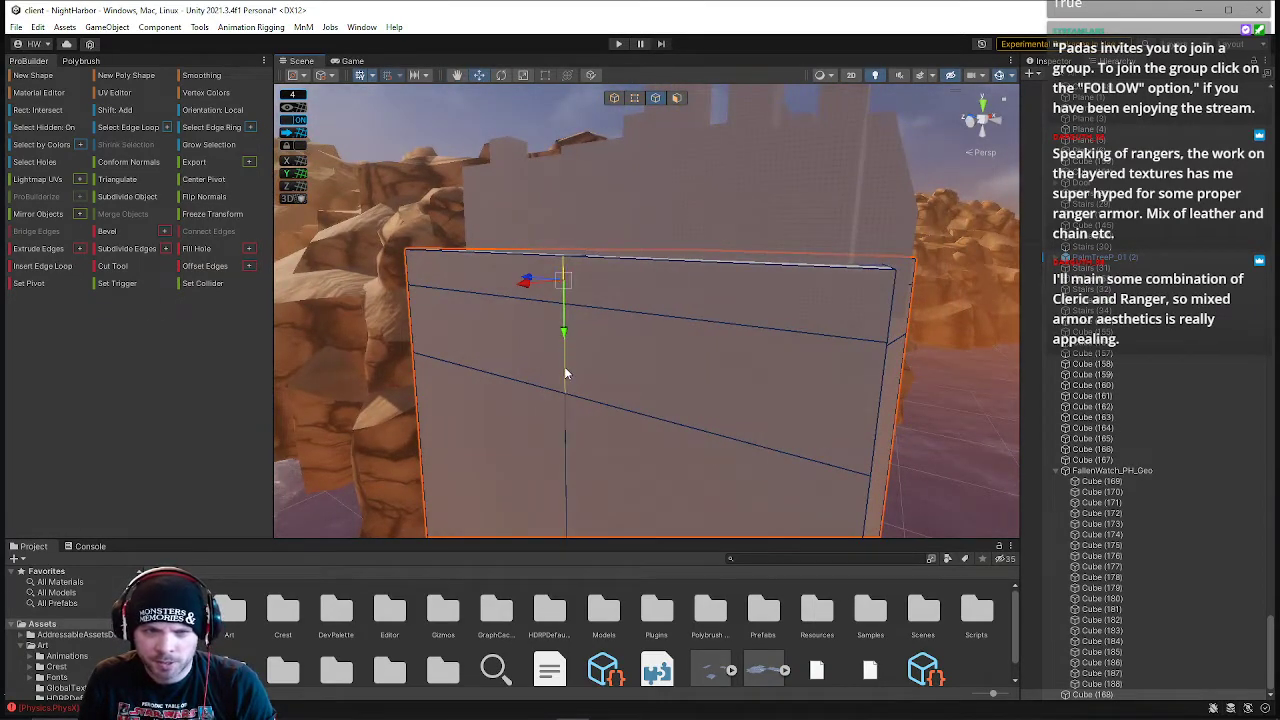
shift+click(563, 466)
right_drag(597, 387, 481, 434)
drag(556, 420, 531, 419)
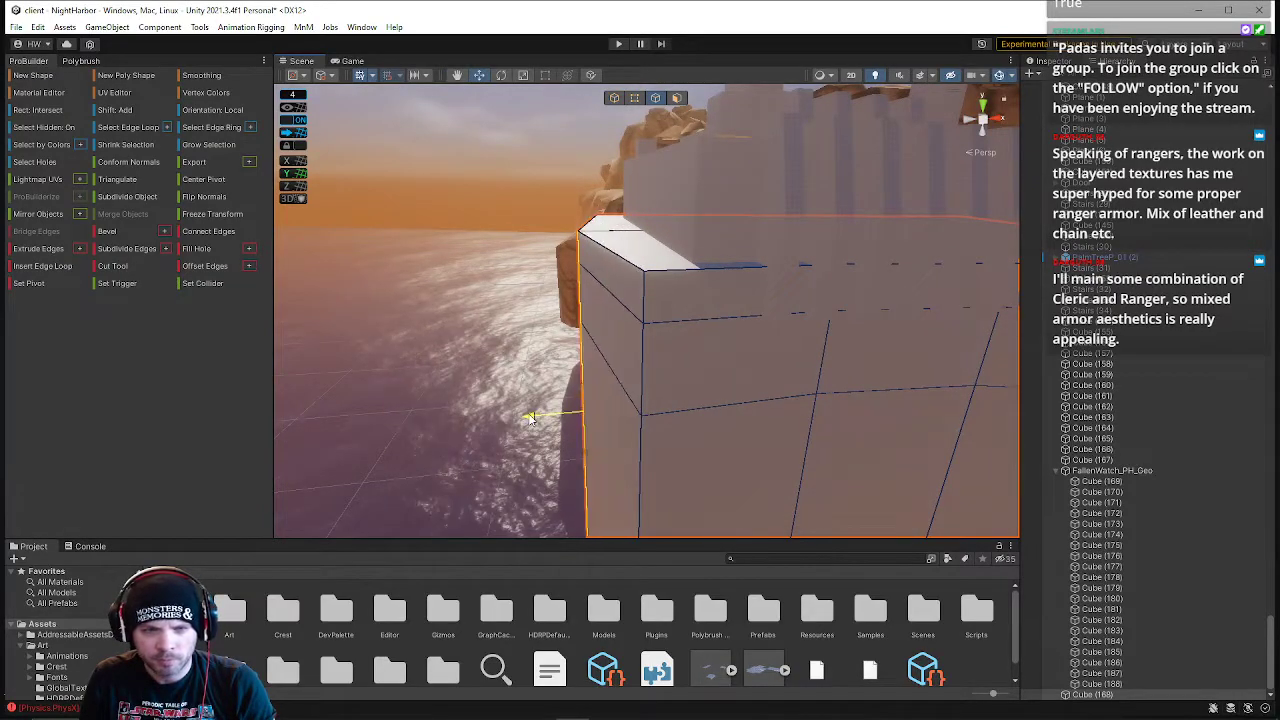
- Move the end face's upper loop edge and top corner vertex inward to taper the block's upper band
click(608, 293)
right_drag(637, 366, 626, 359)
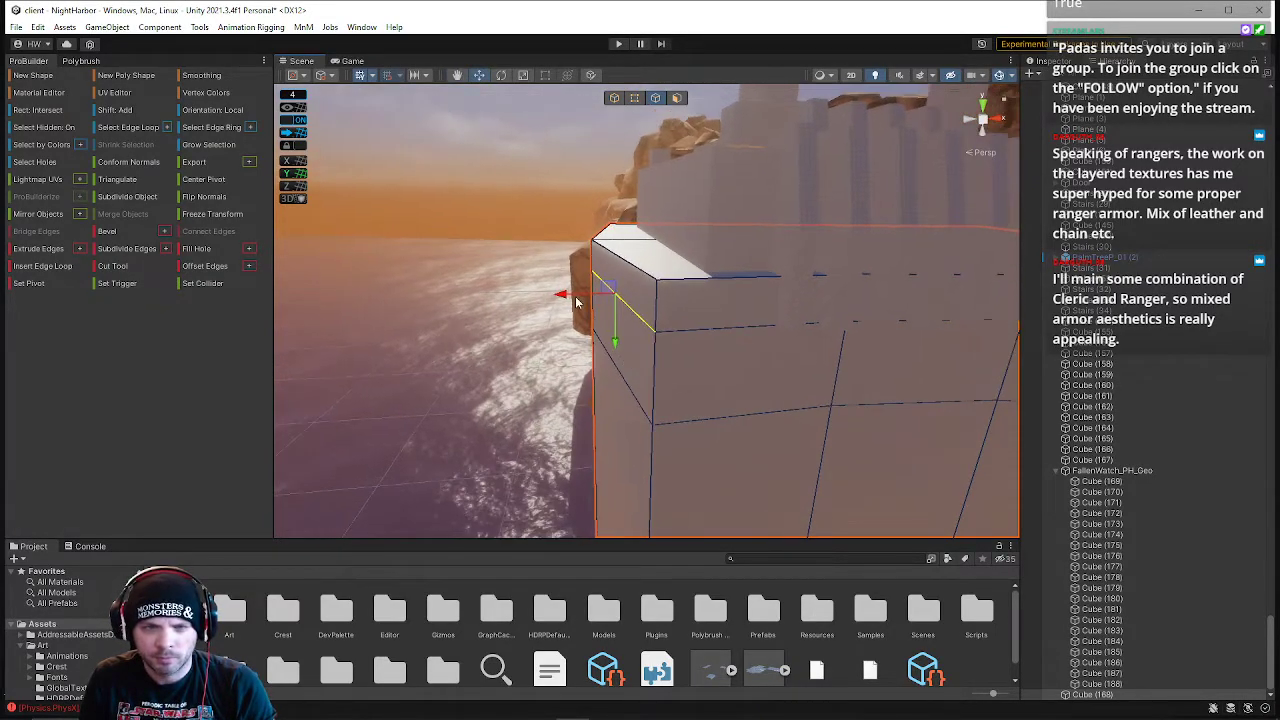
drag(568, 300, 583, 309)
right_drag(637, 366, 630, 127)
key(q)
key(w)
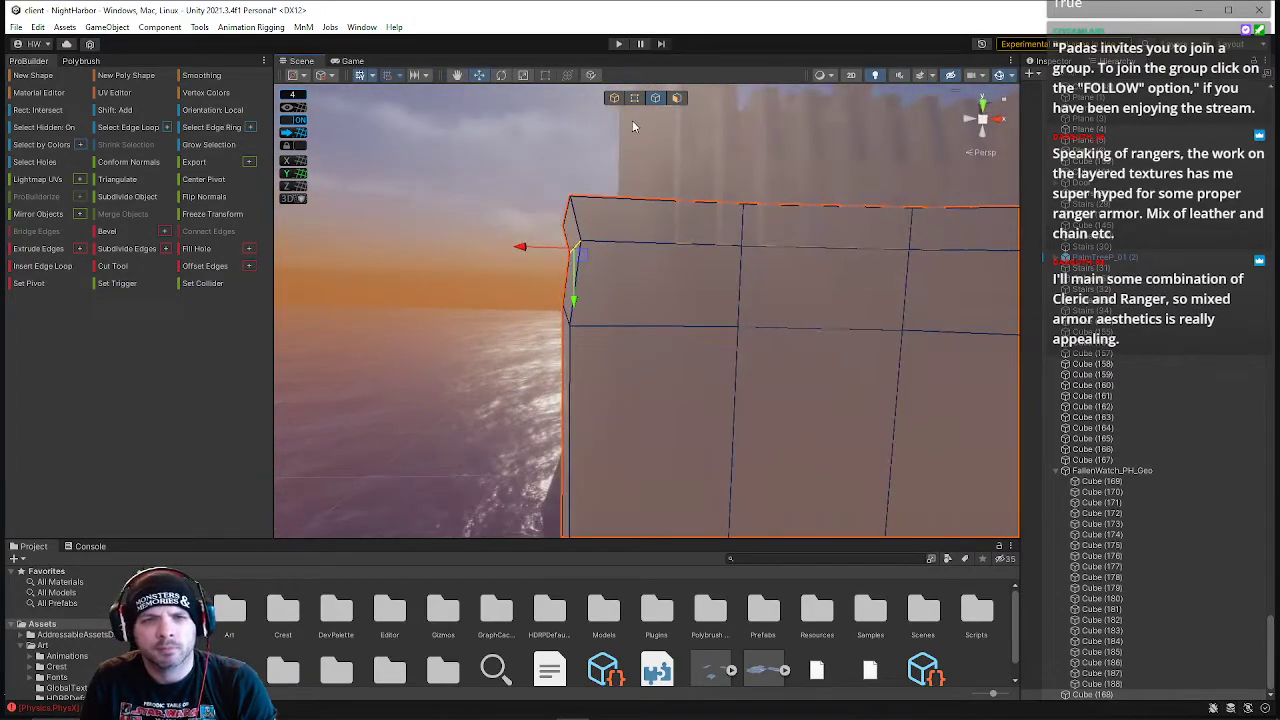
click(634, 98)
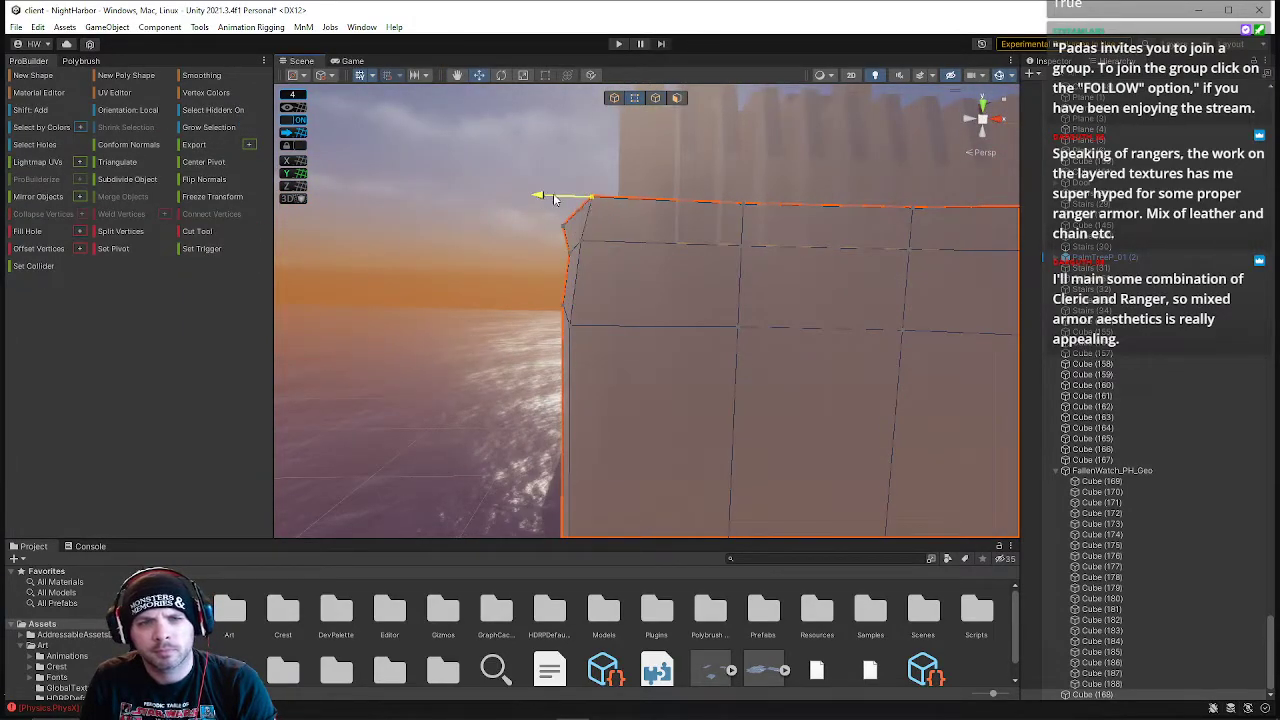
right_drag(589, 225, 632, 148)
- Move the upper loop edges along the long outer face inward to form a sloped ledge beneath the buttresses
click(656, 98)
right_drag(690, 300, 594, 300)
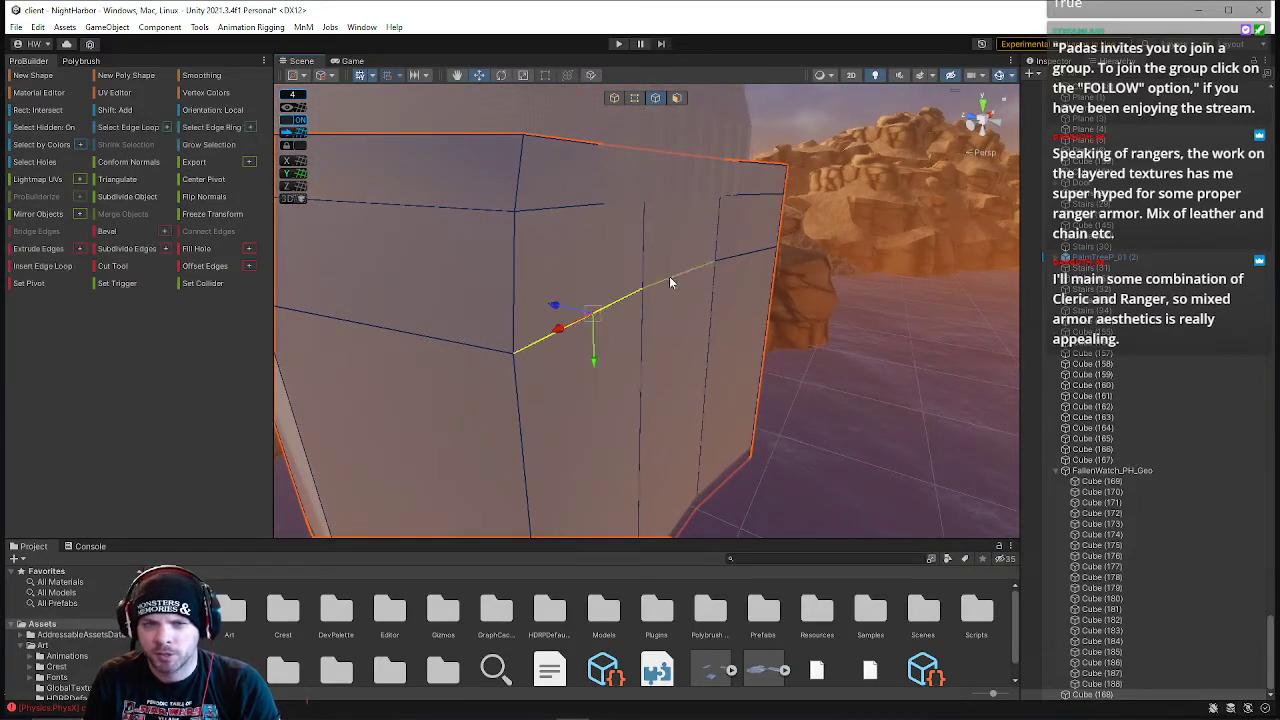
right_drag(732, 265, 280, 262)
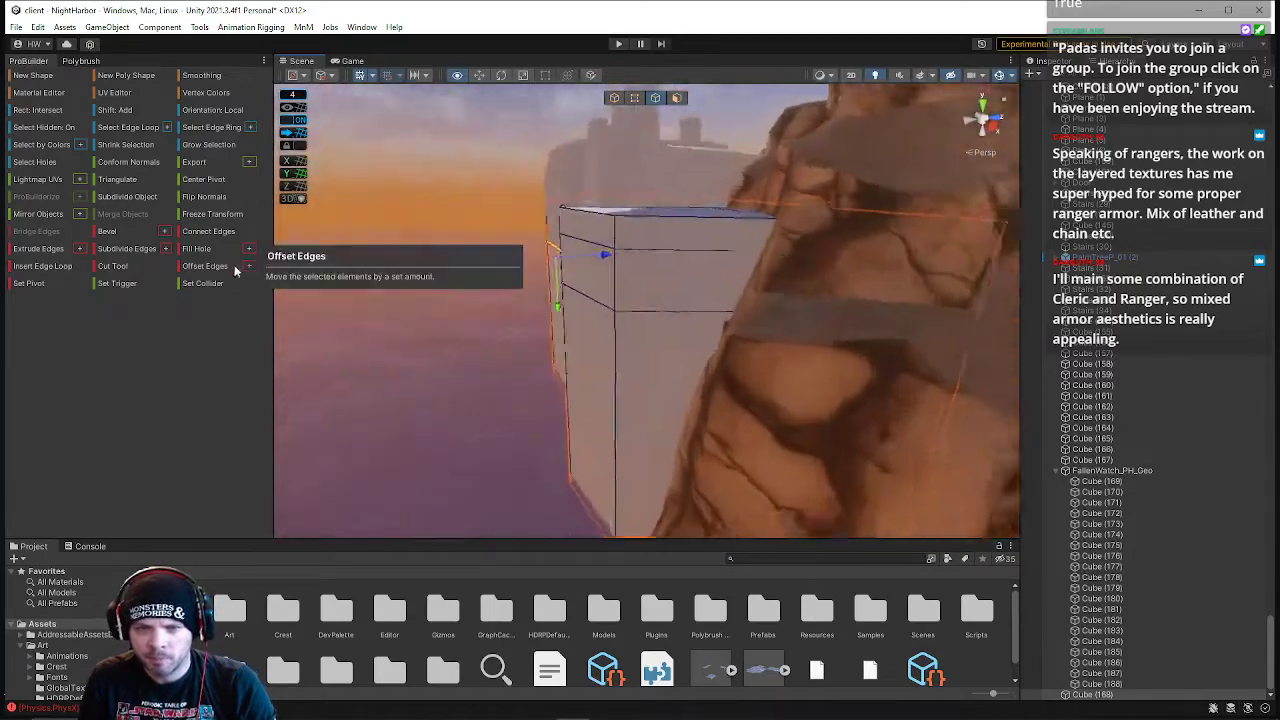
right_drag(580, 246, 519, 246)
drag(620, 330, 644, 290)
right_drag(657, 236, 671, 208)
- Select the end buttresses together and pull their bottom vertices down to the foundation block's sloped ledge
click(666, 209)
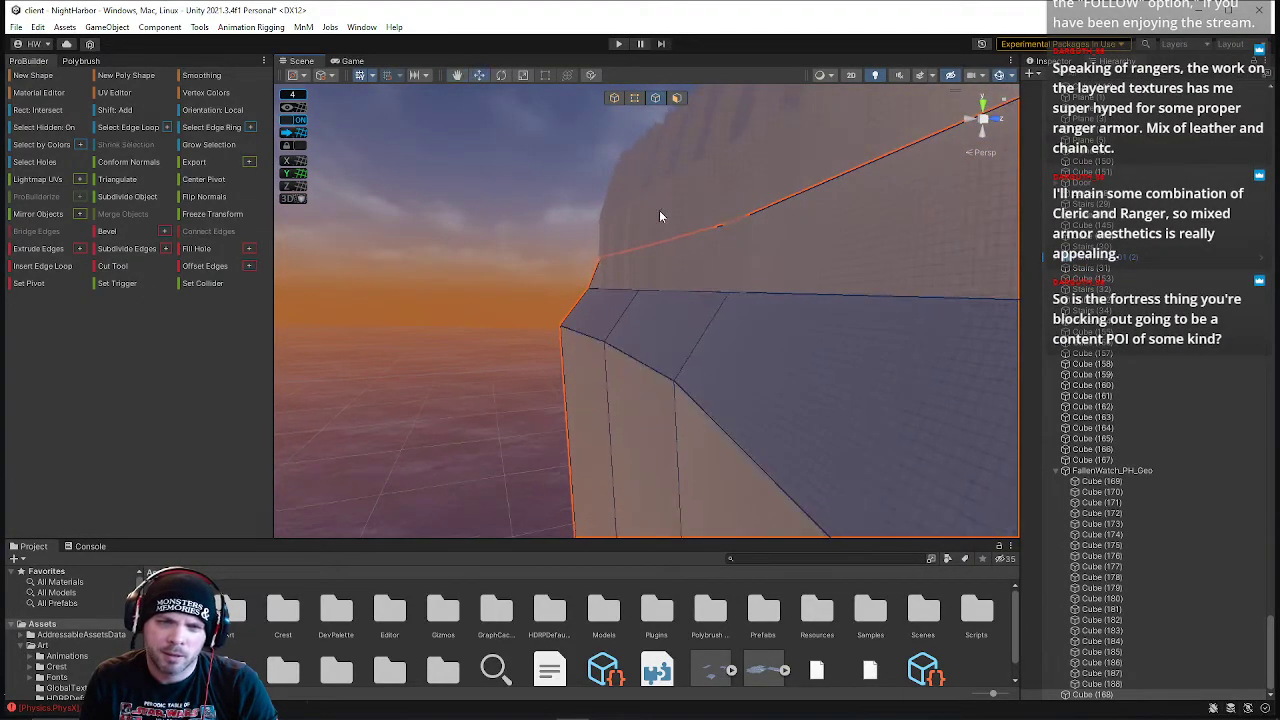
click(620, 212)
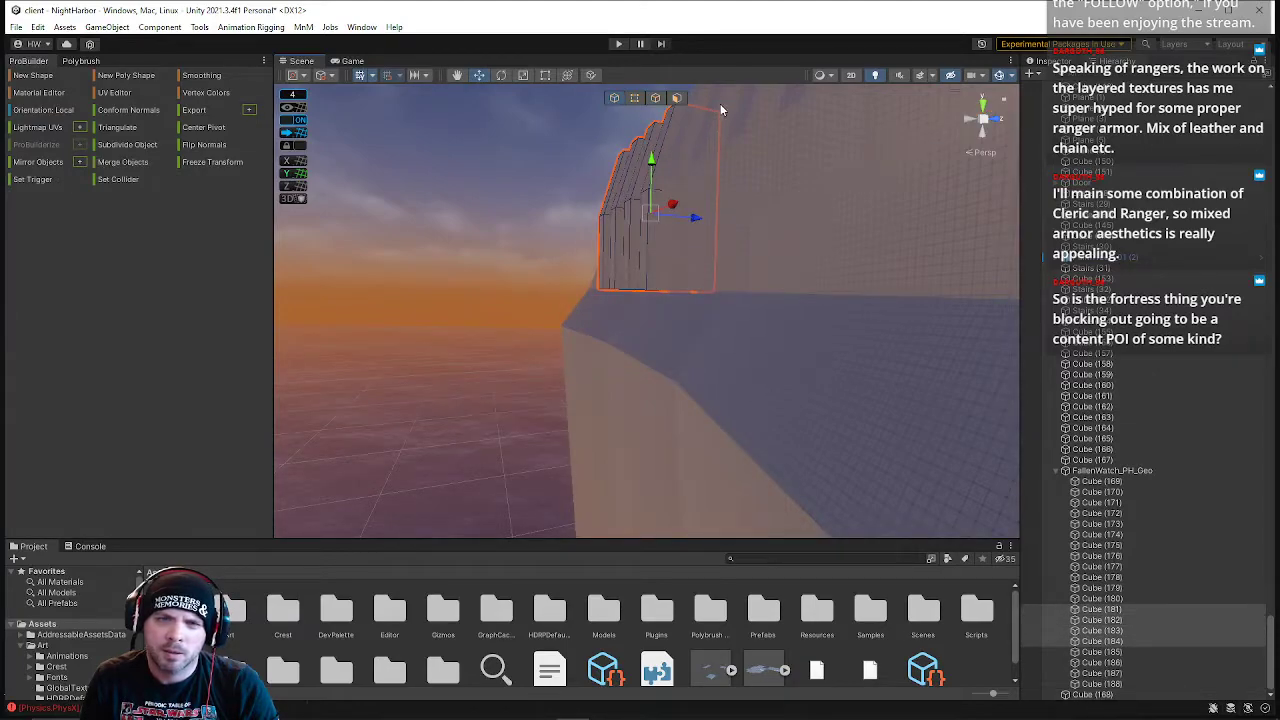
shift+click(719, 104)
shift+click(698, 122)
right_drag(698, 123, 707, 128)
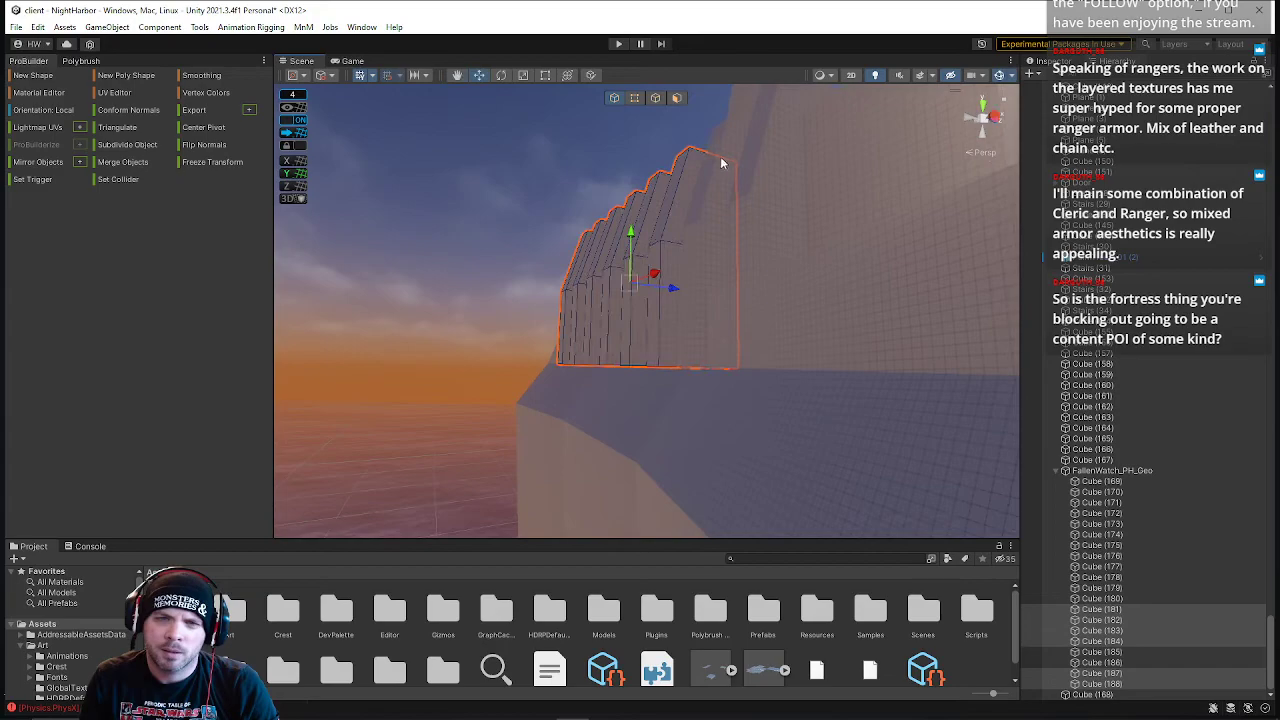
shift+click(720, 157)
click(634, 97)
drag(465, 338, 992, 485)
drag(650, 318, 669, 399)
click(550, 225)
- Select the foundation block and move the short vertical corner edge of its upper band beside the buttresses
right_drag(550, 225, 696, 440)
click(722, 377)
right_drag(726, 383, 540, 213)
click(616, 98)
click(593, 368)
click(571, 382)
click(595, 342)
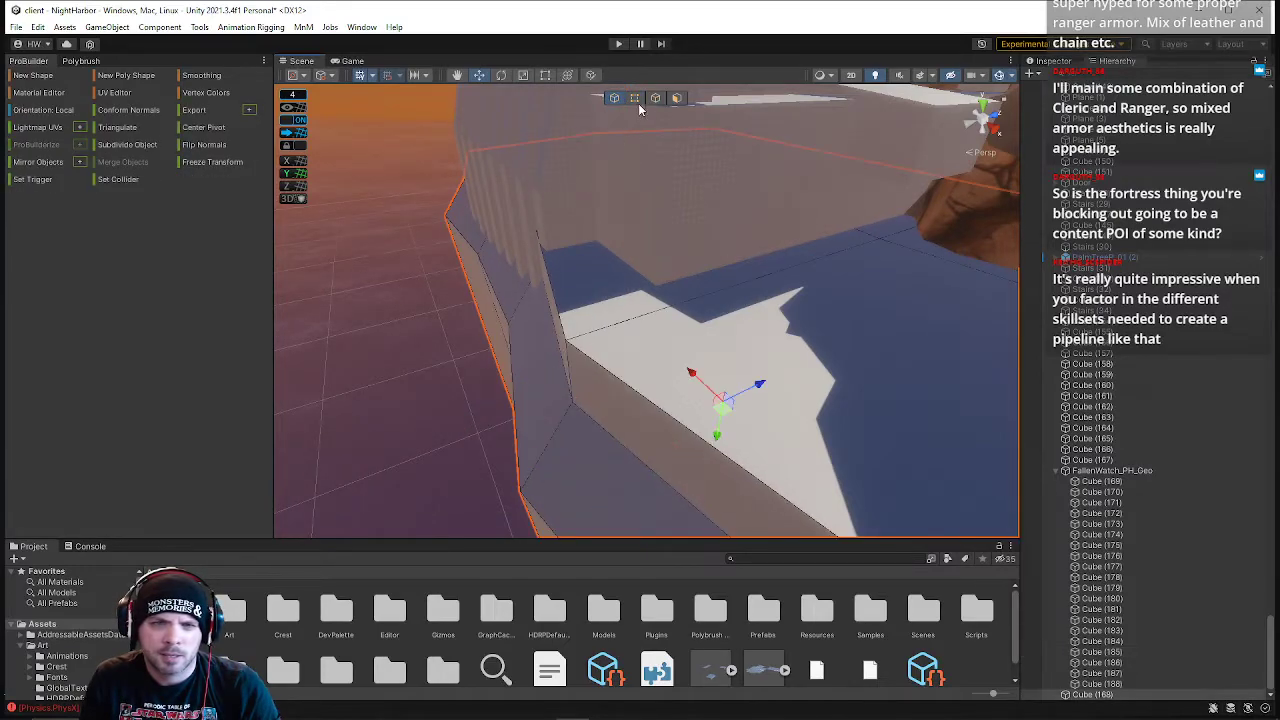
click(656, 100)
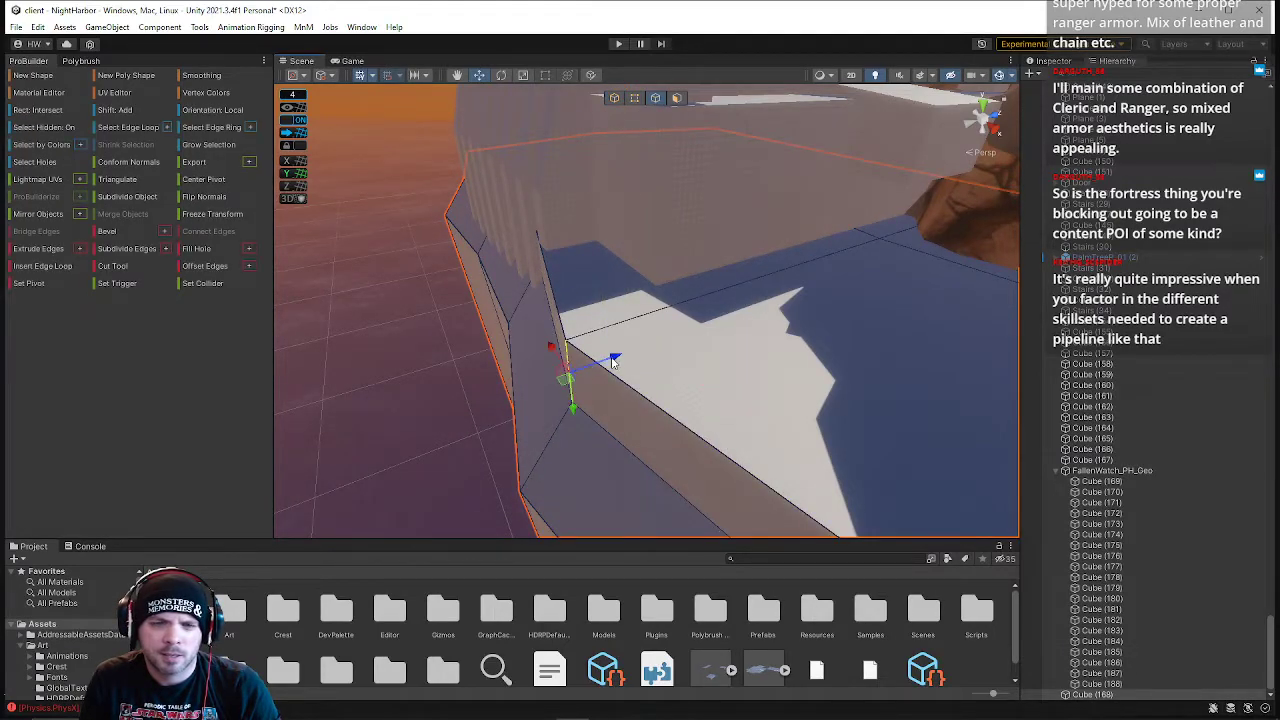
click(607, 357)
drag(658, 356, 668, 384)
right_drag(668, 384, 757, 240)
- Shift the edge loop crossing the foundation block's top and outer face along its length toward the buttresses
click(698, 235)
key(w)
click(763, 172)
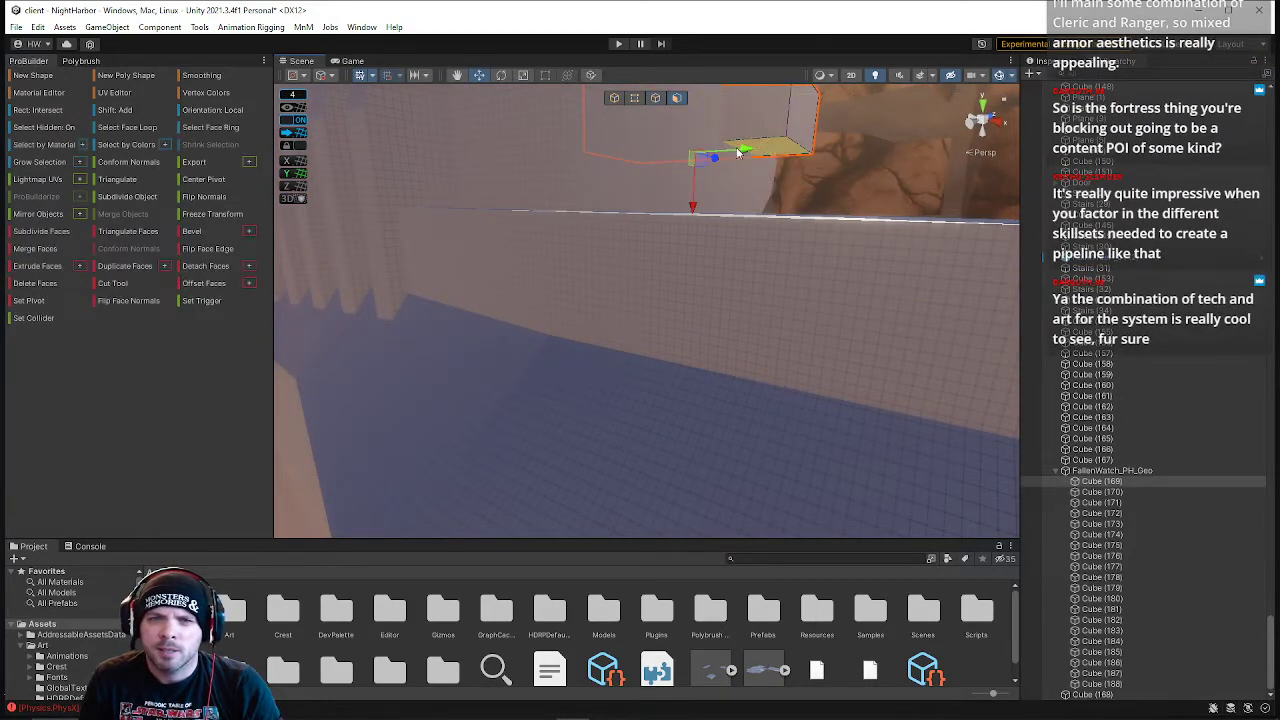
click(696, 212)
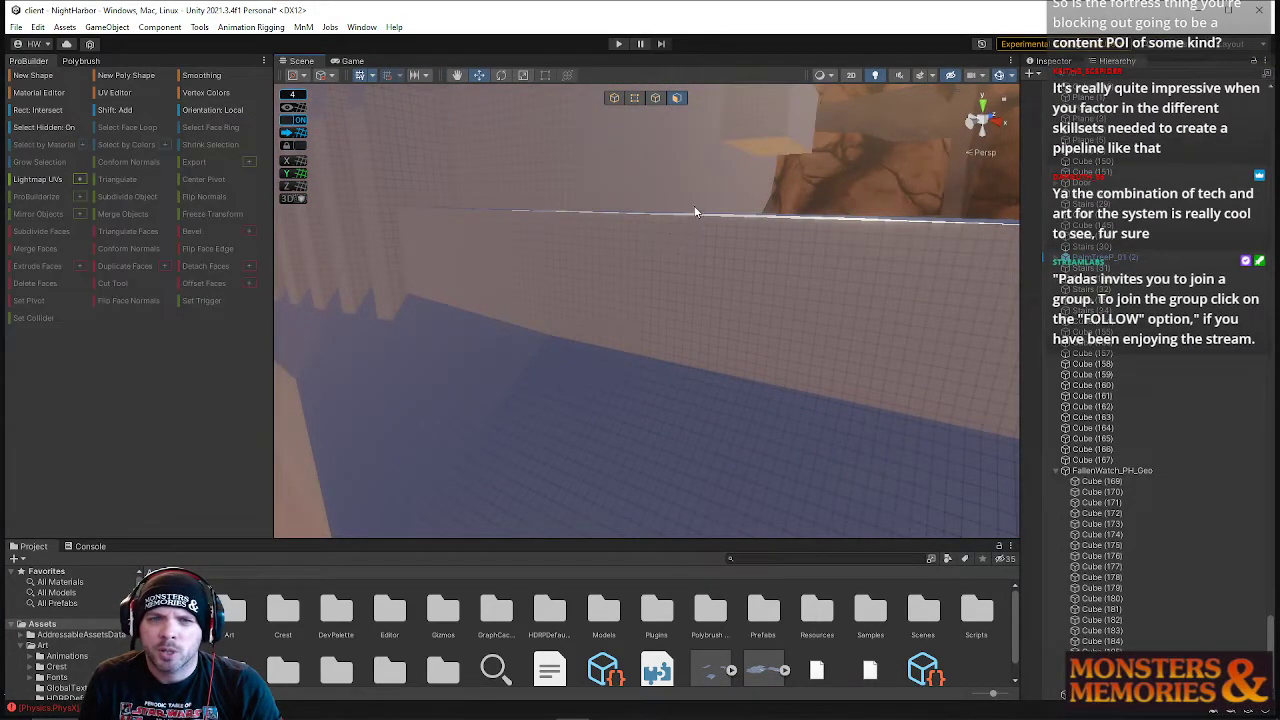
click(745, 149)
right_drag(775, 191, 662, 238)
click(728, 219)
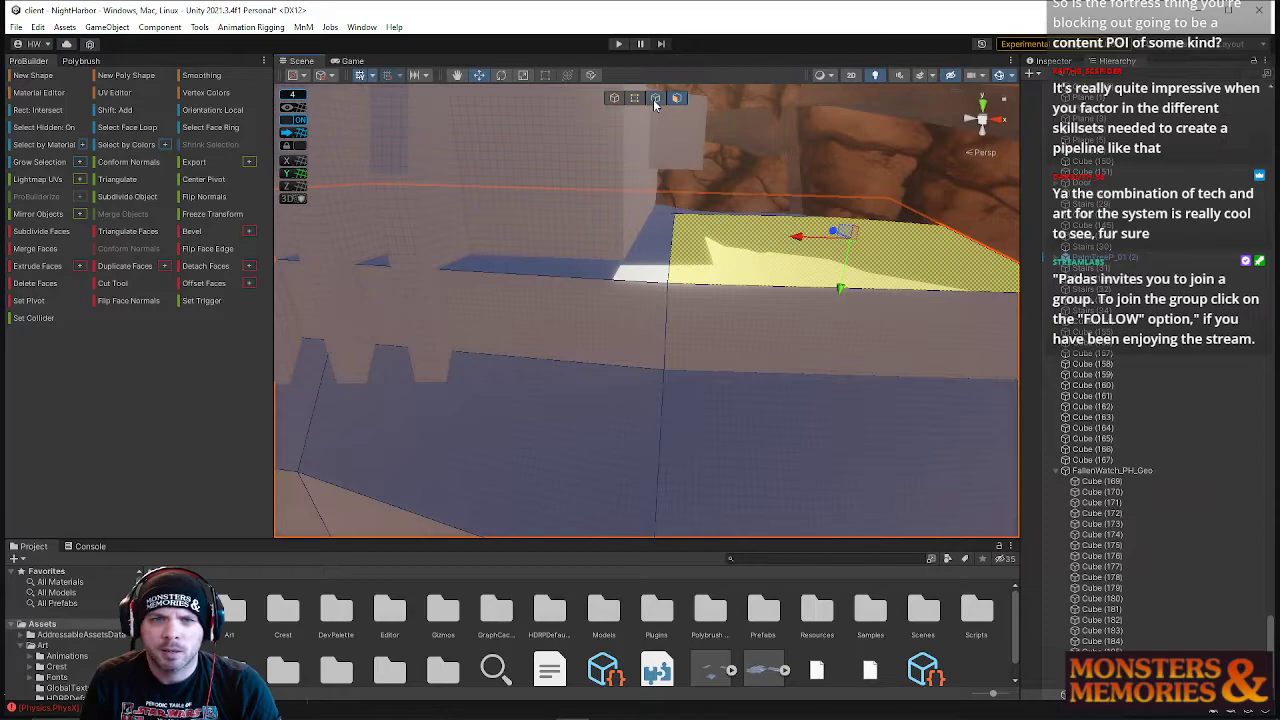
click(655, 97)
click(660, 420)
click(593, 449)
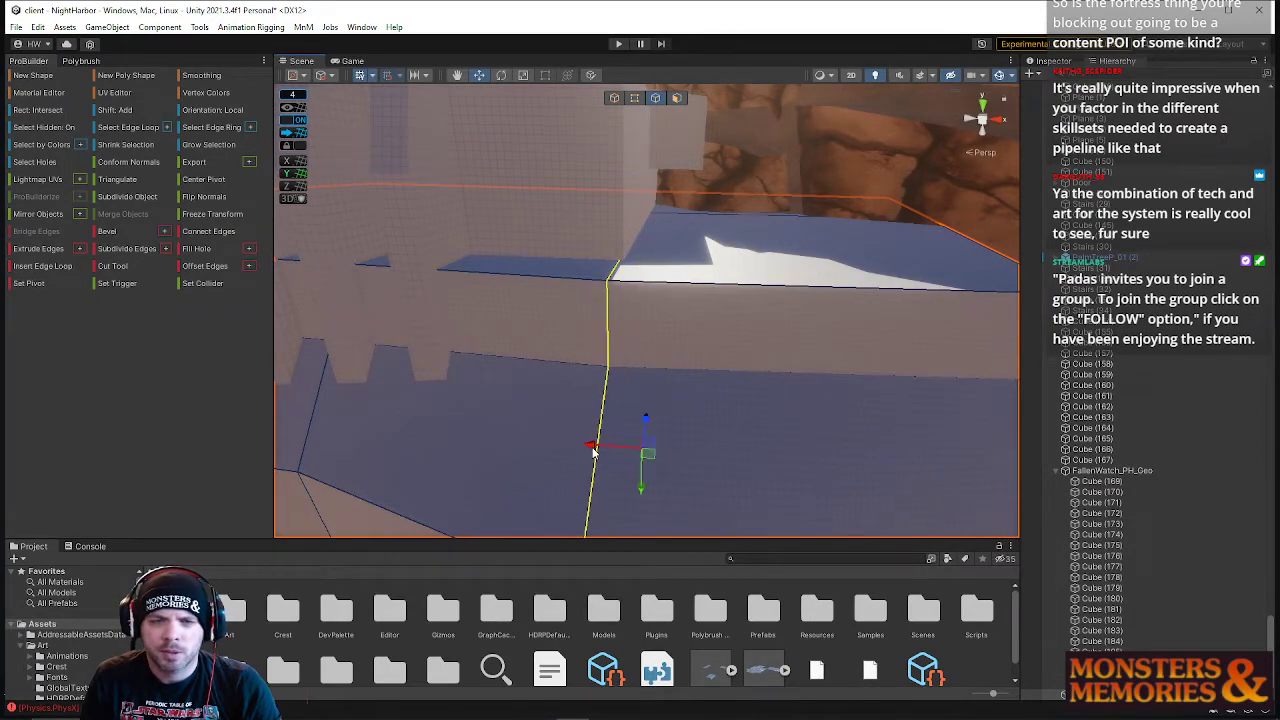
drag(593, 449, 598, 449)
- Insert a lengthwise edge loop across the foundation block's top and end face, and pull it outward to angle the end
right_drag(637, 431, 552, 329)
click(697, 265)
key(w)
click(552, 329)
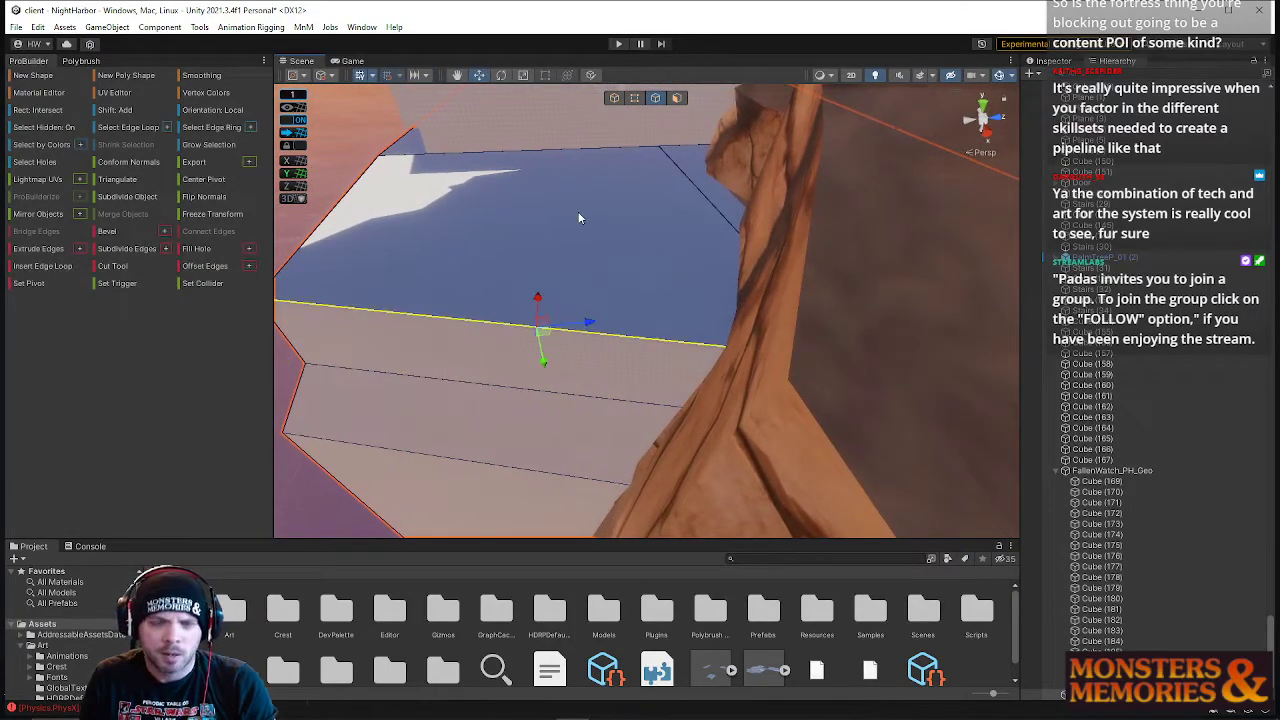
key(alt+u)
mouse_move(598, 299)
mouse_down()
mouse_move(627, 300)
mouse_move(588, 305)
mouse_move(598, 293)
mouse_up()
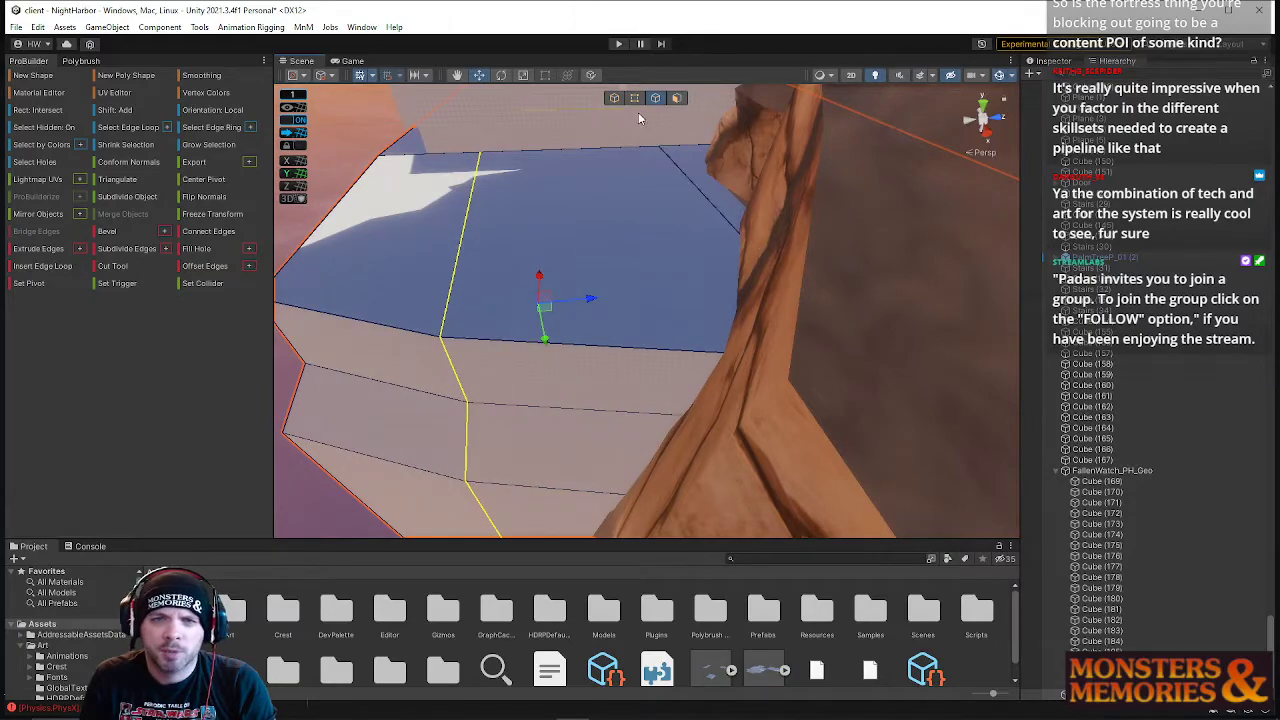
- Extrude the cliff-side top face of the foundation block upward to form a raised tier against the rocks
click(677, 97)
click(690, 168)
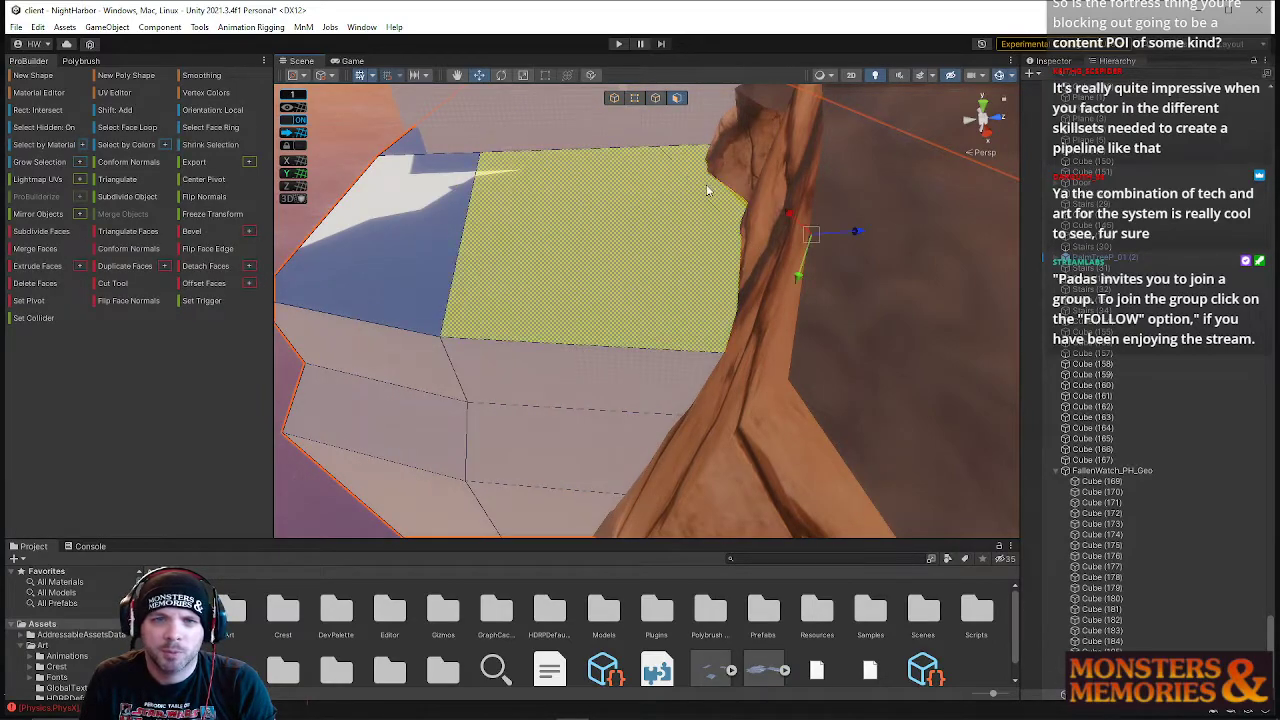
drag(786, 276, 798, 214)
right_drag(760, 234, 837, 237)
drag(809, 243, 812, 225)
right_drag(812, 225, 400, 289)
click(663, 171)
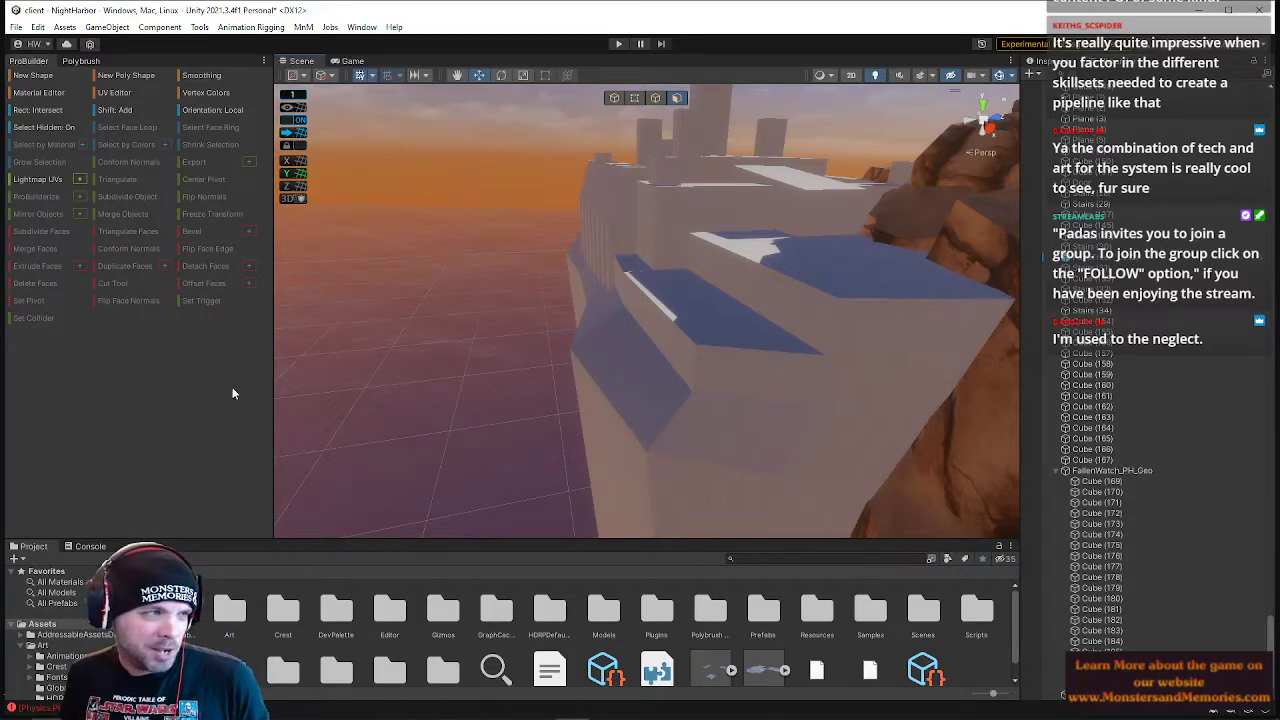
right_drag(531, 337, 760, 250)
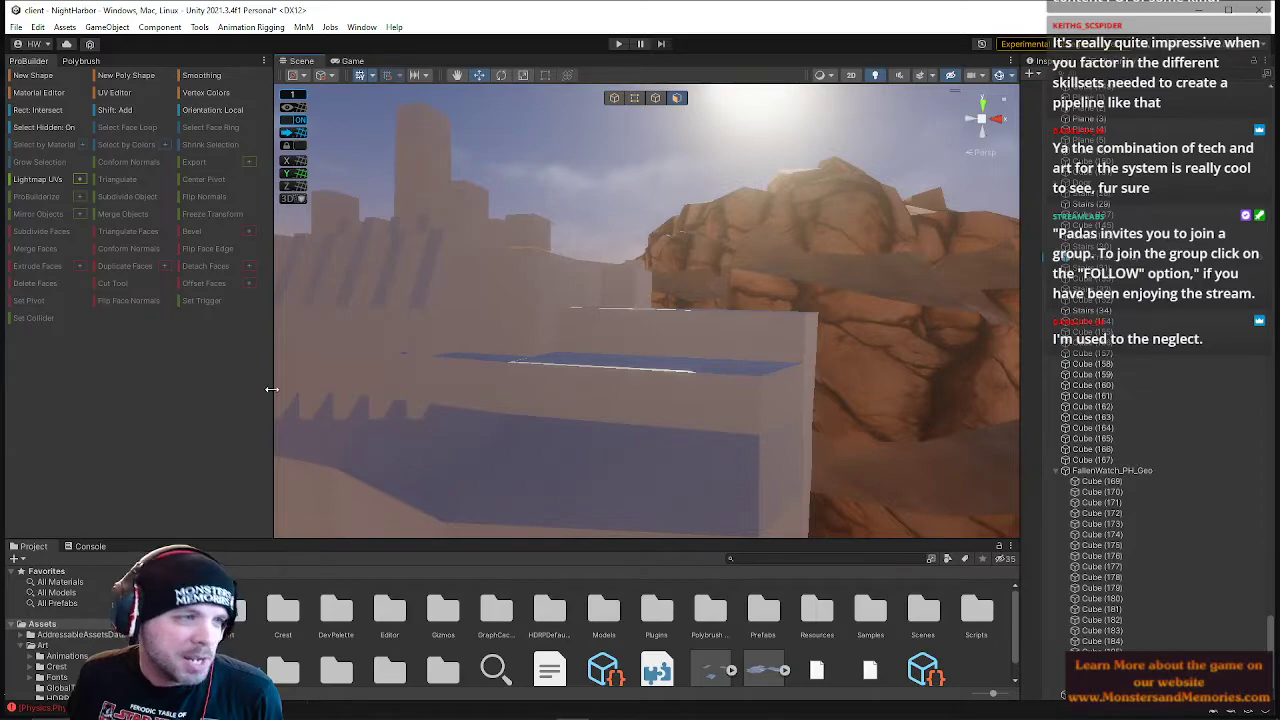
- Save the NightHarbor scene and open the ShadedDunes scene
click(16, 27)
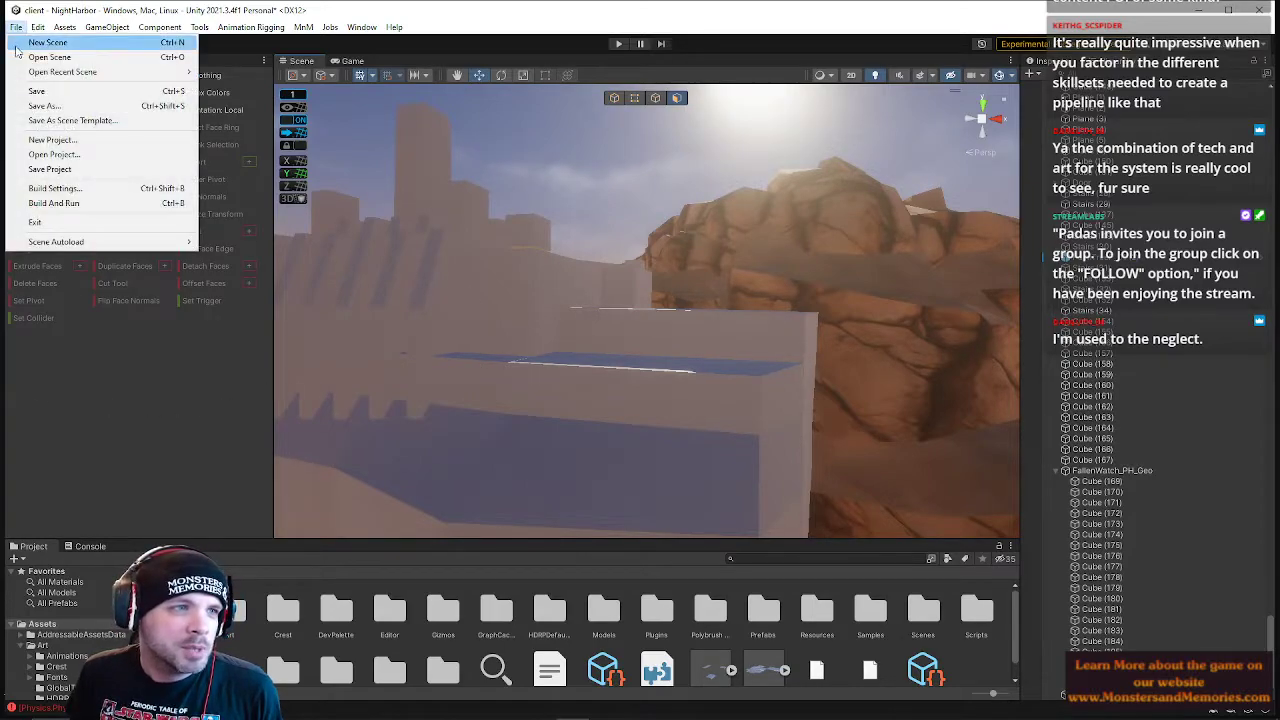
click(47, 95)
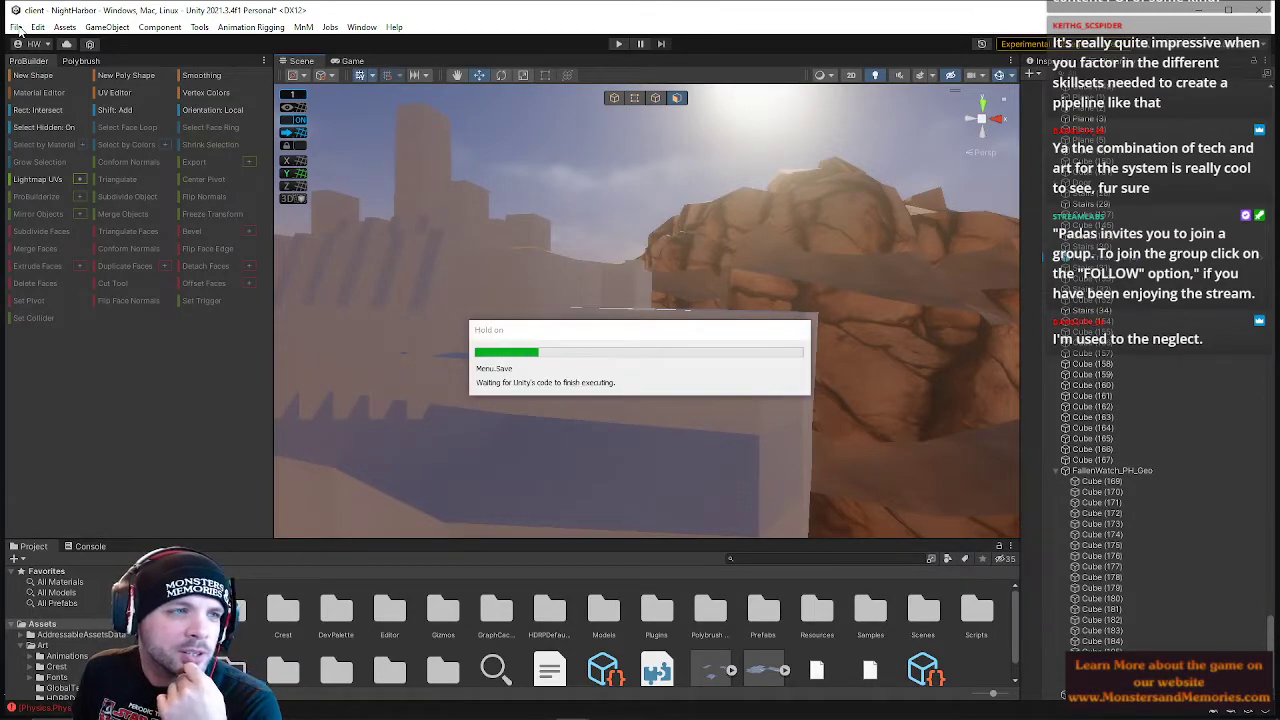
click(18, 28)
mouse_move(150, 72)
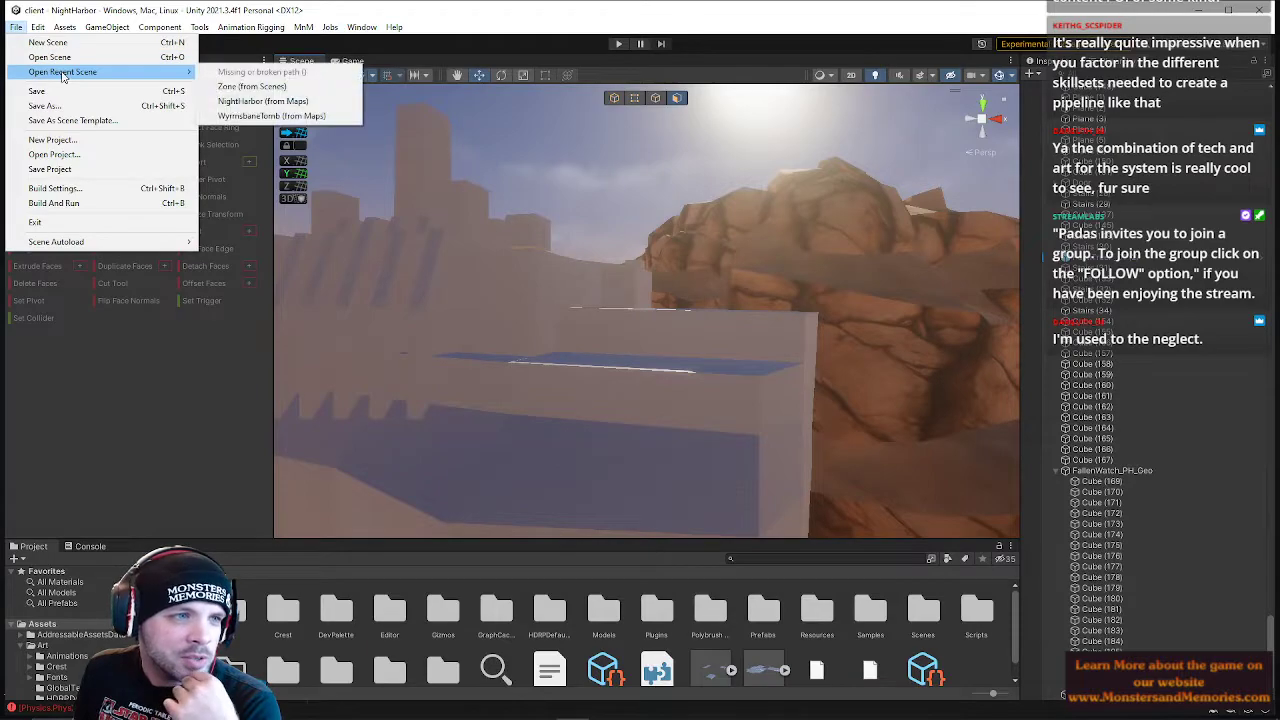
click(98, 60)
key(Escape)
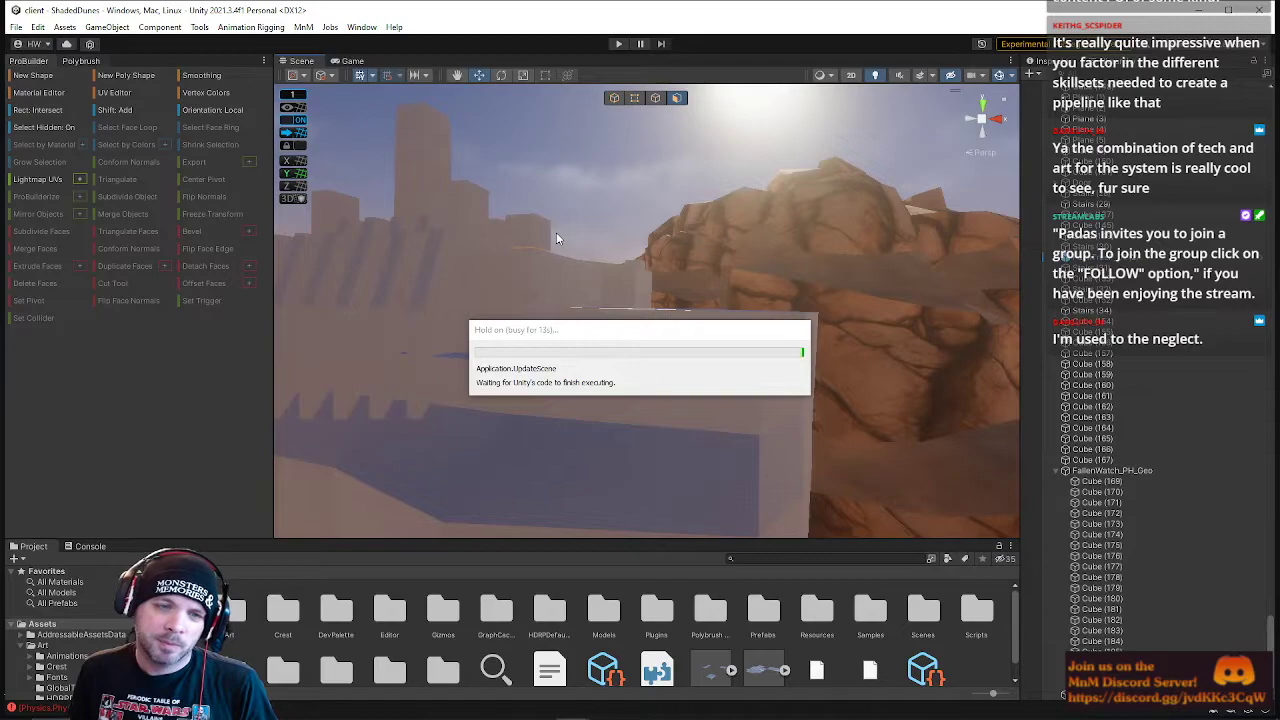
- Examine the distant cliffs and tower silhouette from several viewpoints across the dunes
right_drag(556, 233, 824, 198)
right_drag(864, 318, 902, 324)
scroll(274, 420, up, 2)
key(w)
right_drag(917, 324, 795, 287)
right_drag(716, 381, 725, 375)
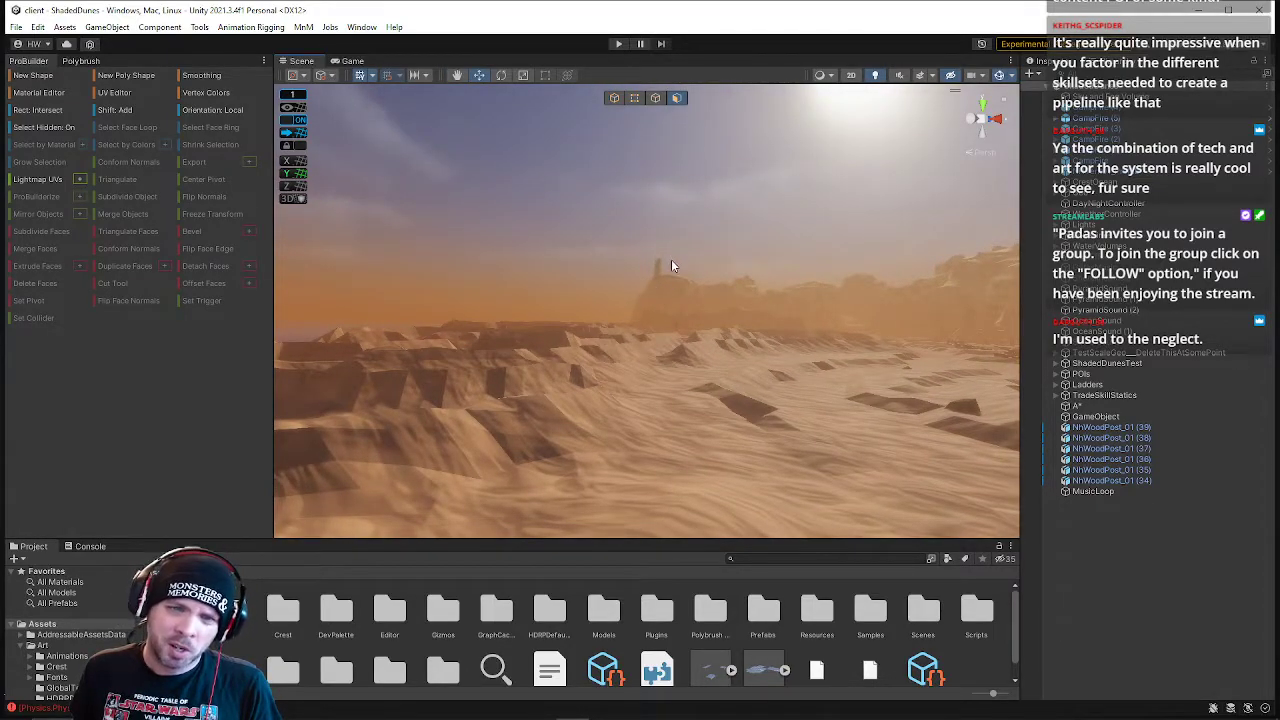
right_drag(701, 303, 689, 307)
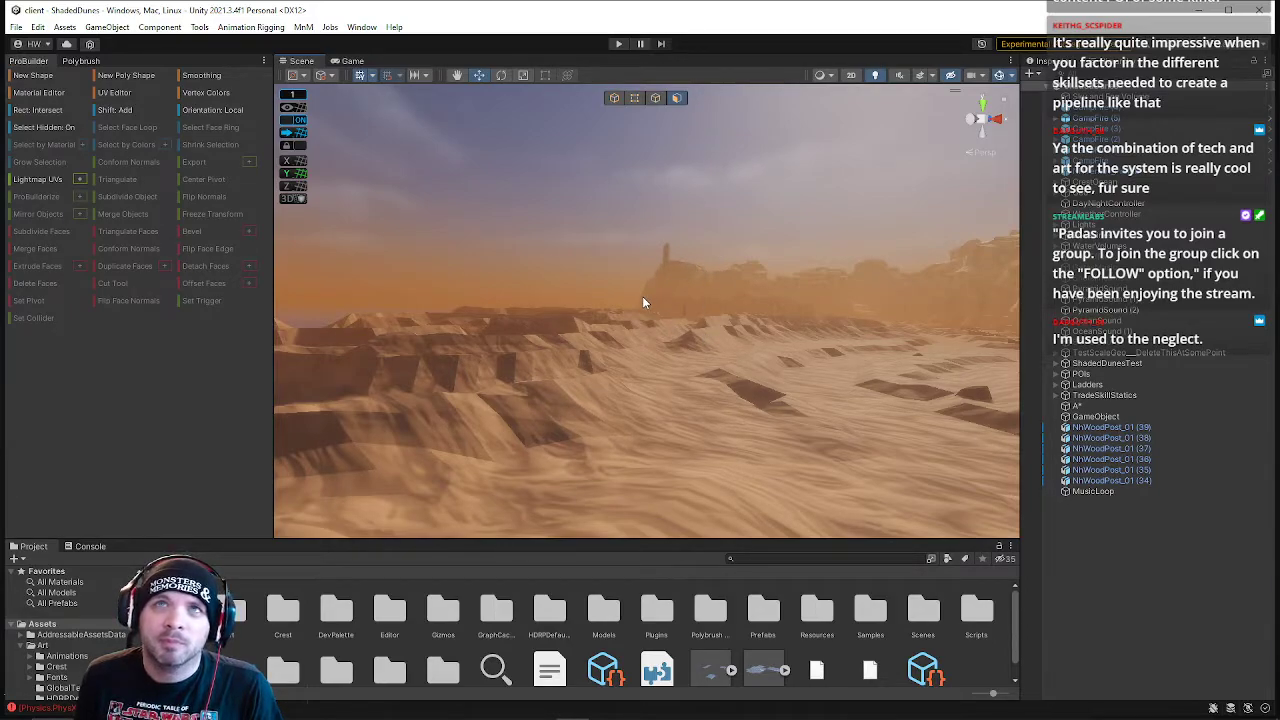
right_drag(642, 290, 655, 220)
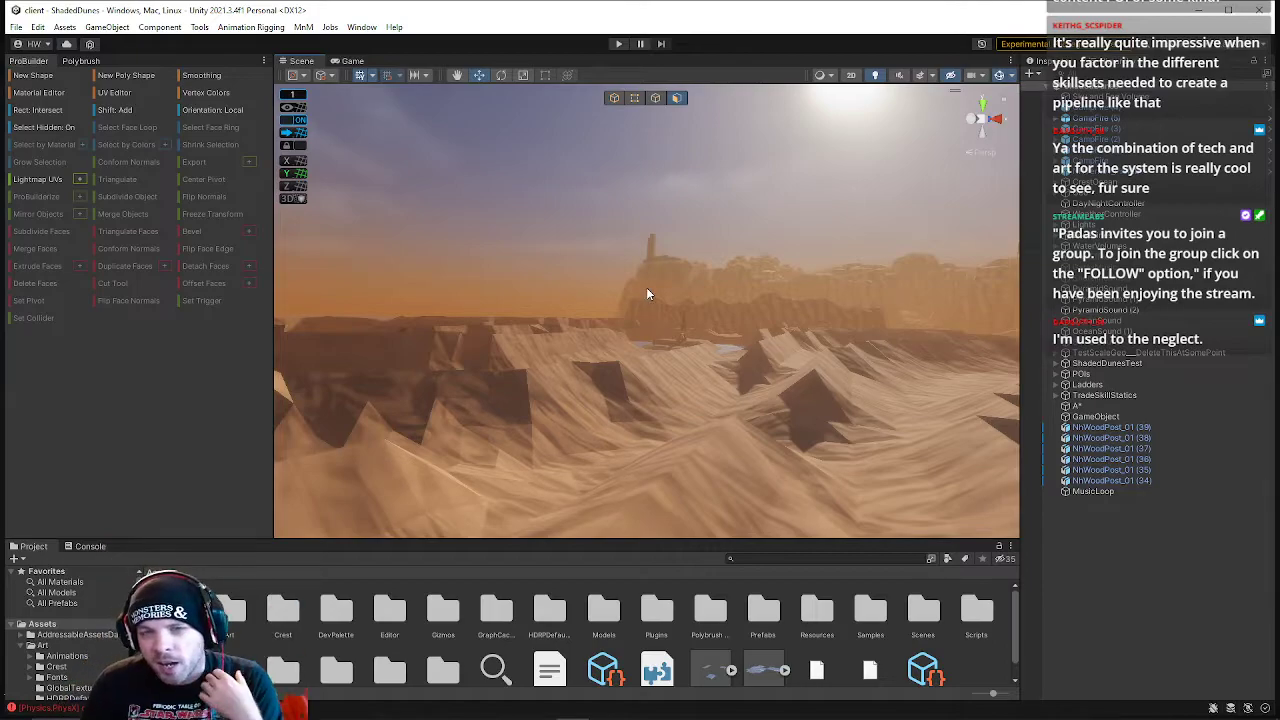
- Look over the dunes and surrounding cliffs of the ShadedDunes scene
right_drag(671, 274, 630, 254)
key(w)
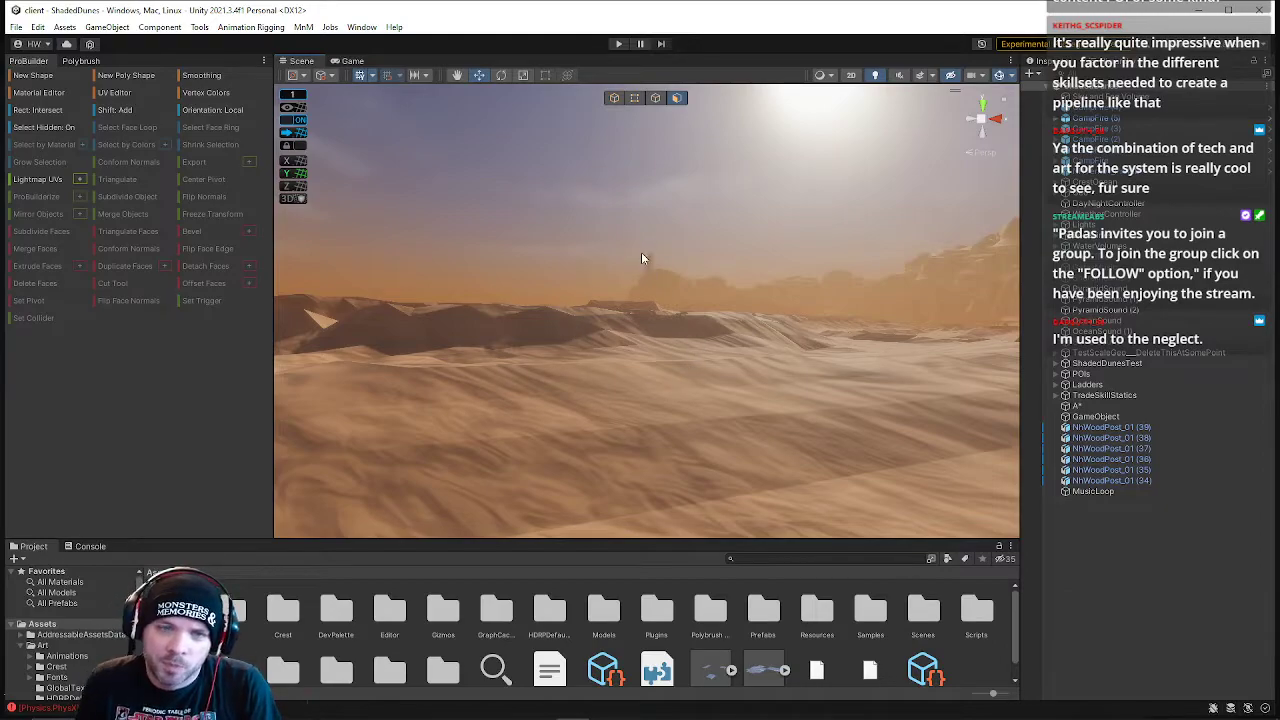
right_drag(658, 289, 594, 196)
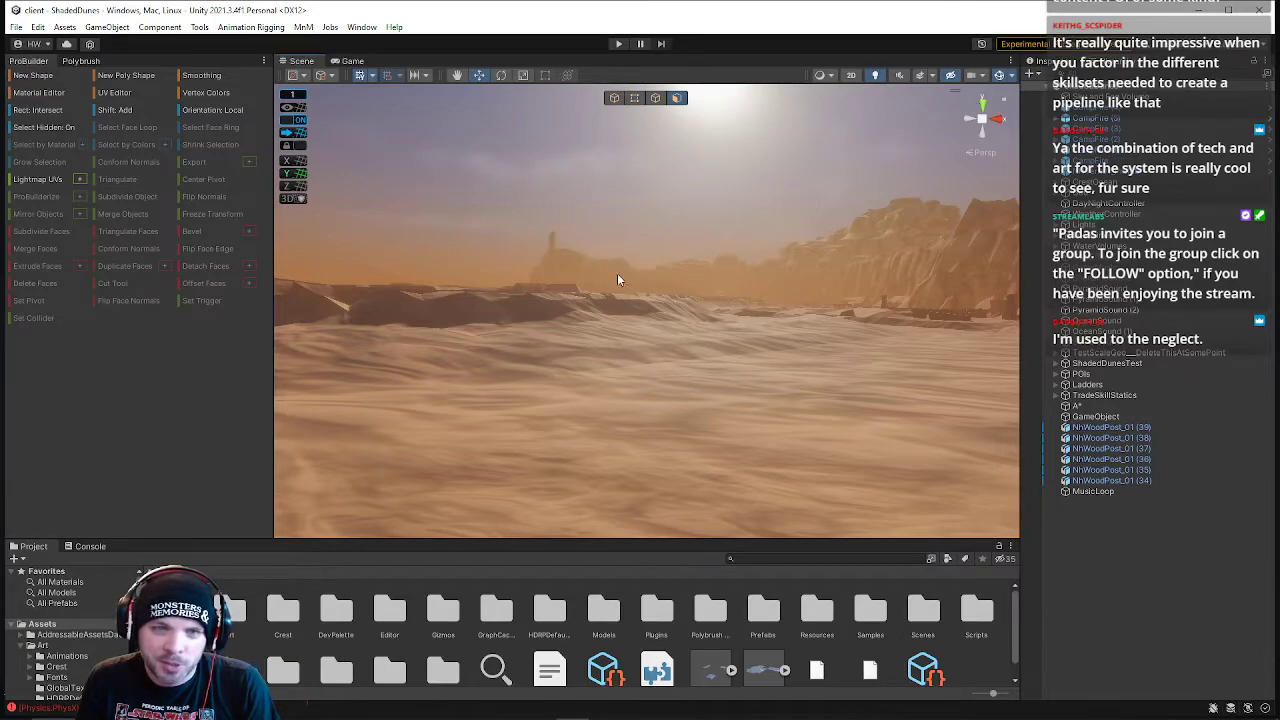
right_drag(553, 247, 657, 220)
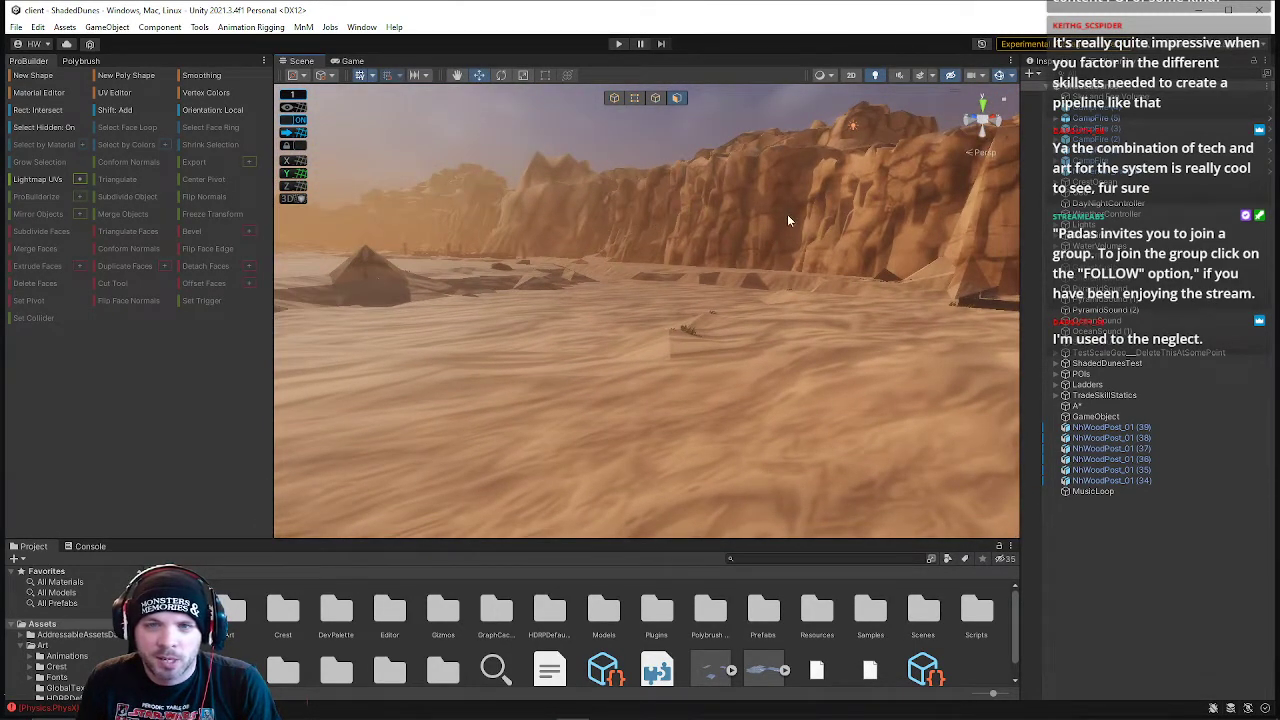
right_drag(760, 293, 814, 280)
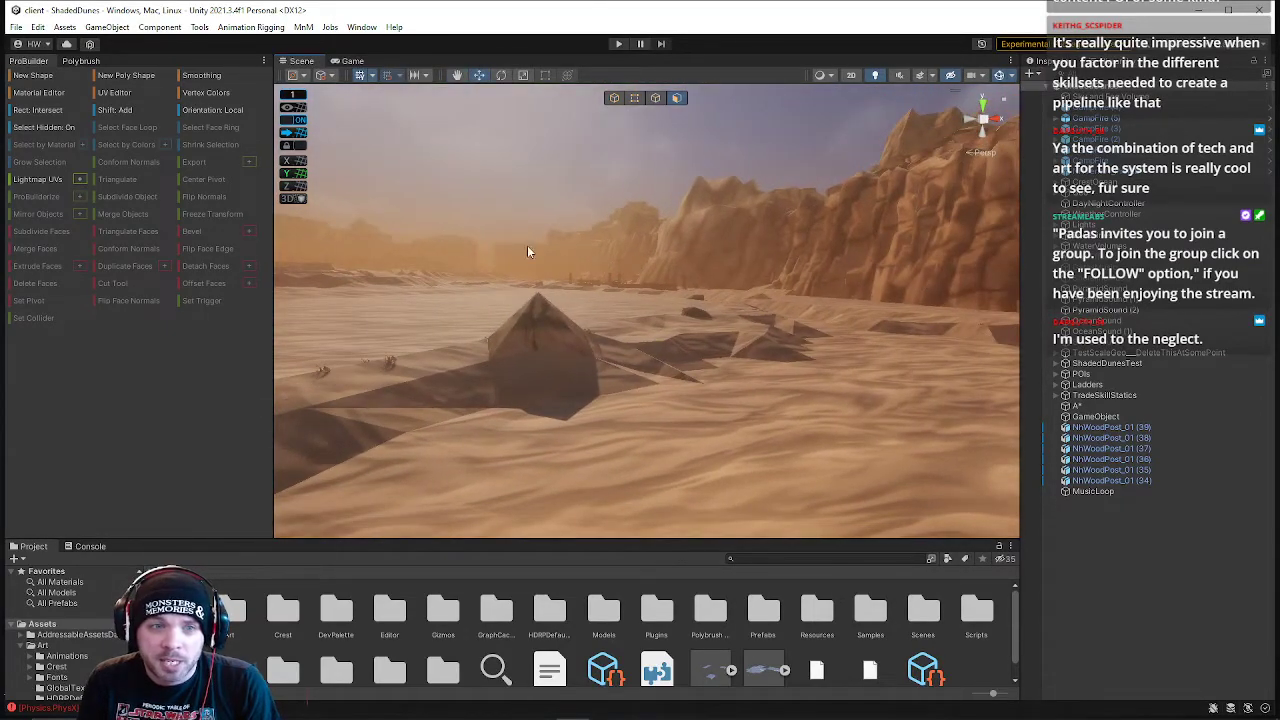
right_drag(640, 311, 513, 276)
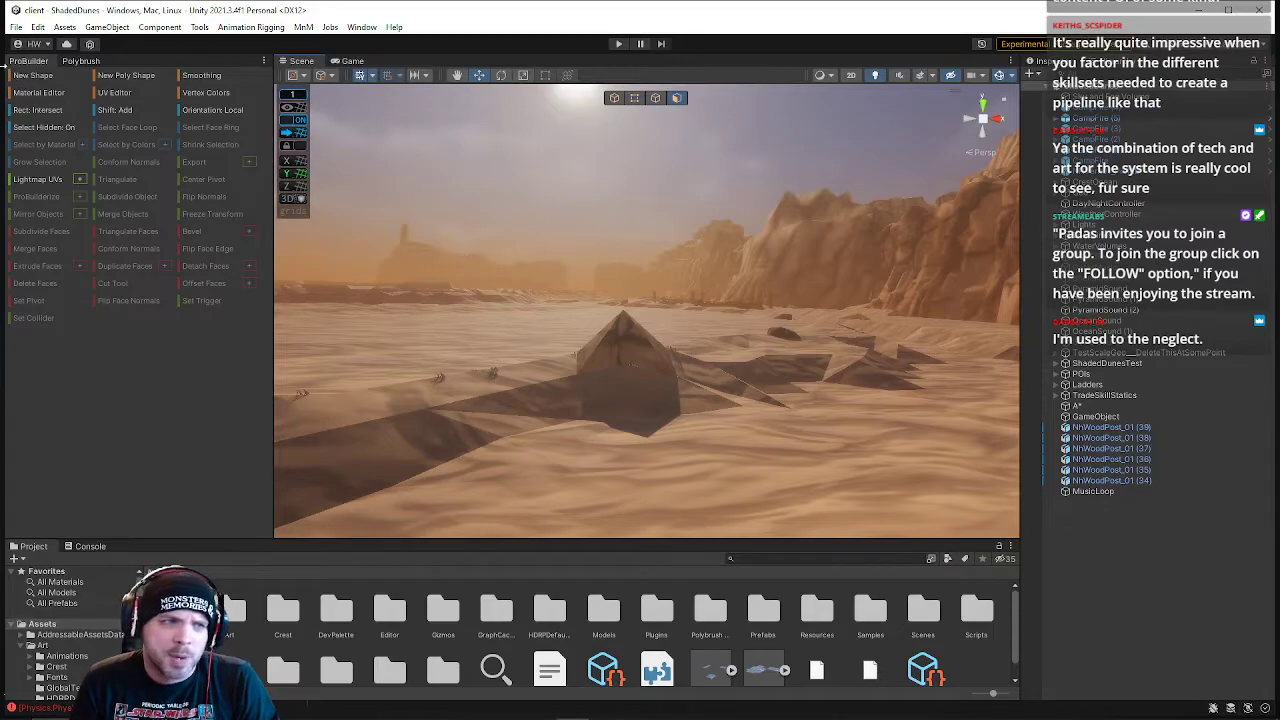
- Open the recent NightHarbor scene from Maps
click(12, 27)
mouse_move(90, 72)
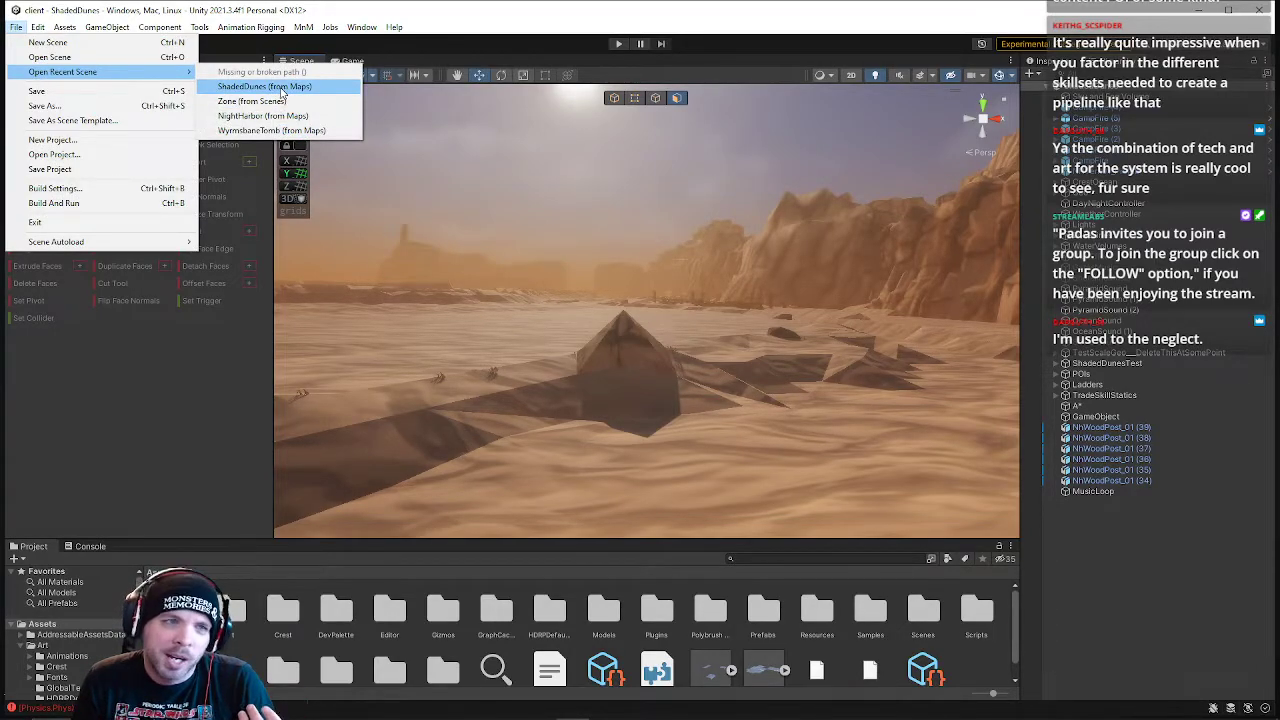
click(270, 116)
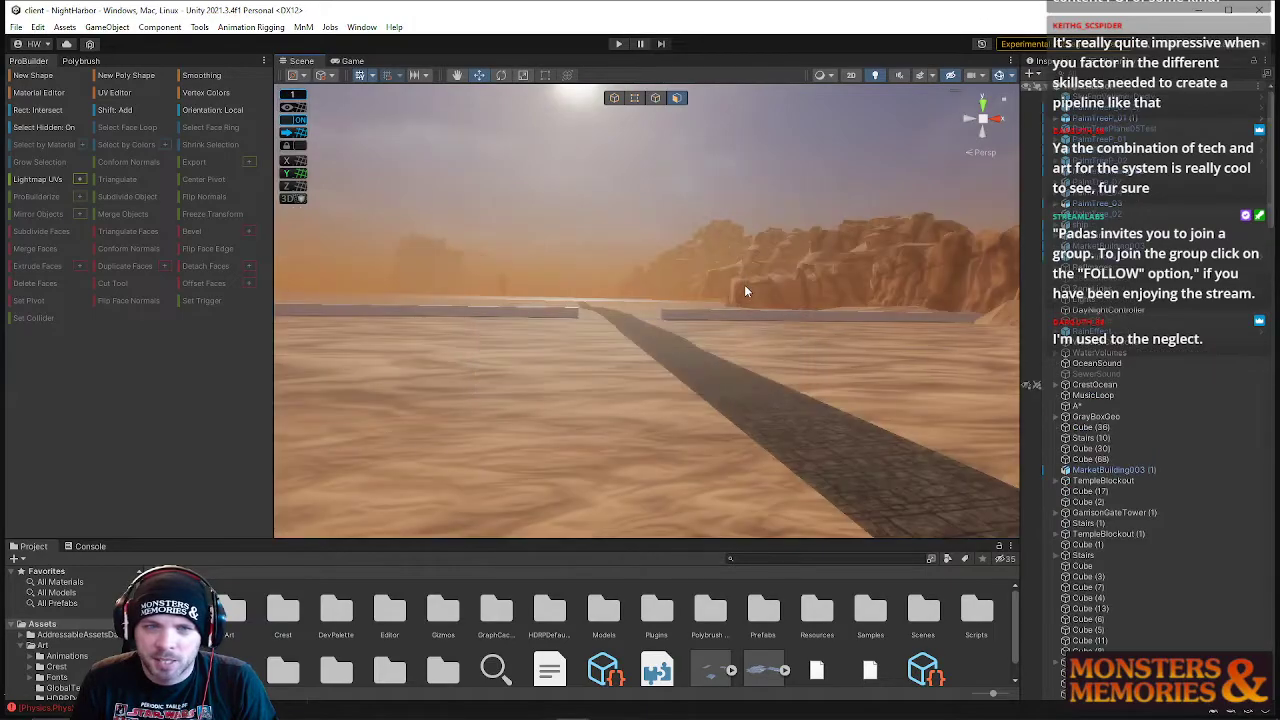
- Inspect the road, the stone blockout structure and the cliff walls around NightHarbor
right_drag(781, 276, 665, 317)
key(w)
right_drag(759, 363, 688, 362)
right_drag(656, 260, 744, 276)
key(w)
key(s)
right_drag(571, 310, 646, 281)
key(s)
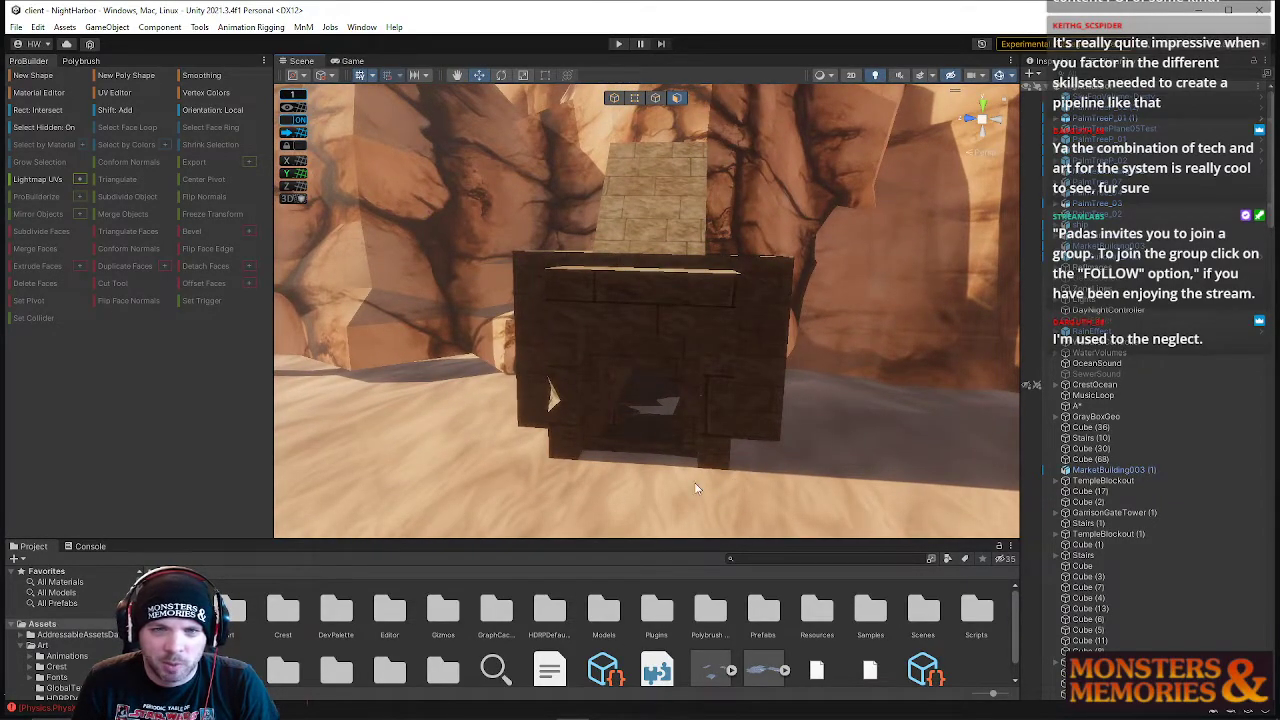
key(w)
right_drag(668, 143, 628, 205)
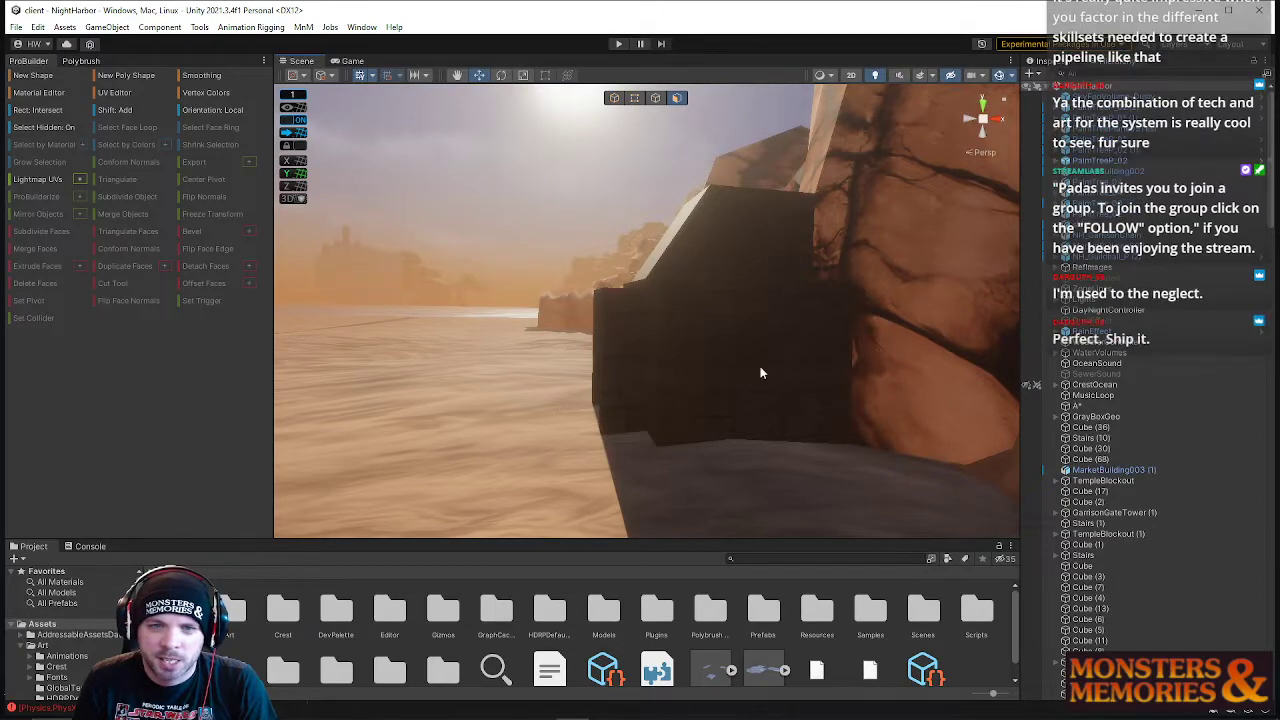
- Select one side face of the tall blockout tower and move it slightly inward to narrow the tower
right_drag(650, 265, 554, 237)
click(589, 243)
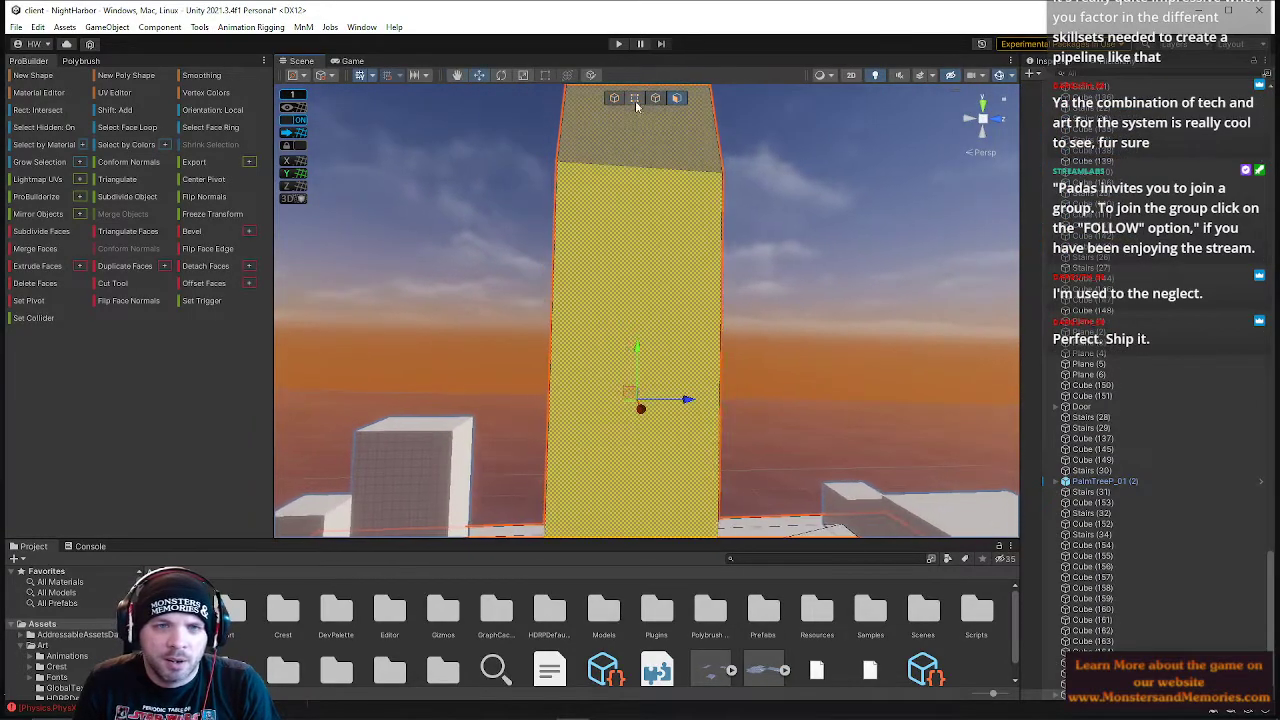
key(a)
mouse_move(627, 212)
right_down()
mouse_move(643, 249)
mouse_move(631, 212)
right_up()
click(645, 249)
key(s)
key(d)
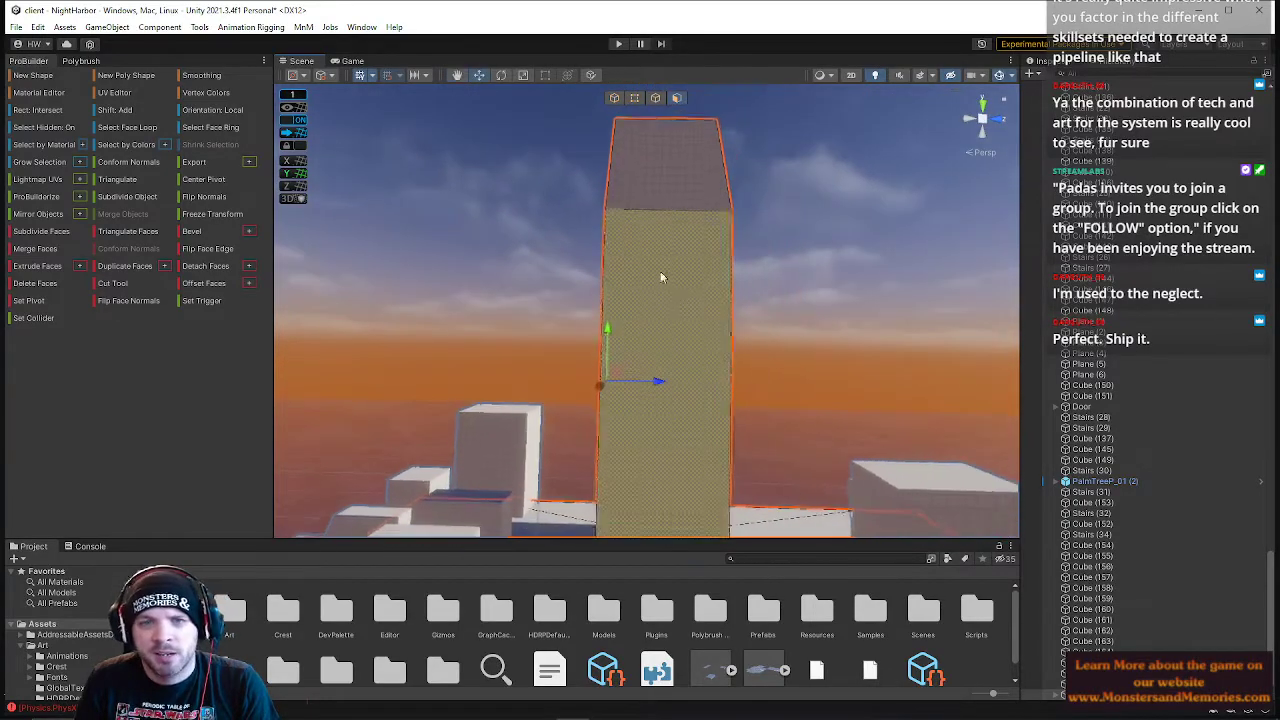
drag(665, 387, 669, 389)
- Move the opposite side face of the tall tower slightly inward
right_drag(679, 366, 618, 121)
key(w)
key(d)
key(a)
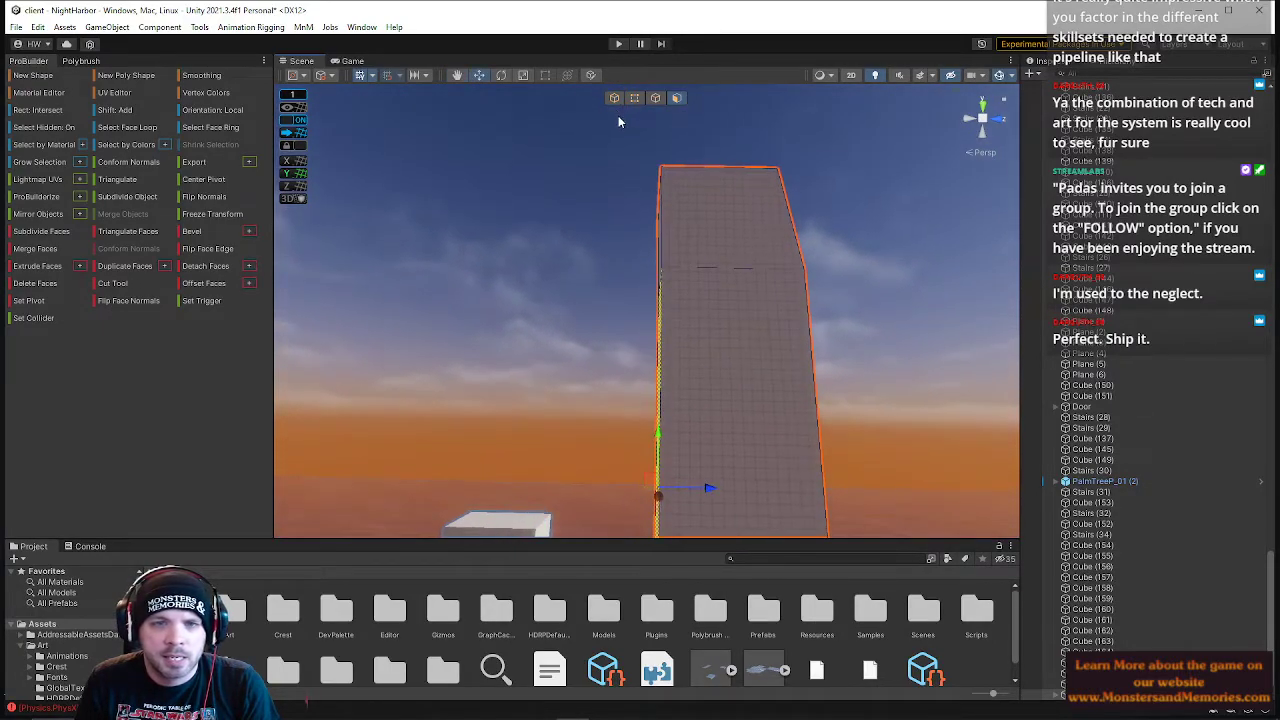
right_drag(646, 196, 631, 299)
key(d)
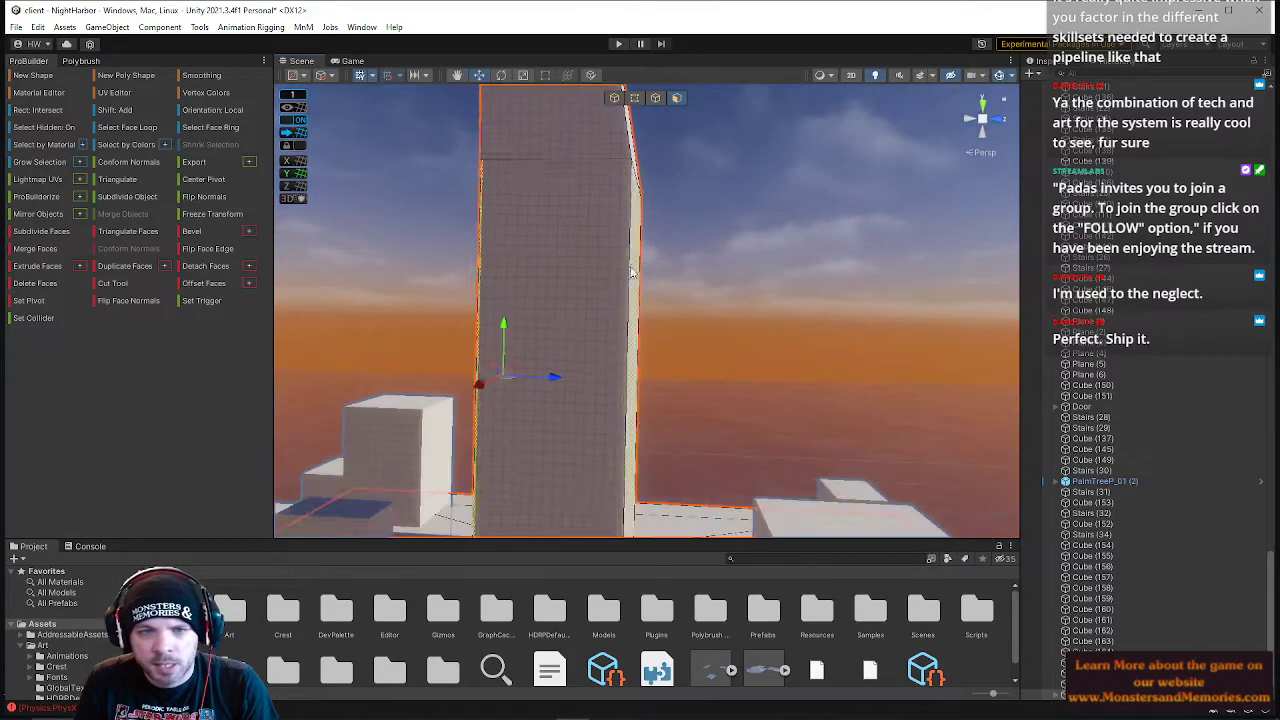
click(631, 299)
drag(685, 380, 672, 382)
right_drag(666, 370, 726, 432)
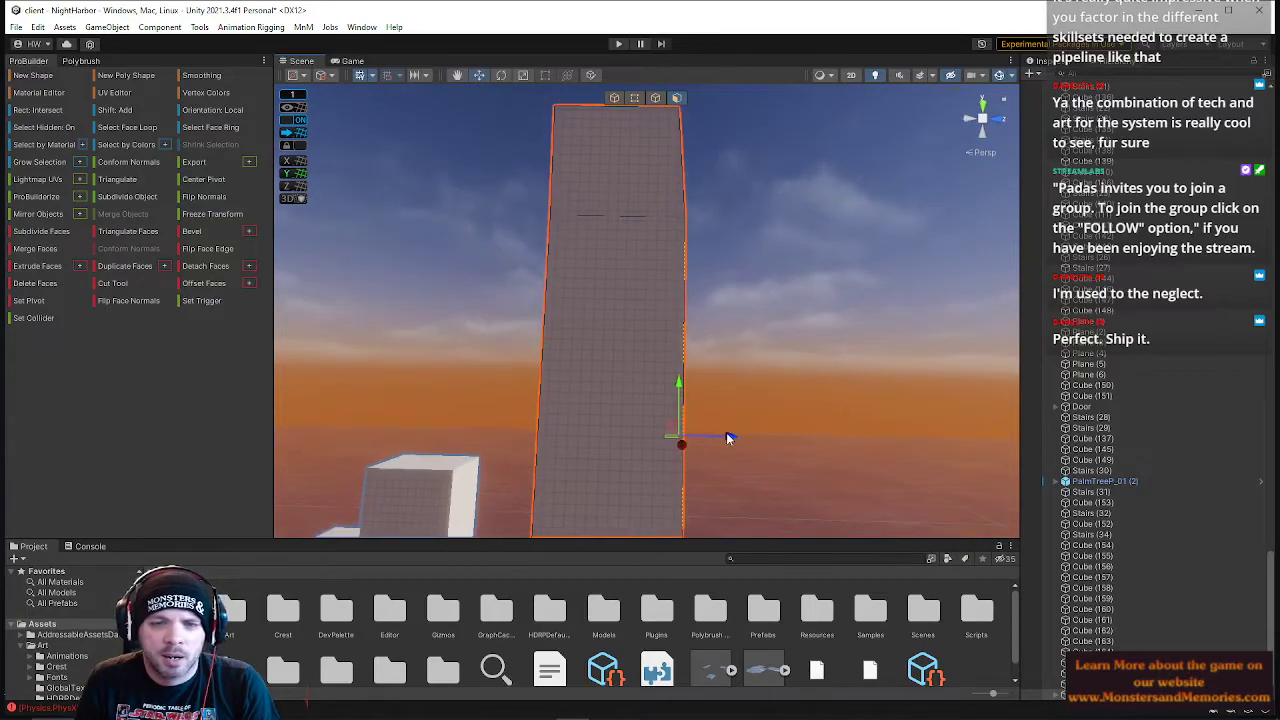
drag(723, 437, 724, 438)
- Examine the mountain cliffs behind the blockout city from above and select one of the mountain pieces
click(486, 336)
right_drag(486, 336, 563, 496)
right_drag(679, 390, 646, 364)
right_drag(586, 208, 527, 232)
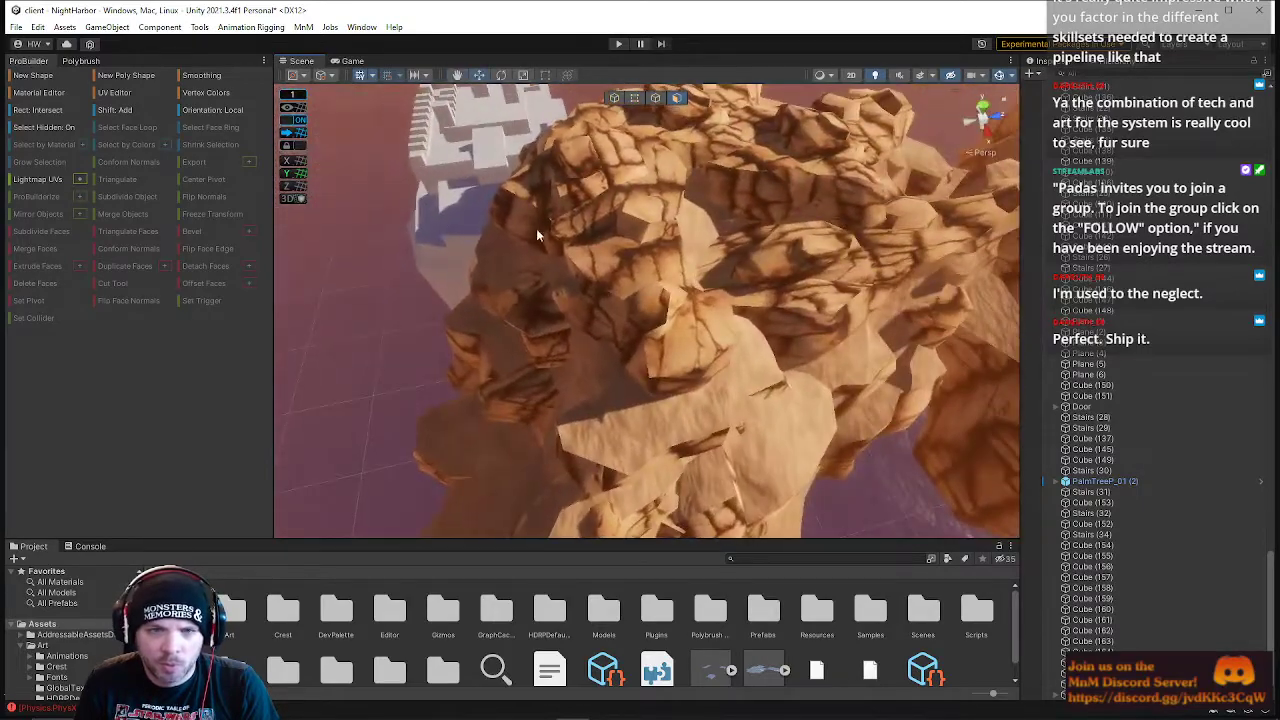
right_drag(613, 263, 640, 260)
click(644, 258)
right_drag(561, 185, 612, 218)
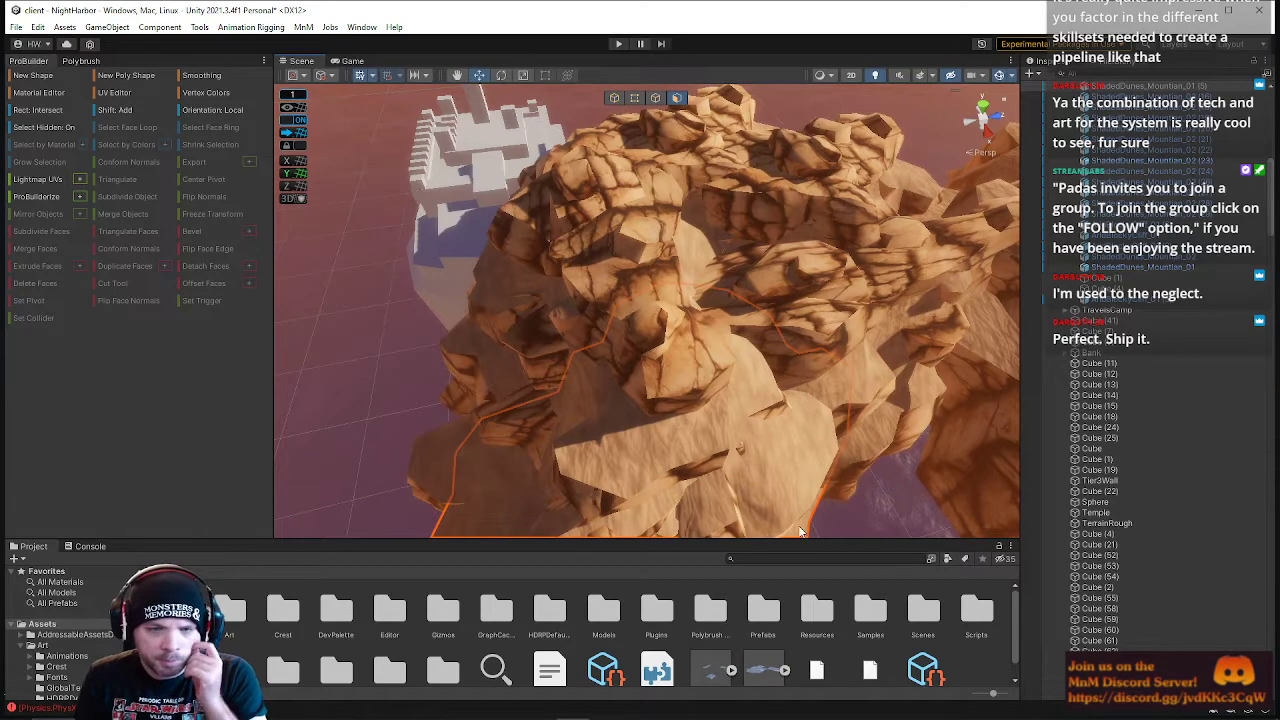
- Enlarge the project browser and search the assets for "fallen"
drag(760, 541, 757, 431)
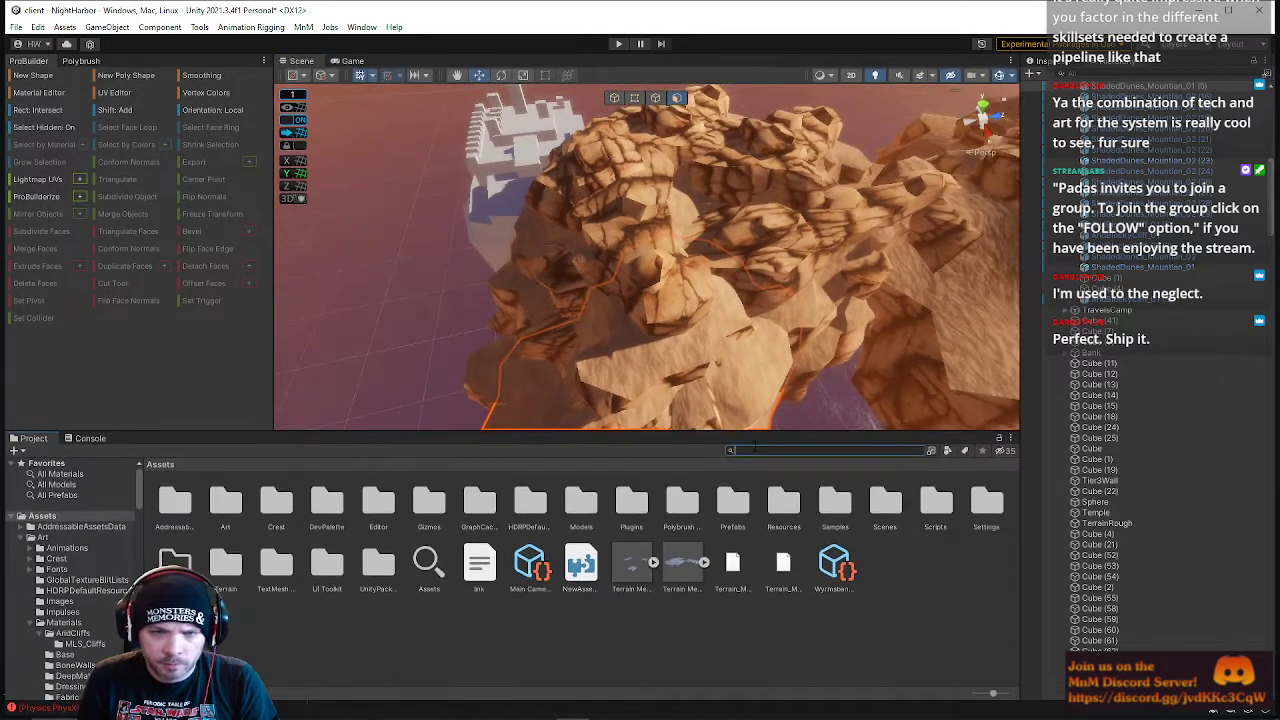
text(LE)
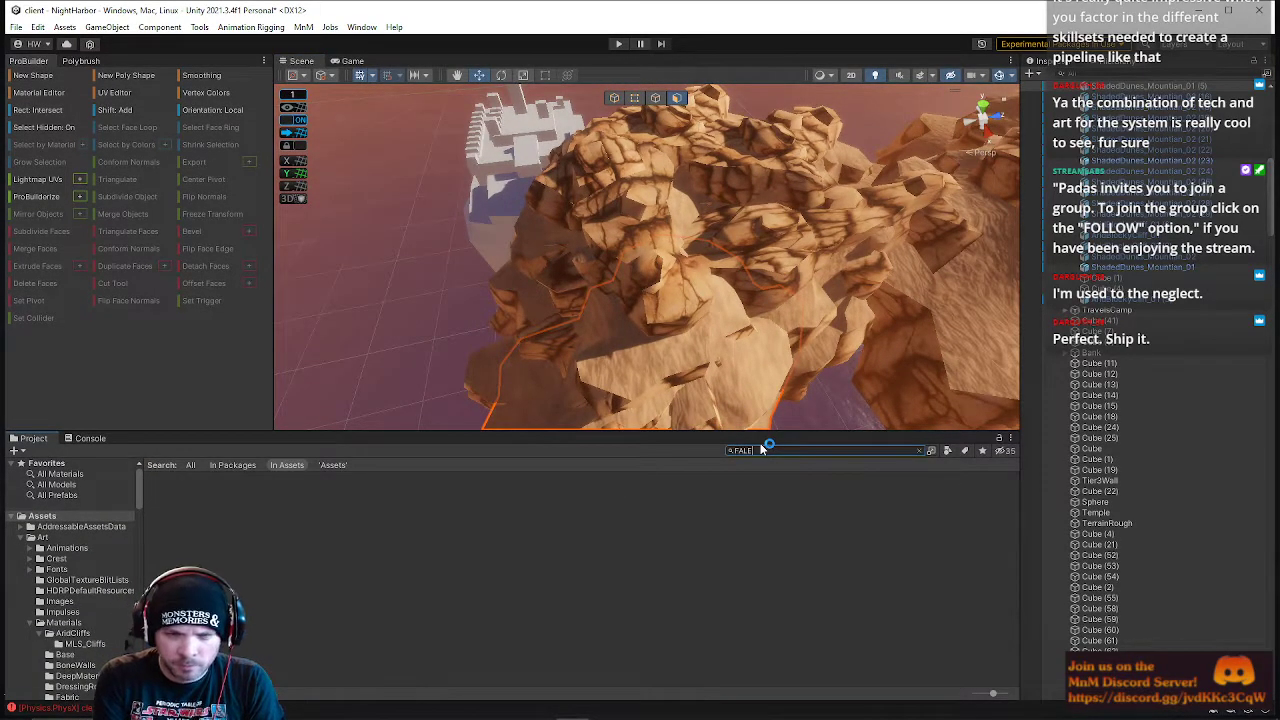
key(BackSpace)
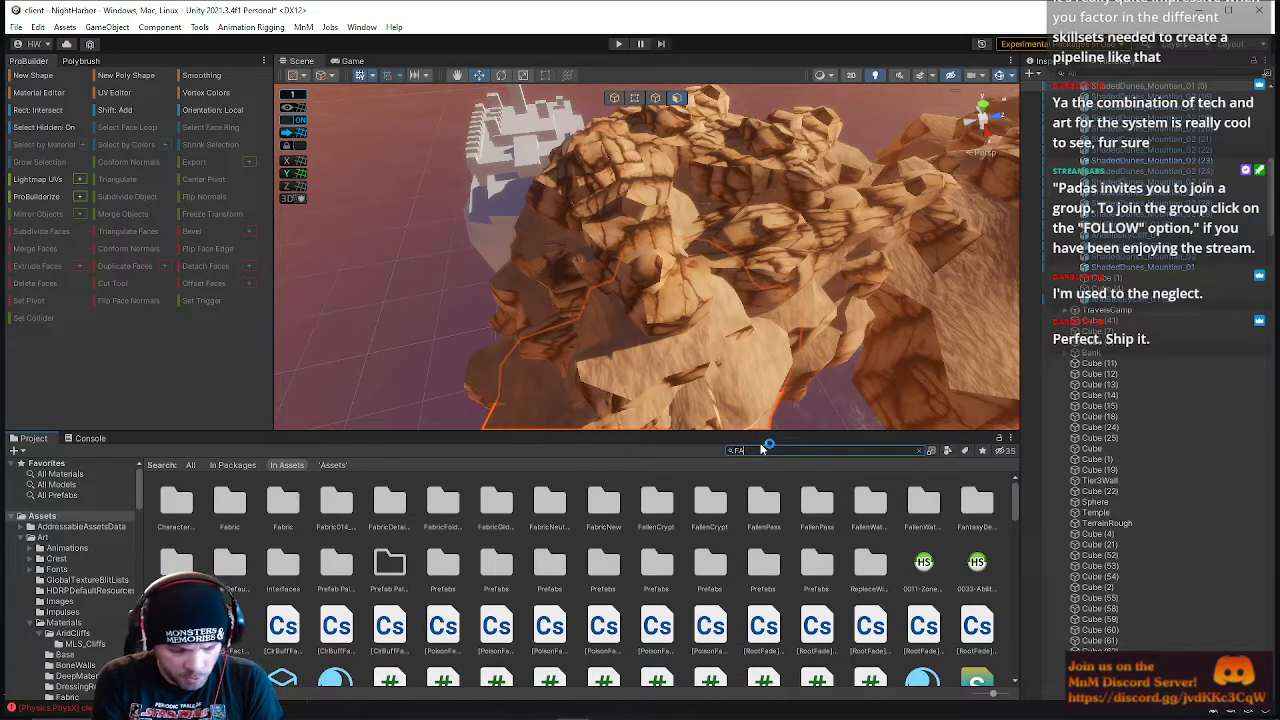
text(llen)
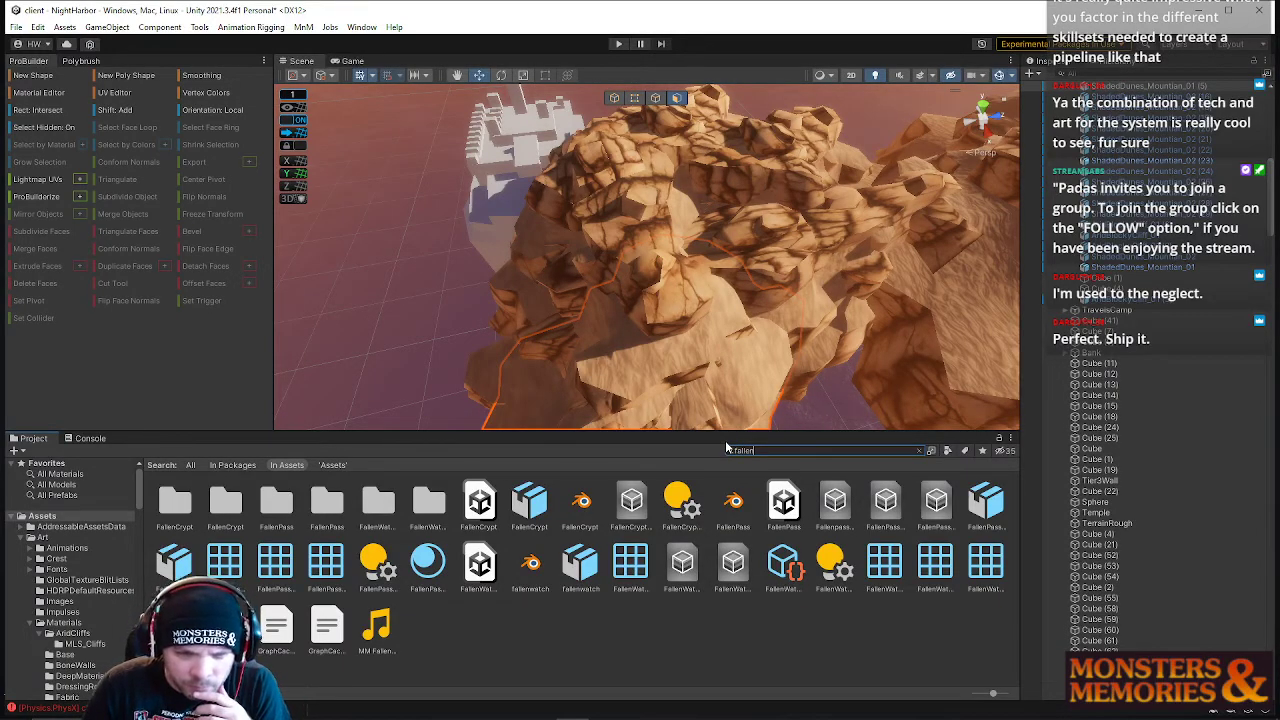
- Place the FallenPassCliff asset in the scene and position it as a whole object along the mountains
click(937, 505)
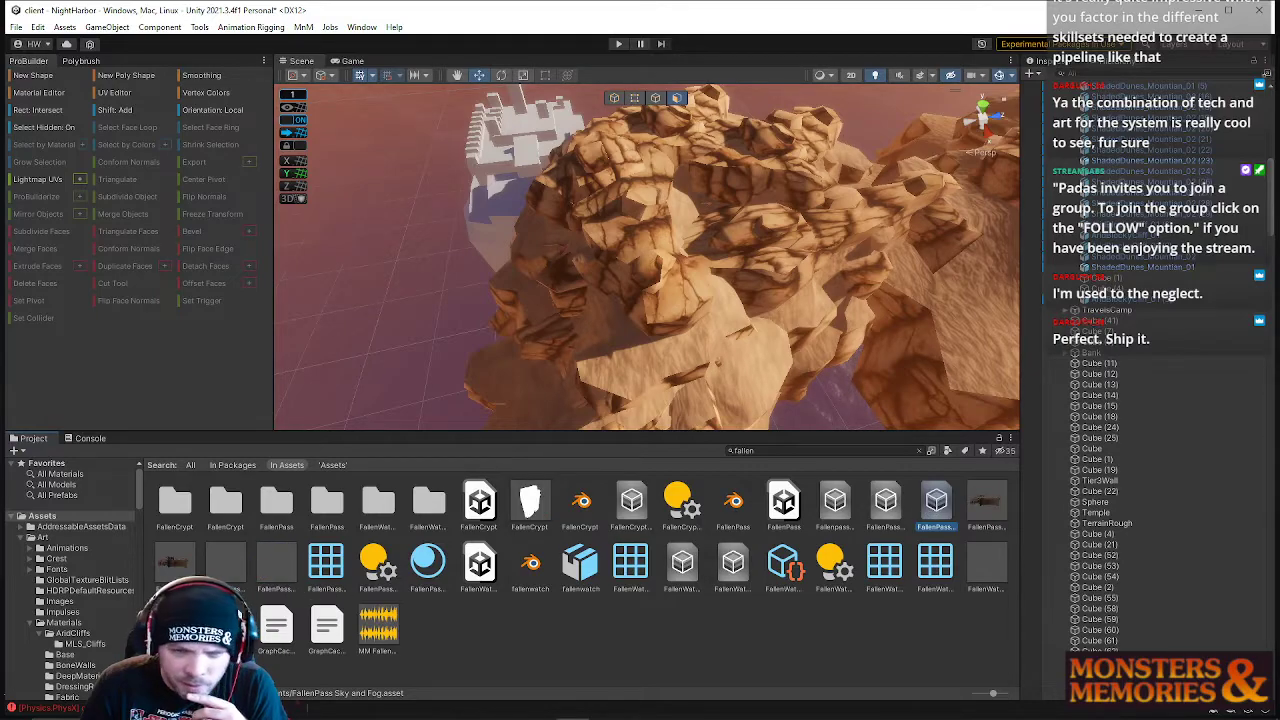
drag(959, 490, 163, 260)
right_drag(163, 260, 588, 285)
click(616, 98)
drag(732, 236, 799, 213)
drag(784, 136, 767, 178)
- Delete the ShadedDunes mountain pieces overlapping the placed cliff, including ShadedDunes_Mountian_02 (20)
right_drag(786, 189, 994, 130)
key(w)
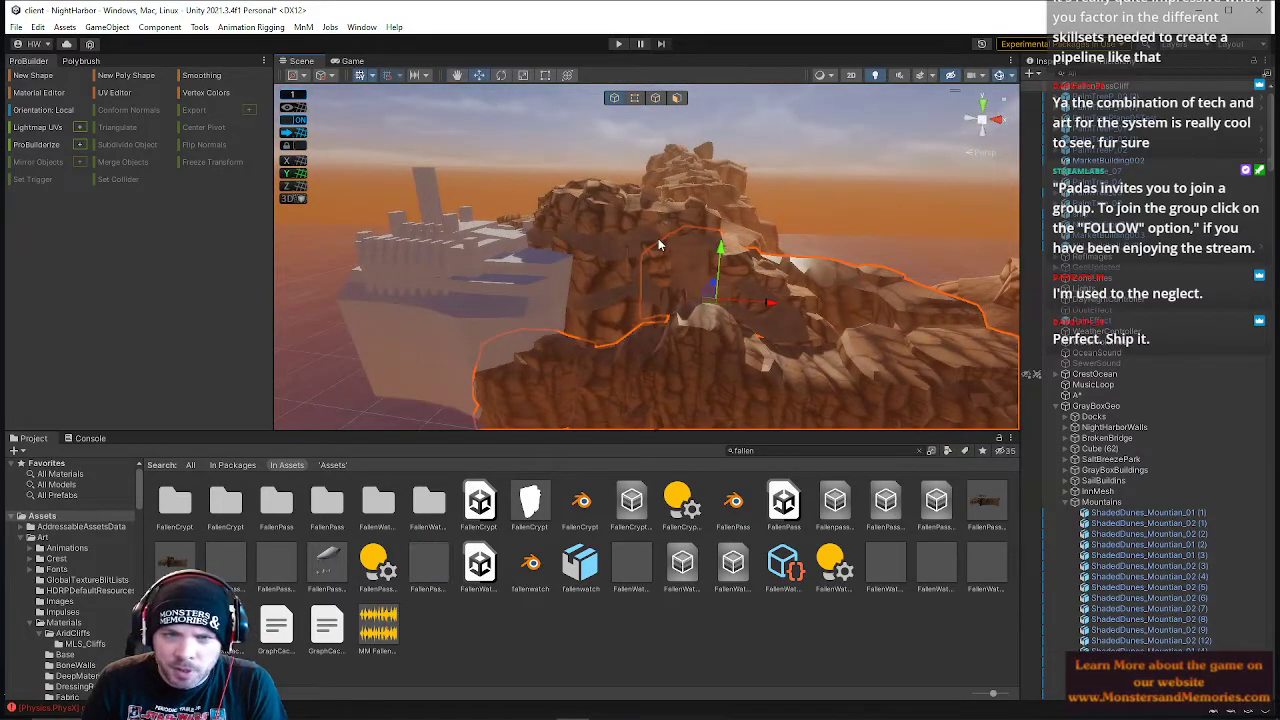
click(659, 244)
click(765, 305)
click(762, 315)
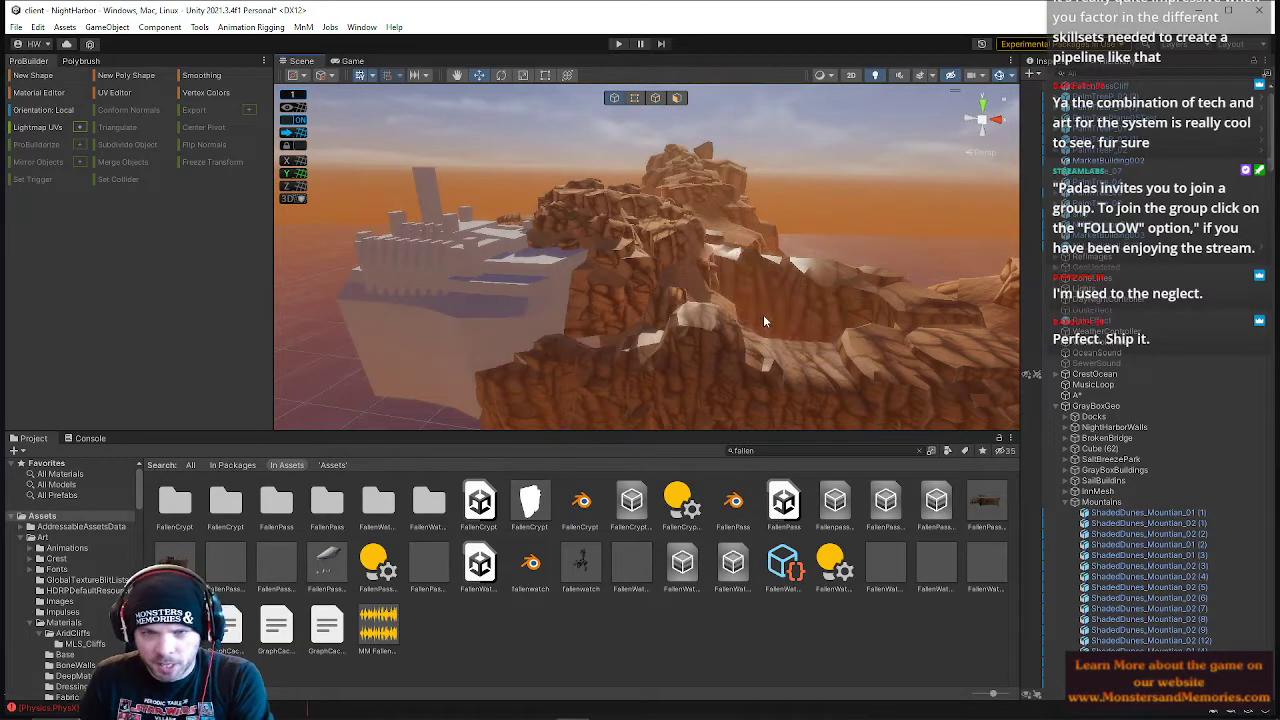
key(Delete)
click(634, 244)
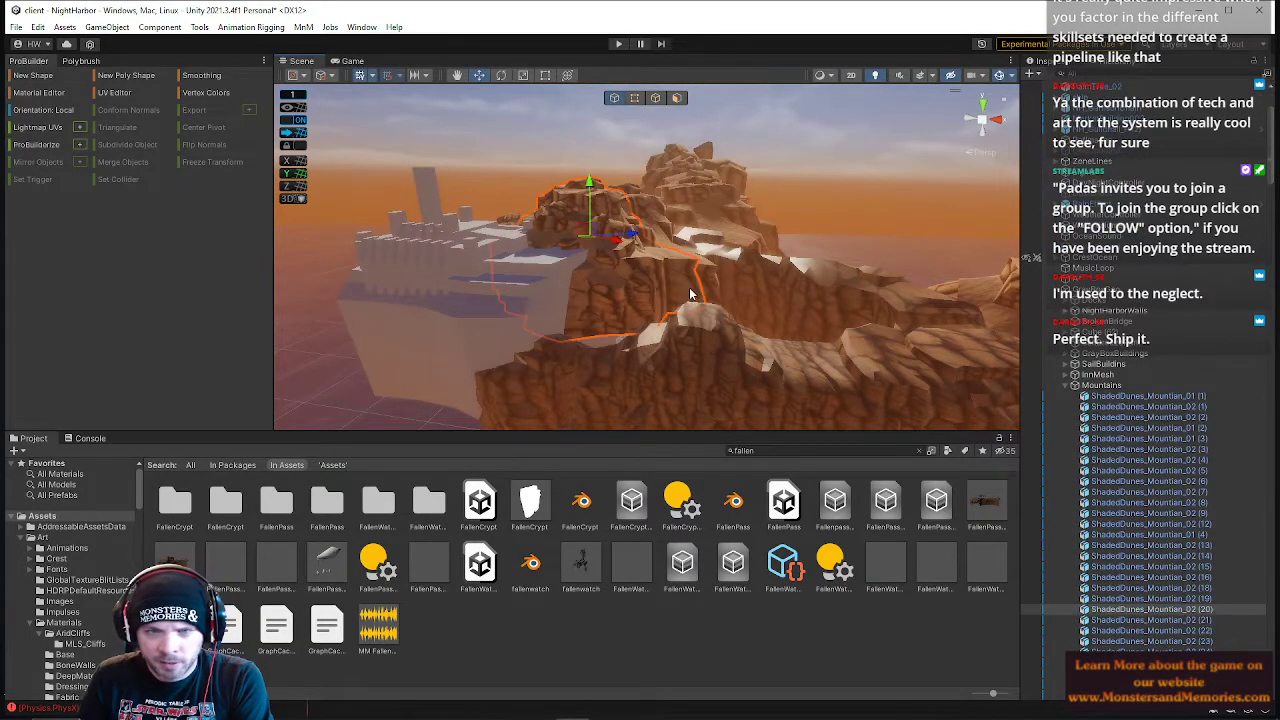
key(Delete)
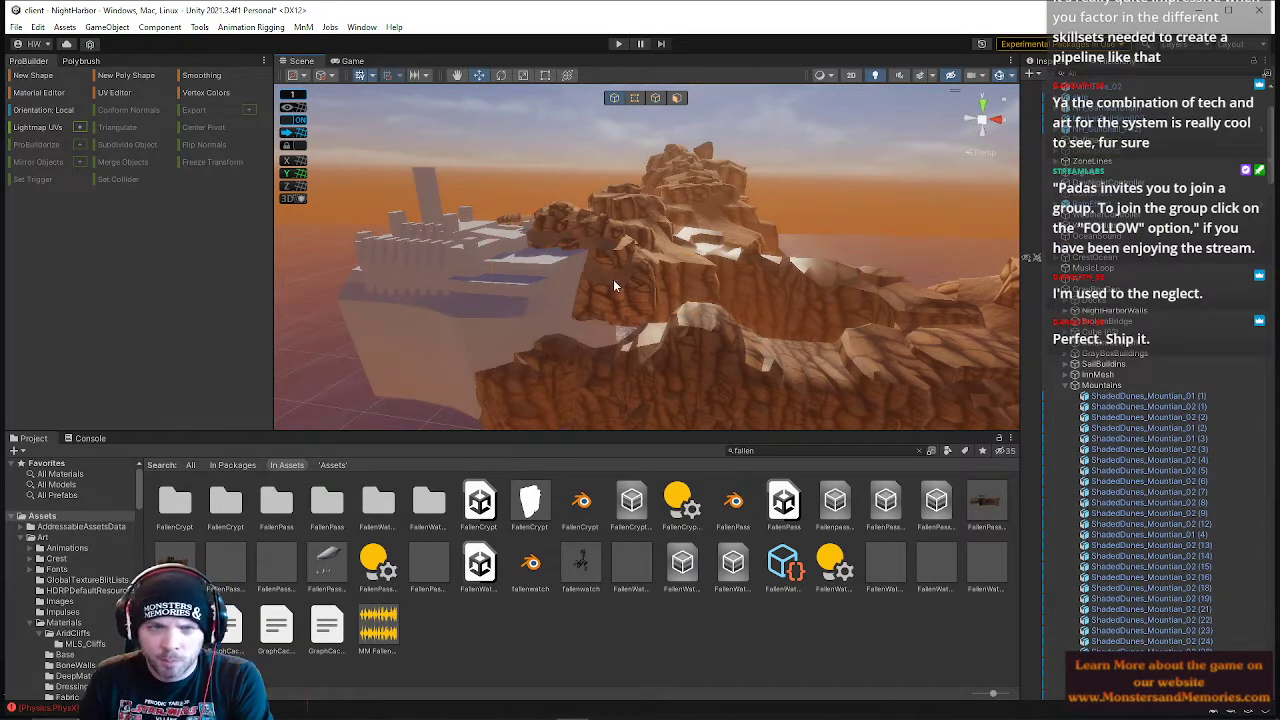
click(655, 272)
key(Delete)
click(625, 254)
key(Delete)
- Delete the mountain piece ShadedDunes_Mountian_02 (20) that blocks the view towards the city
right_drag(668, 276, 205, 358)
right_drag(712, 387, 593, 360)
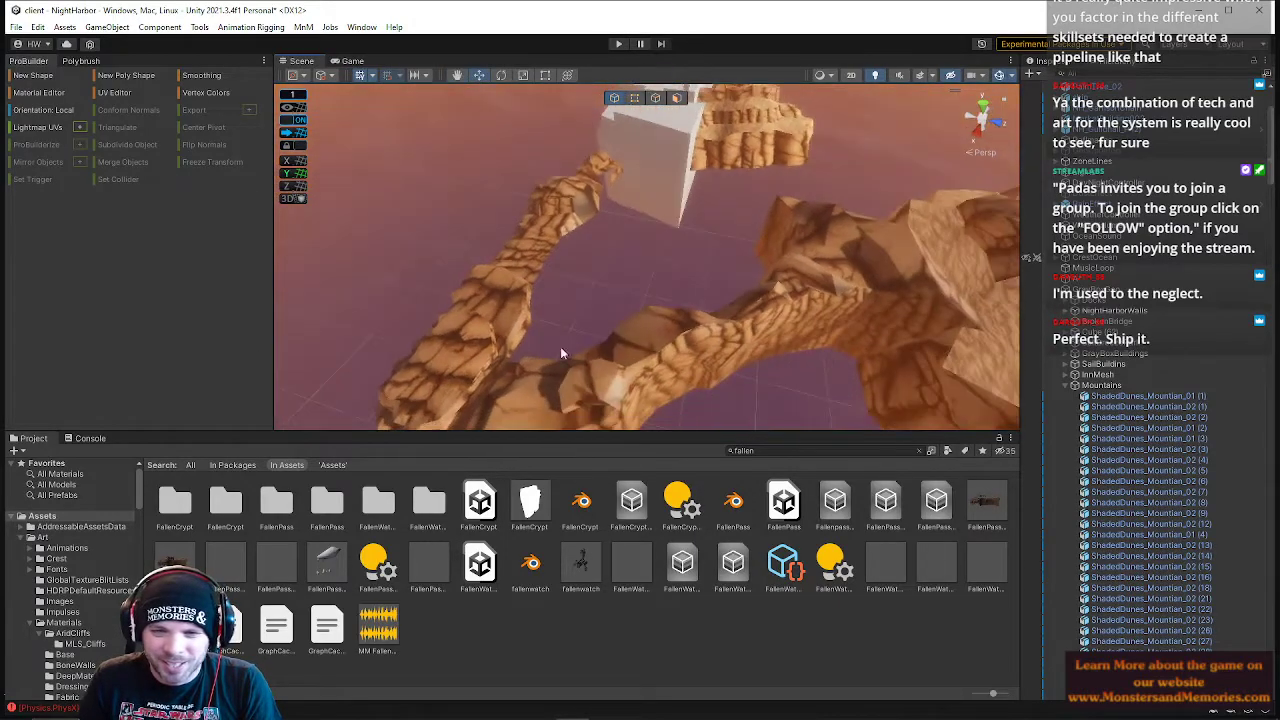
right_drag(583, 244, 388, 226)
right_drag(771, 174, 855, 164)
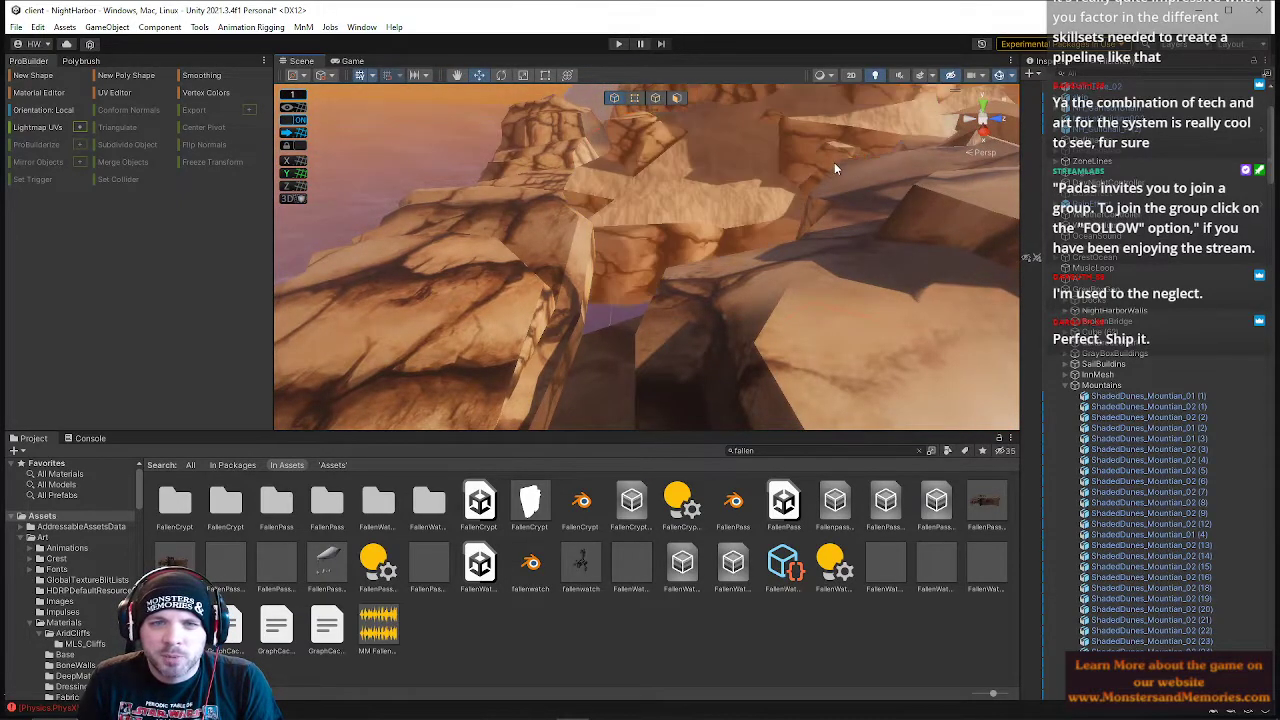
right_drag(764, 168, 772, 119)
click(691, 172)
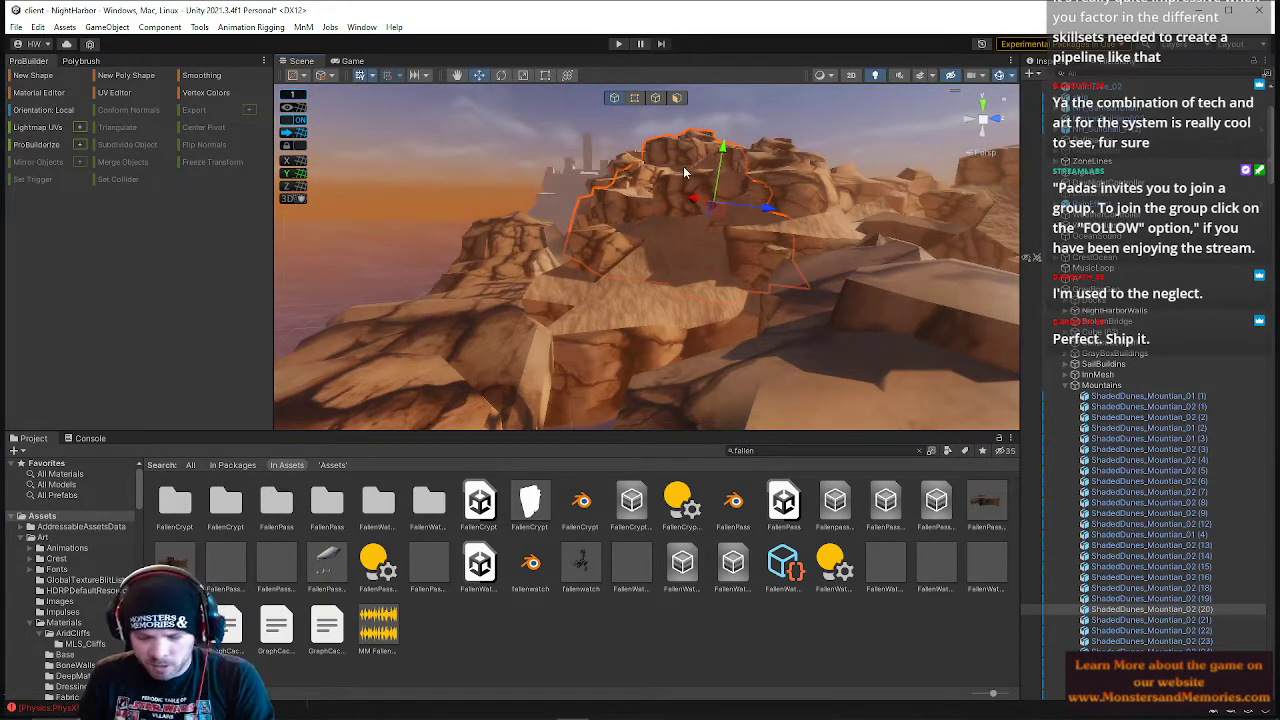
- Lower the wide mountain piece beside the opened gap and rotate it about its vertical axis on the ridge
click(731, 177)
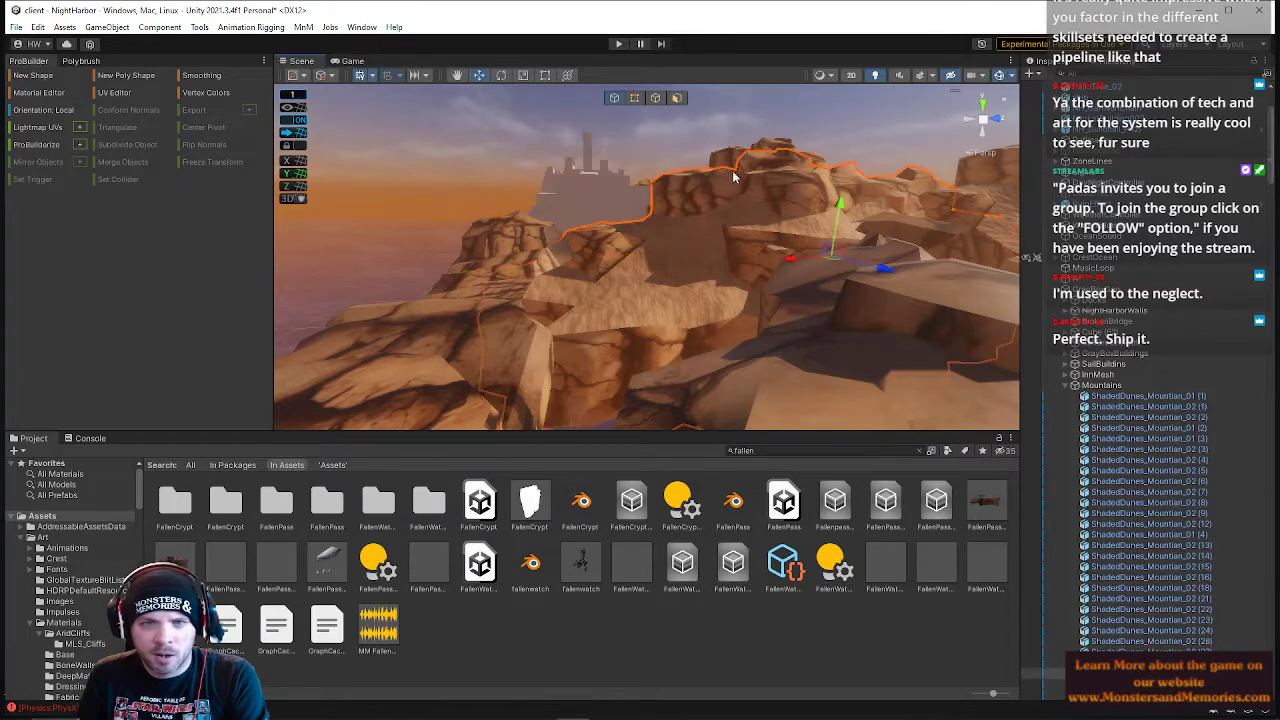
drag(838, 228, 841, 290)
key(e)
drag(816, 332, 963, 340)
key(r)
mouse_move(881, 323)
mouse_down()
mouse_move(841, 318)
mouse_move(883, 324)
mouse_up()
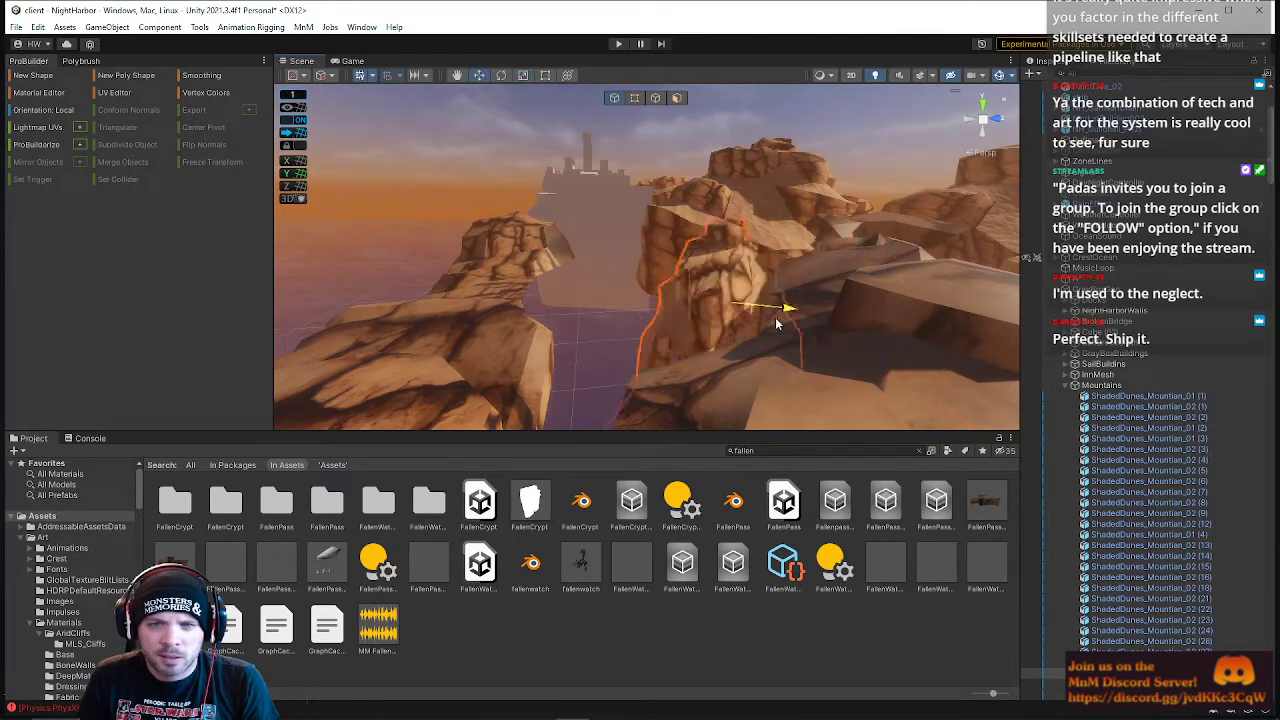
click(661, 318)
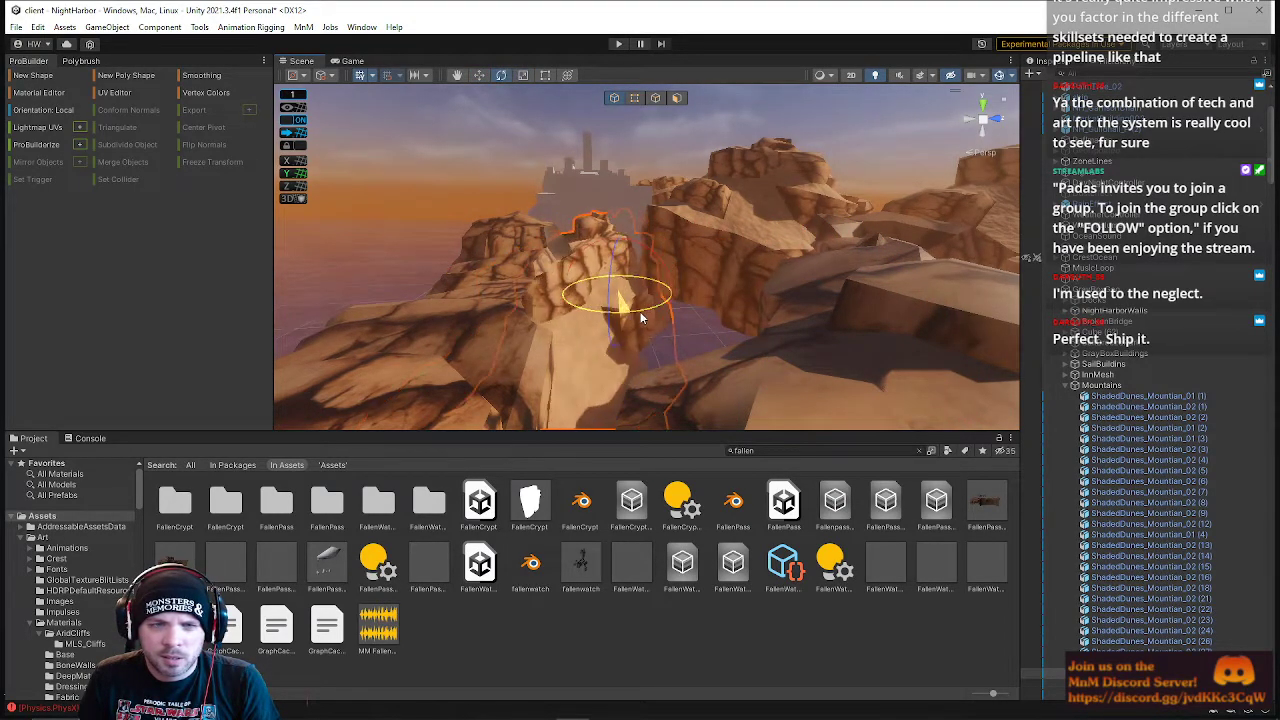
- Shift the same mountain piece sideways across the gap and turn it to line up with the neighbouring cliffs
alt+drag(620, 325, 634, 385)
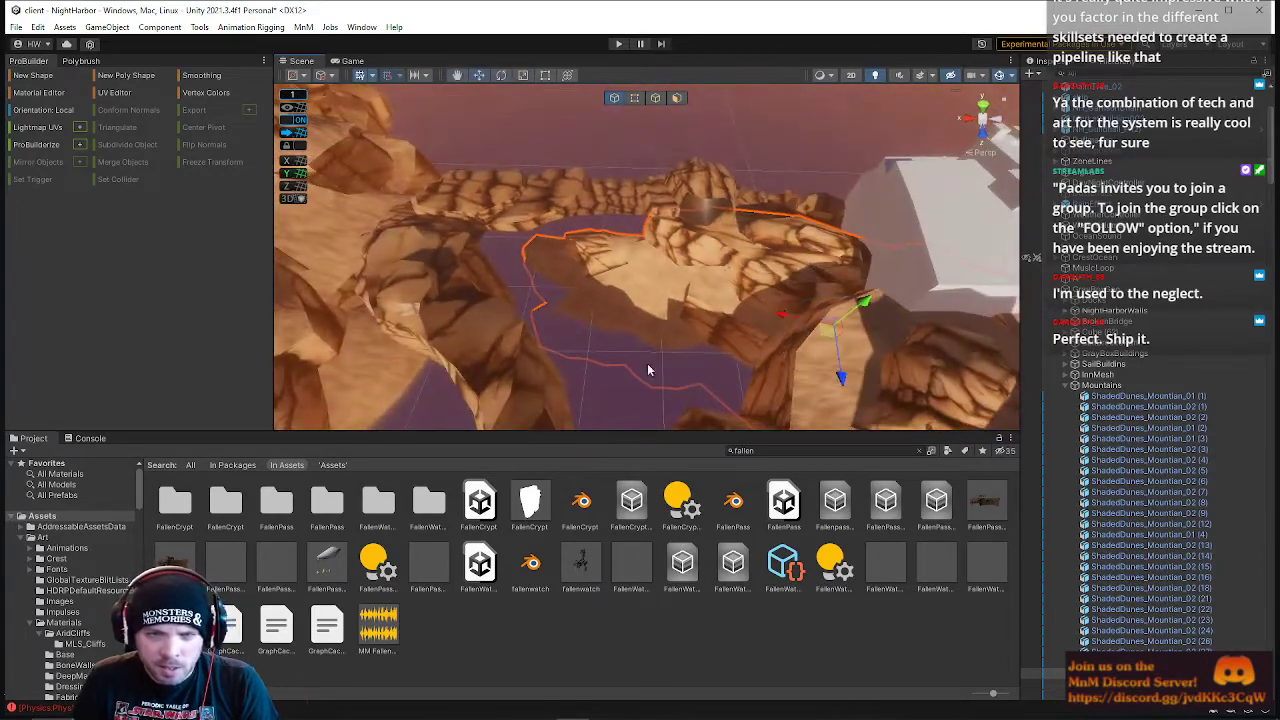
drag(781, 315, 722, 302)
drag(777, 367, 771, 333)
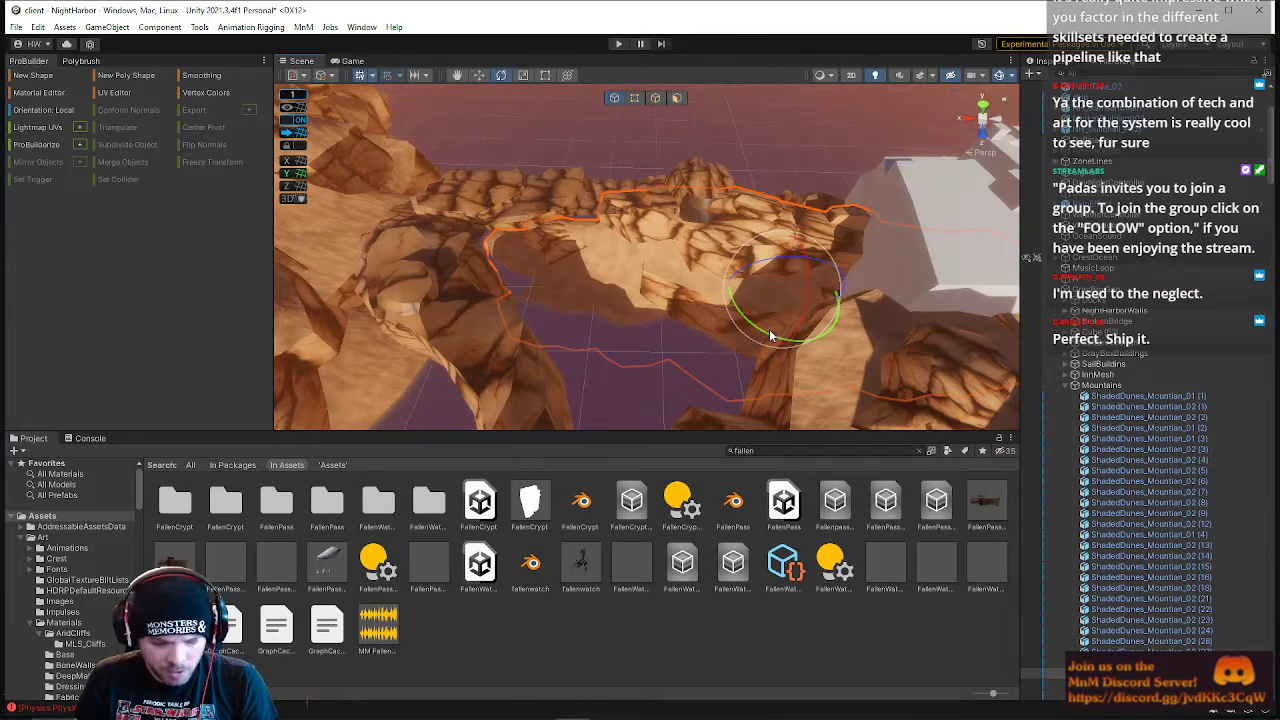
- Duplicate the mountain piece and position the copy to fill the remaining opening in the cliff wall
key(w)
drag(748, 290, 486, 332)
key(r)
key(w)
alt+drag(554, 298, 575, 262)
key(e)
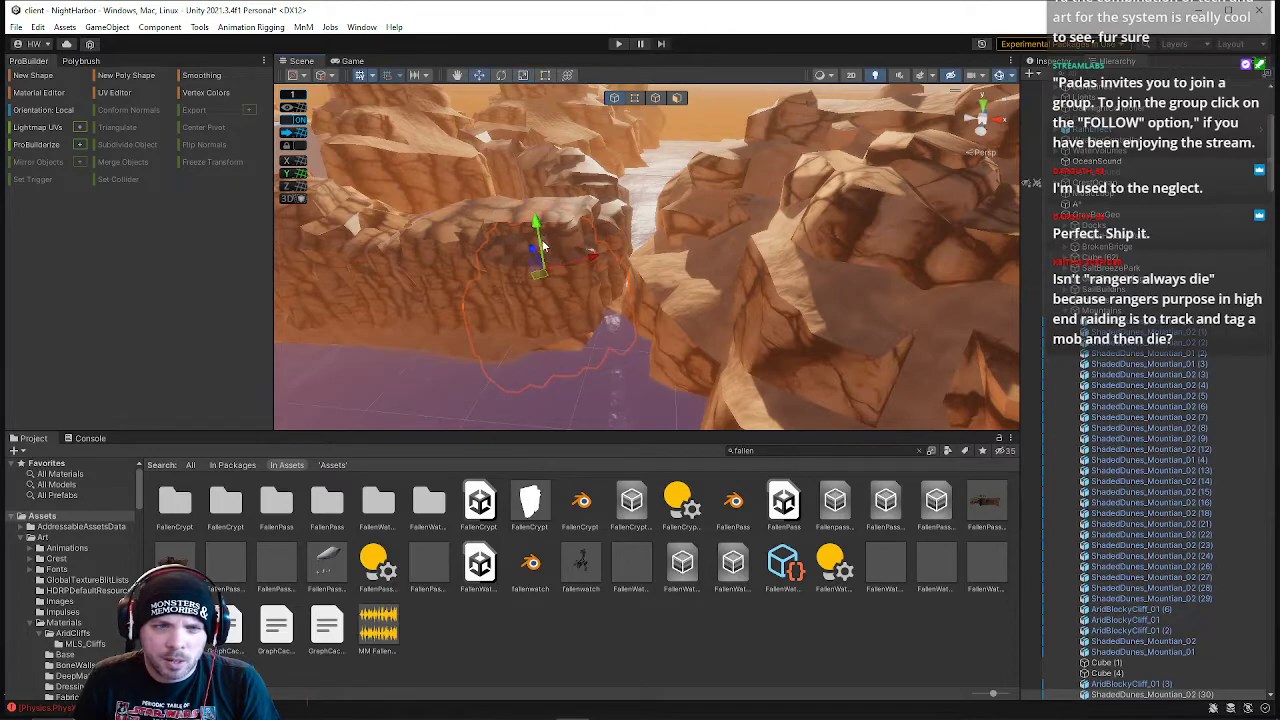
alt+drag(572, 238, 537, 184)
right_drag(537, 184, 697, 236)
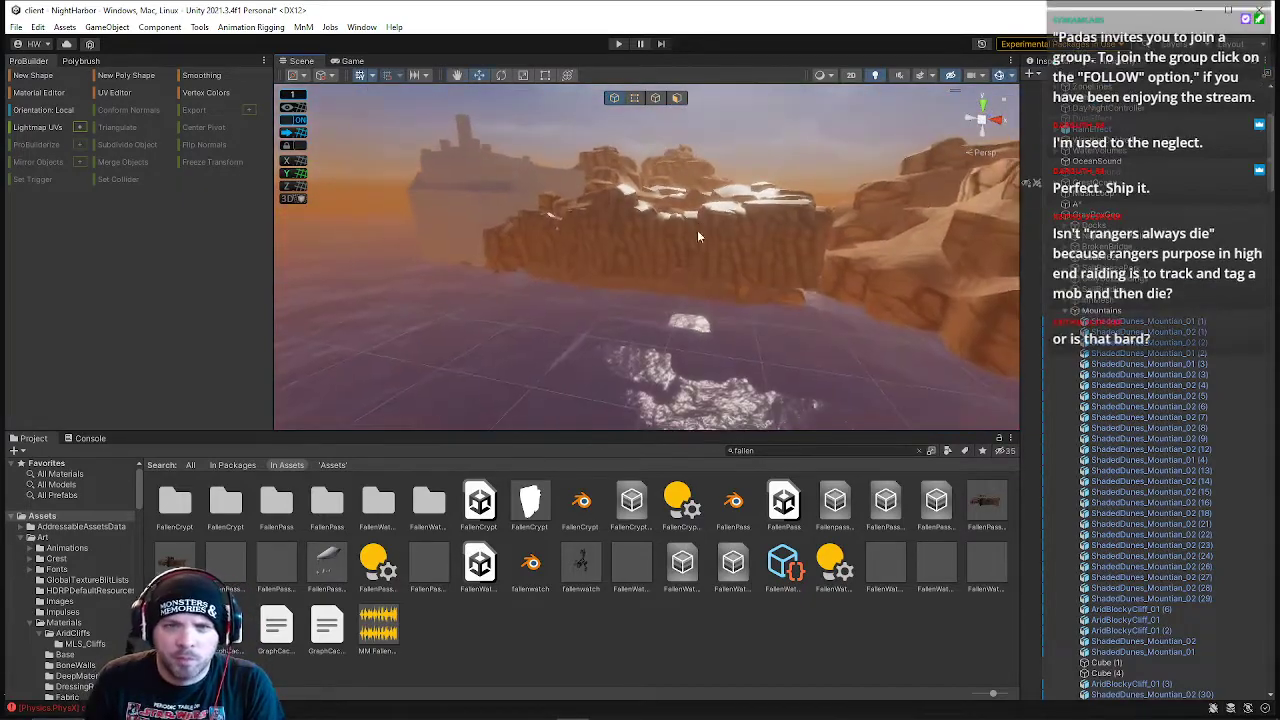
- Examine the rearranged cliffs and the blockout city from several sides across the water and the gap
alt+drag(700, 212, 624, 307)
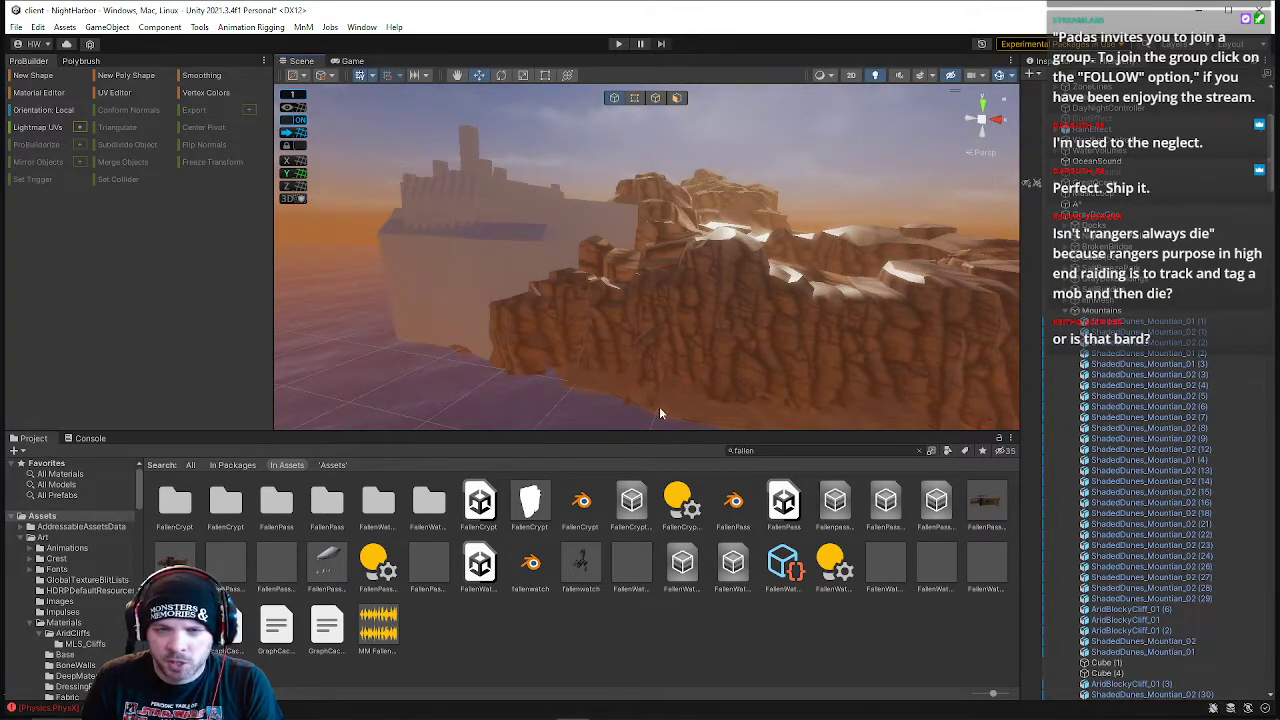
alt+drag(681, 340, 736, 395)
key(w)
right_drag(697, 303, 604, 385)
right_drag(700, 369, 658, 230)
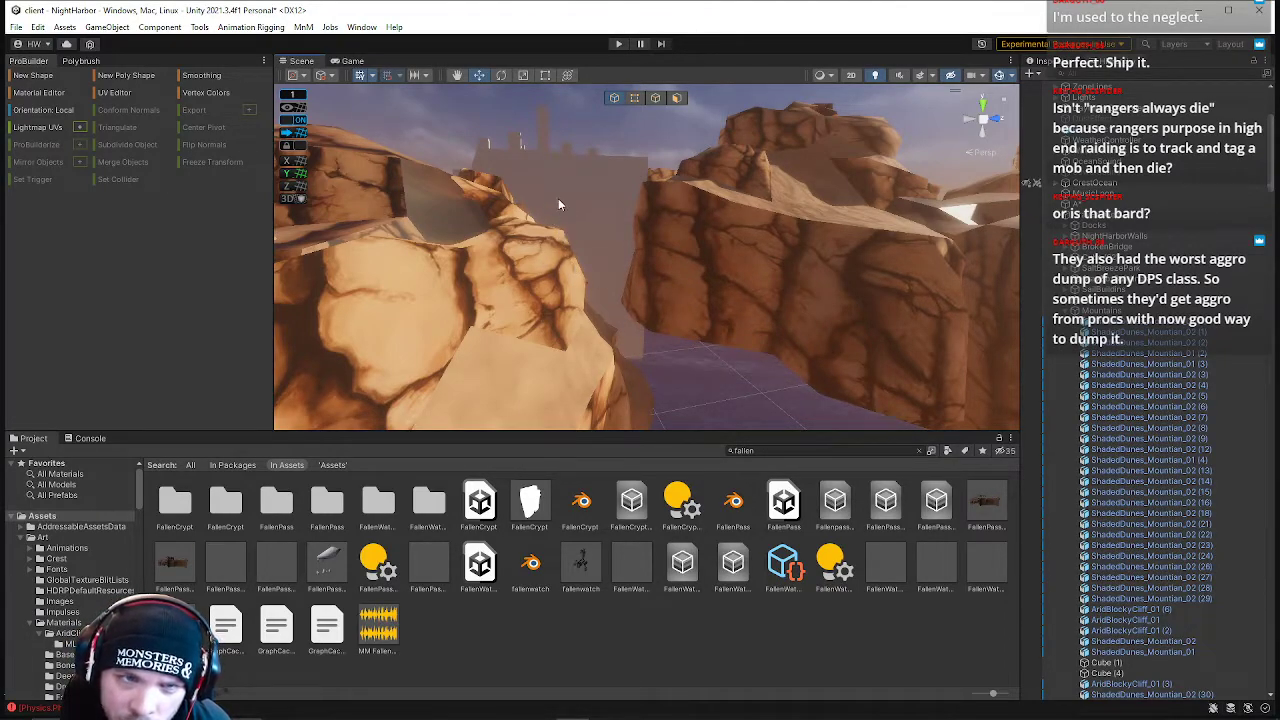
right_drag(613, 250, 521, 265)
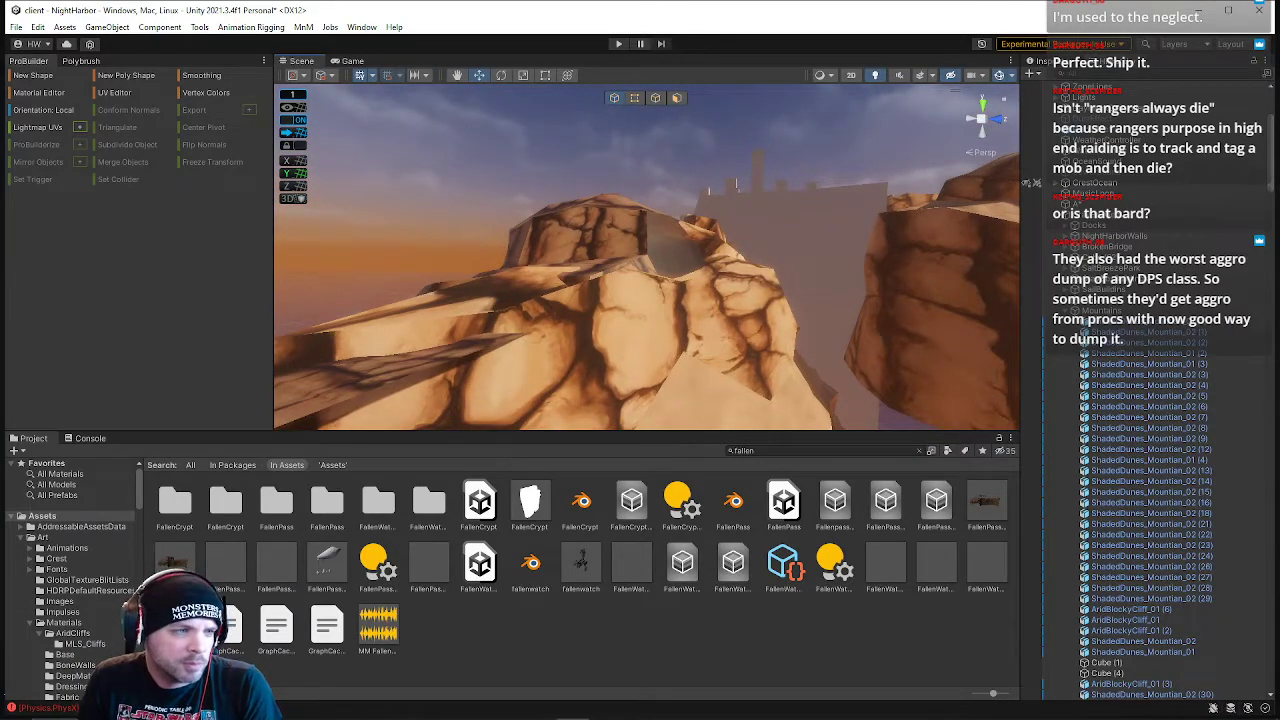
right_drag(496, 260, 741, 241)
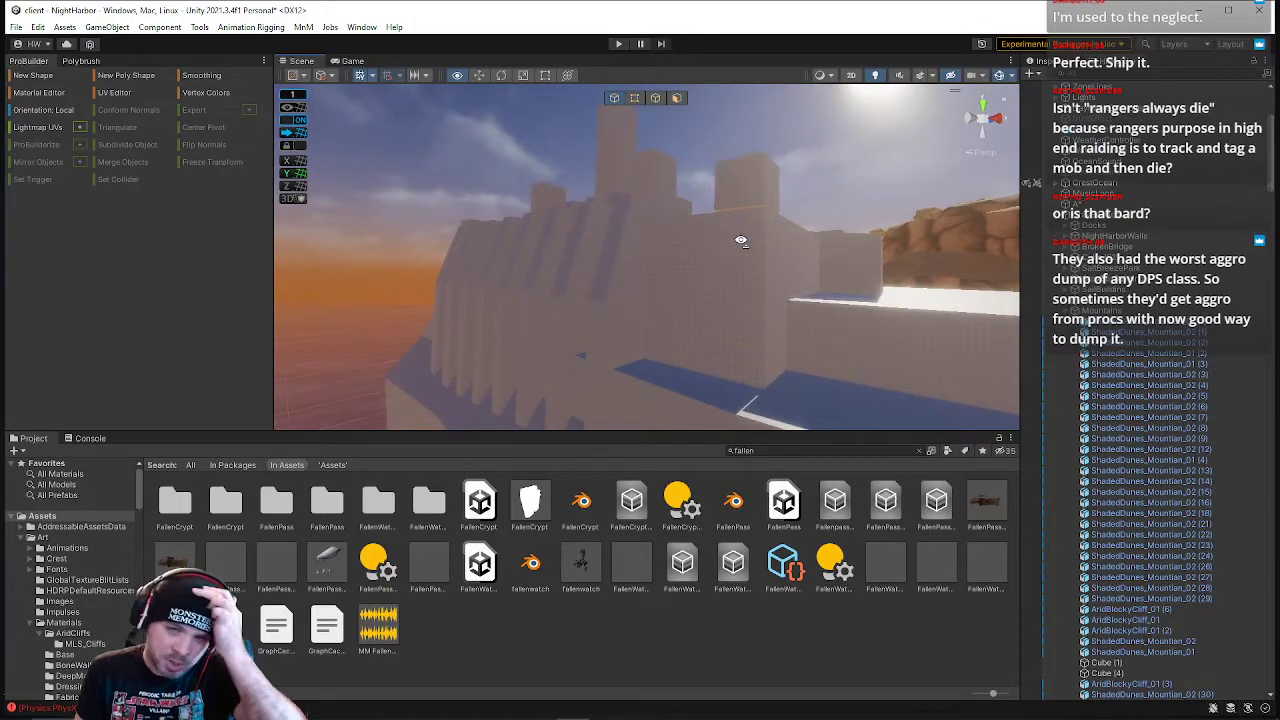
- Select the three small blocks standing on the wall tops of the blockout city
click(616, 241)
right_drag(629, 246, 643, 177)
click(643, 177)
right_drag(716, 206, 625, 230)
click(624, 230)
shift+click(898, 251)
right_drag(808, 253, 618, 286)
shift+click(606, 285)
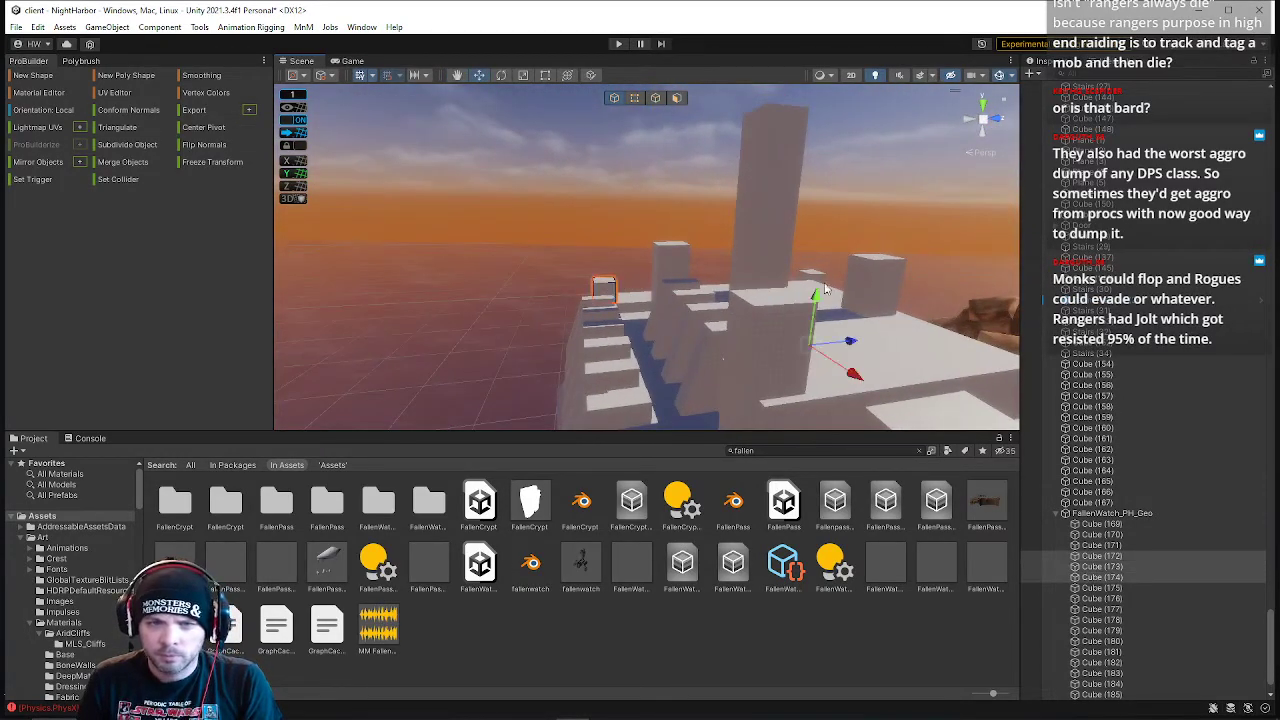
mouse_move(815, 285)
right_down()
mouse_move(865, 326)
mouse_move(811, 271)
right_up()
drag(750, 162, 750, 165)
- Pull the outer top vertices of the nearest wall block back onto its inner top edge to form a wedge
right_drag(559, 209, 573, 149)
click(636, 97)
drag(573, 149, 773, 212)
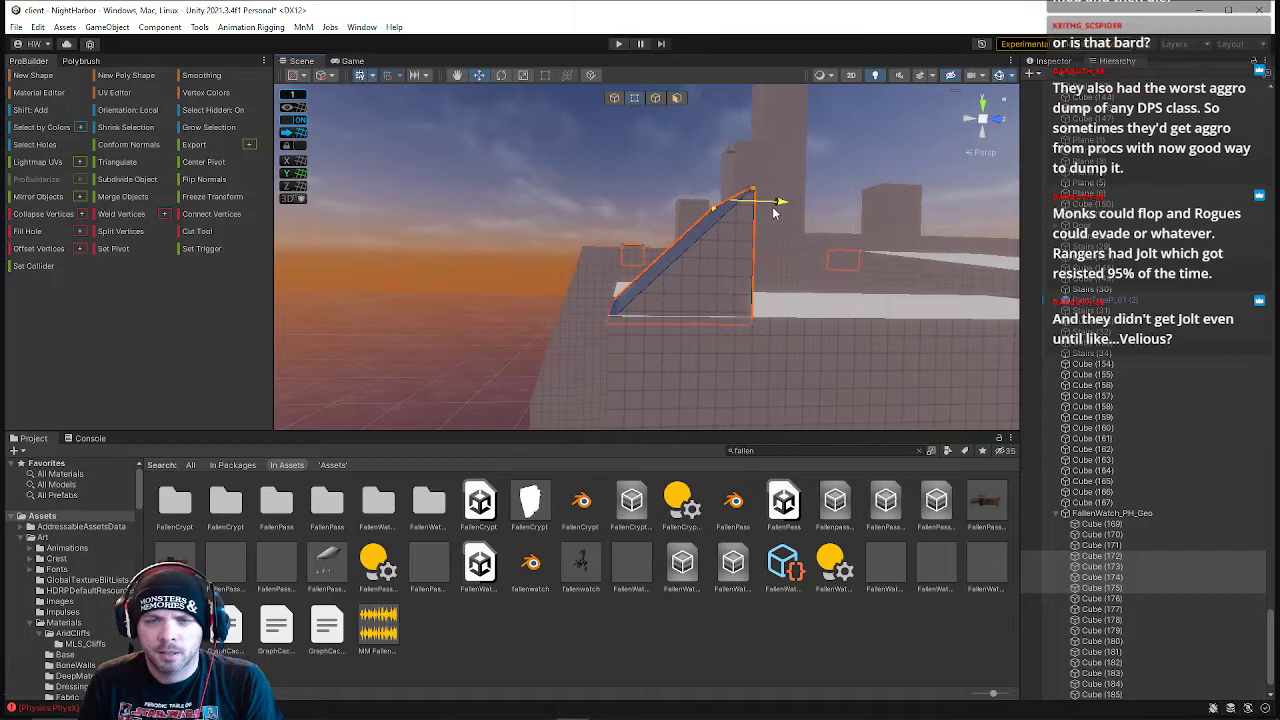
right_drag(728, 214, 766, 181)
drag(766, 180, 804, 232)
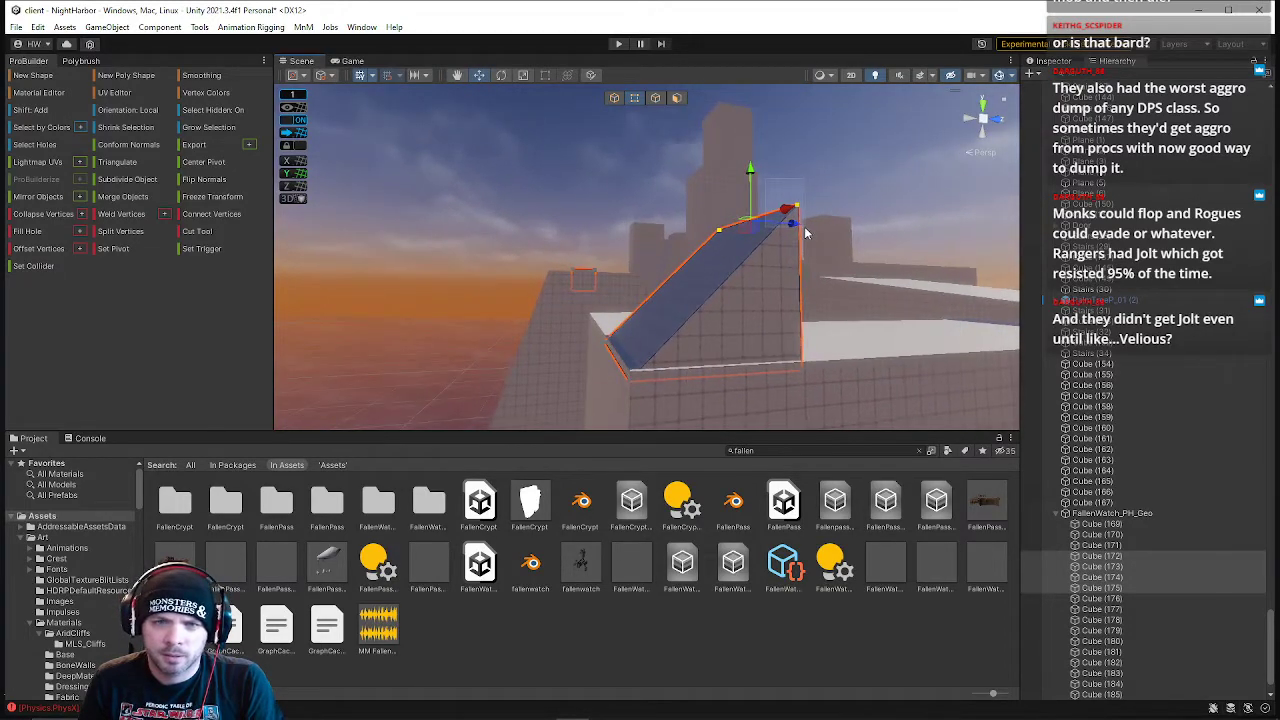
drag(707, 209, 734, 248)
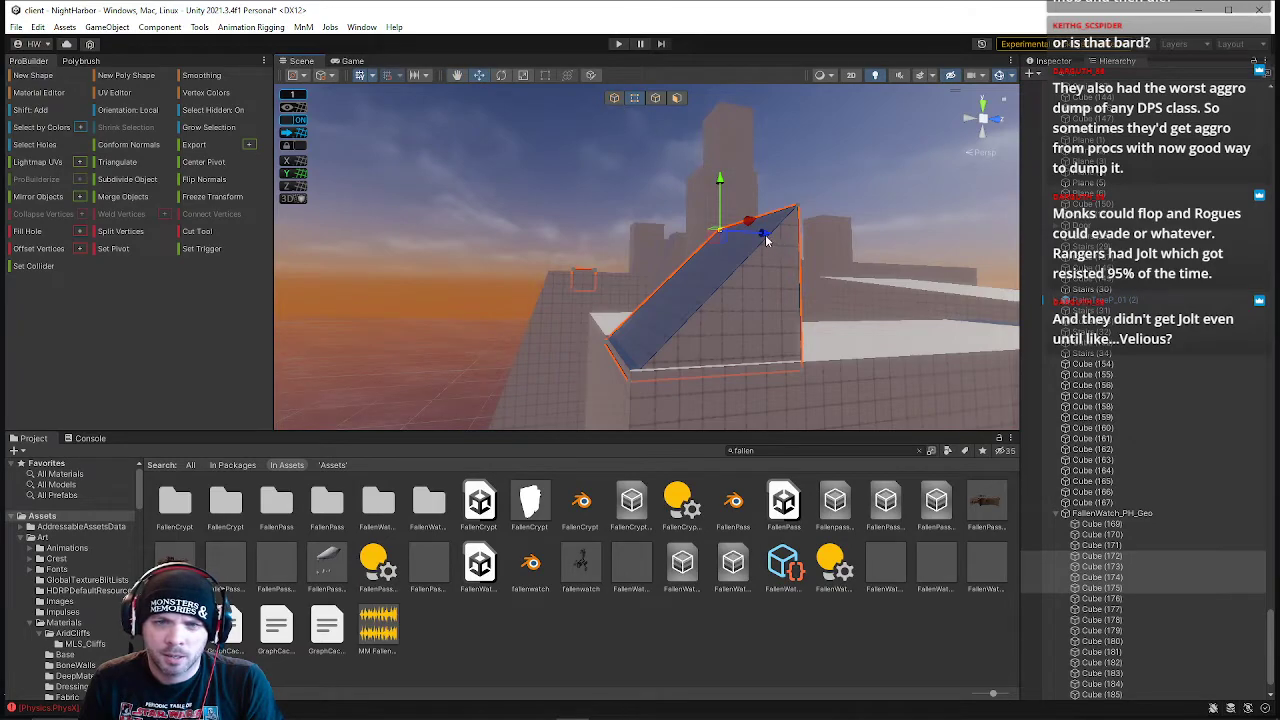
- Move the wedge block outward so it overhangs the edge of the wall
click(614, 99)
right_drag(809, 284, 740, 295)
click(607, 260)
drag(627, 268, 586, 265)
- Divide the wedge's sloping edges at their middle and connect the new vertices to each other and to the lower inner corner
right_drag(563, 306, 568, 305)
click(656, 97)
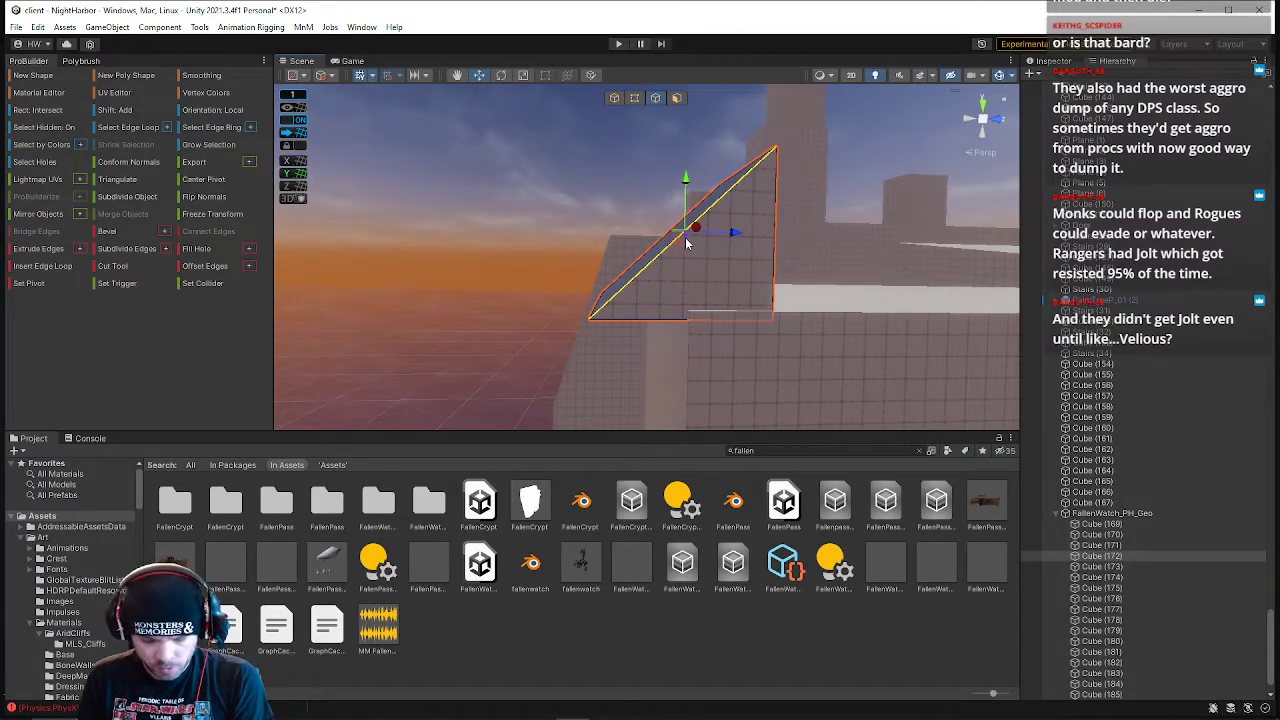
right_drag(689, 205, 680, 213)
click(635, 97)
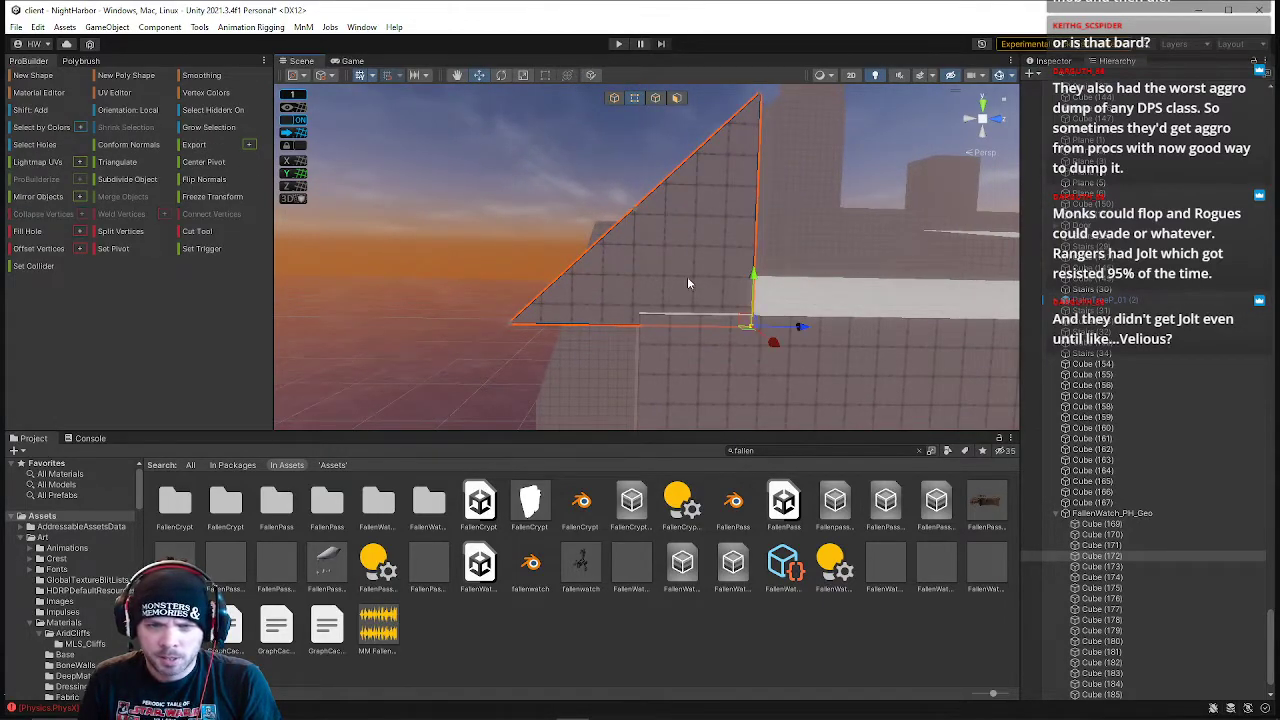
shift+click(644, 224)
right_drag(644, 224, 771, 331)
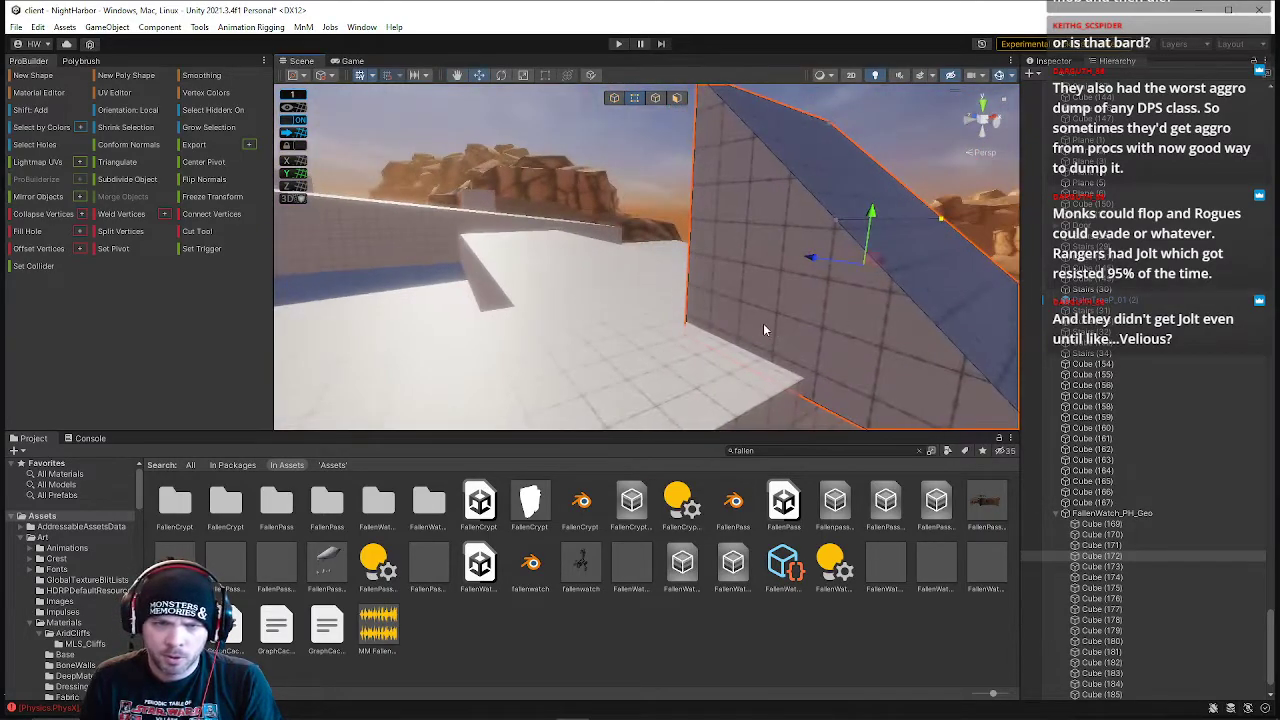
key(alt+f)
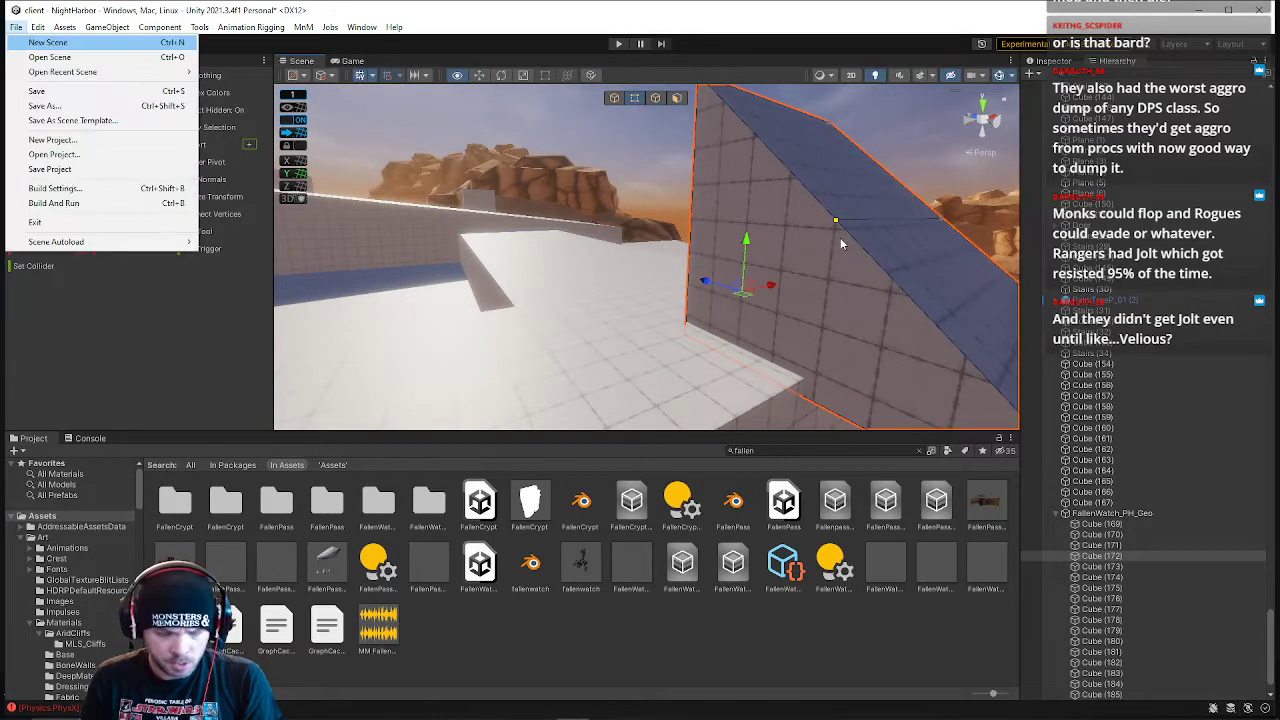
right_drag(785, 275, 798, 258)
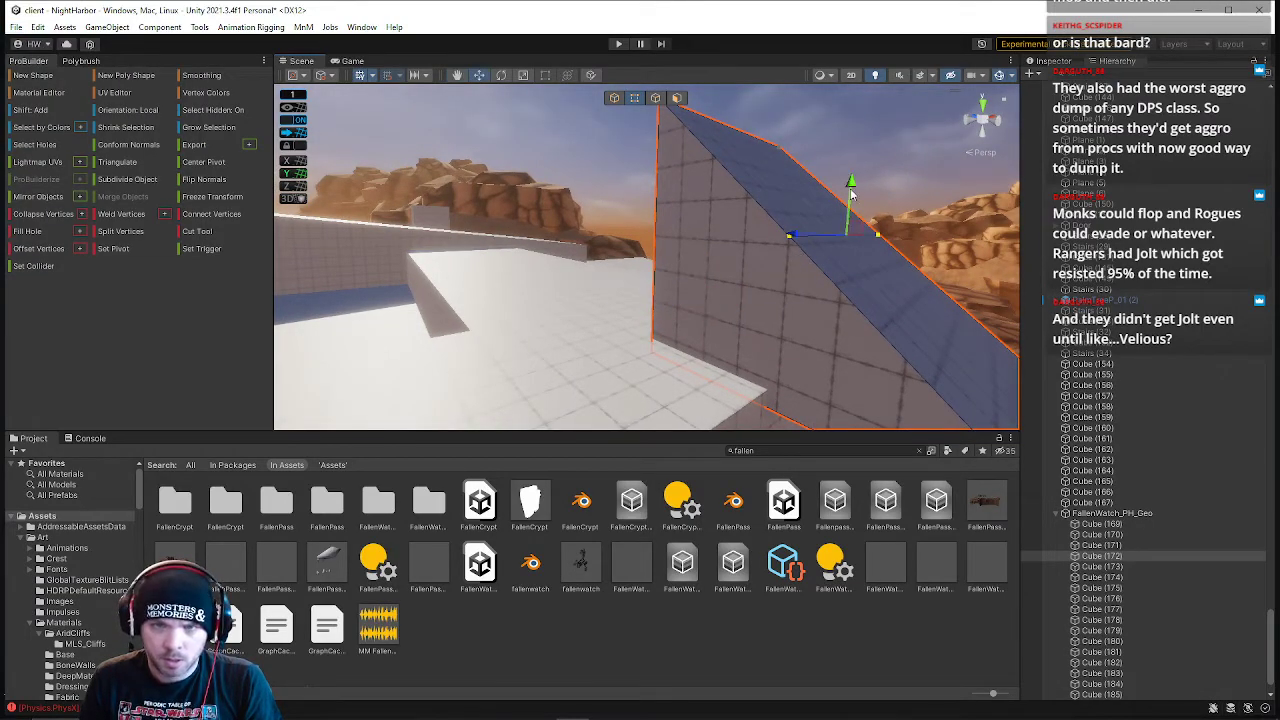
click(777, 256)
right_drag(768, 265, 797, 256)
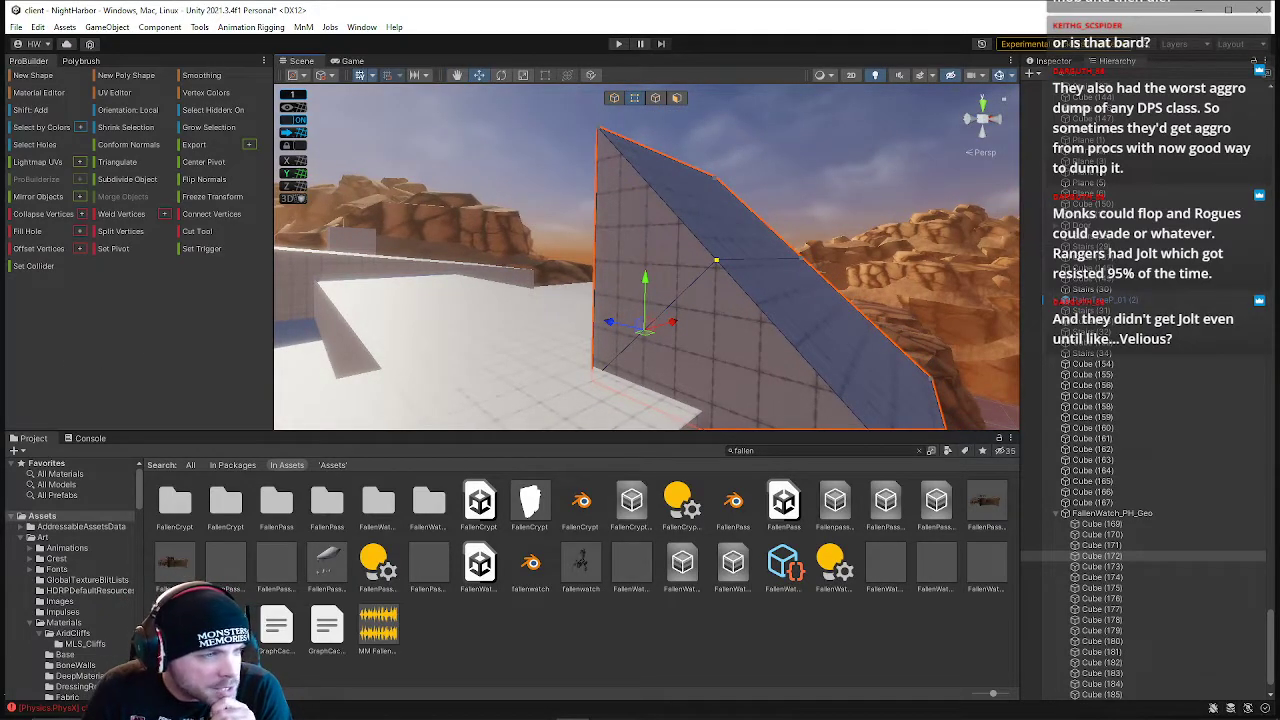
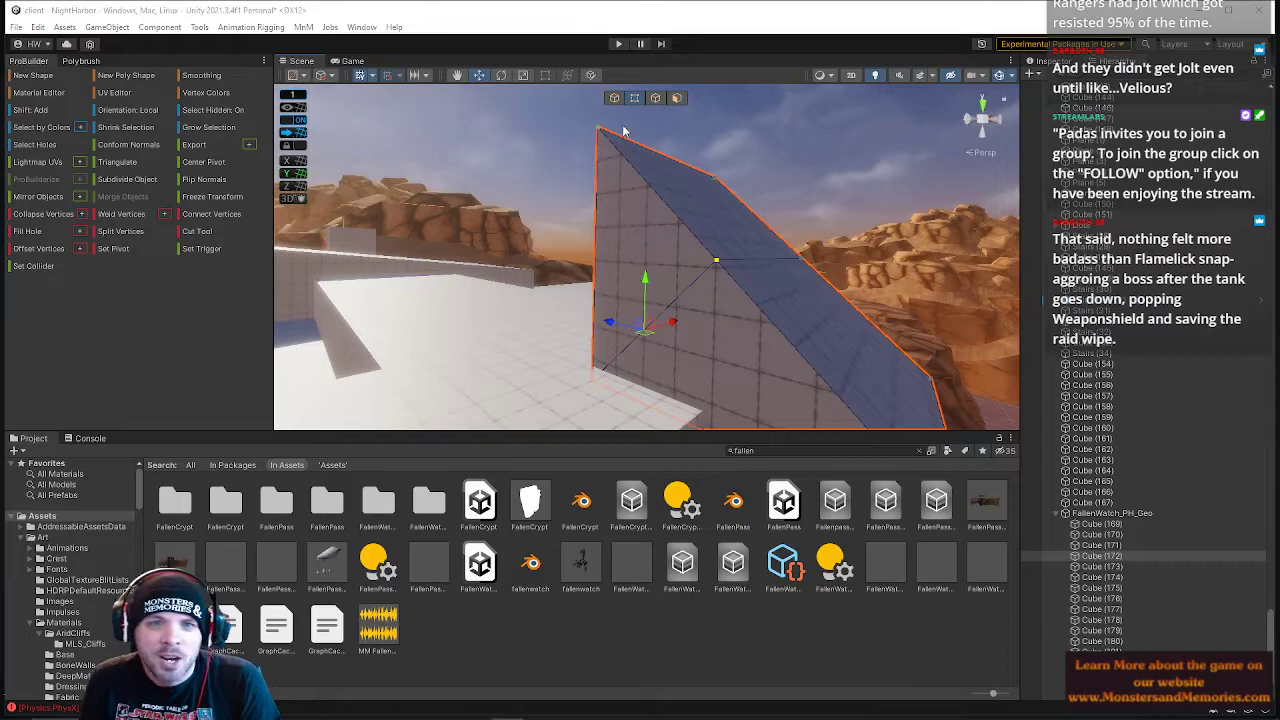
- Lower the edge across the middle of the wedge's slope and shift it inward to give the piece a concave, fin-like profile
click(656, 97)
click(769, 258)
drag(773, 208, 786, 287)
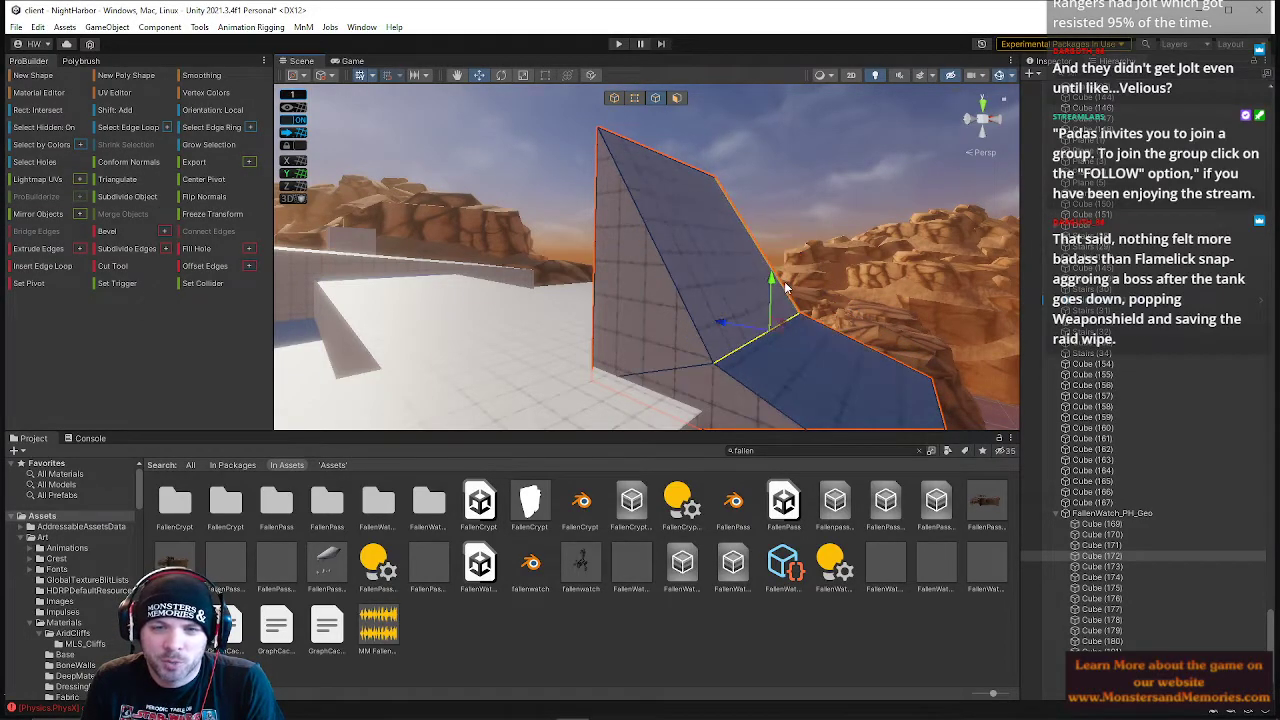
right_drag(726, 323, 780, 298)
drag(668, 254, 634, 251)
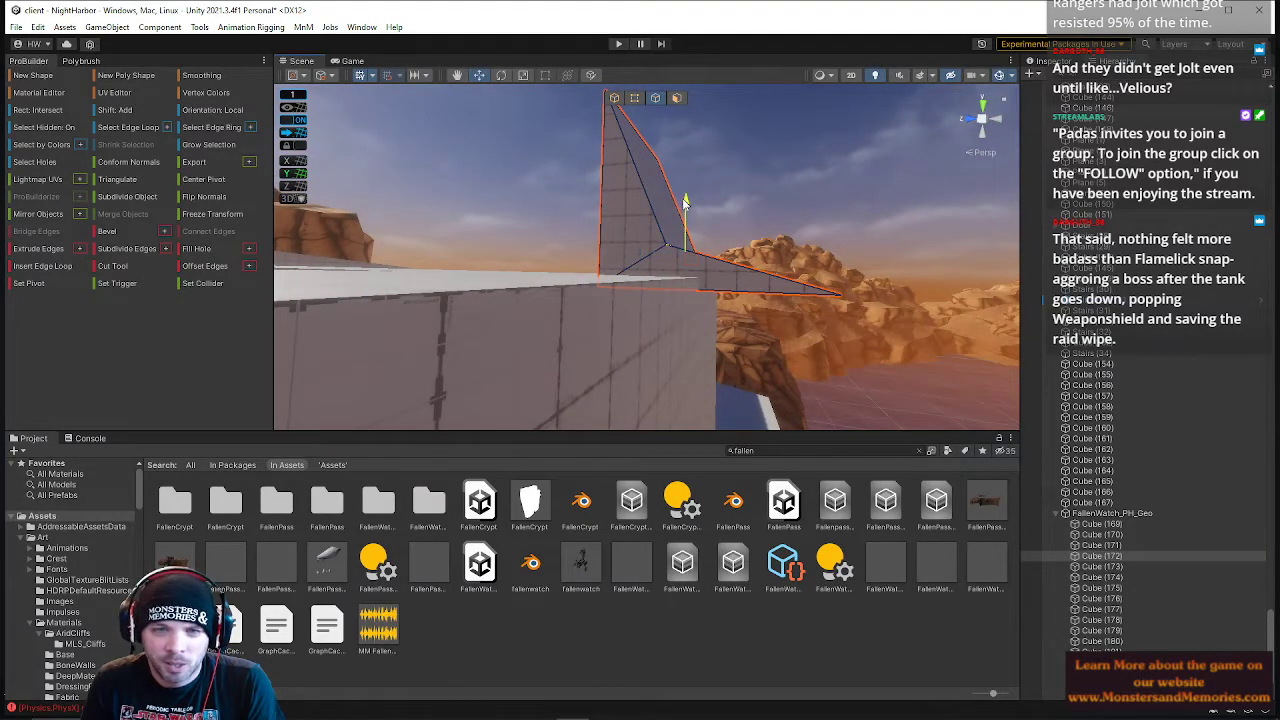
drag(685, 203, 686, 199)
right_drag(685, 212, 590, 150)
key(s)
- Shift the fin piece along the wall top and raise it slightly at the wall's edge
click(614, 98)
alt+drag(620, 214, 410, 215)
drag(653, 228, 631, 228)
drag(584, 185, 583, 171)
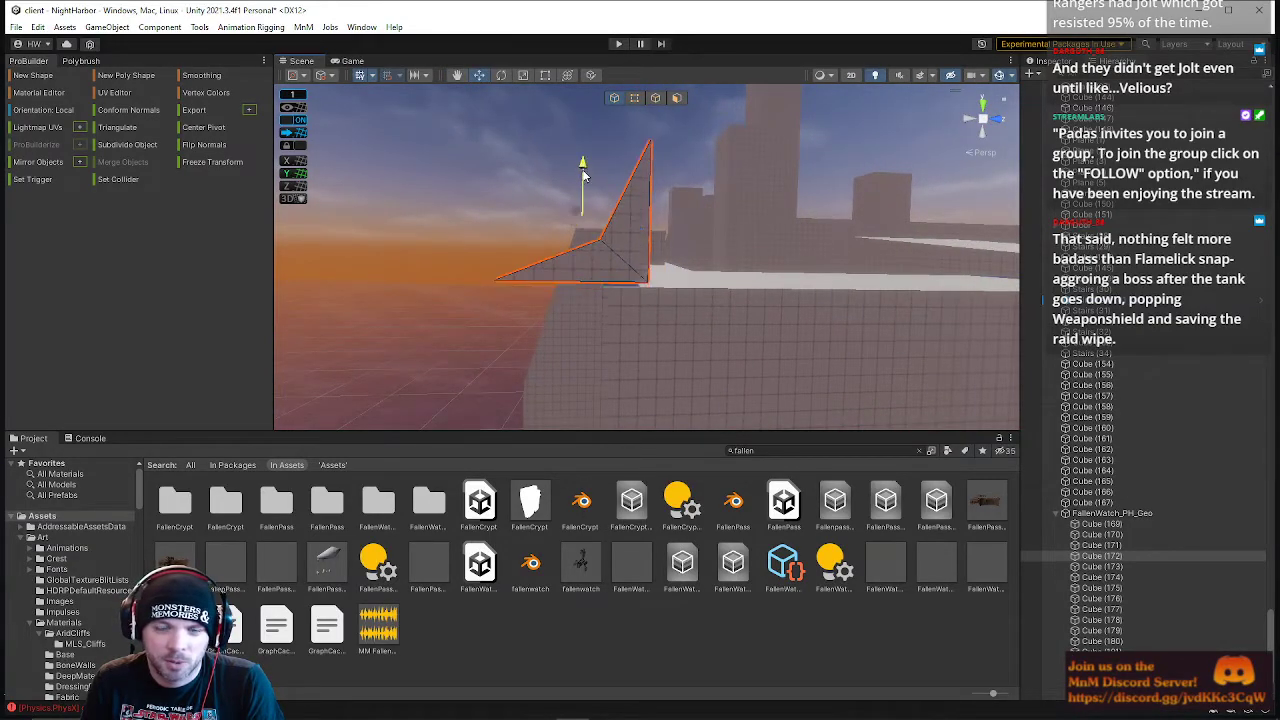
key(w)
right_drag(586, 208, 577, 198)
key(q)
key(s)
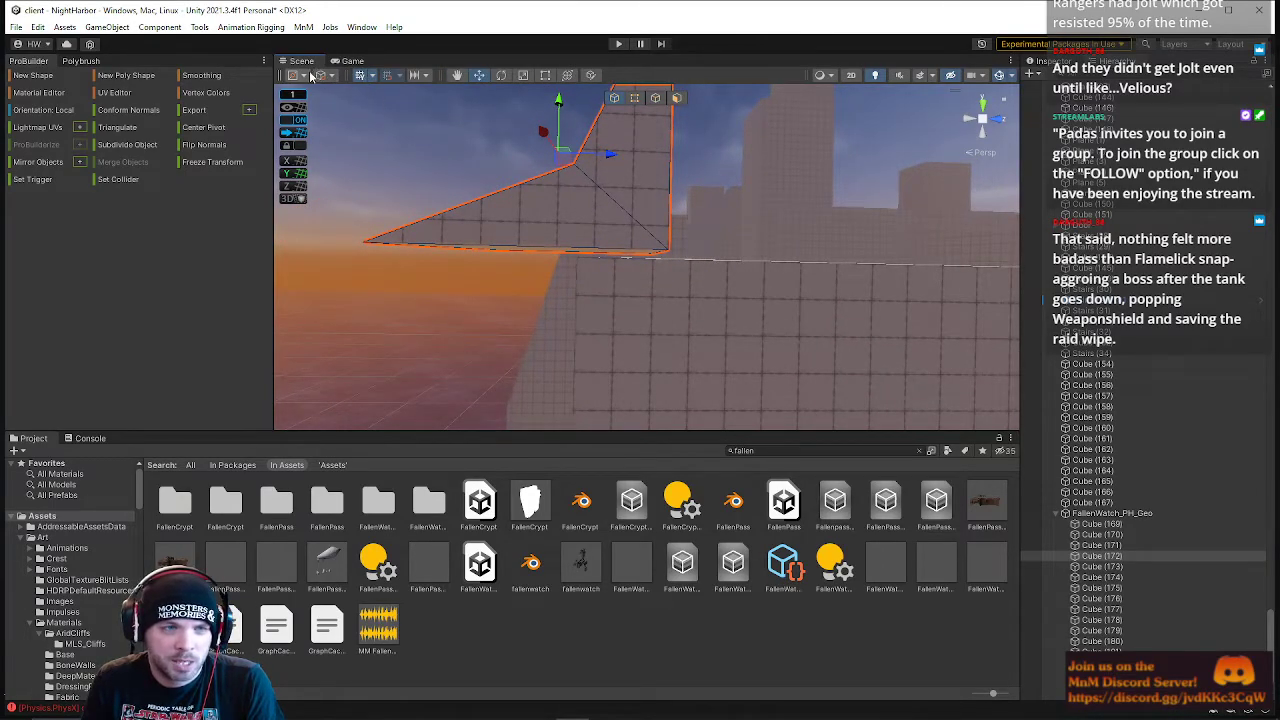
- Change the transform handle settings and set the fin's pivot at its lower inner corner vertex
click(310, 77)
click(325, 88)
click(331, 77)
click(340, 104)
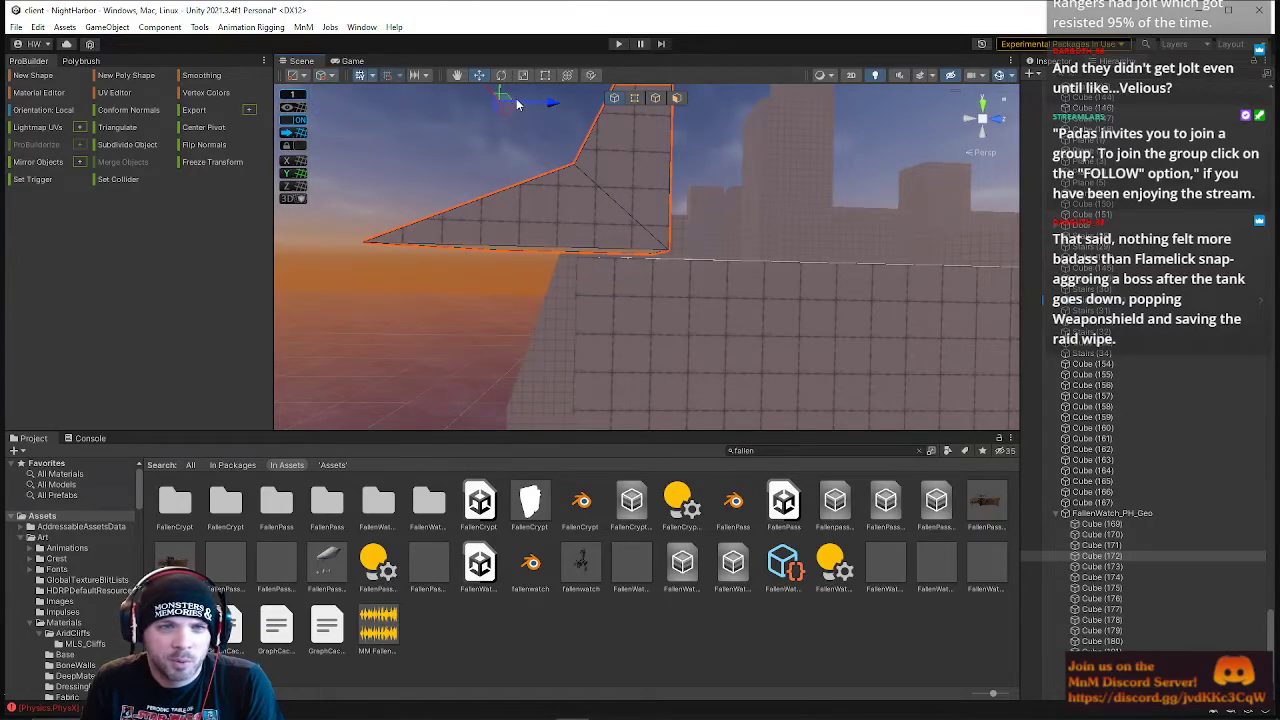
click(634, 97)
click(674, 270)
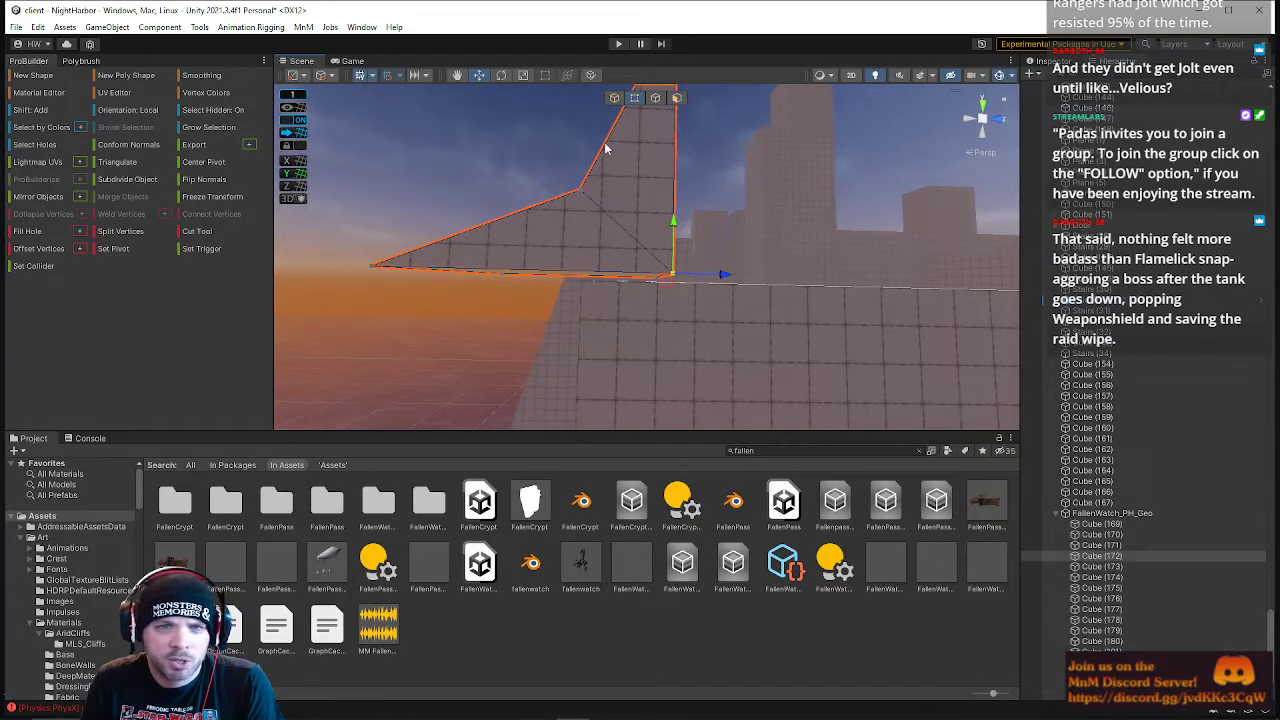
right_drag(483, 224, 455, 247)
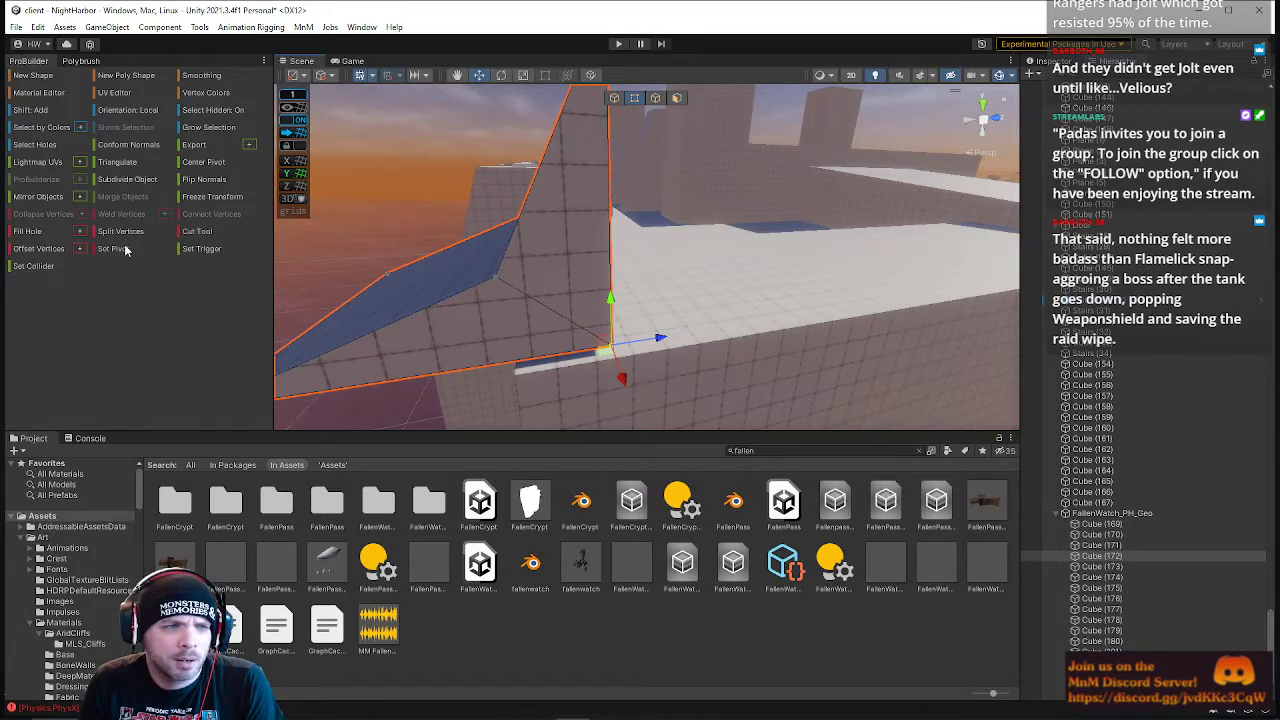
click(616, 102)
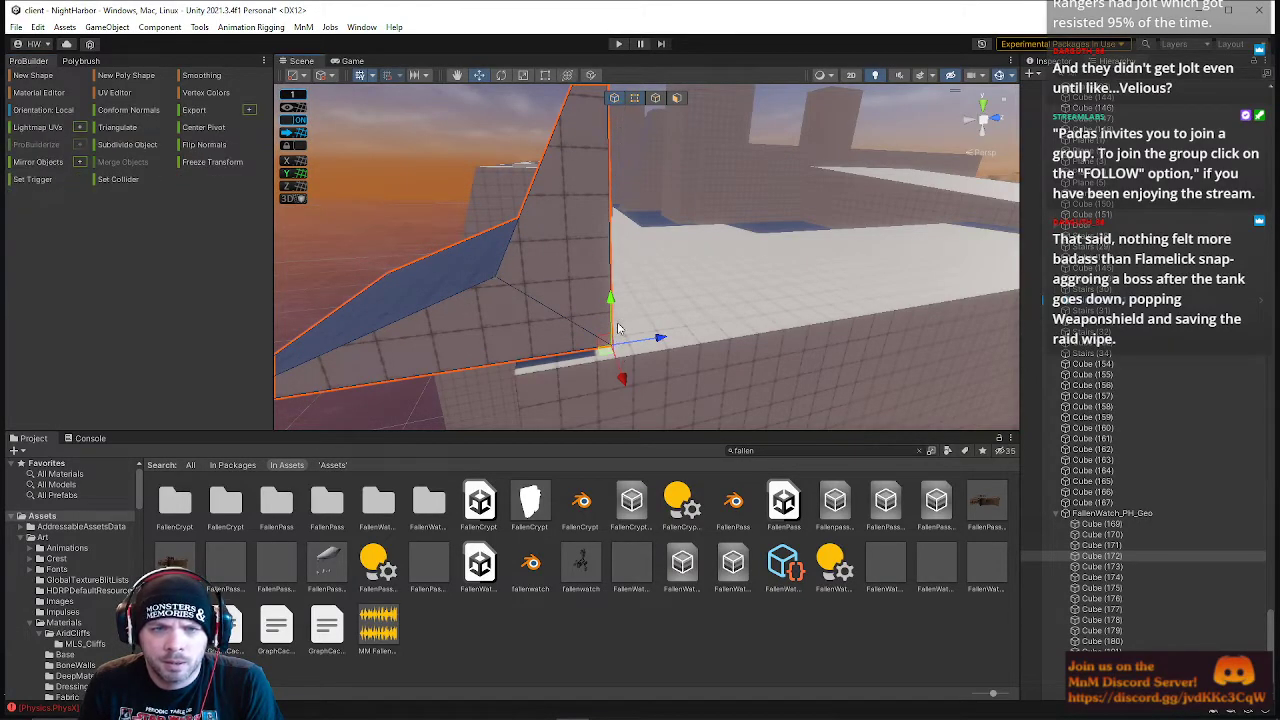
- Lower the fin so its base rests on the wall top
drag(611, 300, 611, 313)
right_drag(616, 318, 980, 280)
key(w)
key(s)
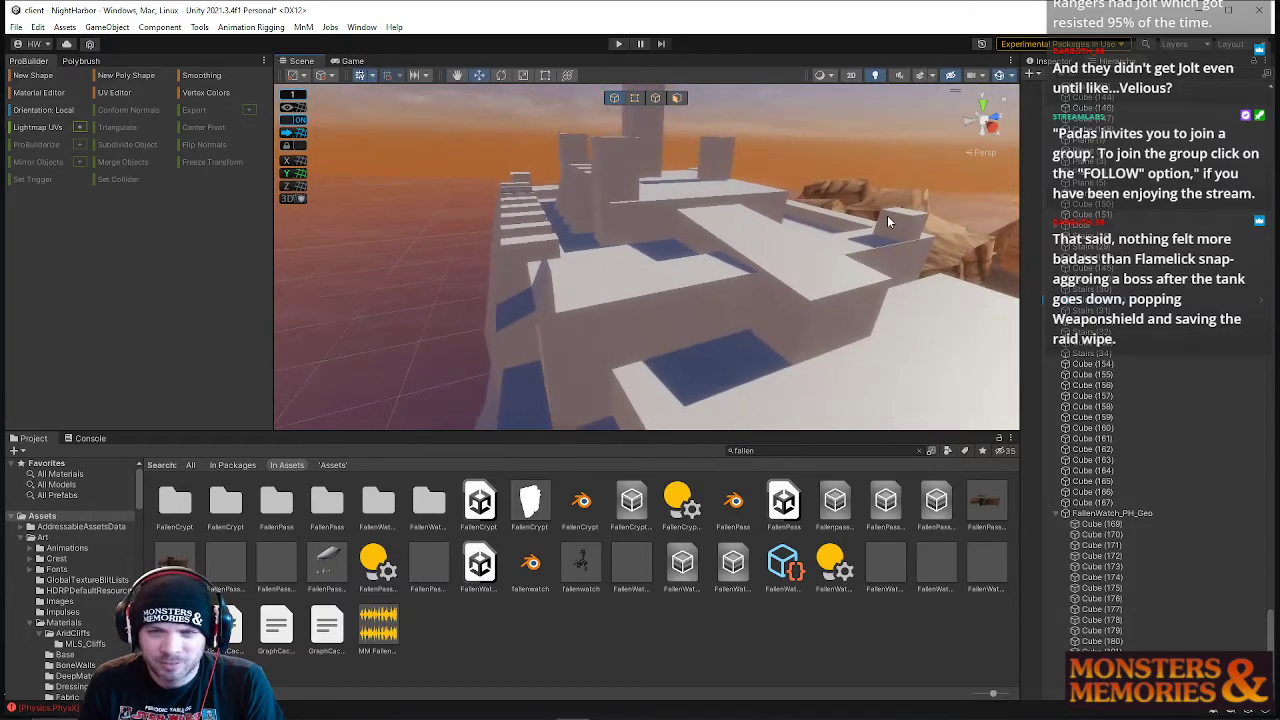
- Move the small block from the far terrace to the wall corner beside the fin and lower it to the wall-top level
click(901, 230)
key(f)
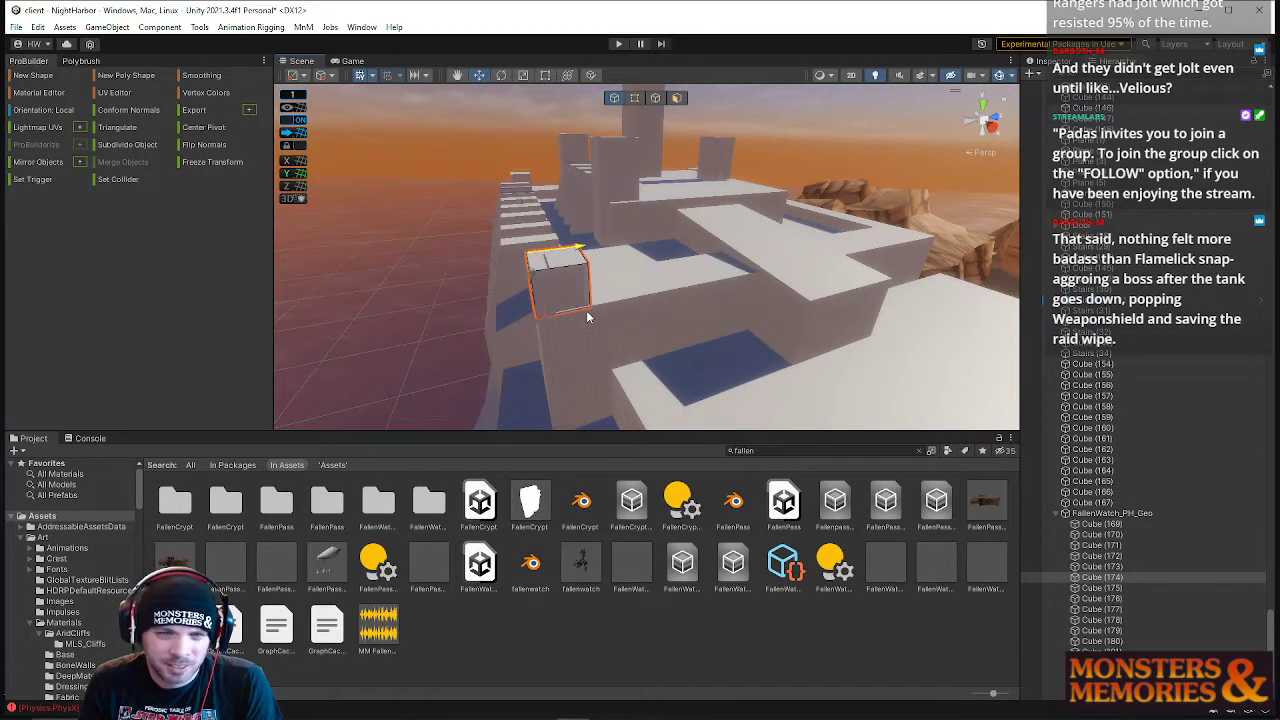
right_drag(583, 310, 805, 304)
key(w)
key(a)
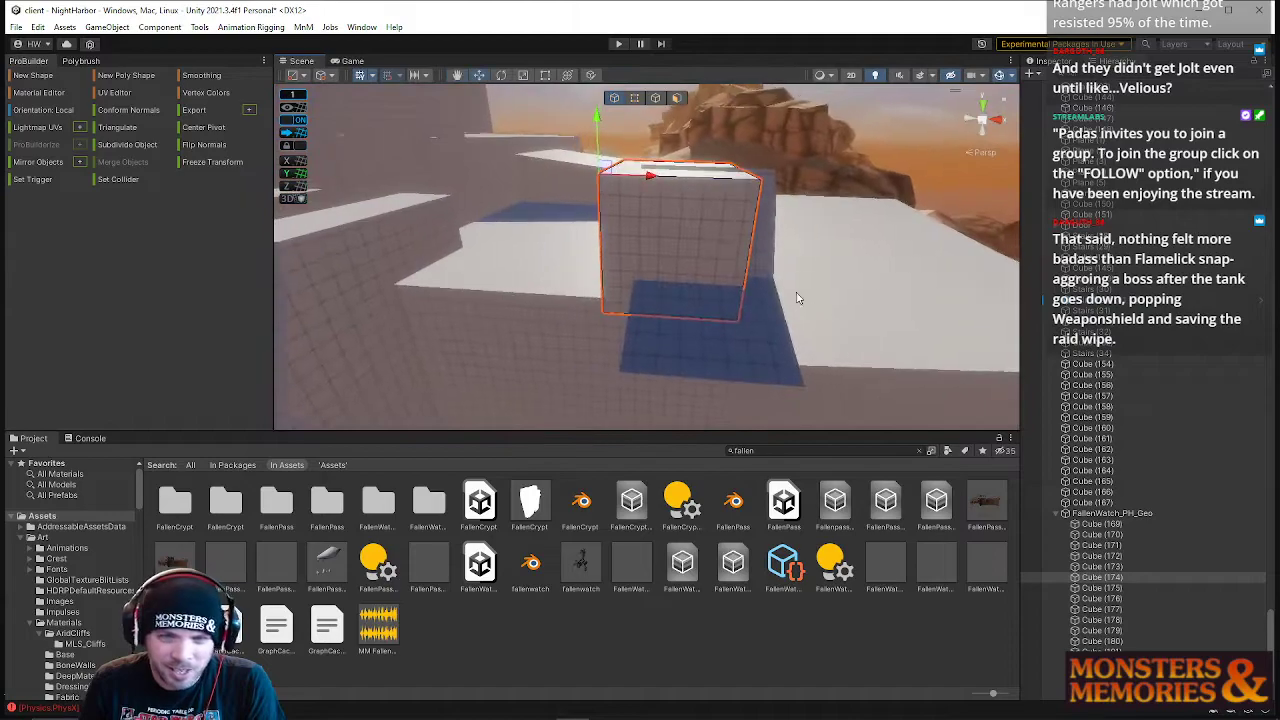
drag(664, 185, 672, 185)
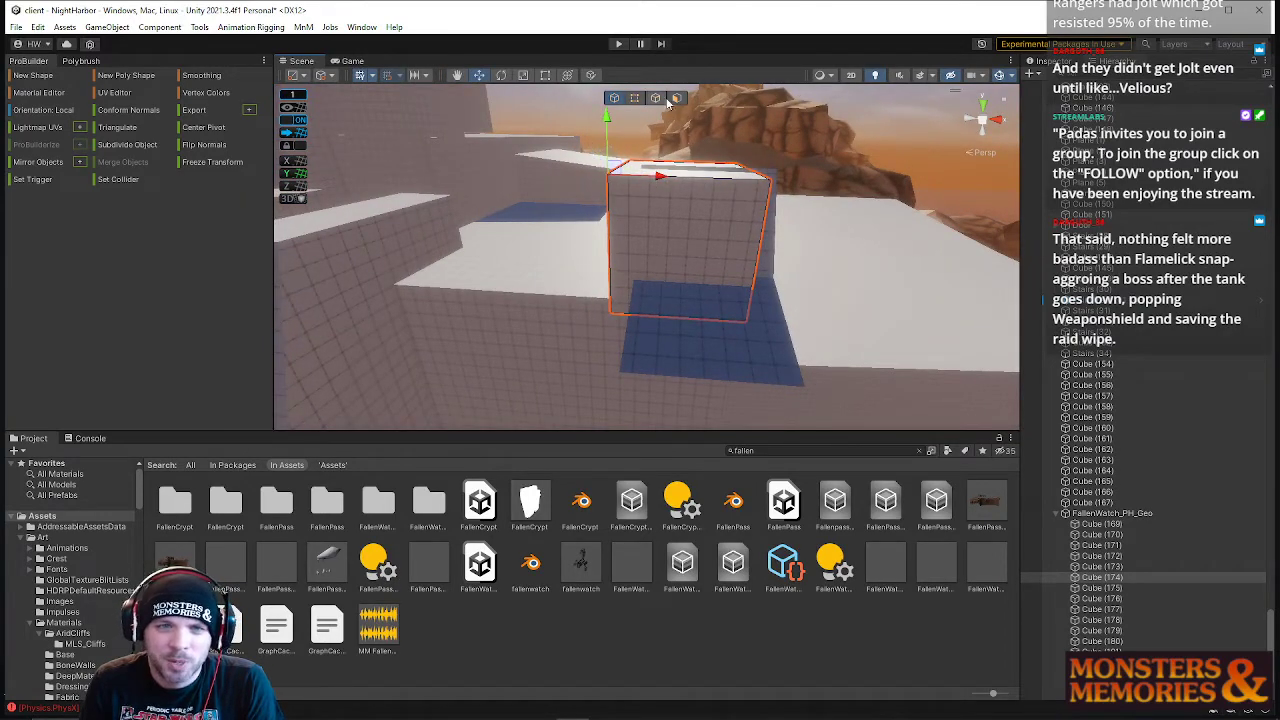
drag(603, 126, 618, 278)
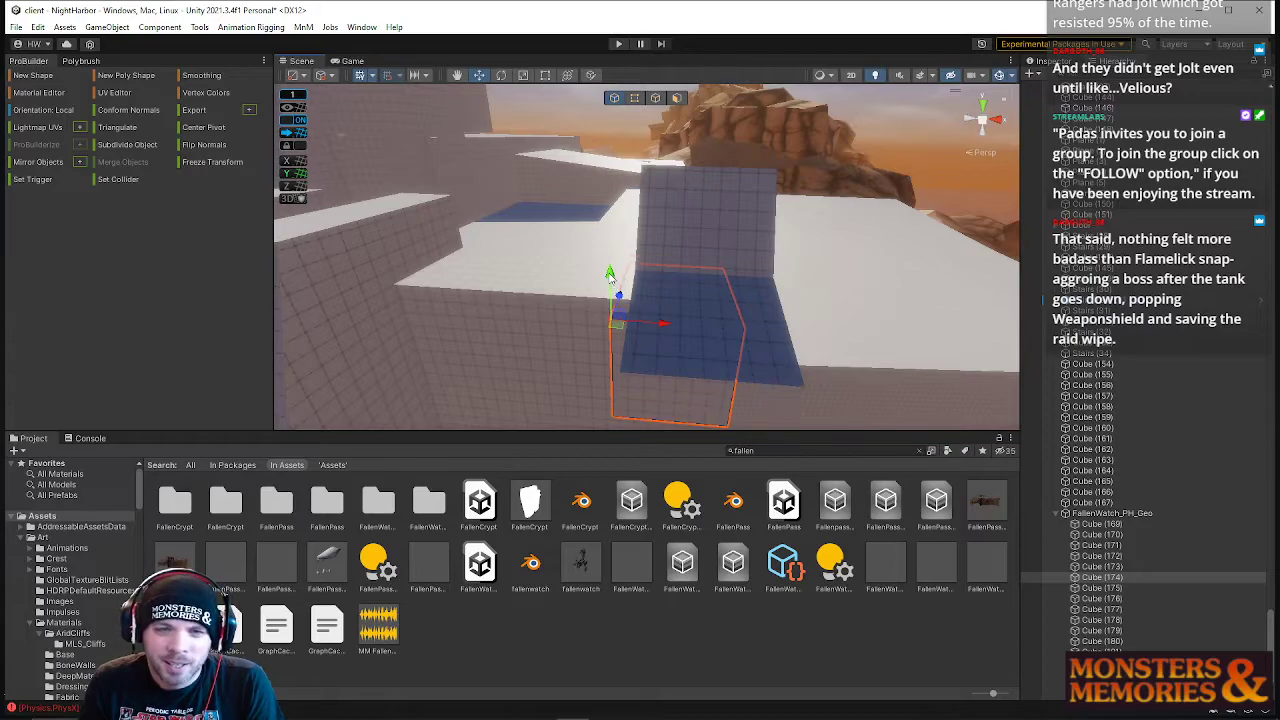
- Stretch the block's bottom vertices down to the lower terrace to turn it into a column against the wall
right_drag(666, 322, 518, 213)
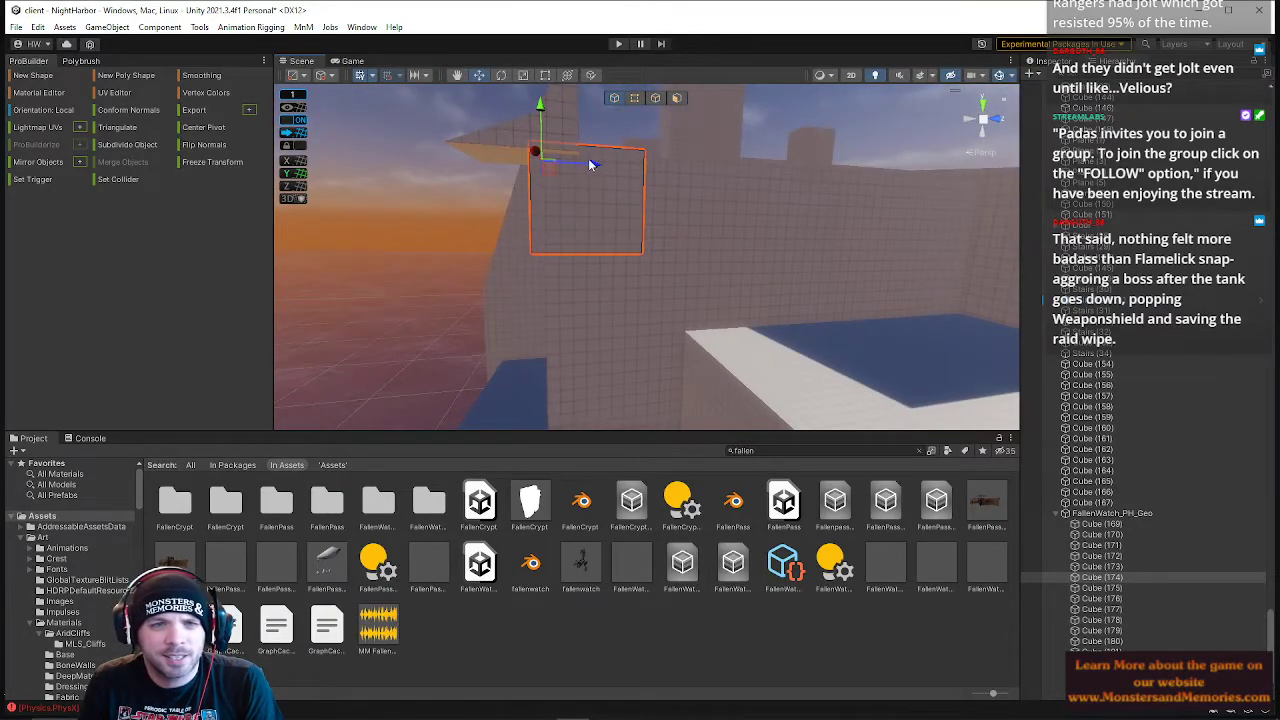
click(634, 98)
right_drag(580, 150, 574, 199)
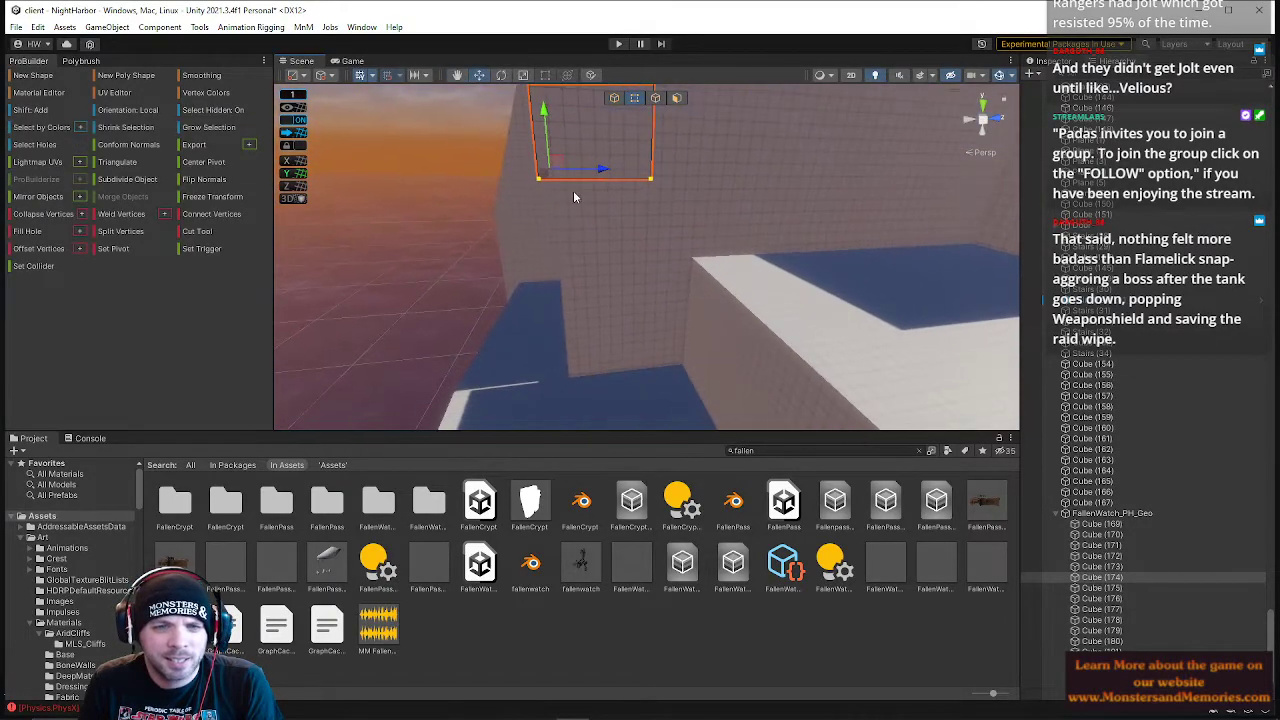
drag(545, 120, 541, 299)
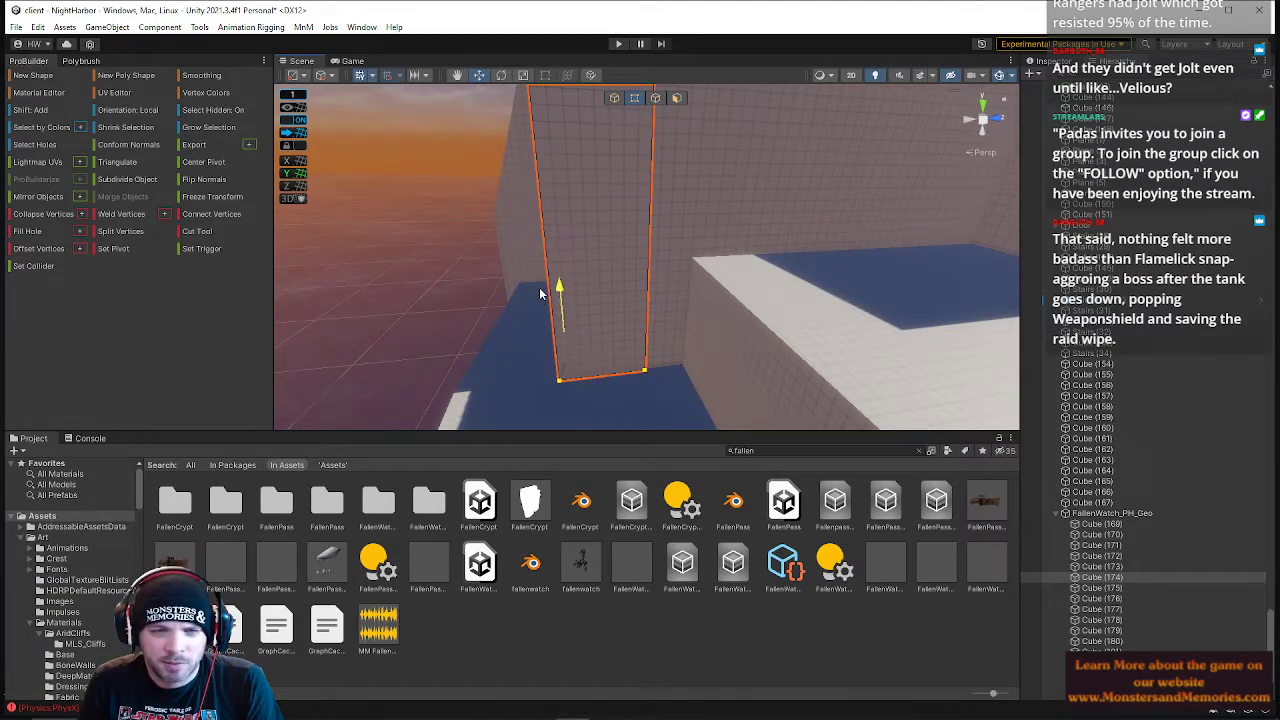
- Nudge the vertices along one vertical side of the column sideways to narrow it slightly
right_drag(543, 289, 826, 229)
click(568, 168)
click(614, 99)
click(580, 192)
click(866, 186)
click(717, 260)
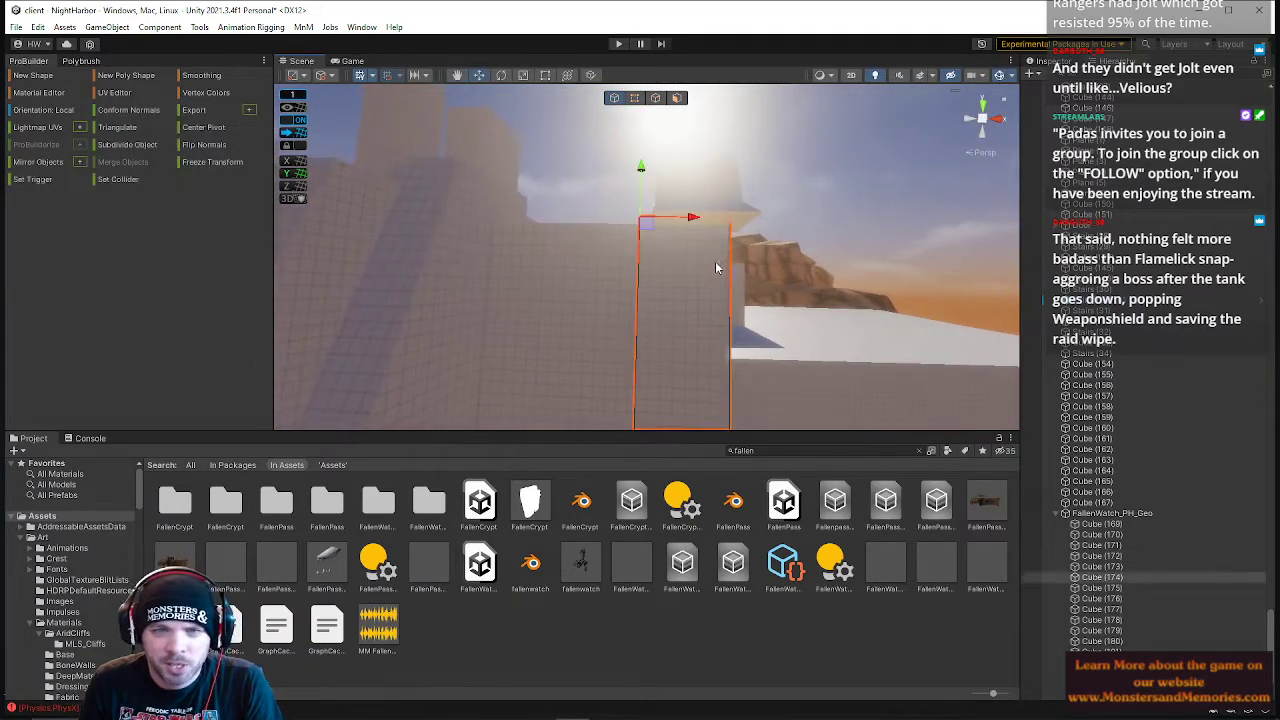
right_drag(717, 260, 716, 294)
click(633, 98)
scroll(640, 243, down, 4)
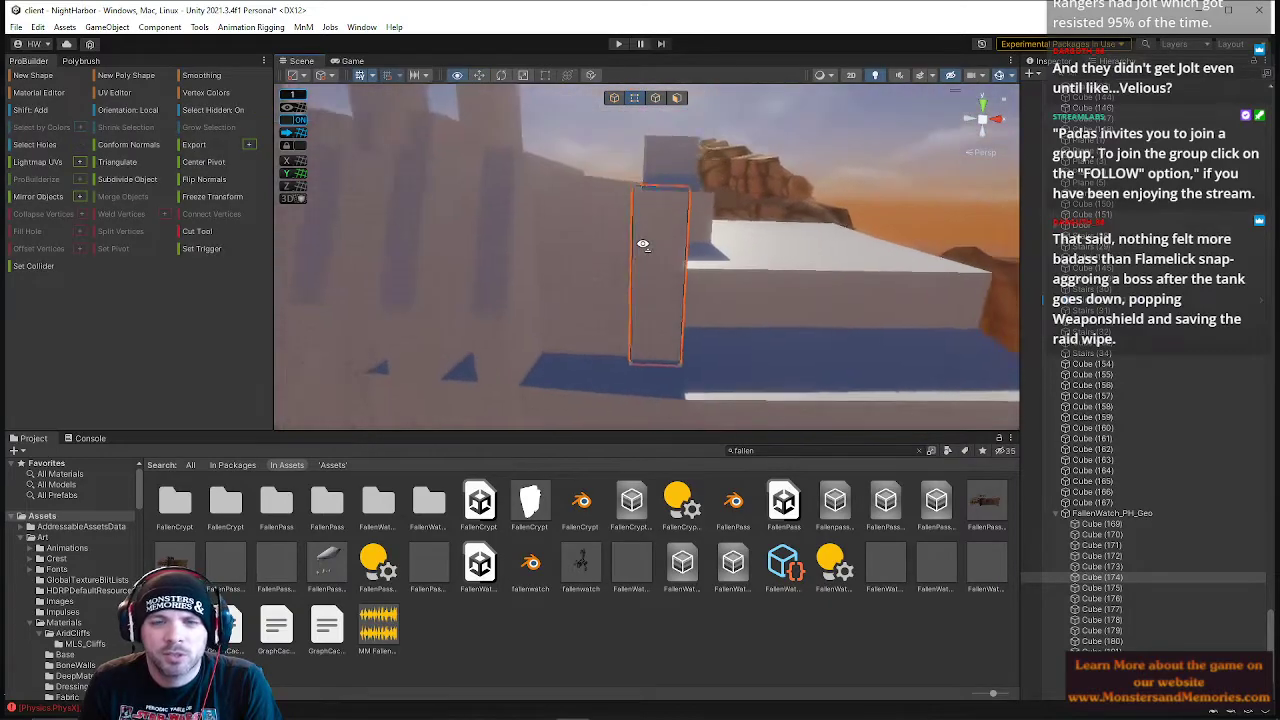
drag(600, 169, 657, 391)
drag(684, 208, 694, 210)
click(760, 229)
- Try to reshape the fin on the wall top by shifting its narrow faces downward and sideways
right_drag(760, 229, 506, 138)
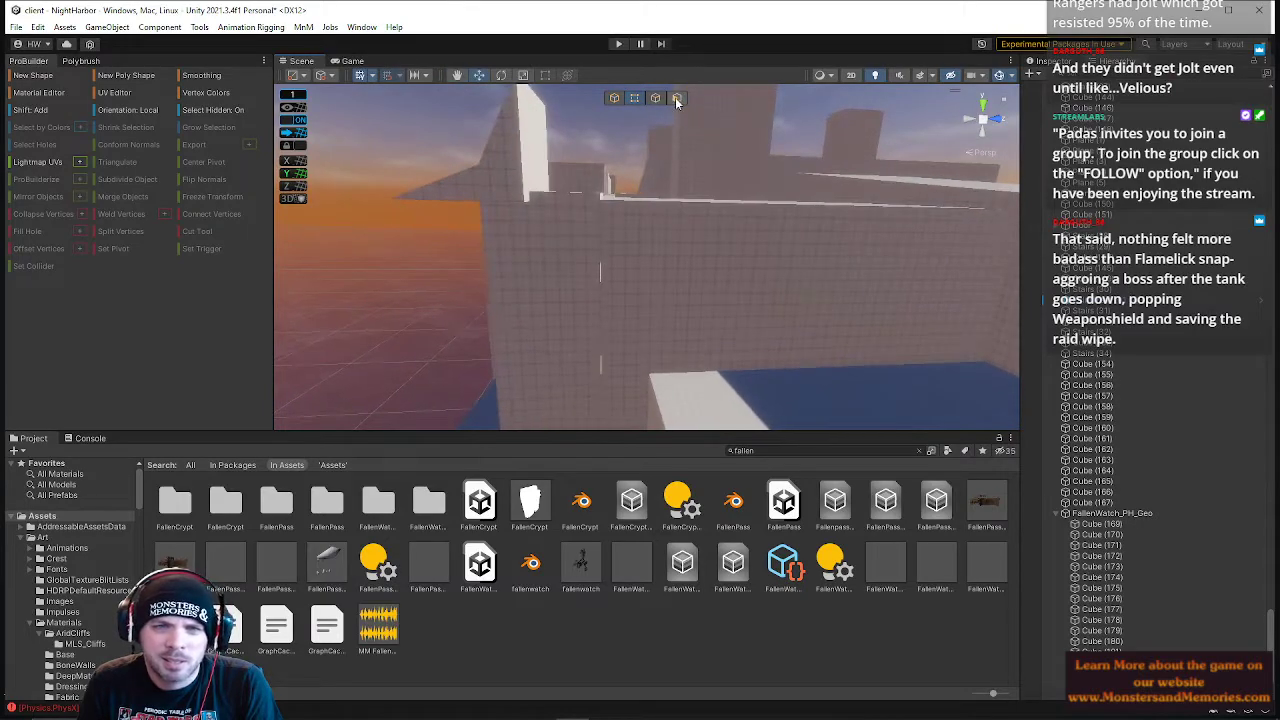
click(532, 172)
drag(586, 153, 587, 173)
right_drag(587, 173, 457, 154)
drag(470, 141, 447, 143)
right_drag(447, 143, 455, 220)
click(432, 217)
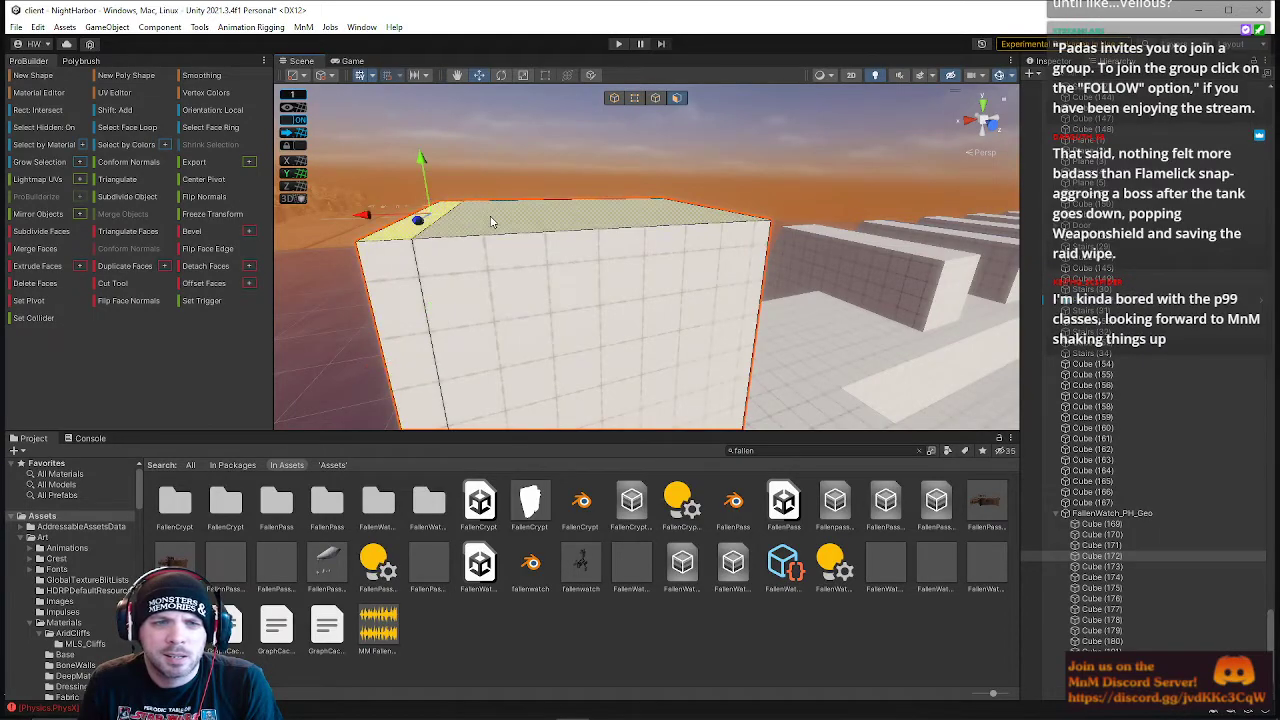
- Try to slide the fin's upper side face sideways, and undo the move
right_drag(593, 157, 495, 212)
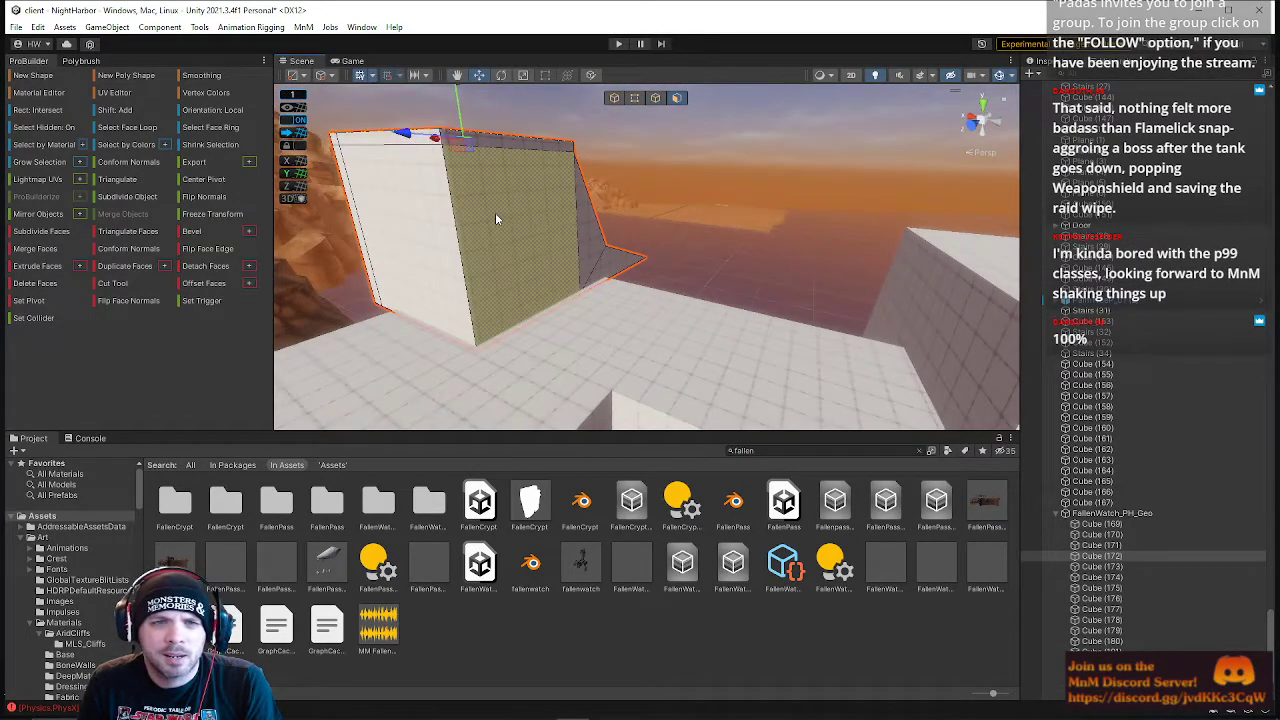
click(507, 162)
drag(490, 146, 512, 144)
click(695, 153)
right_drag(694, 153, 111, 155)
key(ctrl+z)
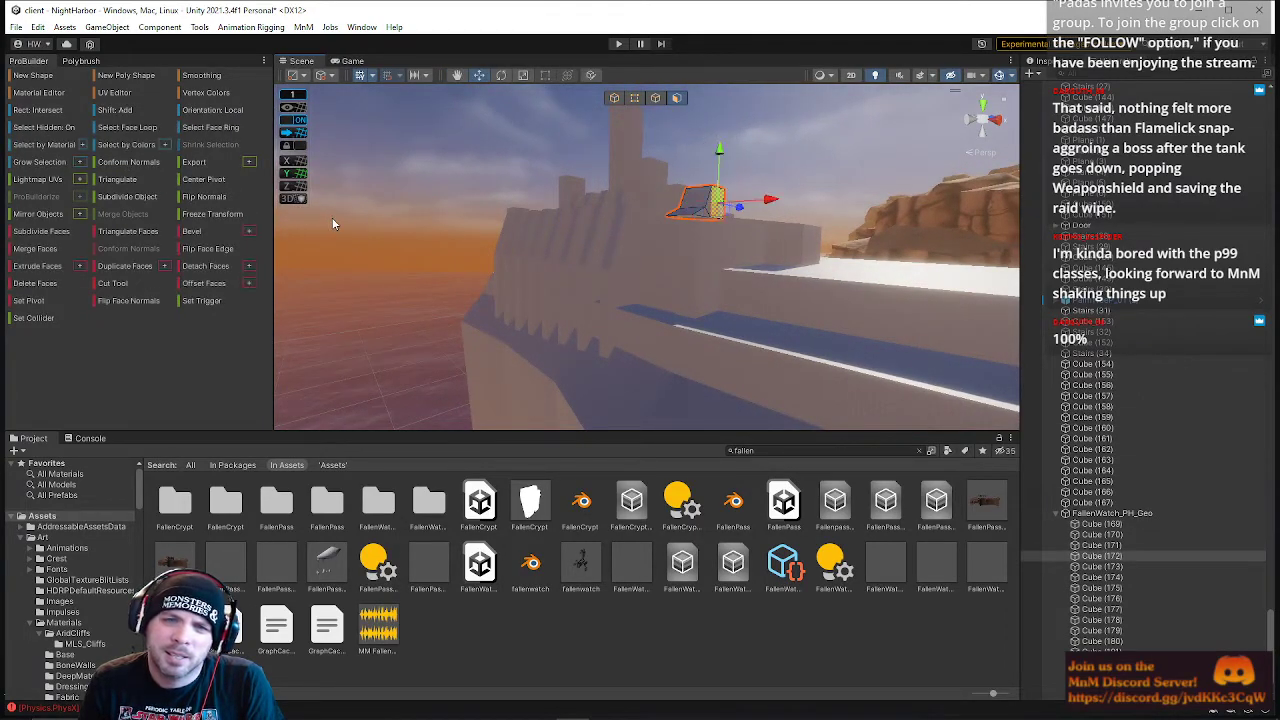
- Try to lower the whole fin and slide it sideways over the wall corner
right_drag(331, 220, 453, 104)
click(616, 97)
drag(491, 163, 491, 199)
drag(535, 256, 502, 251)
click(502, 136)
mouse_move(479, 200)
right_down()
mouse_move(470, 176)
mouse_move(491, 166)
mouse_move(492, 182)
right_up()
click(497, 186)
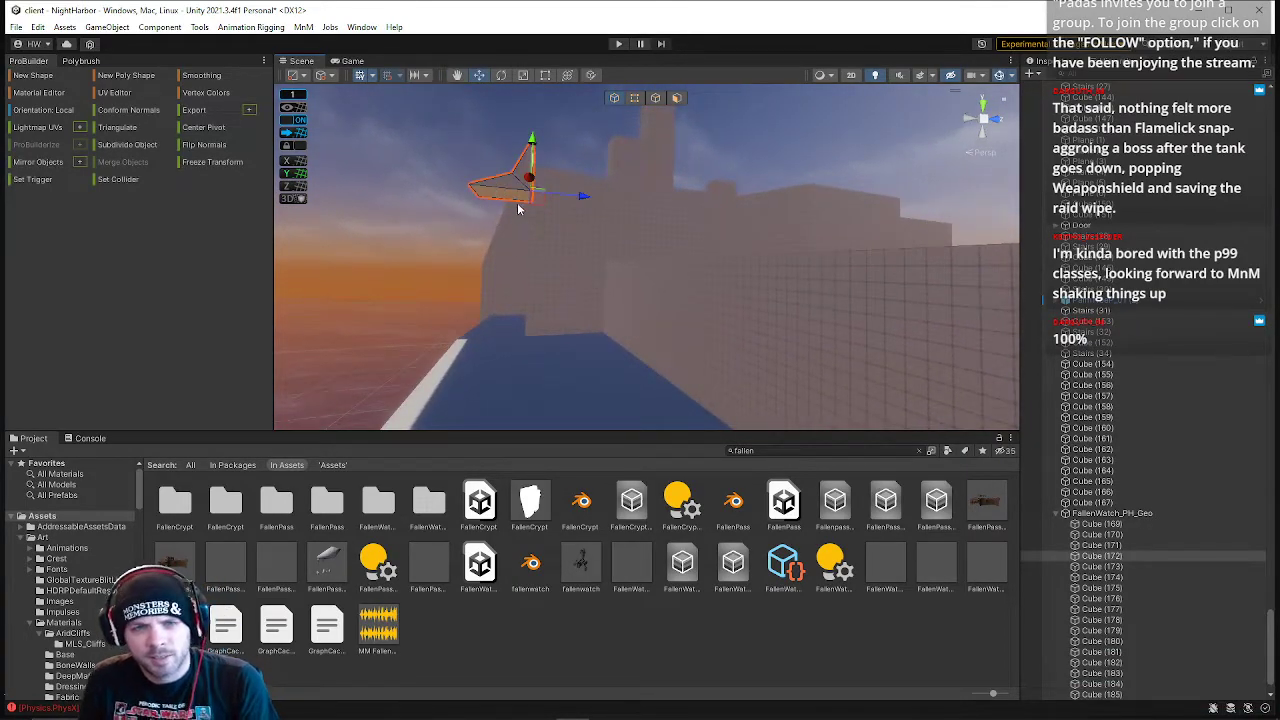
drag(534, 150, 532, 165)
click(538, 161)
key(ctrl+z)
- Undo the fin and column edits back to the plain corner cubes on the wall top
right_drag(547, 193, 641, 242)
click(563, 222)
click(641, 242)
key(ctrl+z)
key(ctrl+z)
key(ctrl+z)
key(ctrl+z)
key(ctrl+z)
key(ctrl+z)
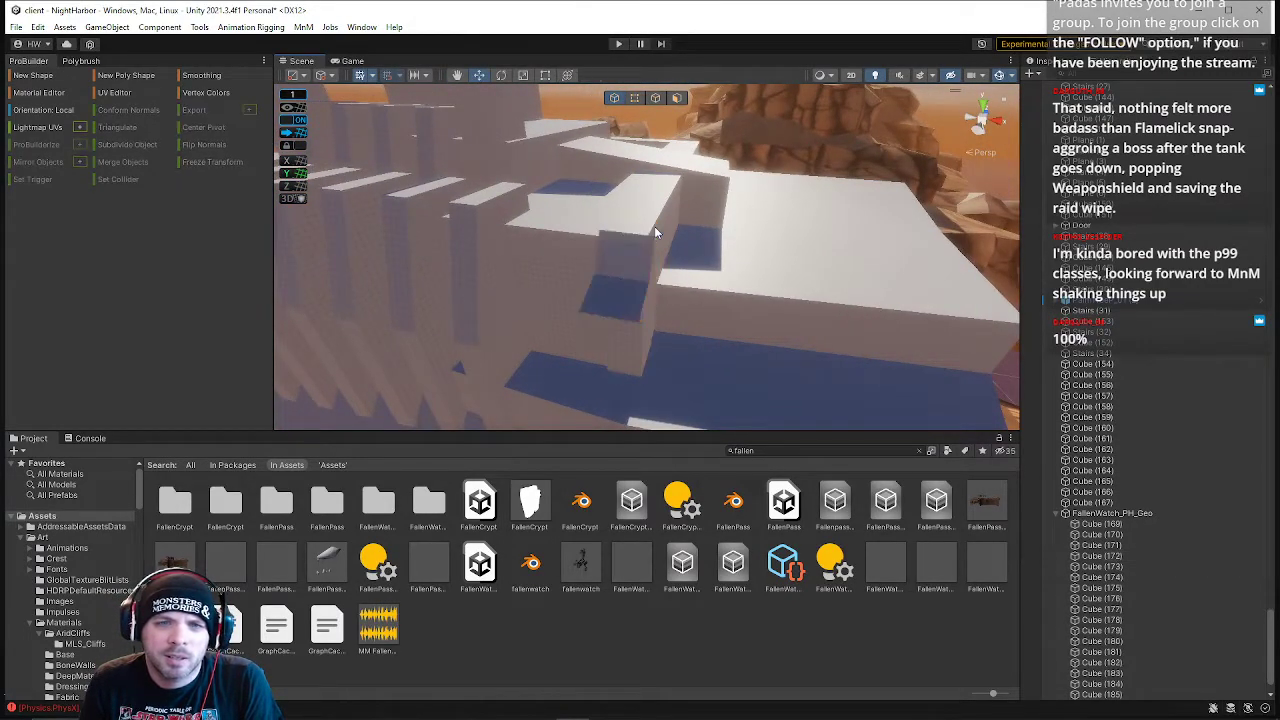
click(643, 241)
key(ctrl+z)
key(ctrl+z)
key(ctrl+z)
key(ctrl+z)
key(ctrl+z)
key(ctrl+z)
key(ctrl+z)
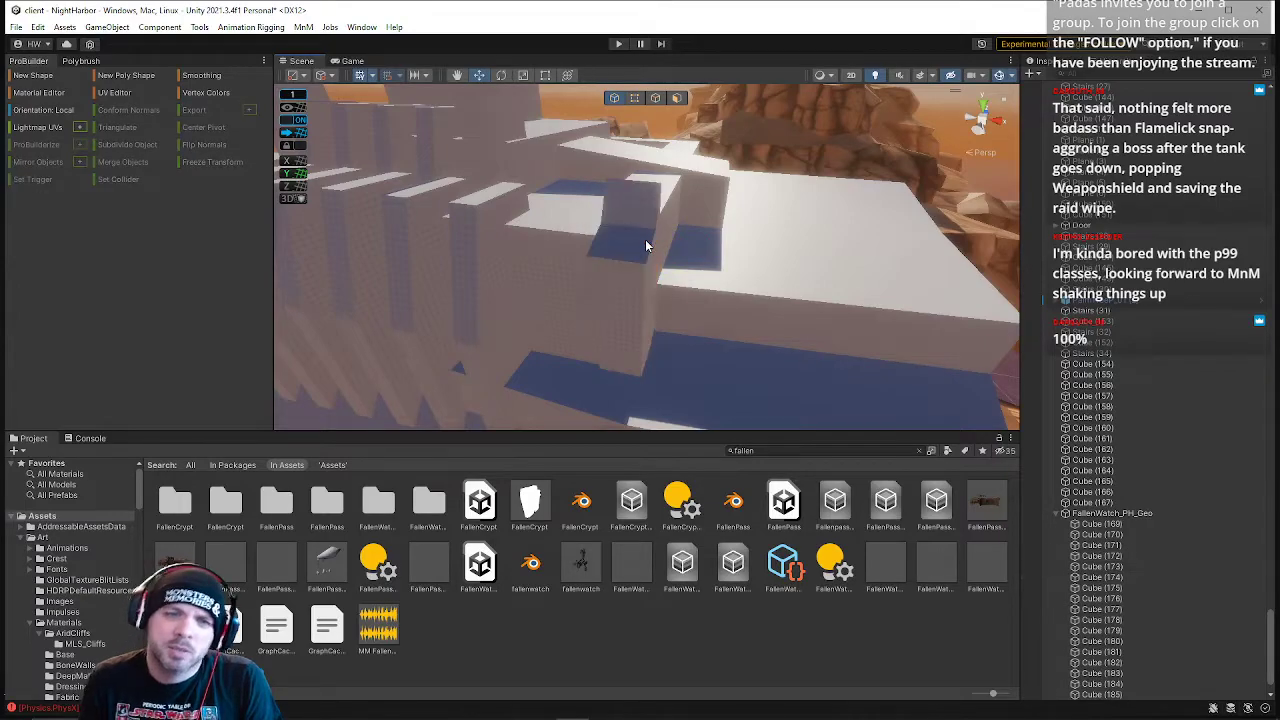
key(ctrl+z)
key(ctrl+z)
key(ctrl+z)
key(ctrl+z)
key(ctrl+z)
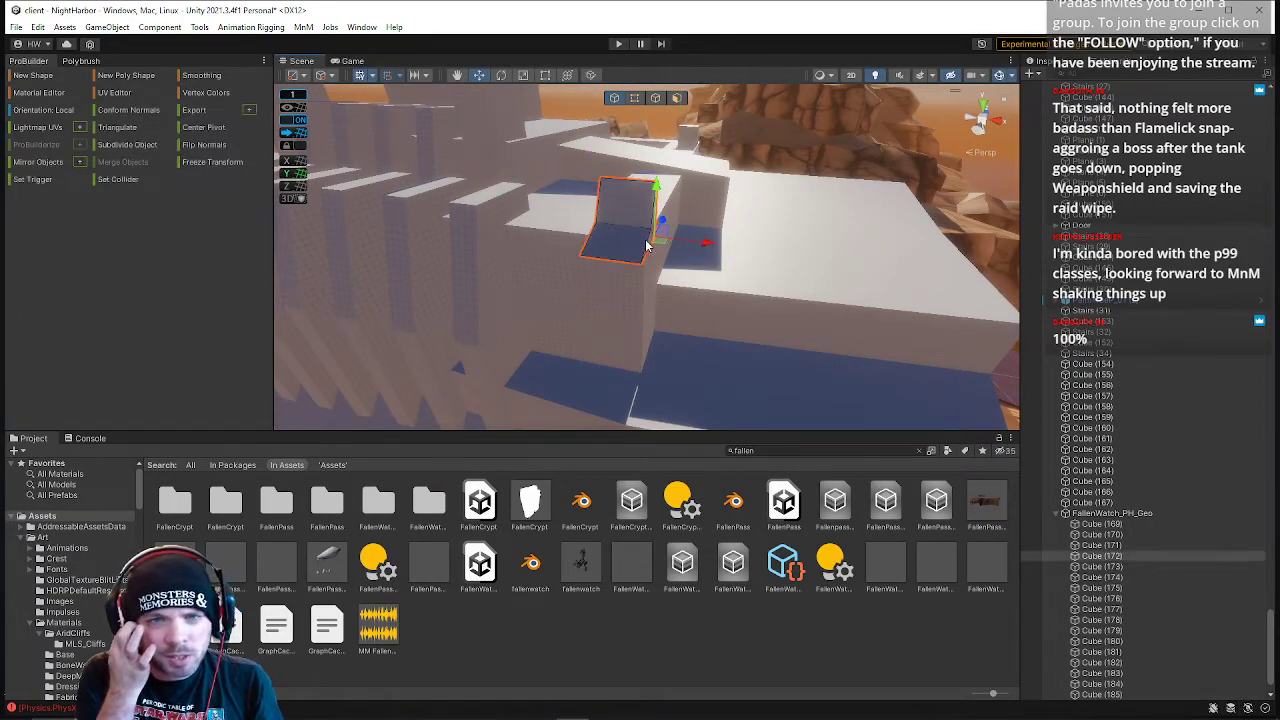
key(ctrl+z)
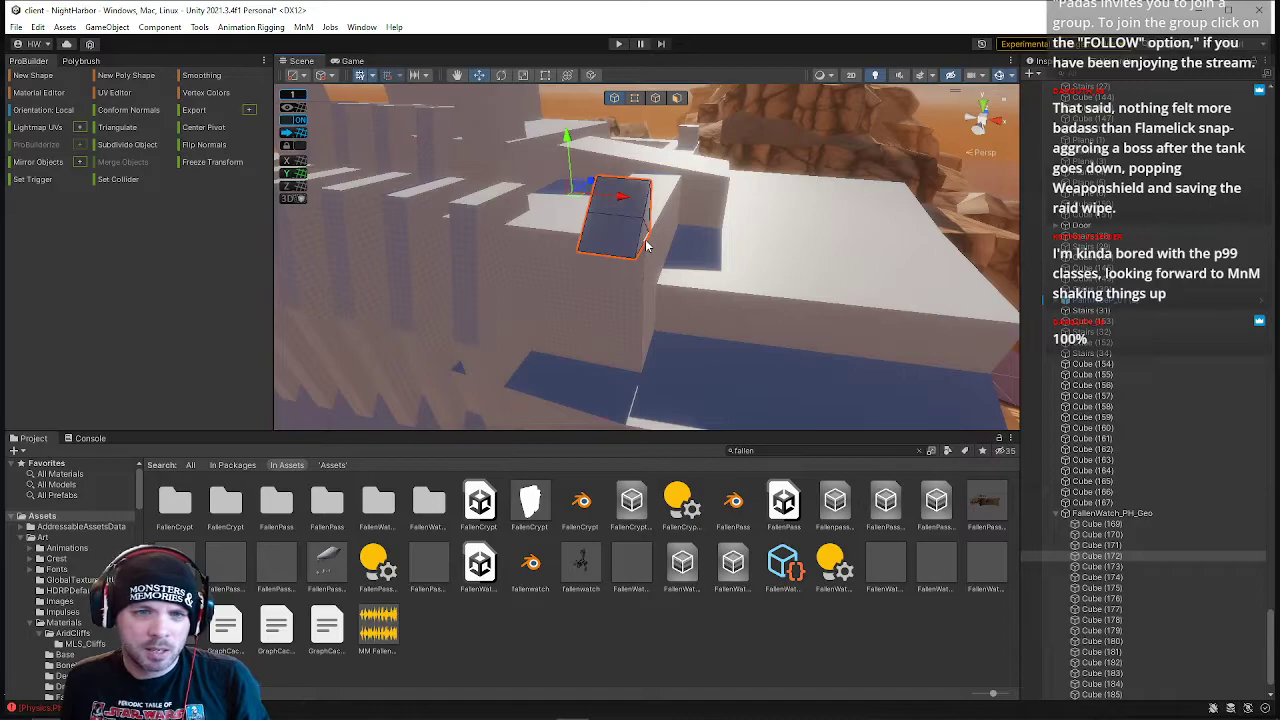
alt+drag(682, 241, 686, 231)
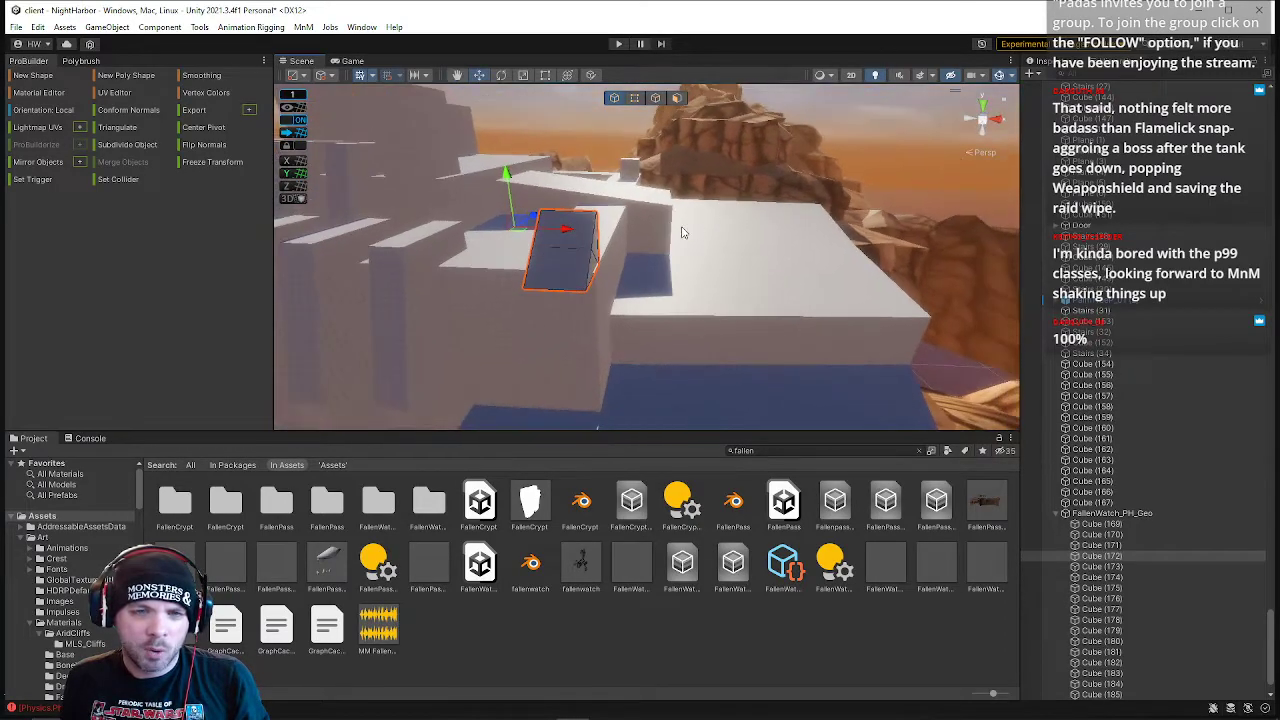
key(ctrl+z)
key(ctrl+z)
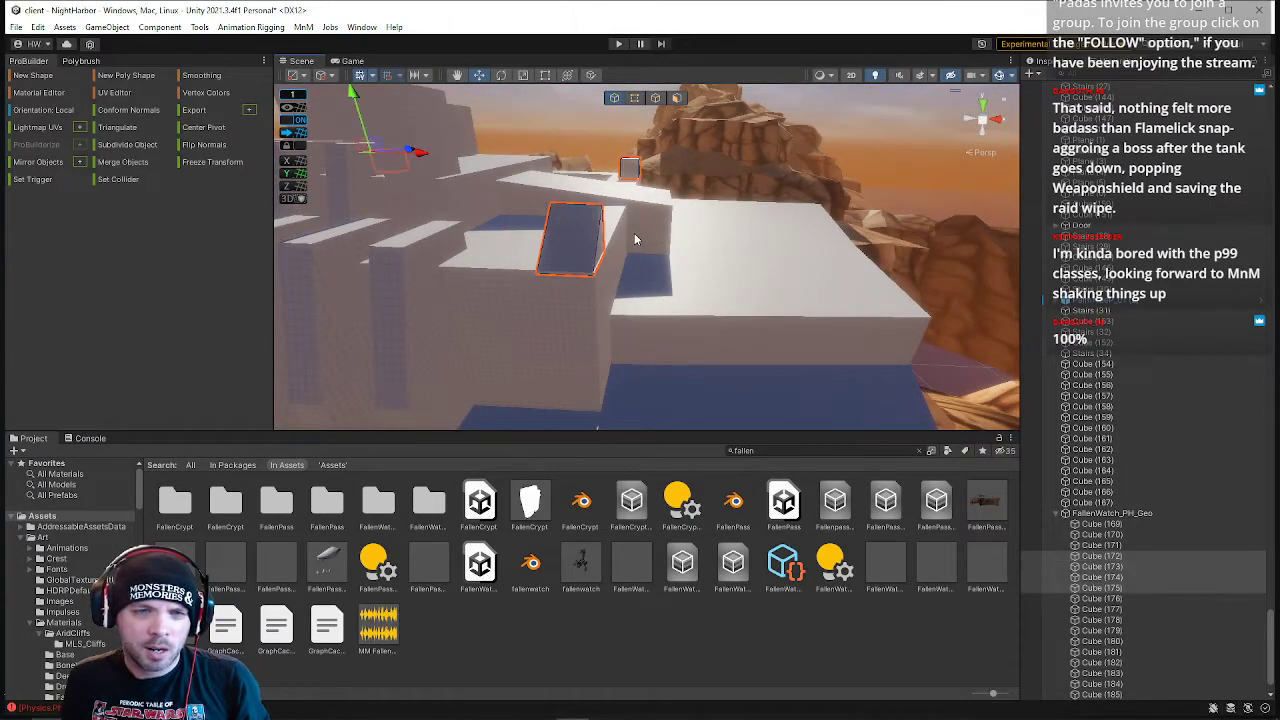
key(ctrl+z)
- Stretch the bottom vertices of all four corner cubes down along the walls to turn them into columns
right_drag(595, 251, 286, 243)
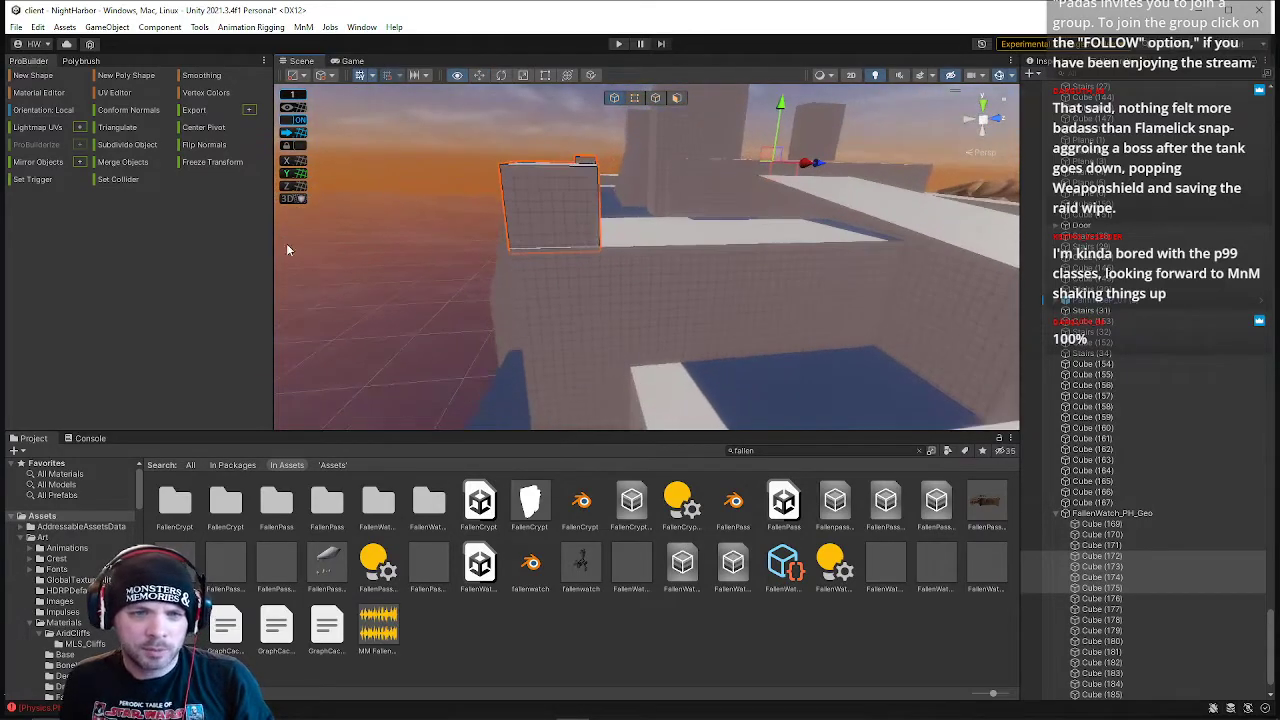
click(633, 97)
right_drag(624, 108, 622, 202)
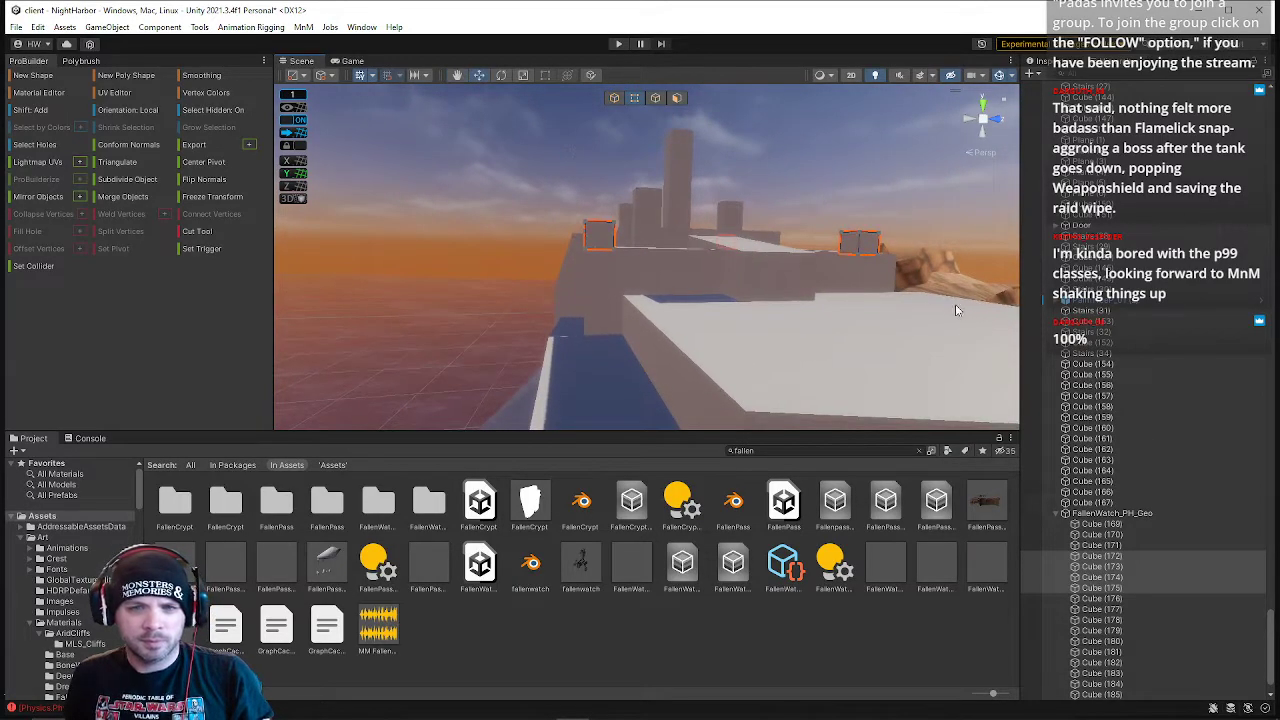
drag(483, 245, 479, 240)
right_drag(645, 225, 726, 243)
right_drag(718, 308, 722, 252)
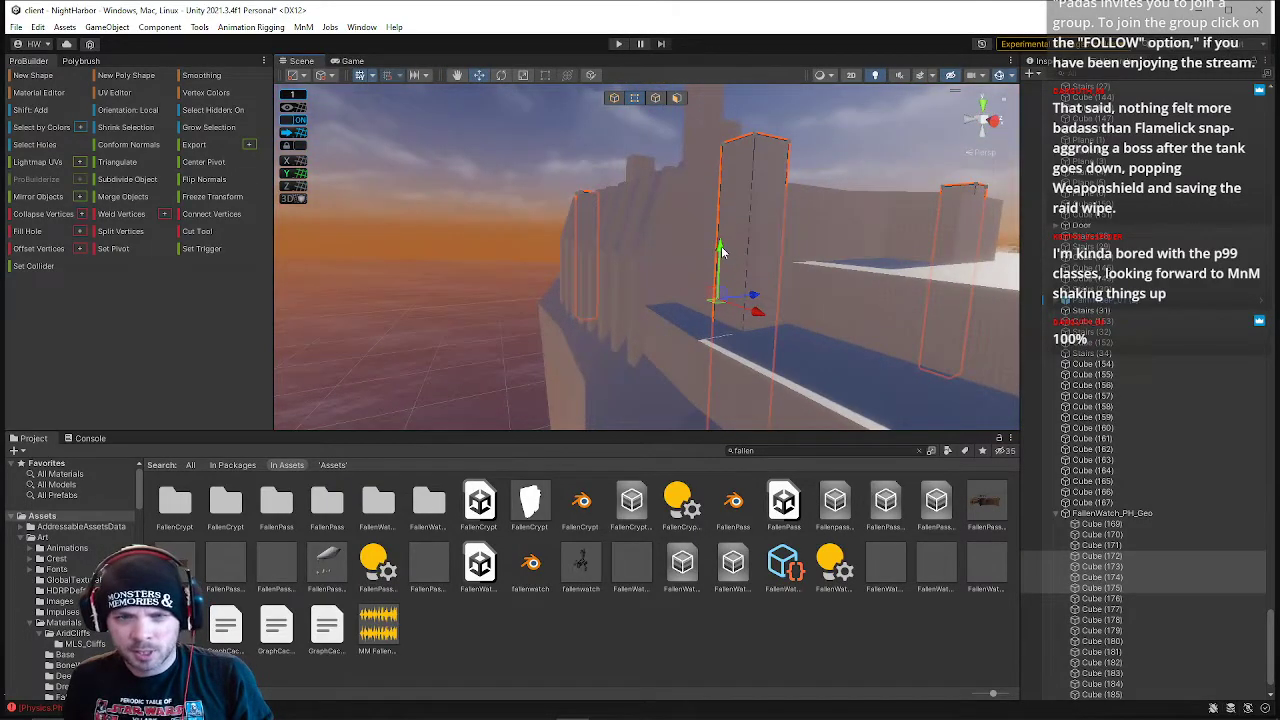
- Select the two columns on the seaward side and nudge them slightly outward from the wall
click(614, 98)
click(755, 180)
shift+click(582, 192)
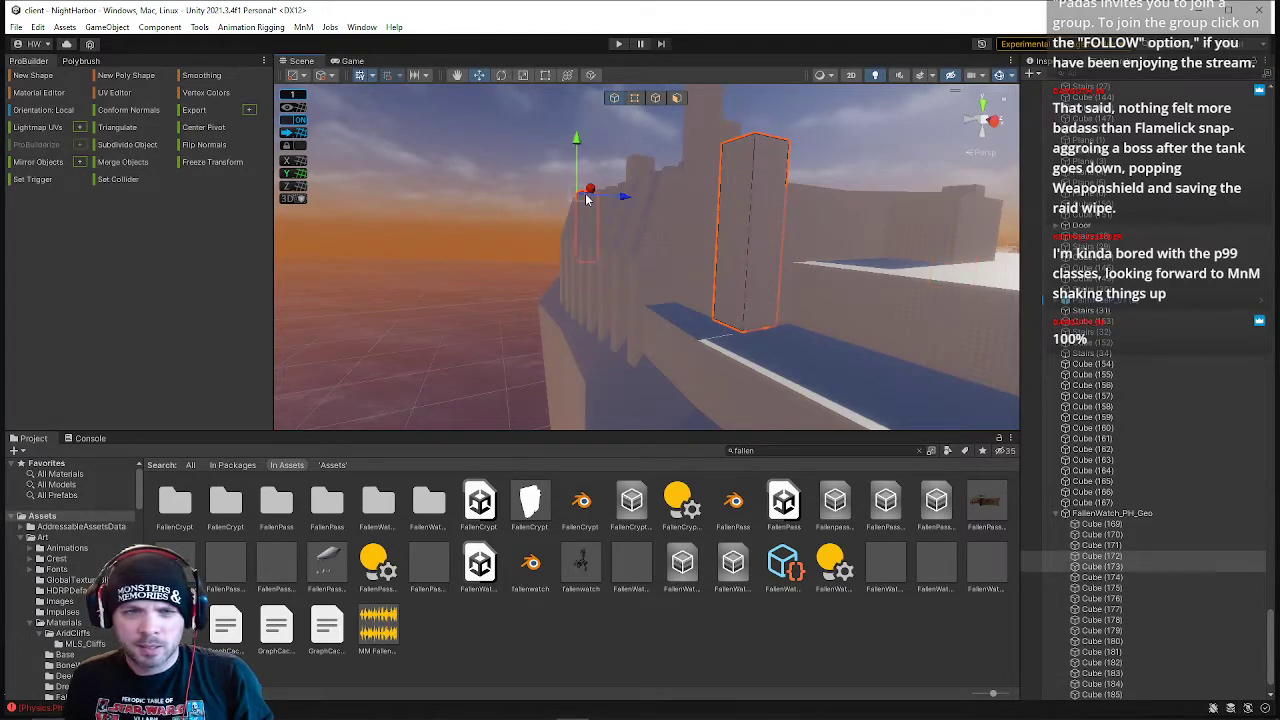
drag(625, 195, 621, 195)
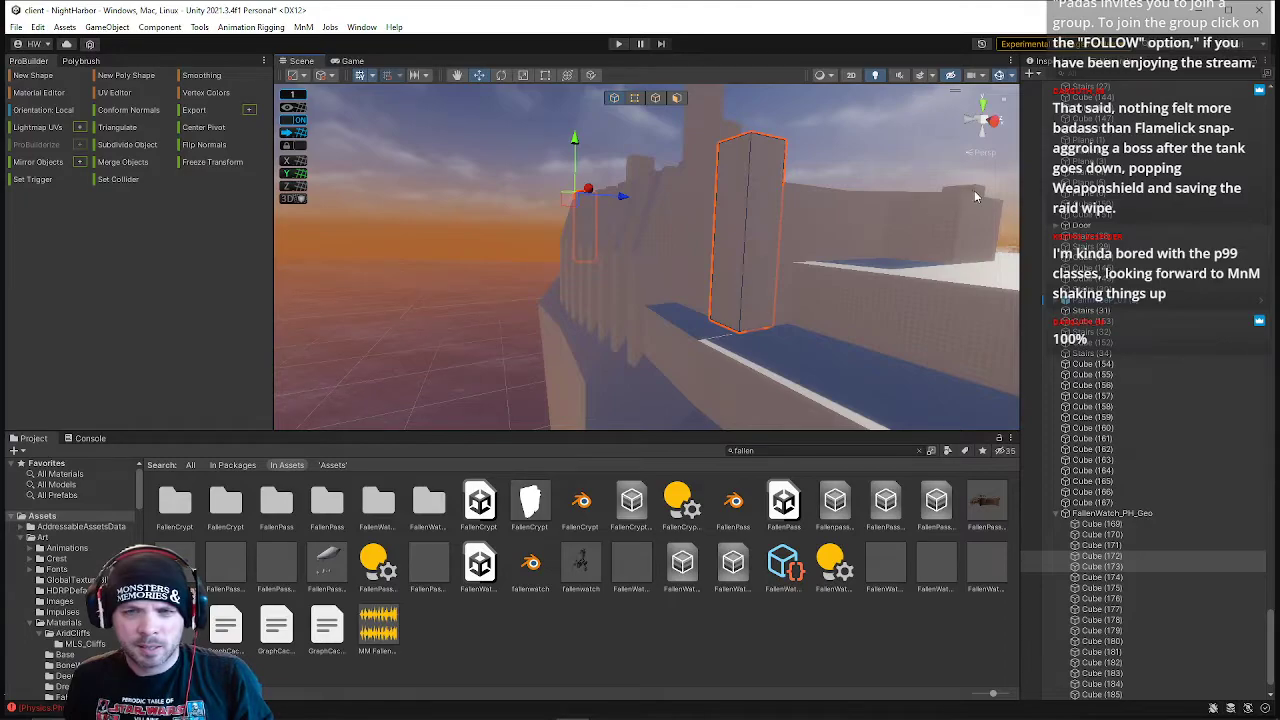
- Nudge the columns on the side facing the lower terrace slightly out from the wall face
click(975, 197)
shift+click(772, 202)
drag(757, 138, 768, 137)
right_drag(840, 150, 656, 332)
click(640, 172)
click(634, 134)
click(632, 299)
drag(675, 278, 671, 280)
key(d)
- Move the two columns on the cliff side outward so they stand out from the wall
right_drag(676, 278, 555, 252)
click(554, 251)
shift+click(797, 118)
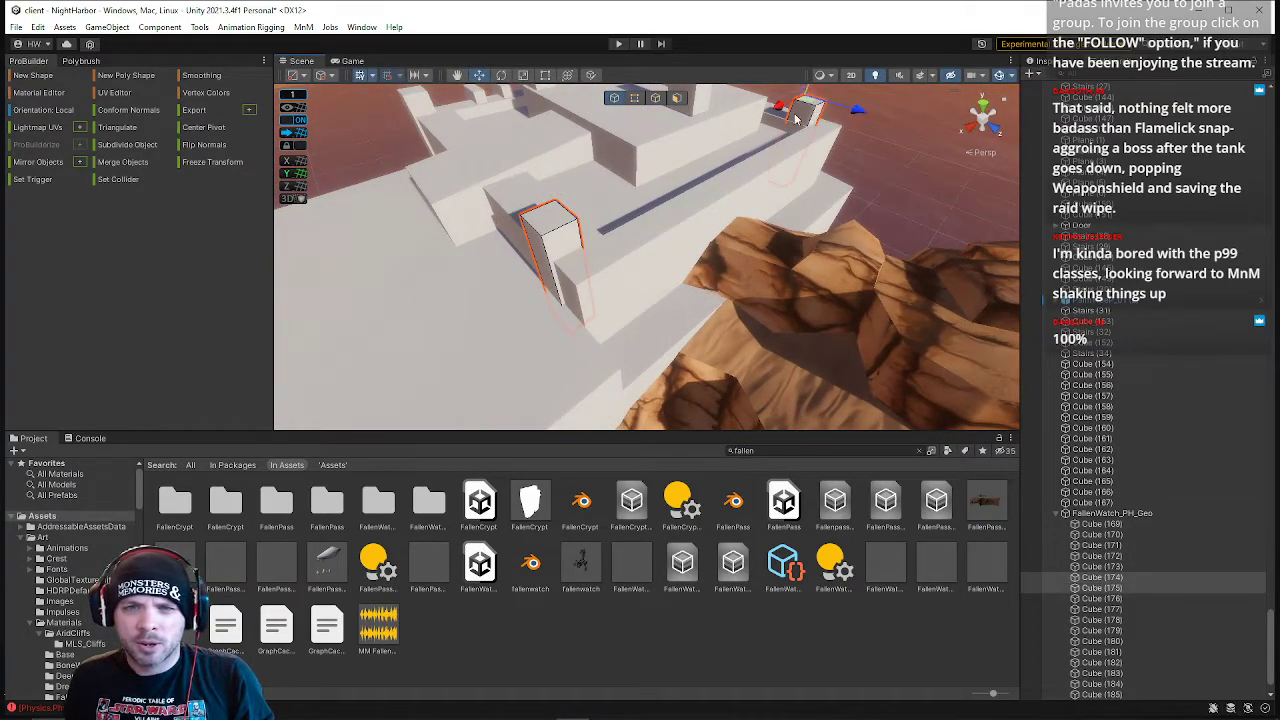
drag(857, 112, 880, 128)
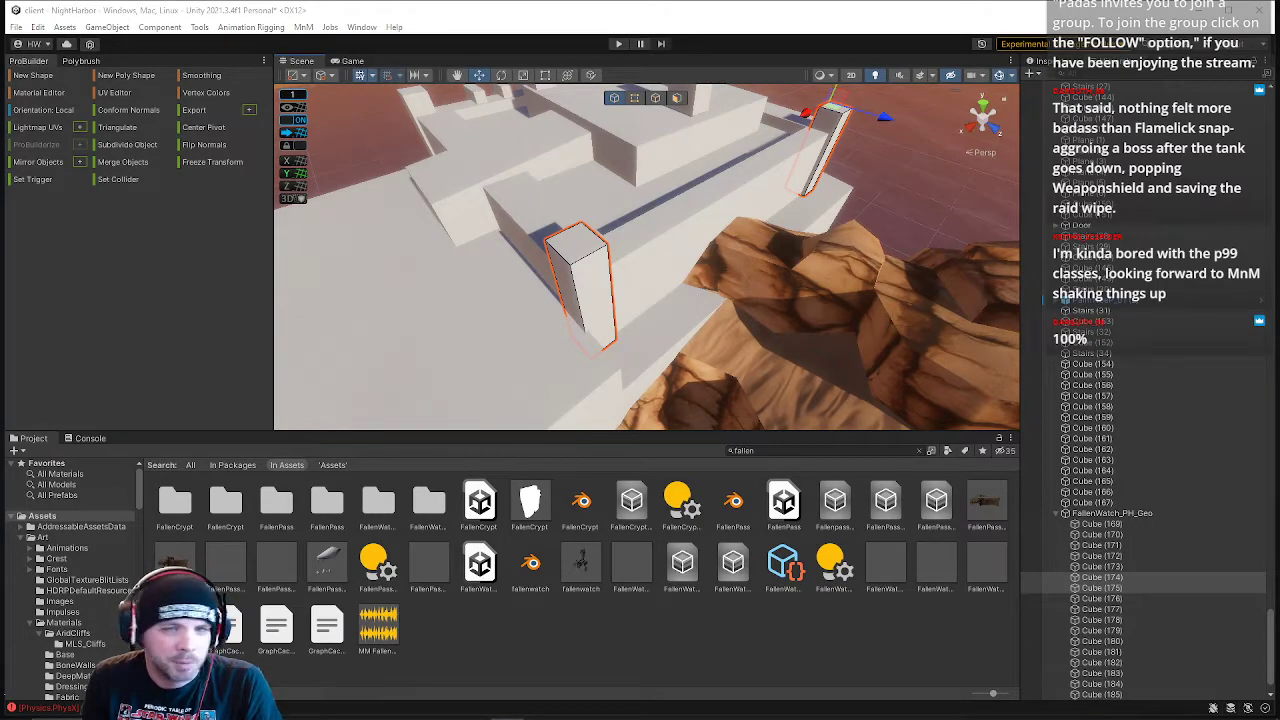
- Insert edge loops across the large outer wall block above the sea
right_drag(380, 300, 1029, 334)
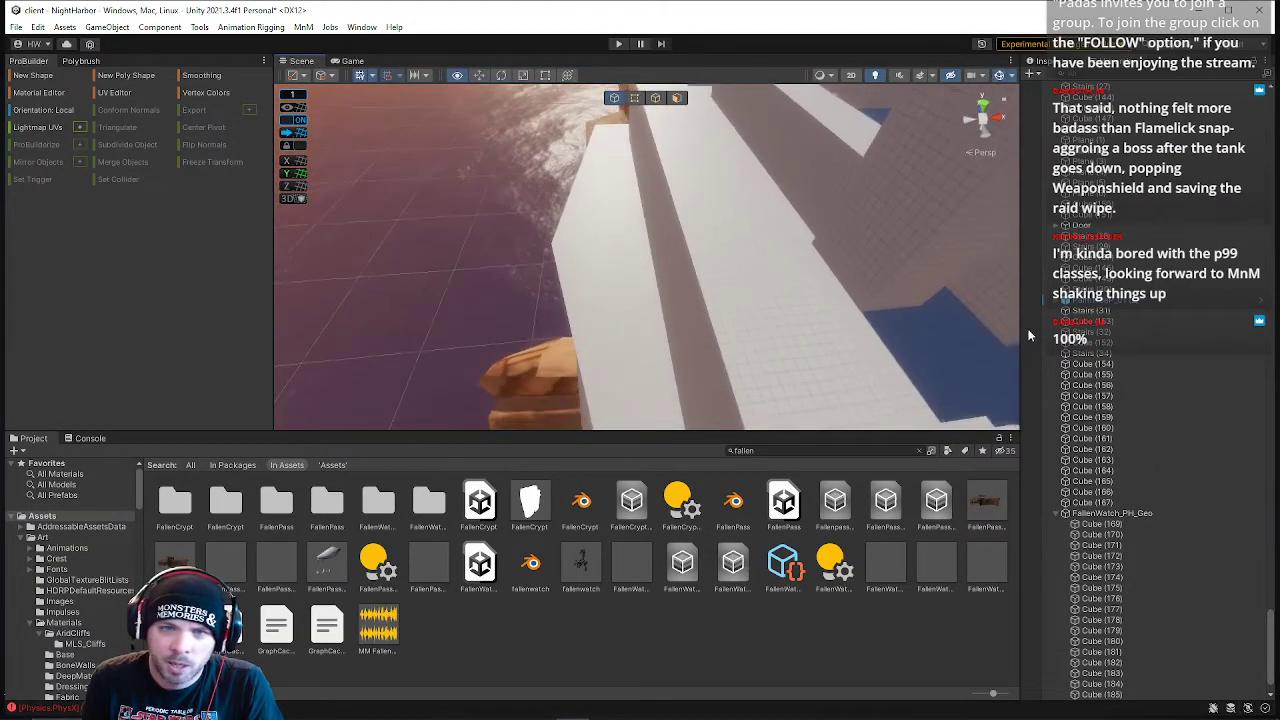
click(671, 229)
right_drag(728, 216, 663, 80)
click(655, 97)
click(683, 274)
key(alt+u)
click(707, 278)
key(alt+u)
- Select the upper vertices at the seaward corner of the outer wall block and shift them inward
click(560, 270)
click(720, 274)
shift+click(593, 277)
click(630, 298)
right_drag(656, 291, 590, 262)
click(592, 269)
click(634, 97)
click(546, 219)
shift+click(562, 260)
drag(503, 259, 525, 261)
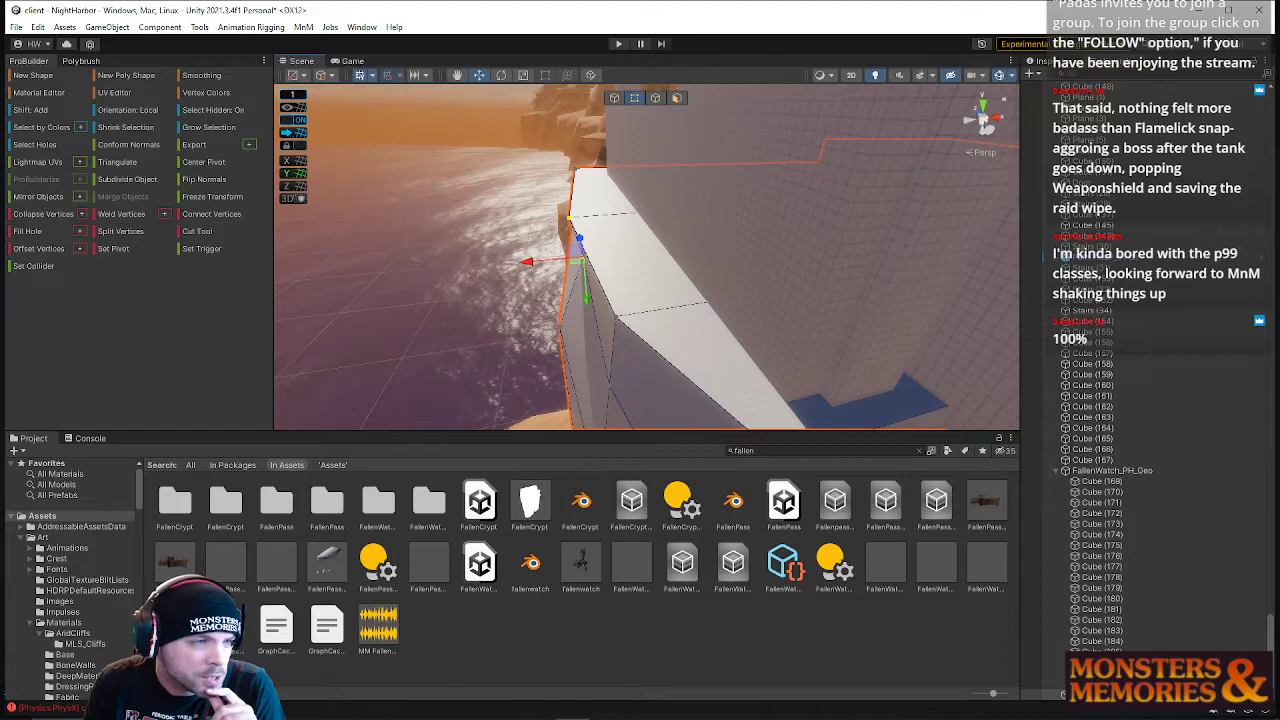
- Shift the neighbouring vertices of the same corner inward to continue its angled shape
right_drag(563, 372, 531, 262)
click(606, 275)
drag(553, 275, 562, 275)
right_drag(576, 294, 680, 375)
shift+click(592, 332)
drag(573, 376, 580, 365)
- Select the vertical row of vertices along the wall block's cliff-side corner and shift the row horizontally
click(527, 280)
shift+click(436, 153)
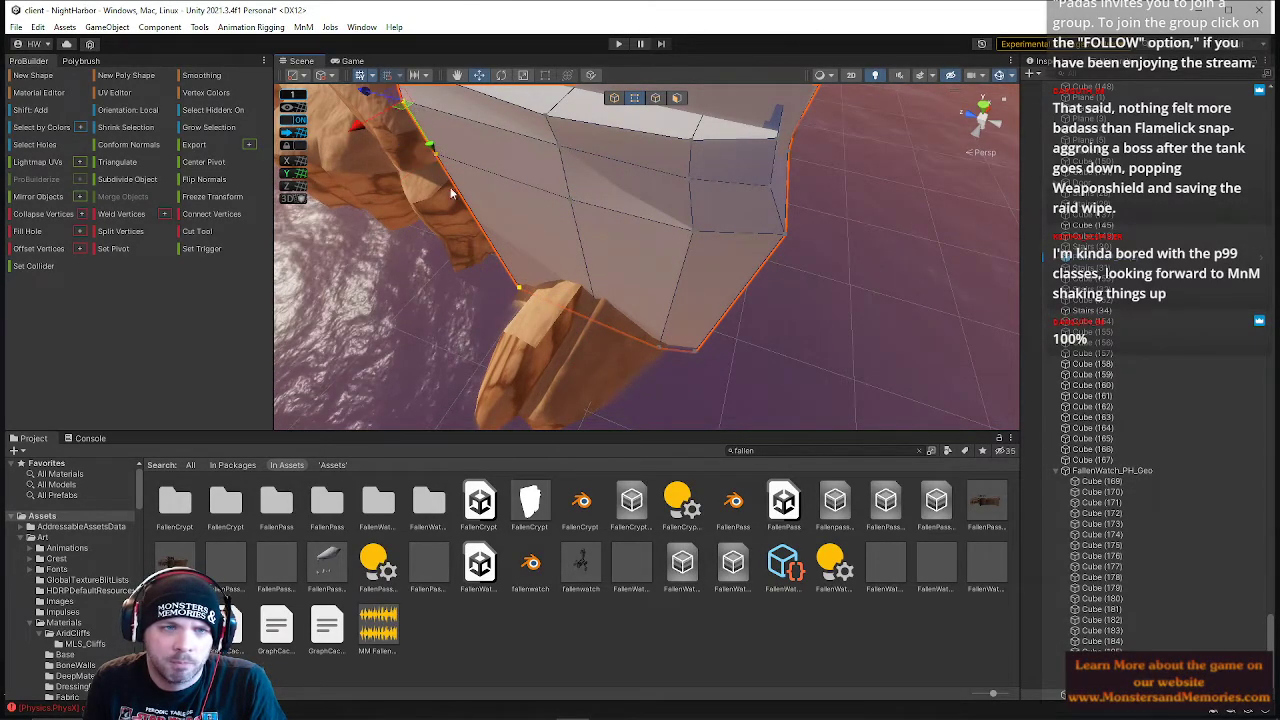
right_drag(442, 179, 420, 94)
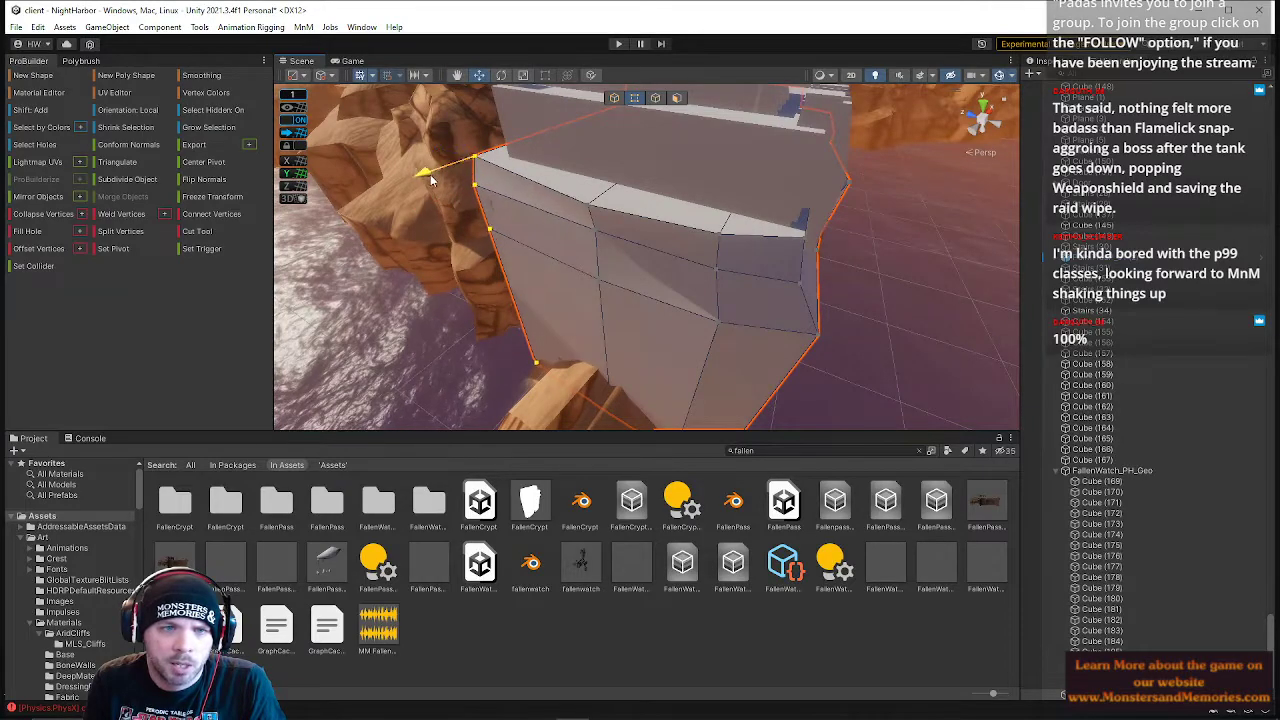
- Slide the two upper vertices of the adjacent vertical edge toward the cliff-side corner and adjust the upper corner vertex
click(590, 208)
shift+click(583, 240)
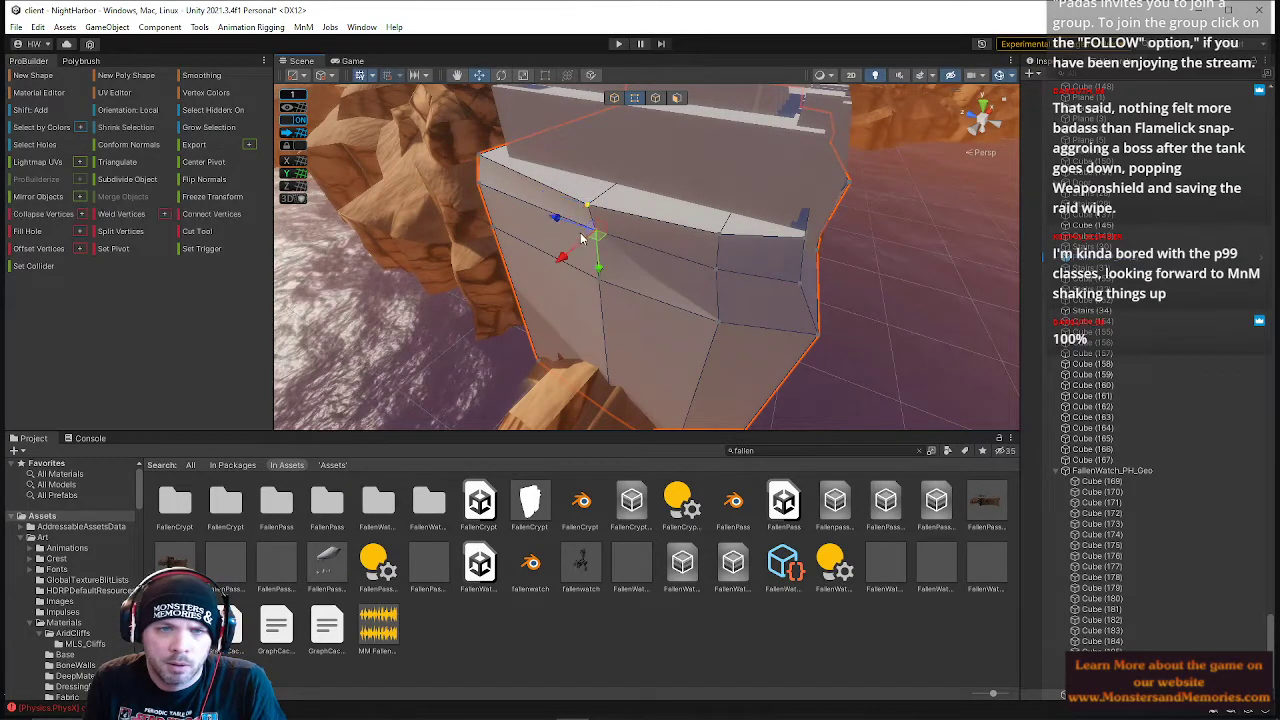
drag(562, 226, 532, 248)
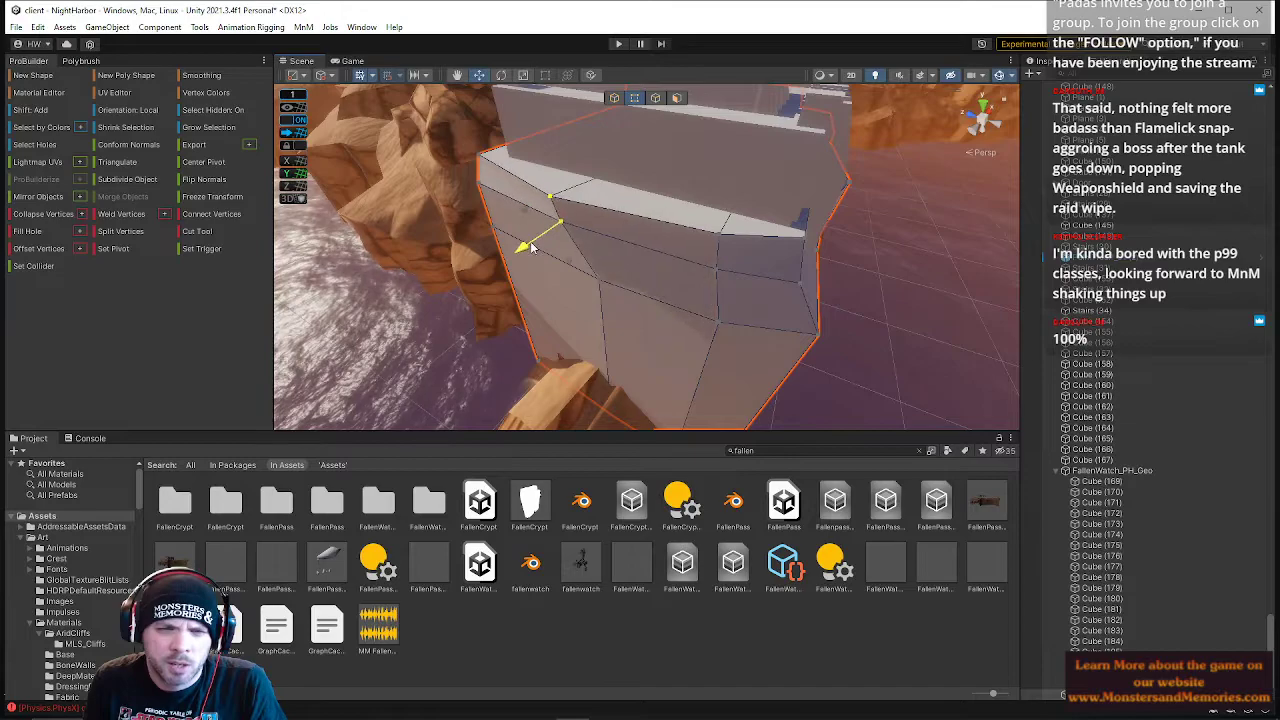
click(488, 187)
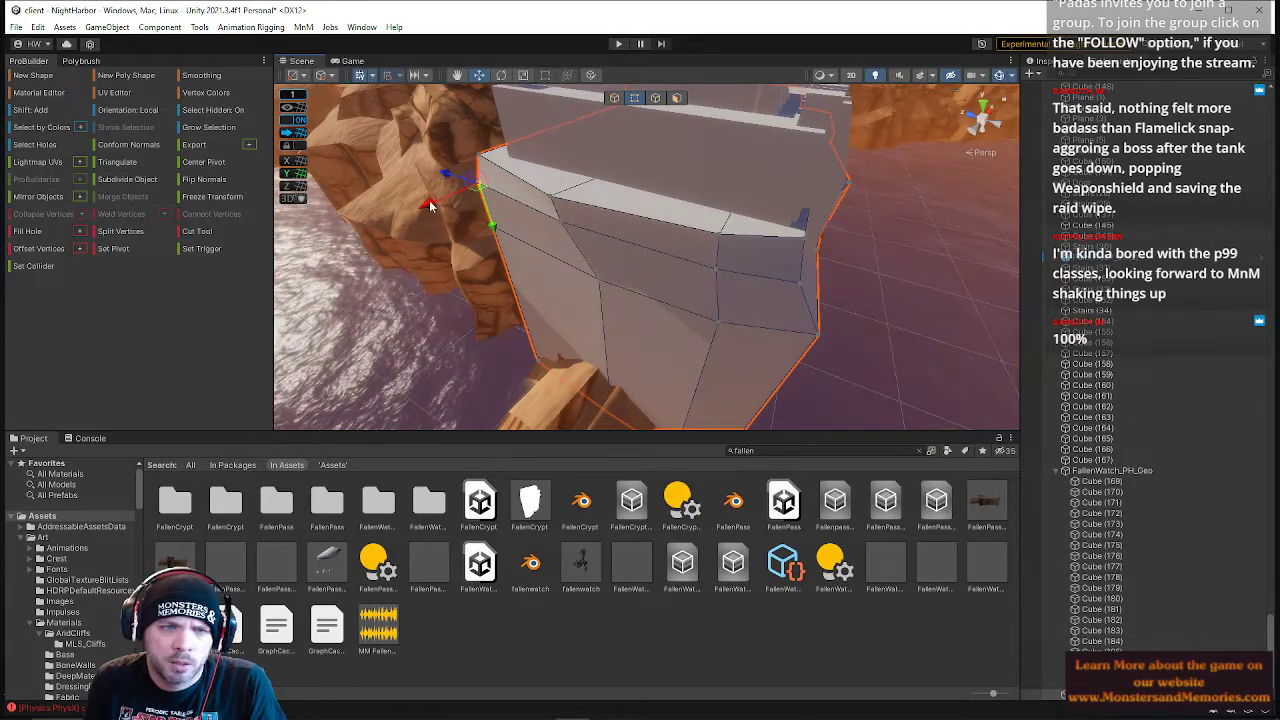
drag(437, 205, 464, 195)
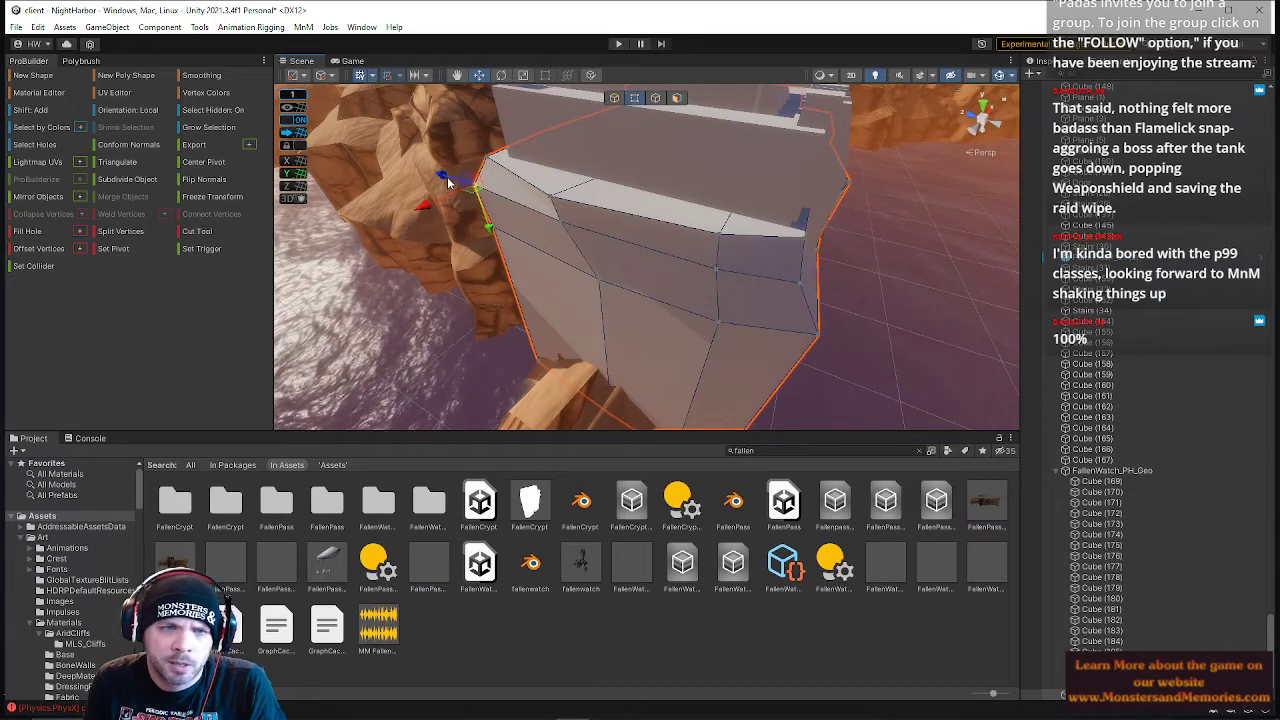
- Select the bottom vertices of the wall block's corner near the rocks and nudge them sideways
right_drag(503, 240, 740, 314)
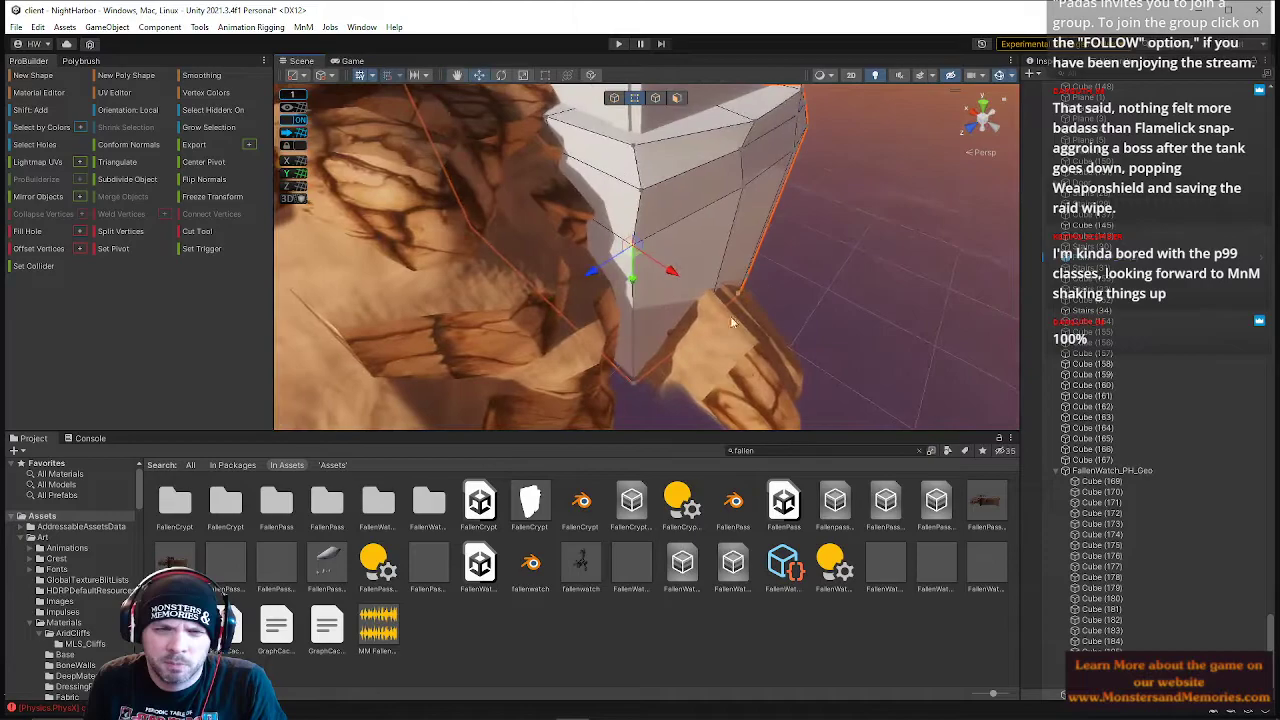
shift+click(642, 383)
mouse_move(670, 416)
mouse_down()
mouse_move(654, 404)
mouse_move(664, 409)
mouse_up()
right_drag(700, 320, 560, 204)
- Select the vertical edges running down the wall block's seaward corner and adjust them horizontally
click(574, 208)
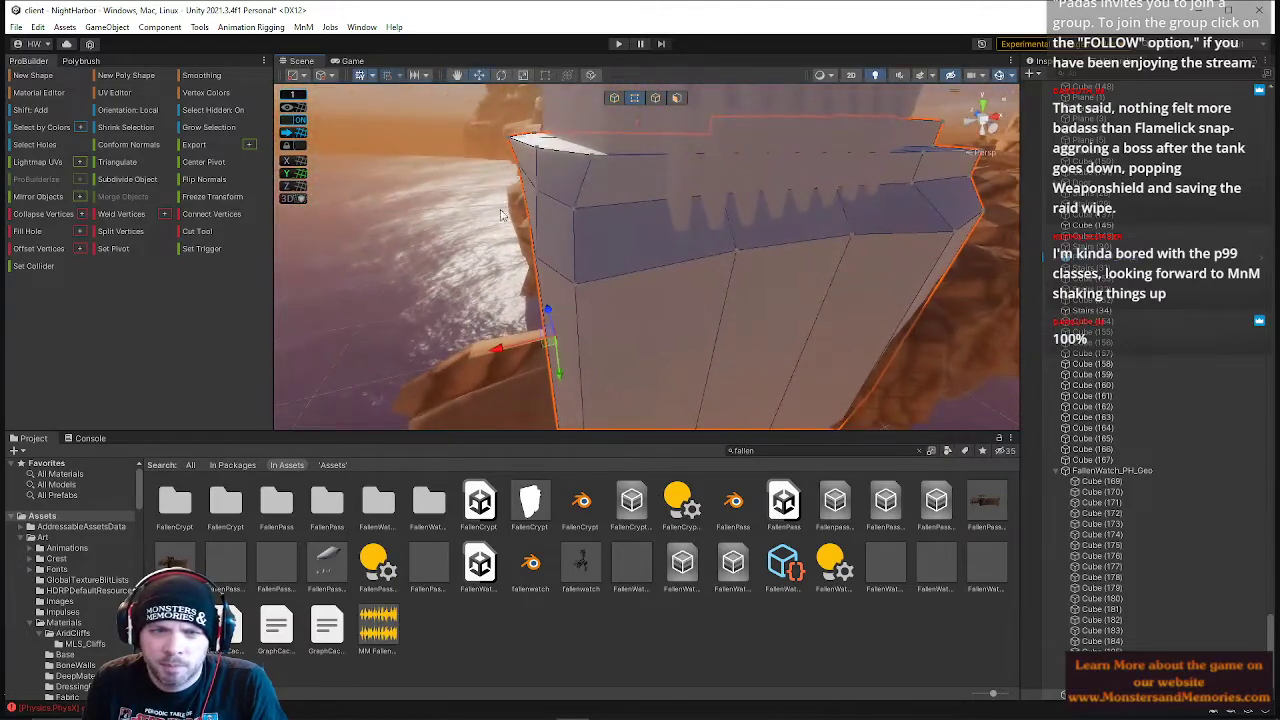
right_drag(598, 277, 594, 363)
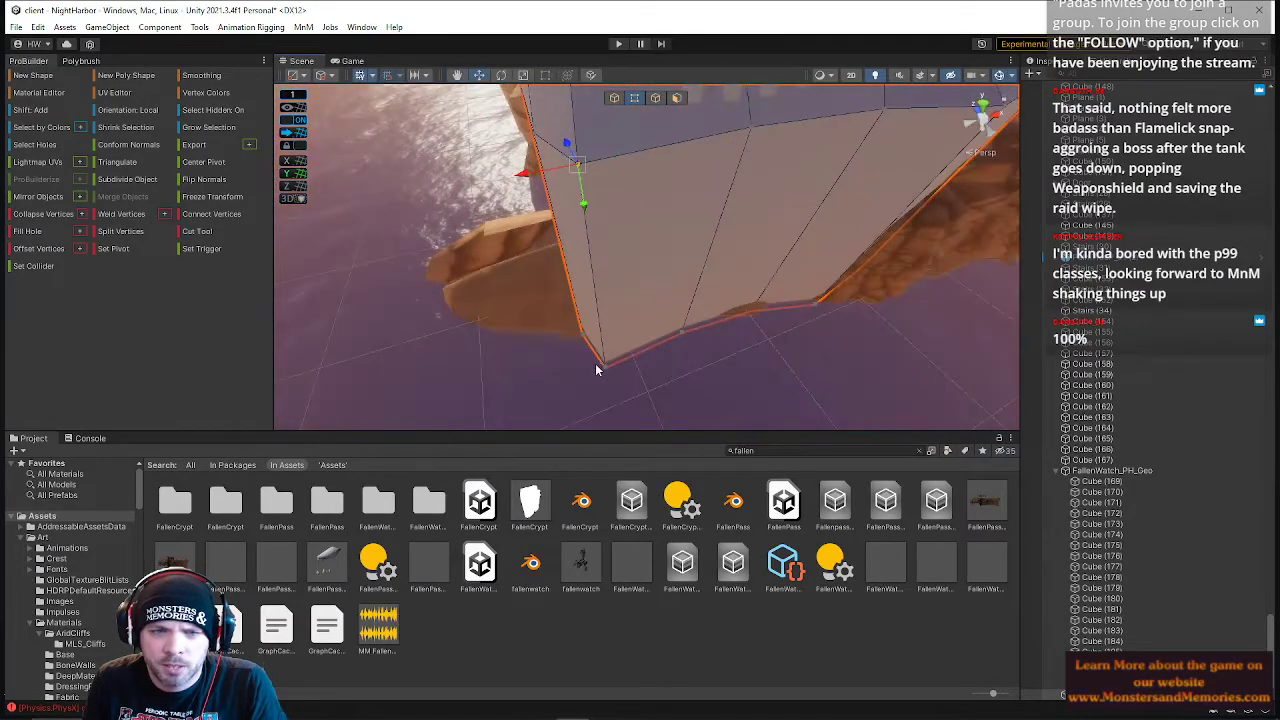
click(563, 173)
click(656, 98)
click(597, 240)
right_drag(601, 240, 562, 178)
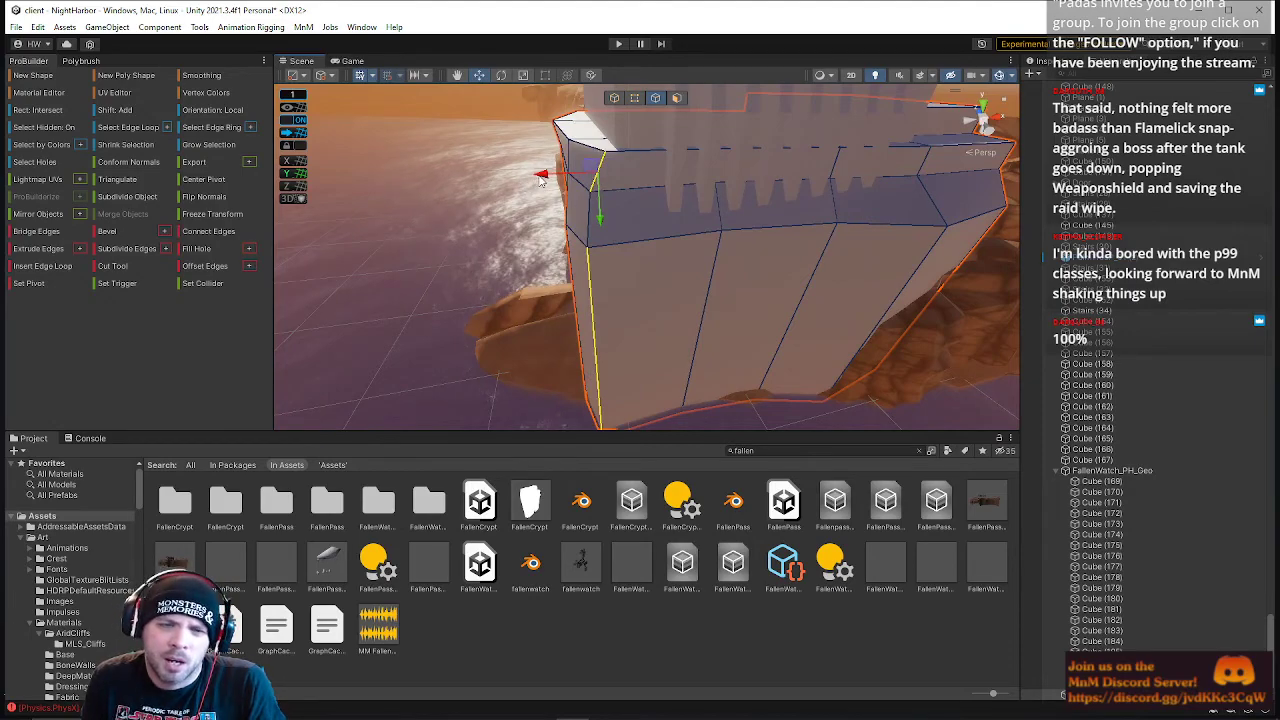
- Insert a horizontal edge loop around the lower part of the outer wall block
right_drag(530, 262, 430, 318)
click(634, 98)
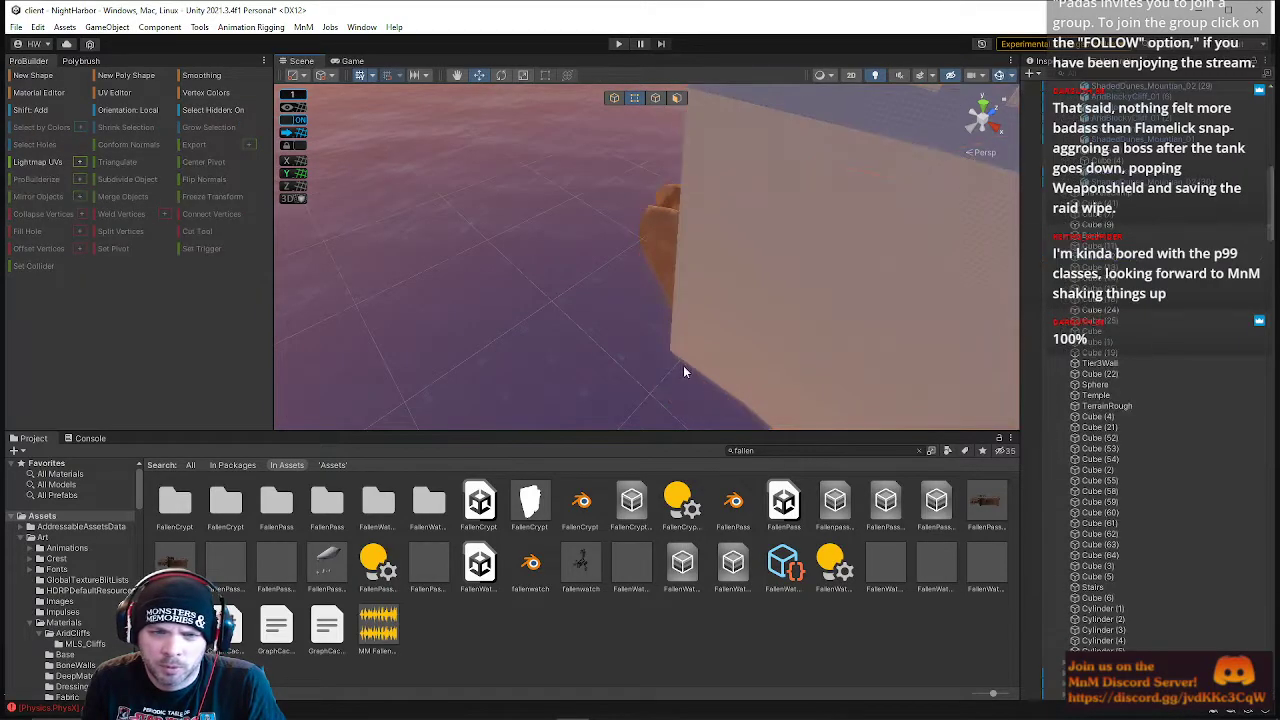
click(668, 364)
right_drag(691, 340, 666, 180)
key(s)
click(657, 97)
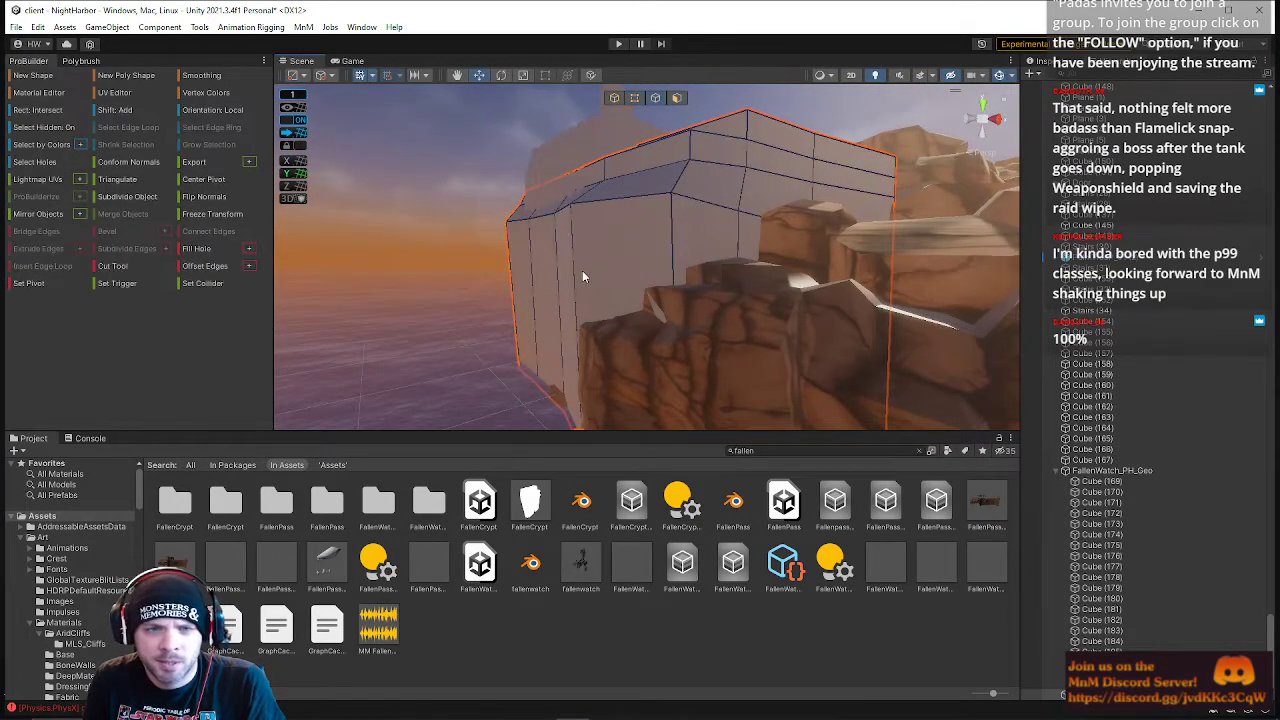
double_click(600, 325)
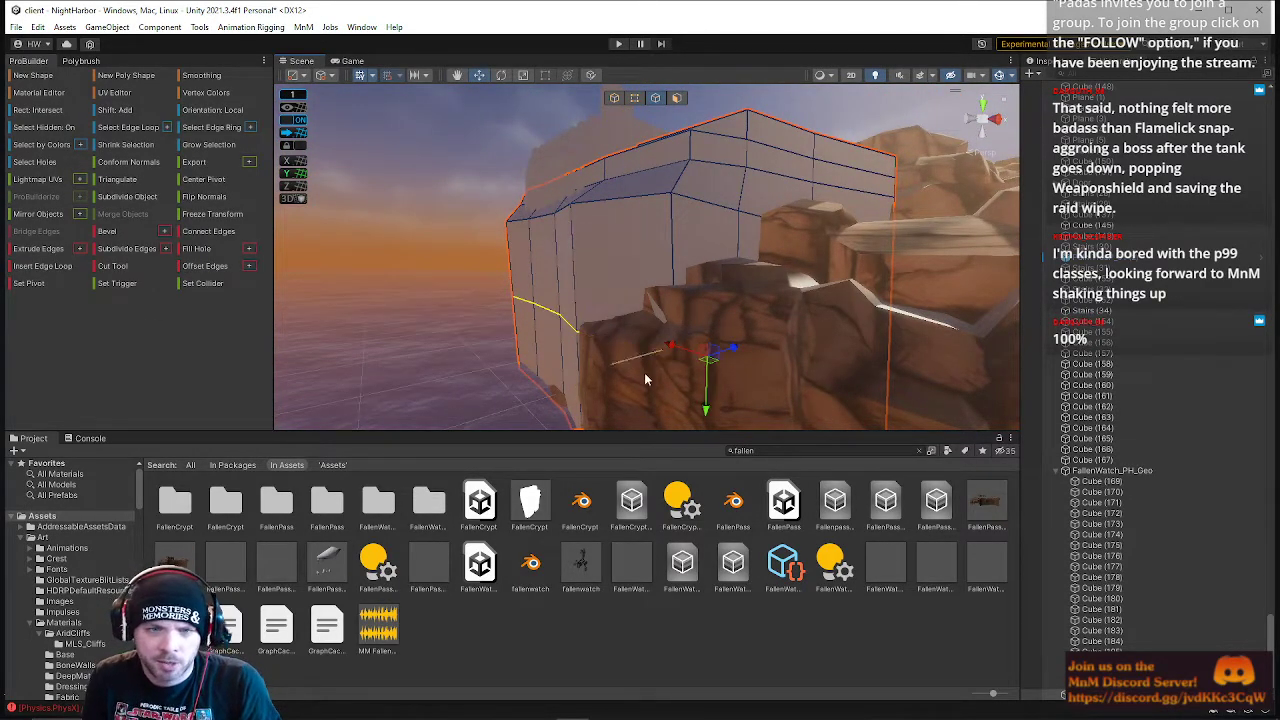
click(530, 303)
- Shift the bottom vertex of the outer wall block's corner sideways along the waterline
right_drag(620, 343, 641, 108)
click(761, 218)
click(636, 100)
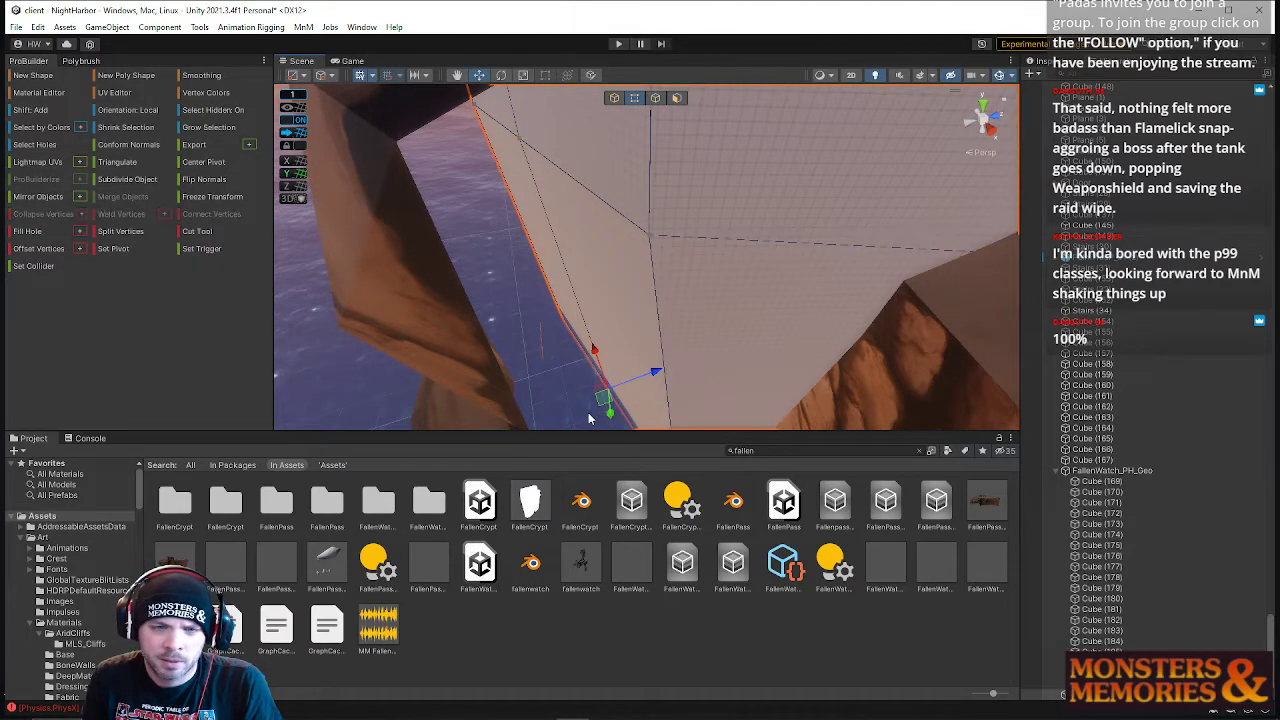
drag(652, 377, 617, 391)
right_drag(606, 393, 600, 267)
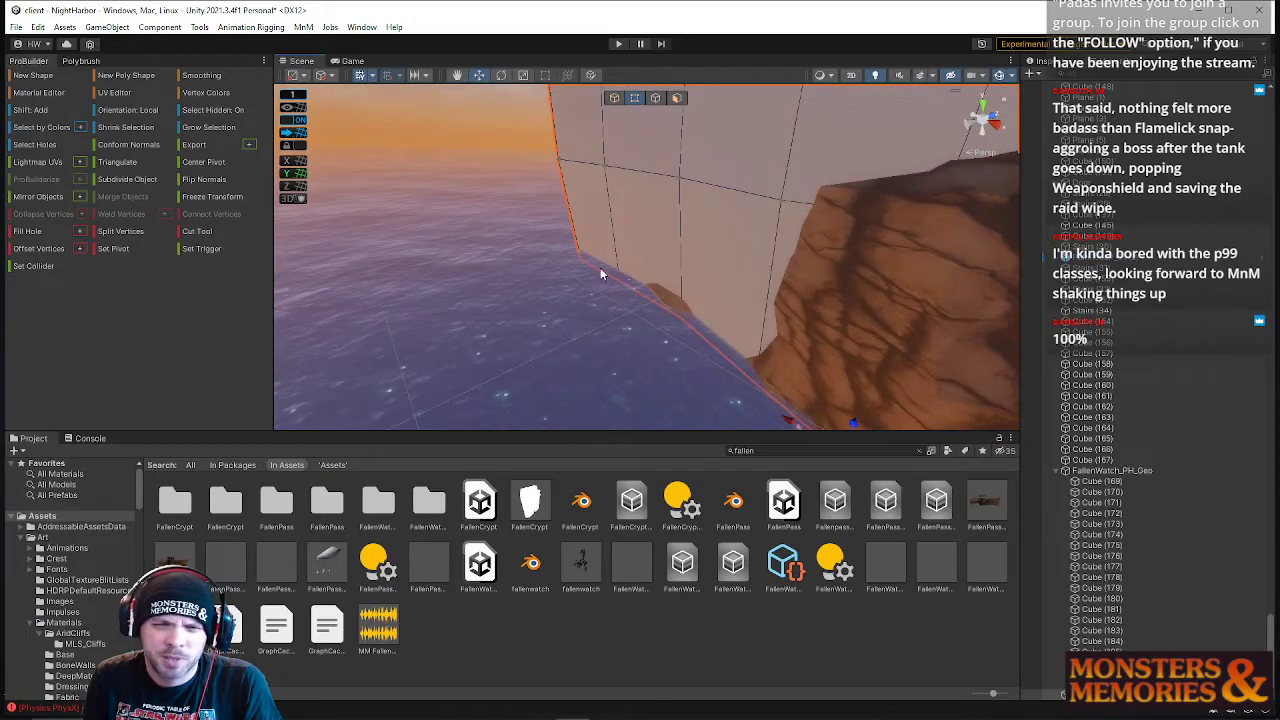
- Nudge the vertices at the outer wall block's seaward corner sideways, along the waterline and higher up the wall
drag(622, 247, 608, 250)
right_drag(608, 250, 460, 261)
click(561, 196)
click(710, 211)
drag(566, 288, 564, 287)
- Extrude the two lower faces of the wall block's seaward corner outward to form a protruding ledge
click(676, 97)
right_drag(662, 106, 640, 264)
click(638, 300)
shift+click(652, 290)
shift+drag(626, 354, 548, 359)
right_drag(609, 326, 603, 230)
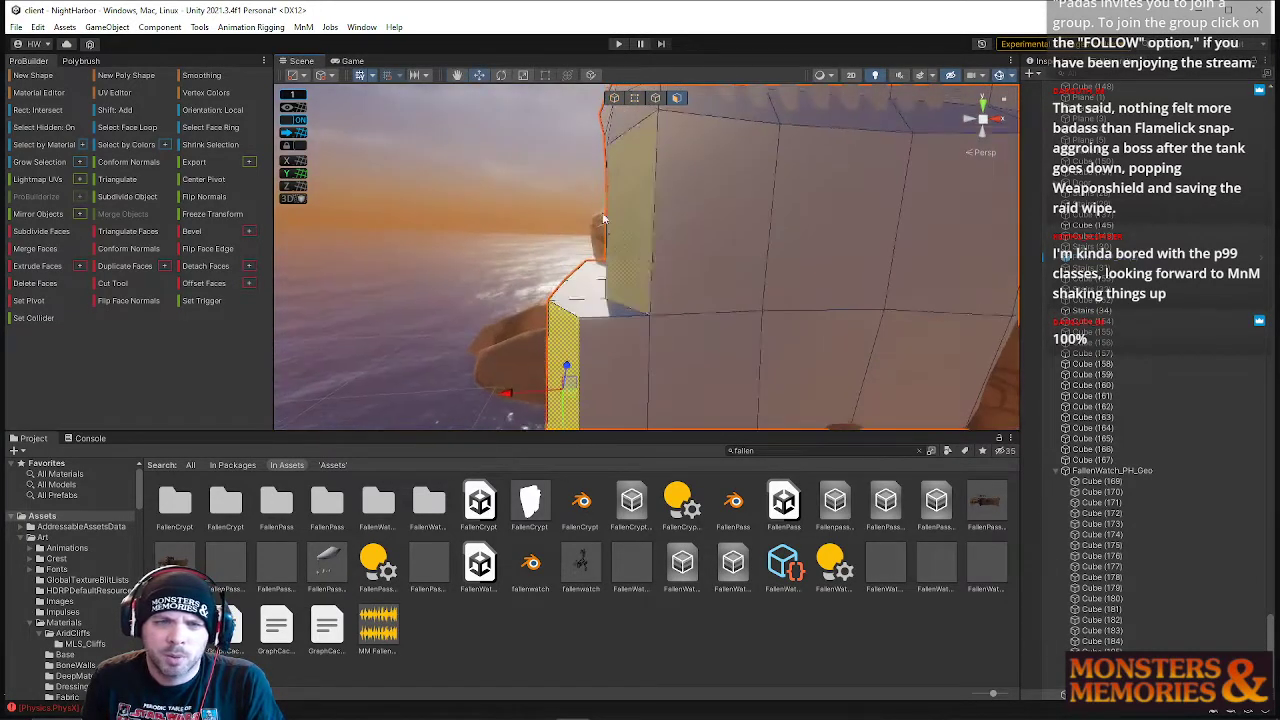
- Select the vertices along the inner side of the new corner ledge and raise them to slope its top
click(636, 99)
right_drag(614, 286, 660, 304)
click(690, 292)
shift+click(649, 263)
shift+click(633, 240)
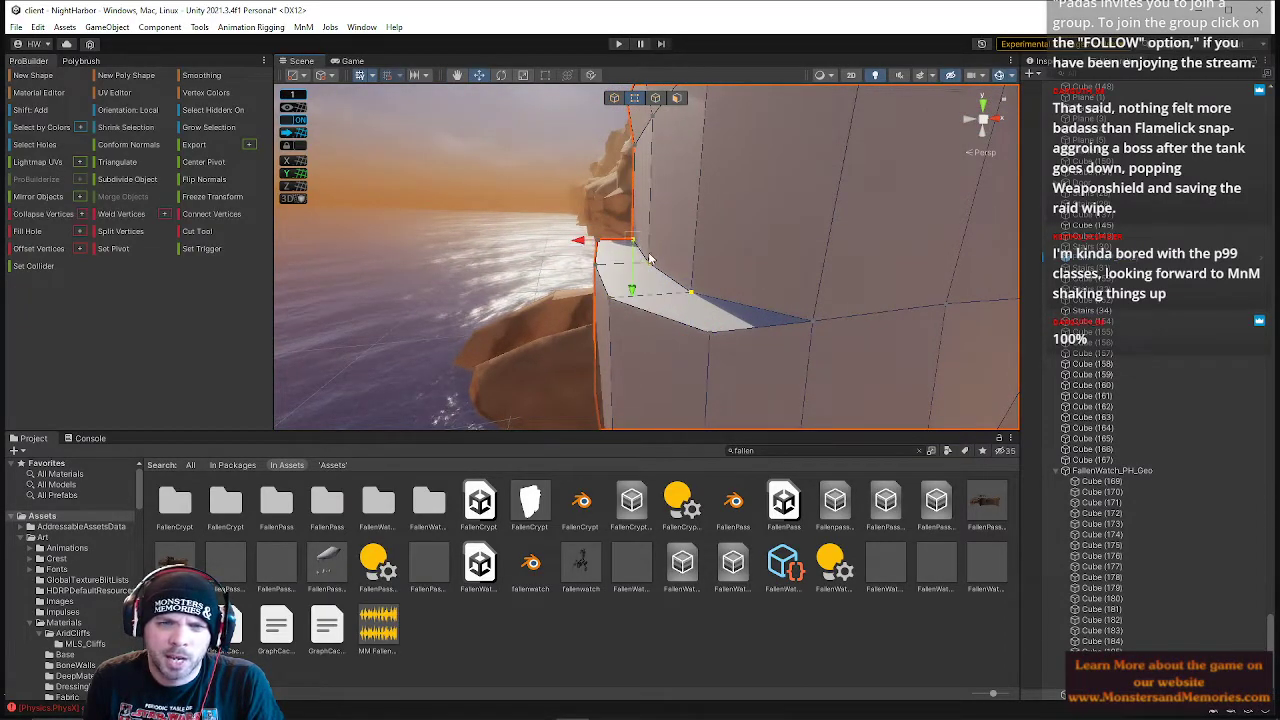
drag(633, 288, 634, 260)
- Move the vertex on the corner ledge's rim upward and outward
right_drag(704, 270, 663, 287)
click(647, 284)
drag(649, 309, 622, 255)
right_drag(622, 258, 318, 325)
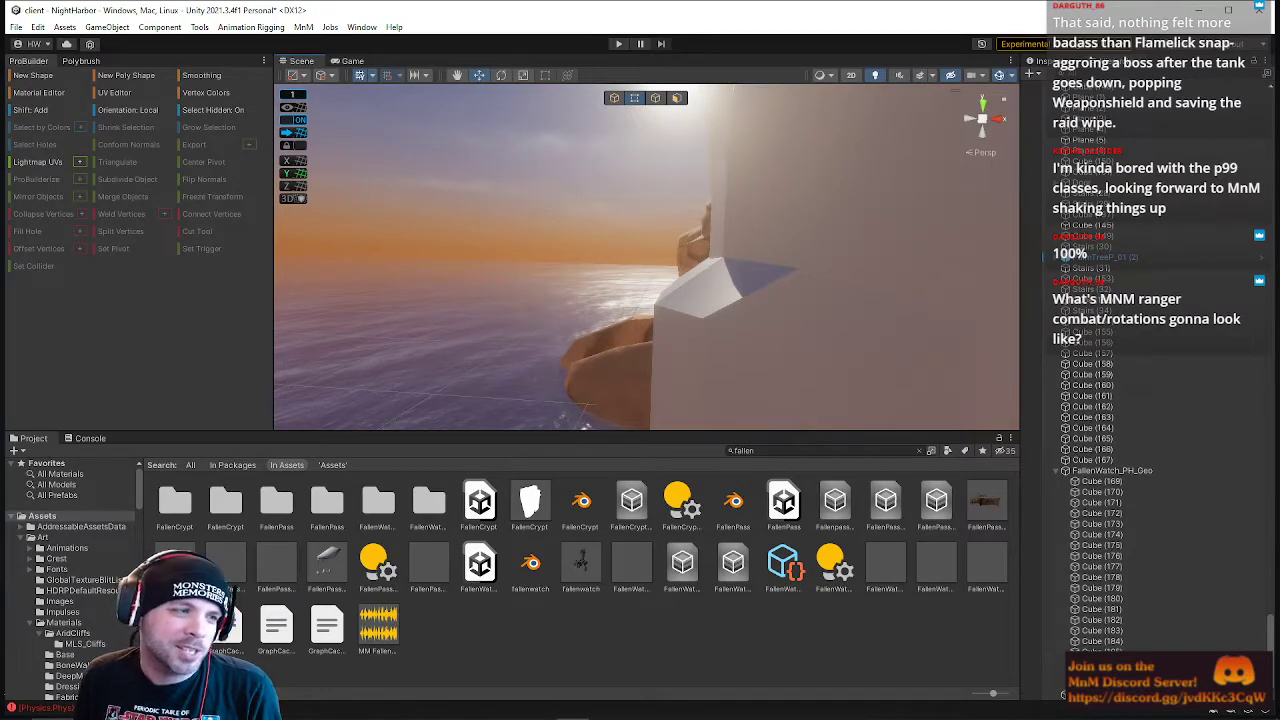
- Reposition the vertices around the ledge's front corner, moving its outer rim vertex vertically
right_drag(735, 300, 589, 371)
click(708, 286)
click(614, 354)
drag(624, 337, 614, 325)
click(570, 214)
drag(573, 284, 567, 303)
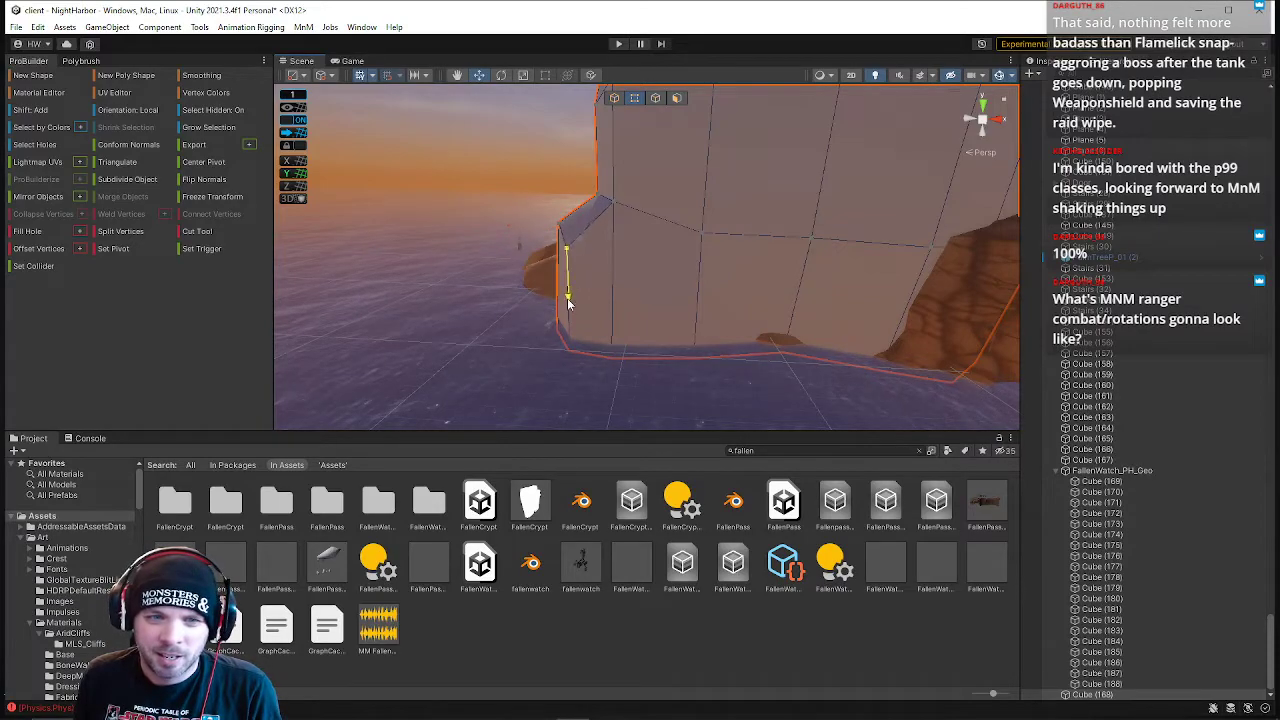
- Insert a horizontal edge loop around the wall block between the corner ledge and the waterline
right_drag(526, 257, 600, 215)
click(654, 98)
click(686, 275)
double_click(705, 279)
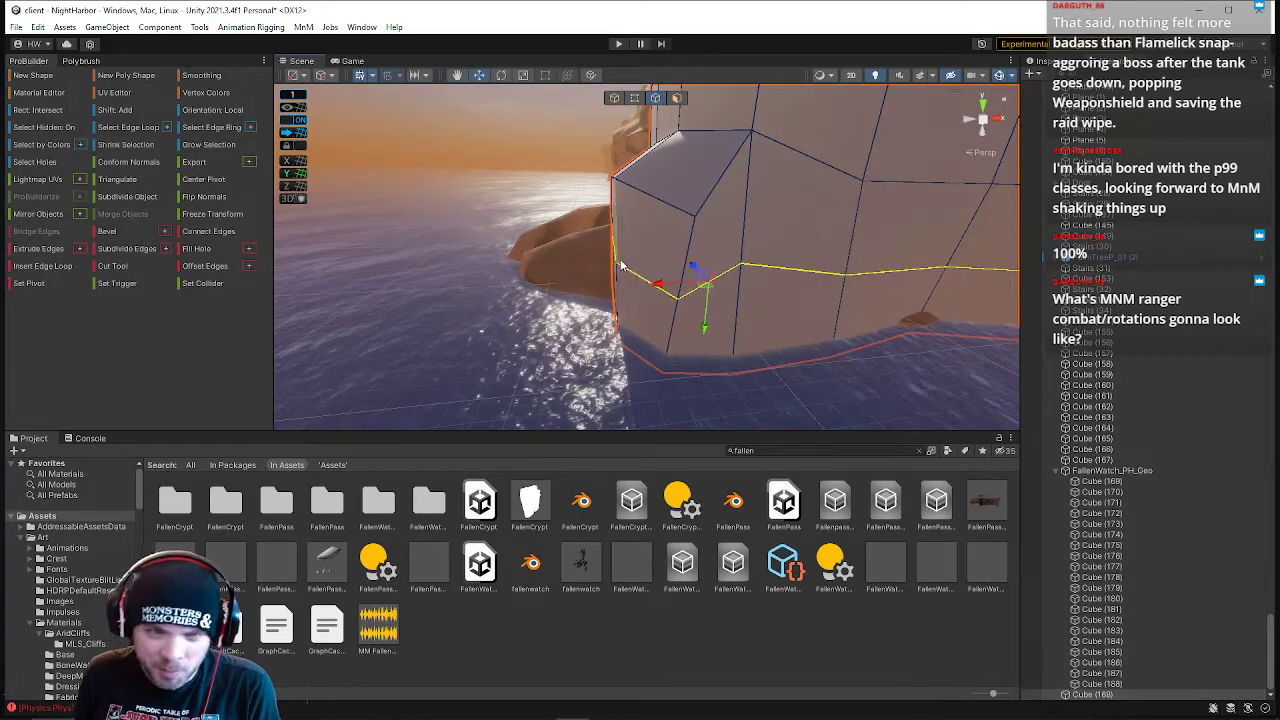
- Pull the new loop's edge at the seaward corner outward, along with the vertex near the waterline
key(w)
right_drag(625, 262, 654, 258)
click(672, 268)
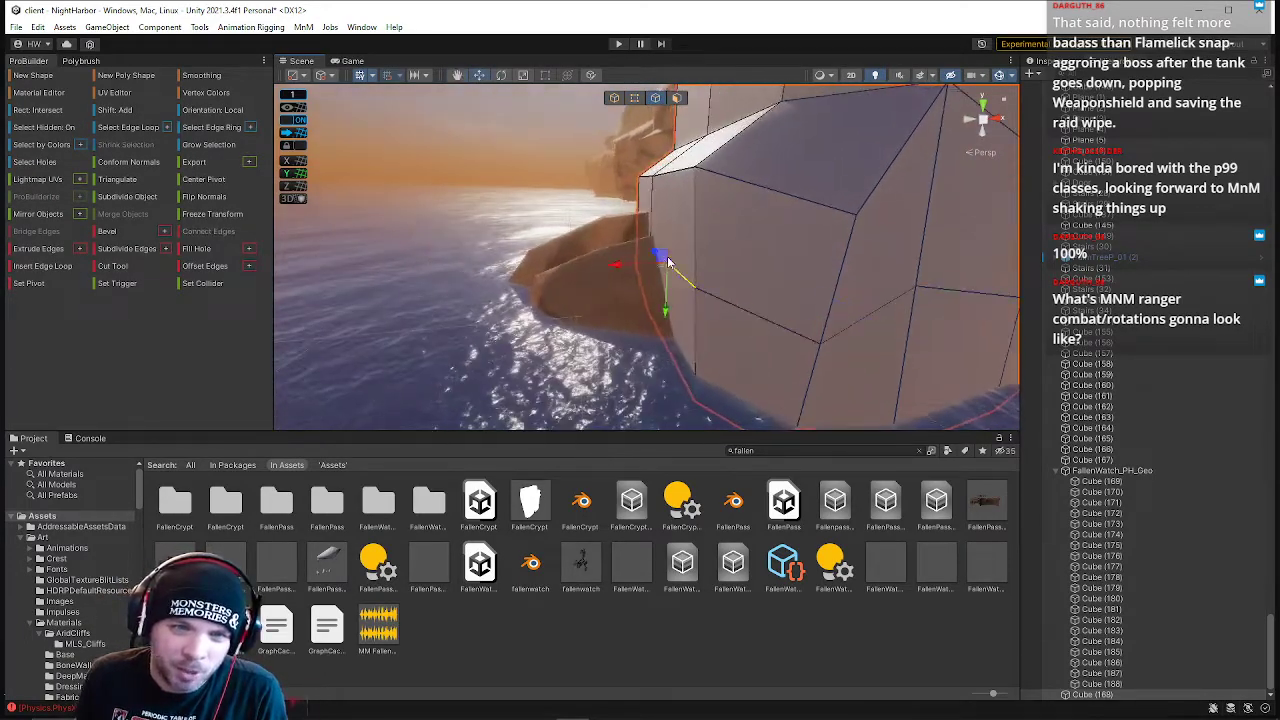
drag(631, 265, 611, 266)
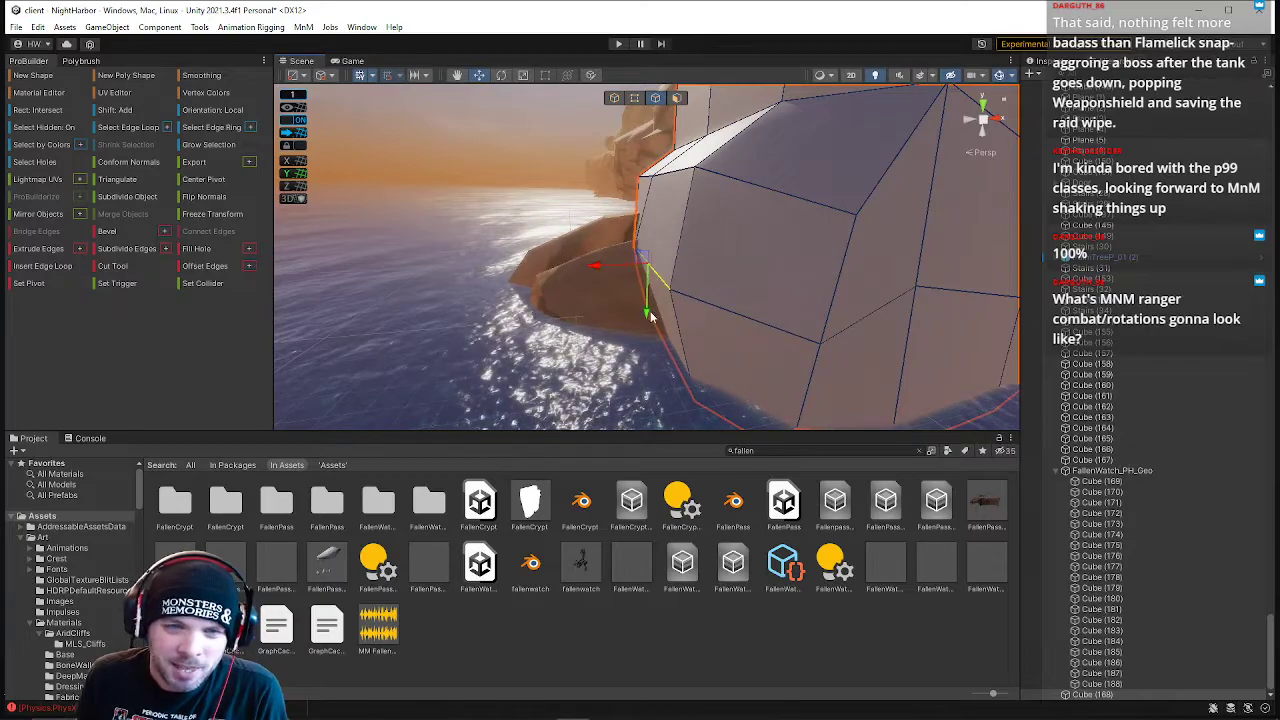
key(h)
click(646, 312)
drag(595, 318, 577, 318)
- Shift the ledge's front rim vertex and the loop vertex beneath it sideways toward the sea
right_drag(620, 316, 736, 257)
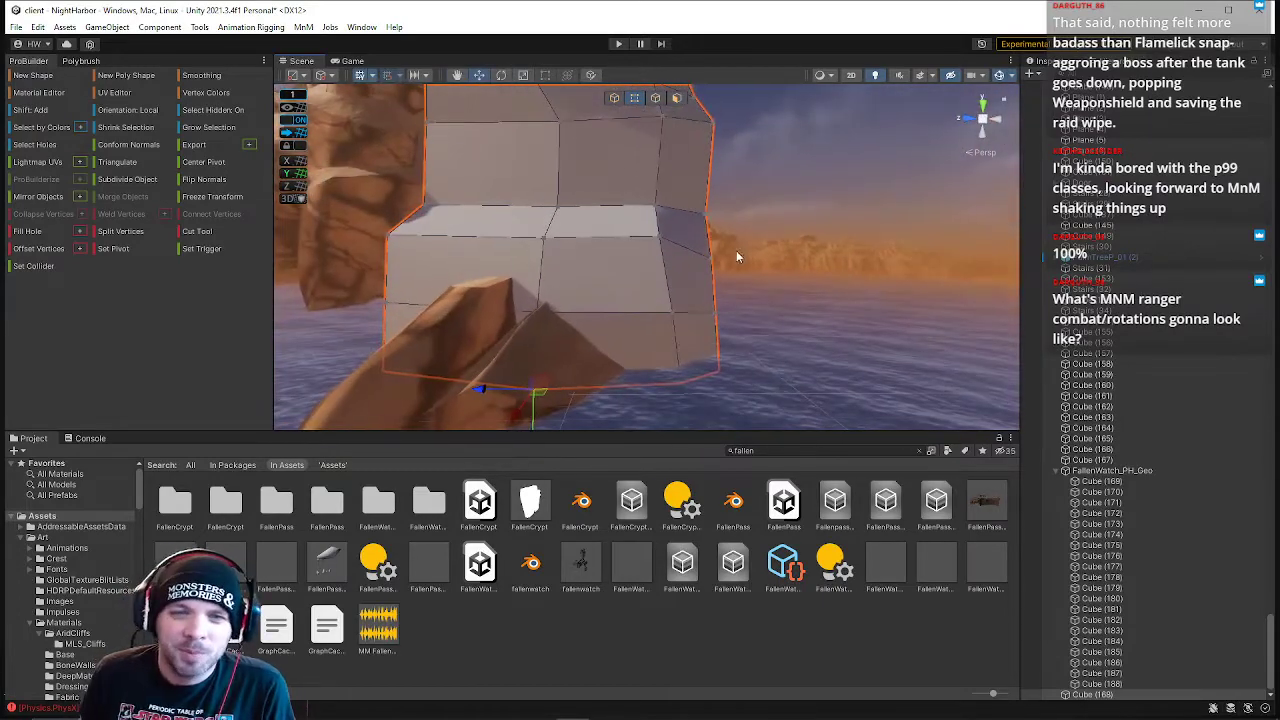
click(655, 239)
right_drag(656, 242, 367, 264)
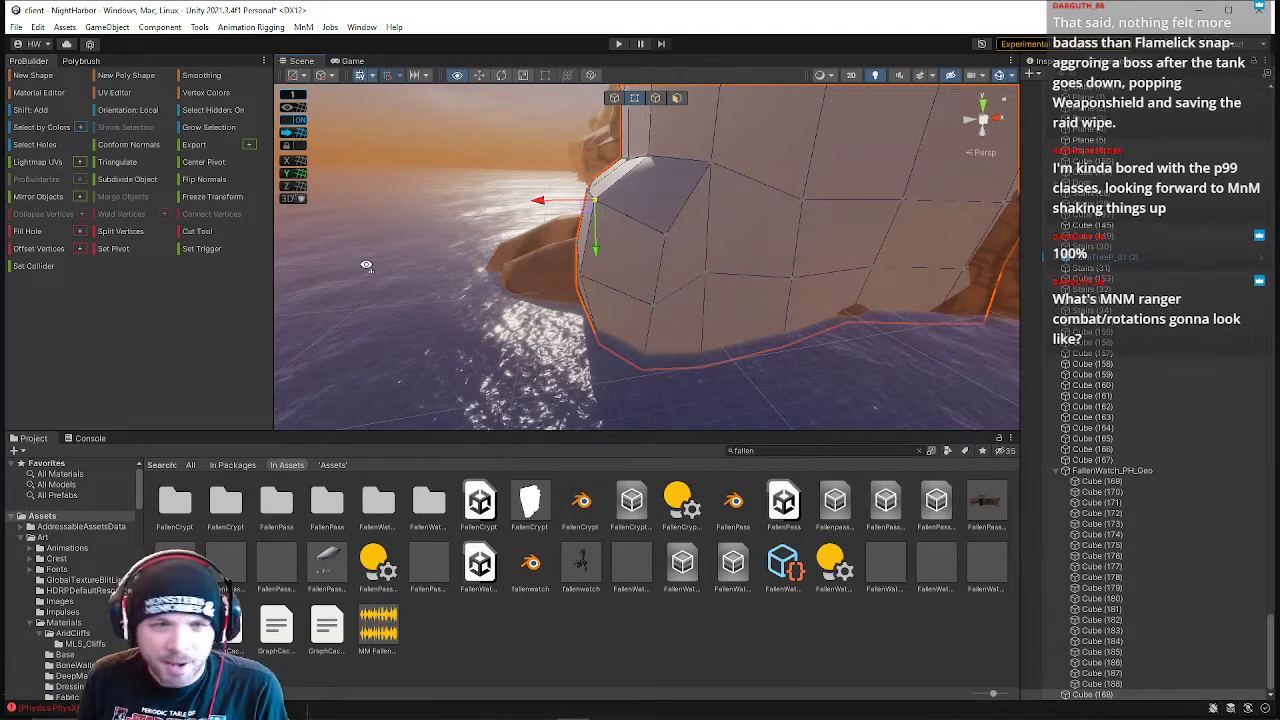
key(w)
key(w)
right_drag(365, 264, 405, 254)
click(655, 216)
drag(602, 219, 575, 219)
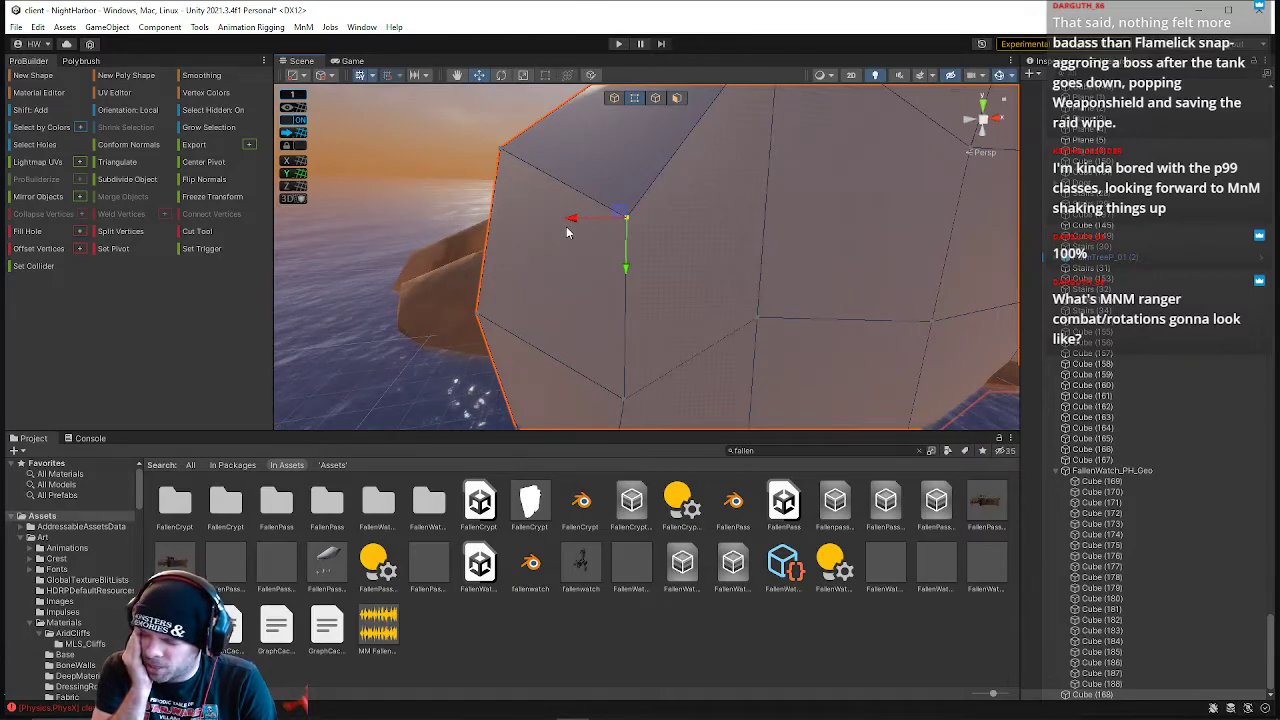
click(604, 404)
drag(604, 404, 568, 412)
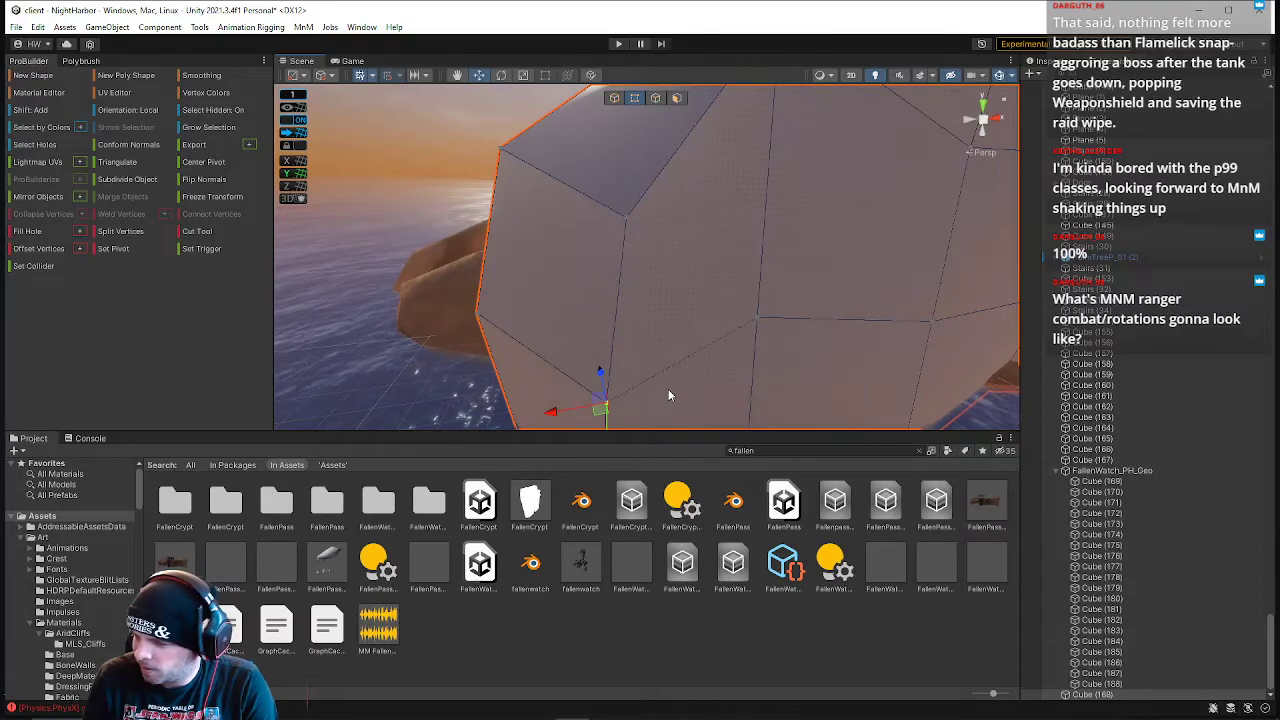
- Select the opposite corner vertices of the ledge's sloping top face
right_drag(630, 290, 687, 194)
shift+click(776, 322)
click(612, 261)
shift+click(864, 168)
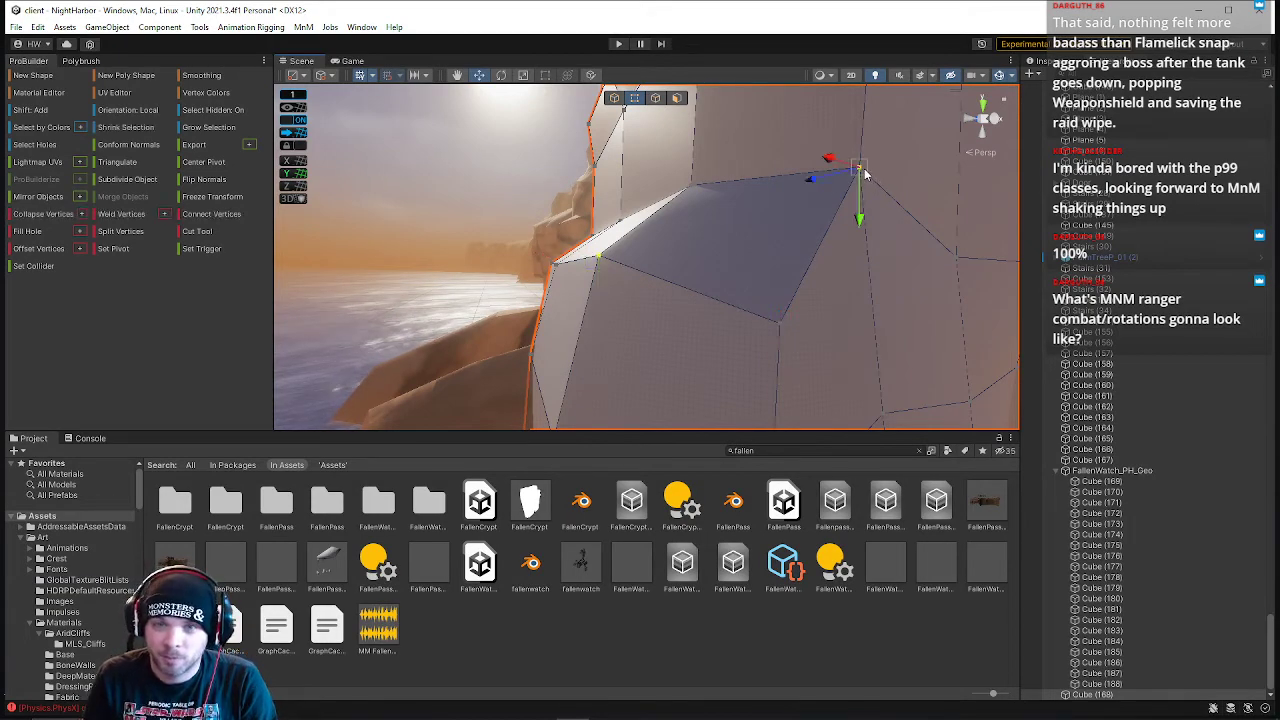
right_drag(727, 248, 870, 165)
- Insert an edge loop through the wall block's upper section below the columns and nudge one of its edges vertically
click(655, 97)
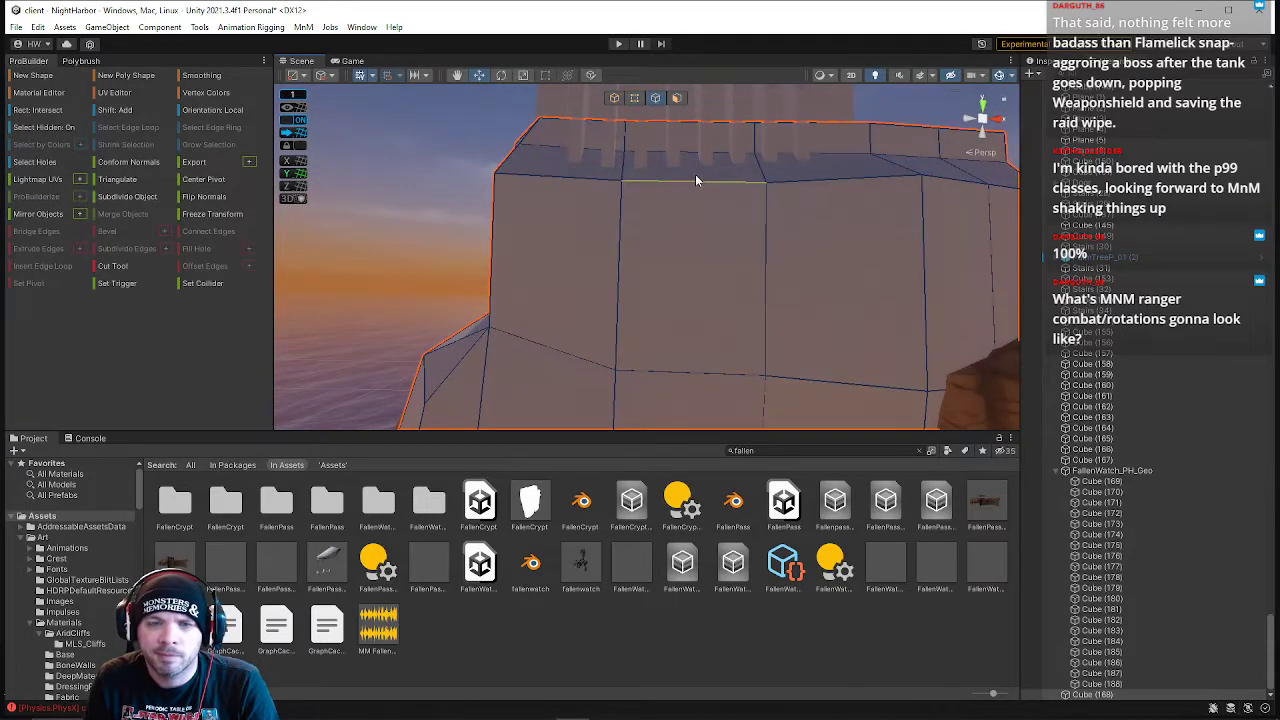
click(692, 205)
click(848, 180)
key(alt+u)
right_drag(851, 180, 880, 323)
click(608, 165)
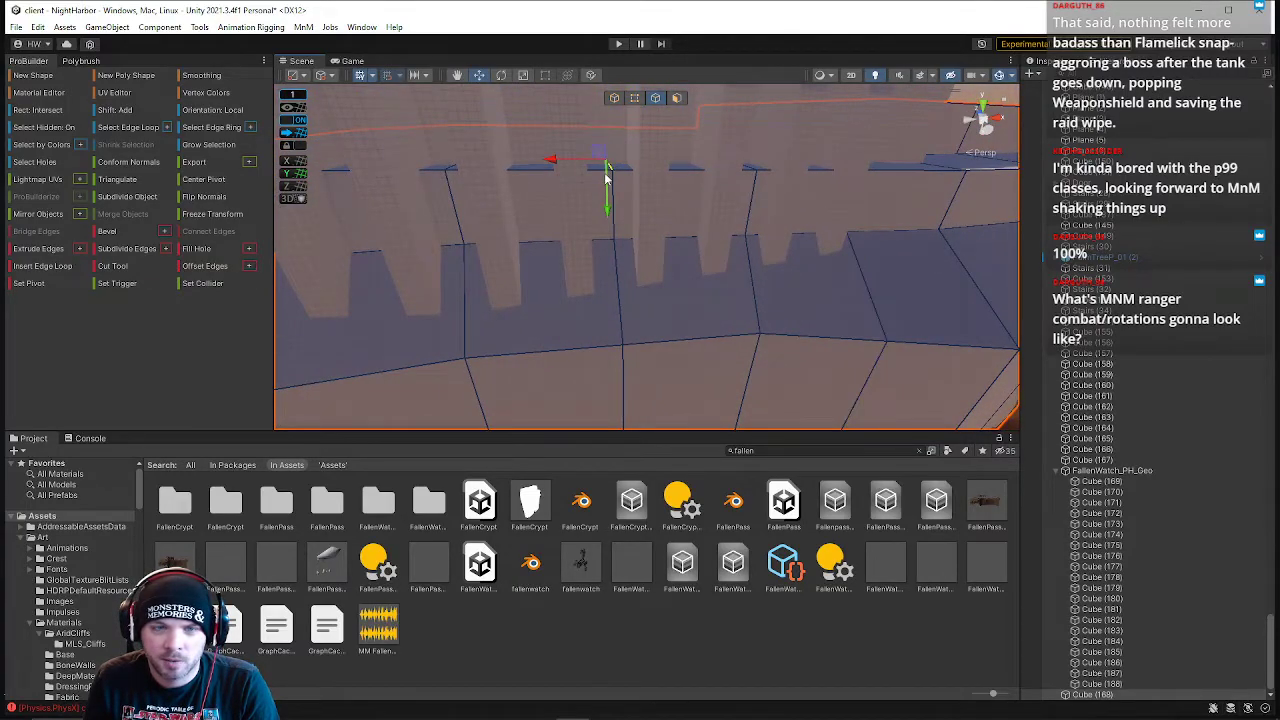
mouse_move(606, 188)
mouse_down()
mouse_move(607, 200)
mouse_move(607, 180)
mouse_up()
- Move a vertex on the wall block's upper rim sideways beneath the columns
right_drag(640, 191, 654, 343)
key(w)
click(634, 97)
click(637, 361)
drag(594, 362, 512, 363)
- Raise two vertices along the wall block's upper section near the seaward corner
right_drag(512, 363, 623, 229)
right_drag(595, 283, 547, 254)
drag(545, 290, 543, 266)
click(689, 265)
drag(683, 308, 686, 243)
- Select the vertex pairs on the wall's upper ledge beneath the columns and shift them in depth
right_drag(686, 243, 660, 352)
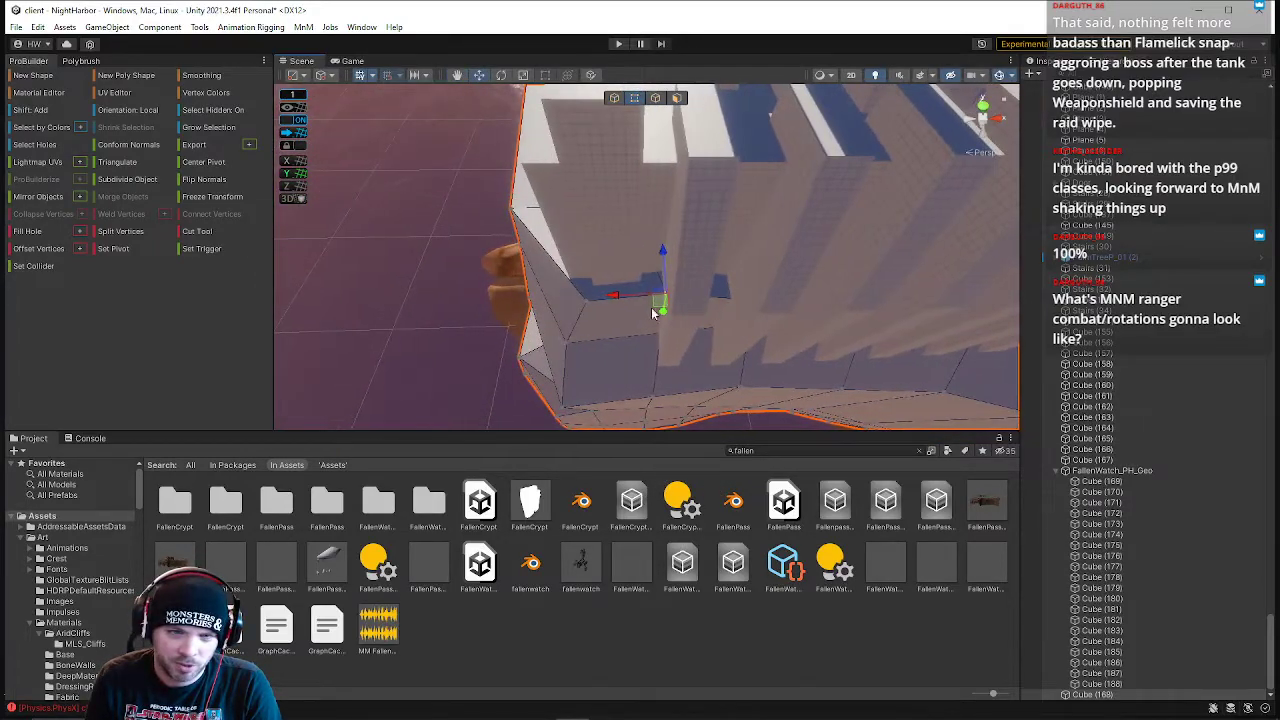
drag(642, 276, 690, 356)
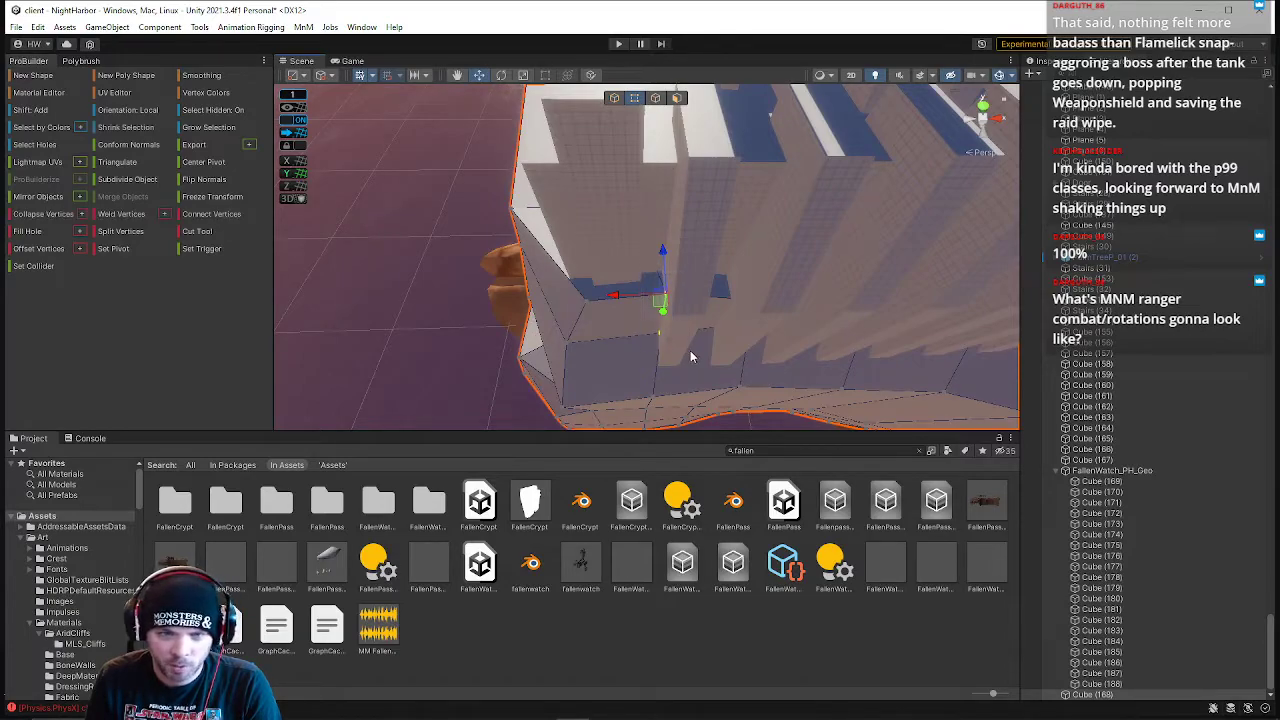
drag(663, 255, 669, 266)
right_drag(669, 266, 640, 280)
click(577, 272)
click(553, 238)
click(580, 293)
click(575, 287)
drag(543, 244, 556, 233)
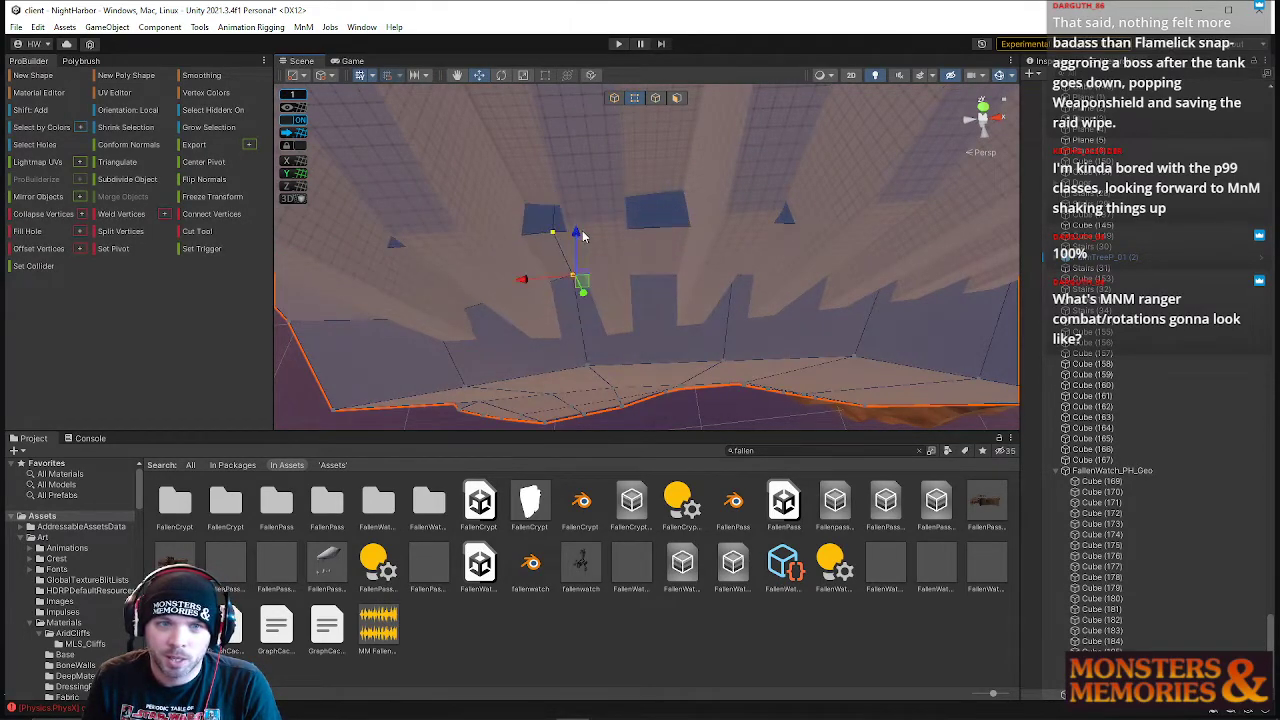
- Move the corner edge and side edge of the wall block's top tier inward to widen the ledge below
click(655, 98)
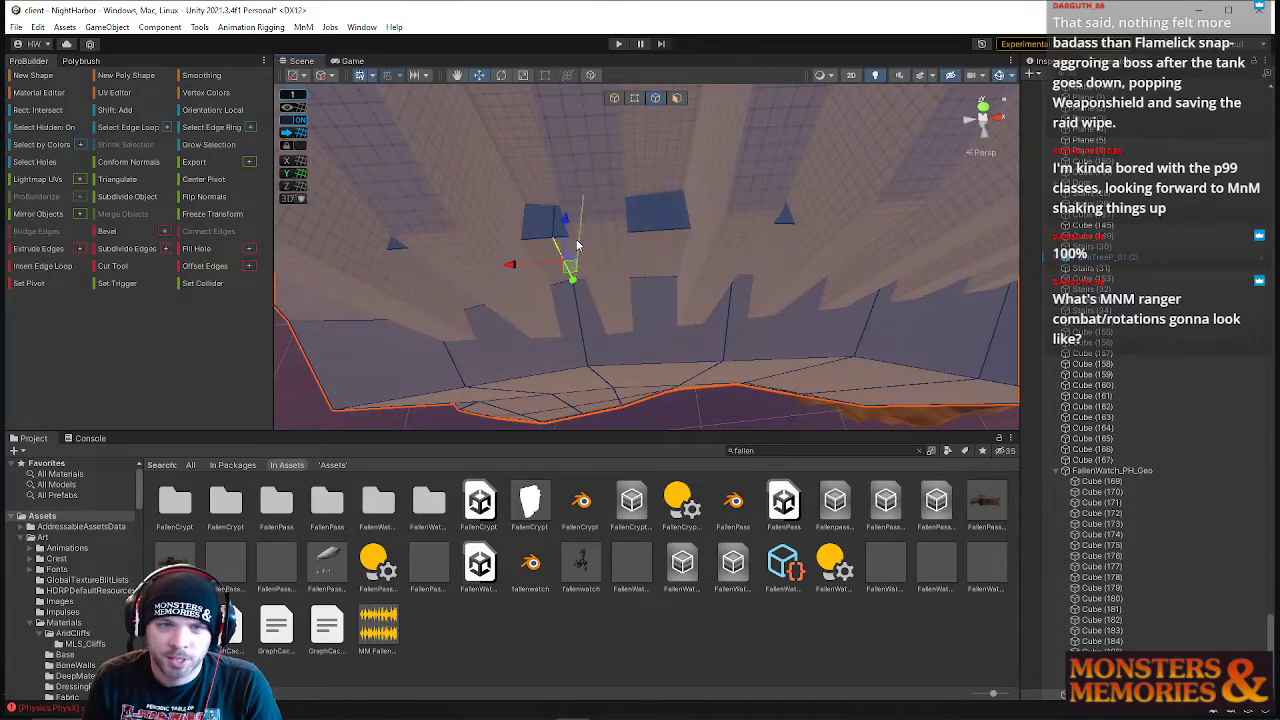
alt+drag(563, 214, 660, 175)
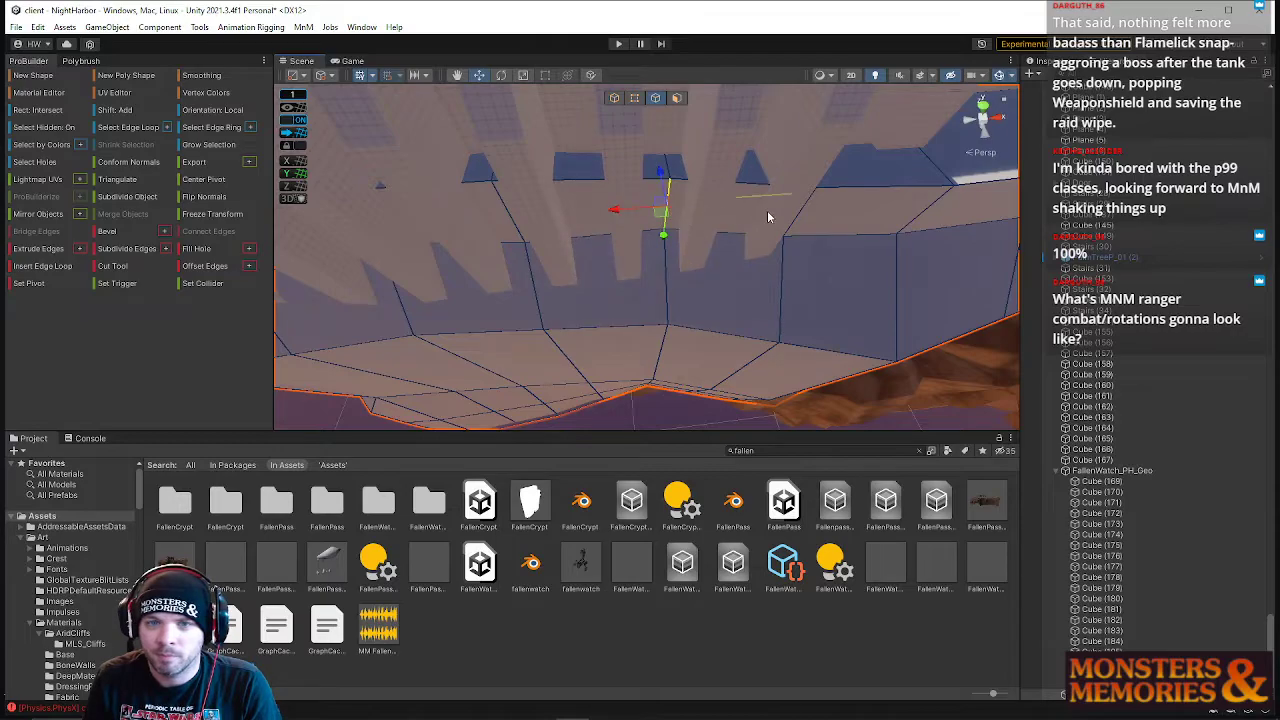
alt+drag(788, 216, 638, 246)
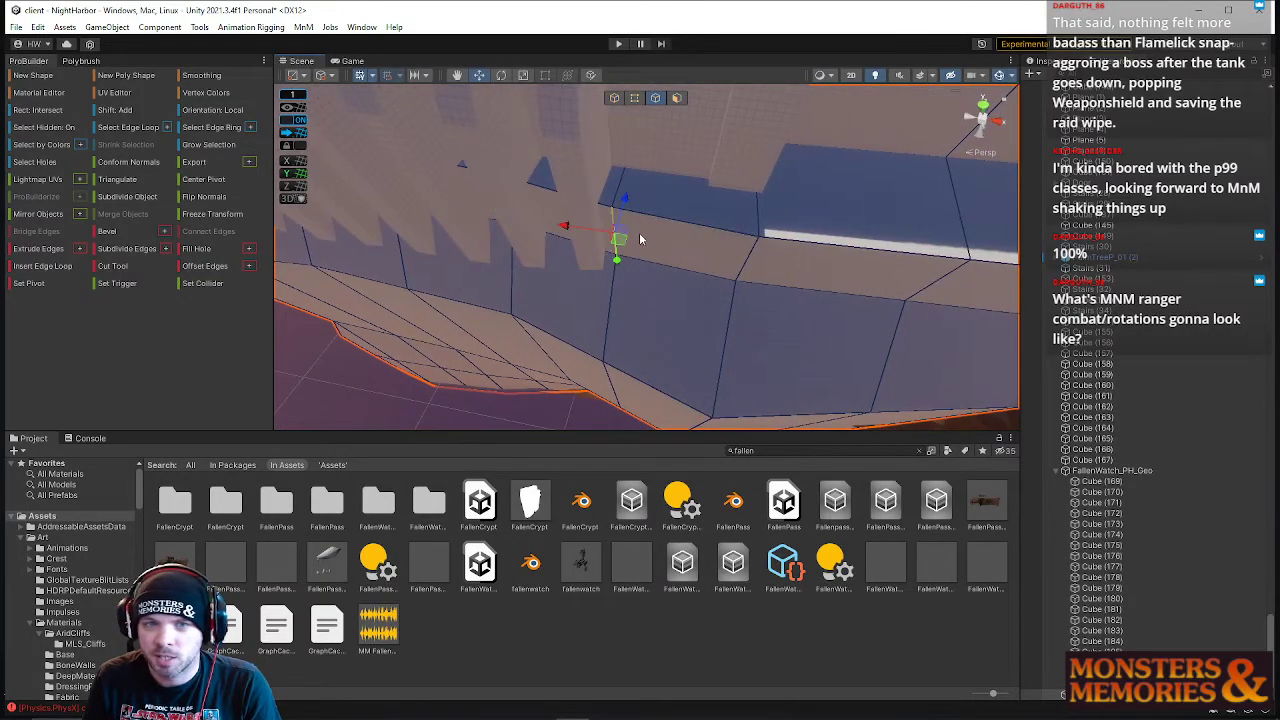
alt+drag(755, 237, 580, 268)
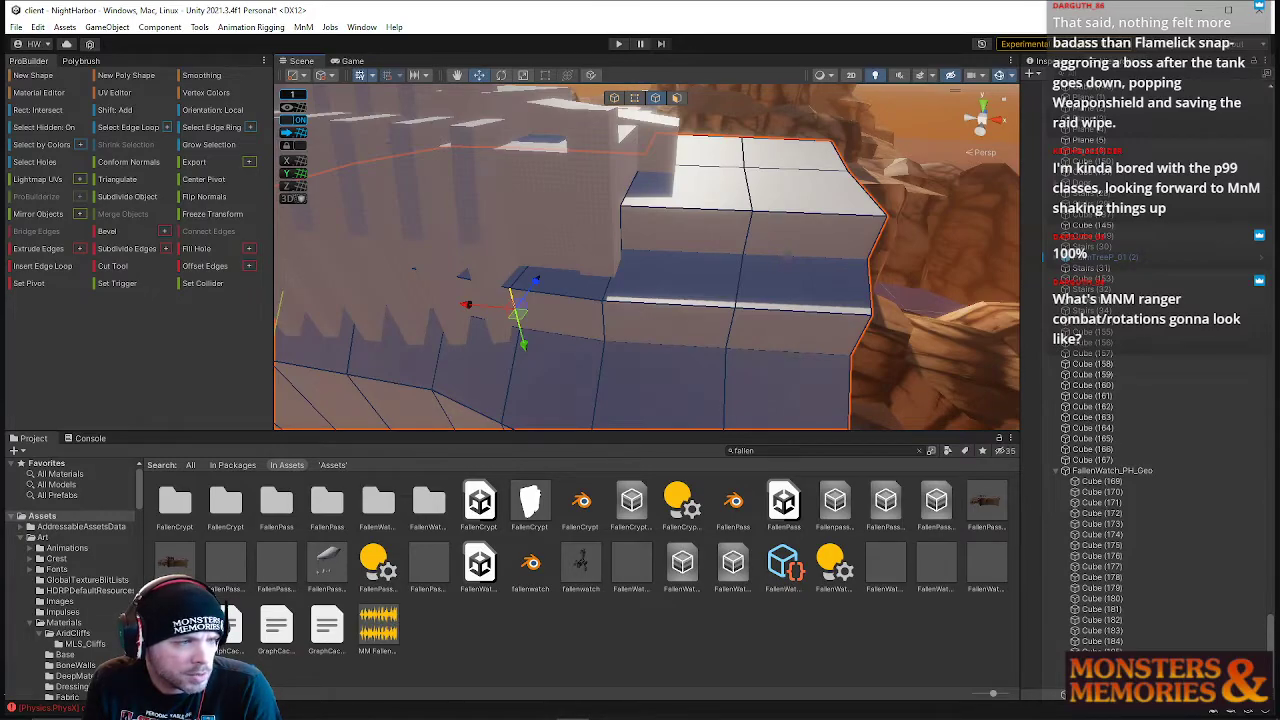
alt+drag(638, 279, 634, 169)
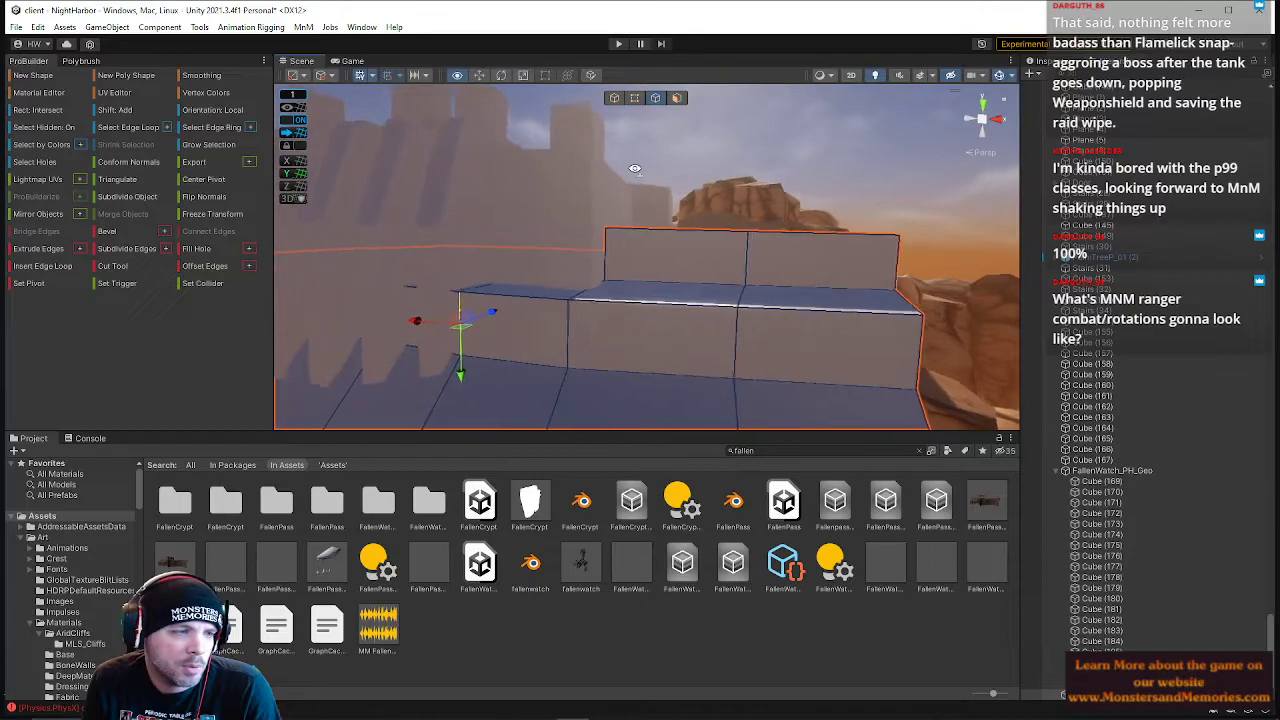
key(w)
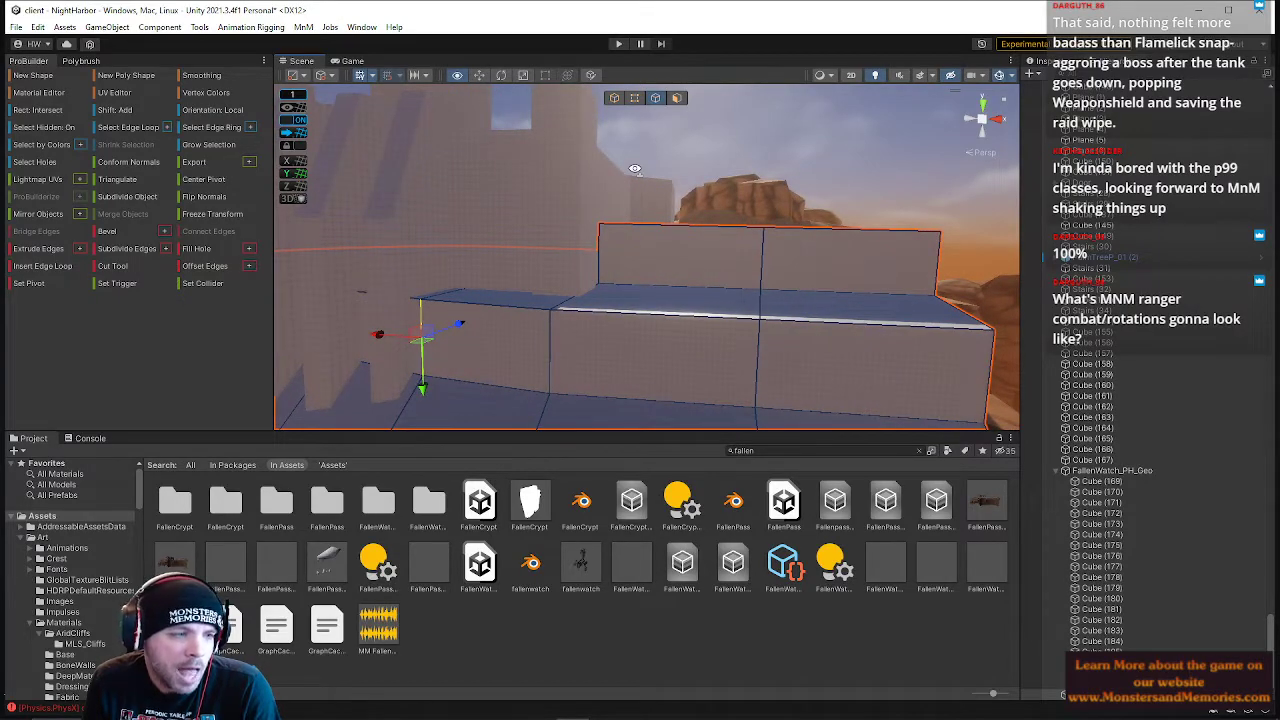
right_drag(635, 169, 558, 183)
key(w)
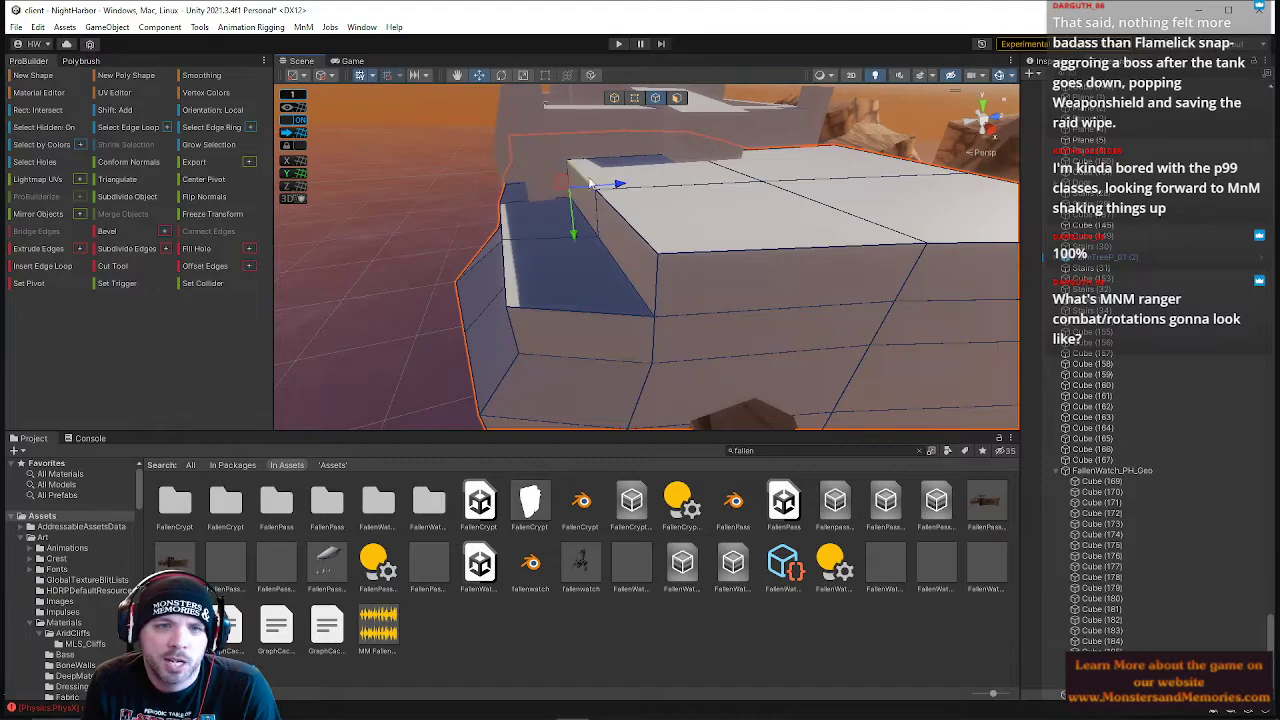
drag(617, 183, 656, 175)
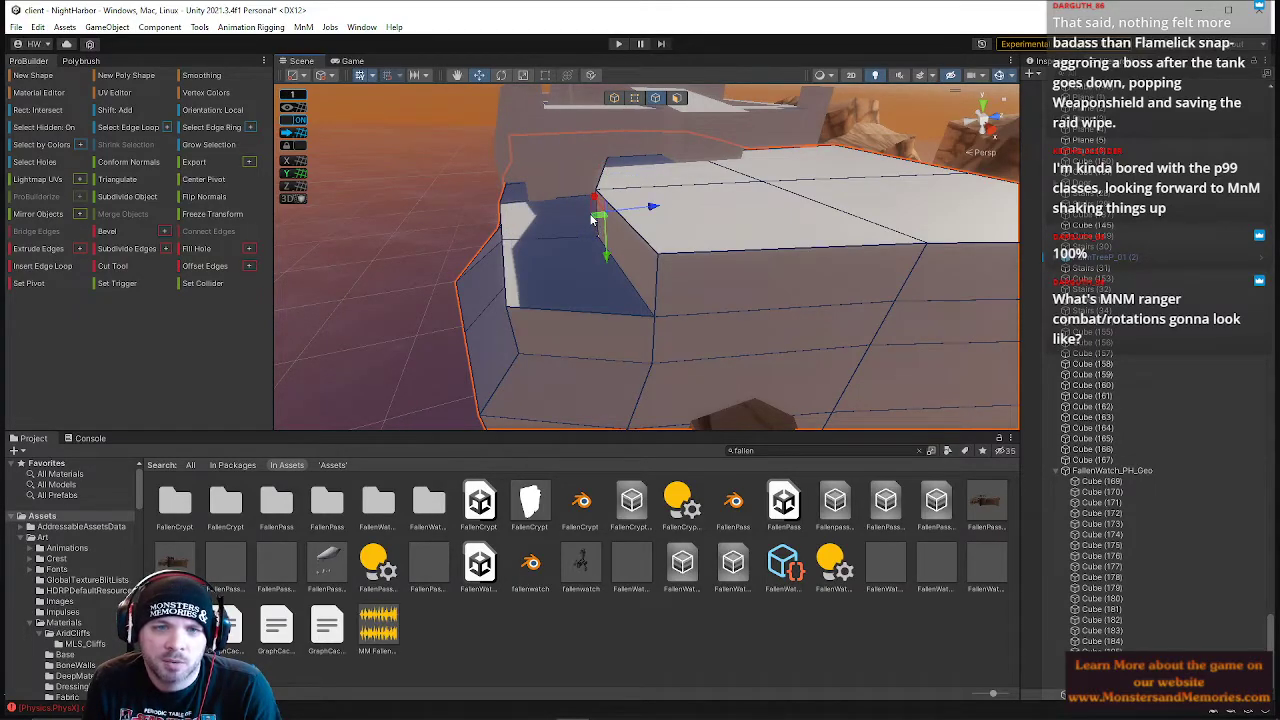
click(607, 212)
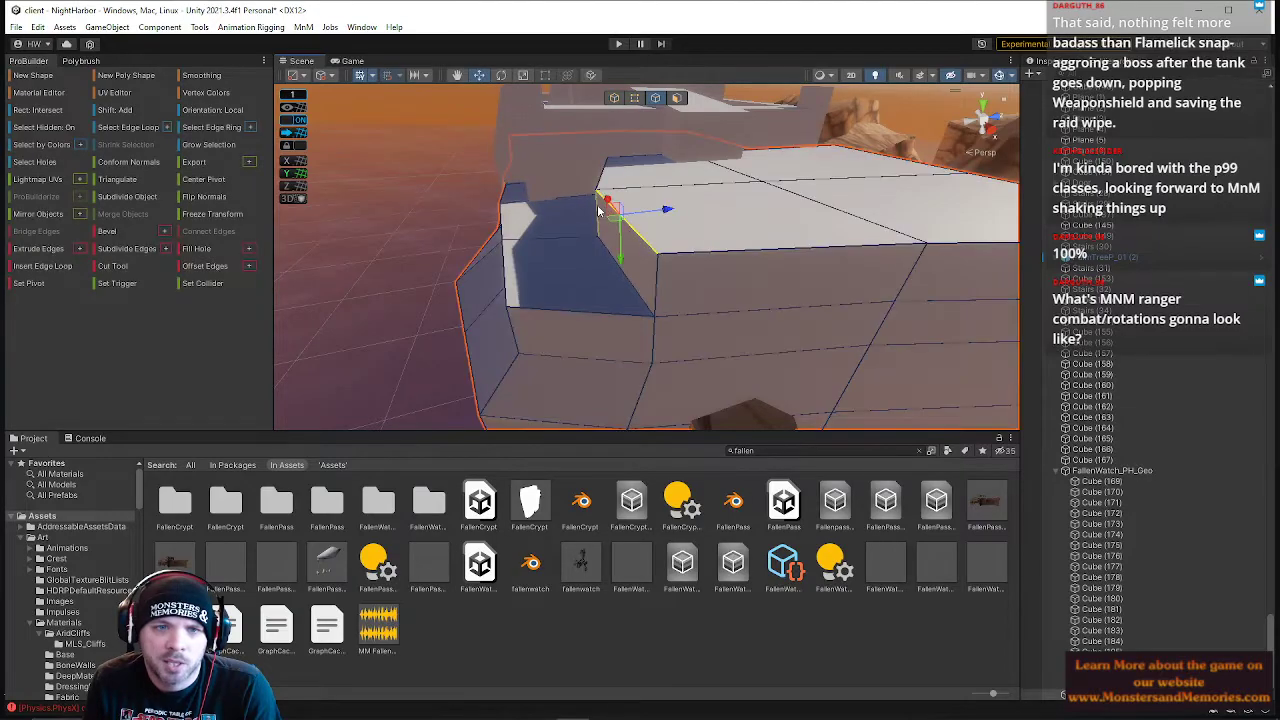
drag(648, 209, 688, 217)
- Select the vertical edges running down the wall block's side above the cliffs and shift them sideways
right_drag(776, 220, 767, 253)
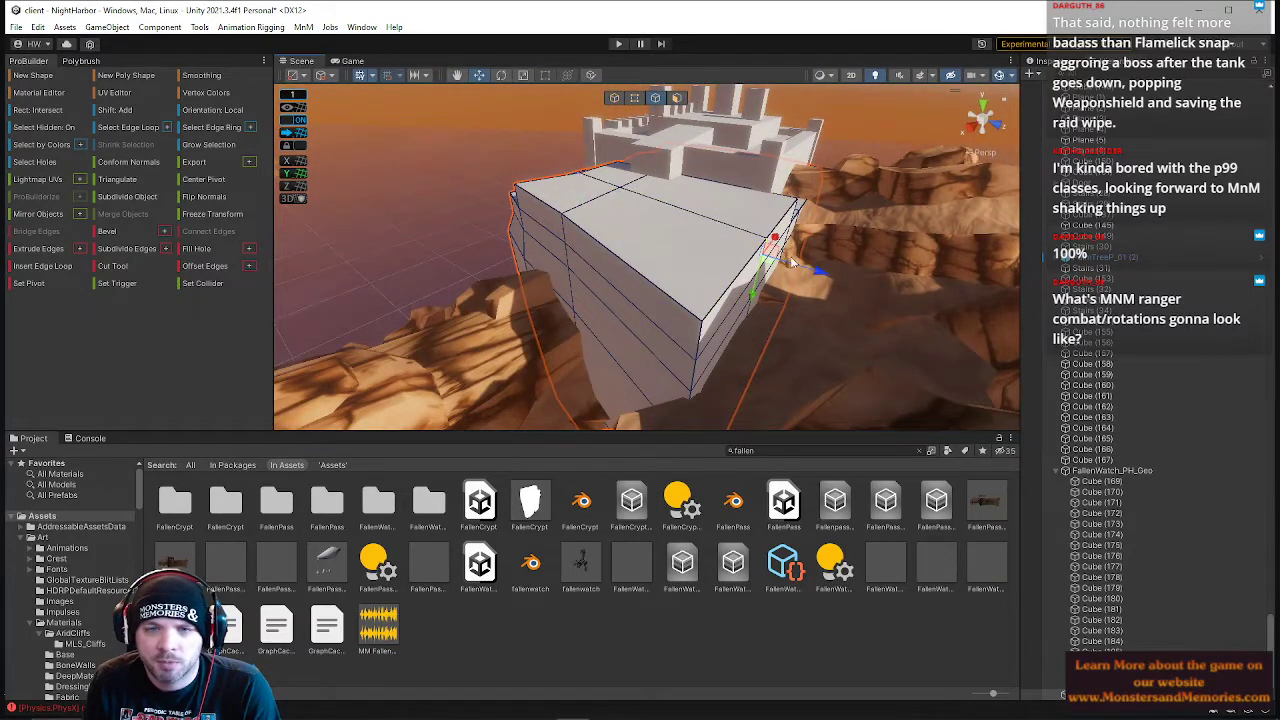
right_drag(787, 261, 665, 269)
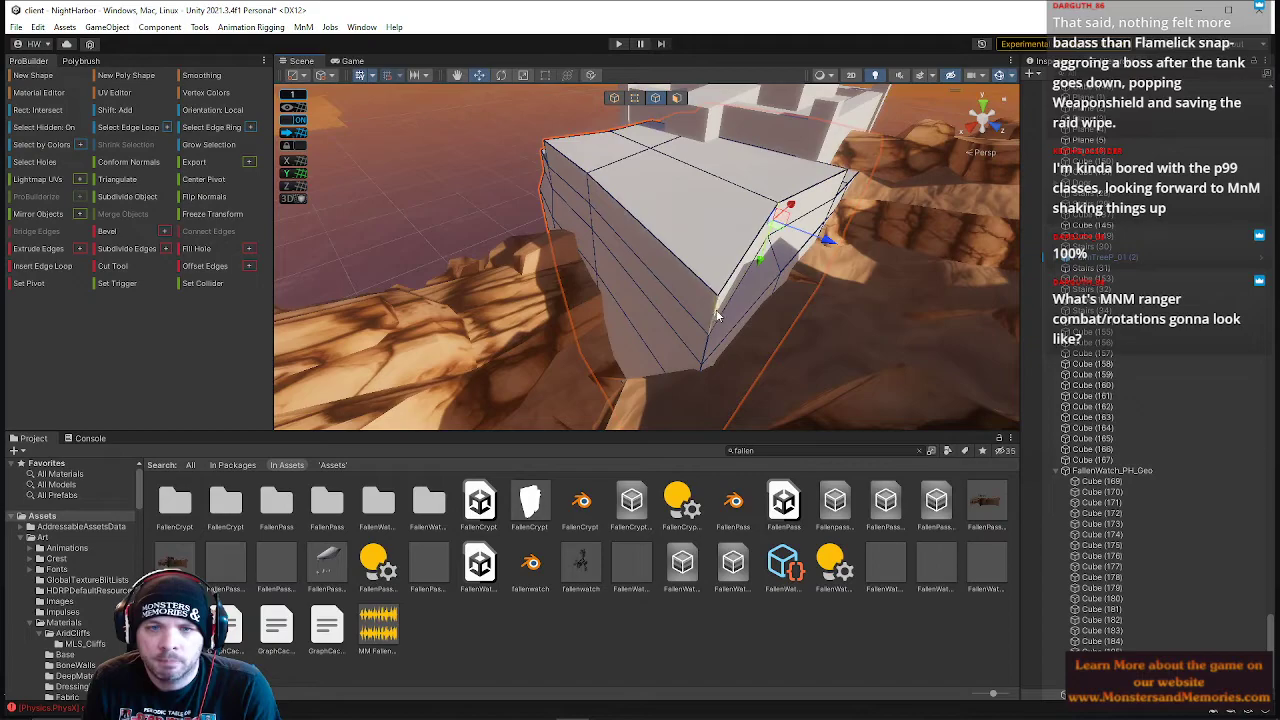
click(625, 216)
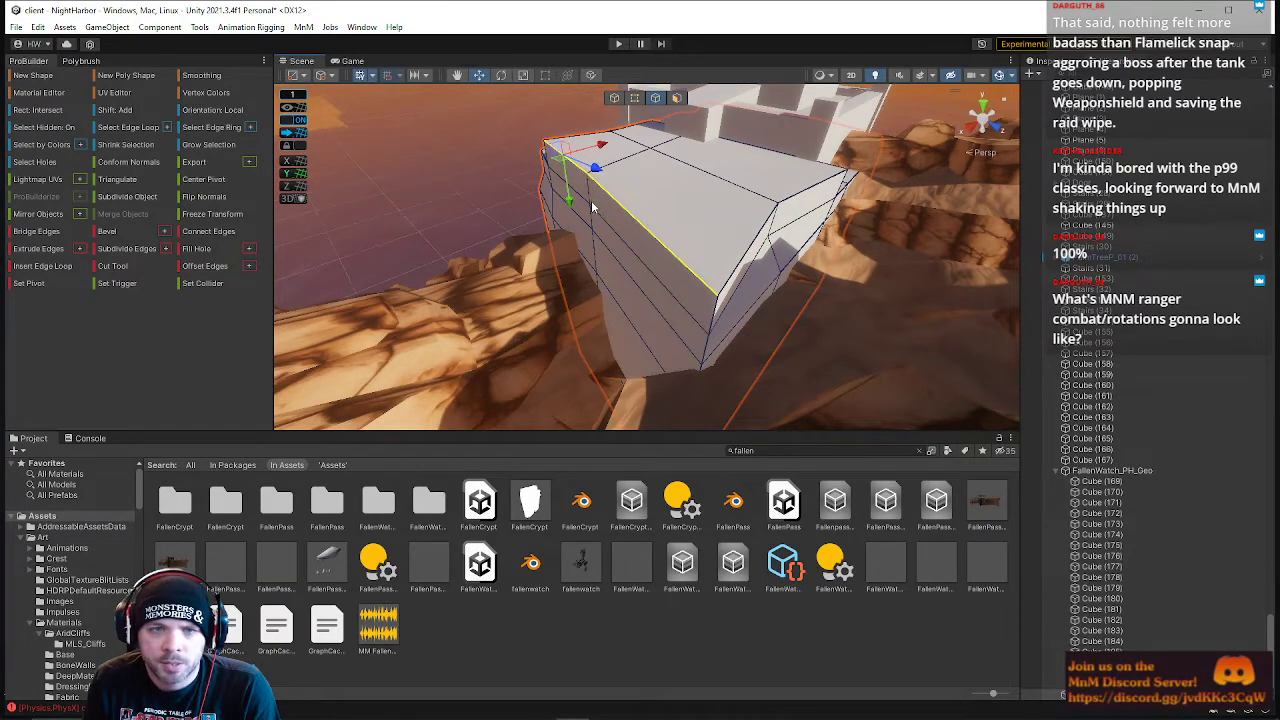
click(598, 290)
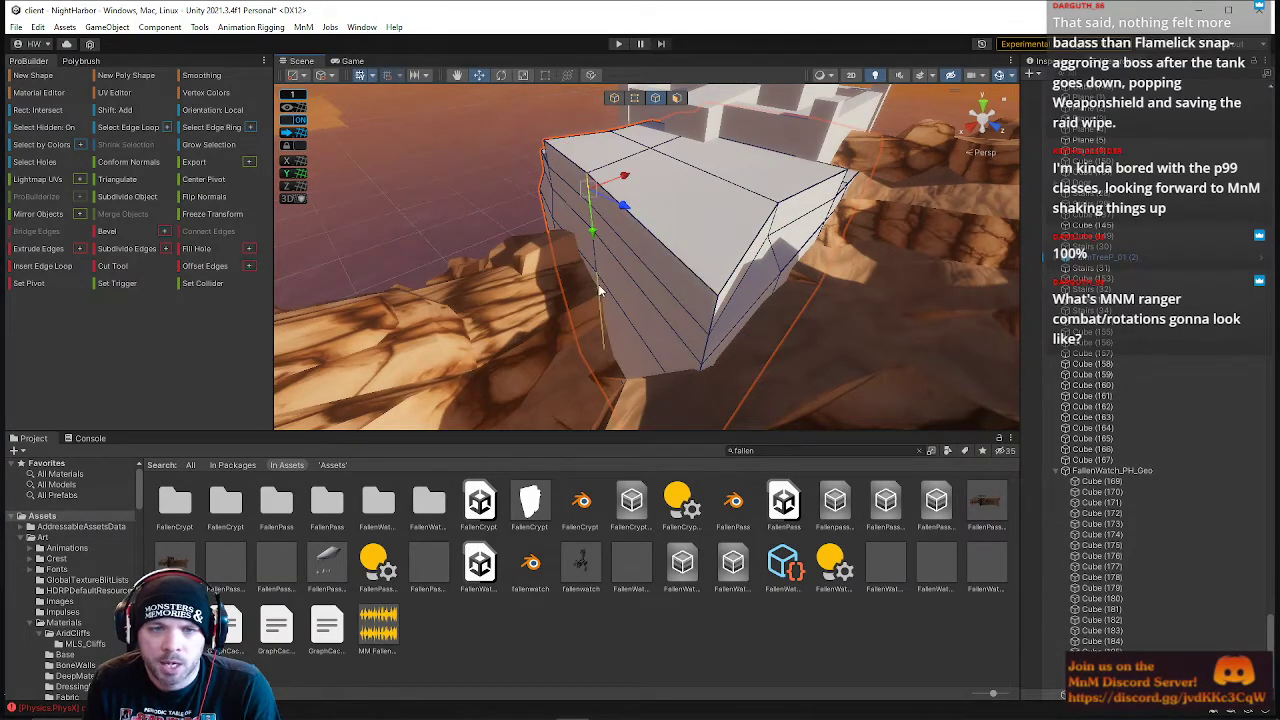
shift+click(700, 368)
right_drag(713, 354, 593, 414)
shift+click(609, 405)
drag(626, 378, 657, 371)
- Shift the upper vertical edges on the wall block's cliff-facing end to angle its top corners
right_drag(657, 371, 722, 418)
drag(740, 422, 756, 427)
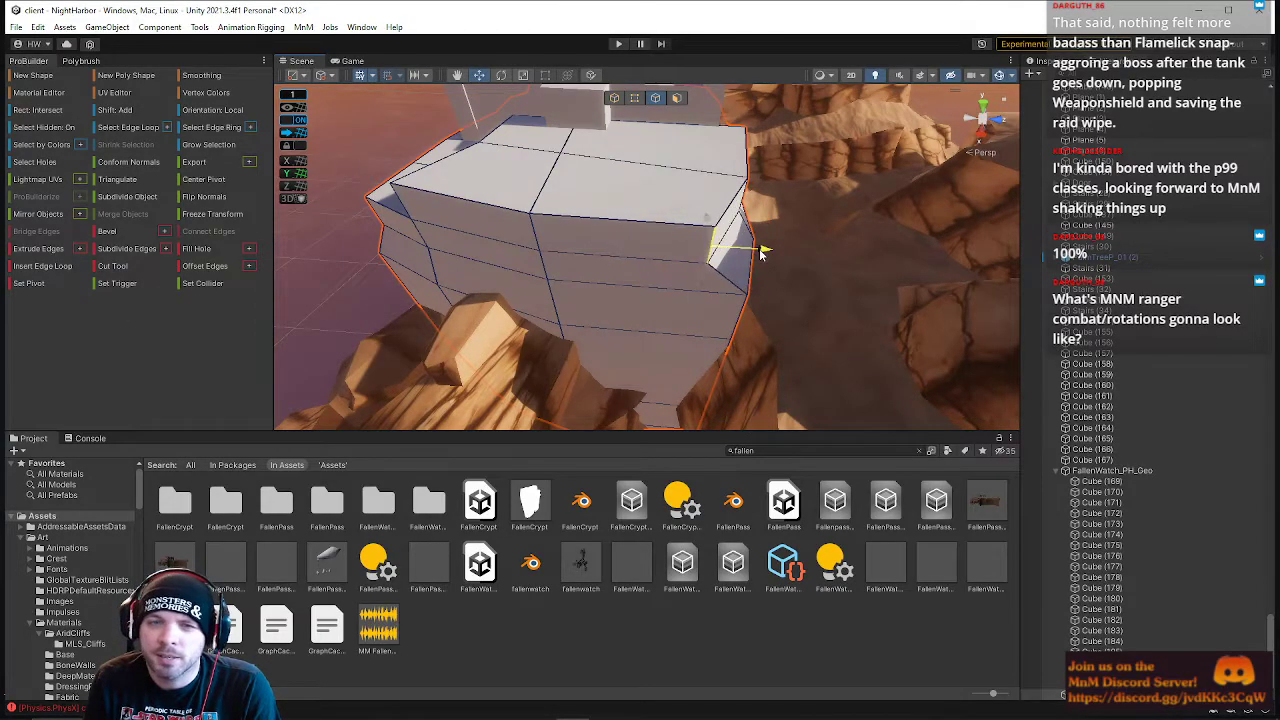
right_drag(767, 265, 606, 220)
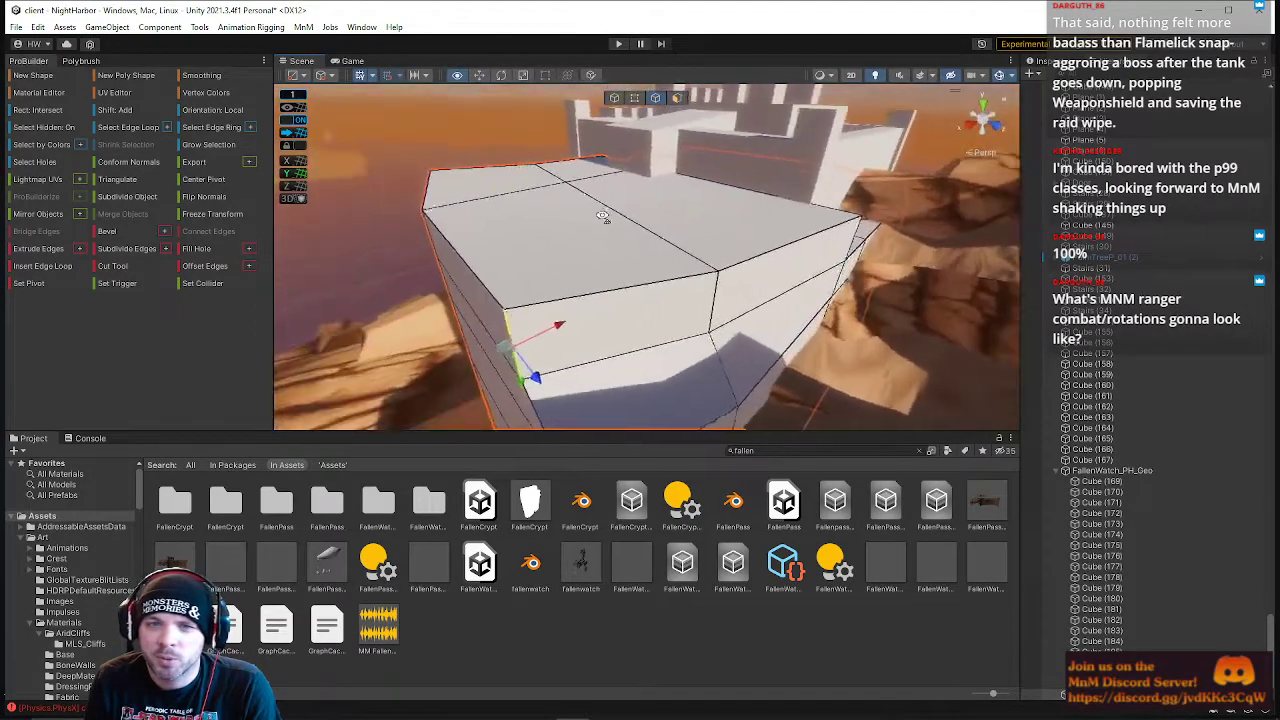
click(848, 244)
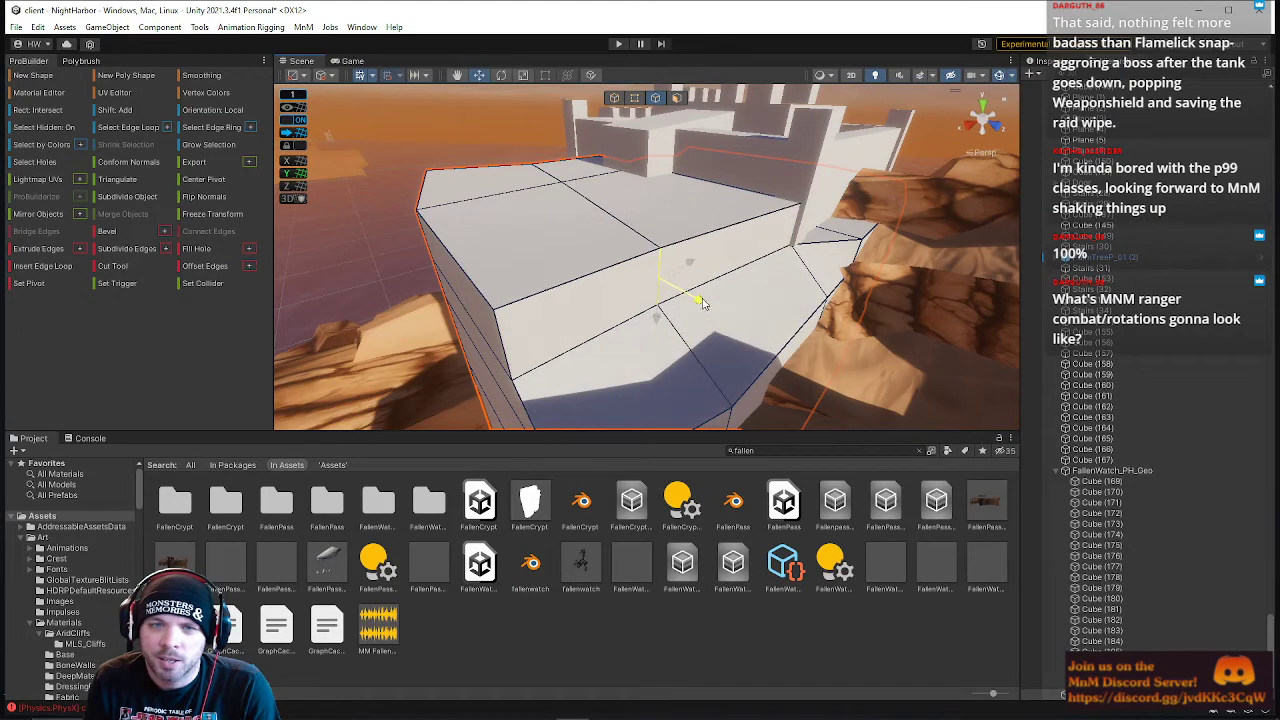
right_drag(677, 286, 457, 268)
click(651, 244)
drag(698, 257, 787, 255)
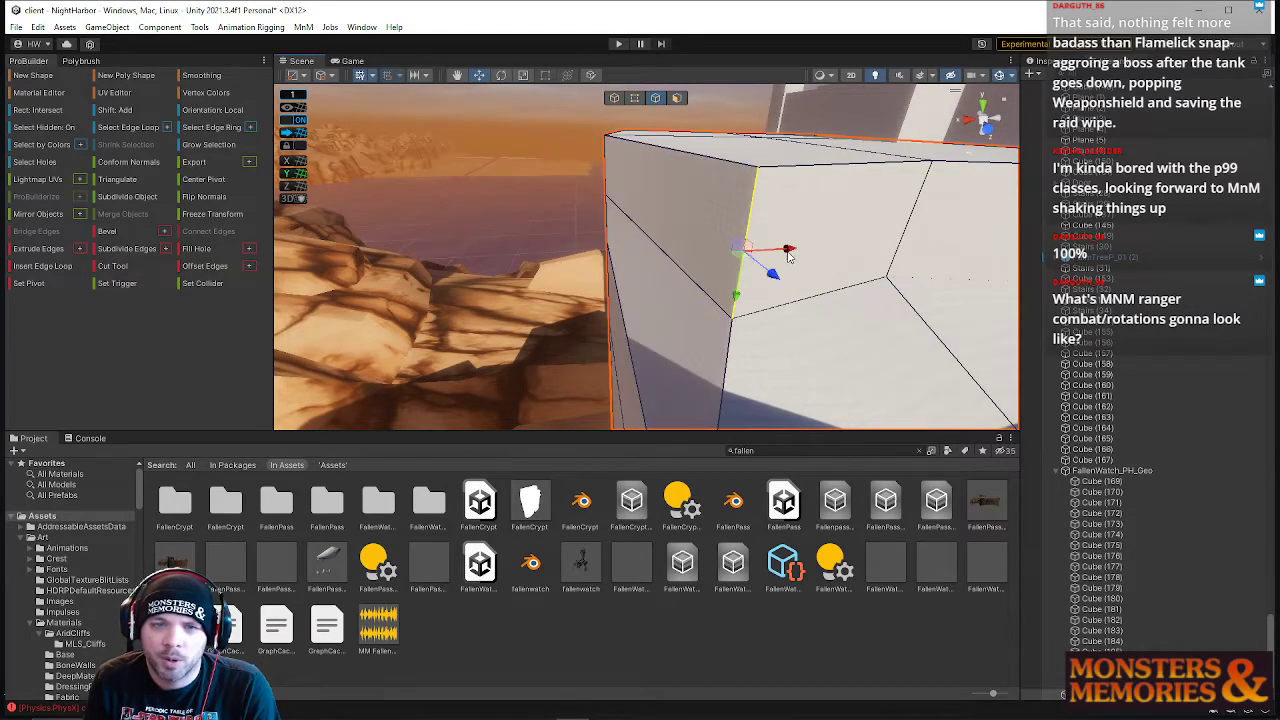
- Reposition the vertices on the lower corner of the wall block's cliff-facing end
right_drag(770, 295, 752, 382)
click(631, 100)
click(788, 279)
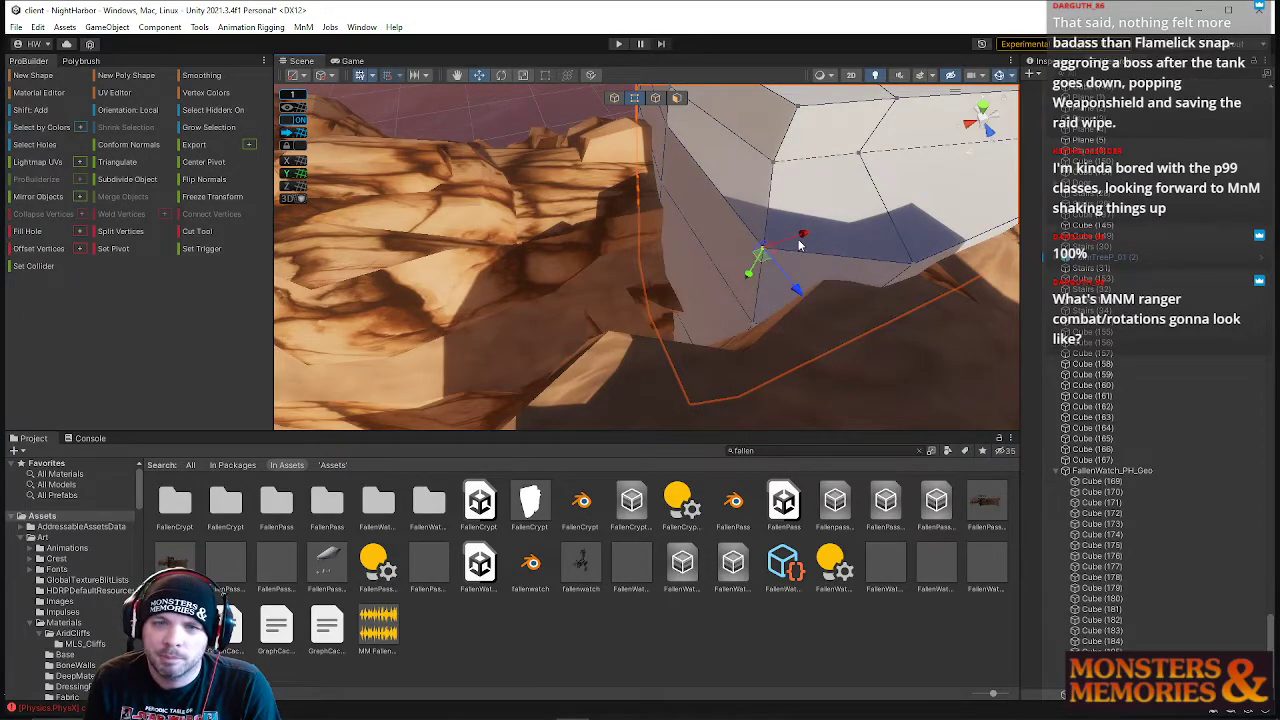
drag(798, 245, 815, 237)
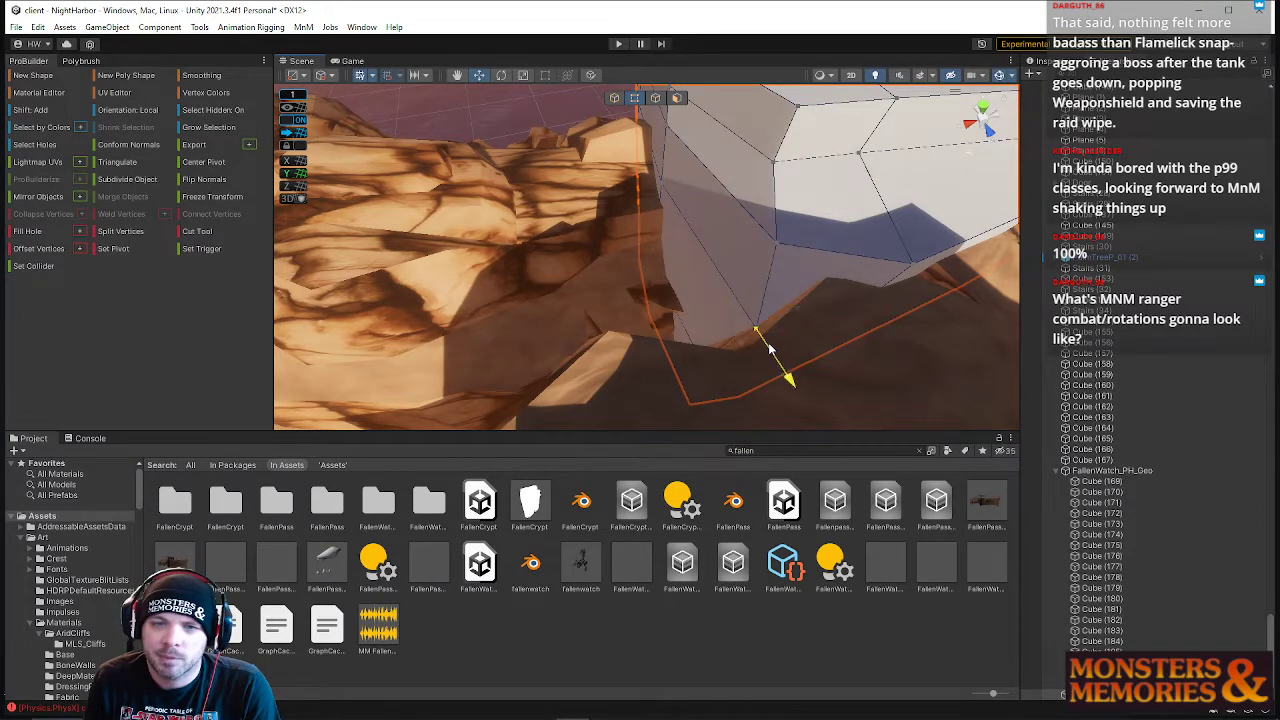
- Select the corner vertices running down the wall block's upper tiers at the cliff end and shift them slightly
right_drag(770, 350, 104, 148)
right_drag(569, 204, 640, 208)
drag(645, 210, 652, 295)
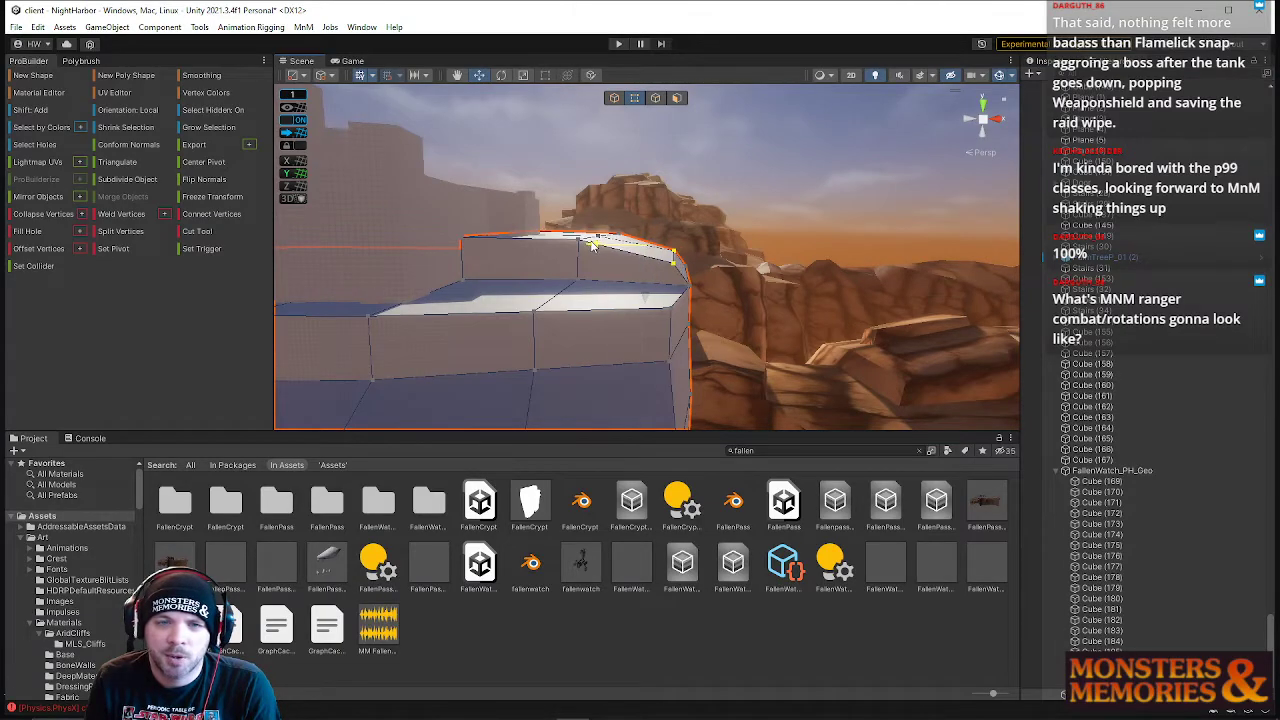
click(686, 291)
right_drag(686, 294, 768, 273)
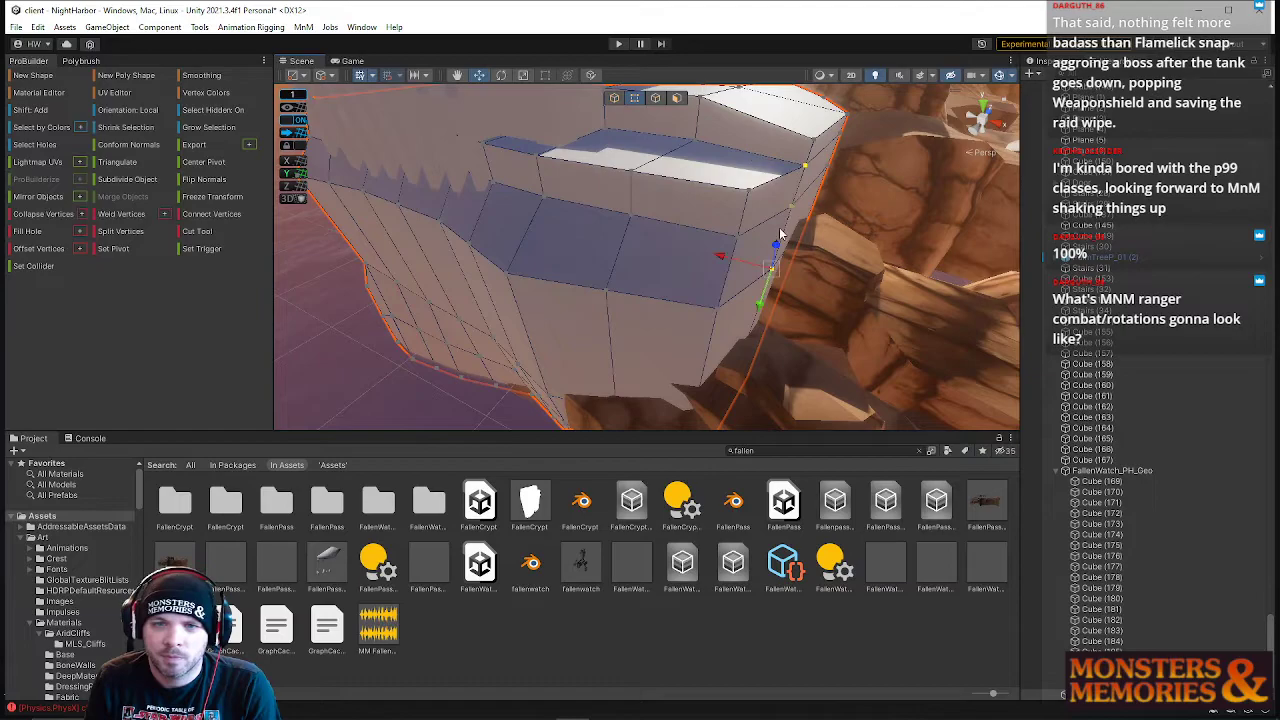
right_drag(758, 362, 722, 310)
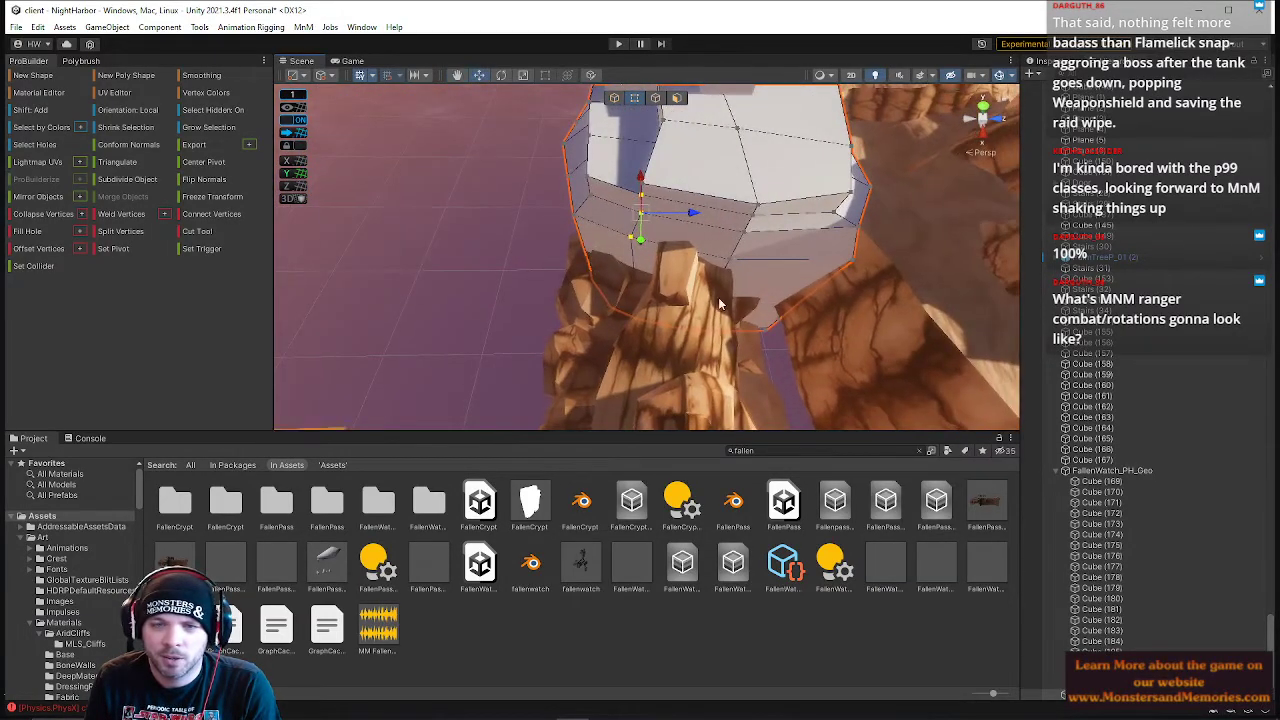
drag(617, 226, 756, 424)
mouse_move(641, 235)
right_down()
mouse_move(626, 229)
mouse_move(660, 233)
right_up()
drag(646, 230, 646, 240)
- Connect two vertices on the wall block's top surface with a new edge
right_drag(692, 243, 780, 266)
click(698, 211)
shift+click(838, 254)
key(alt+e)
click(712, 194)
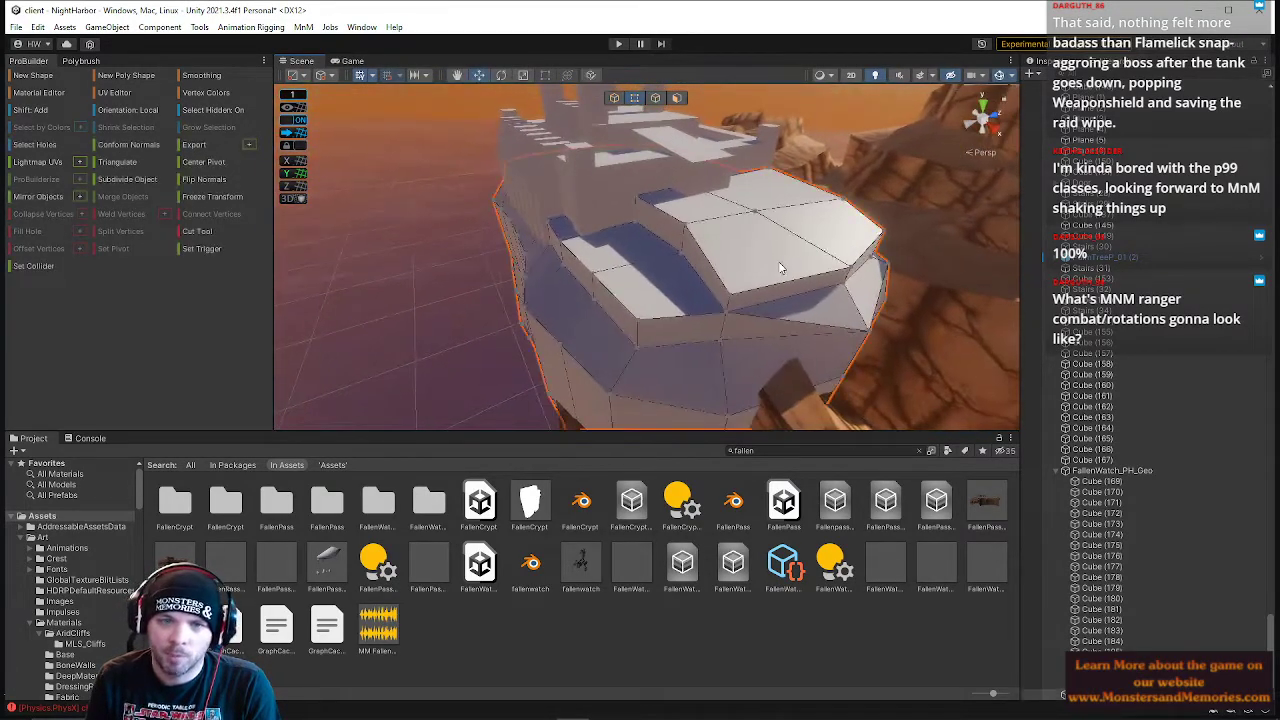
- Select the corner vertex pair of the wall block's top tier and move it sideways to widen the ledge
click(780, 266)
scroll(751, 277, up, 10)
click(558, 300)
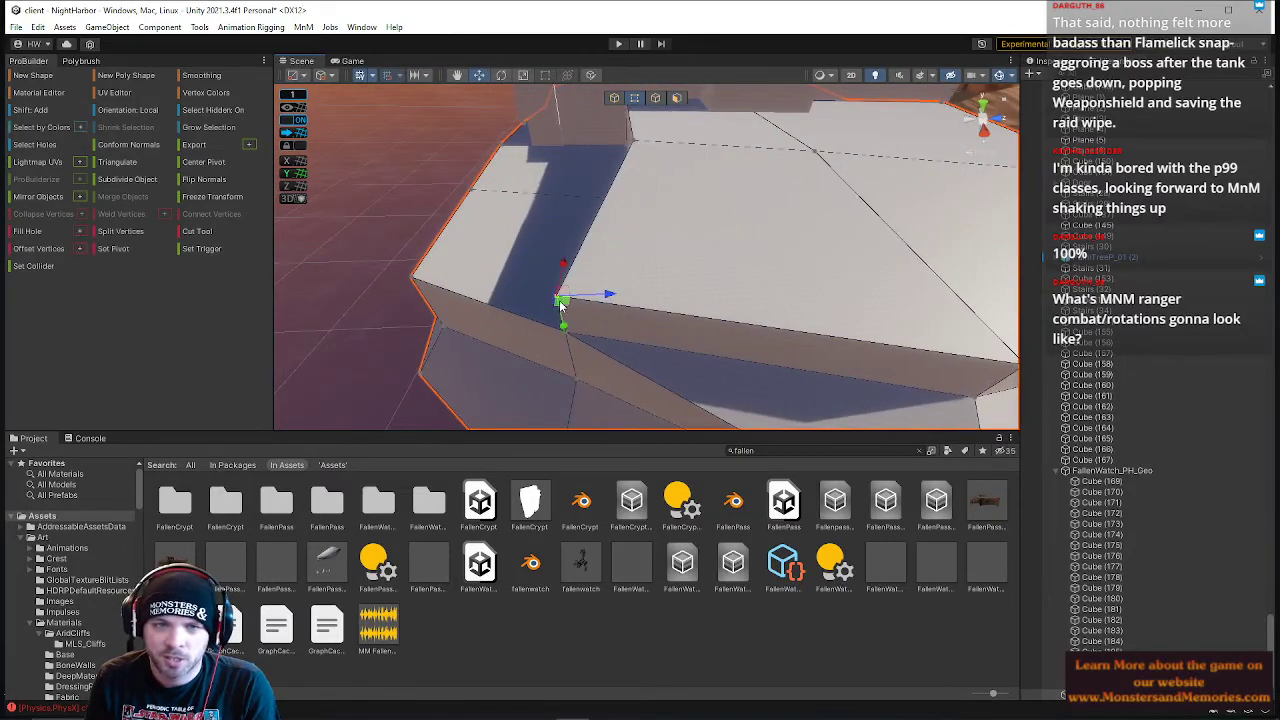
shift+click(568, 333)
drag(615, 327, 705, 341)
click(662, 296)
drag(714, 293, 757, 289)
- Shift the next vertices along the top tier's side inward, behind its moved corner
key(w)
right_drag(734, 280, 682, 200)
key(s)
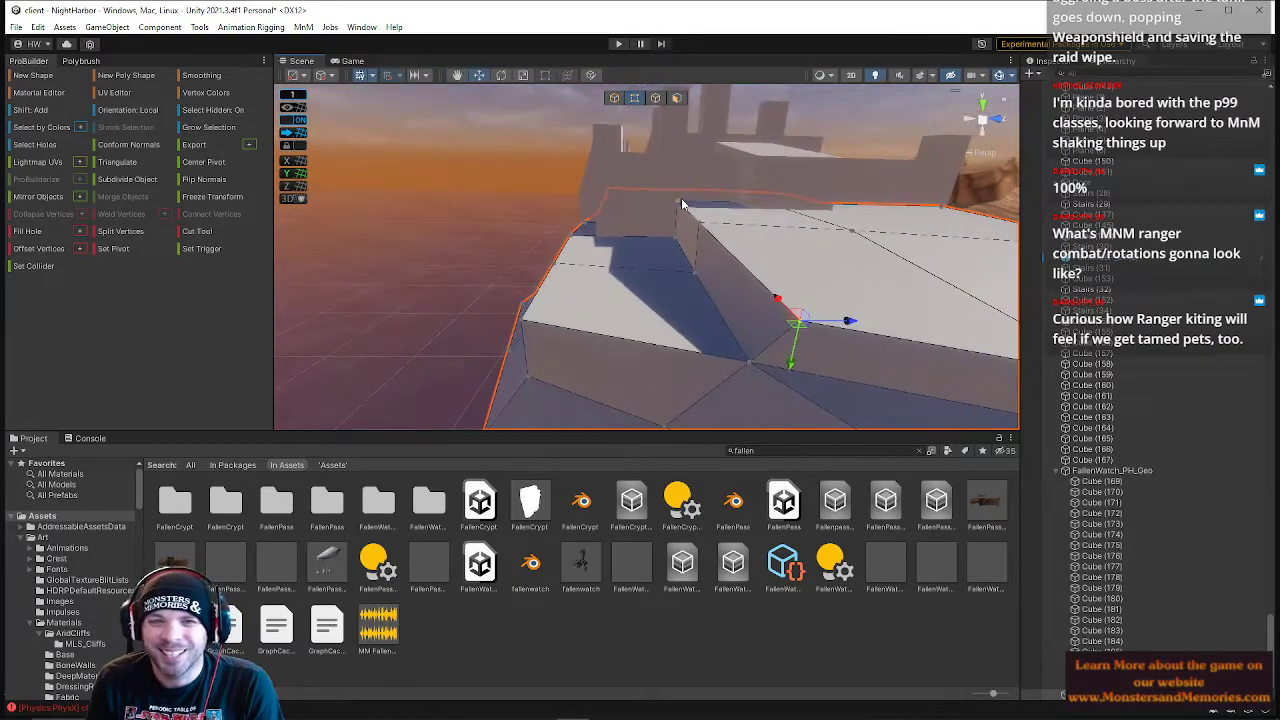
shift+click(701, 222)
drag(745, 225, 755, 227)
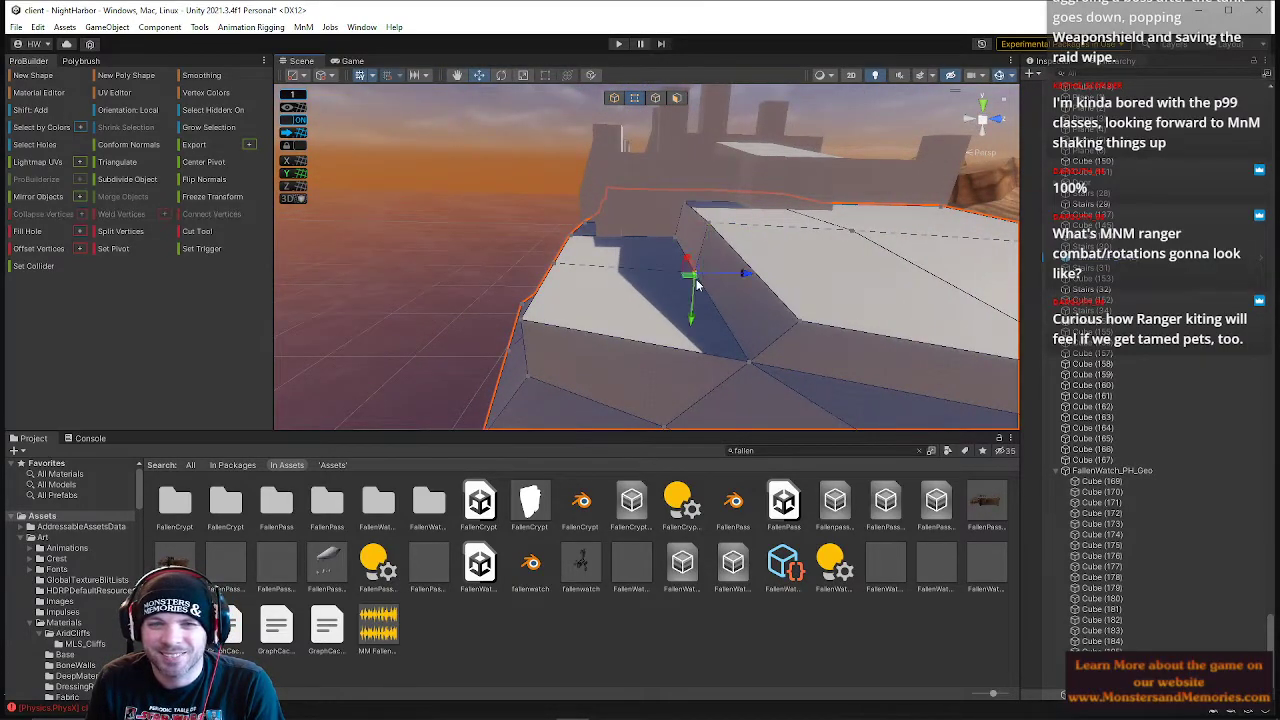
- Move a vertex on the upper tier's rim sideways to make the ledge outline irregular
right_drag(690, 250, 740, 194)
key(s)
key(w)
click(722, 168)
drag(733, 182, 745, 222)
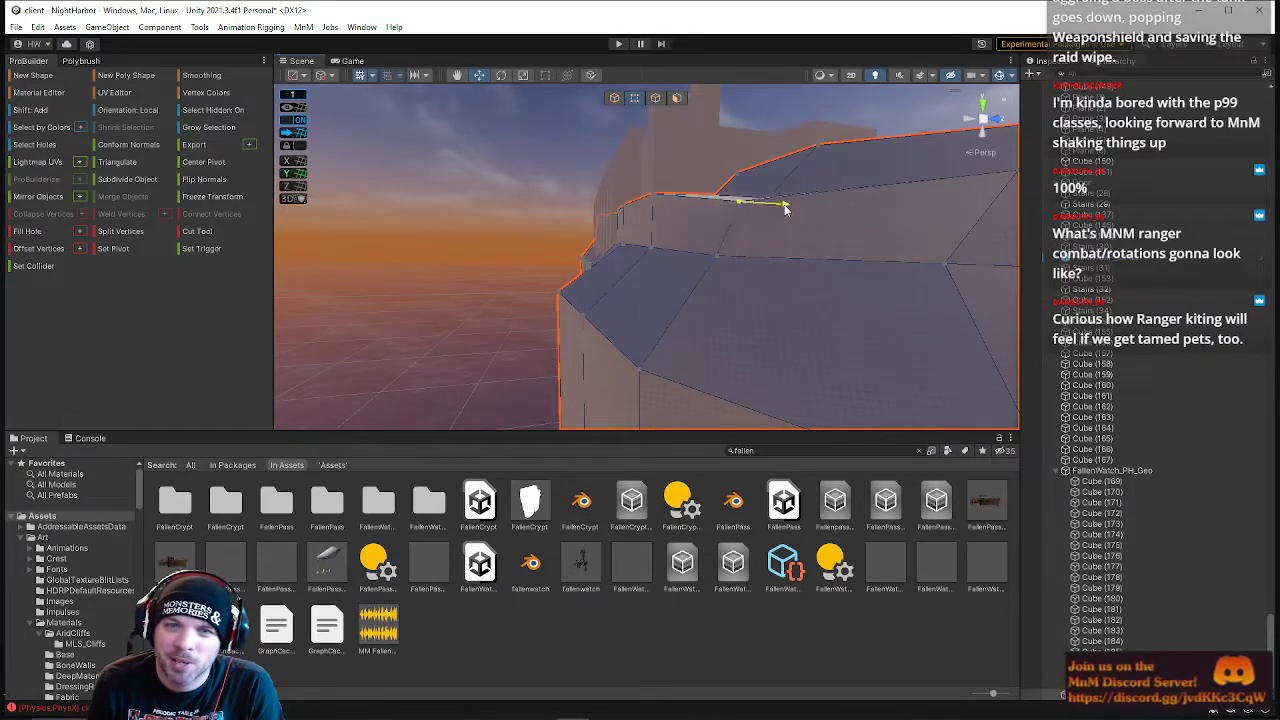
- Lower a vertex where the upper ledge meets the tier above, near the cliff end of the wall's side
key(w)
right_drag(714, 214, 686, 266)
click(641, 207)
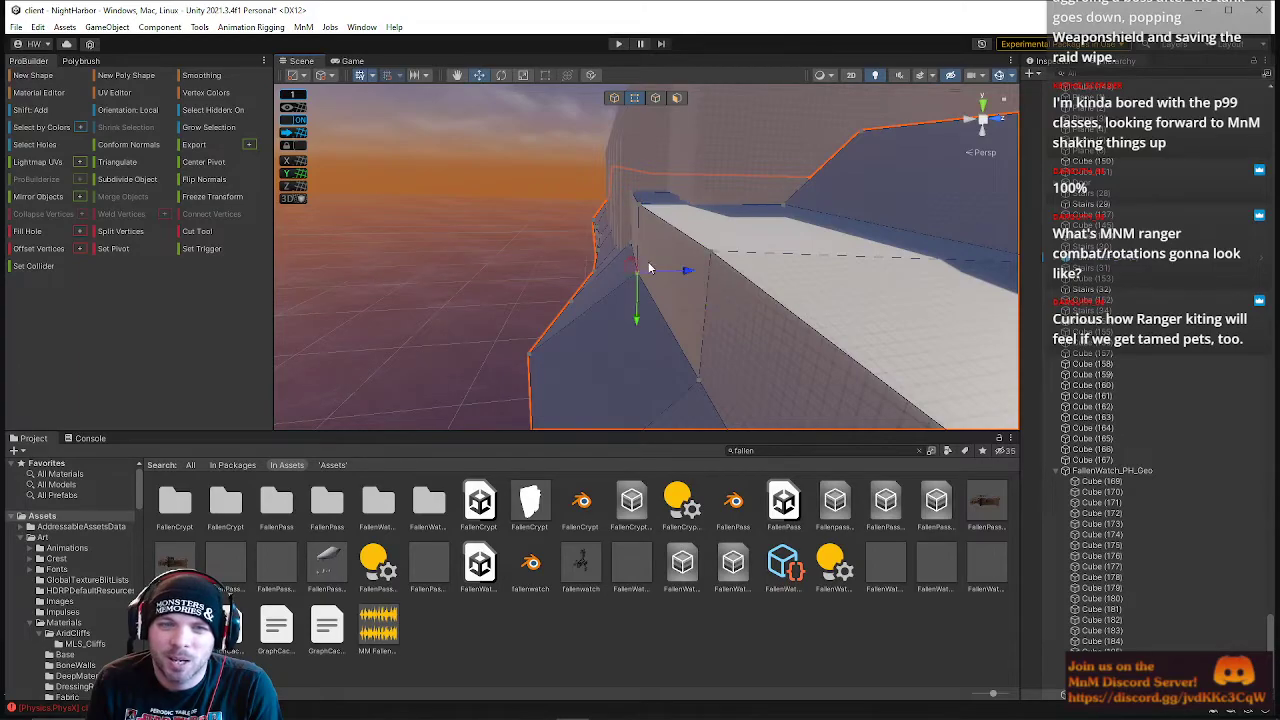
click(568, 168)
click(649, 202)
click(655, 99)
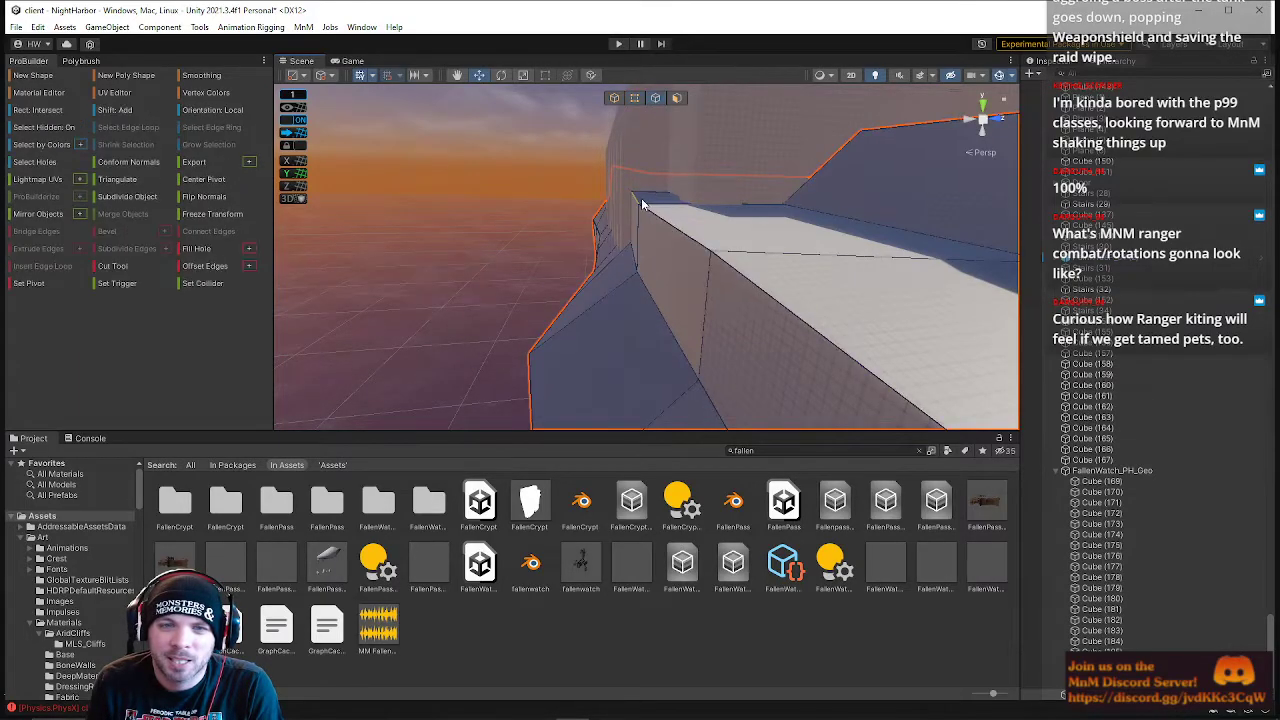
key(a)
right_drag(680, 202, 915, 177)
key(q)
click(634, 98)
click(690, 257)
drag(694, 300, 692, 329)
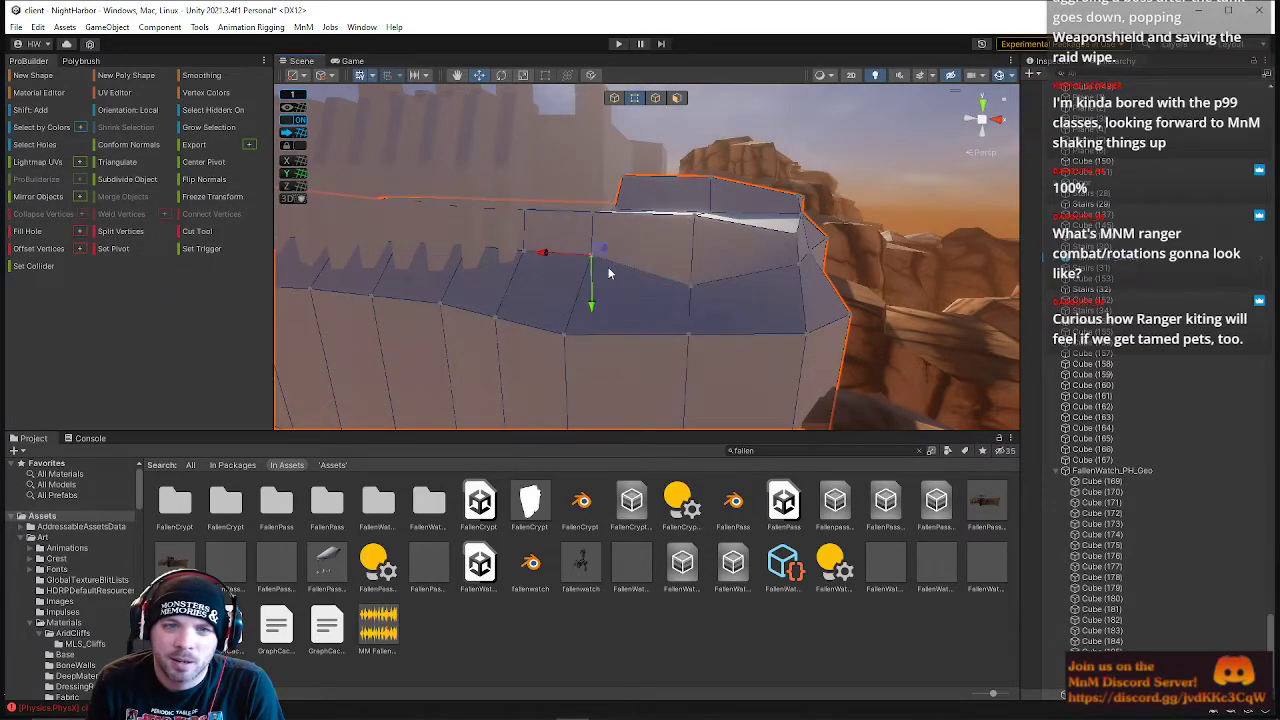
- Adjust individual vertices along the outer ledge edge beneath the columns to make it uneven
right_drag(503, 382, 529, 271)
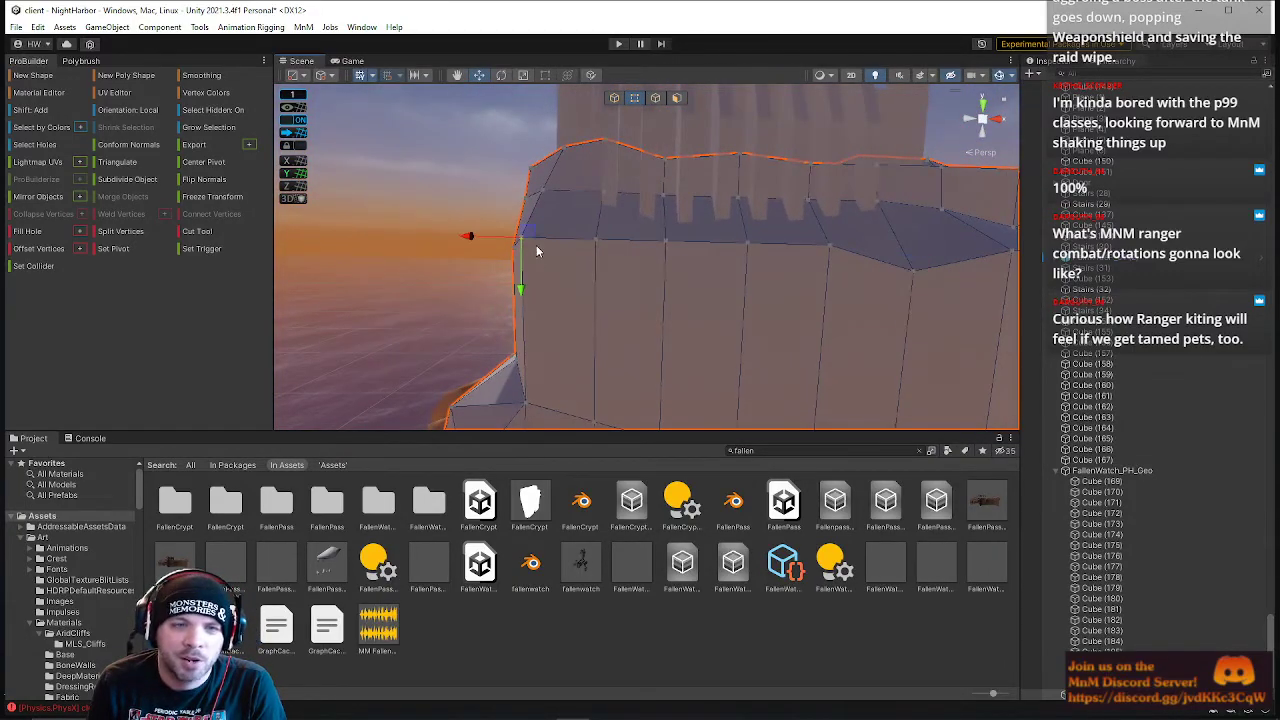
click(591, 247)
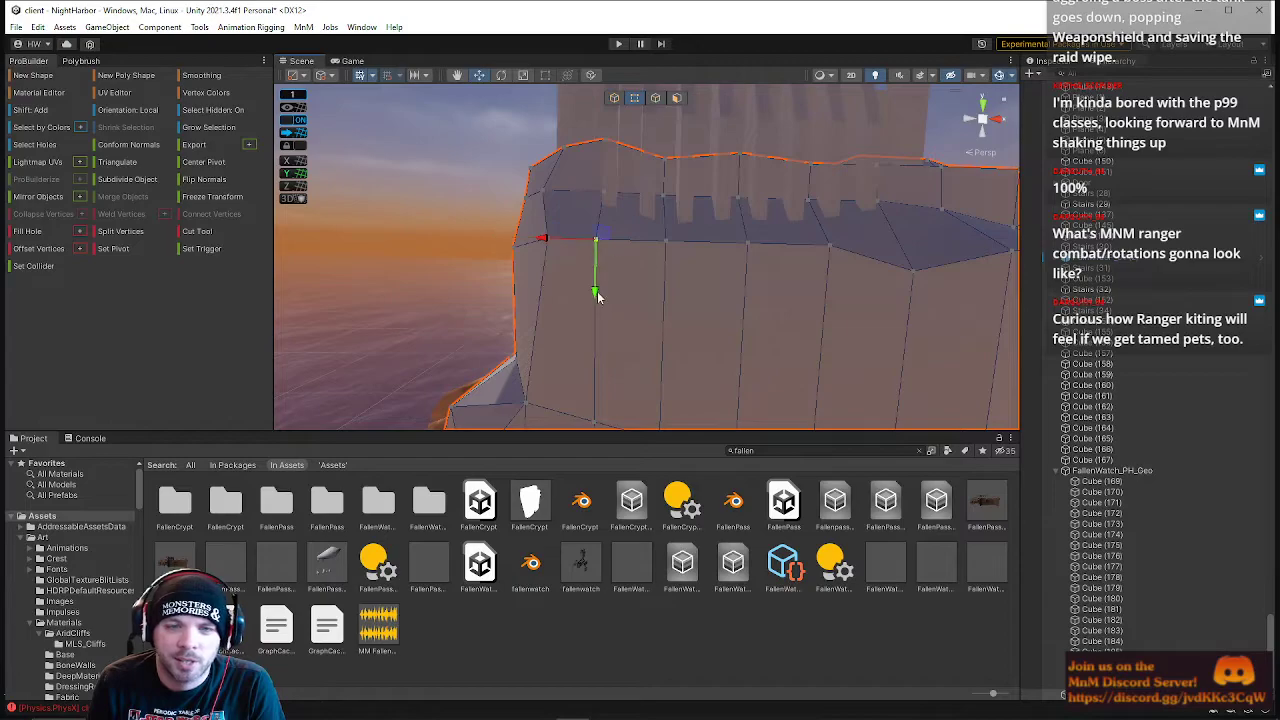
shift+click(665, 242)
right_drag(672, 326, 427, 317)
click(621, 264)
click(605, 247)
click(603, 256)
click(628, 248)
click(628, 248)
- Insert a horizontal edge loop through the tall faces below the wall block's ledge
click(655, 98)
click(606, 247)
alt+drag(615, 250, 680, 281)
right_drag(681, 275, 662, 256)
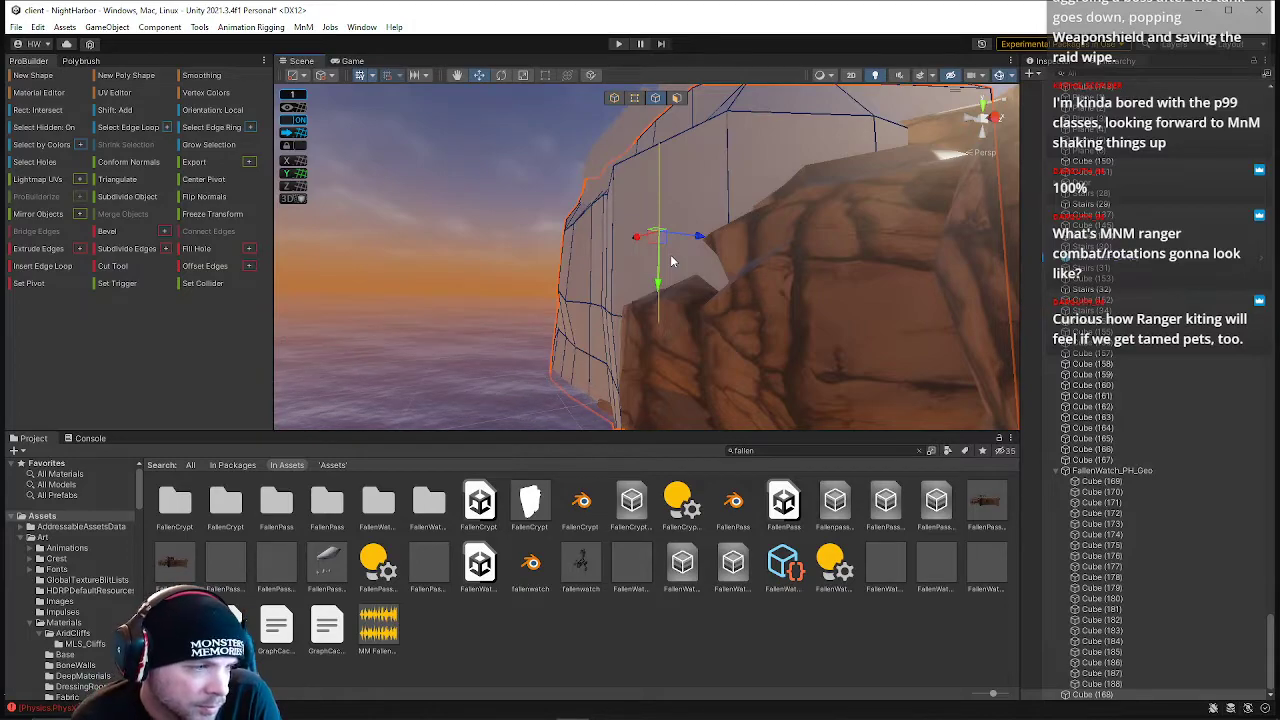
key(alt+u)
- Shift the selected edges on the wall block's lower side slightly sideways
right_drag(581, 260, 527, 278)
key(w)
key(e)
drag(642, 272, 646, 272)
- Select the vertical edges on the wall side where it meets the cliffs and move them sideways
click(559, 208)
key(s)
right_drag(559, 208, 780, 223)
click(787, 248)
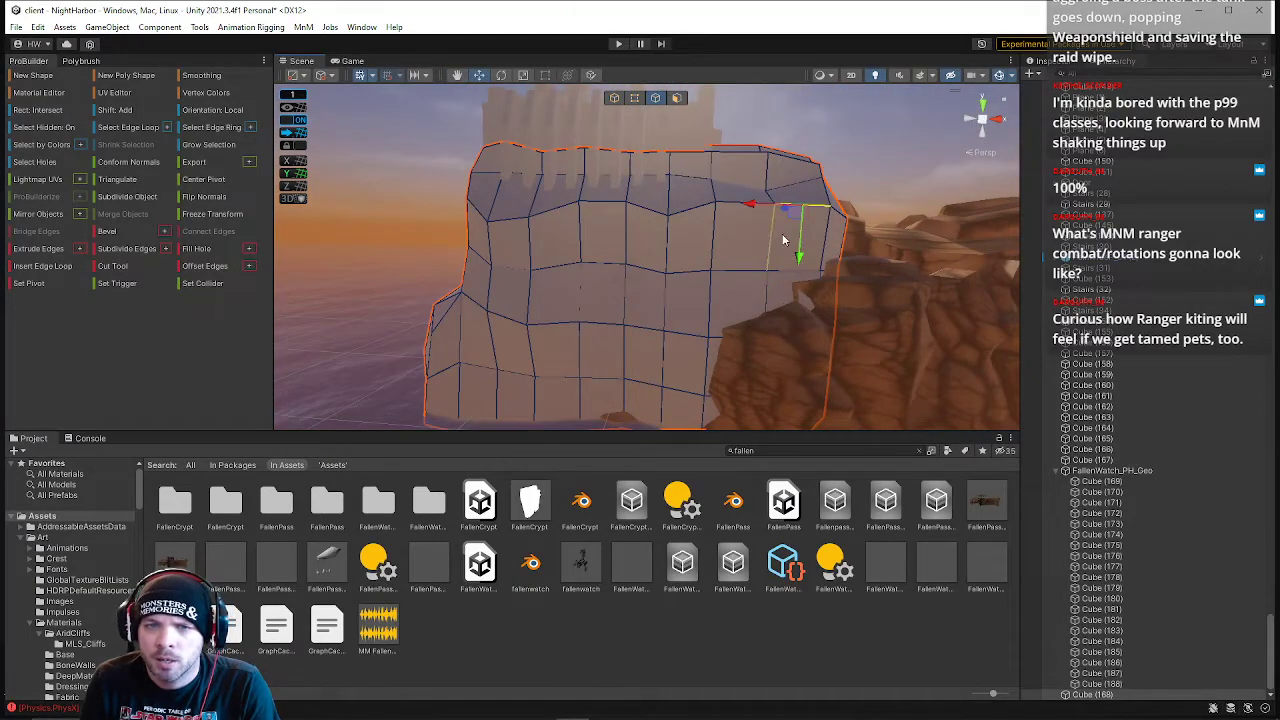
right_drag(701, 398, 693, 383)
click(751, 320)
right_drag(755, 300, 697, 277)
drag(735, 262, 710, 265)
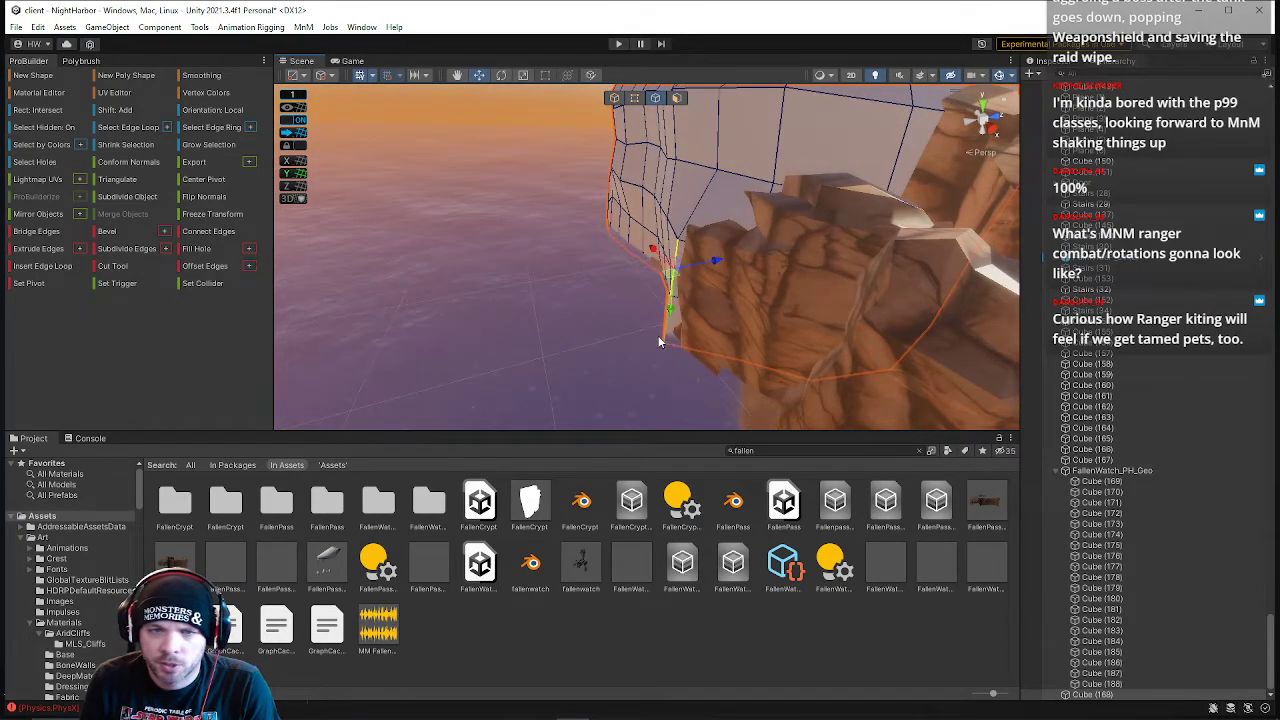
- Move the bottom corner vertex of the wall block beside the cliff base
click(634, 98)
click(660, 348)
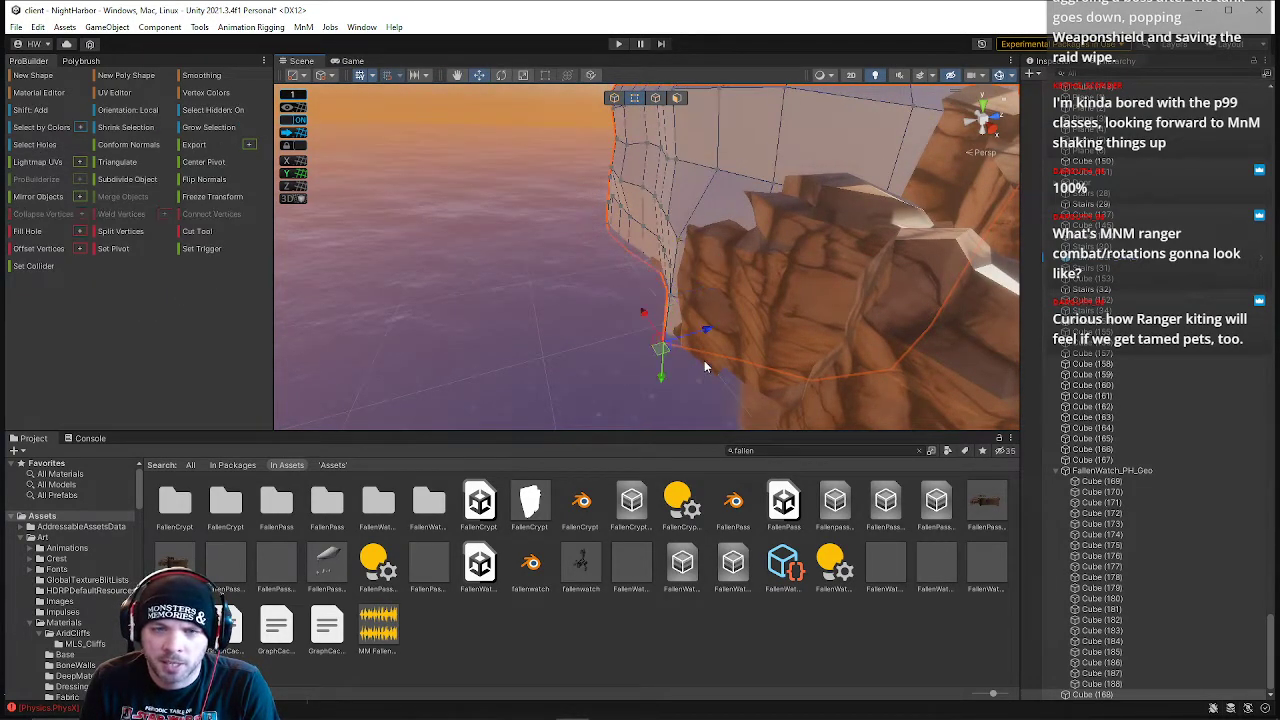
drag(705, 336, 660, 248)
- Lower individual vertices along the upper ledge near the wall block's cliff-side corner
click(762, 178)
click(718, 197)
shift+click(650, 243)
click(651, 252)
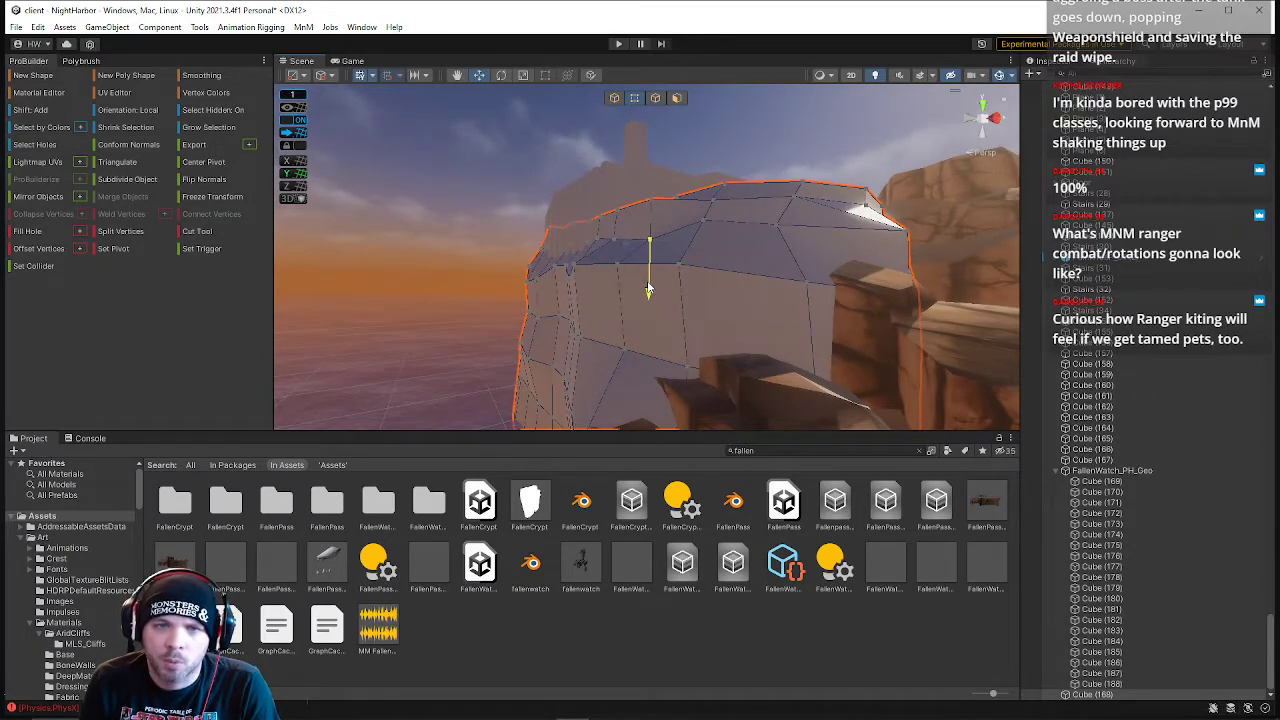
click(712, 228)
drag(706, 268, 679, 347)
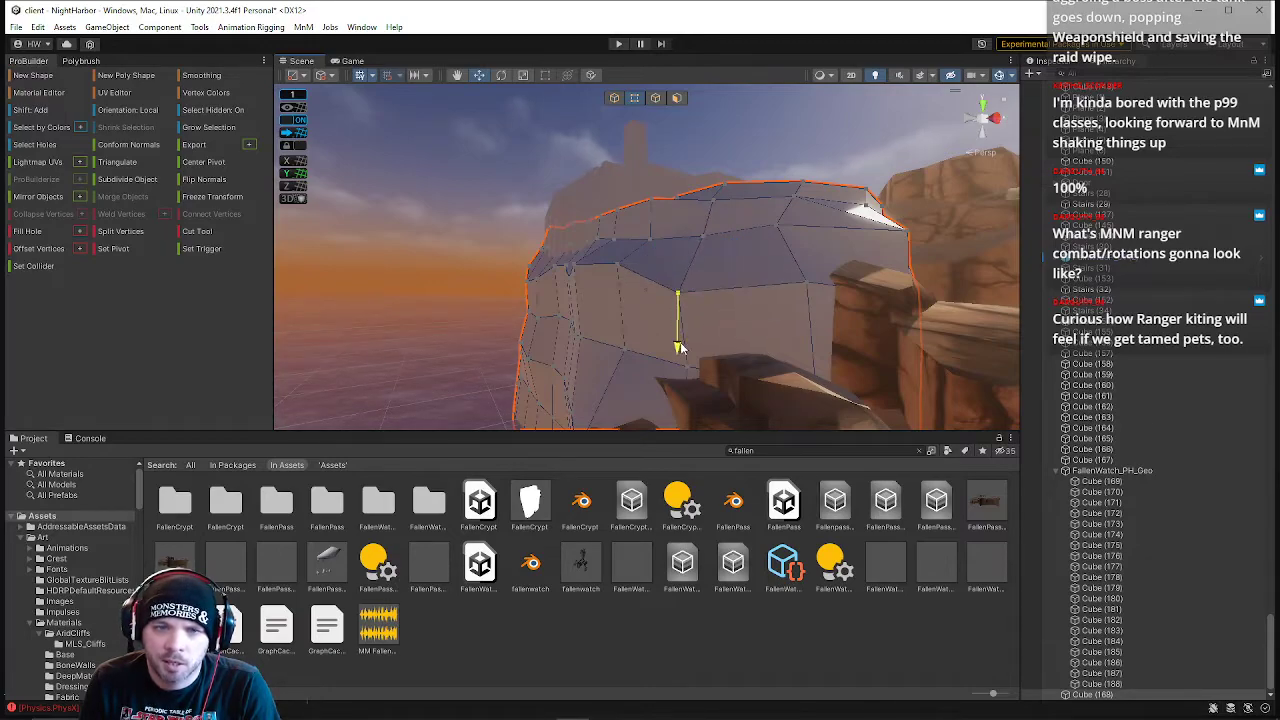
- Shift the ledge vertices on the wall block's cliff-facing end sideways and lower them
click(801, 280)
click(774, 228)
drag(737, 230, 752, 231)
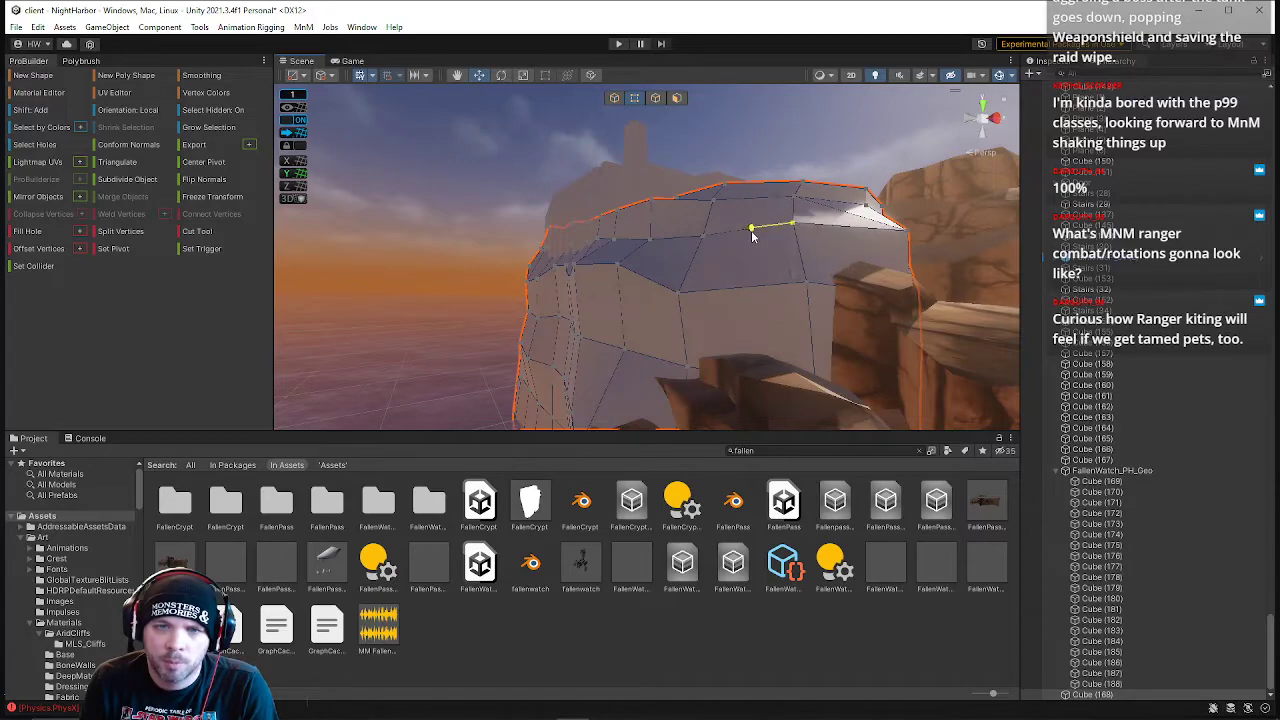
drag(797, 268, 795, 289)
right_drag(800, 288, 725, 220)
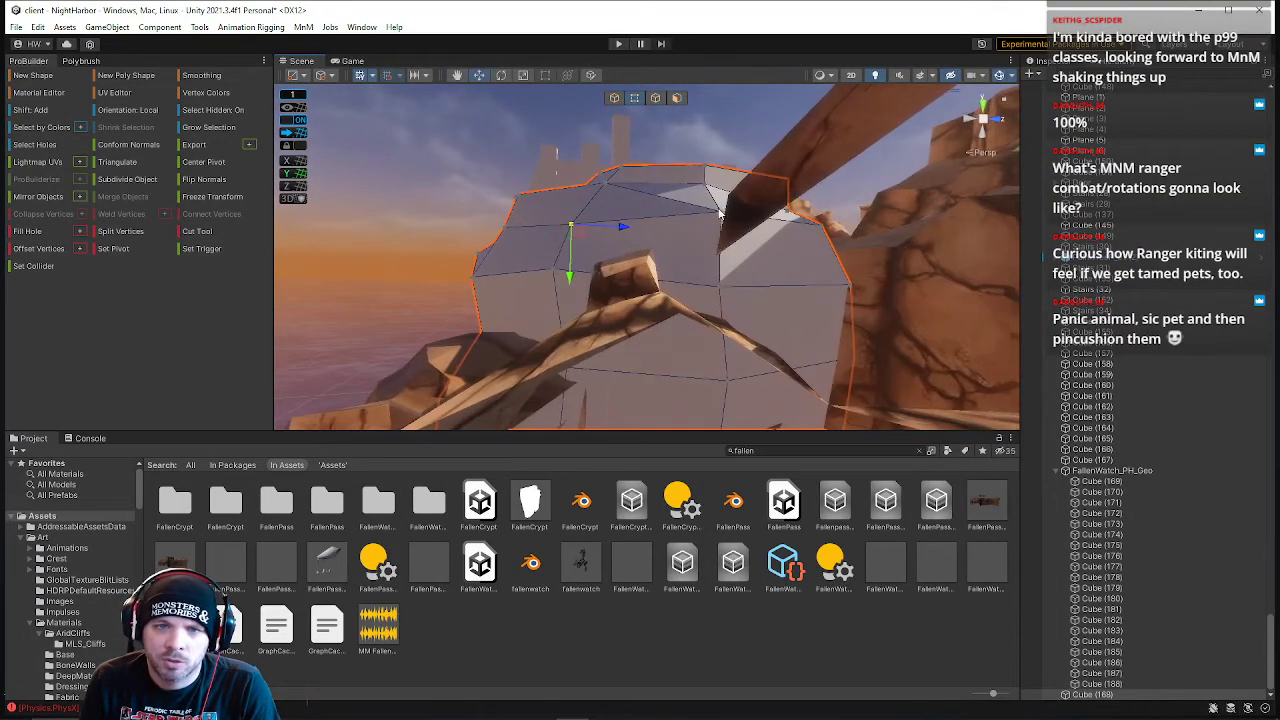
drag(705, 220, 732, 218)
drag(708, 266, 708, 283)
- Select the column of vertices running down the wall's side near the cliffs and shift it sideways
right_drag(670, 266, 900, 258)
click(705, 236)
shift+click(707, 323)
shift+click(705, 366)
shift+click(690, 403)
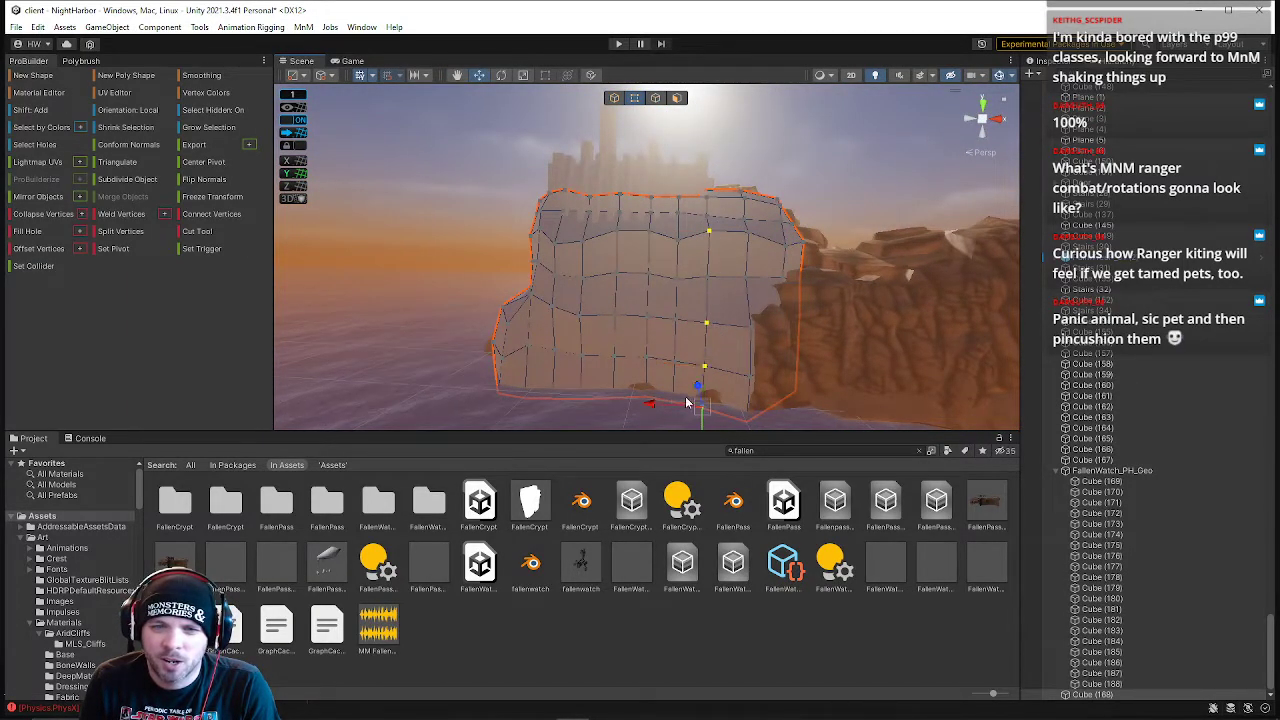
drag(655, 404, 700, 390)
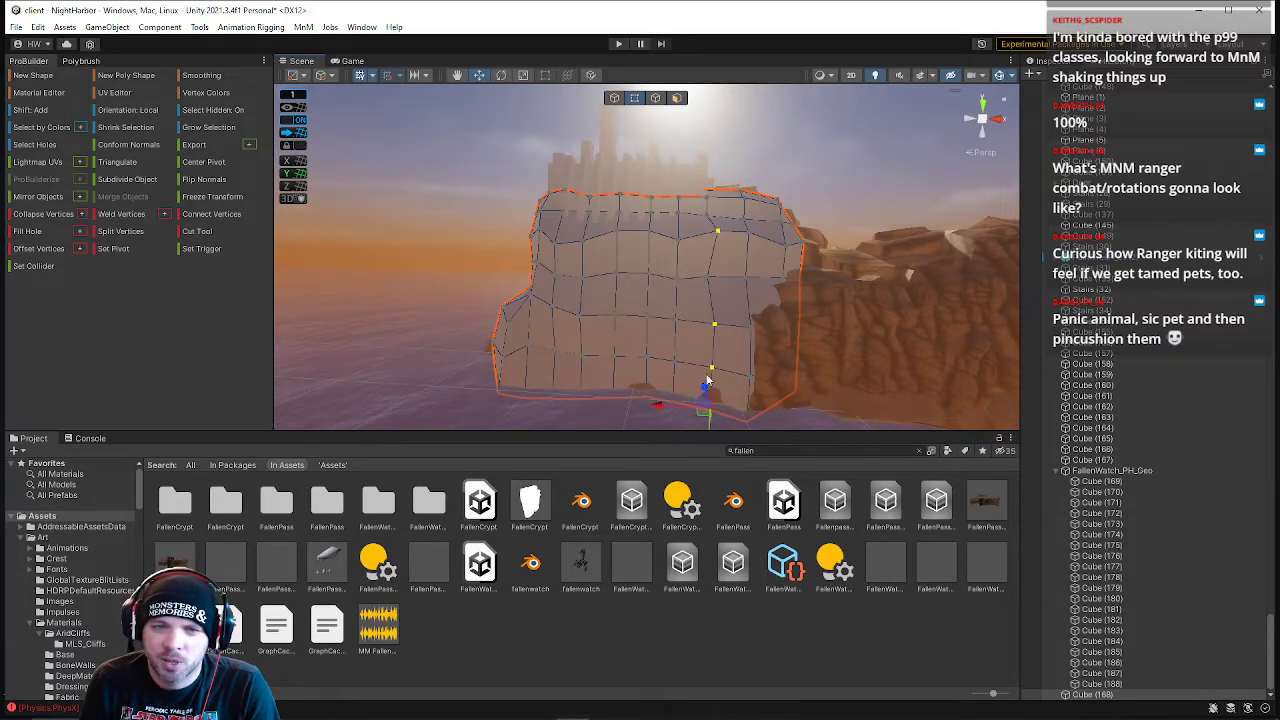
- Adjust the heights of individual vertices along the wall's upper ledge, including those near its outer corner
click(716, 234)
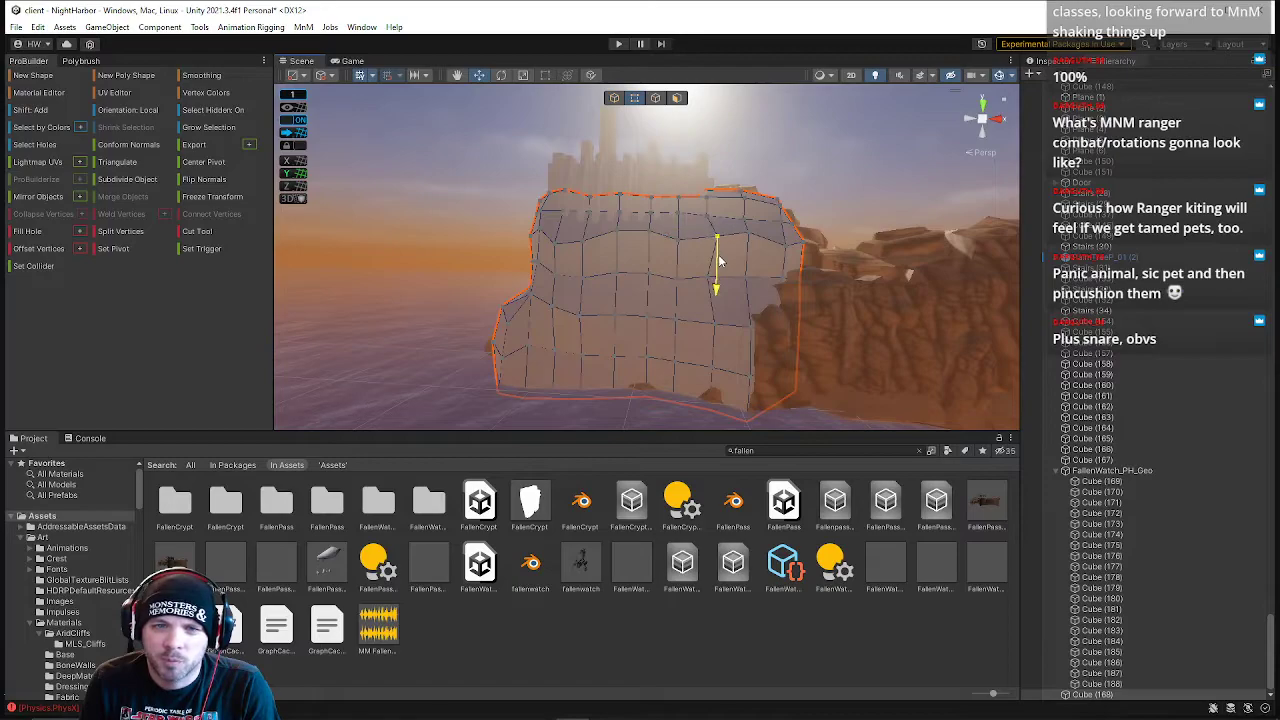
click(583, 256)
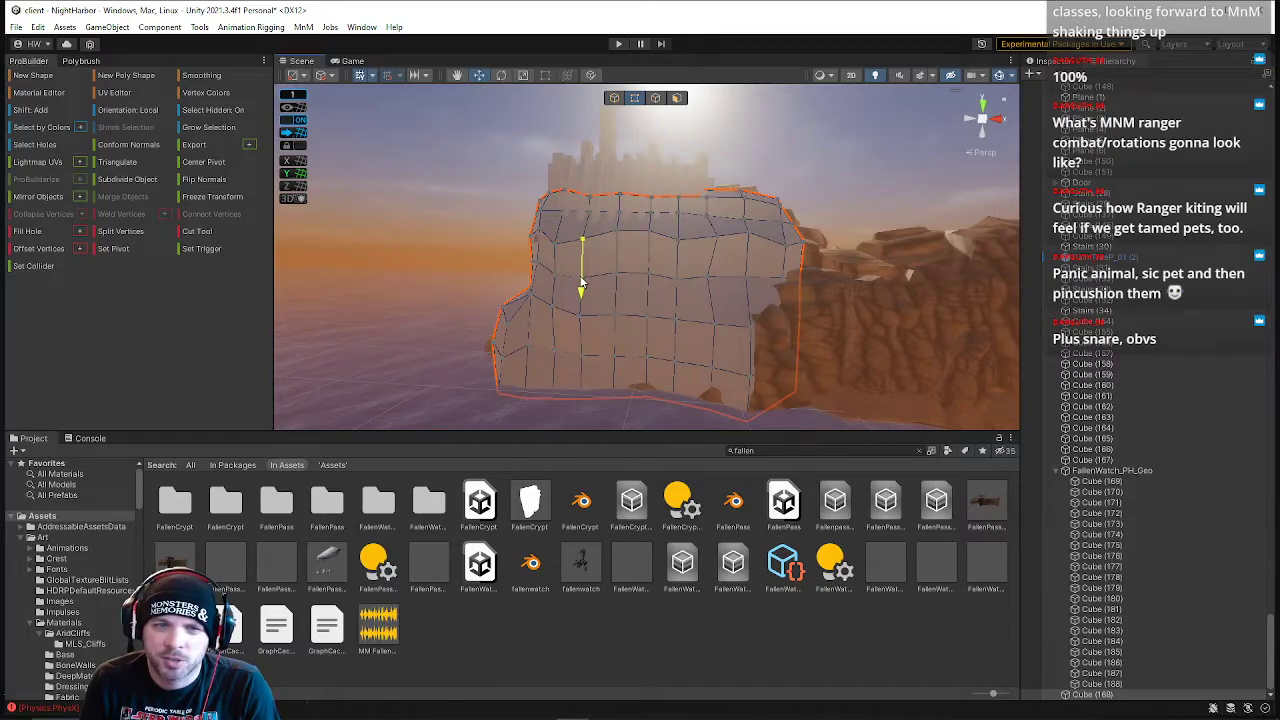
click(539, 233)
right_drag(583, 218, 514, 257)
key(w)
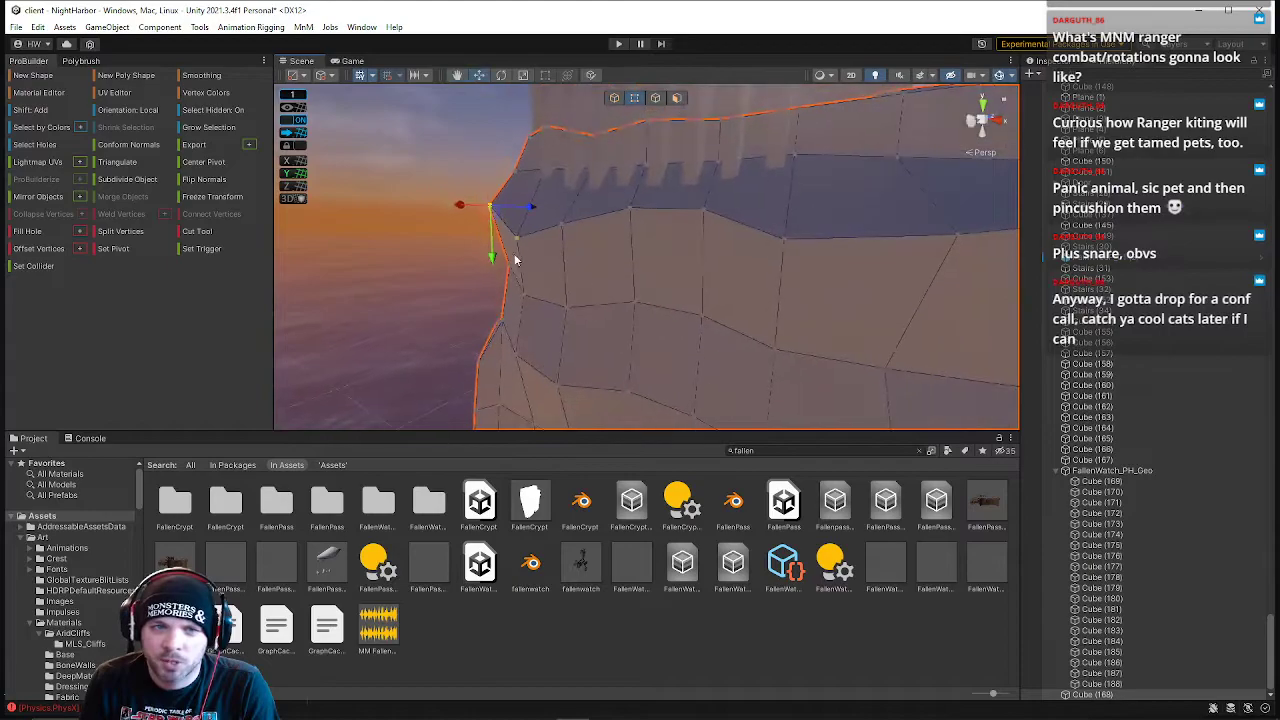
drag(519, 282, 519, 276)
- Select vertex pairs on the wall's middle row and shift them in depth
right_drag(556, 240, 698, 238)
drag(628, 232, 644, 233)
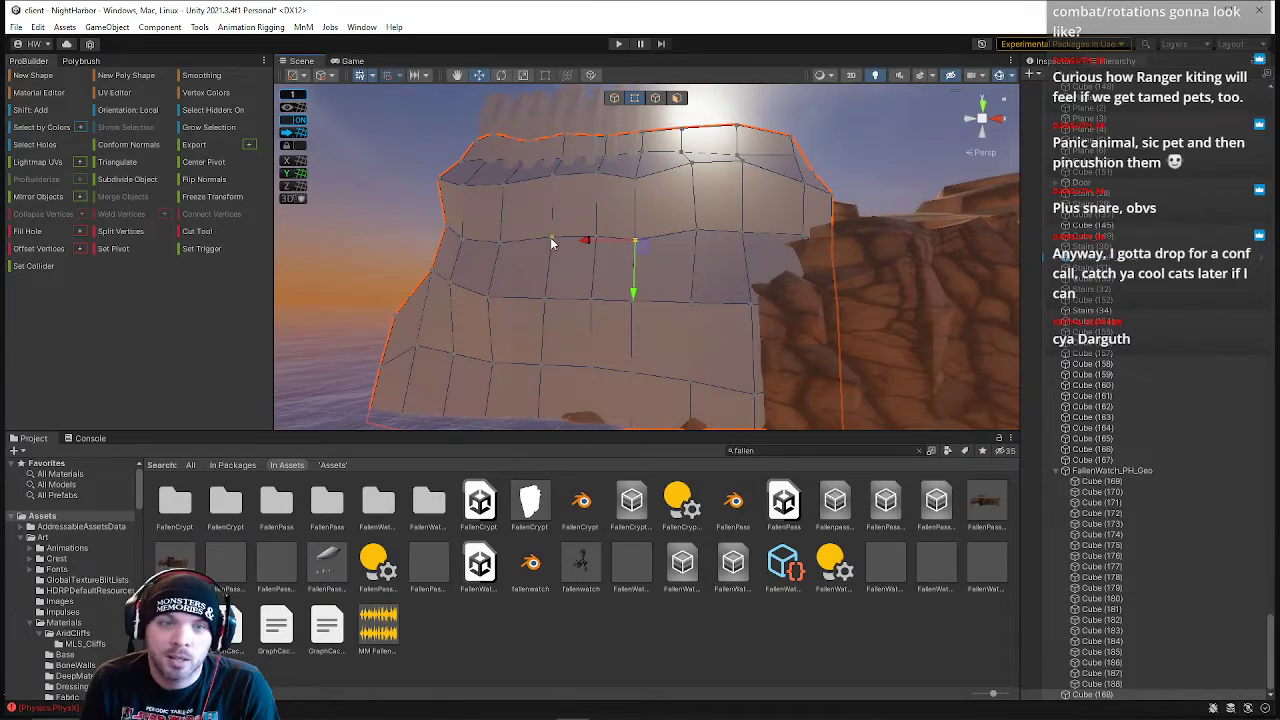
mouse_move(552, 243)
right_down()
mouse_move(574, 200)
mouse_move(497, 194)
mouse_move(560, 230)
right_up()
shift+click(695, 281)
right_drag(715, 277, 700, 352)
drag(781, 349, 799, 342)
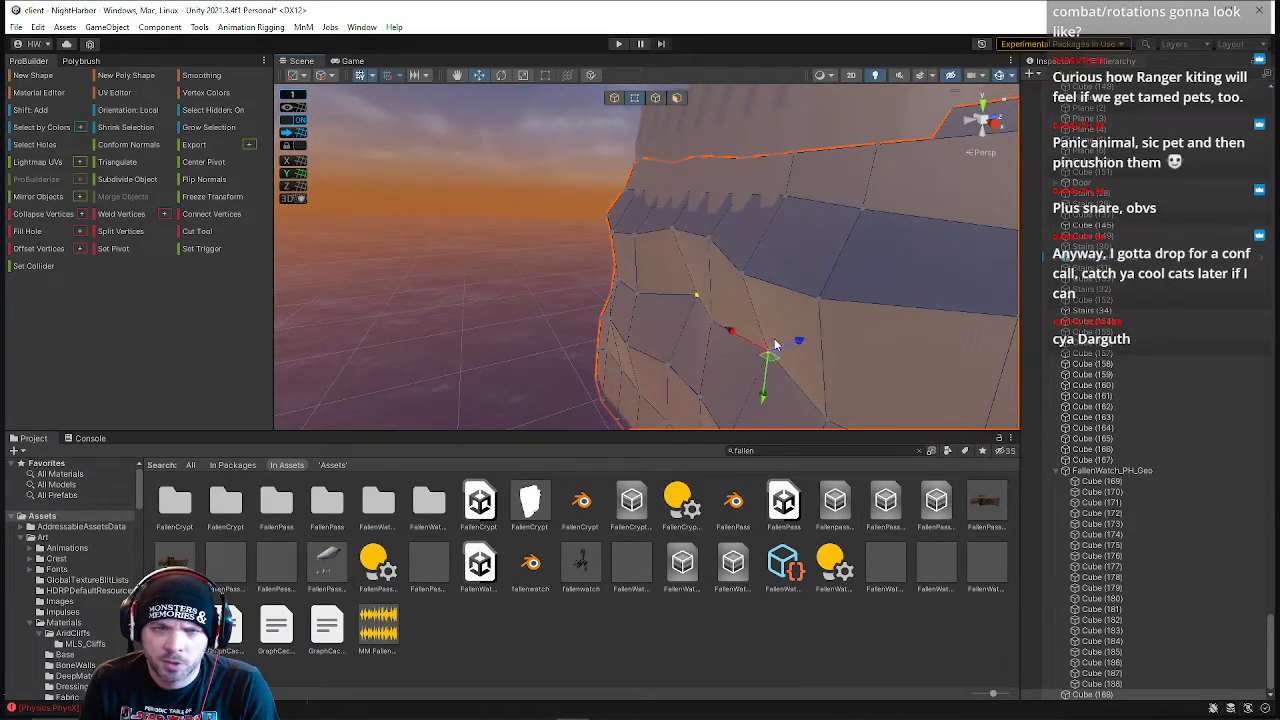
- Connect the upper ledge vertex to two vertices on the middle row with diagonal edges
right_drag(703, 327, 758, 269)
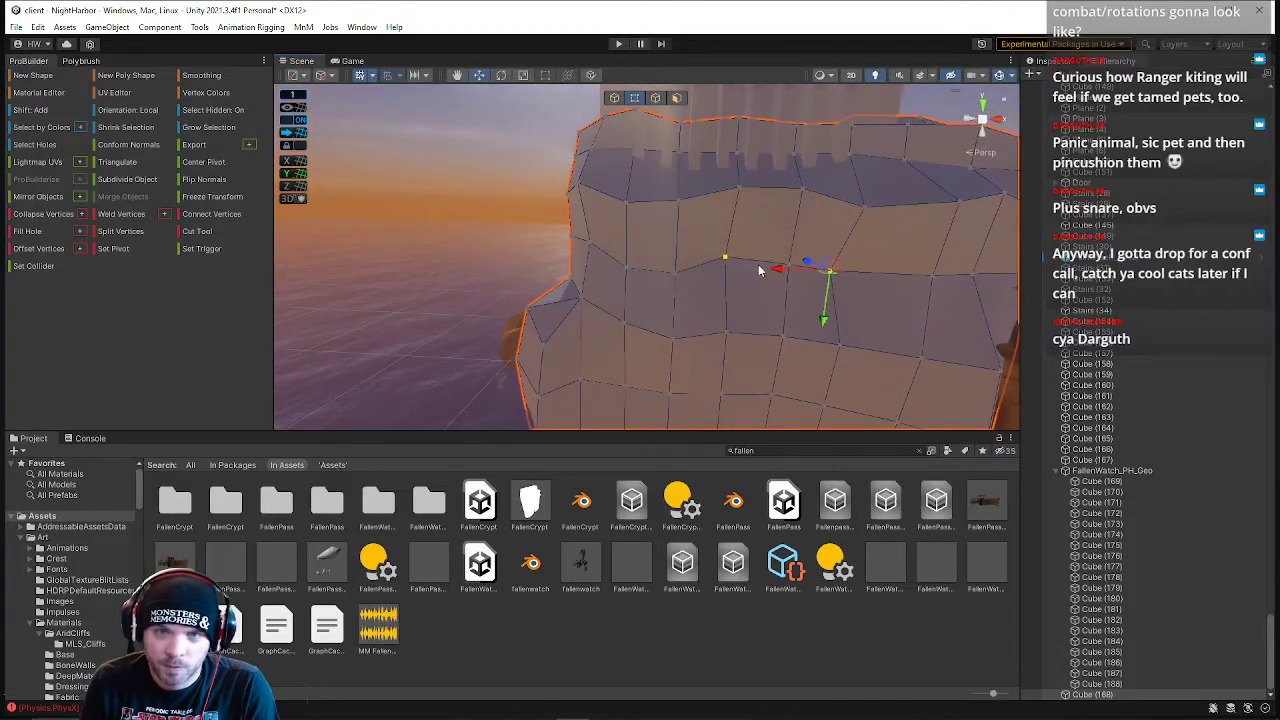
click(801, 198)
click(826, 268)
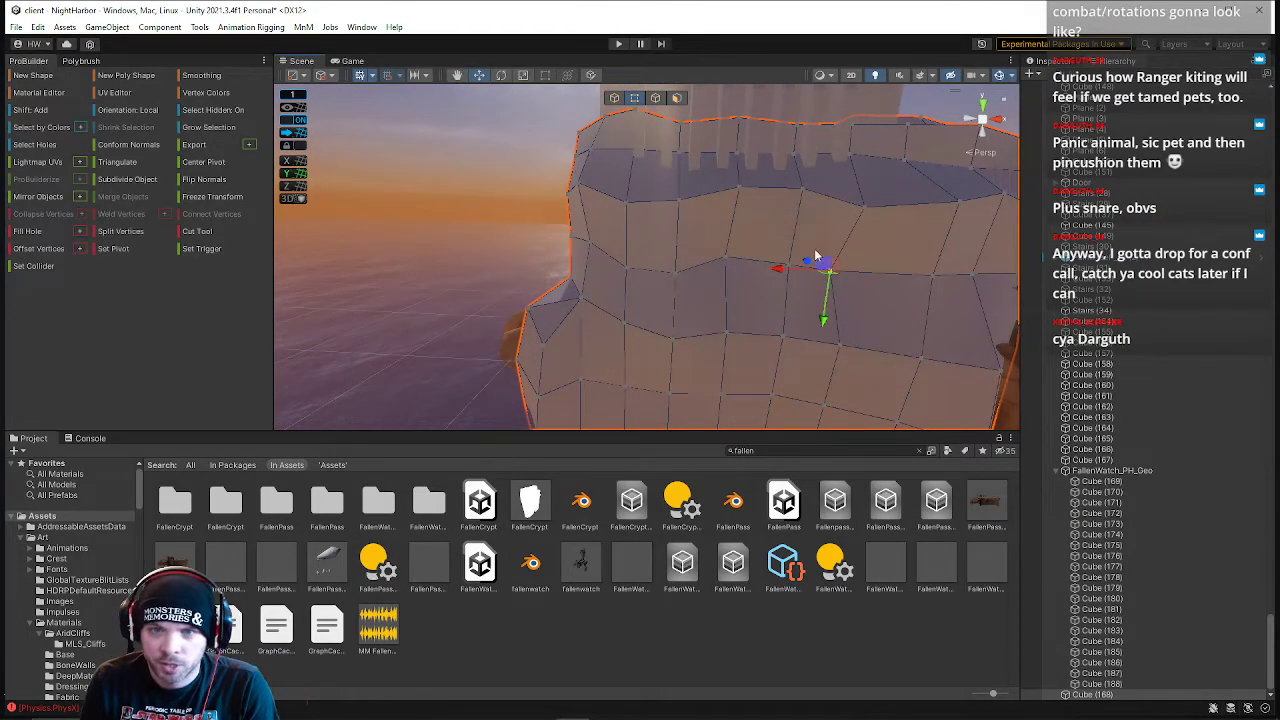
shift+click(799, 196)
shift+click(735, 252)
right_drag(735, 252, 651, 254)
- Connect a middle-row vertex diagonally to a vertex on the row below, near the cliffs
click(651, 254)
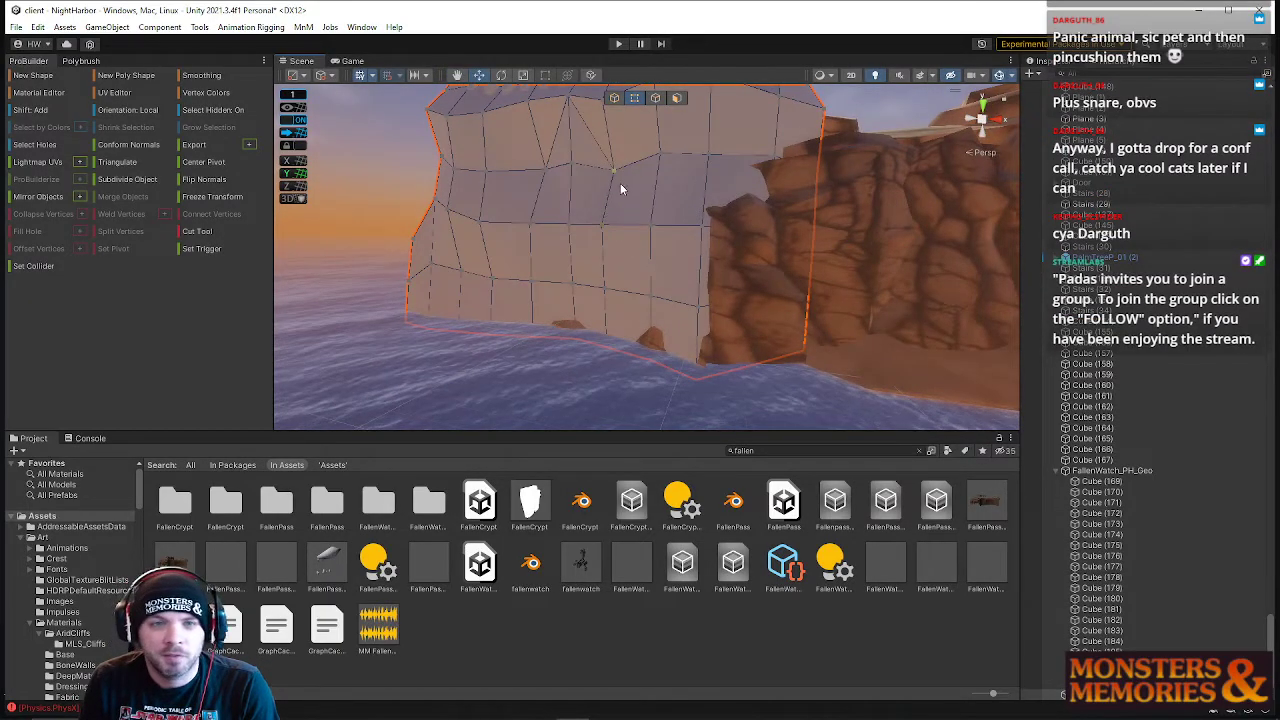
shift+click(650, 227)
key(alt+e)
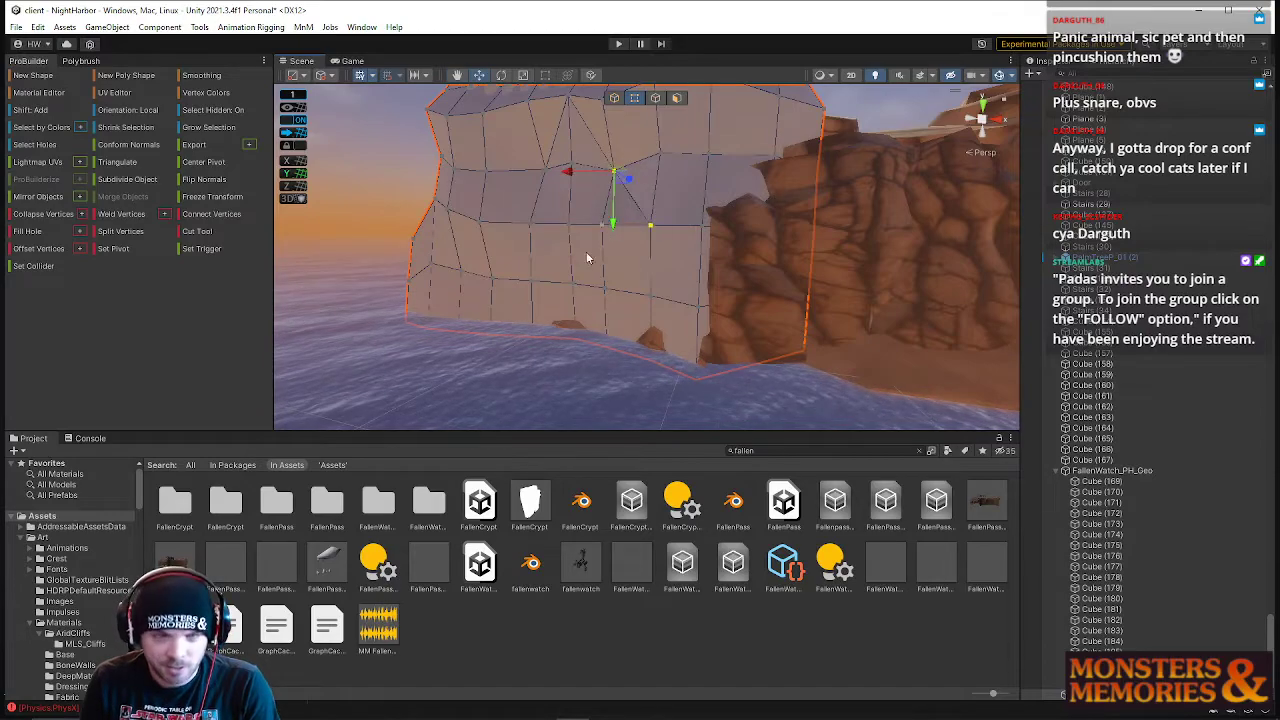
- Select a middle-row vertex and the two vertices flanking it on the row below to form a triangular facet
click(481, 221)
shift+click(545, 176)
shift+click(565, 222)
right_drag(594, 276, 596, 248)
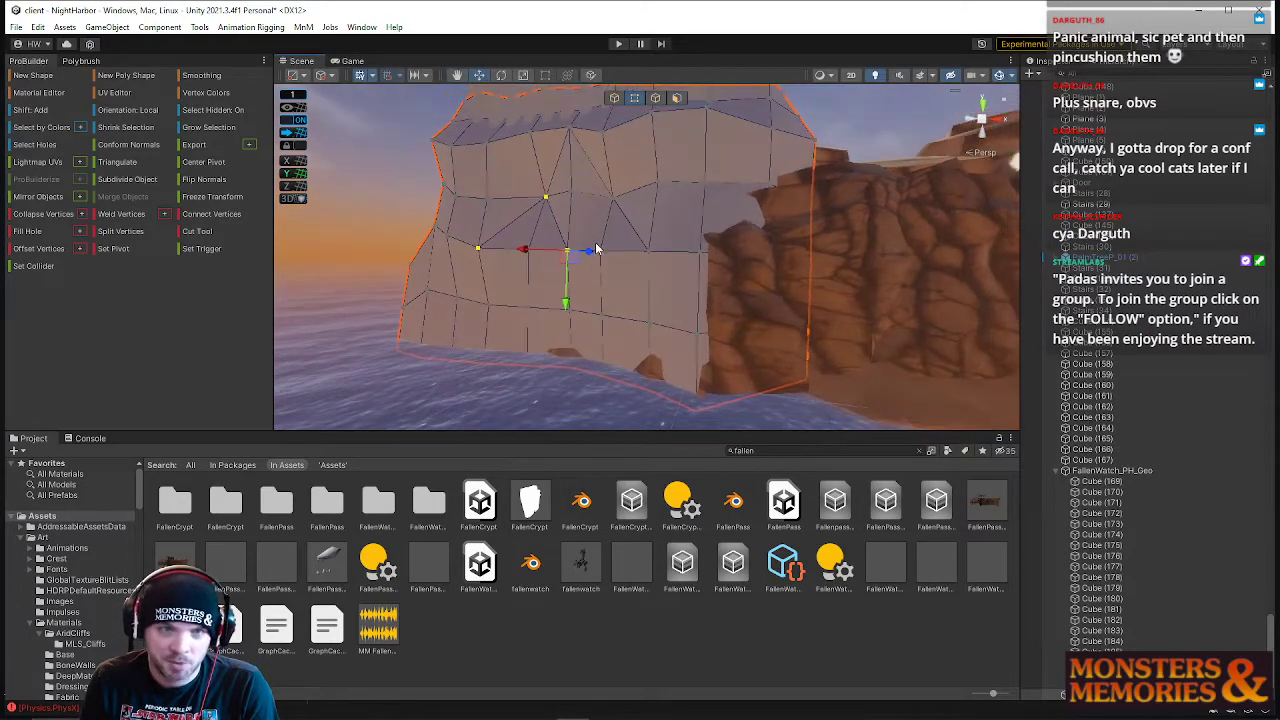
- Connect the neighbouring middle-row vertex to the vertex below it with a diagonal edge, completing the triangular facet
shift+click(609, 206)
key(alt+e)
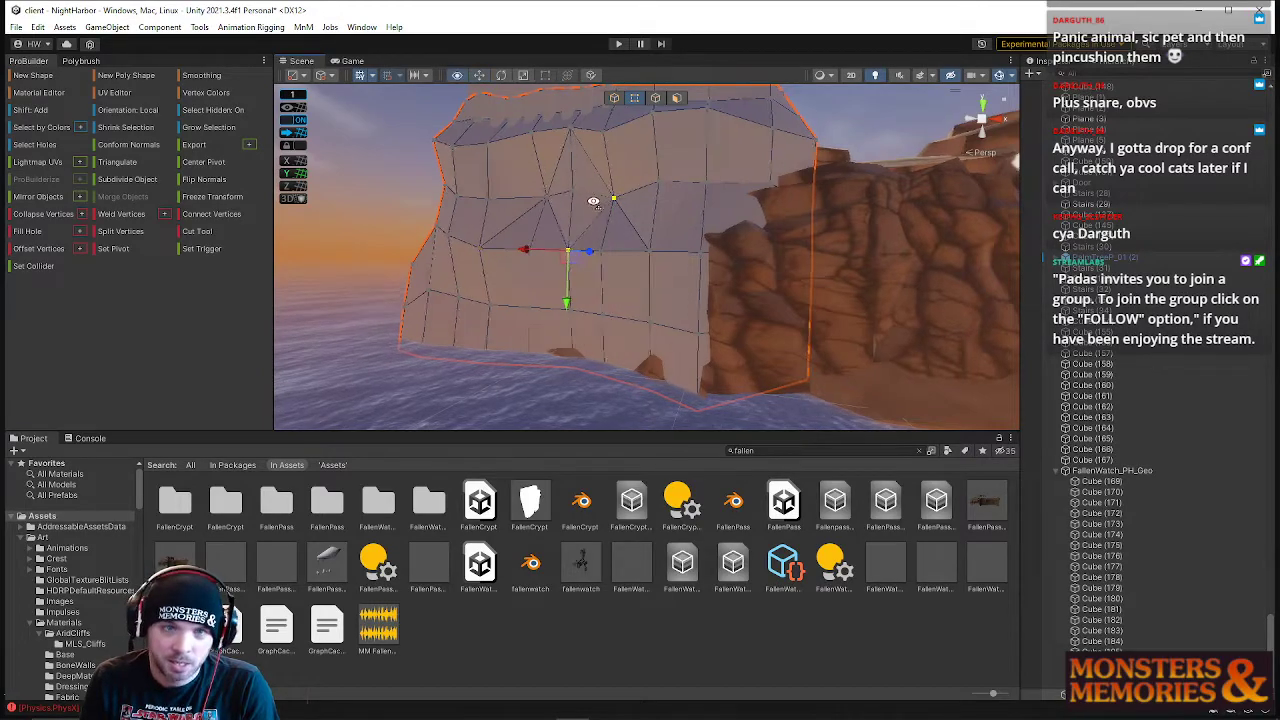
right_drag(594, 203, 500, 163)
click(499, 160)
right_drag(582, 229, 674, 253)
click(677, 260)
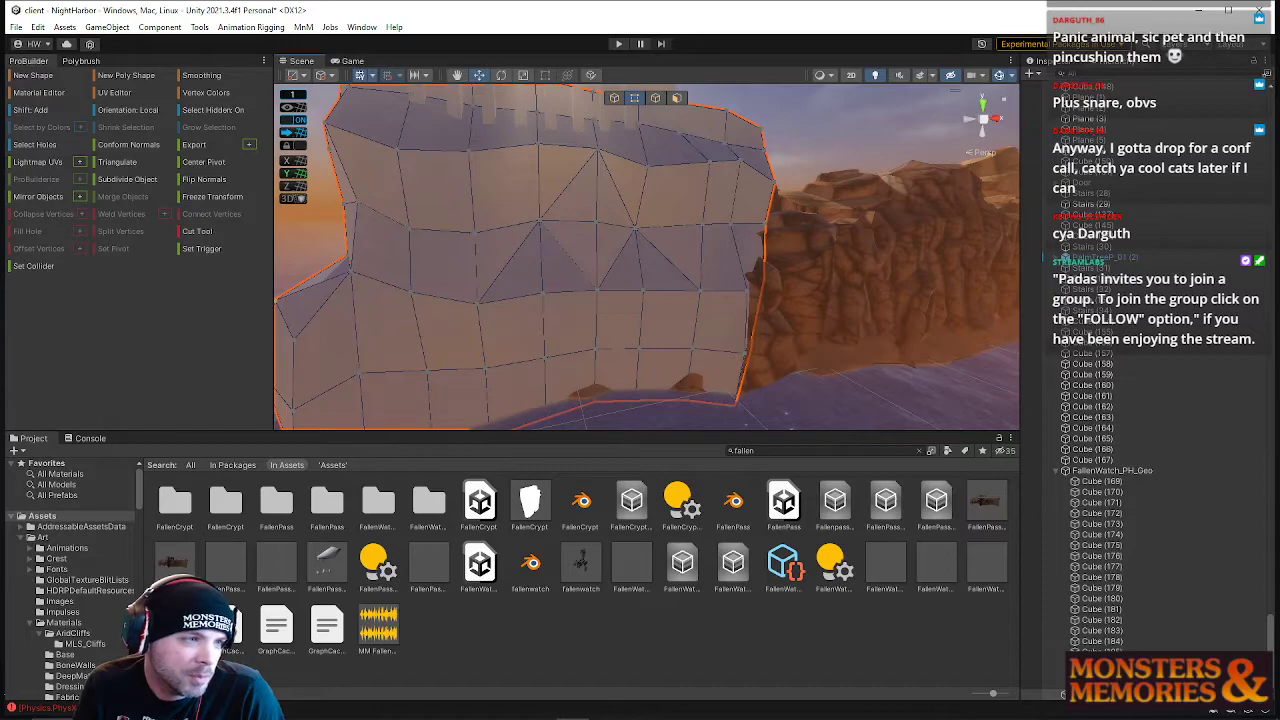
- Select two vertices on the wall's lower row and shift them in depth and slightly downward
mouse_move(449, 276)
right_down()
mouse_move(660, 190)
mouse_move(674, 197)
mouse_move(443, 256)
right_up()
key(s)
click(586, 290)
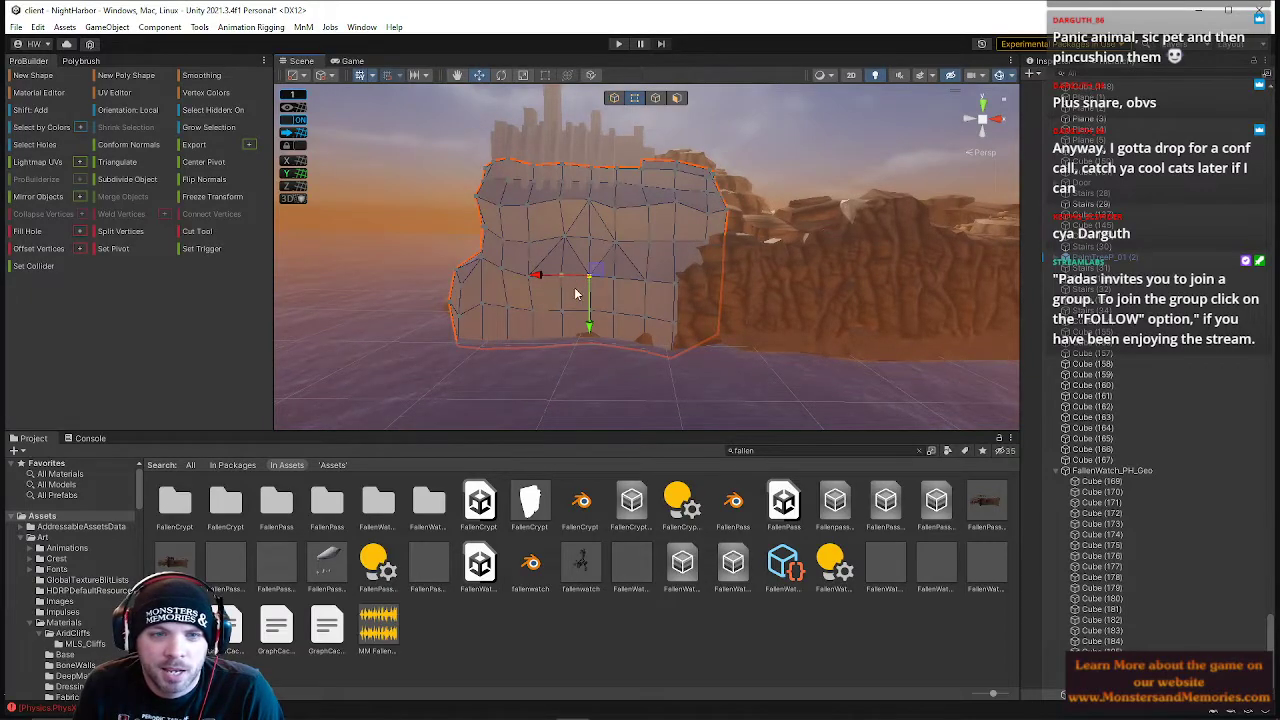
click(616, 281)
shift+click(563, 277)
right_drag(563, 277, 645, 285)
key(w)
drag(643, 274, 637, 271)
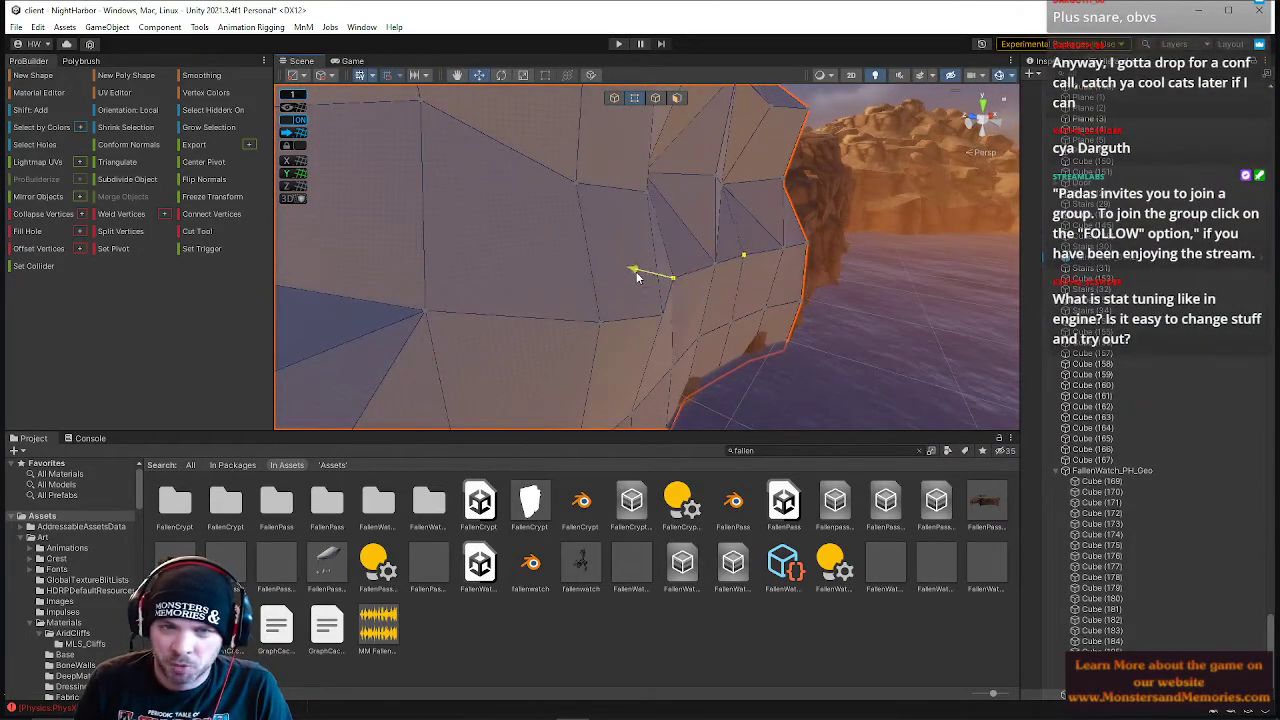
drag(665, 322, 665, 330)
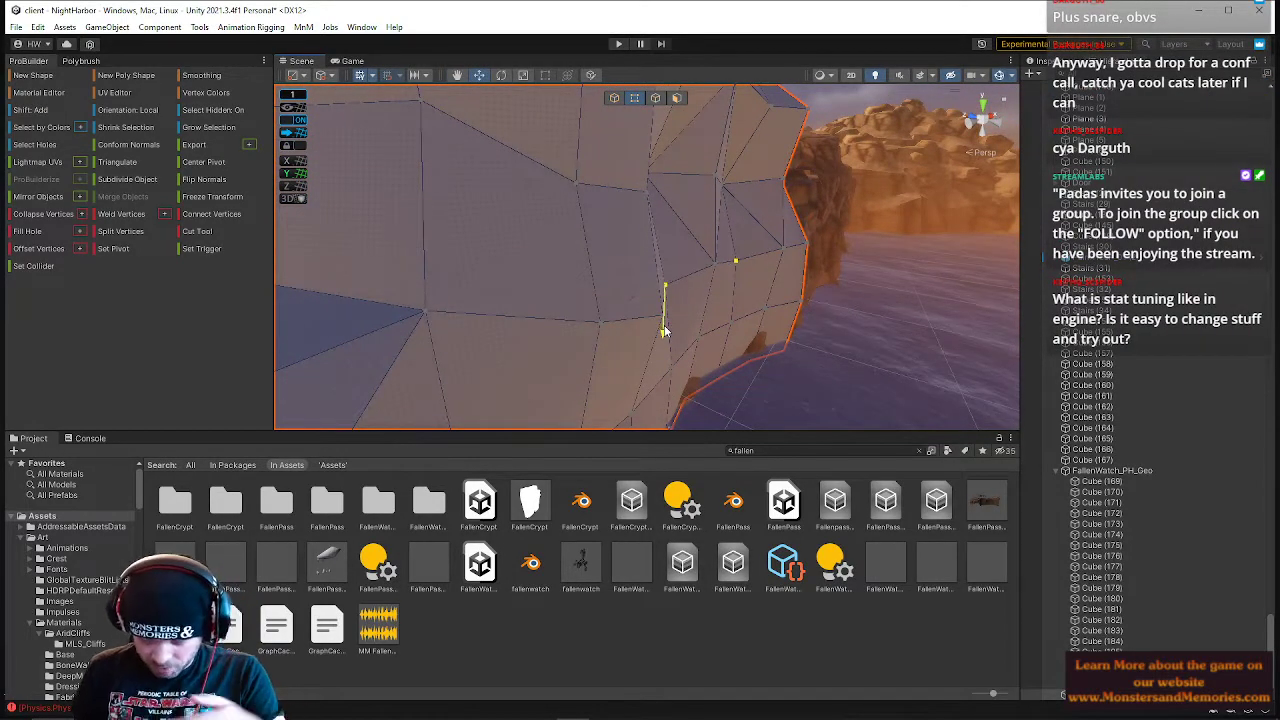
- Select a vertex on the lower part of the wall and shift it in depth
click(714, 380)
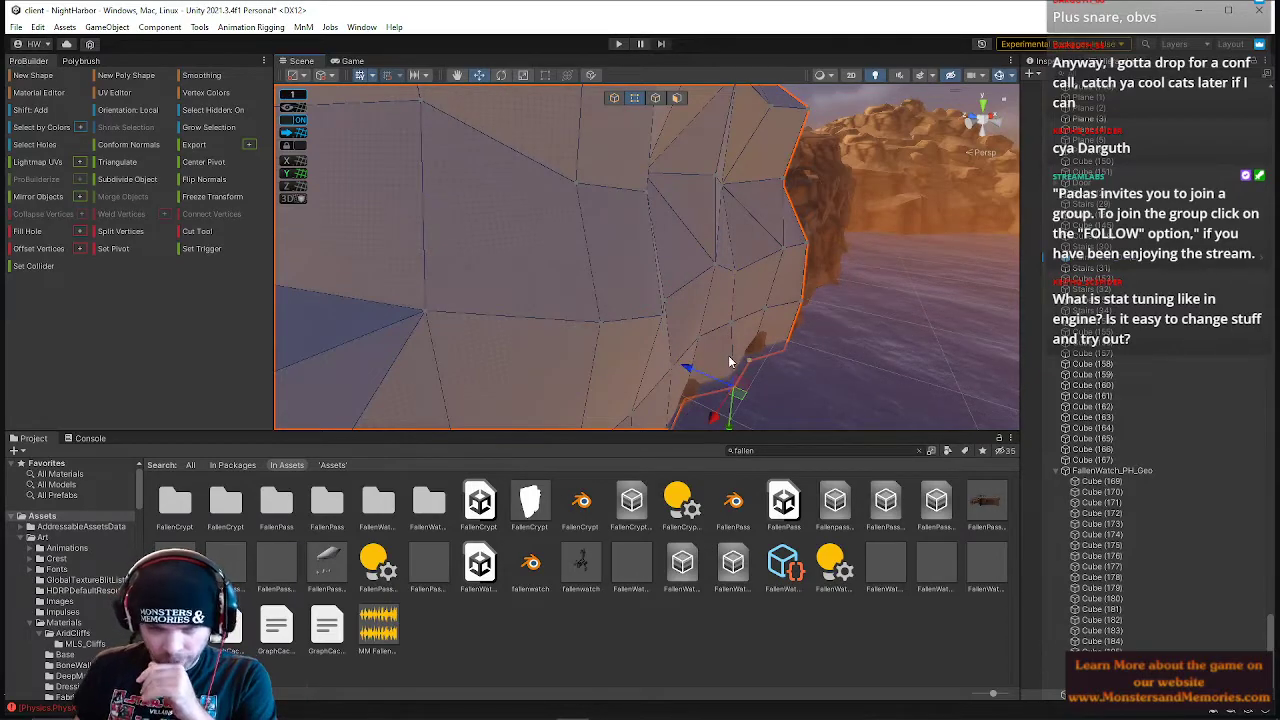
alt+drag(743, 347, 480, 384)
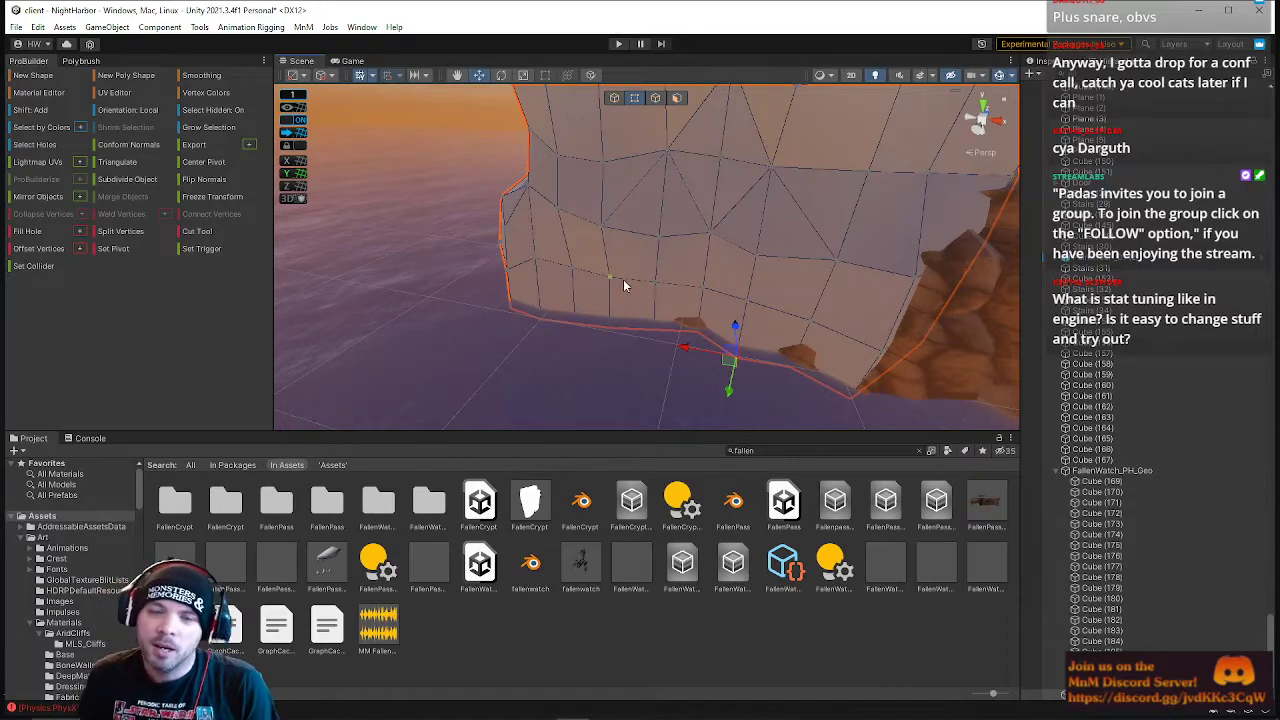
click(655, 283)
right_drag(706, 249, 505, 275)
click(676, 198)
click(724, 255)
click(718, 249)
click(680, 194)
key(ctrl+z)
drag(756, 236, 768, 233)
- Move the vertex near the wall's bottom edge slightly in depth and upward
click(717, 303)
click(707, 302)
drag(739, 295, 729, 293)
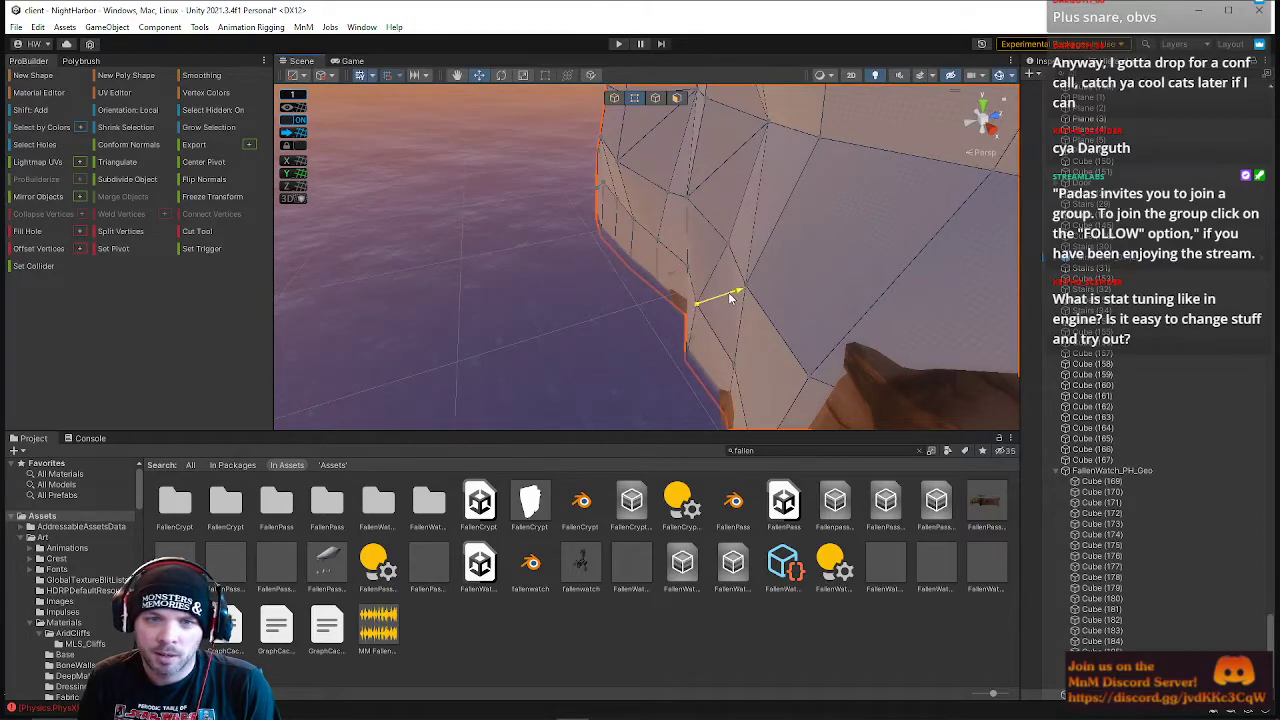
drag(693, 332, 694, 318)
- Switch to face editing, select a face on the wall's upper part, and save the scene
right_drag(694, 318, 614, 104)
click(654, 189)
click(676, 98)
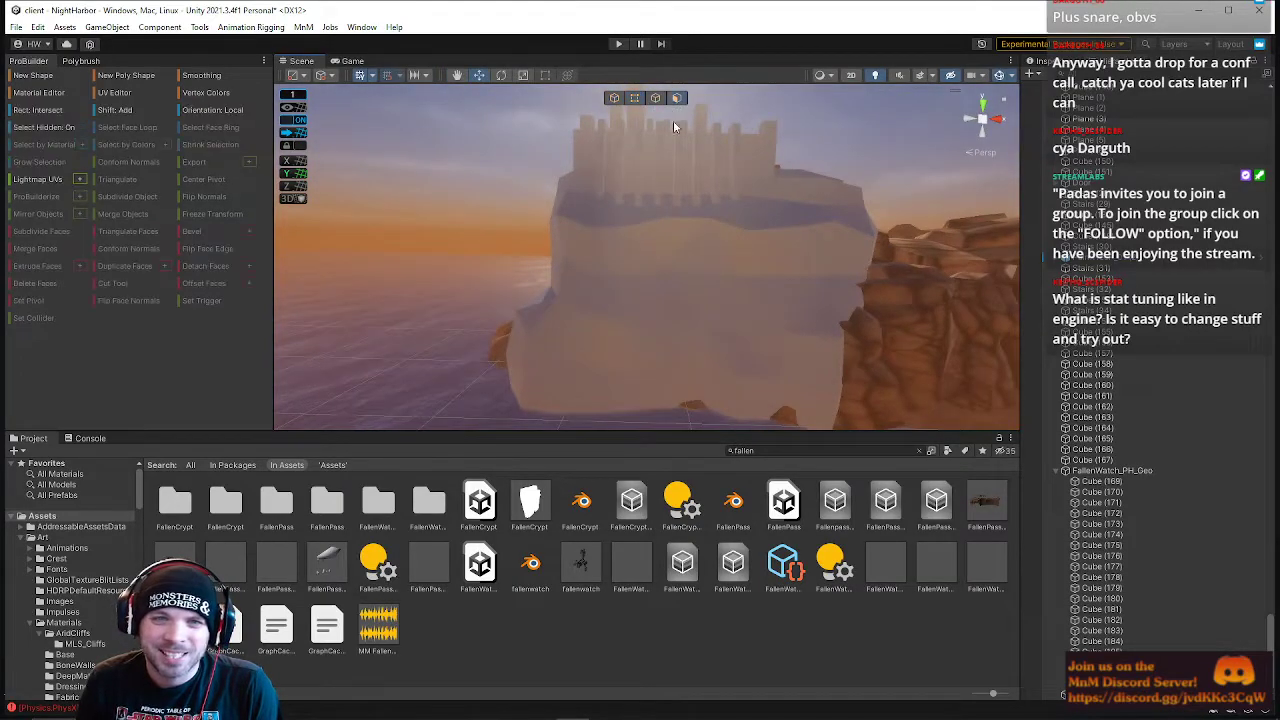
click(663, 258)
click(14, 29)
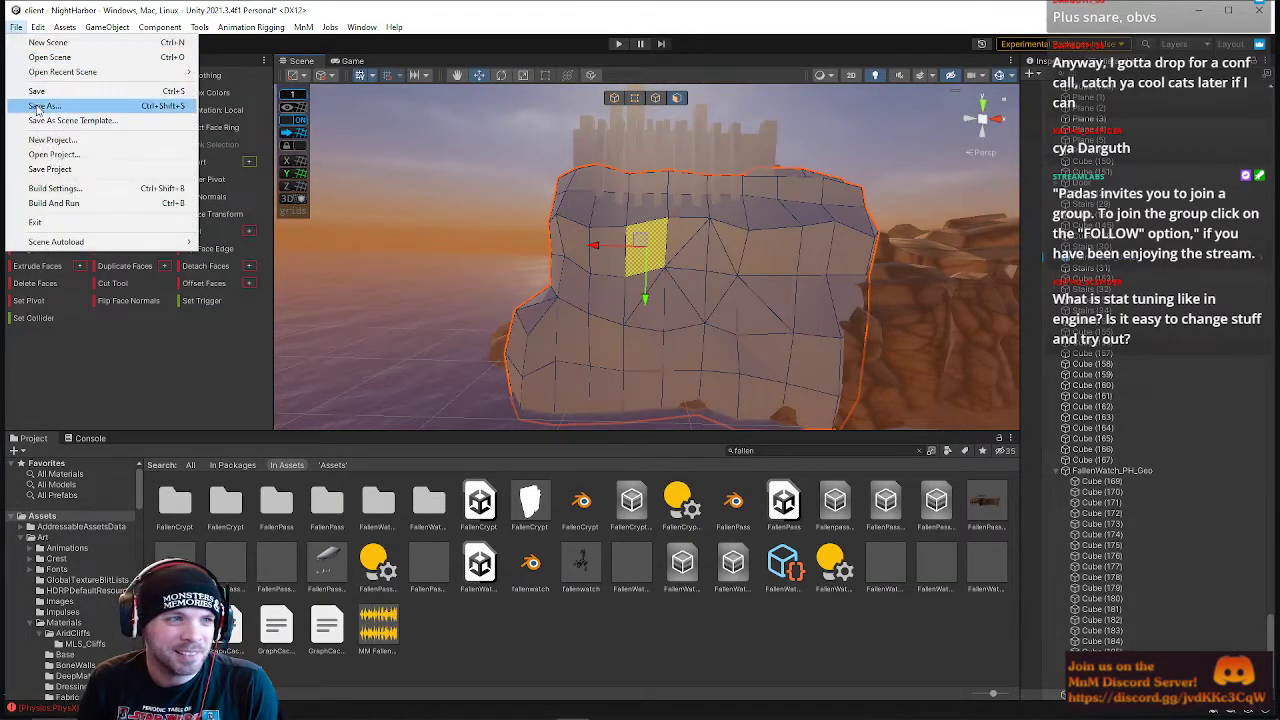
click(37, 93)
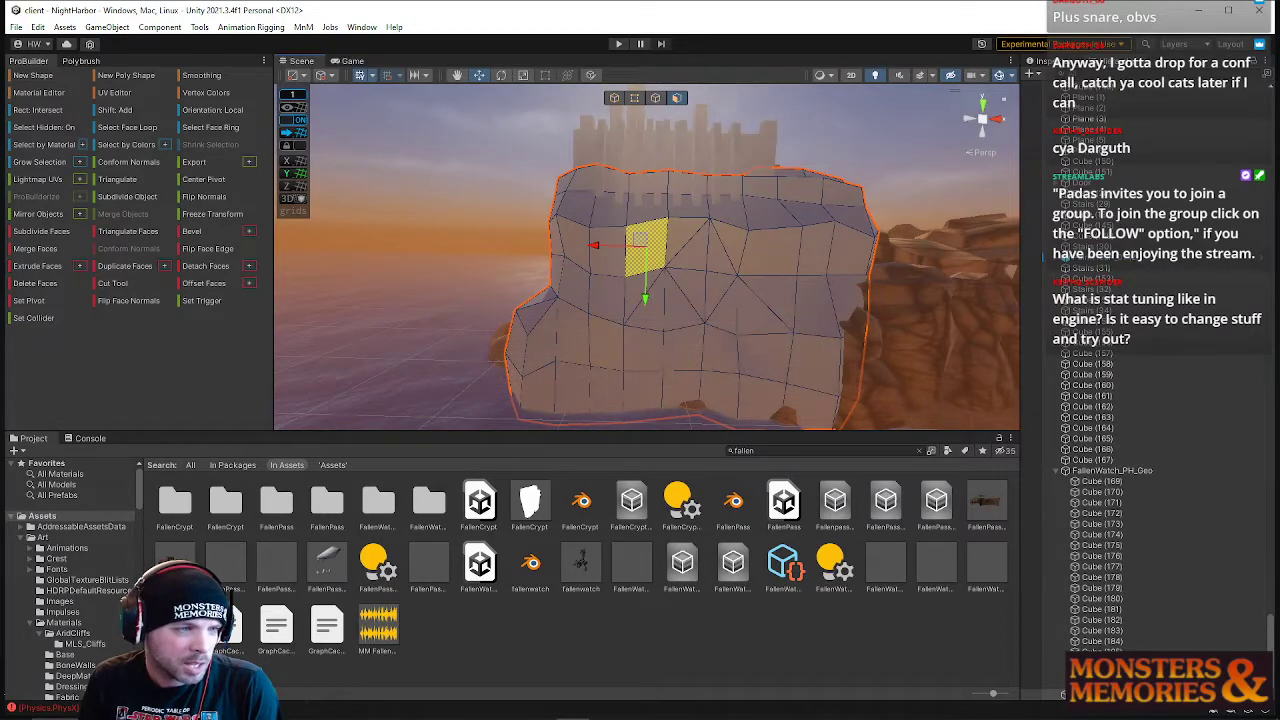
right_drag(319, 321, 356, 279)
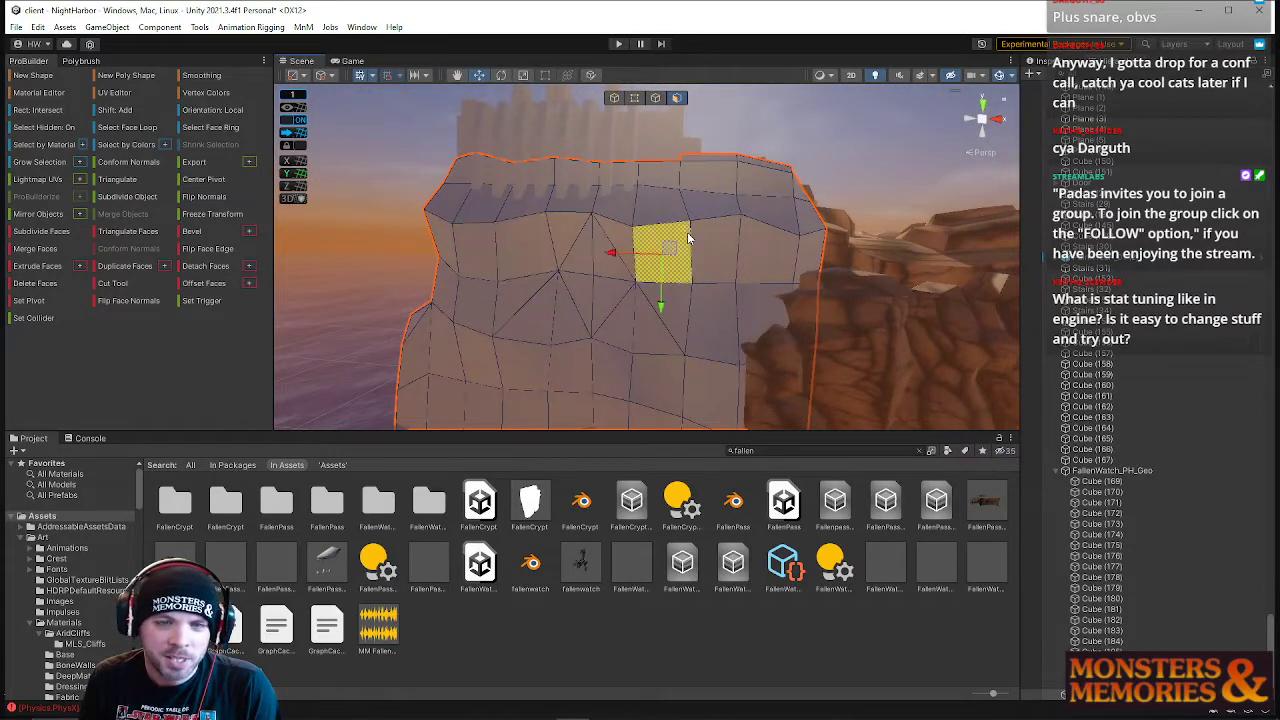
double_click(687, 232)
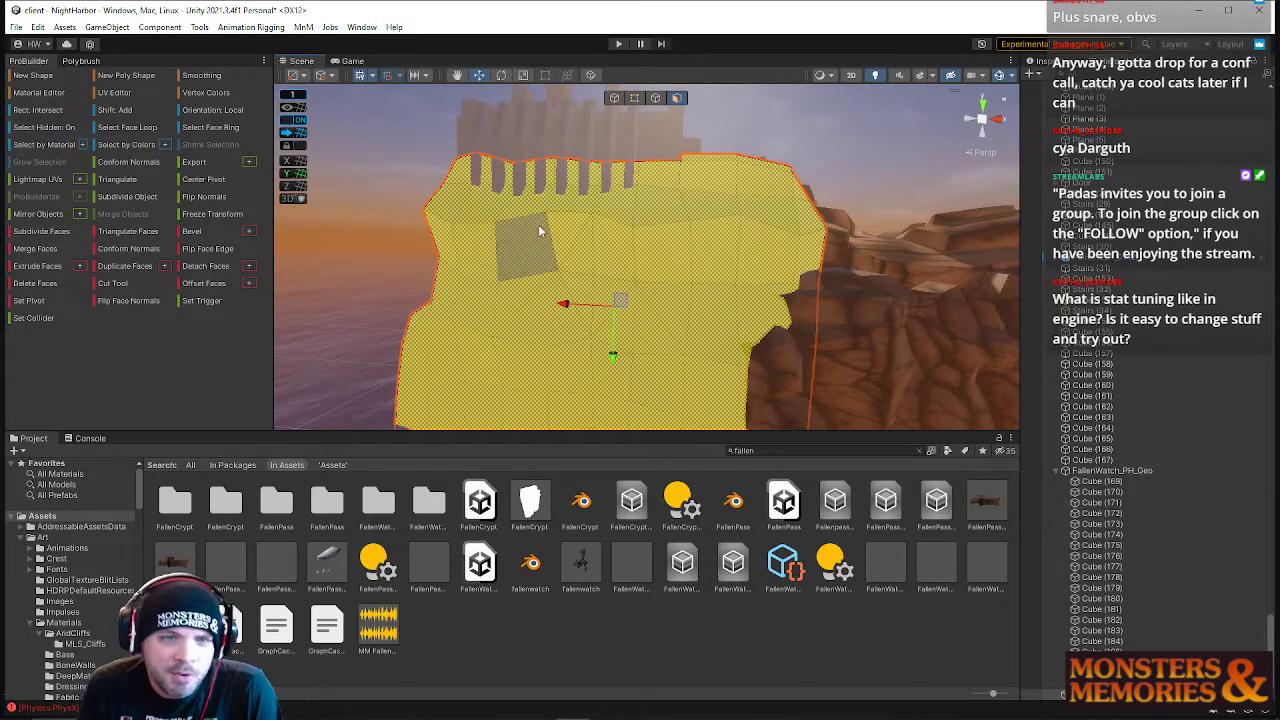
key(alt)
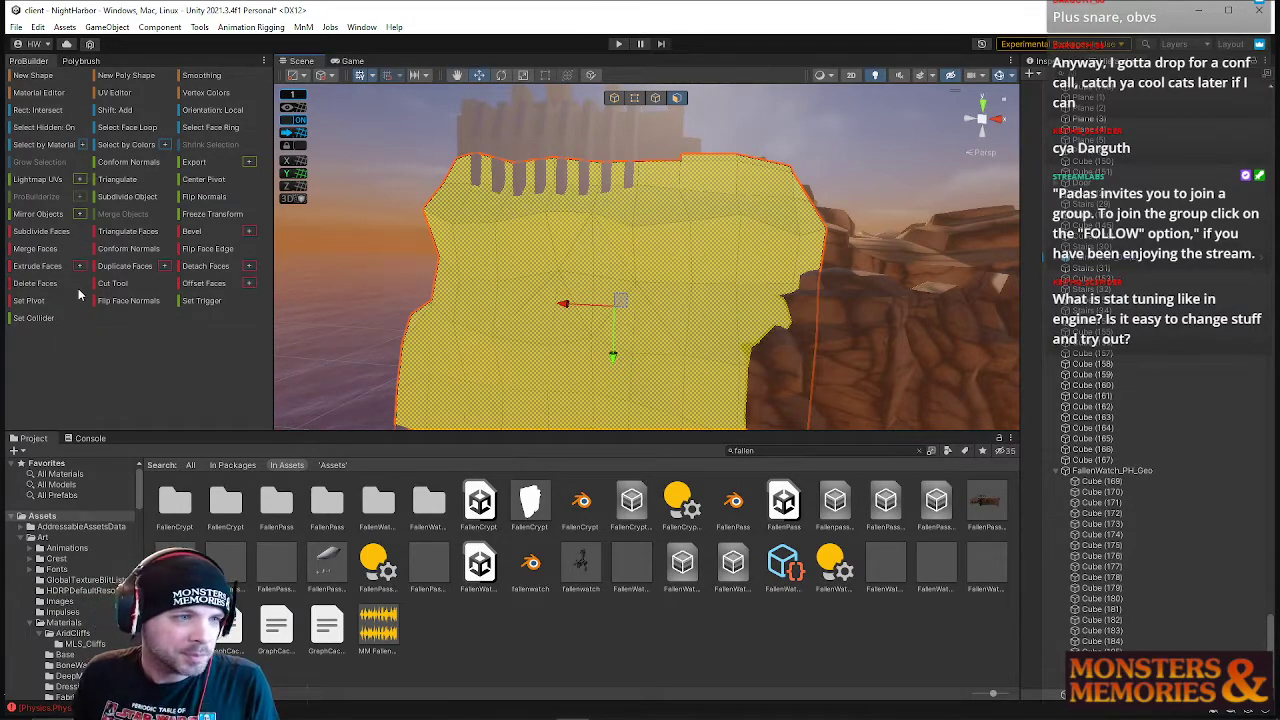
- Extend the underside of the wall block down below the water surface
right_drag(503, 262, 525, 245)
right_drag(625, 246, 708, 284)
drag(752, 284, 727, 445)
key(w)
right_drag(664, 298, 941, 362)
key(s)
- Switch to vertex editing and connect three vertices around the lower ledge's corner with new edges
click(634, 97)
click(614, 282)
shift+click(642, 303)
shift+click(673, 238)
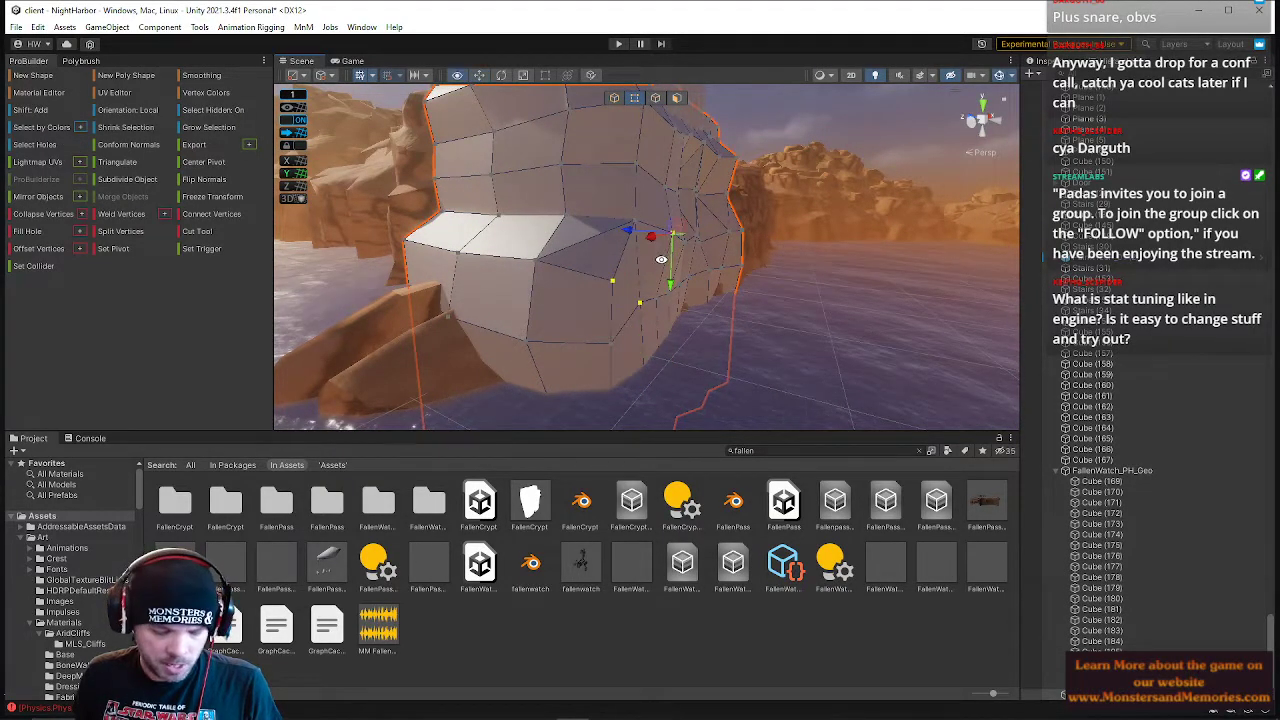
click(642, 305)
- Shift the vertex at the back of the lower ledge sideways to reshape its corner facet
click(636, 225)
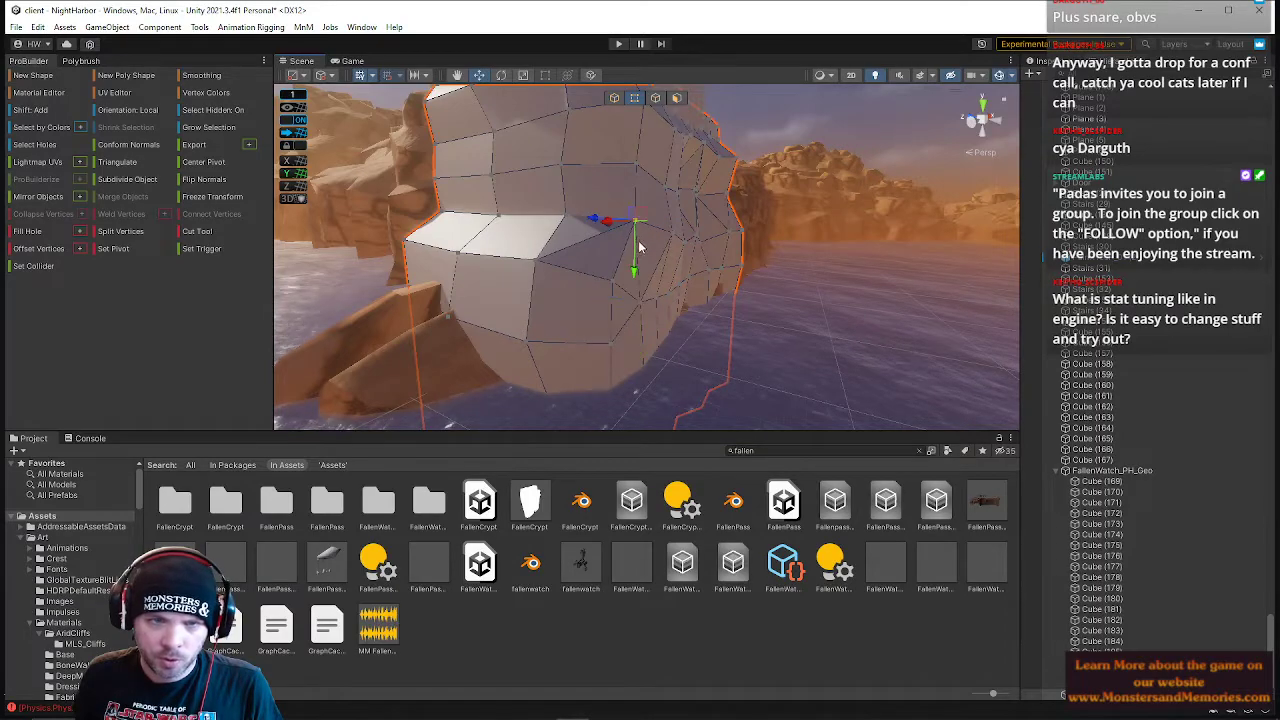
drag(603, 223, 637, 230)
click(664, 241)
click(758, 141)
- Pull a vertex on the lower ledge's seaward side outward above the rocks
key(w)
right_drag(758, 141, 702, 229)
click(634, 213)
drag(595, 225, 583, 229)
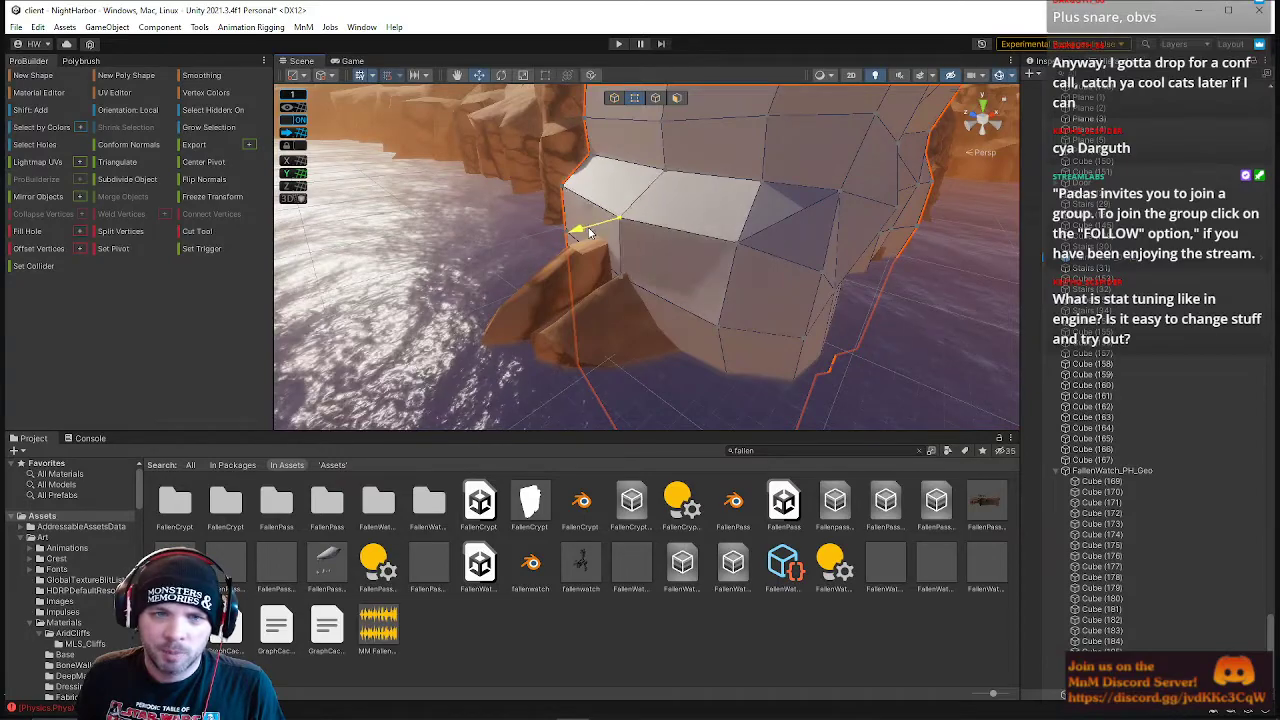
right_drag(647, 218, 616, 212)
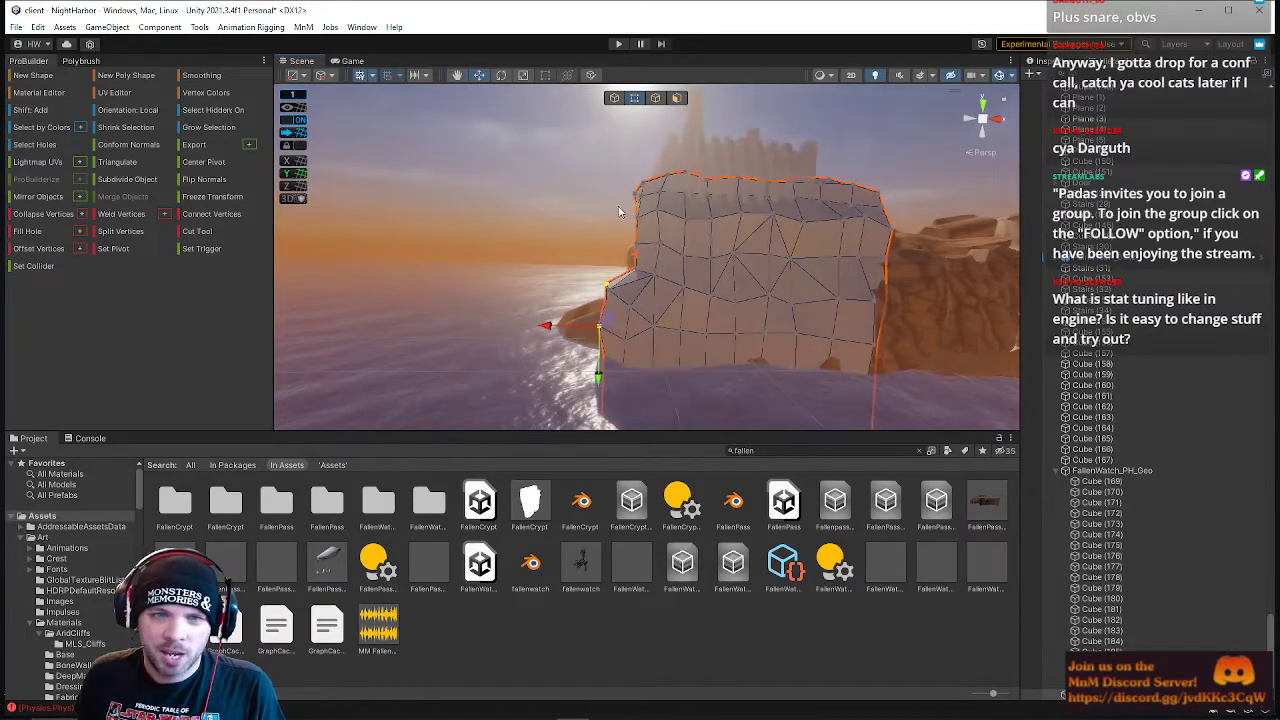
- Shift the vertex on the wall's seaward edge above the ledge sideways and clear the selection
click(643, 245)
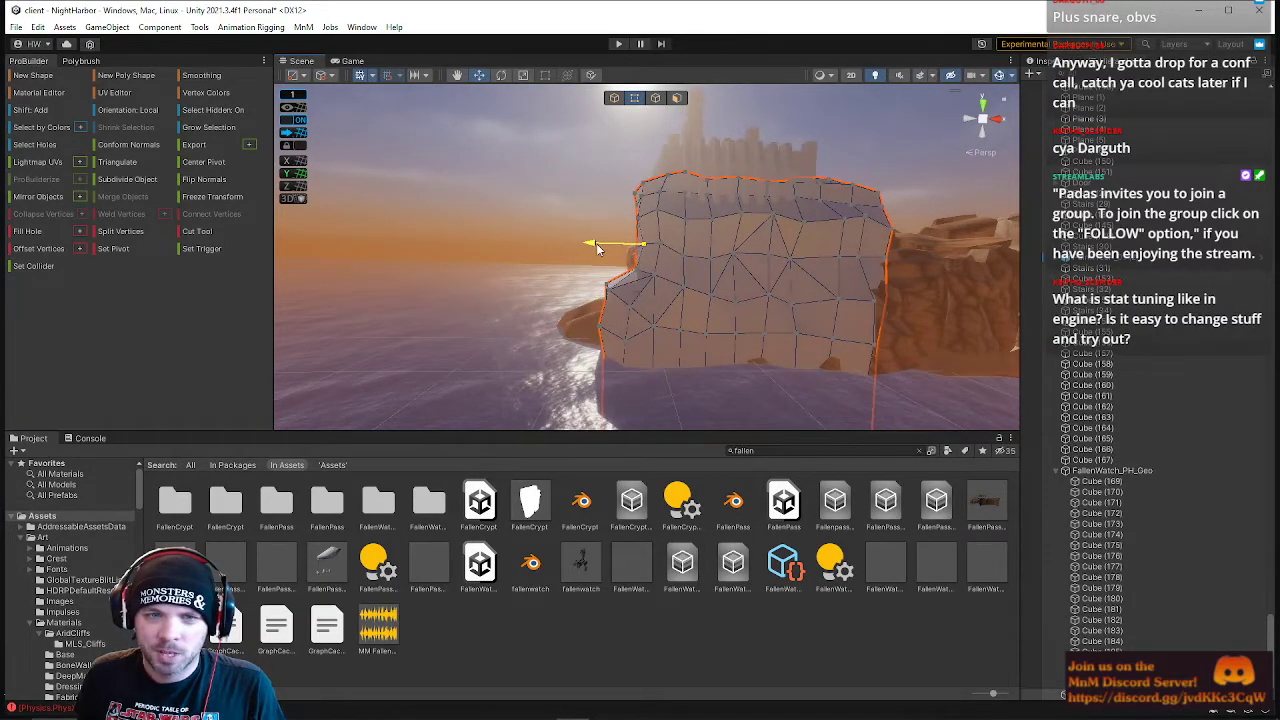
right_drag(604, 242, 890, 212)
click(637, 249)
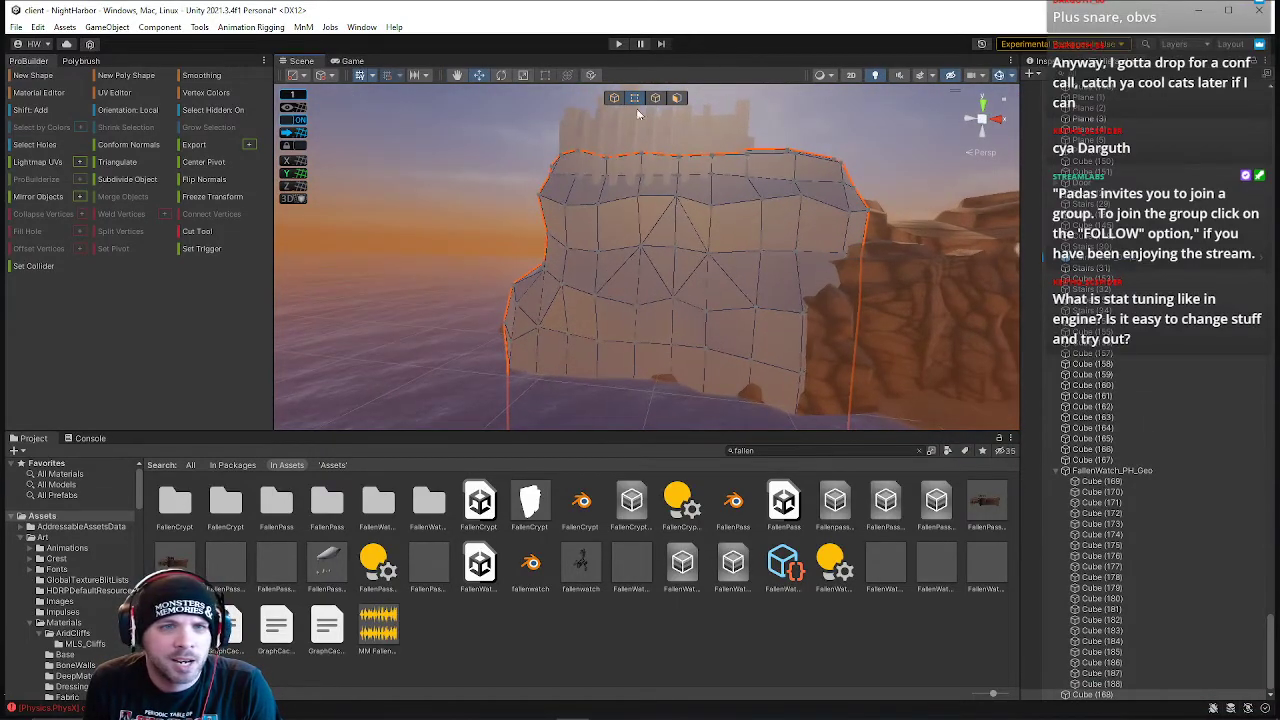
- Select all faces of the wall block and apply the brown rocky cliff material to them
click(677, 97)
double_click(697, 233)
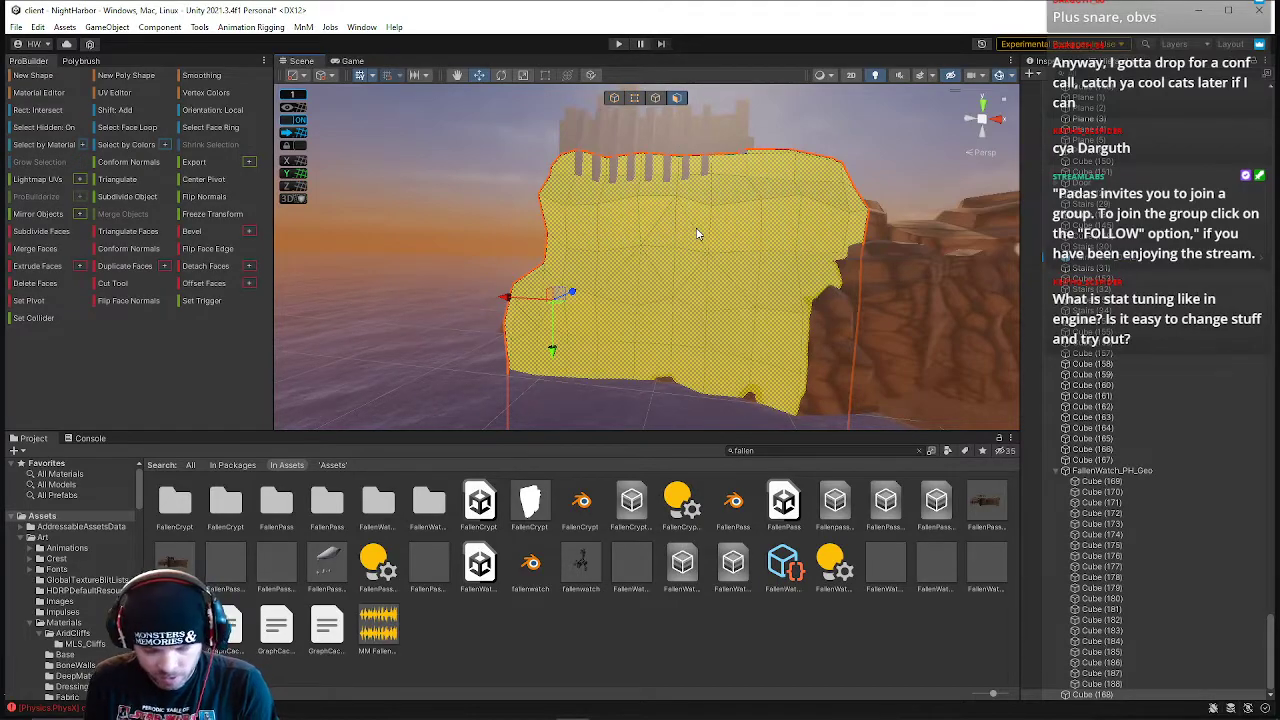
right_drag(688, 262, 733, 292)
mouse_move(760, 251)
right_down()
mouse_move(754, 189)
mouse_move(783, 174)
mouse_move(783, 188)
right_up()
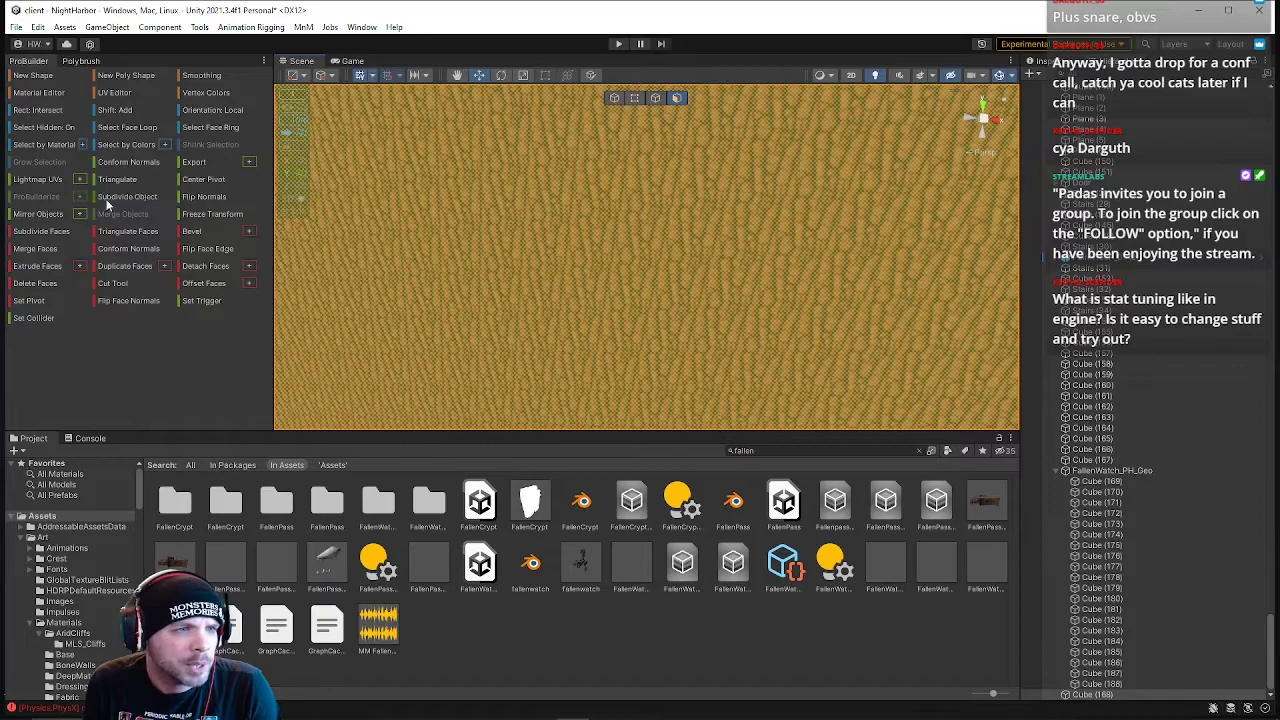
- Open the UV Editor and enlarge the cliff texture's scale across all the wall faces
click(118, 93)
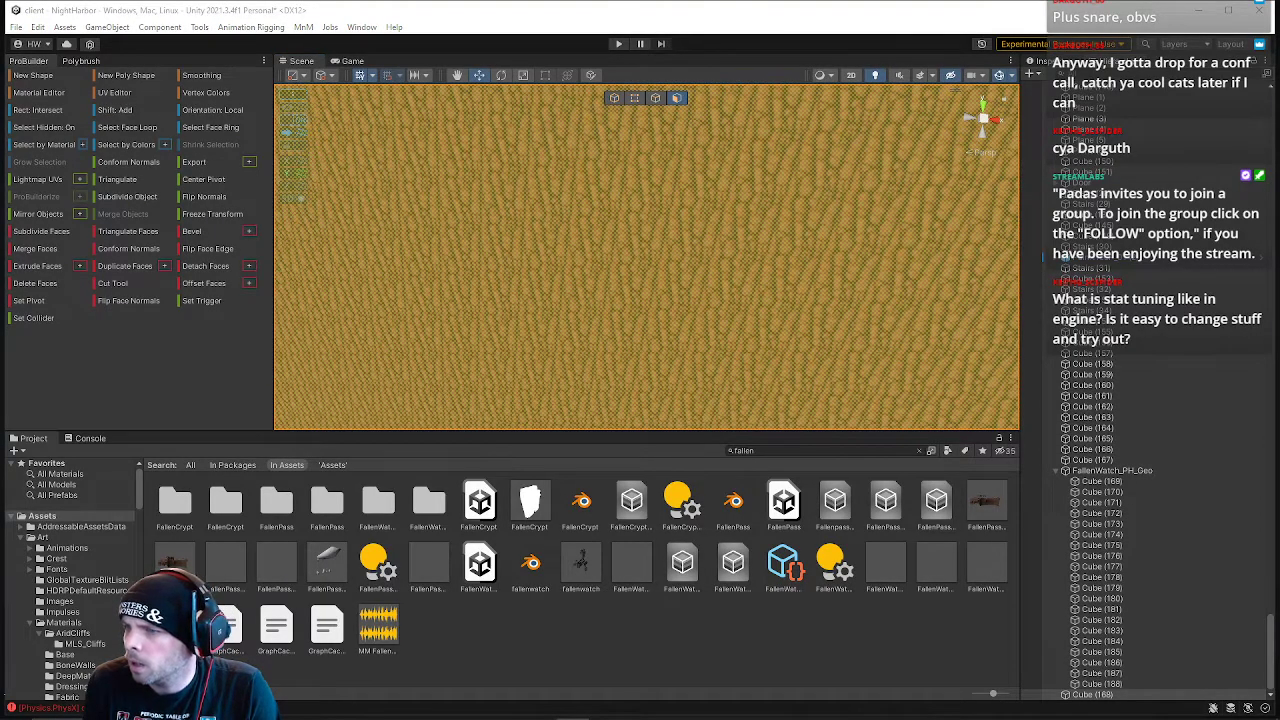
scroll(783, 249, up, 3)
right_drag(783, 249, 777, 289)
key(s)
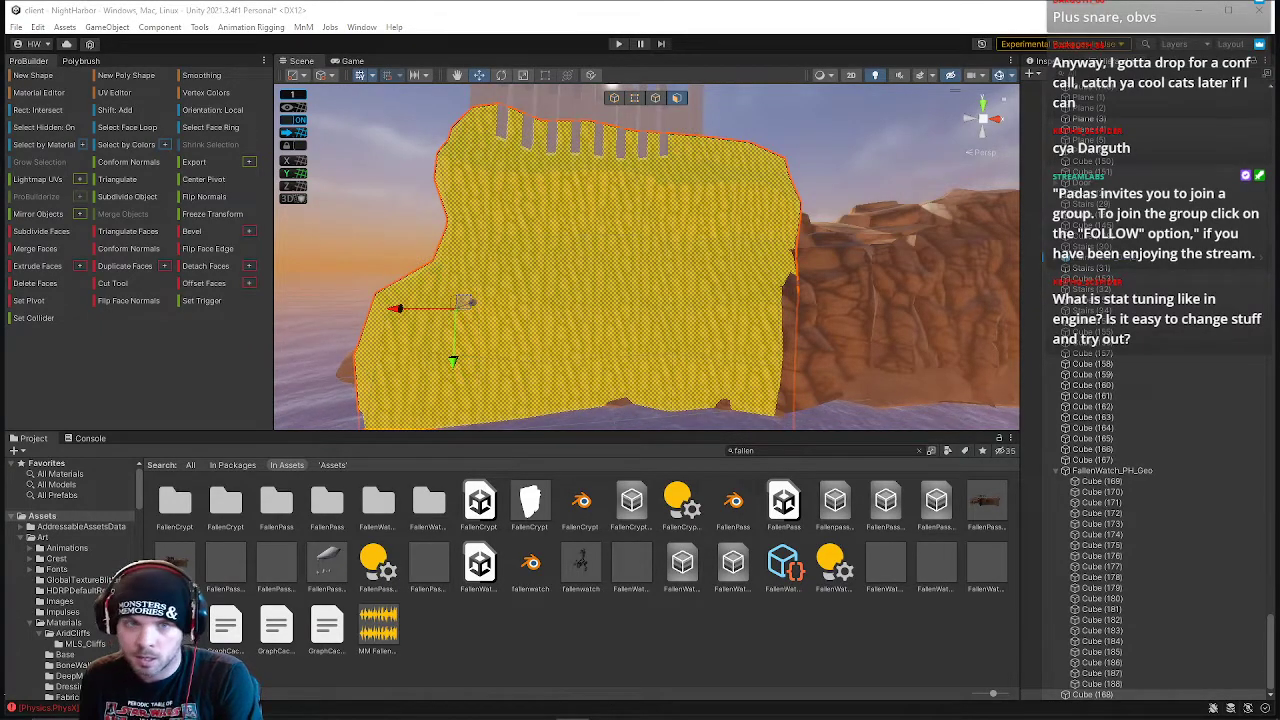
click(821, 180)
right_drag(821, 180, 794, 209)
key(s)
key(ctrl+z)
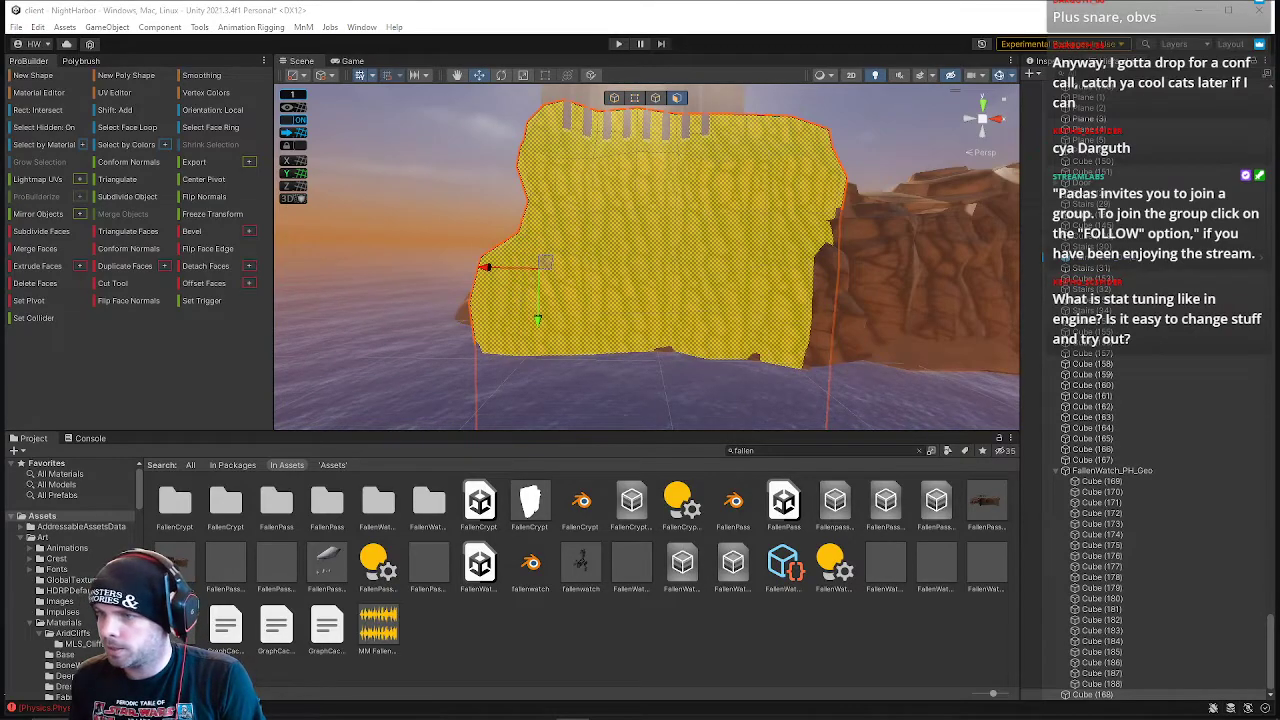
right_drag(887, 242, 824, 229)
key(f)
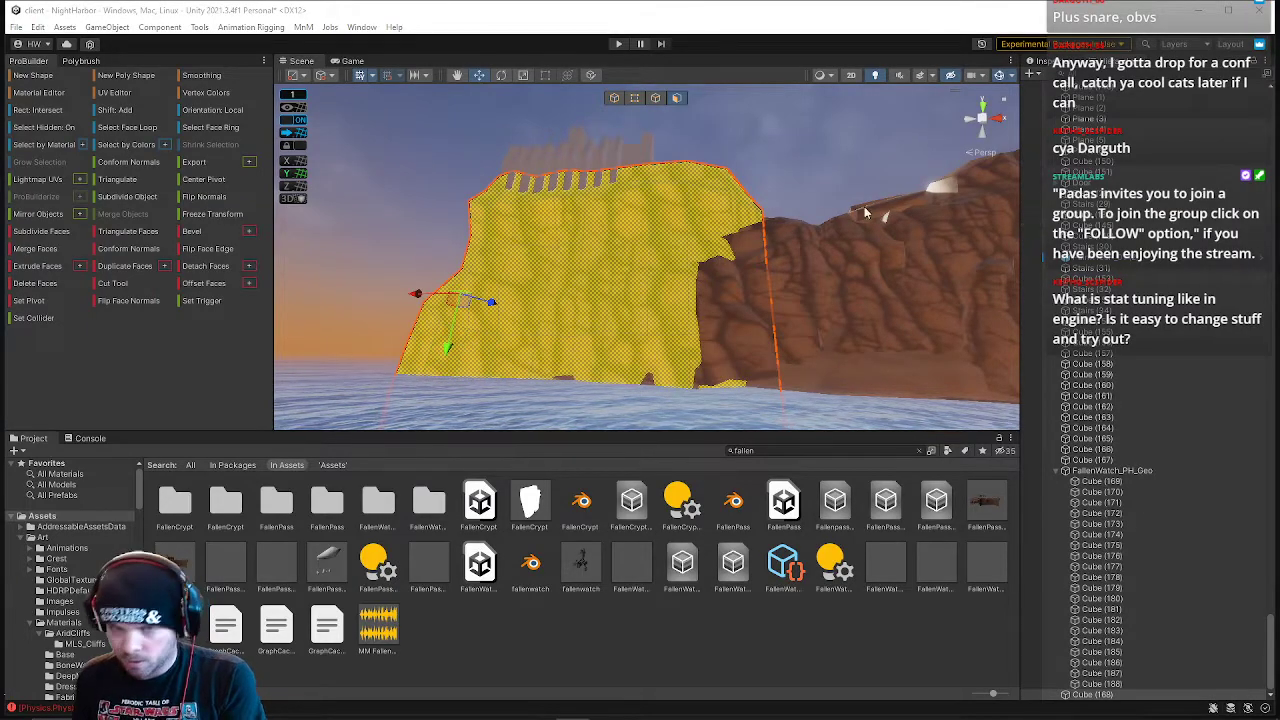
- Examine the textured wall from a distance and up close, picking individual faces to check the rock pattern
click(743, 162)
right_drag(770, 214, 792, 270)
key(s)
key(w)
right_drag(792, 269, 628, 291)
click(628, 291)
shift+click(561, 258)
shift+click(567, 272)
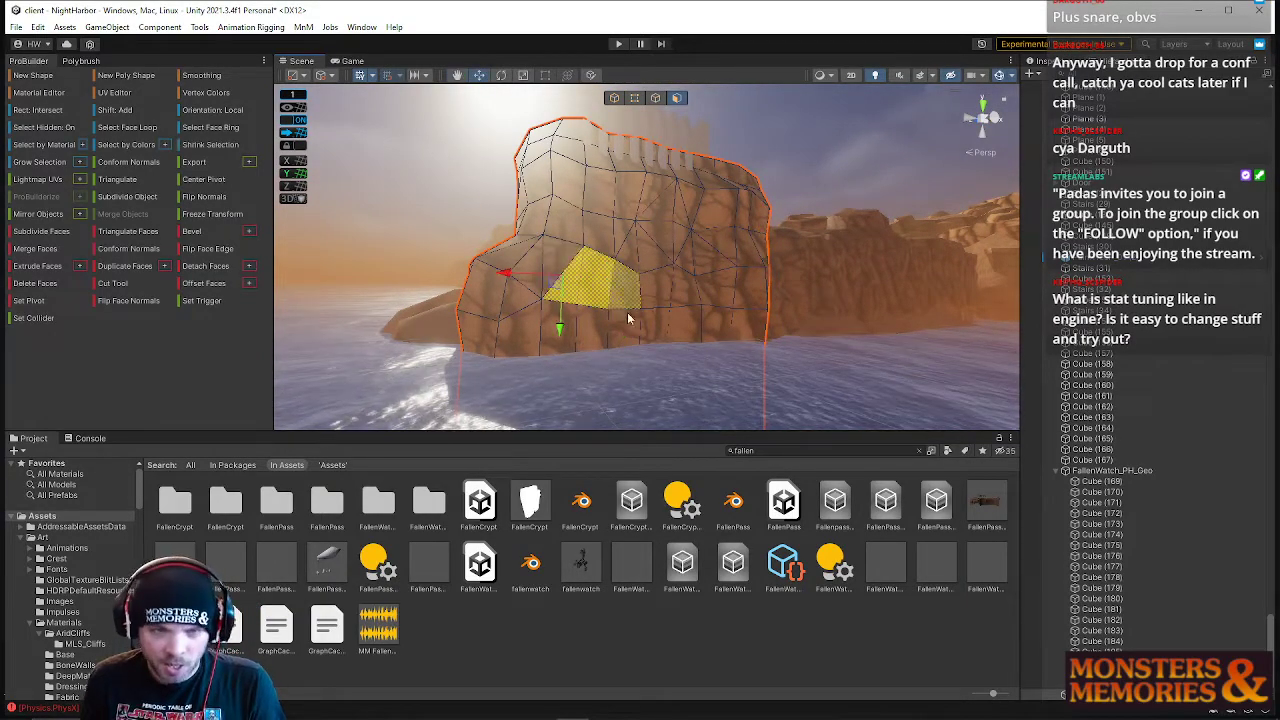
right_drag(590, 236, 564, 220)
click(565, 249)
click(625, 245)
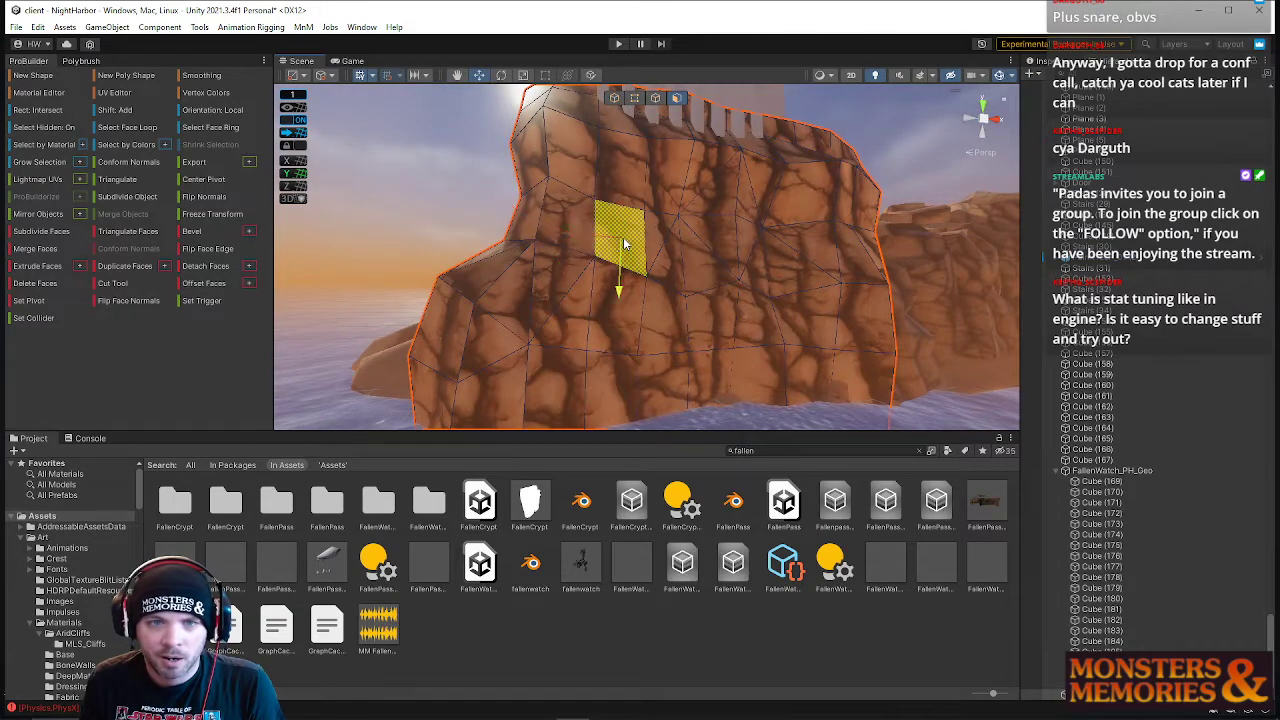
- Select all the wall faces again and fine-tune the cliff texture's mapping while checking it up close
double_click(638, 187)
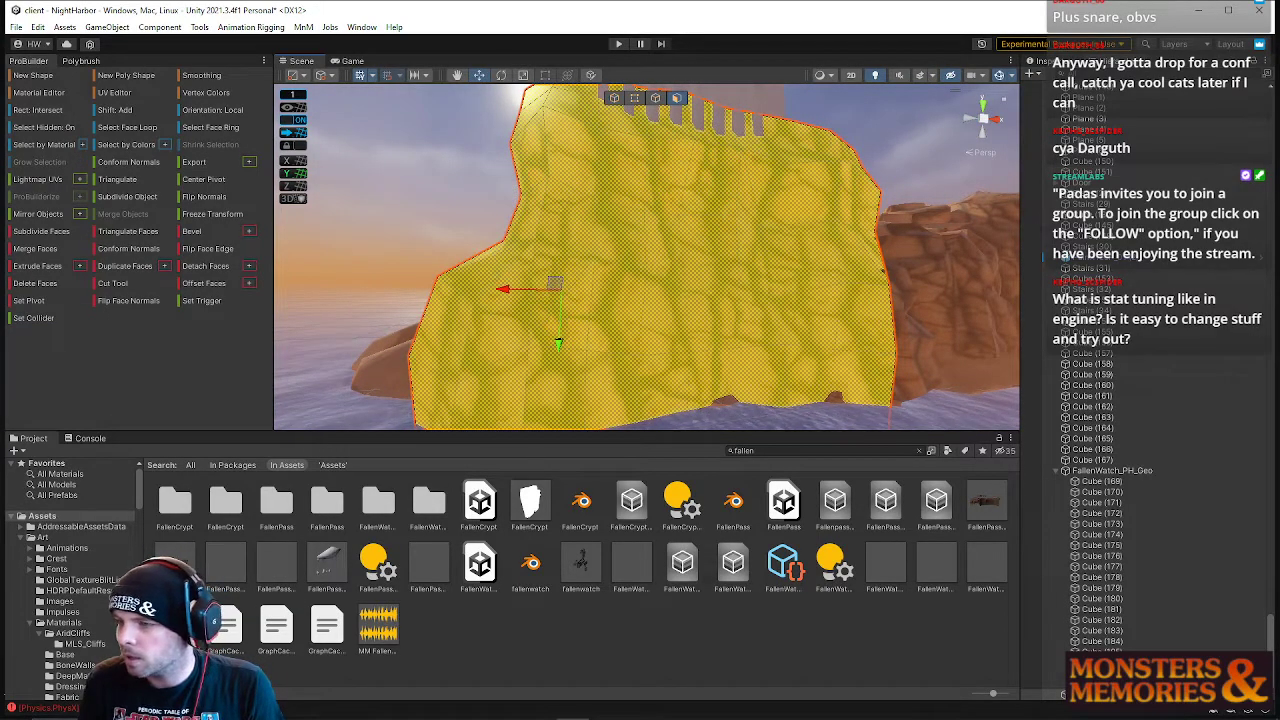
key(w)
right_drag(778, 275, 766, 308)
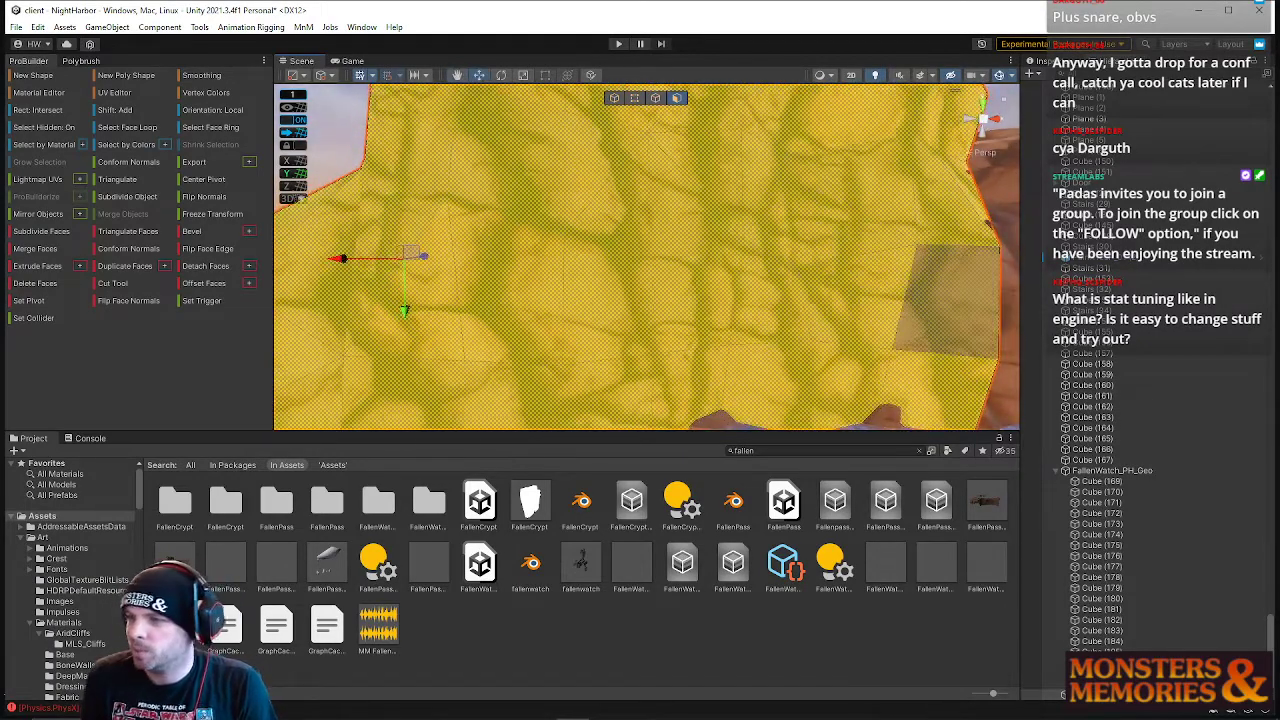
right_drag(877, 317, 1020, 280)
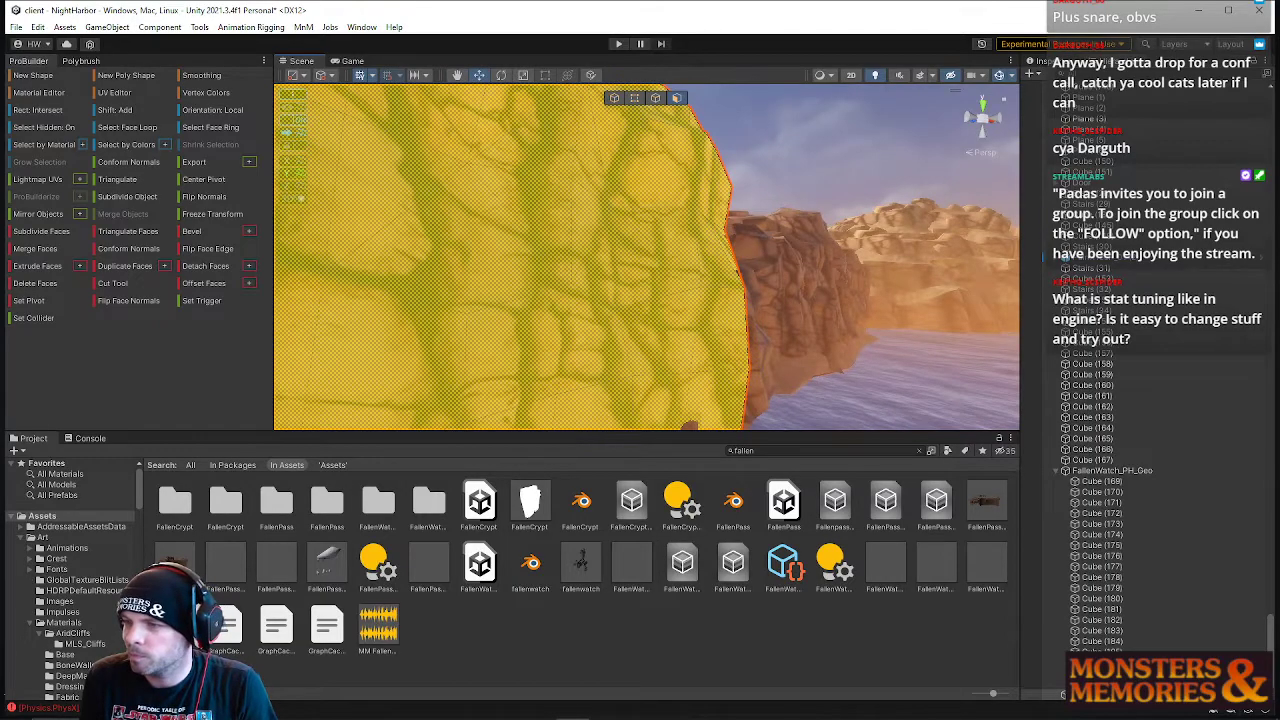
right_drag(757, 299, 574, 294)
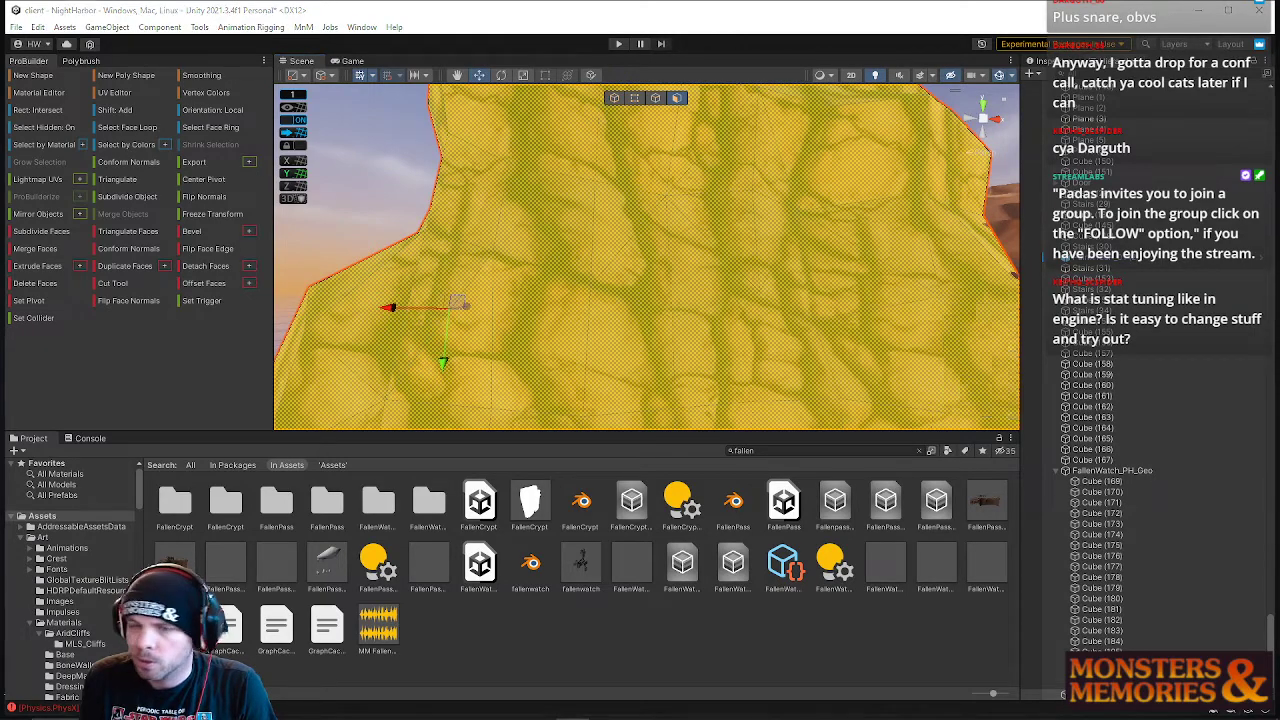
click(548, 333)
right_drag(625, 309, 648, 346)
- Select individual triangular facets on the wall to examine how the rock texture runs across them
key(Escape)
click(854, 237)
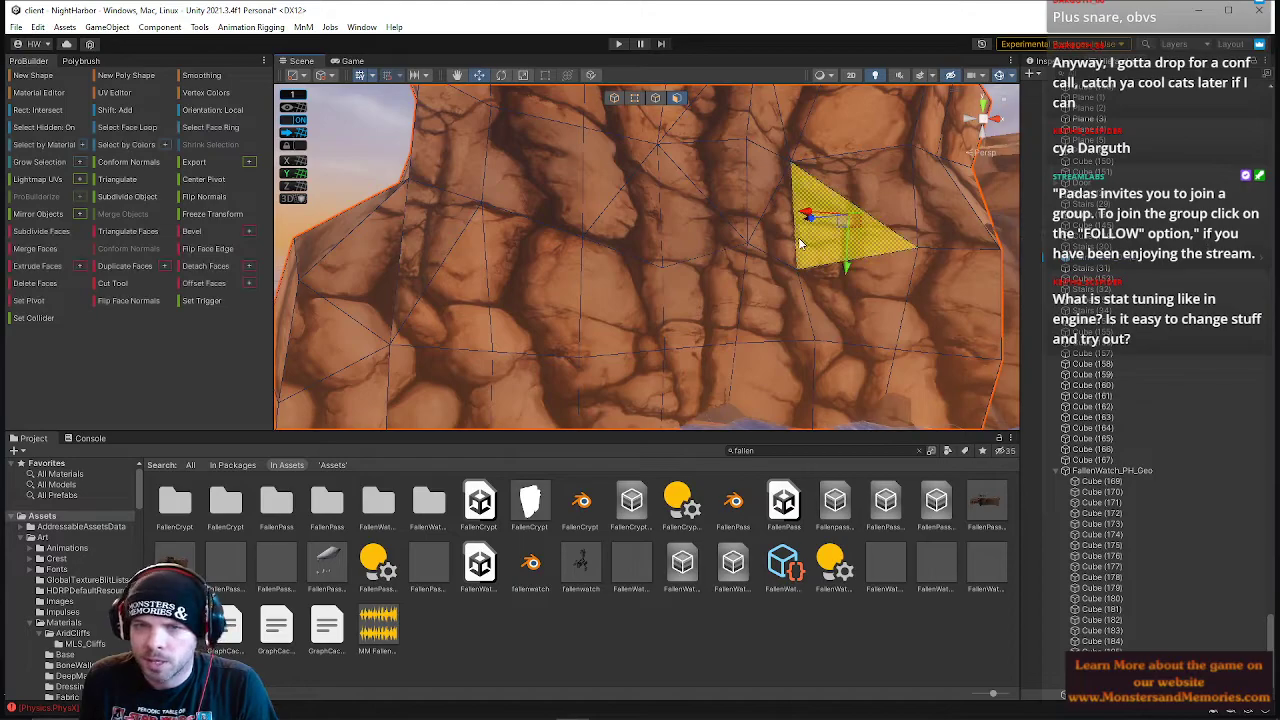
key(Escape)
click(854, 192)
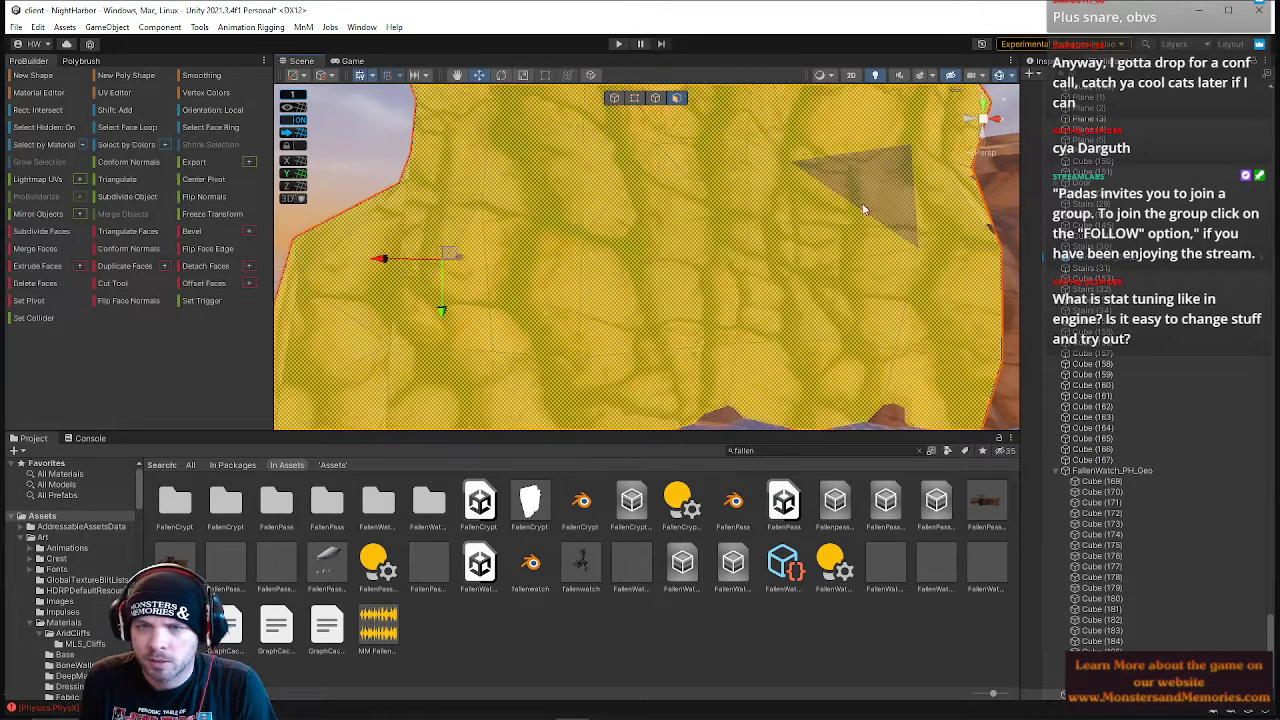
key(ctrl+z)
right_drag(625, 297, 606, 320)
key(ctrl+z)
click(604, 318)
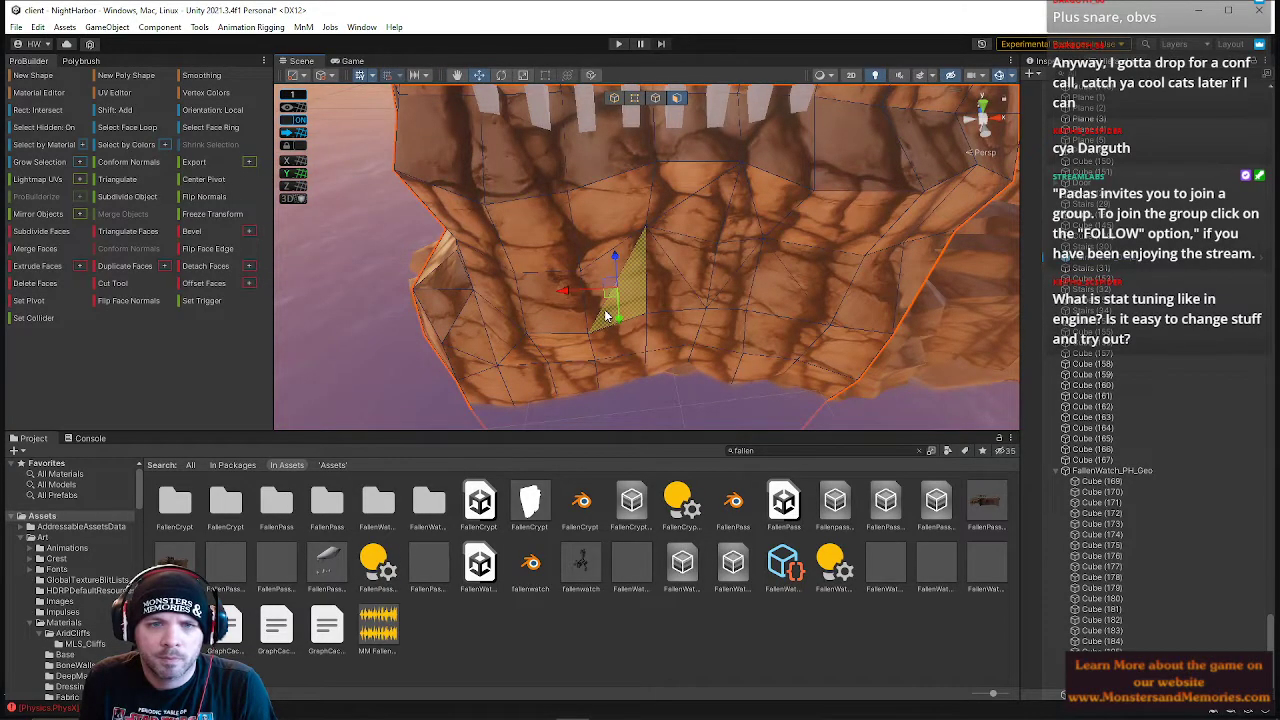
- Switch from face to object selection and select the whole FallenWatch_PH_Geo fortress group
right_drag(609, 319, 388, 231)
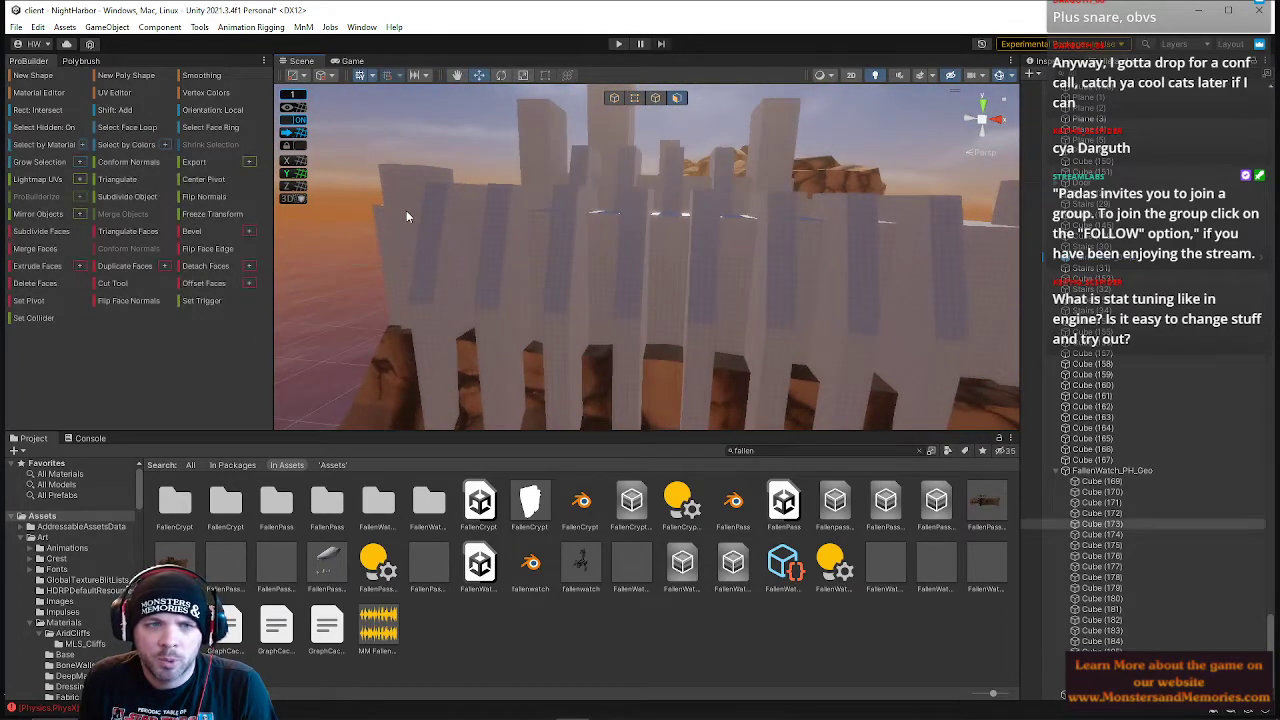
click(406, 216)
click(616, 98)
right_drag(508, 174, 569, 226)
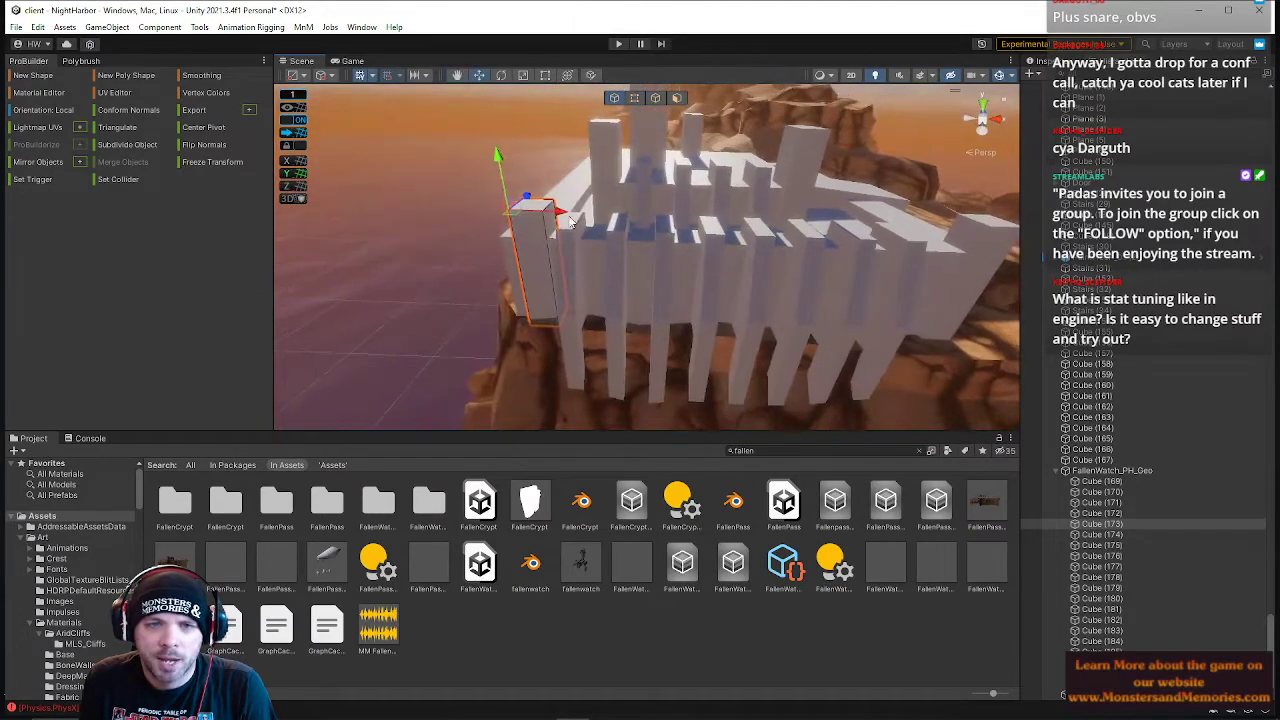
shift+click(610, 176)
shift+click(654, 158)
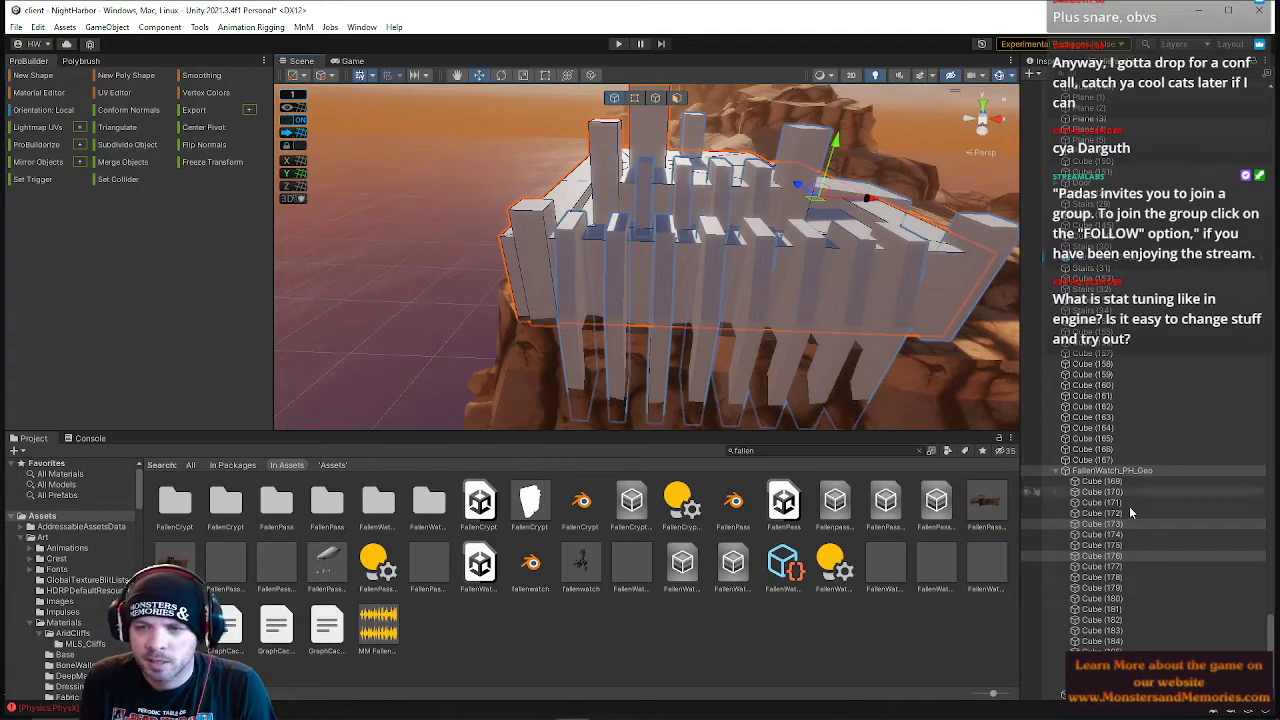
click(1105, 470)
alt+drag(888, 413, 606, 347)
right_drag(606, 346, 725, 334)
- Select the vertices at the outer end of the long entrance slab and slide them along its length
click(633, 98)
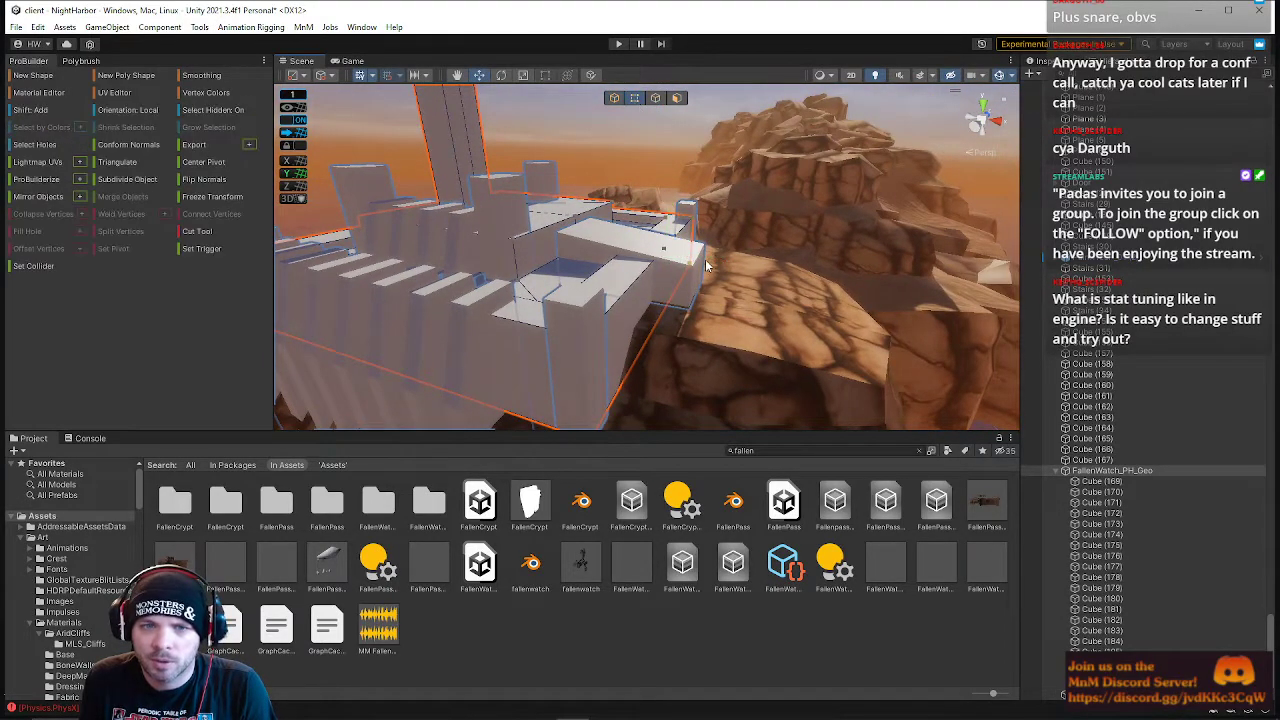
click(688, 305)
drag(676, 243, 740, 340)
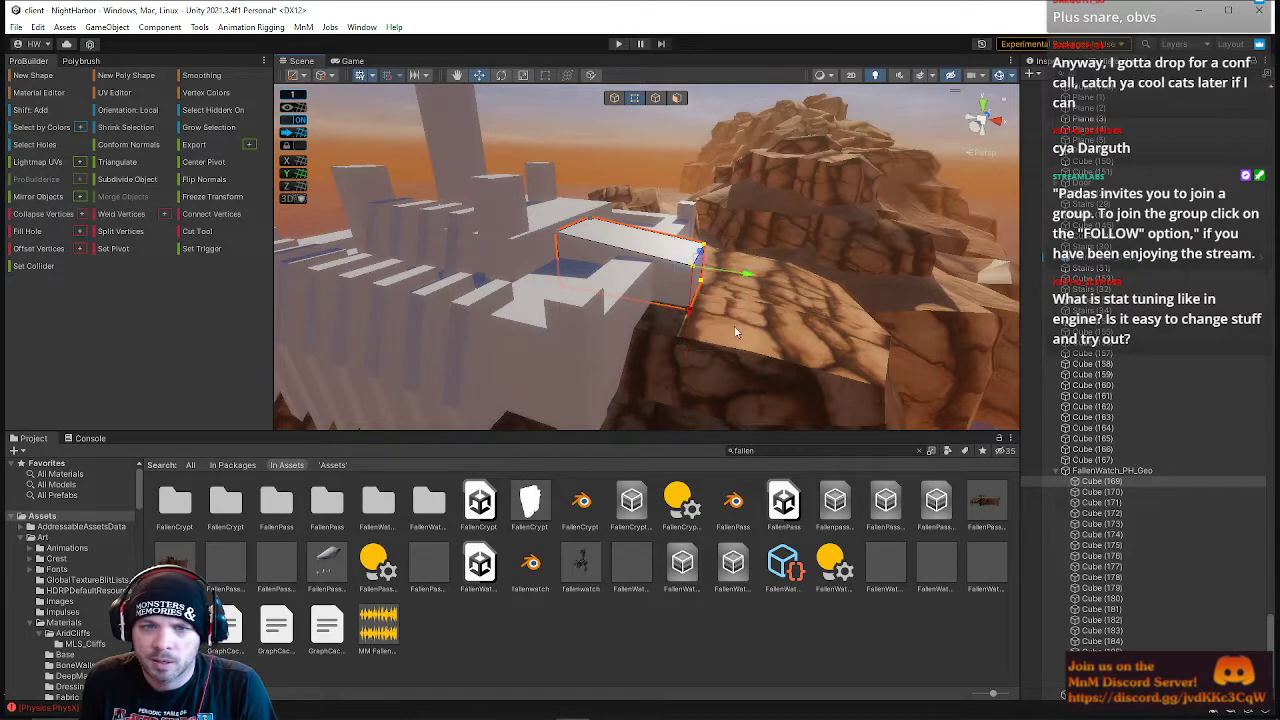
drag(744, 277, 555, 281)
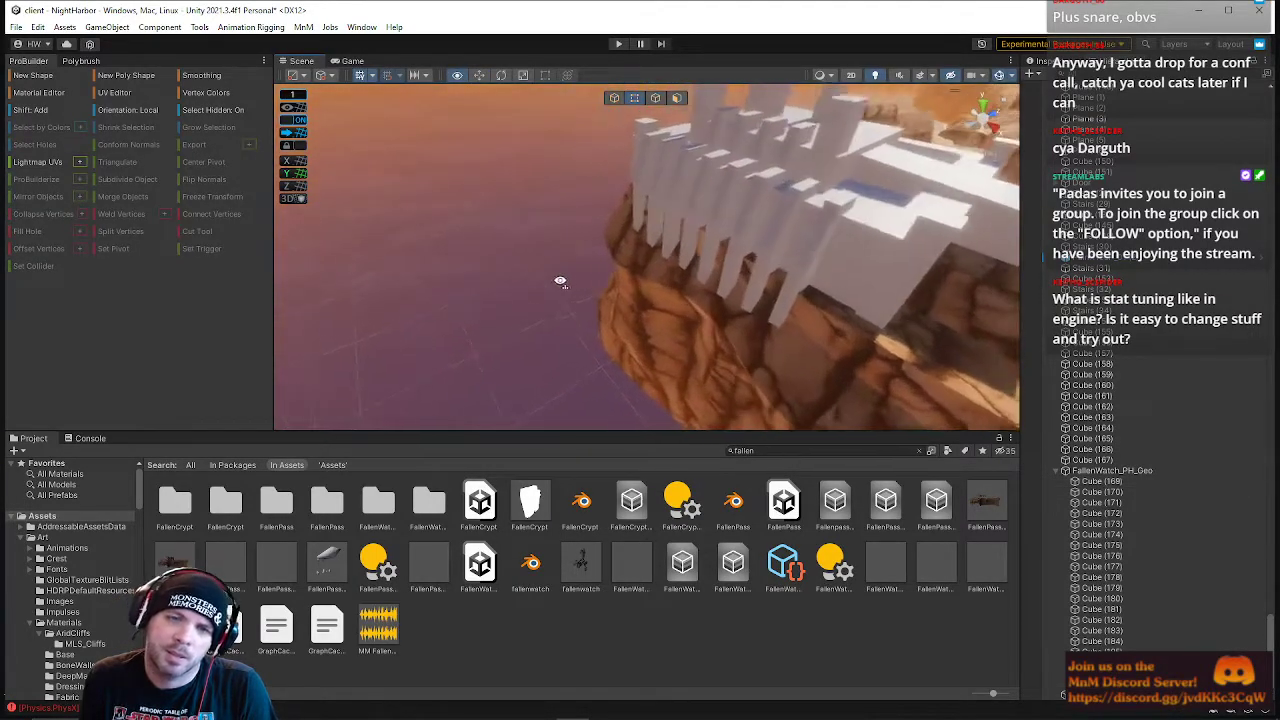
- Return to object selection, select FallenWatch_PH_Geo and apply the stone brick material to the fortress's main body
right_drag(555, 281, 585, 235)
click(614, 98)
click(615, 206)
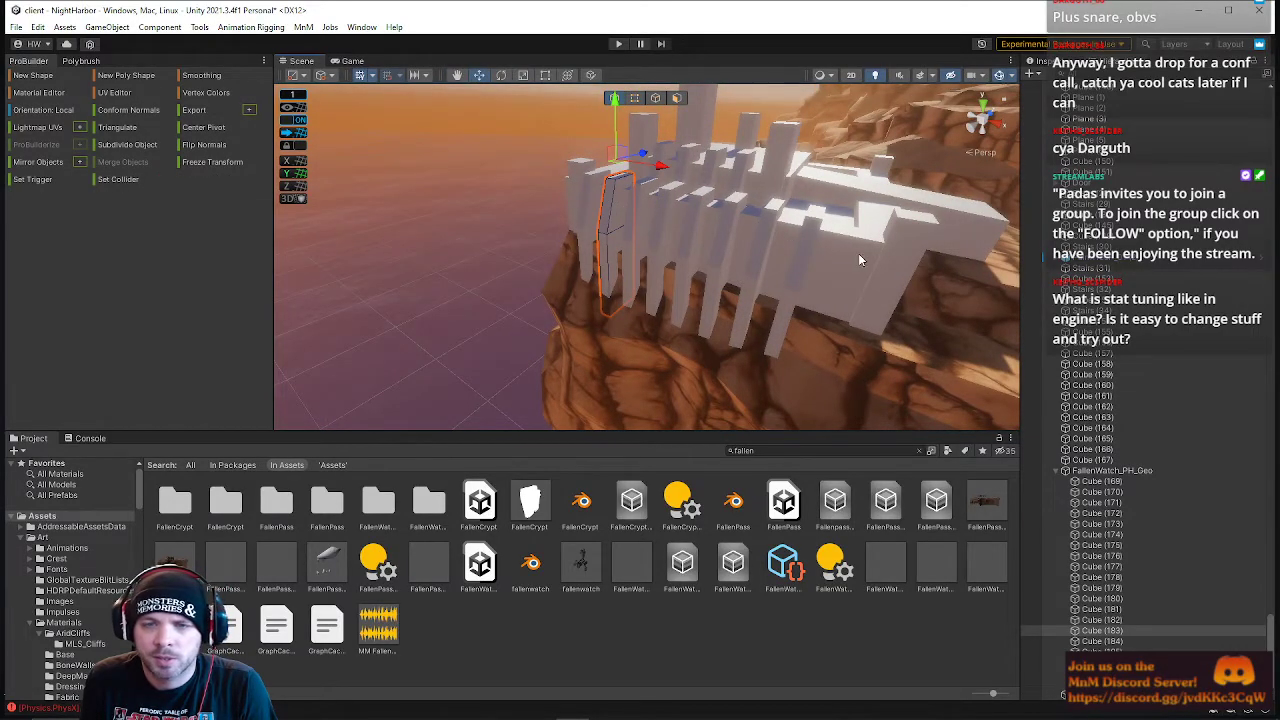
click(1091, 472)
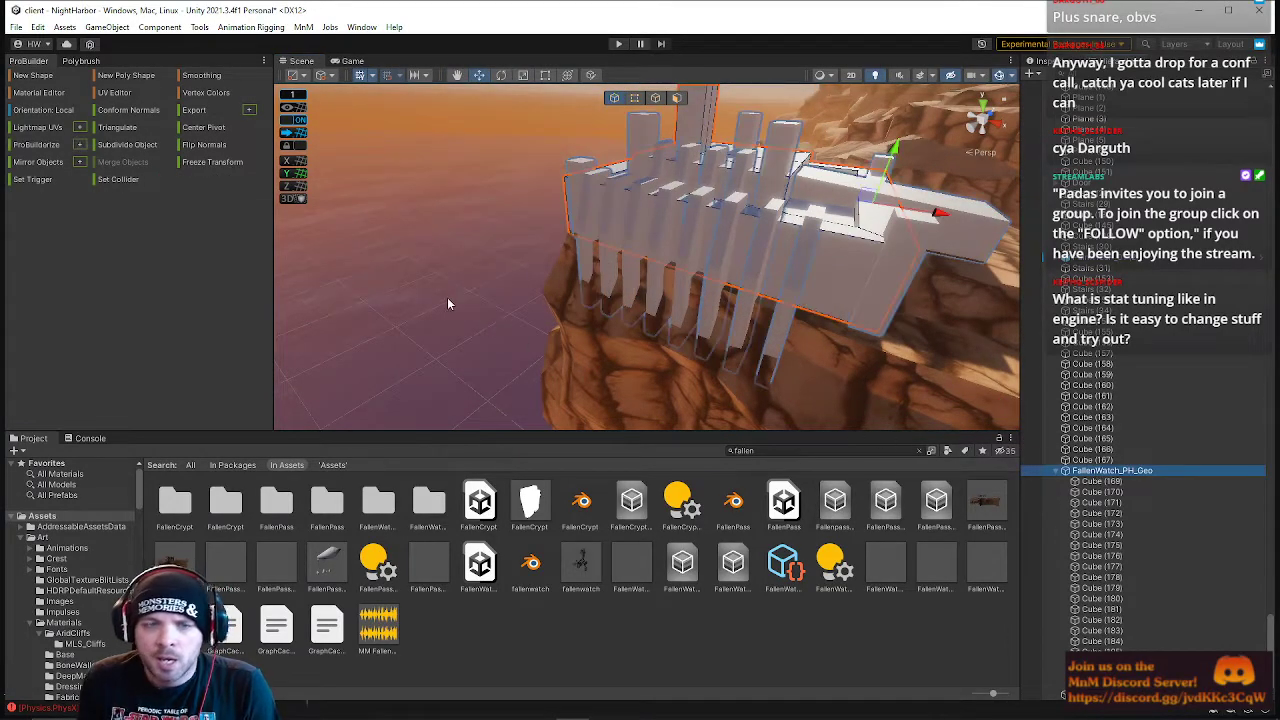
alt+drag(390, 287, 388, 279)
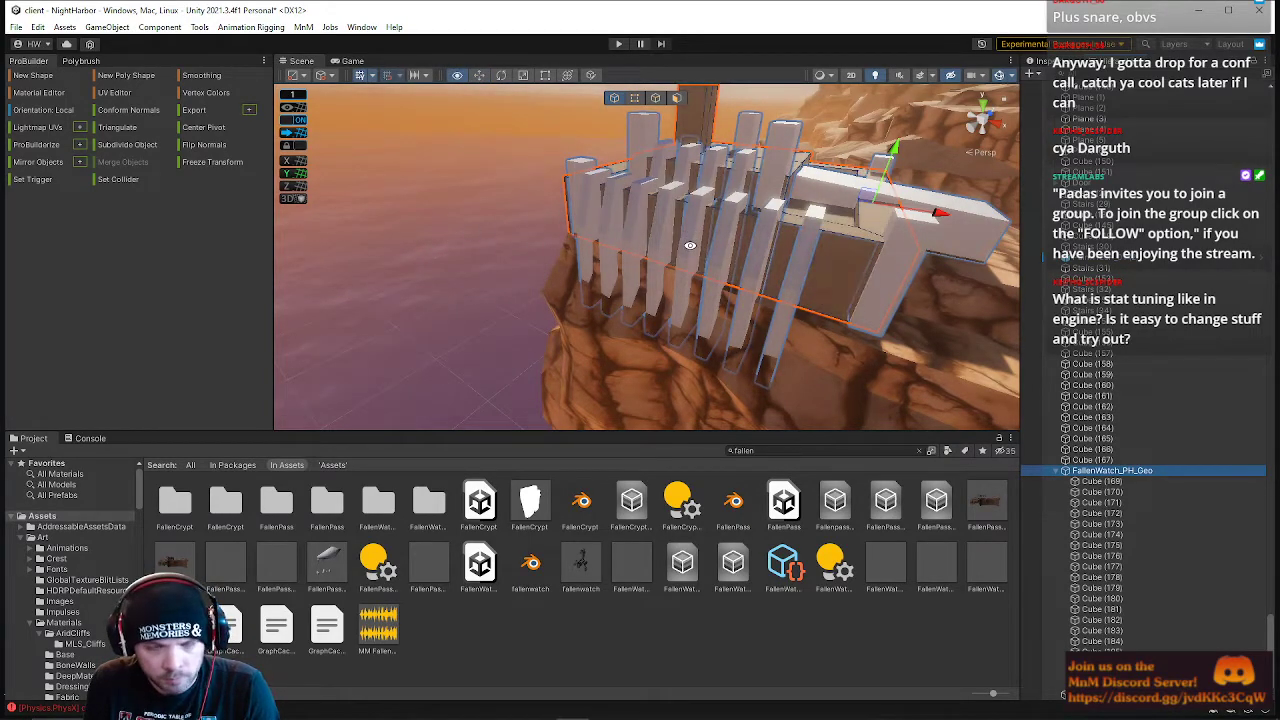
- Select all faces of the fortress's main body, enlarge the stone brick texture's scale and check it up close
right_drag(685, 247, 573, 267)
key(w)
key(s)
right_drag(556, 200, 508, 190)
key(w)
click(677, 98)
right_drag(668, 210, 560, 233)
key(s)
drag(485, 161, 920, 512)
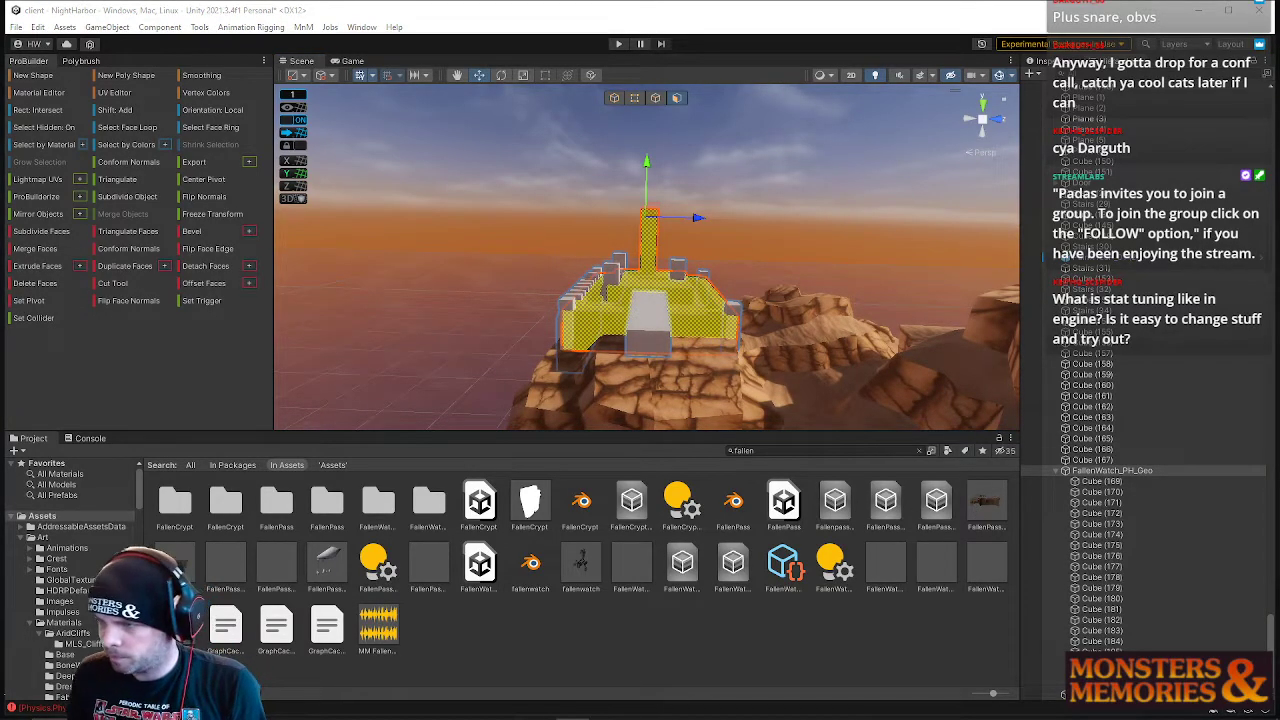
right_drag(747, 353, 852, 376)
key(w)
click(849, 254)
right_drag(849, 254, 654, 324)
right_drag(685, 373, 642, 112)
- Select the untextured pillars along the fortress's front wall as objects, including the separate one near the entrance slab
click(614, 98)
click(638, 188)
shift+click(671, 220)
shift+click(726, 236)
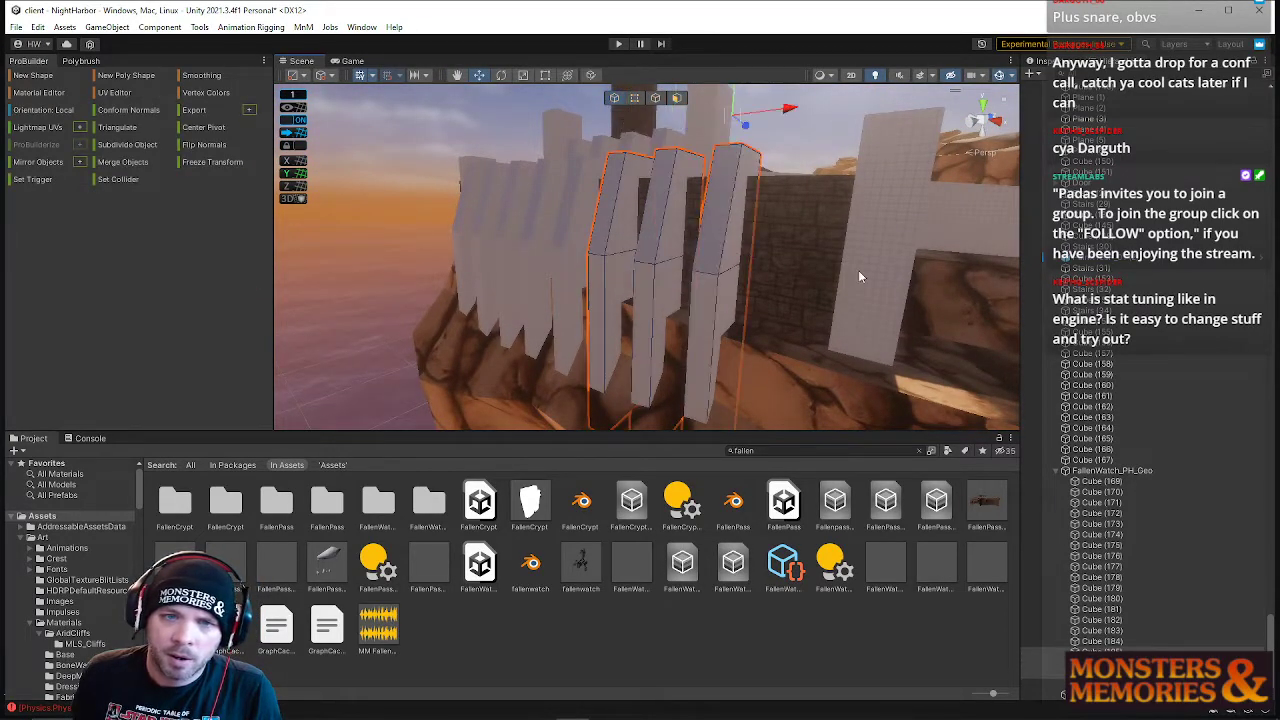
shift+click(868, 272)
shift+click(574, 267)
shift+click(532, 248)
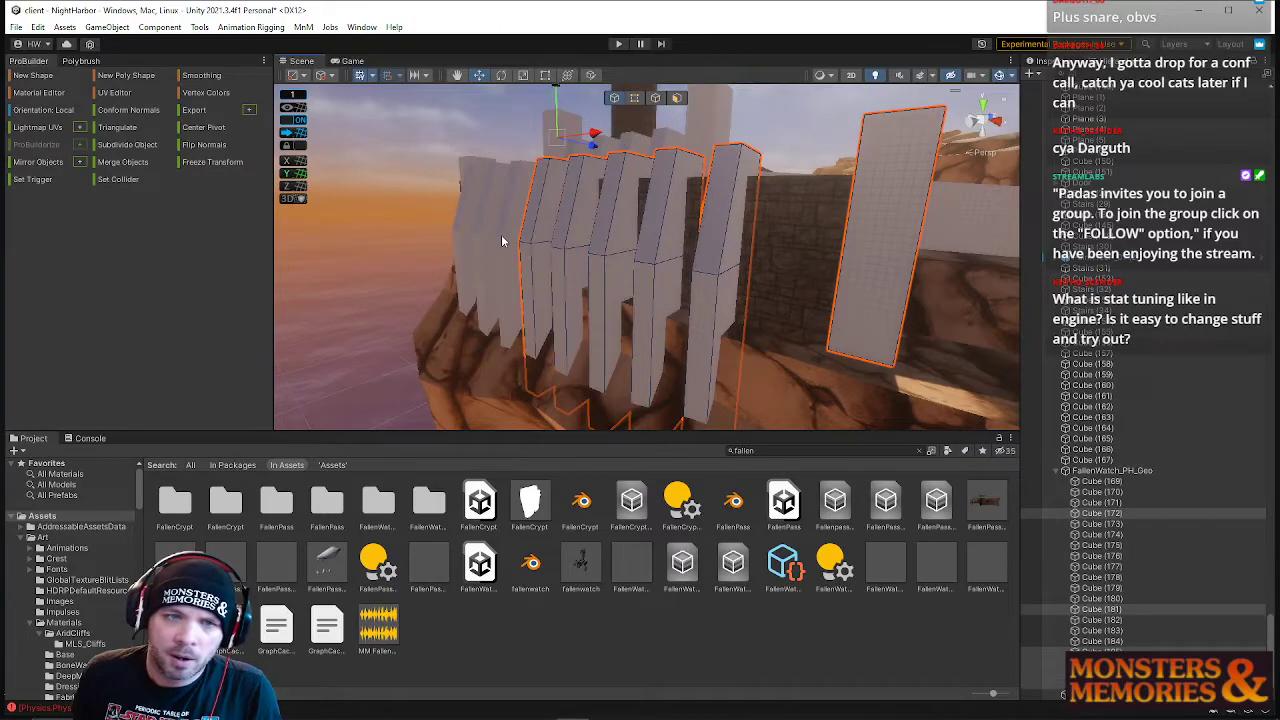
shift+click(501, 234)
shift+click(488, 228)
shift+click(468, 195)
shift+click(464, 168)
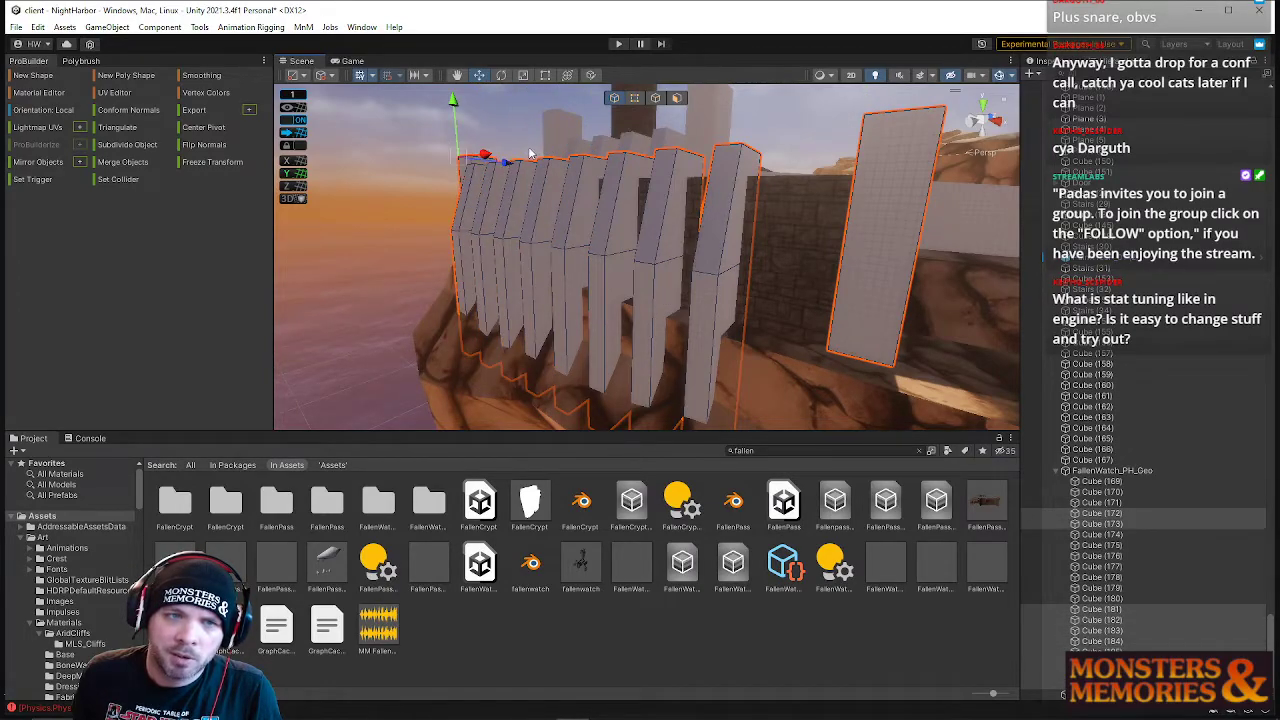
- Add the second row of pillars behind the front wall to the object selection
shift+click(572, 139)
shift+click(598, 147)
shift+click(618, 143)
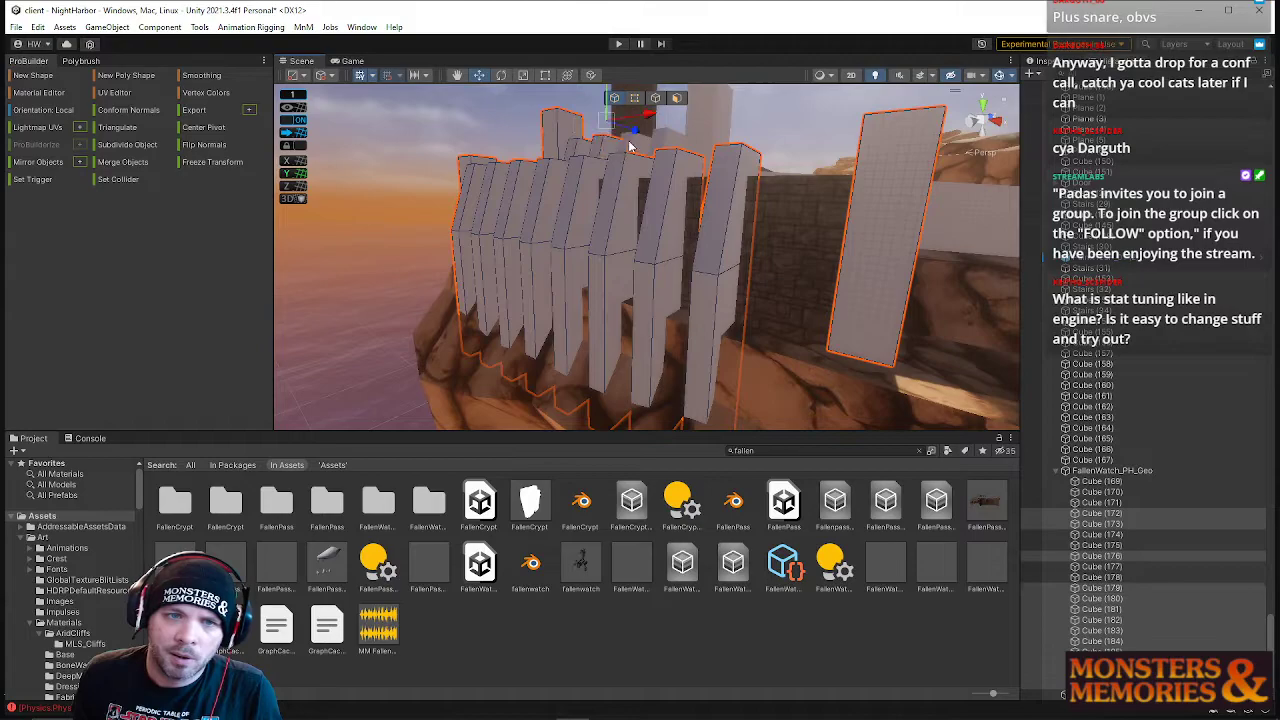
shift+click(640, 141)
shift+click(664, 144)
shift+click(699, 128)
- Add the remaining corner blocks and the long entrance slab to the selection, and apply the stone brick material to all
right_drag(699, 128, 734, 283)
key(s)
shift+click(647, 182)
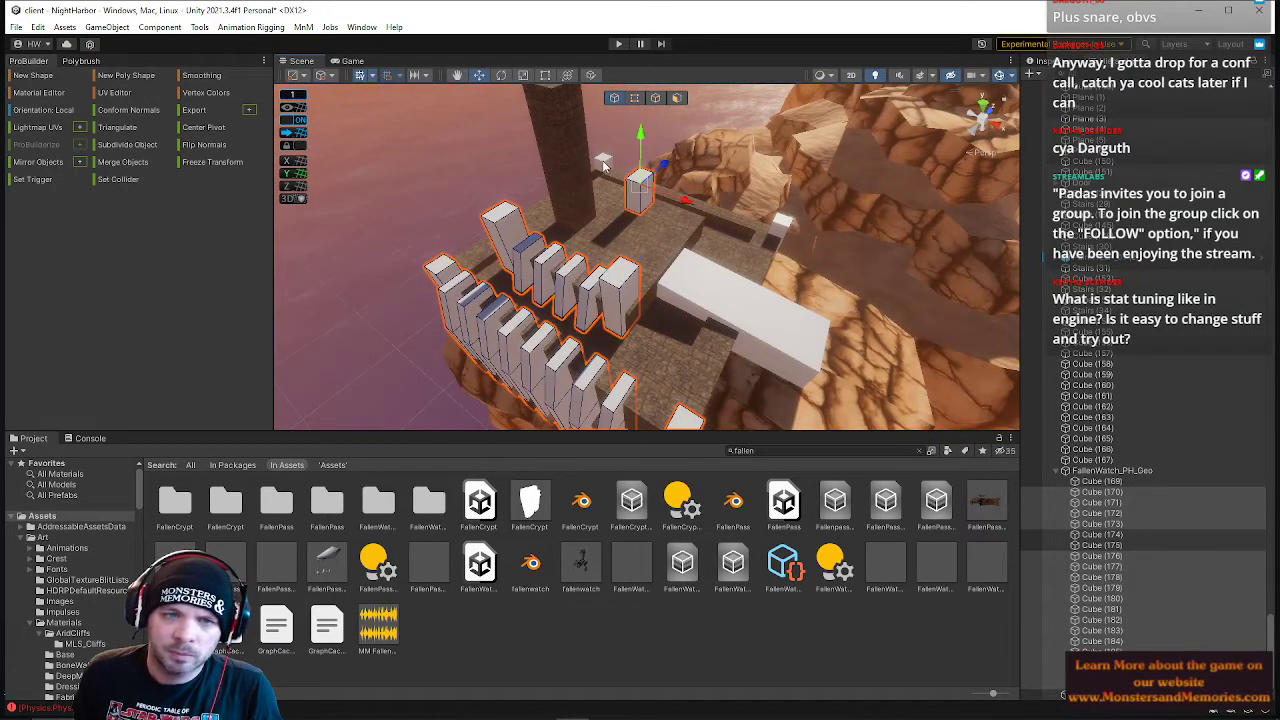
shift+click(604, 159)
shift+click(784, 230)
shift+click(757, 308)
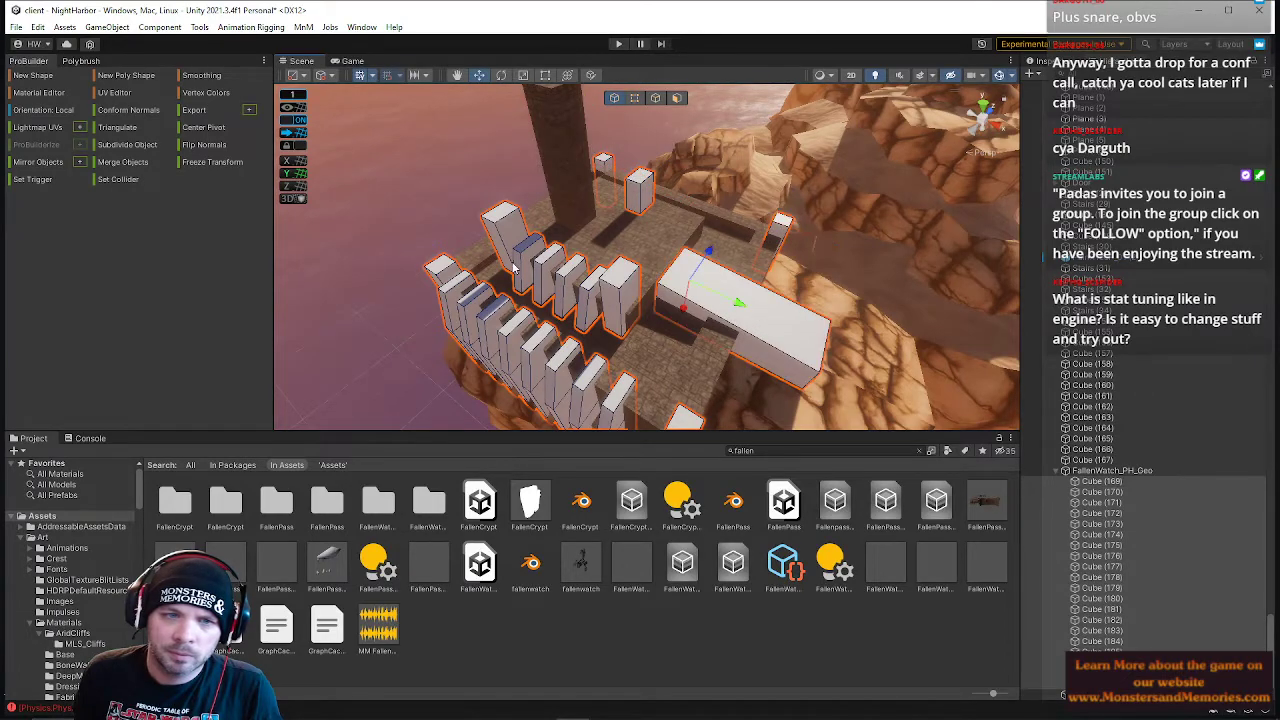
key(alt+1)
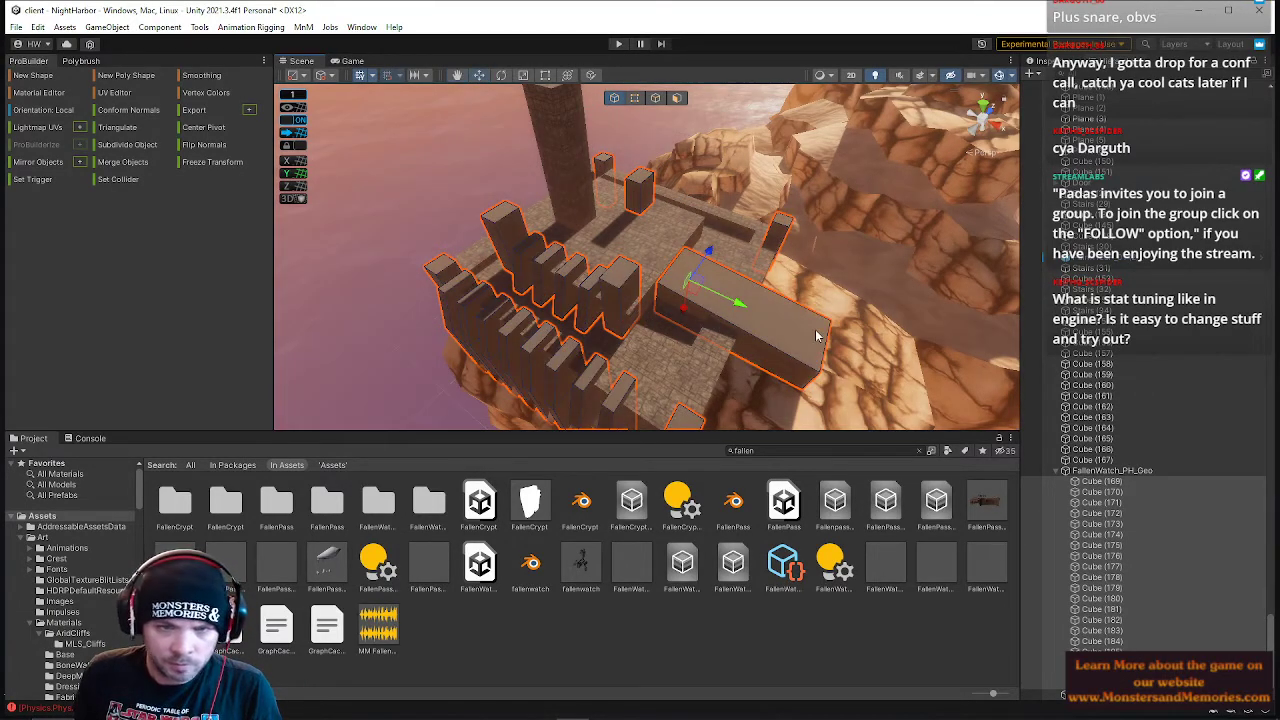
- Select all faces of the pillars and entrance slab, enlarge their stone texture's scale, and save the scene
key(s)
right_drag(642, 196, 660, 226)
click(676, 98)
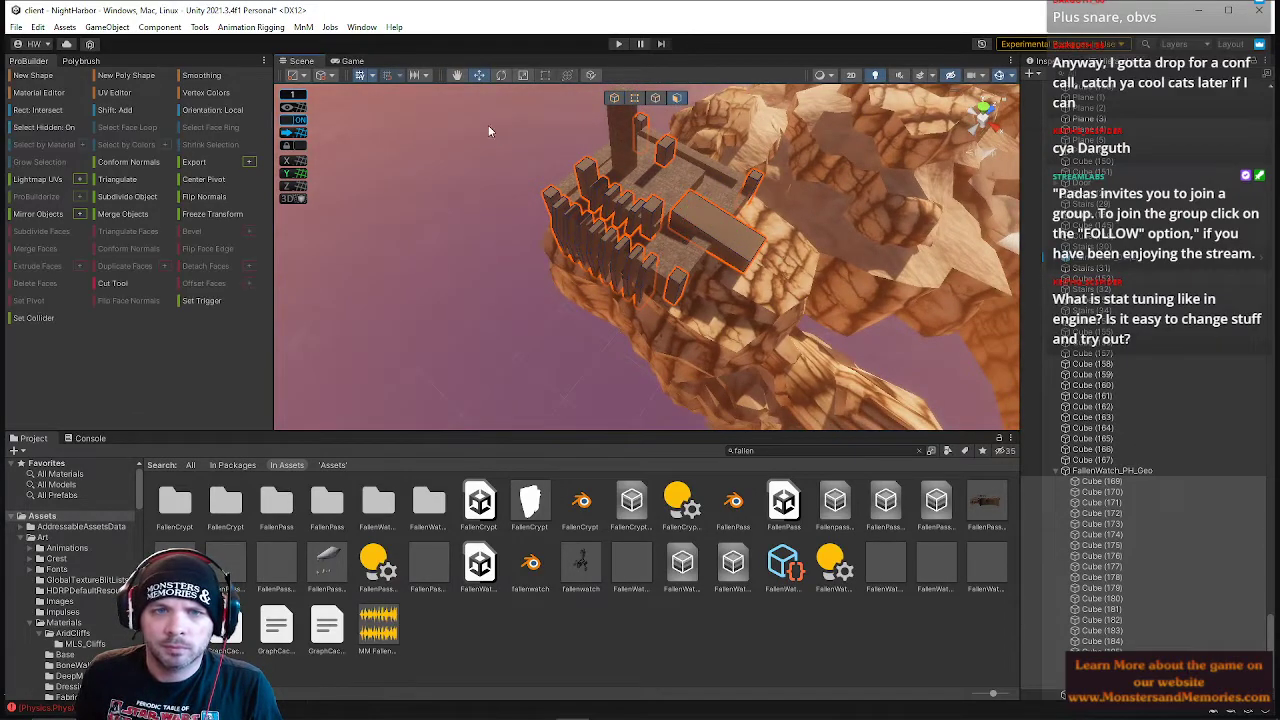
drag(431, 93, 895, 409)
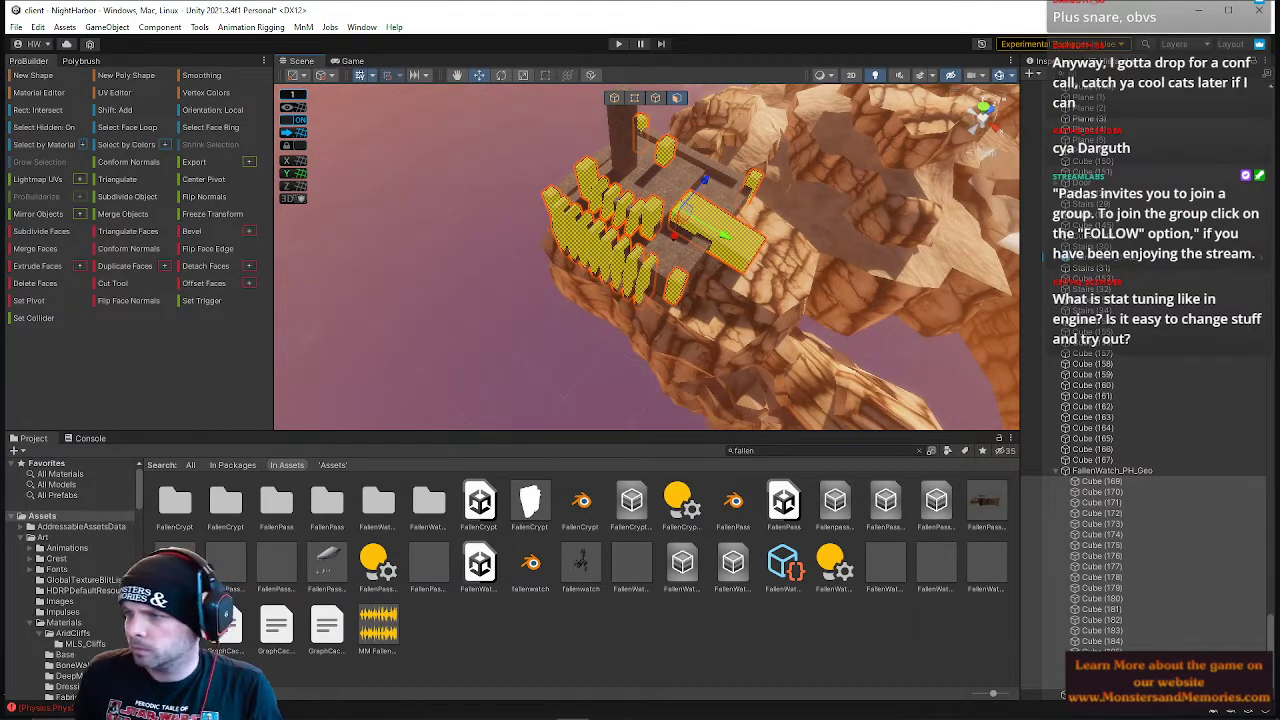
right_drag(660, 226, 611, 136)
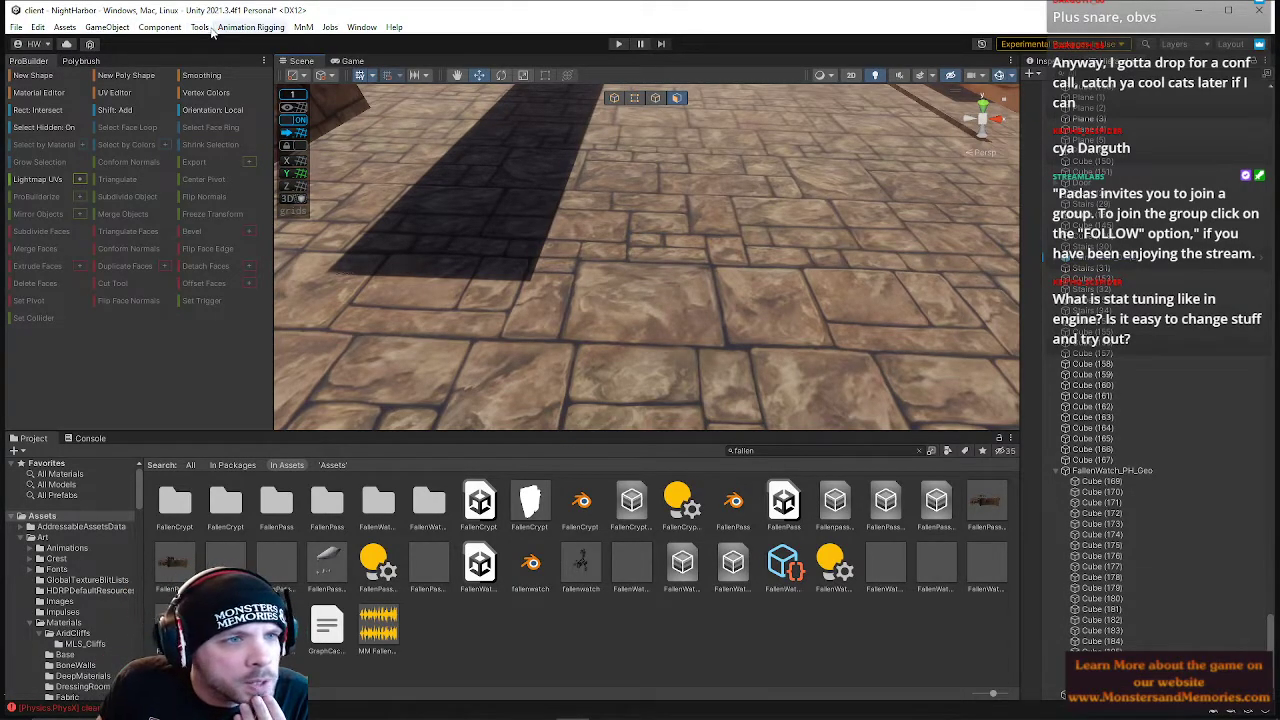
click(22, 24)
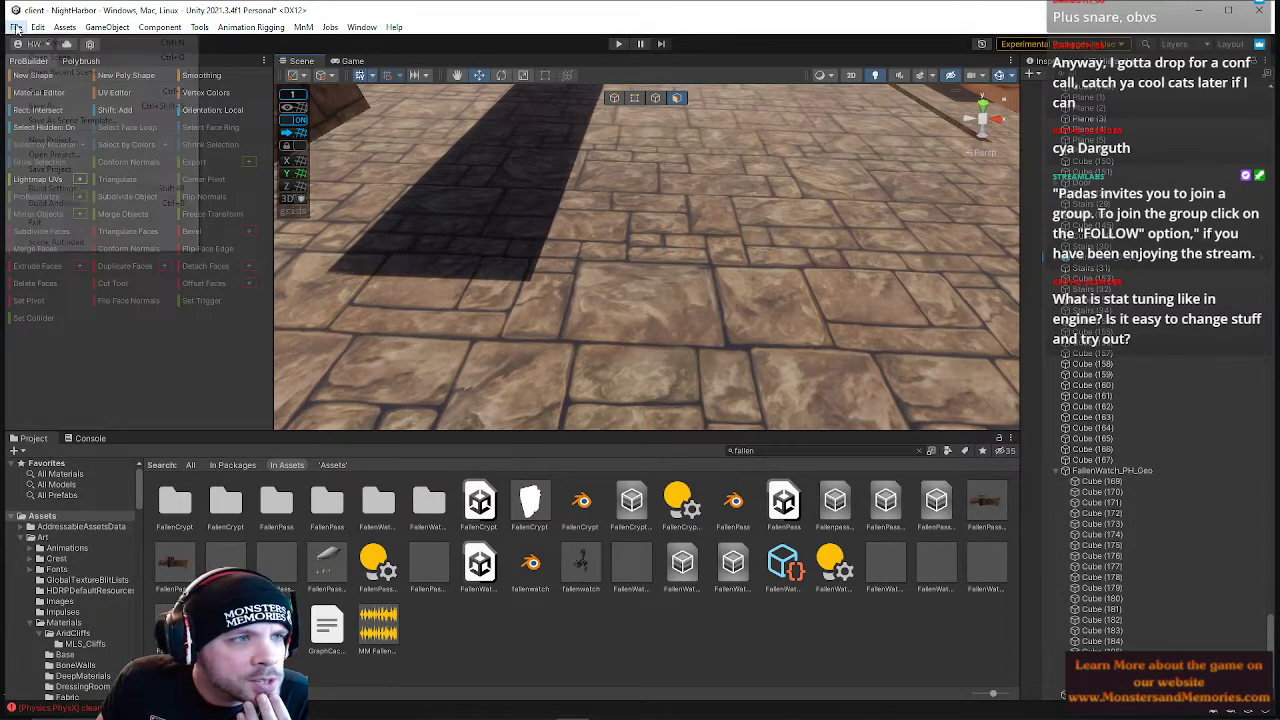
click(45, 91)
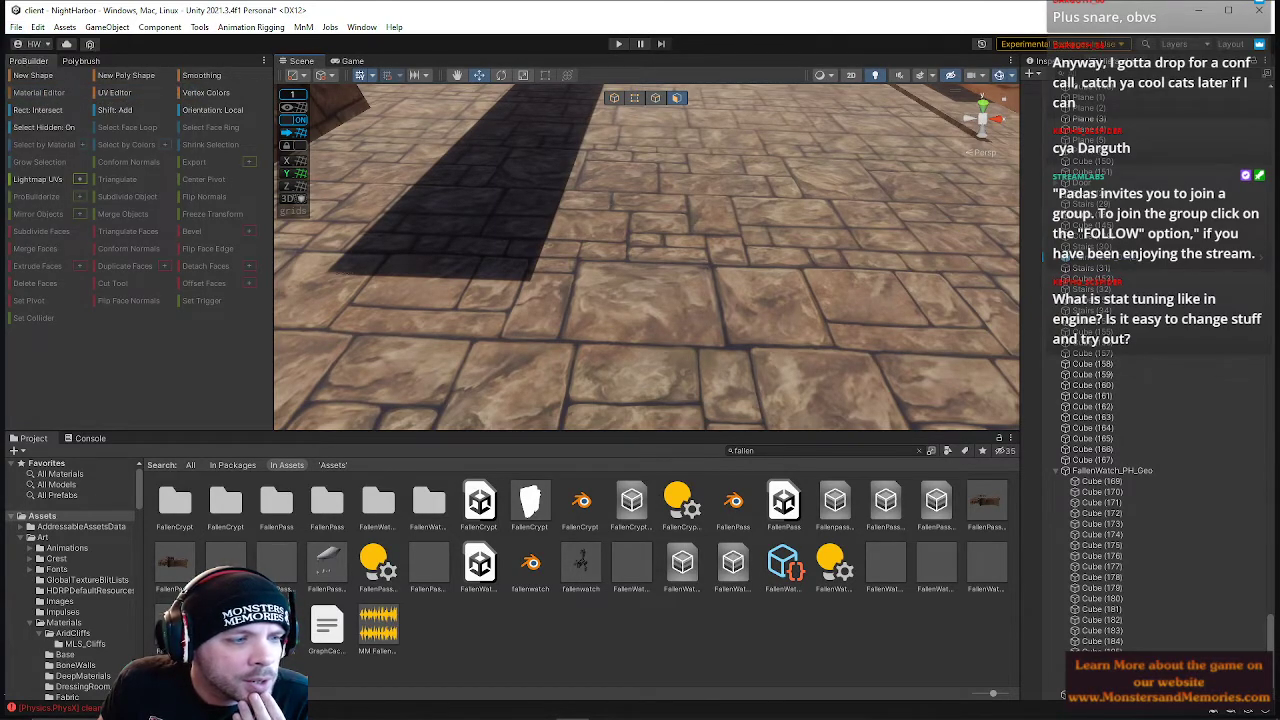
- Add an Area Light above the fortress's stone floor
click(107, 27)
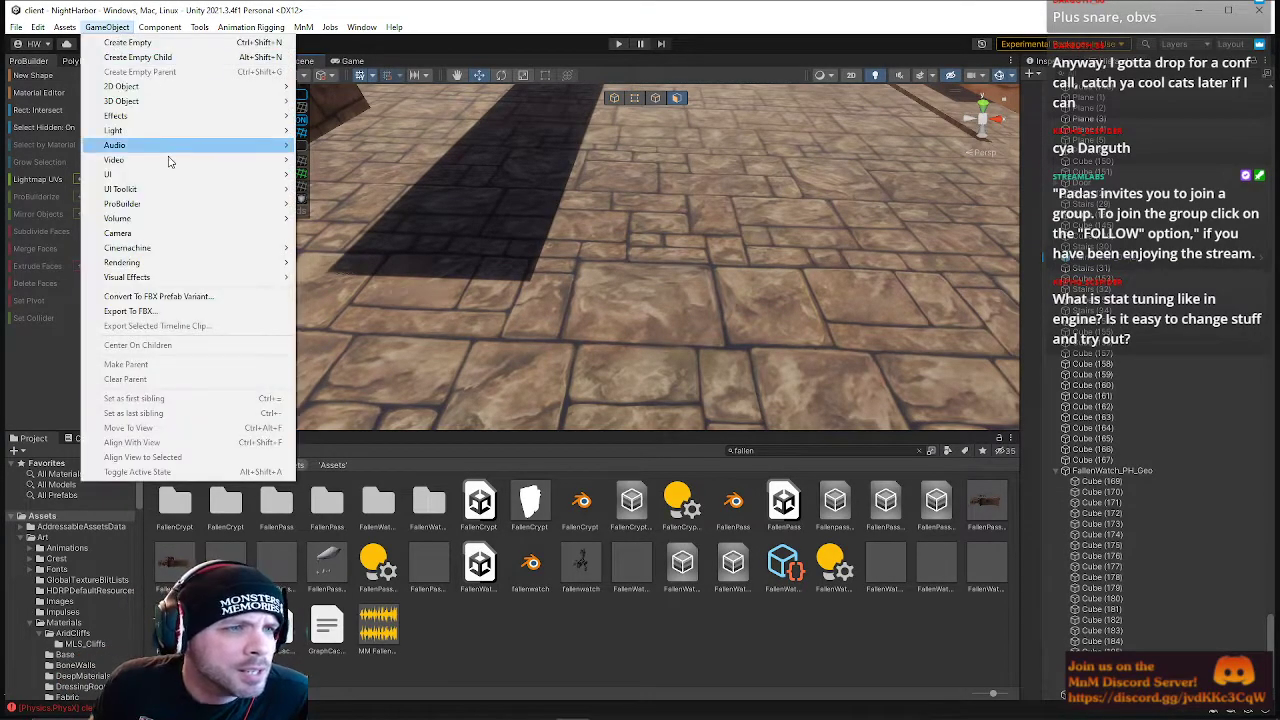
mouse_move(247, 135)
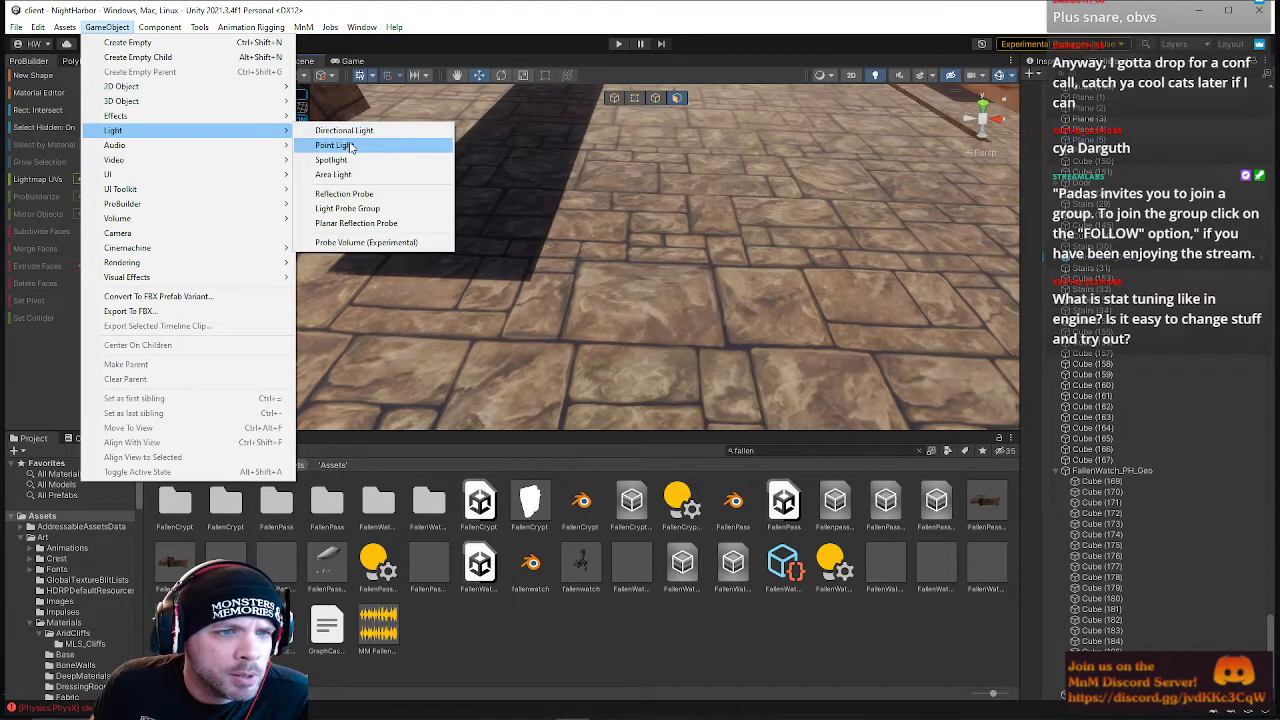
click(356, 174)
right_drag(565, 190, 594, 225)
key(s)
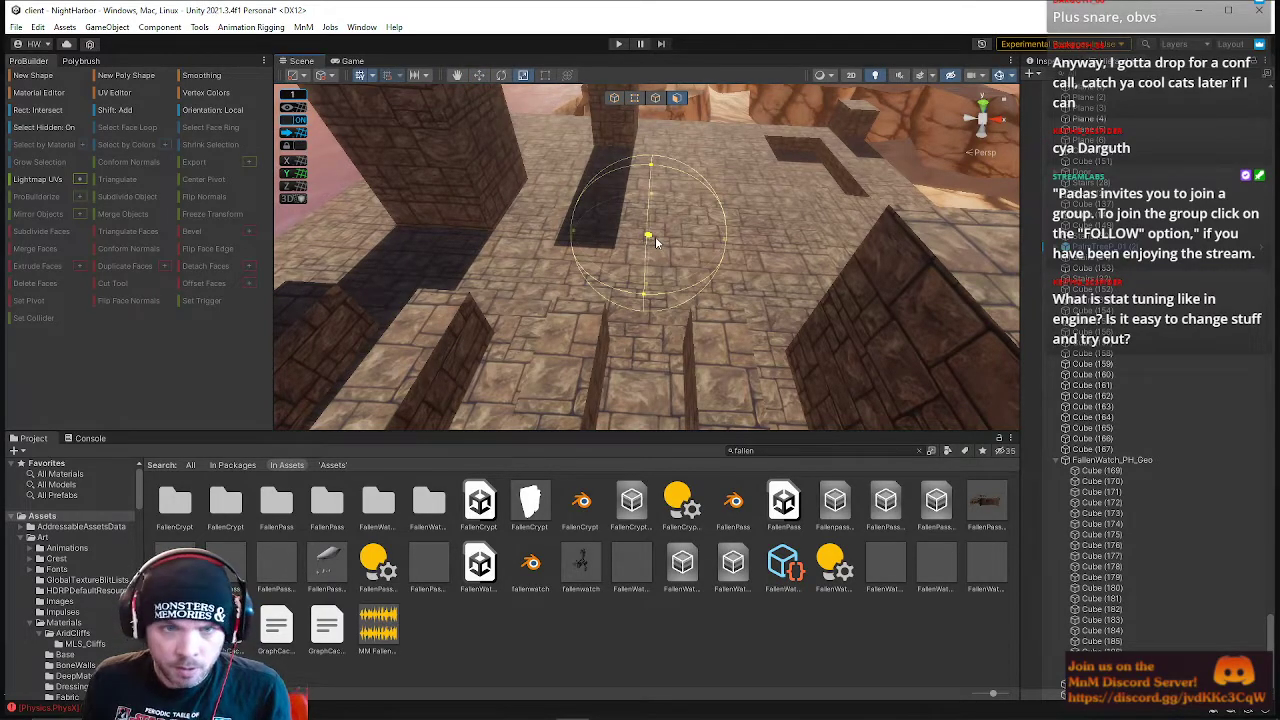
right_drag(662, 249, 549, 163)
key(w)
- Set the area light's size to 200 in both X and Y
click(1049, 63)
right_drag(789, 240, 806, 314)
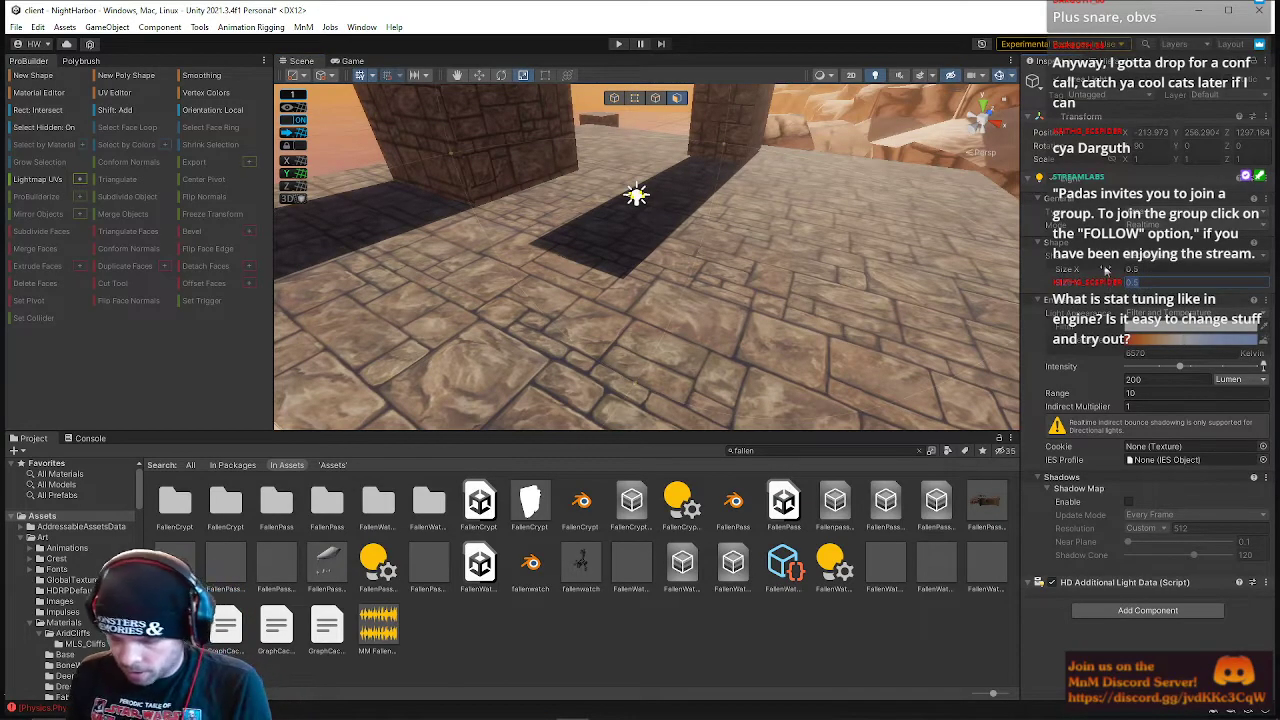
text(10)
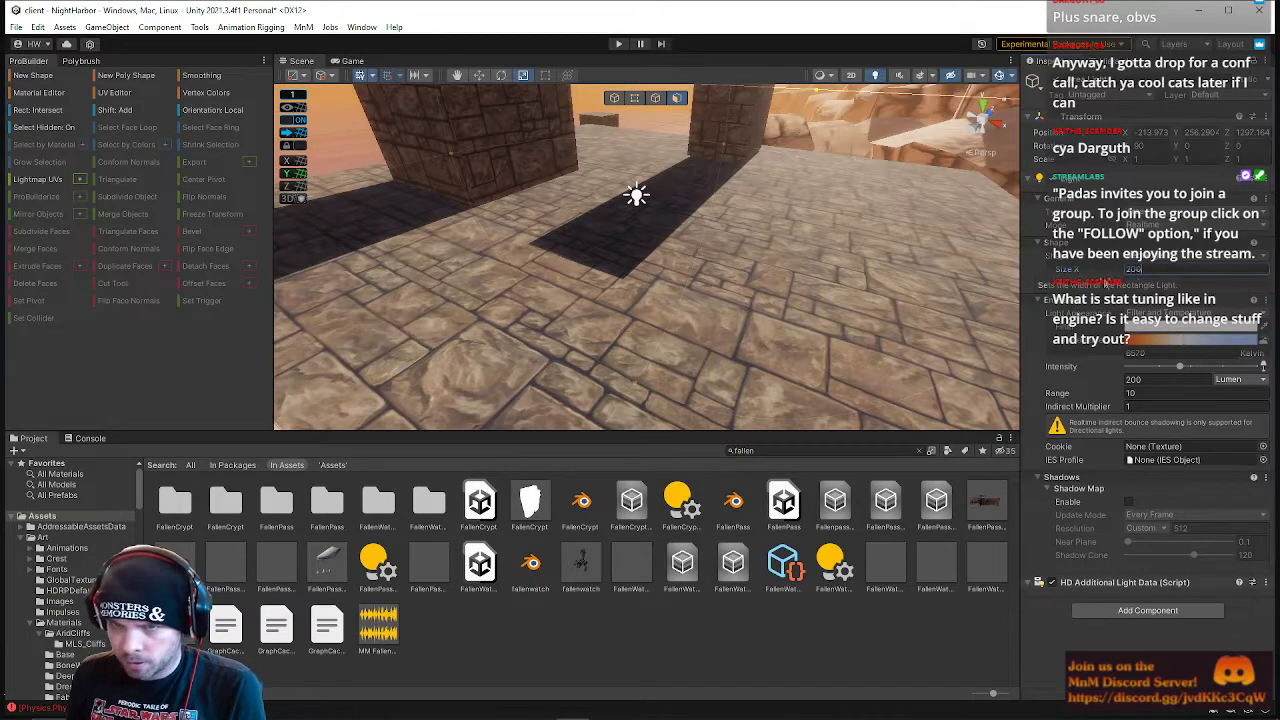
right_drag(913, 273, 875, 274)
key(s)
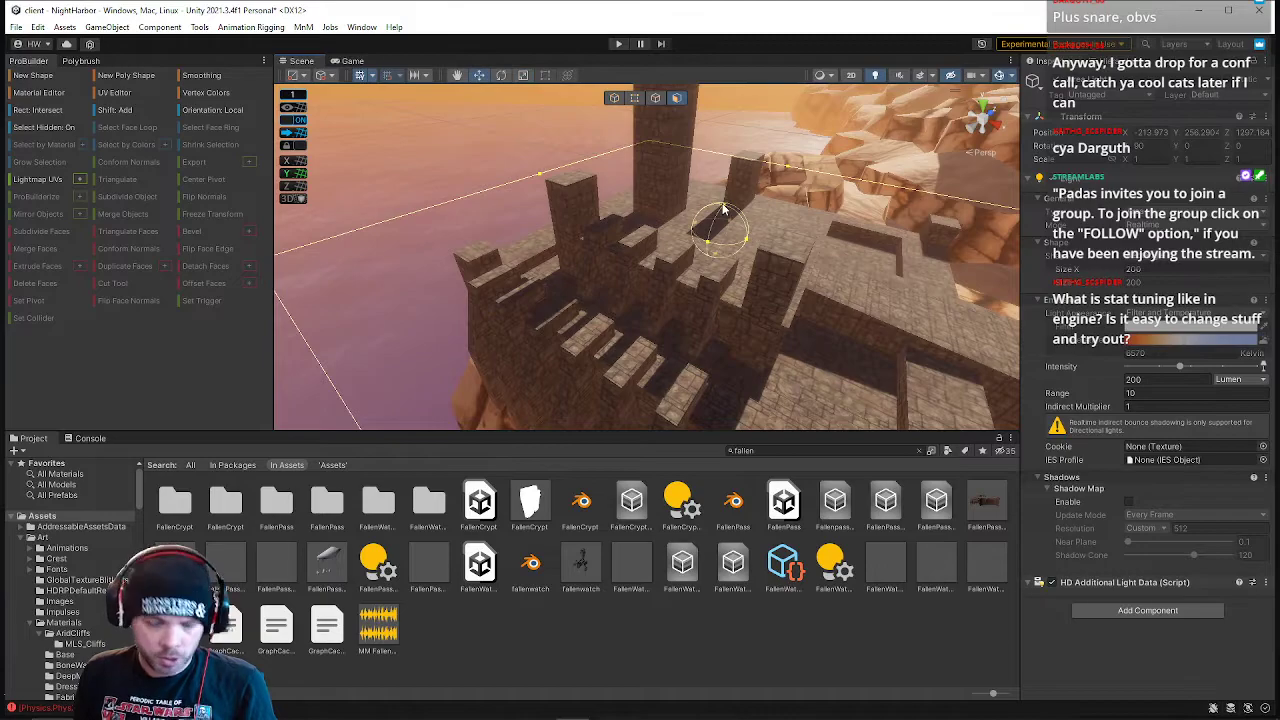
right_drag(731, 212, 617, 190)
- Lower the area light and shift it over the fortress courtyard, to position Y 230 and Z 1319
click(614, 98)
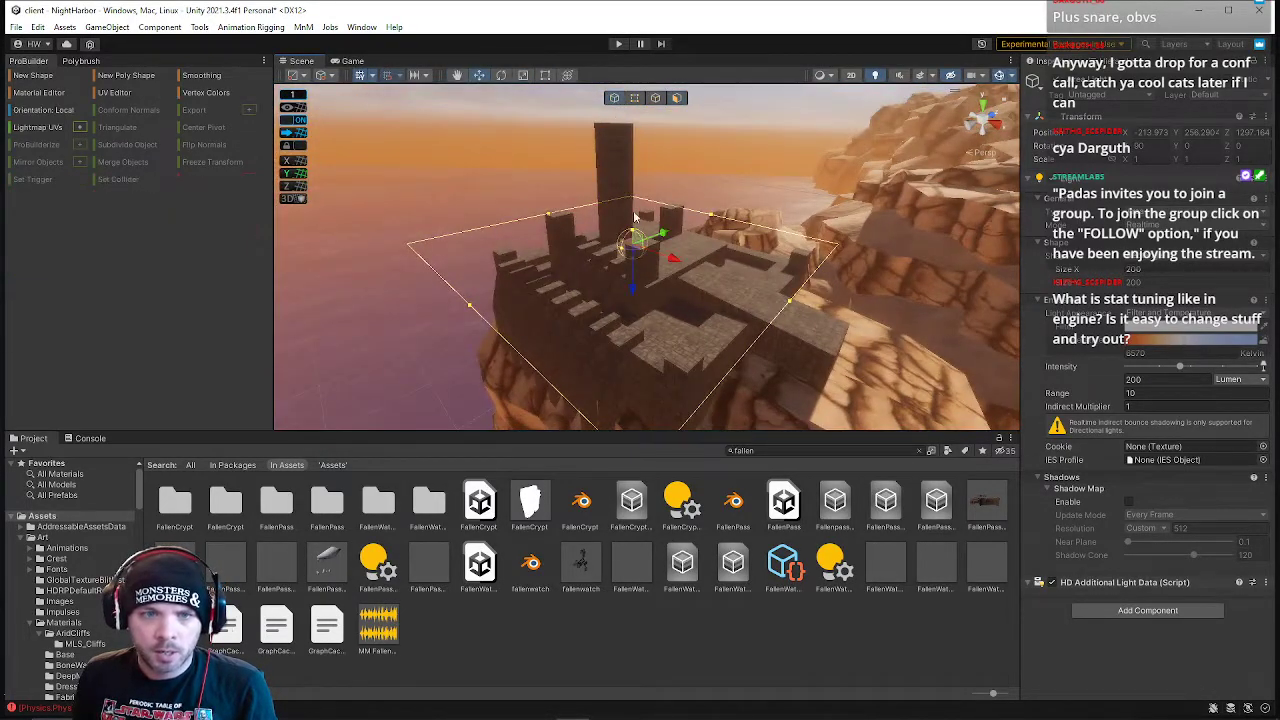
drag(635, 294, 634, 329)
right_drag(691, 323, 648, 245)
drag(660, 217, 730, 272)
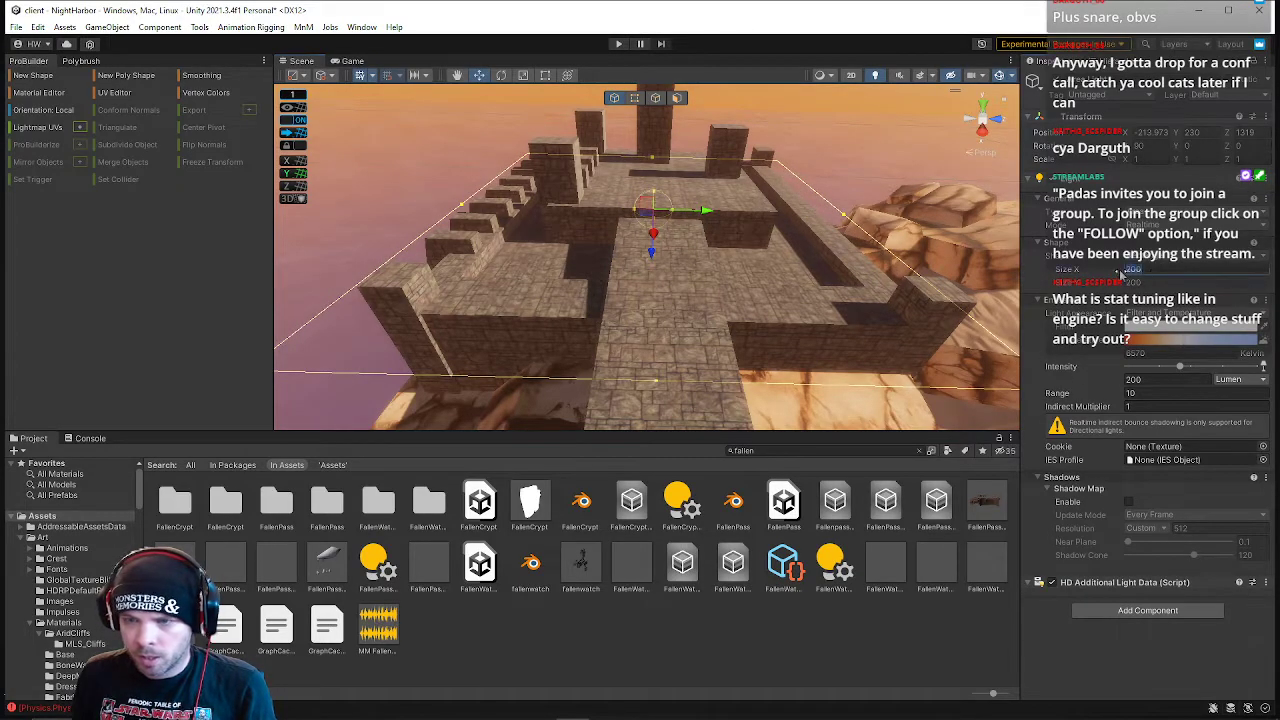
- Reduce the area light's size to 115 in both X and Y
text(150)
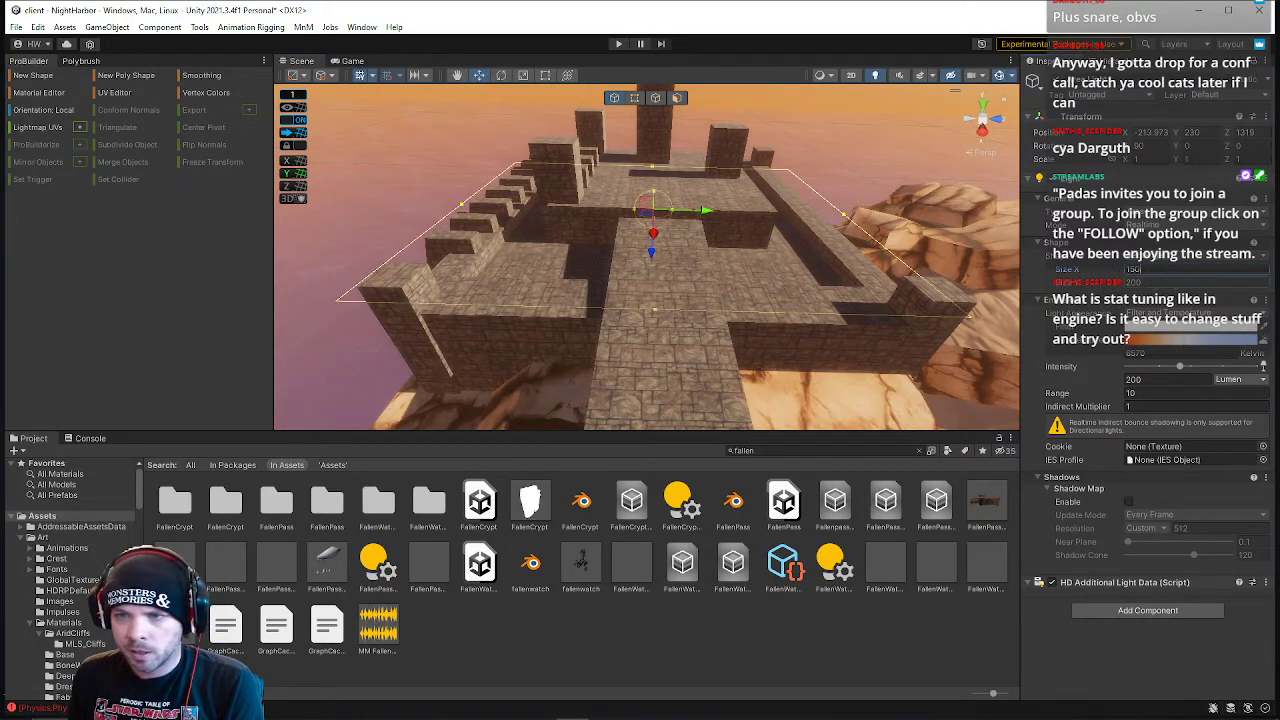
text(1)
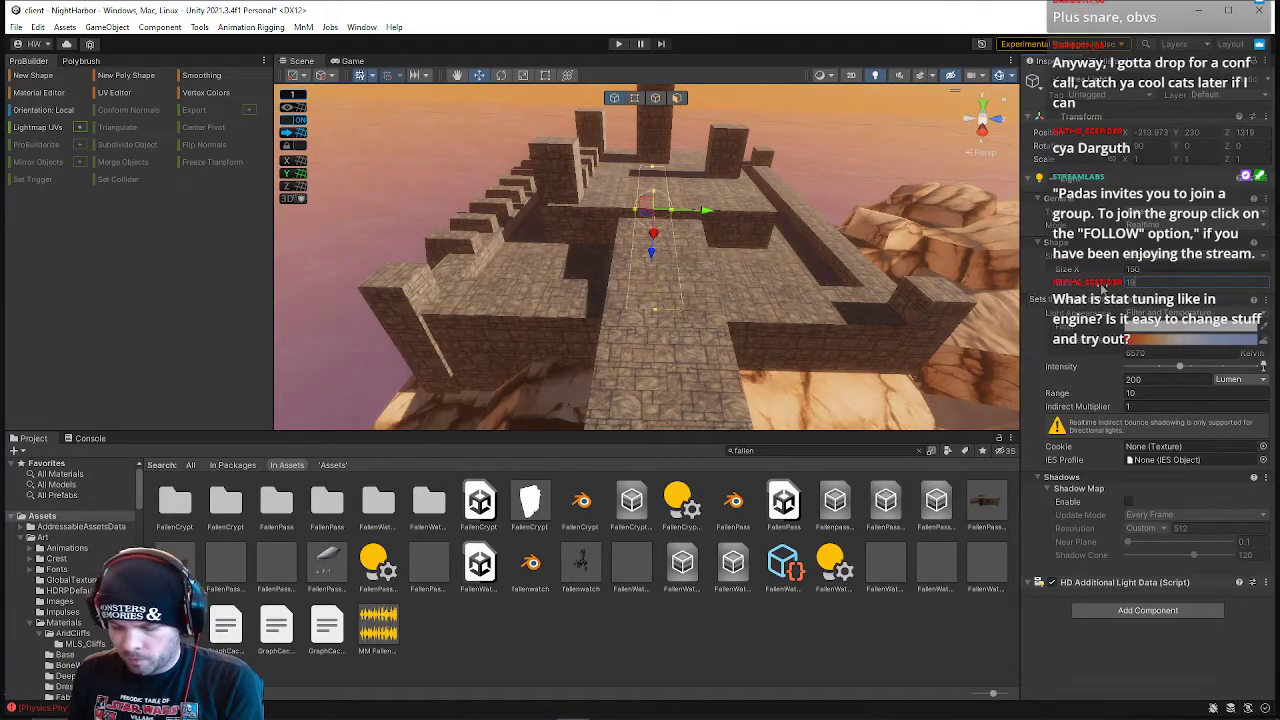
text(50)
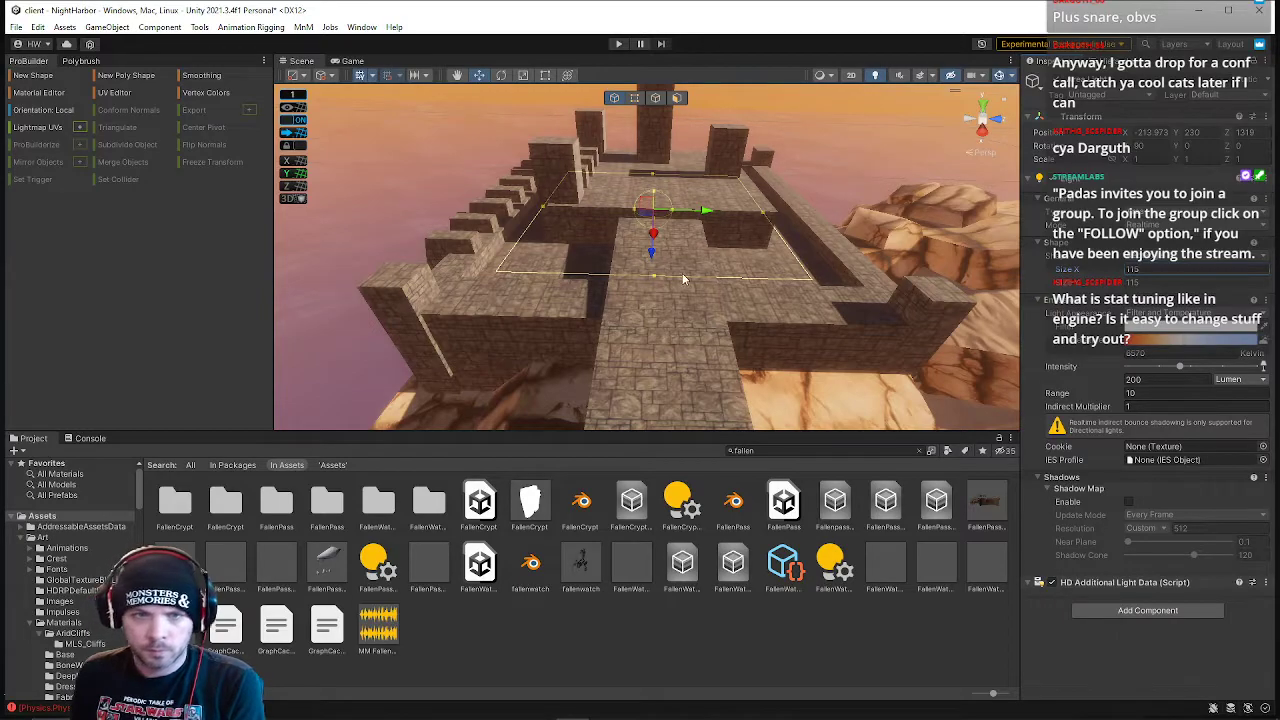
- Check the area light from inside the fortress walls and lower it to position Y 228
key(w)
right_drag(684, 279, 686, 144)
click(617, 205)
right_drag(660, 200, 618, 249)
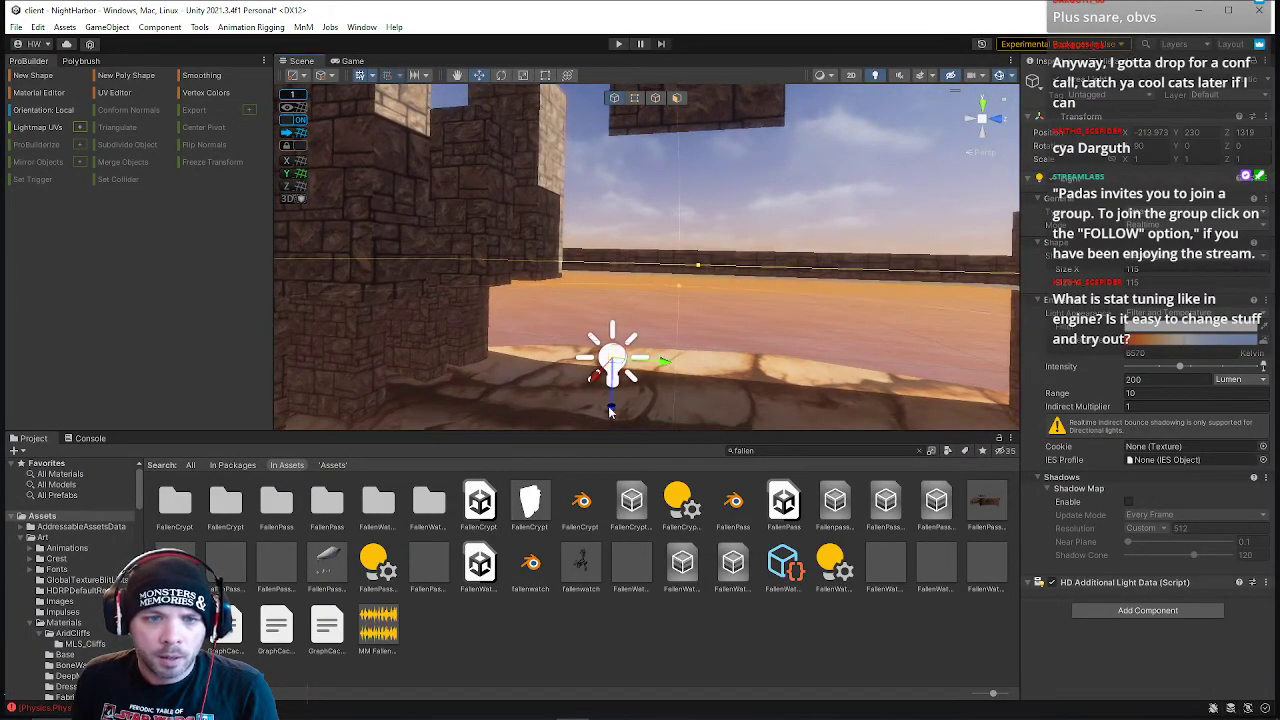
right_drag(615, 403, 745, 368)
mouse_move(686, 360)
mouse_down()
mouse_move(684, 306)
mouse_move(685, 368)
mouse_up()
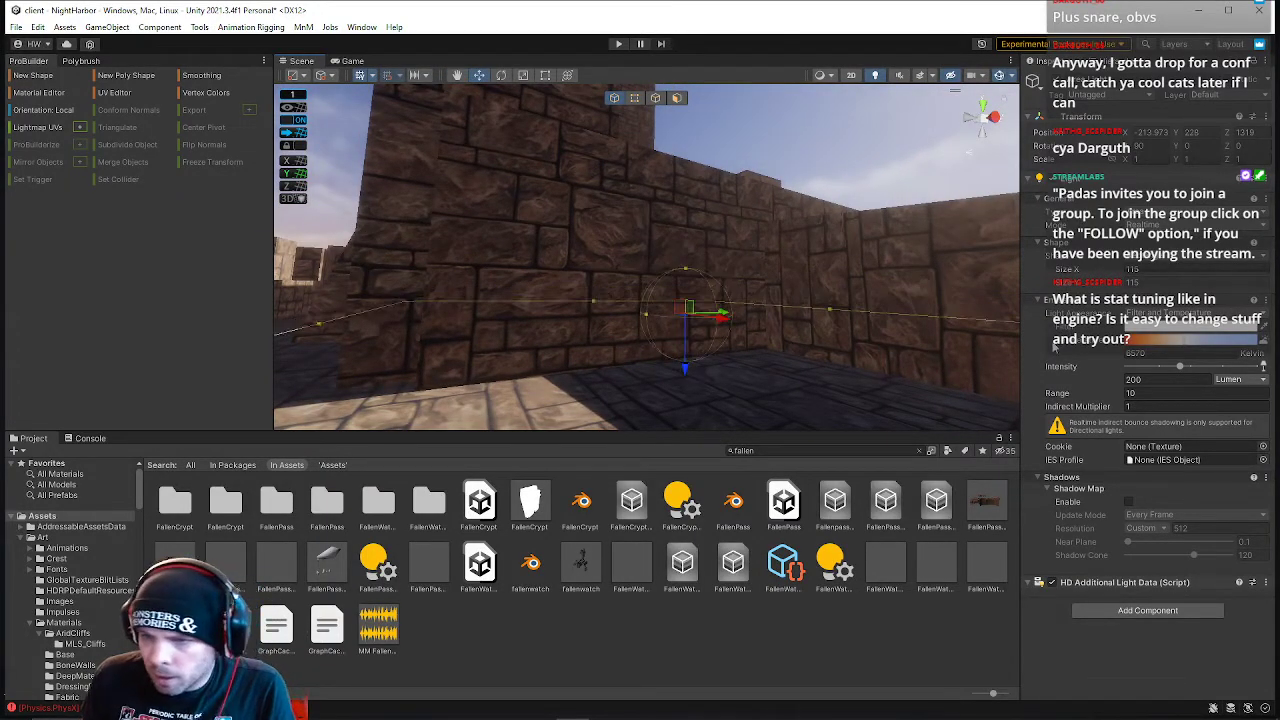
- Raise the area light's intensity to 40000 lumen and set its X rotation to 270
drag(1155, 369, 1256, 366)
right_drag(868, 348, 748, 398)
drag(748, 245, 337, 249)
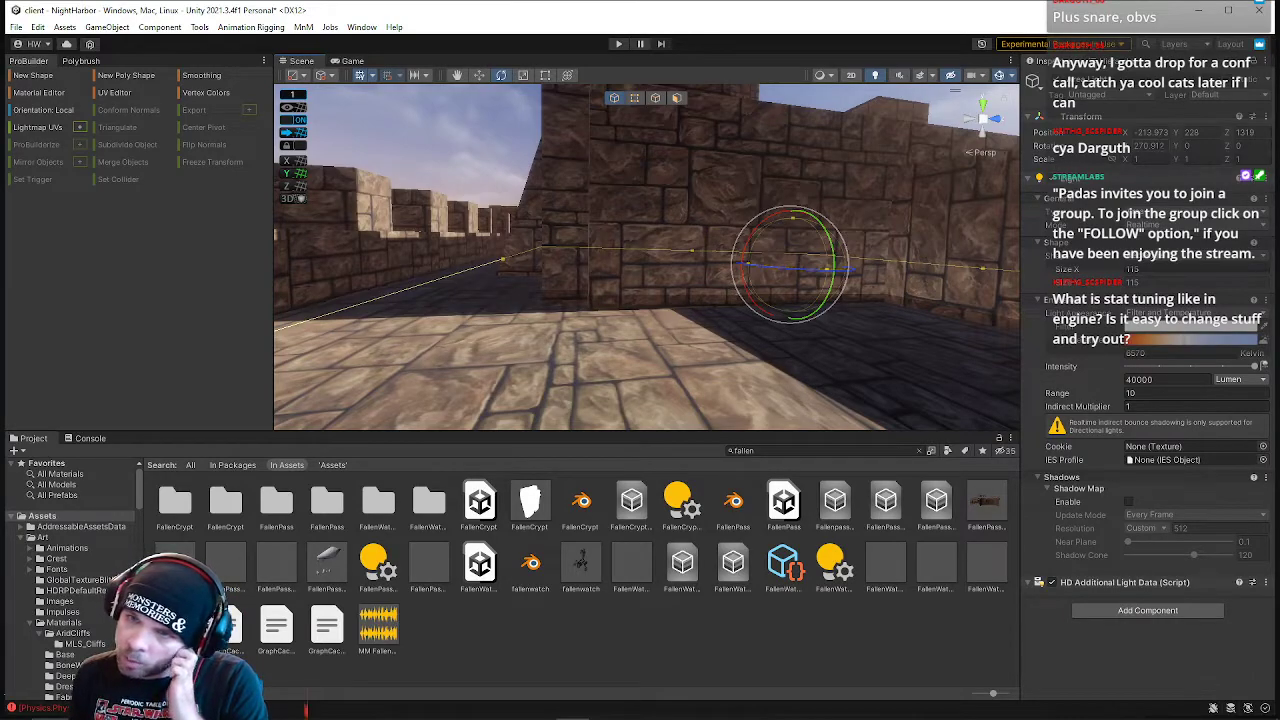
drag(760, 231, 752, 236)
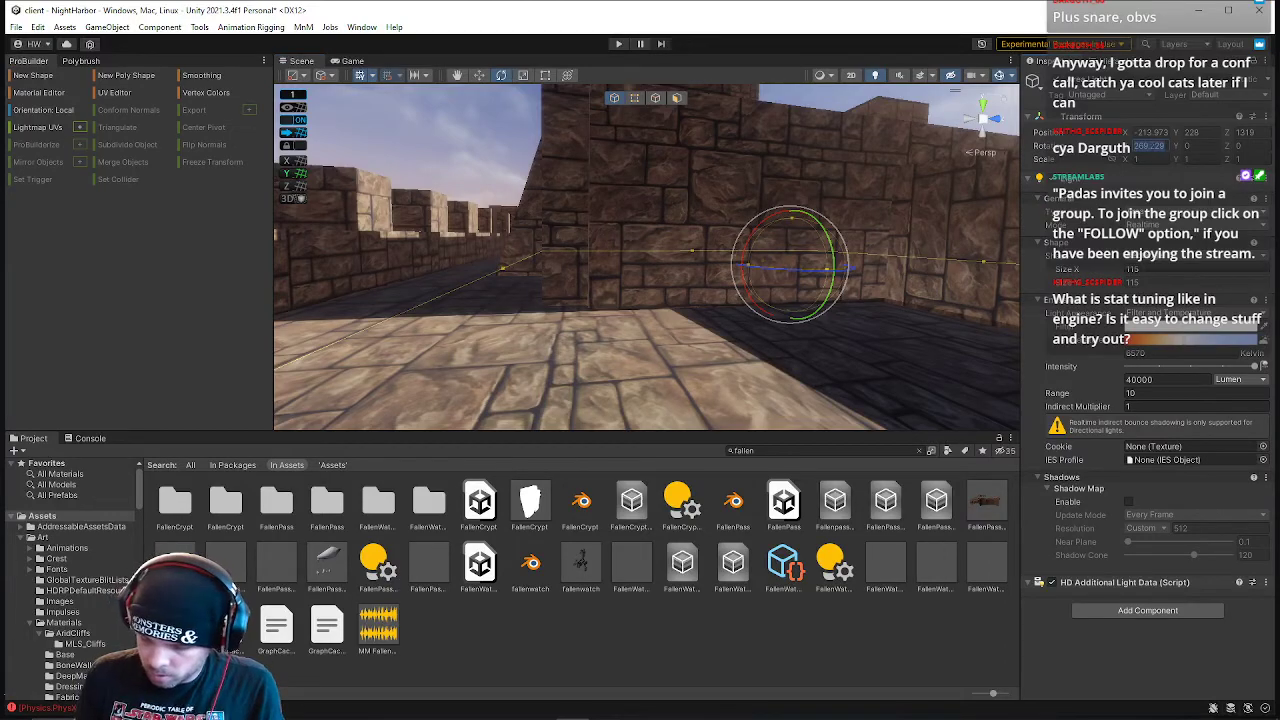
text(180)
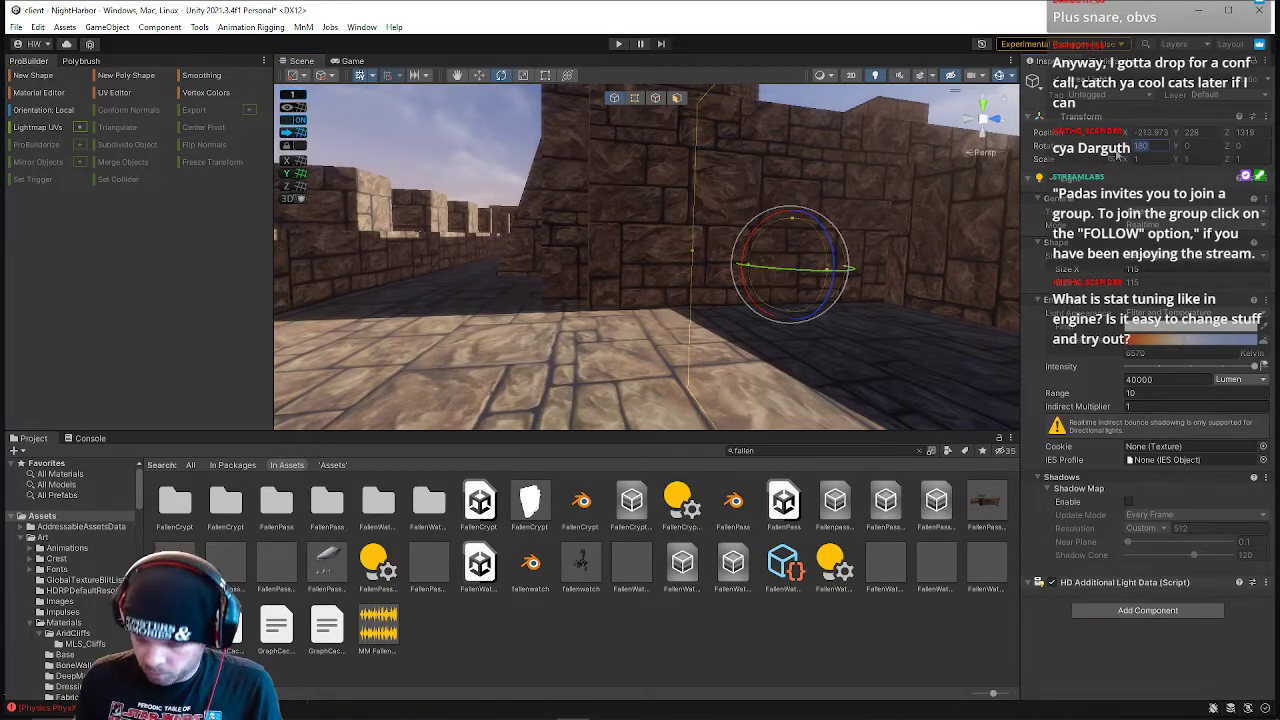
text(70)
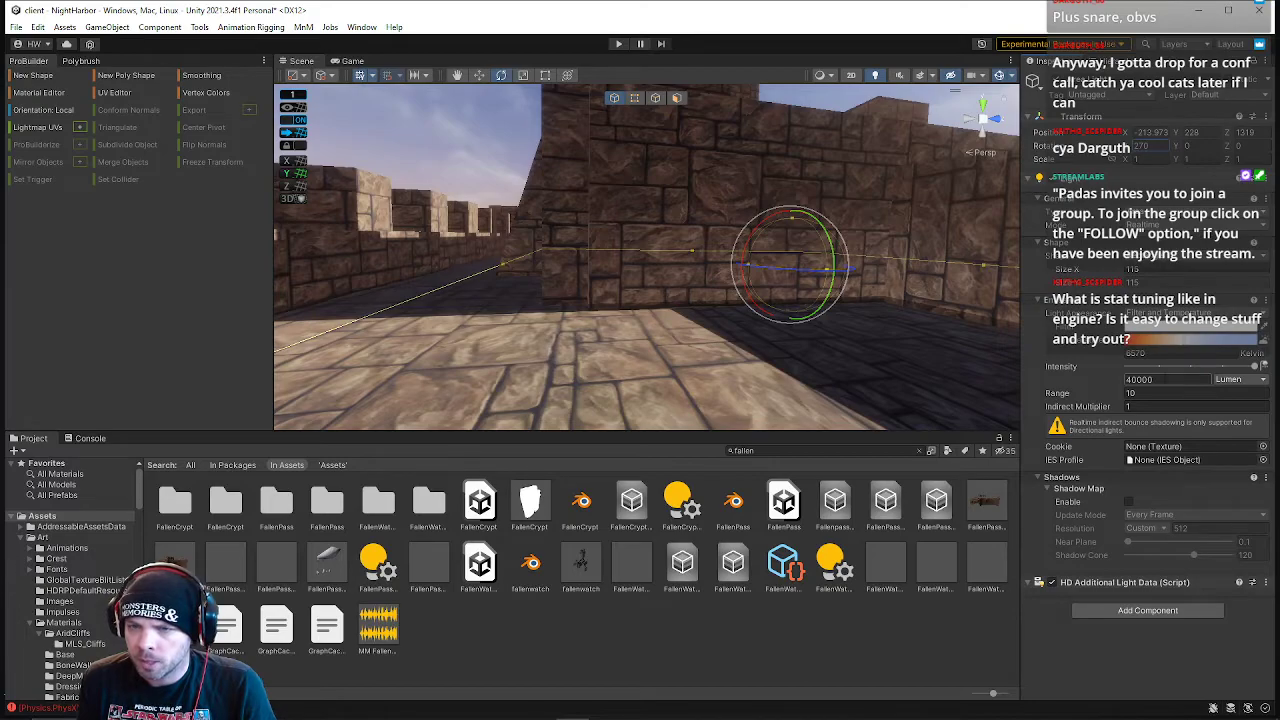
- Change the area light's filter colour to bright green and set its intensity to 400000 lumen
click(1138, 334)
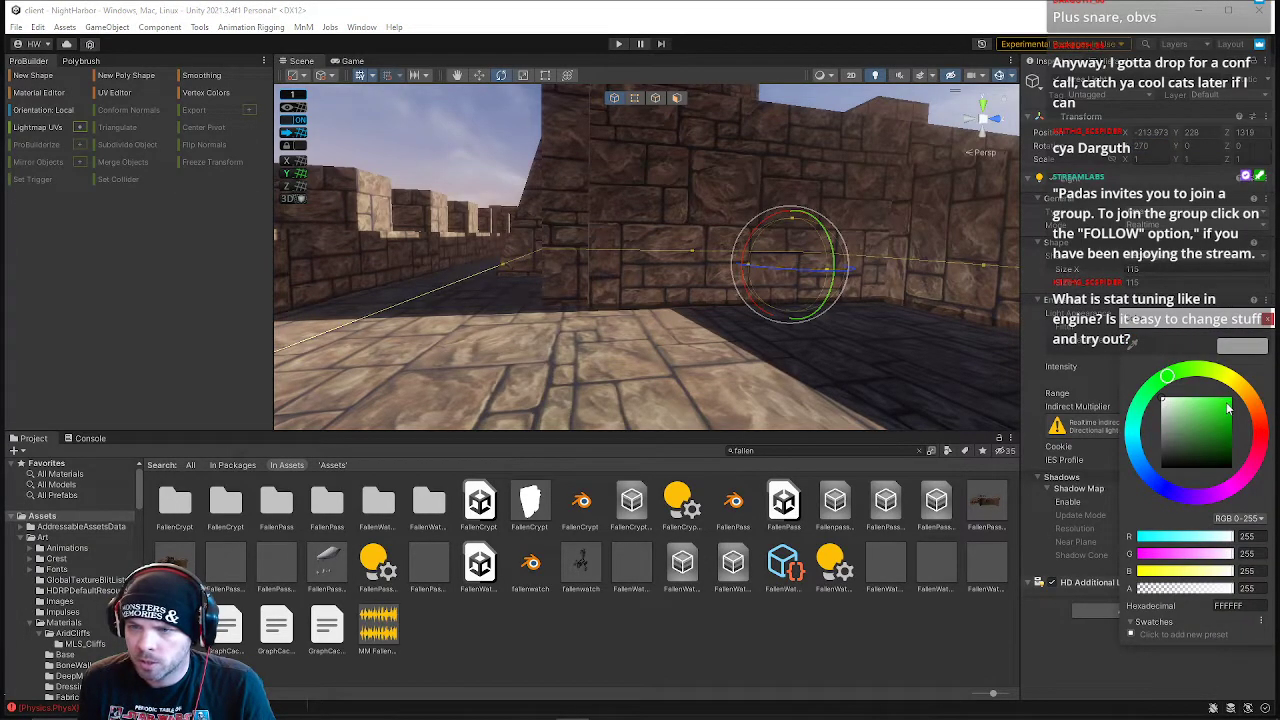
drag(1231, 408, 1245, 408)
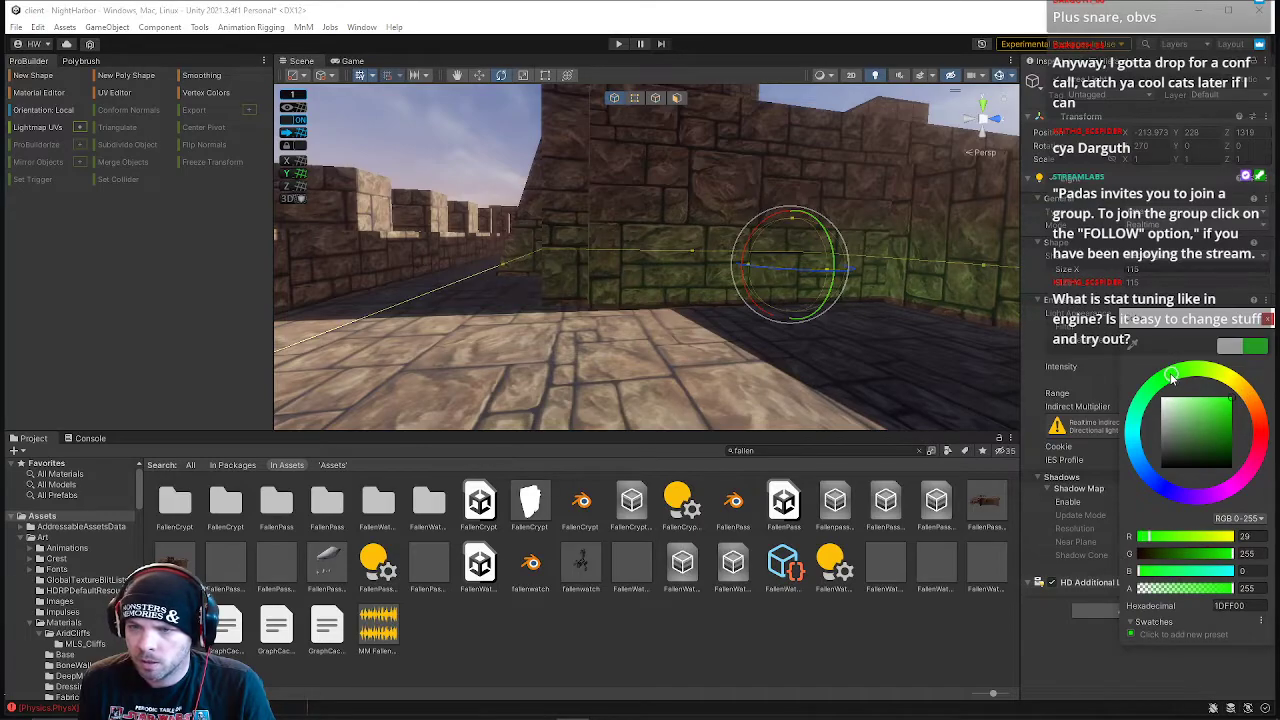
right_drag(1006, 312, 840, 277)
key(s)
key(e)
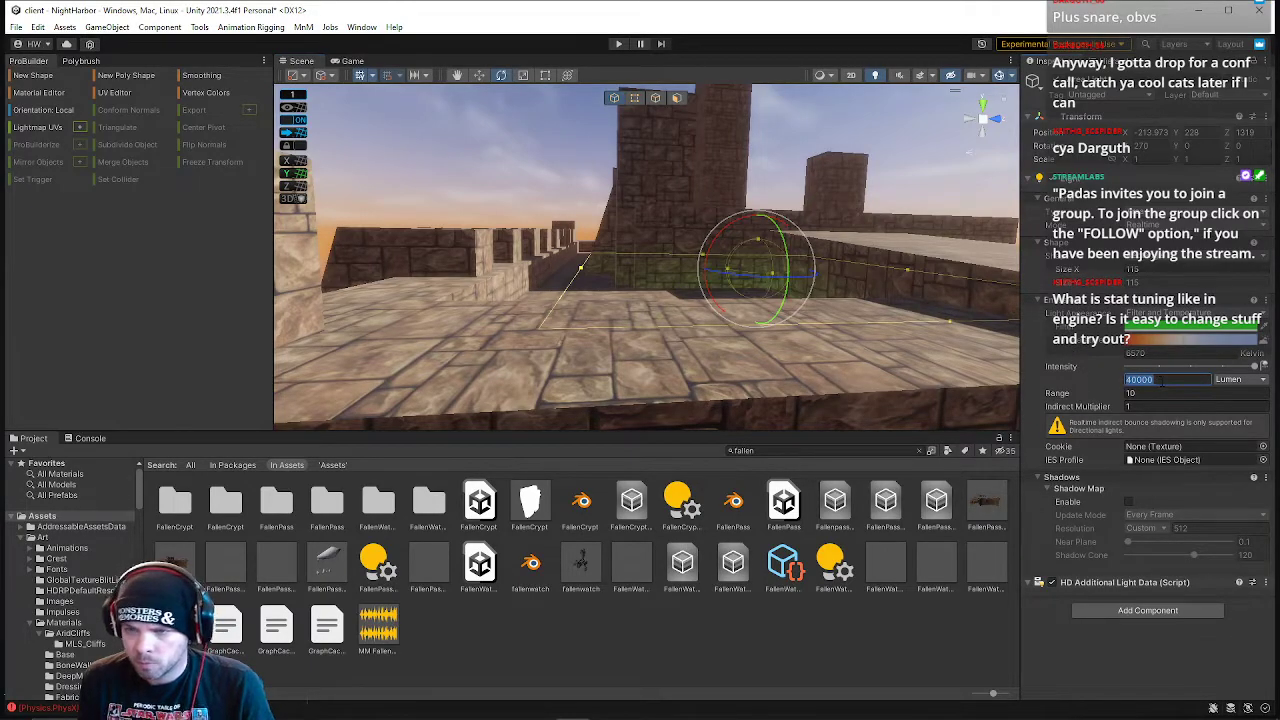
text(0)
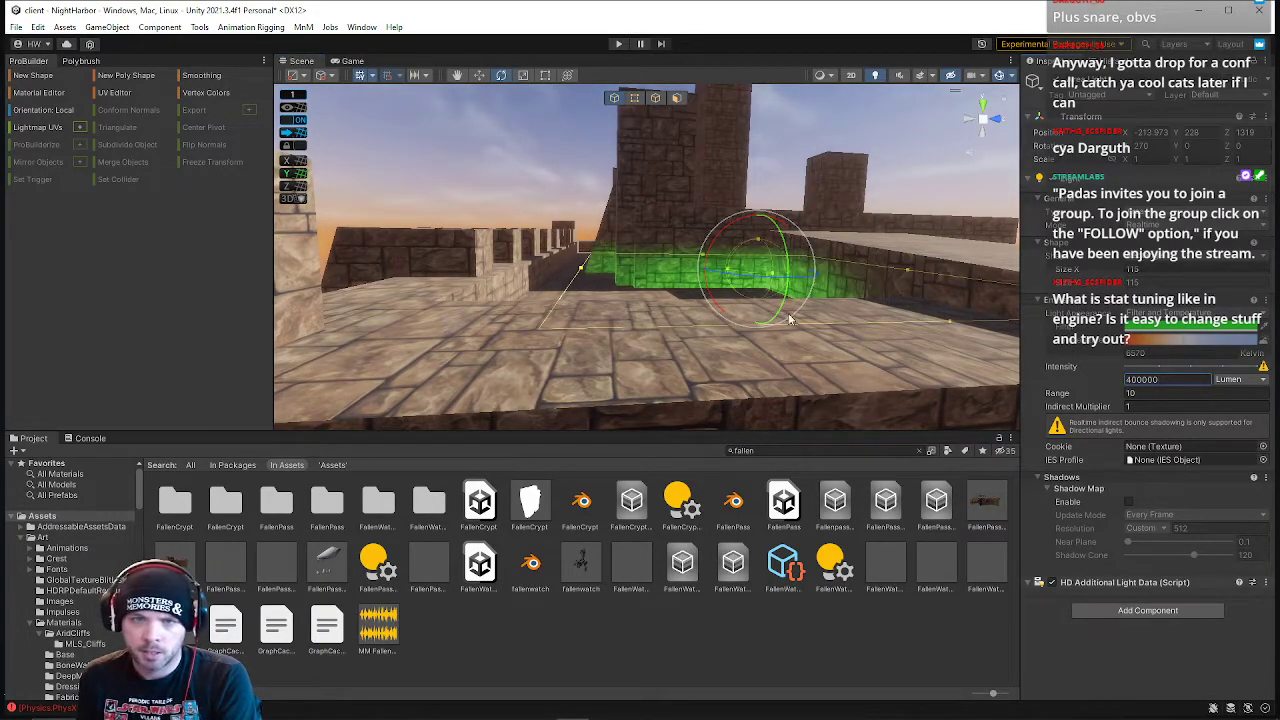
key(w)
right_drag(730, 275, 718, 270)
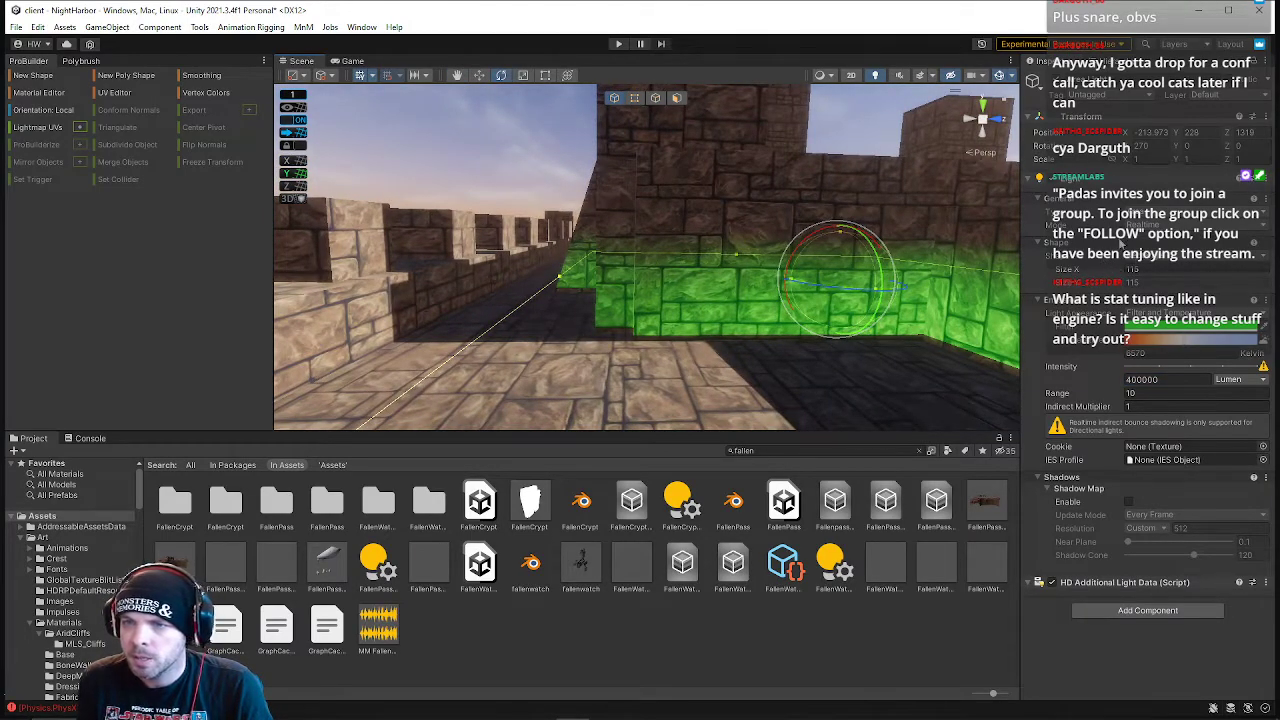
- Extend the area light's range to about 97.3 and set its intensity to 200000 lumen
drag(1063, 396, 1021, 395)
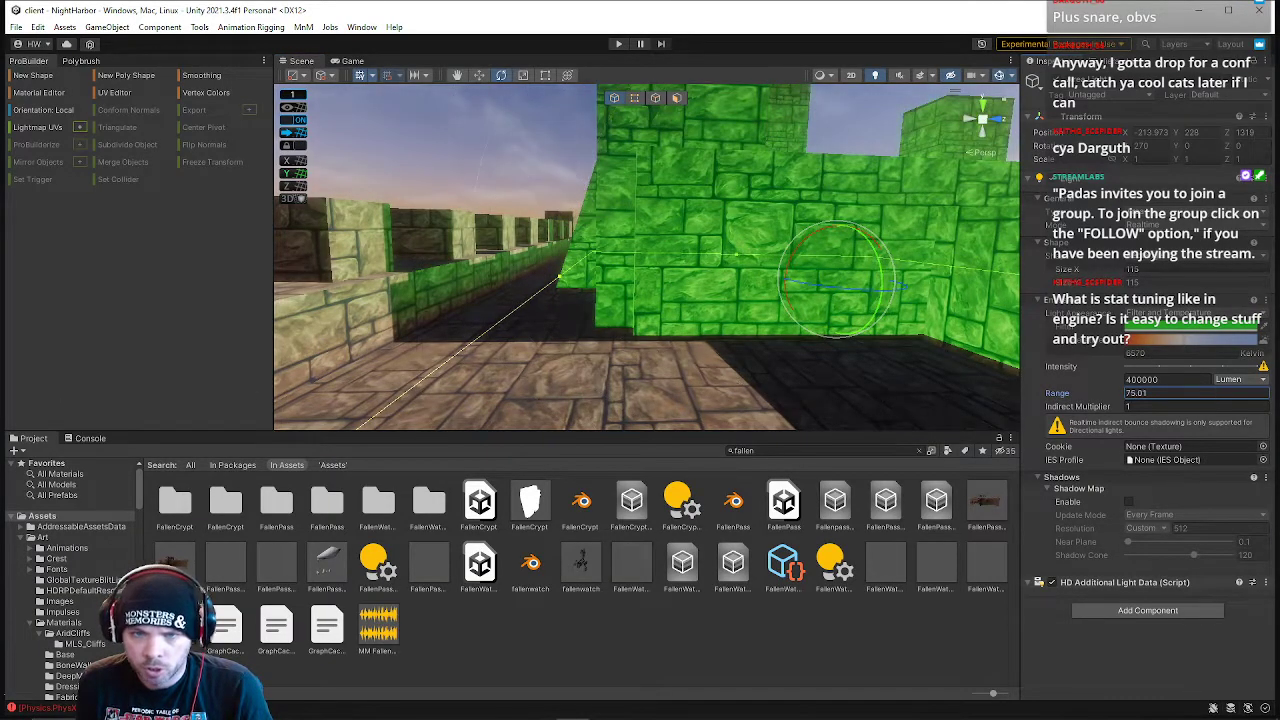
key(s)
right_drag(816, 368, 815, 369)
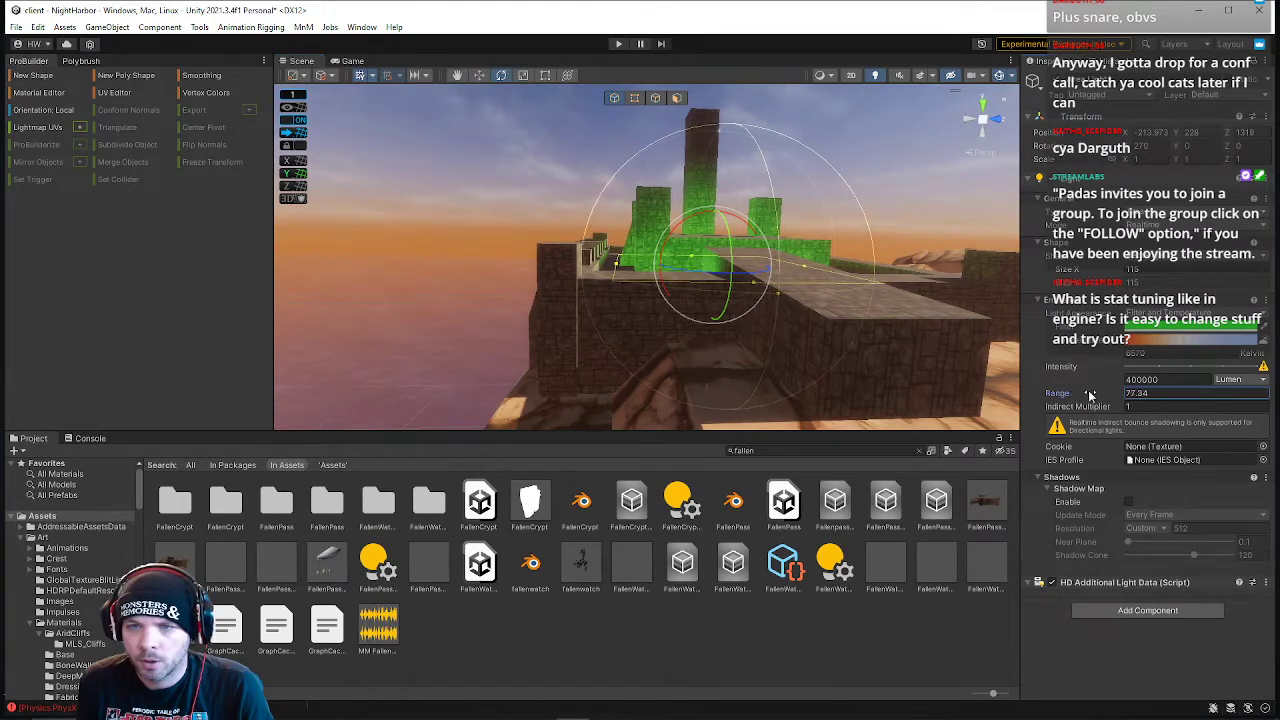
drag(1183, 395, 1260, 396)
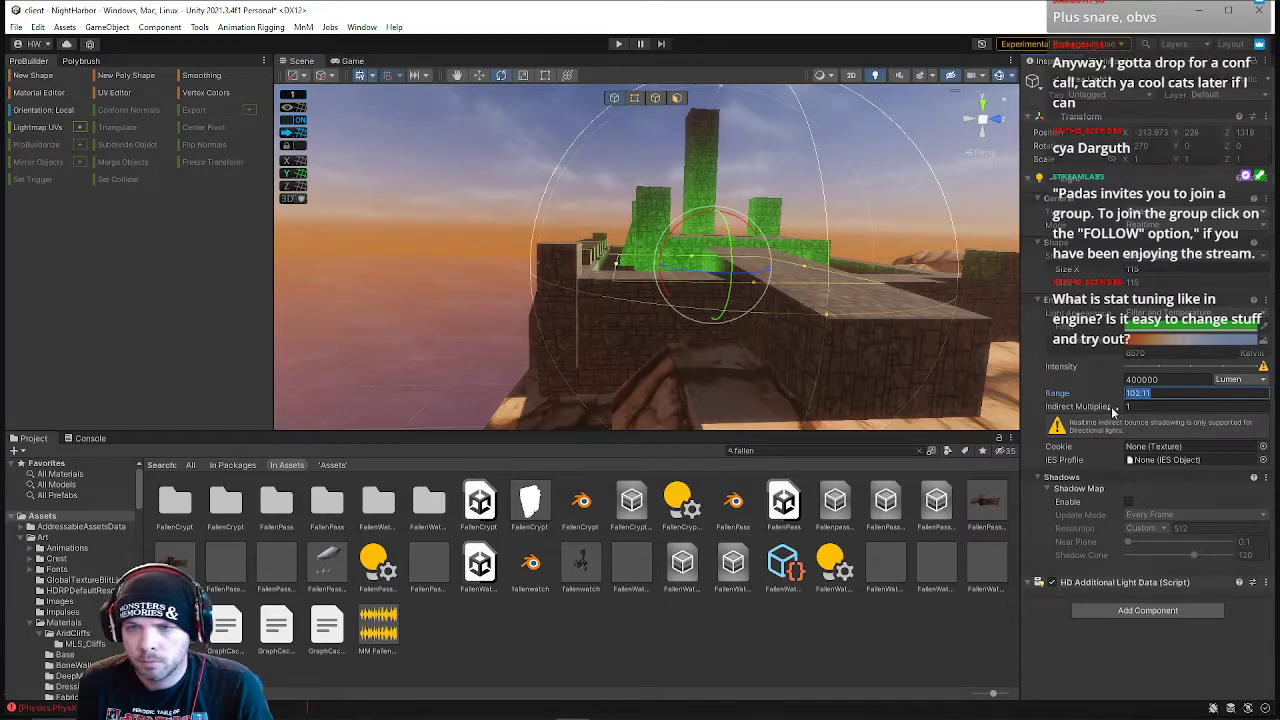
drag(1080, 397, 1061, 398)
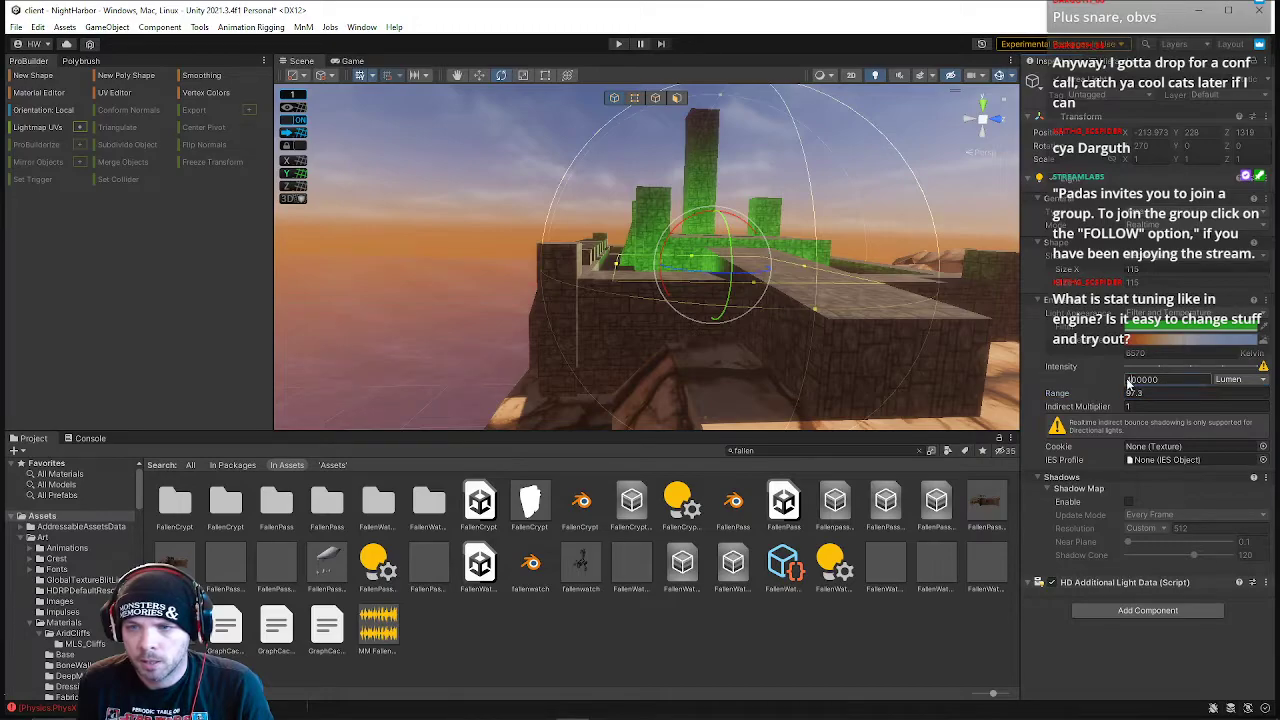
text(2)
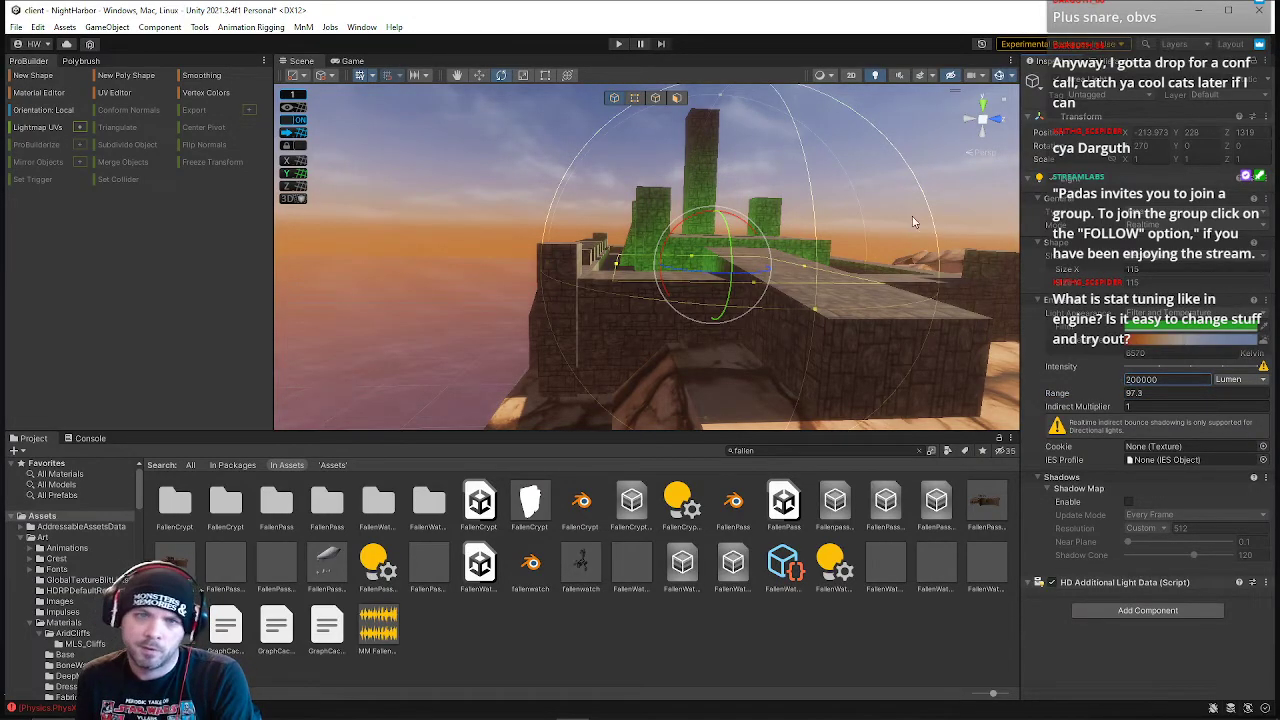
- Inspect the green light on the fortress walls and enable the area light's shadow map
right_drag(808, 261, 731, 308)
click(644, 208)
key(w)
key(s)
key(w)
key(a)
key(ctrl+z)
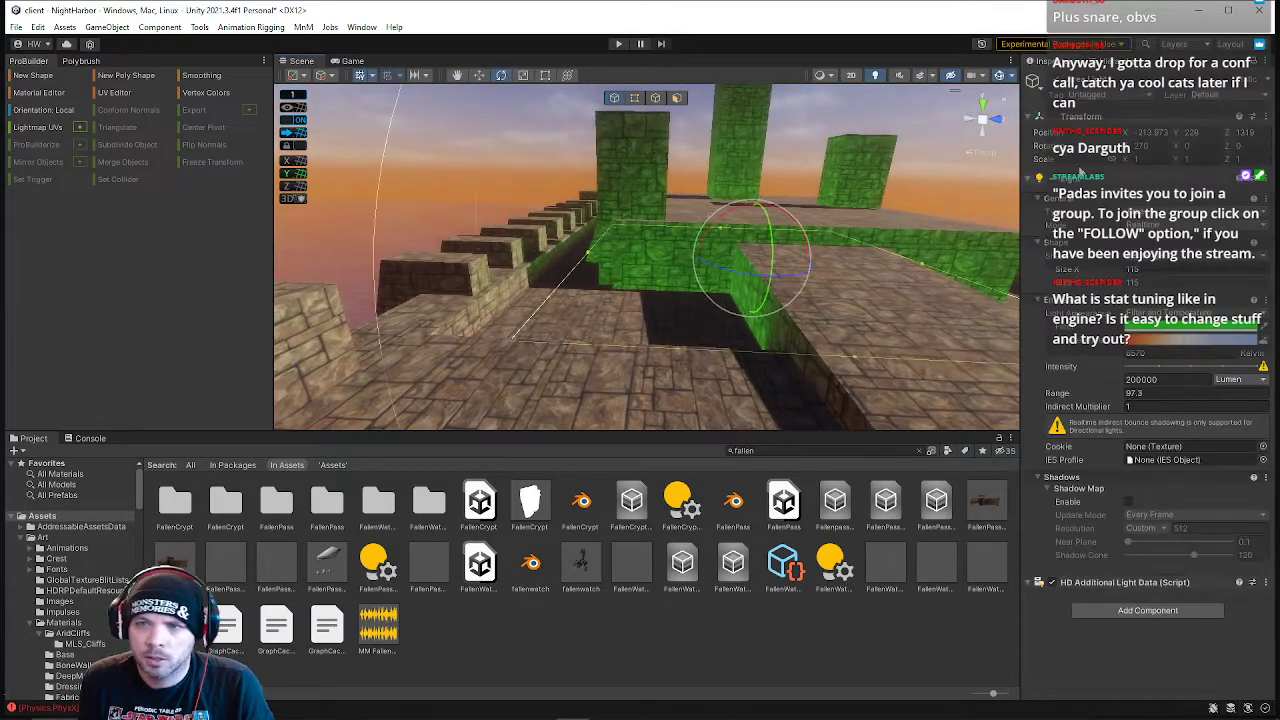
right_drag(765, 394, 962, 372)
key(w)
key(a)
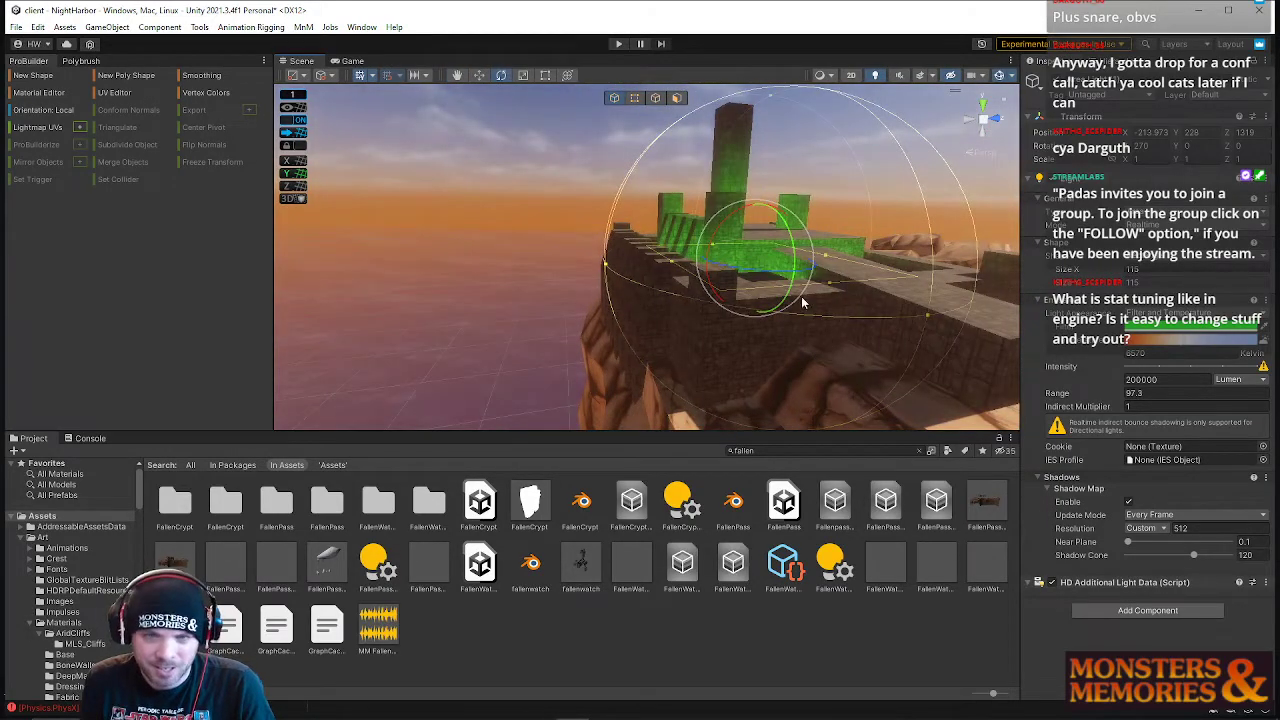
- Duplicate the area light and move the copy below the front of the fortress, to position X -229 and Y 168
drag(760, 237, 625, 365)
right_drag(597, 360, 905, 305)
mouse_move(674, 298)
mouse_down()
mouse_move(676, 214)
mouse_move(681, 322)
mouse_up()
key(ctrl+z)
right_drag(720, 254, 560, 303)
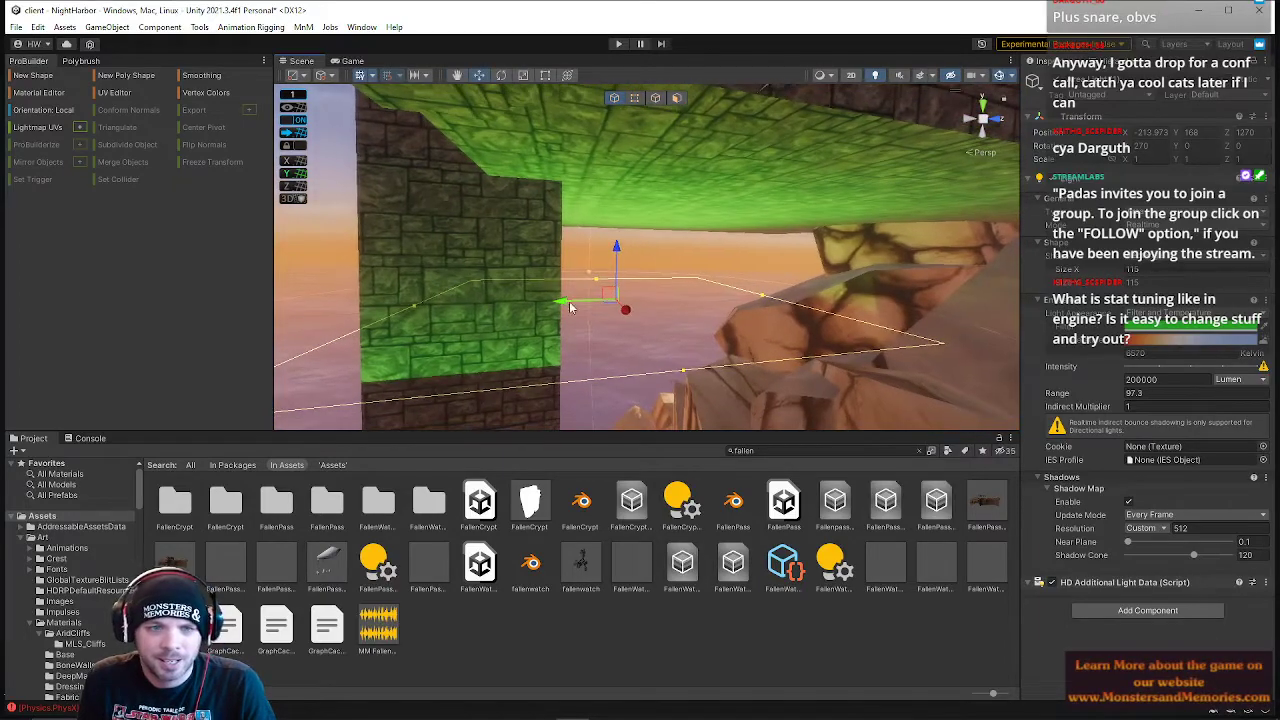
drag(628, 310, 613, 312)
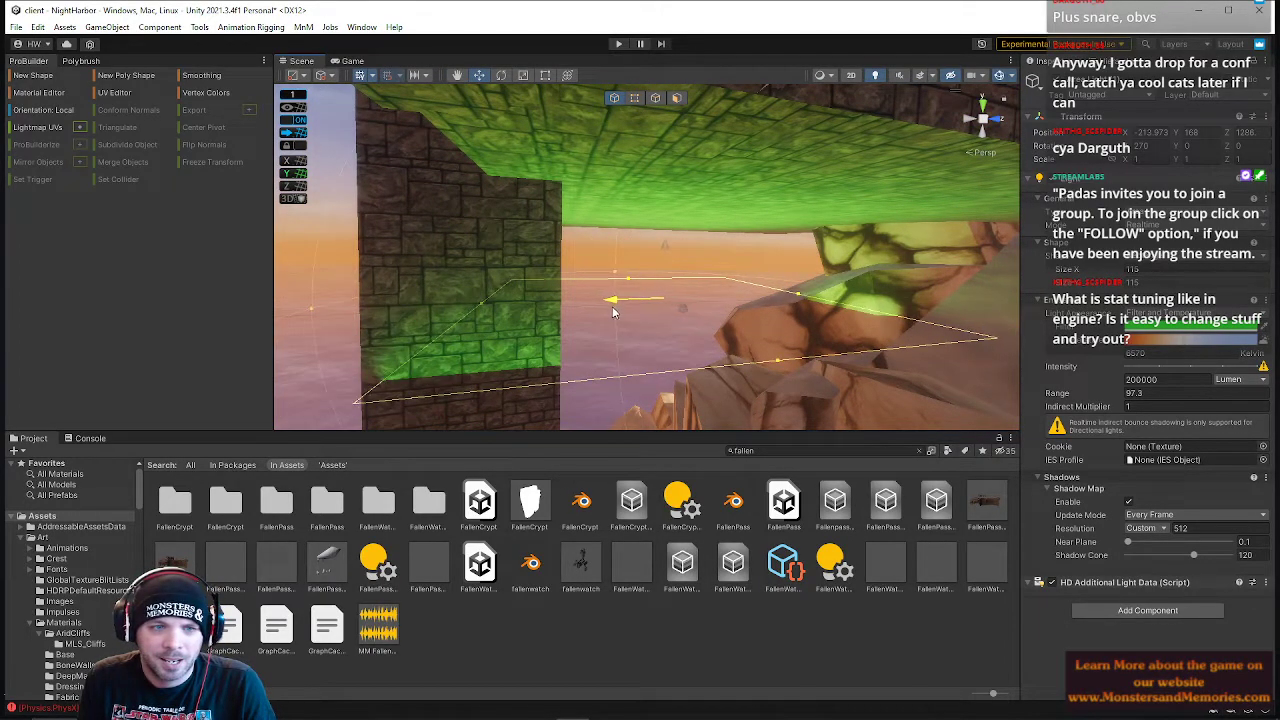
right_drag(613, 306, 838, 300)
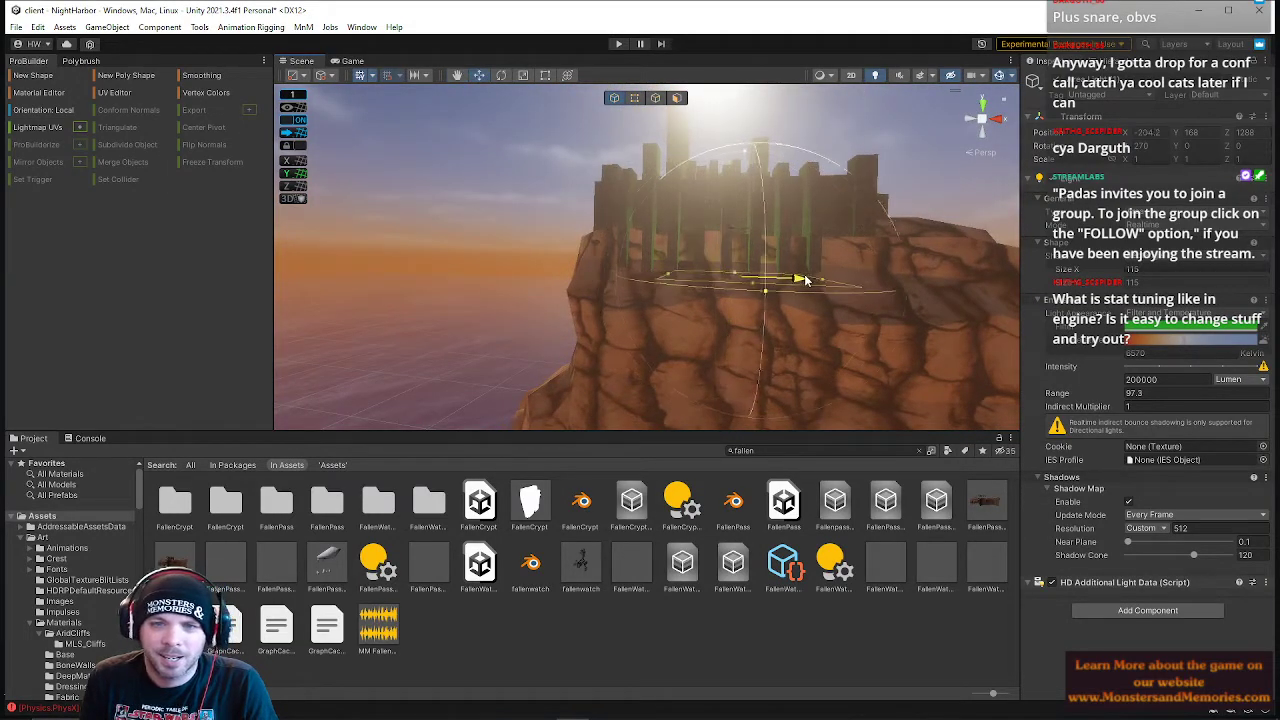
drag(821, 281, 762, 281)
right_drag(728, 296, 643, 303)
drag(640, 306, 636, 307)
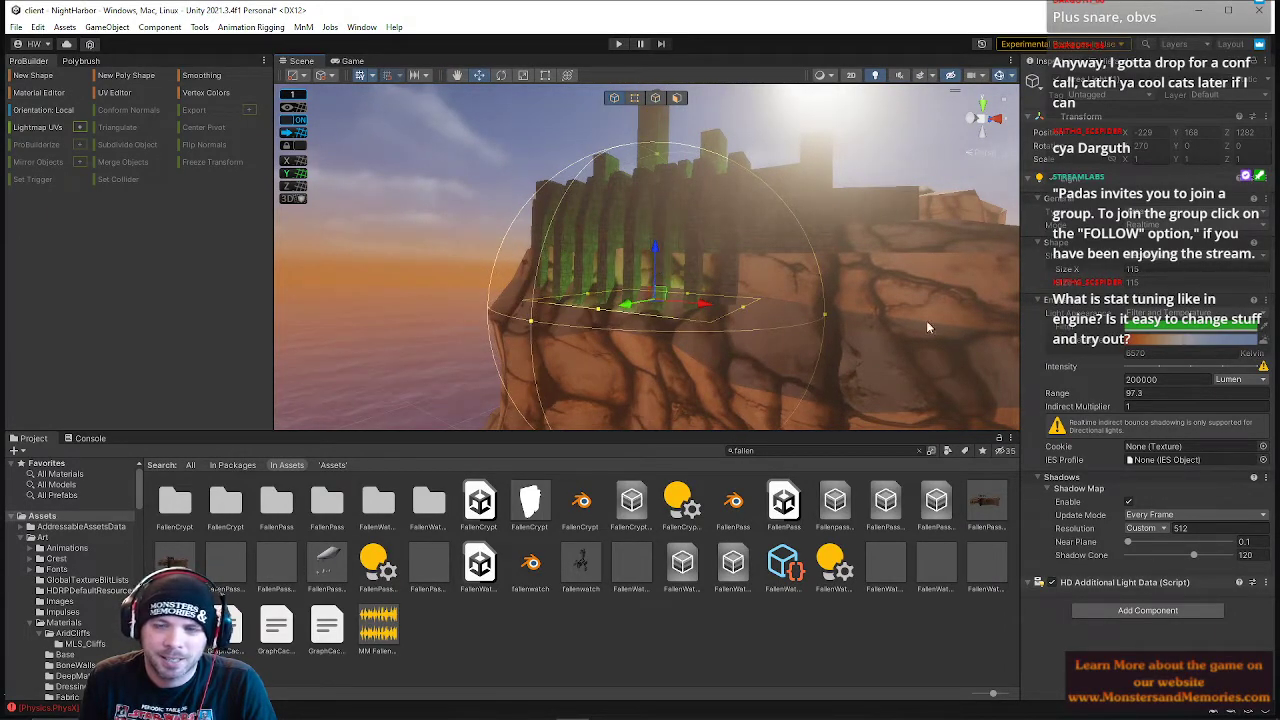
- Set the lower light's range to about 159.7 and its X size to 150, and shift it to X -225, Z 1284
drag(1071, 396, 1215, 397)
right_drag(692, 339, 773, 338)
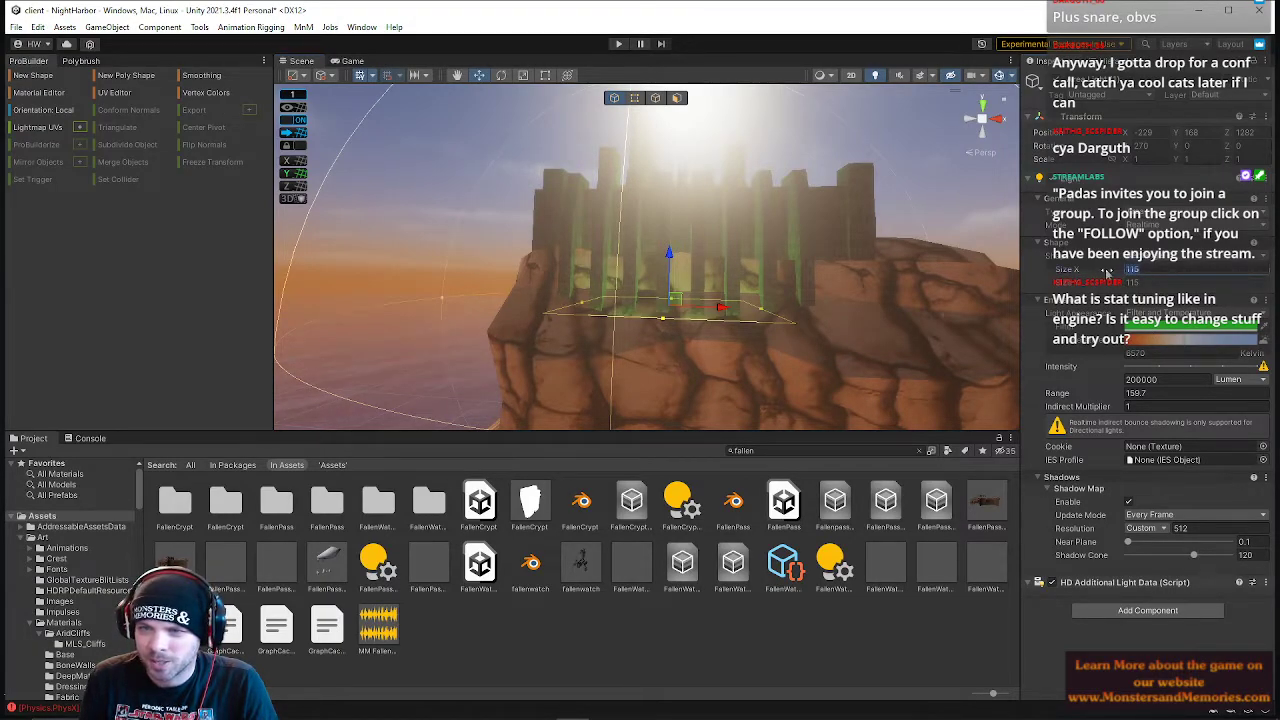
text(15)
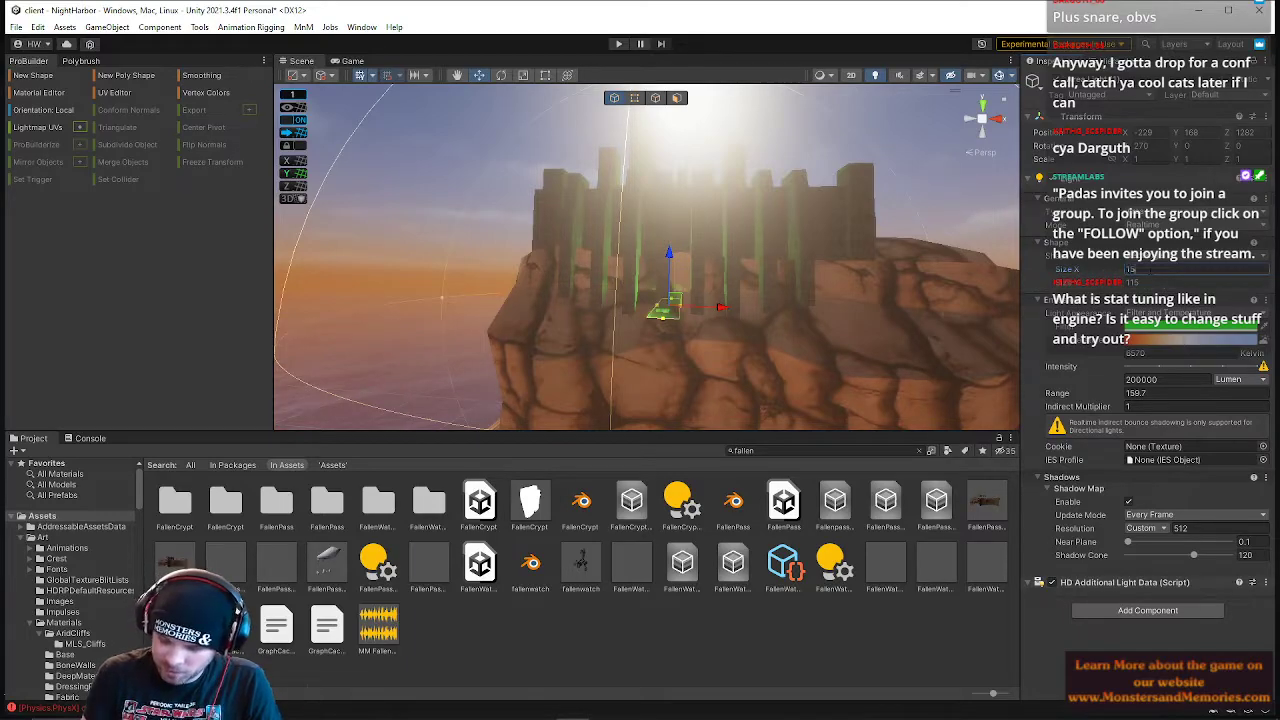
alt+drag(726, 310, 672, 298)
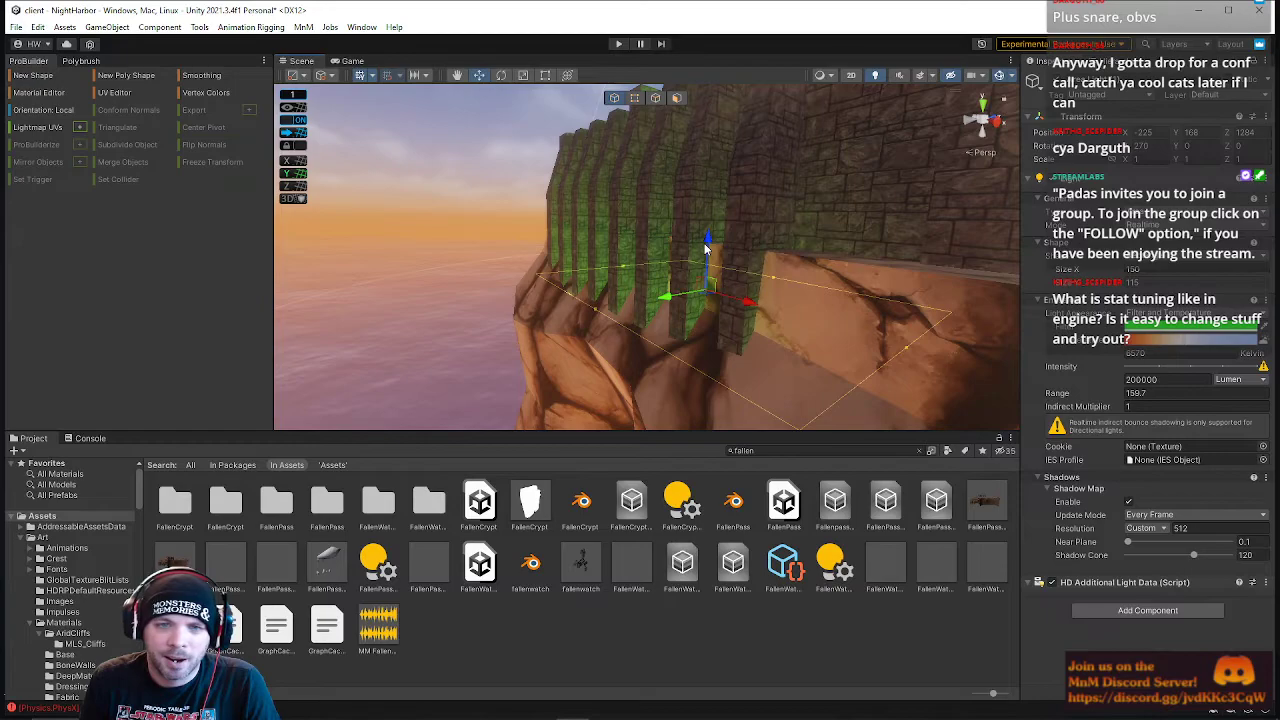
- Check the lower light's coverage from above and widen its X size to 250
click(509, 192)
alt+drag(509, 192, 672, 170)
right_drag(672, 169, 711, 334)
key(w)
key(s)
key(w)
click(711, 334)
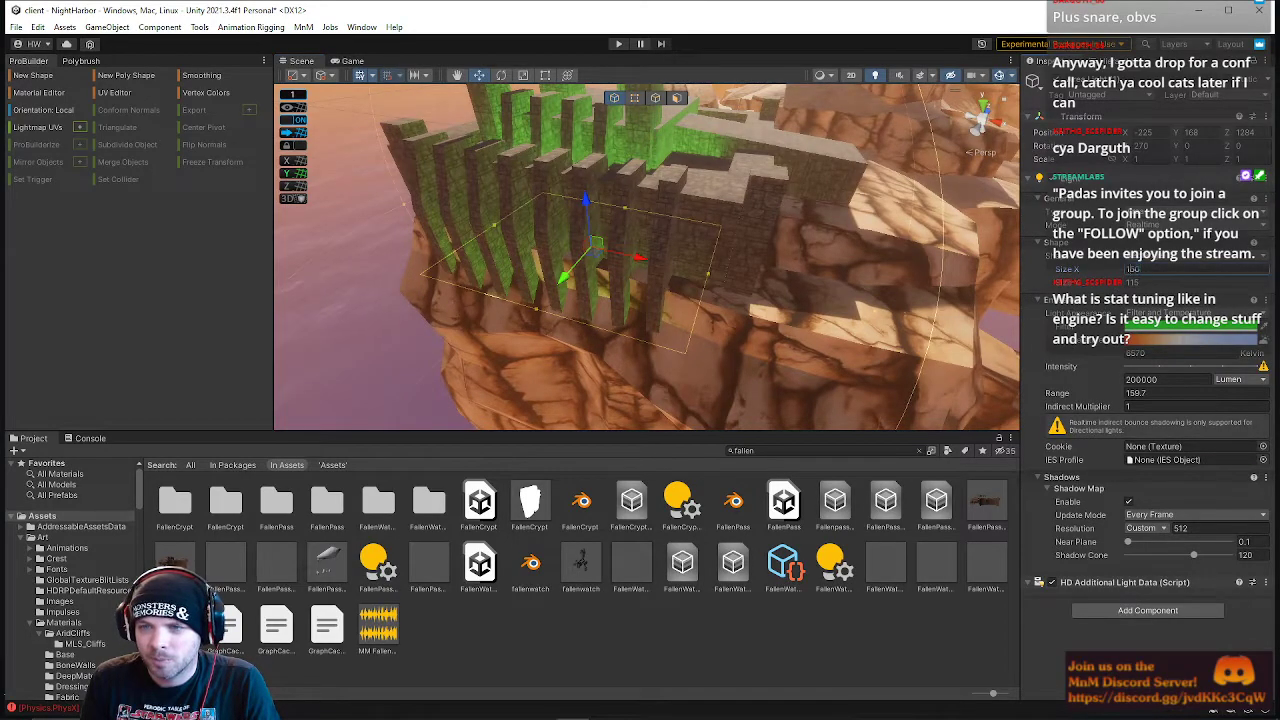
text(250)
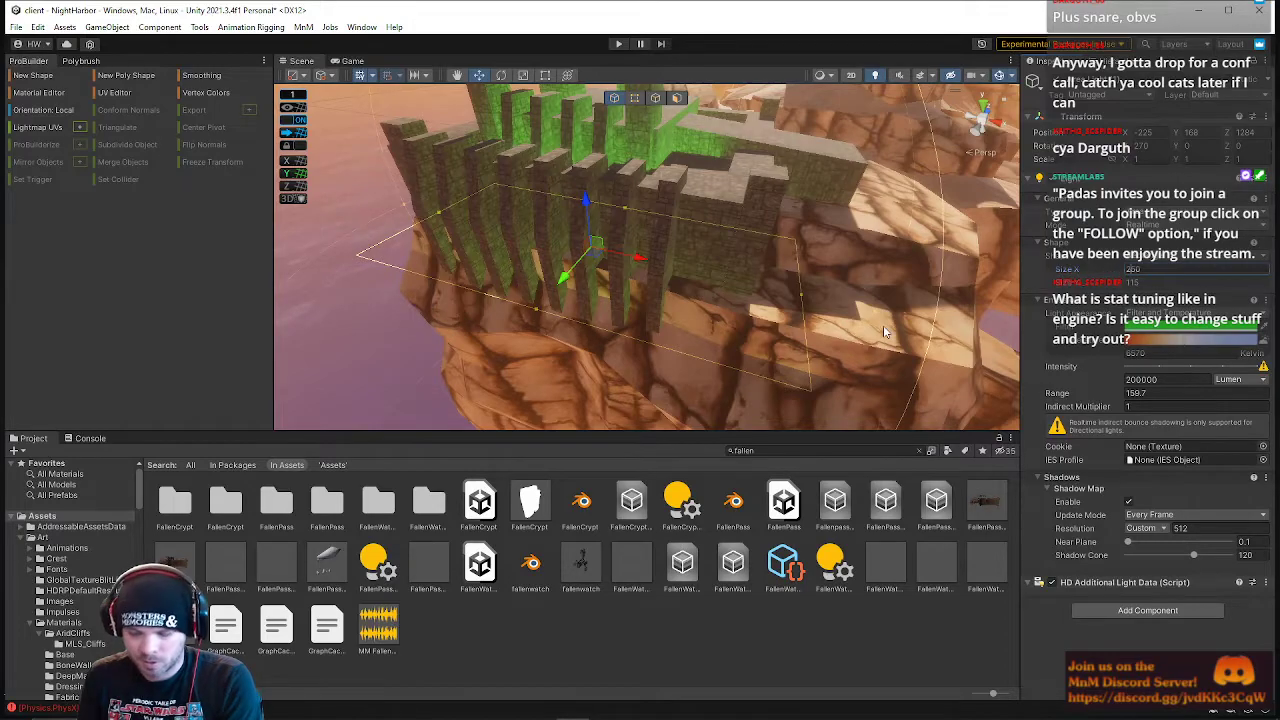
- Shift the lower light sideways and raise it beneath the buttresses, to position X -194 and Y 178
key(w)
right_drag(700, 324, 756, 242)
key(w)
drag(744, 283, 791, 276)
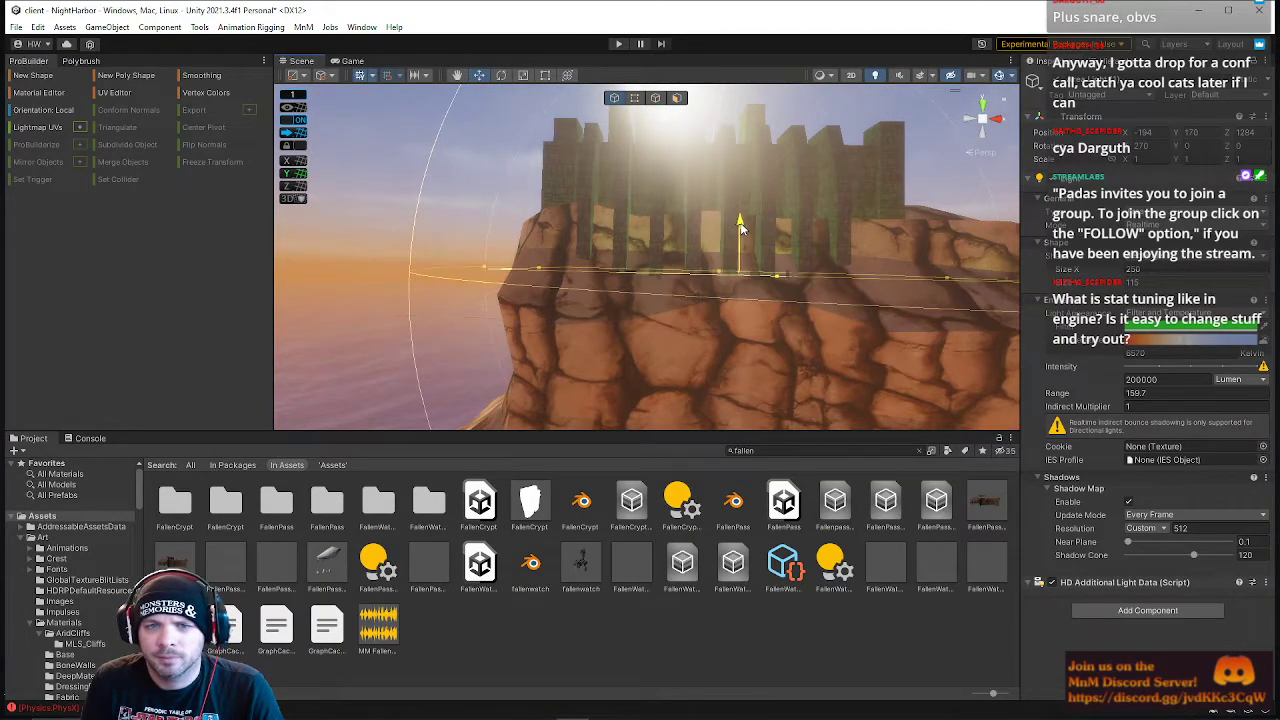
- Set the upper courtyard light's X size to 135, move it to X -215, and deselect it to review the fortress lighting
right_drag(741, 225, 942, 376)
click(727, 169)
right_drag(949, 383, 985, 330)
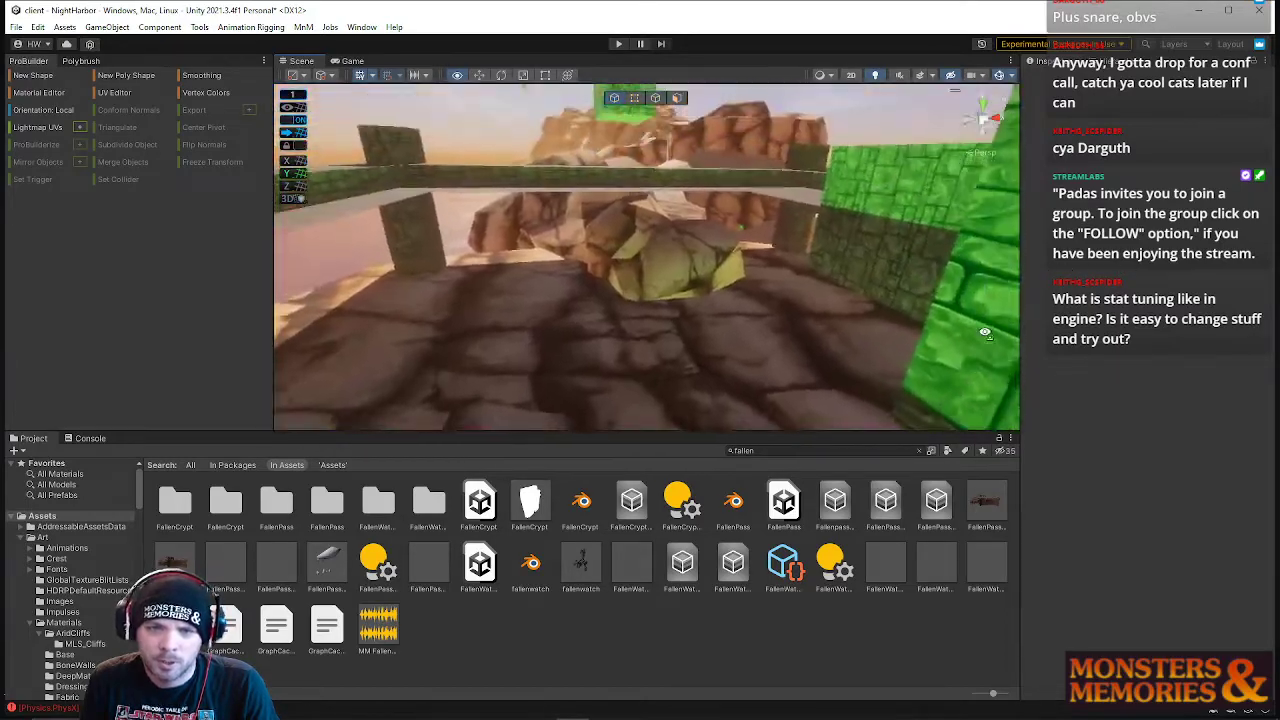
click(745, 226)
right_drag(745, 226, 882, 260)
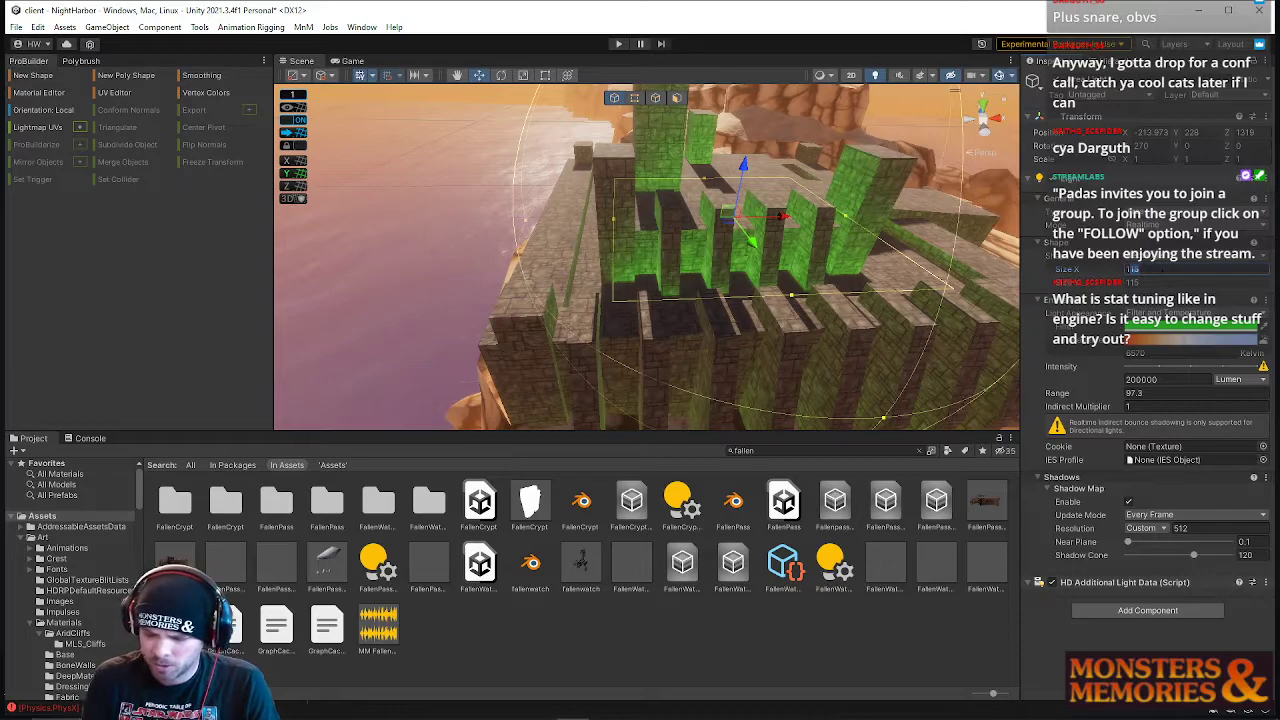
text(35)
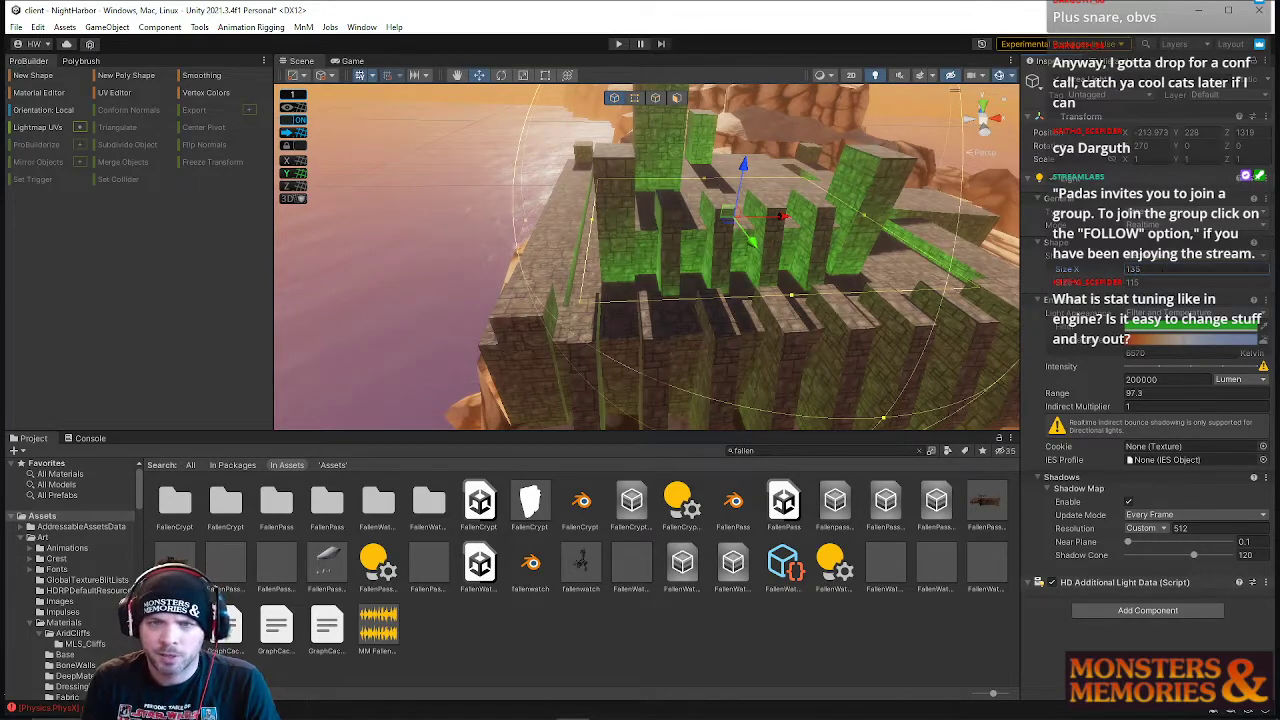
drag(780, 226, 776, 226)
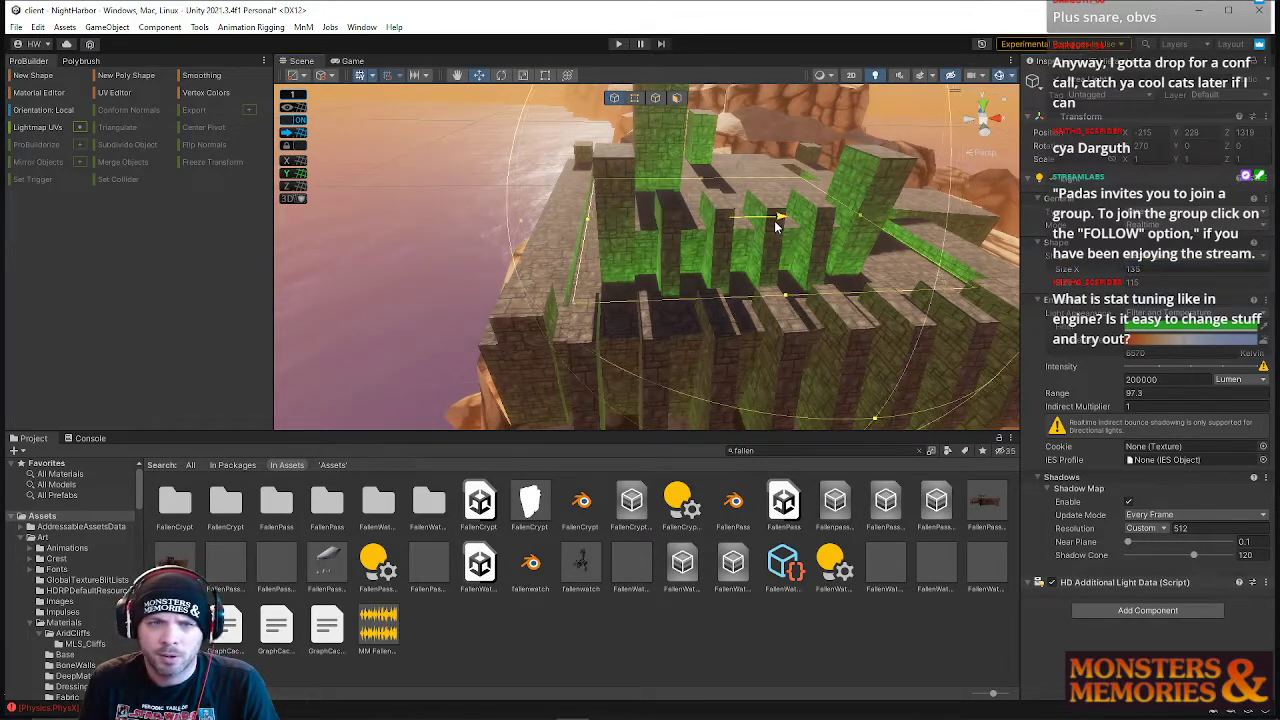
right_drag(775, 232, 473, 133)
key(s)
click(623, 197)
right_drag(623, 197, 814, 251)
key(a)
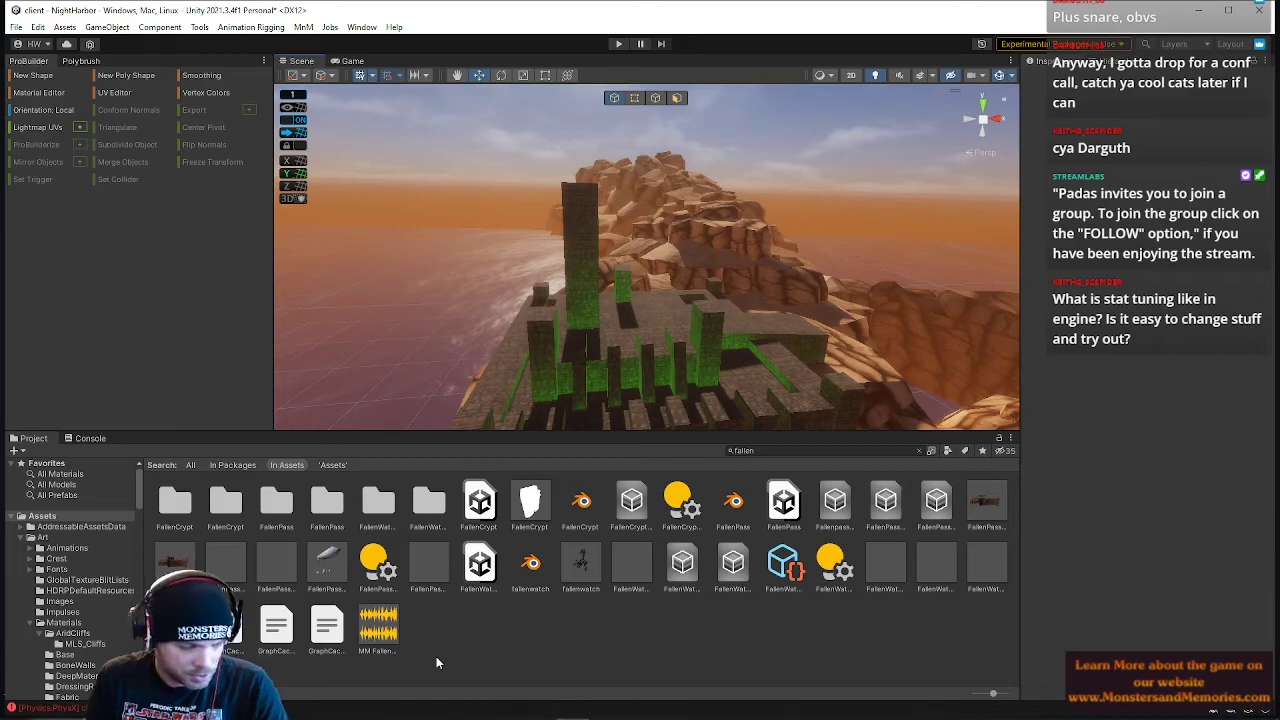
- Switch to the desktop, launch Maya 2023 and clear the Unity Hub window out of the way
drag(1047, 9, 1279, 9)
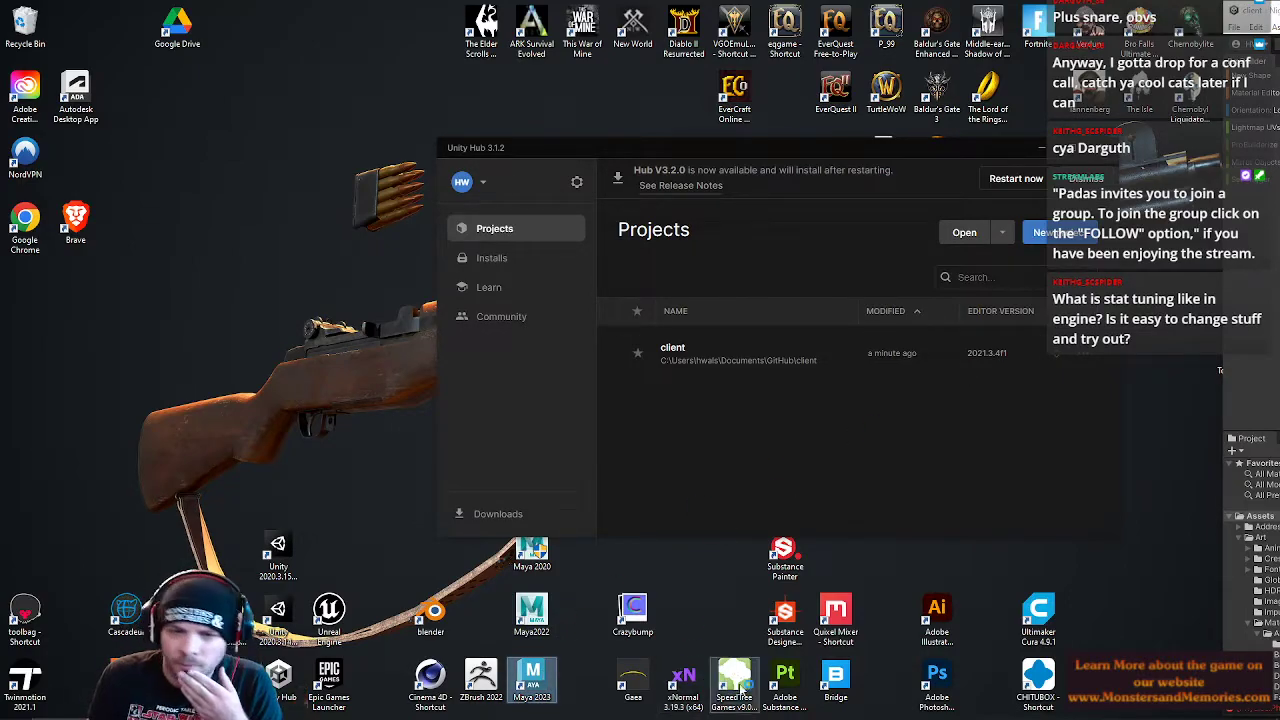
click(950, 688)
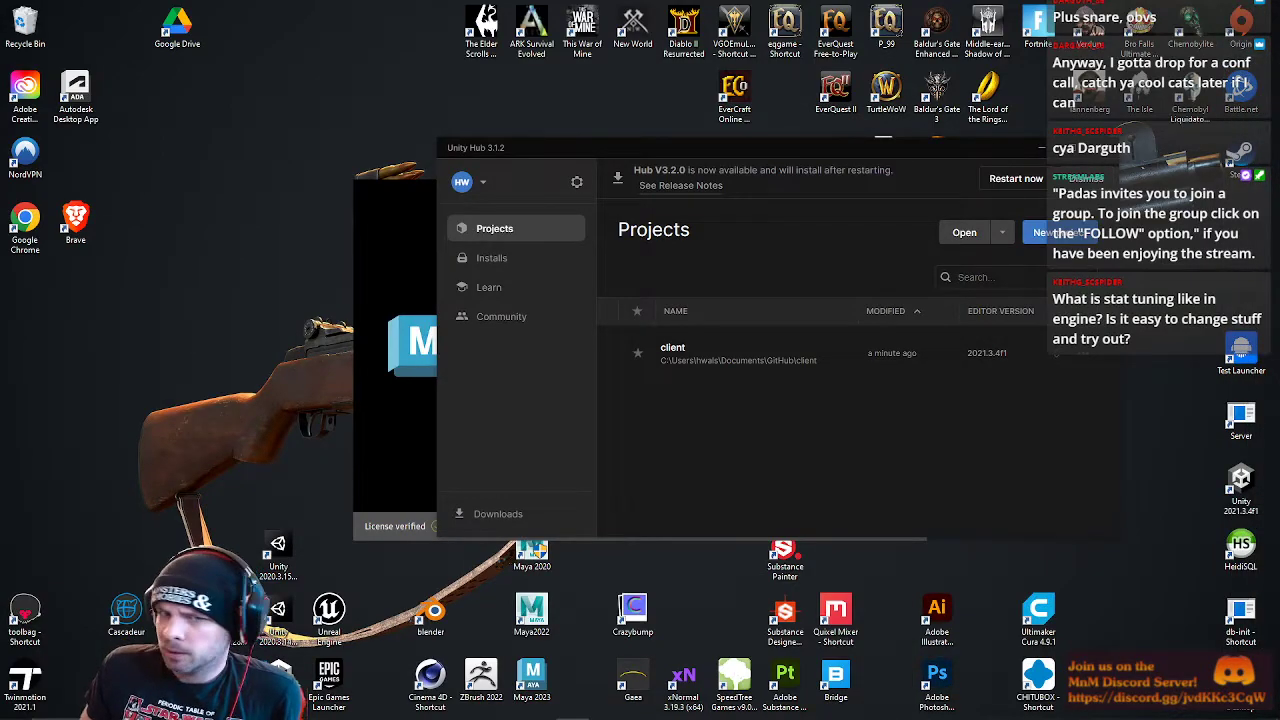
click(1104, 148)
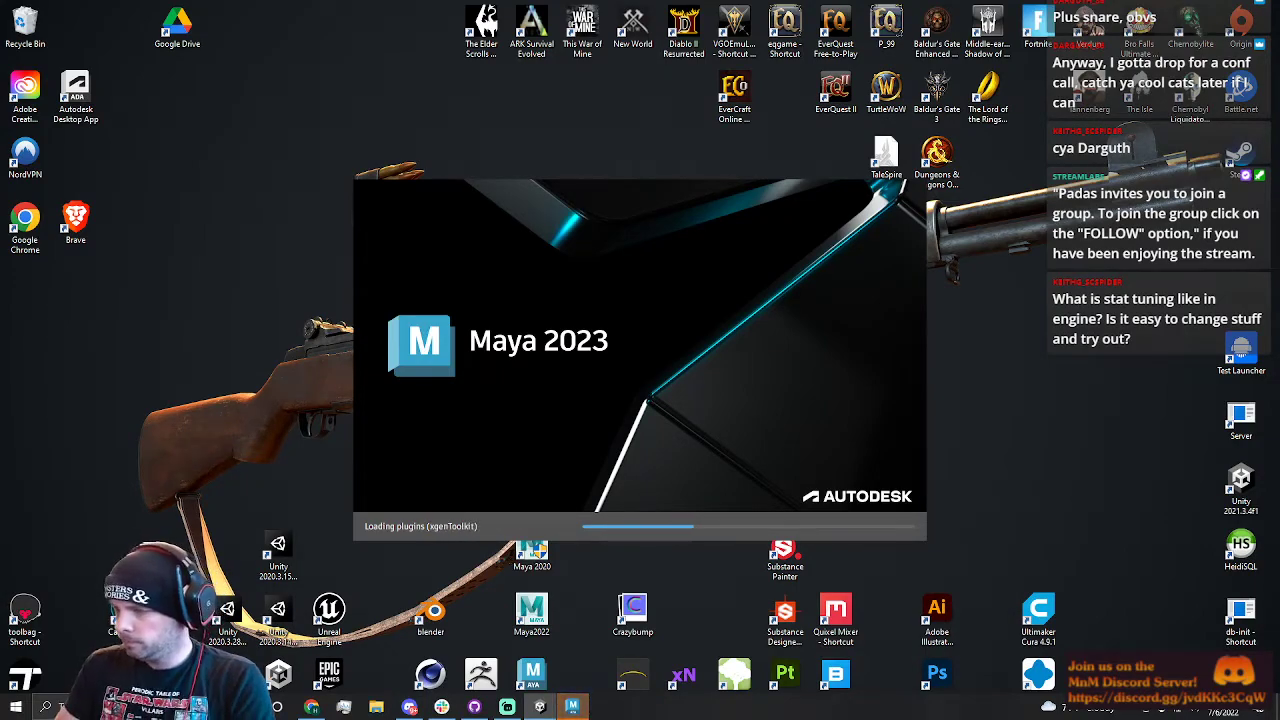
drag(1279, 386, 1279, 95)
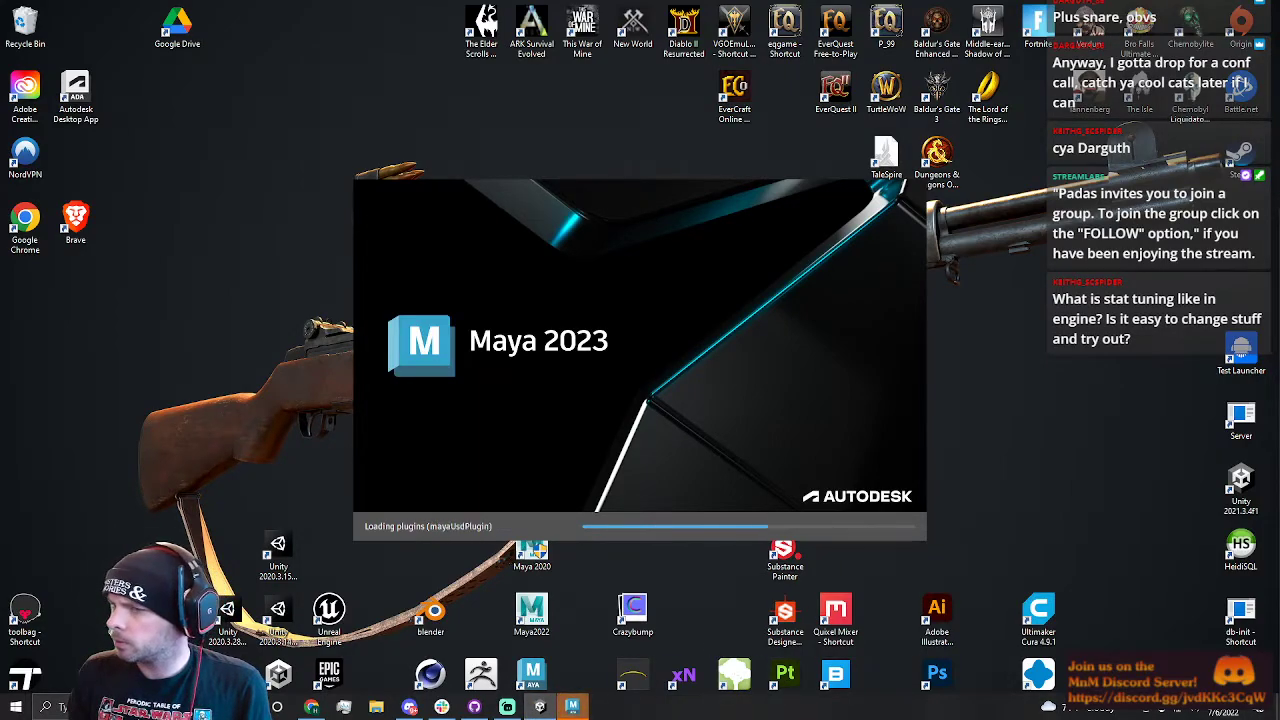
- Return to Unity and examine the fortress's green lighting, first beside the upper courtyard area light and then from out over the water
drag(1279, 300, 355, 11)
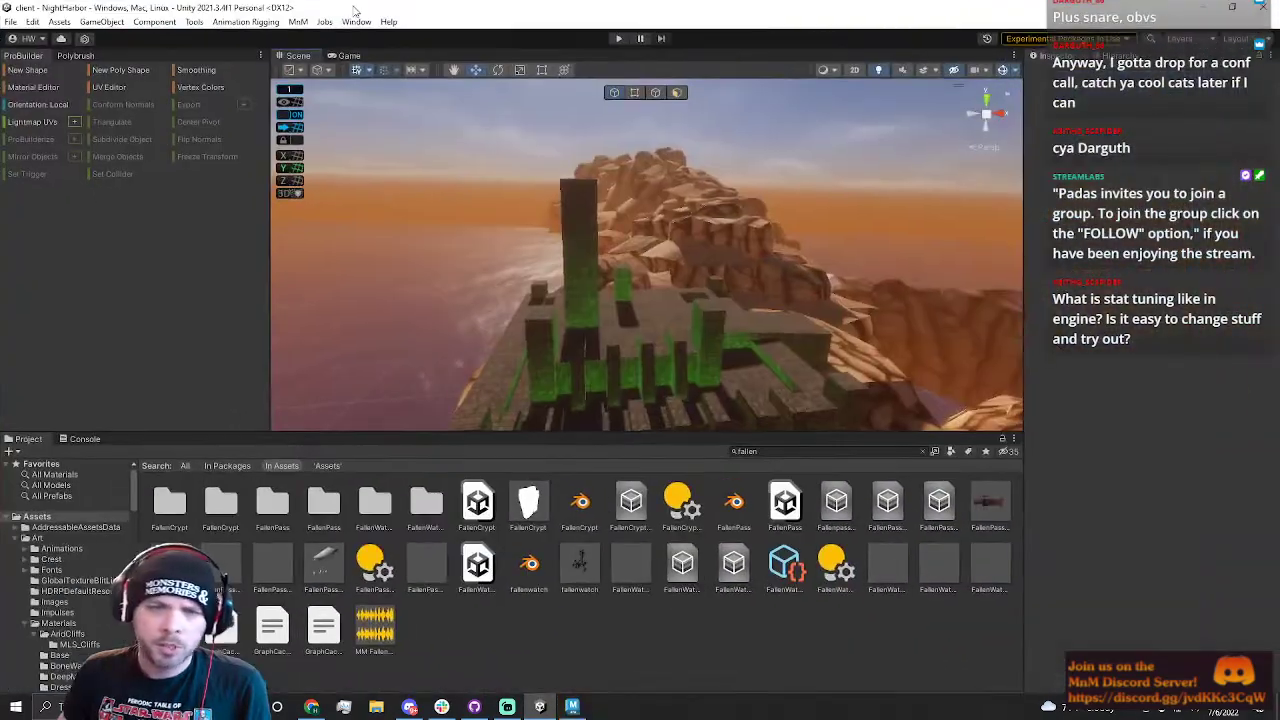
right_drag(566, 204, 640, 310)
right_drag(468, 246, 771, 369)
key(w)
click(649, 232)
key(w)
click(772, 372)
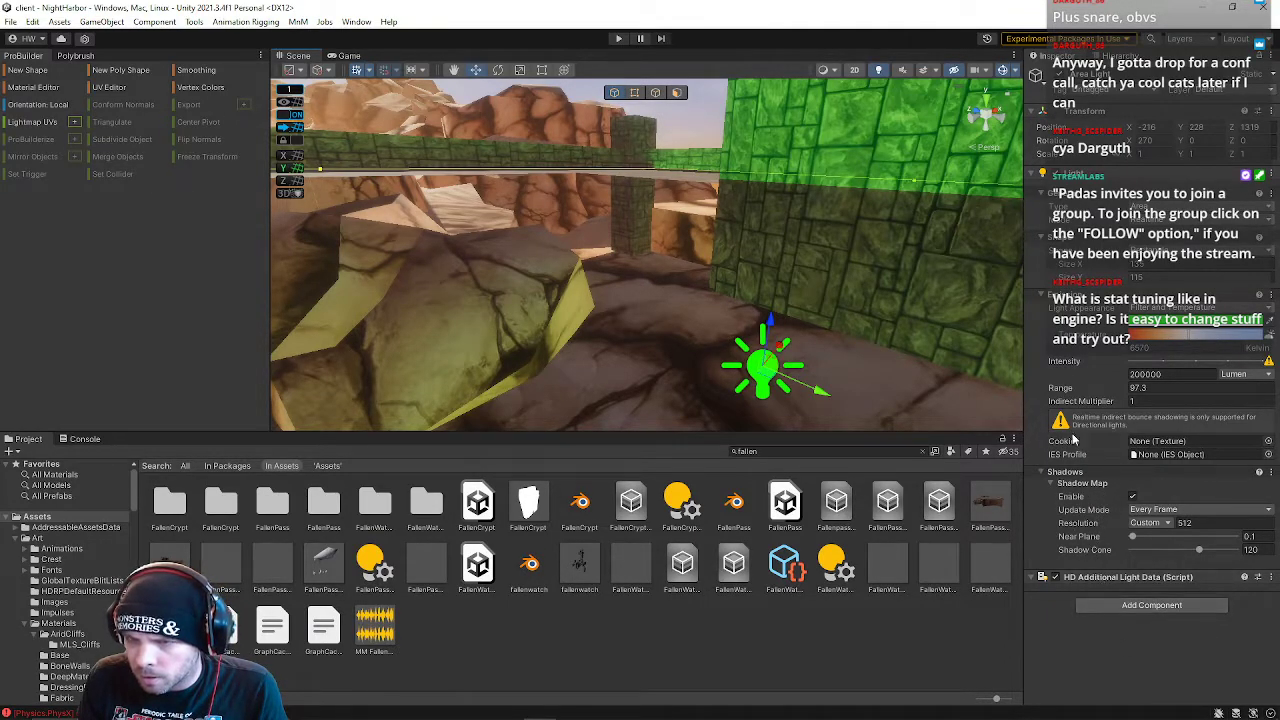
right_drag(812, 358, 622, 256)
click(501, 235)
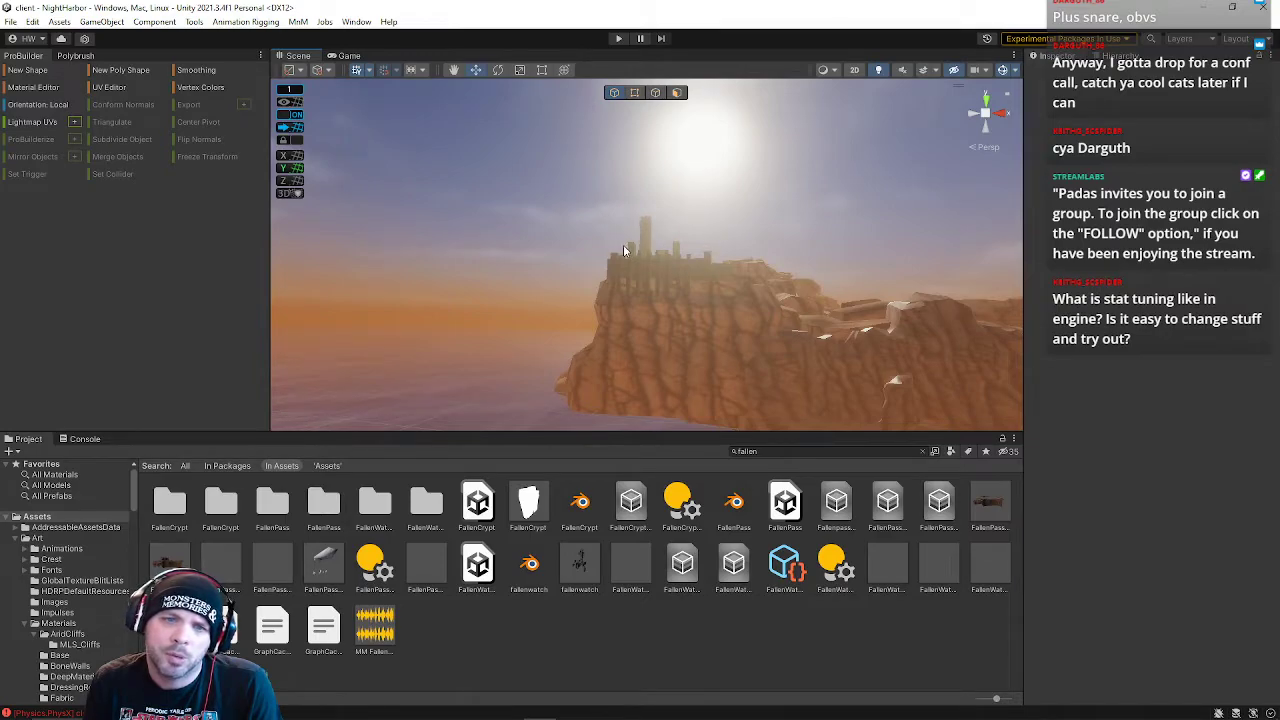
right_drag(671, 271, 714, 273)
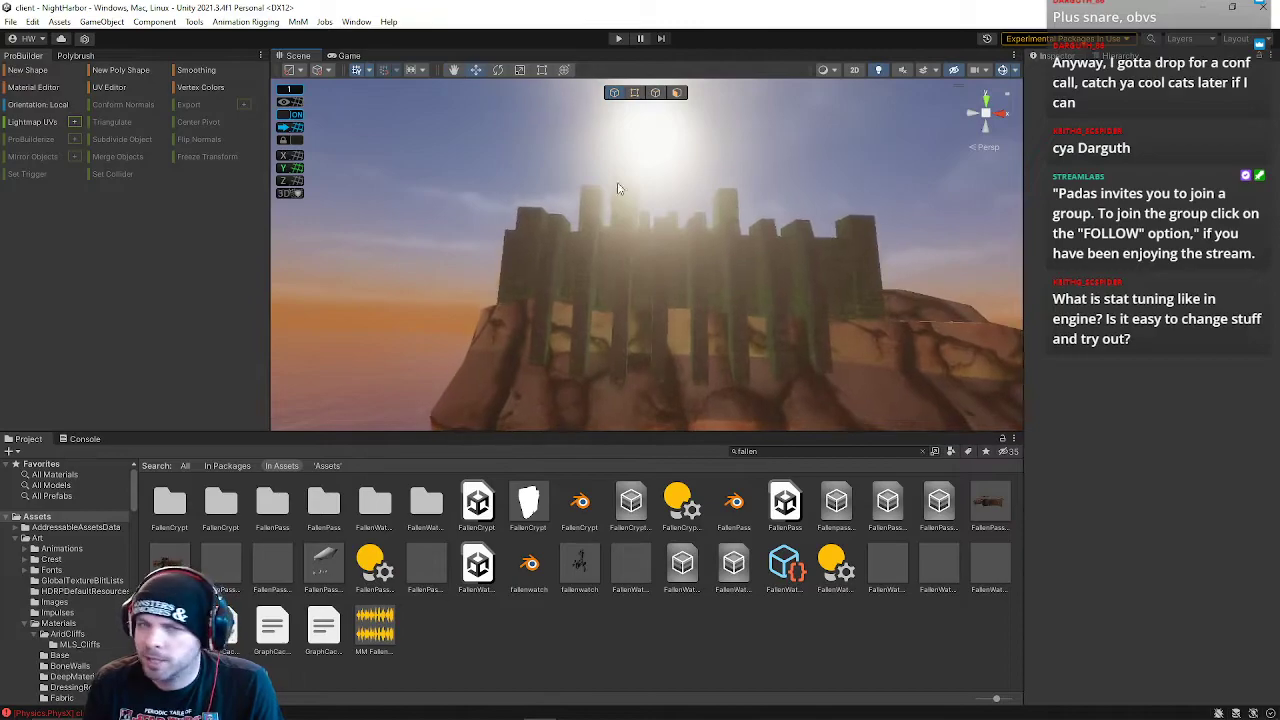
- Save the NightHarbor scene and open the recent Zone scene
click(10, 21)
click(31, 85)
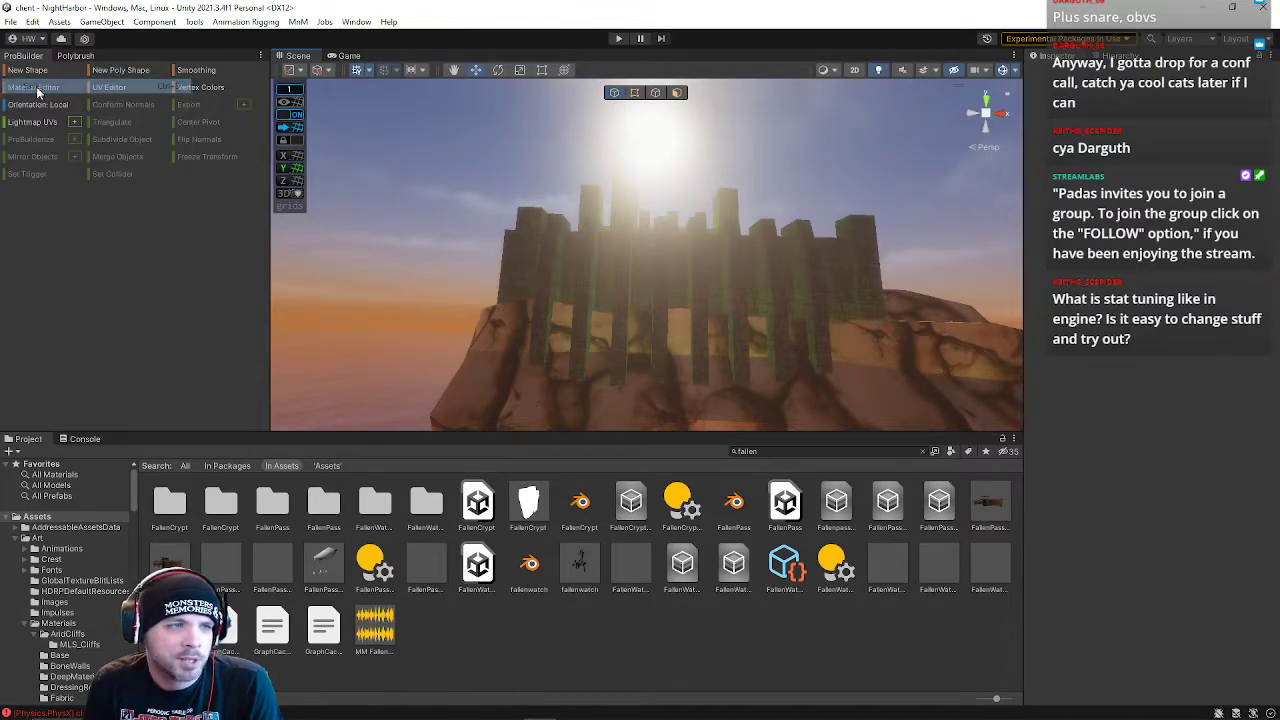
click(10, 21)
mouse_move(70, 66)
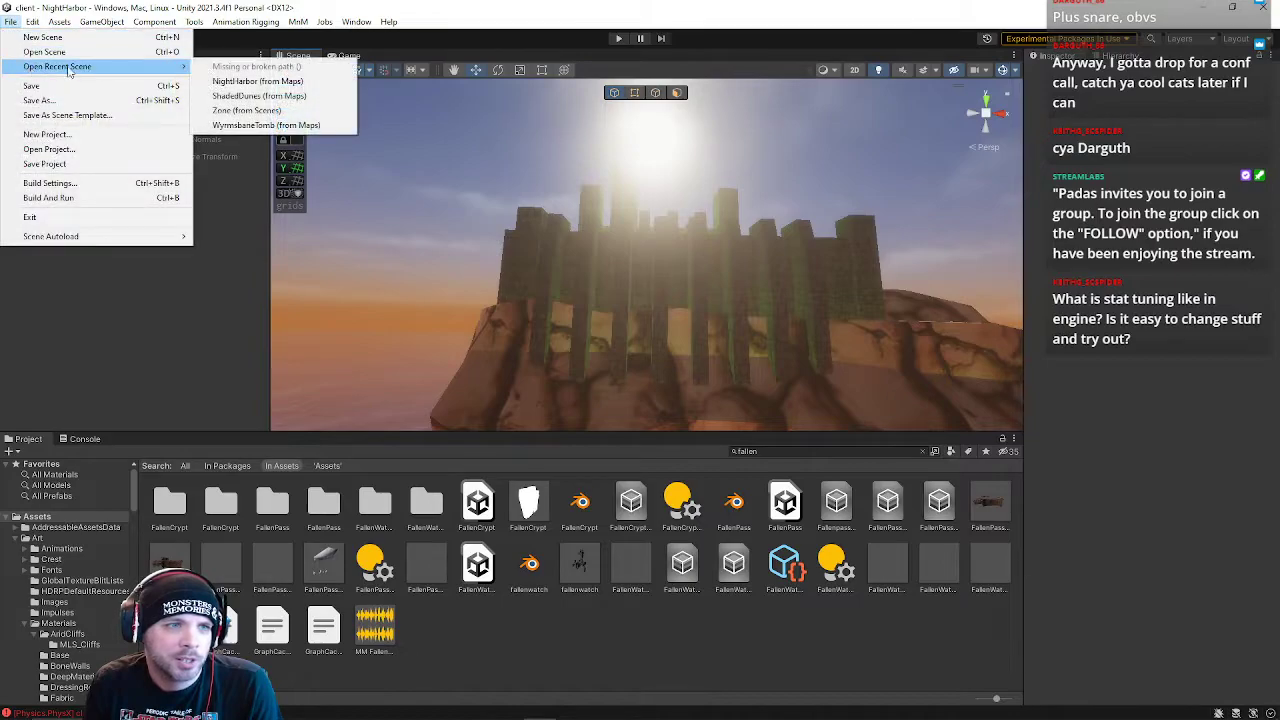
click(246, 110)
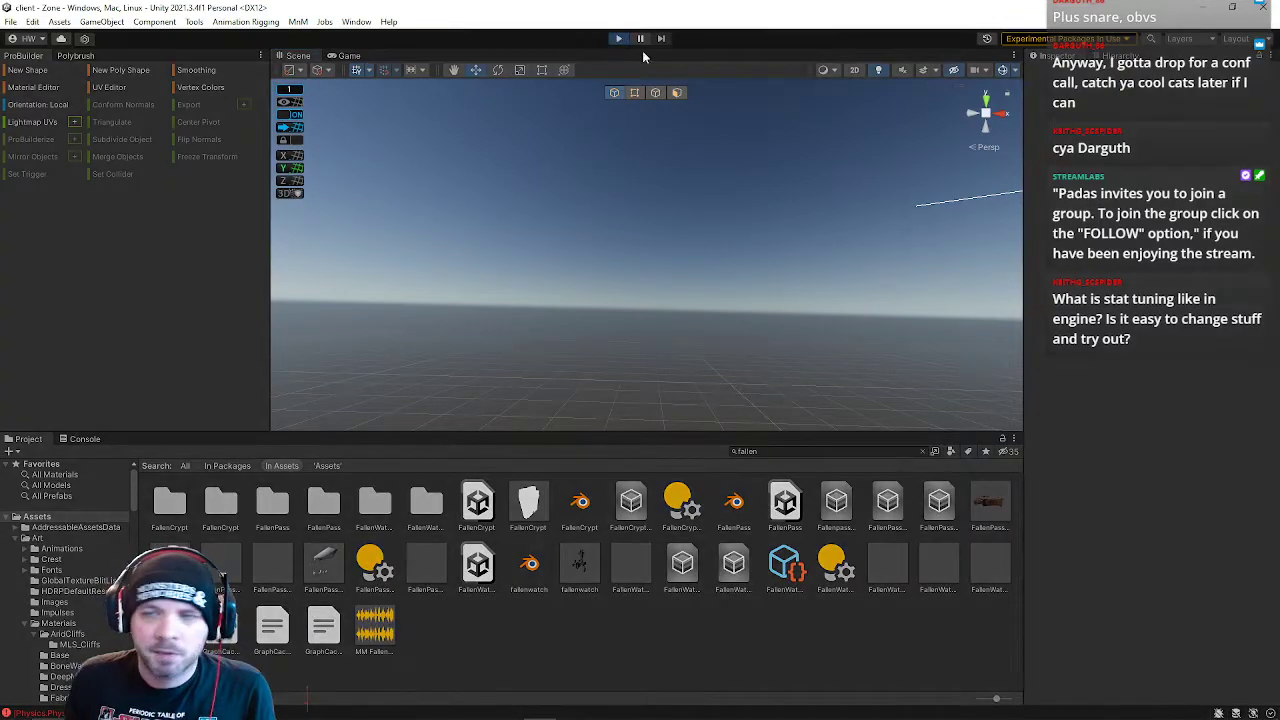
- Run the Zone scene in play mode, log in with the prefilled account and connect to TestWorld
click(618, 38)
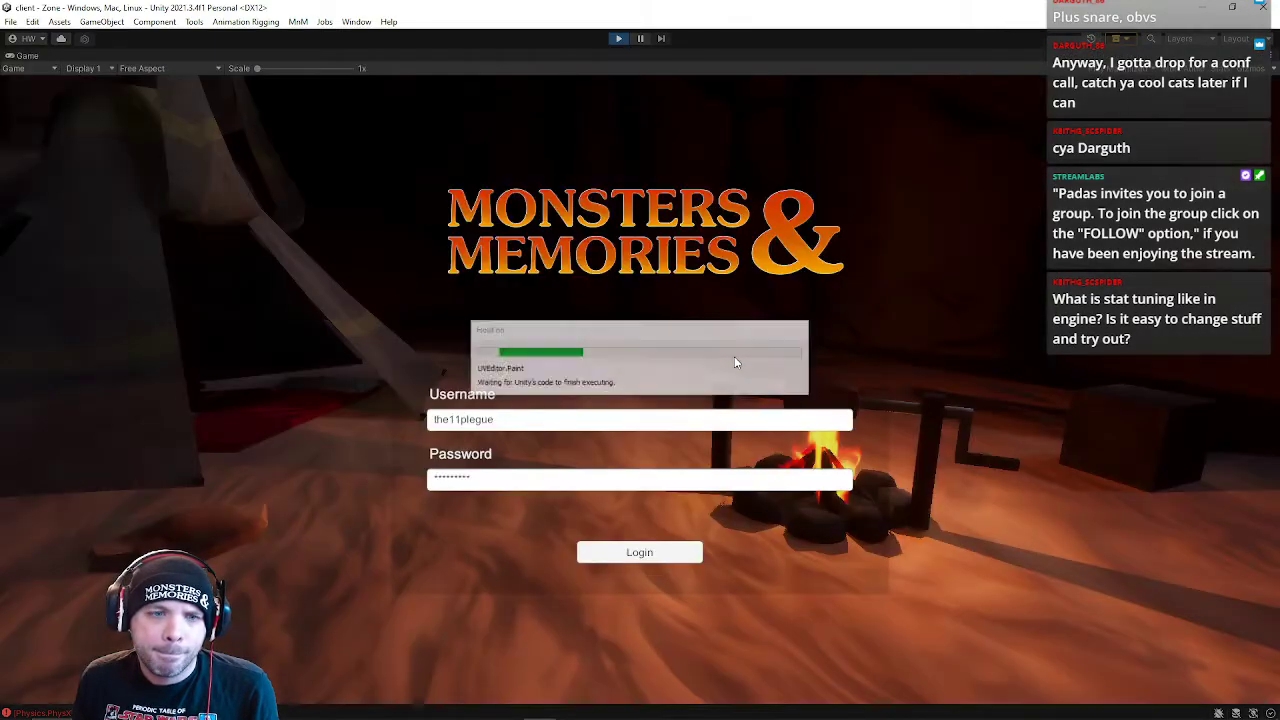
click(648, 553)
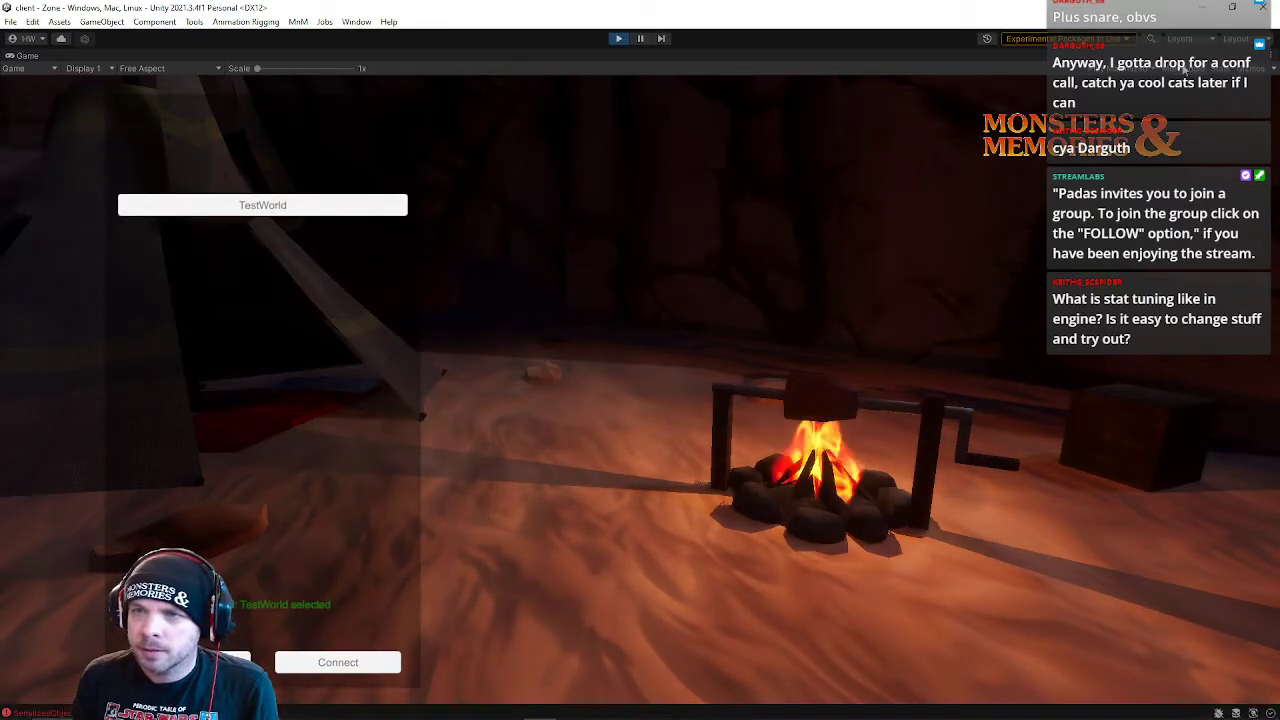
click(322, 665)
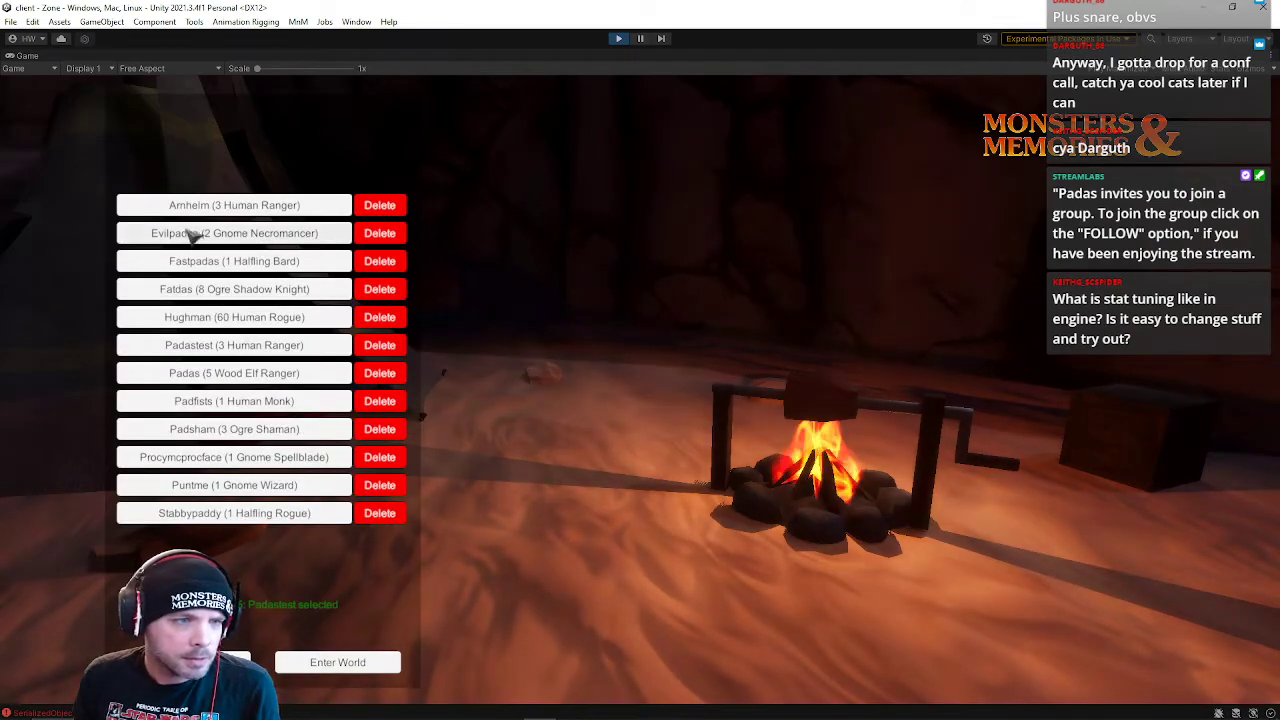
mouse_move(441, 707)
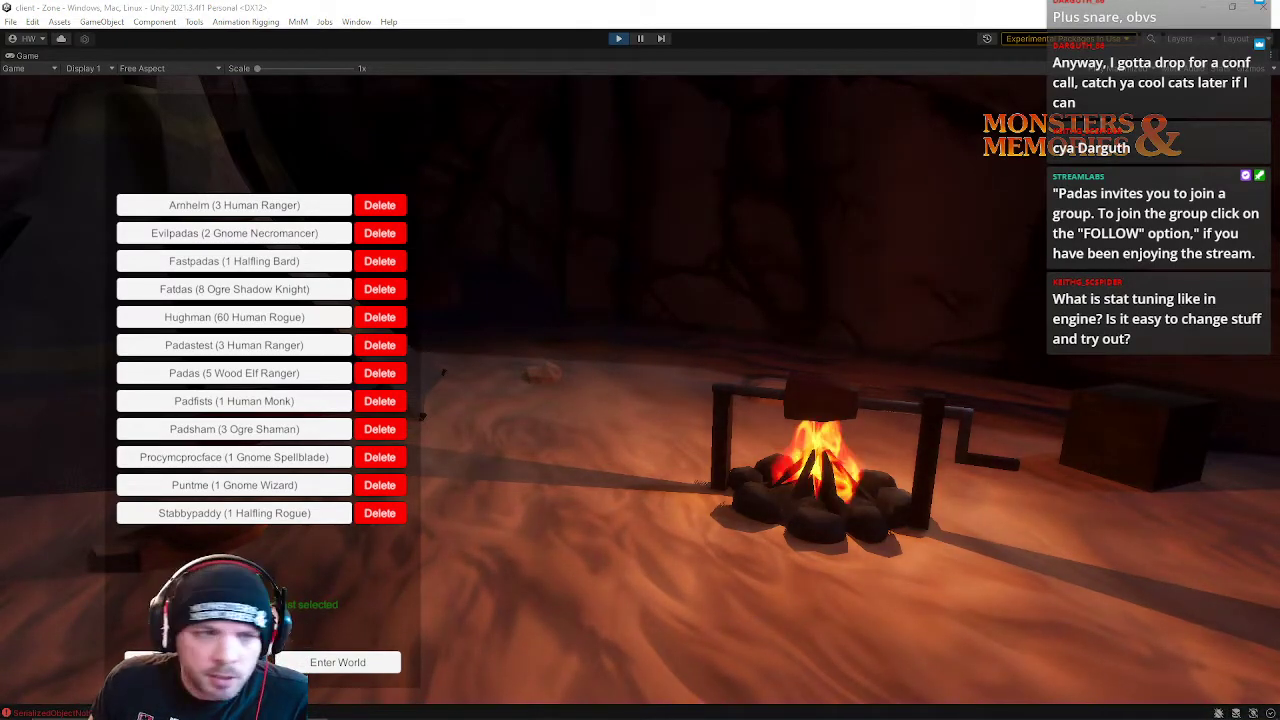
click(571, 707)
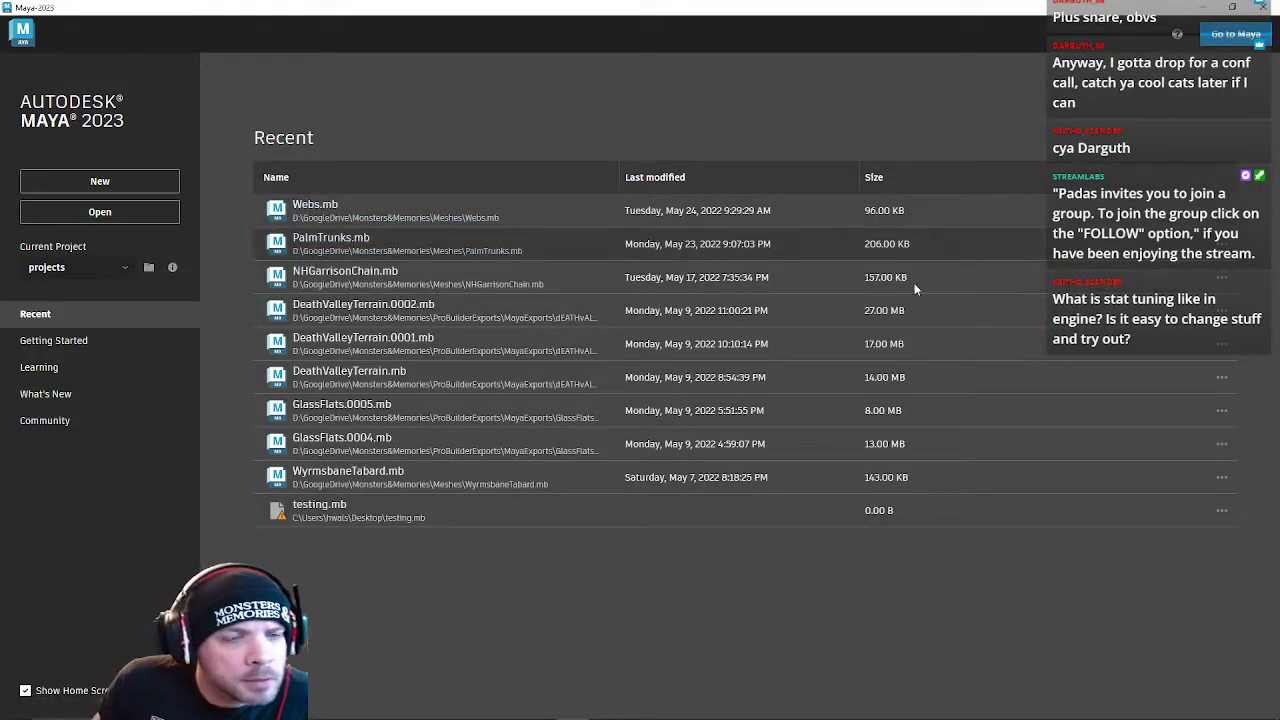
click(1196, 7)
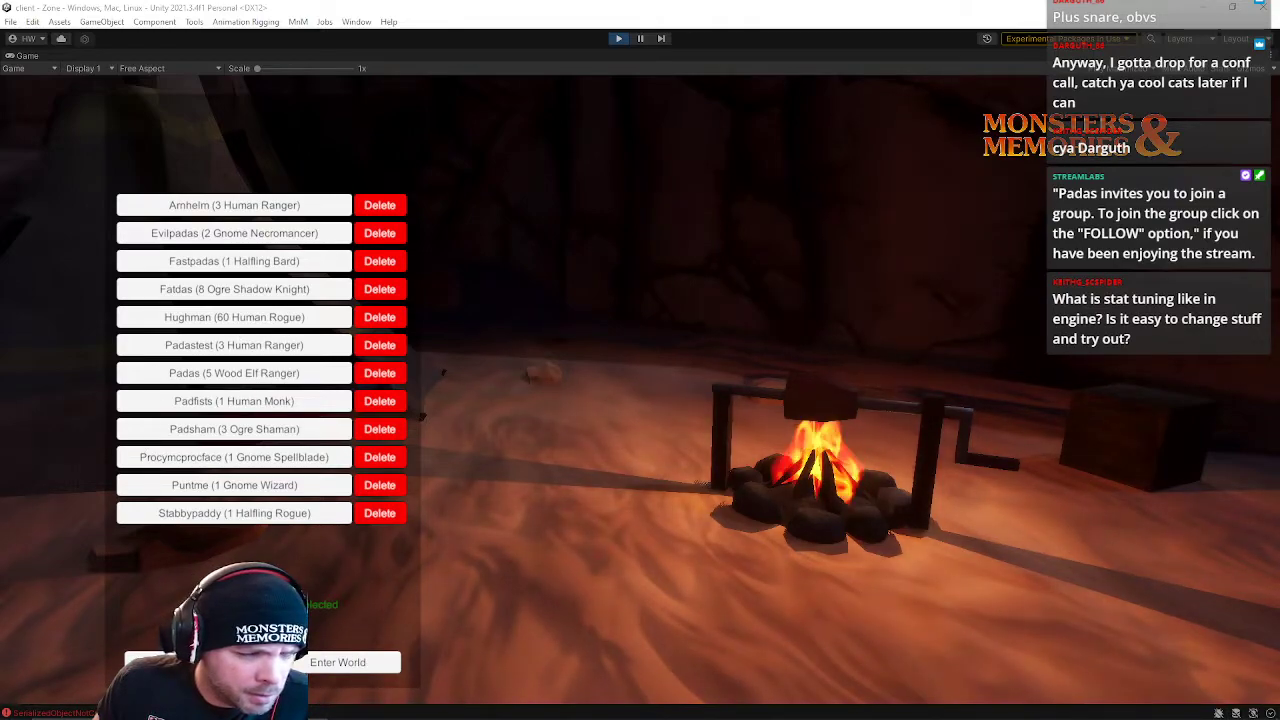
- Enter the world as the level 60 Human Rogue and run through Night Harbor's streets toward open ground to view the fortress
click(138, 324)
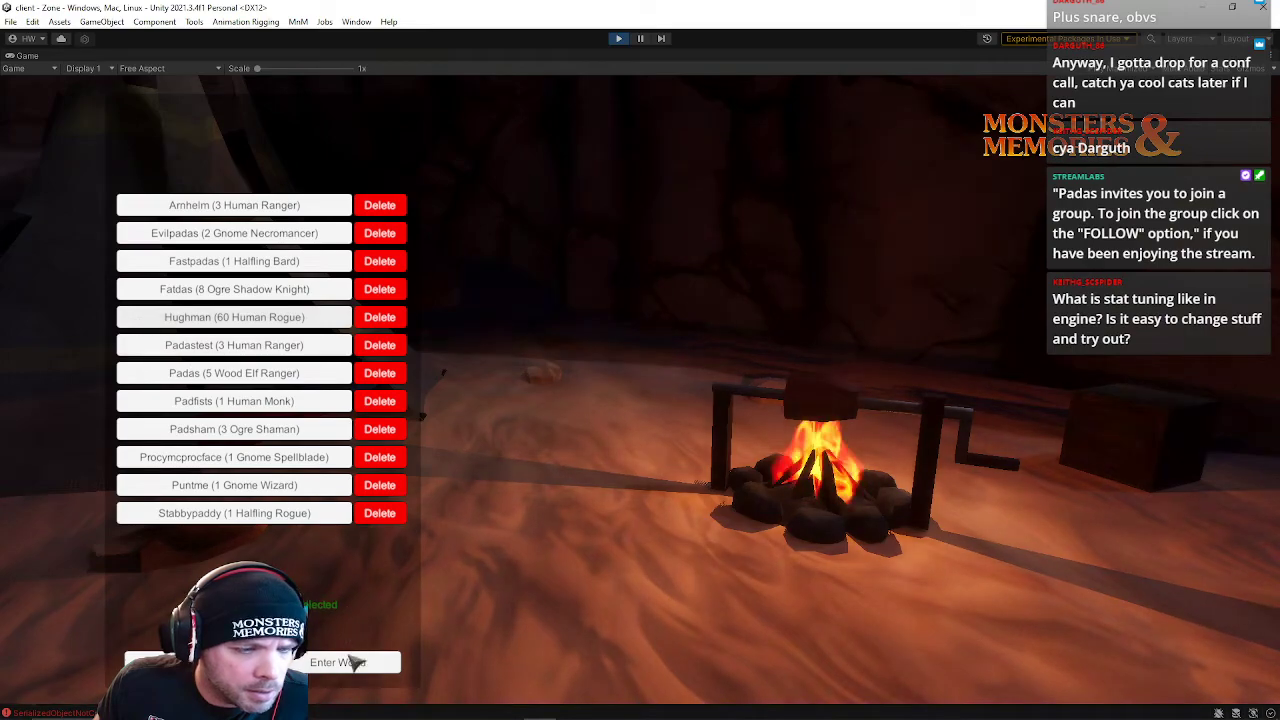
click(350, 662)
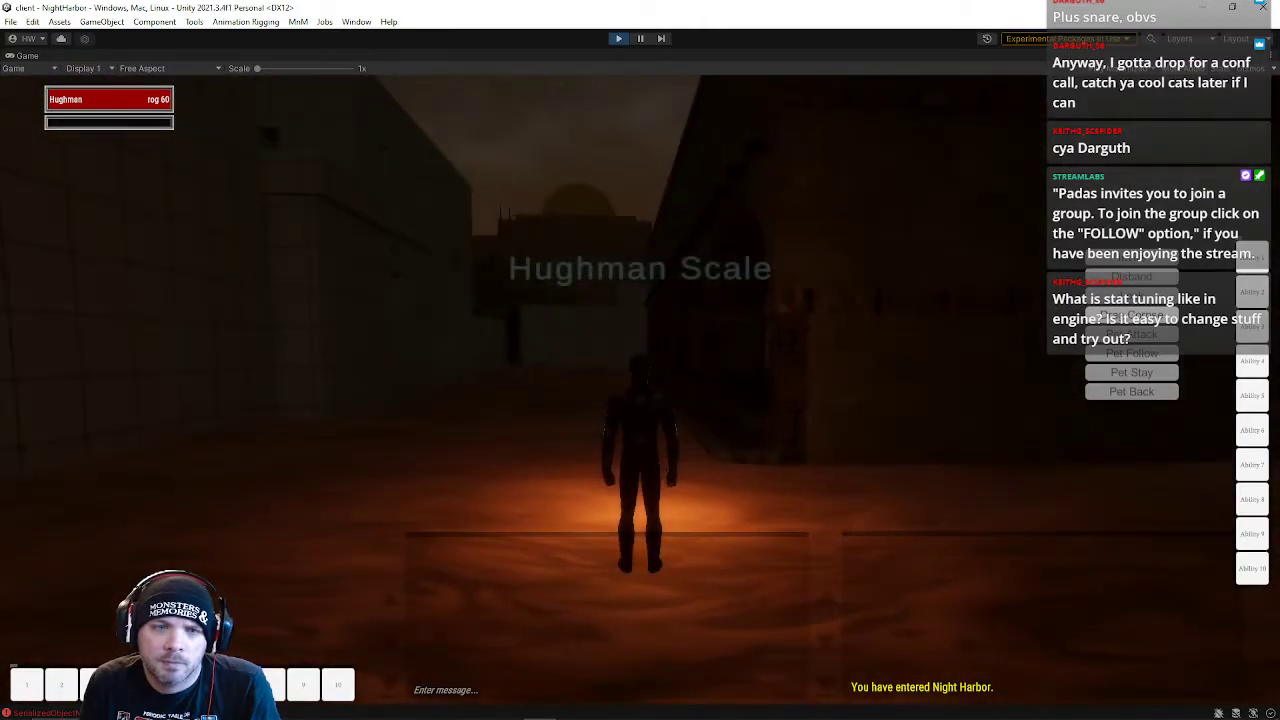
key(d)
key(w)
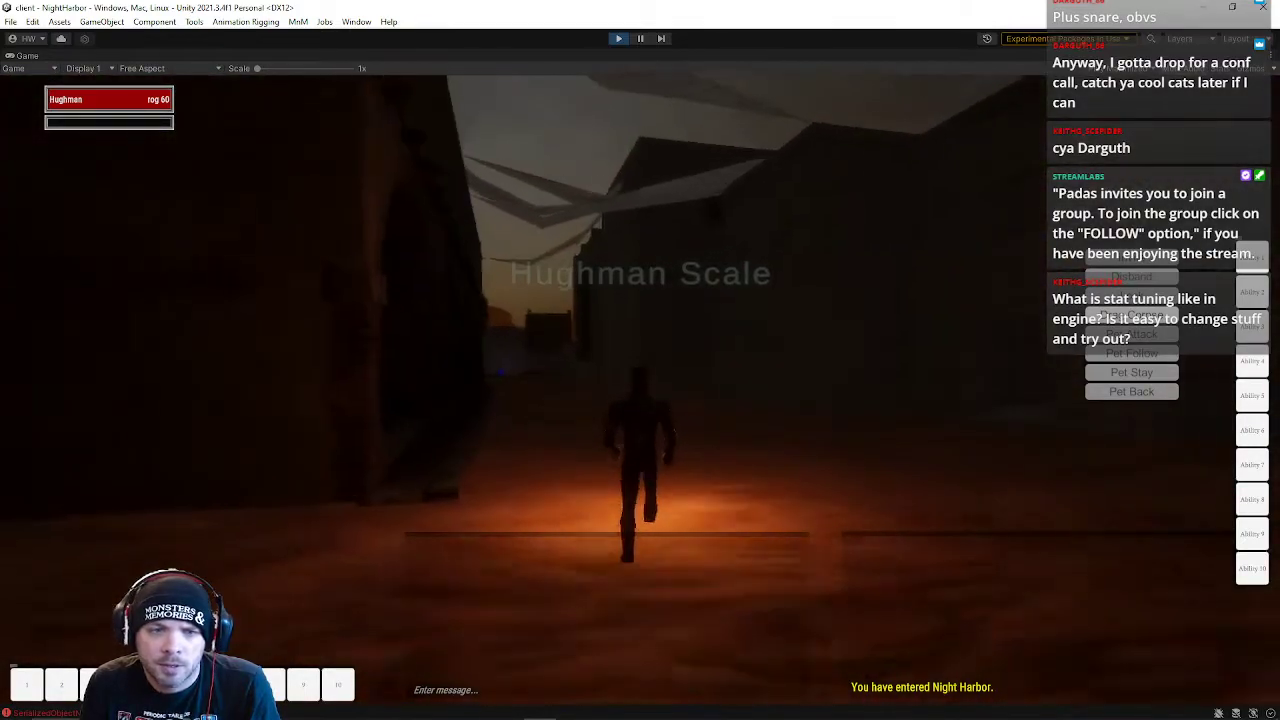
key(a)
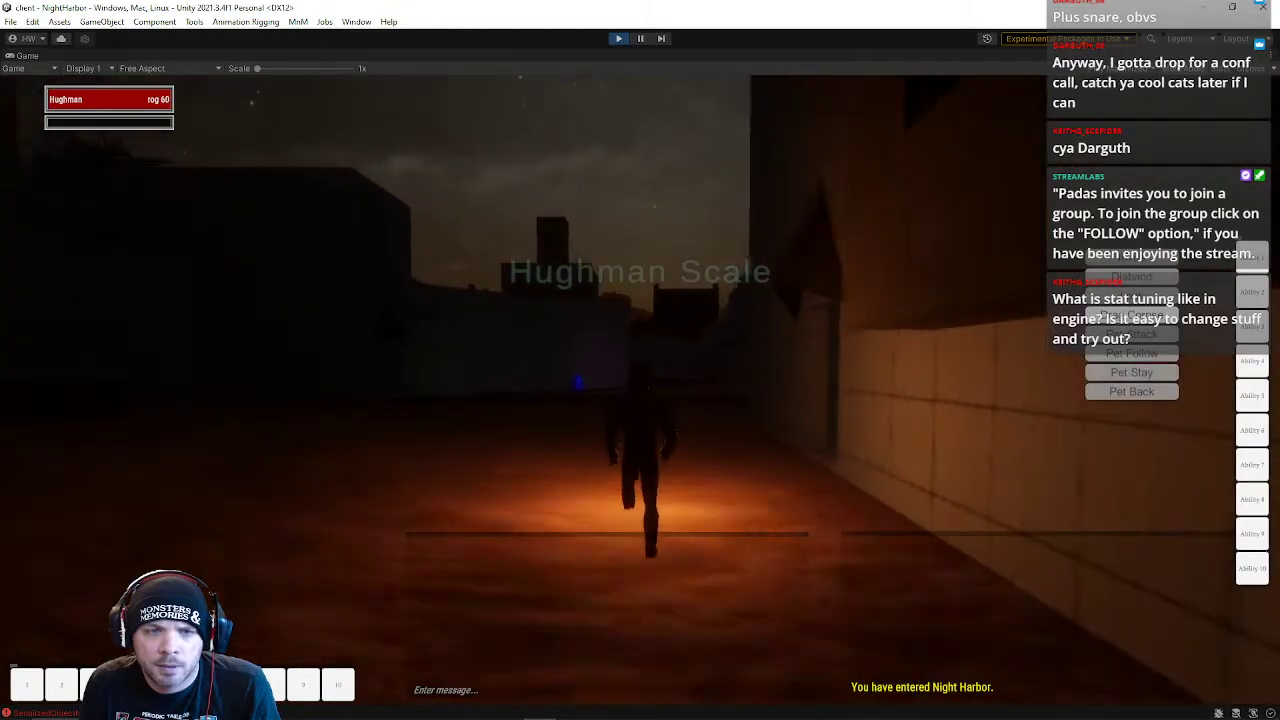
key(d)
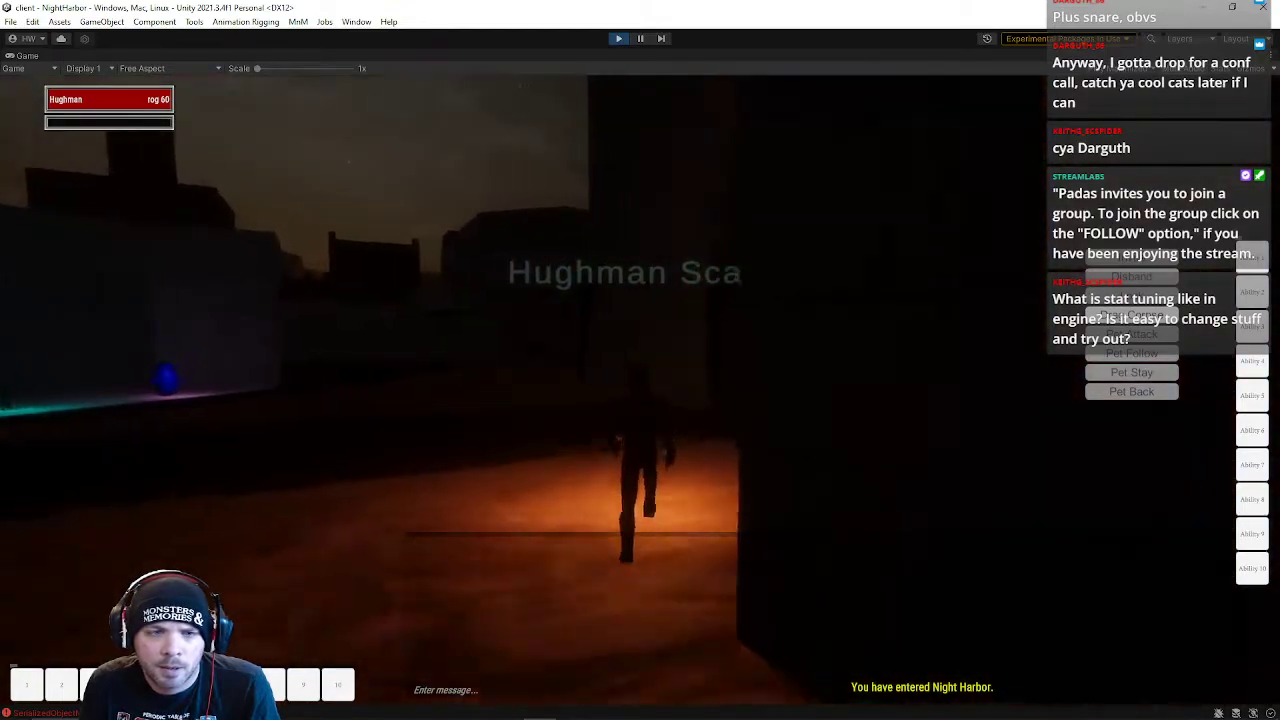
key(d)
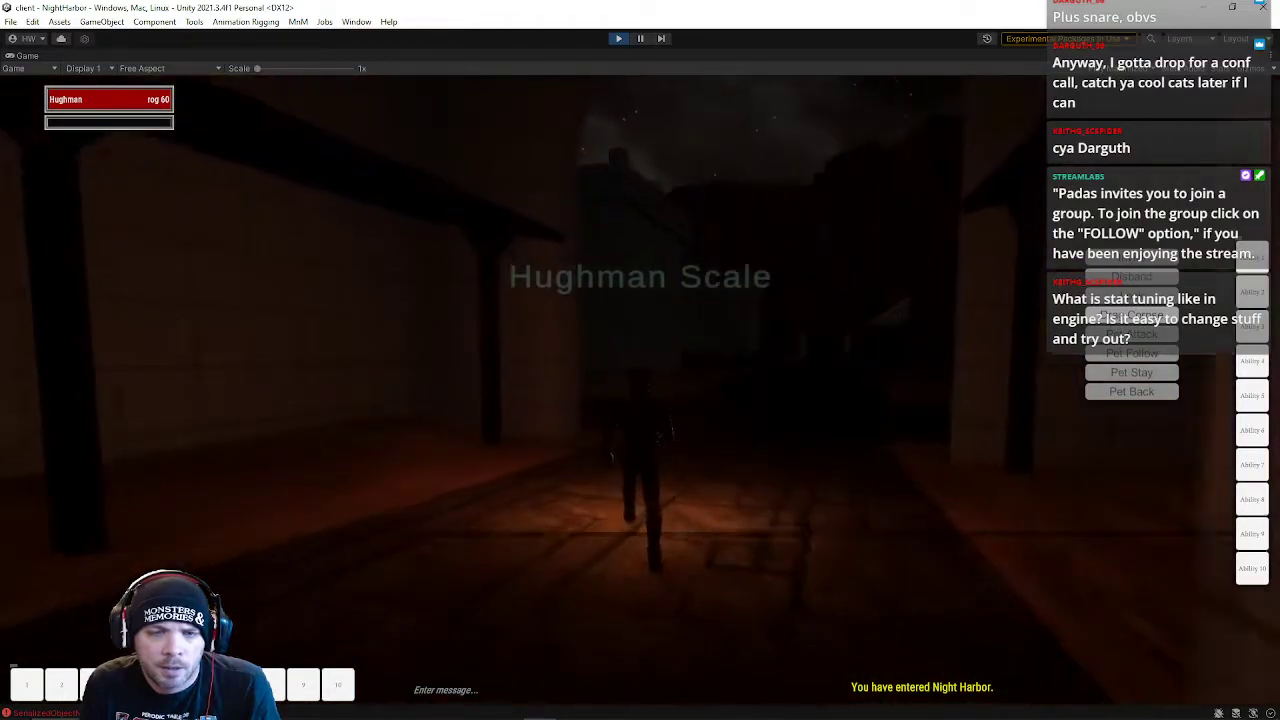
key(a)
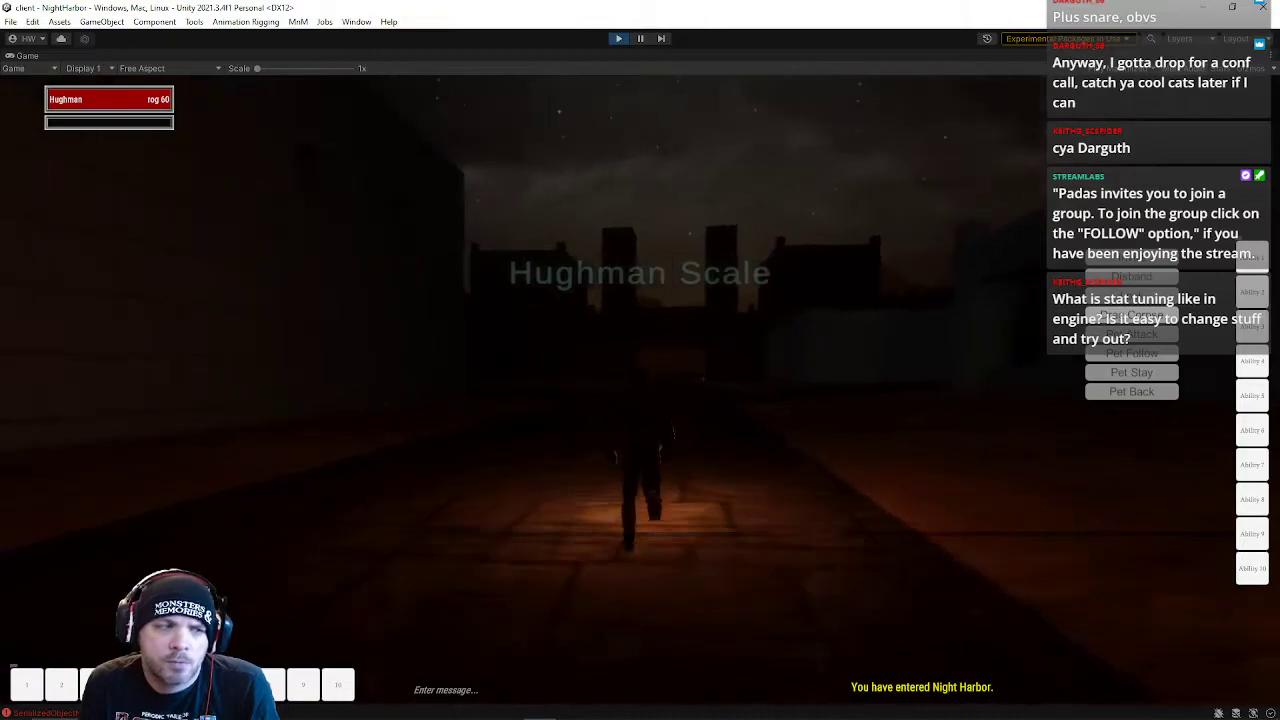
key(d)
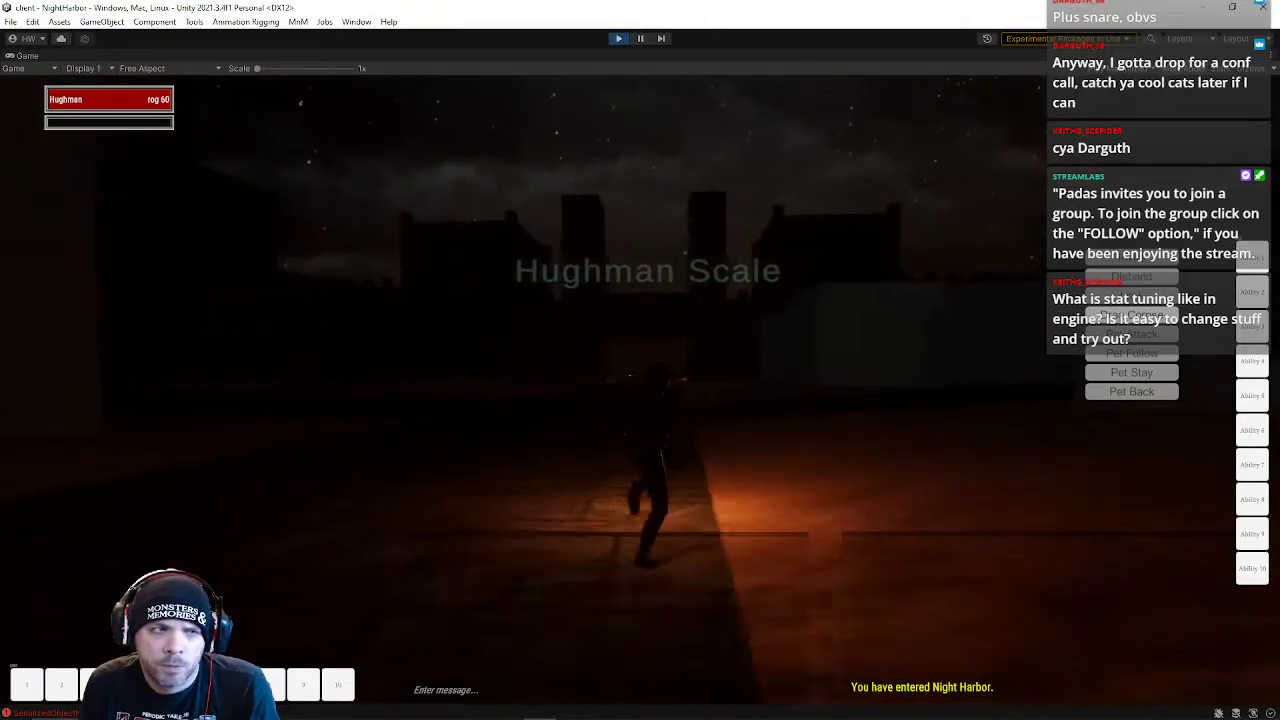
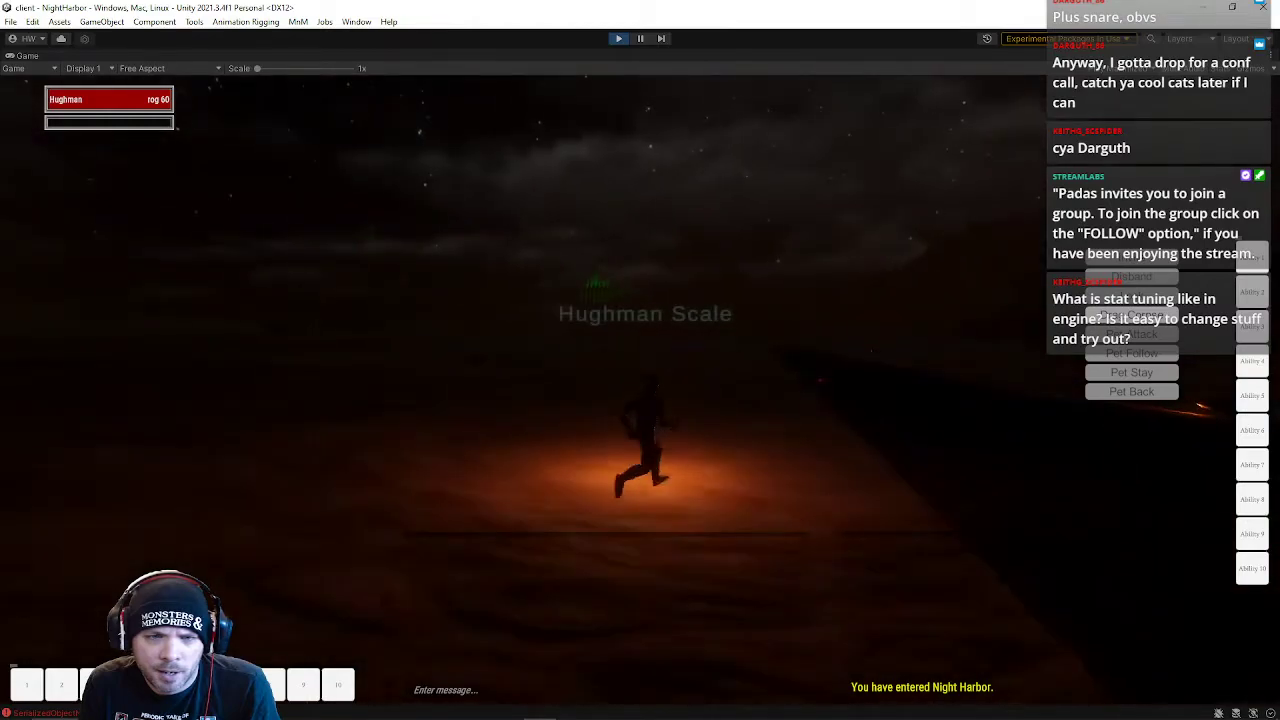
- Unequip the character's torch and run across the dark ground to examine how the fortress's green glow reads at night
key(i)
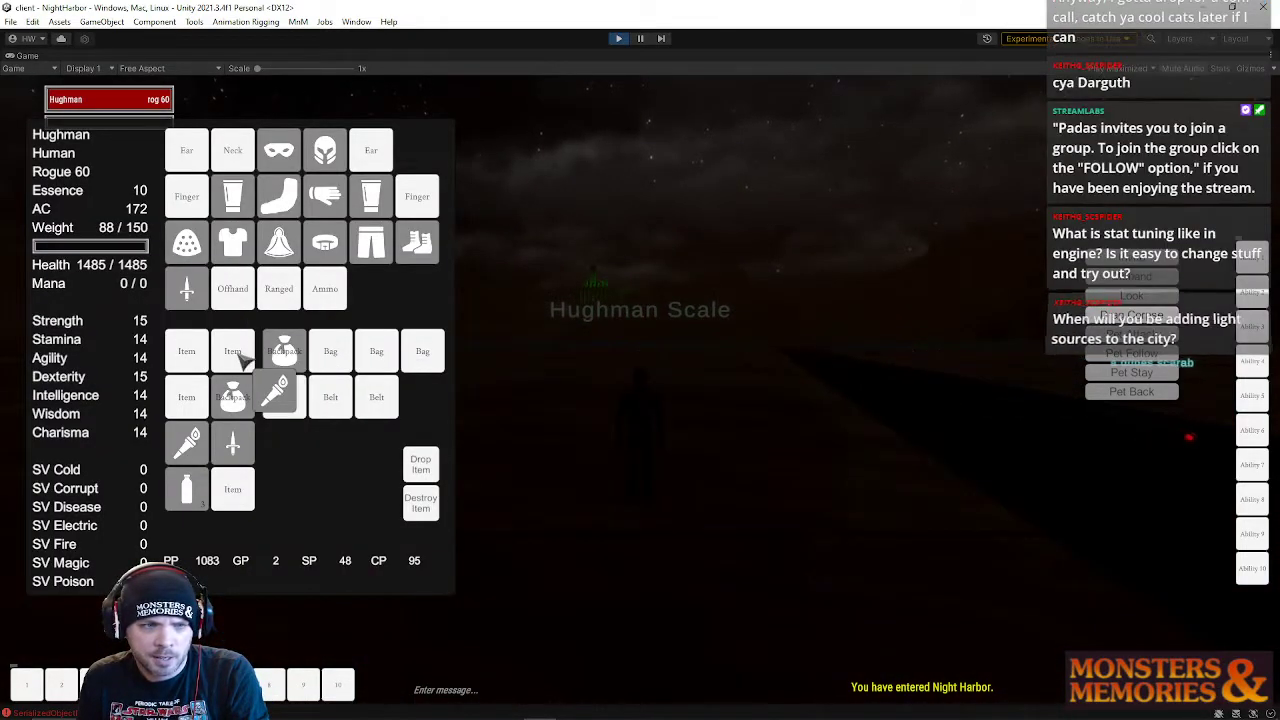
key(i)
key(d)
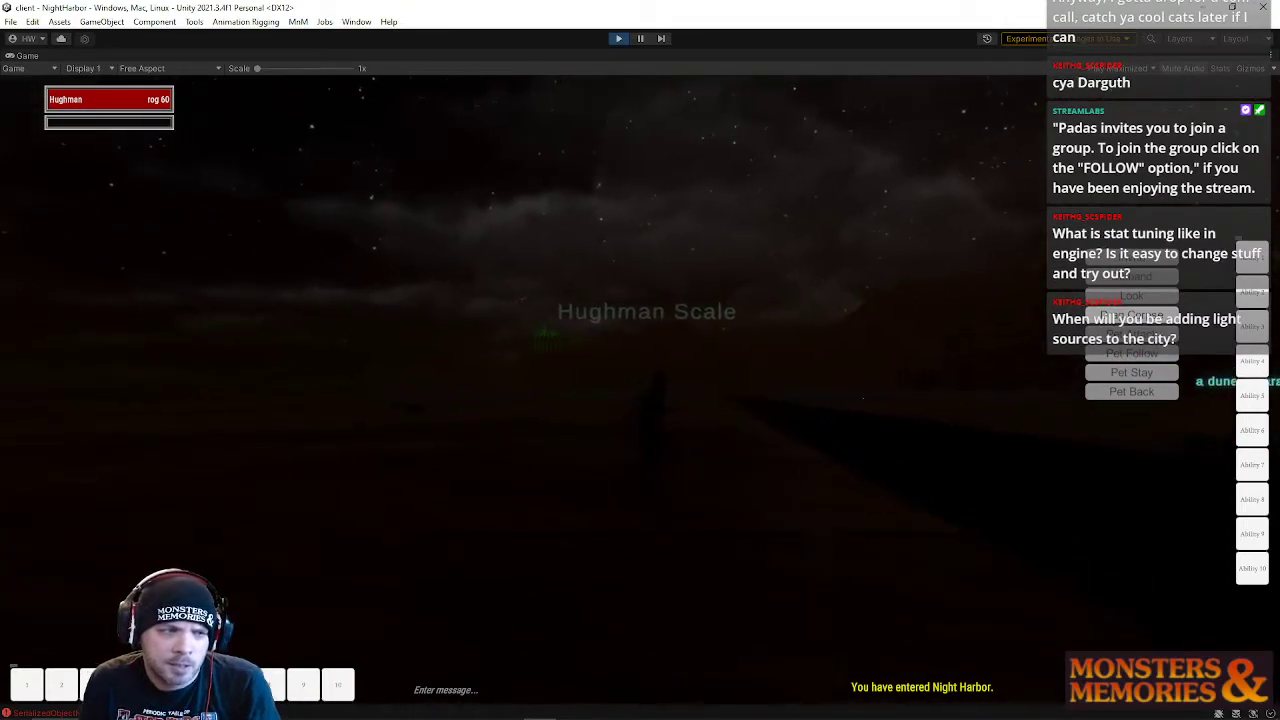
key(w)
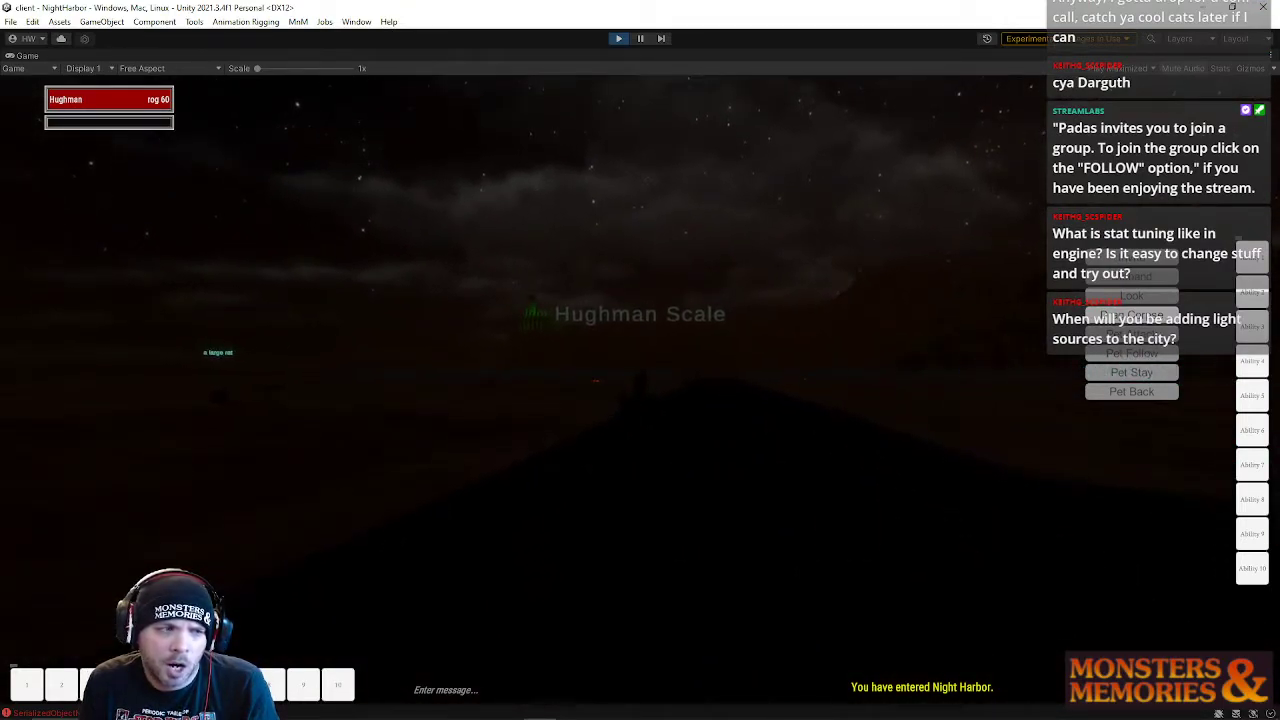
key(w)
key(a)
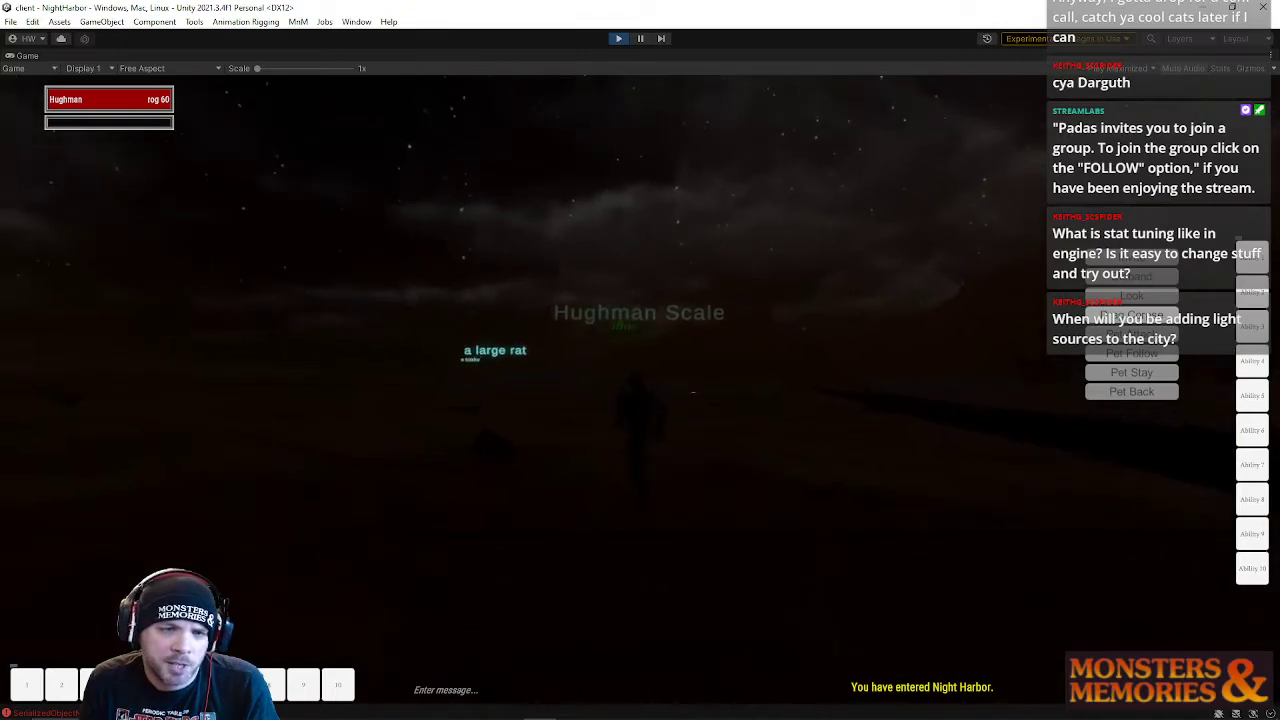
key(d)
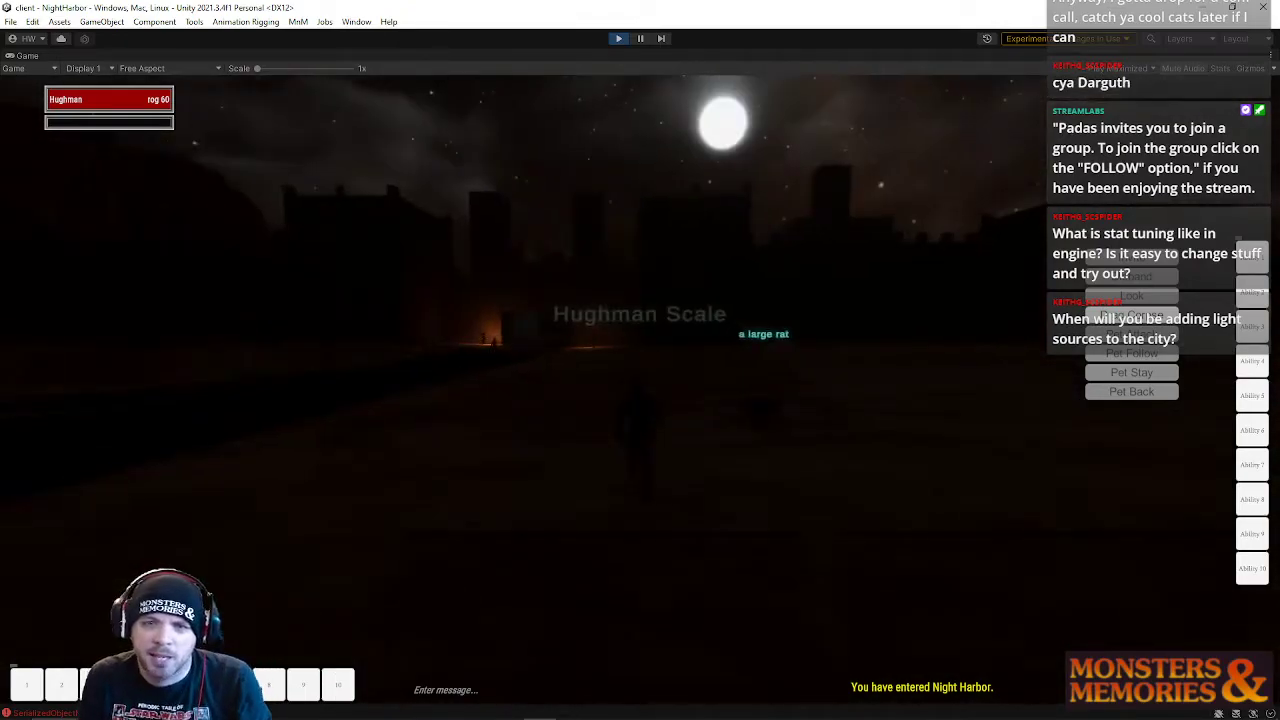
- Run beside the dark road and examine the torchlit city gate, then turn around to face the distant fortress
key(w)
key(a)
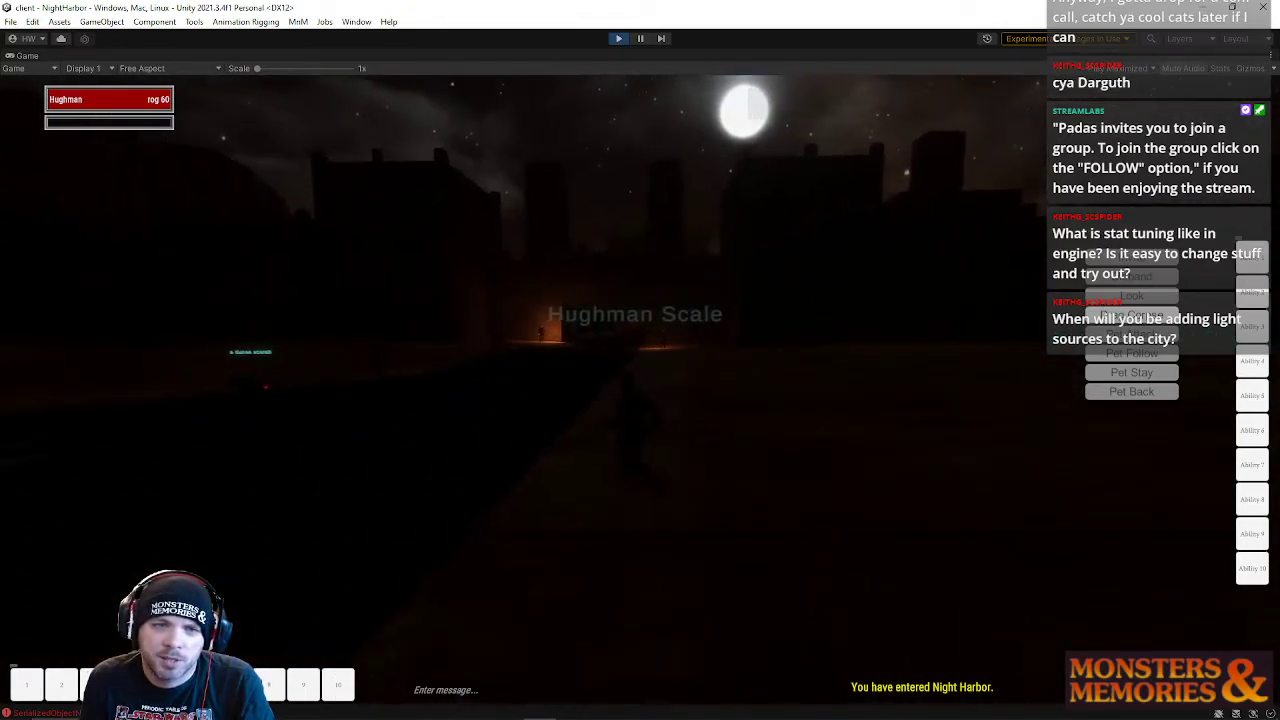
key(a)
key(w)
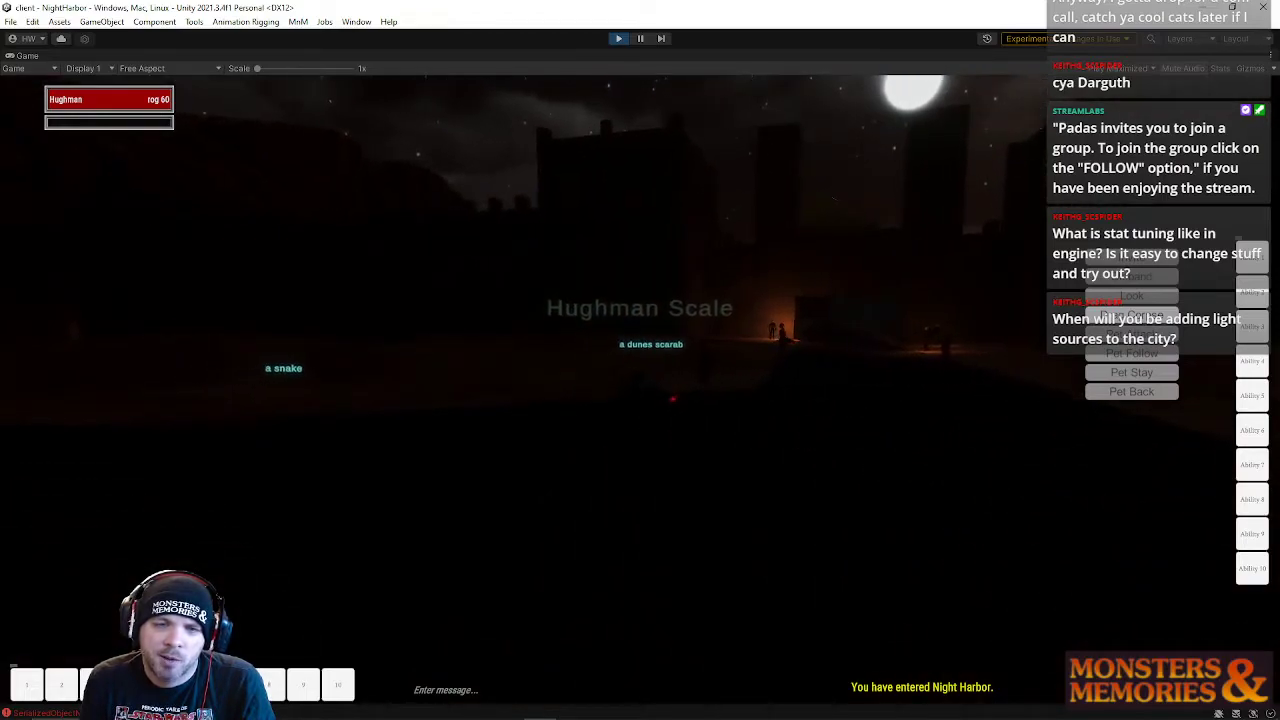
key(a)
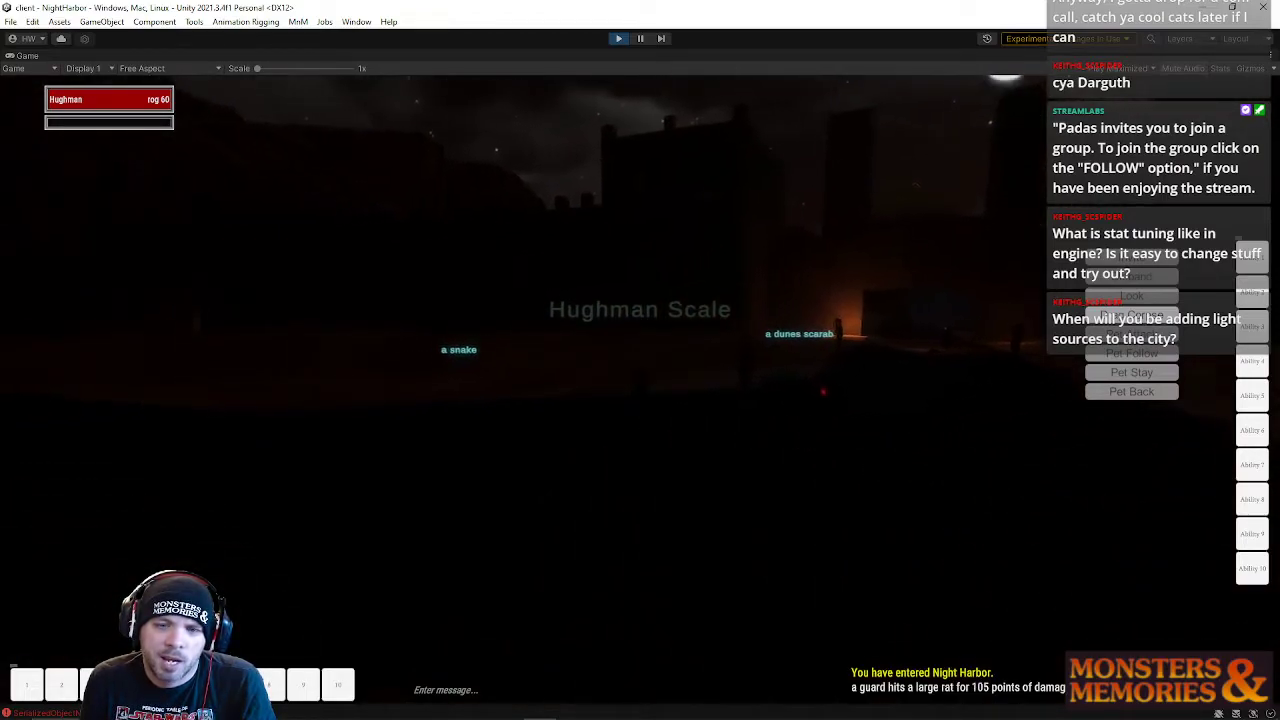
key(a)
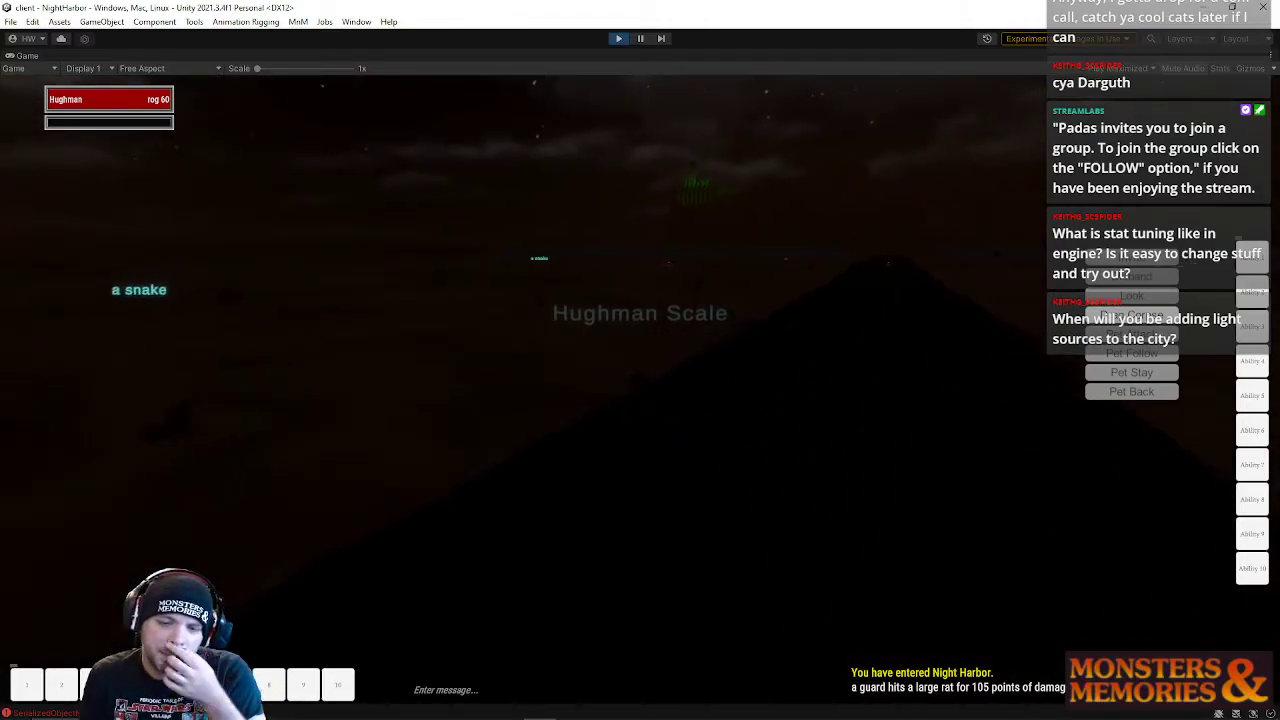
- Swing the game camera between the fortress and the city gate to compare their night lighting, then run on past the guard
right_drag(640, 366, 655, 364)
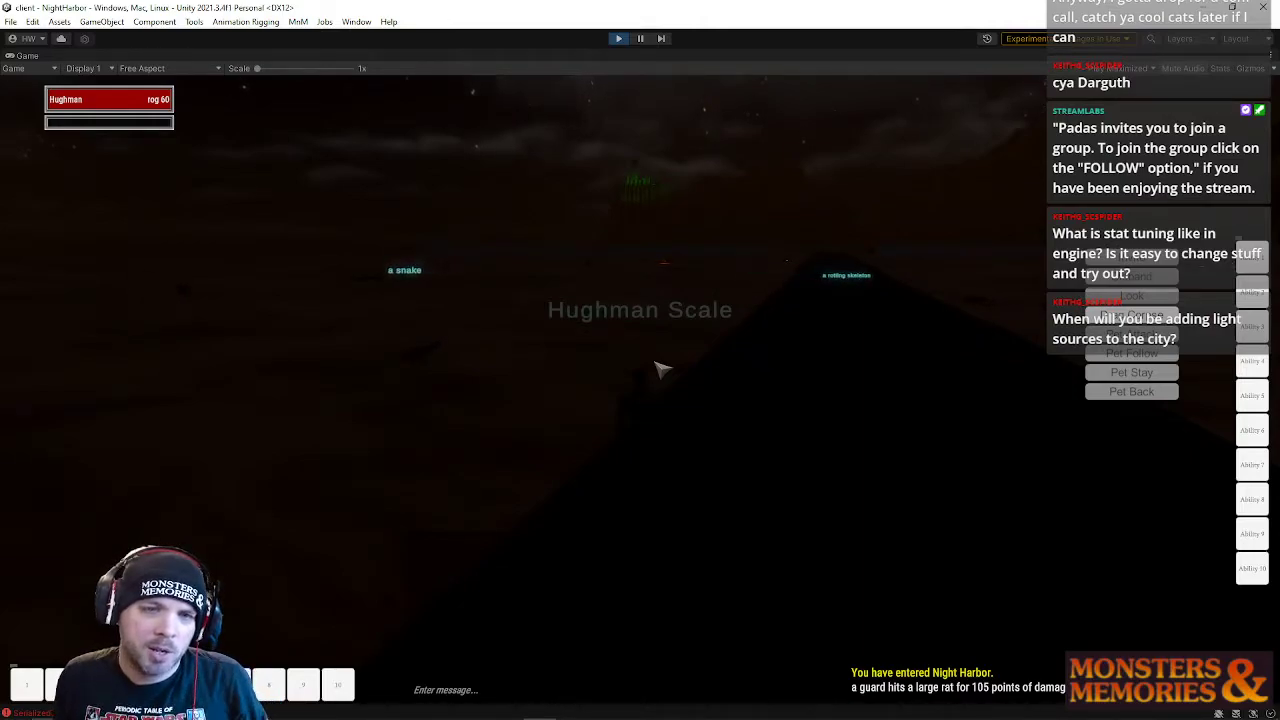
right_drag(738, 456, 1130, 456)
key(w)
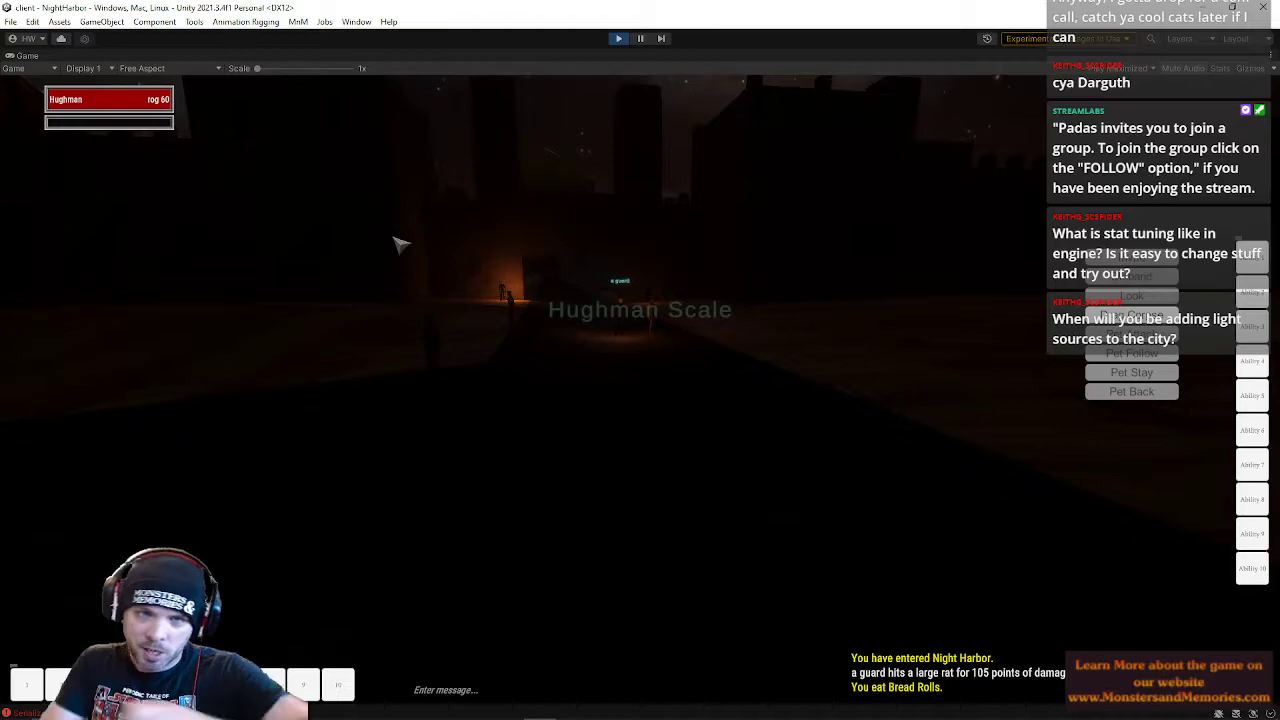
right_drag(457, 252, 700, 240)
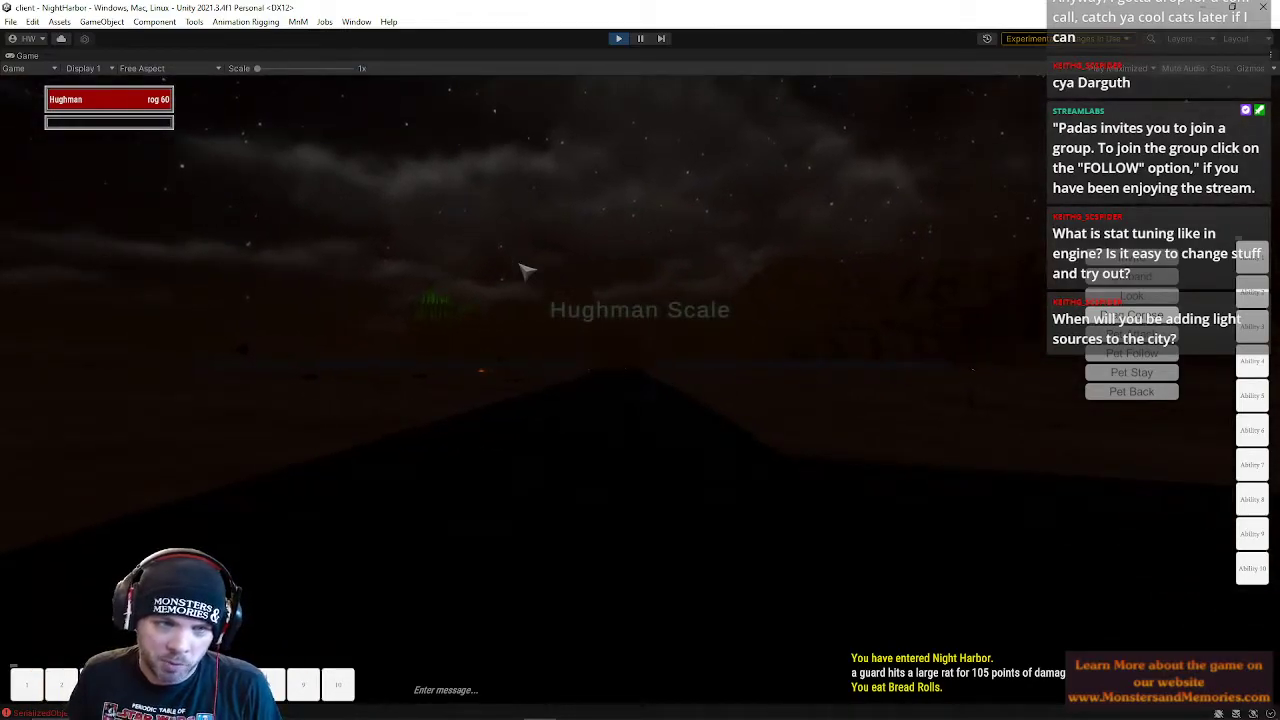
right_drag(640, 360, 370, 385)
key(w)
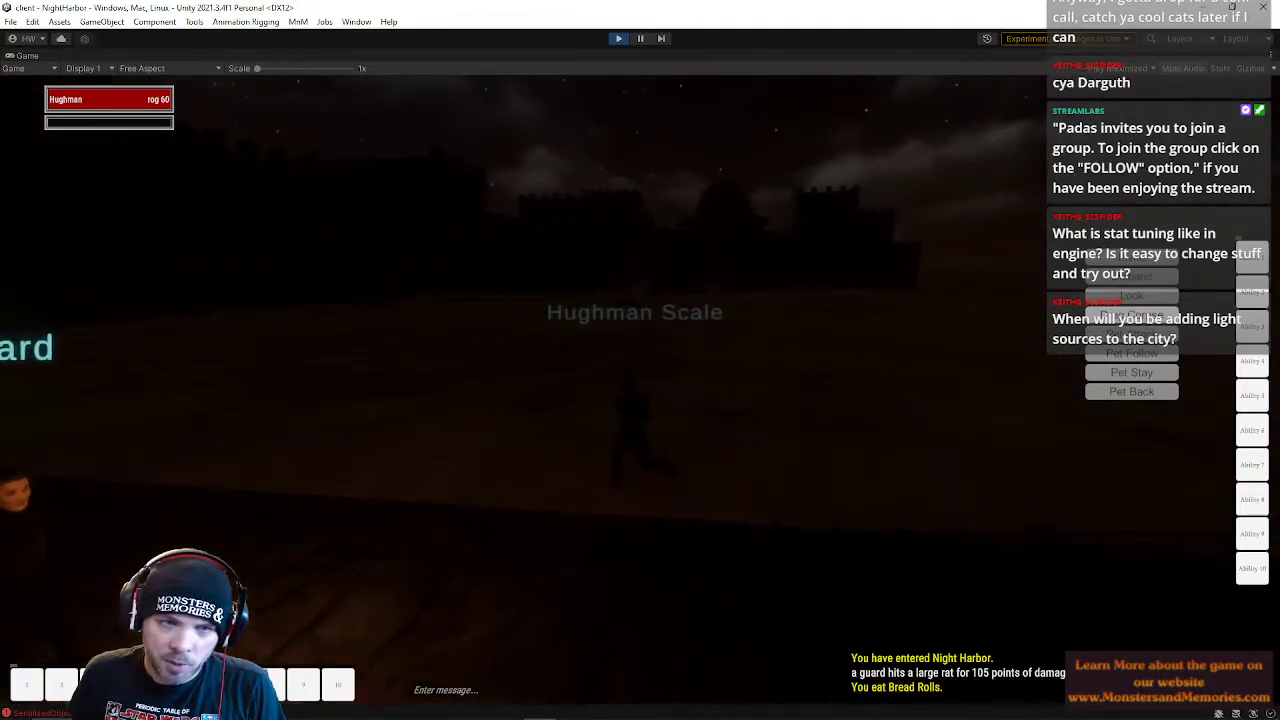
- Turn away from the city walls toward the fortress and run into the open desert to examine its green glow at night
right_drag(640, 360, 860, 330)
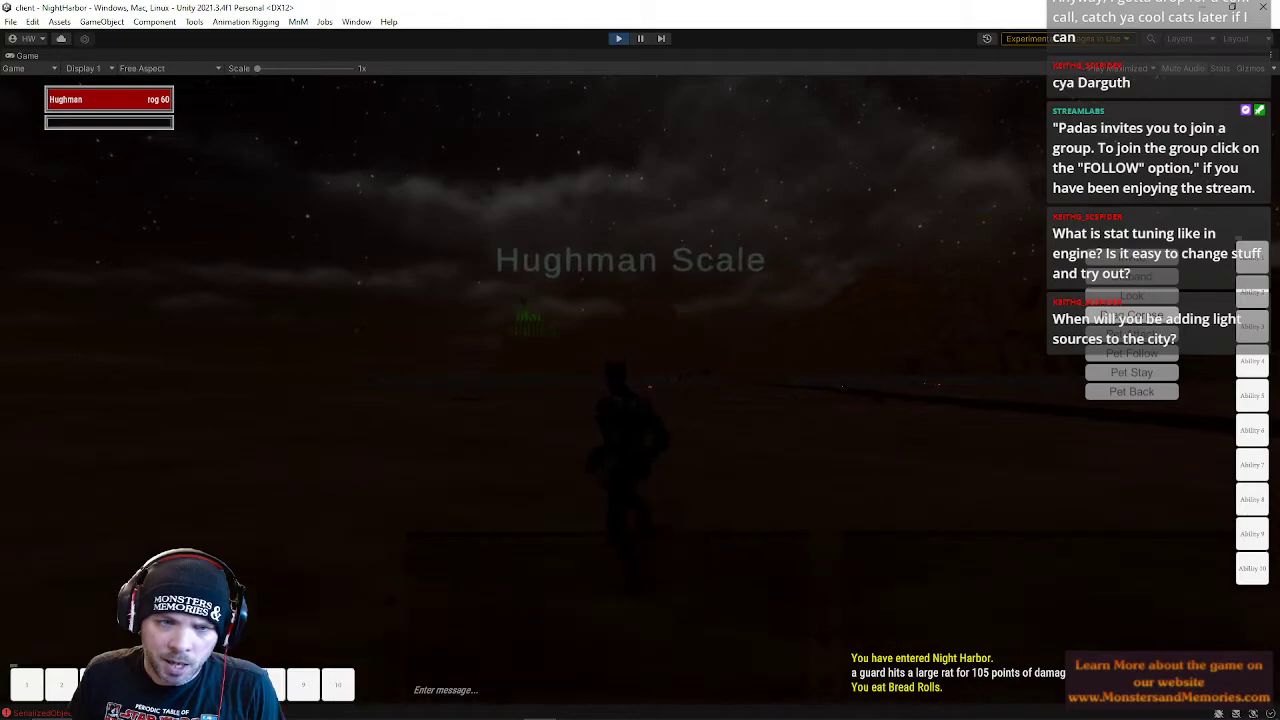
right_drag(640, 360, 470, 355)
right_drag(640, 360, 728, 354)
key(w)
key(w)
scroll(640, 360, up, 3)
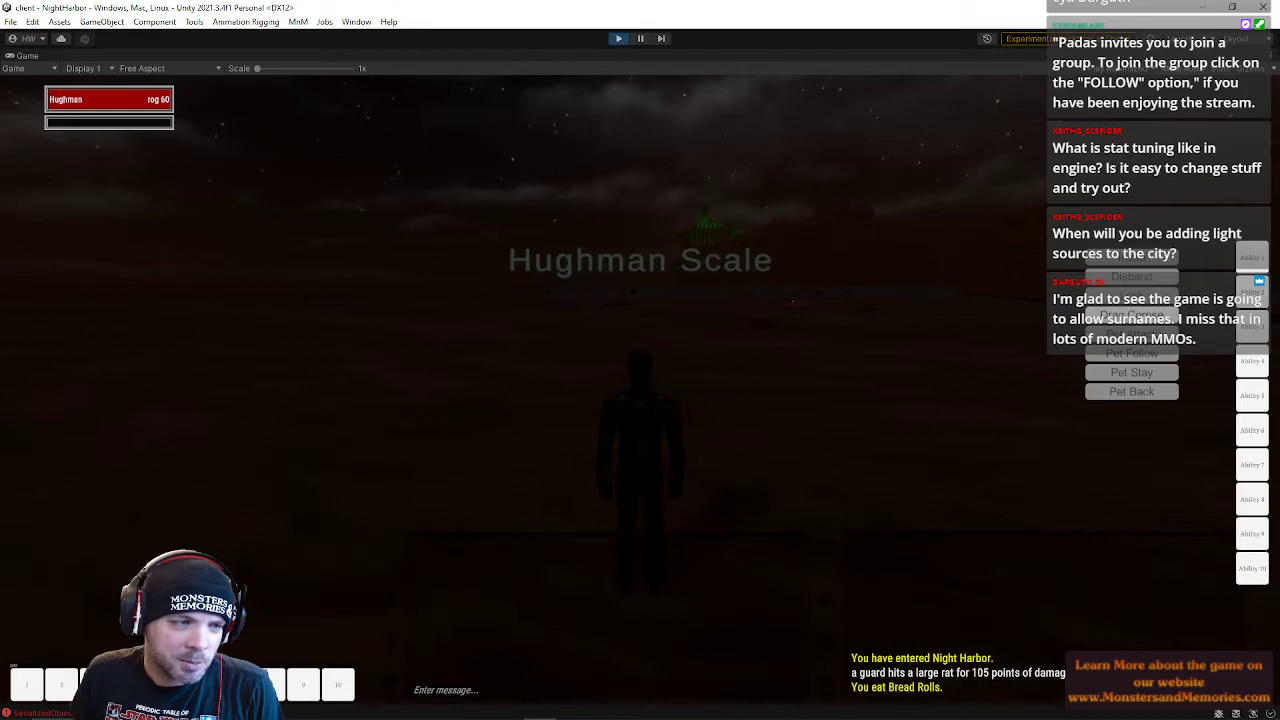
right_drag(640, 360, 615, 378)
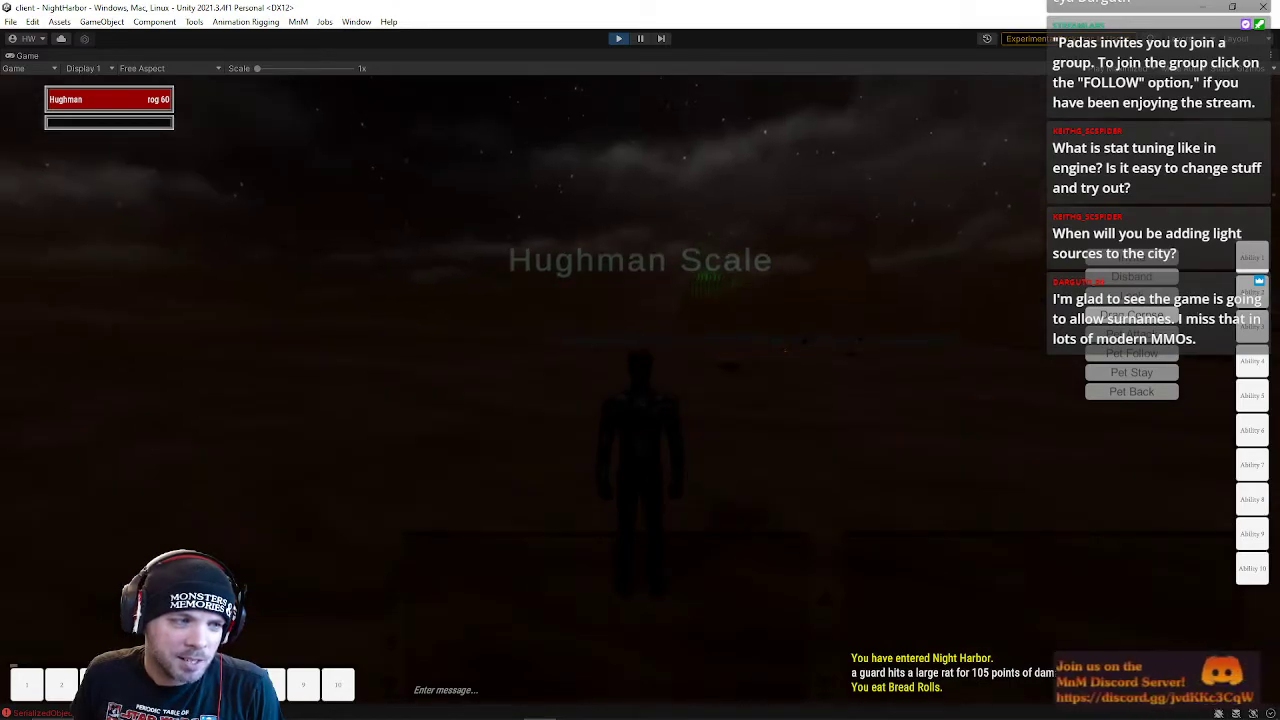
key(w)
scroll(640, 360, down, 3)
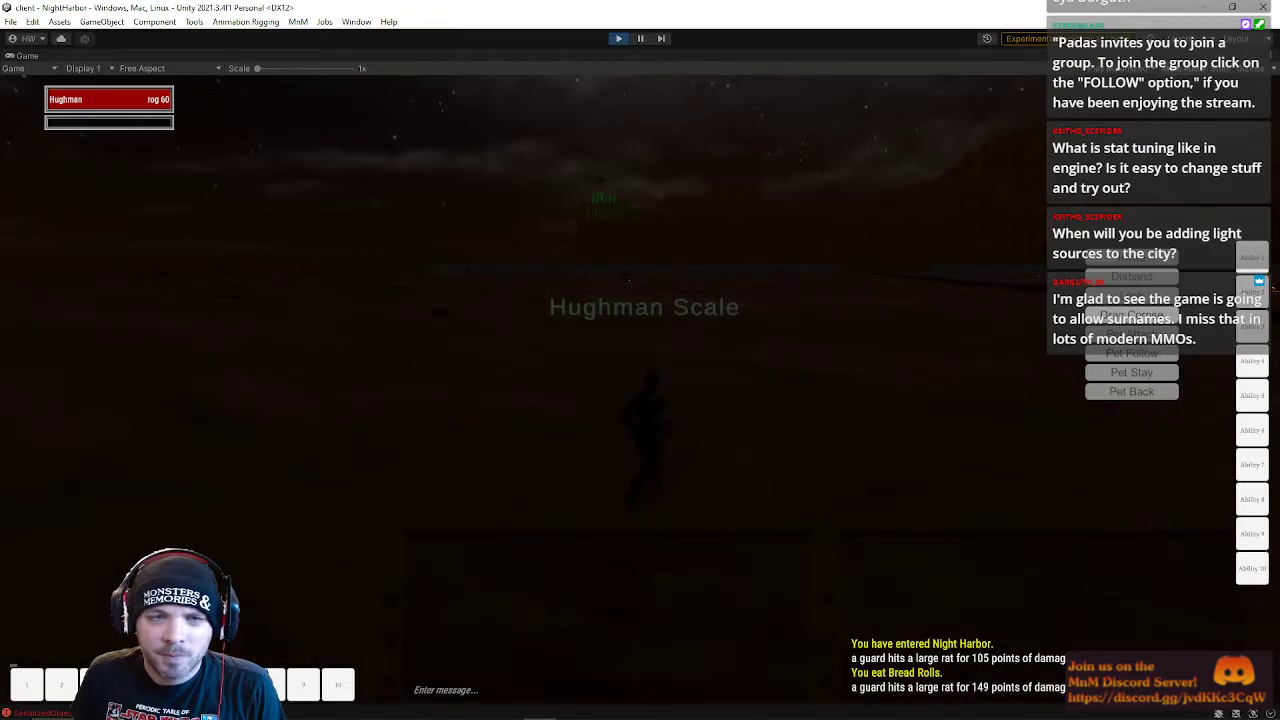
- Cross the dark sand past the desert creatures and stop to inspect the fortress's green-lit towers against the night sky
key(d)
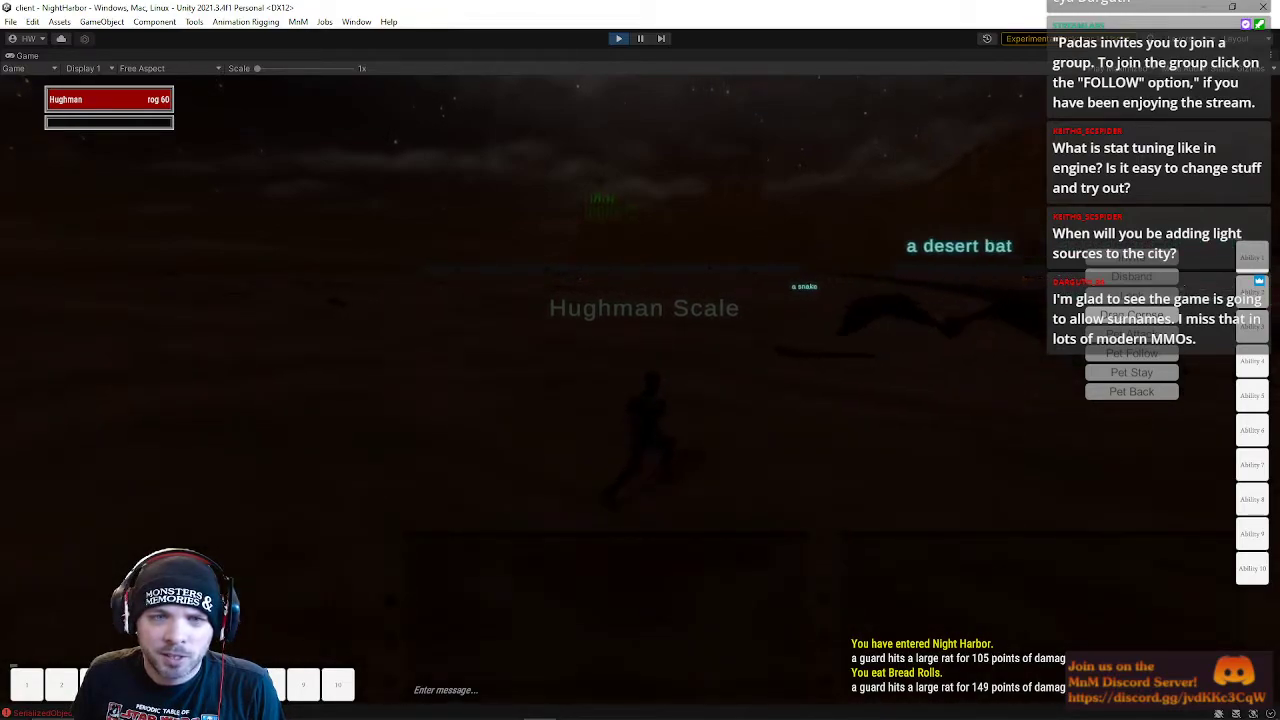
right_drag(469, 191, 530, 191)
right_drag(598, 214, 535, 214)
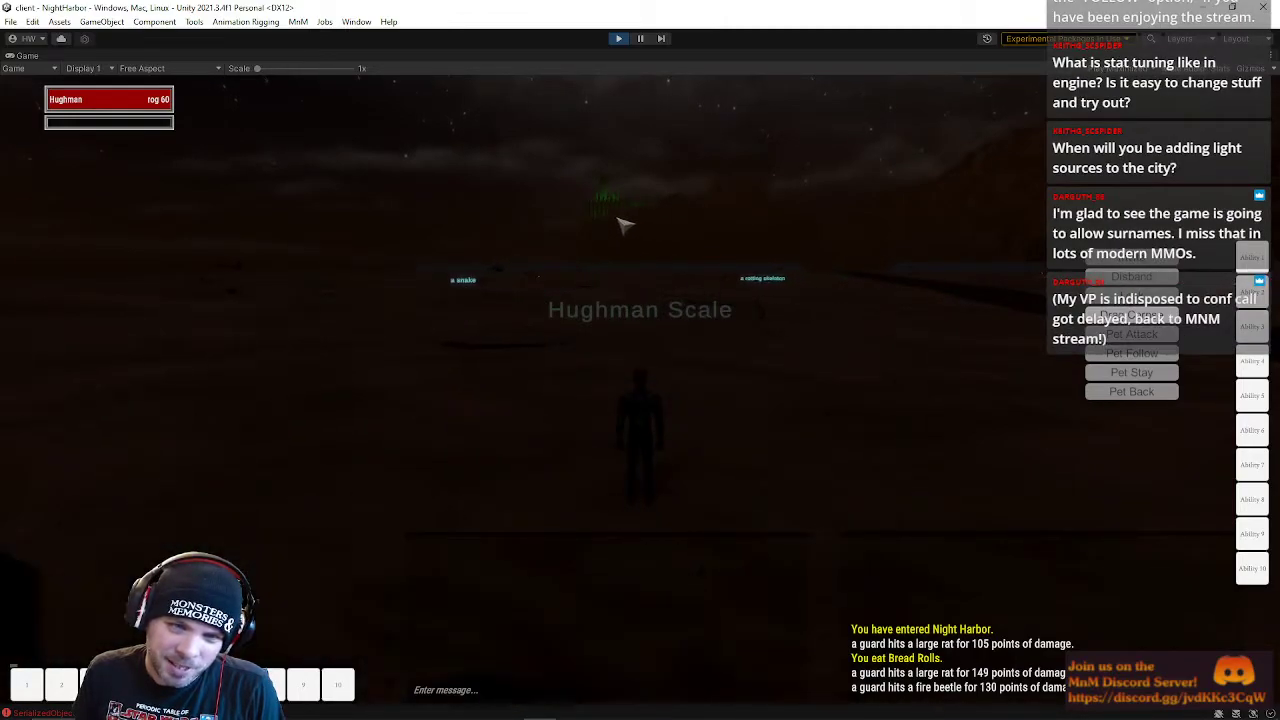
right_drag(654, 229, 712, 140)
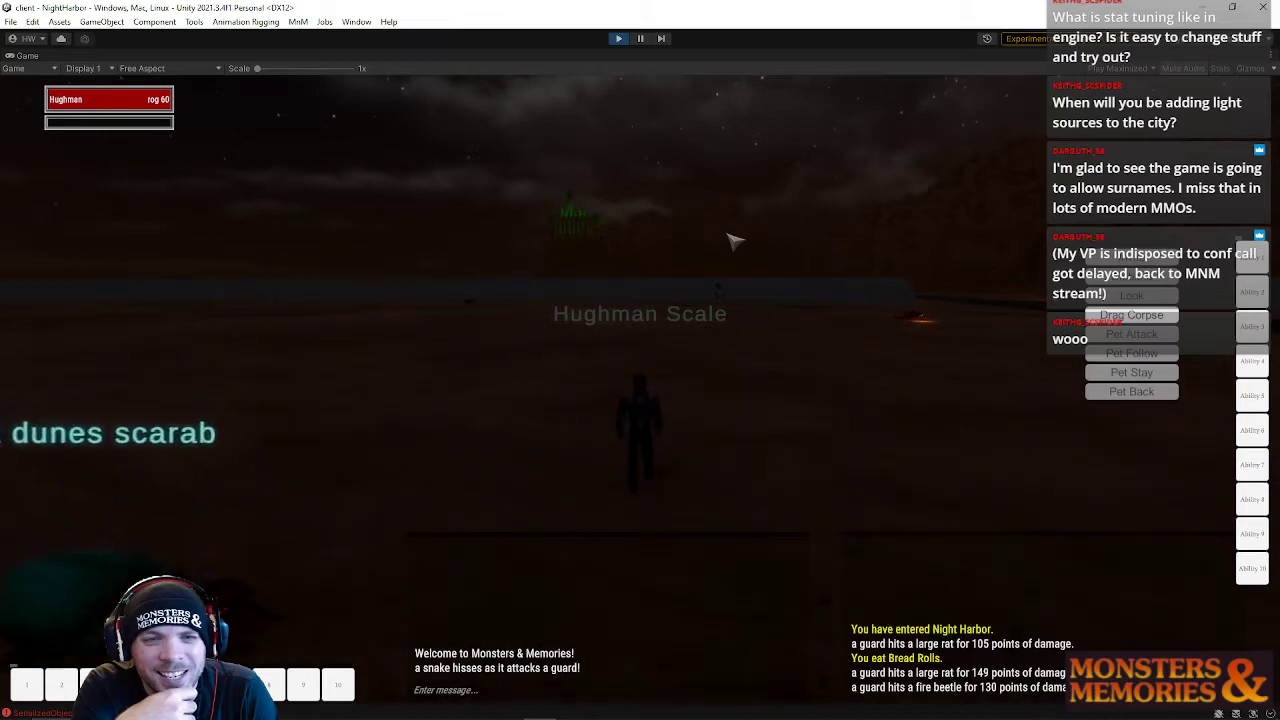
- Run toward the low block walls and the road, examining the cliffs and the fortress by night
key(w)
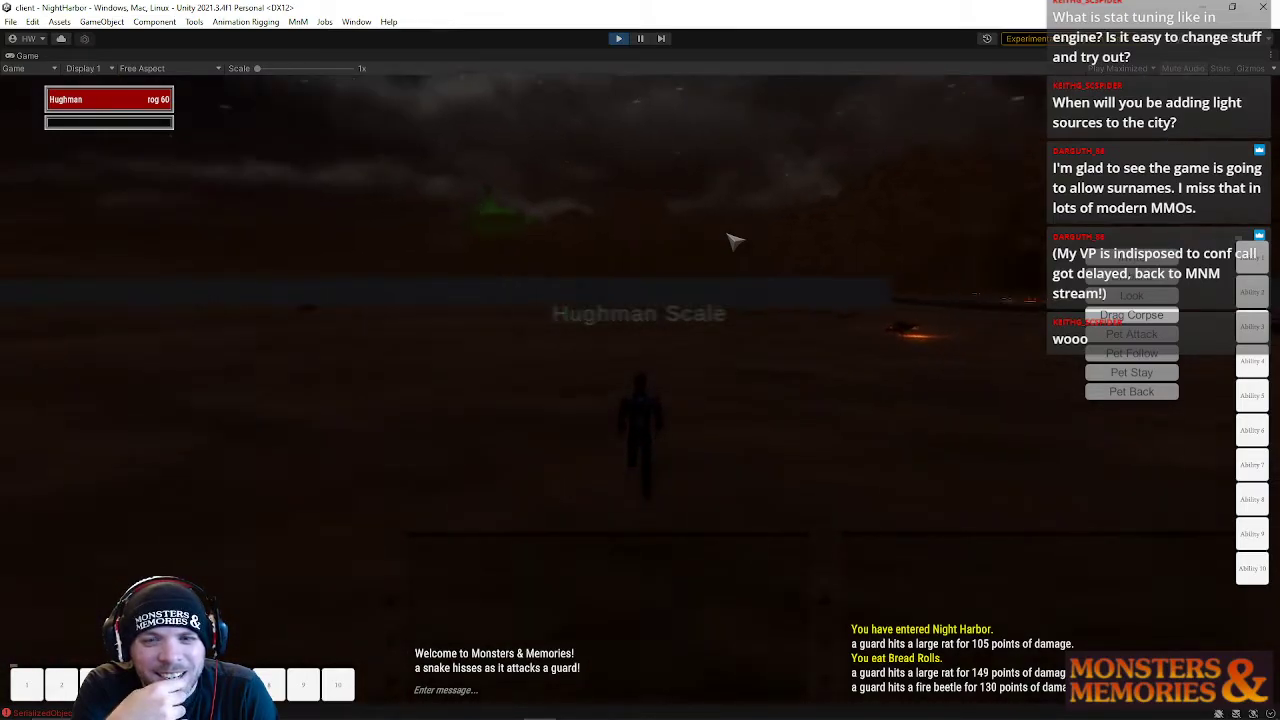
key(d)
key(a)
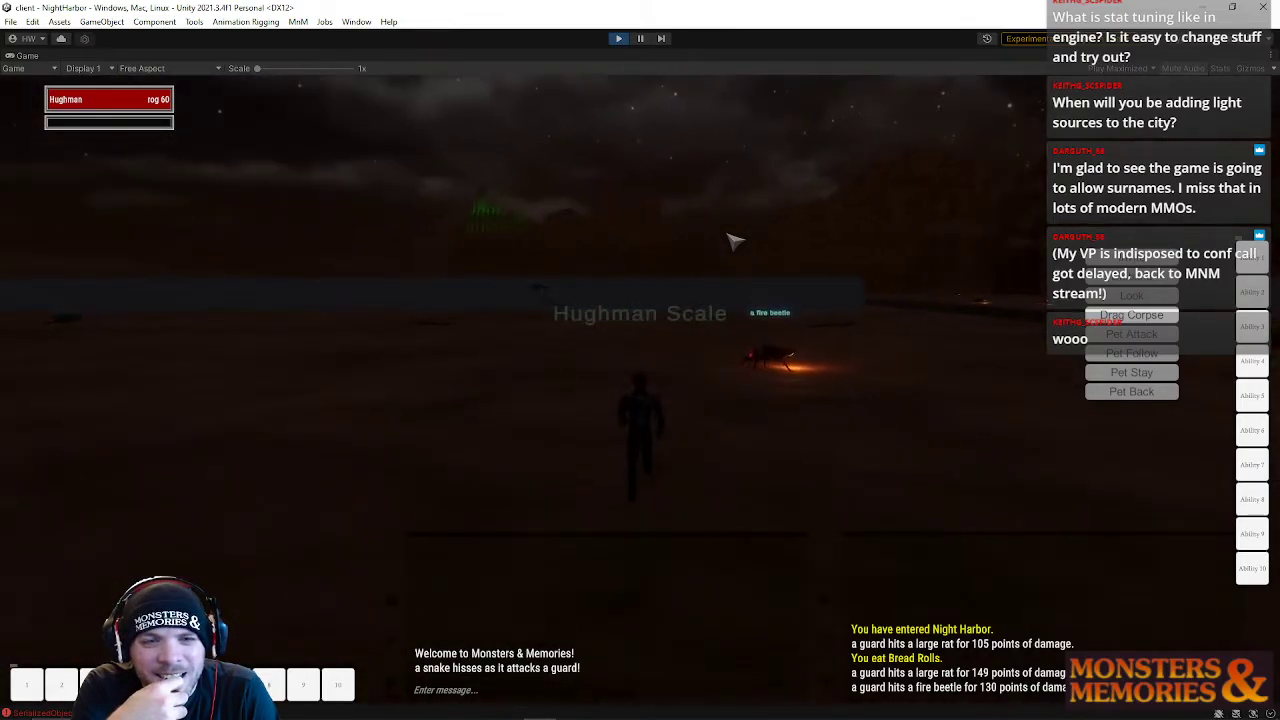
key(d)
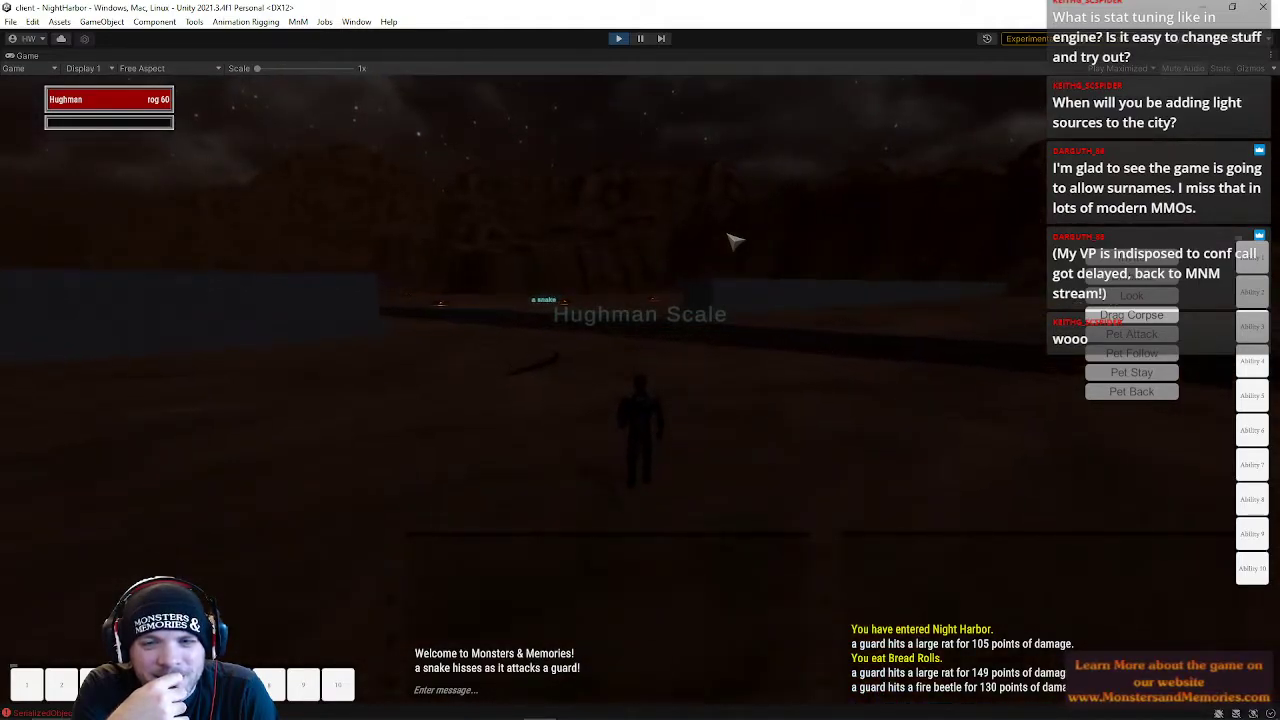
key(a)
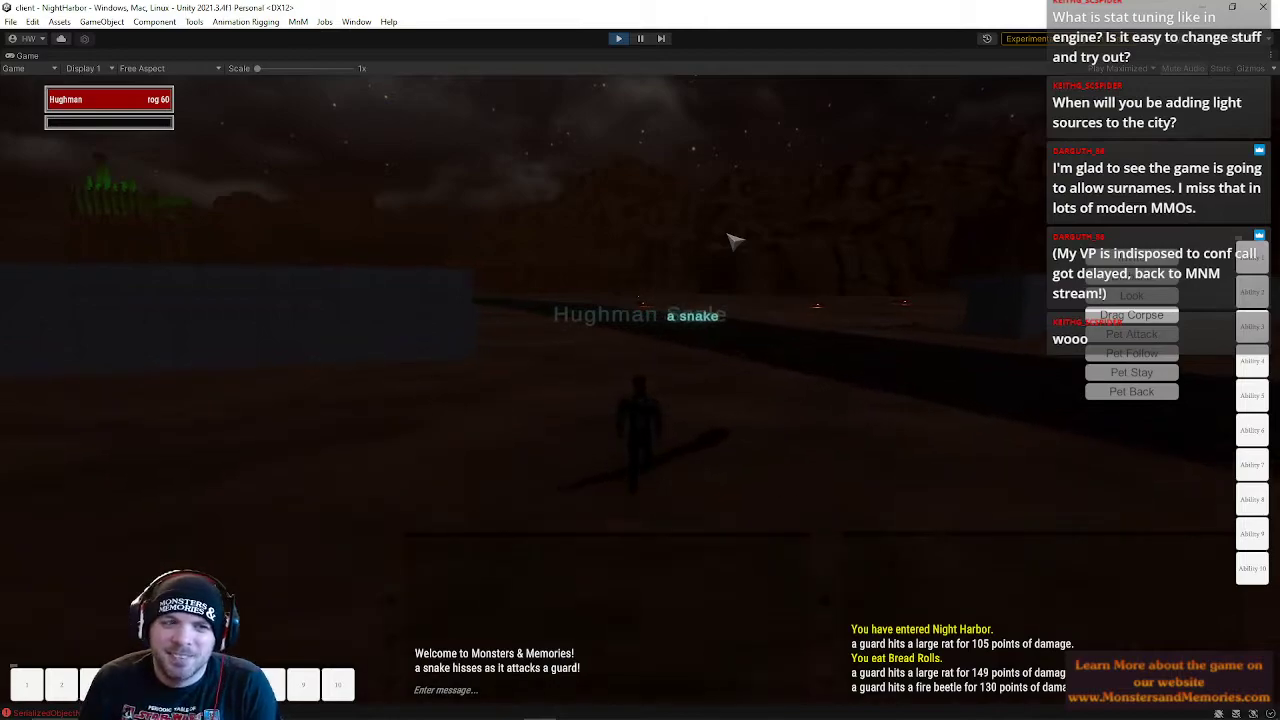
right_drag(396, 273, 100, 273)
key(a)
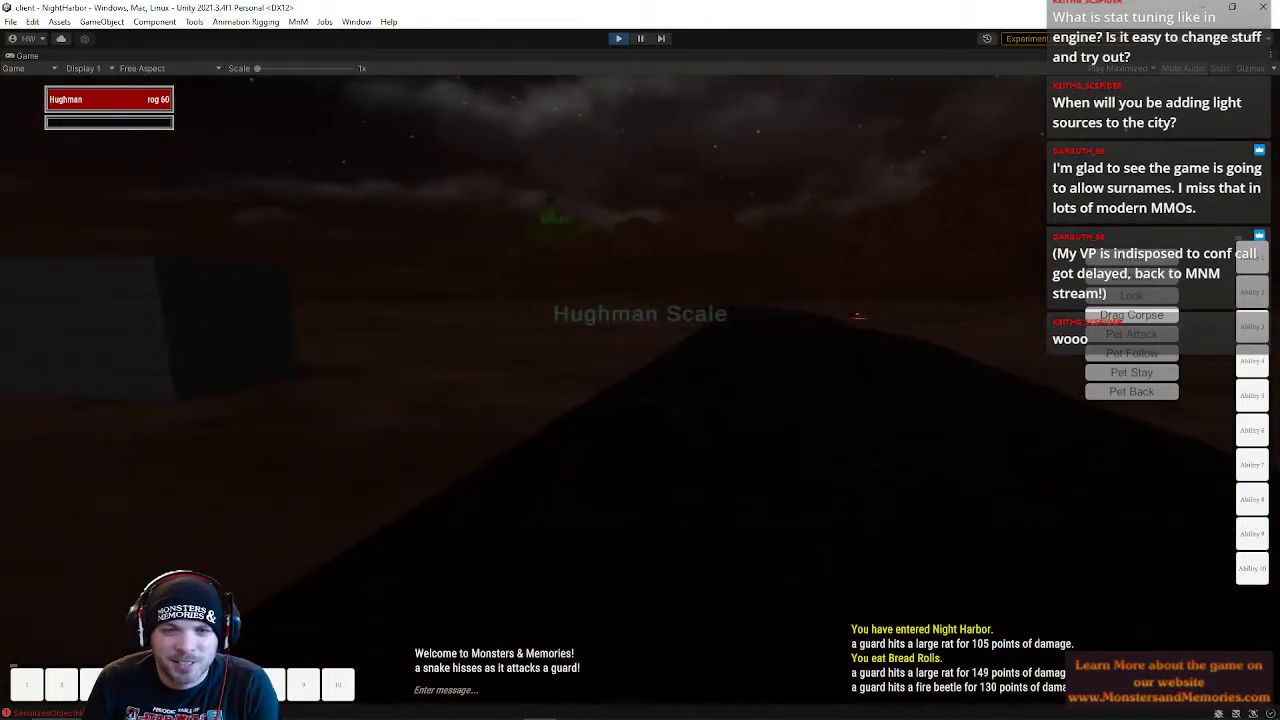
- Follow the dark road past the end of the block wall and view the fortress from beside it
key(w)
key(w)
right_drag(640, 360, 535, 370)
key(w)
key(a)
right_drag(183, 250, 183, 165)
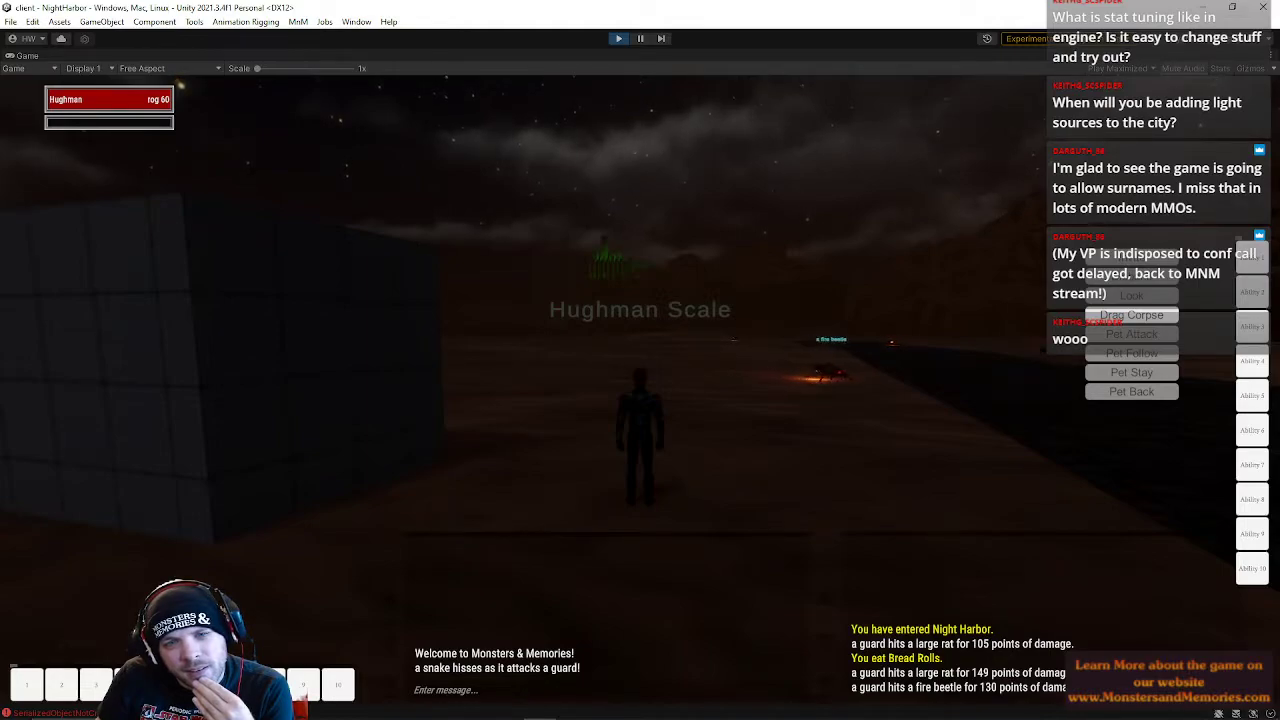
- Back away from the block wall across the sand to judge how the fortress glow reads with distance
key(s)
key(a)
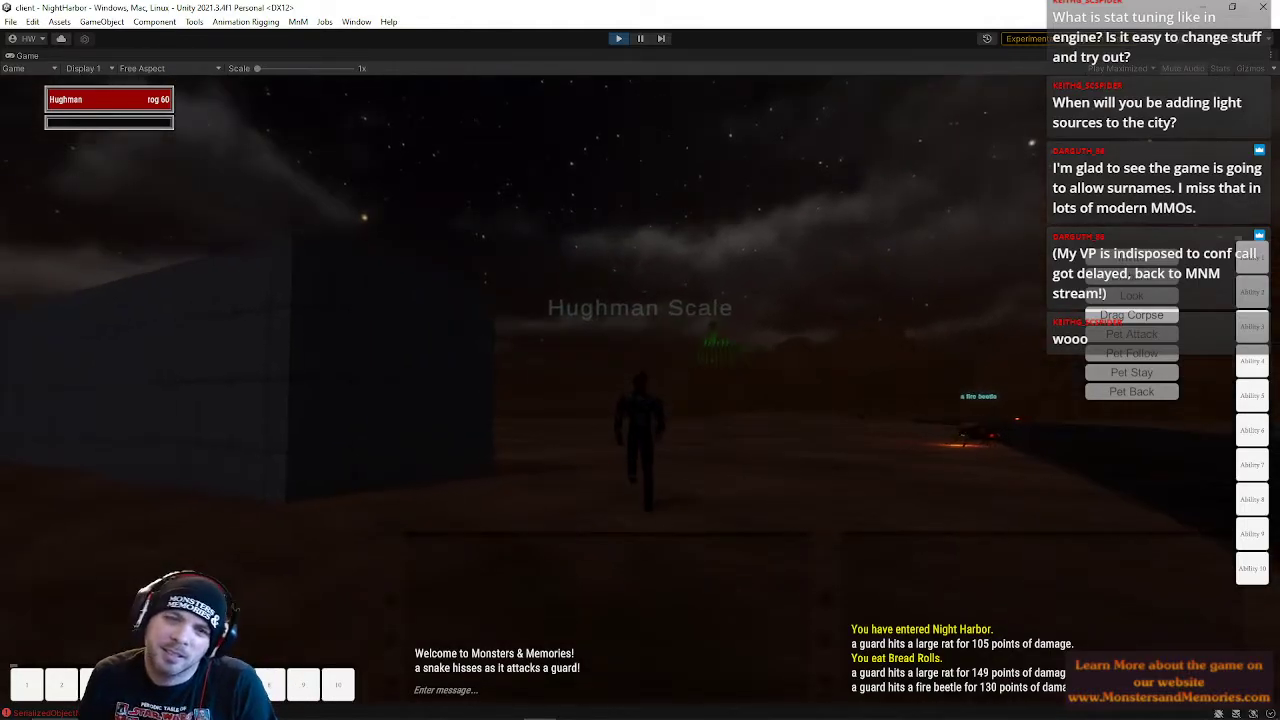
key(s)
key(a)
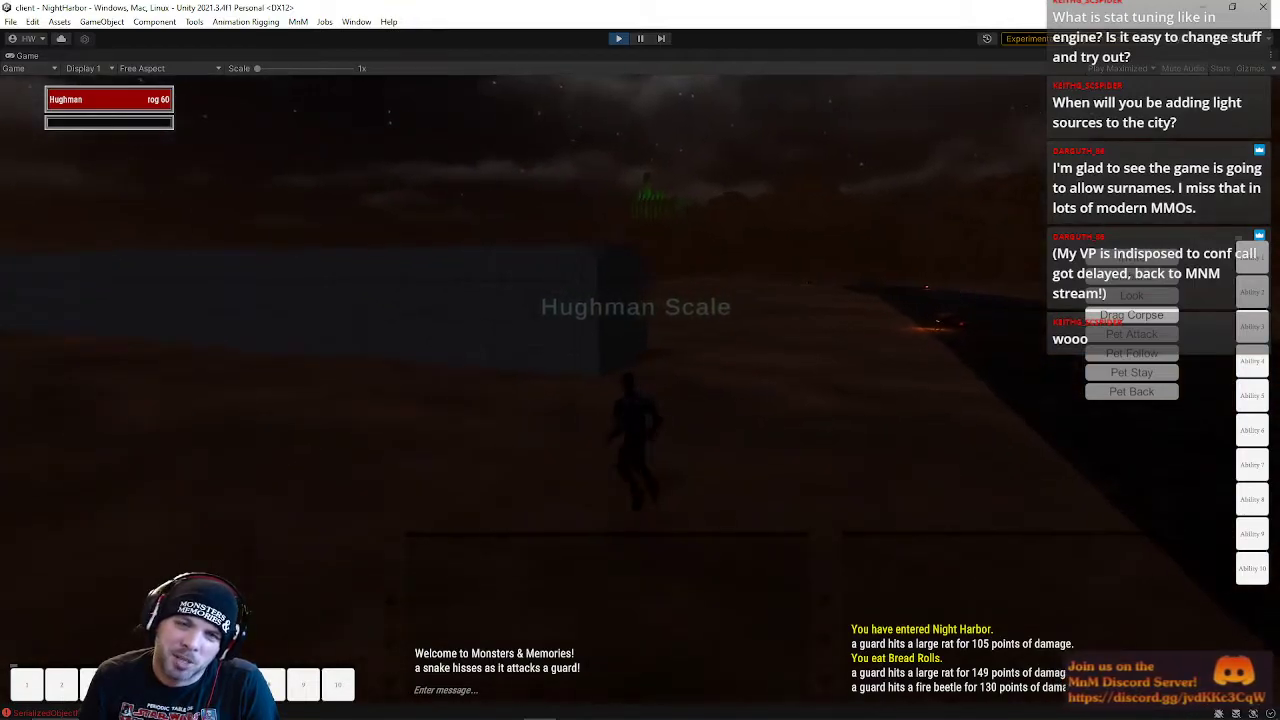
key(s)
key(a)
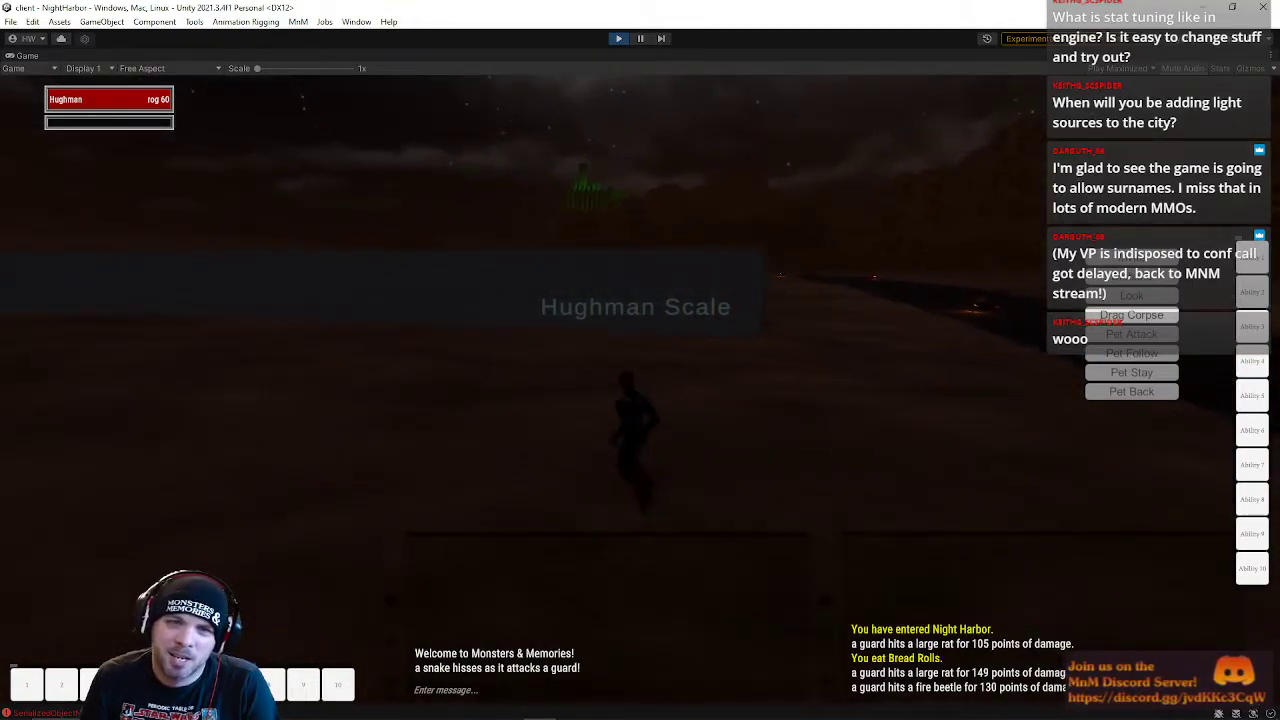
key(s)
key(s)
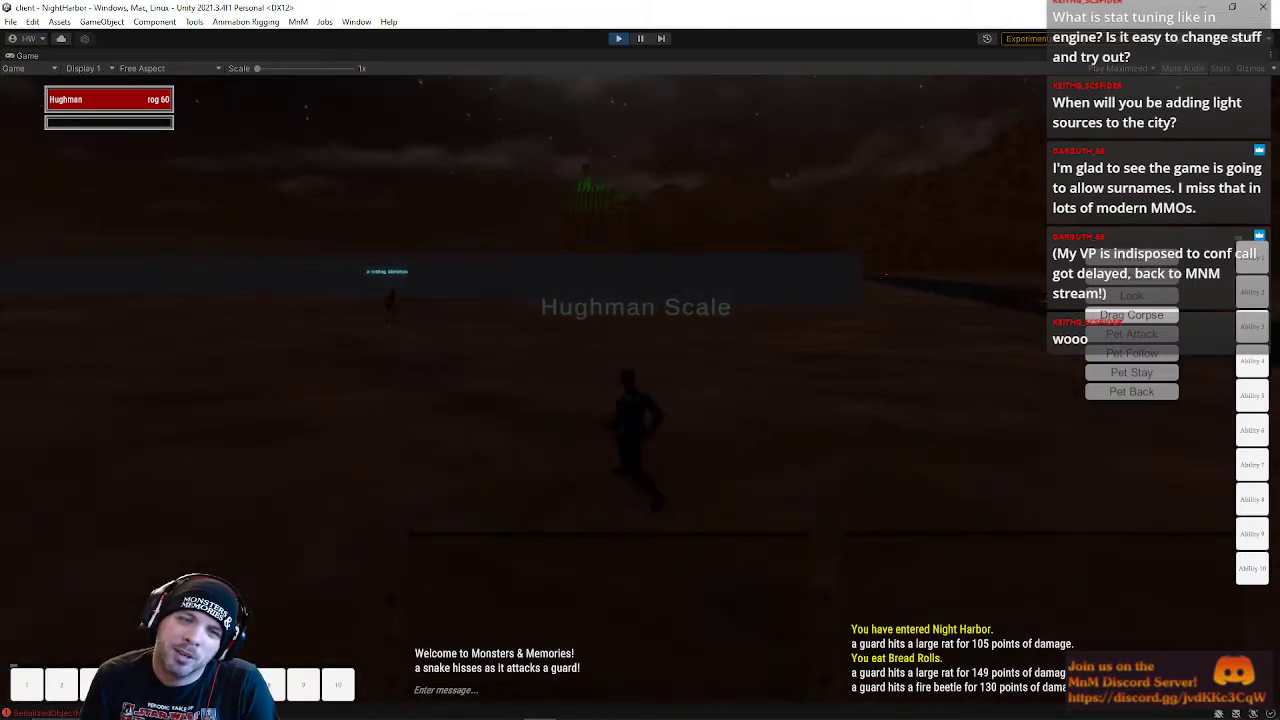
- Turn around and run back beside the road to examine the city's skyline and gate at night
key(d)
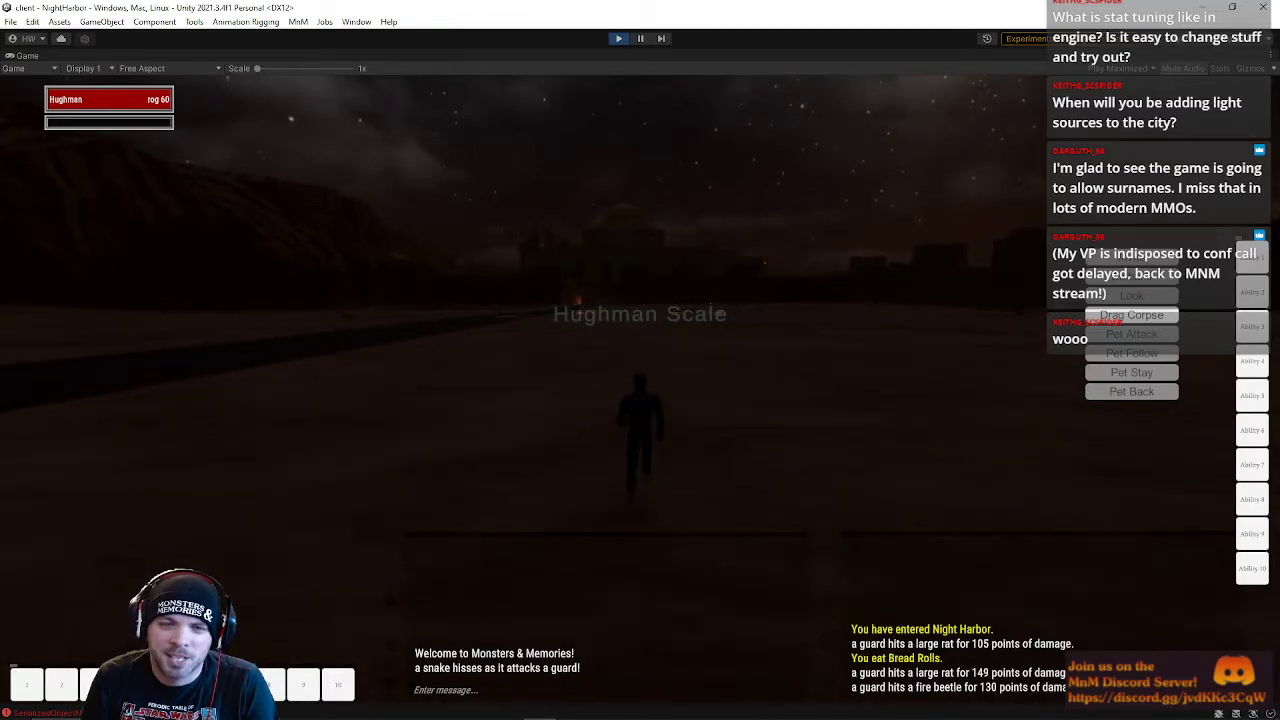
key(a)
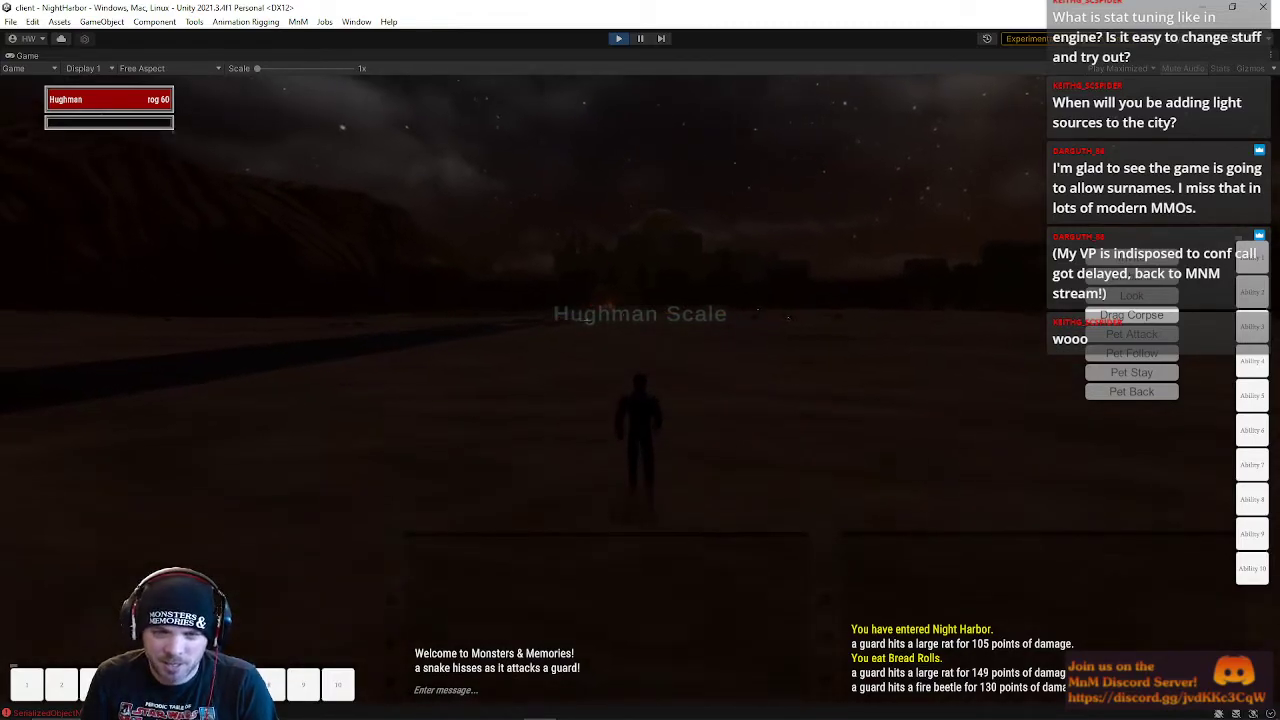
right_drag(632, 312, 740, 312)
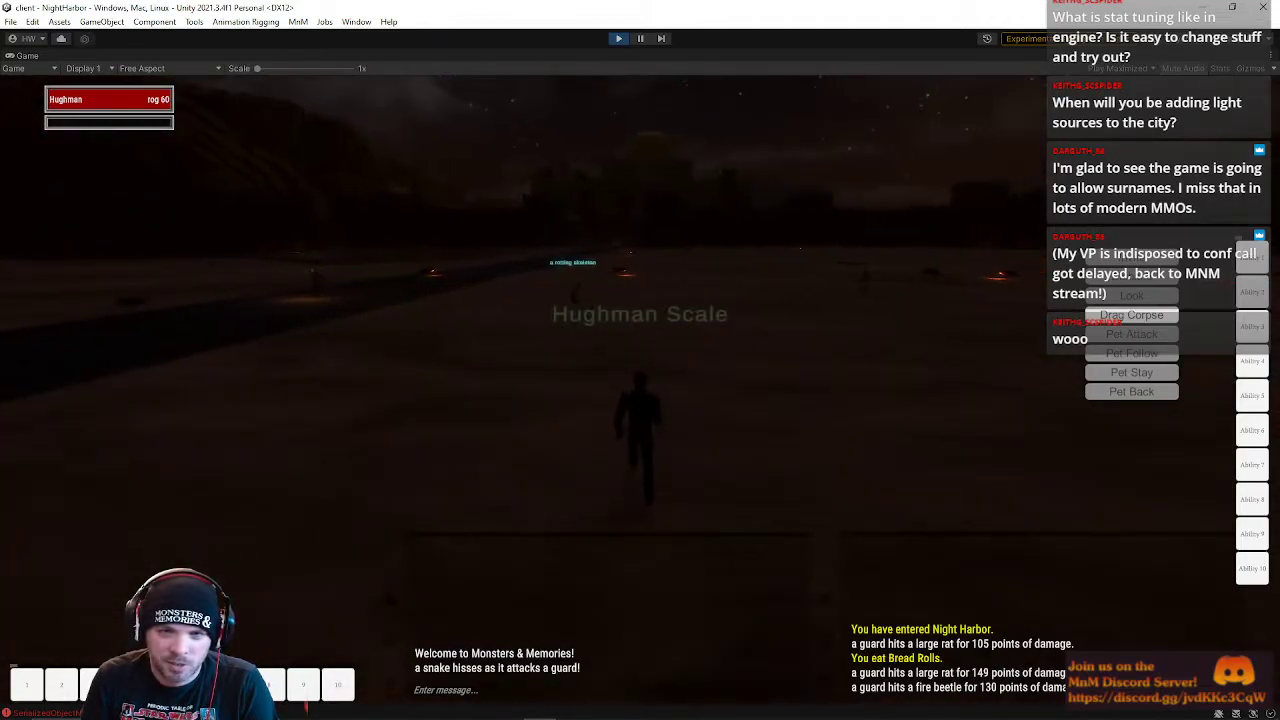
right_drag(640, 312, 690, 304)
key(w)
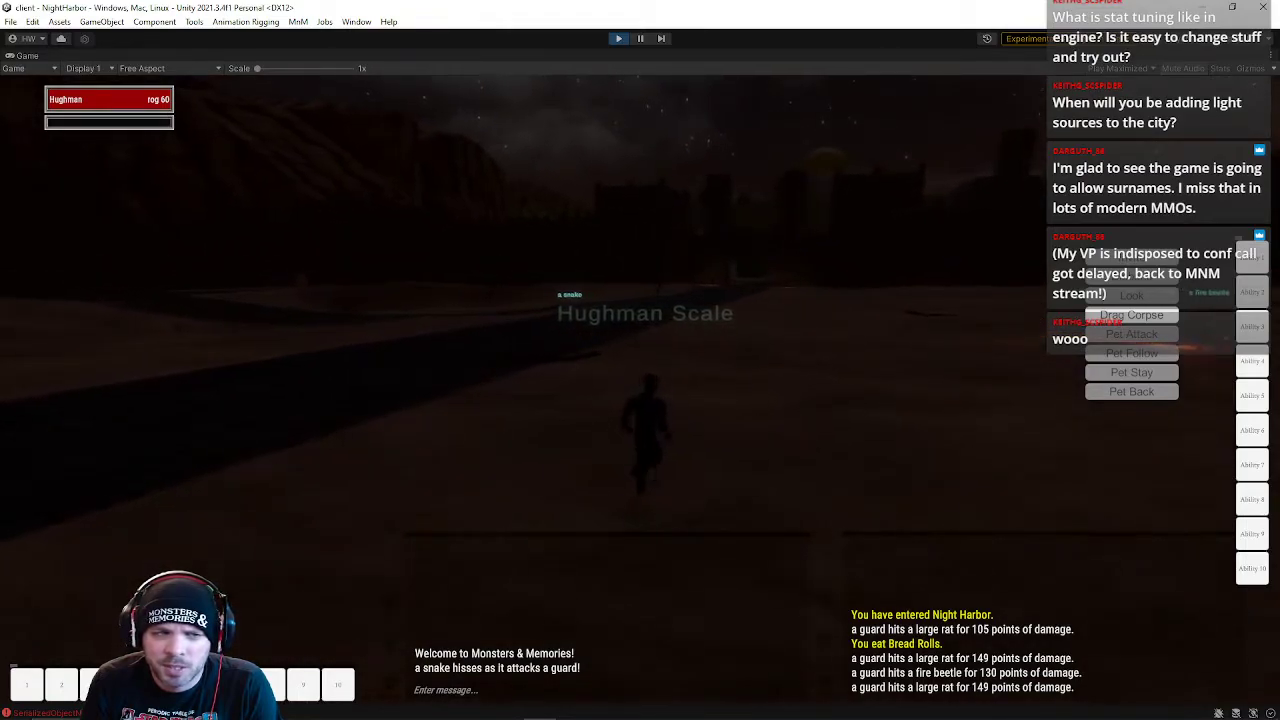
- Turn from the city back to the fortress and stop near the city wall to examine its green glow from afar
key(a)
key(a)
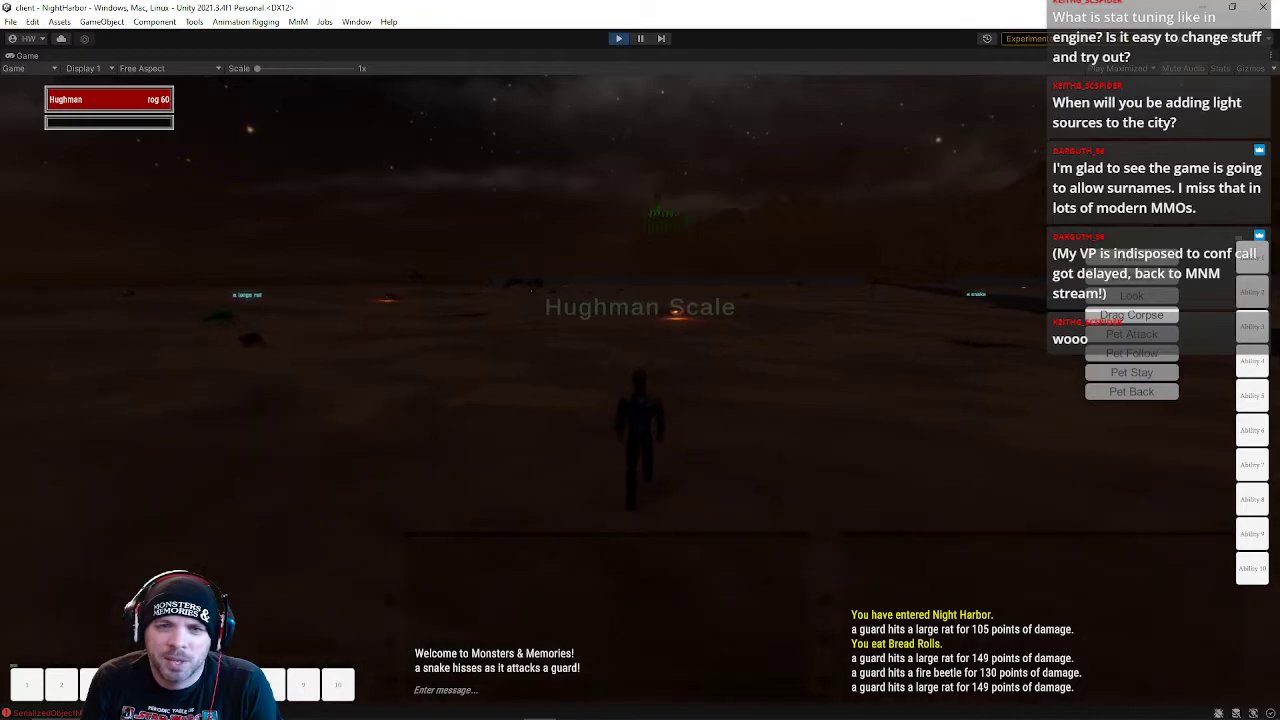
key(a)
key(d)
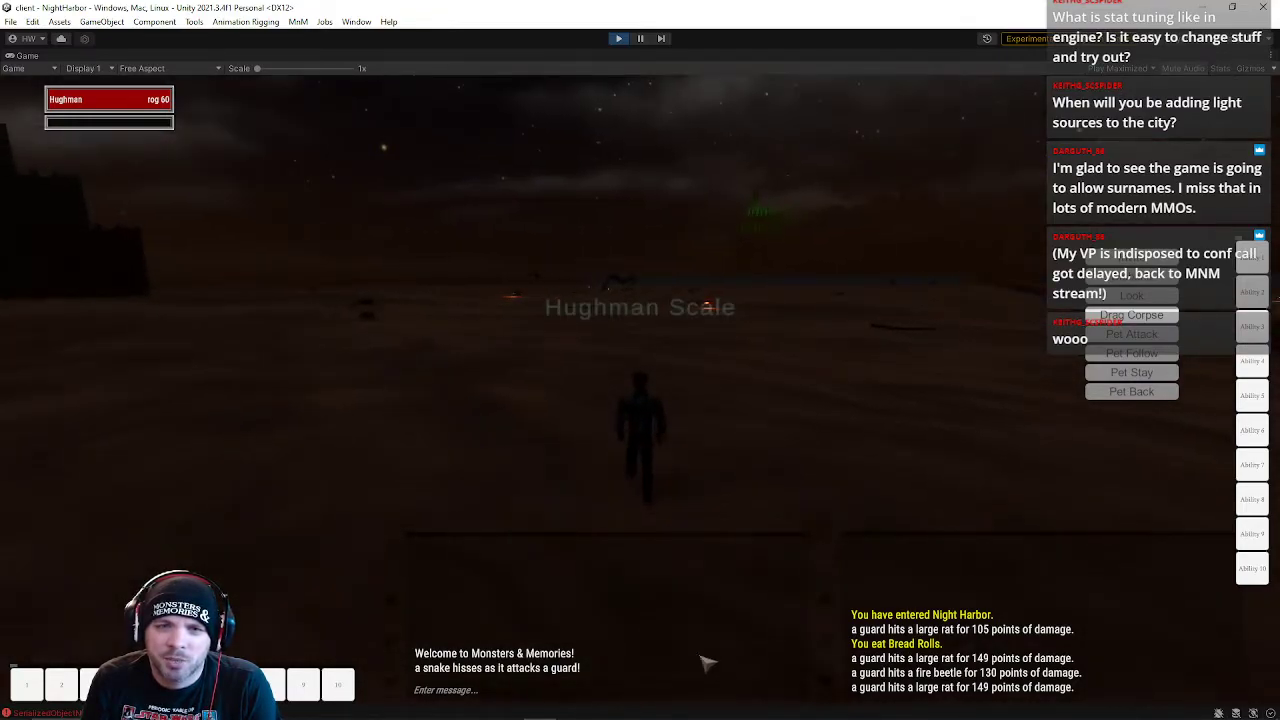
right_drag(630, 283, 745, 323)
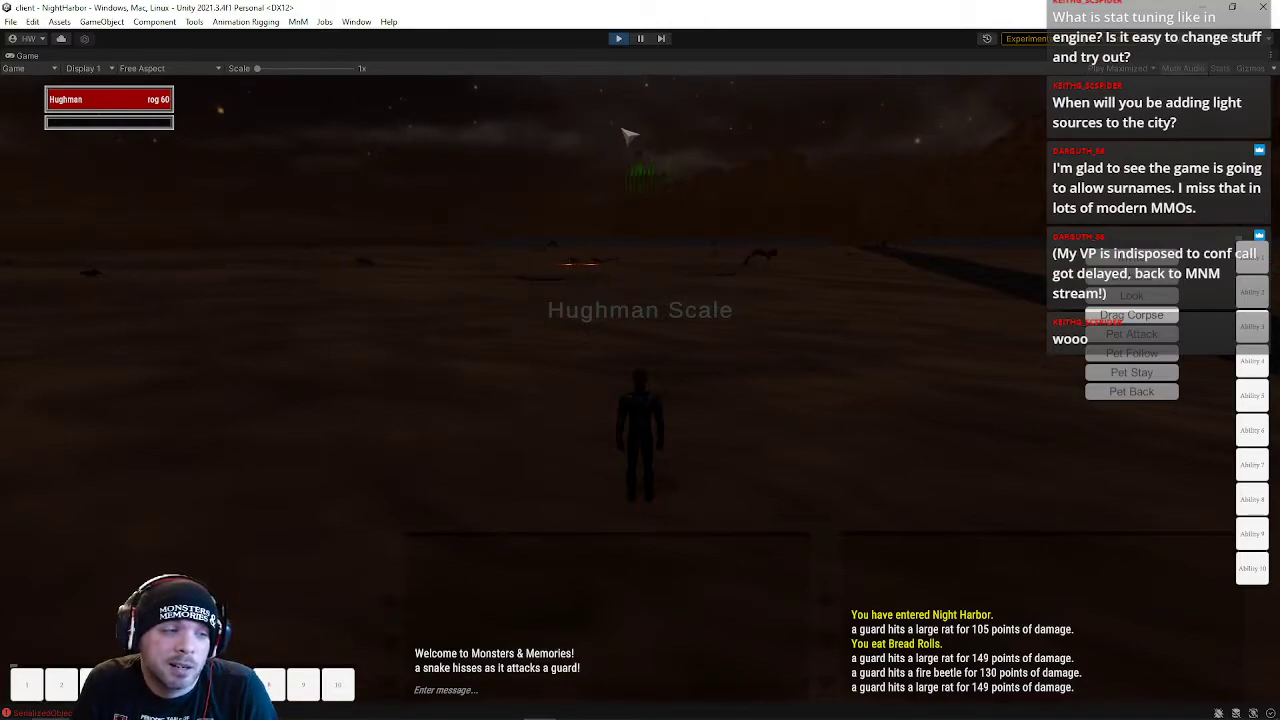
mouse_move(620, 81)
right_down()
mouse_move(660, 121)
mouse_move(640, 81)
right_up()
key(w)
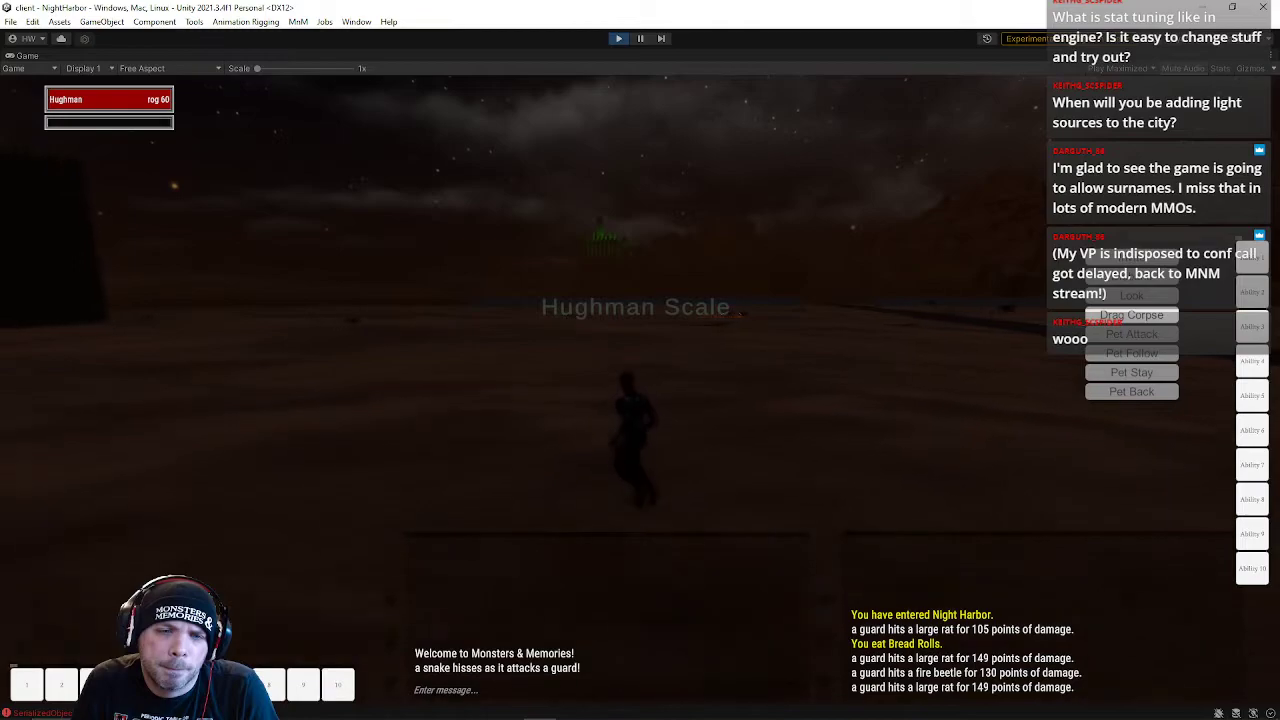
key(space)
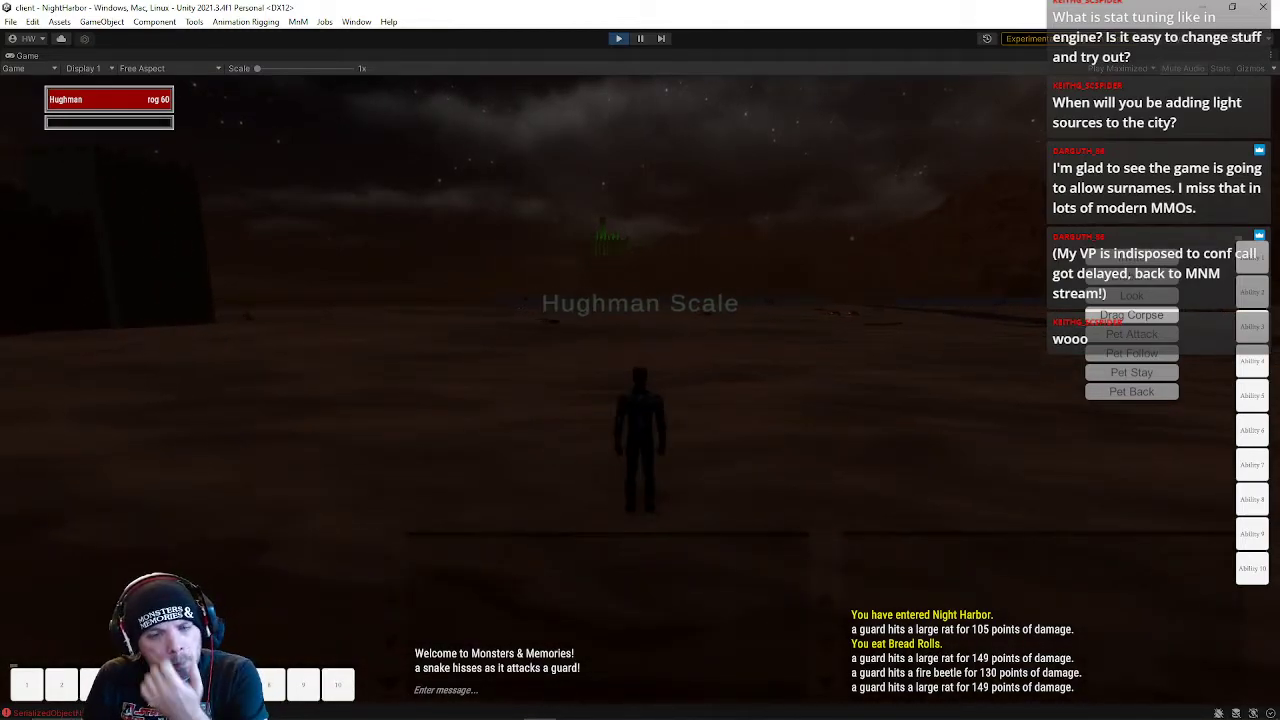
right_drag(460, 420, 454, 392)
key(a)
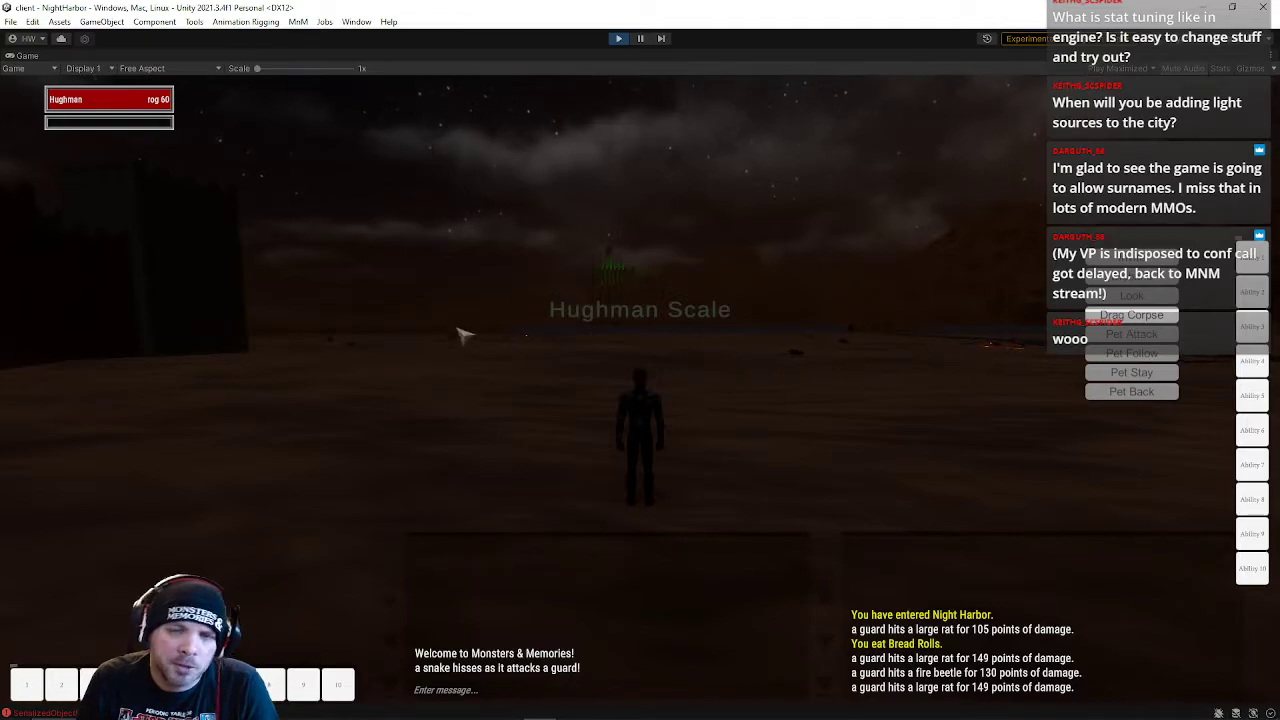
text(/)
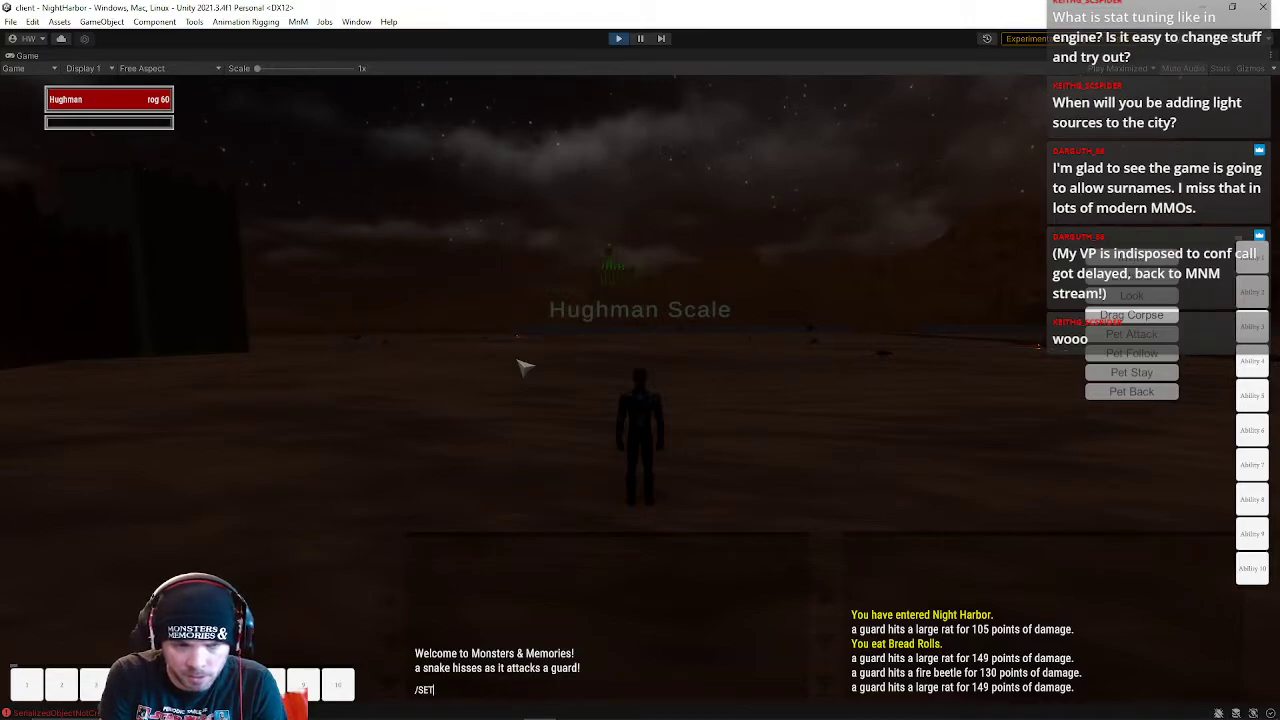
key(BackSpace)
text(se)
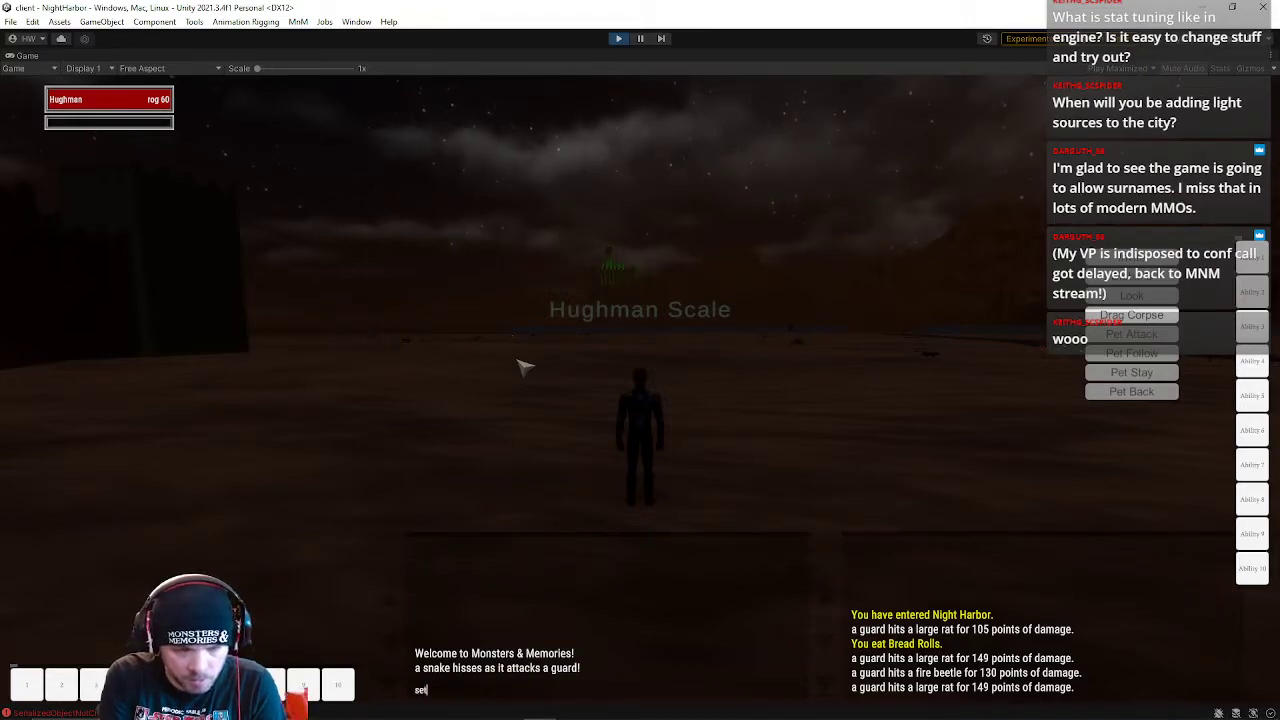
key(BackSpace)
key(BackSpace)
key(BackSpace)
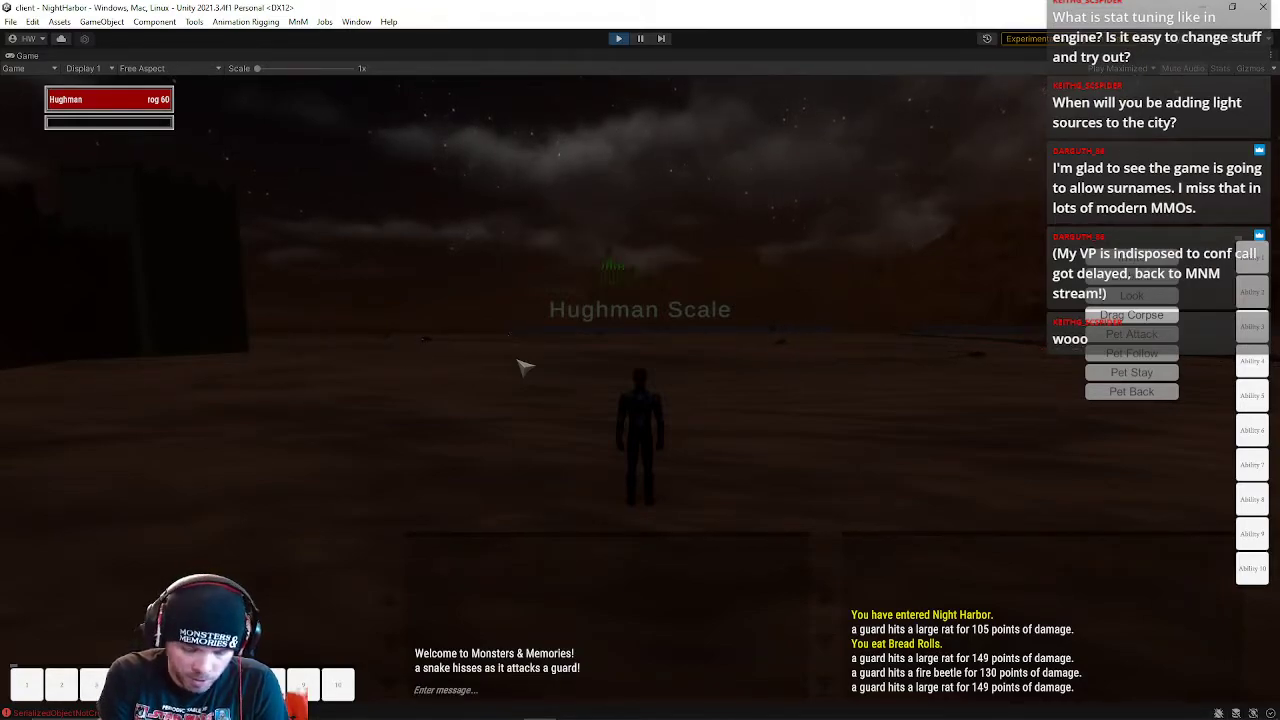
- Set the zone's world time to 6 am with the /timeset chat command
text(/timeset)
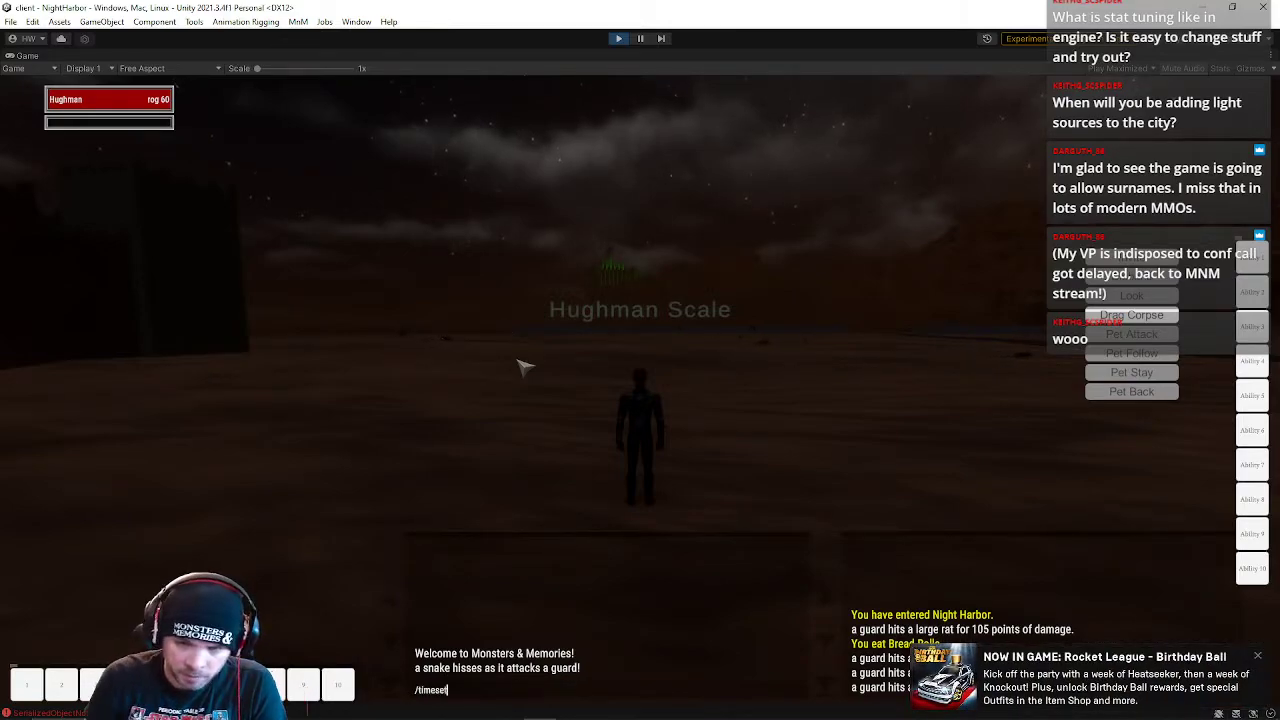
click(1259, 659)
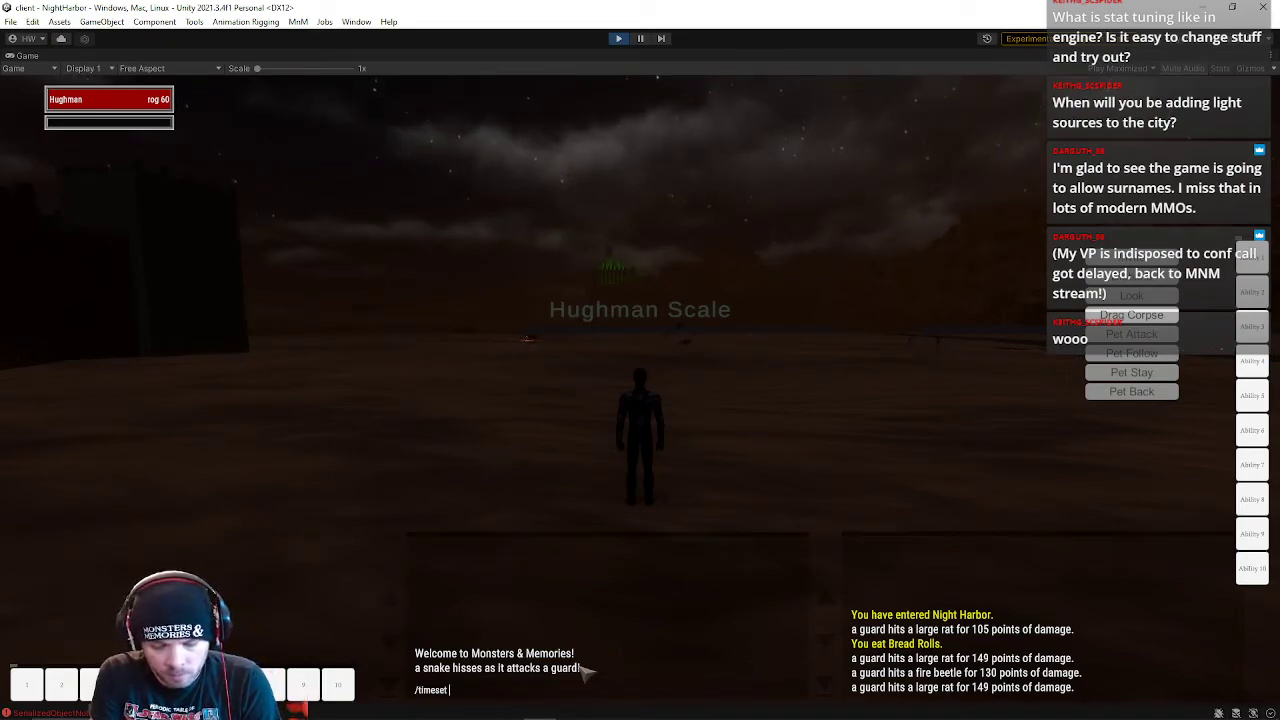
key(Return)
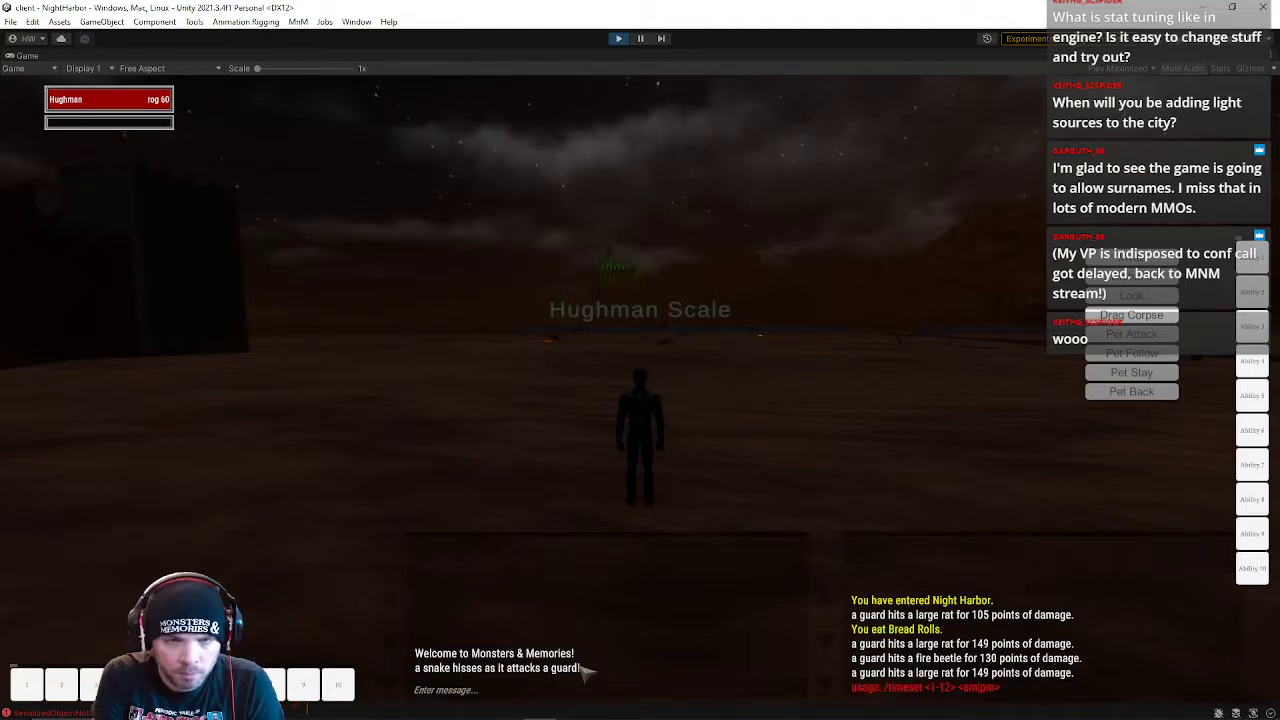
key(Up)
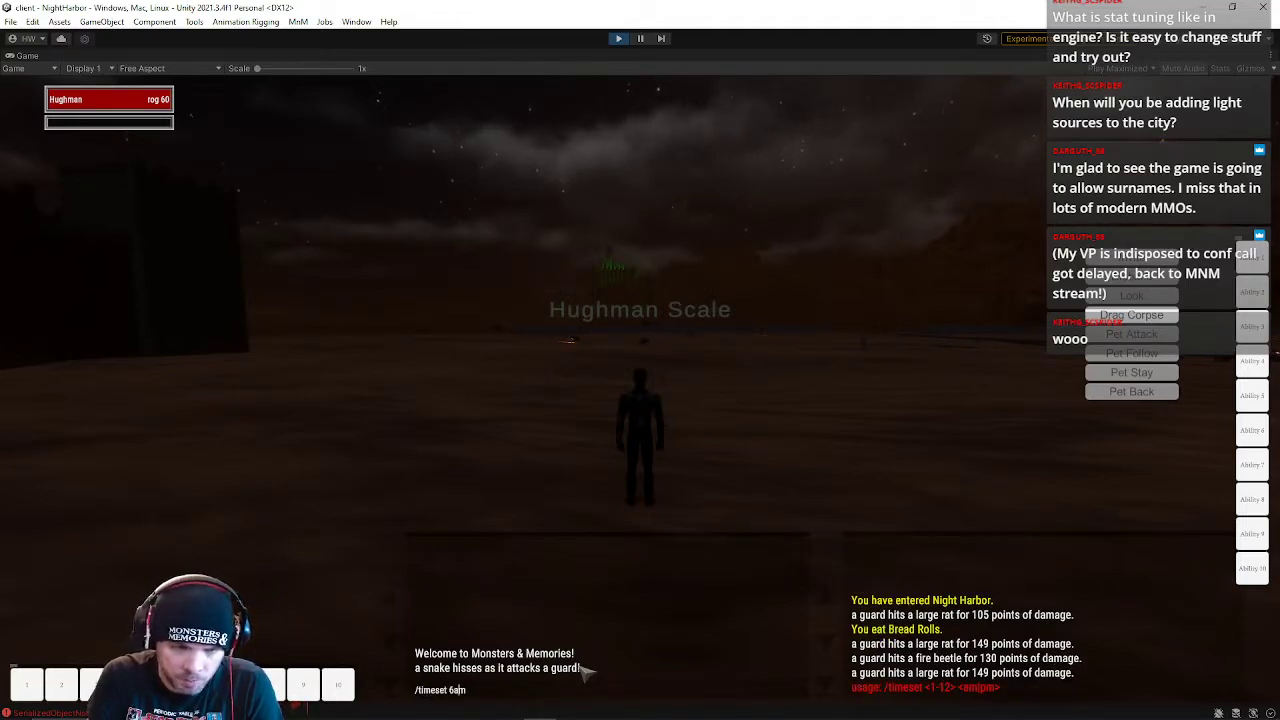
key(Return)
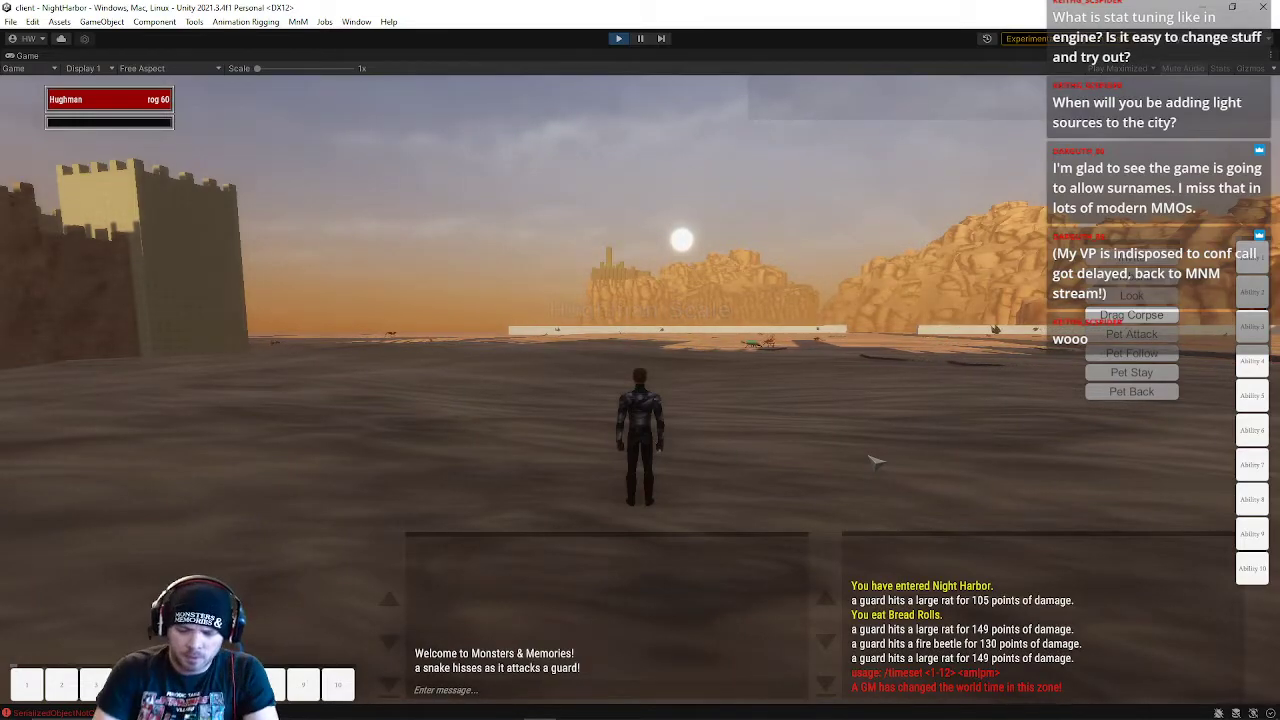
- Change the zone's world time from early morning to full daylight with the /timeset chat command
key(Up)
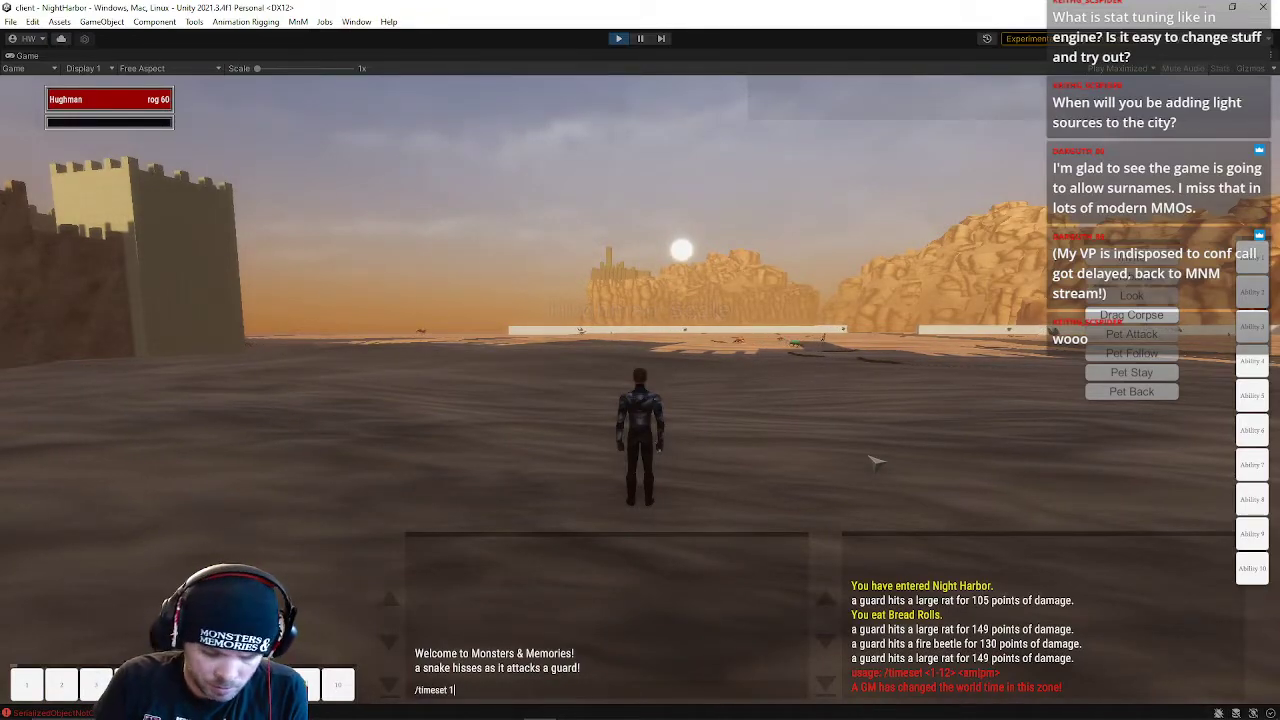
key(Return)
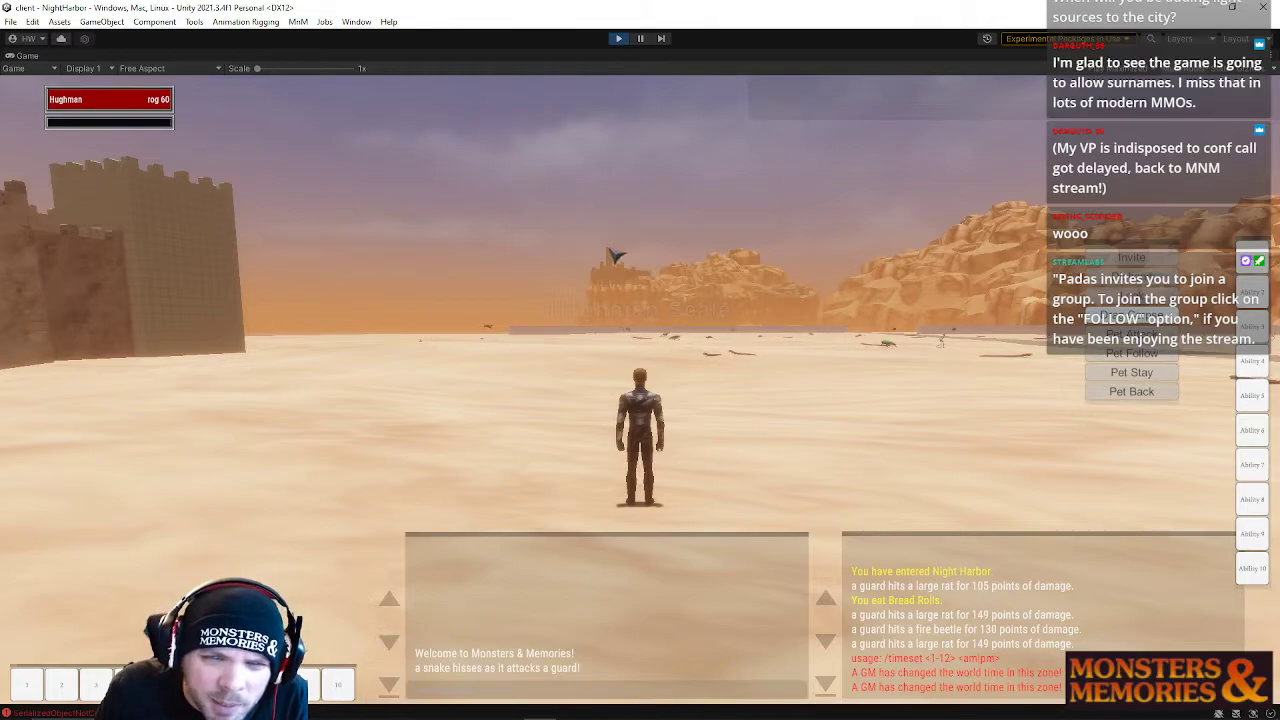
- Cross the sand onto the stone road and run along it toward the distant fortress to examine the fortress and cliffs in daylight
right_drag(556, 288, 555, 260)
key(d)
key(w)
key(d)
key(Return)
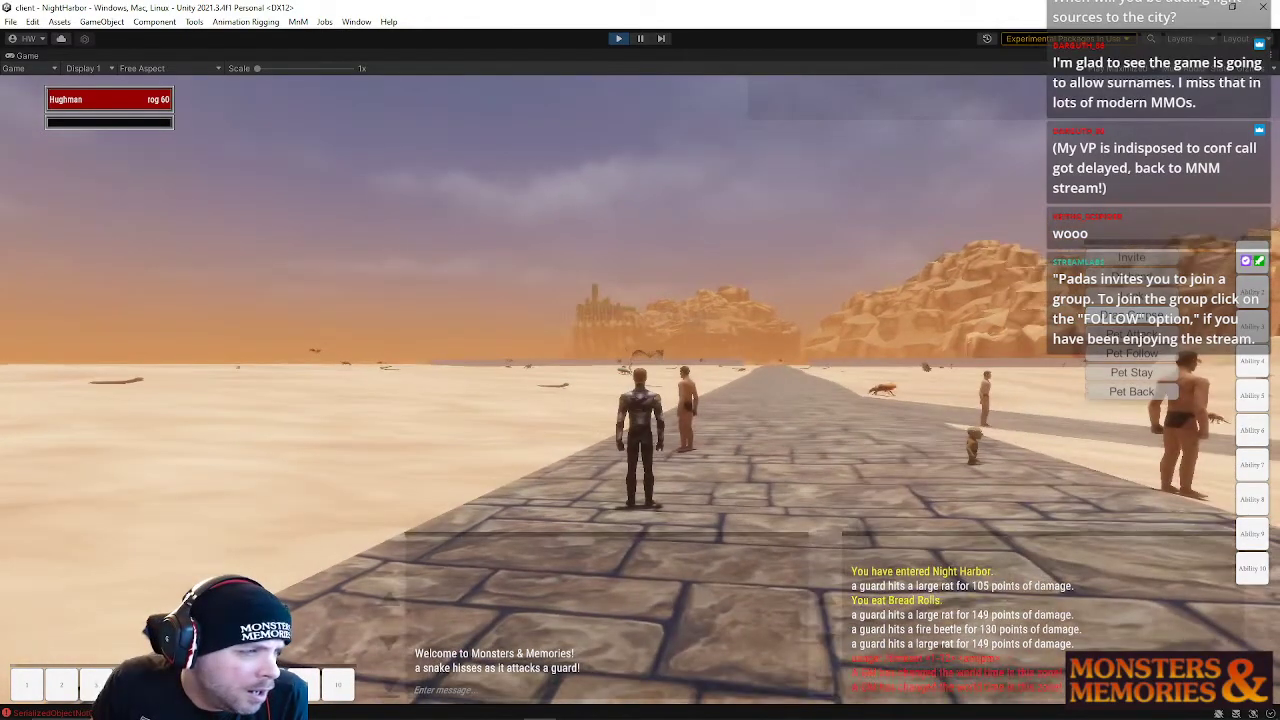
key(w)
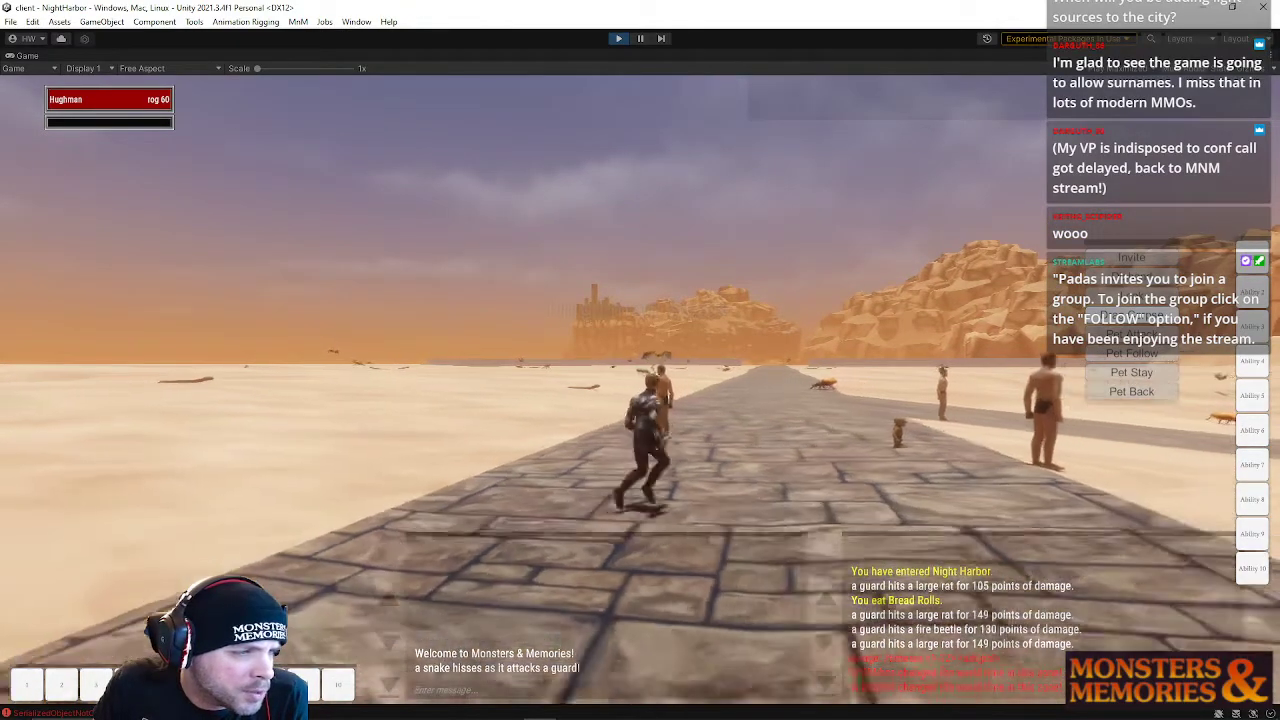
key(w)
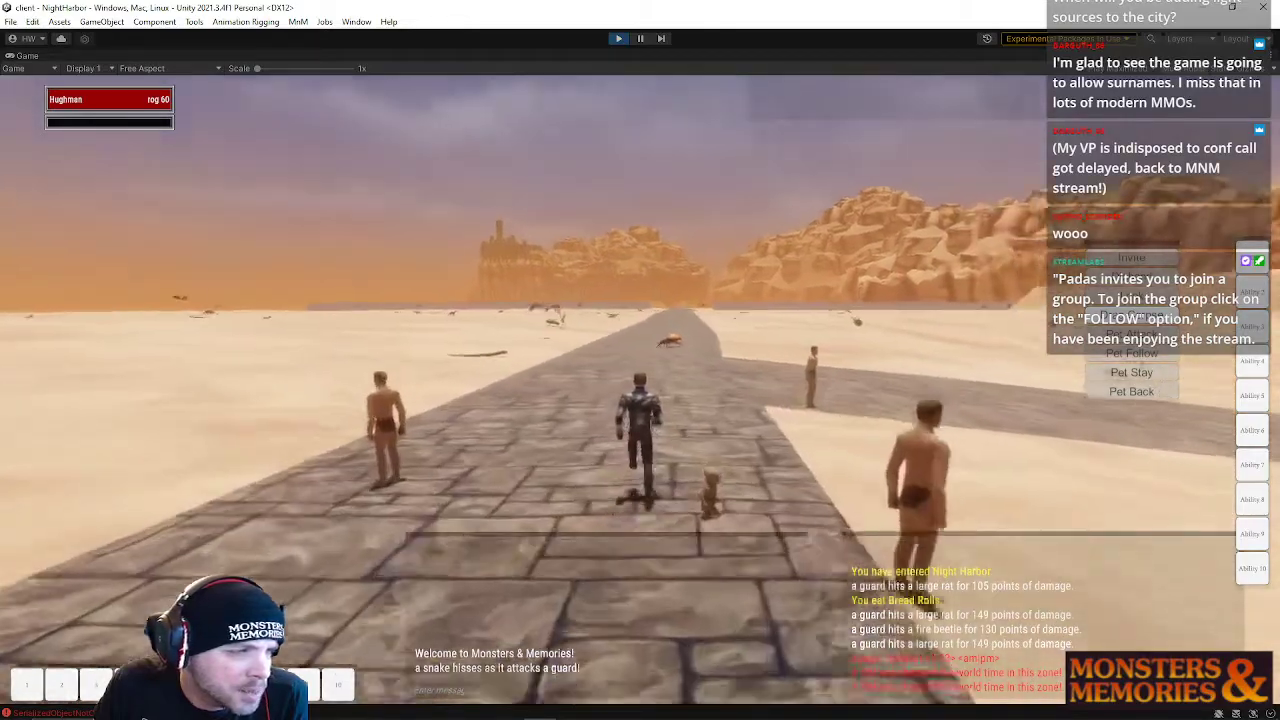
key(w)
key(a)
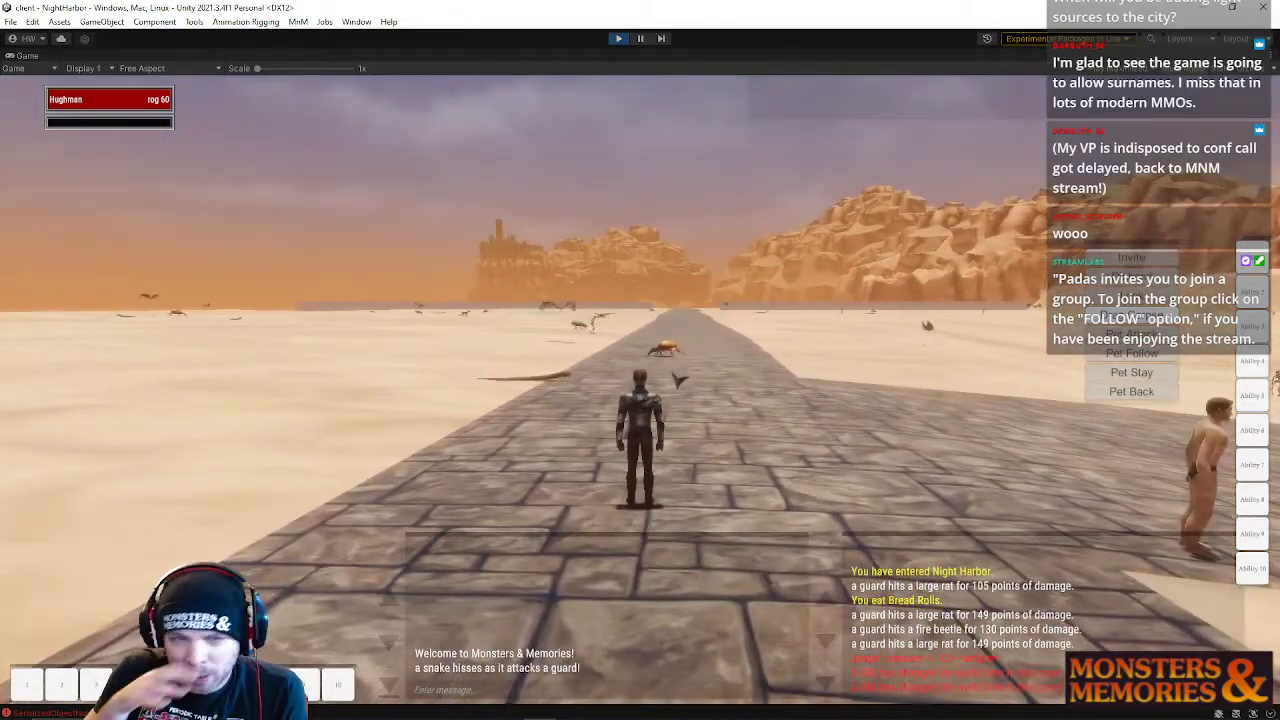
- Run the character around the stone road junction in the running game and look over the desert
key(w)
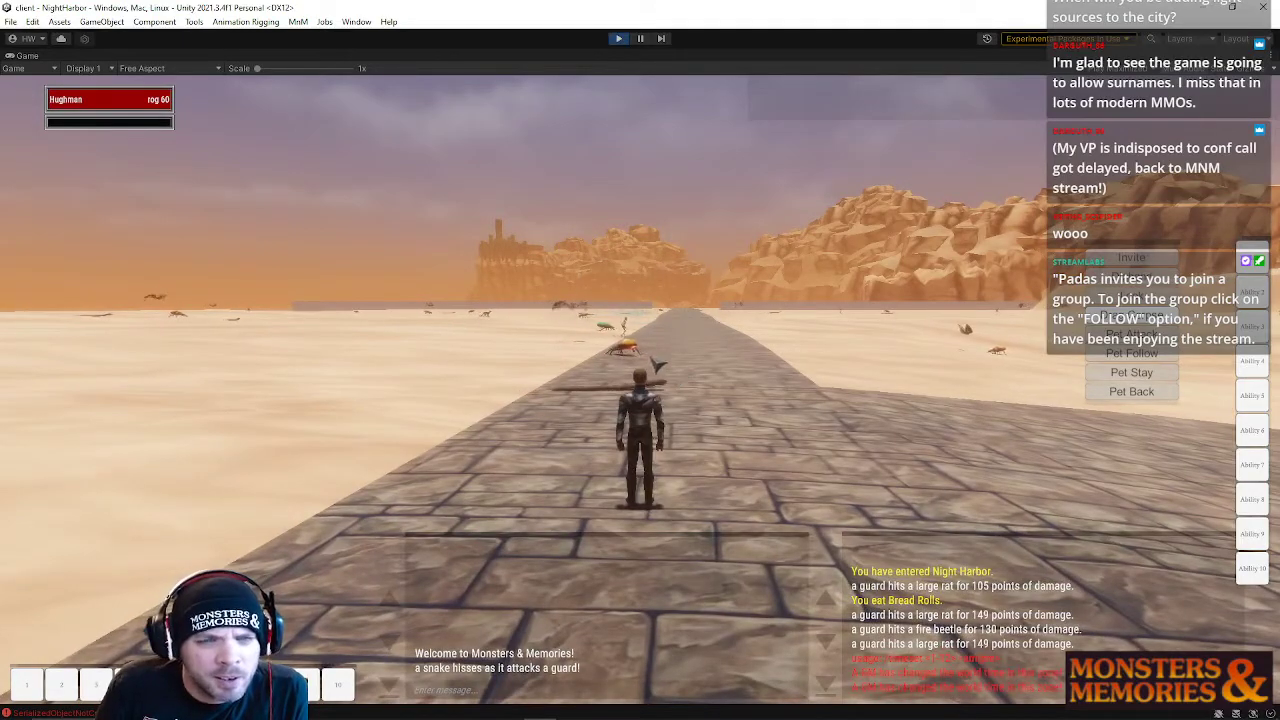
key(s)
right_drag(655, 364, 800, 364)
key(w)
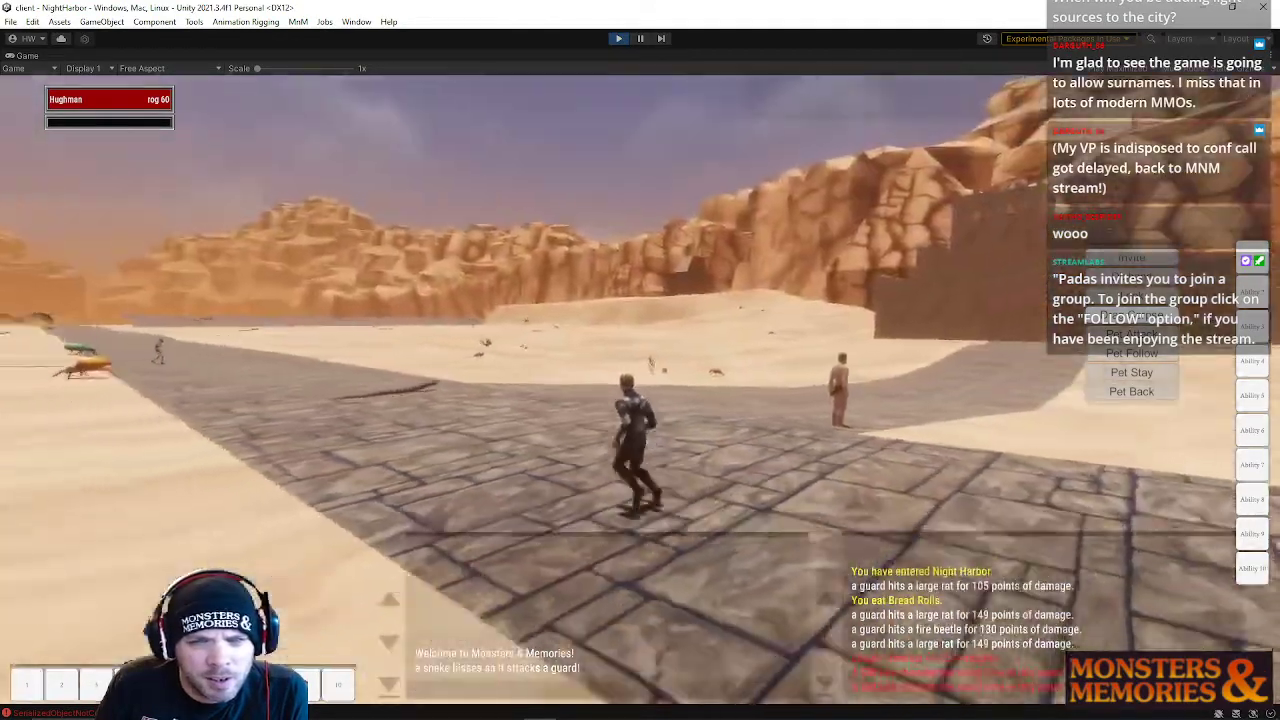
key(d)
right_drag(639, 336, 490, 336)
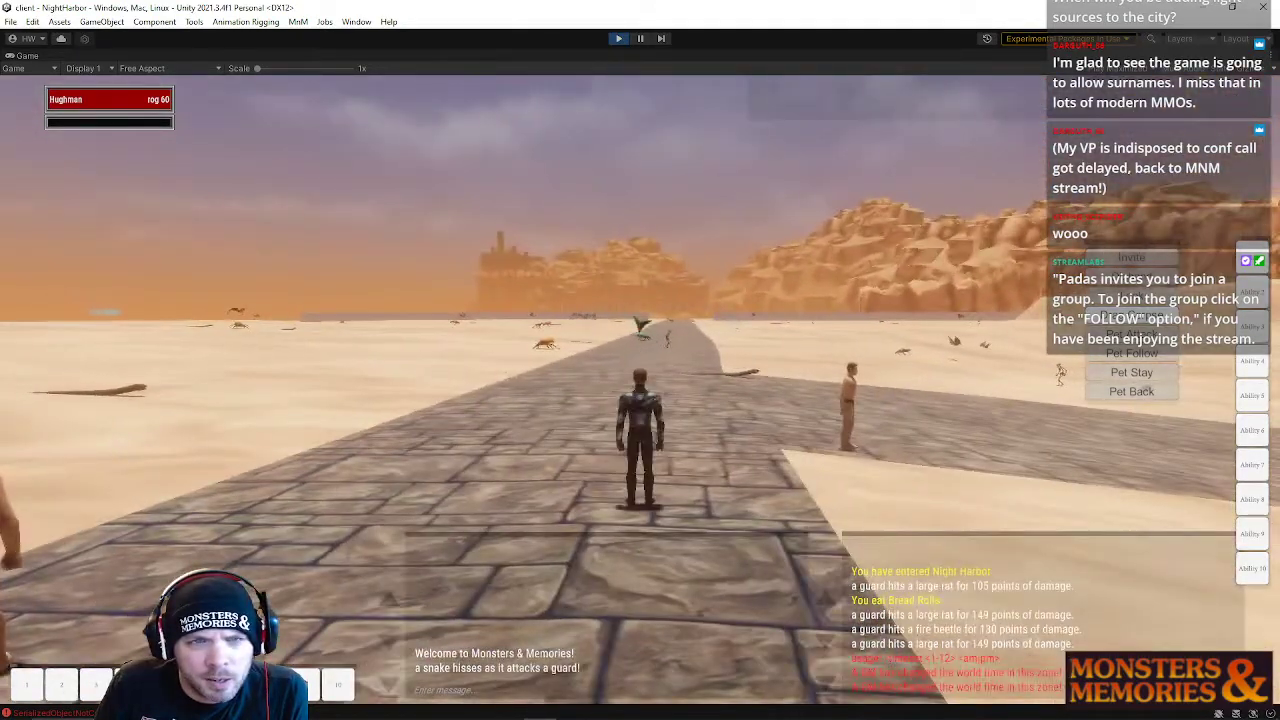
- Stop play mode and reopen the recent NightHarbor scene for editing
key(ctrl+p)
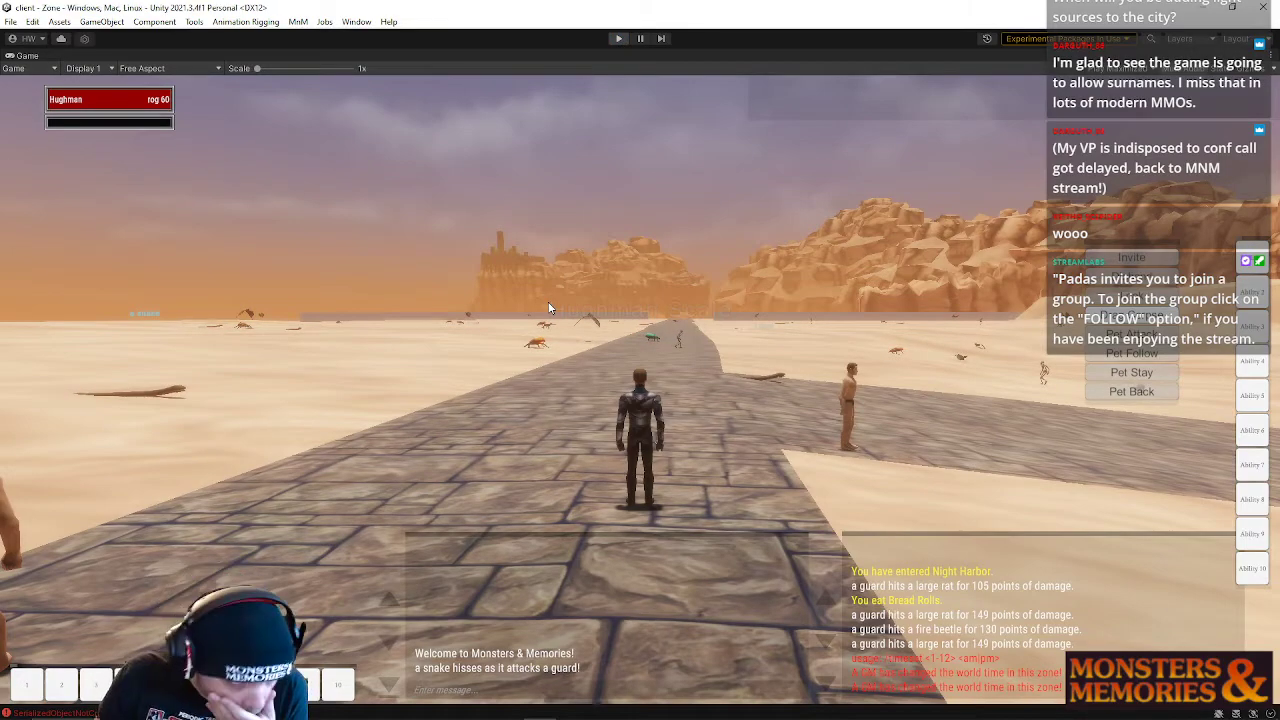
click(10, 21)
mouse_move(100, 66)
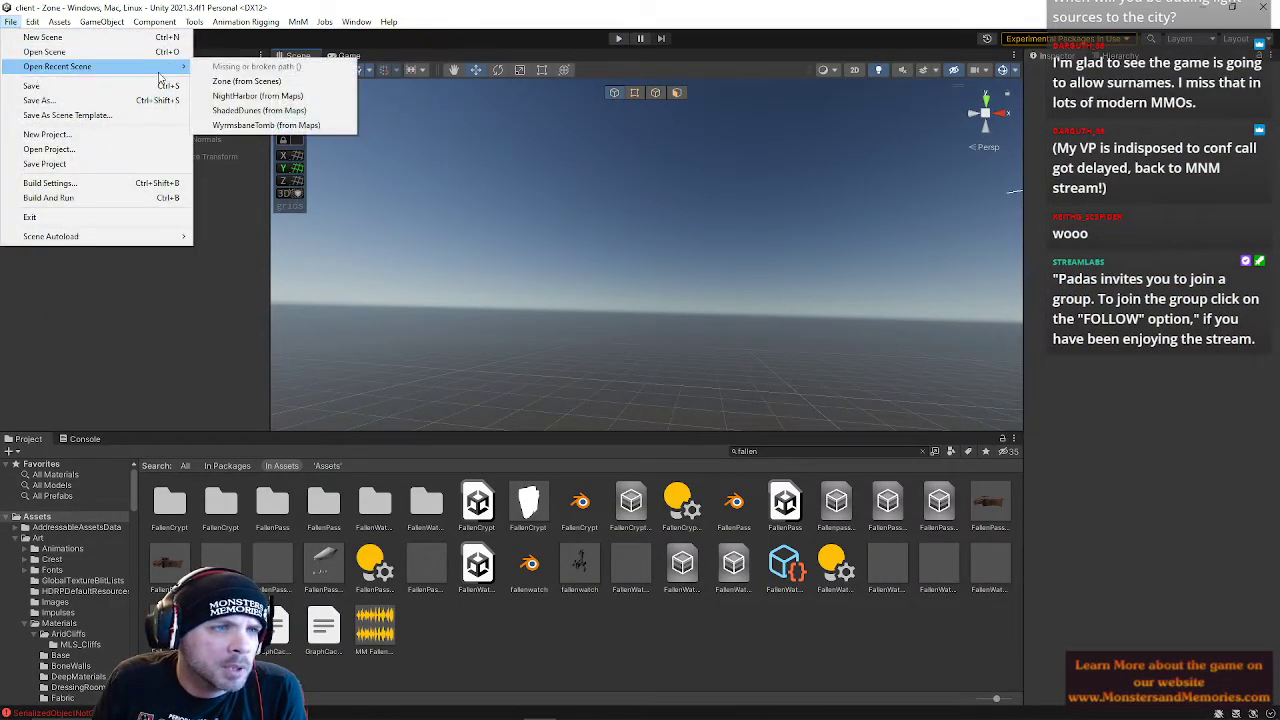
click(256, 100)
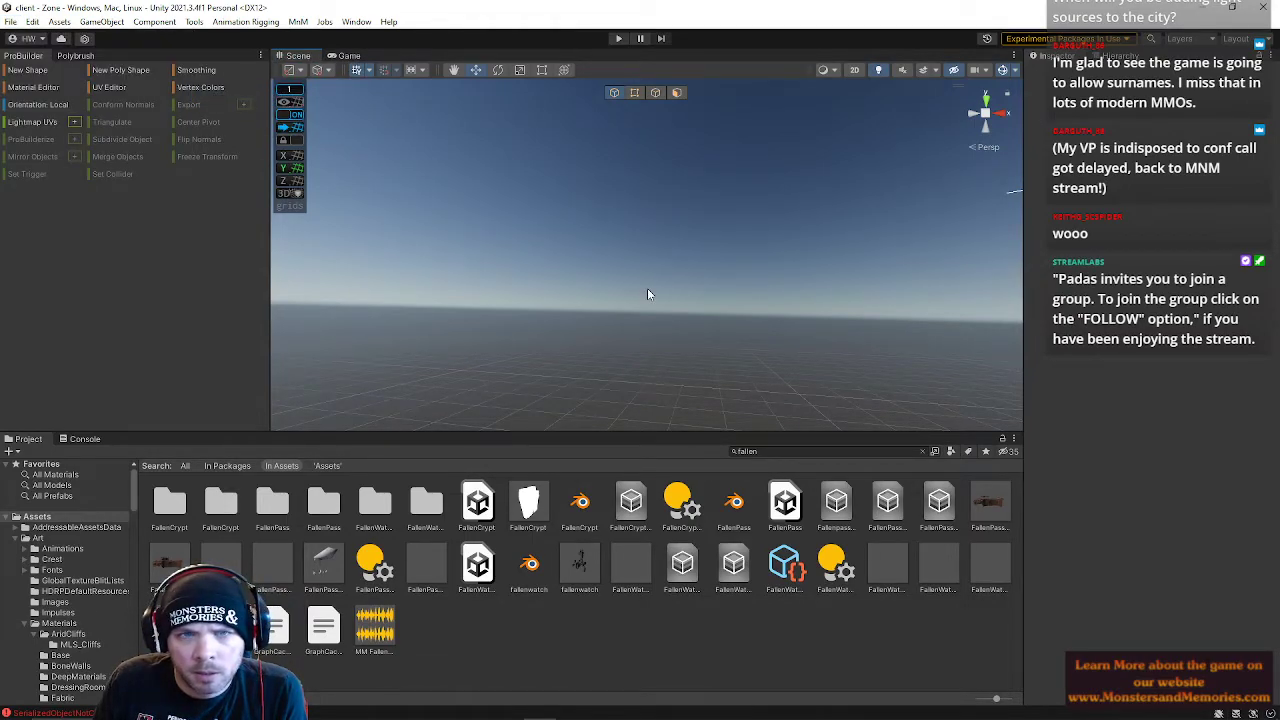
- Add a point light inside the dark passage of the ruined stone building
right_drag(623, 281, 845, 384)
key(w)
click(155, 22)
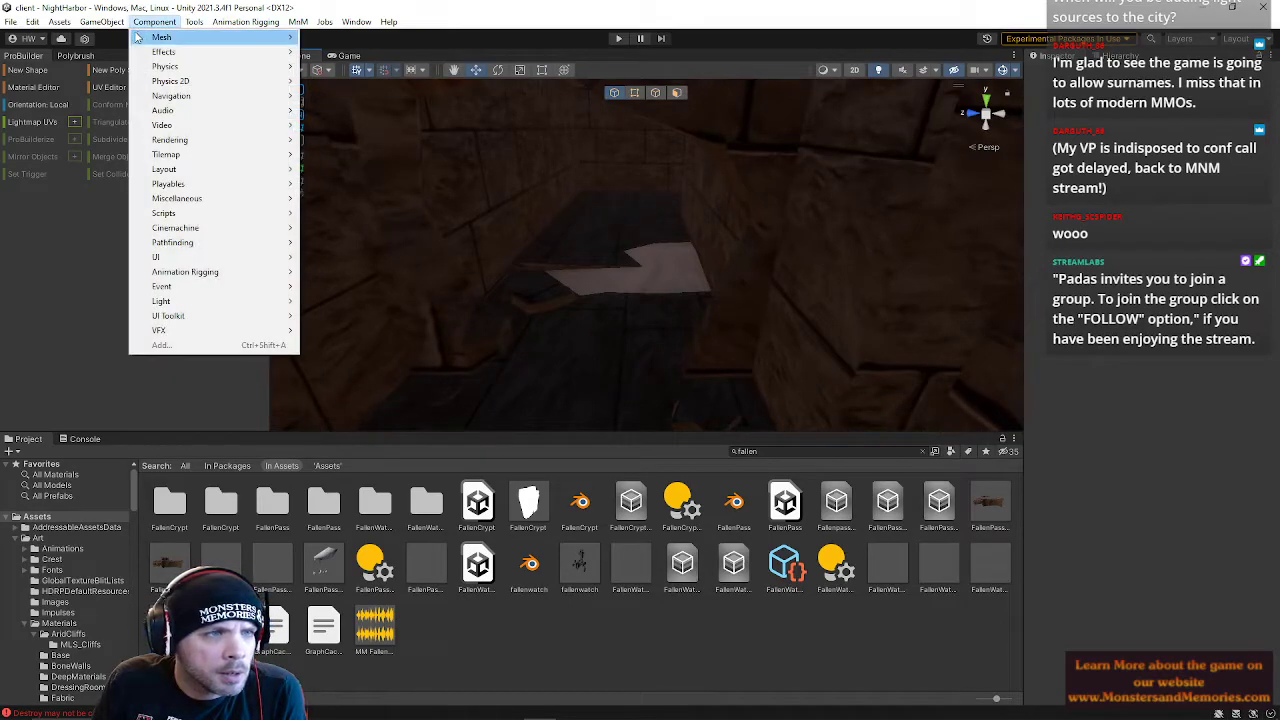
mouse_move(102, 22)
mouse_move(118, 128)
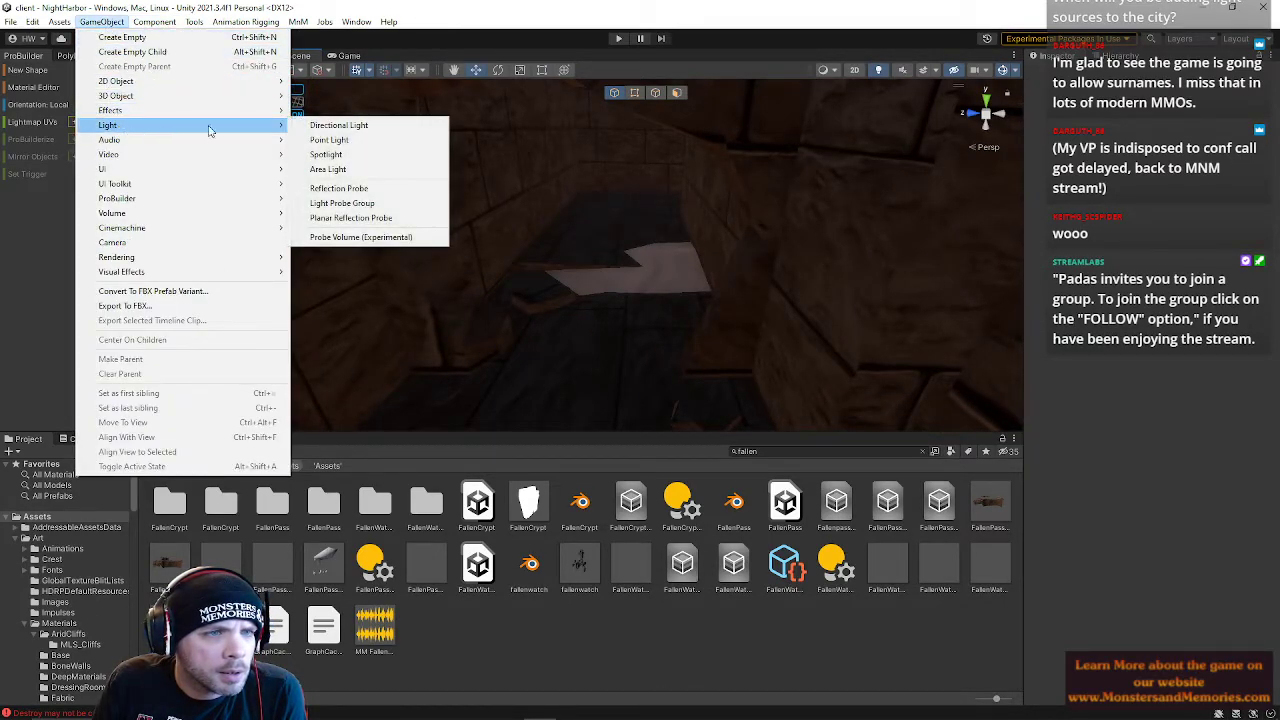
click(330, 140)
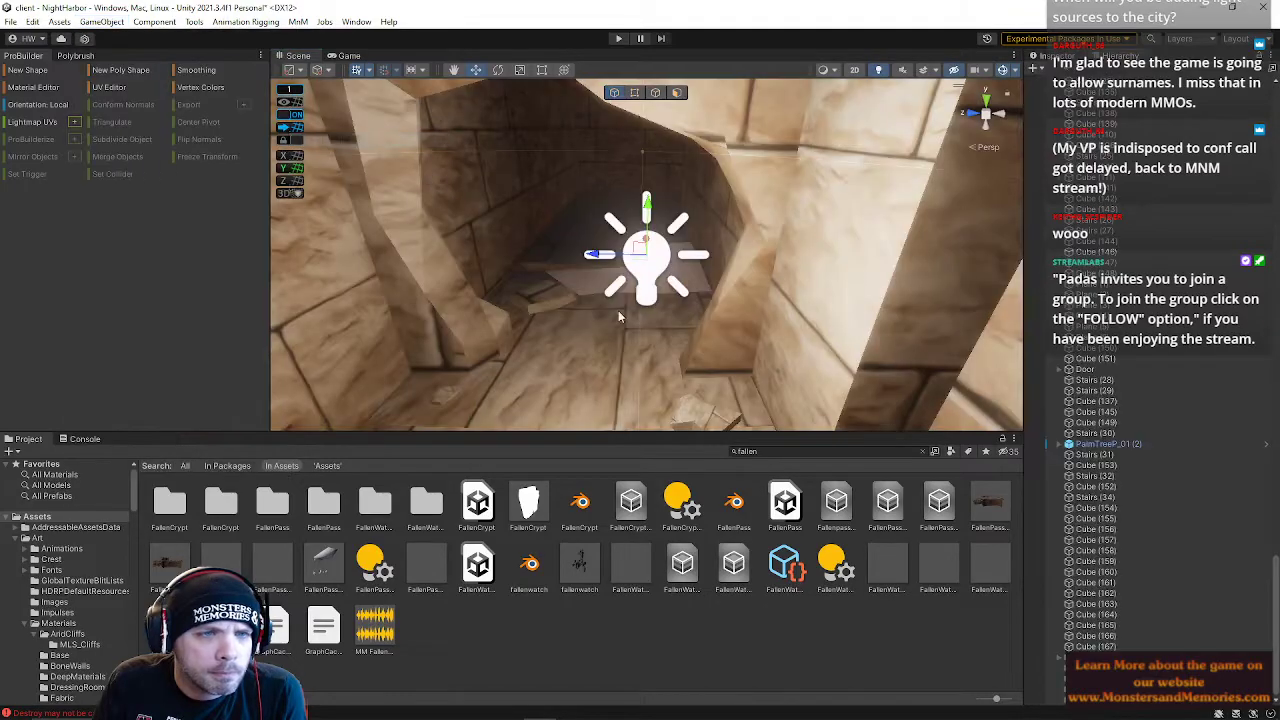
- Position the point light inside the stone room at a Y position of 34 and enable its shadow map
drag(580, 257, 622, 140)
right_drag(619, 152, 317, 174)
drag(729, 321, 697, 333)
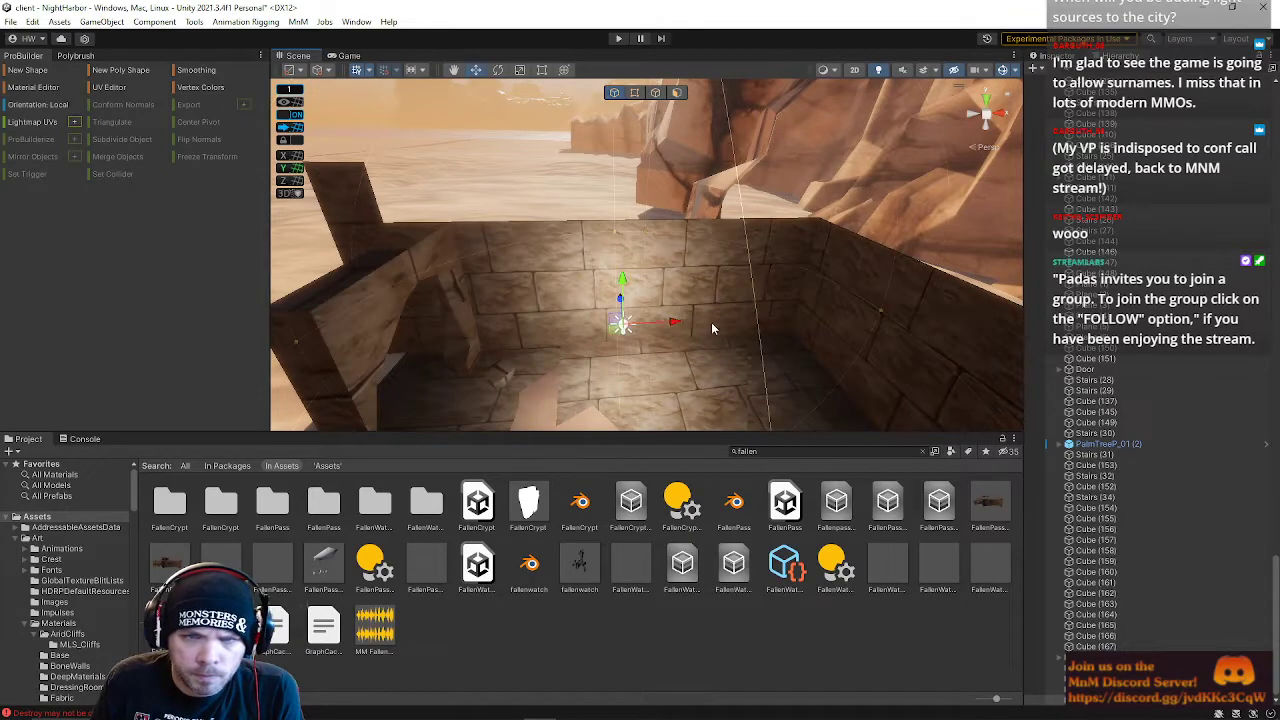
click(1040, 60)
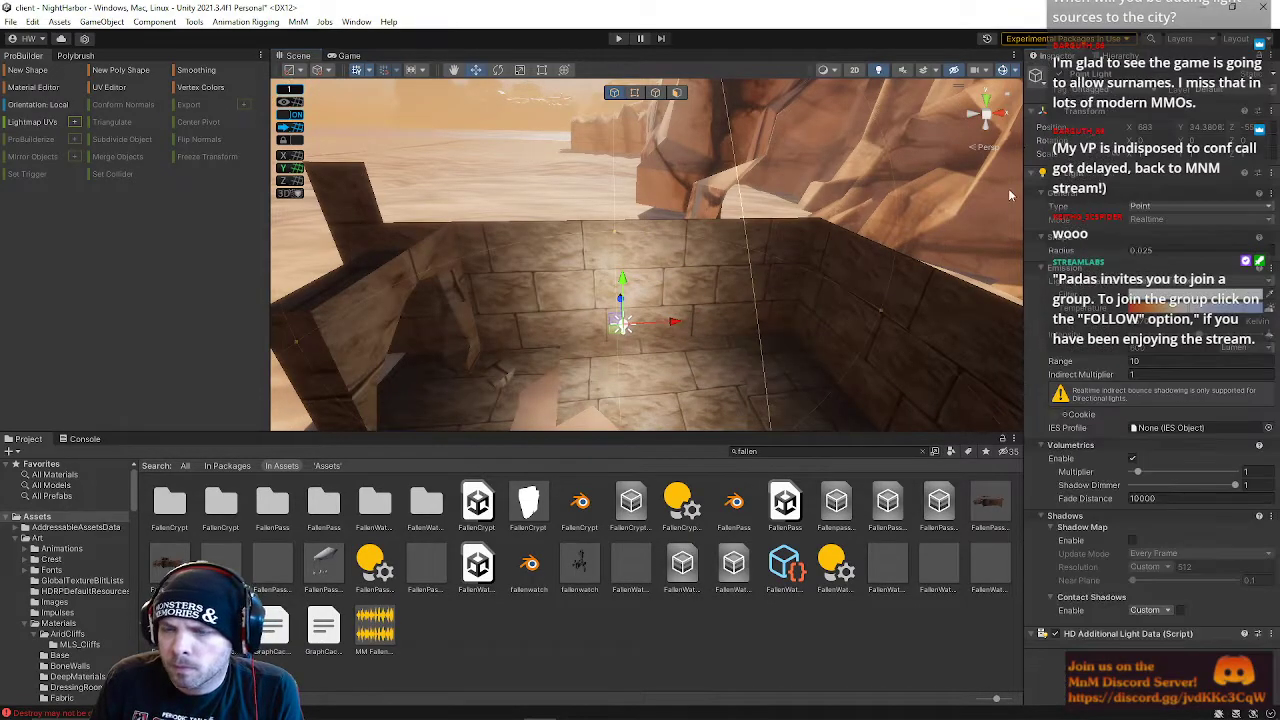
click(1134, 541)
drag(624, 285, 620, 304)
key(r)
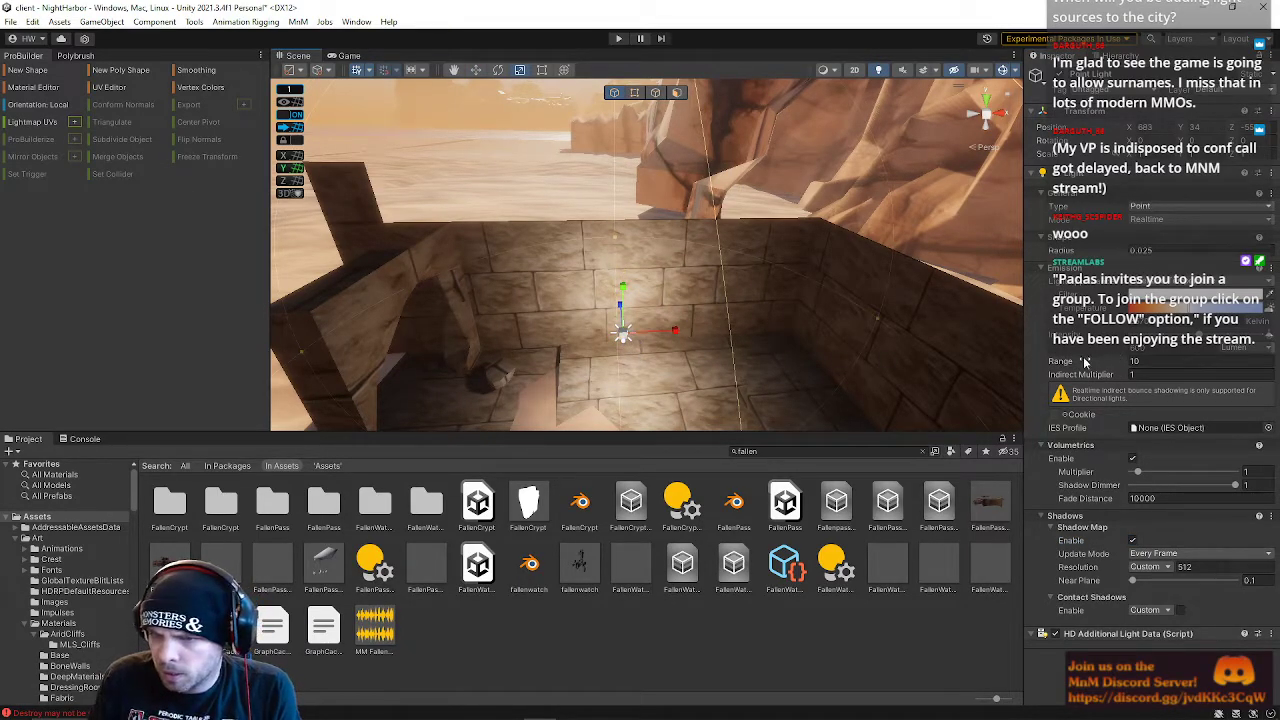
- Increase the point light's range to 73.9 and shift the light along X to 686
drag(1060, 365, 1166, 355)
right_drag(640, 335, 760, 270)
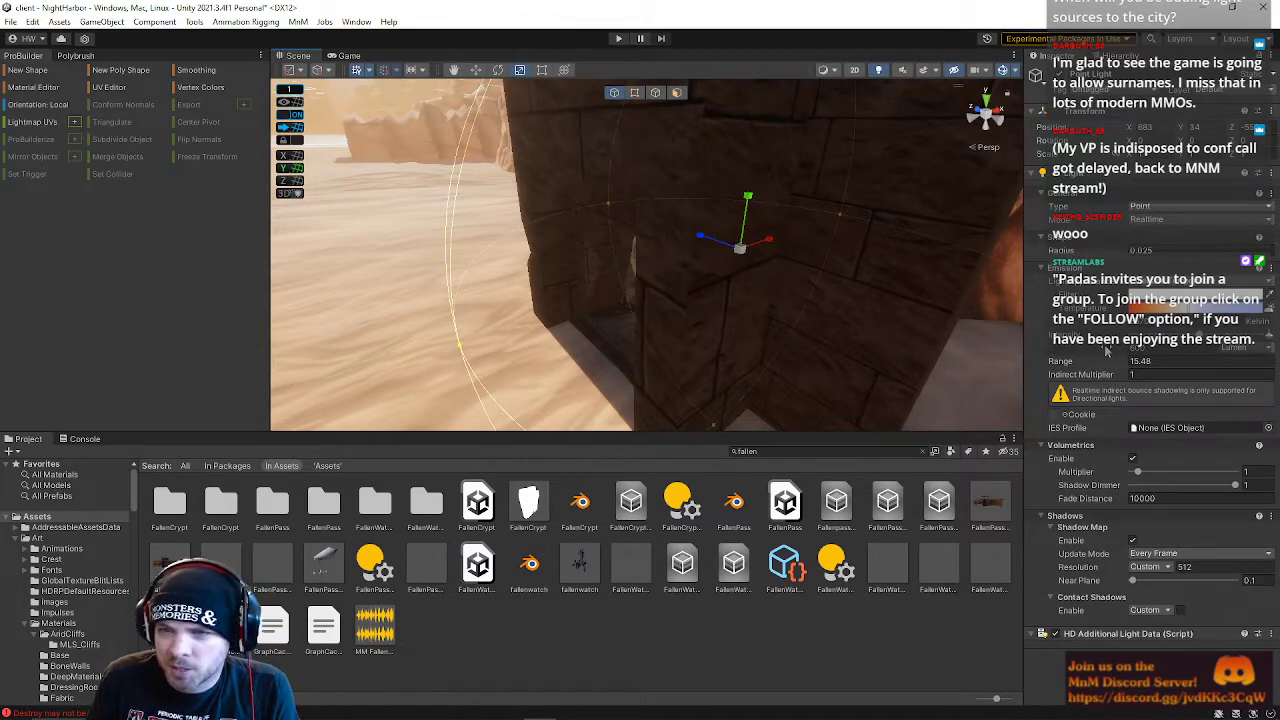
drag(1071, 363, 1131, 362)
right_drag(753, 343, 664, 298)
key(w)
drag(841, 233, 922, 261)
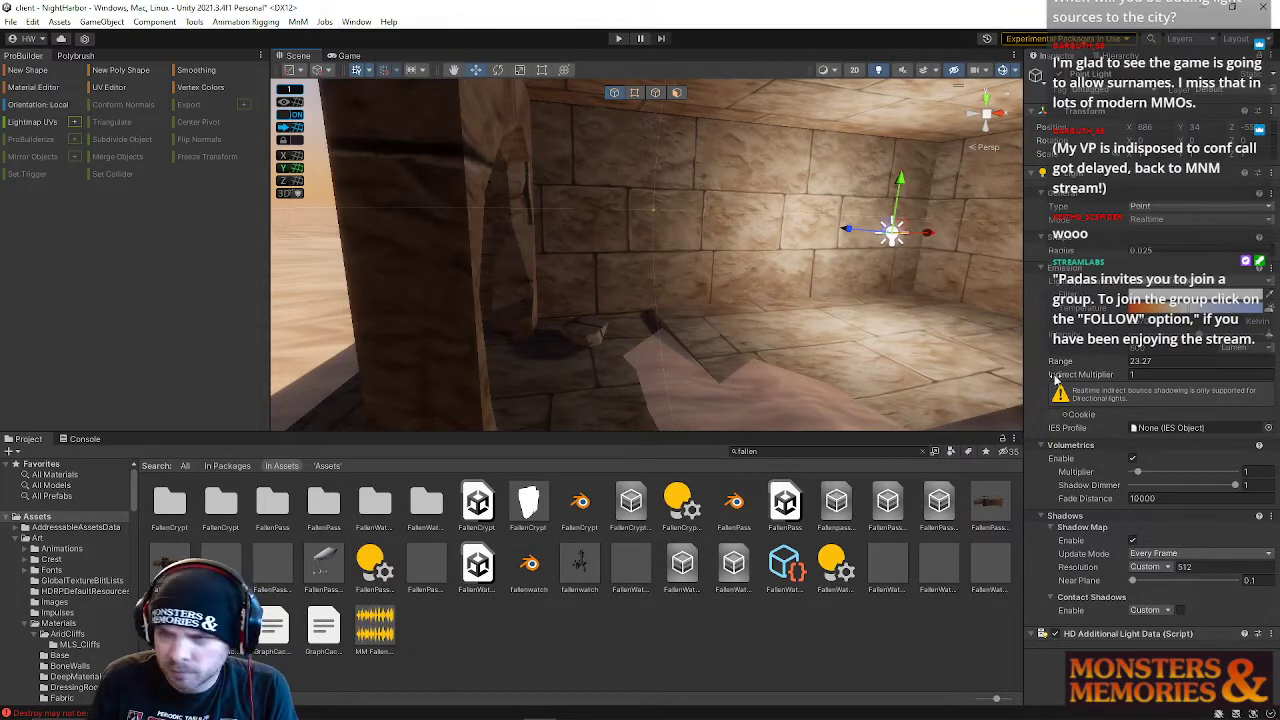
drag(1066, 365, 1090, 361)
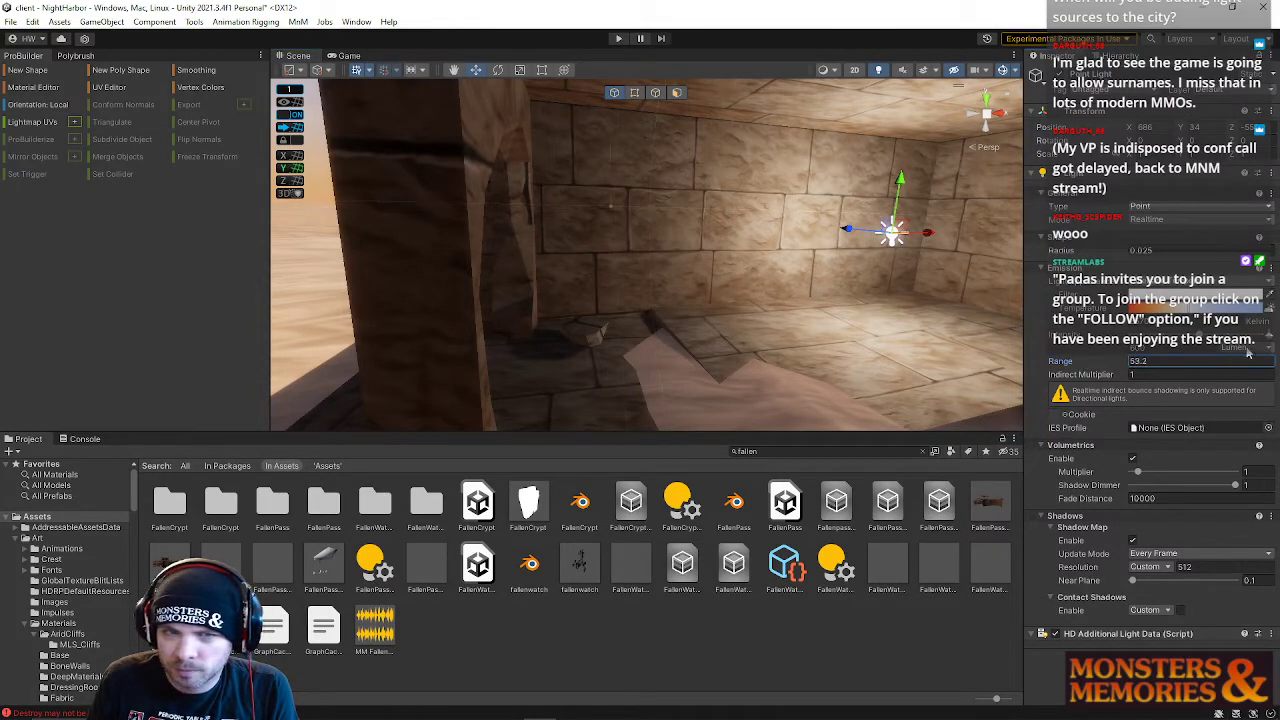
- Move the point light along X to 681, nearer the broken wall opening, and set its radius to 5.8
right_drag(590, 250, 707, 270)
key(s)
key(w)
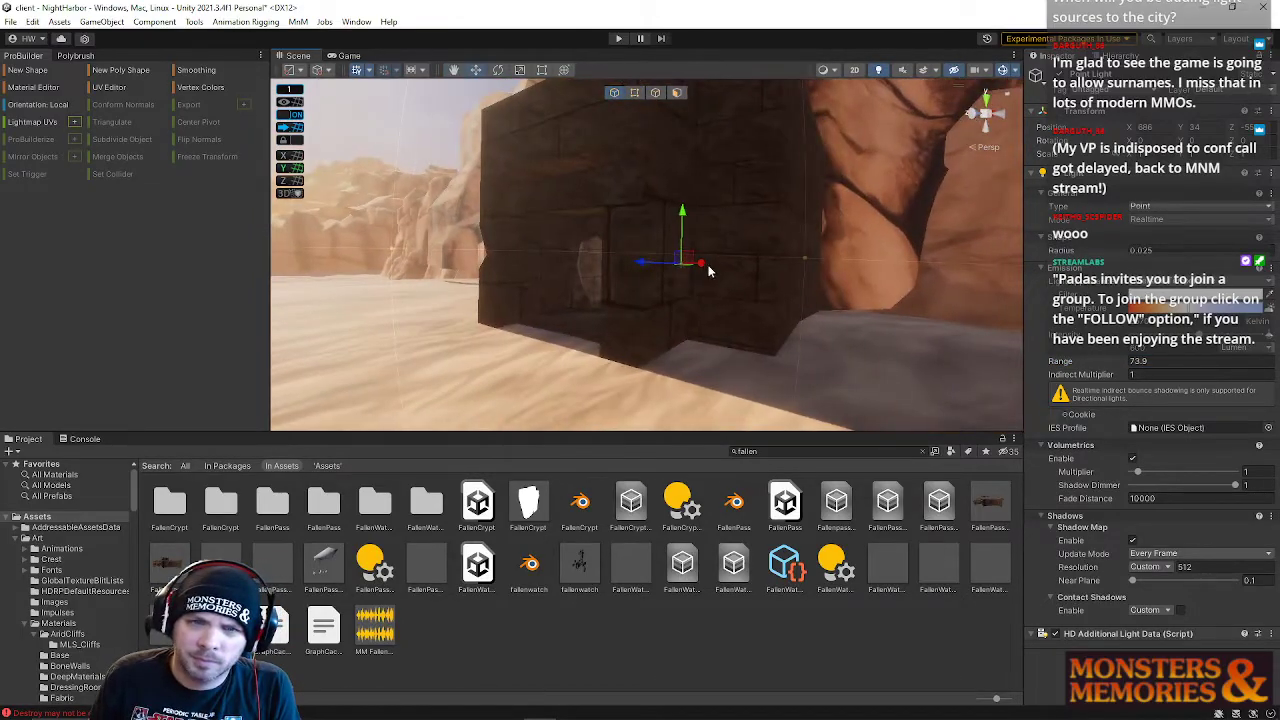
drag(705, 268, 685, 276)
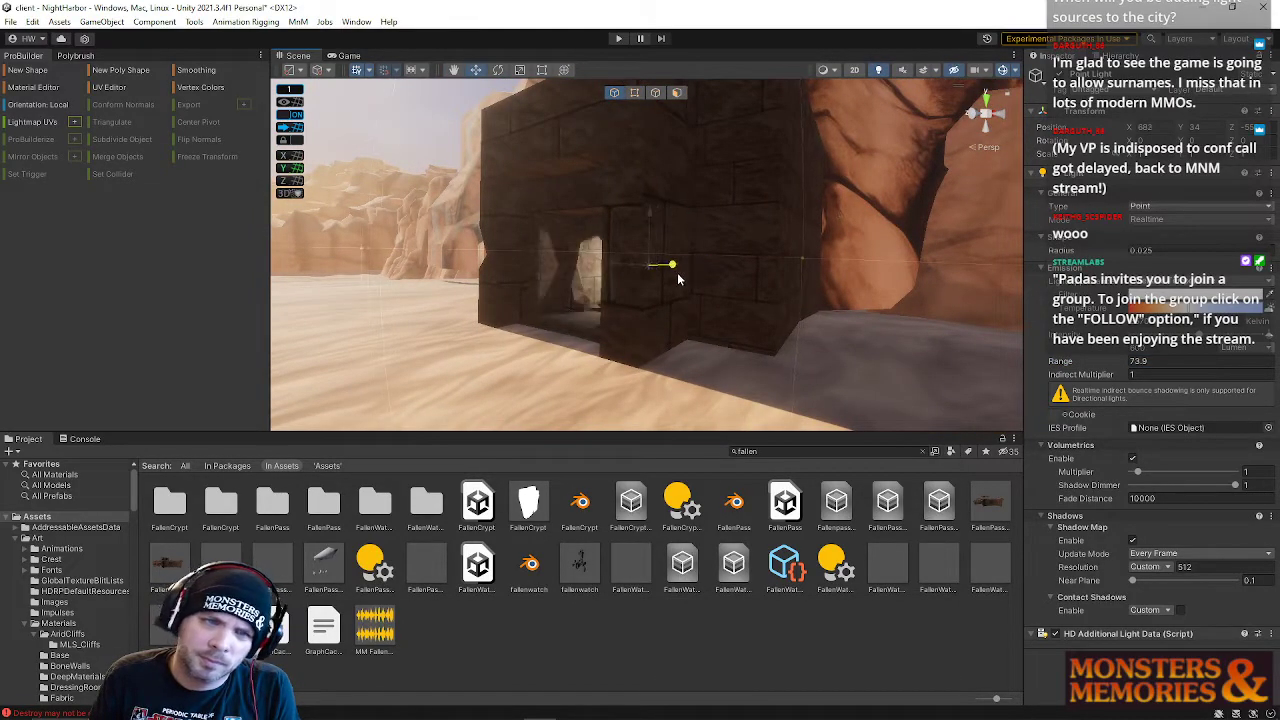
right_drag(680, 283, 722, 252)
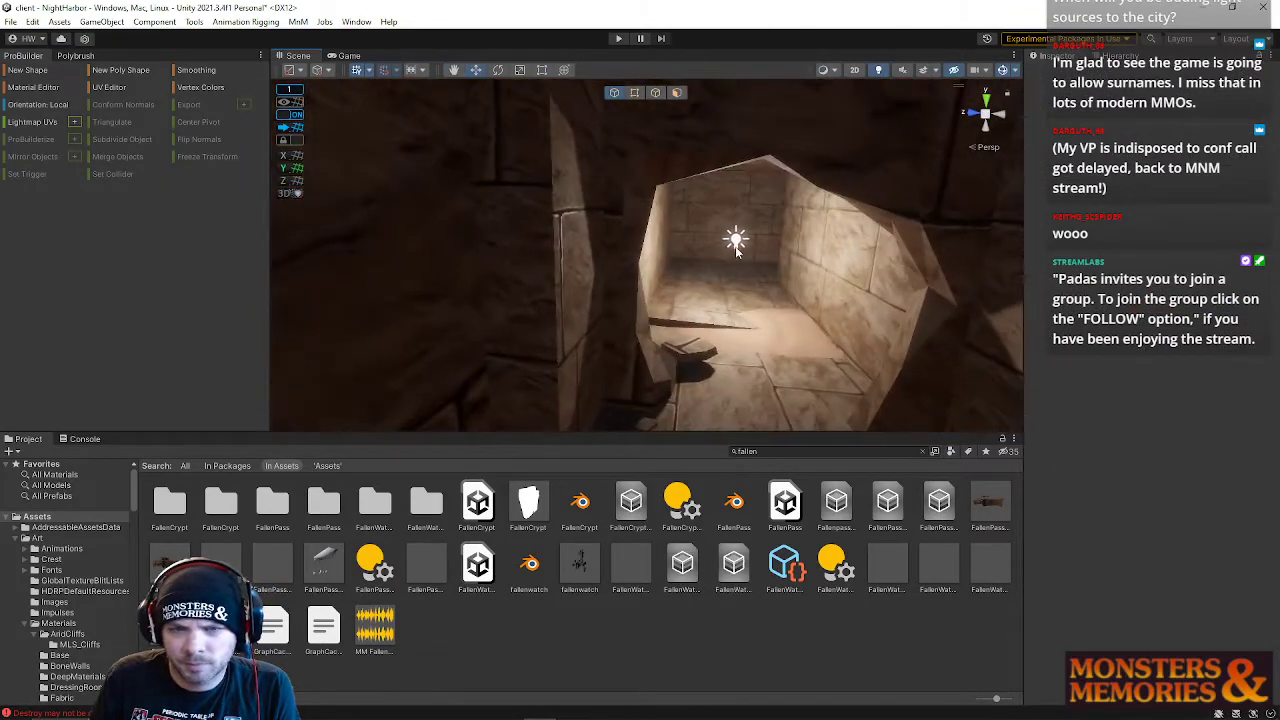
click(724, 248)
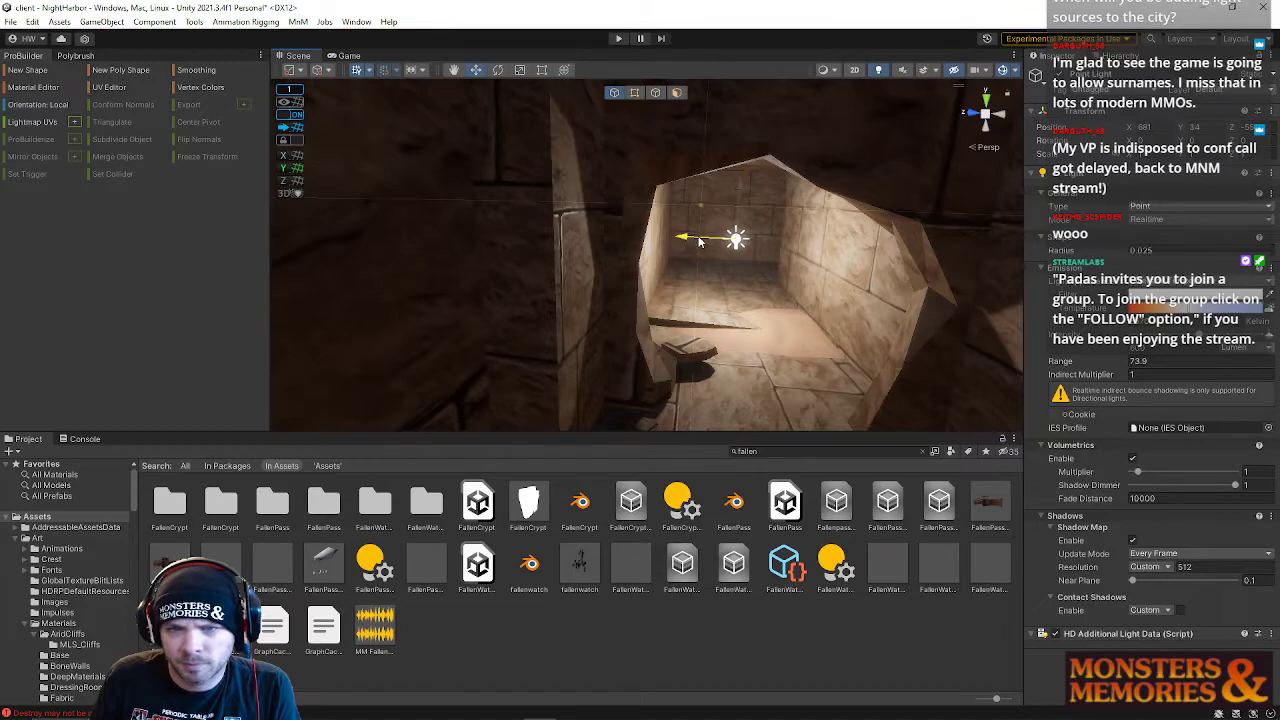
right_drag(700, 241, 748, 303)
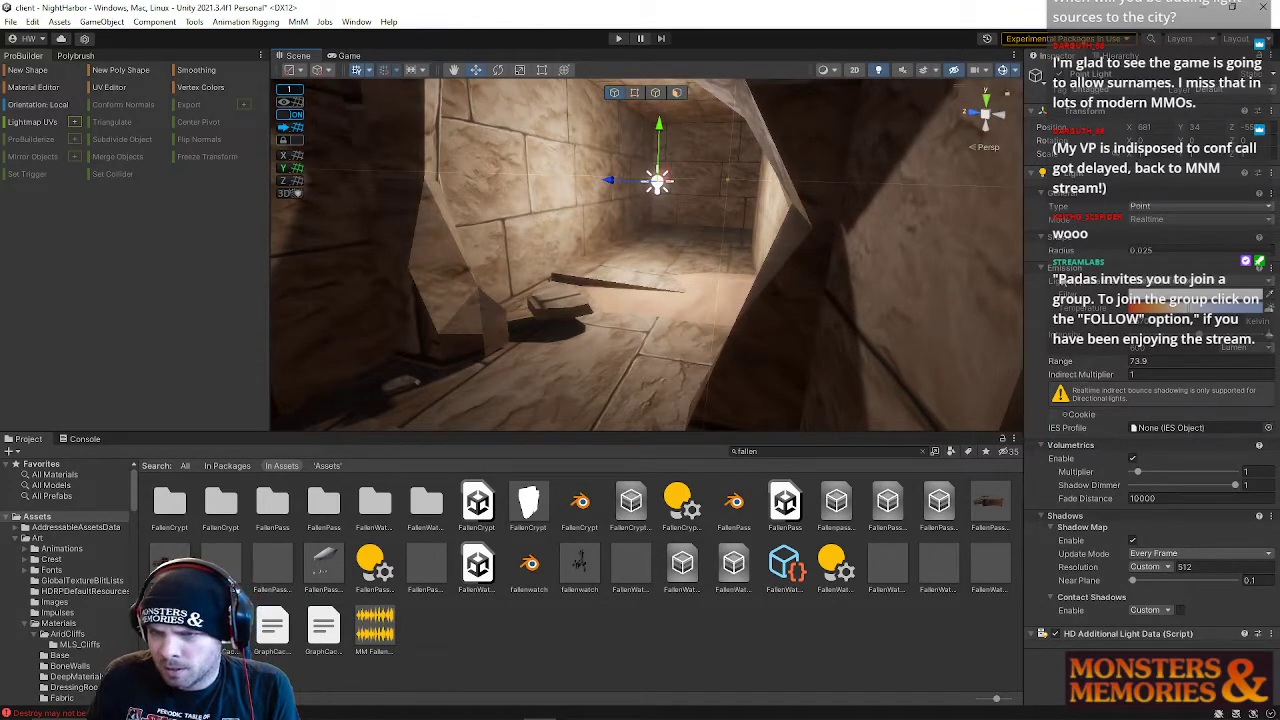
drag(1060, 256, 1087, 268)
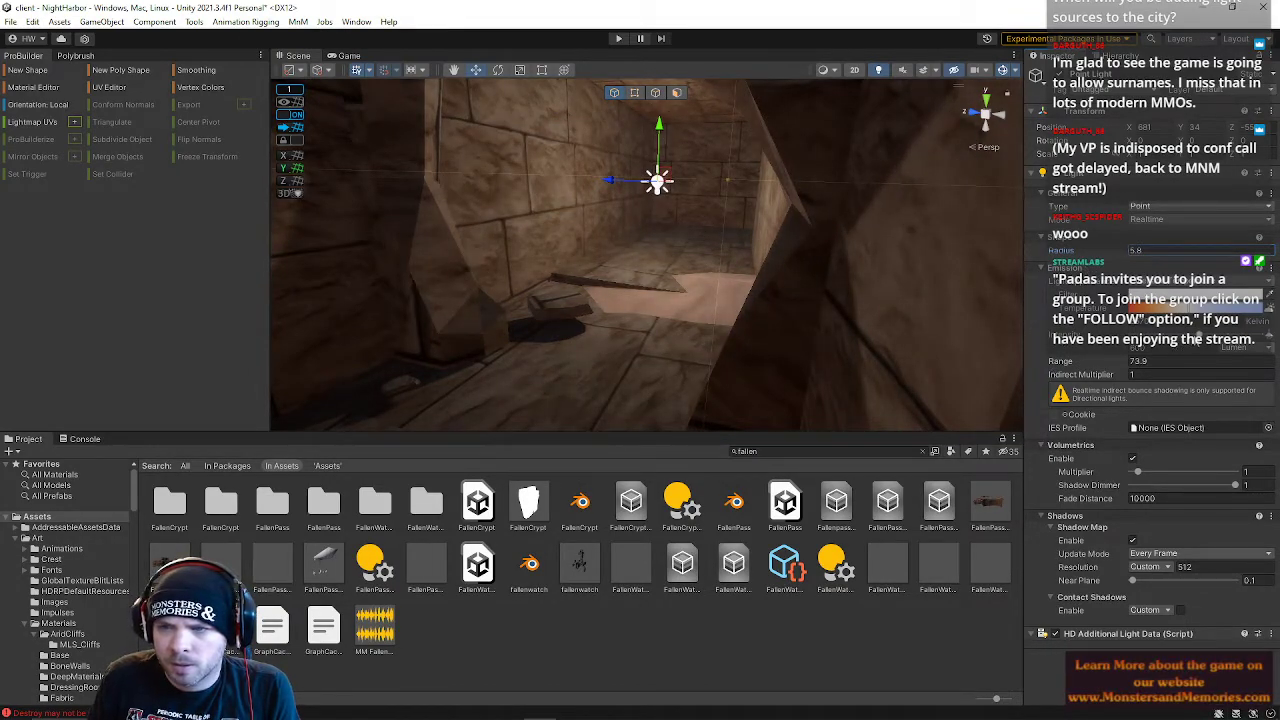
- Lower the TerrainRough vertices where the sand pokes through the passage floor of the ruin
right_drag(783, 307, 719, 228)
key(w)
click(540, 352)
right_drag(540, 352, 676, 367)
click(605, 297)
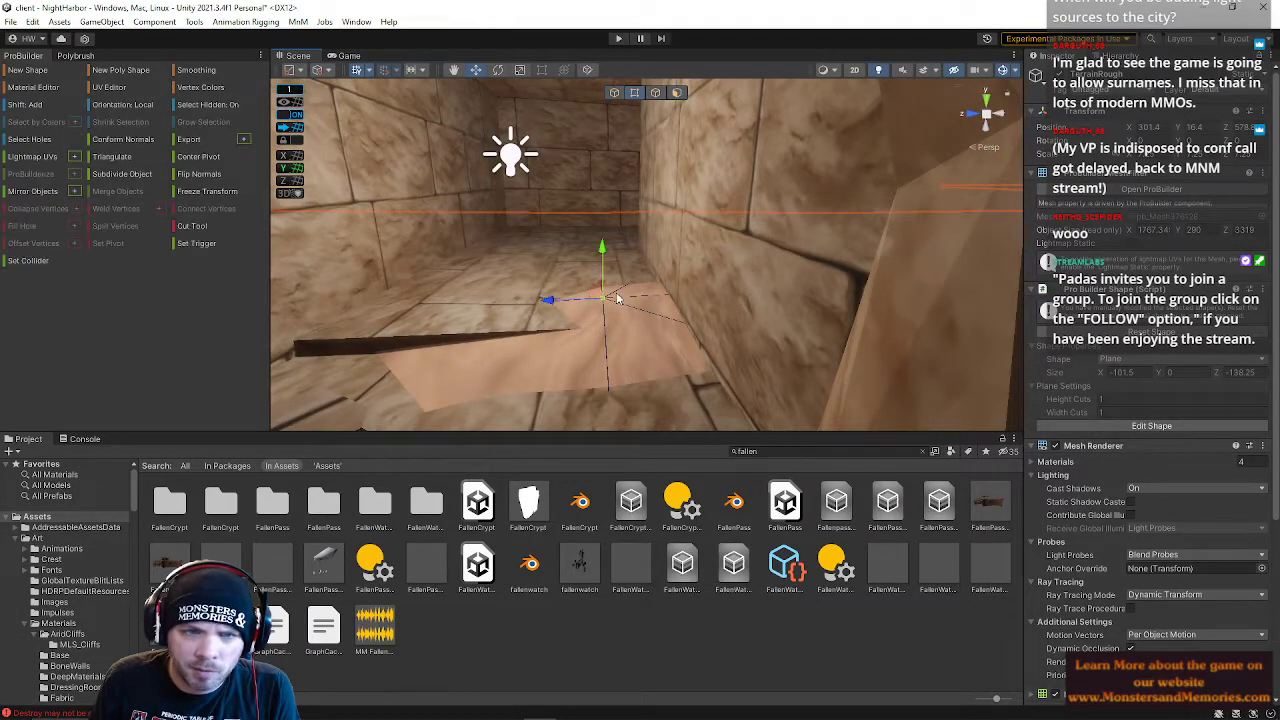
drag(601, 252, 609, 290)
right_drag(614, 295, 659, 374)
mouse_move(660, 314)
mouse_down()
mouse_move(660, 334)
mouse_move(660, 320)
mouse_up()
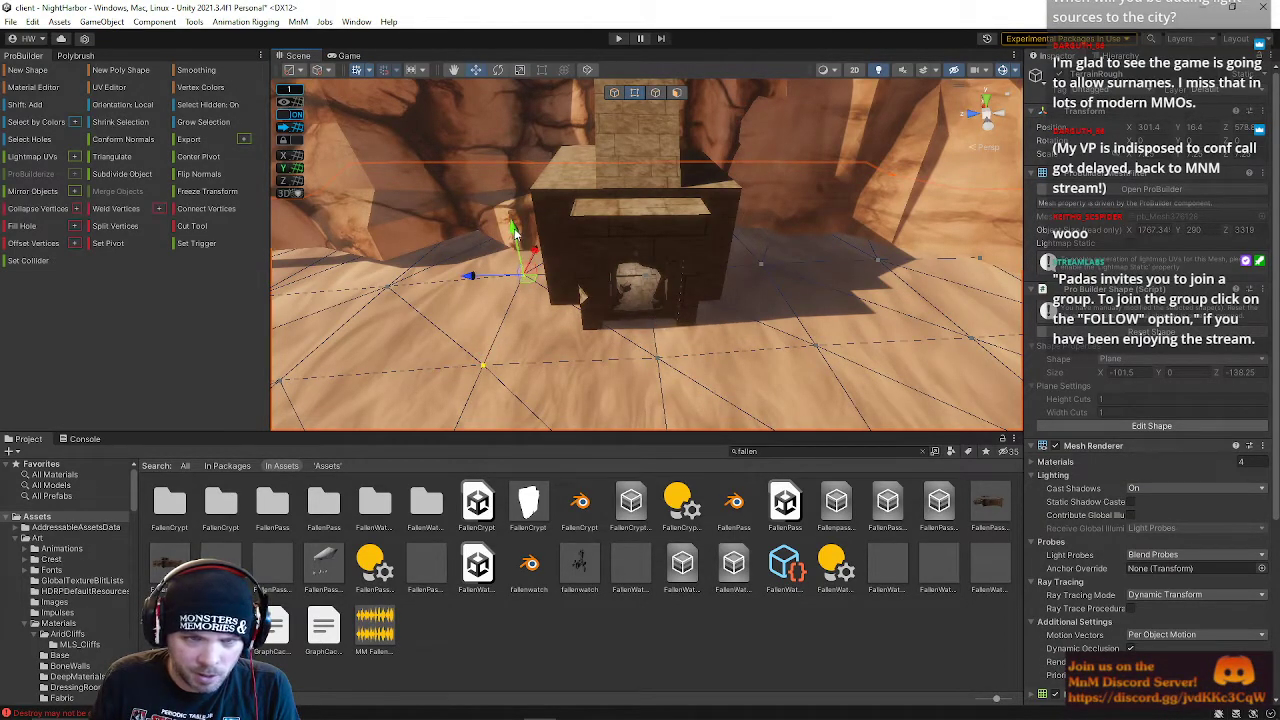
- Raise the selected TerrainRough vertices on the dune beside the ruin
right_drag(514, 229, 591, 248)
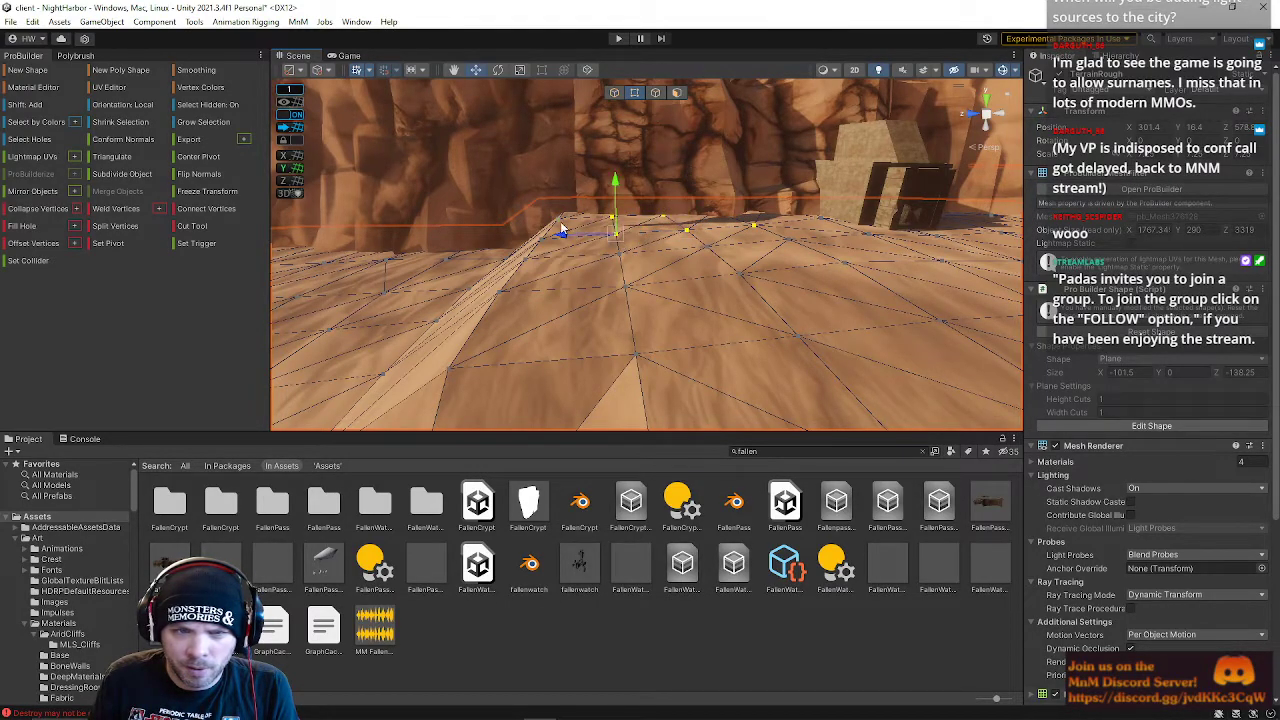
drag(614, 182, 614, 165)
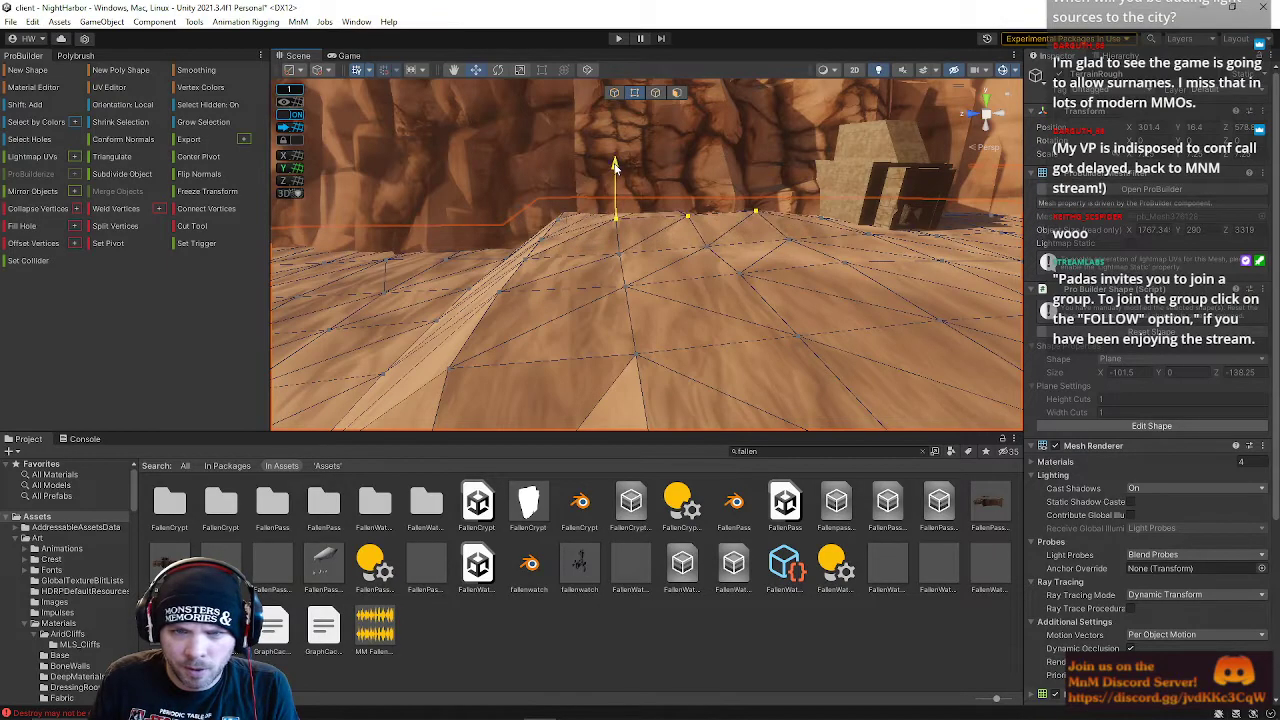
right_drag(620, 201, 665, 207)
key(w)
key(a)
drag(664, 204, 666, 190)
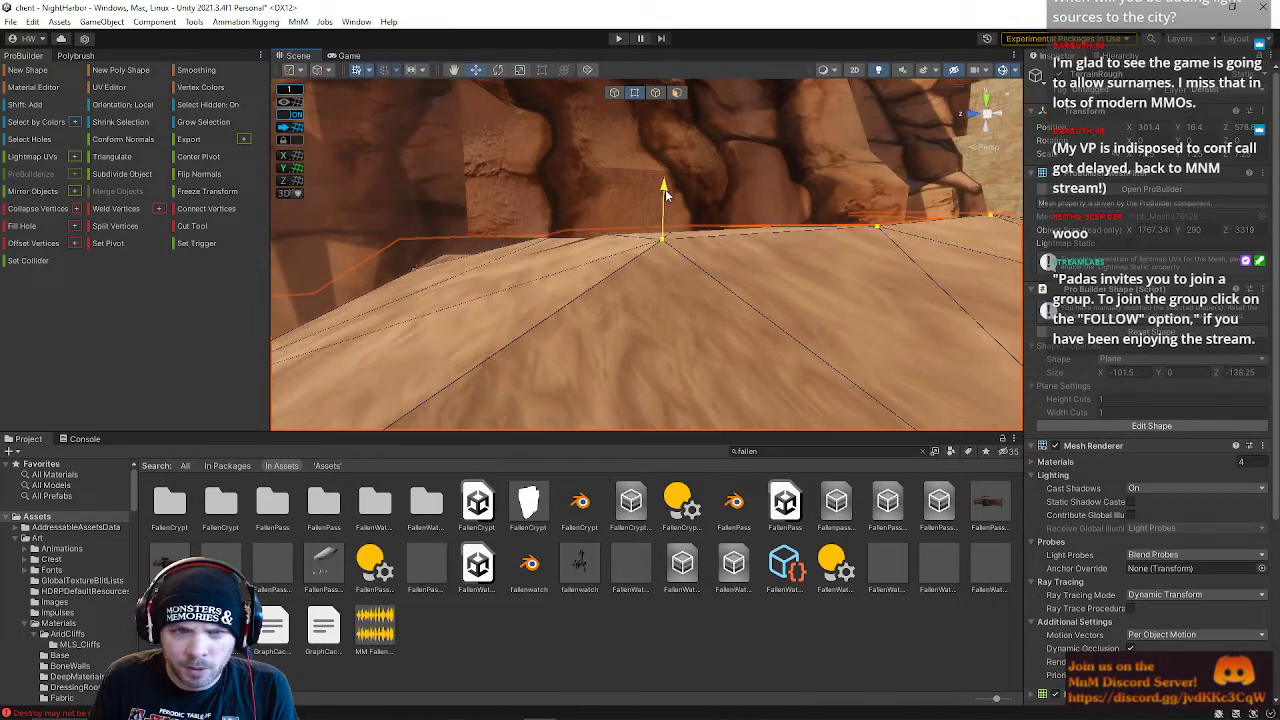
- Raise an edge of TerrainRough at the end of the dune in front of the cliffs to form a higher ridge
key(a)
mouse_move(642, 242)
right_down()
mouse_move(597, 251)
mouse_move(627, 243)
right_up()
key(w)
key(h)
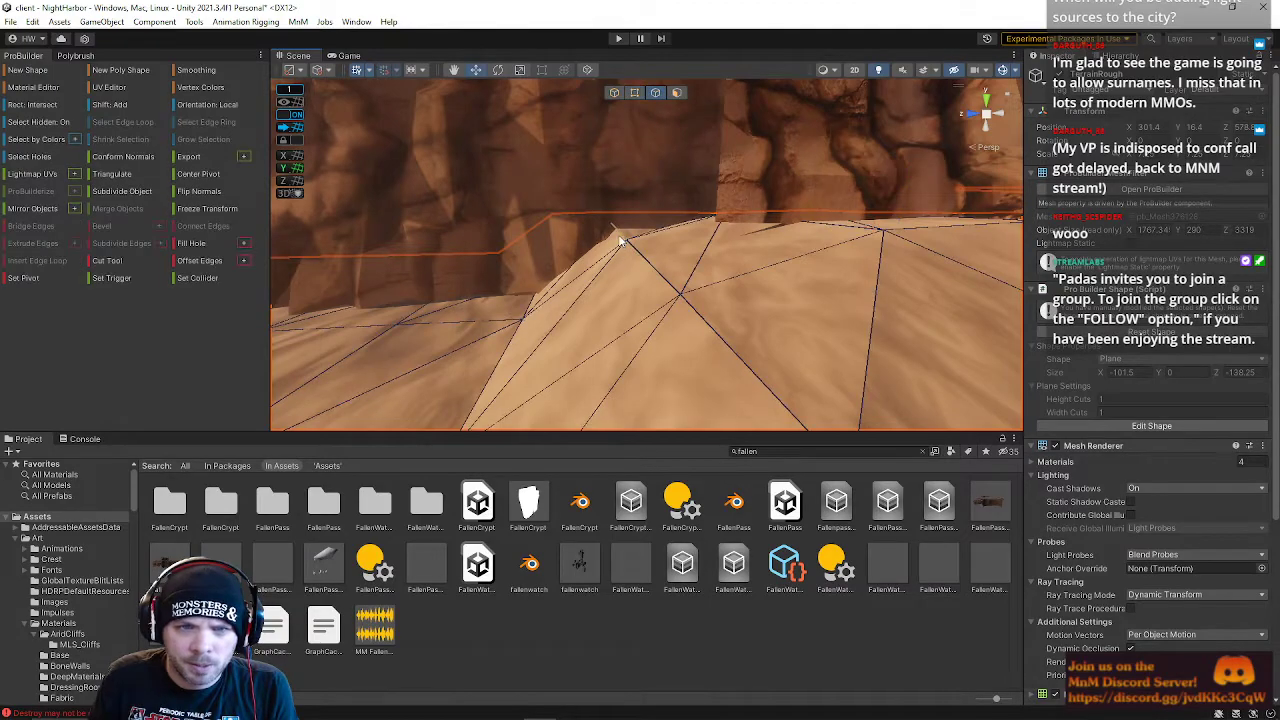
drag(645, 206, 647, 161)
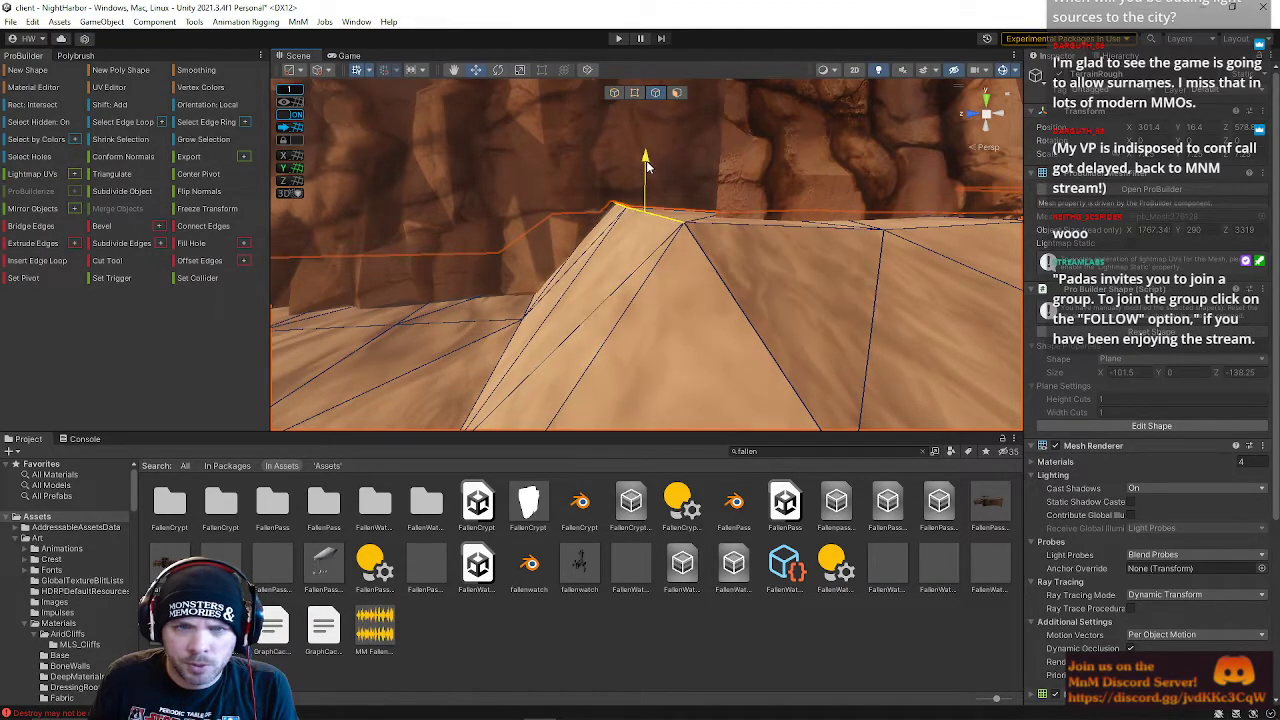
mouse_move(697, 205)
right_down()
mouse_move(858, 121)
mouse_move(982, 158)
mouse_move(684, 200)
right_up()
key(a)
middle_drag(715, 247, 668, 205)
- Select the ShadedDunes_Mountain_02 cliff mesh behind the dune and adjust its position and rotation
click(614, 92)
click(704, 227)
right_drag(704, 227, 696, 183)
click(759, 170)
click(779, 138)
right_drag(779, 138, 880, 182)
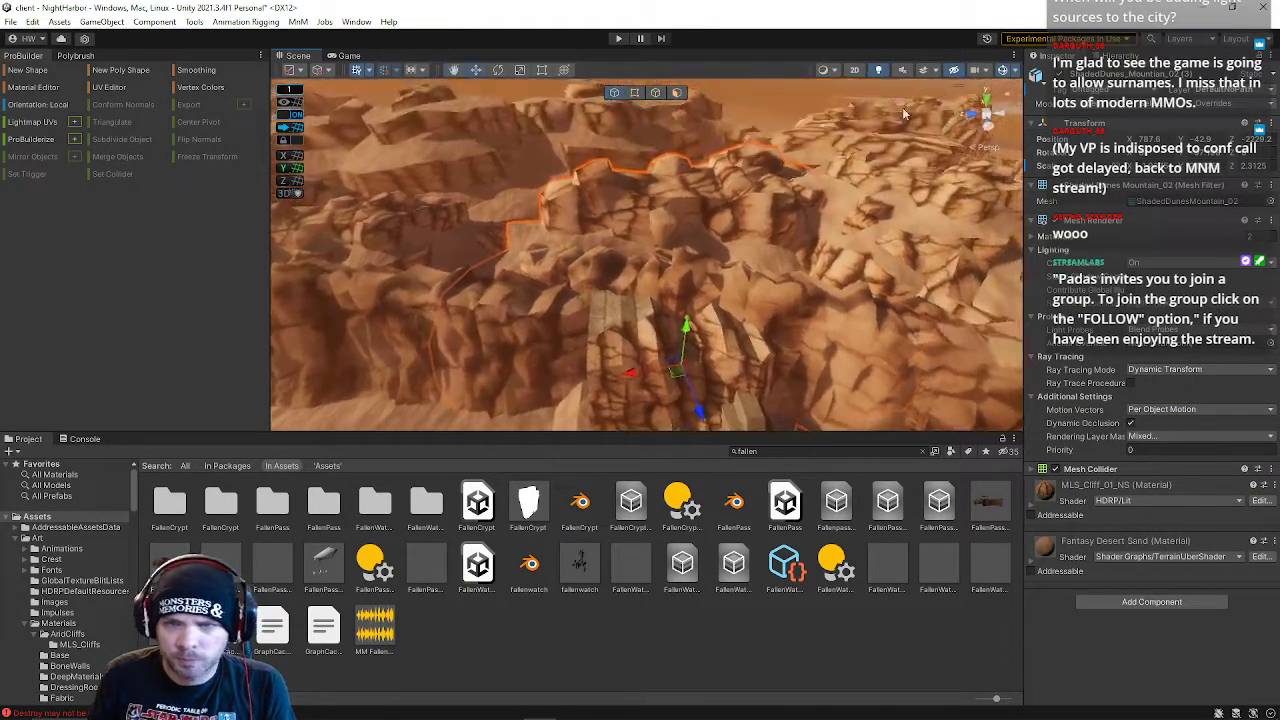
drag(767, 230, 477, 229)
drag(548, 203, 500, 318)
right_drag(500, 318, 500, 318)
drag(500, 235, 615, 233)
drag(590, 279, 789, 238)
mouse_move(607, 281)
mouse_down()
mouse_move(594, 271)
mouse_move(586, 298)
mouse_move(575, 281)
mouse_move(601, 279)
mouse_up()
right_drag(662, 262, 614, 280)
key(w)
drag(666, 258, 700, 280)
- Change the color of the point light inside the ruin from white to a softened cyan
right_drag(700, 280, 735, 78)
key(w)
click(560, 146)
right_drag(688, 120, 636, 205)
click(615, 201)
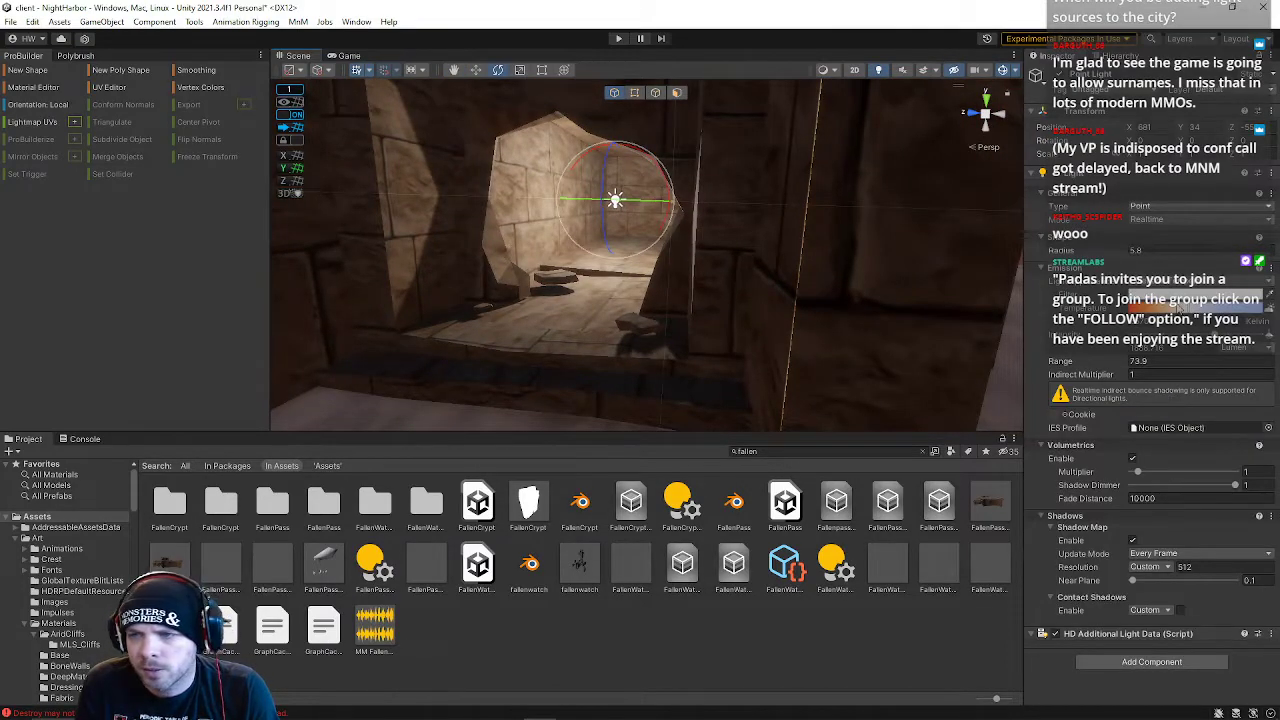
click(1178, 307)
click(1136, 405)
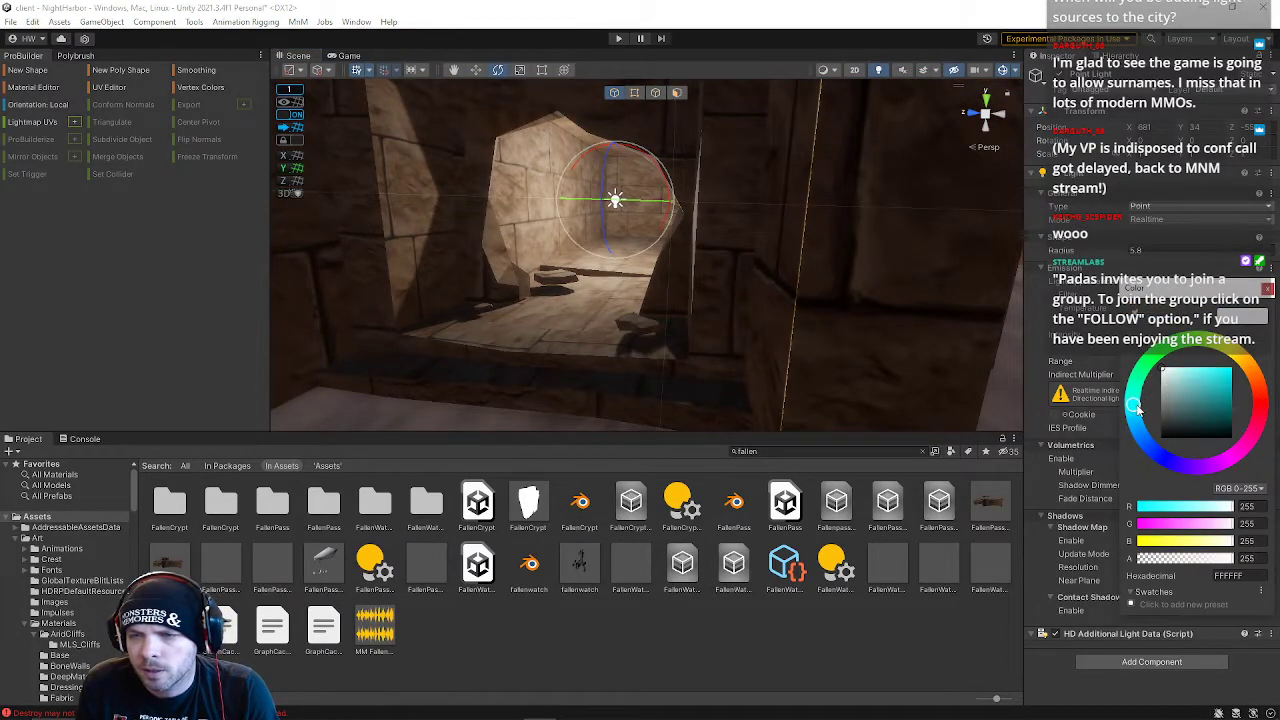
drag(1219, 385, 1247, 370)
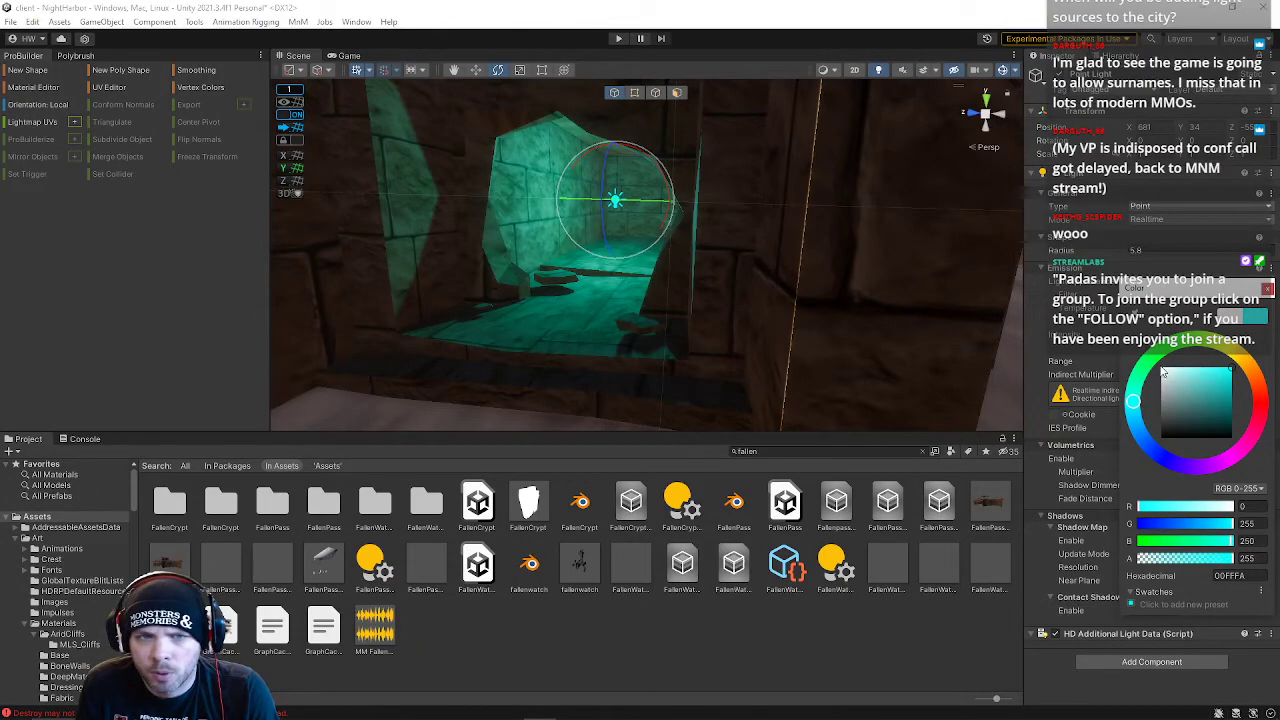
drag(1196, 374, 1203, 373)
- Search the project assets for "blue" and frame the view on the point light in the ruin
right_drag(700, 230, 771, 268)
key(s)
key(w)
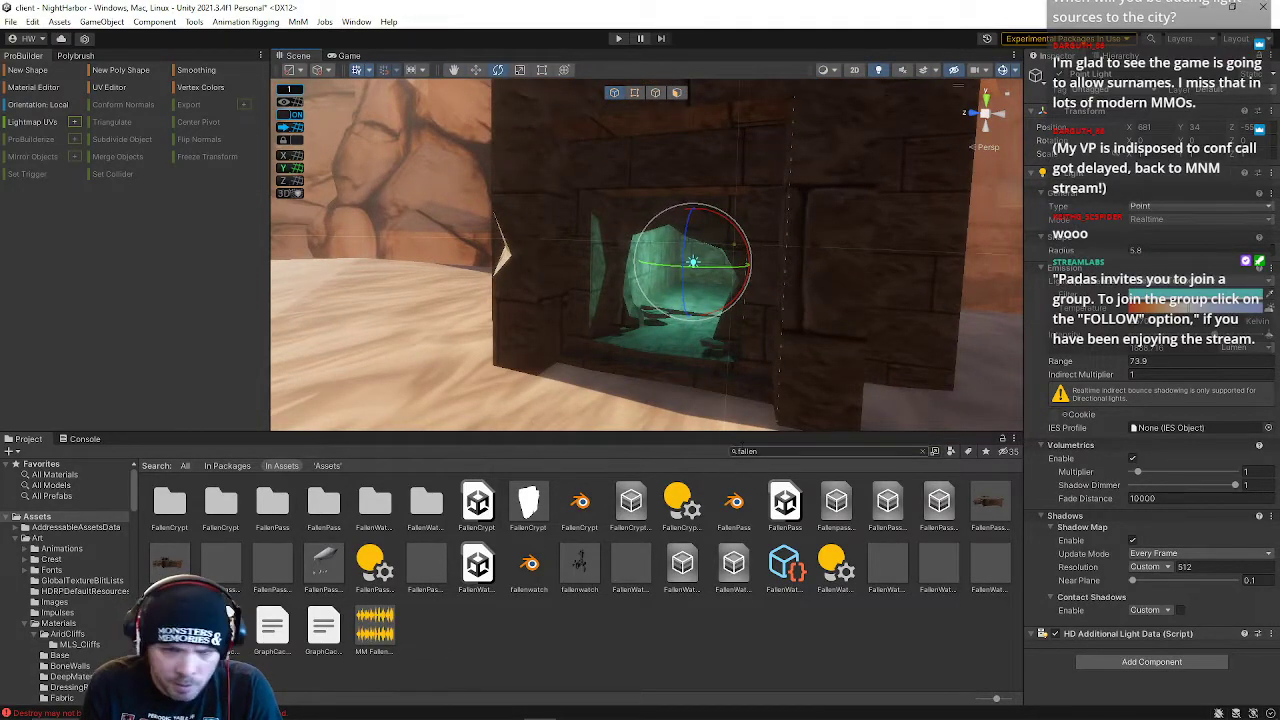
text(blue)
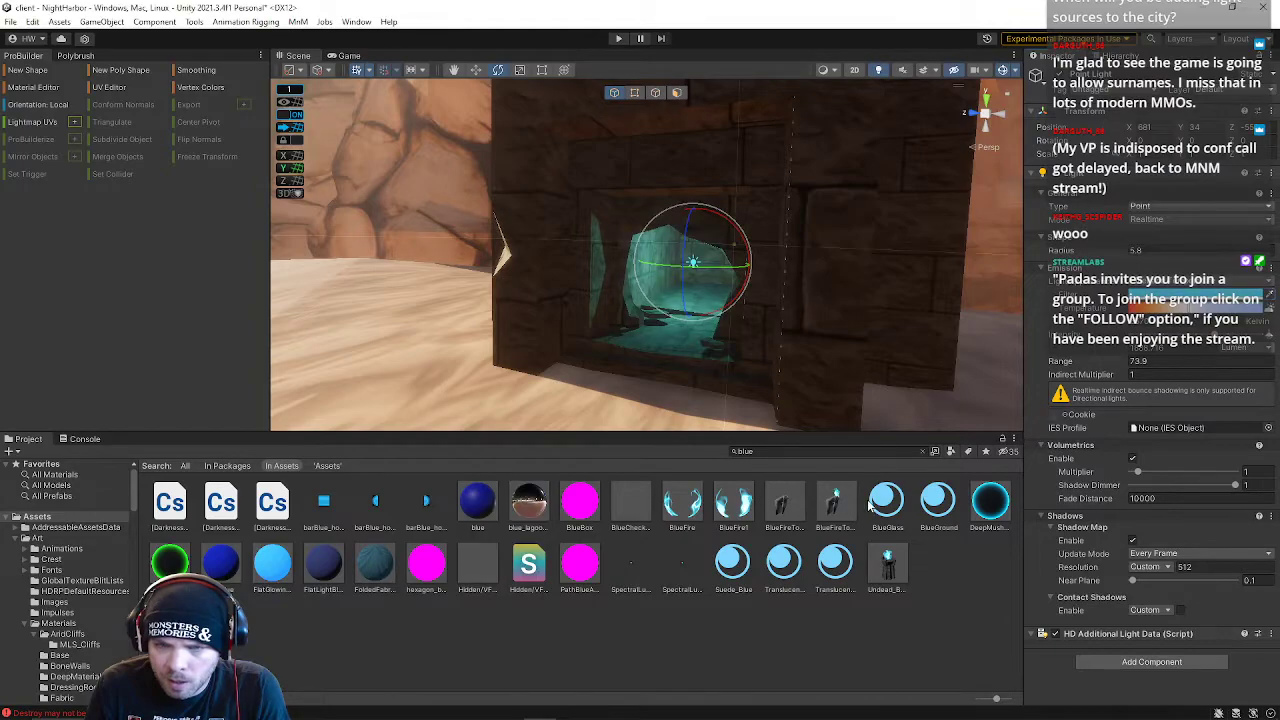
key(f)
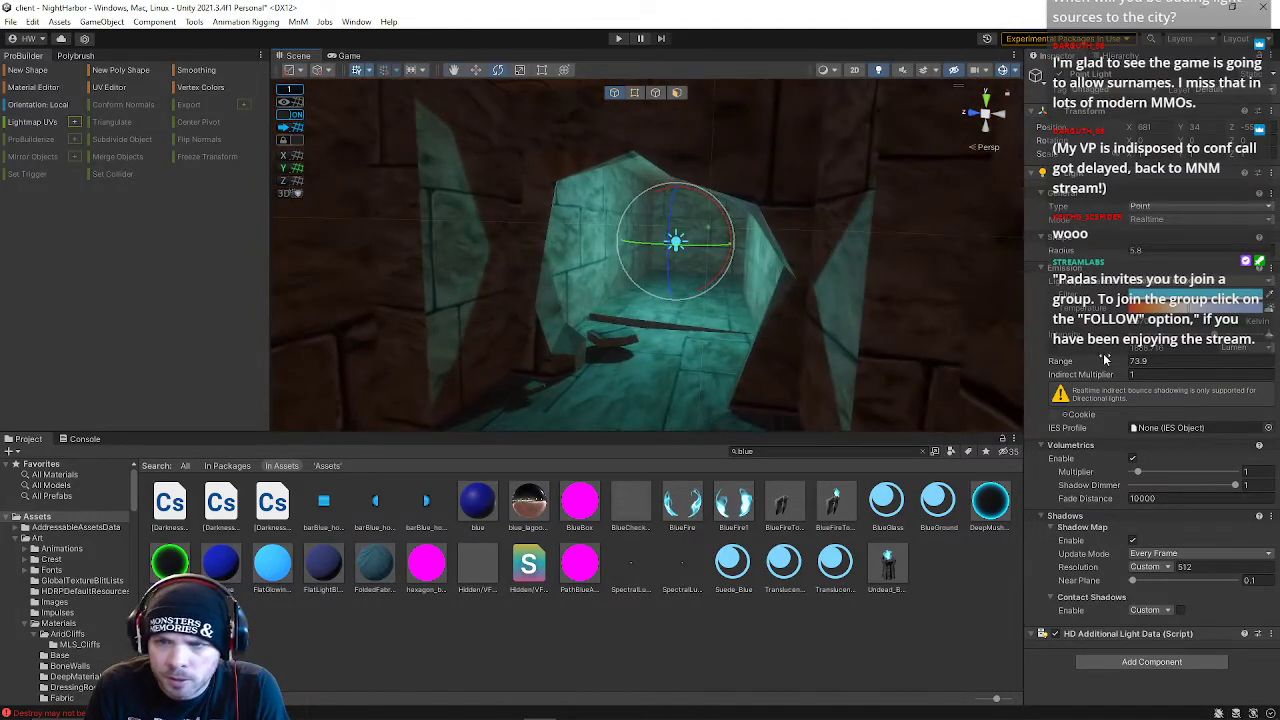
- Set the range of the point light in the ruin to 150 and its indirect multiplier to 2
key(s)
right_drag(786, 330, 740, 334)
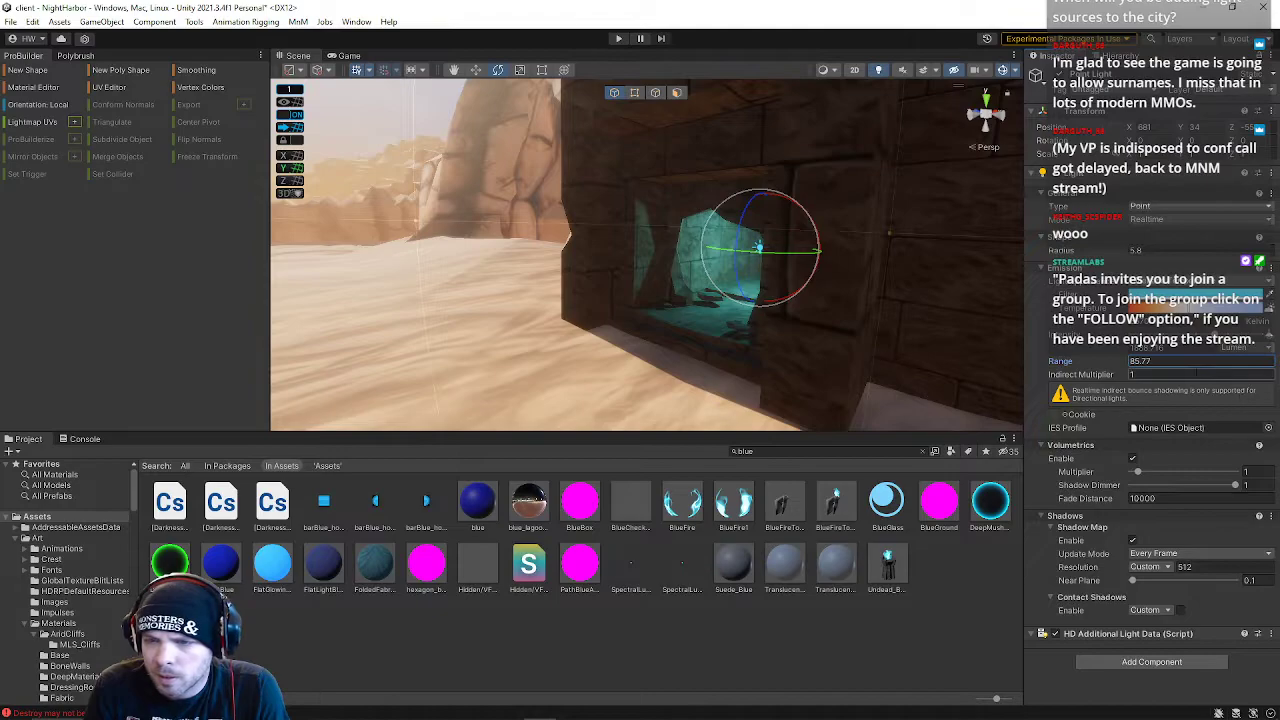
text(100)
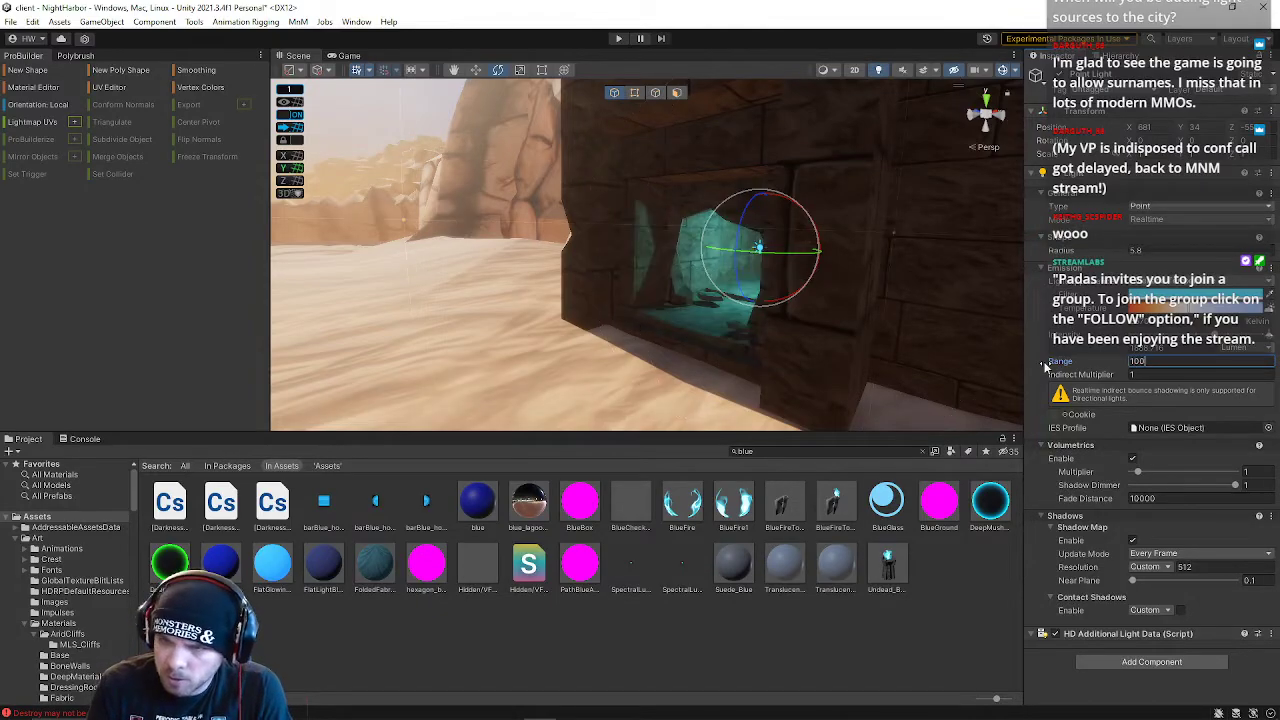
key(BackSpace)
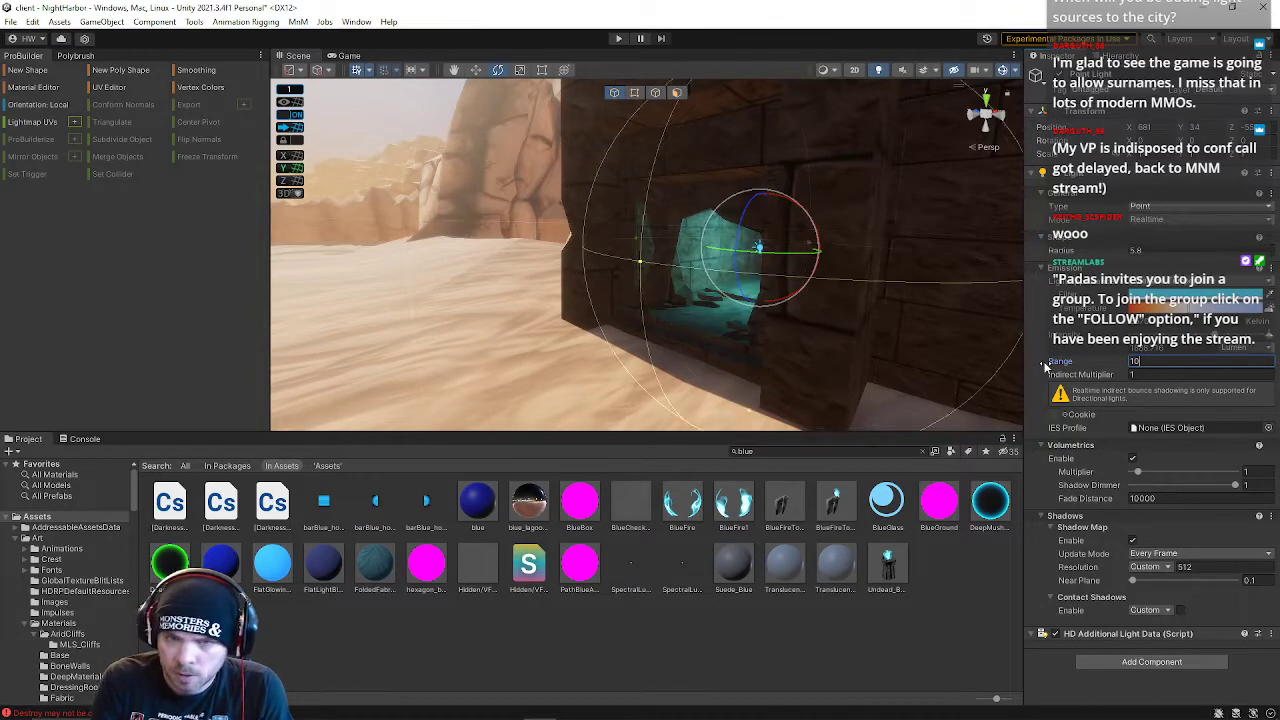
key(BackSpace)
key(BackSpace)
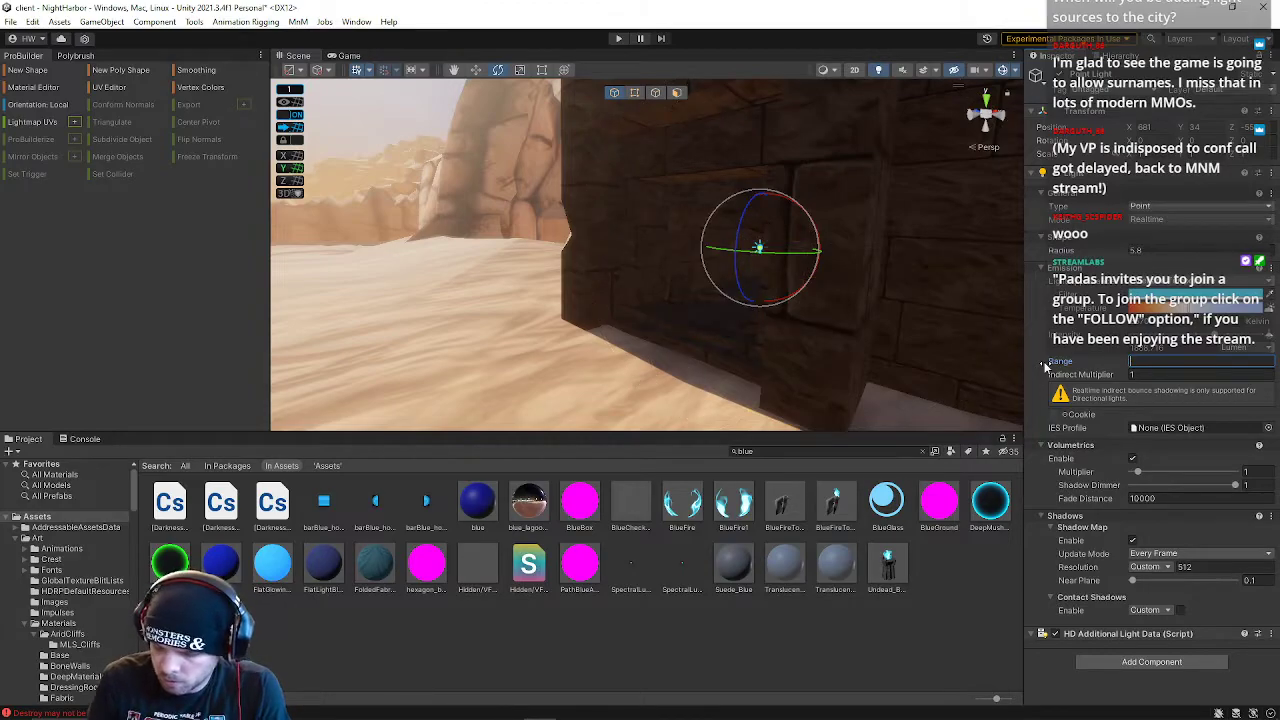
text(150)
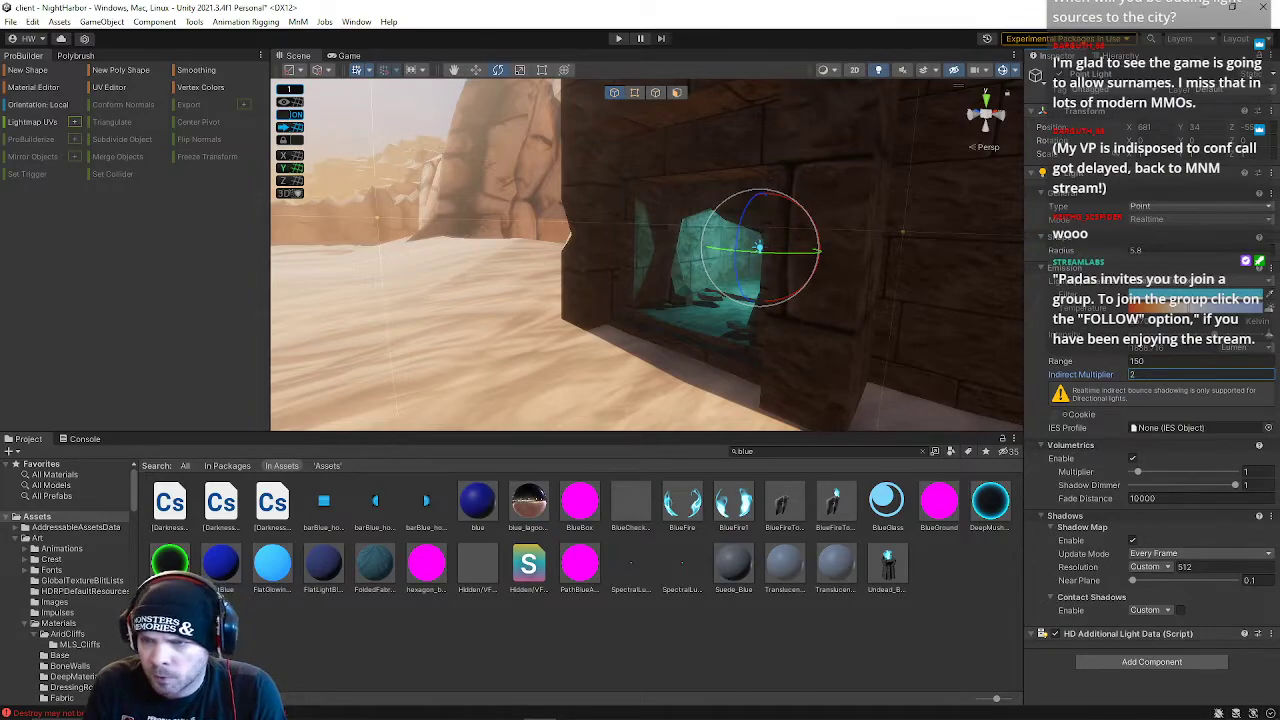
- Reposition the point light along its X axis inside the ruin's stone chamber
right_drag(714, 349, 634, 261)
click(634, 209)
key(s)
click(655, 262)
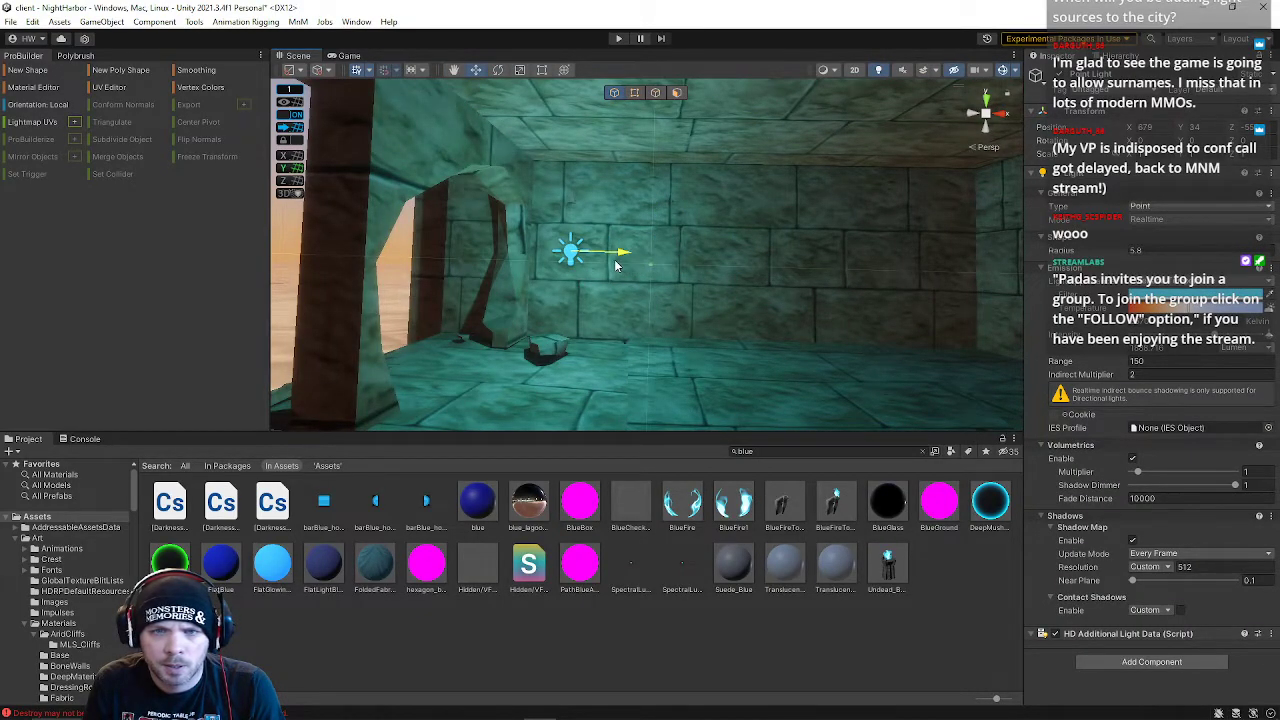
drag(616, 265, 924, 254)
- Save the NightHarbor scene
right_drag(924, 255, 913, 289)
key(w)
right_drag(999, 287, 480, 285)
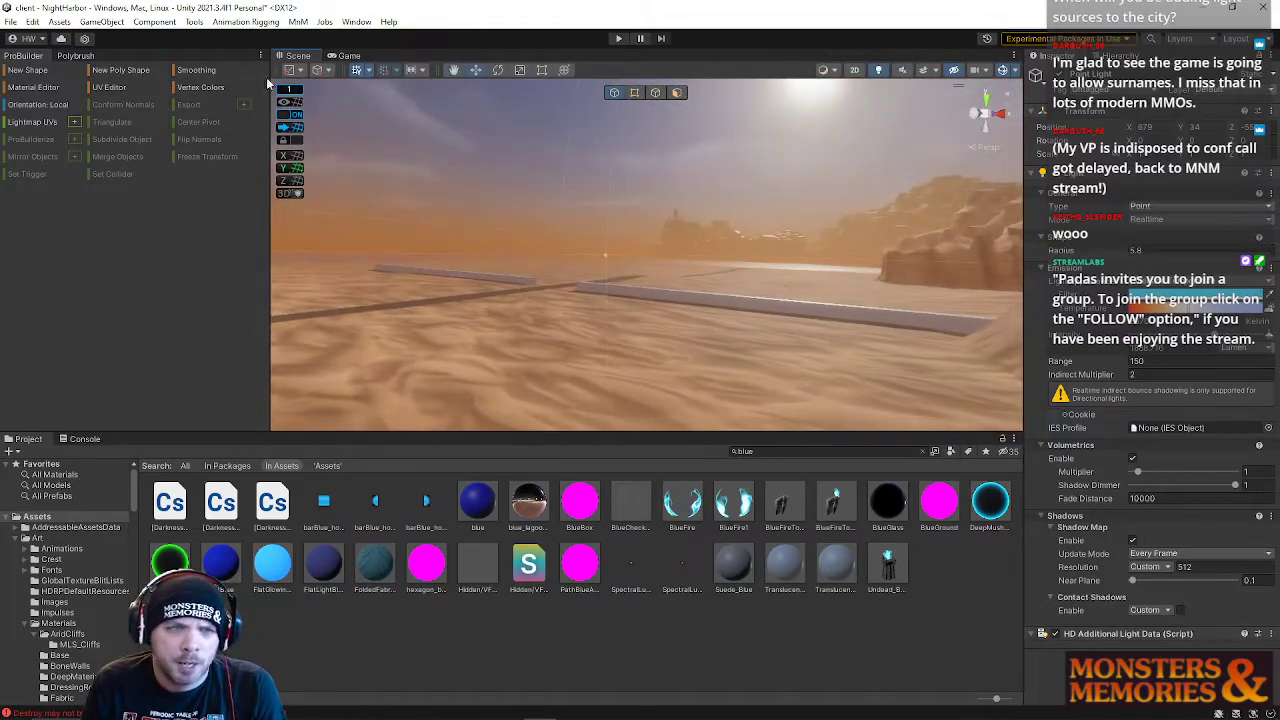
click(6, 23)
click(36, 87)
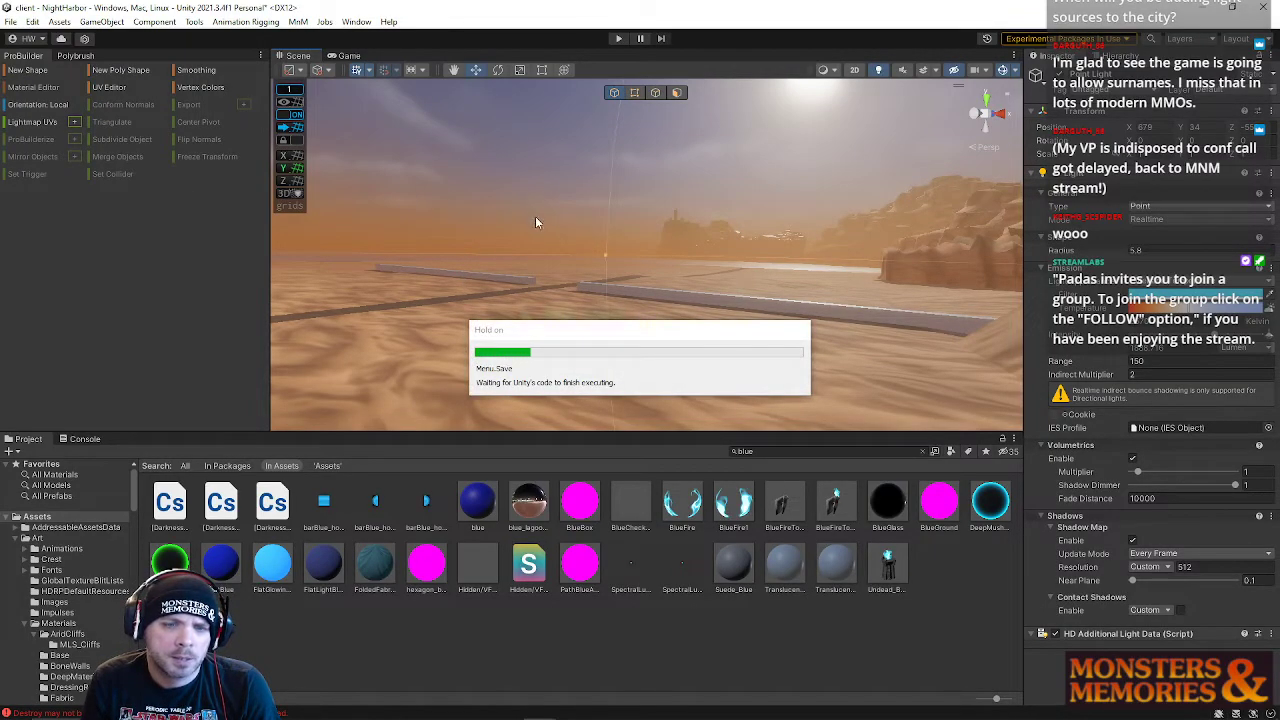
- Duplicate the long grey beam on the sand and set the copy's Y rotation to 90
right_drag(537, 217, 725, 162)
click(721, 195)
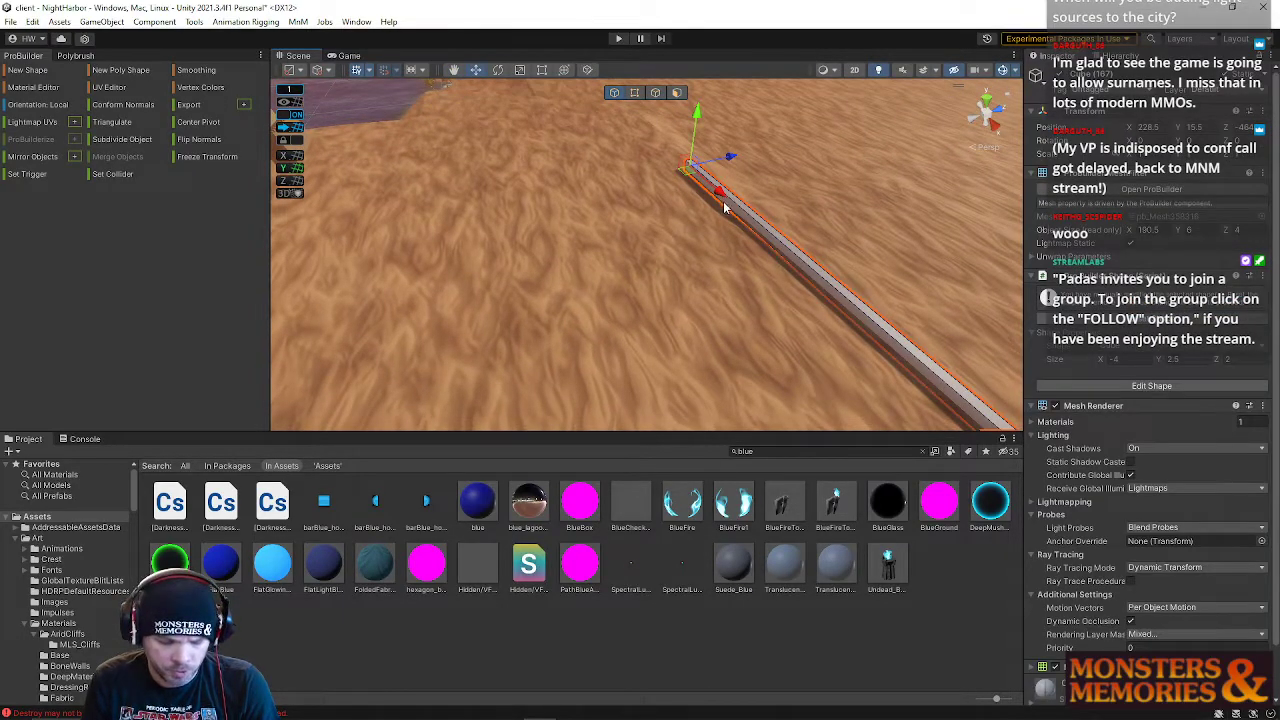
key(ctrl+d)
drag(721, 195, 540, 188)
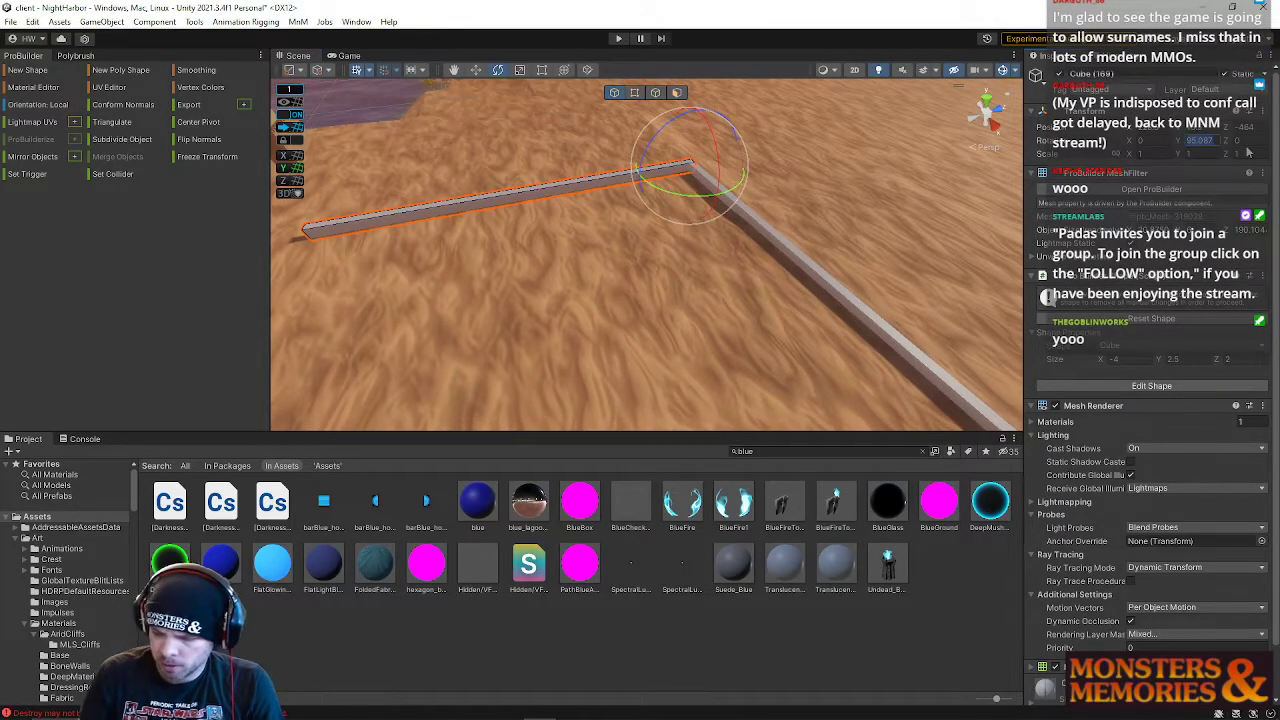
text(90)
- Extend the end vertices of the duplicated beam until it meets the city wall
right_drag(731, 280, 485, 198)
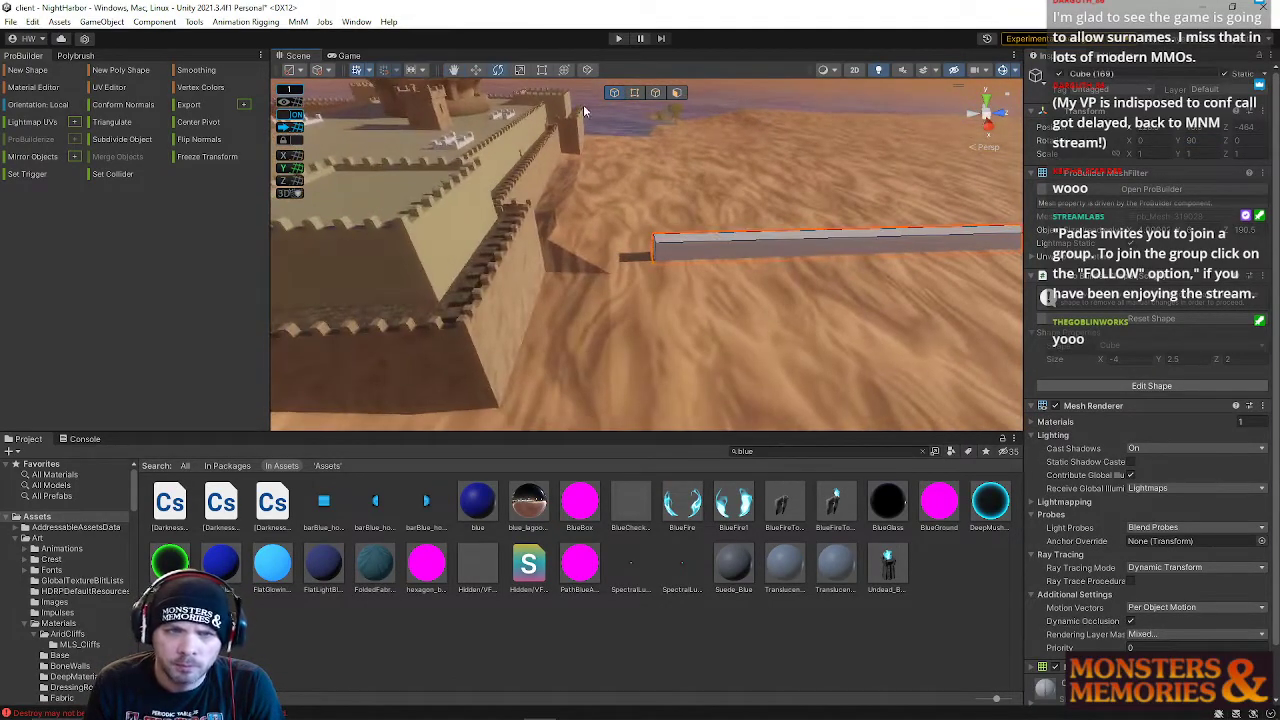
click(636, 93)
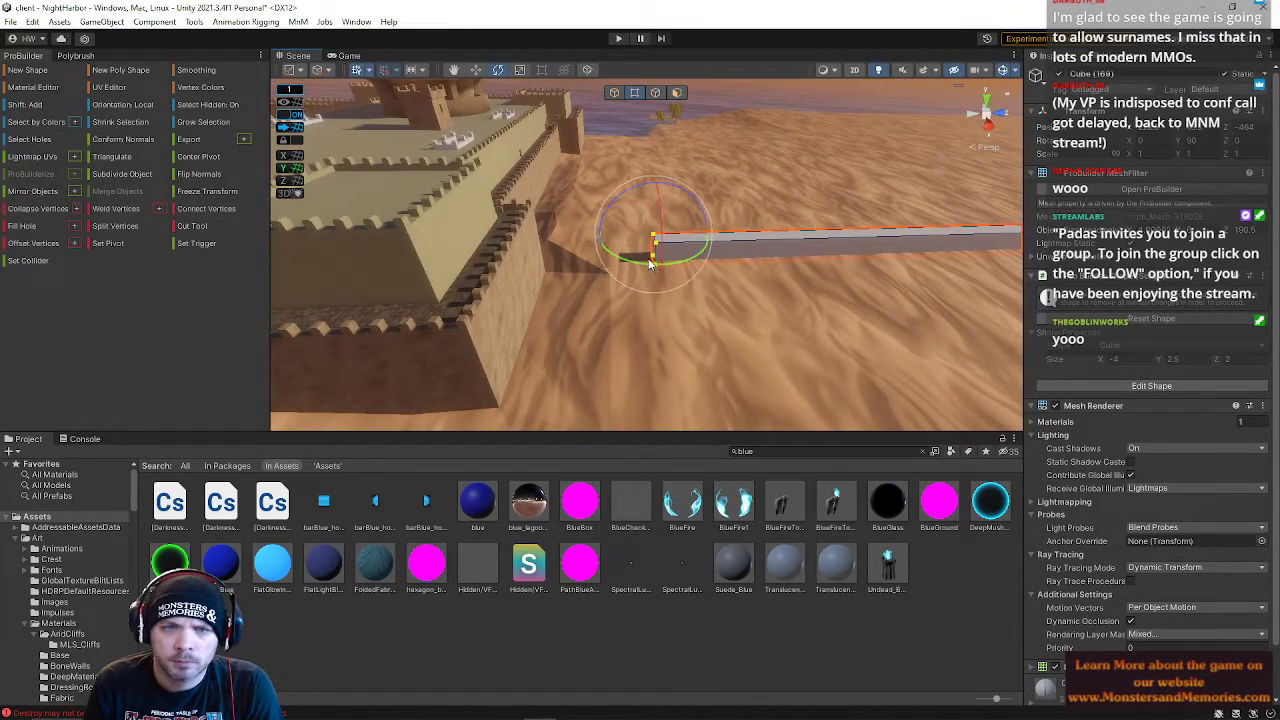
key(w)
alt+drag(430, 236, 2, 256)
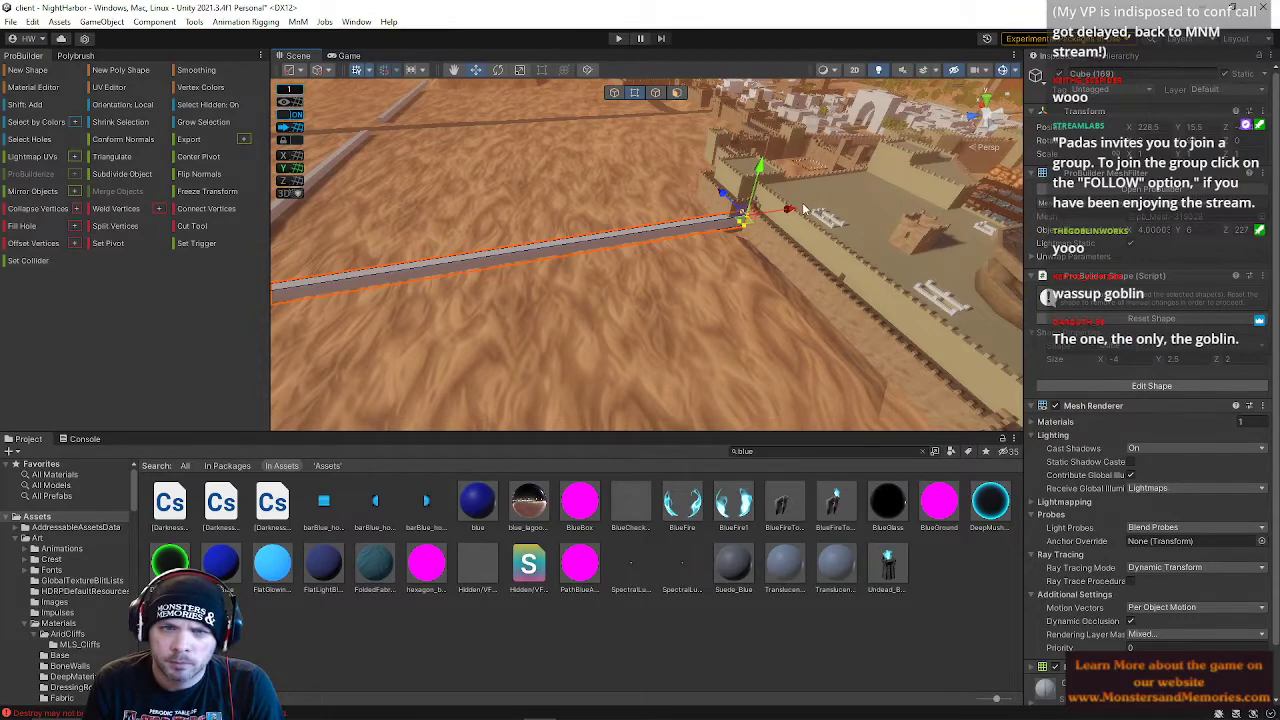
drag(789, 210, 783, 211)
- Move the whole duplicated beam sideways along the city wall, away from the original beam's end
click(613, 92)
right_drag(560, 180, 699, 321)
drag(690, 425, 877, 410)
right_drag(838, 405, 780, 340)
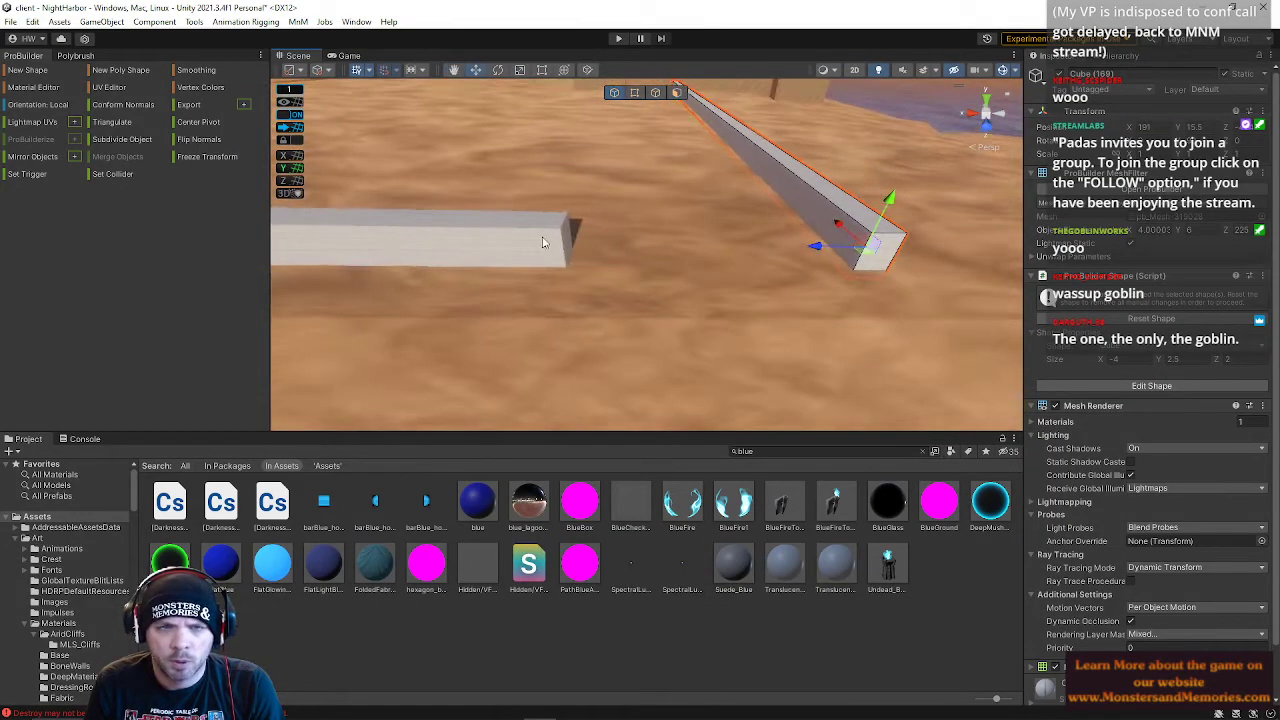
- Stretch the end vertices of the original beam so it reaches the duplicated beam
click(634, 93)
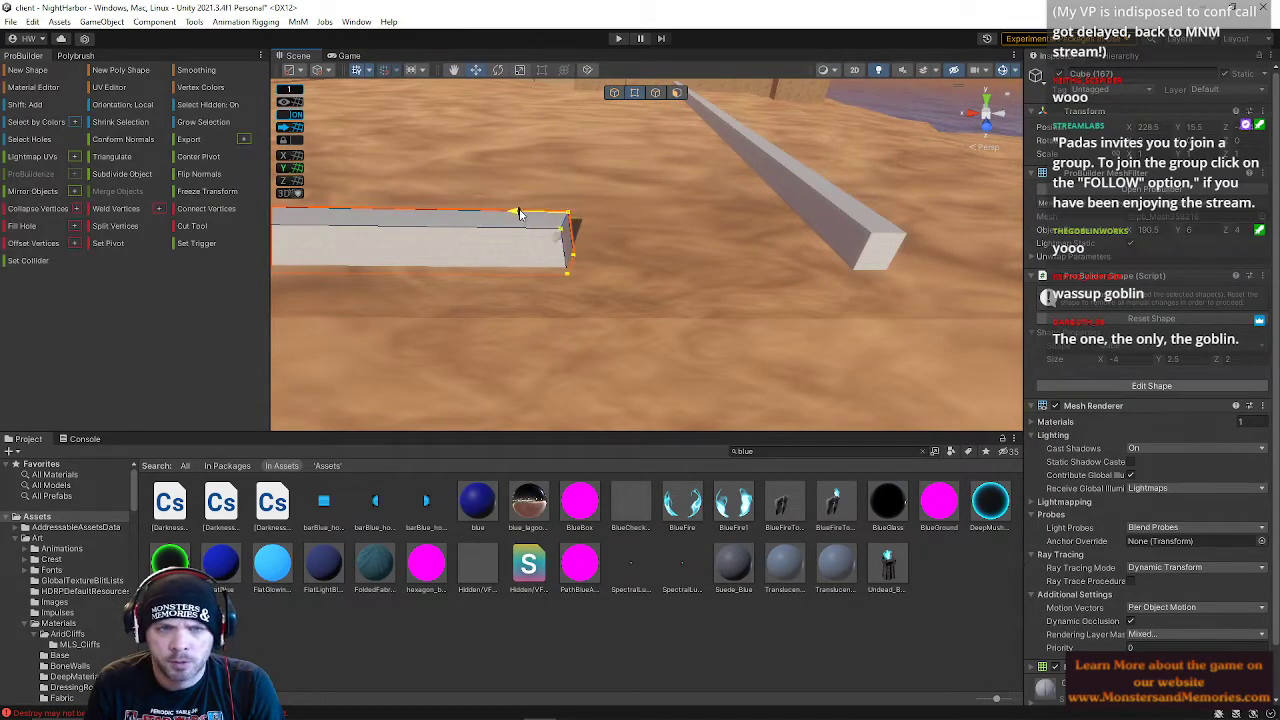
drag(517, 213, 825, 240)
right_drag(801, 235, 690, 170)
- Select the block of TerrainRough vertices at the shoreline corner near the city and lower them beneath the water
click(826, 140)
key(w)
right_drag(760, 245, 553, 201)
key(s)
key(w)
right_drag(934, 372, 594, 191)
click(656, 214)
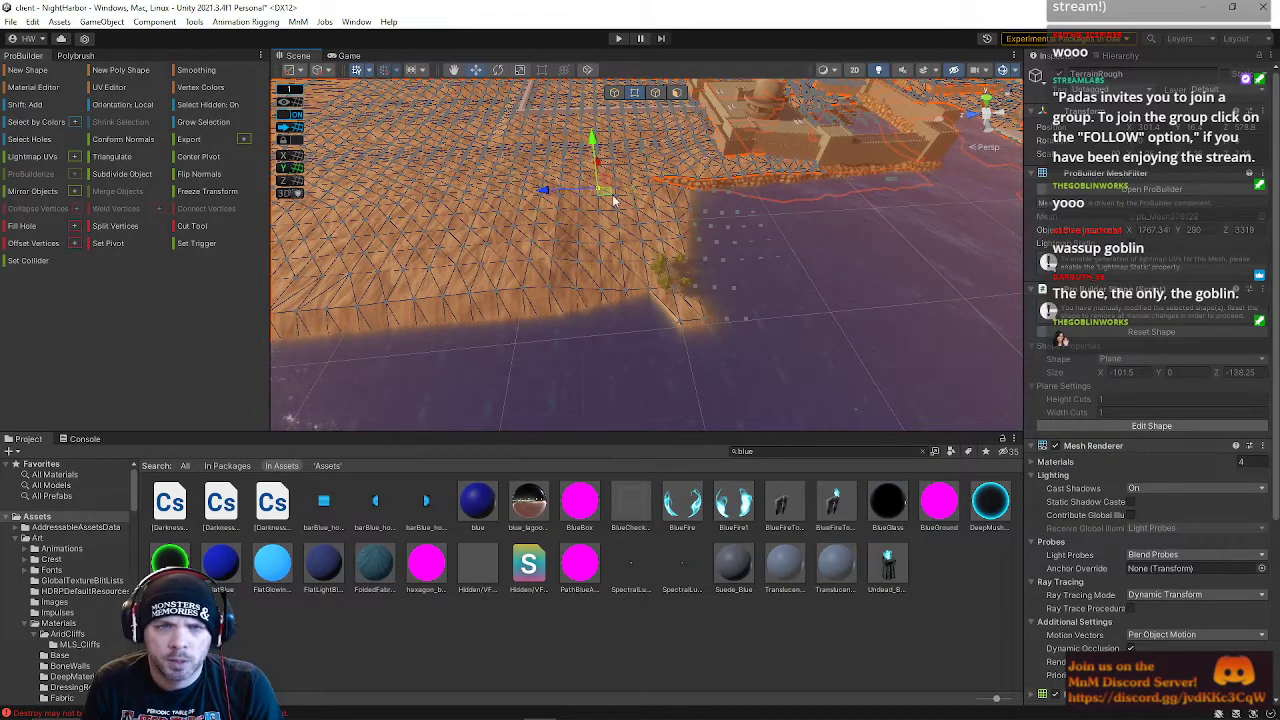
drag(593, 202, 742, 347)
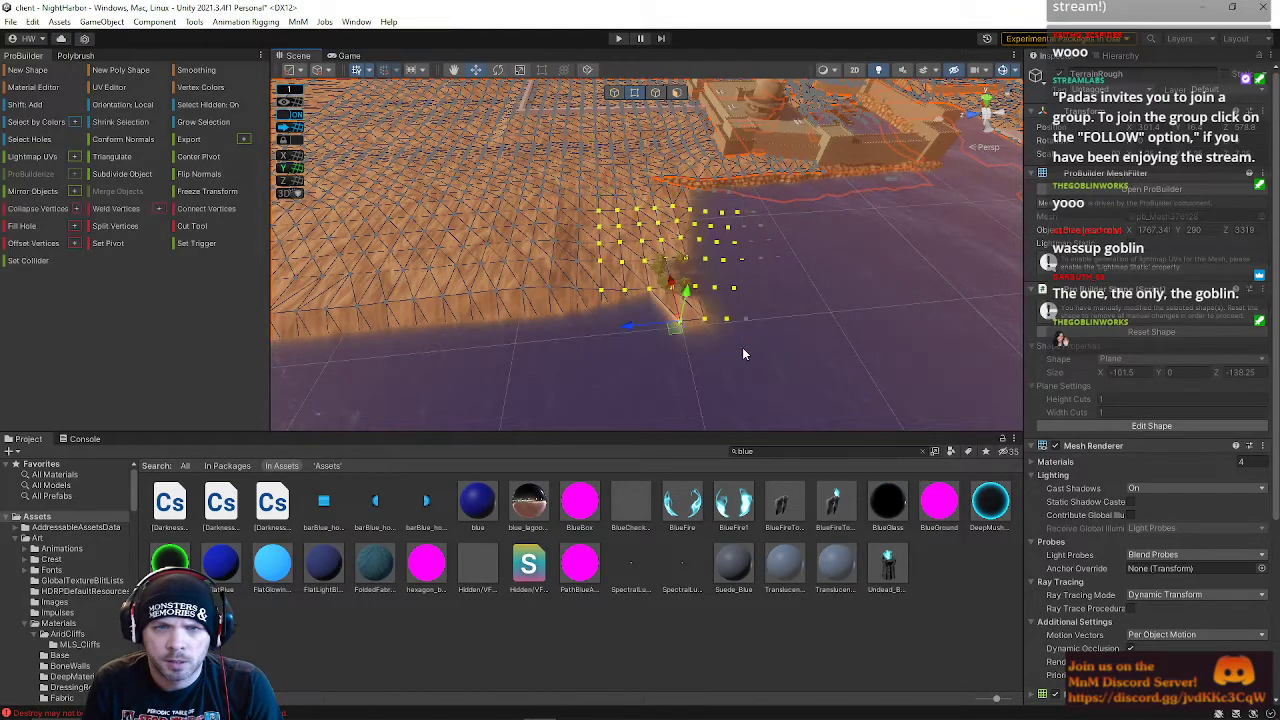
mouse_move(688, 308)
mouse_down()
mouse_move(690, 320)
mouse_move(687, 300)
mouse_up()
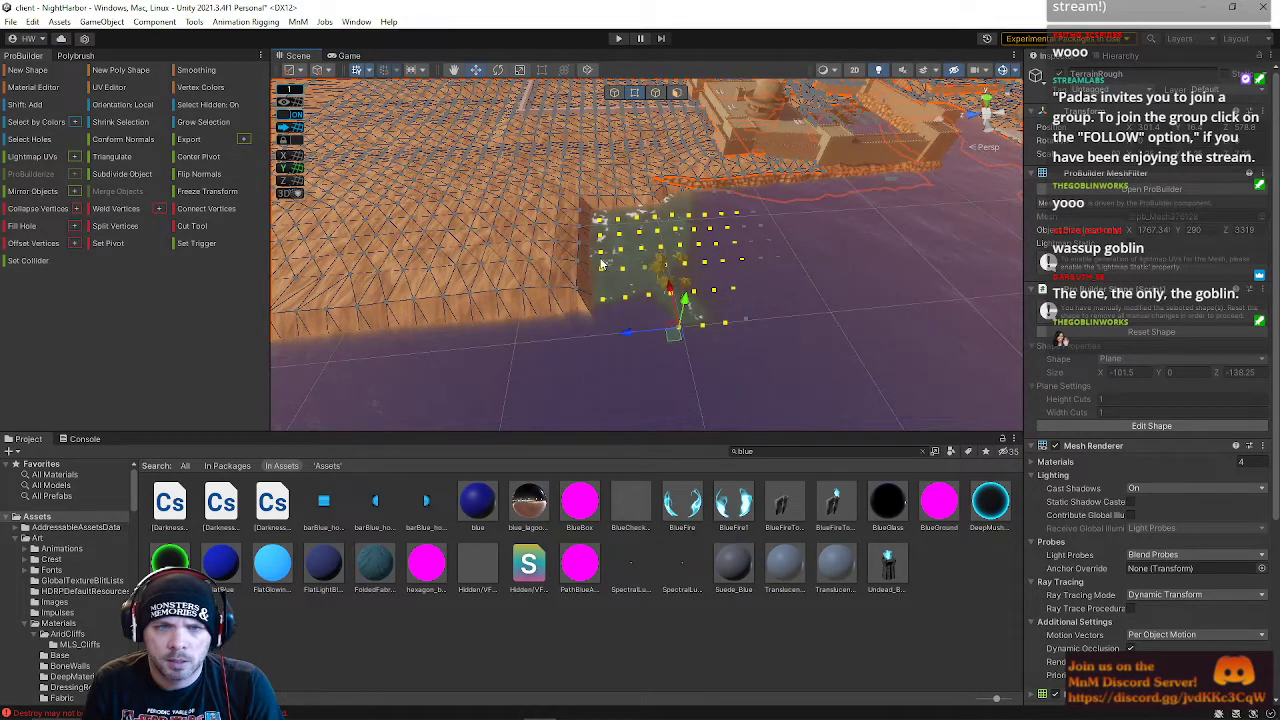
- Select TerrainRough vertices along the new inlet's inner edge and lower them to widen the inlet
right_drag(580, 206, 558, 318)
drag(521, 159, 645, 279)
drag(509, 263, 519, 271)
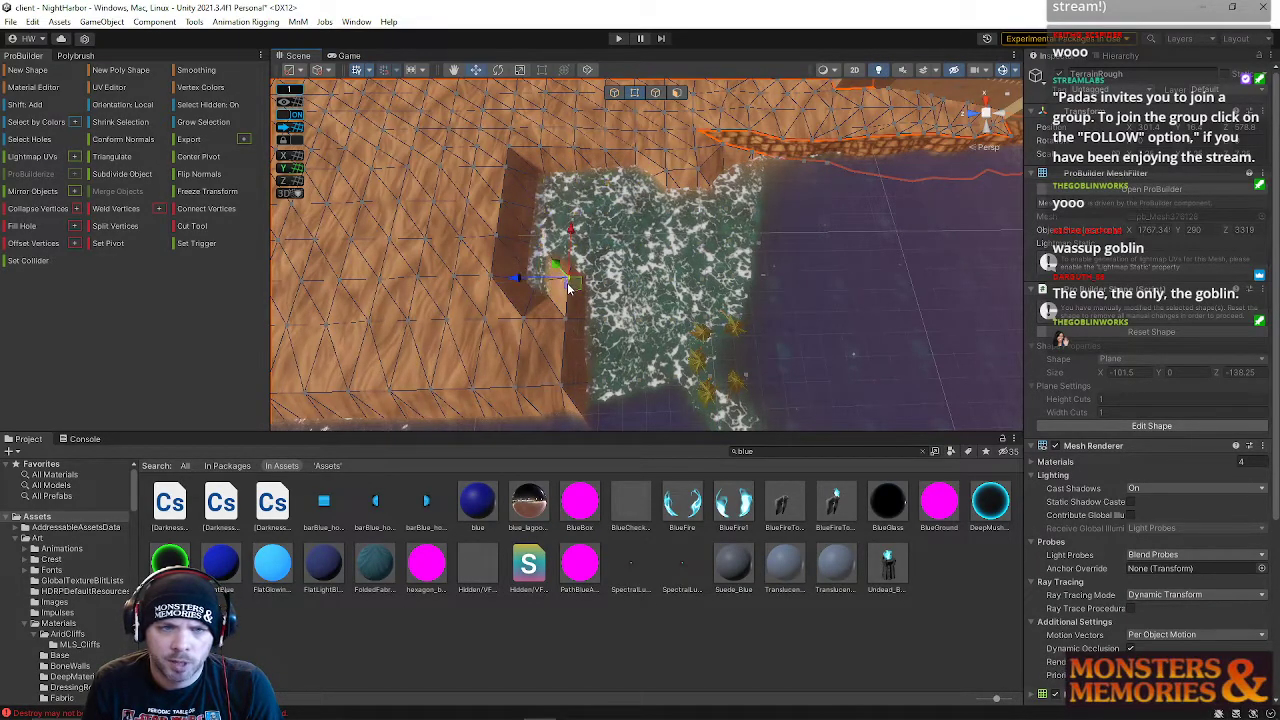
- Select the low TerrainRough vertices around the pit beside the inlet and raise them
right_drag(565, 280, 547, 220)
drag(752, 353, 752, 353)
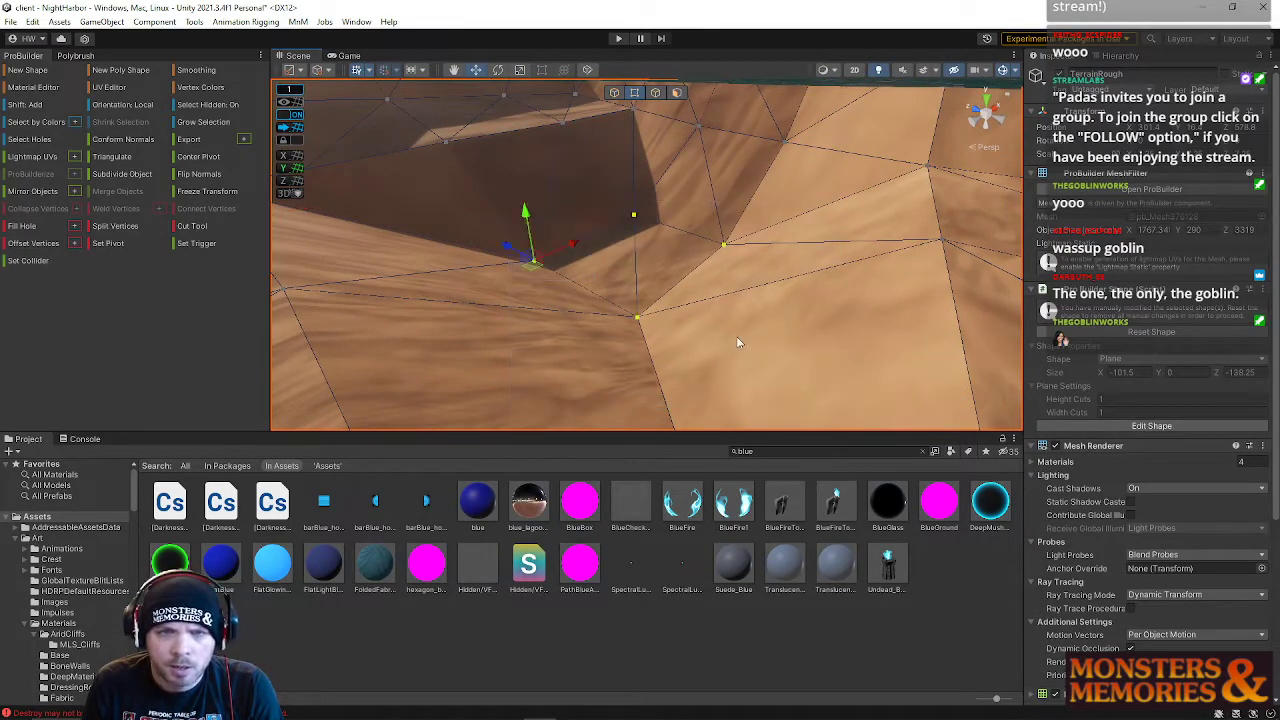
drag(527, 215, 508, 127)
right_drag(530, 135, 589, 243)
- Select the adjoining TerrainRough vertices on the inlet's bank and lower them
click(632, 256)
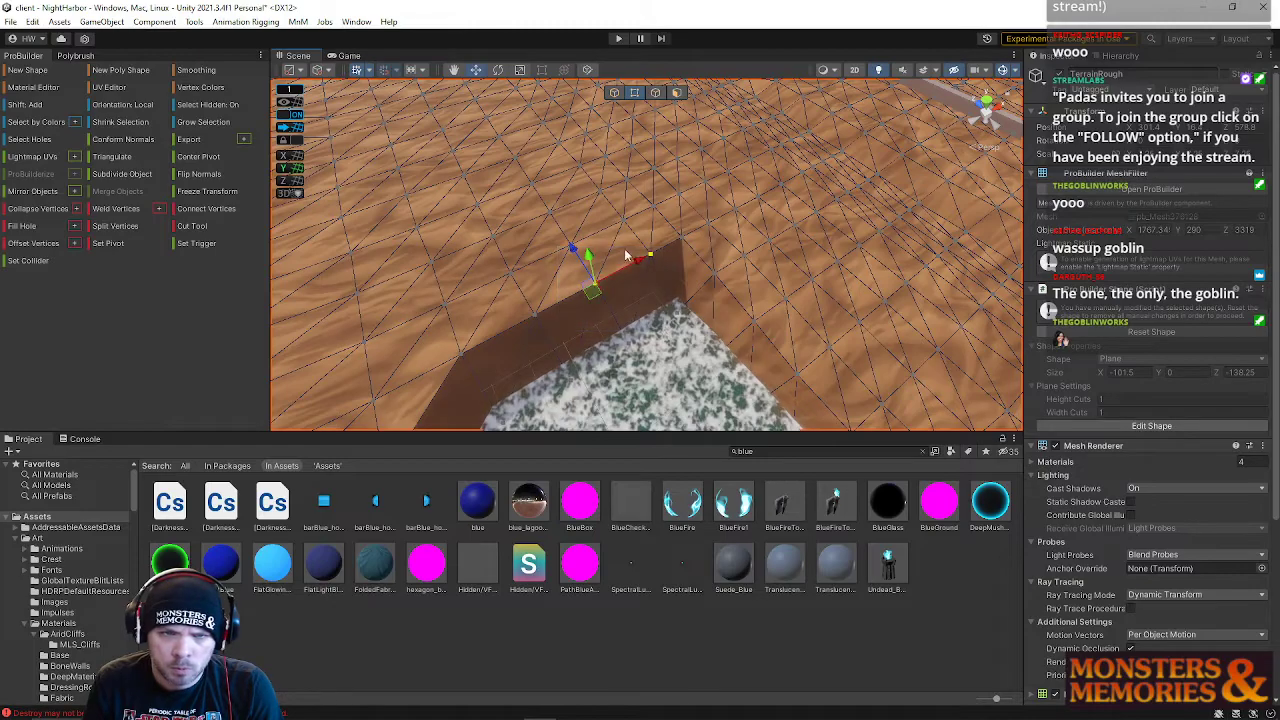
drag(590, 258, 596, 283)
right_drag(532, 288, 382, 267)
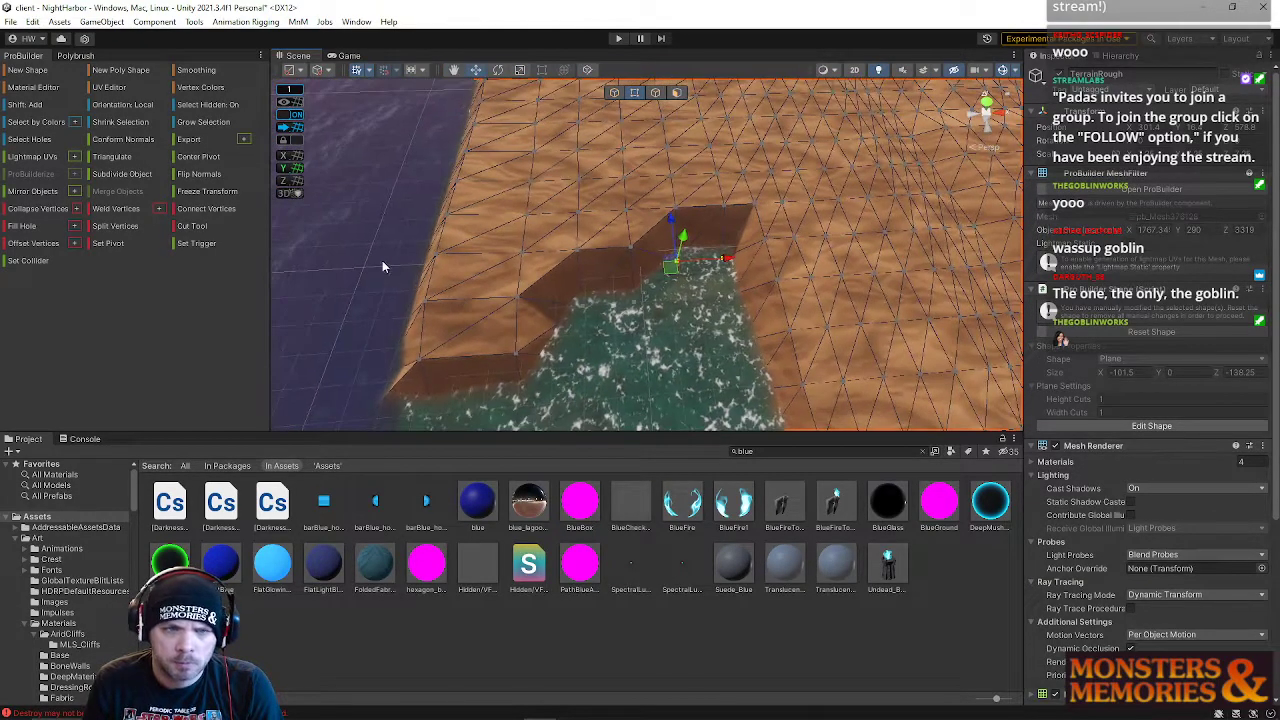
- Lower the shore-corner vertices and the remaining bank vertices of TerrainRough to open the inlet to the sea
drag(382, 266, 553, 442)
drag(535, 397, 535, 397)
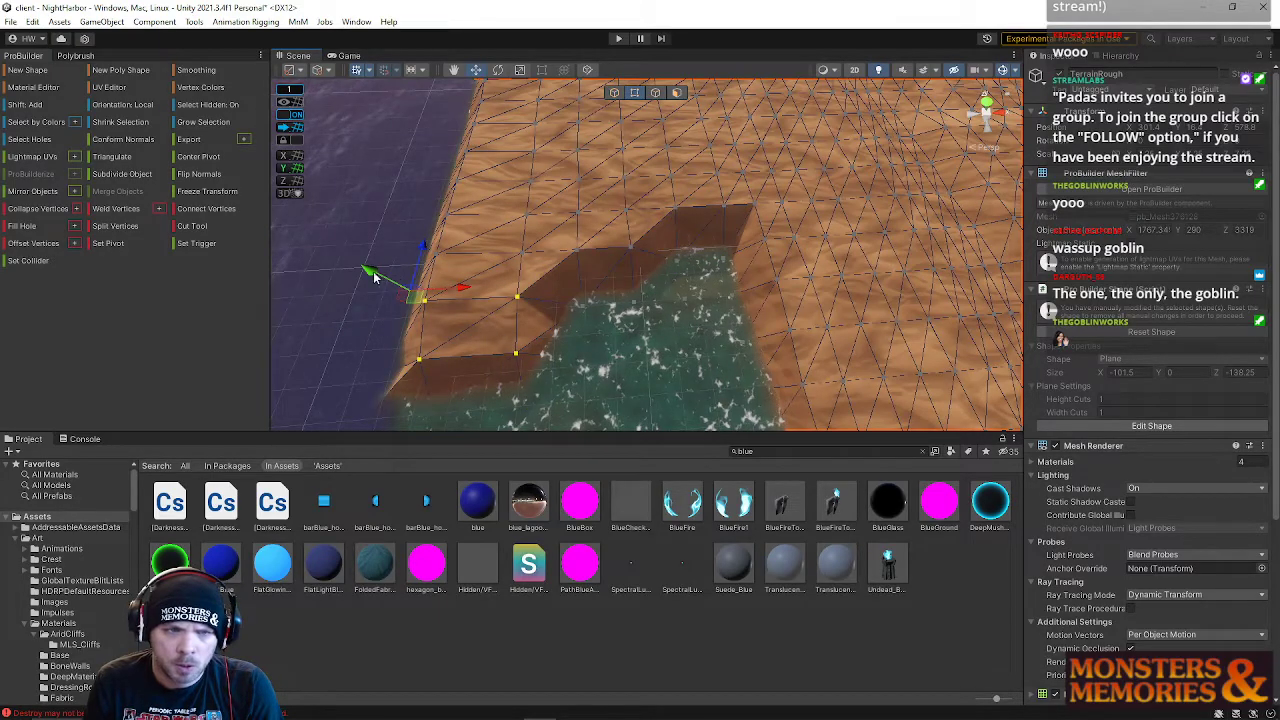
drag(382, 281, 391, 296)
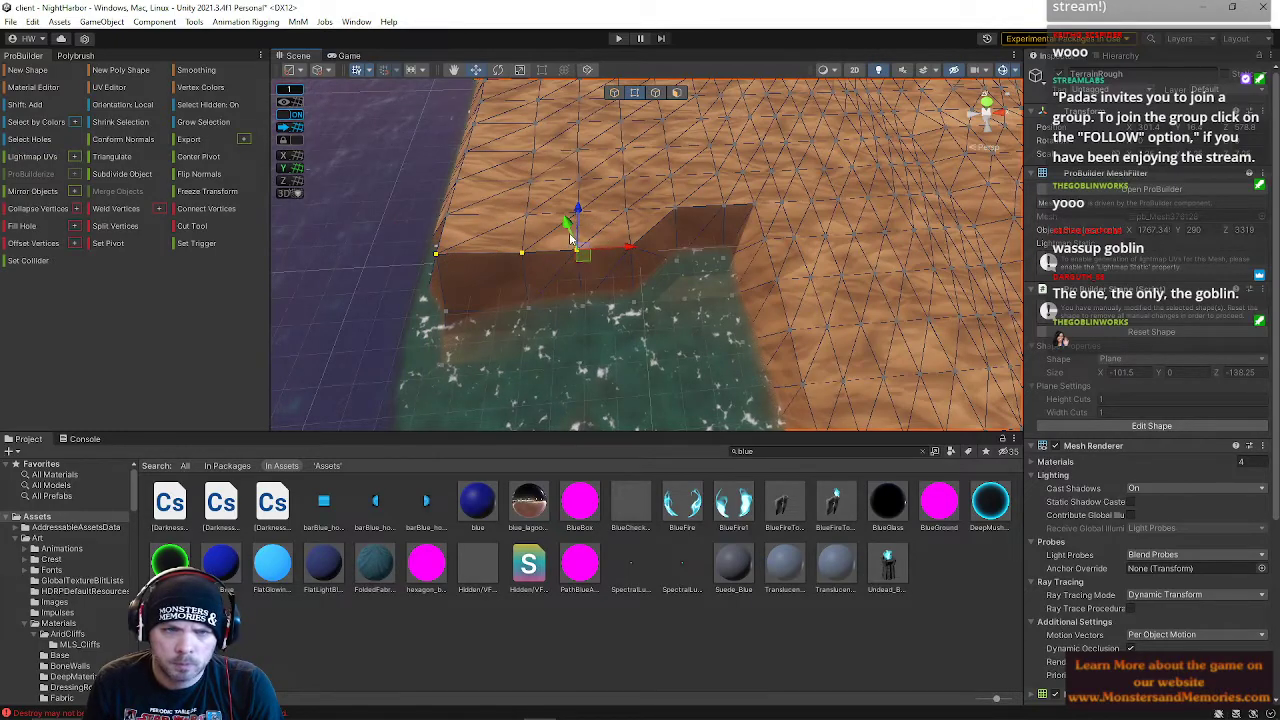
drag(570, 237, 575, 247)
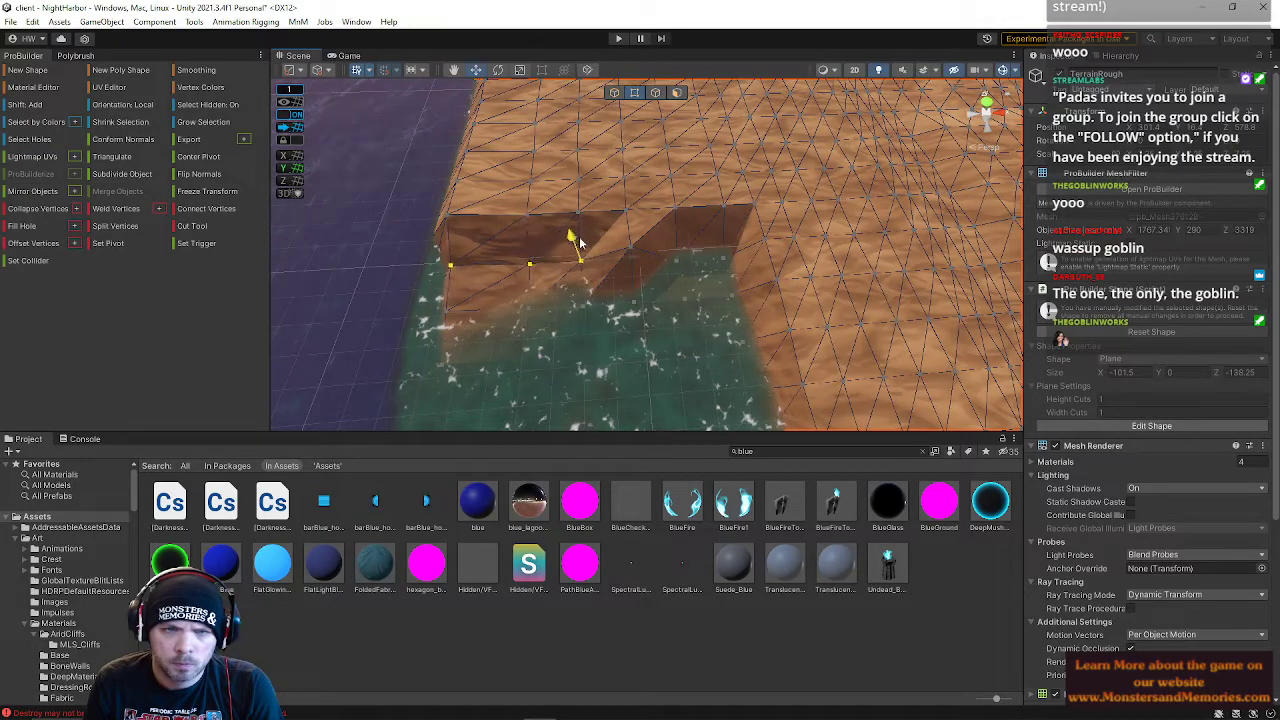
click(631, 240)
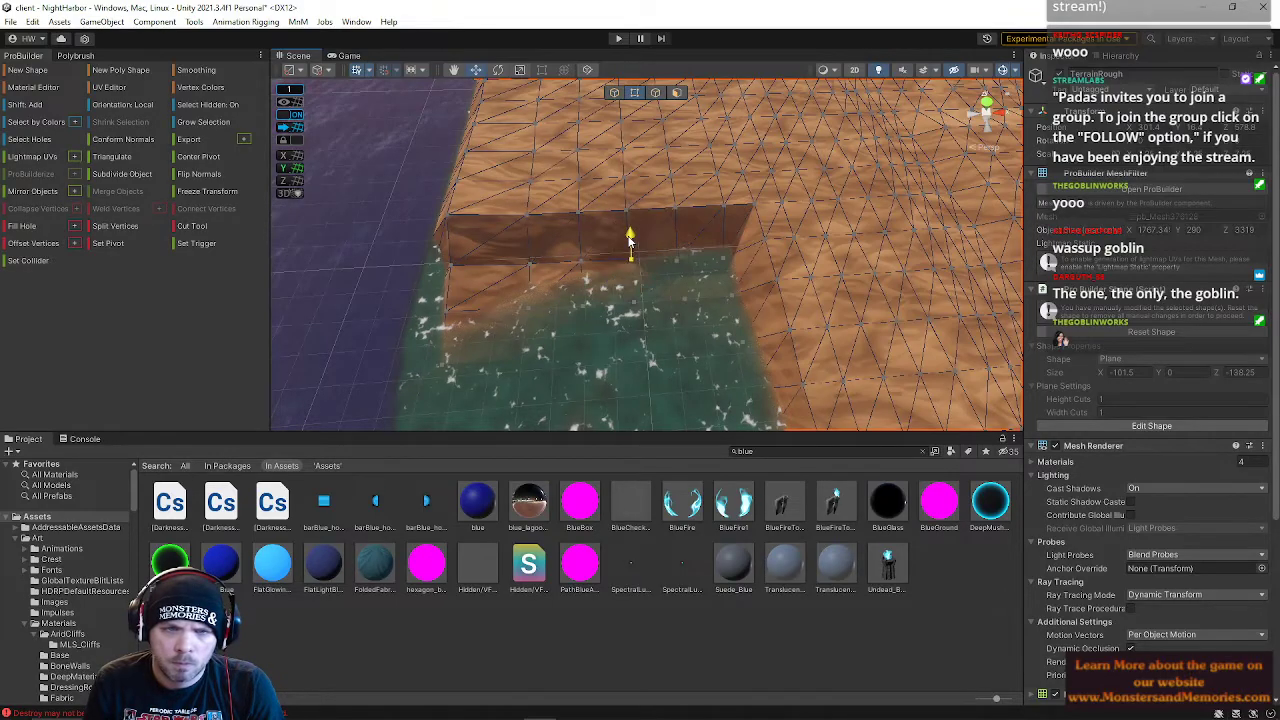
drag(630, 240, 630, 236)
- Lower the top vertex at the tip of the TerrainRough headland to soften its slope
right_drag(630, 236, 659, 167)
key(w)
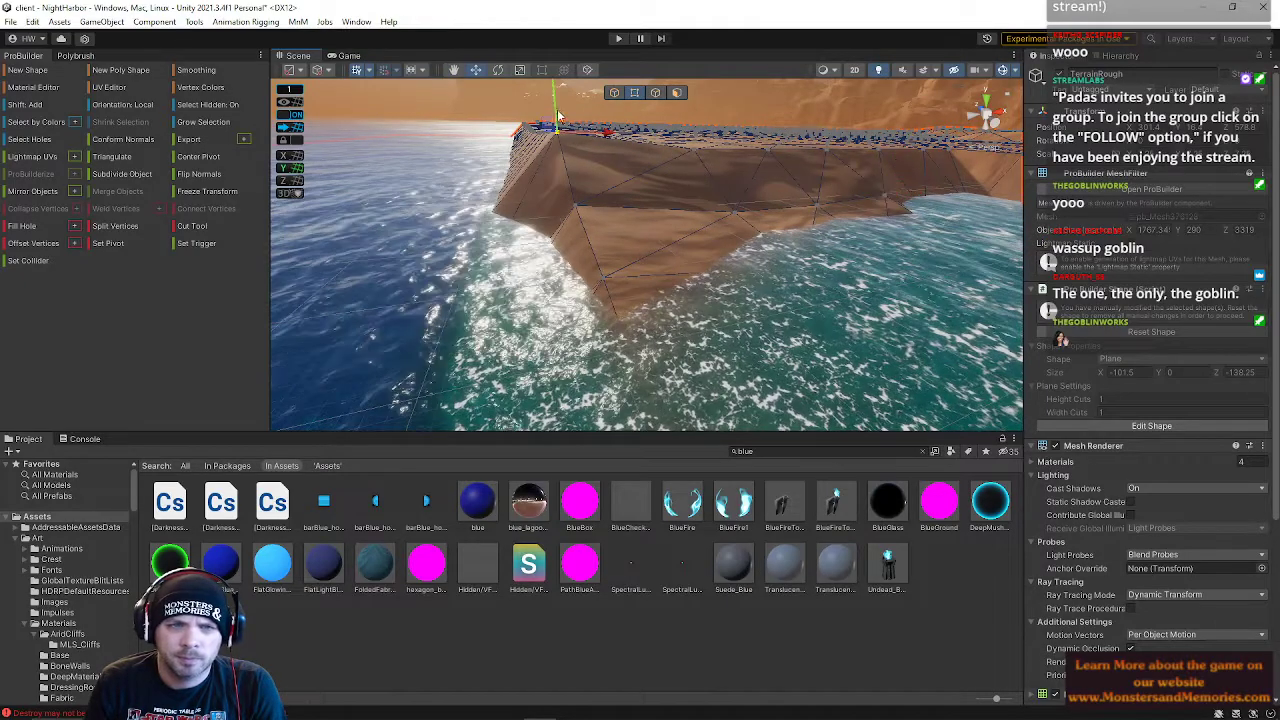
click(557, 126)
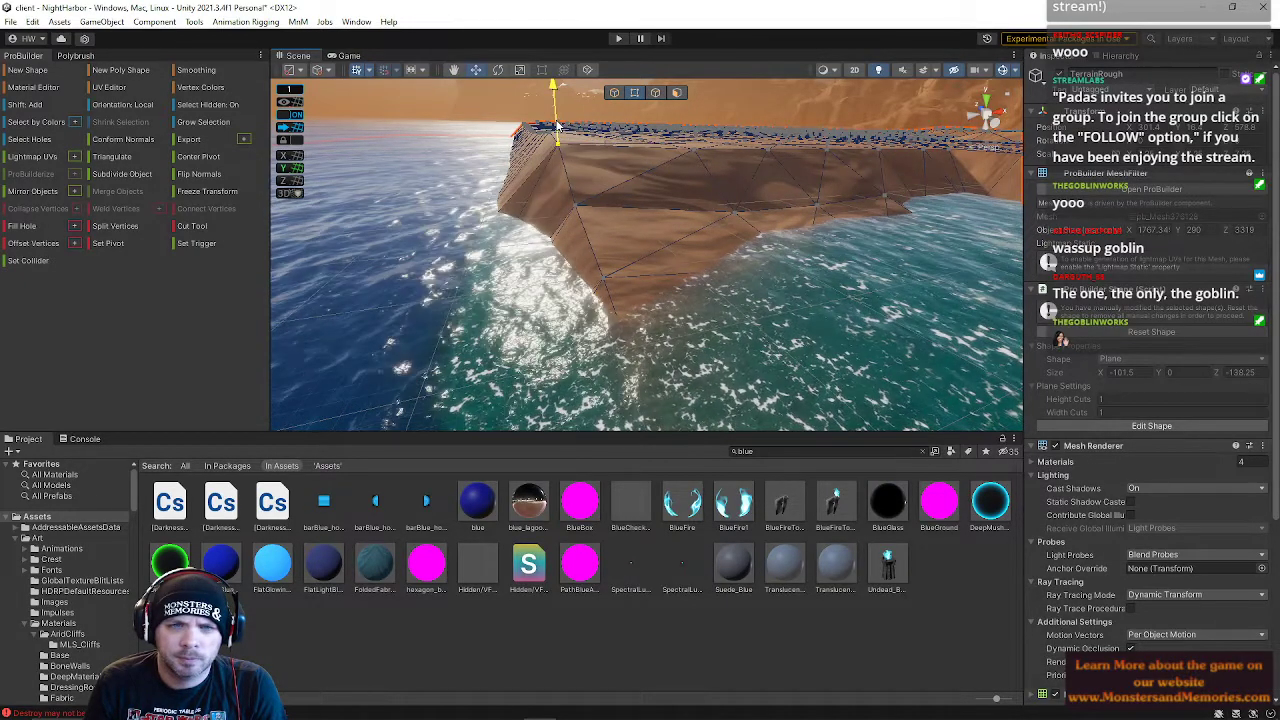
- Find CrestOcean in the scene hierarchy and hide it in the scene view
right_drag(611, 289, 868, 168)
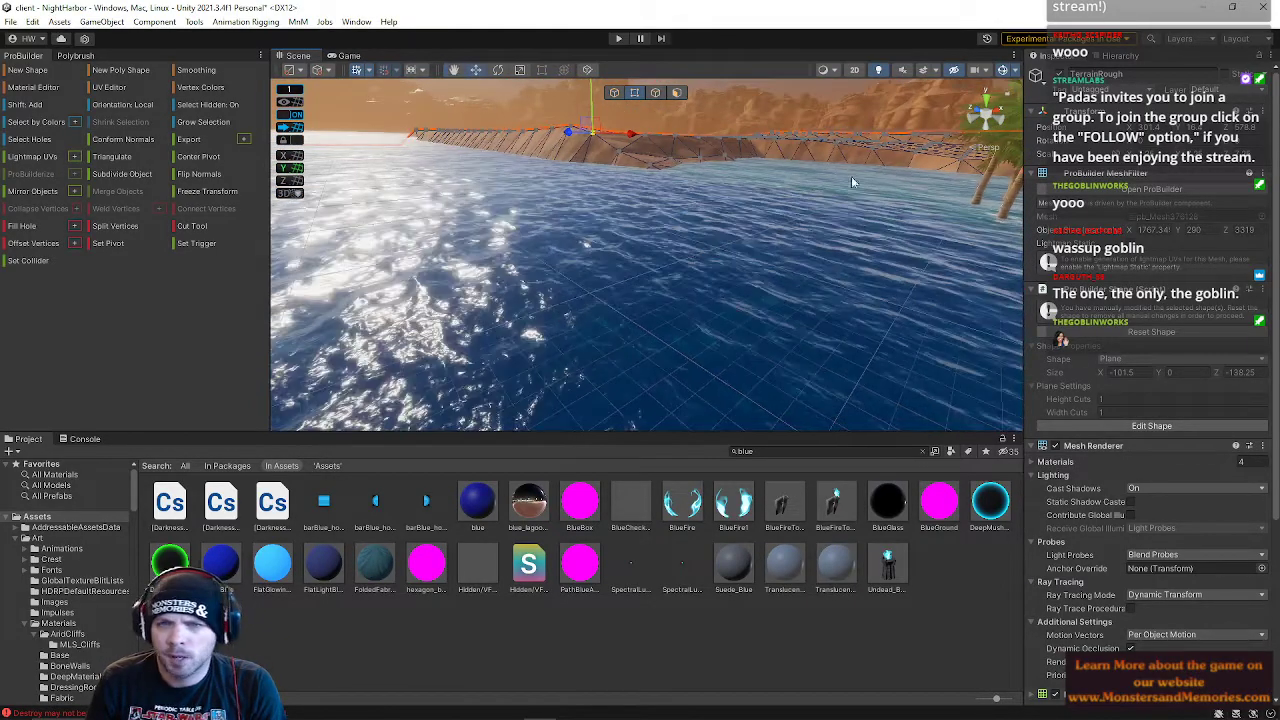
click(1128, 56)
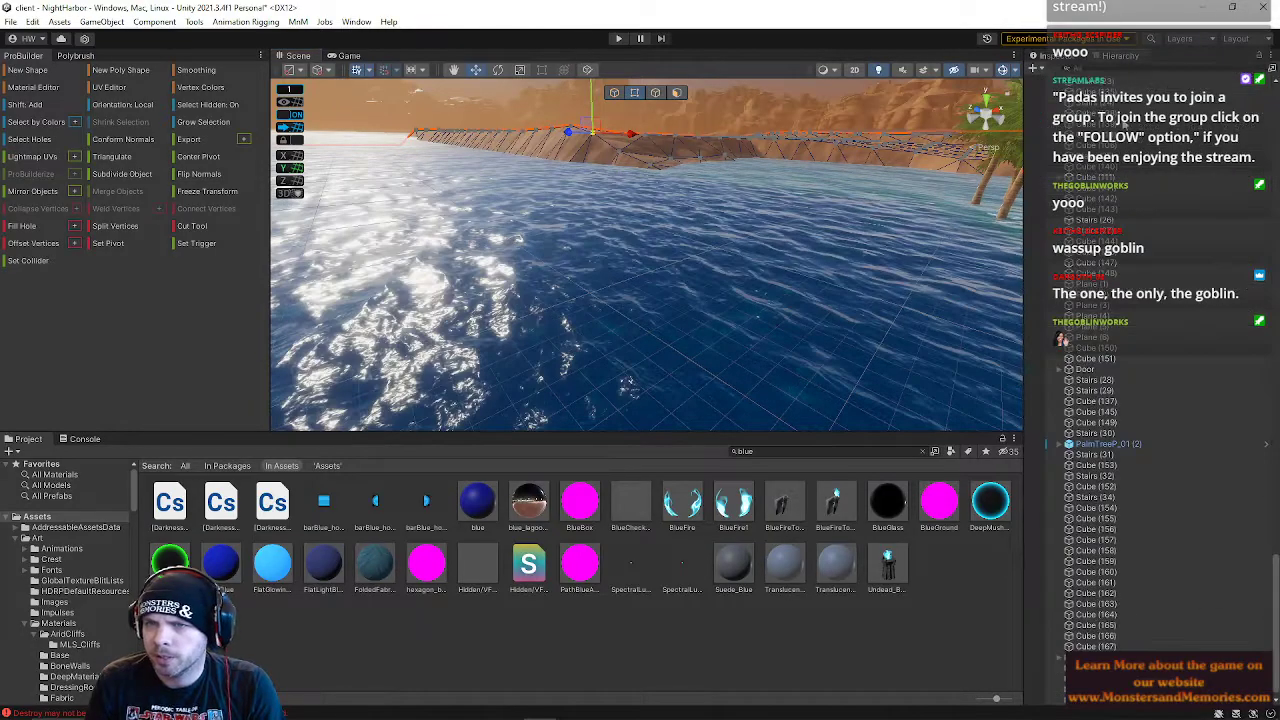
scroll(1101, 340, up, 15)
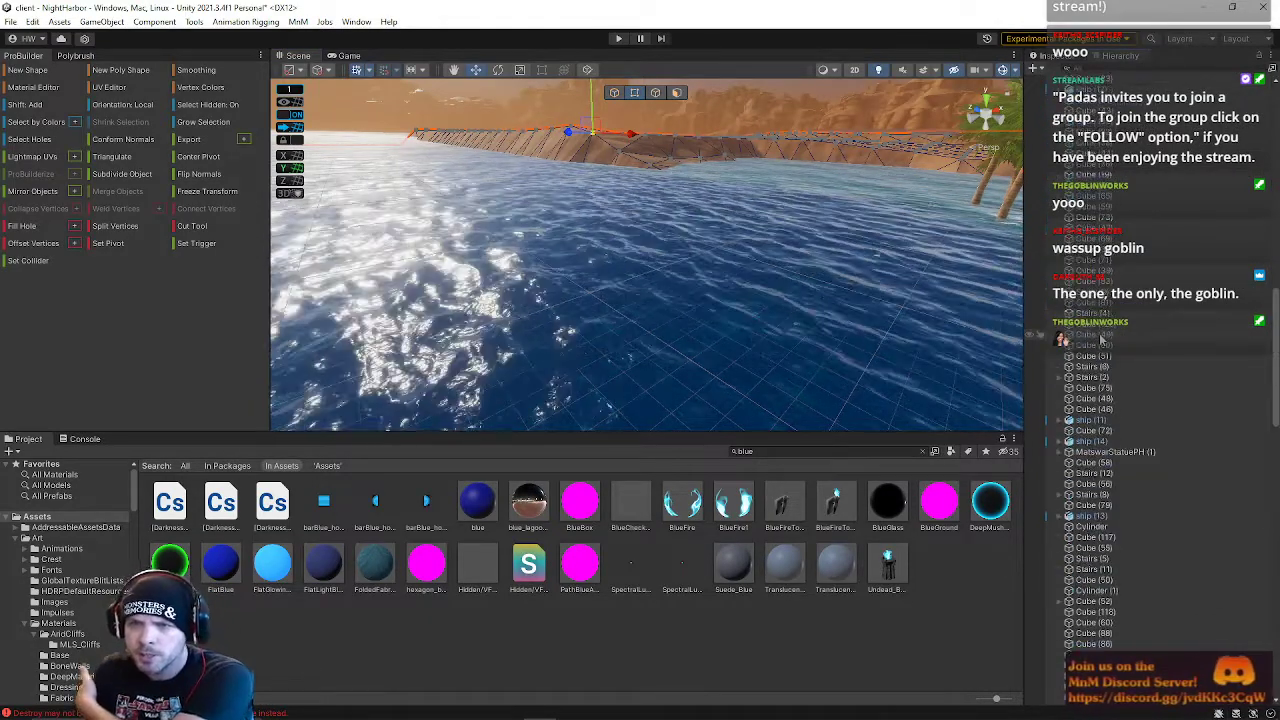
scroll(1101, 340, up, 5)
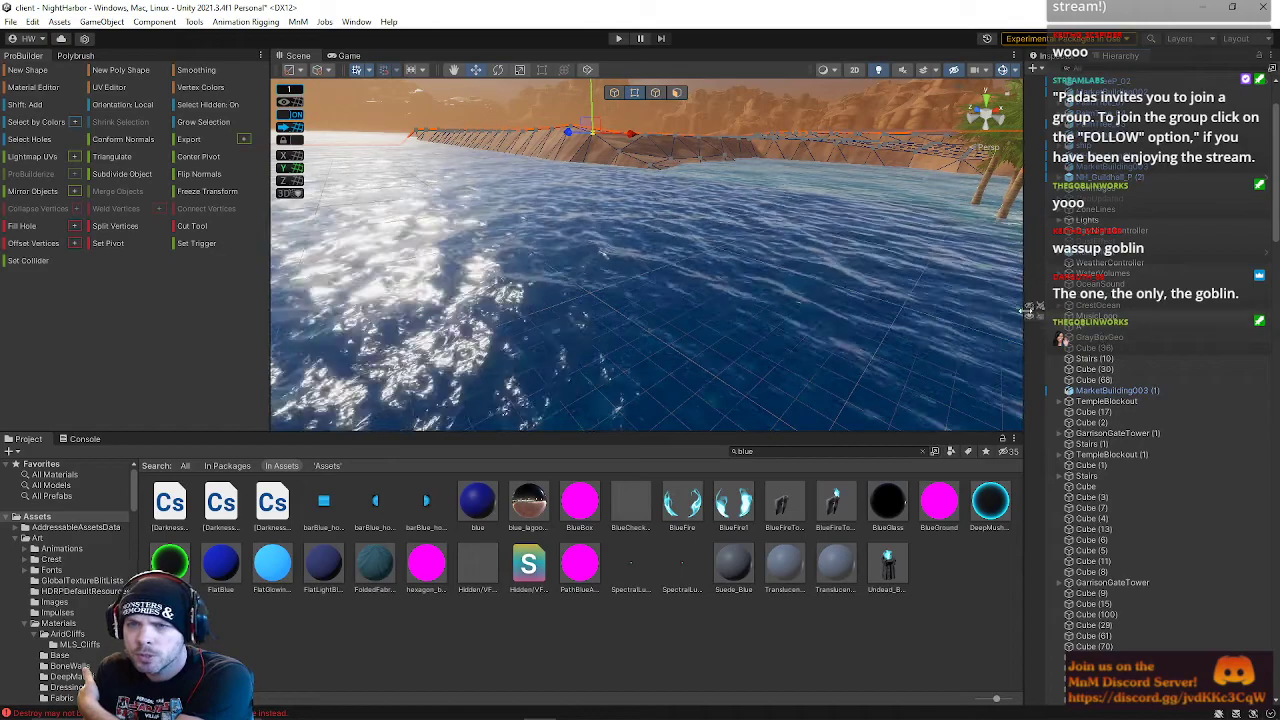
click(1031, 310)
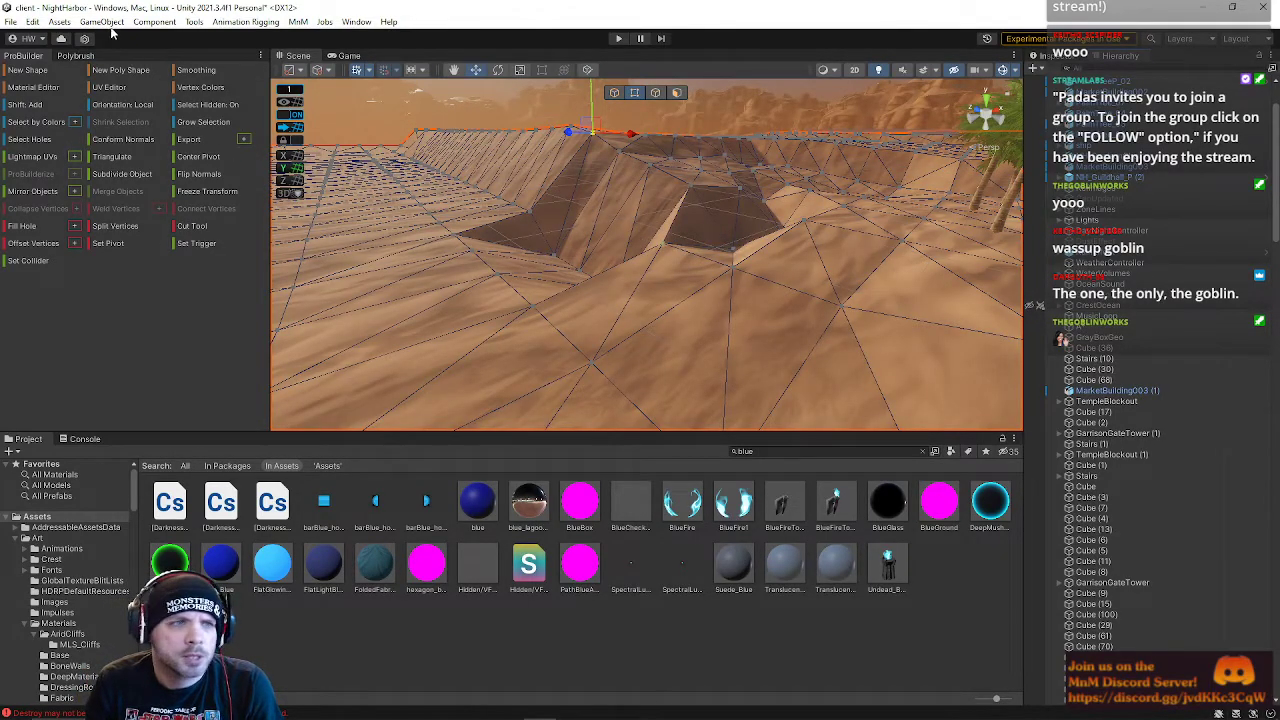
- Set up the Polybrush smoothing brush with a maximum brush radius of 50 and an outer radius of 28.2
click(76, 56)
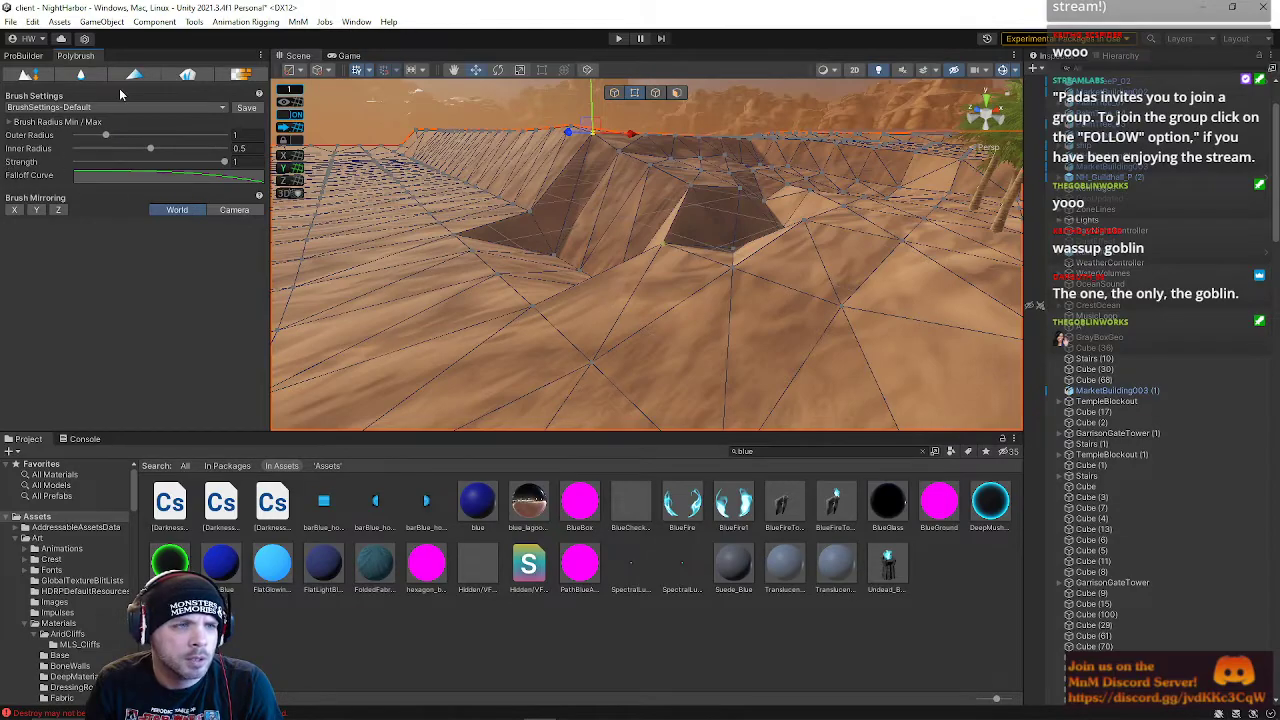
key(w)
right_drag(550, 205, 589, 275)
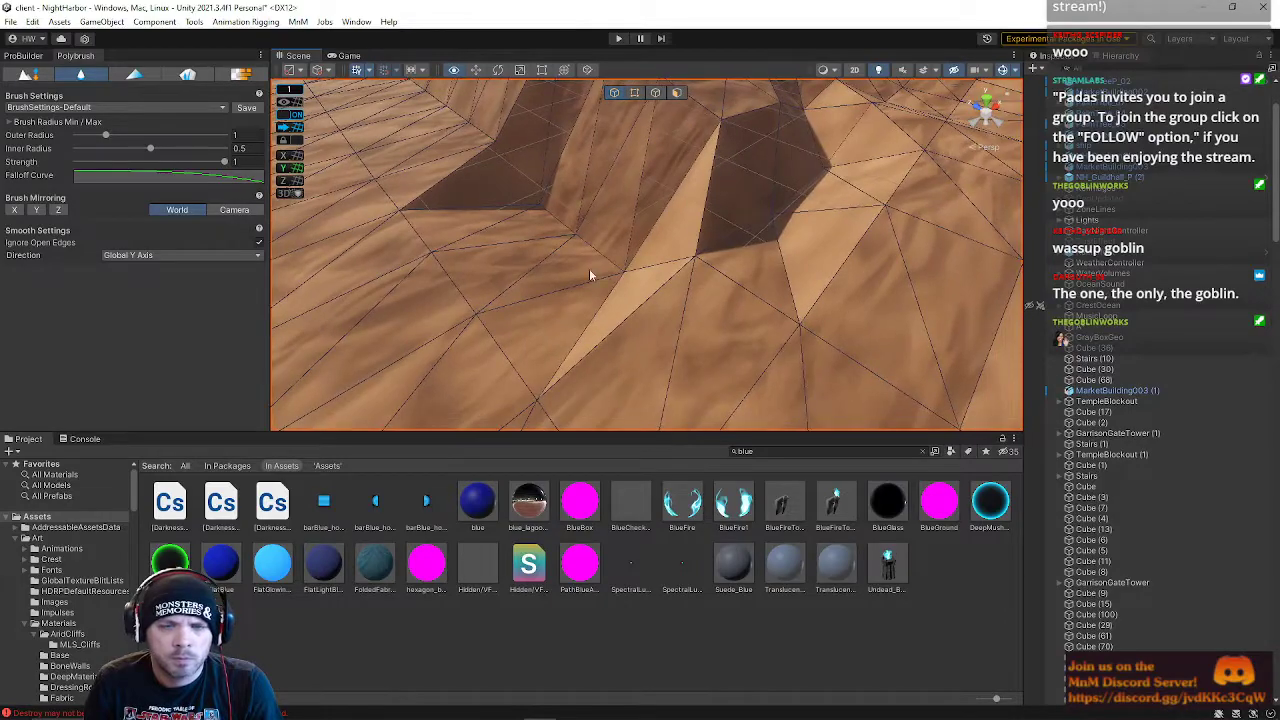
click(9, 122)
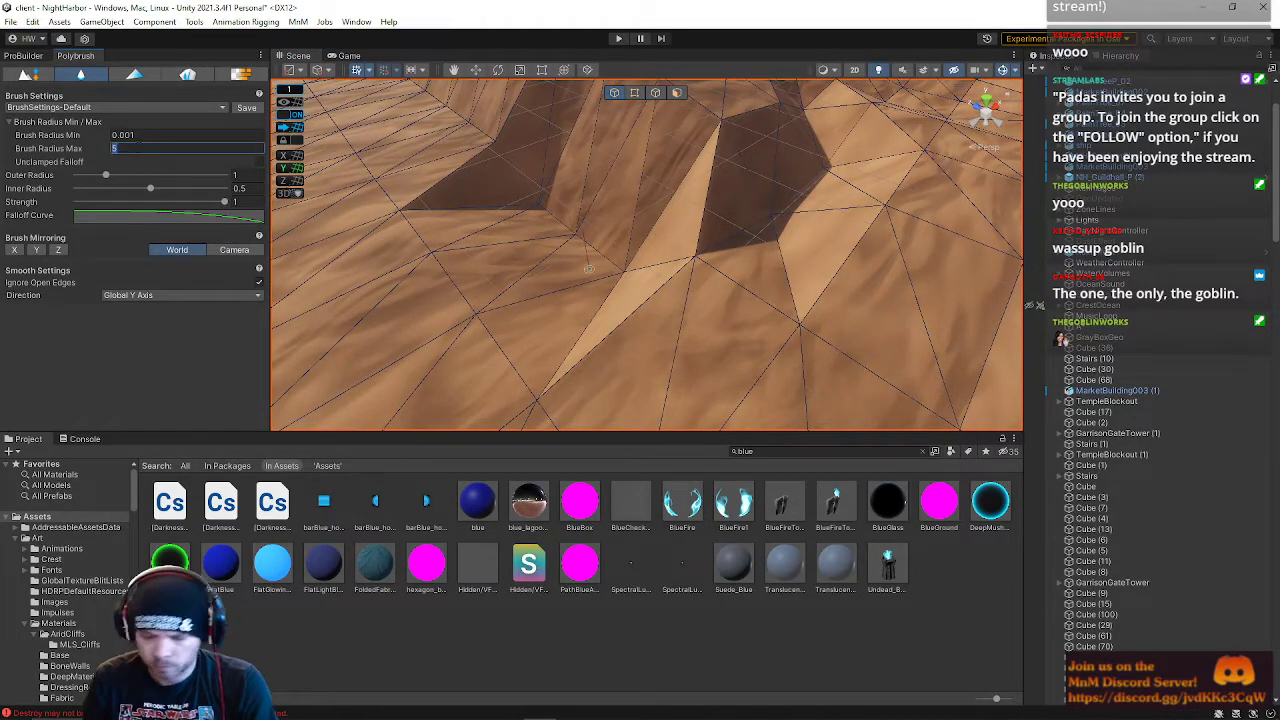
text(0)
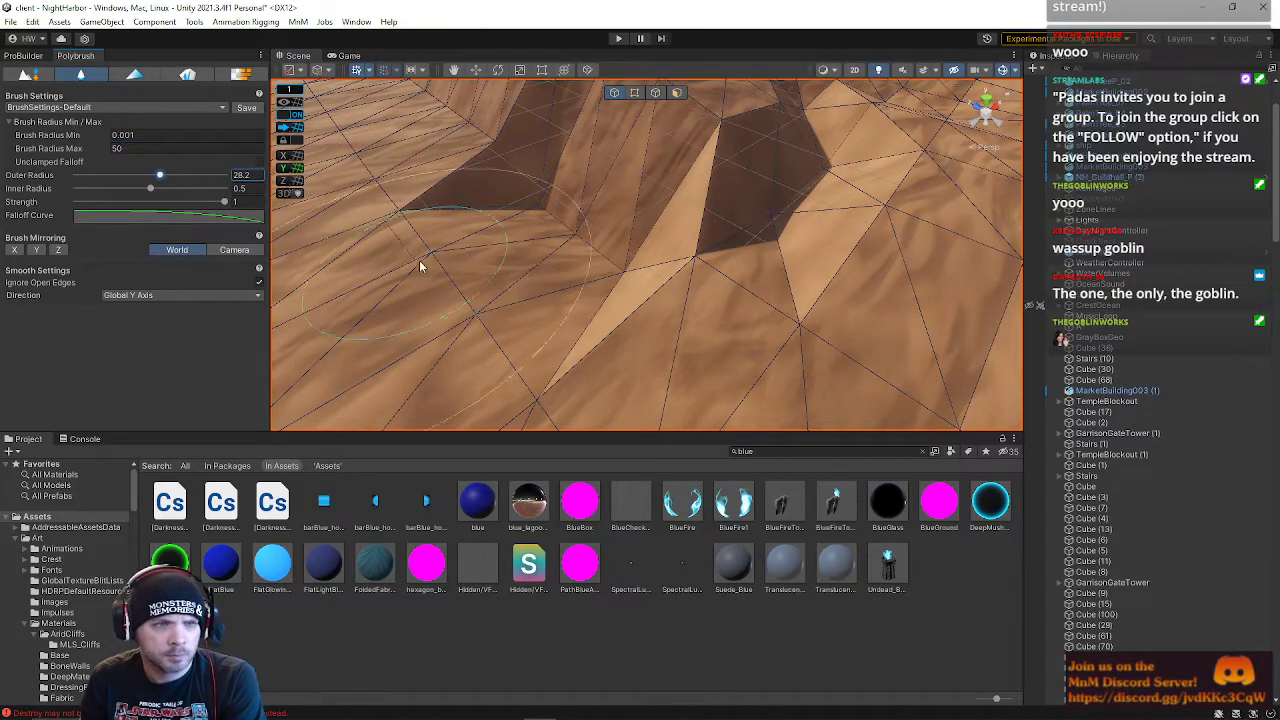
- Smooth the TerrainRough banks and steep walls around the inlet
drag(462, 270, 682, 349)
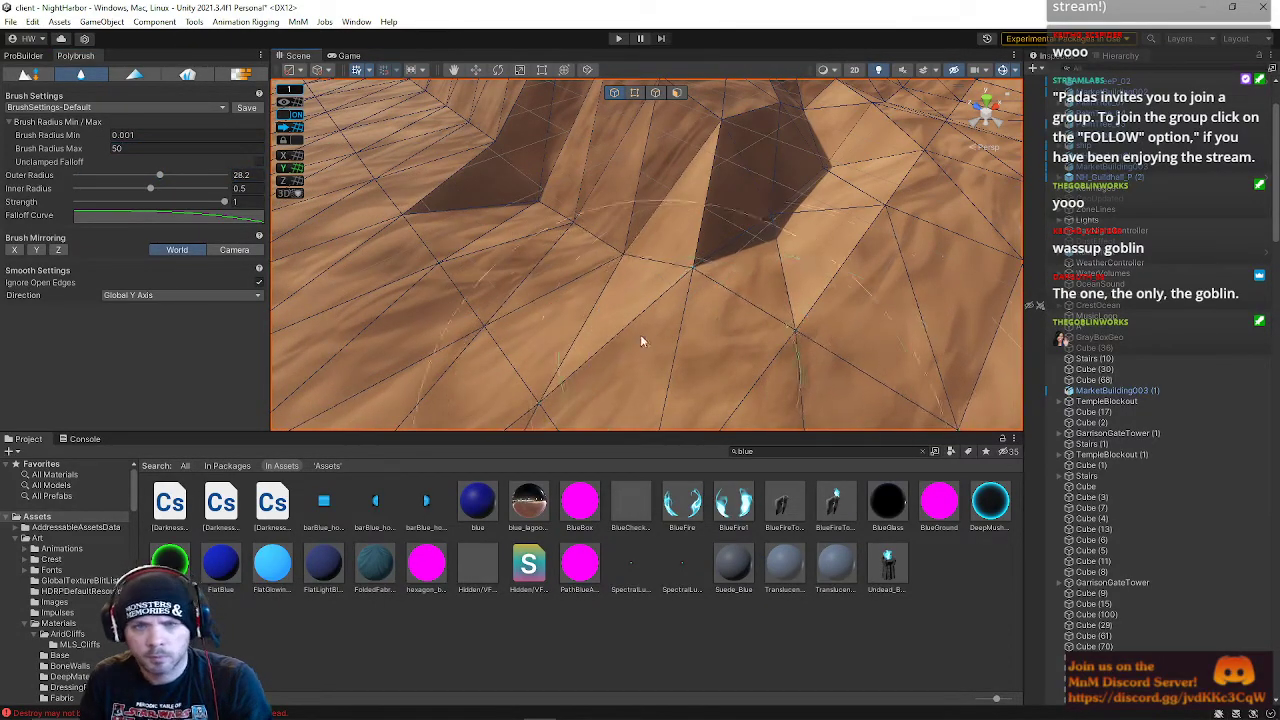
right_drag(895, 296, 708, 268)
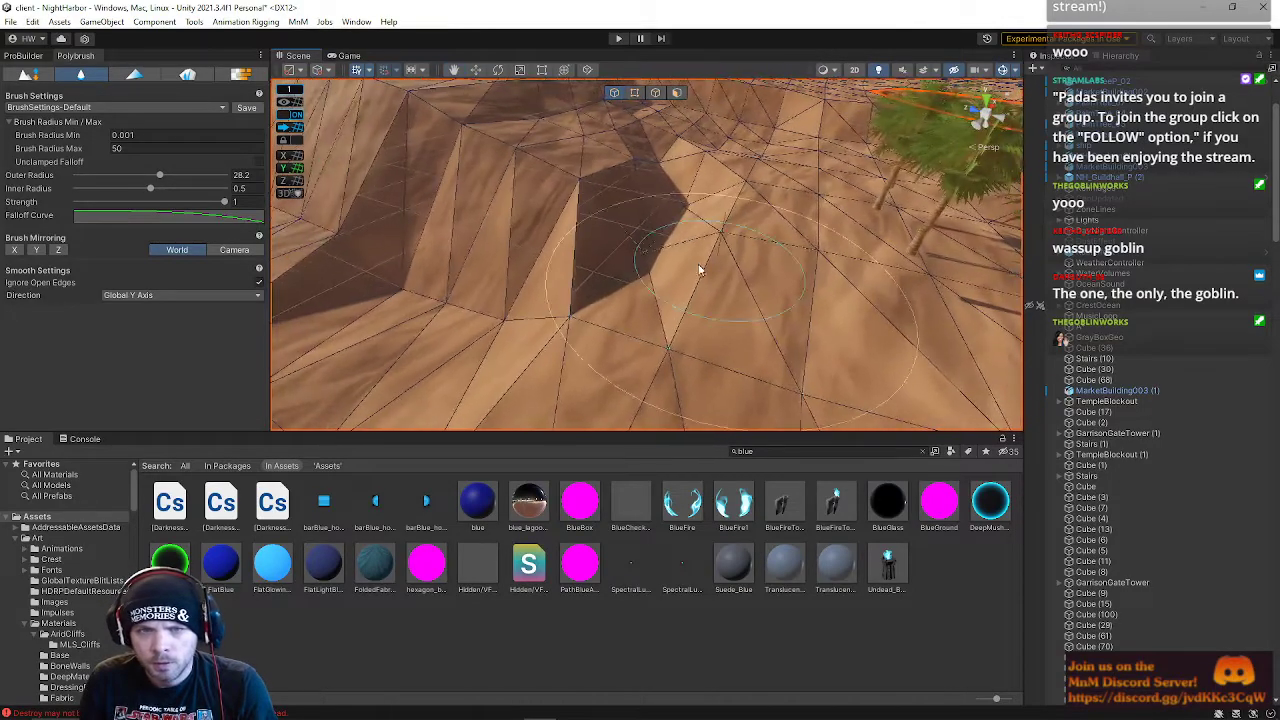
drag(620, 195, 760, 168)
drag(548, 240, 660, 168)
mouse_move(554, 223)
mouse_down()
mouse_move(406, 254)
mouse_move(491, 293)
mouse_up()
middle_drag(564, 248, 560, 312)
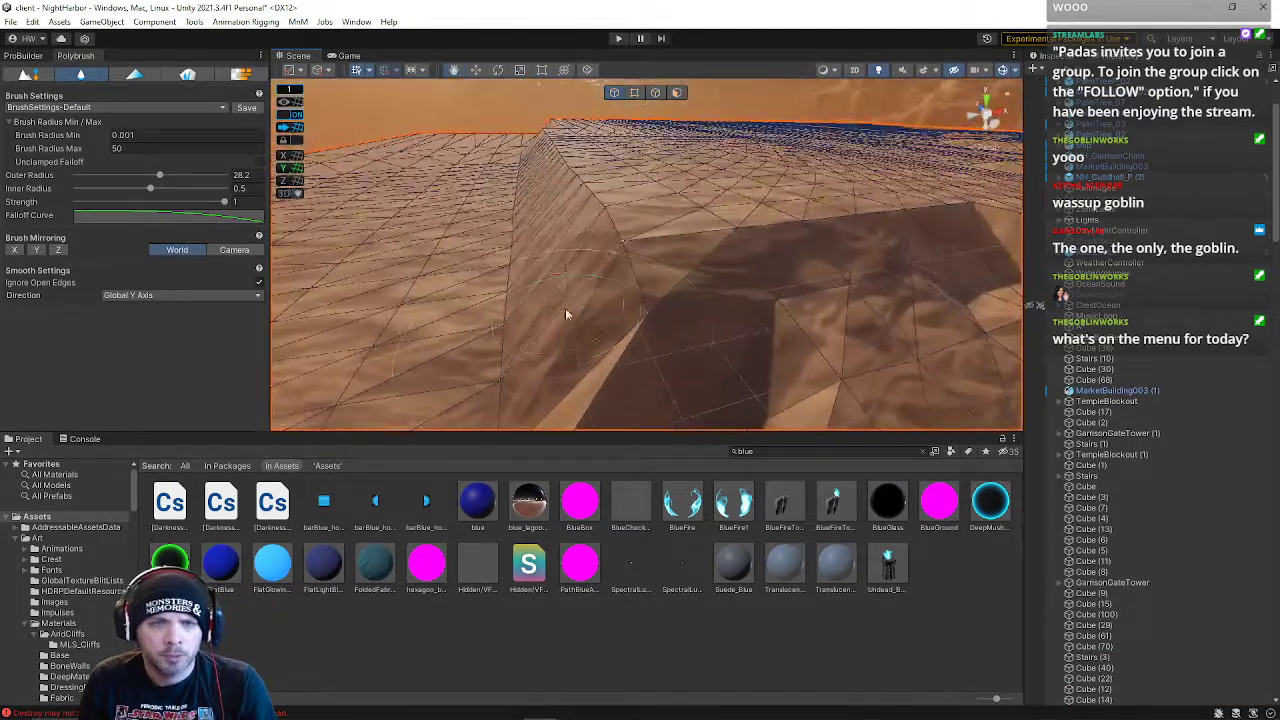
drag(608, 270, 577, 215)
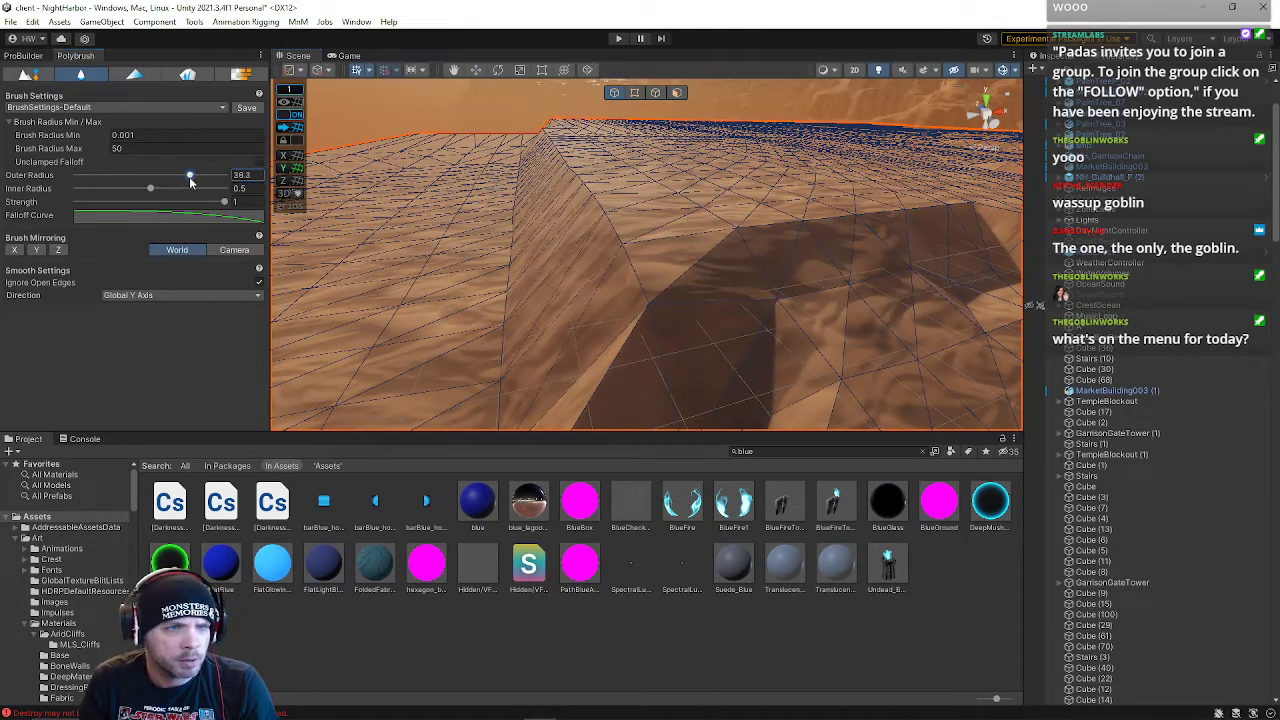
- Enlarge the smoothing brush's outer radius to 38.3 and flatten the steep ridge beside the inlet
mouse_move(568, 240)
mouse_down()
mouse_move(614, 319)
mouse_move(520, 163)
mouse_up()
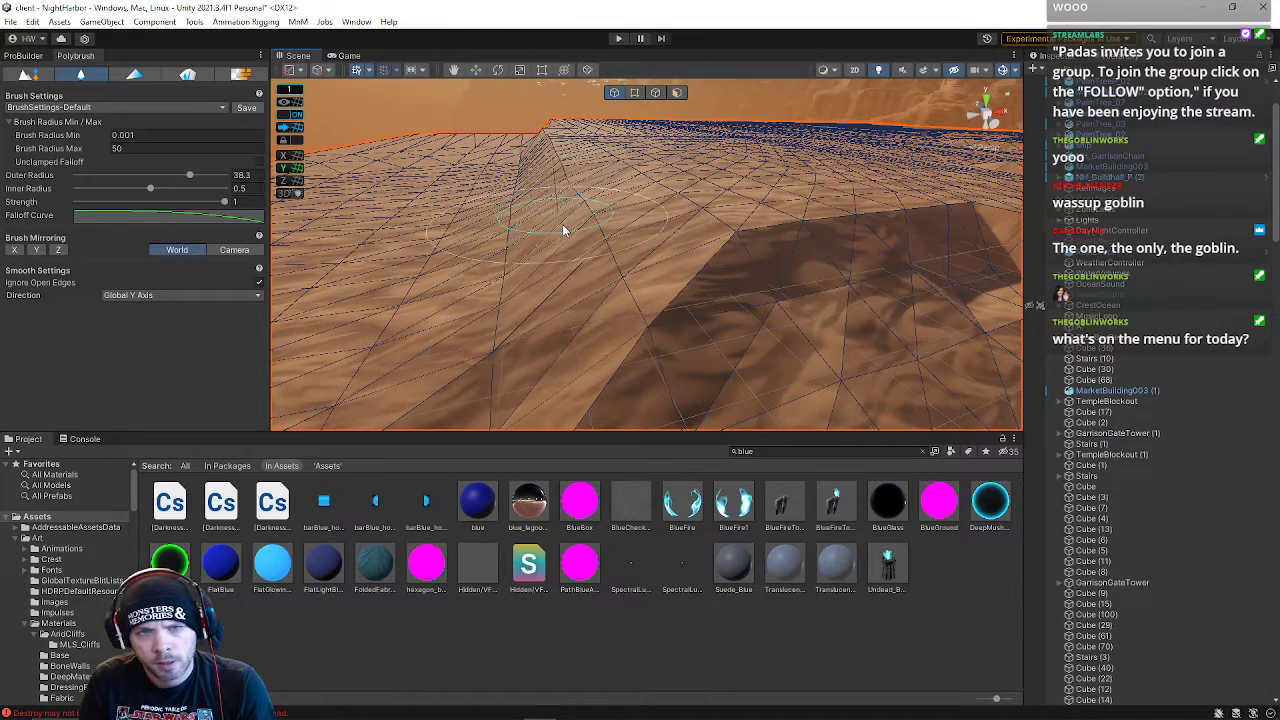
mouse_move(565, 225)
mouse_down()
mouse_move(632, 385)
mouse_move(525, 253)
mouse_up()
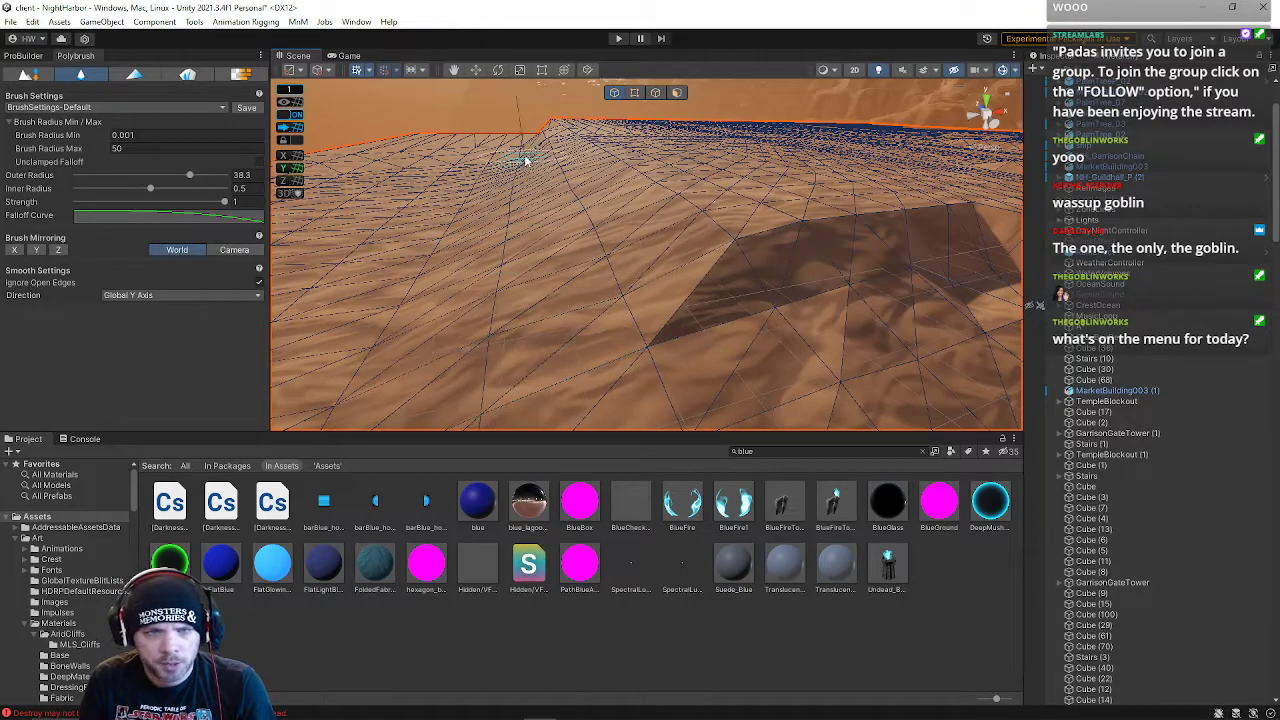
drag(618, 333, 617, 332)
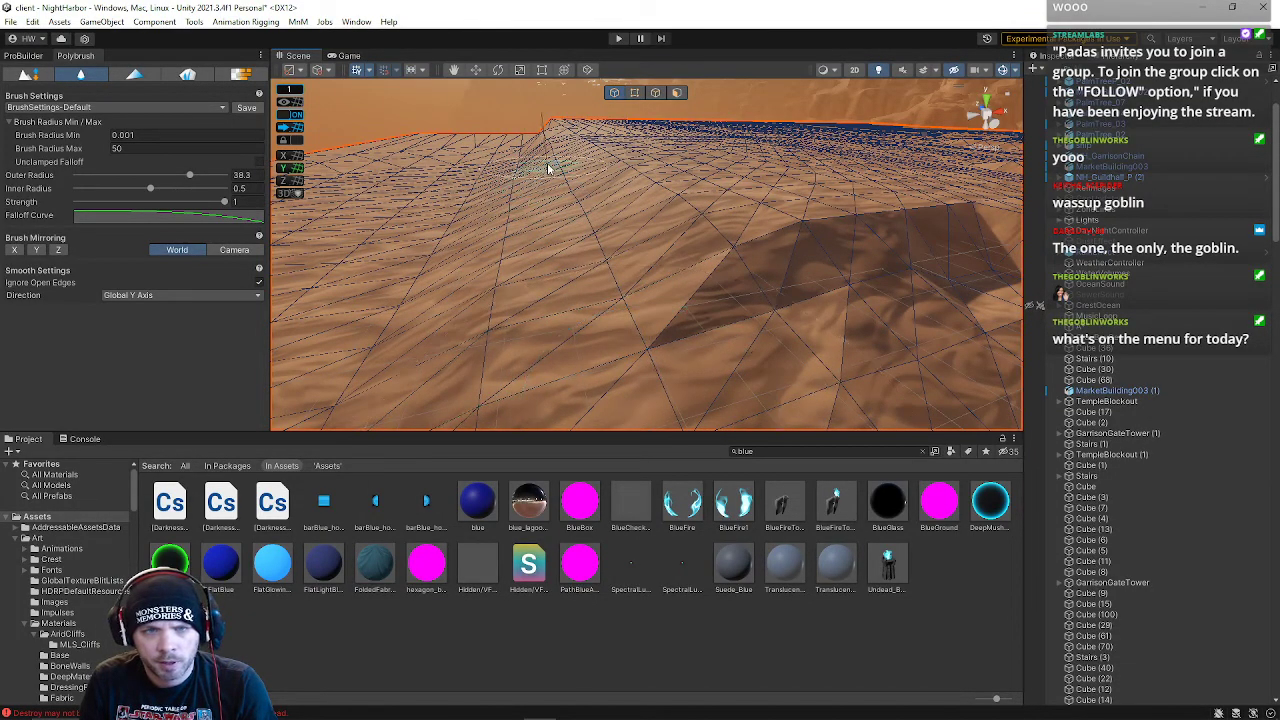
- Smooth the jagged pit and its surrounding slopes in the TerrainRough inlet
mouse_move(547, 191)
right_down()
mouse_move(631, 194)
mouse_move(729, 222)
mouse_move(823, 289)
mouse_move(860, 246)
mouse_move(797, 246)
right_up()
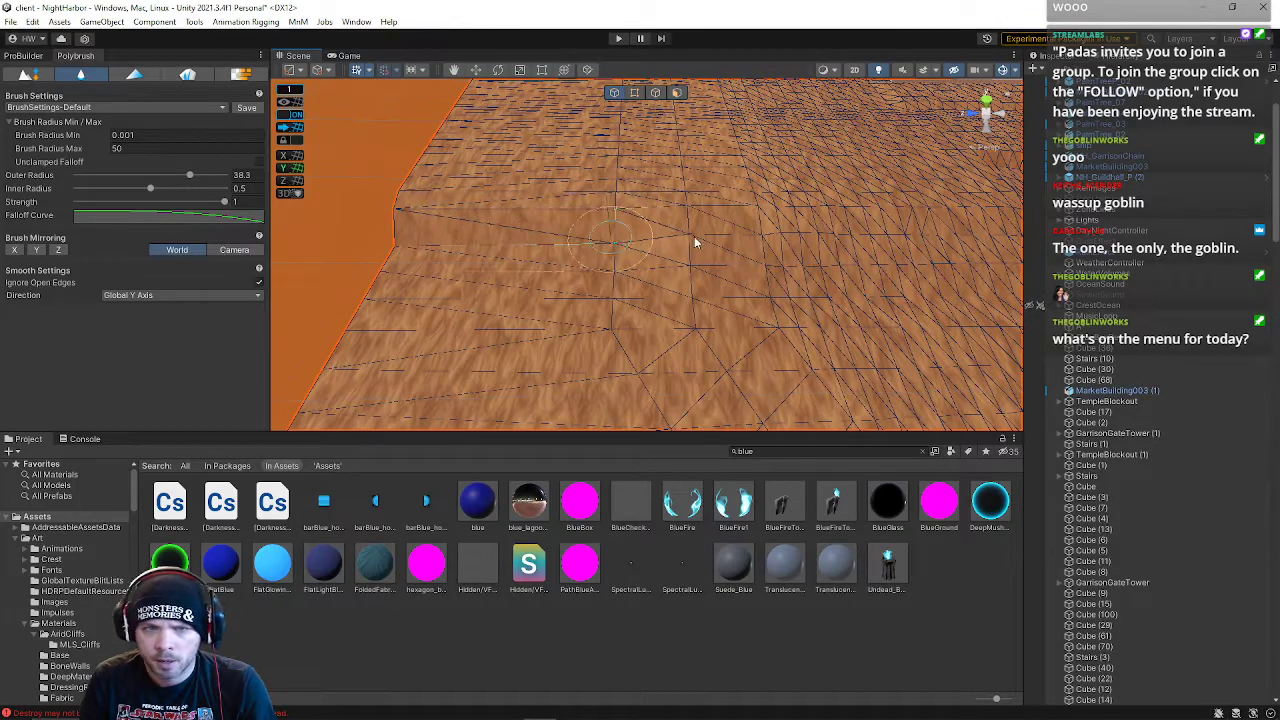
mouse_move(807, 255)
right_down()
mouse_move(894, 249)
mouse_move(880, 245)
mouse_move(923, 200)
mouse_move(840, 208)
right_up()
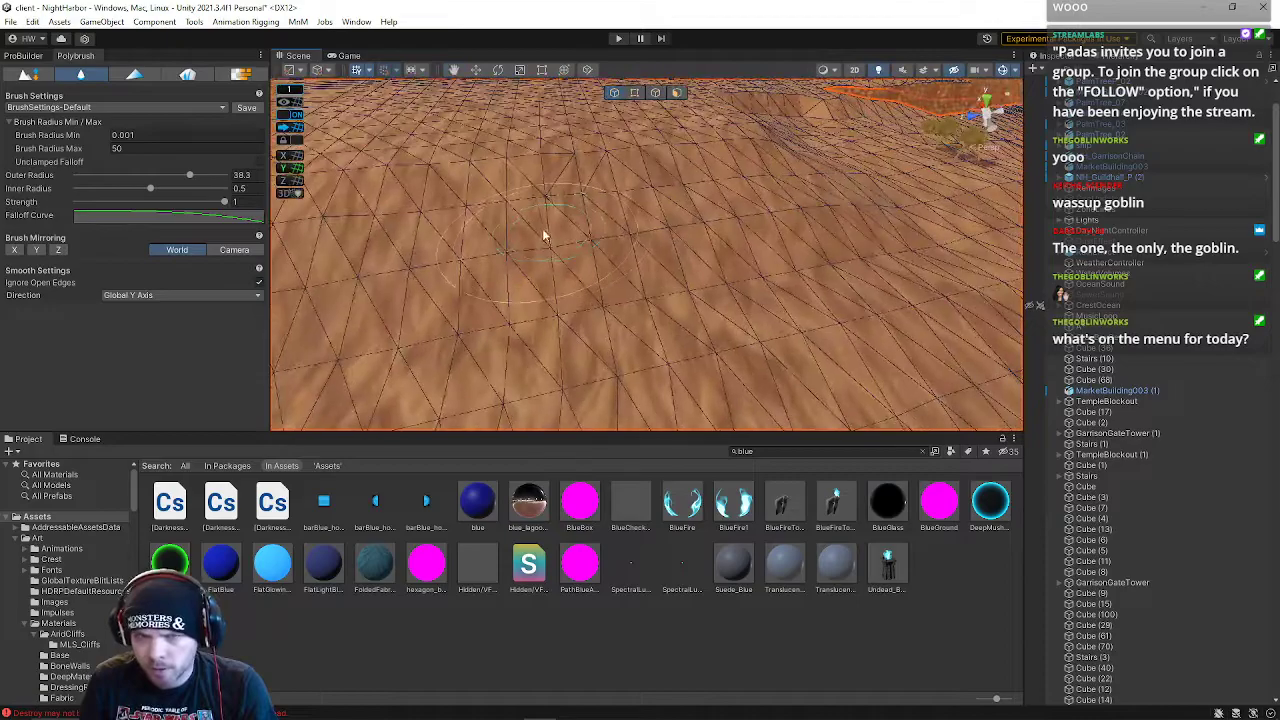
mouse_move(772, 263)
right_down()
mouse_move(714, 214)
mouse_move(623, 191)
mouse_move(620, 309)
right_up()
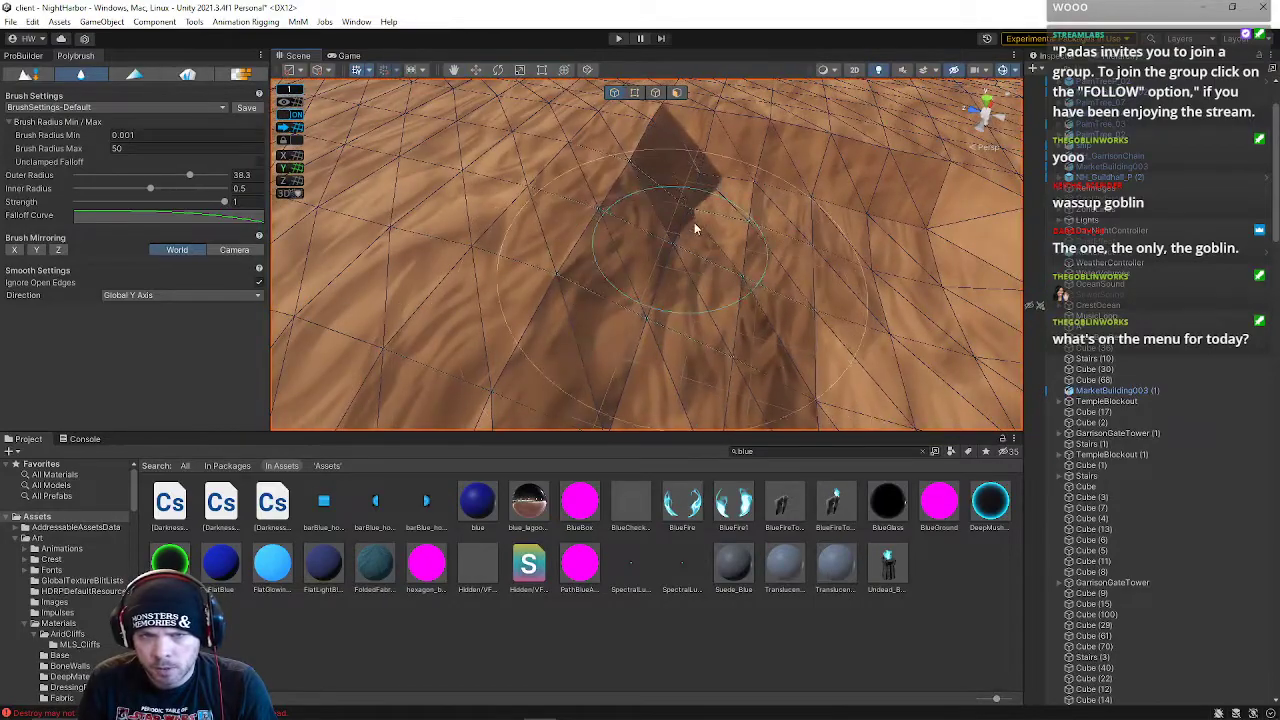
drag(692, 229, 778, 197)
mouse_move(782, 244)
right_down()
mouse_move(857, 229)
mouse_move(751, 191)
mouse_move(689, 200)
mouse_move(786, 237)
right_up()
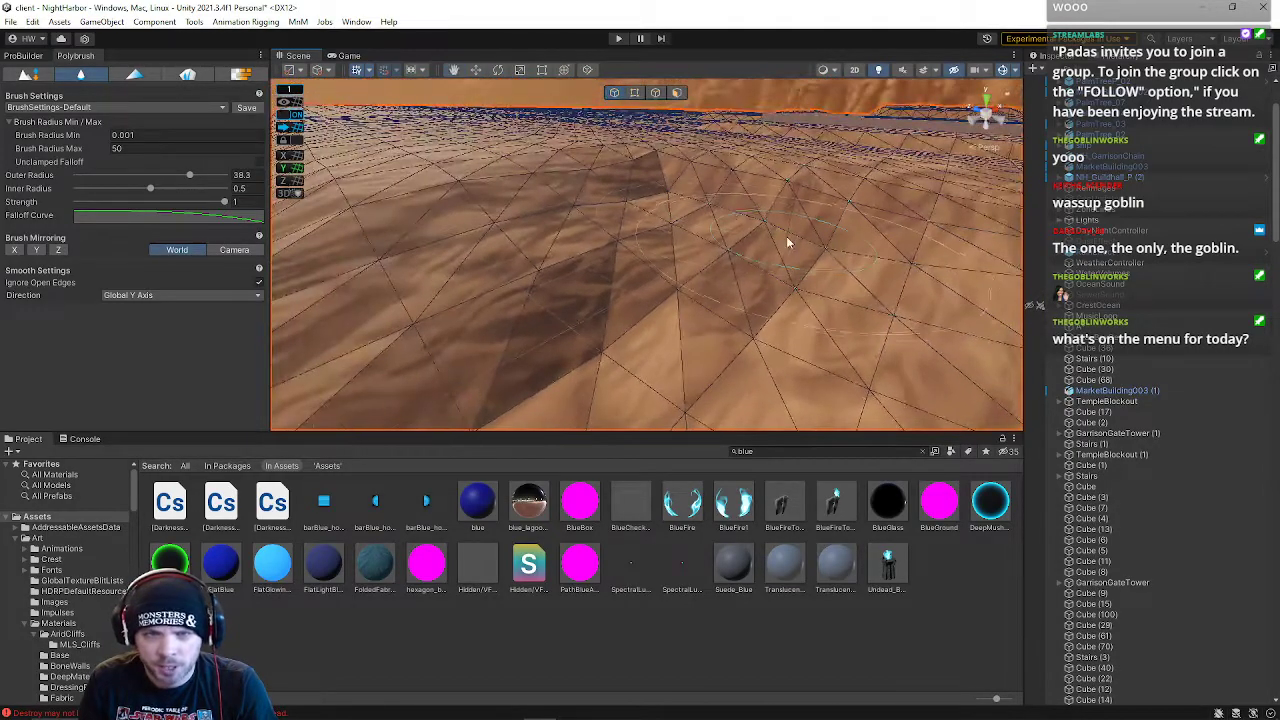
mouse_move(624, 281)
right_down()
mouse_move(686, 269)
mouse_move(580, 249)
mouse_move(560, 274)
mouse_move(754, 264)
right_up()
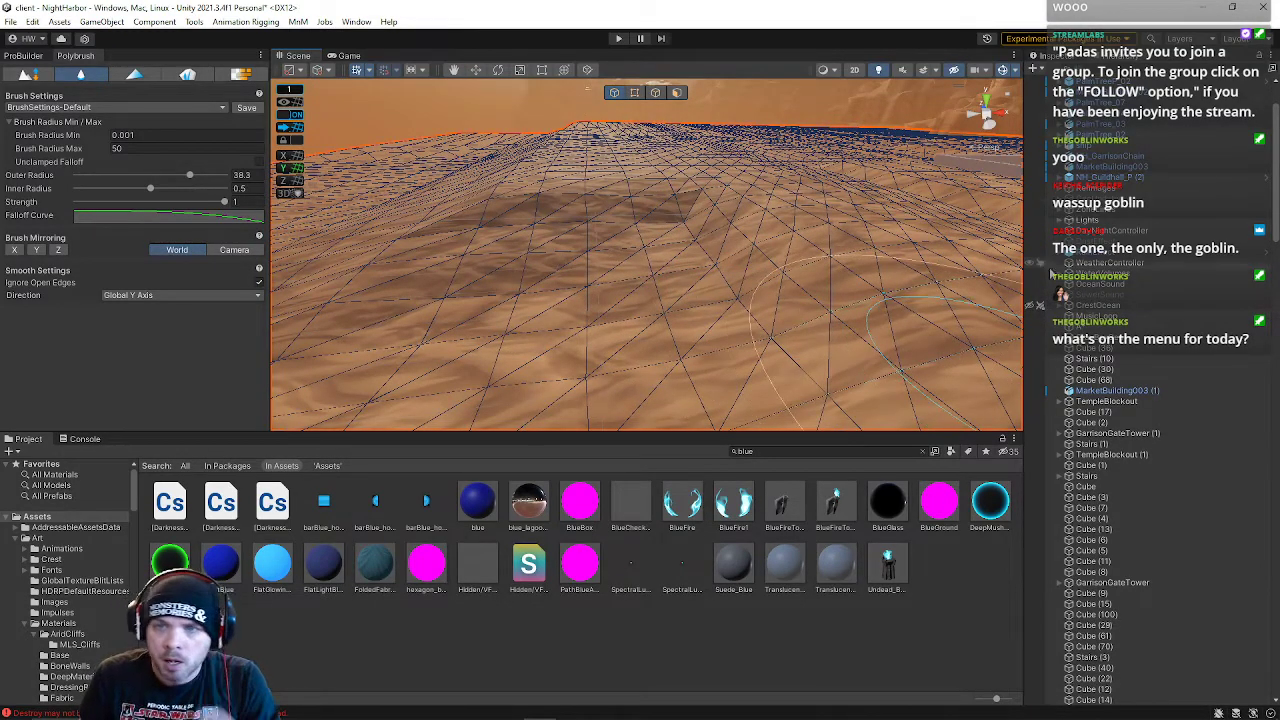
- Show CrestOcean in the scene view again and set the brush's outer radius to 48
click(1031, 305)
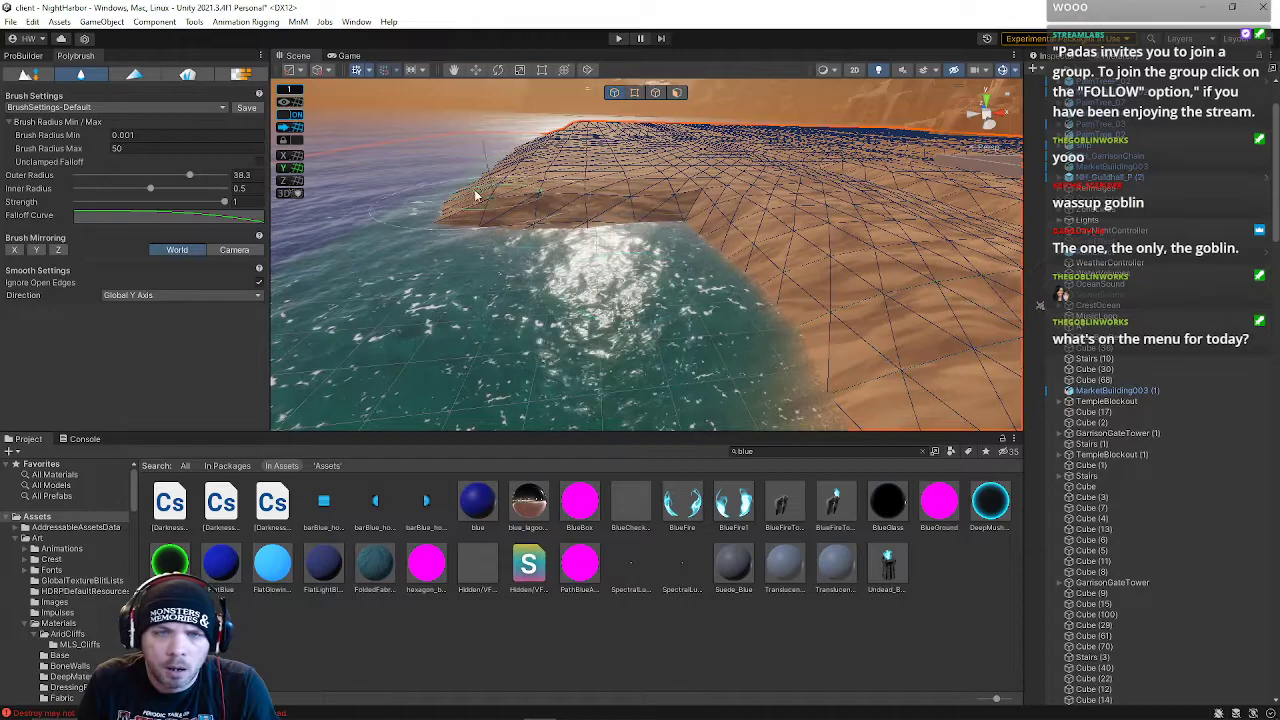
right_drag(531, 206, 559, 115)
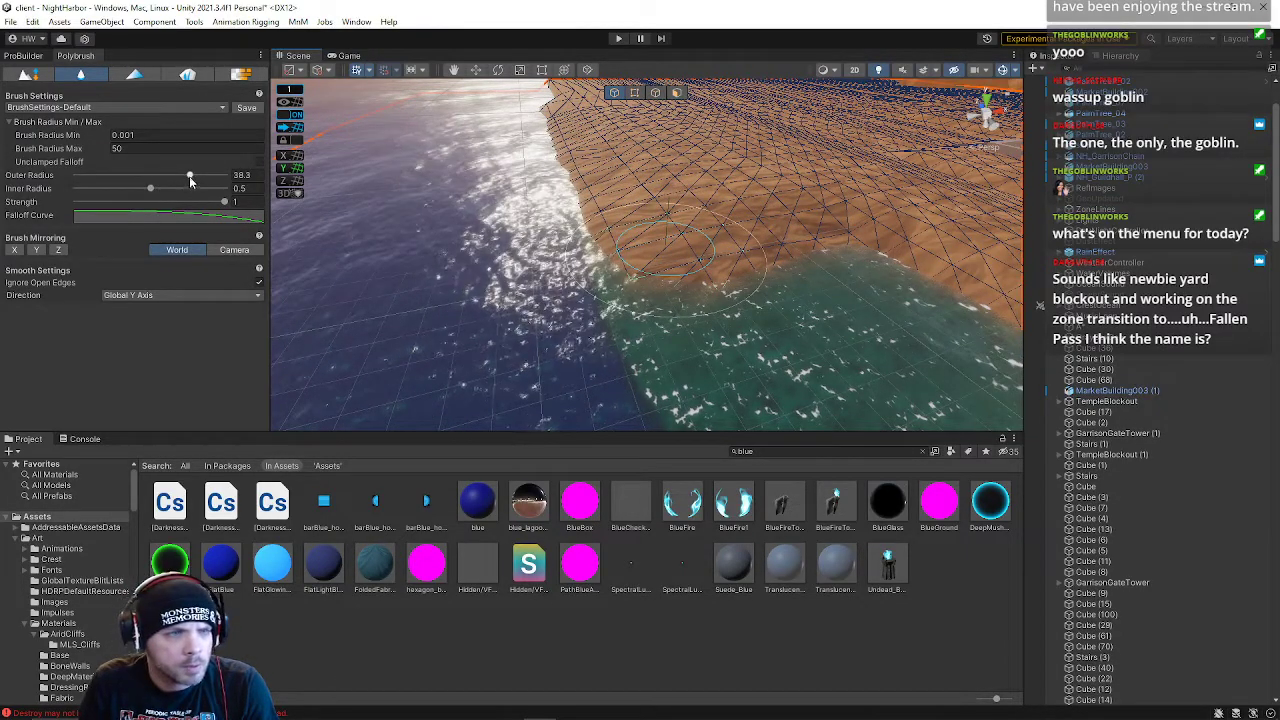
drag(220, 178, 218, 176)
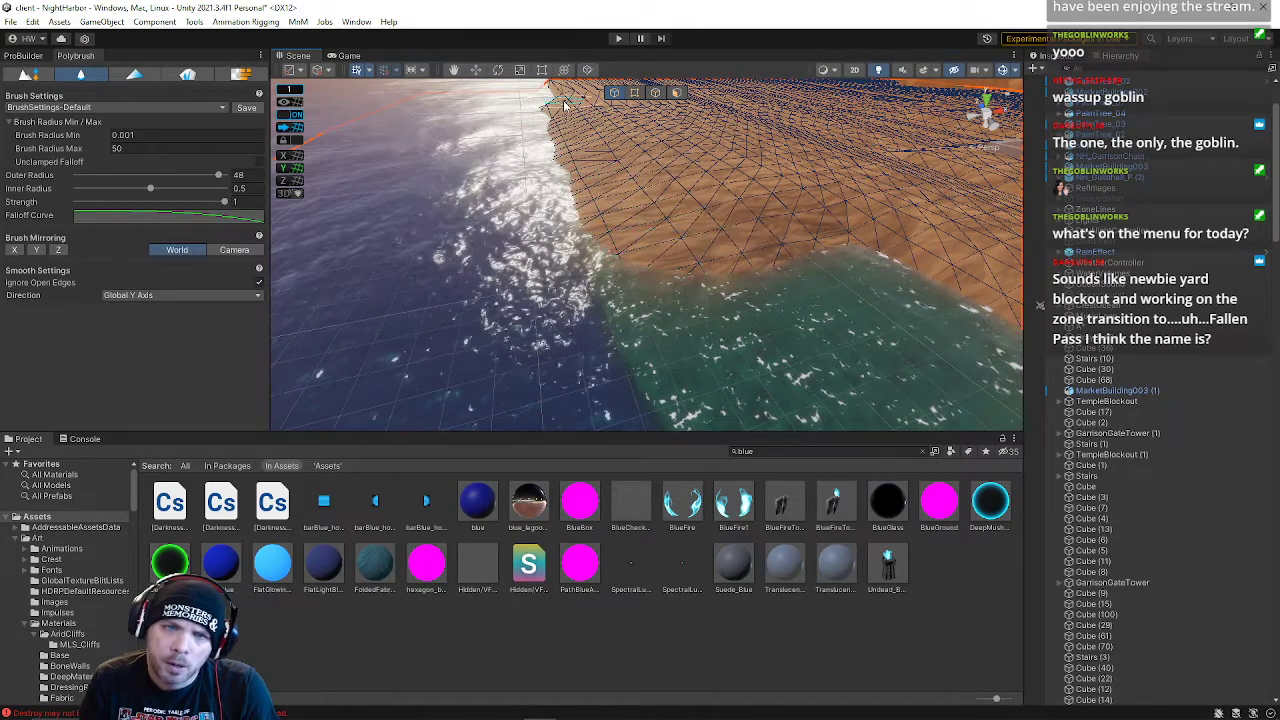
mouse_move(607, 166)
right_down()
mouse_move(581, 109)
mouse_move(601, 69)
mouse_move(689, 142)
mouse_move(609, 114)
mouse_move(697, 194)
mouse_move(742, 117)
mouse_move(594, 148)
right_up()
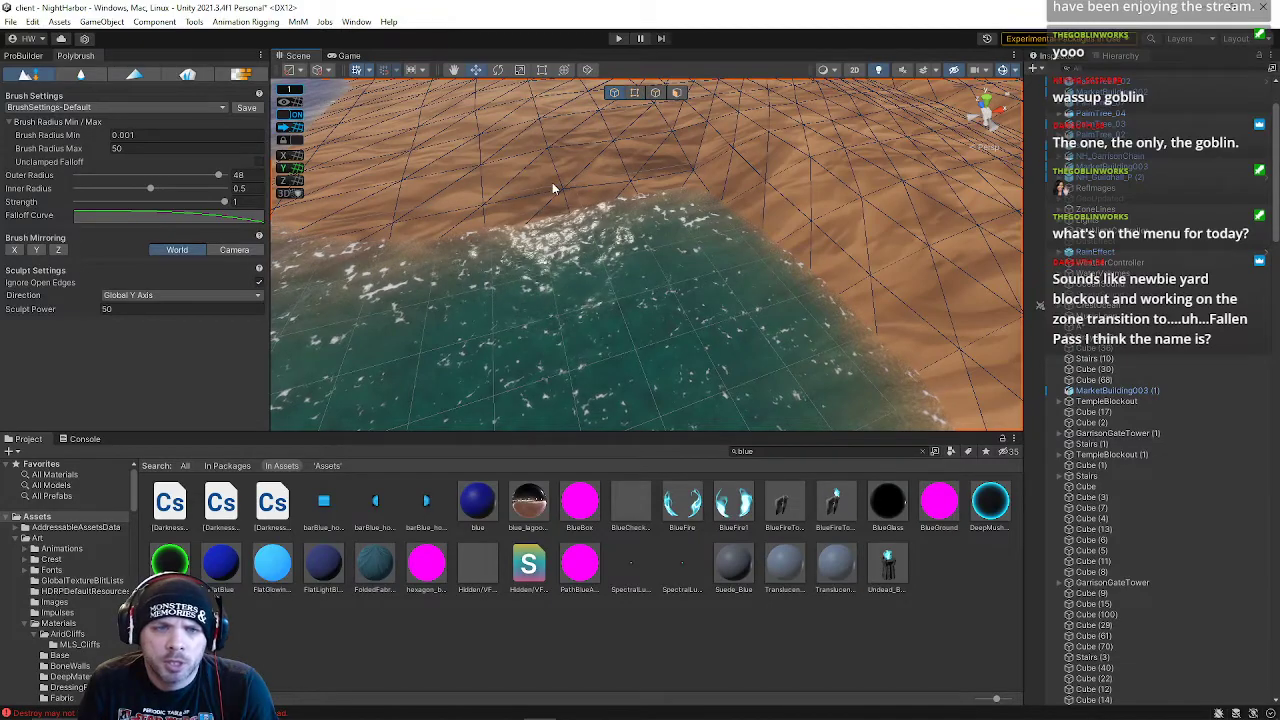
- Select the row of TerrainRough vertices at the inlet's inner shoreline and lower them below the water
click(634, 203)
click(637, 168)
right_drag(637, 168, 613, 122)
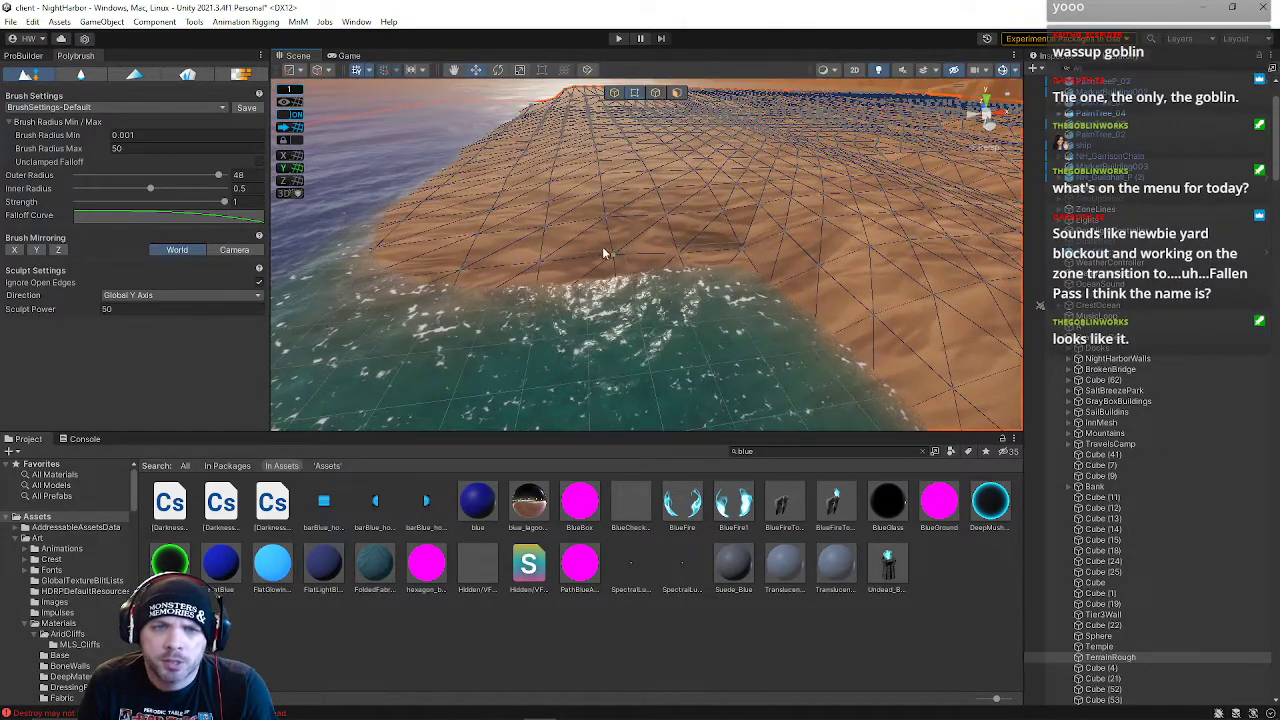
drag(767, 345, 769, 346)
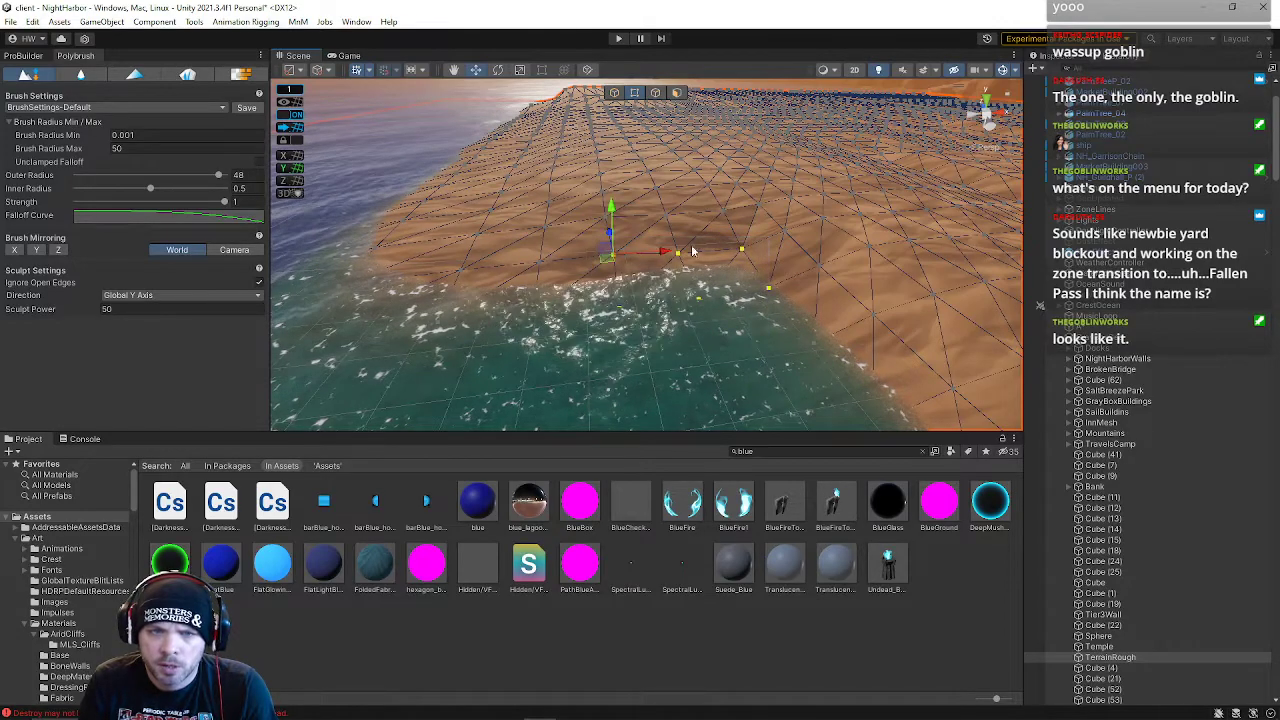
drag(611, 208, 630, 227)
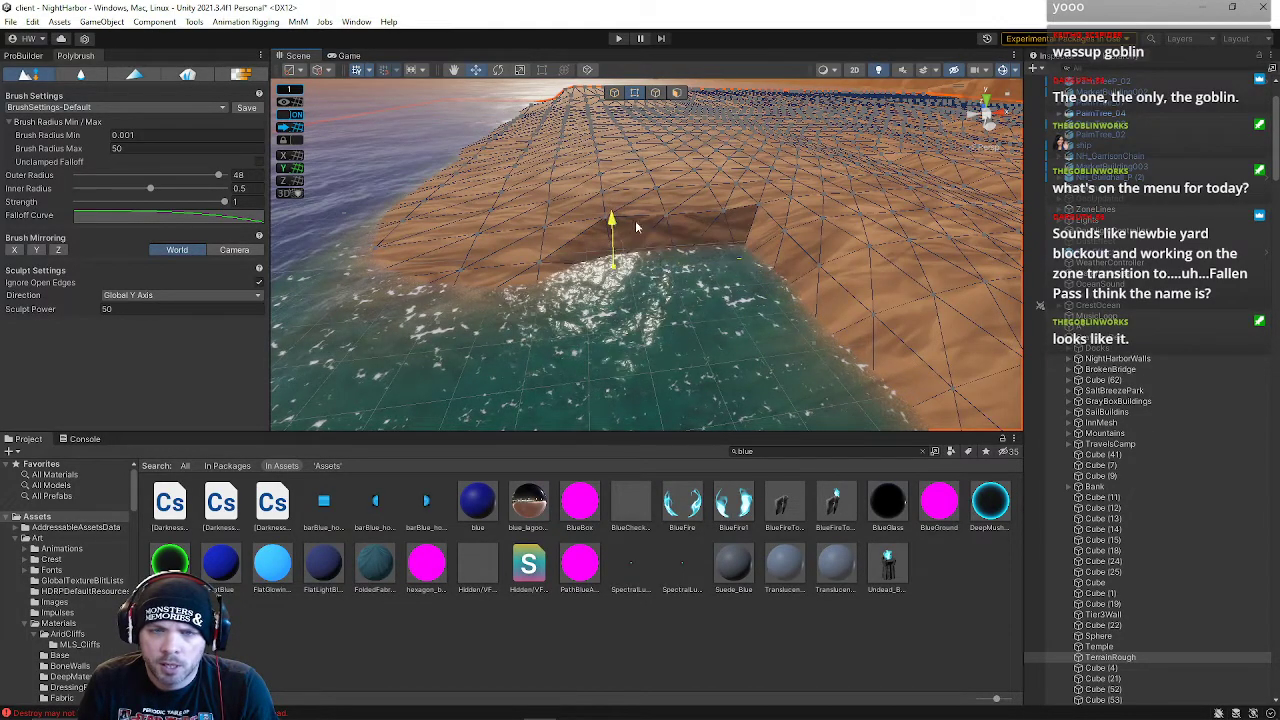
- Select the next TerrainRough vertices behind the inlet's edge and lower them to extend the water inland
click(815, 268)
drag(836, 234, 836, 238)
click(823, 219)
click(722, 209)
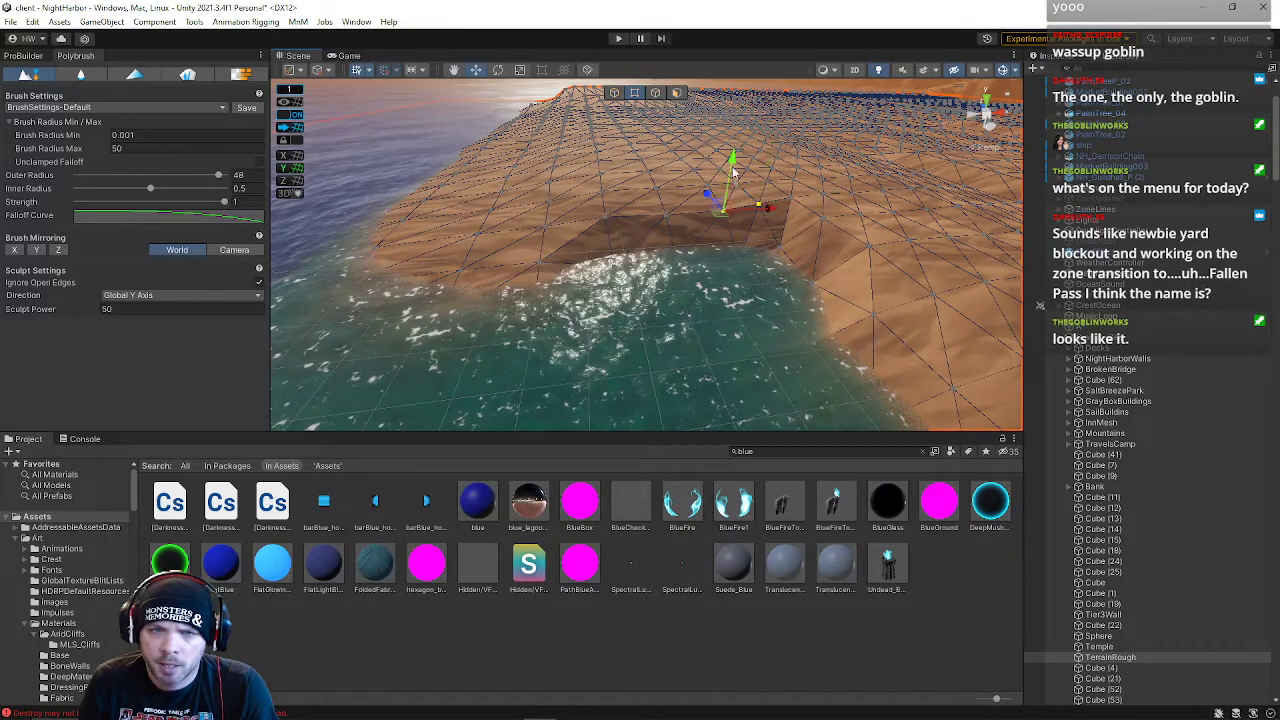
click(768, 232)
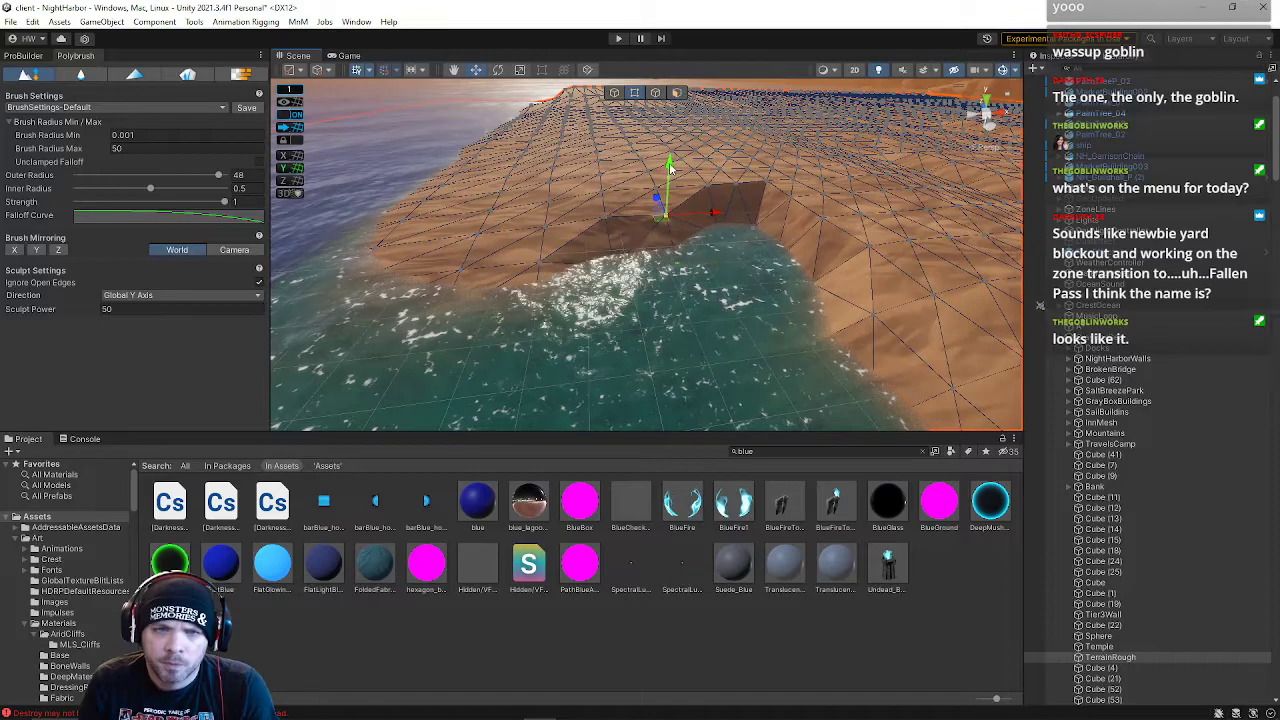
drag(669, 177, 669, 186)
key(w)
right_drag(704, 250, 745, 165)
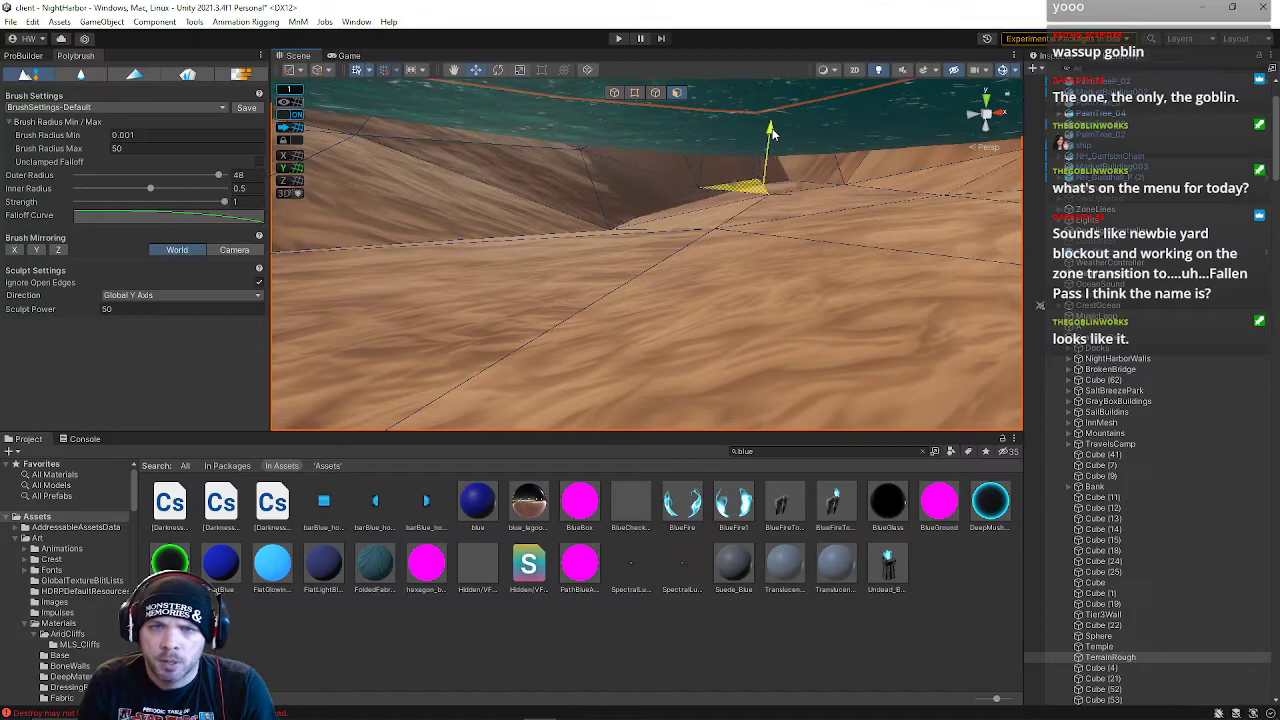
right_drag(772, 133, 710, 137)
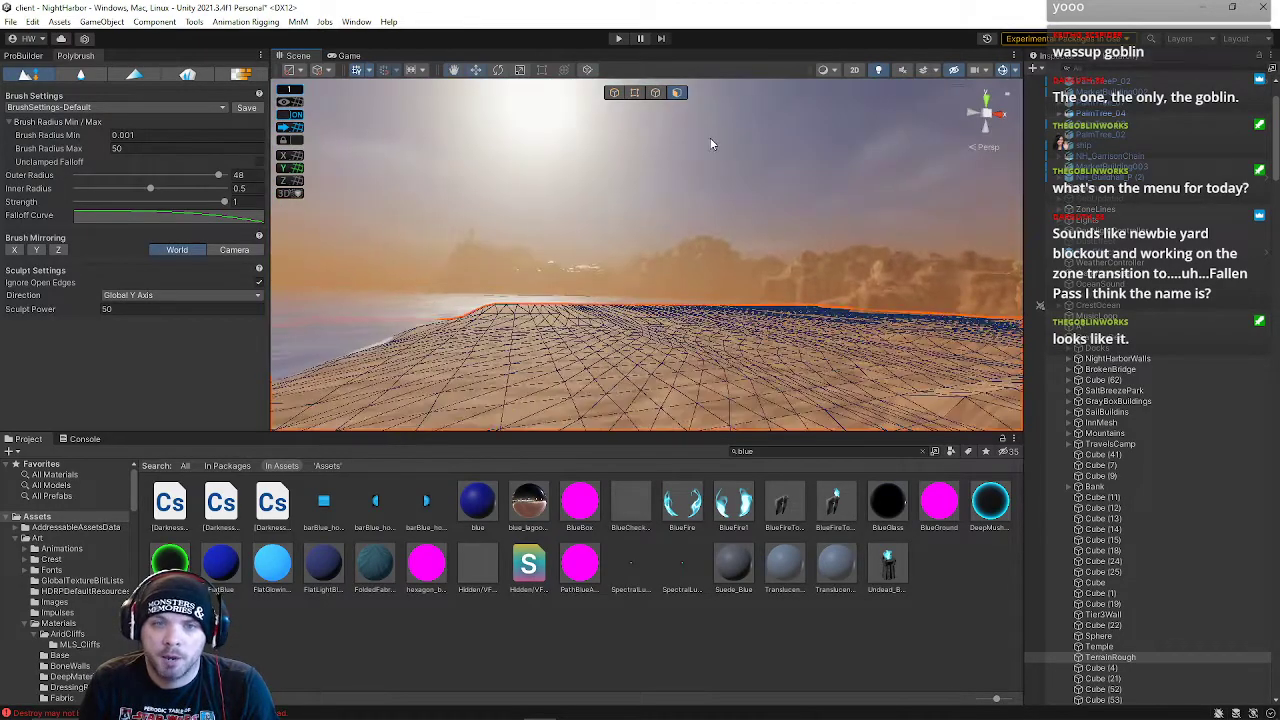
click(710, 137)
- Select the green area light beneath the ruined building on the cliff and frame it in the scene
right_drag(620, 166, 447, 217)
right_drag(760, 297, 716, 292)
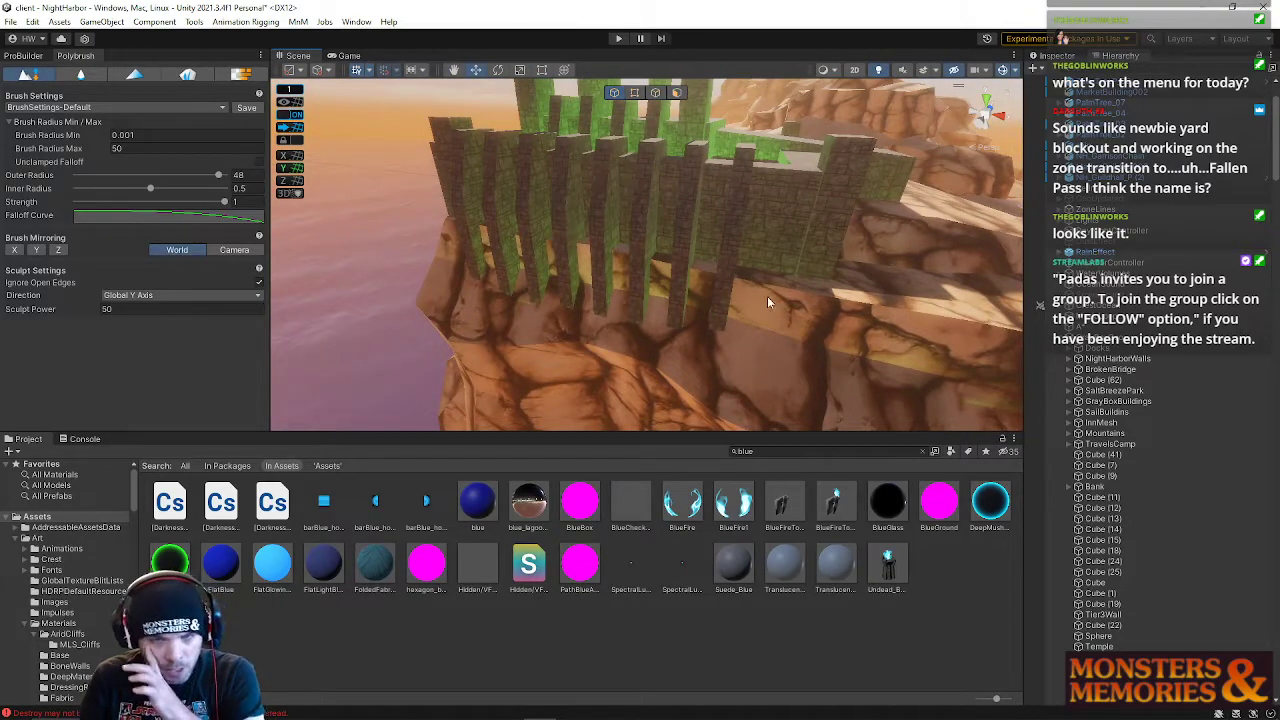
right_drag(707, 185, 688, 76)
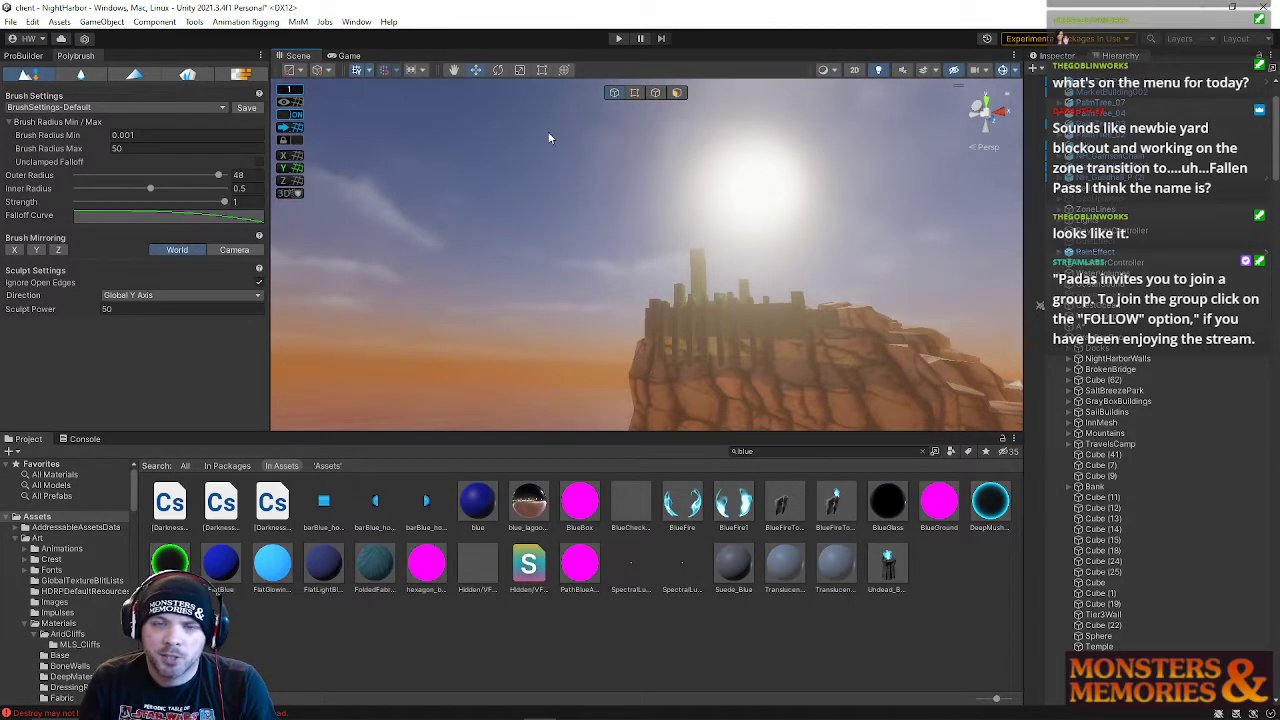
right_drag(848, 272, 526, 221)
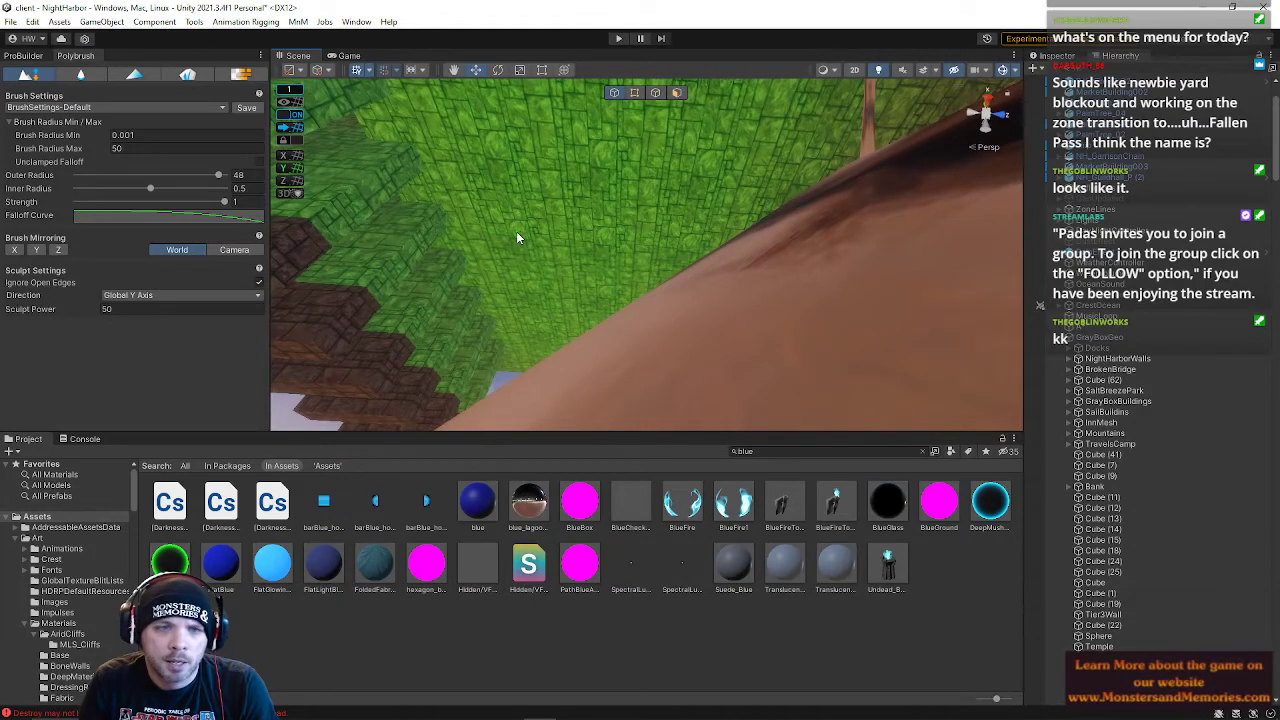
click(518, 233)
key(f)
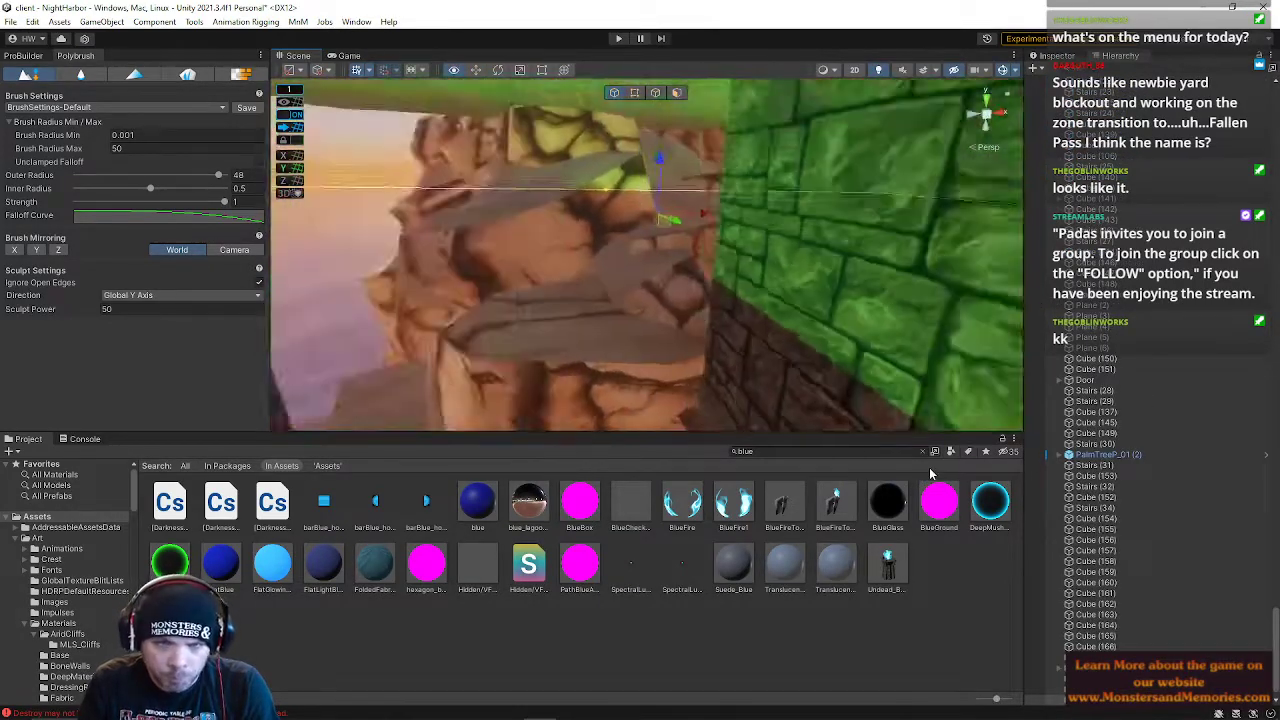
scroll(807, 390, down, 5)
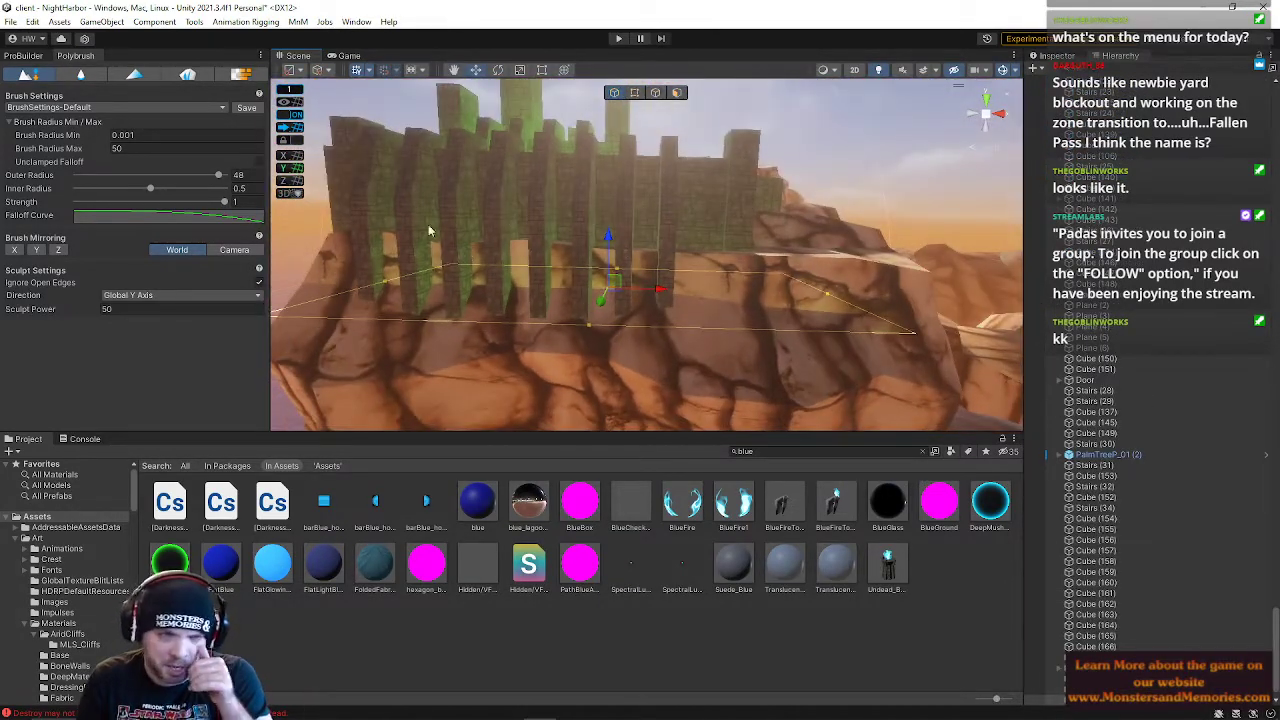
- Inspect the green area light's properties and shift the light sideways beneath the ruined building's wall beams
click(1058, 55)
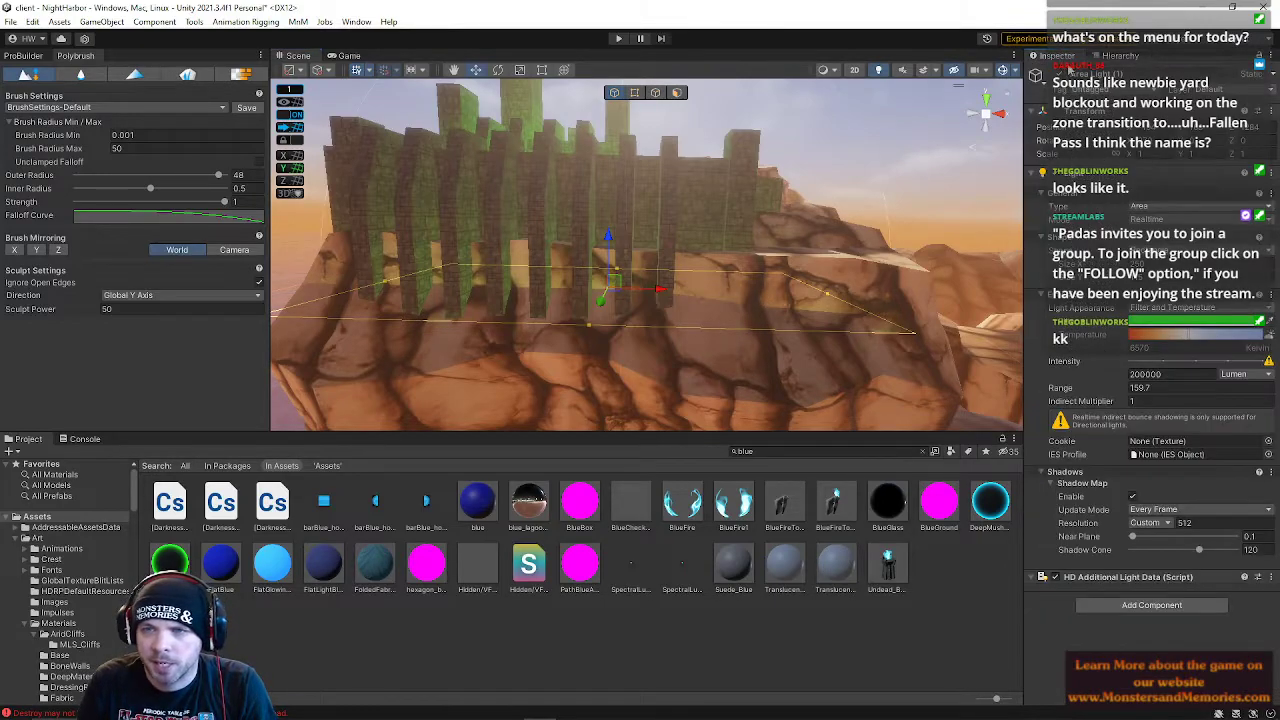
key(a)
right_drag(785, 308, 757, 266)
key(w)
key(d)
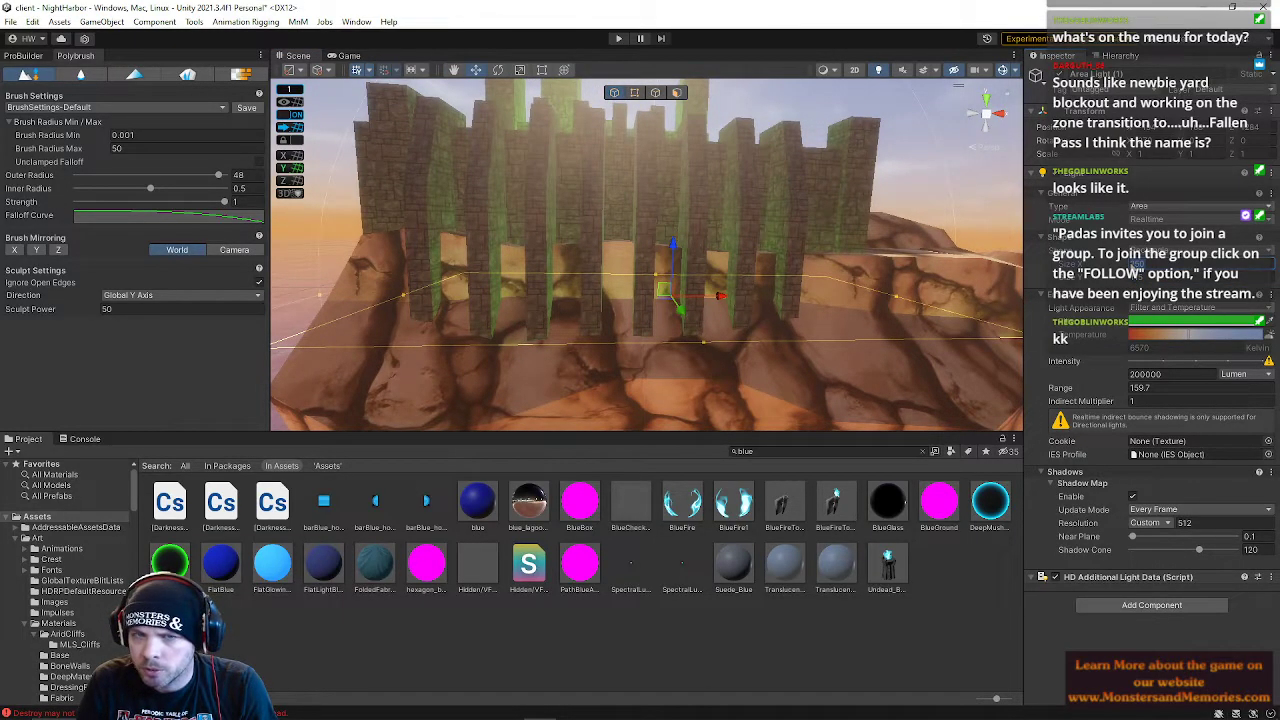
right_drag(672, 260, 924, 417)
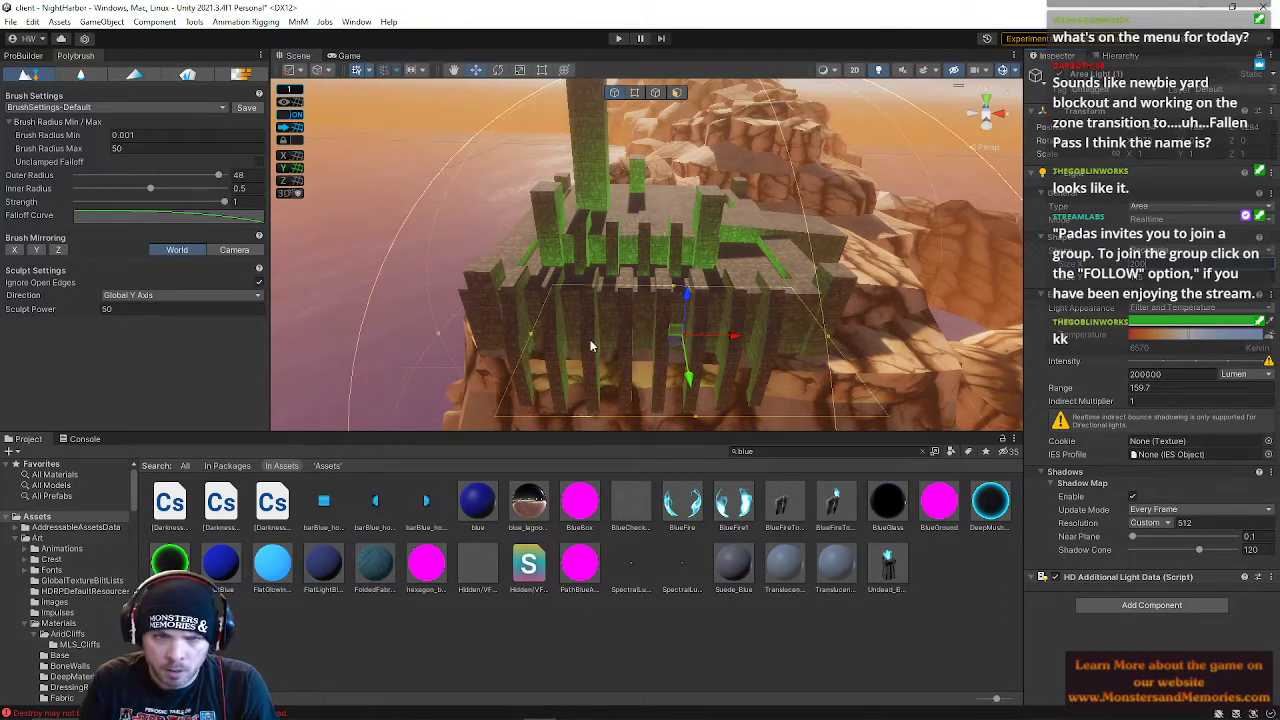
drag(730, 341, 698, 335)
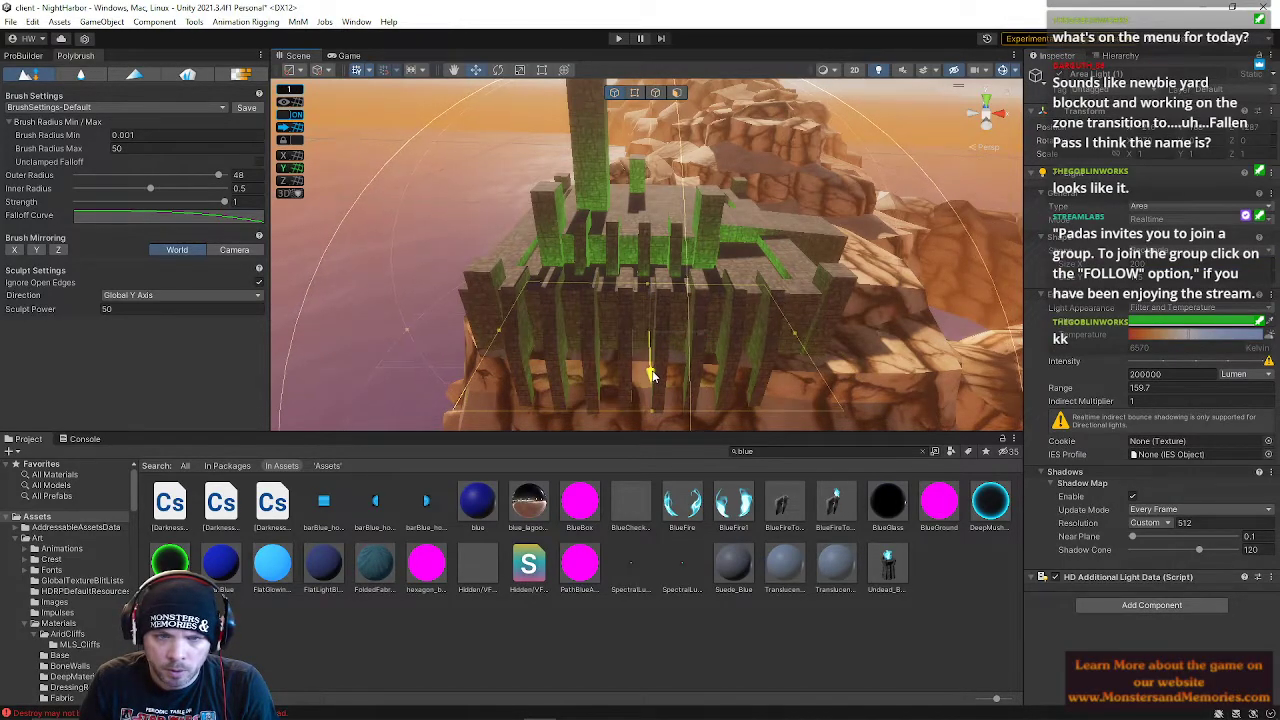
- Select the cliff block under the ruin and move its exposed corner edge beside the wall along the Z axis
right_drag(652, 376, 627, 256)
key(w)
click(627, 256)
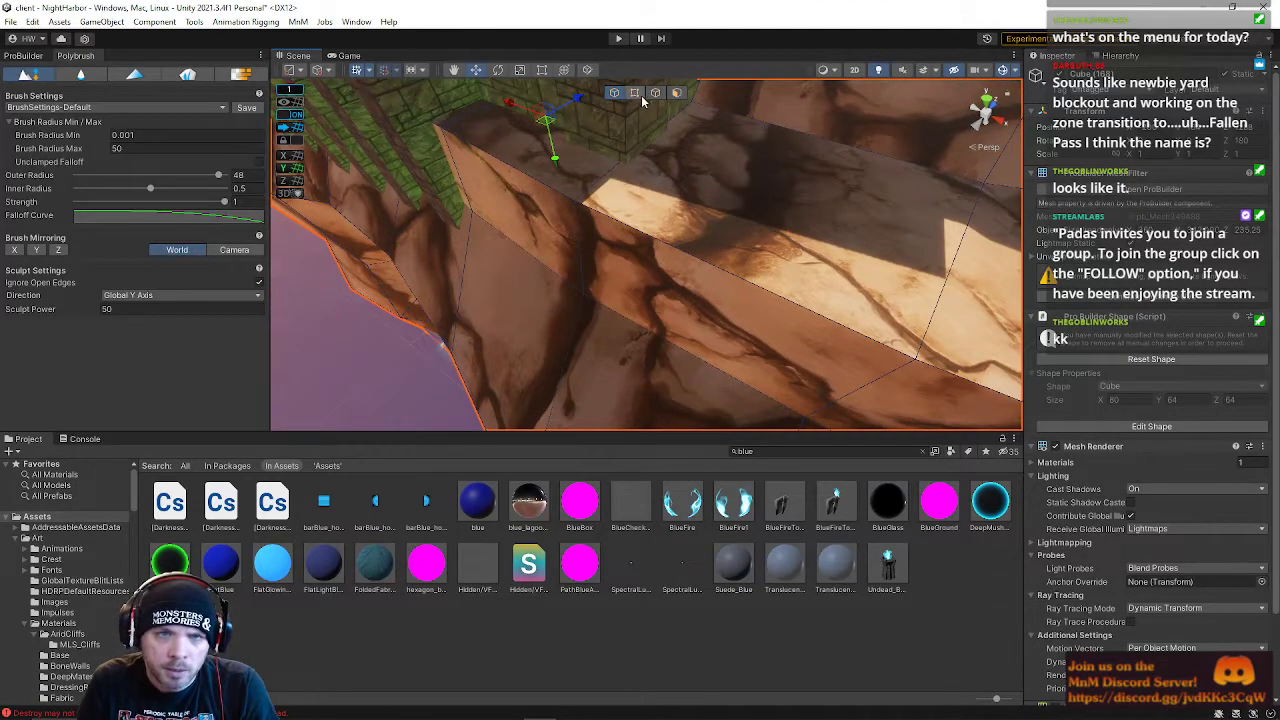
drag(612, 228, 558, 283)
right_drag(600, 290, 732, 198)
key(q)
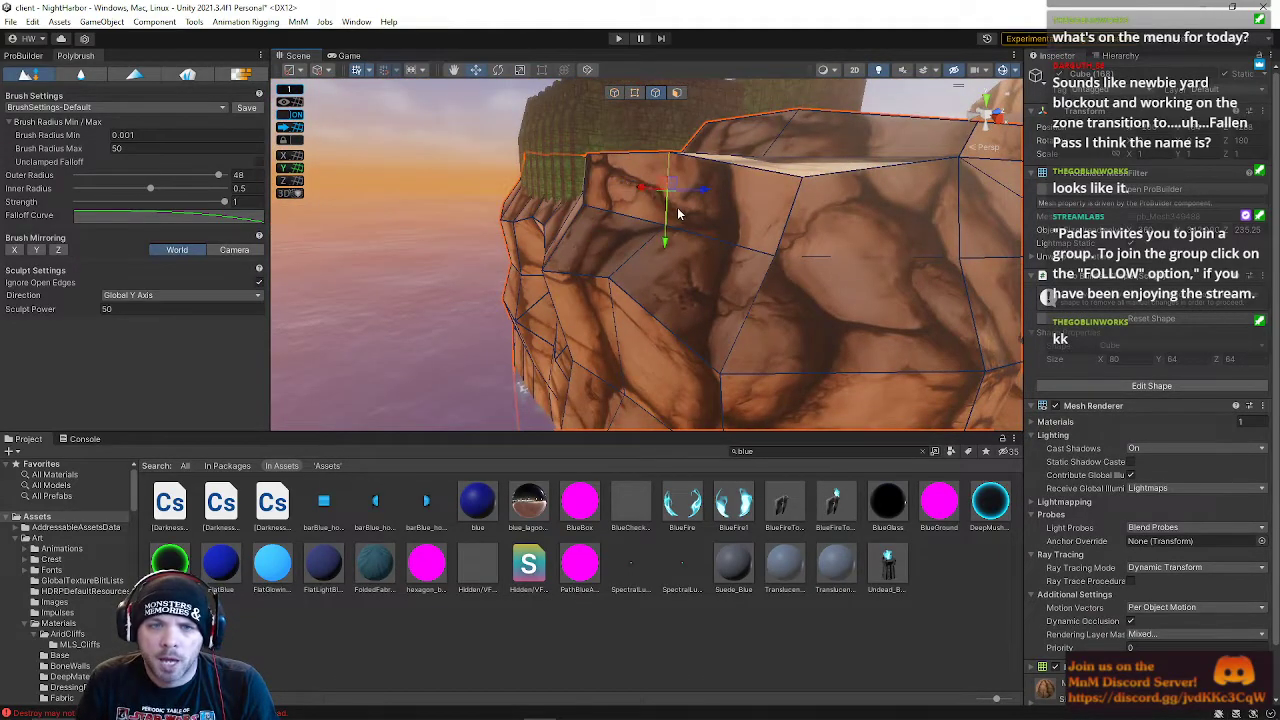
drag(700, 195, 674, 194)
right_drag(674, 194, 577, 180)
click(642, 142)
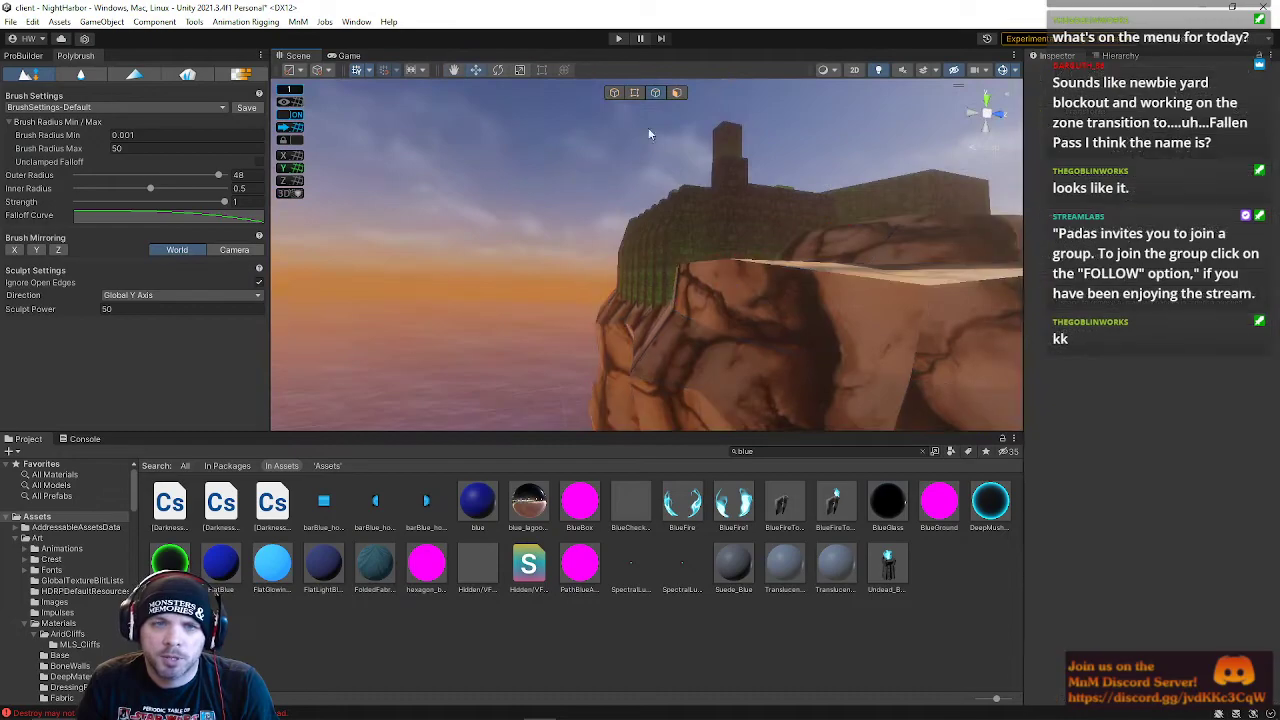
- Examine the lit ruin and cliff from the distant sand flats and the walls near the harbor
right_drag(616, 93, 540, 172)
scroll(299, 248, up, 3)
key(w)
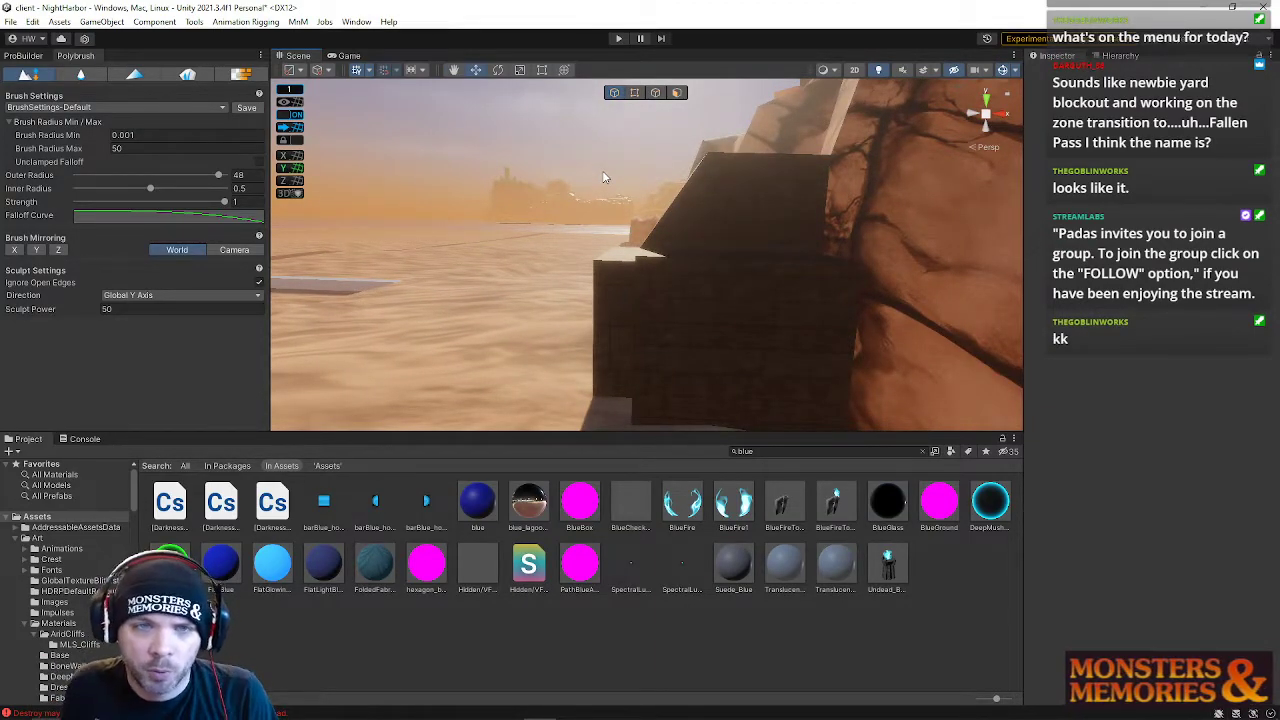
mouse_move(603, 178)
right_down()
mouse_move(913, 219)
mouse_move(866, 149)
mouse_move(585, 180)
right_up()
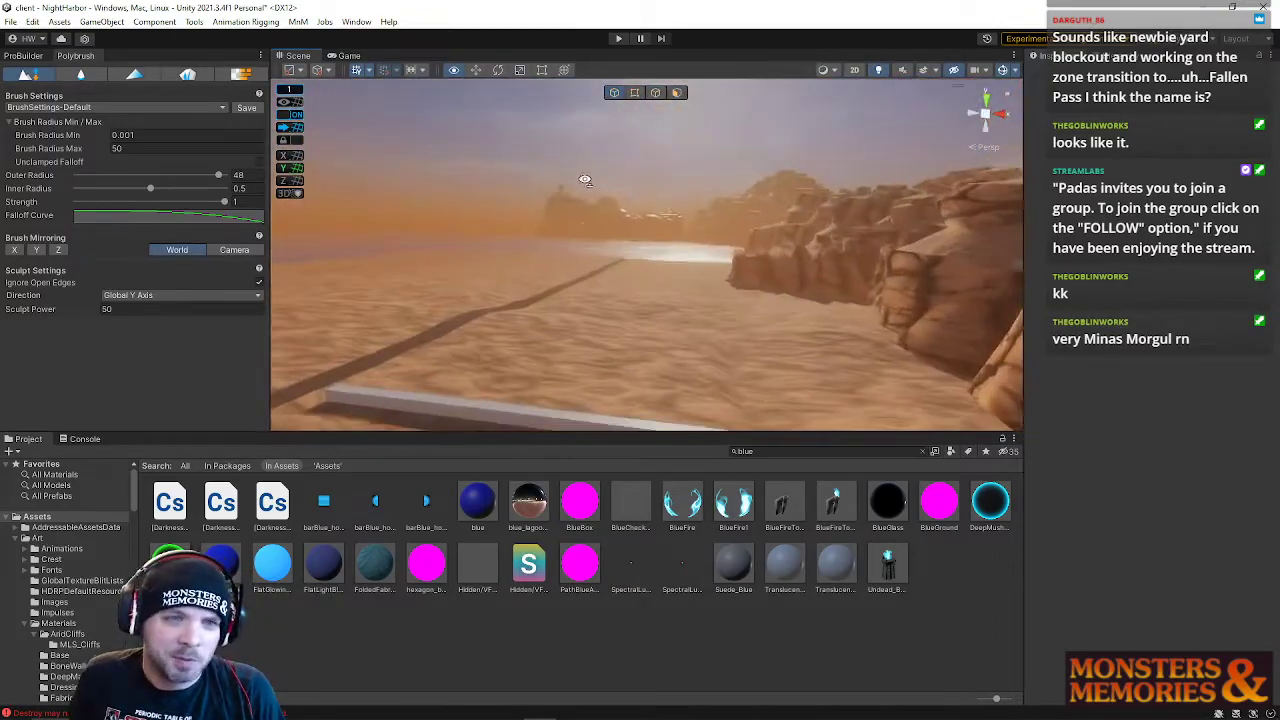
right_drag(522, 206, 553, 155)
key(w)
right_drag(560, 143, 629, 181)
- Select the cliff block's vertical edge between the hanging wall beams and shift it along Z
click(695, 141)
key(w)
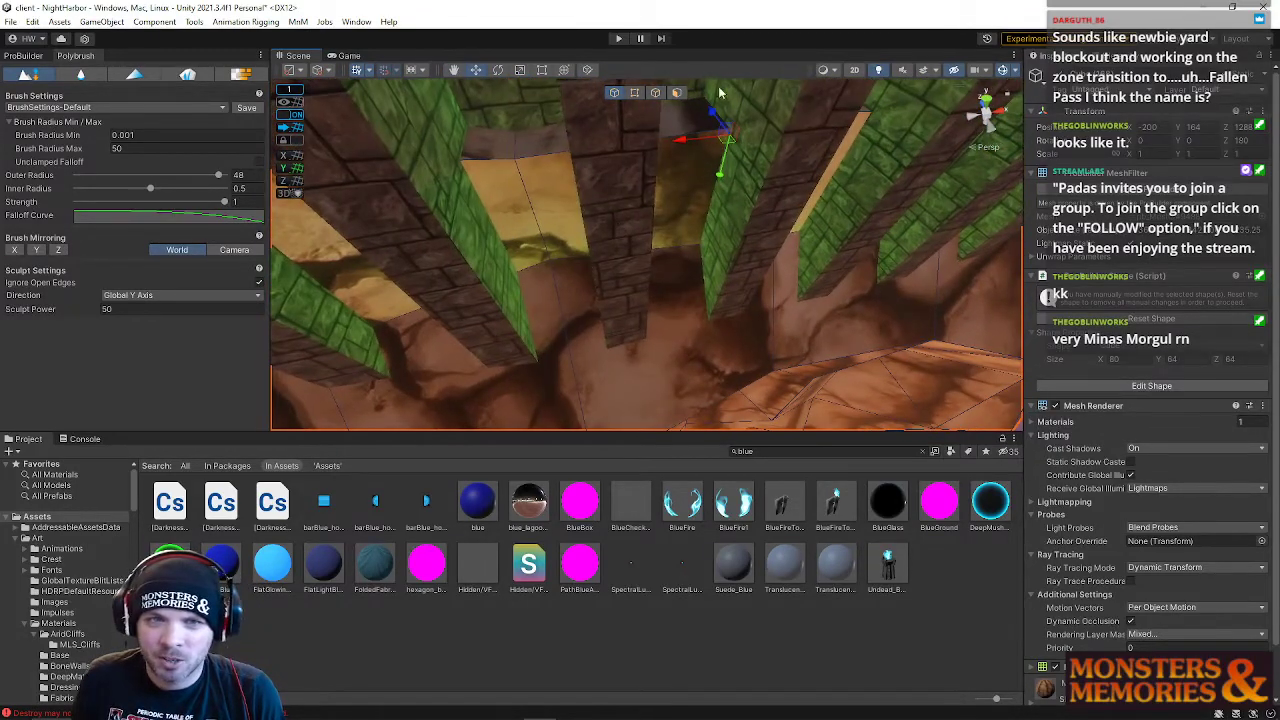
click(532, 206)
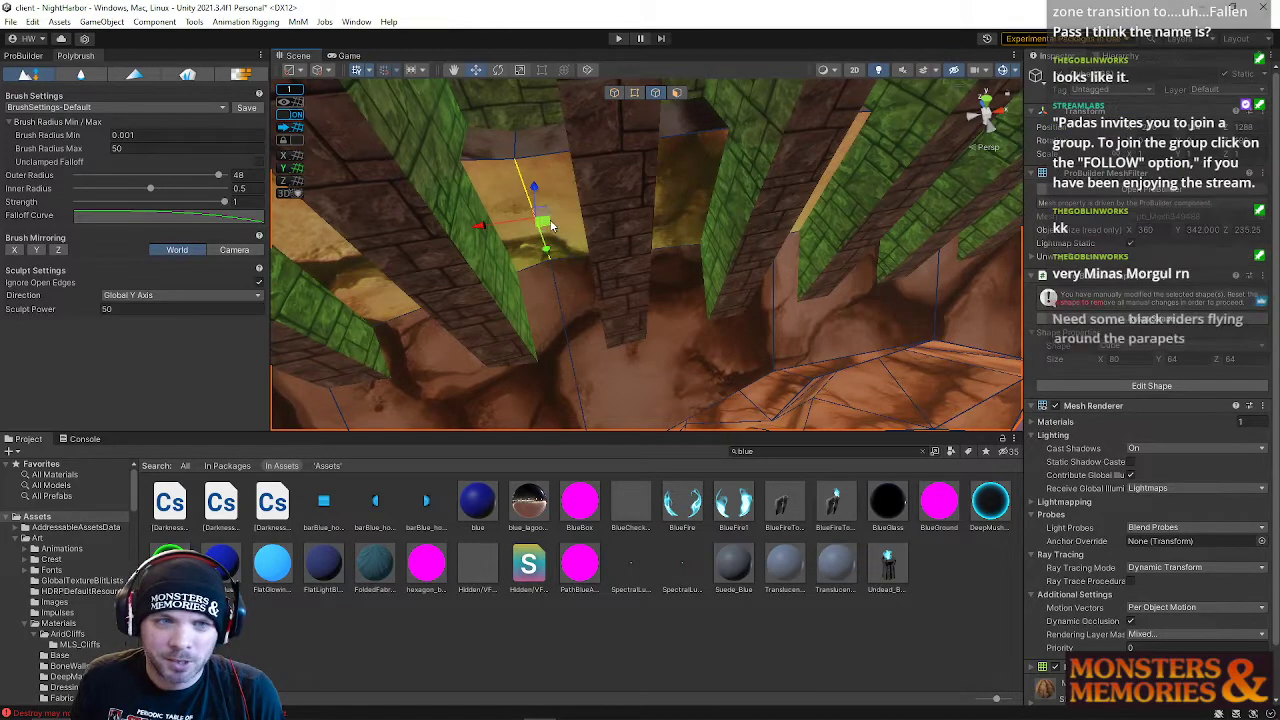
drag(531, 184, 531, 215)
right_drag(532, 218, 596, 181)
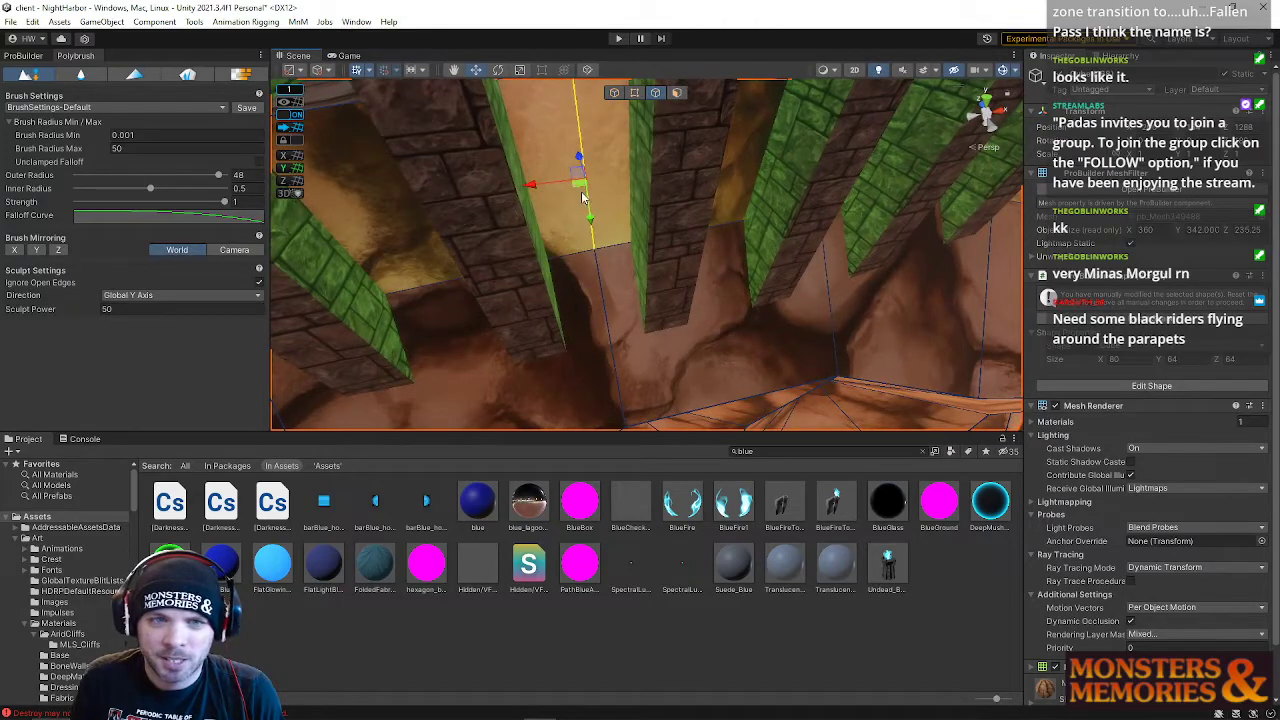
drag(582, 159, 584, 172)
- Adjust the neighbouring vertical cliff edges at the end of the beam row to fit the rock around the wall
right_drag(593, 180, 632, 92)
click(656, 92)
click(728, 168)
drag(665, 178, 611, 183)
right_drag(628, 222, 678, 289)
click(677, 290)
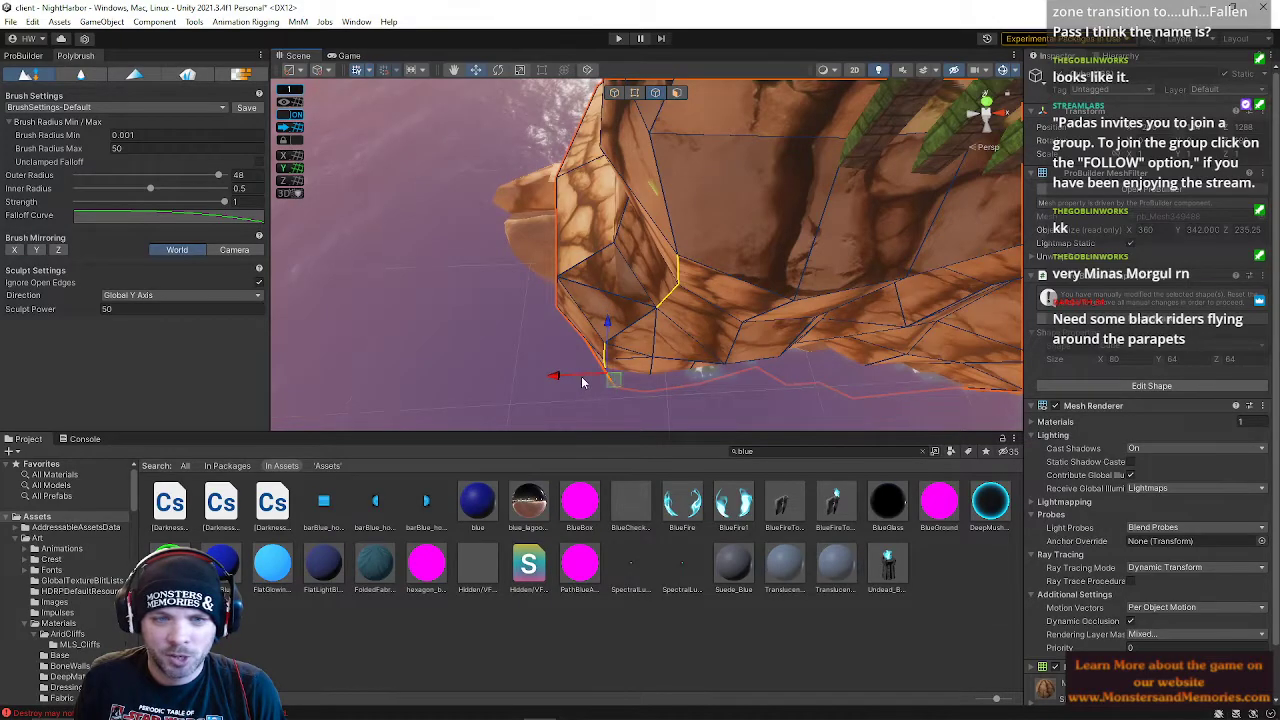
right_drag(560, 380, 585, 152)
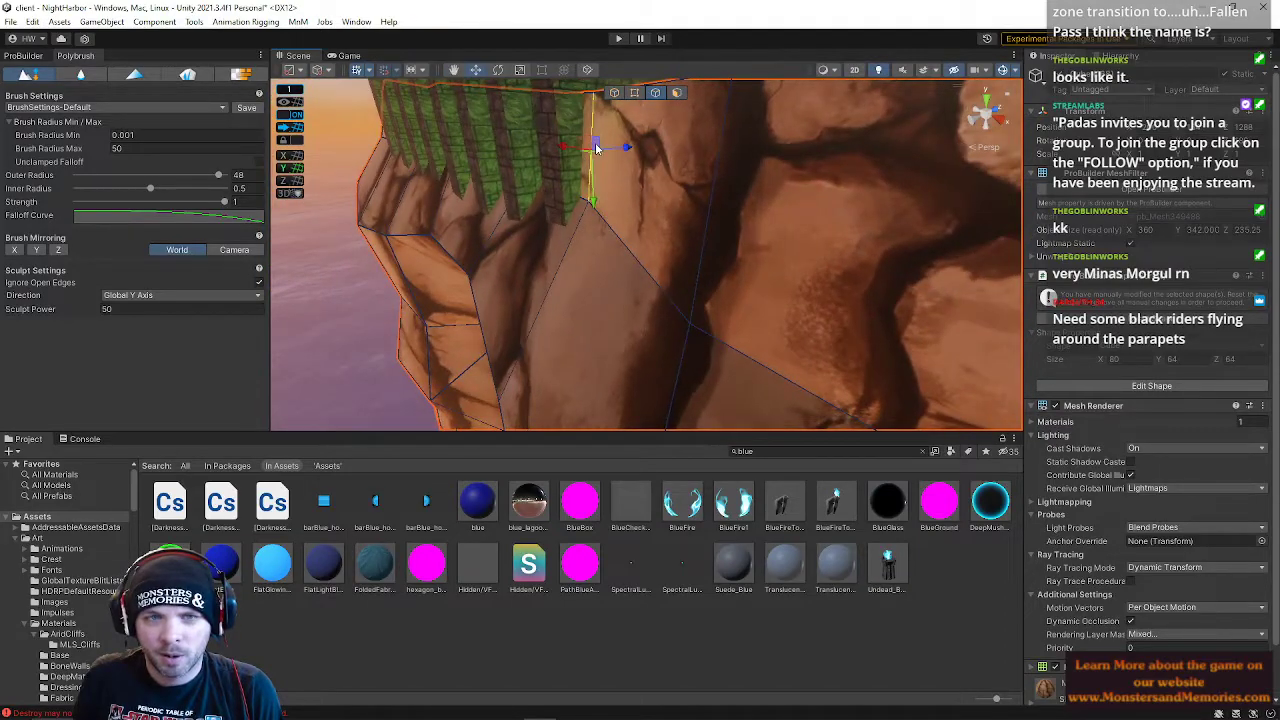
drag(626, 150, 612, 152)
right_drag(609, 188, 648, 121)
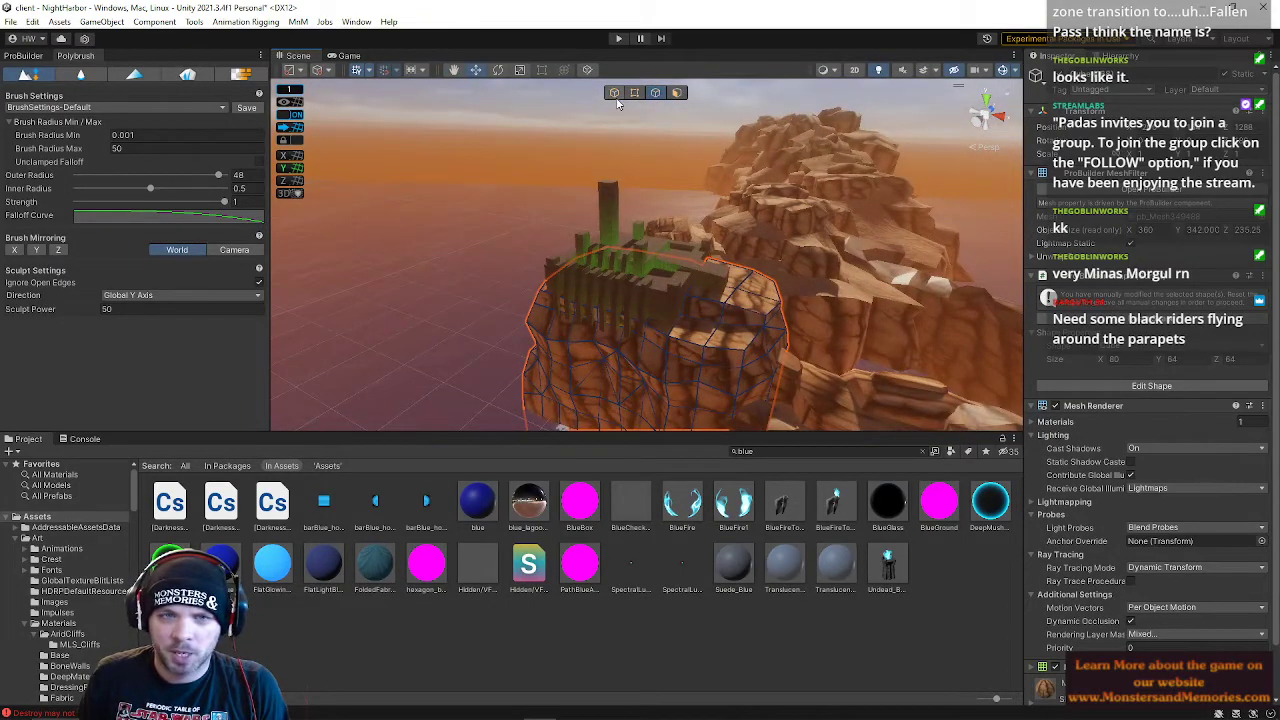
- Parent the cliff block under the ruin to FallenWatch_PH_Geo and select that group
click(673, 273)
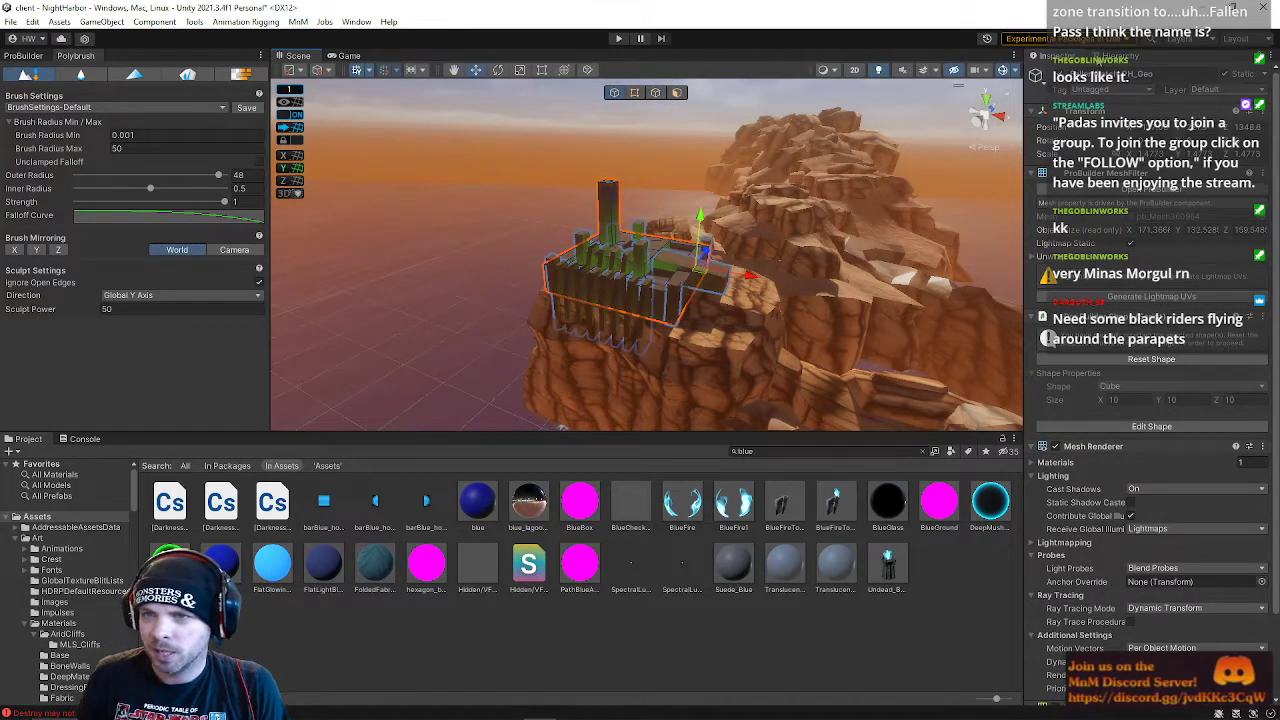
click(746, 381)
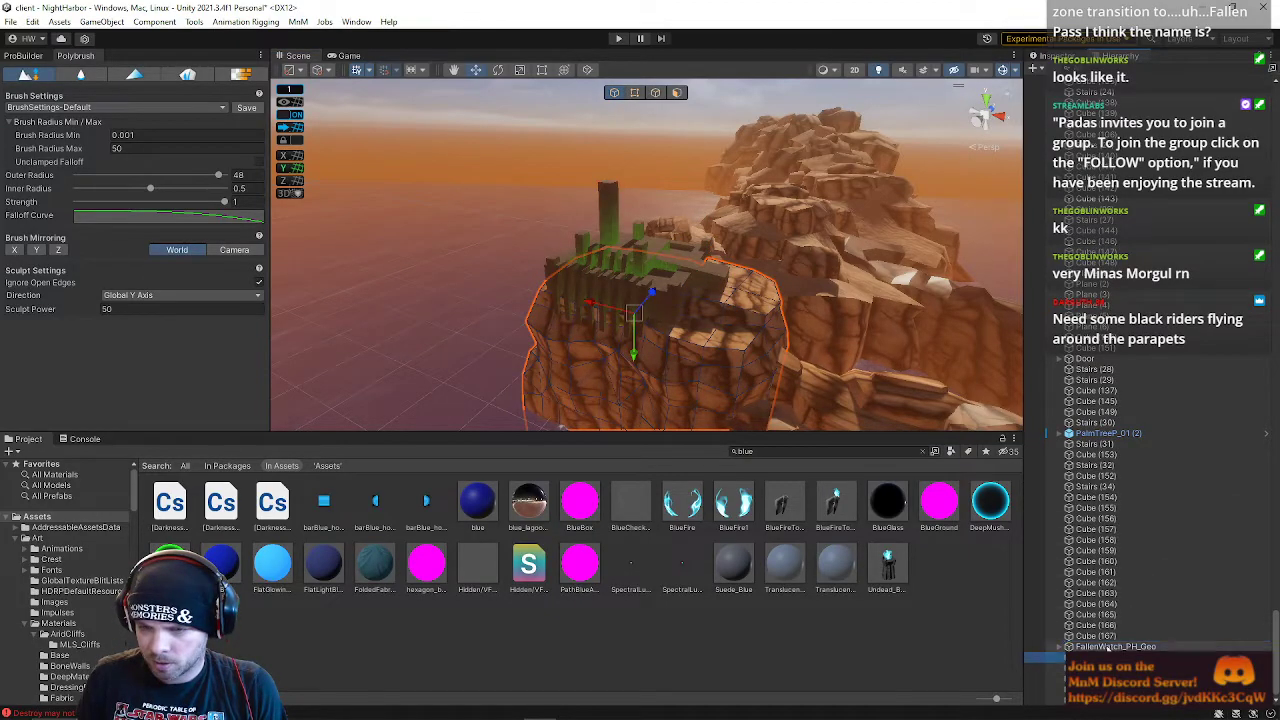
drag(1108, 648, 1108, 648)
click(1112, 476)
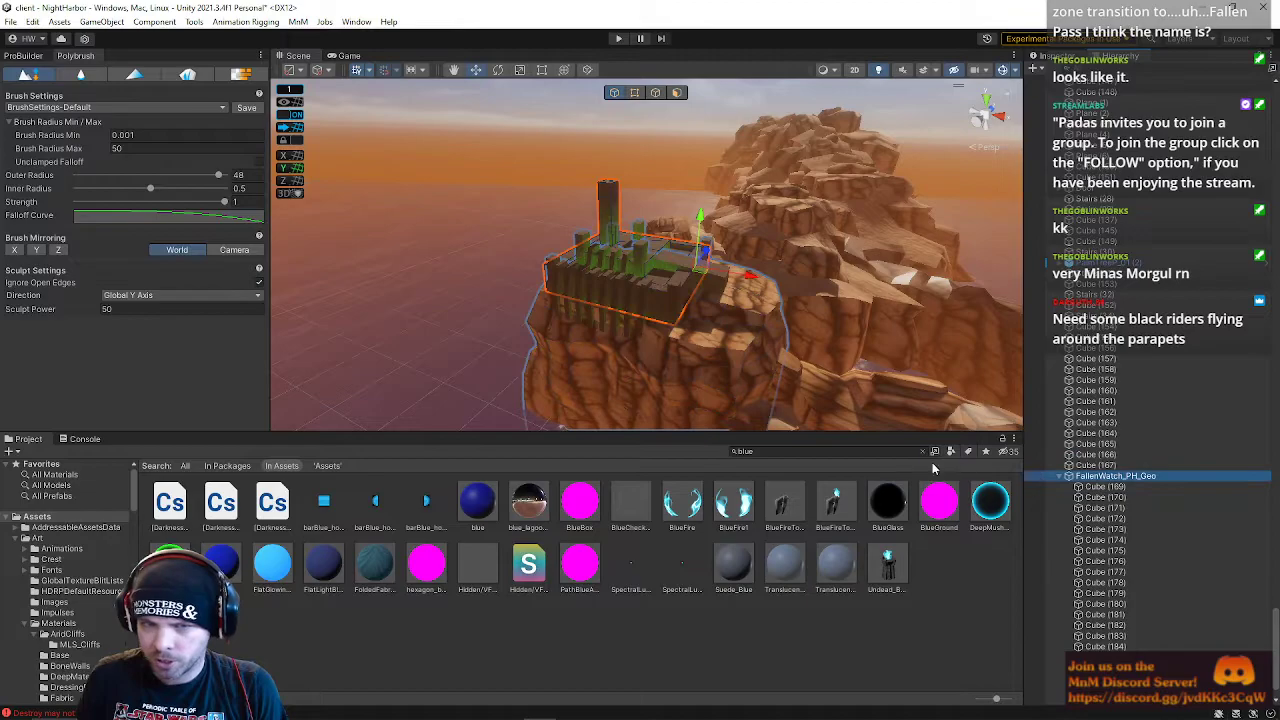
- Try moving the whole FallenWatch_PH_Geo group, including its cliff, to a different position
right_drag(730, 243, 686, 260)
drag(699, 234, 768, 188)
key(ctrl+z)
- Parent Area Light and Area Light (1) to FallenWatch_PH_Geo, and select the remaining Point Light
right_drag(726, 308, 606, 341)
scroll(1082, 566, down, 1)
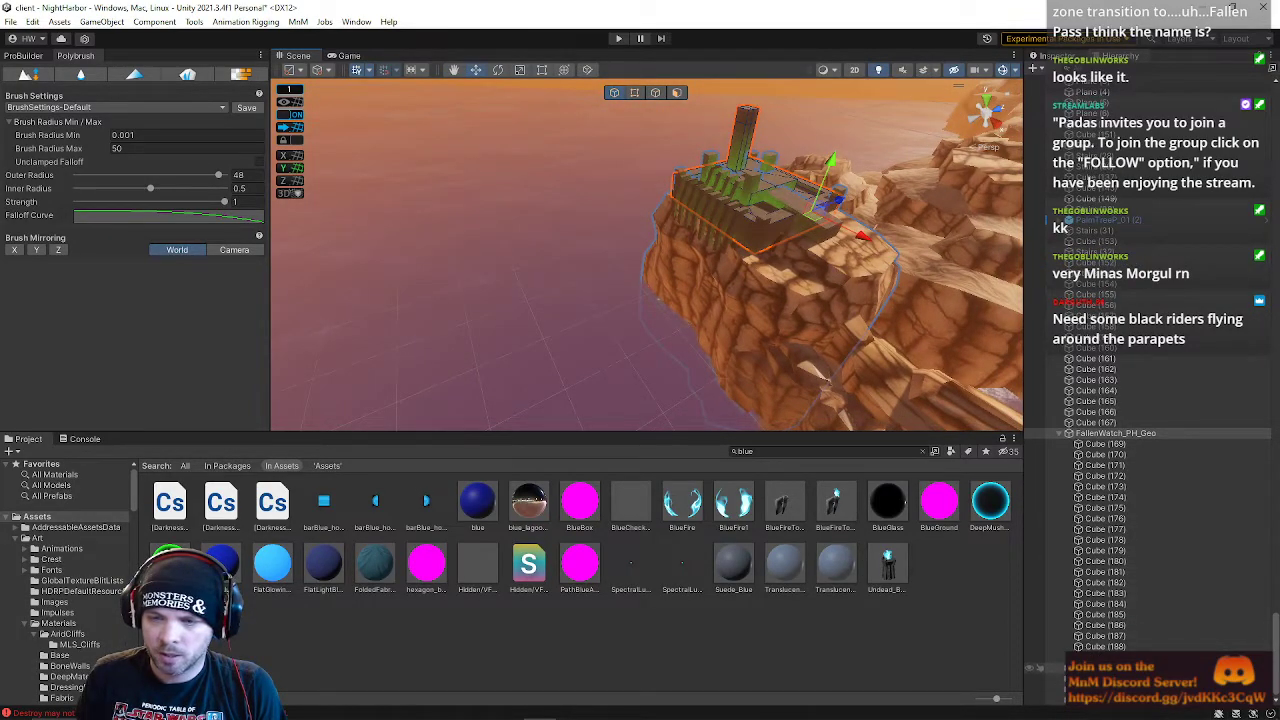
click(1100, 668)
shift+click(1100, 678)
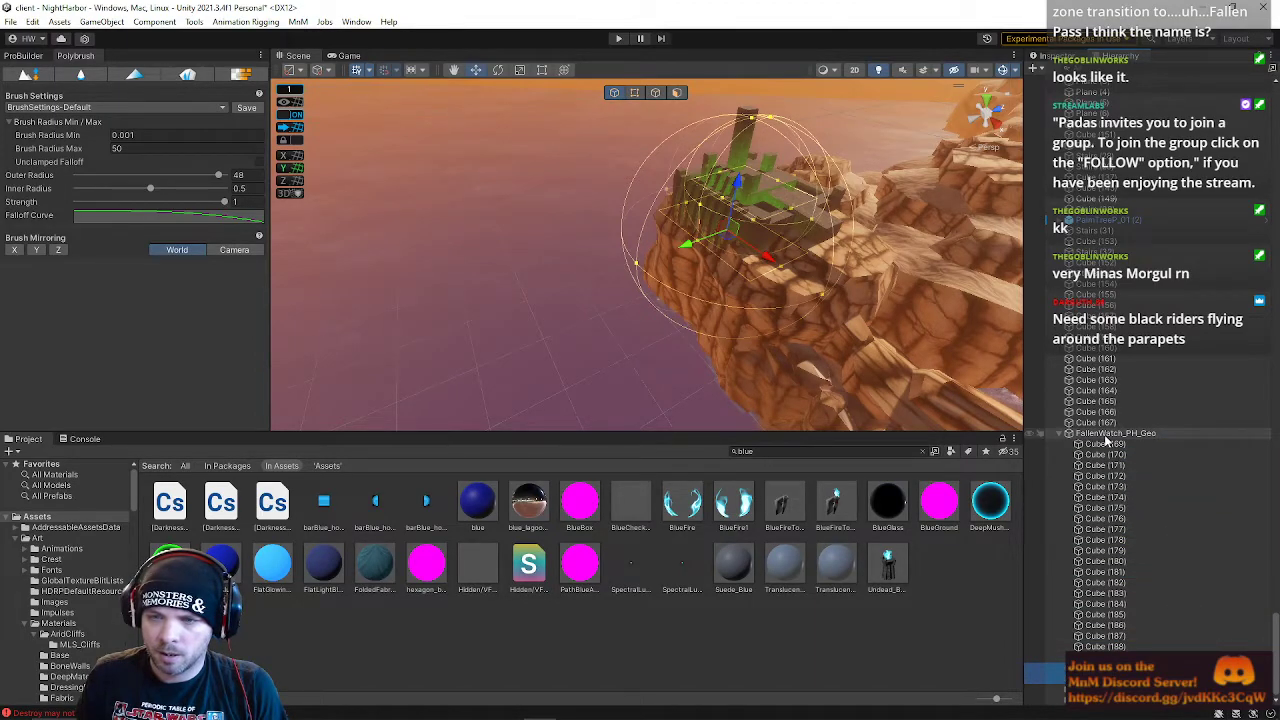
click(1100, 689)
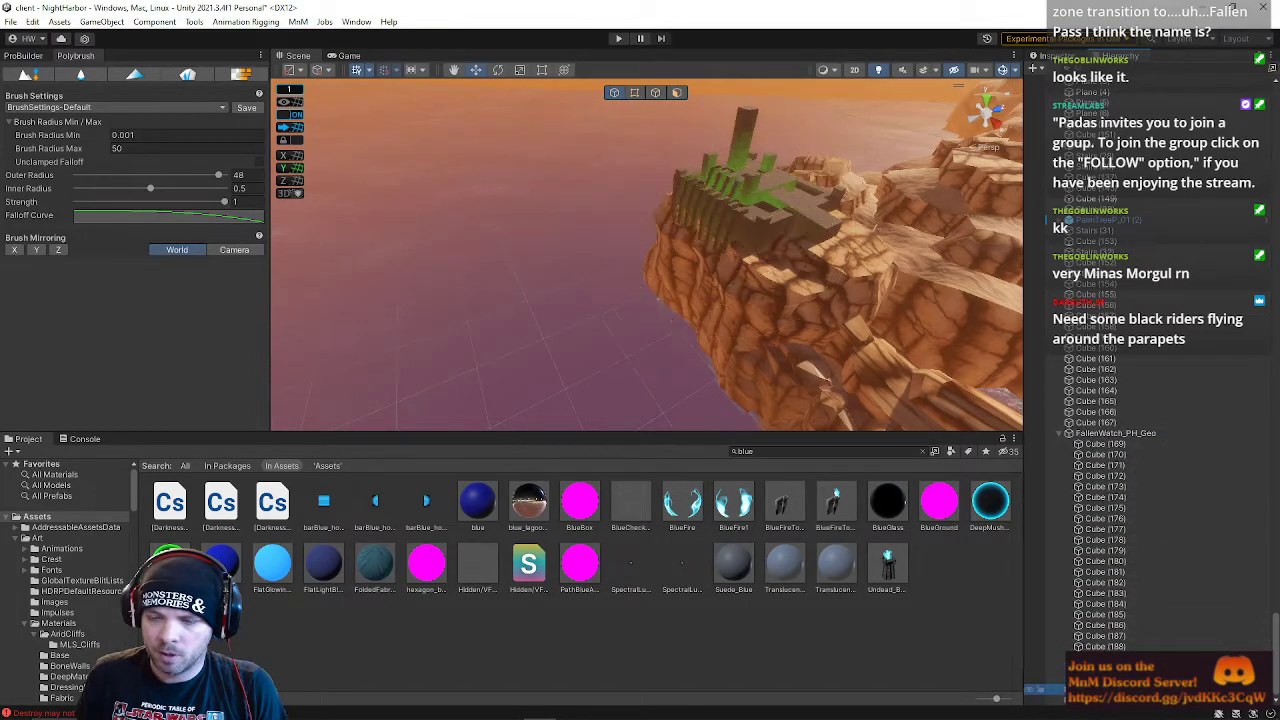
- Deselect everything, check the ruin from across the sand, and save the NightHarbor scene
right_drag(720, 320, 330, 255)
click(570, 187)
right_drag(570, 187, 1180, 138)
scroll(551, 271, up, 1)
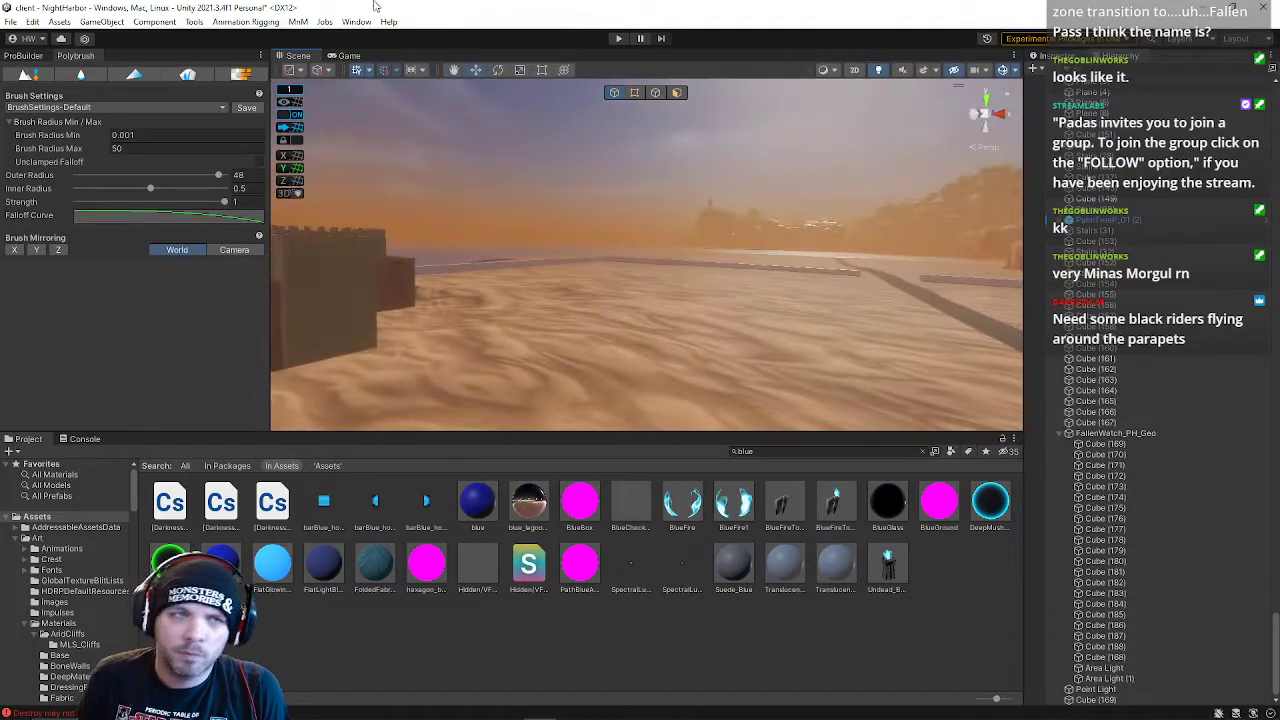
click(10, 21)
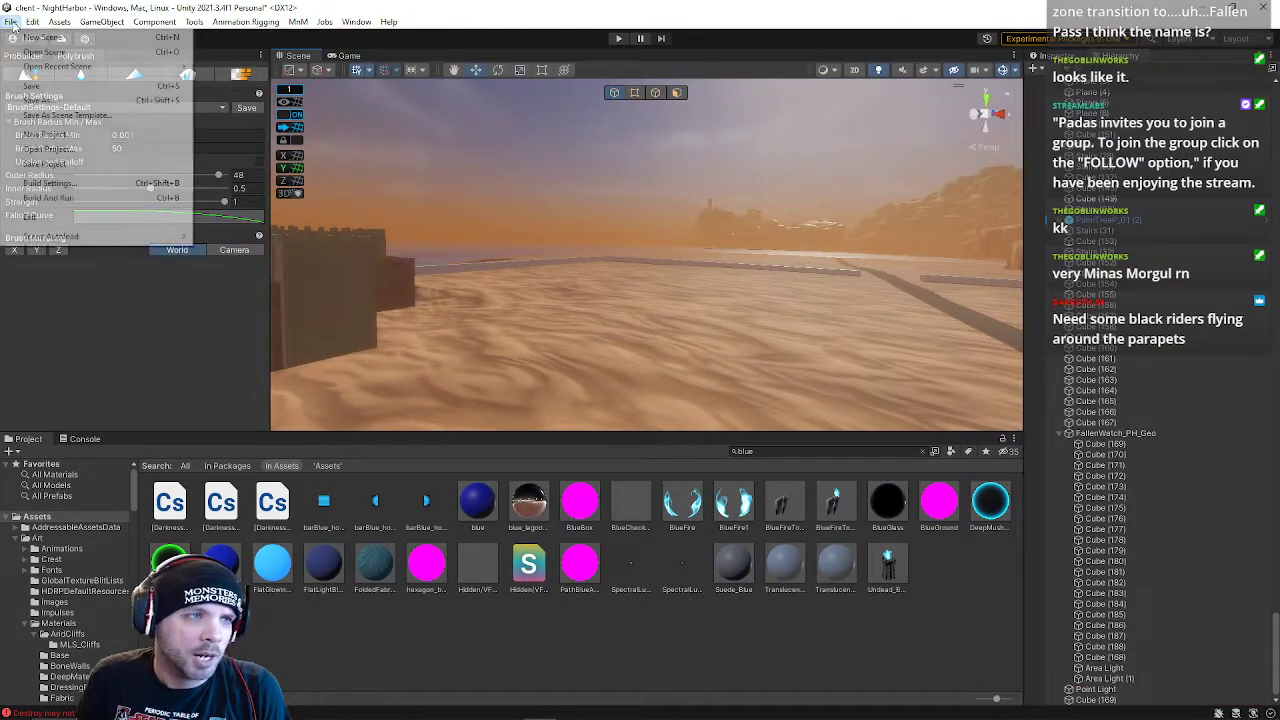
click(44, 87)
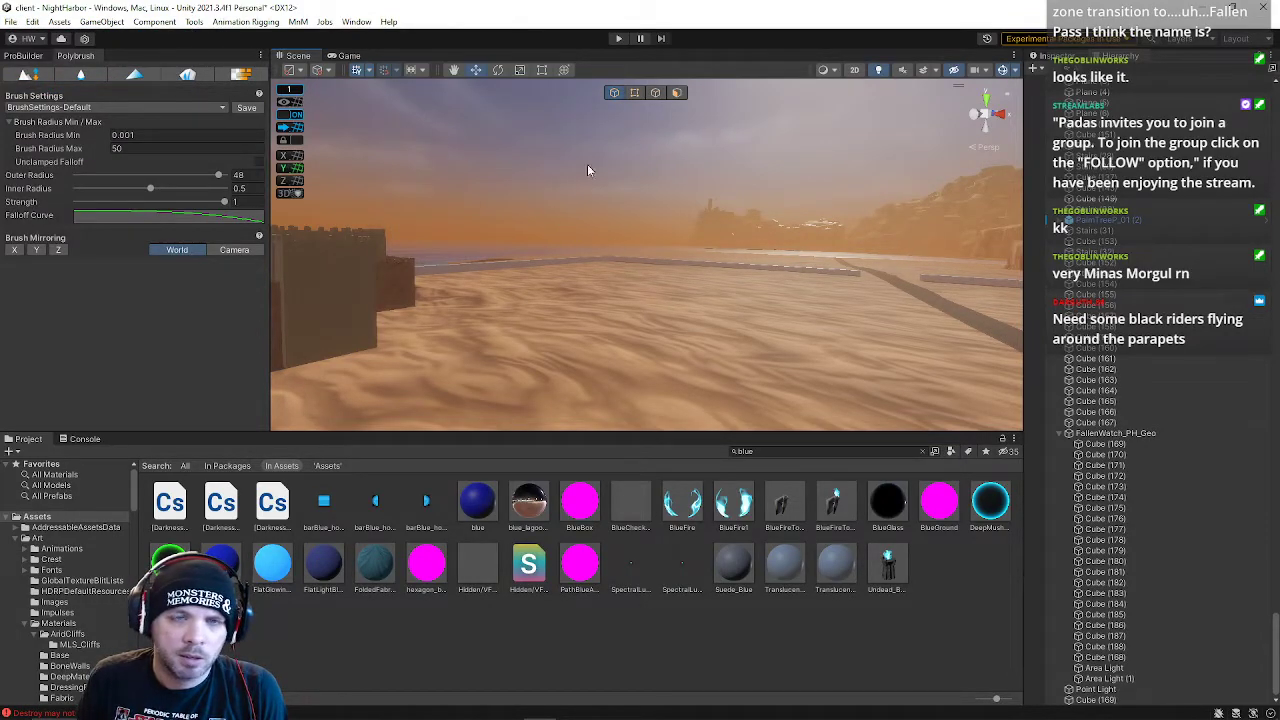
- Open the recent Zone scene and run it in Play mode
click(11, 22)
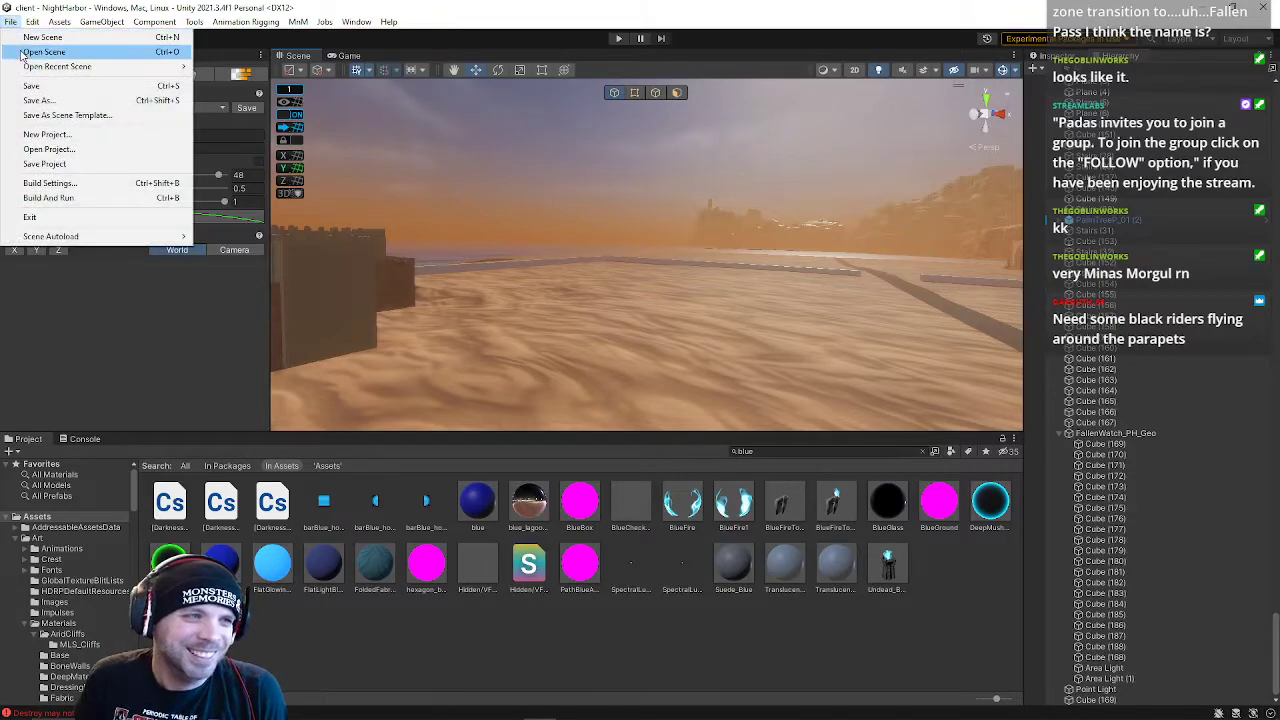
mouse_move(40, 66)
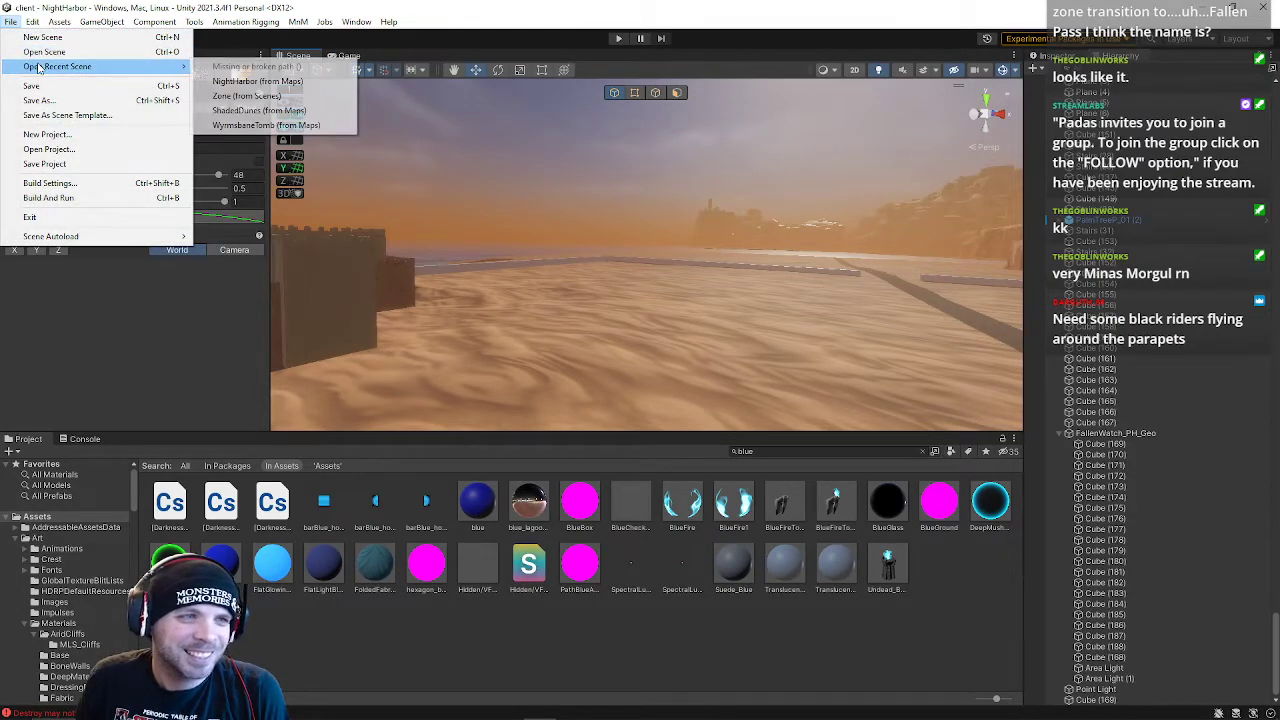
click(252, 96)
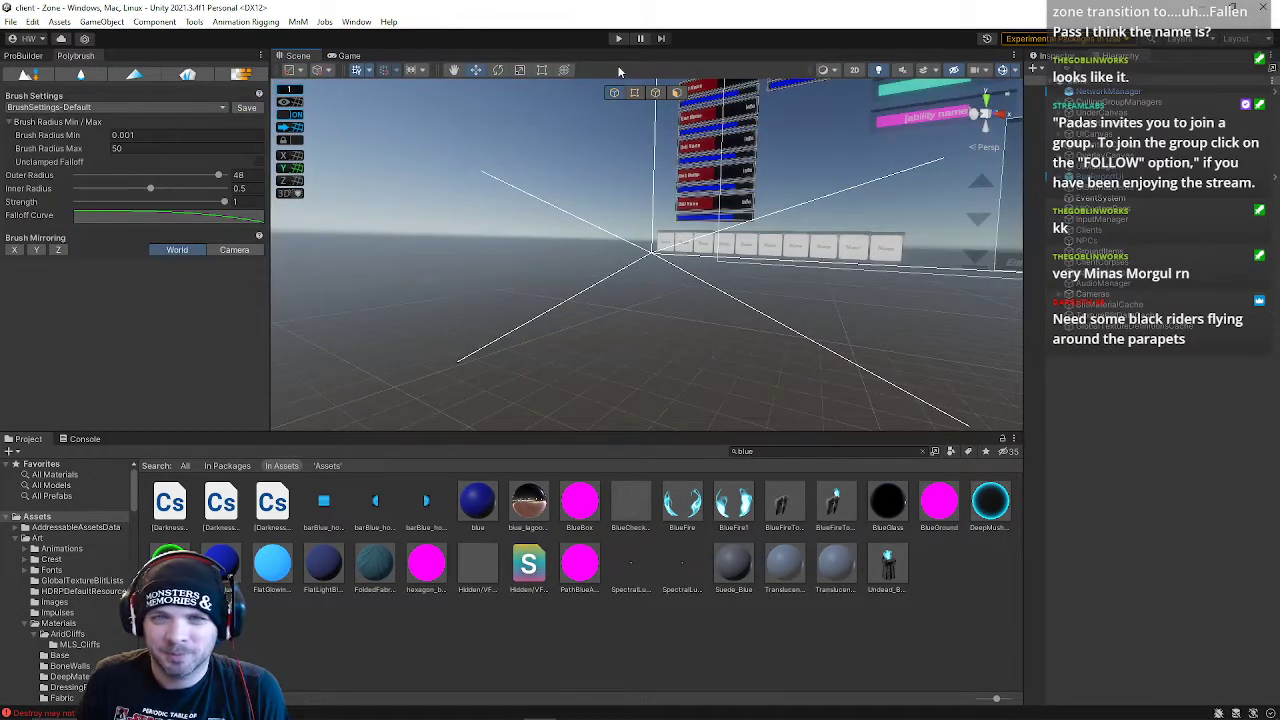
click(619, 39)
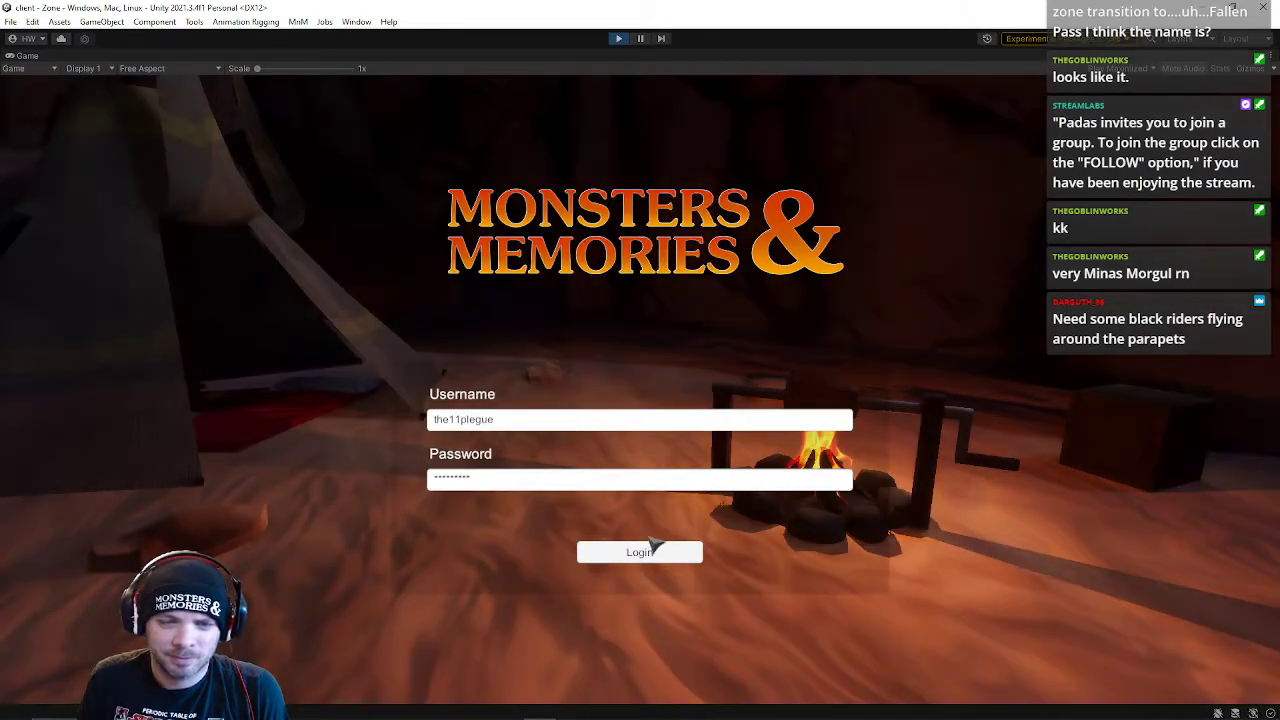
- Log in with the prefilled account credentials, connect to TestWorld and enter the game
click(643, 552)
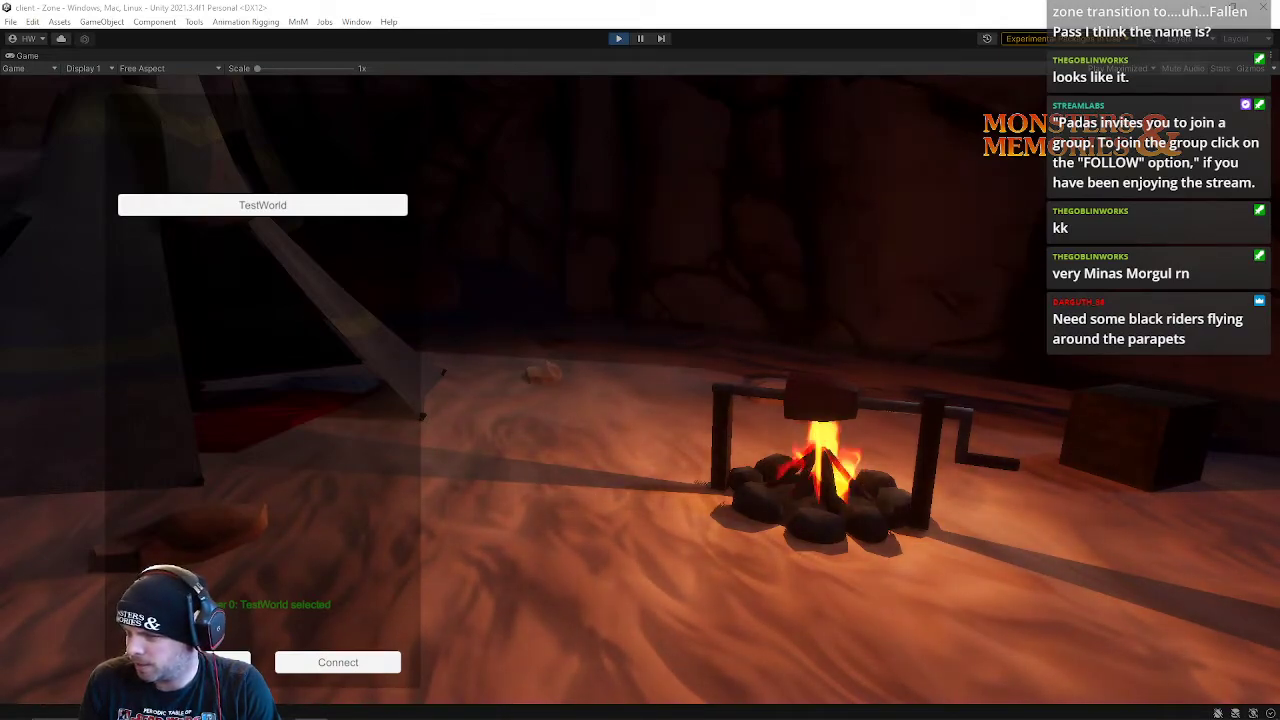
click(380, 660)
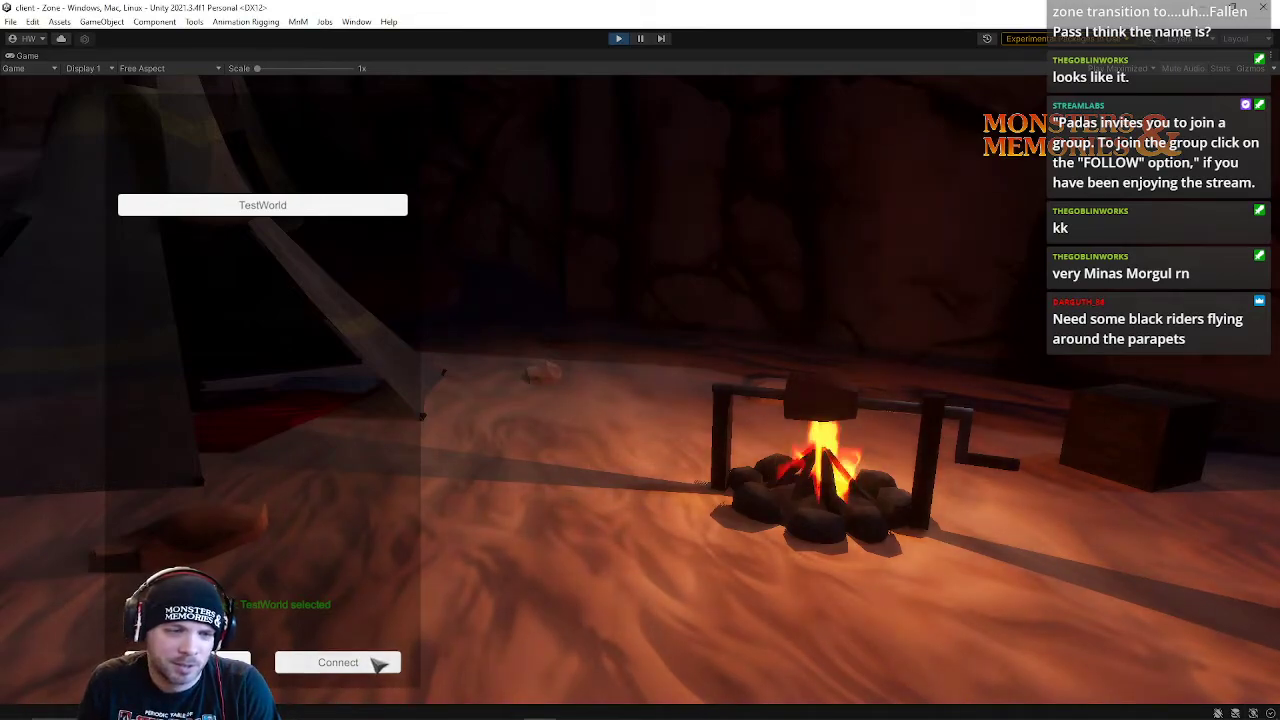
click(328, 668)
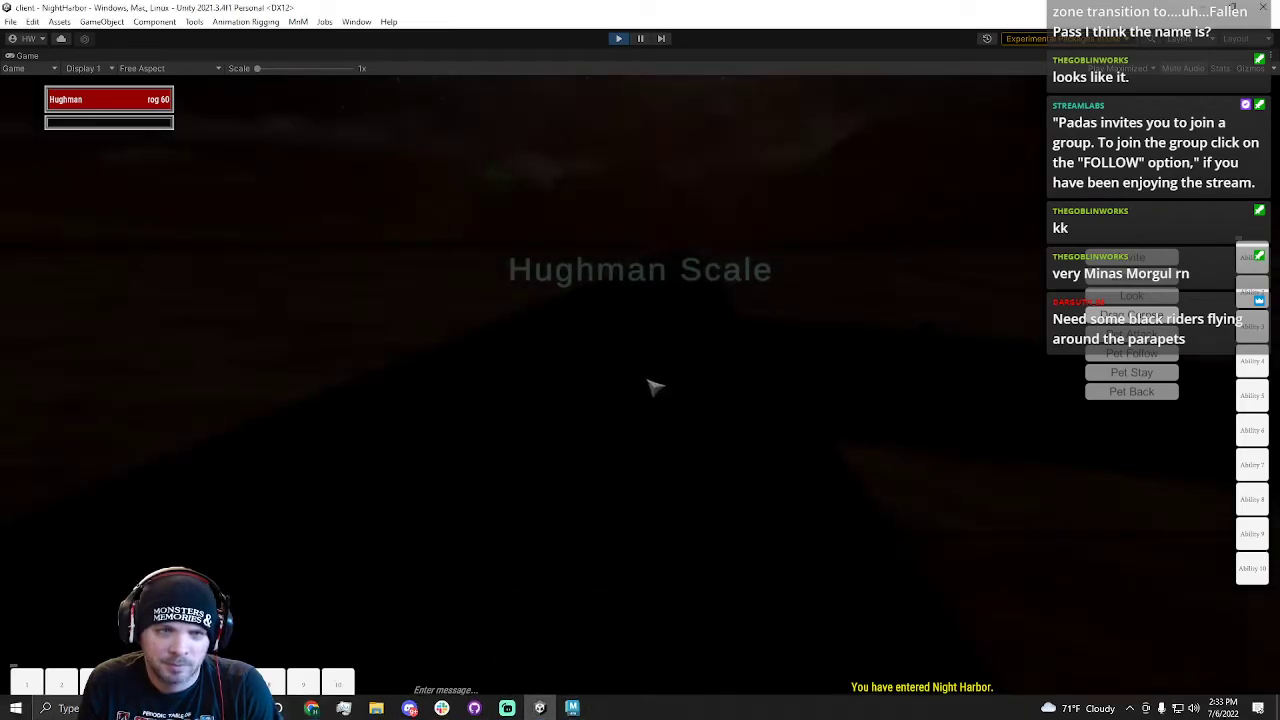
- Walk the character to the road and examine the green glow of the distant ruin at night
key(w)
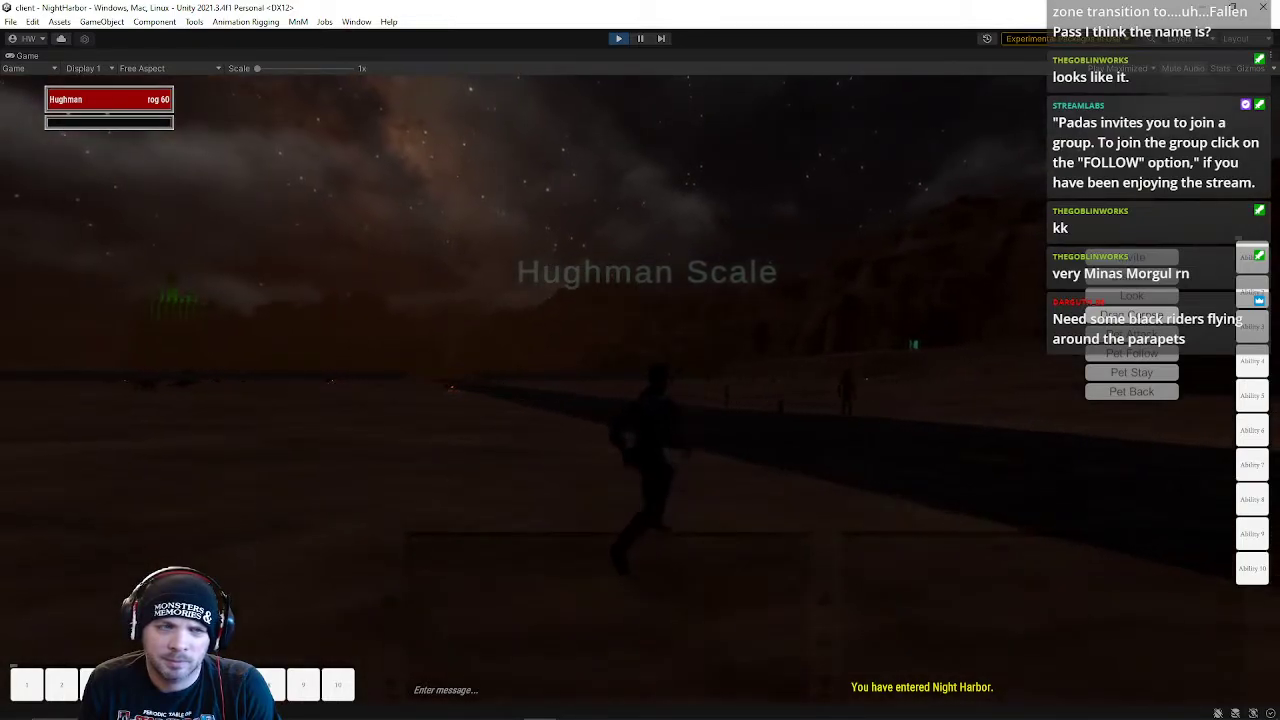
key(a)
key(d)
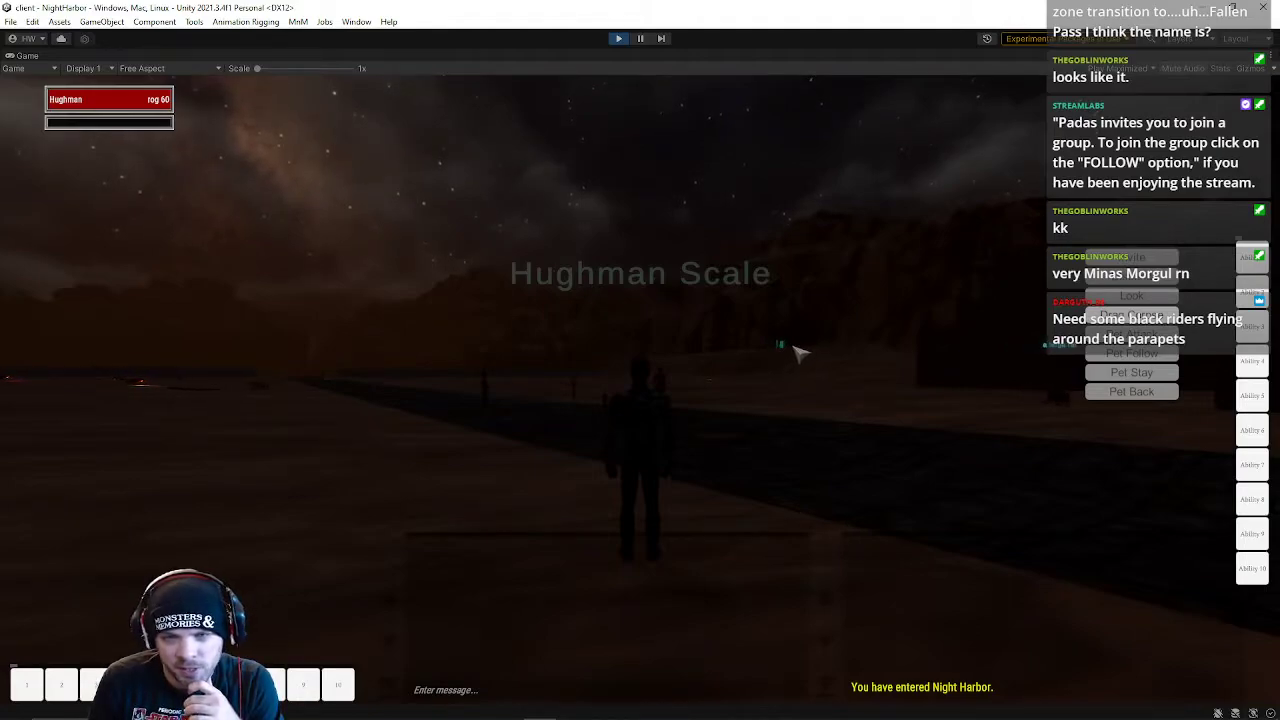
right_drag(785, 348, 545, 378)
key(w)
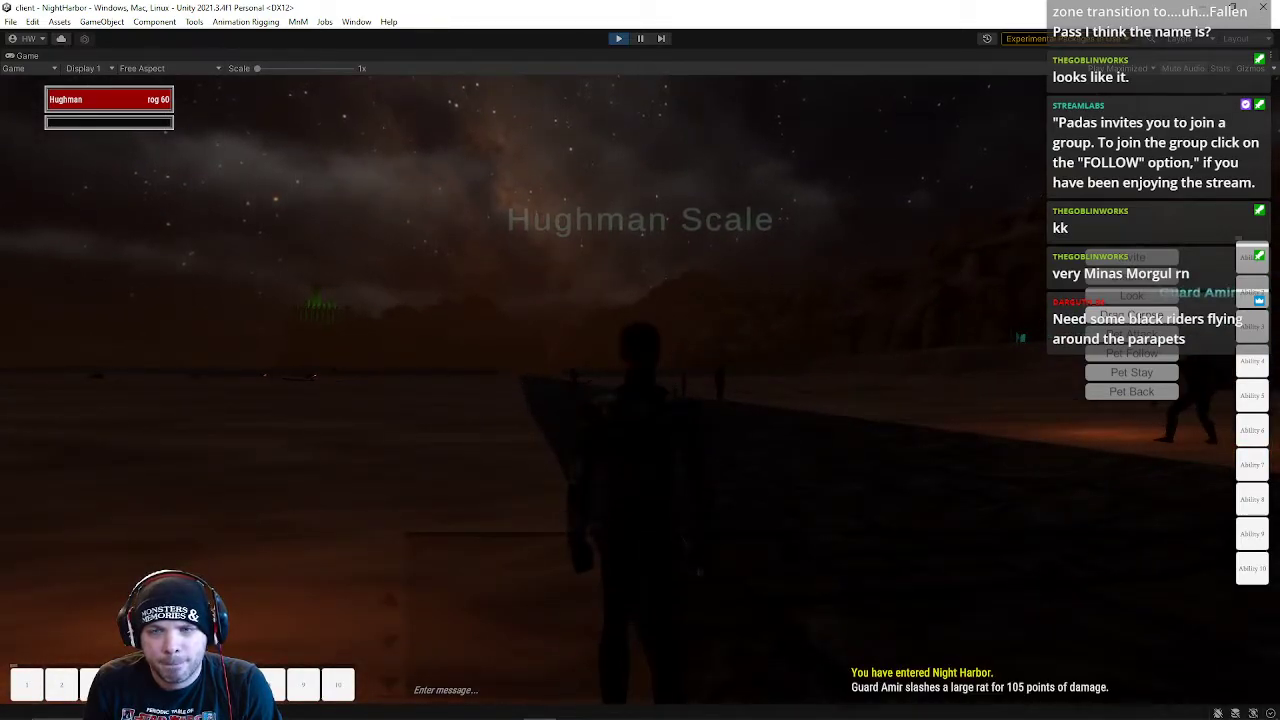
right_drag(545, 378, 760, 358)
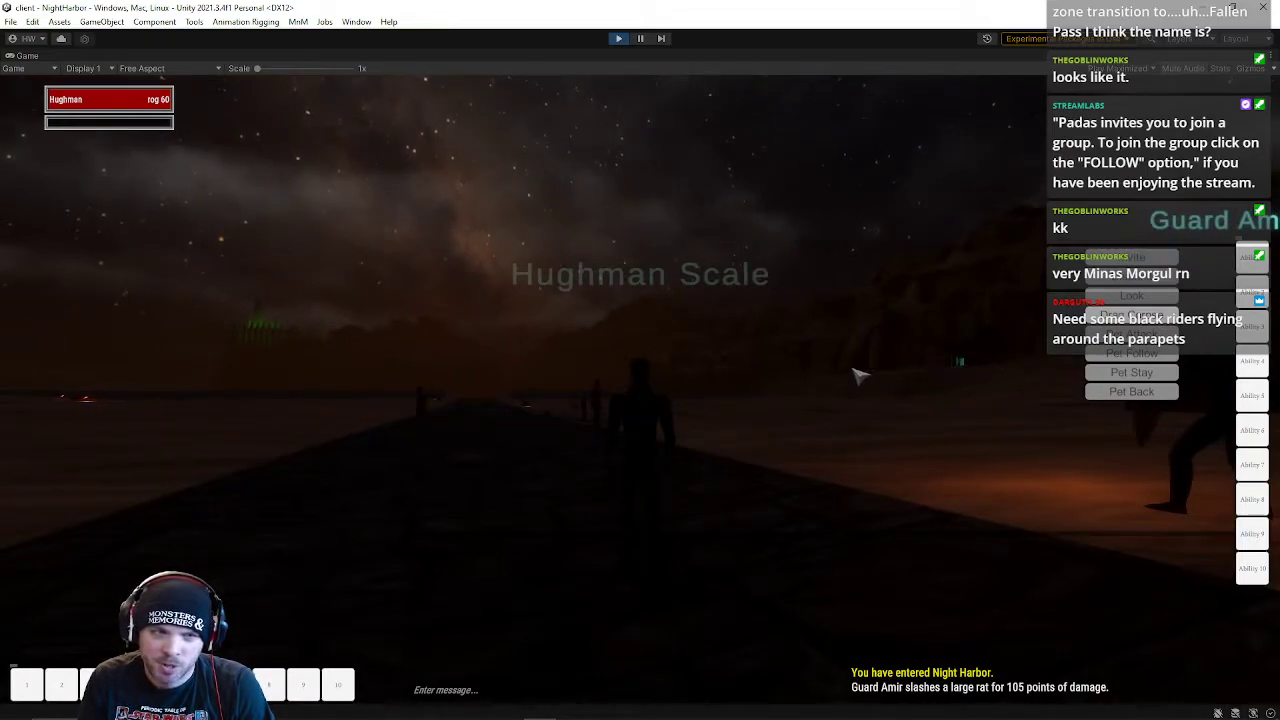
- Walk the character across the sand and look at the ruin's green glow from several angles
key(d)
right_drag(485, 362, 431, 340)
key(w)
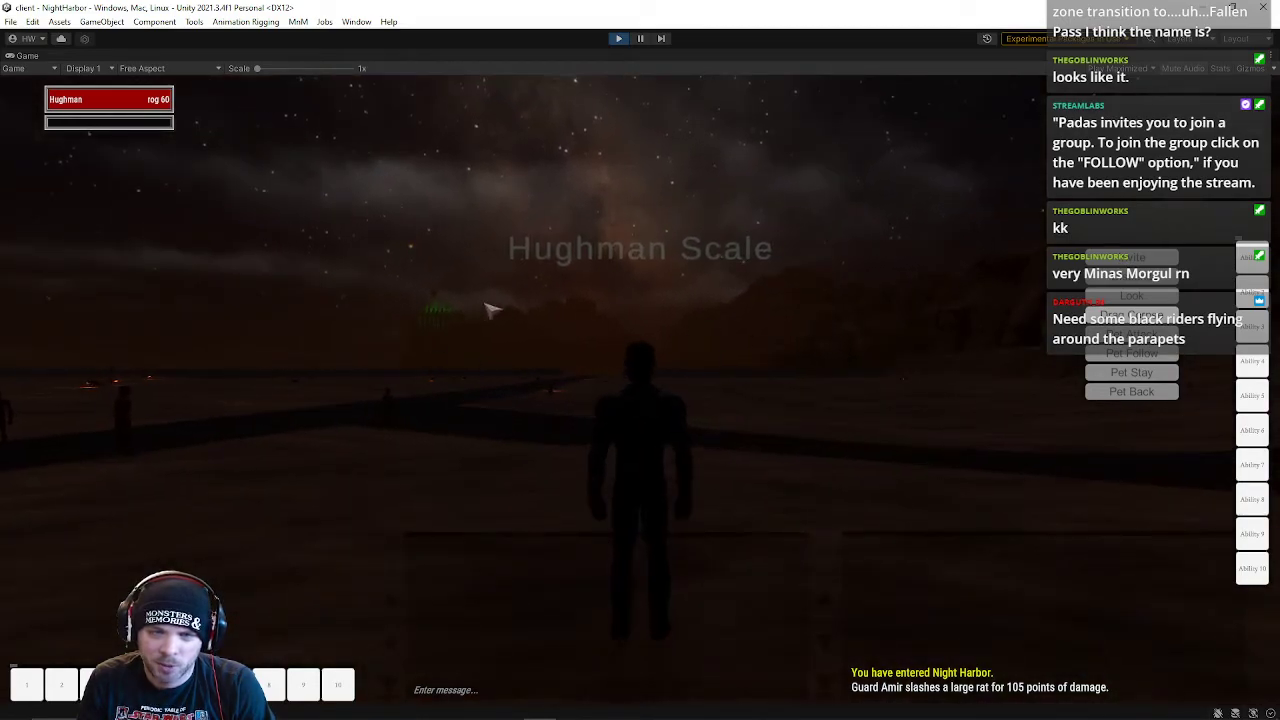
right_drag(486, 309, 620, 312)
key(d)
key(a)
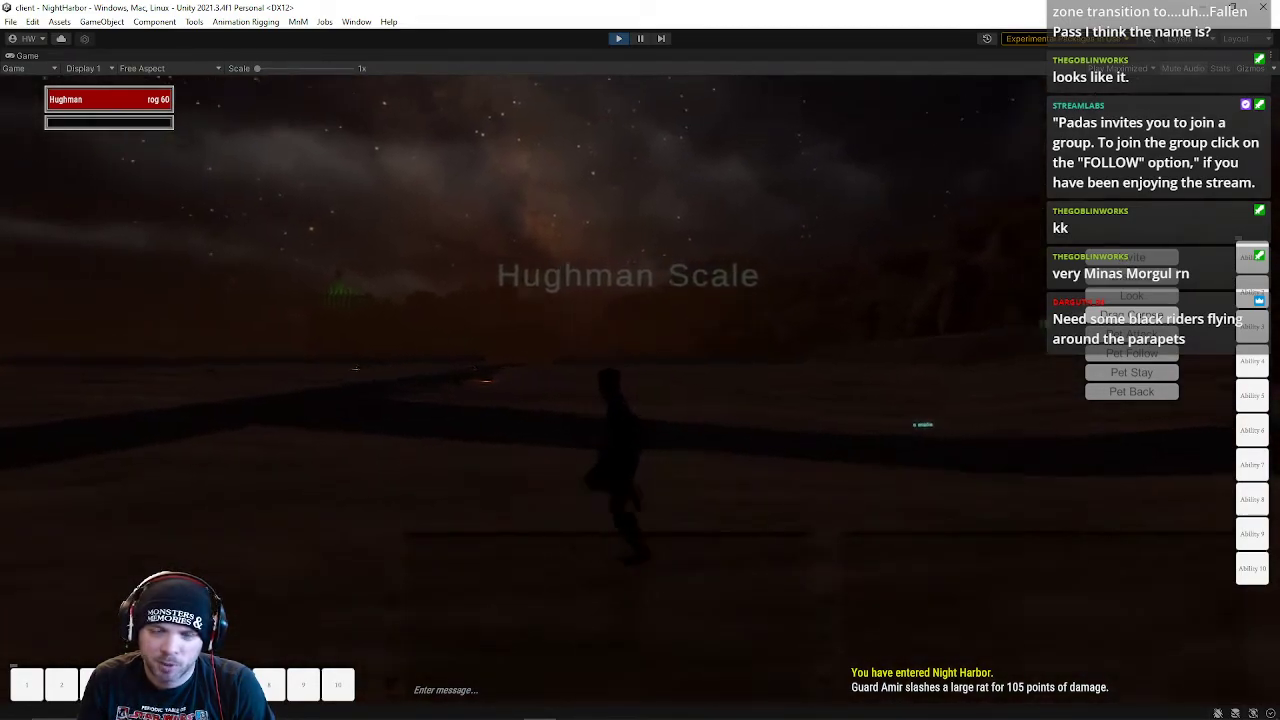
right_drag(570, 259, 607, 256)
- Stop Play mode and reopen the recent NightHarbor scene
click(617, 40)
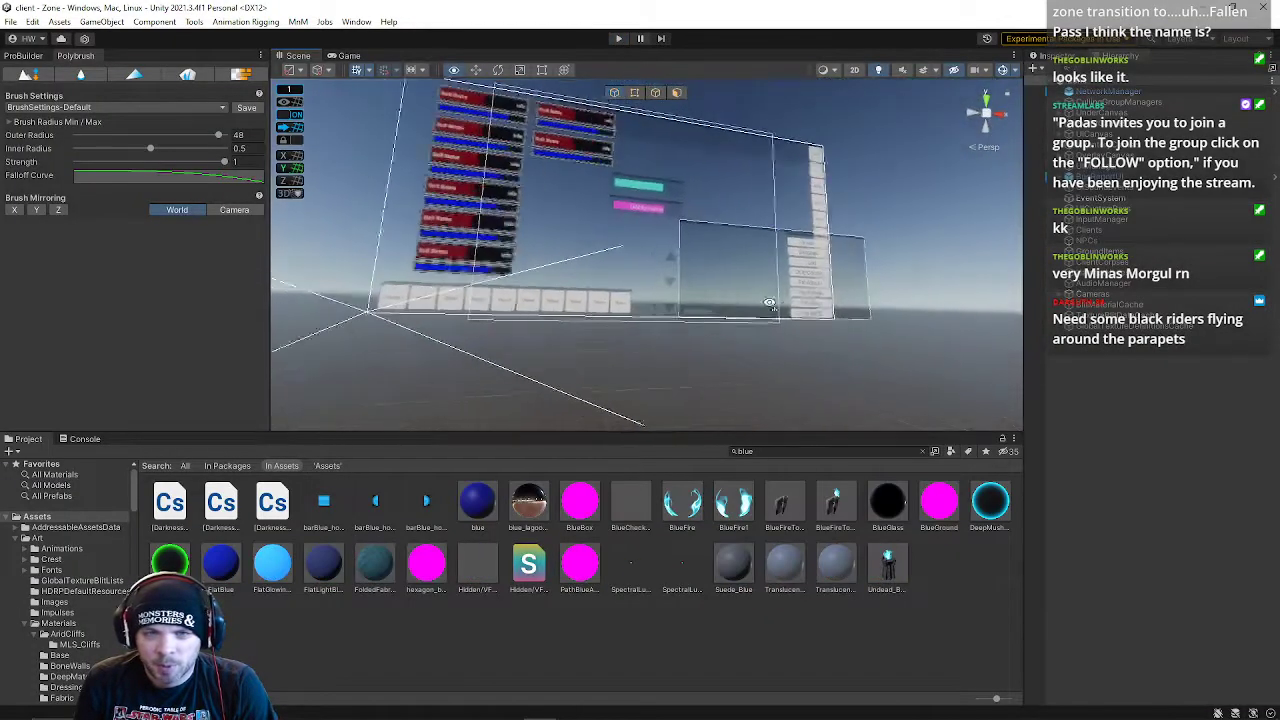
click(10, 22)
mouse_move(48, 66)
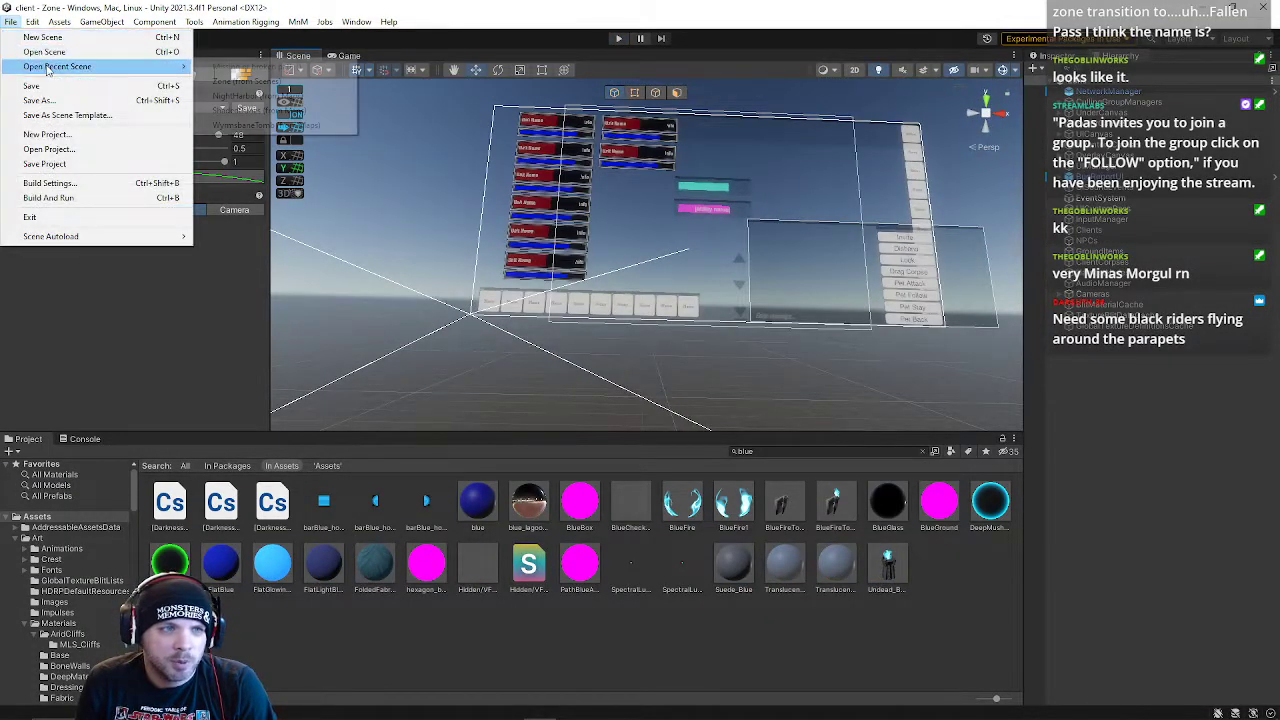
click(258, 96)
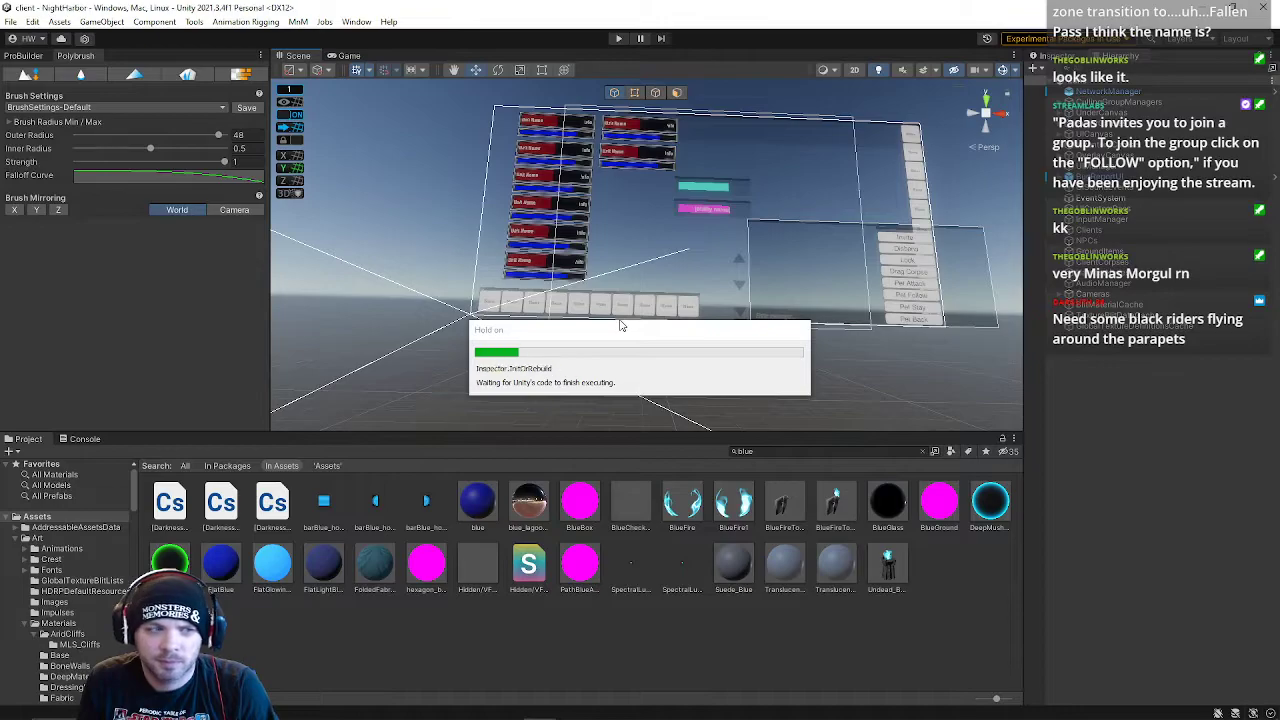
- Duplicate the teal point light inside the ruin and move the copy out to the doorway
right_drag(607, 317, 630, 372)
key(w)
click(650, 322)
right_drag(650, 322, 644, 358)
key(ctrl+d)
drag(856, 267, 638, 313)
right_drag(607, 323, 709, 188)
click(648, 193)
click(667, 234)
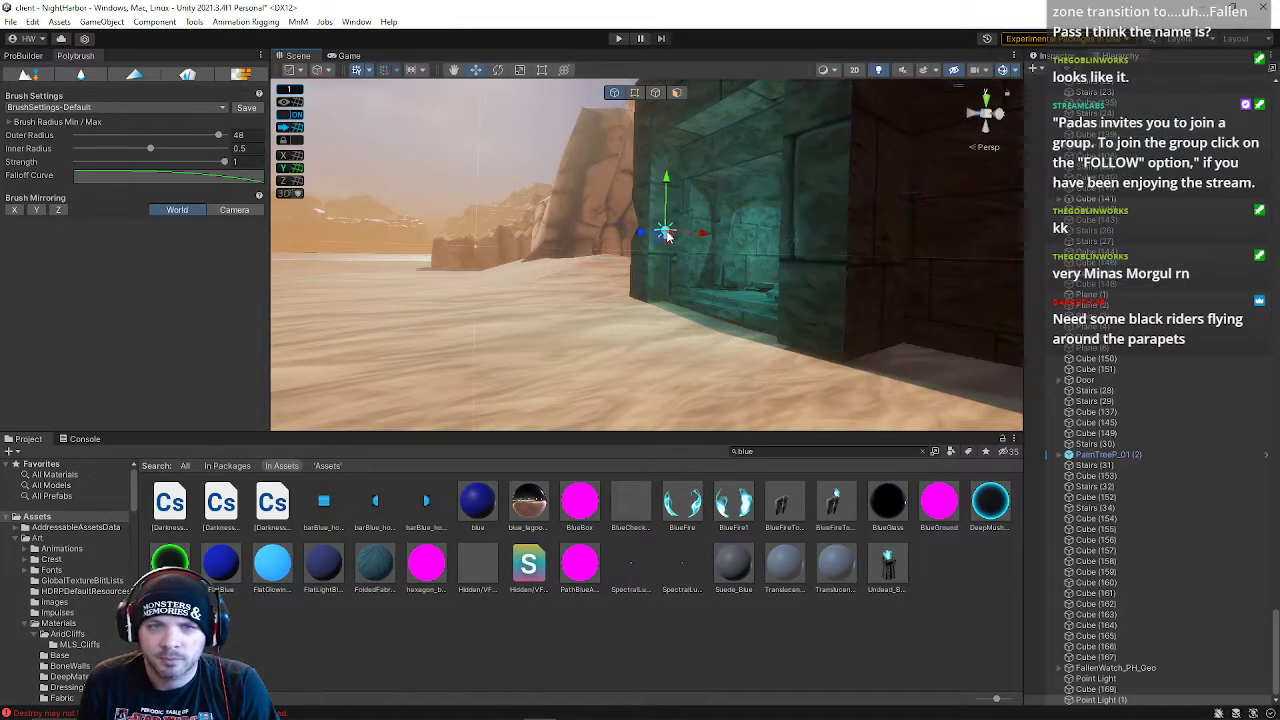
- Disable the doorway light's shadow map and reduce its range to 21.3
key(w)
right_drag(786, 268, 902, 265)
click(1068, 59)
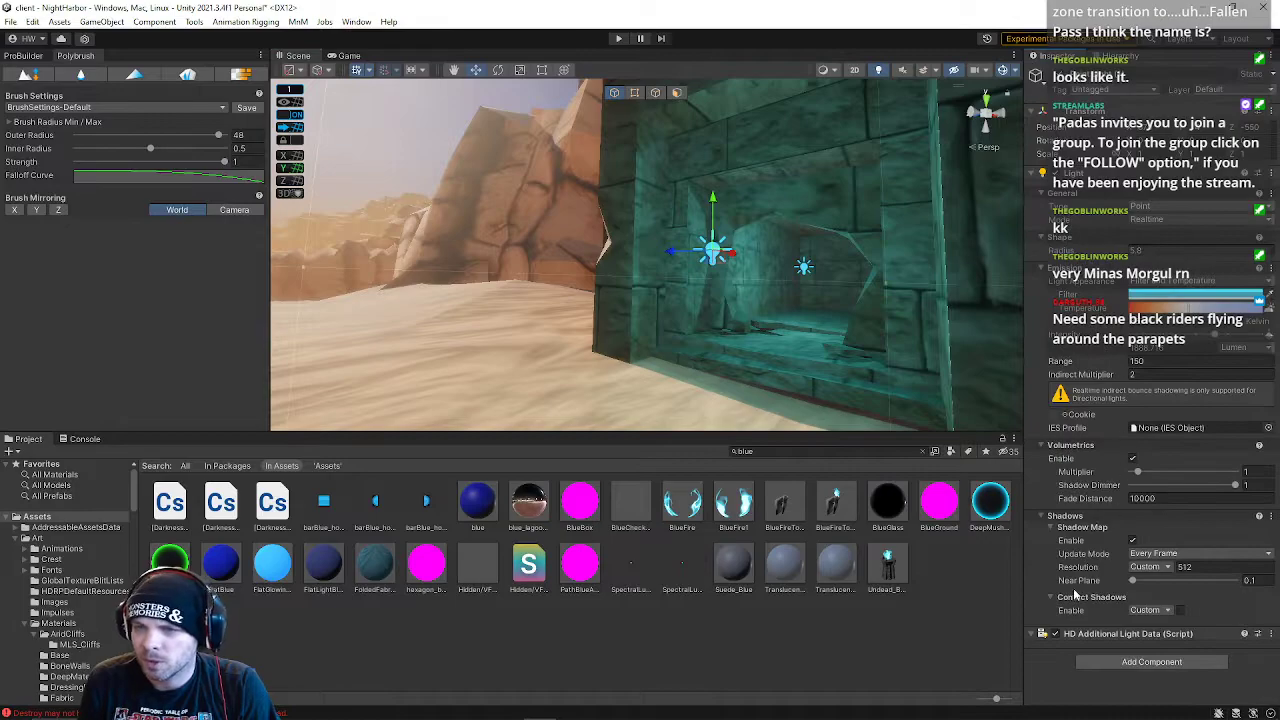
click(1132, 540)
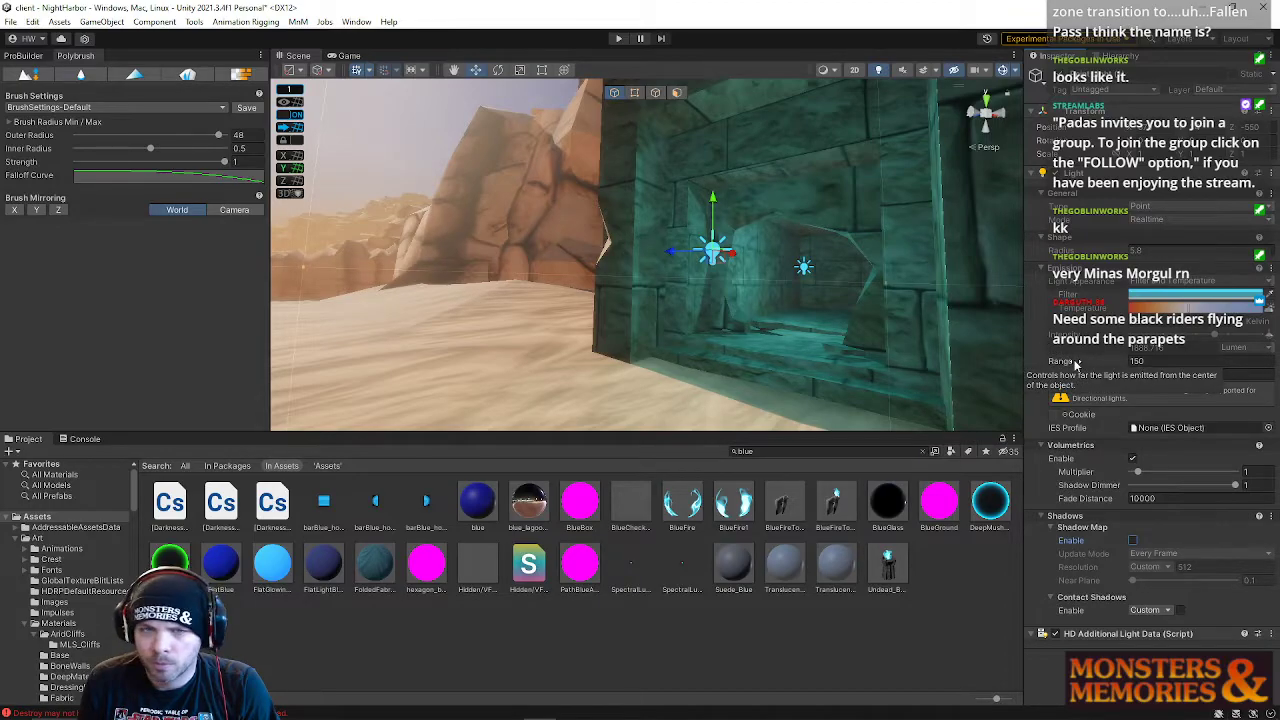
drag(1076, 365, 1057, 361)
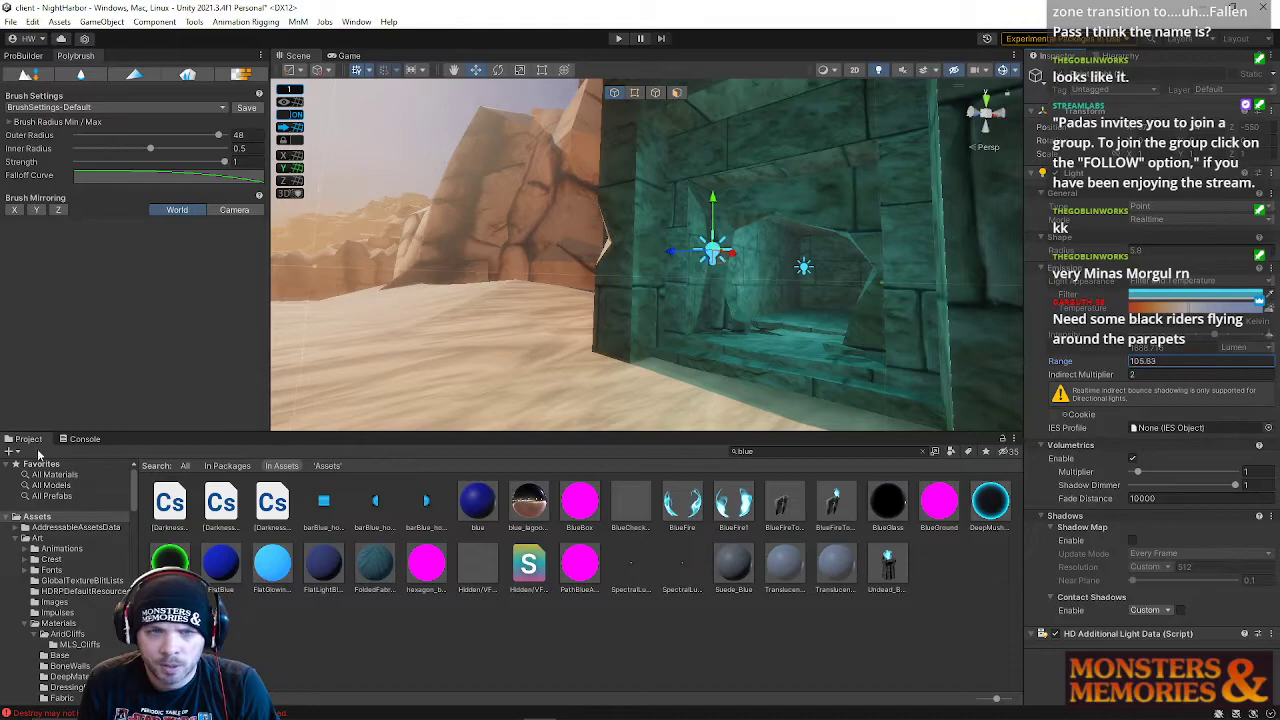
drag(1030, 371, 900, 383)
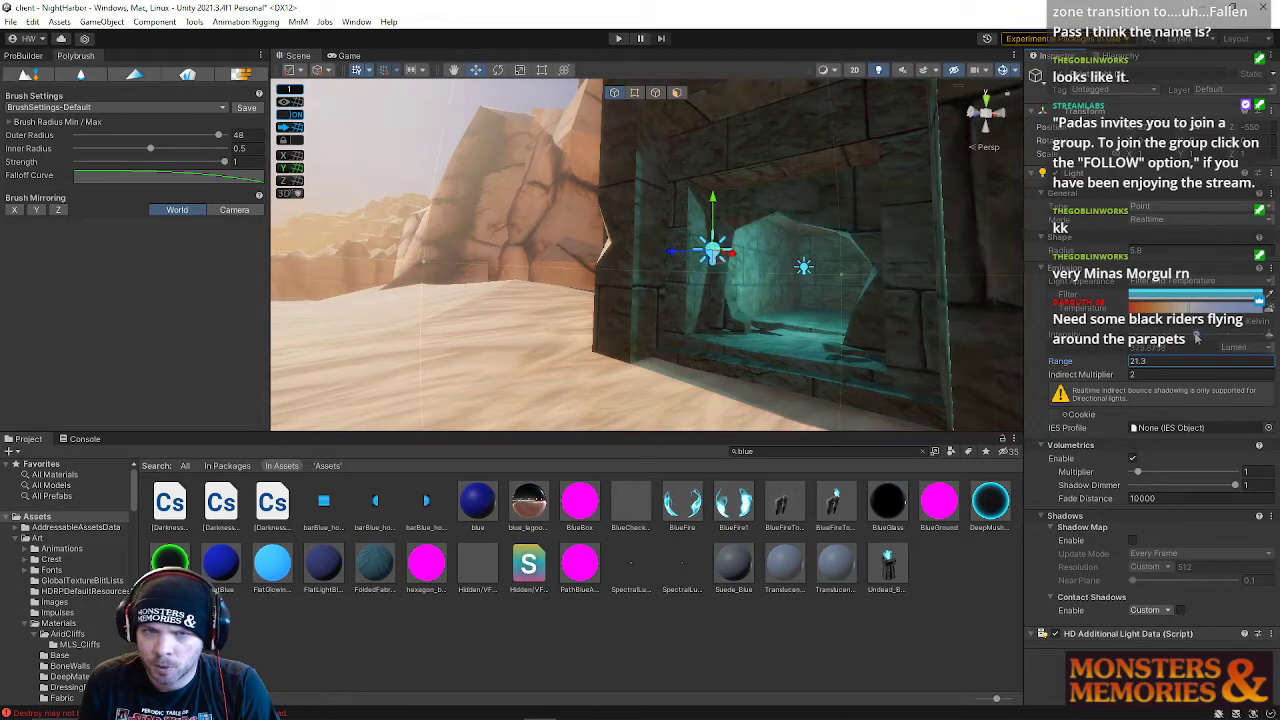
- Lower the doorway light's intensity and set its radius to 9.5
right_drag(846, 340, 700, 343)
key(s)
key(w)
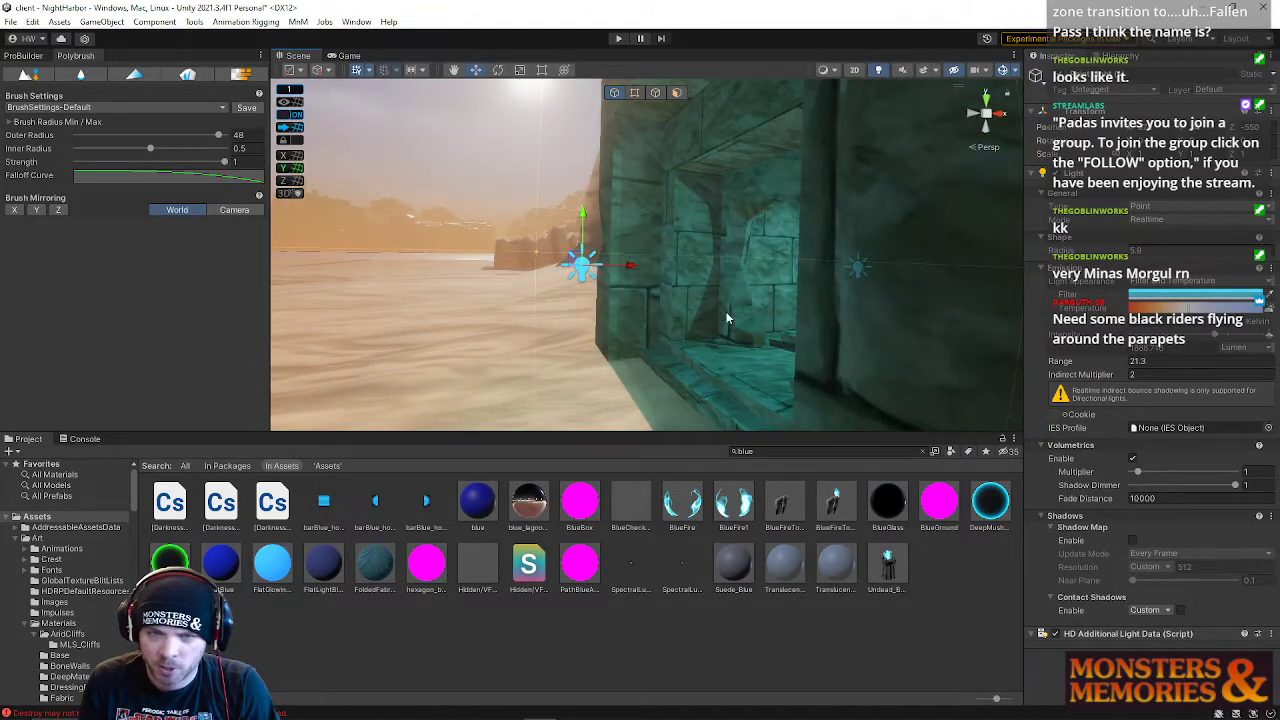
drag(1216, 335, 1200, 335)
right_drag(820, 331, 870, 330)
key(s)
drag(1073, 256, 1056, 256)
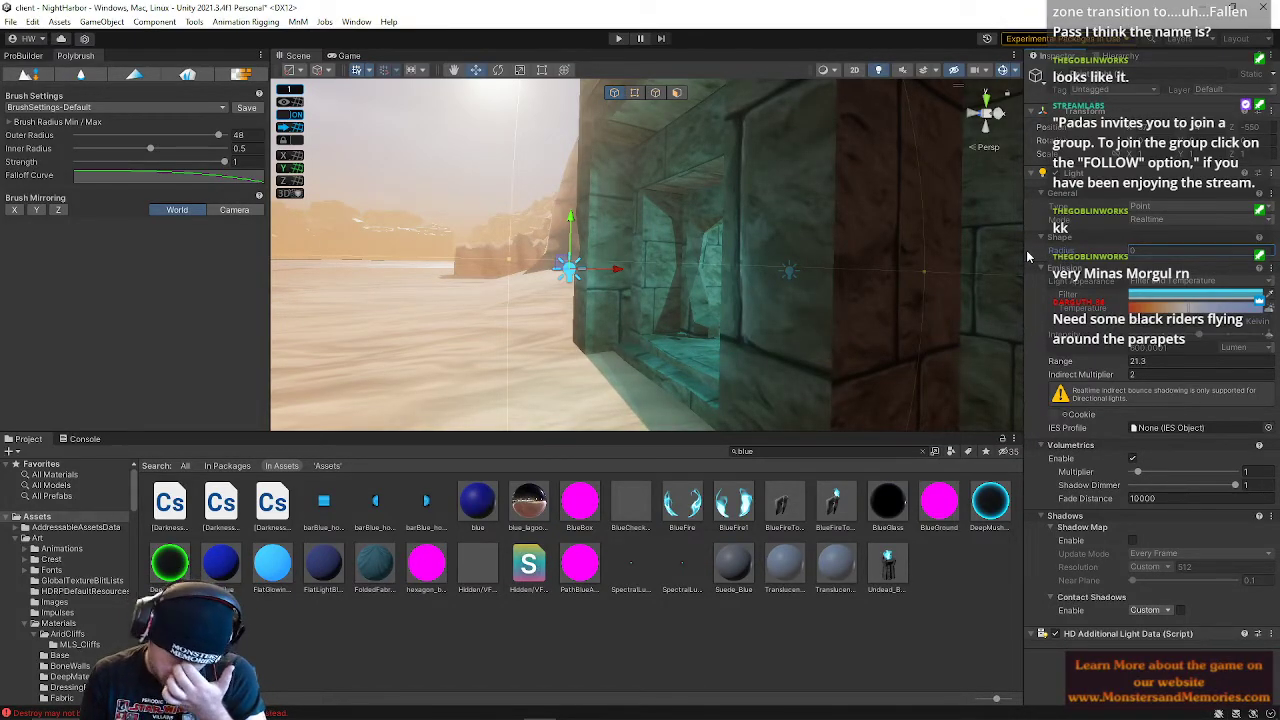
drag(1030, 256, 1022, 256)
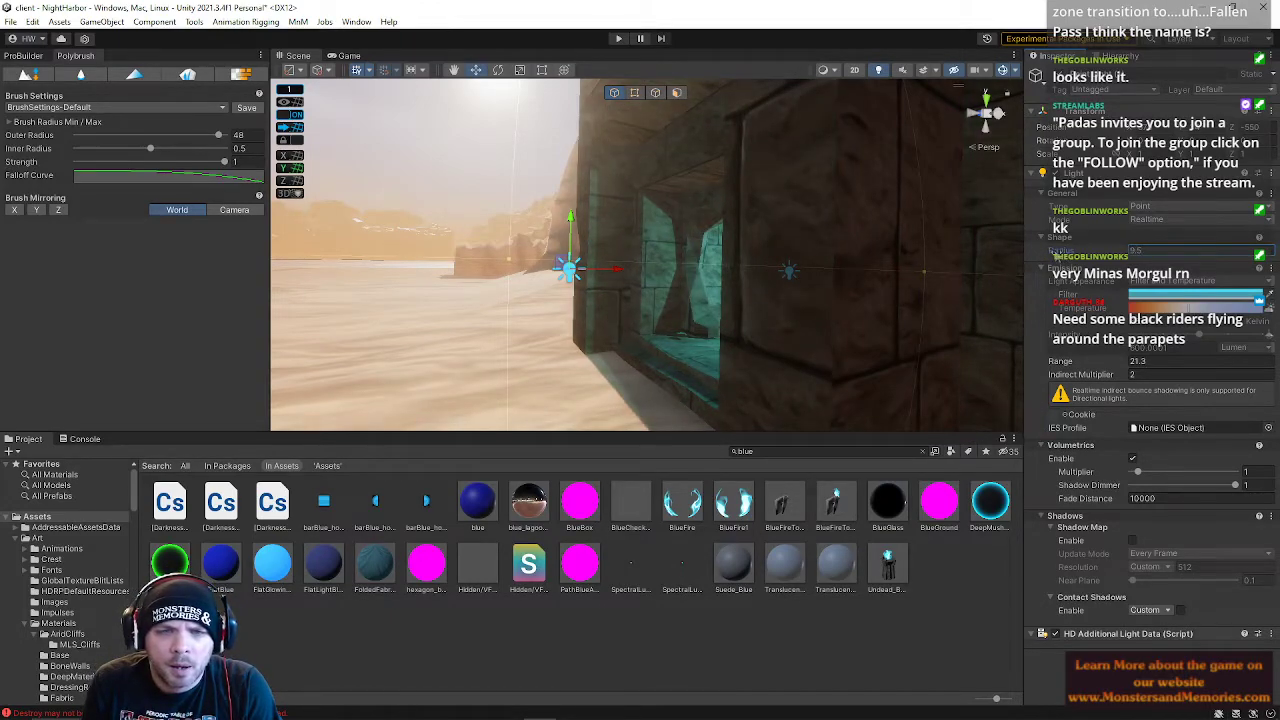
- Move the original point light deeper into the ruin's chamber
right_drag(648, 319, 706, 311)
click(829, 288)
right_drag(829, 288, 749, 298)
drag(781, 283, 960, 287)
right_drag(960, 287, 712, 300)
drag(763, 236, 800, 244)
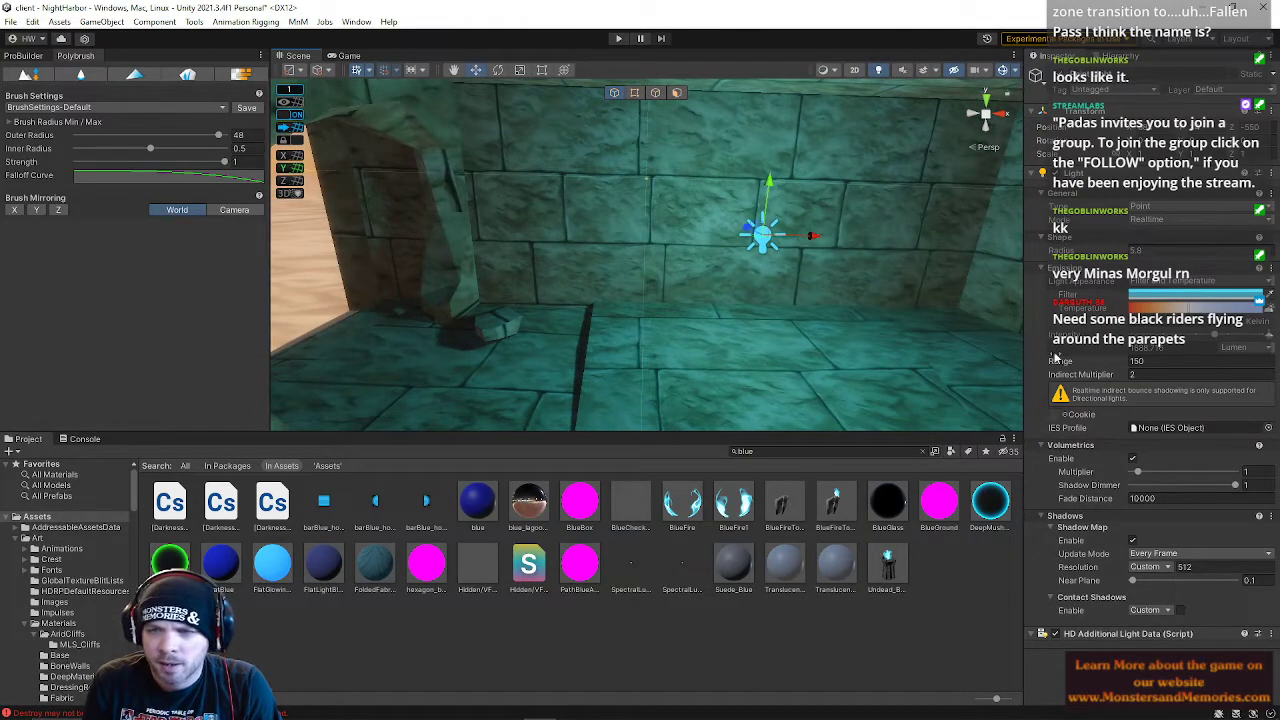
- Raise the interior light's intensity and increase its radius to about 8.53
drag(1220, 339, 1228, 340)
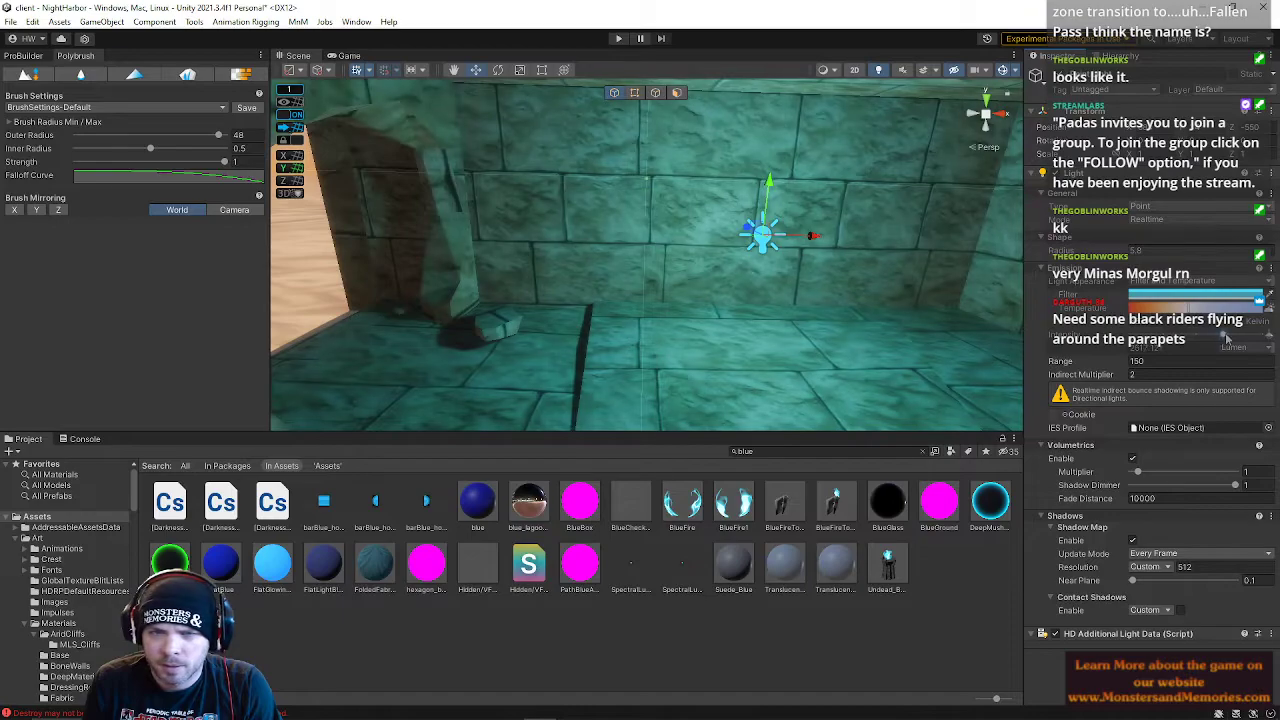
key(s)
right_drag(997, 341, 945, 287)
key(w)
key(e)
drag(945, 260, 926, 263)
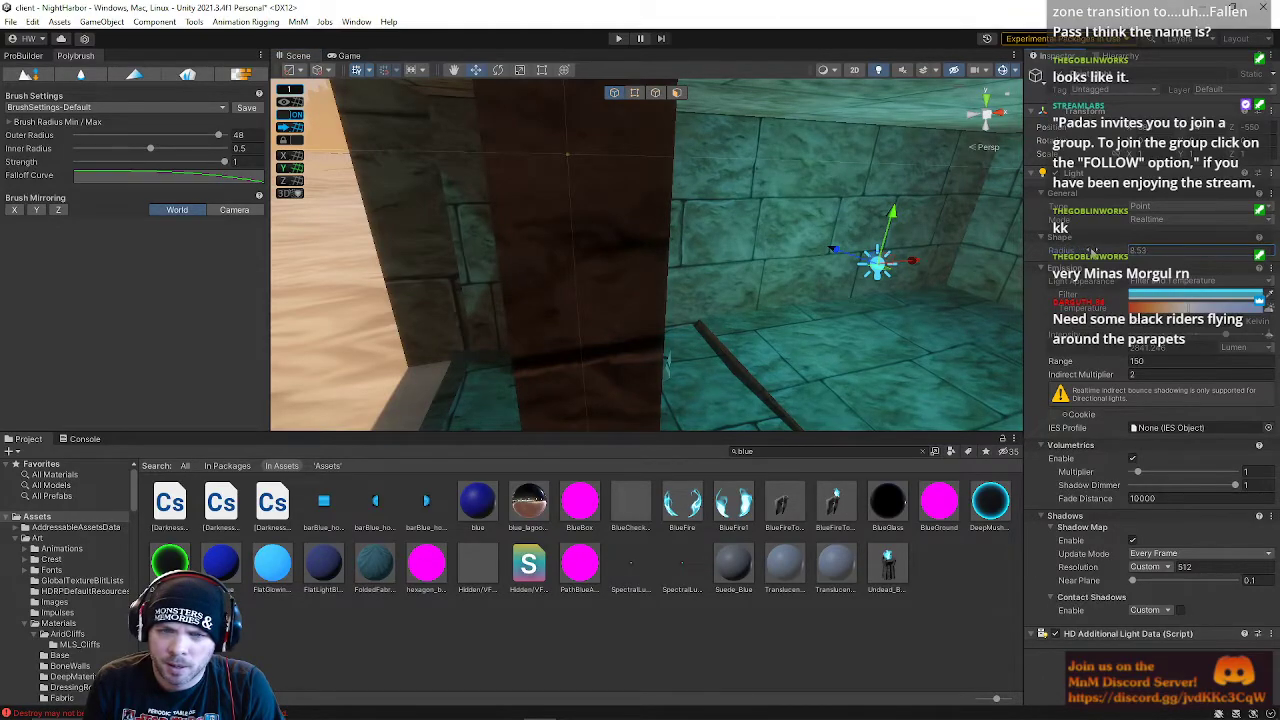
- Try different radii on the interior light, settle on 8.02, and deselect it
right_drag(820, 295, 974, 311)
key(a)
key(s)
key(w)
drag(1096, 253, 950, 254)
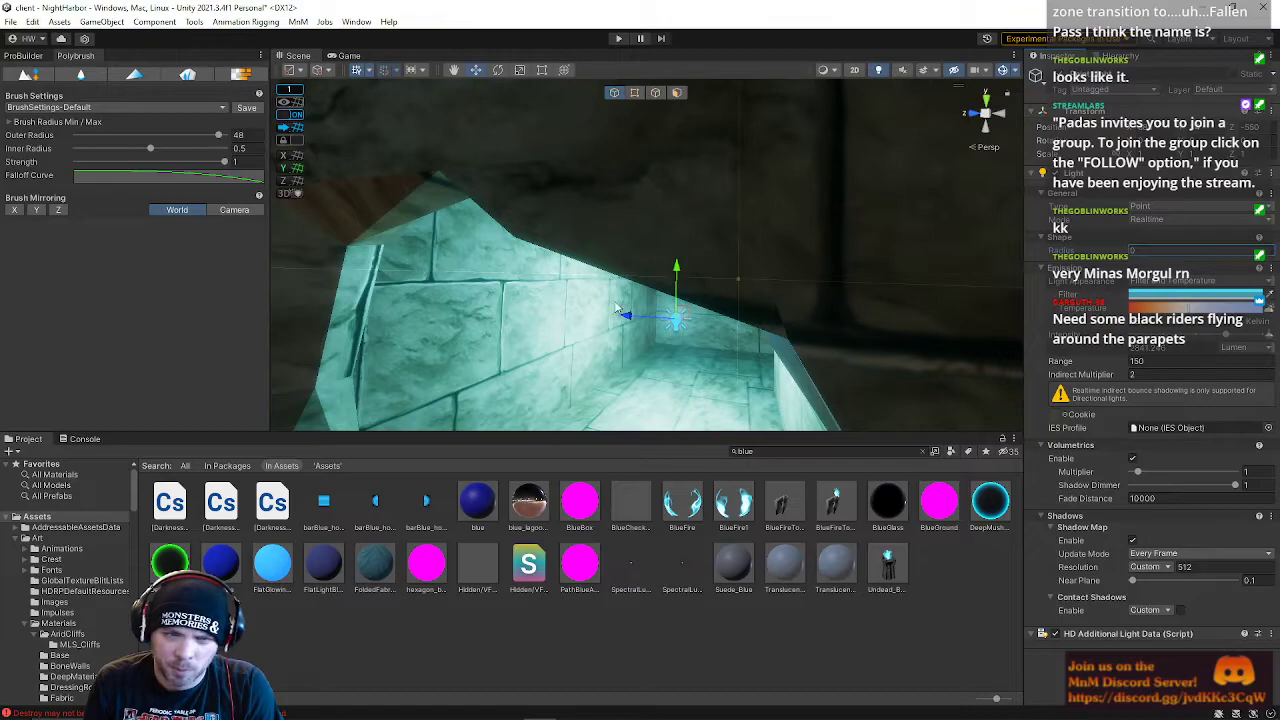
right_drag(679, 344, 586, 194)
key(s)
click(531, 154)
- Turn off volumetrics on the interior point light
right_drag(531, 154, 776, 193)
key(s)
key(w)
right_drag(649, 238, 345, 229)
key(w)
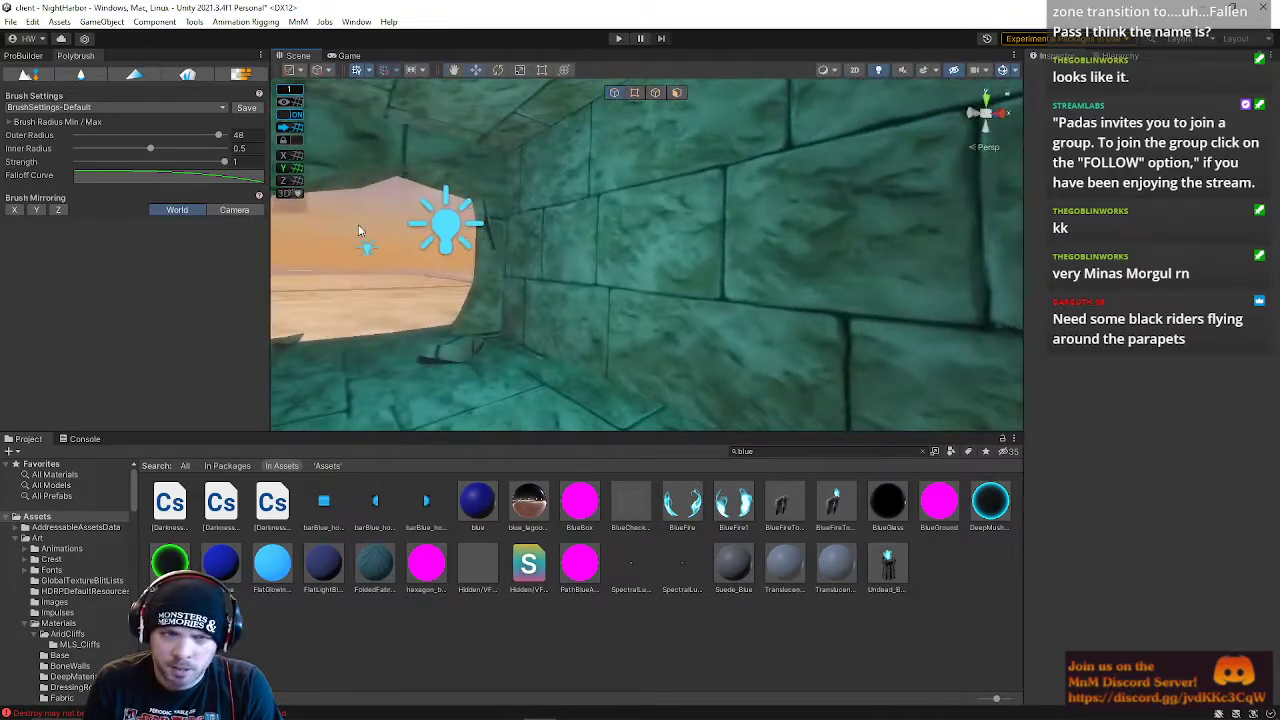
click(444, 225)
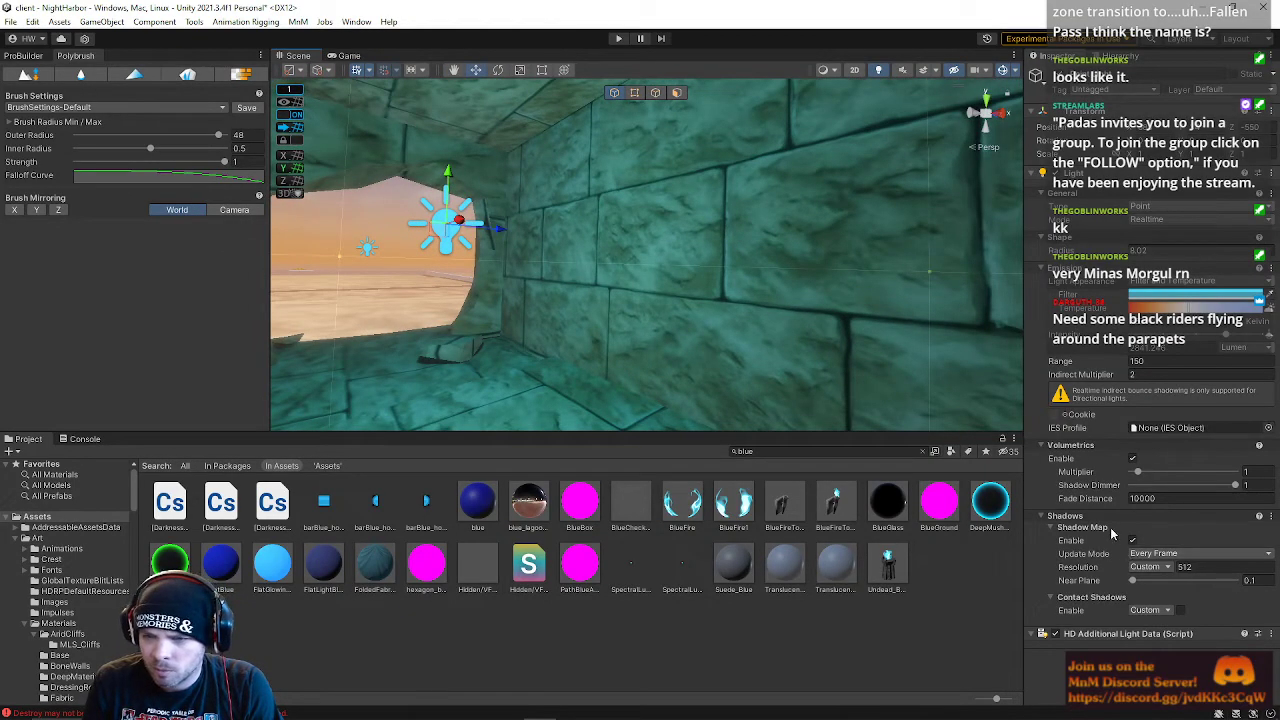
click(1132, 459)
- Turn off volumetrics on the doorway point light and deselect it
right_drag(704, 379, 432, 338)
key(w)
click(638, 251)
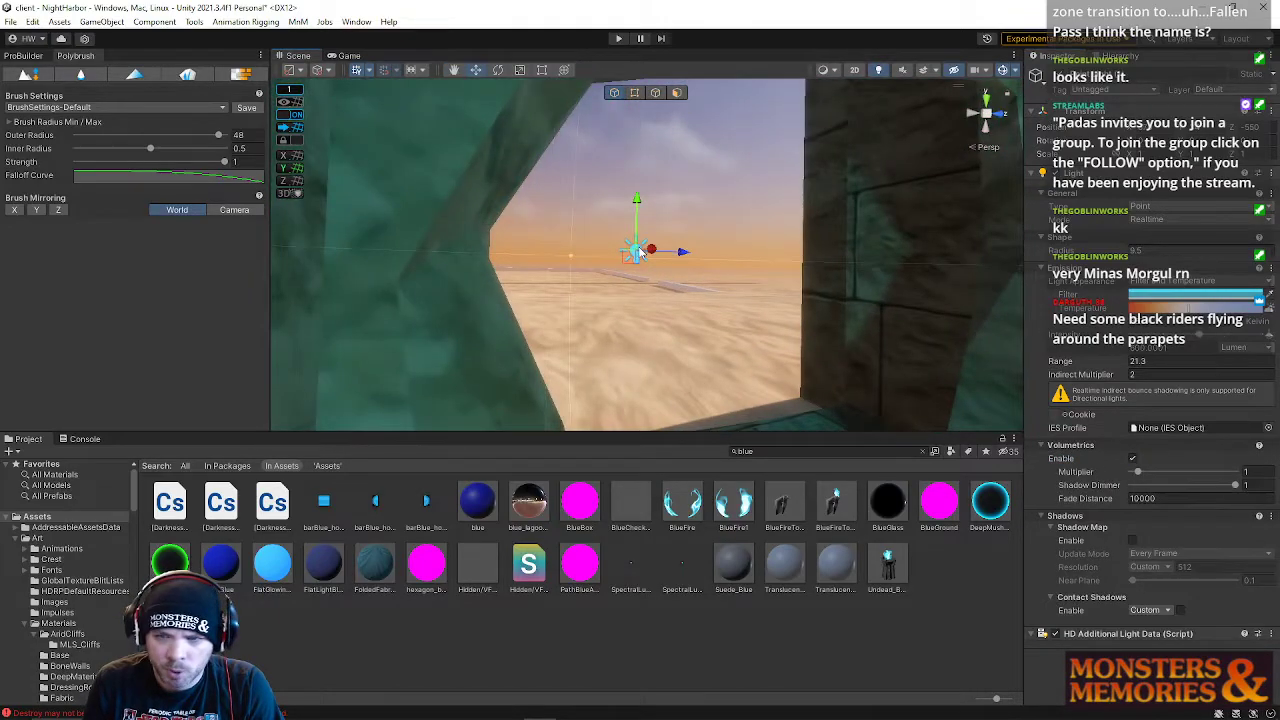
click(1133, 459)
click(722, 182)
- Raise the doorway light's intensity and check the ruin's entrance from outside
right_drag(640, 290, 827, 292)
key(w)
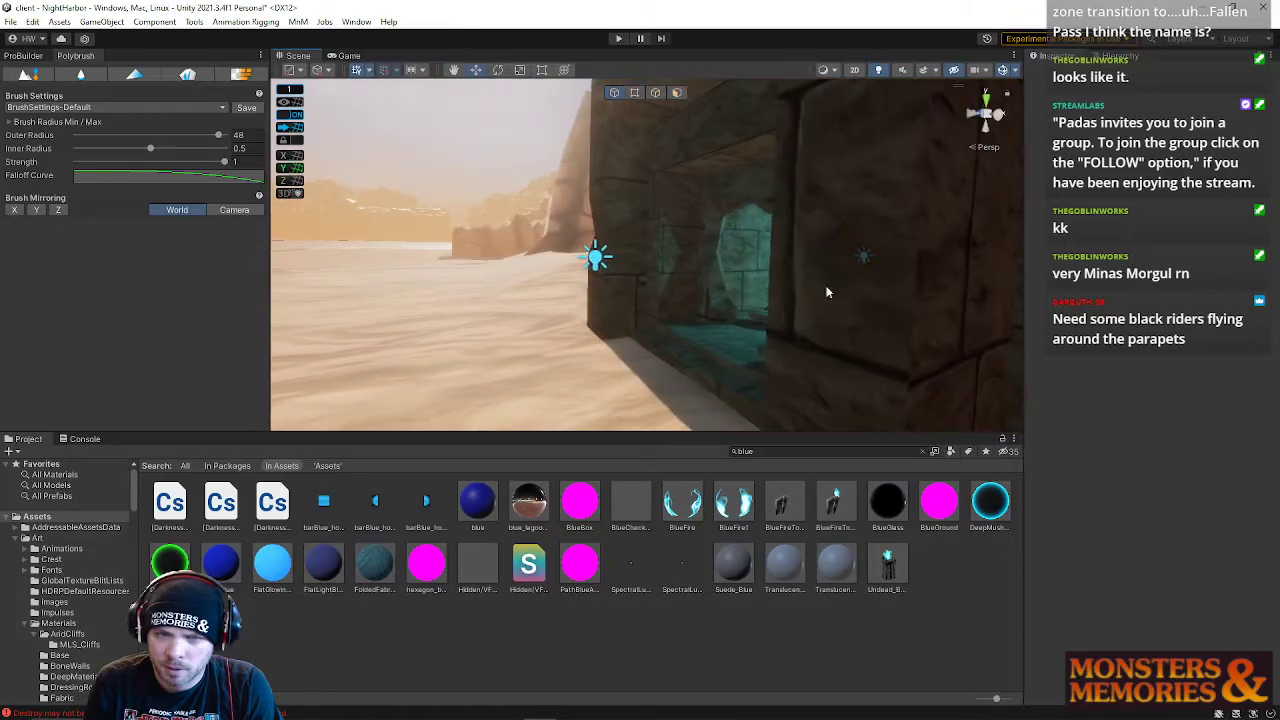
click(596, 257)
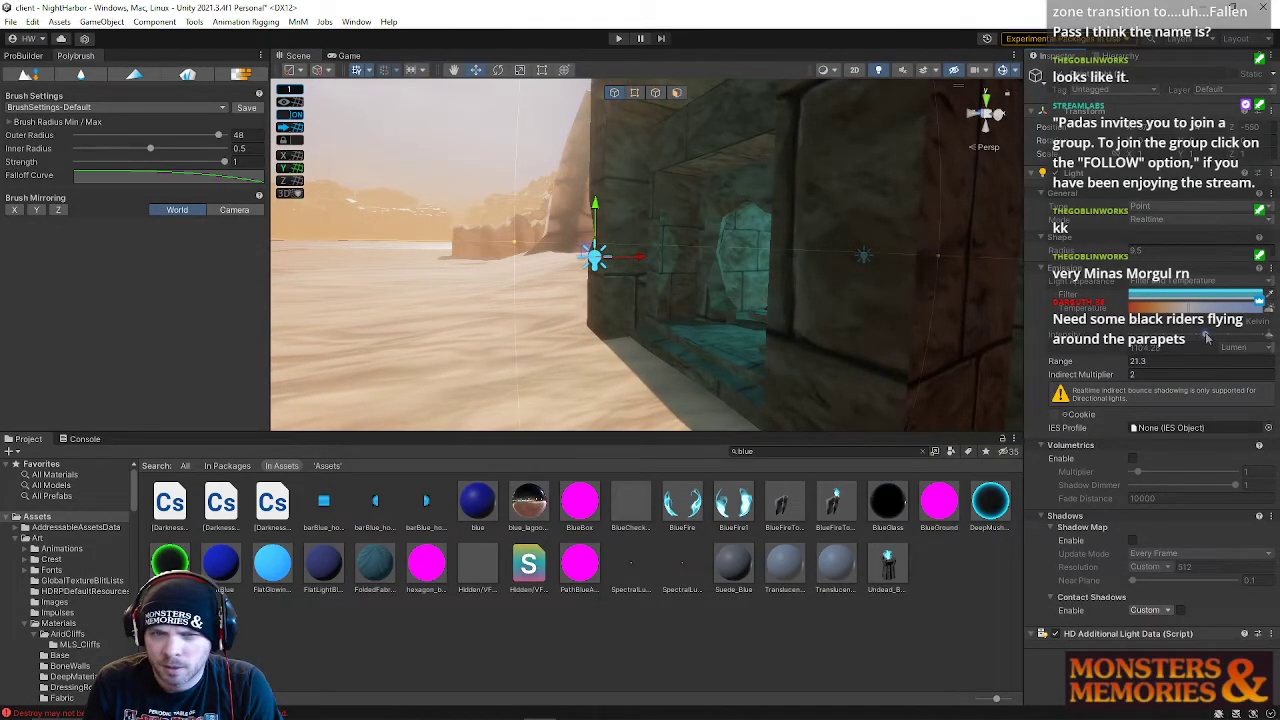
key(s)
right_drag(661, 357, 592, 314)
click(566, 245)
- Reduce the doorway light's radius to 6.66
right_drag(566, 245, 760, 236)
key(w)
key(s)
click(757, 190)
key(s)
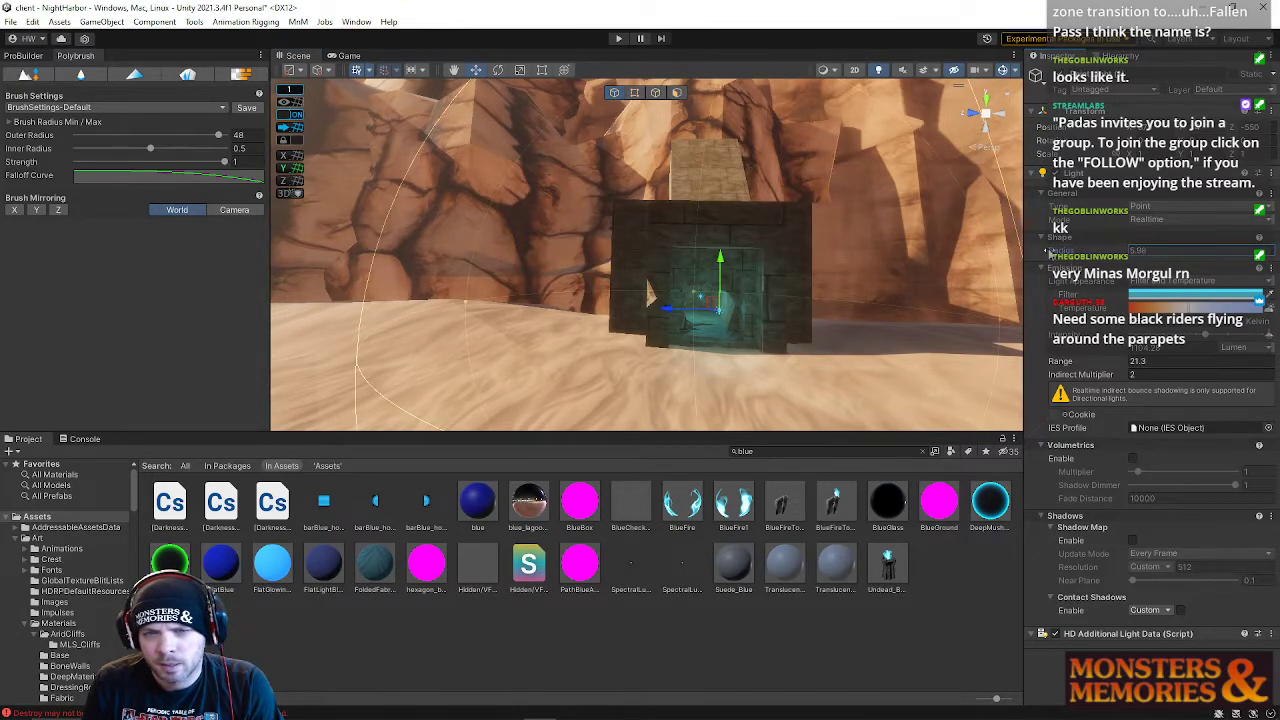
key(w)
right_drag(648, 292, 563, 262)
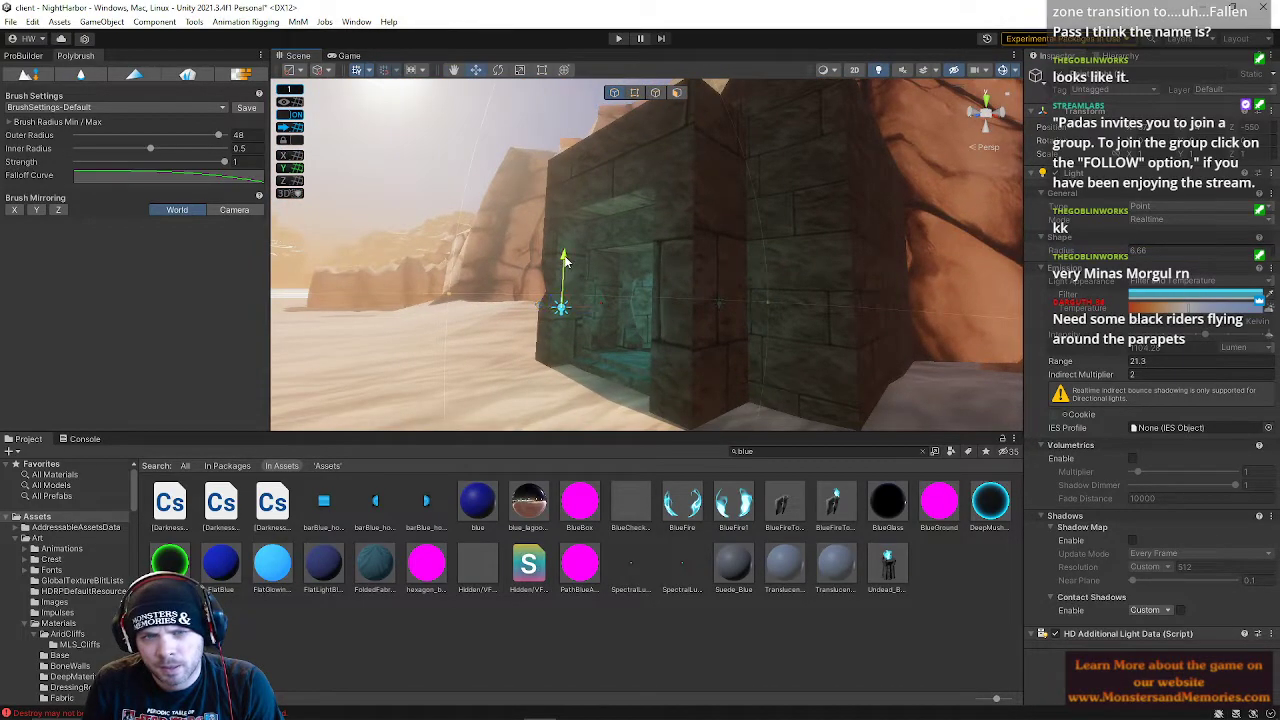
- Check the view across the sand away from the ruin and save the NightHarbor scene
key(s)
right_drag(443, 183, 130, 198)
key(w)
key(s)
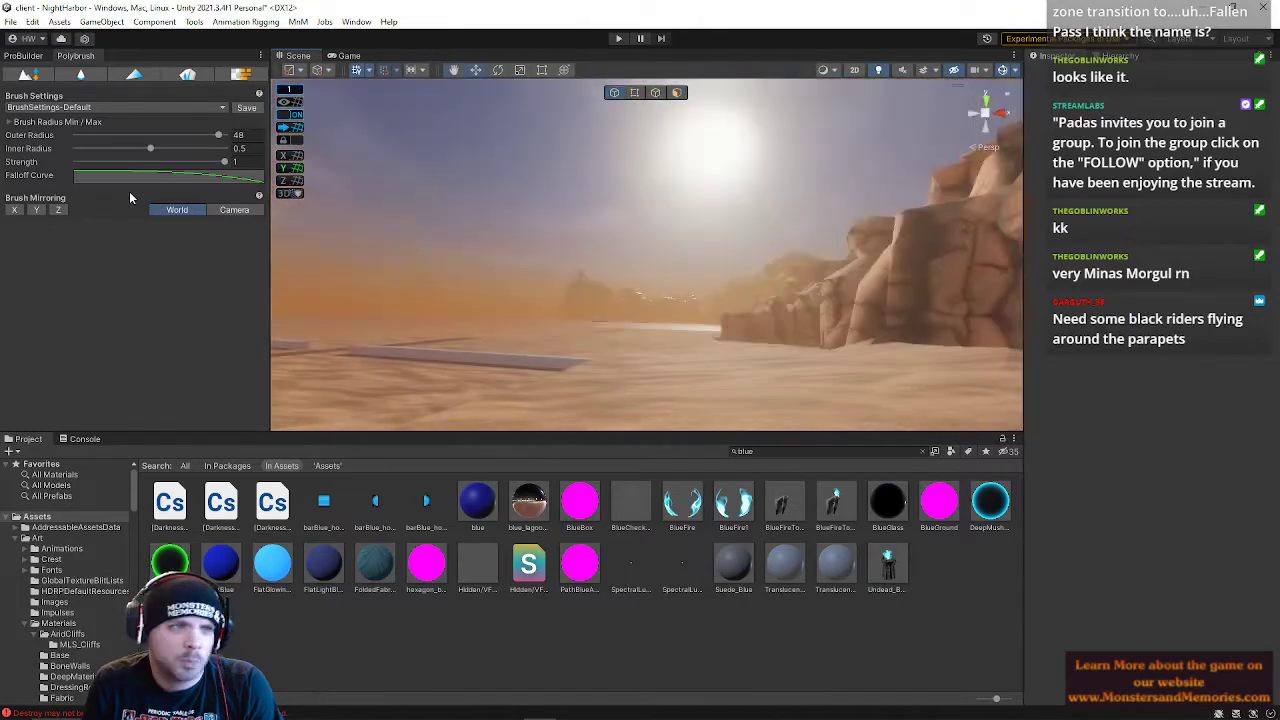
click(10, 22)
click(57, 88)
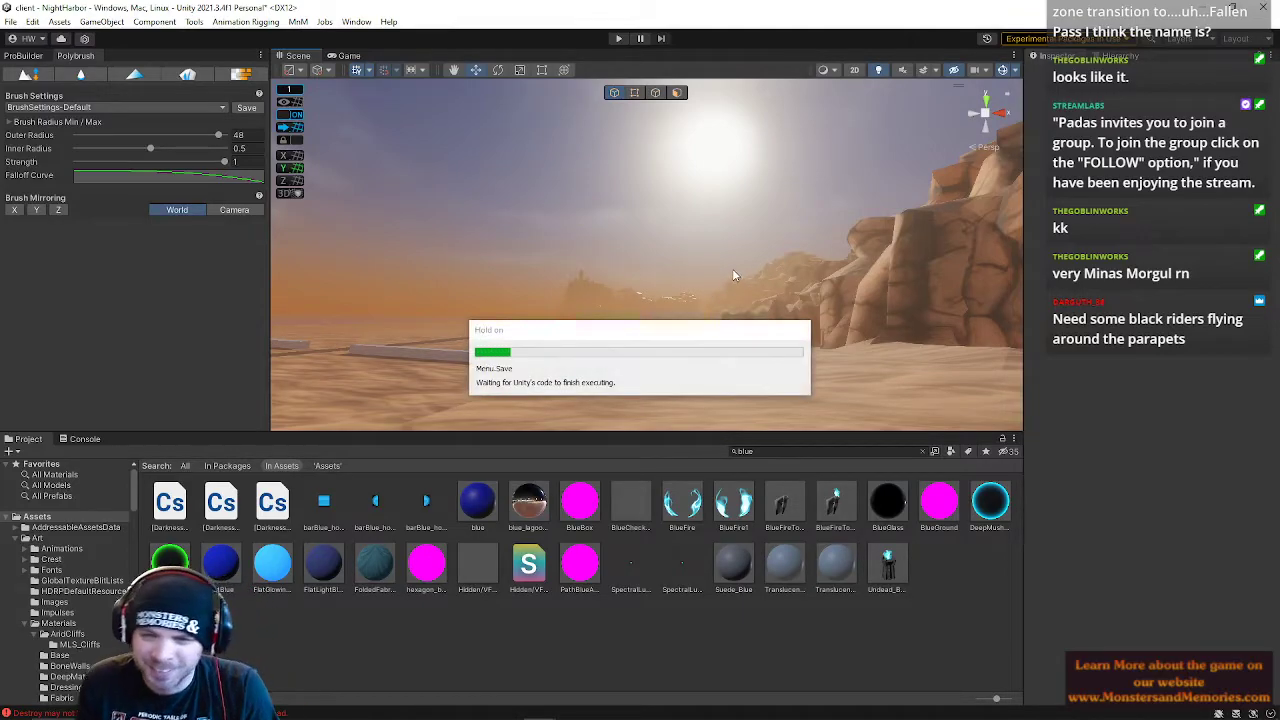
- Select the chain of sand terrain edges alongside the grey beam and shift it sideways
right_drag(675, 311, 998, 378)
key(w)
click(785, 316)
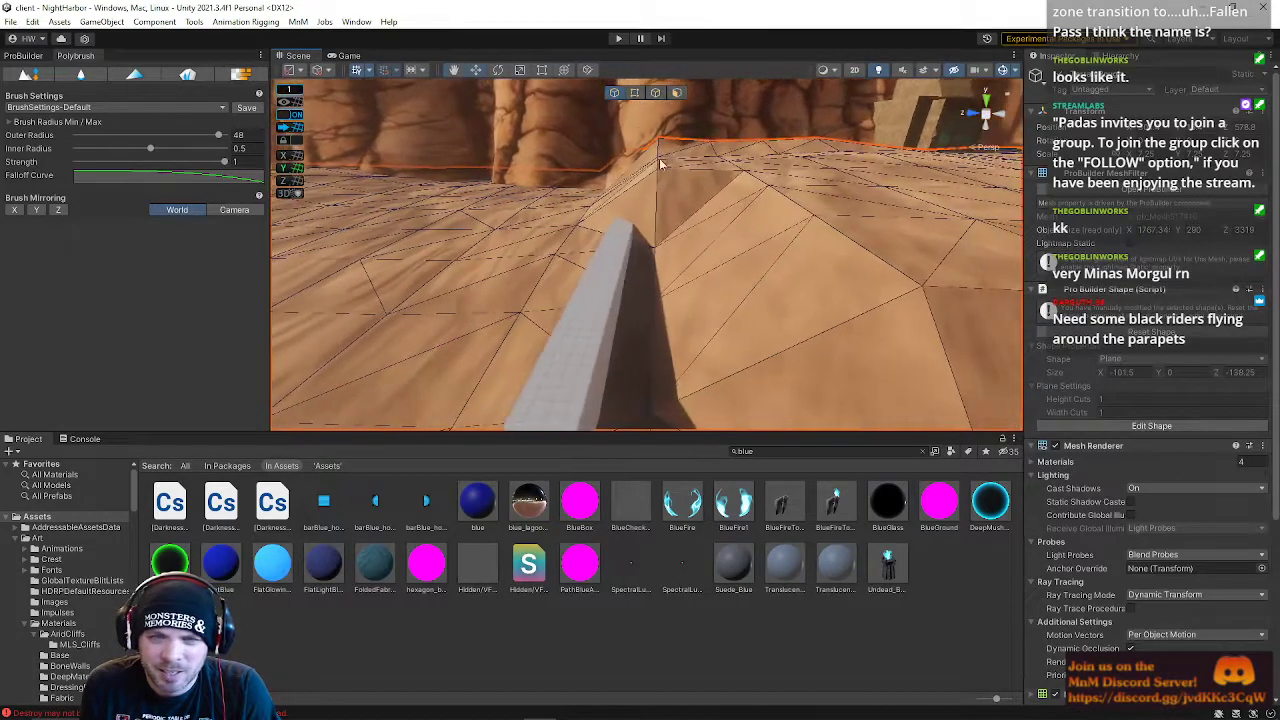
click(656, 93)
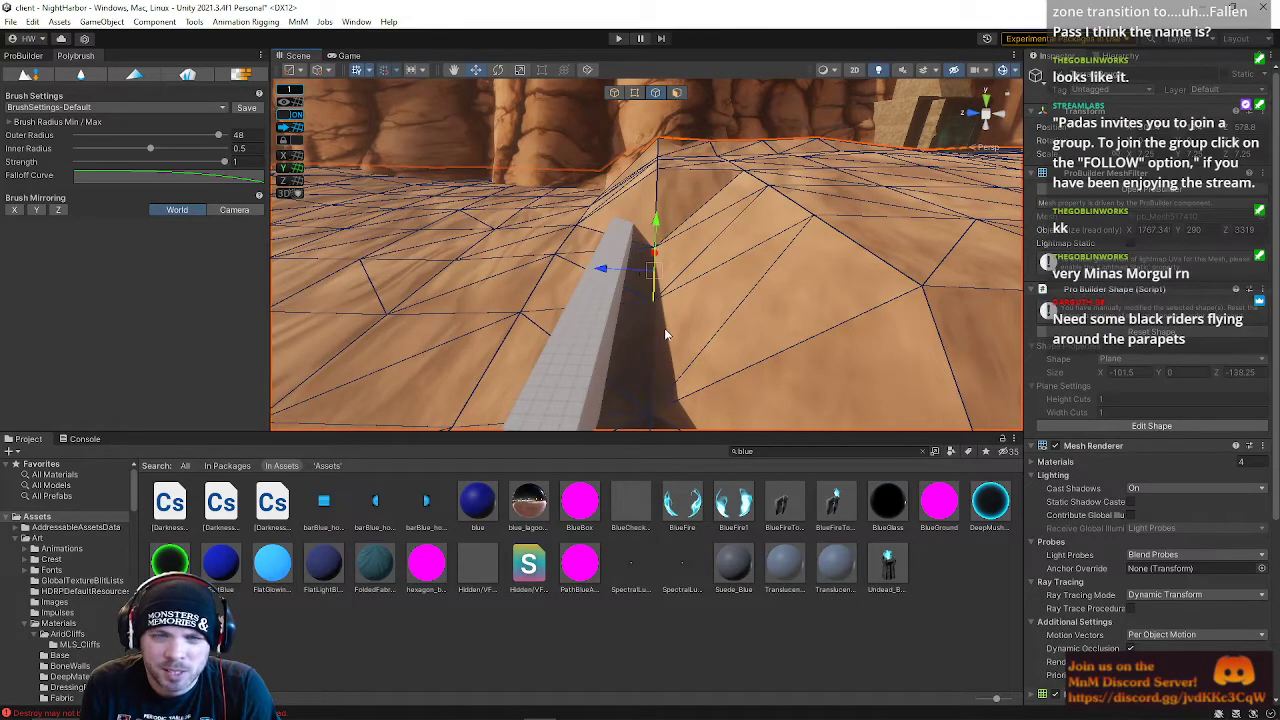
drag(656, 225, 668, 196)
right_drag(668, 192, 650, 270)
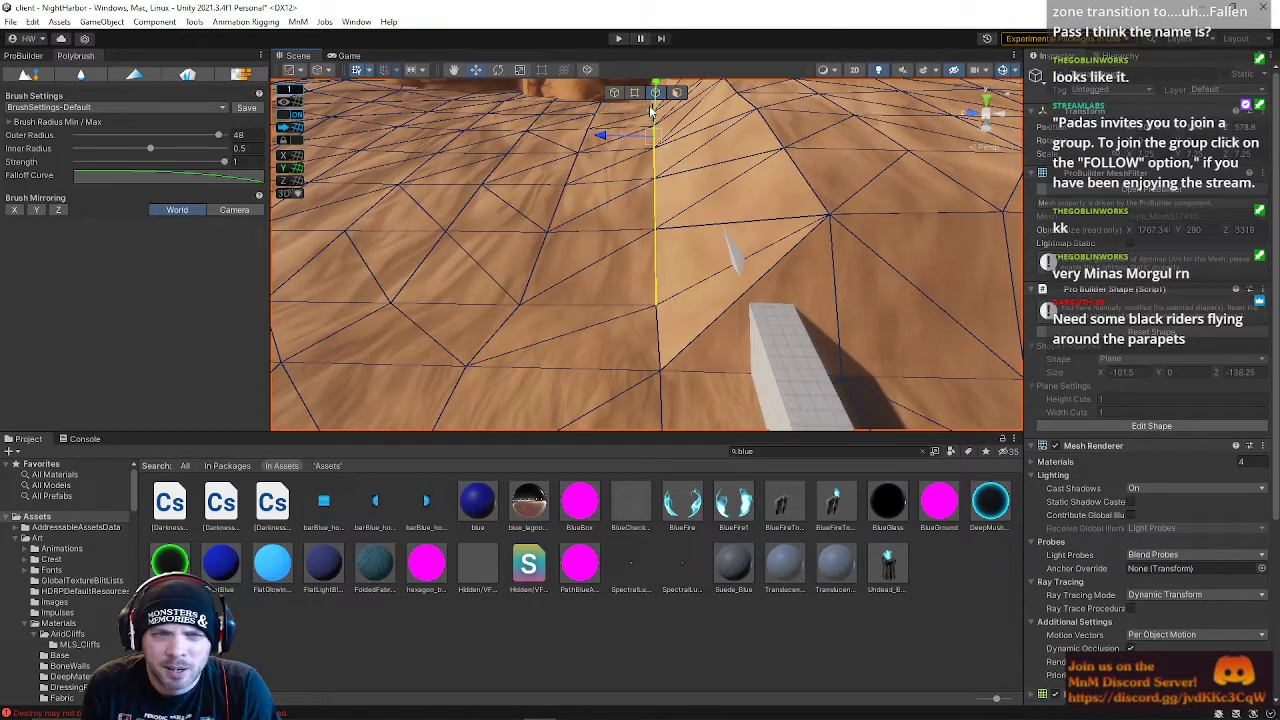
right_drag(644, 141, 655, 88)
key(a)
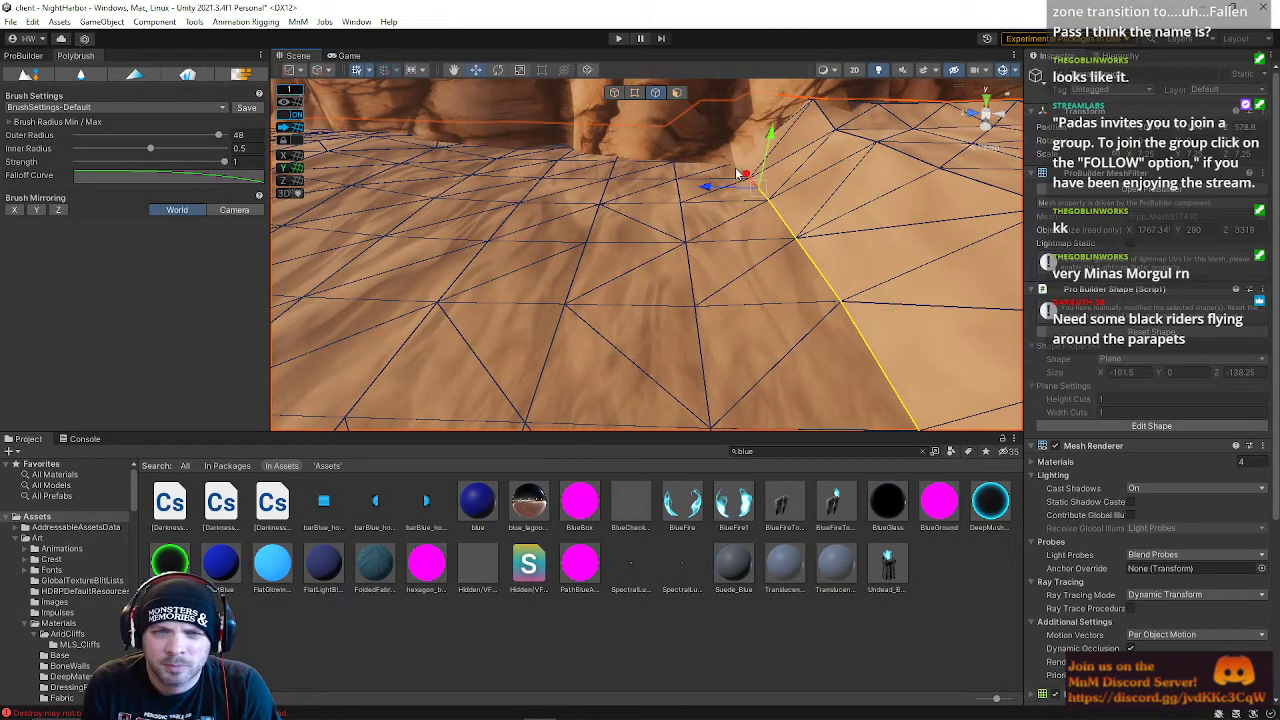
drag(692, 170, 729, 175)
- Move the terrain vertex beside the grey beam sideways into line with the beam
right_drag(775, 226, 733, 356)
key(s)
click(640, 93)
click(599, 240)
drag(552, 238, 613, 251)
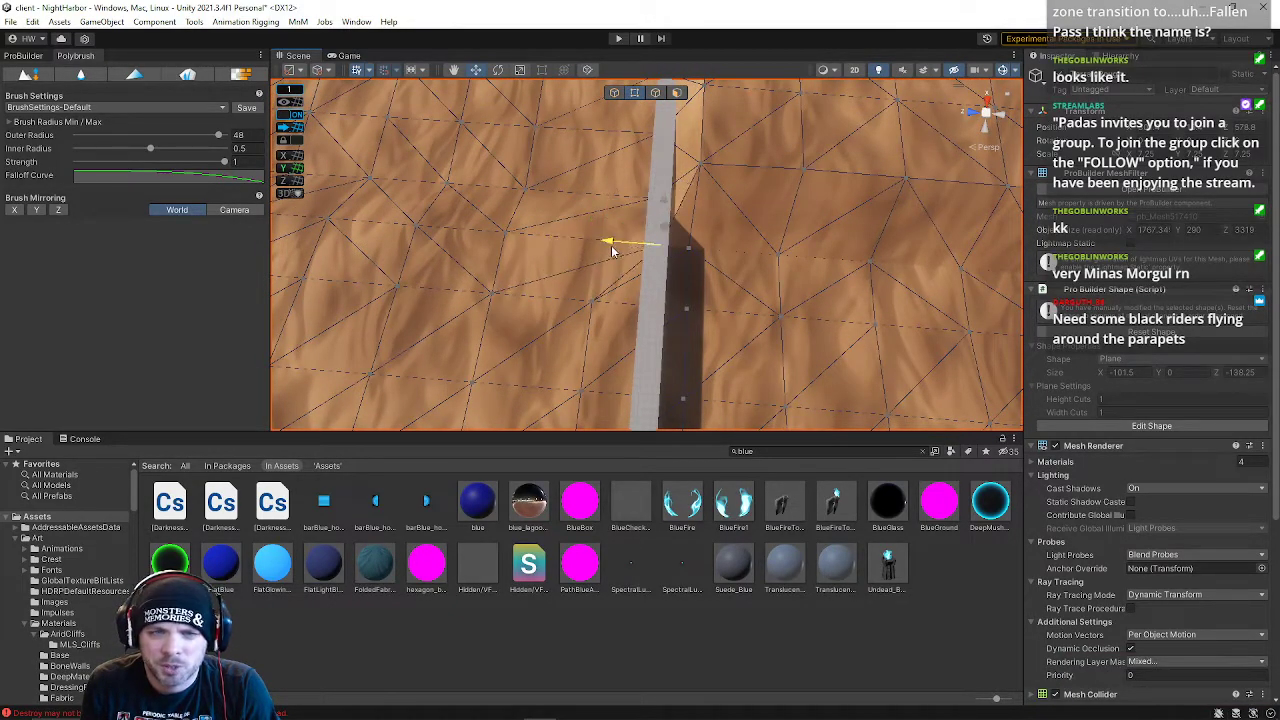
right_drag(699, 152, 697, 110)
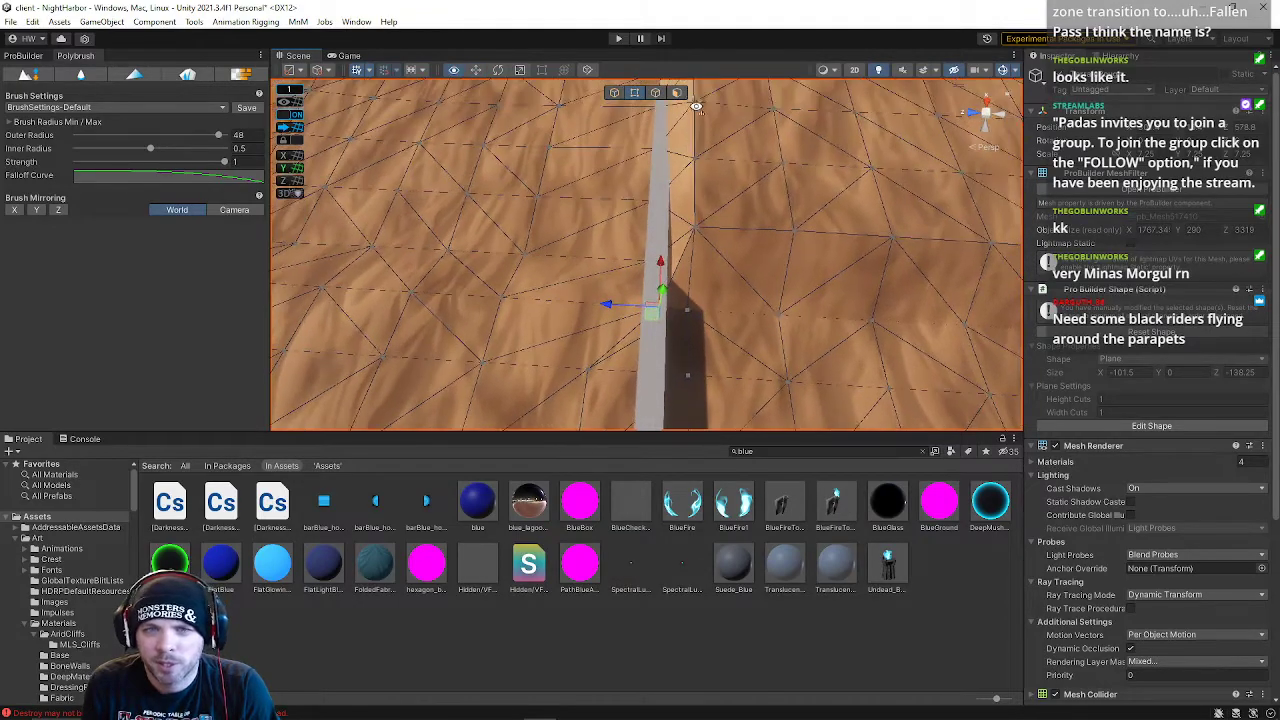
- Select the terrain edges running toward the cliff and nudge them slightly sideways toward the grey beam
click(669, 93)
right_drag(712, 255, 700, 158)
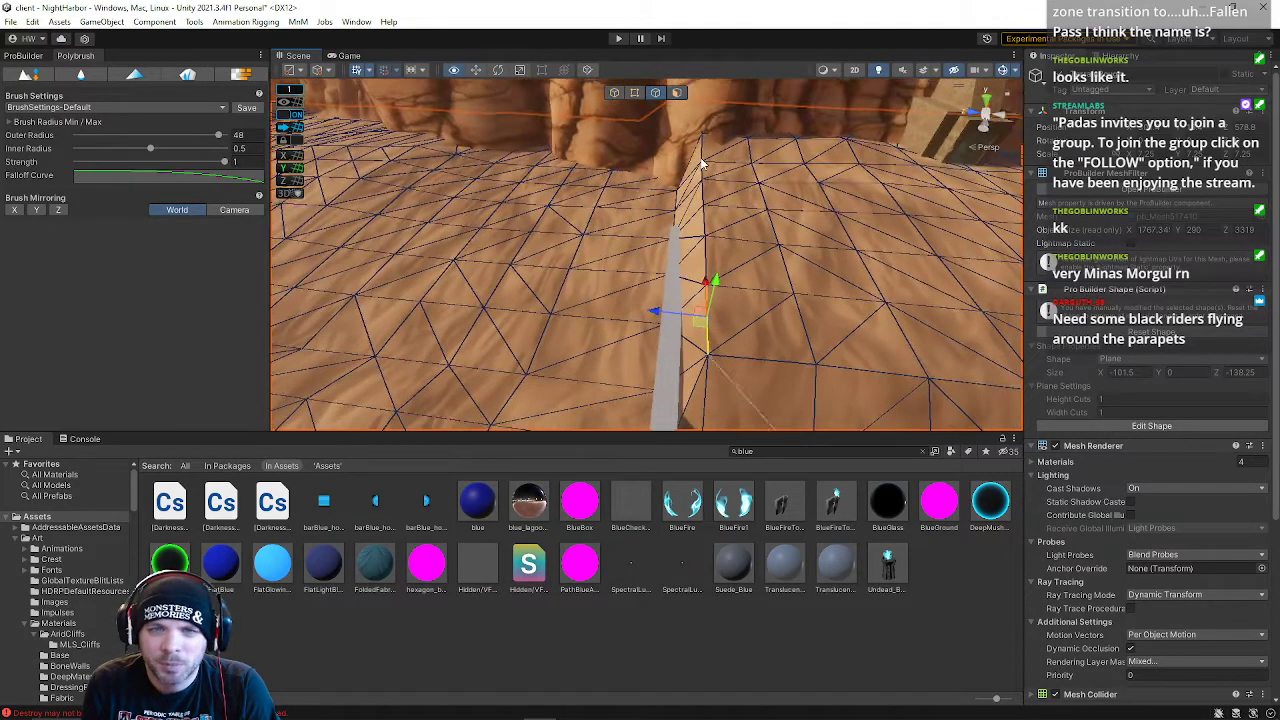
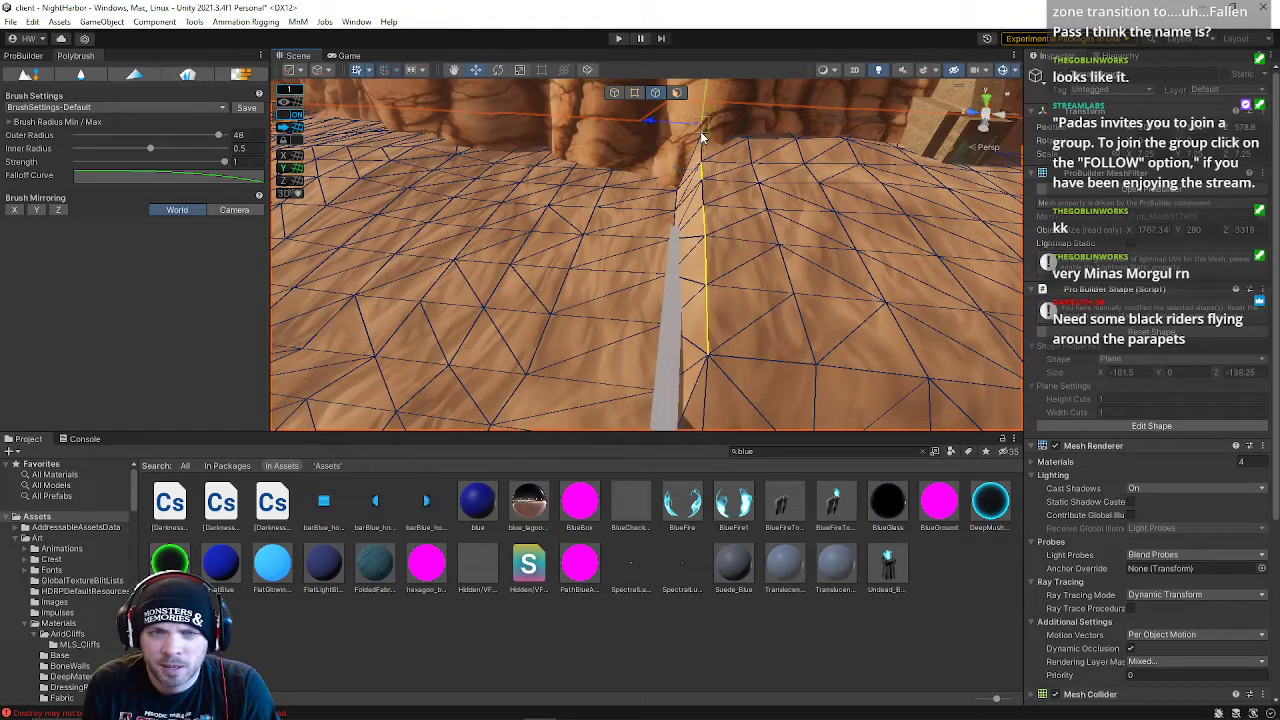
drag(650, 126, 642, 126)
- Extend the edge selection along the whole beam to the stone road and scale it sideways to straighten the line
key(w)
right_drag(695, 279, 686, 189)
key(d)
shift+click(678, 231)
shift+click(694, 350)
right_drag(694, 352, 446, 514)
alt+drag(150, 419, 635, 245)
drag(541, 247, 855, 161)
scroll(844, 176, down, 6)
key(r)
drag(651, 404, 682, 404)
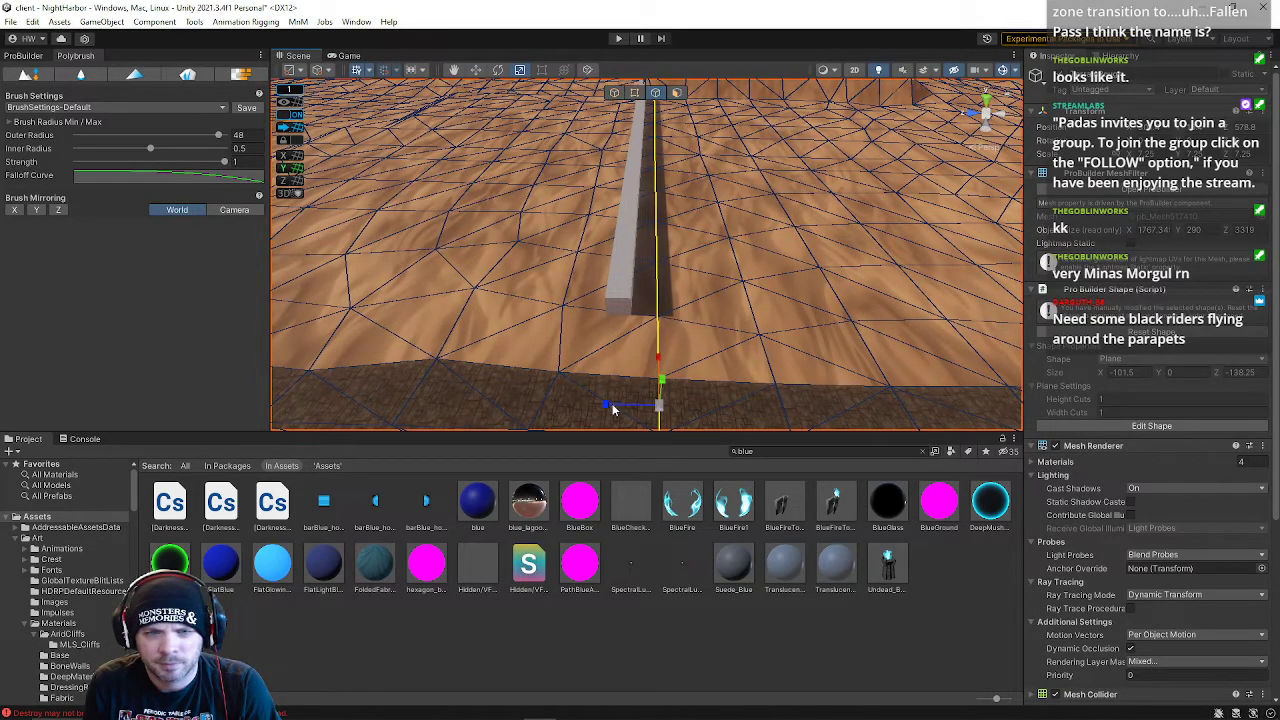
- Scale the selected terrain edges beside the grey beam sideways to straighten their line toward the stone road
drag(680, 410, 687, 403)
drag(610, 406, 571, 404)
right_drag(630, 290, 700, 170)
key(w)
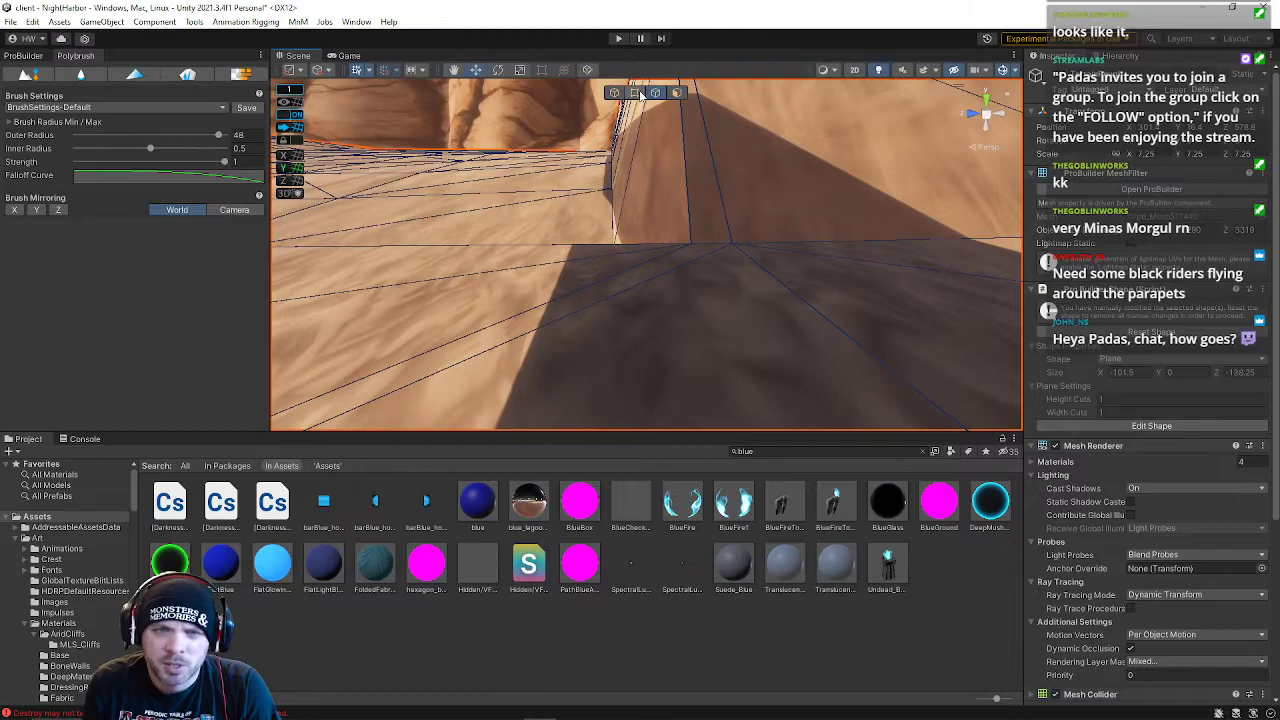
- Select the two adjacent sand terrain vertices near the beam's shadow and collapse them into one
click(635, 92)
click(756, 262)
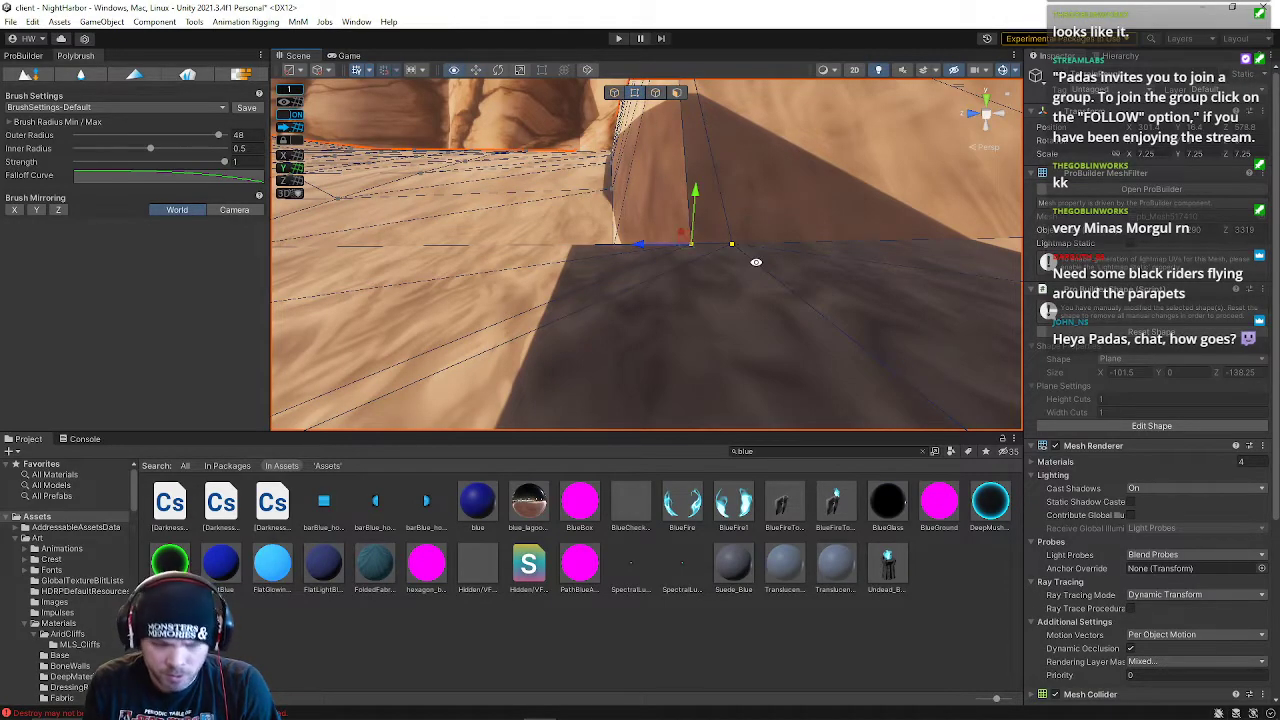
key(alt+c)
right_drag(703, 322, 669, 350)
- Select the terrain vertex on the stone road's edge and shift it along the edge into line with the beam
click(553, 256)
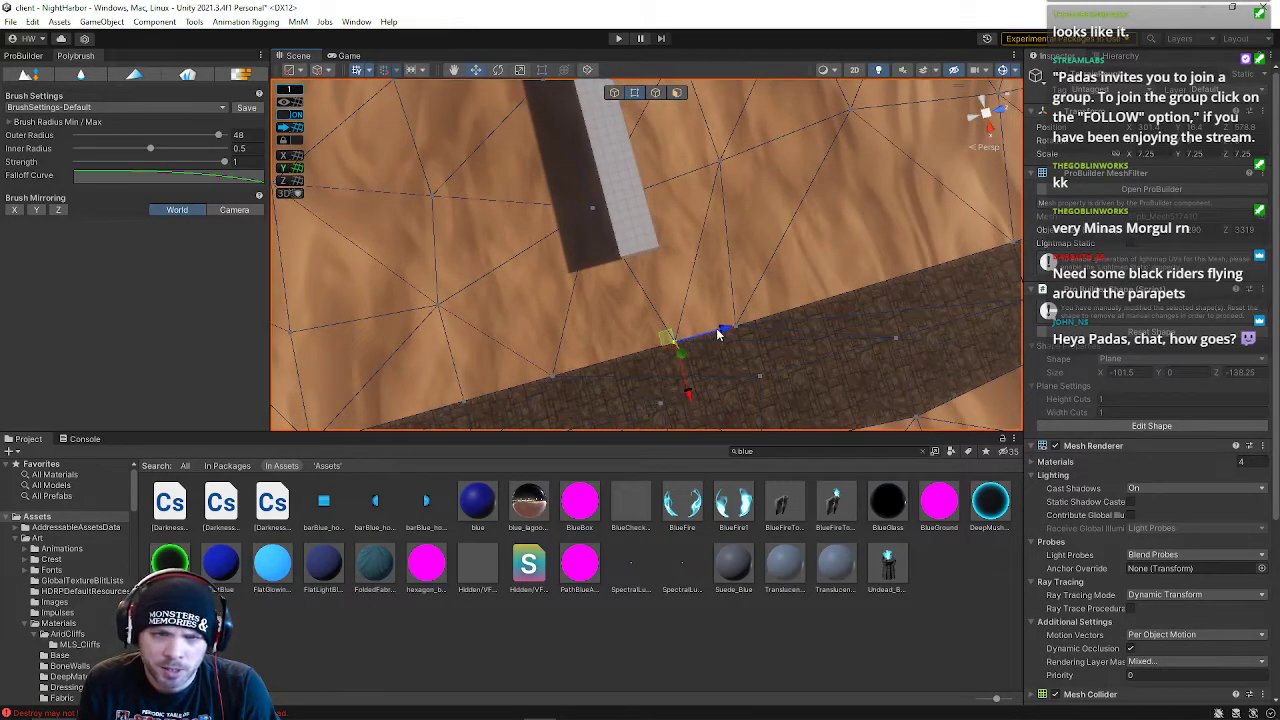
click(706, 338)
right_drag(706, 338, 647, 350)
right_drag(649, 289, 637, 84)
- Select the two triangular stone road faces in line with the beam and delete them
click(677, 92)
click(652, 218)
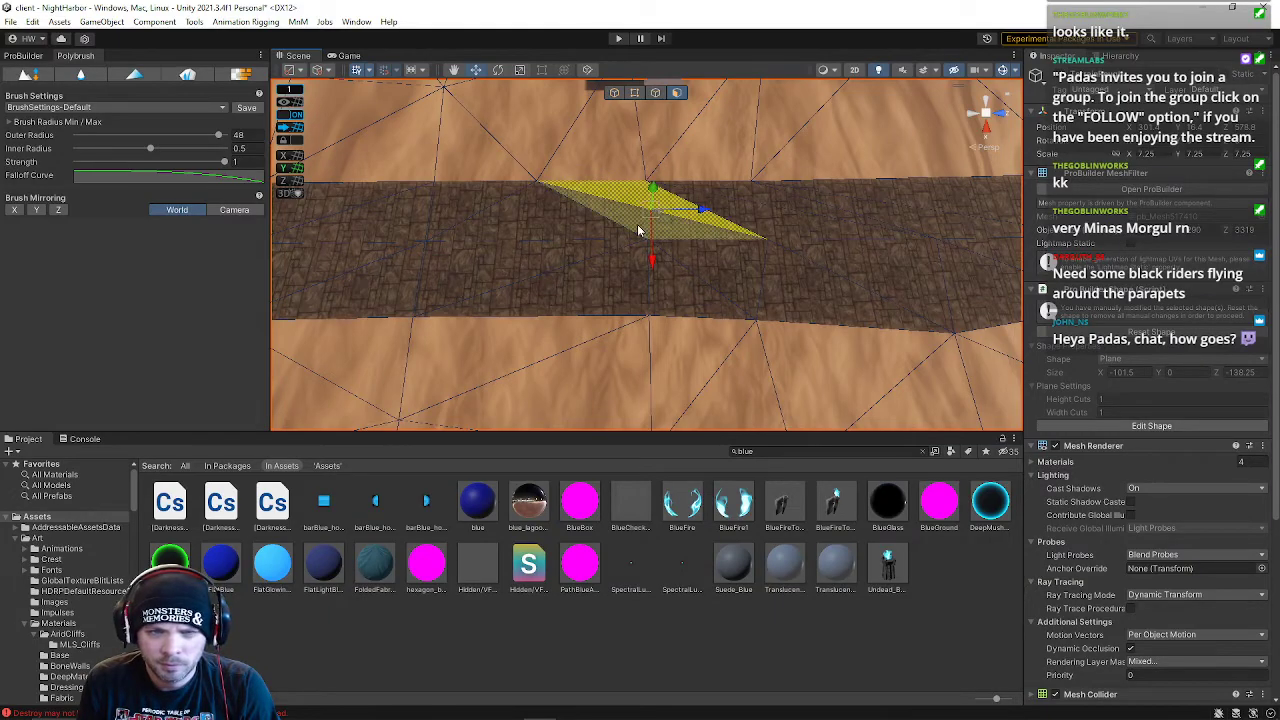
shift+click(639, 229)
key(Delete)
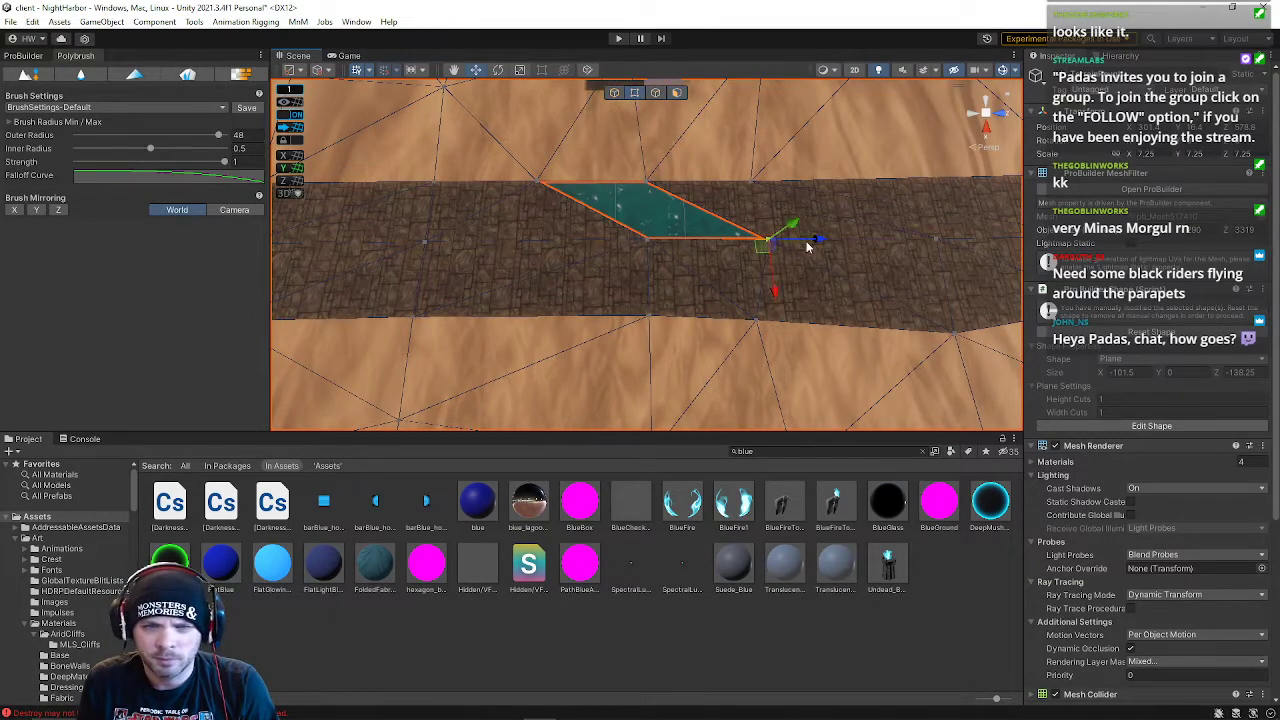
- Move the vertex at the hole's corner onto the neighbouring road vertex and bridge the remaining open edges
drag(788, 248, 692, 256)
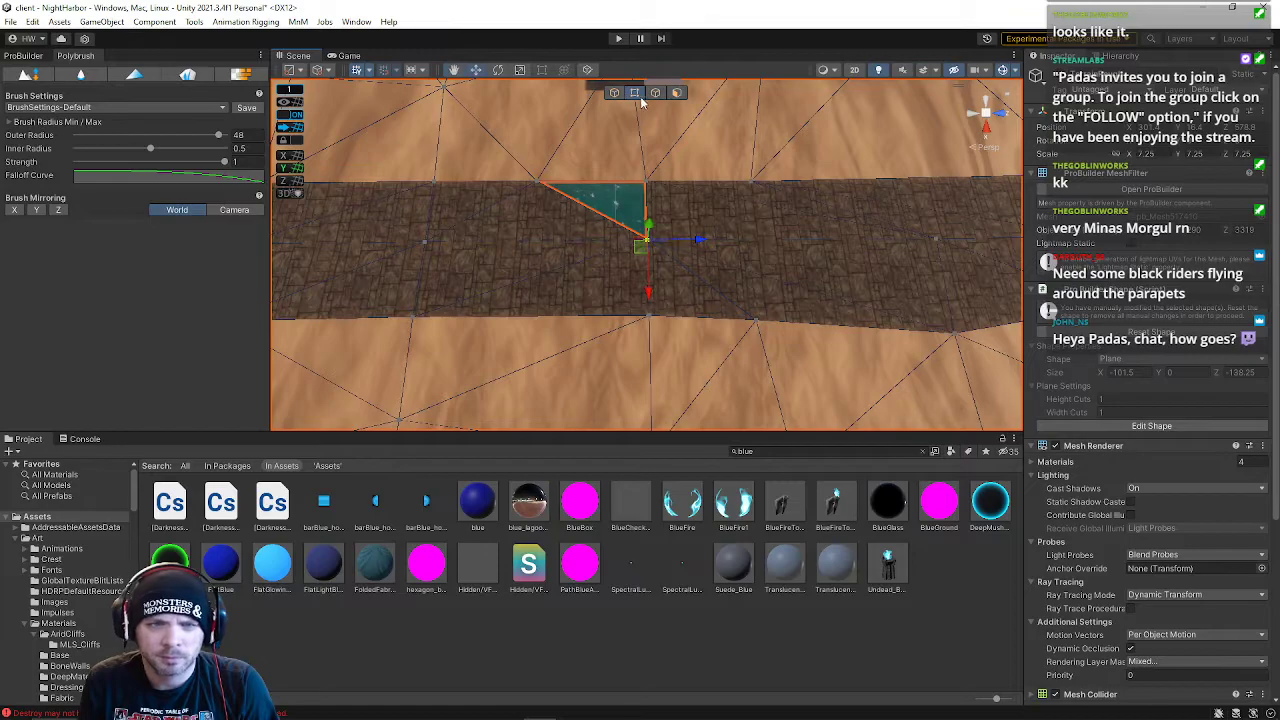
key(h)
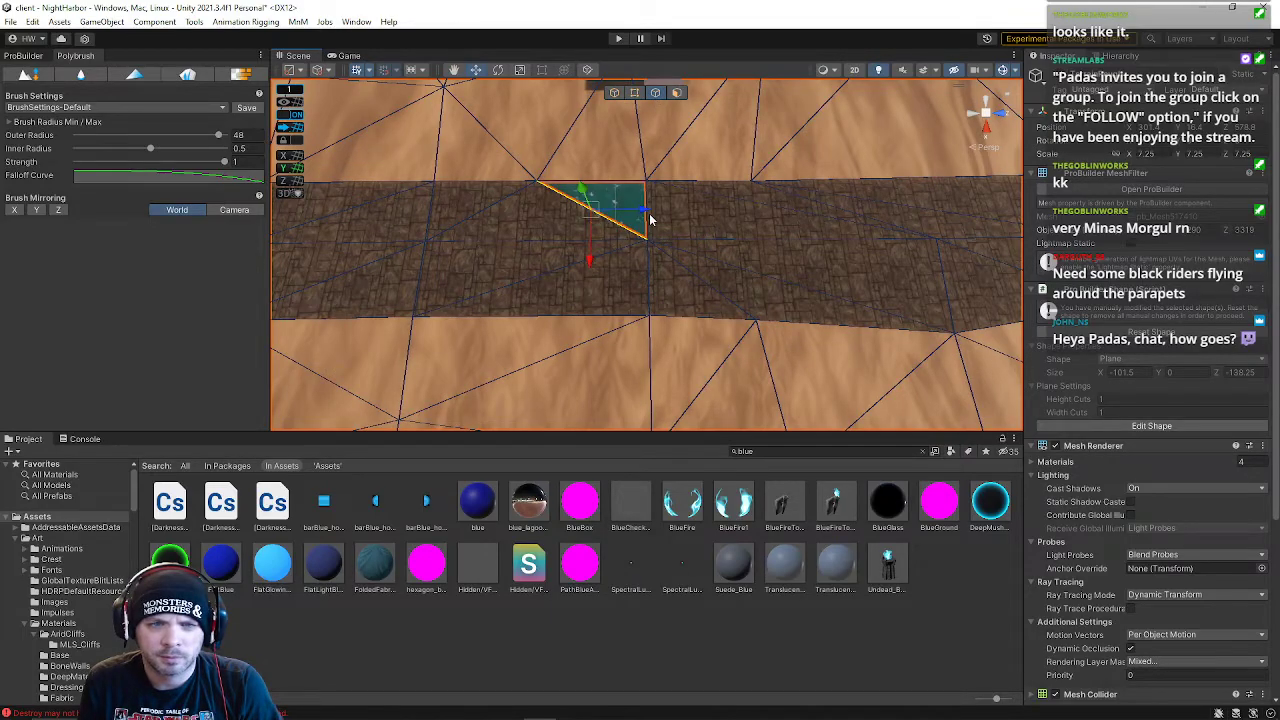
key(alt+b)
- Select the first terrain edges alongside the beam on the other side of the stone road and save the scene
right_drag(648, 250, 640, 716)
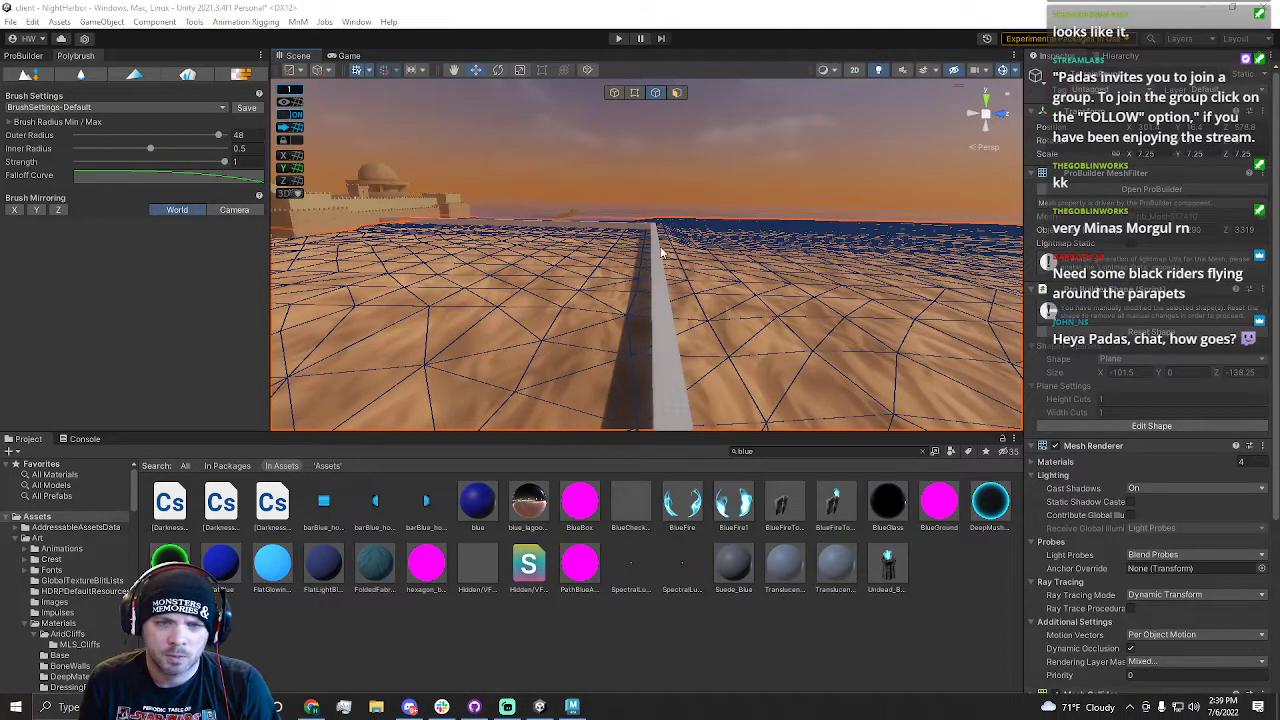
right_drag(575, 200, 610, 340)
click(631, 289)
shift+click(612, 175)
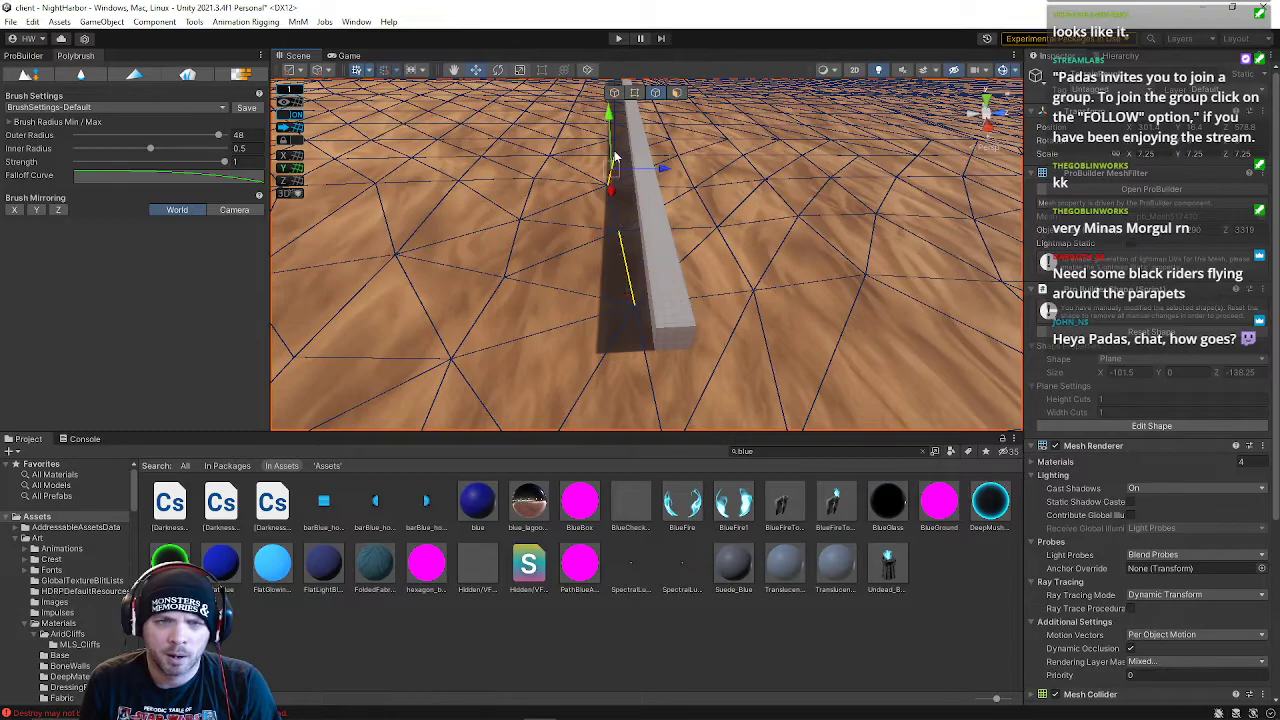
right_drag(628, 241, 628, 292)
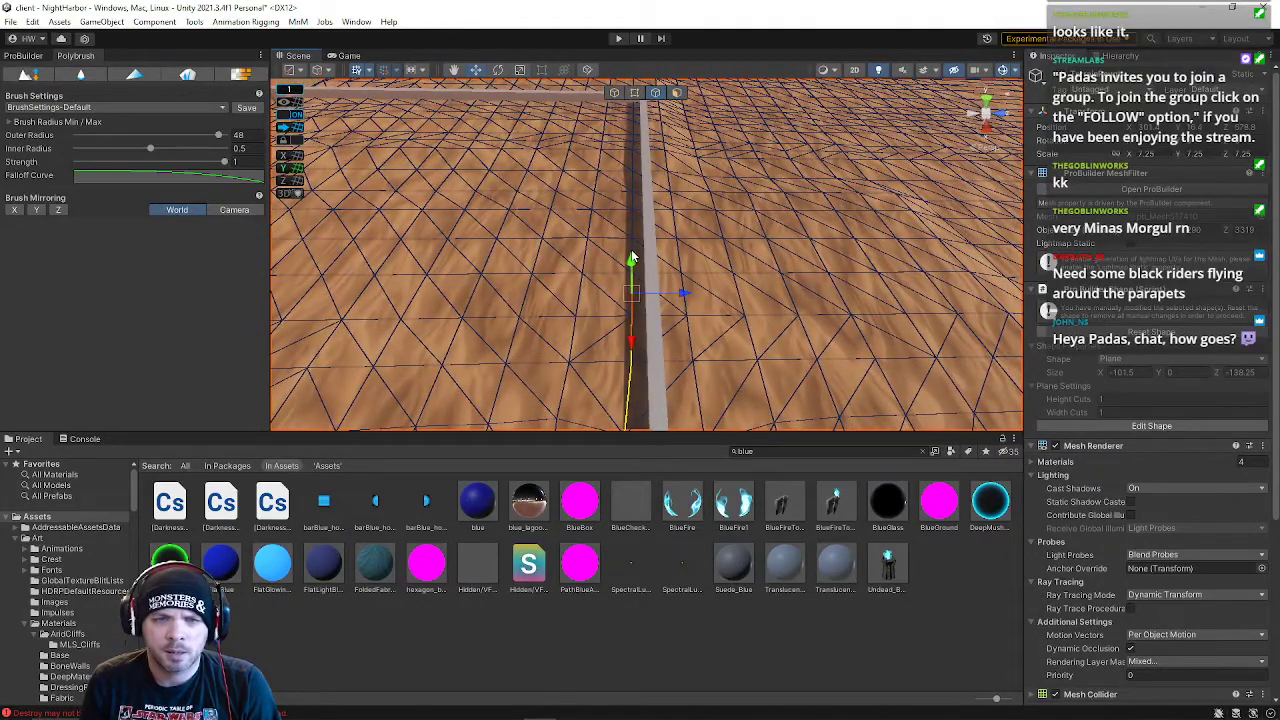
drag(632, 249, 635, 225)
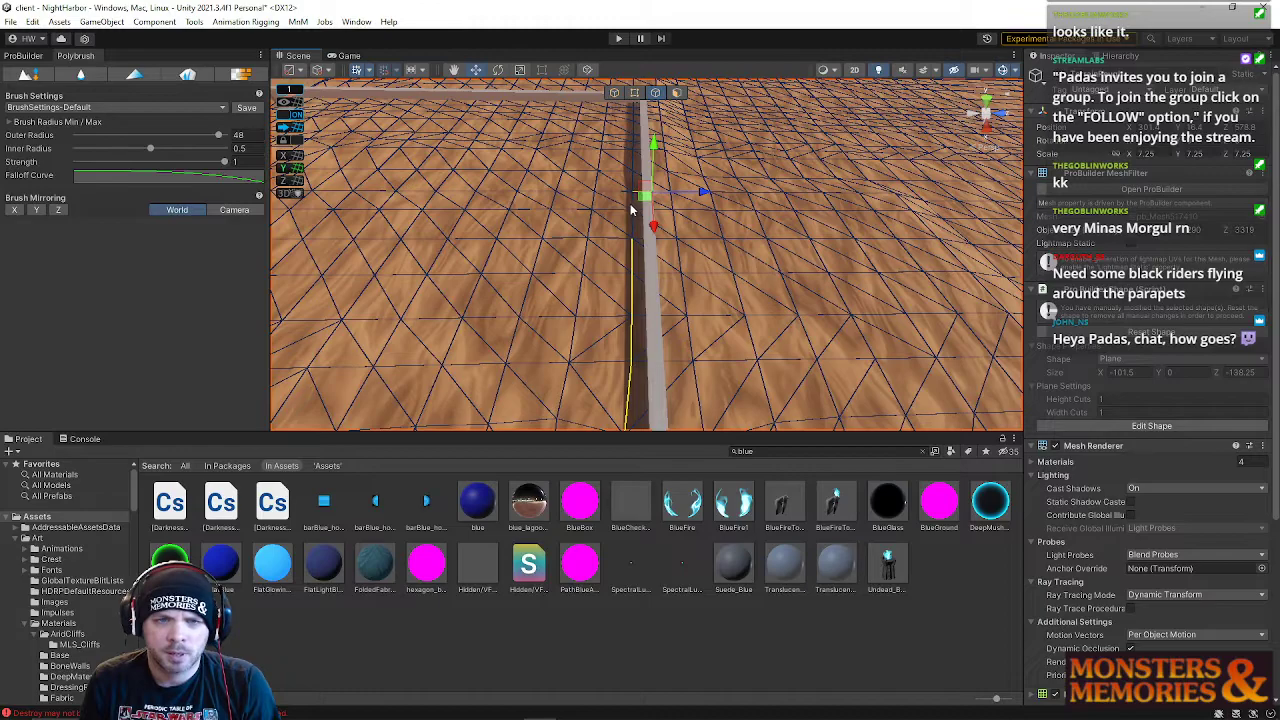
key(ctrl+s)
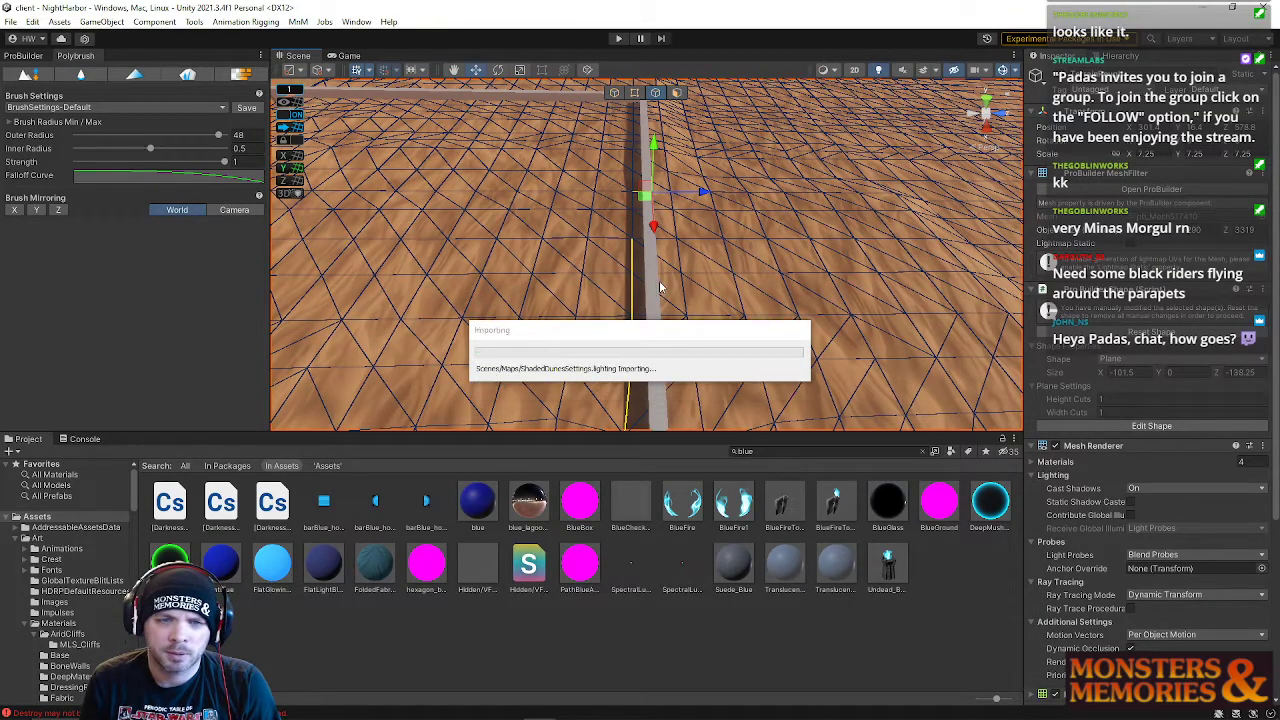
- Undo the last two actions and extend the terrain edge selection along the beam up to its corner
key(ctrl+z)
key(ctrl+z)
shift+click(633, 204)
shift+click(636, 243)
shift+click(636, 170)
key(w)
right_drag(637, 166, 643, 271)
shift+click(640, 359)
shift+click(643, 190)
key(w)
shift+click(643, 268)
shift+click(629, 178)
shift+click(633, 233)
shift+click(631, 336)
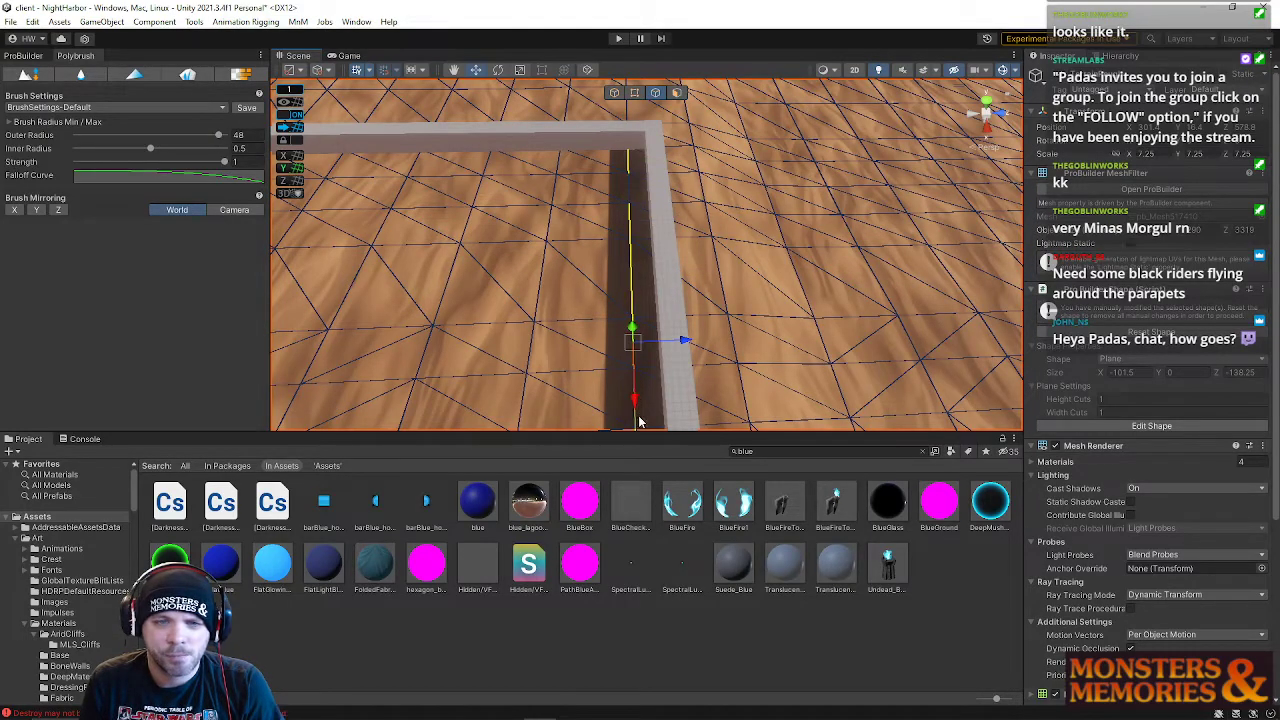
- Scale the selected edge chain sideways into a straighter line and move it onto the grey beam
right_drag(632, 200, 132, 342)
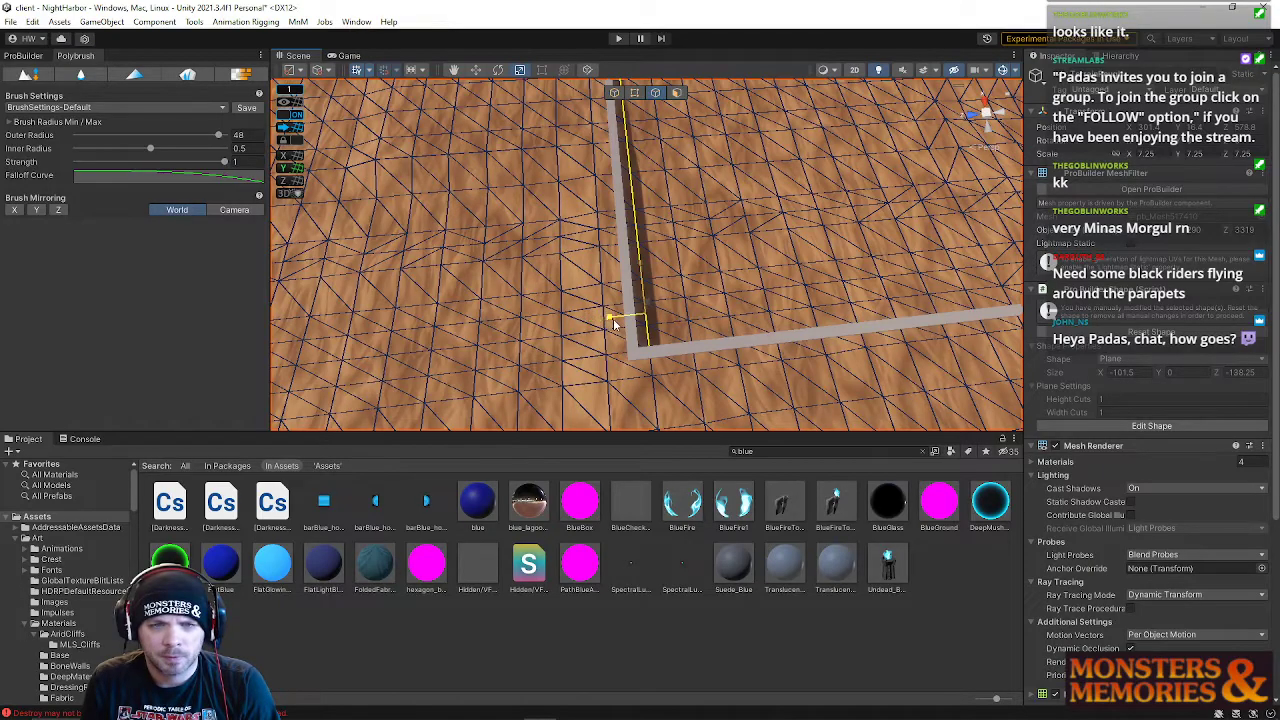
right_drag(704, 322, 683, 340)
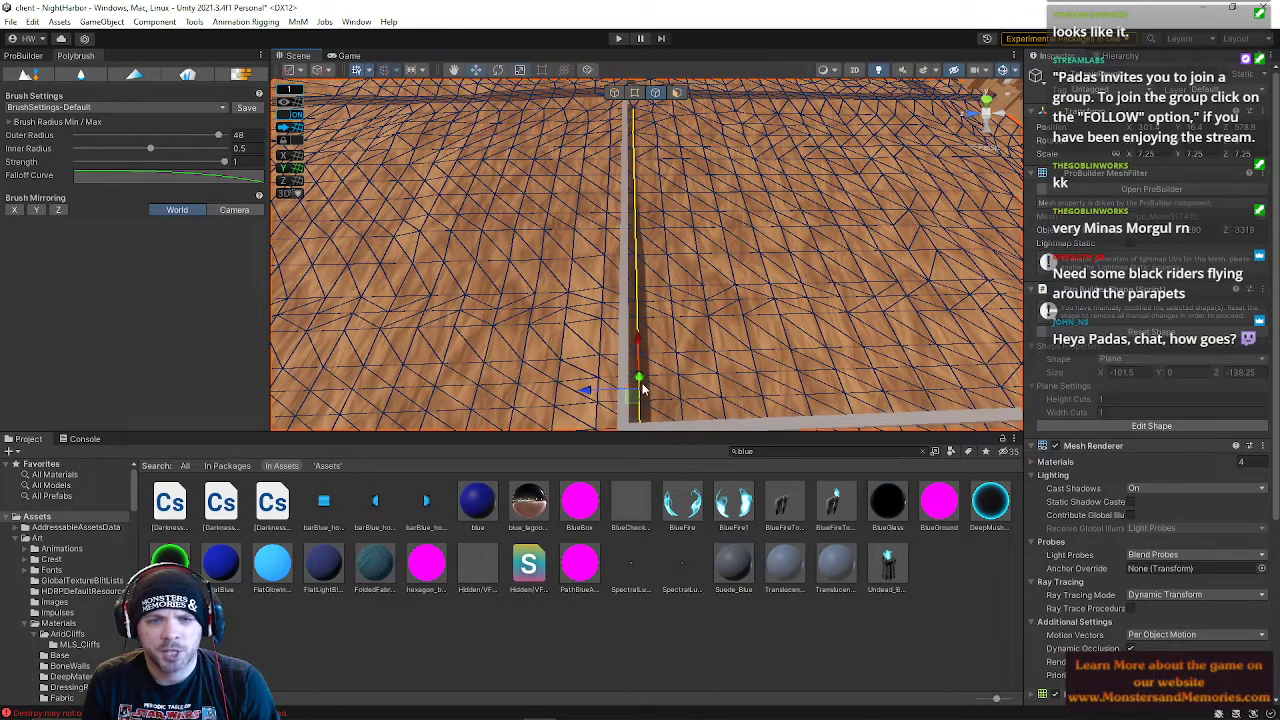
drag(592, 392, 580, 392)
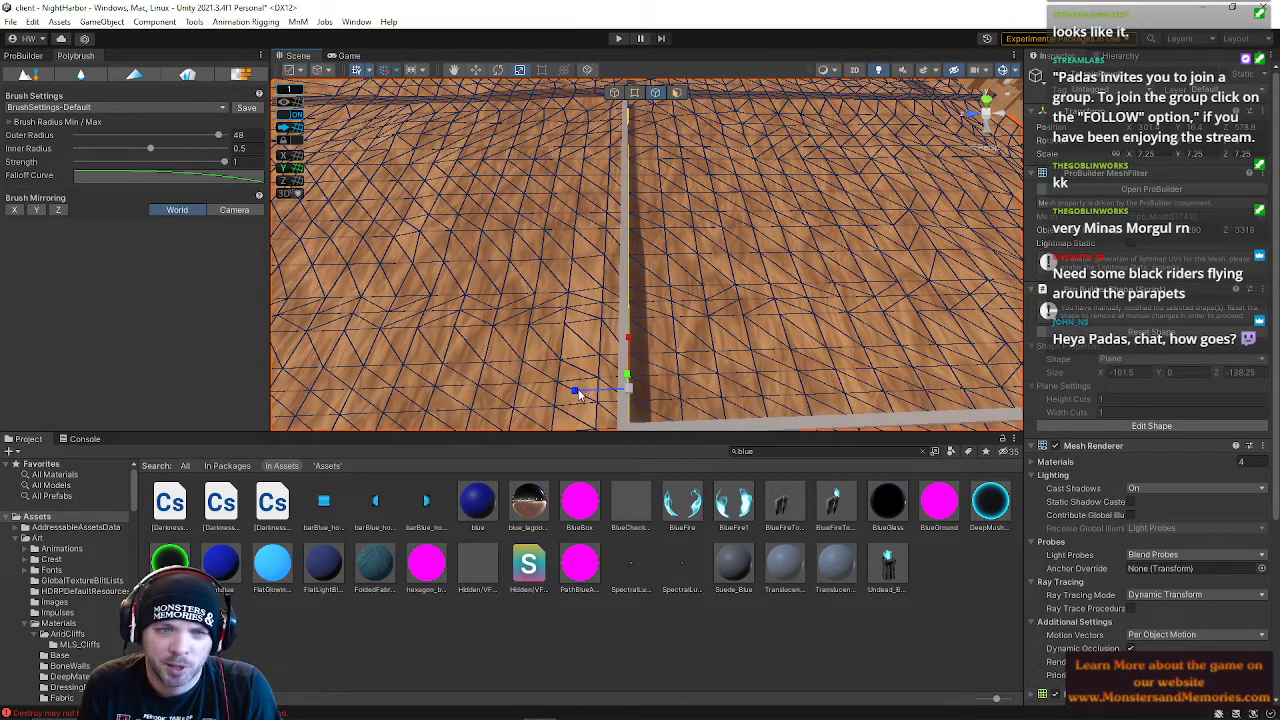
- Return to object selection and examine the beam outline, the road crossing and the surrounding terrain from several angles
right_drag(642, 343, 90, 255)
click(614, 92)
click(648, 164)
click(684, 346)
mouse_move(480, 254)
right_down()
mouse_move(497, 257)
mouse_move(493, 226)
mouse_move(471, 249)
right_up()
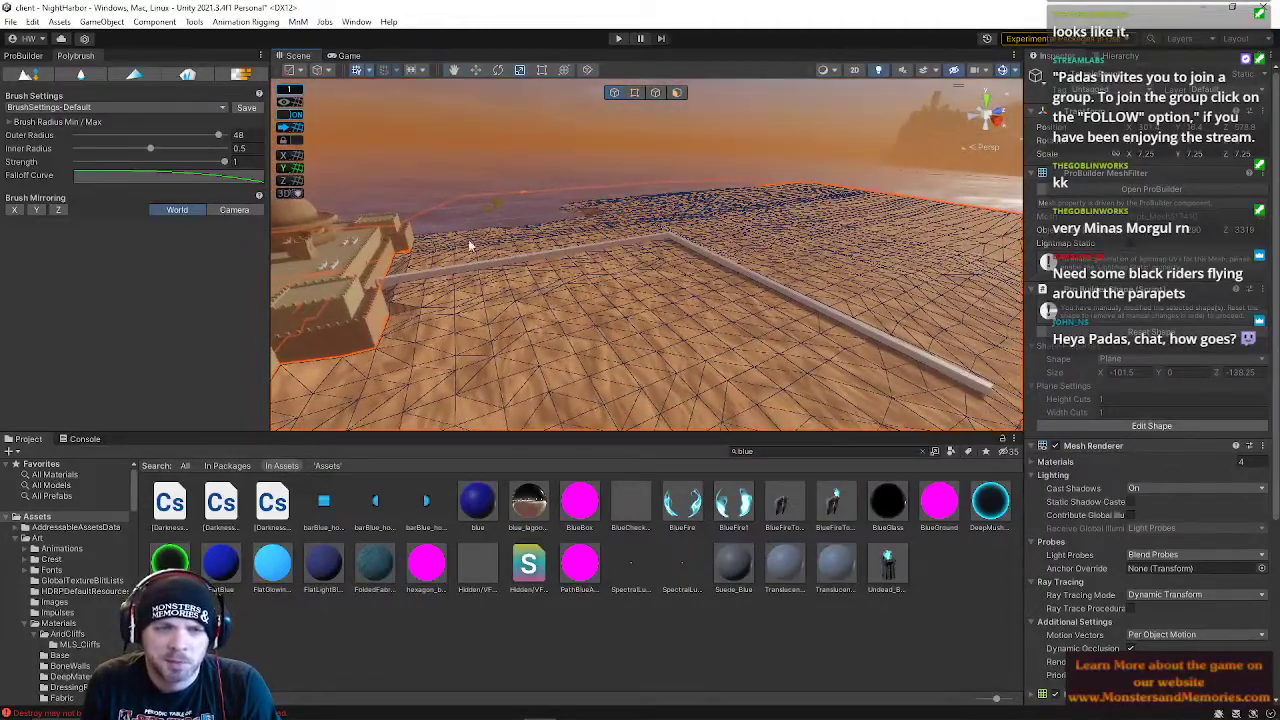
right_drag(584, 281, 884, 327)
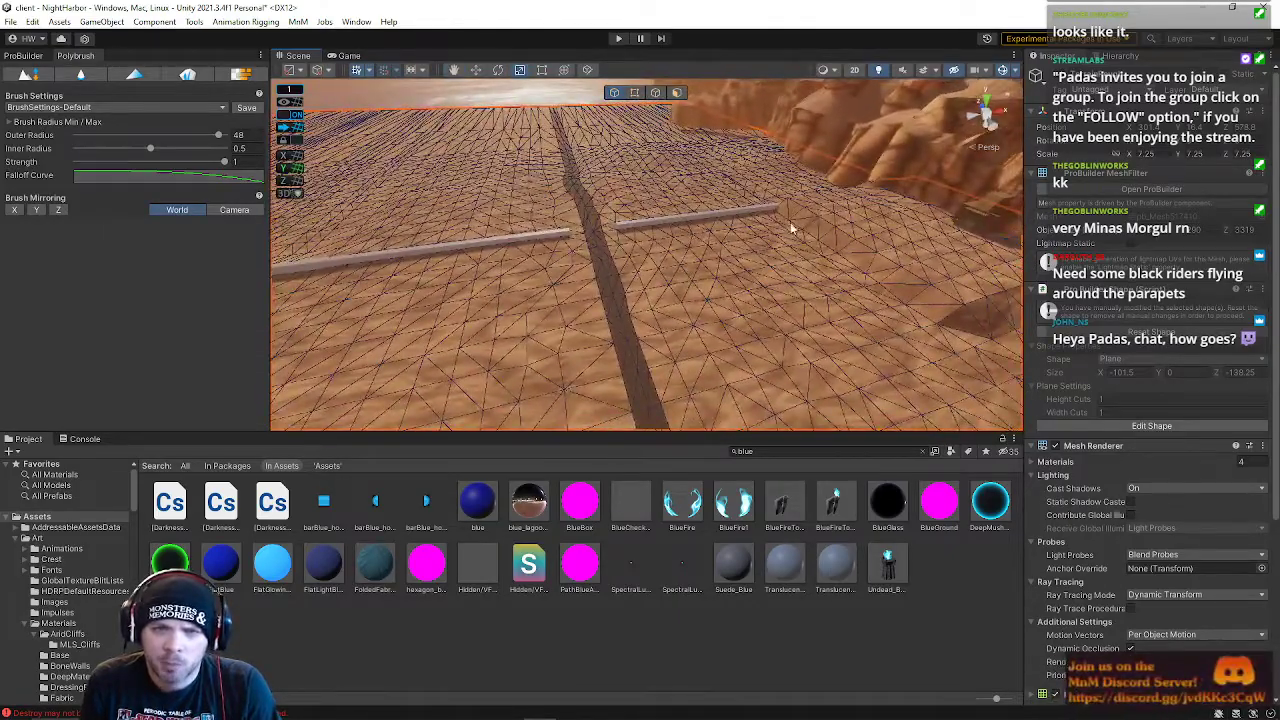
right_drag(790, 229, 476, 187)
right_drag(584, 258, 546, 123)
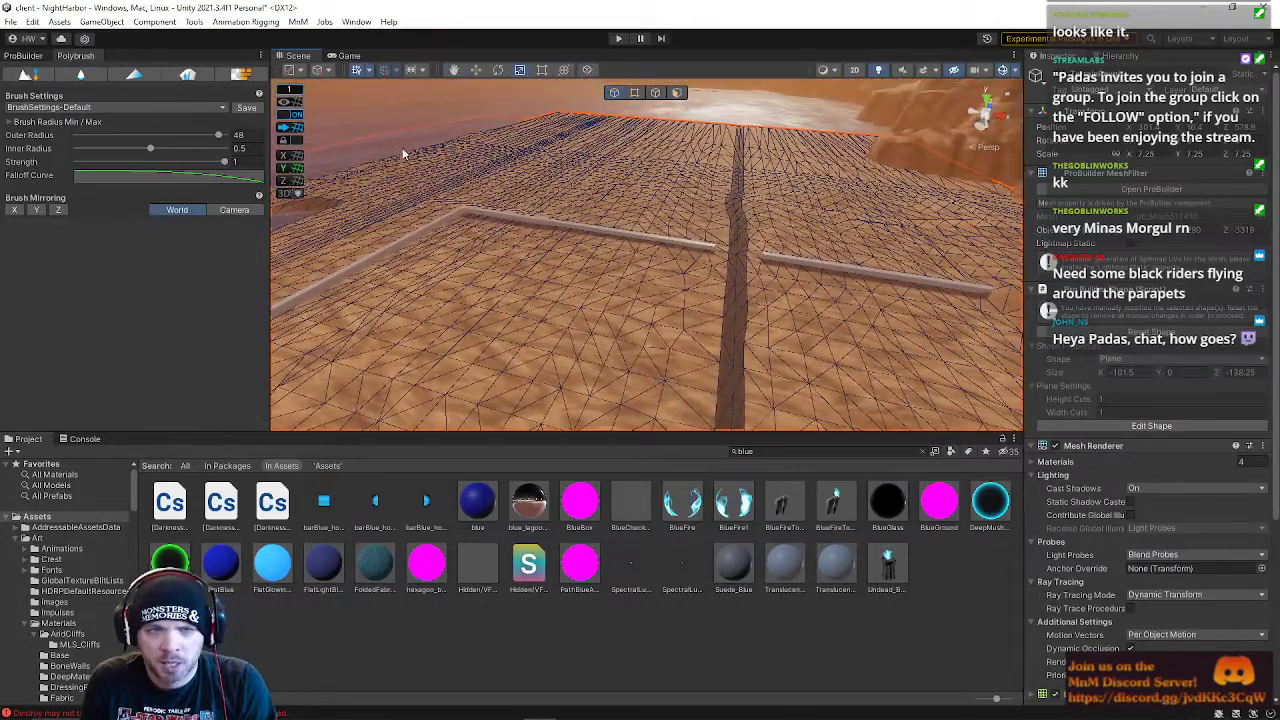
right_drag(772, 195, 750, 119)
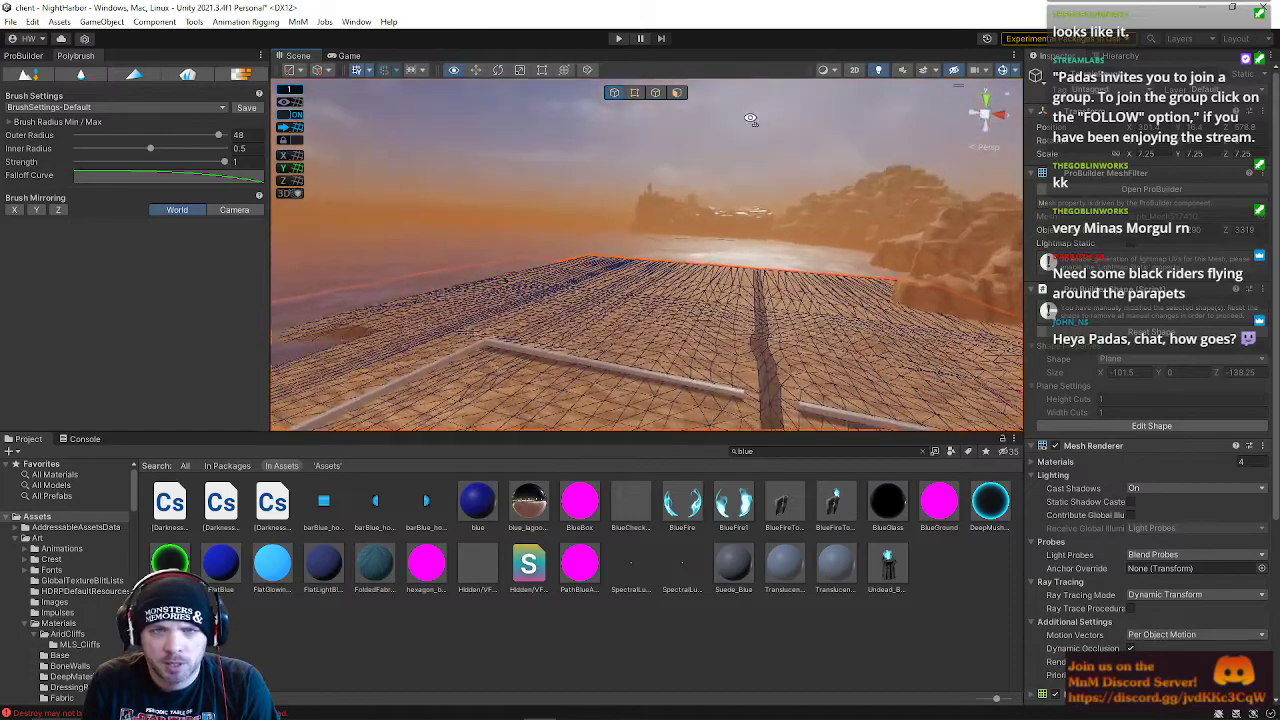
- Search the project assets for "shaded d" and place the ShadedDuneTerrain model in the scene beyond the sand terrain
click(767, 451)
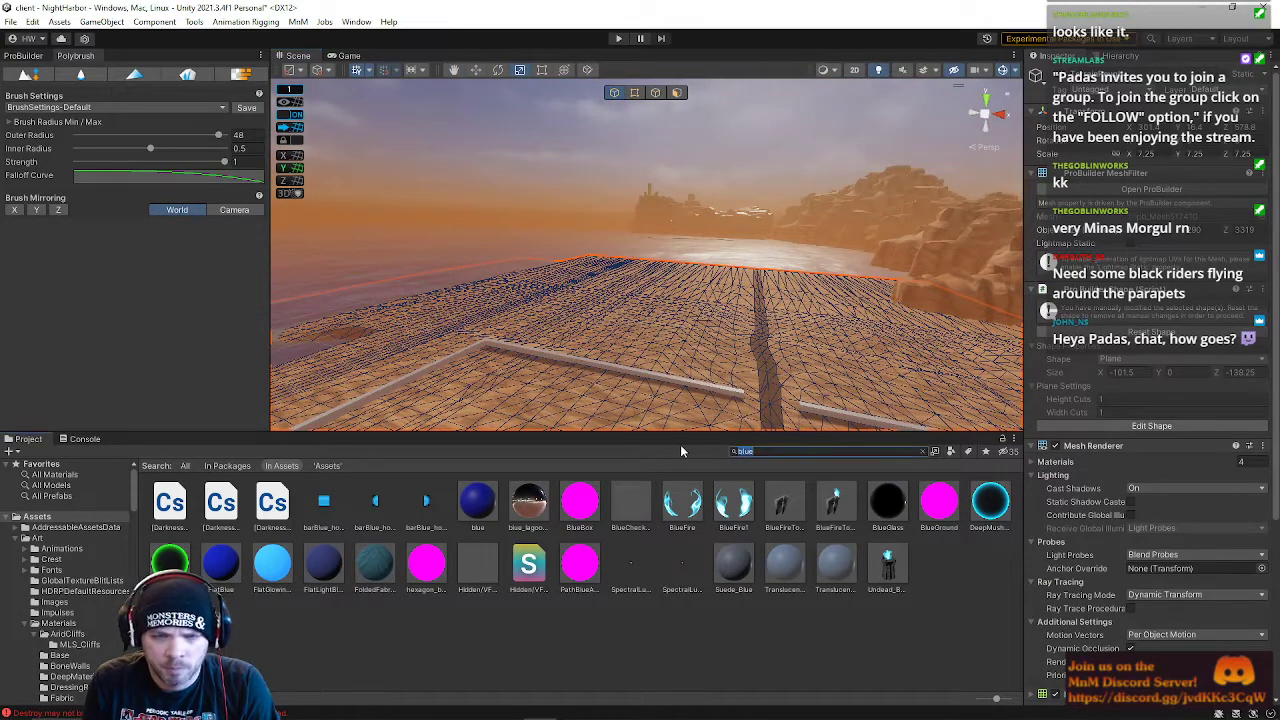
text(nigh)
key(BackSpace)
key(BackSpace)
key(BackSpace)
key(BackSpace)
text(shade)
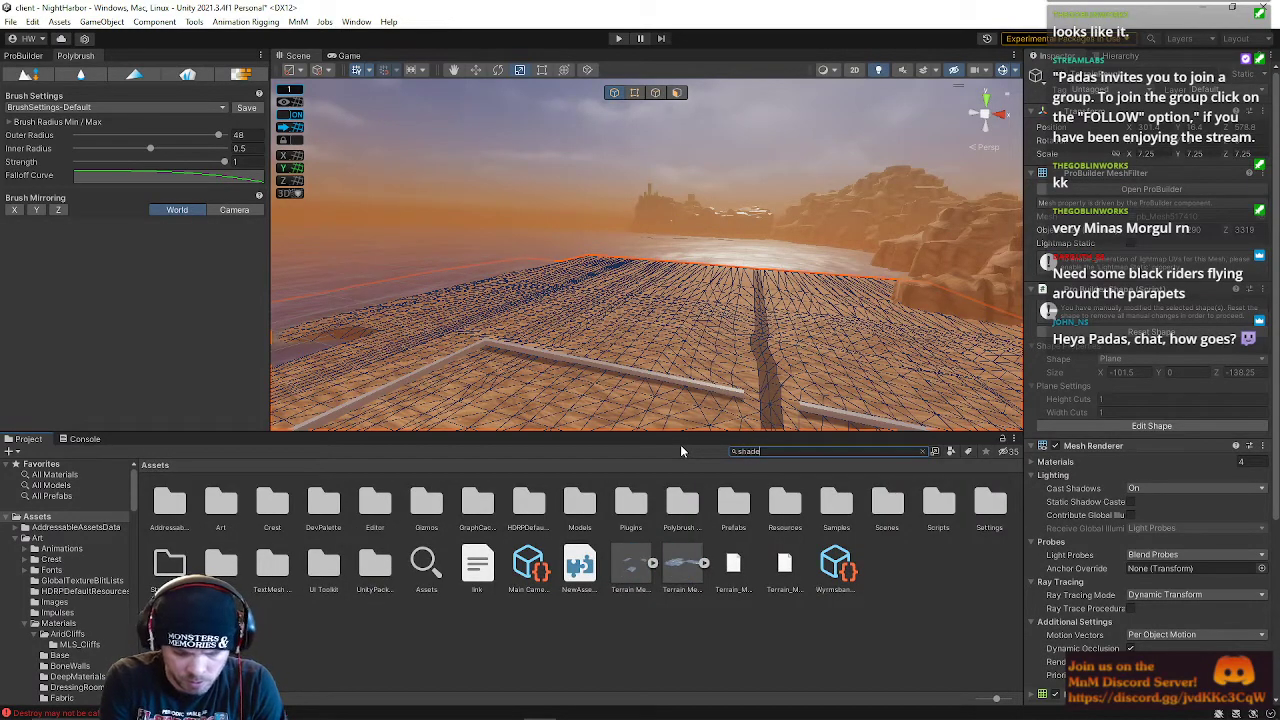
text(d d)
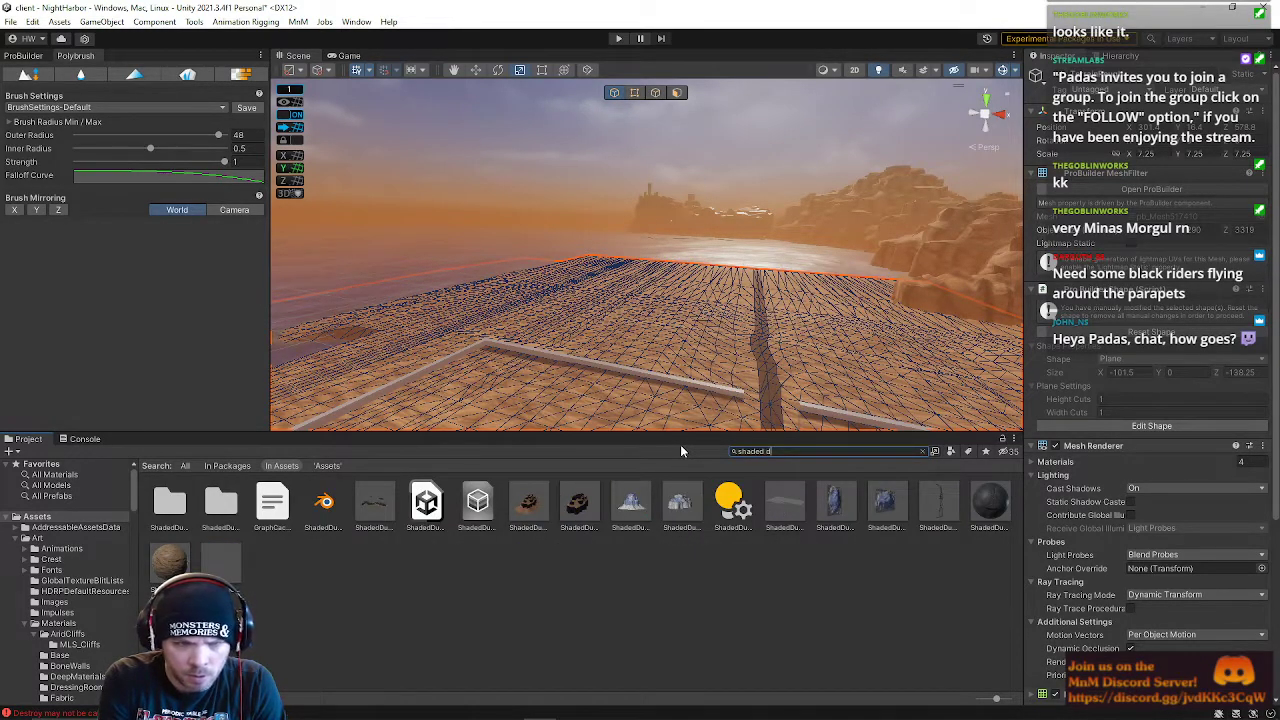
click(786, 514)
drag(767, 396, 689, 265)
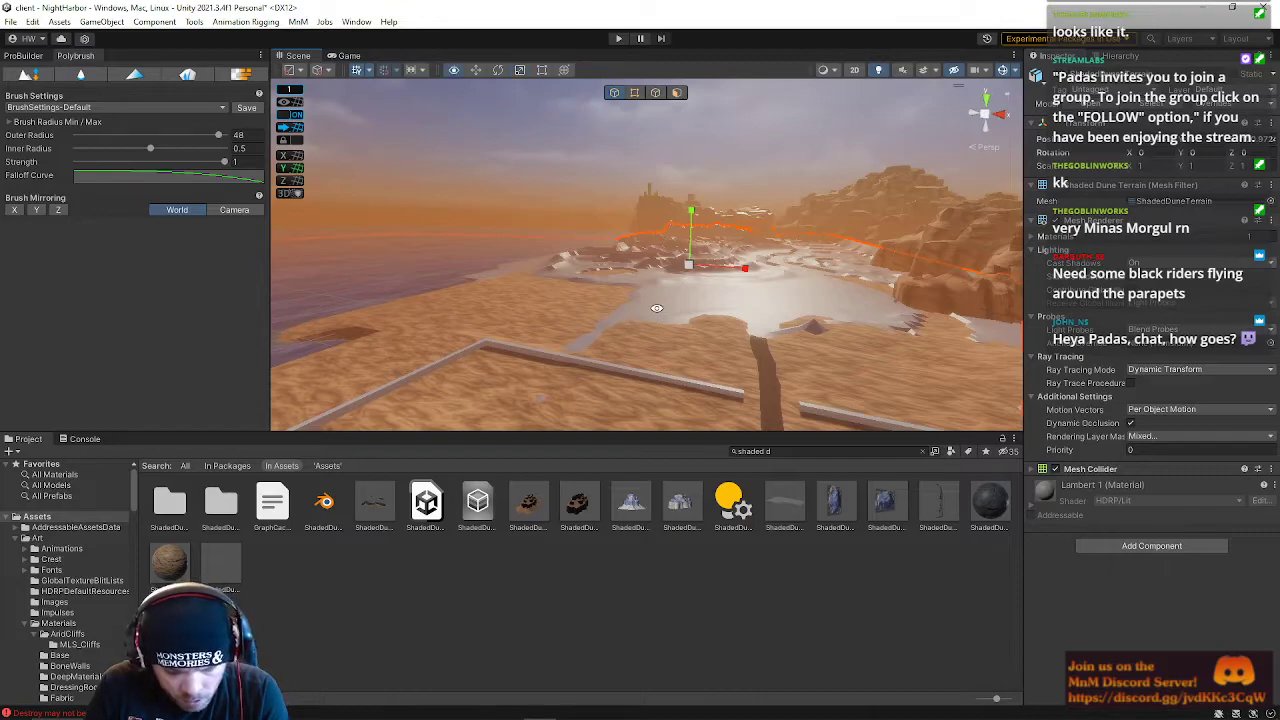
- Move the Shaded Dune Terrain sideways and lengthwise to line it up beside the cliffs and the sand terrain
right_drag(674, 258, 460, 342)
drag(633, 260, 711, 254)
right_drag(694, 282, 511, 265)
mouse_move(567, 271)
mouse_down()
mouse_move(597, 266)
mouse_move(584, 268)
mouse_up()
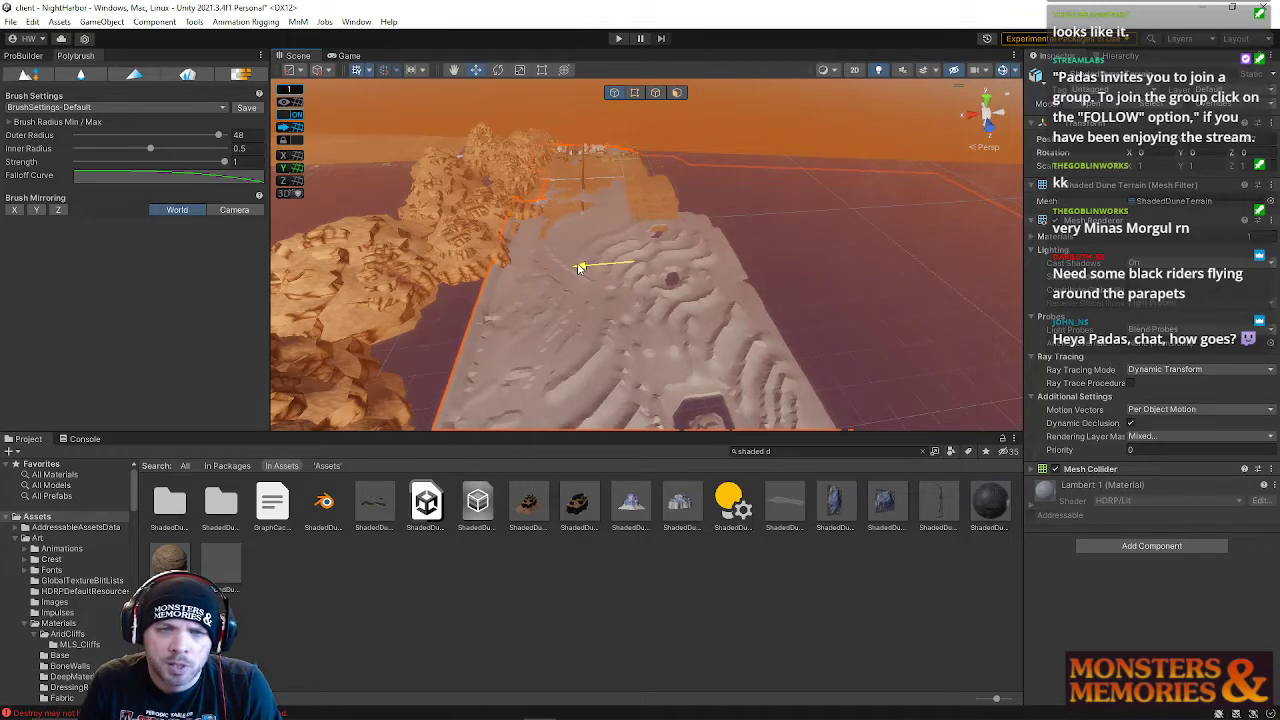
drag(643, 304, 672, 381)
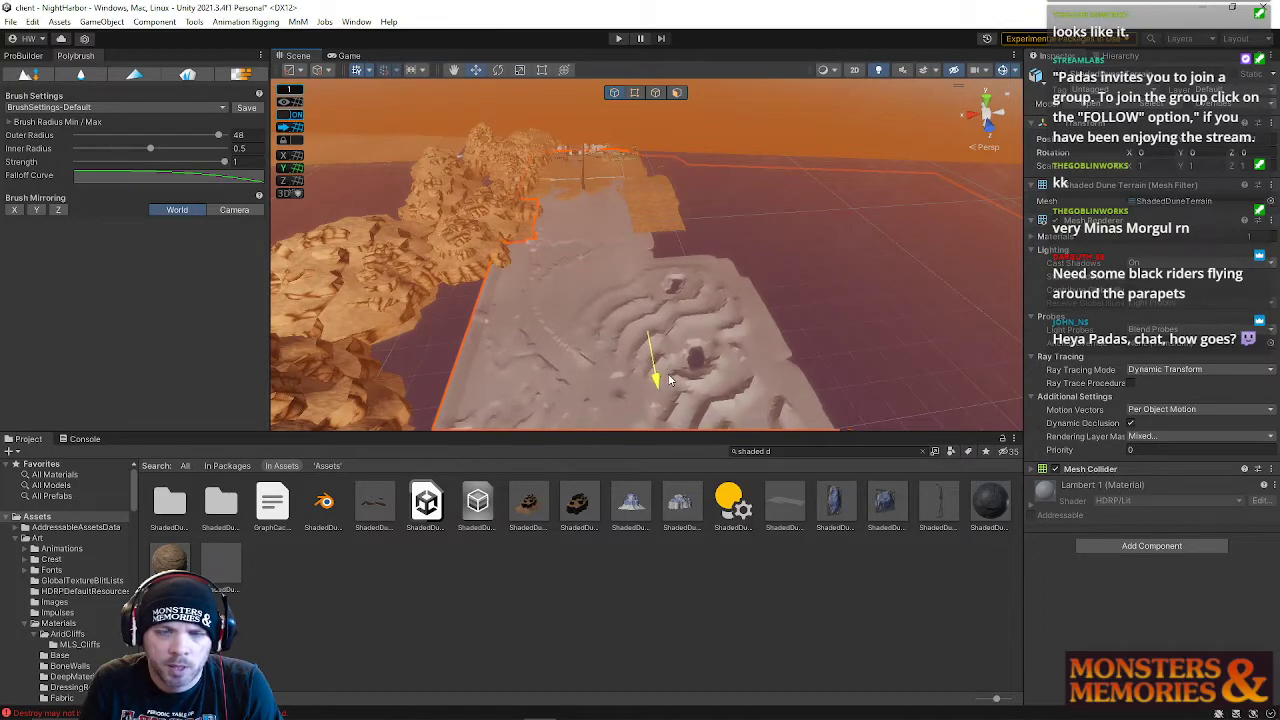
- Select the tower block together with the adjoining cliff pieces and the whole mountain range behind it
right_drag(632, 366, 938, 506)
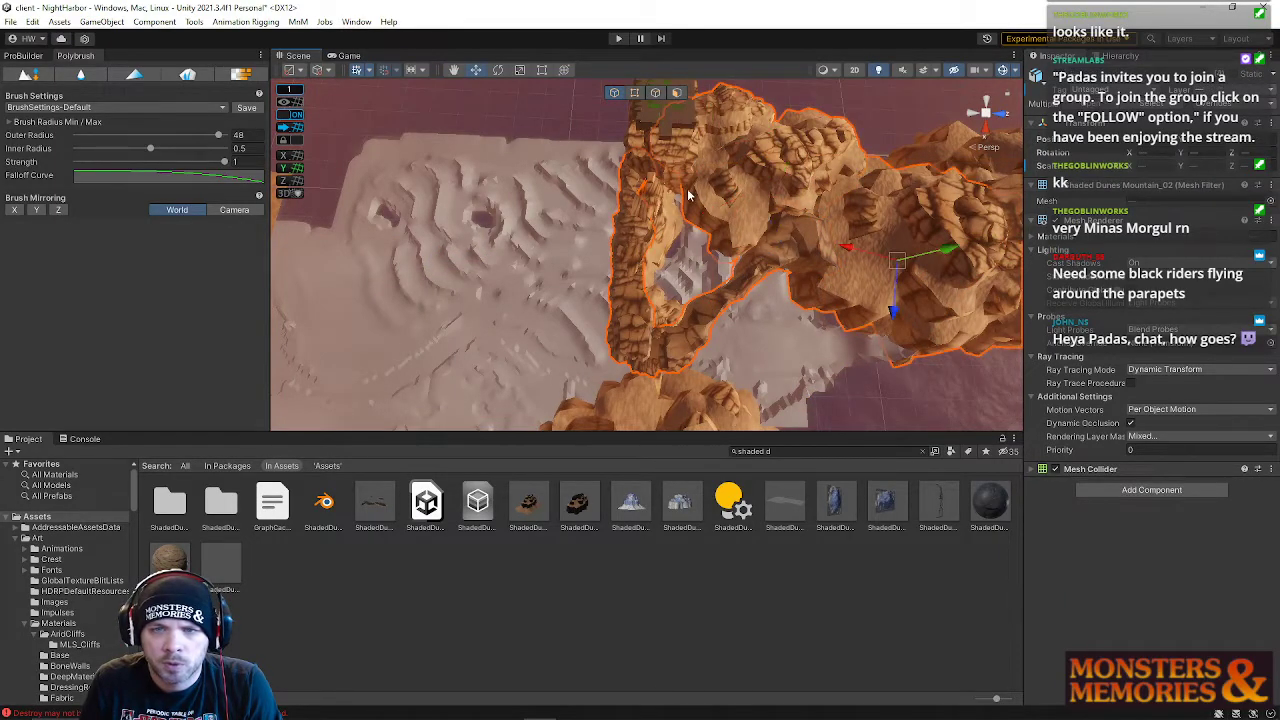
shift+click(646, 118)
right_drag(673, 108, 670, 185)
click(685, 215)
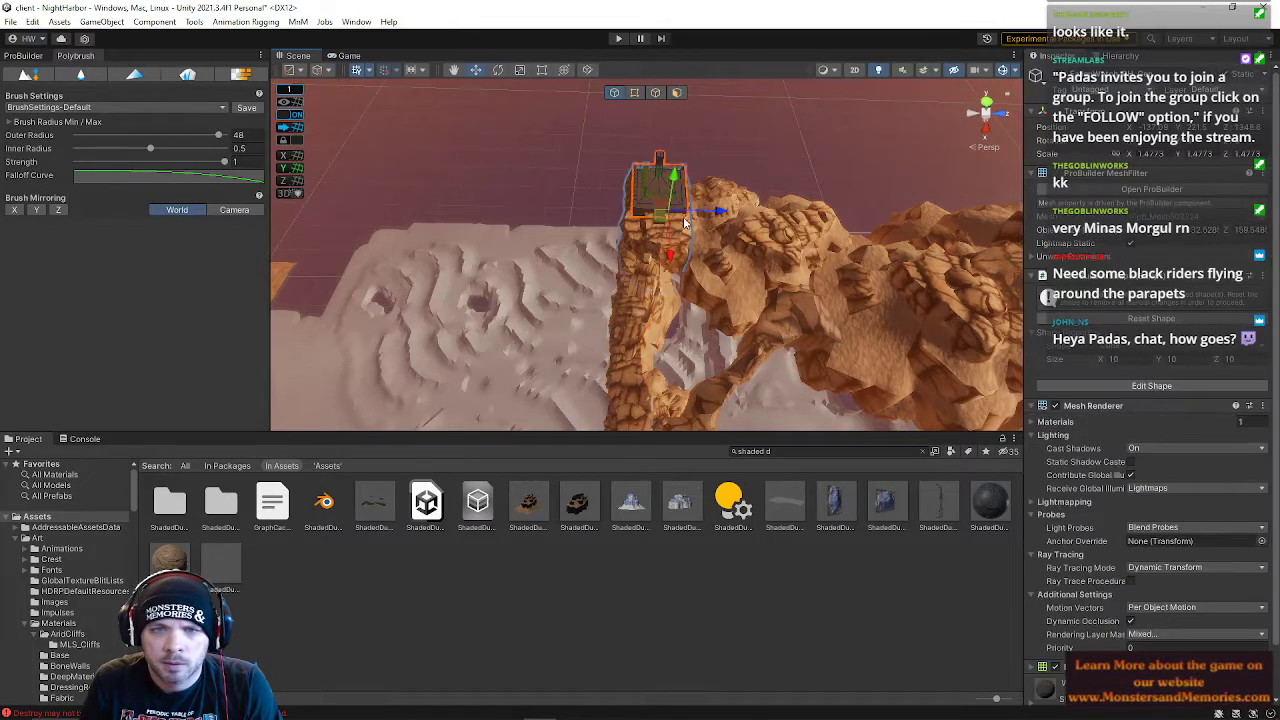
shift+click(704, 268)
right_drag(685, 335, 672, 347)
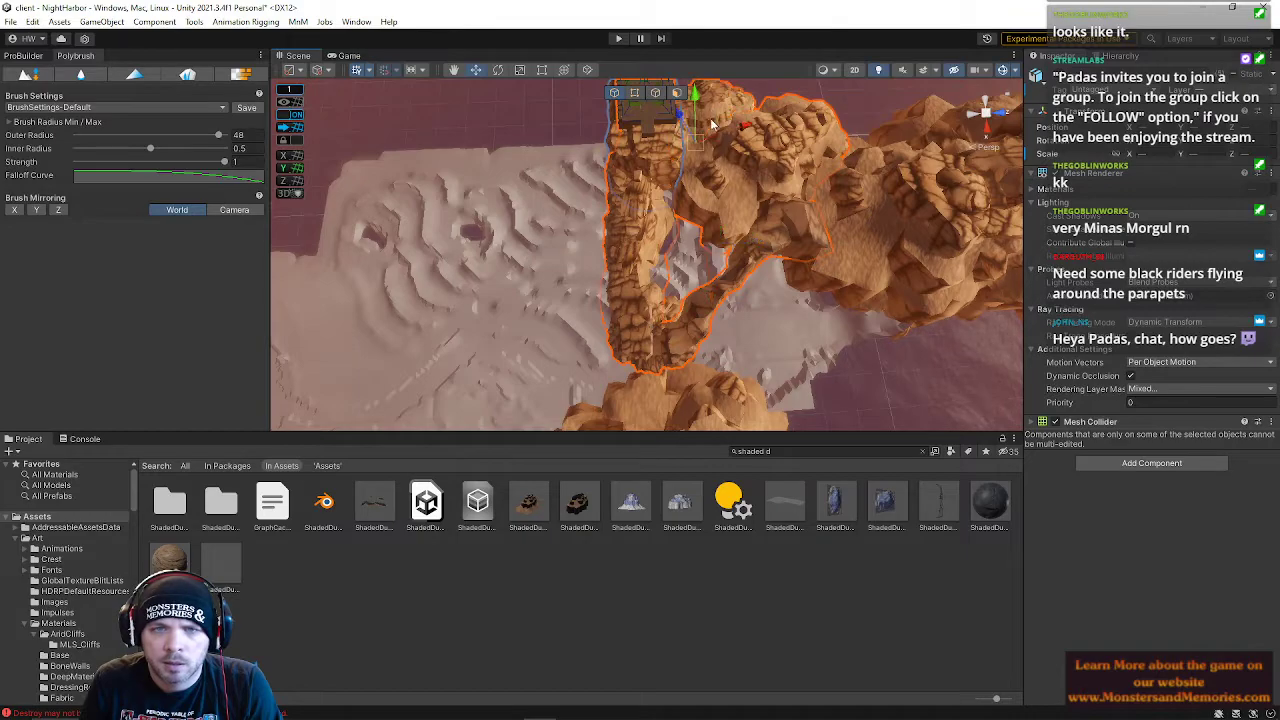
shift+click(887, 261)
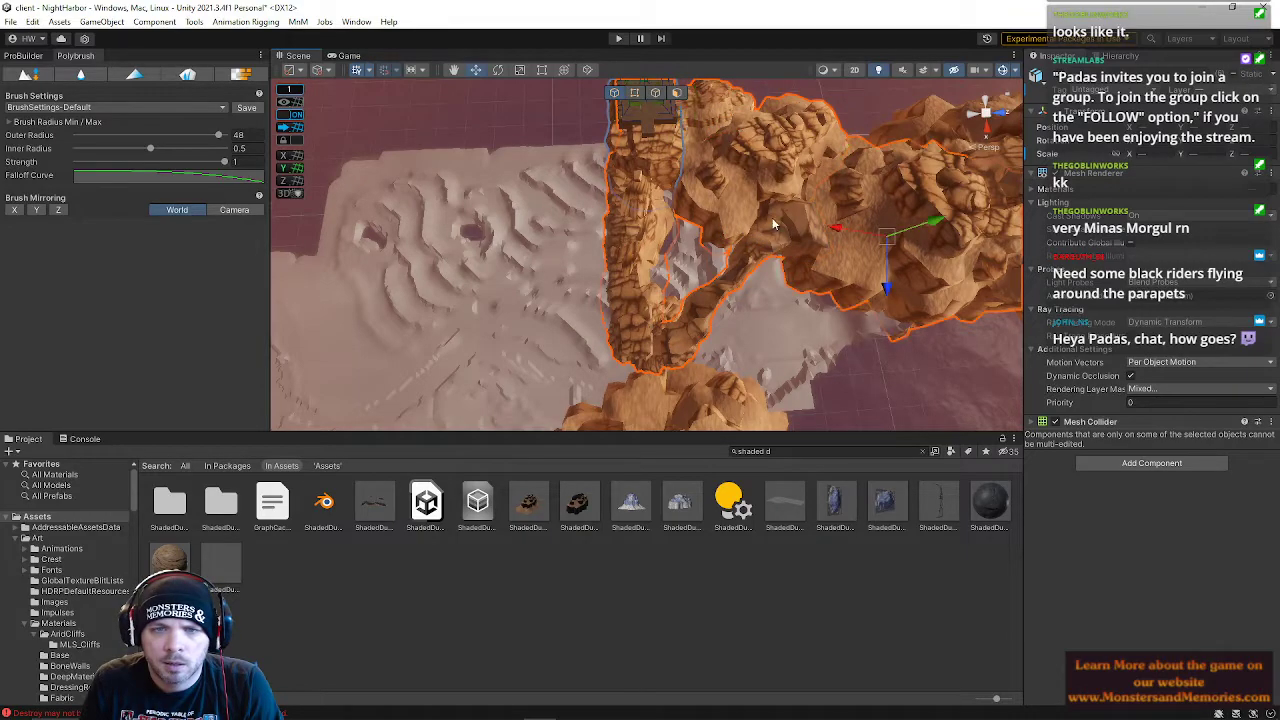
right_drag(810, 236, 881, 170)
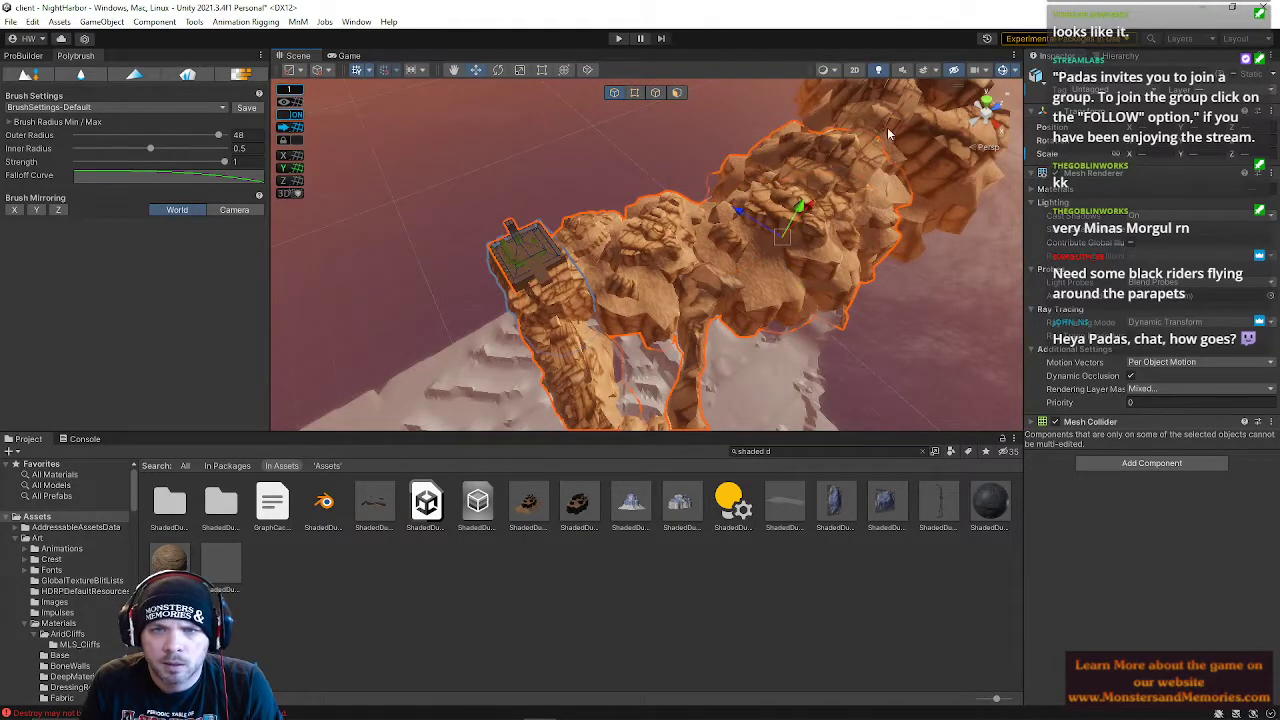
right_drag(945, 205, 929, 148)
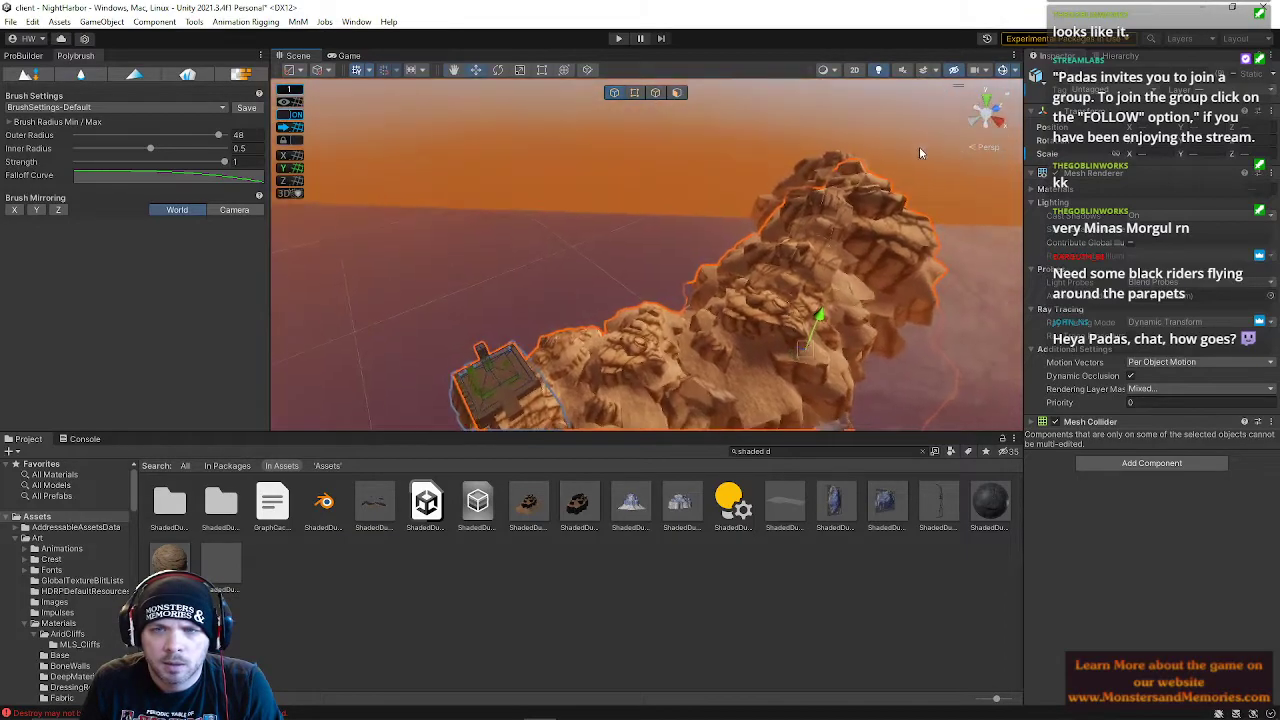
- Switch the handle orientation to Global and move the selected tower and mountains sideways along the dune terrain
right_drag(810, 221, 680, 296)
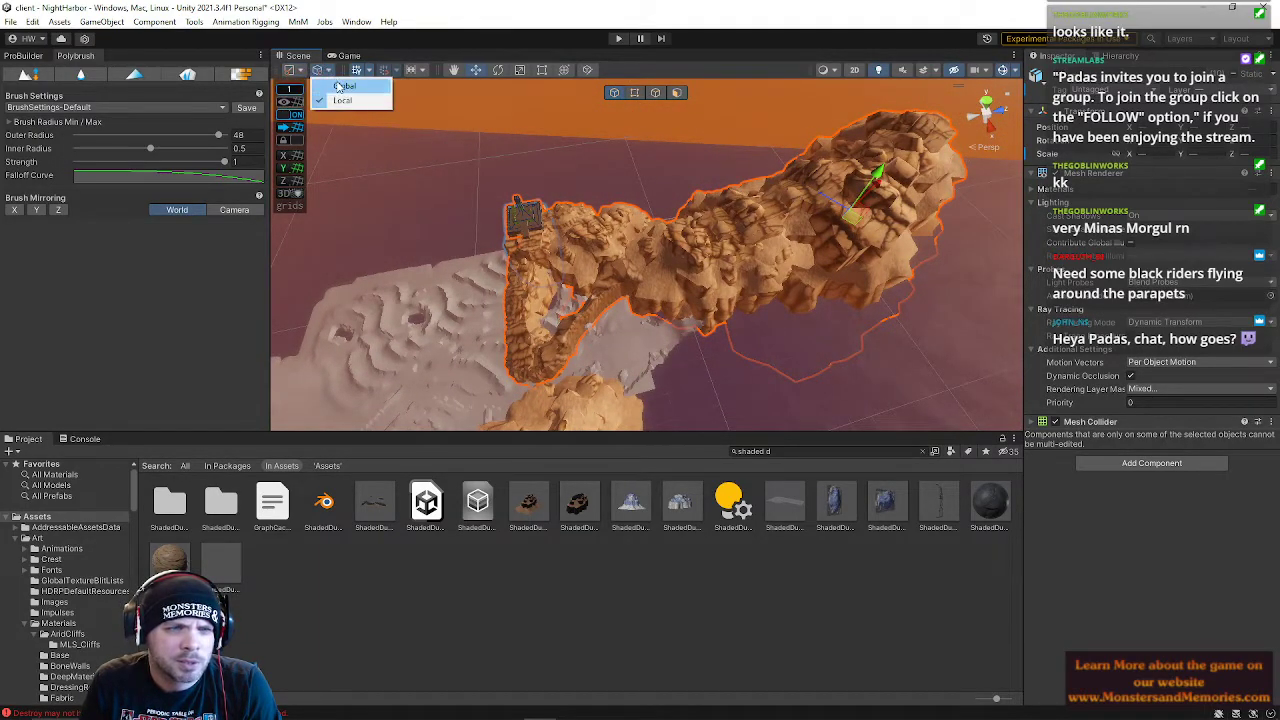
mouse_move(889, 200)
mouse_down()
mouse_move(1050, 184)
mouse_move(963, 197)
mouse_up()
right_drag(700, 249, 888, 126)
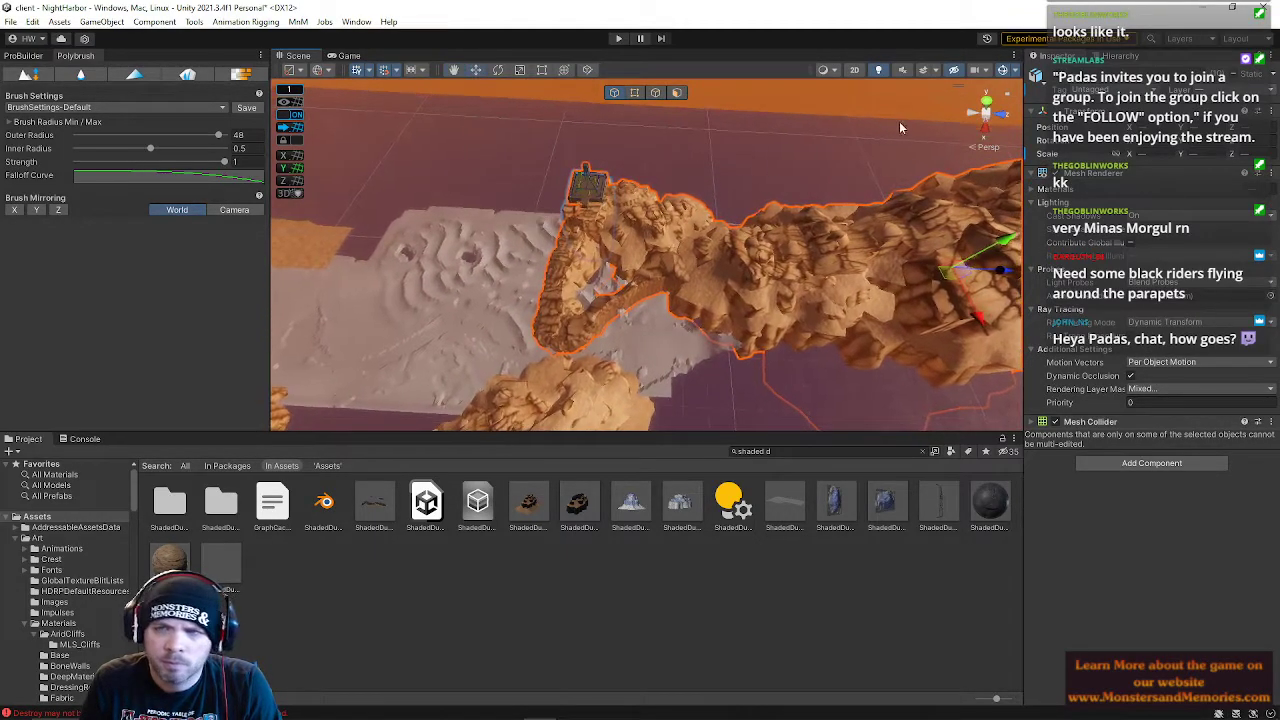
key(a)
right_drag(640, 218, 911, 229)
scroll(637, 218, up, 2)
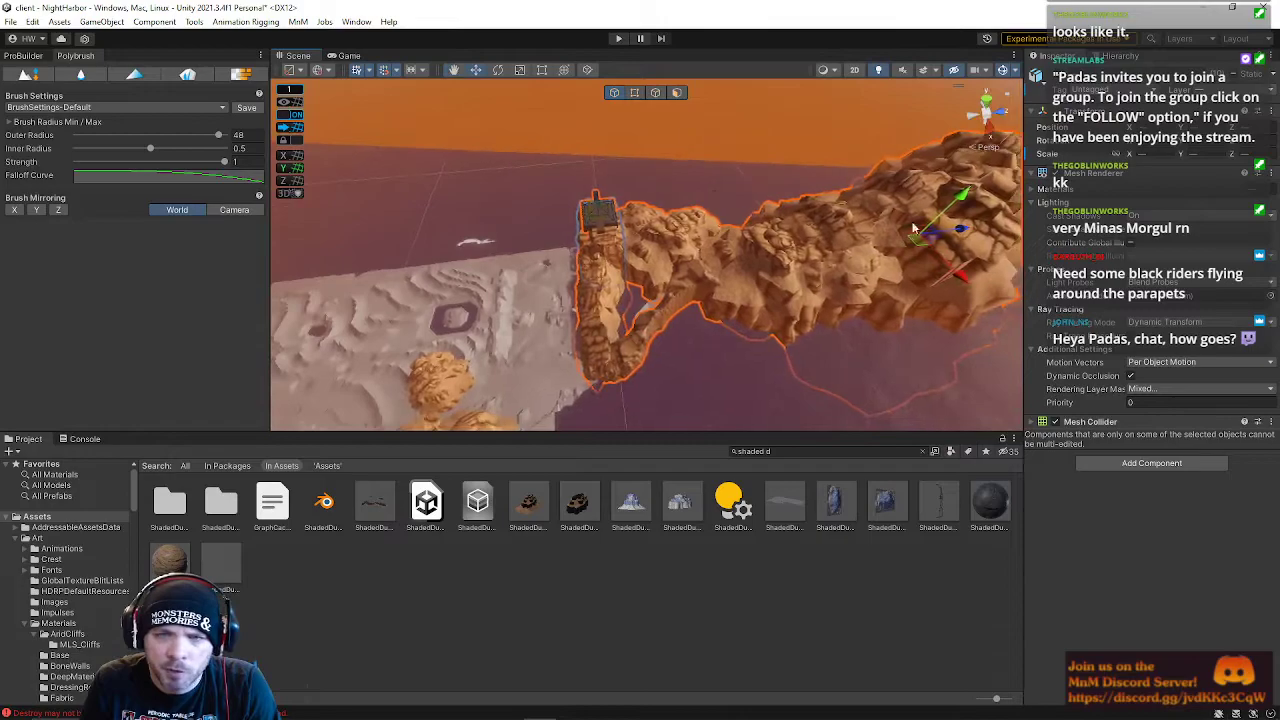
- Nudge the selected tower and mountain range slightly along the end of the dune terrain
drag(960, 232, 953, 234)
right_drag(656, 285, 585, 322)
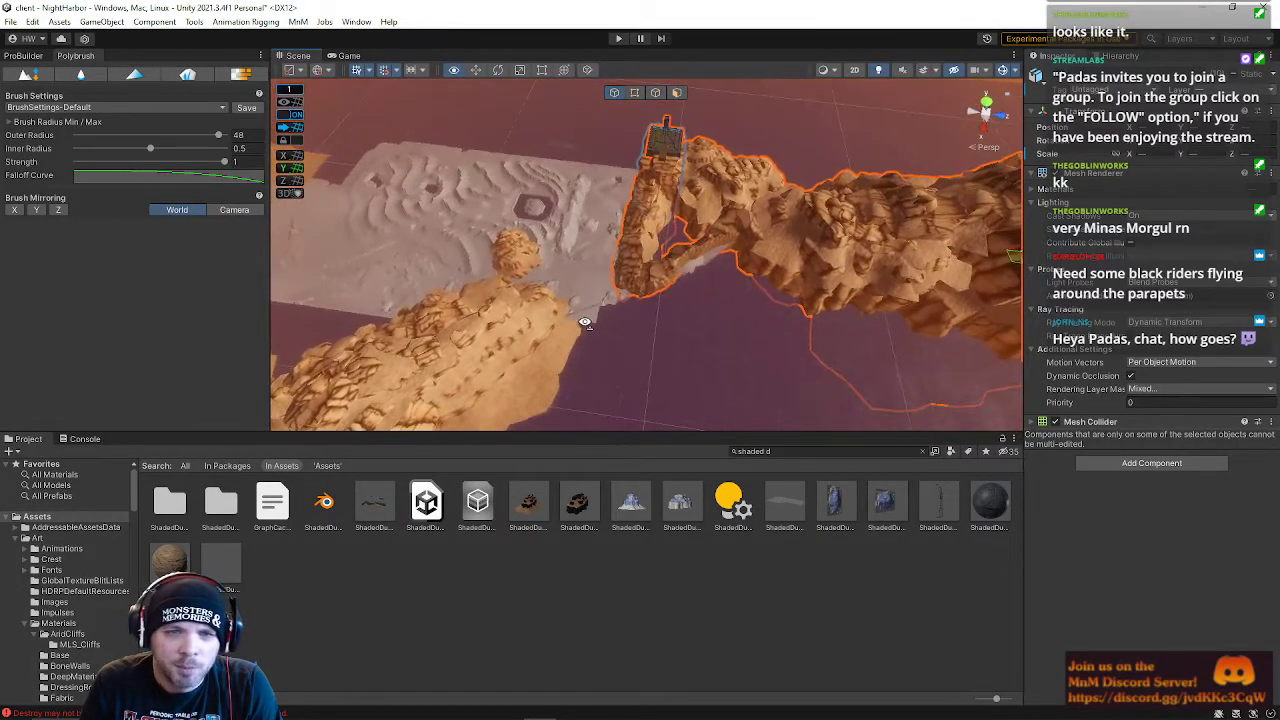
- Slide a ShadedDunesMountain_02 piece along the dune terrain's edge beside the ridge and rotate it slightly about its vertical axis
click(530, 247)
right_drag(530, 247, 1070, 266)
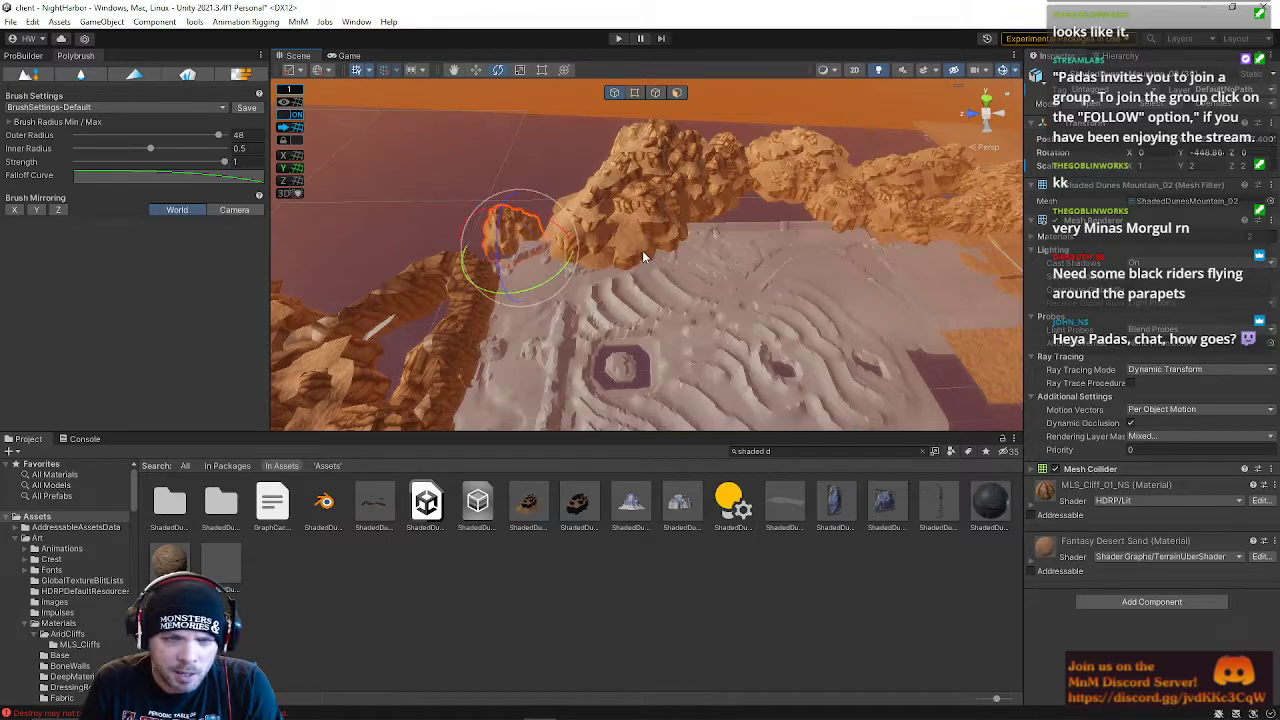
right_drag(640, 238, 516, 157)
scroll(778, 179, up, 2)
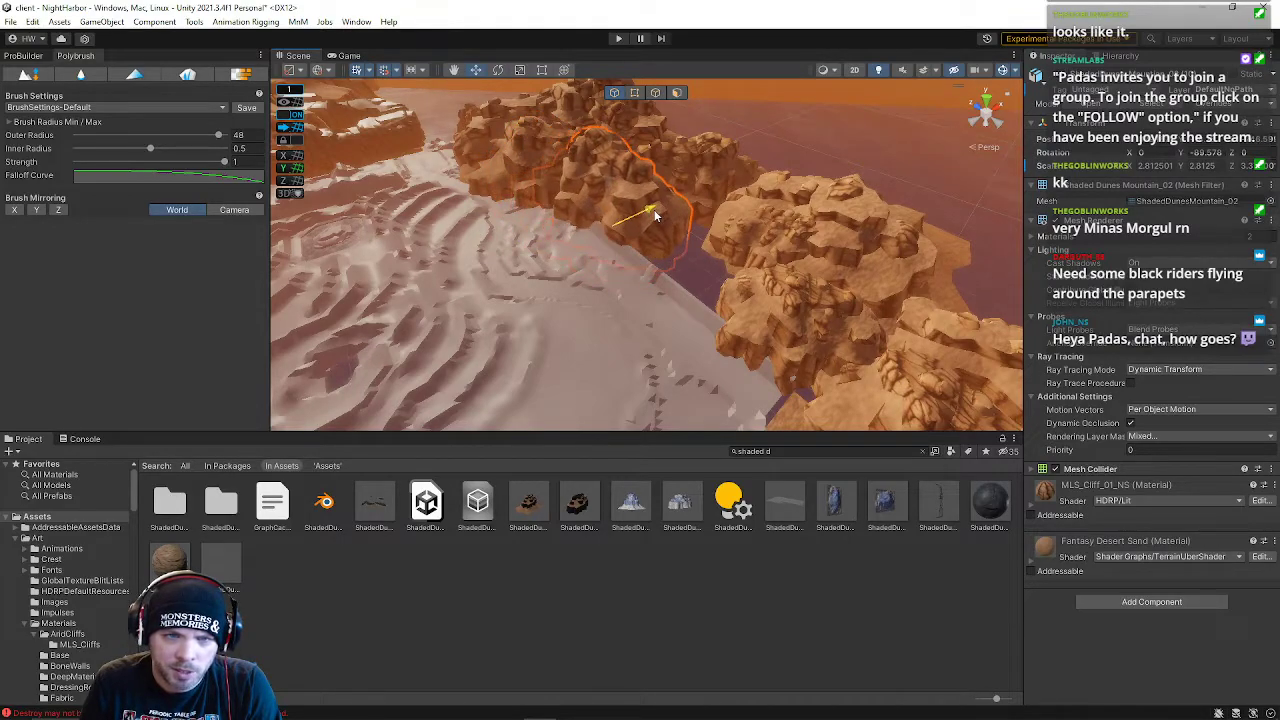
drag(577, 201, 649, 277)
right_drag(740, 268, 707, 244)
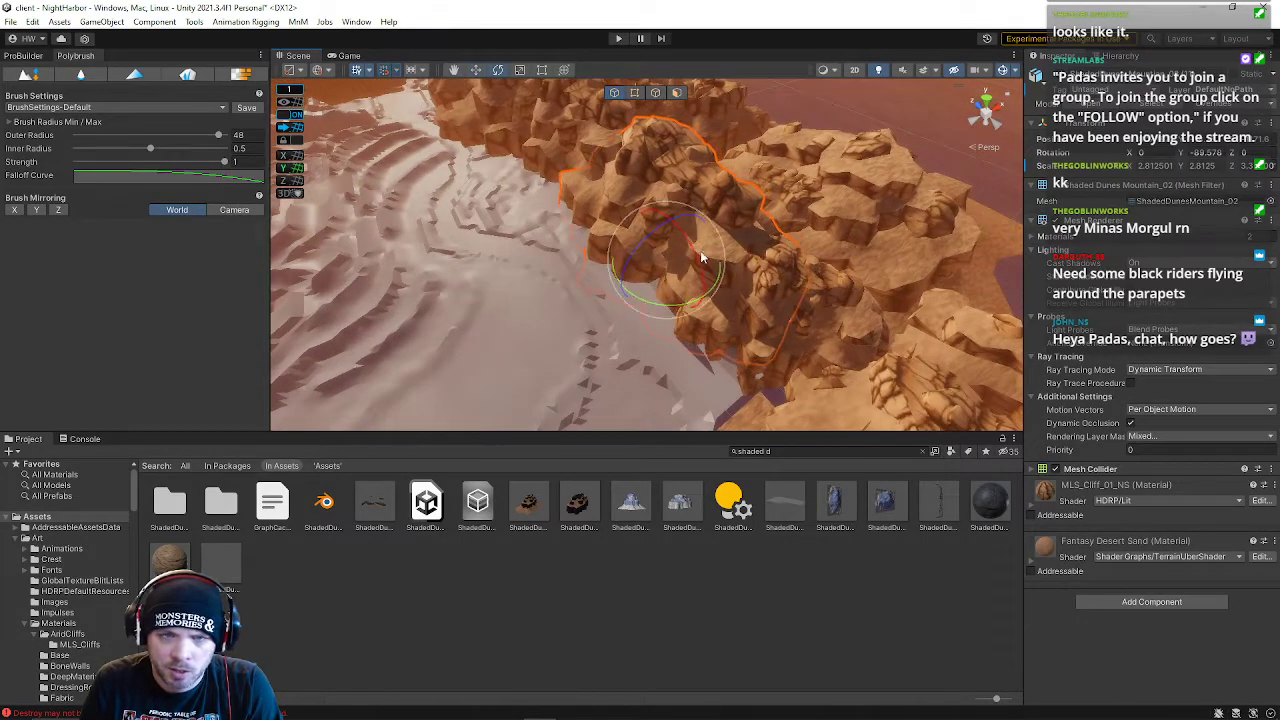
drag(684, 302, 676, 309)
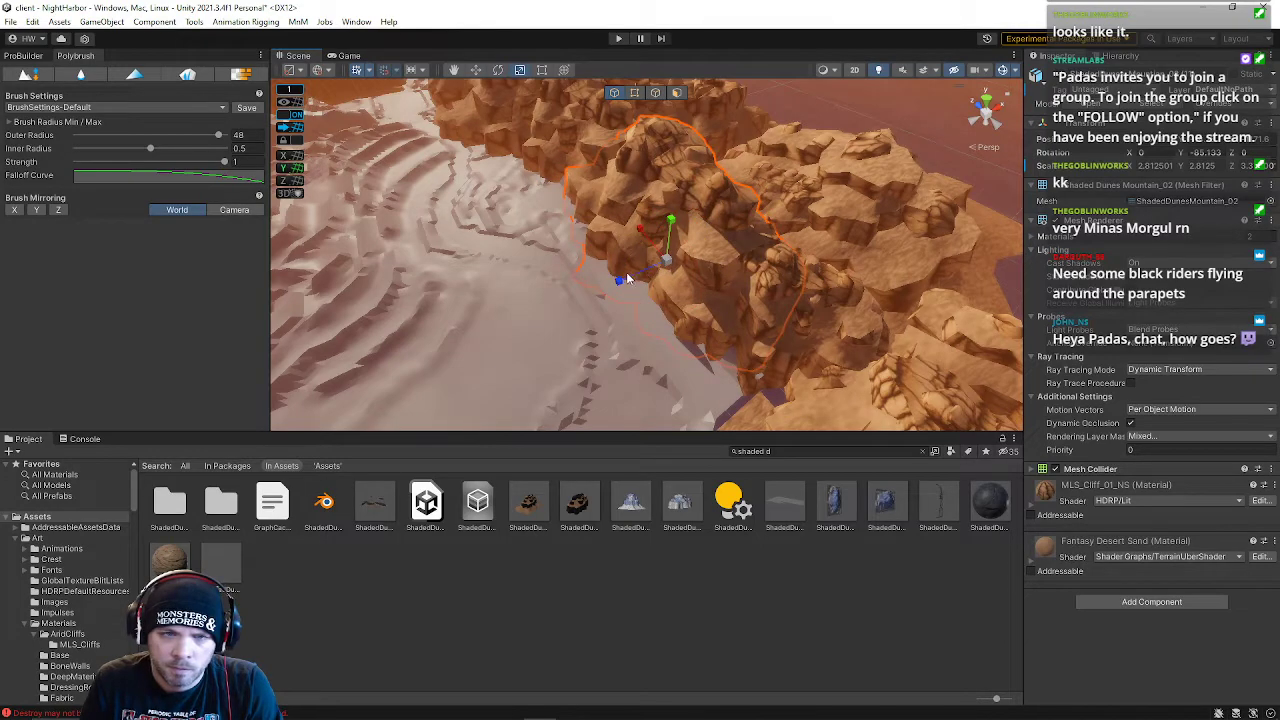
- Select the green tower block together with the cliff and mountain pieces adjoining it at the terrain's end
mouse_move(630, 278)
right_down()
mouse_move(675, 253)
mouse_move(558, 214)
mouse_move(565, 153)
mouse_move(616, 114)
mouse_move(756, 310)
mouse_move(667, 207)
mouse_move(514, 200)
mouse_move(650, 240)
mouse_move(903, 271)
mouse_move(768, 290)
mouse_move(680, 334)
mouse_move(586, 354)
mouse_move(540, 323)
mouse_move(628, 291)
right_up()
click(628, 291)
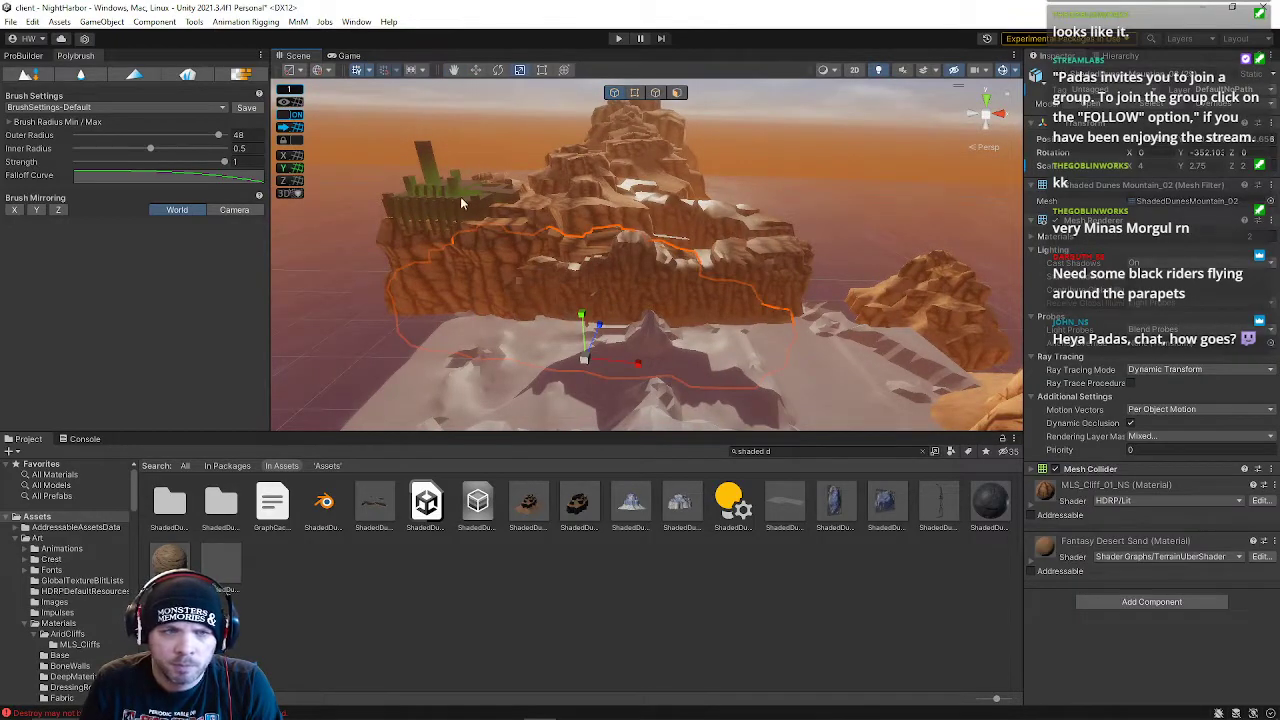
click(486, 200)
right_drag(484, 217, 502, 201)
shift+click(650, 270)
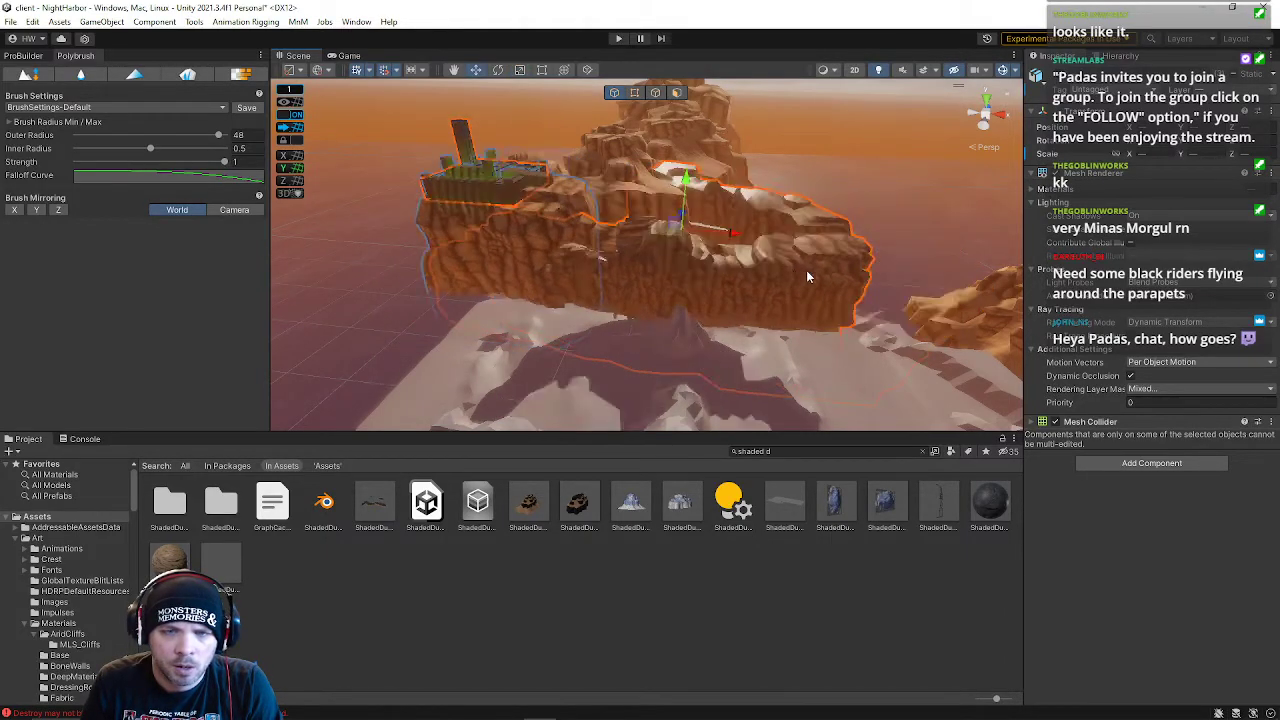
right_drag(800, 270, 171, 357)
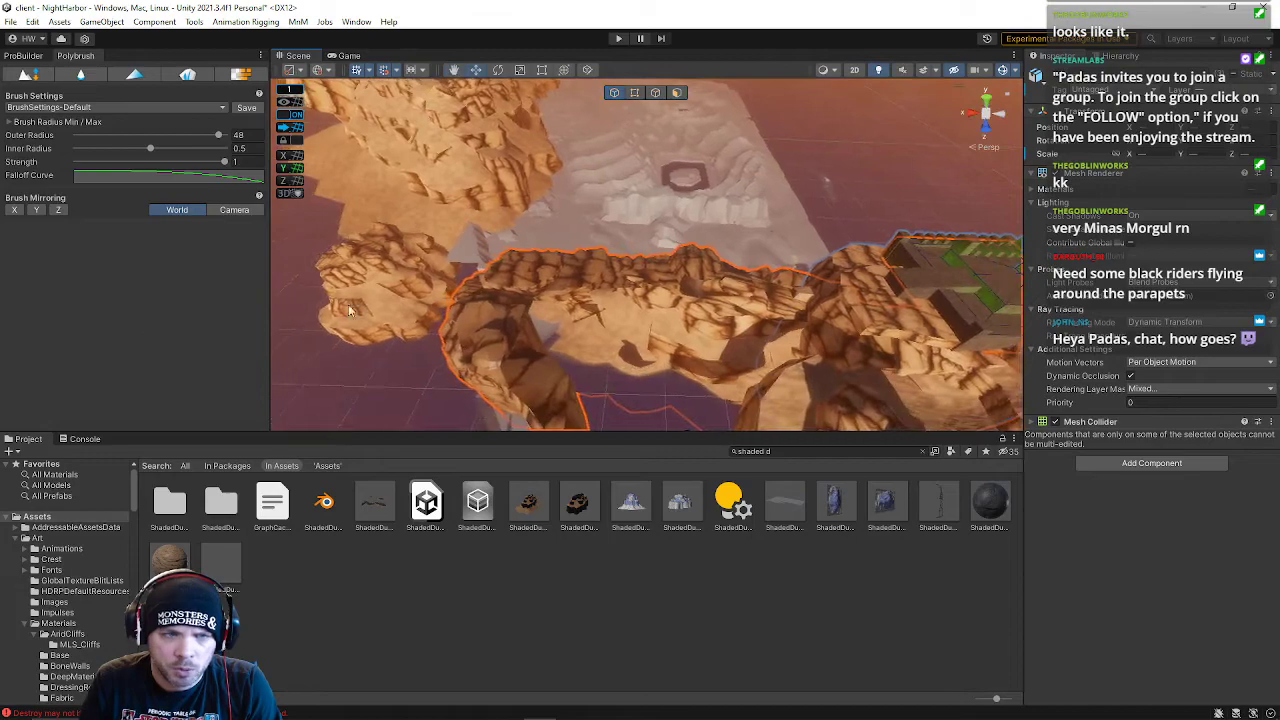
click(410, 297)
drag(373, 323, 465, 330)
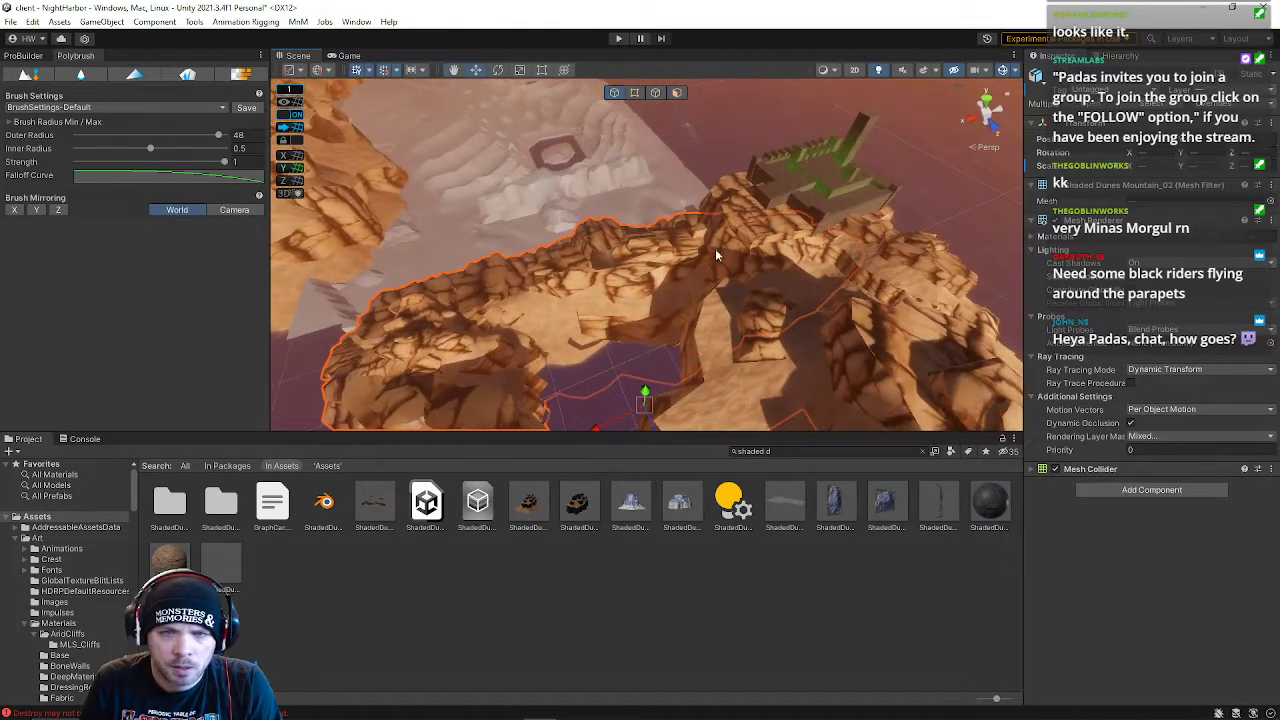
shift+click(781, 172)
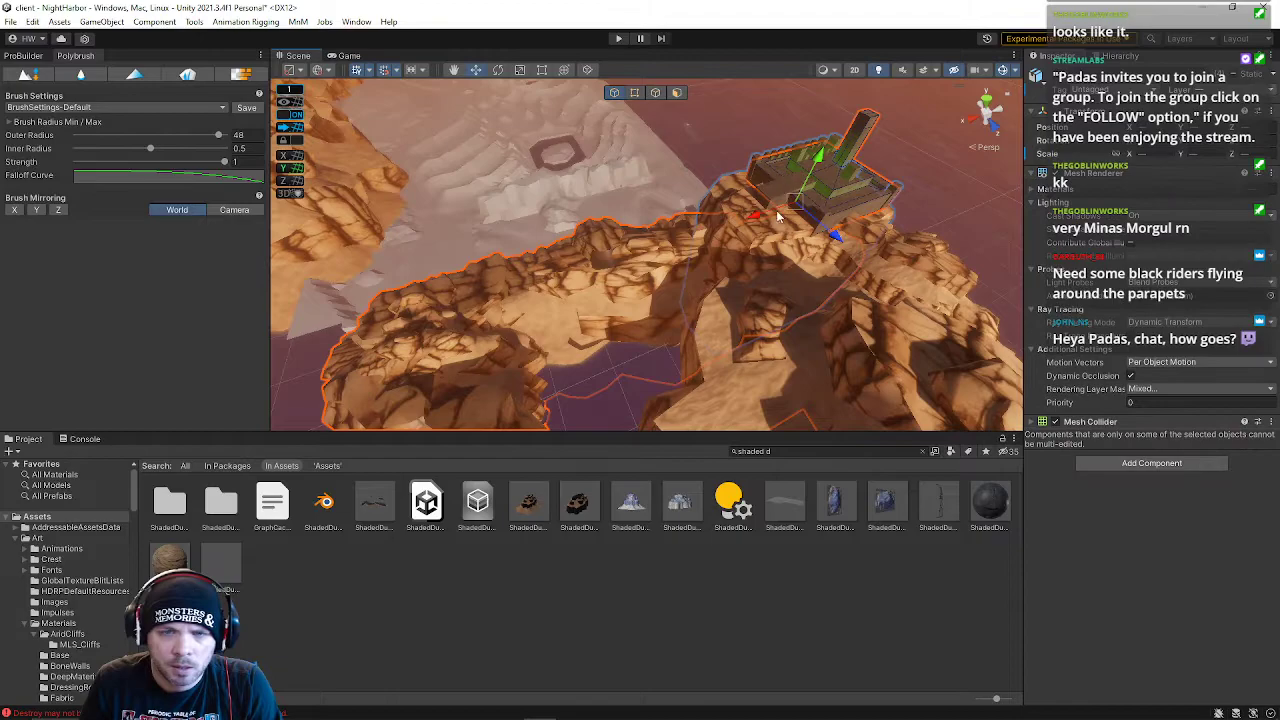
- Shift the selected tower and cliffs sideways to sit across the far end of the dune terrain
right_drag(822, 229, 1262, 152)
key(w)
key(s)
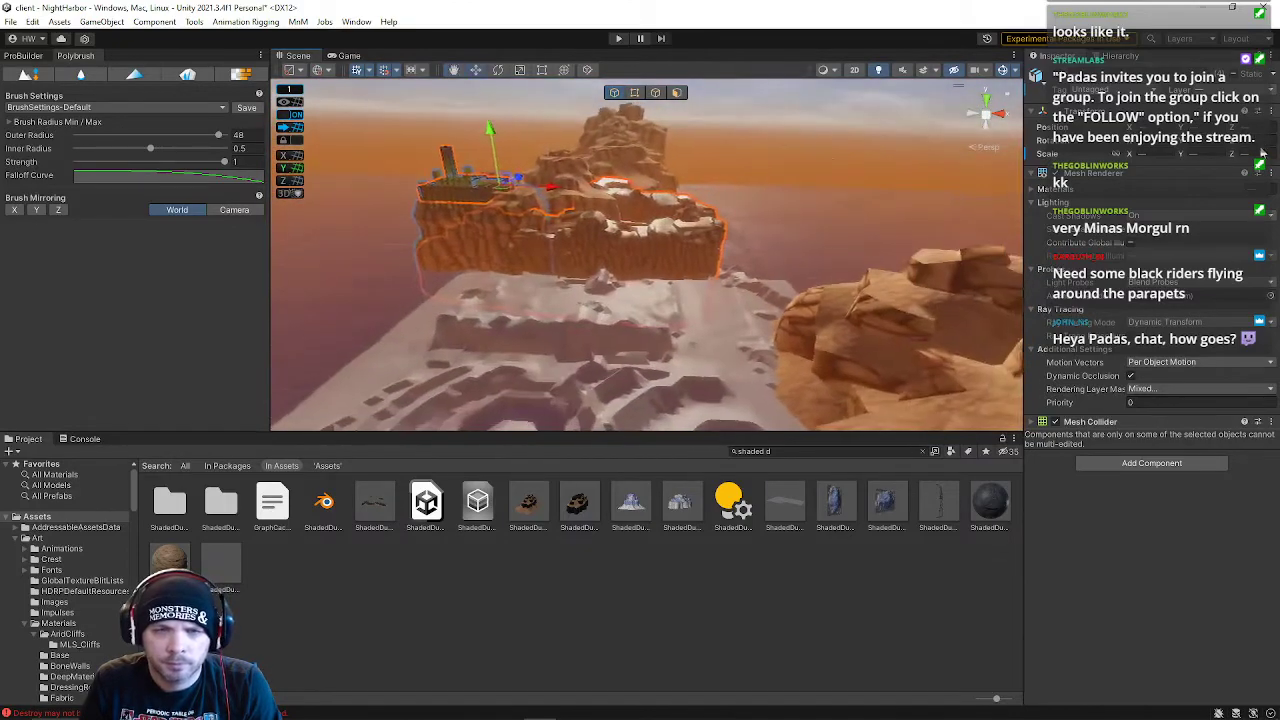
drag(557, 190, 520, 181)
key(w)
right_drag(528, 183, 475, 180)
key(w)
key(d)
mouse_move(515, 177)
mouse_down()
mouse_move(495, 175)
mouse_move(511, 177)
mouse_up()
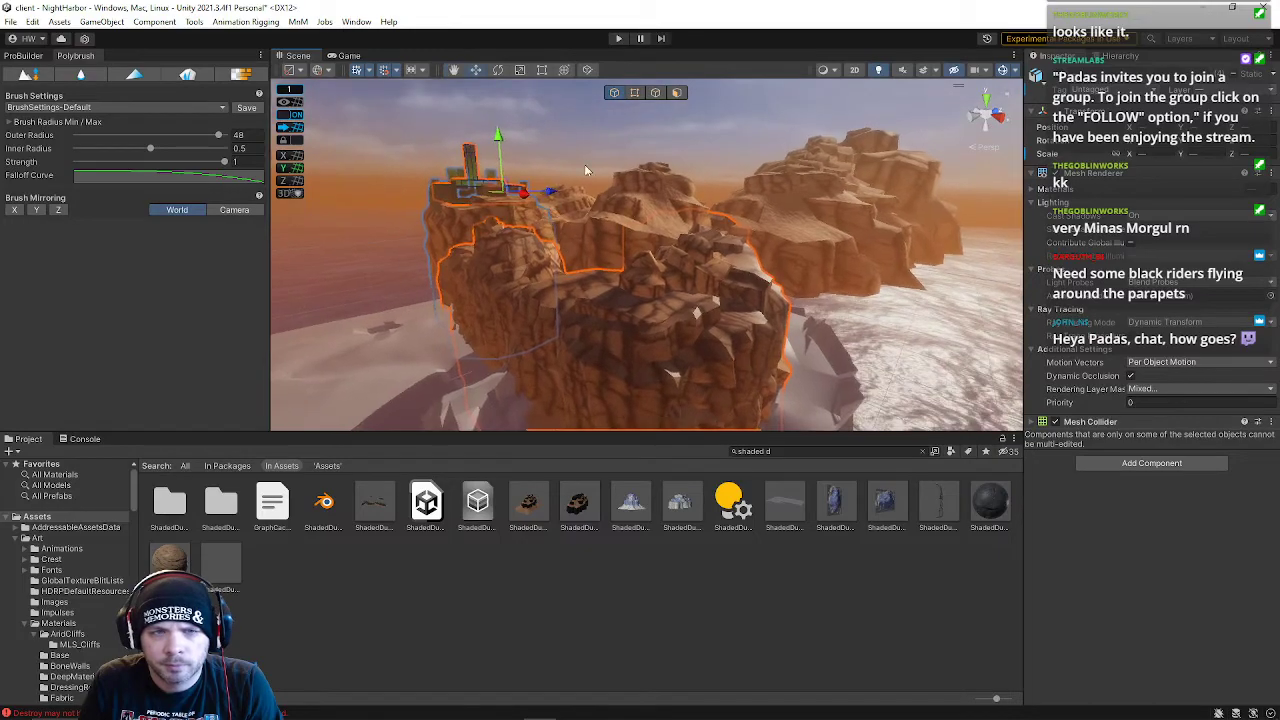
- Delete the small foreground mountain pieces overlapping the range at the dune terrain's corner
click(600, 162)
right_drag(650, 188, 694, 214)
key(w)
key(w)
click(655, 184)
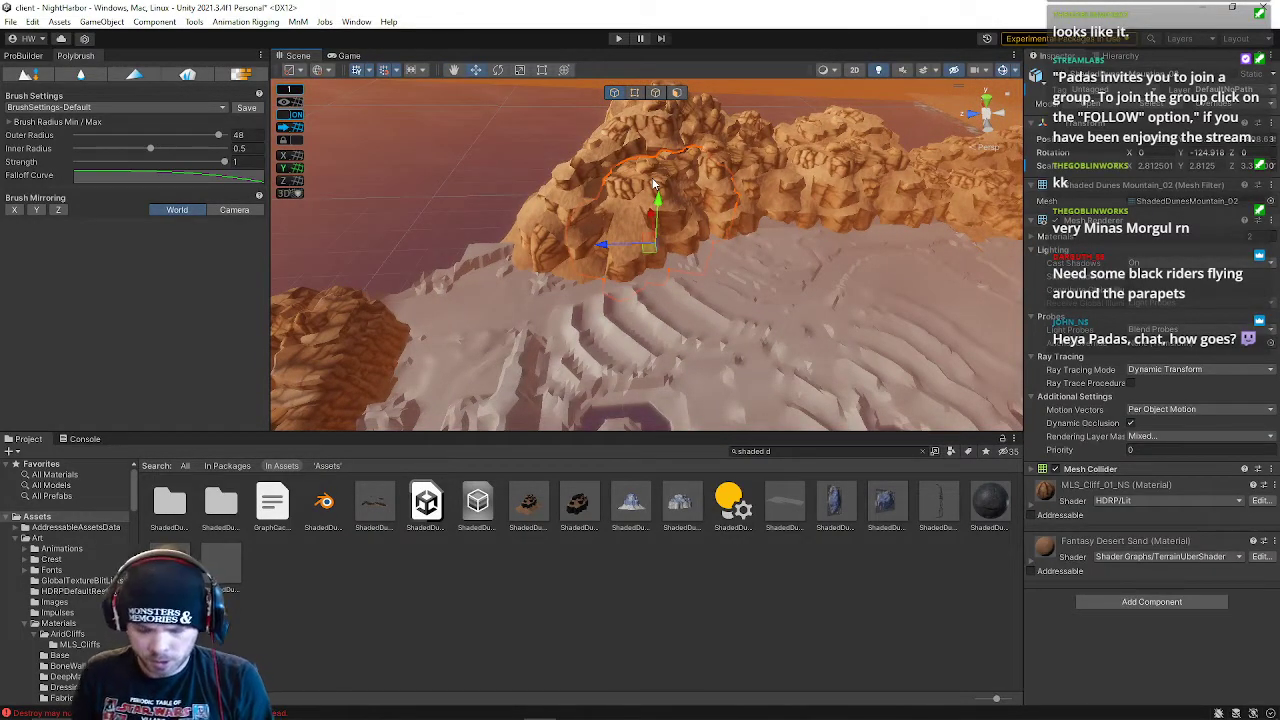
key(Delete)
click(654, 160)
key(Delete)
- Move the large ShadedDunesMountain_01 piece along the terrain edge toward the open end of the range
click(637, 159)
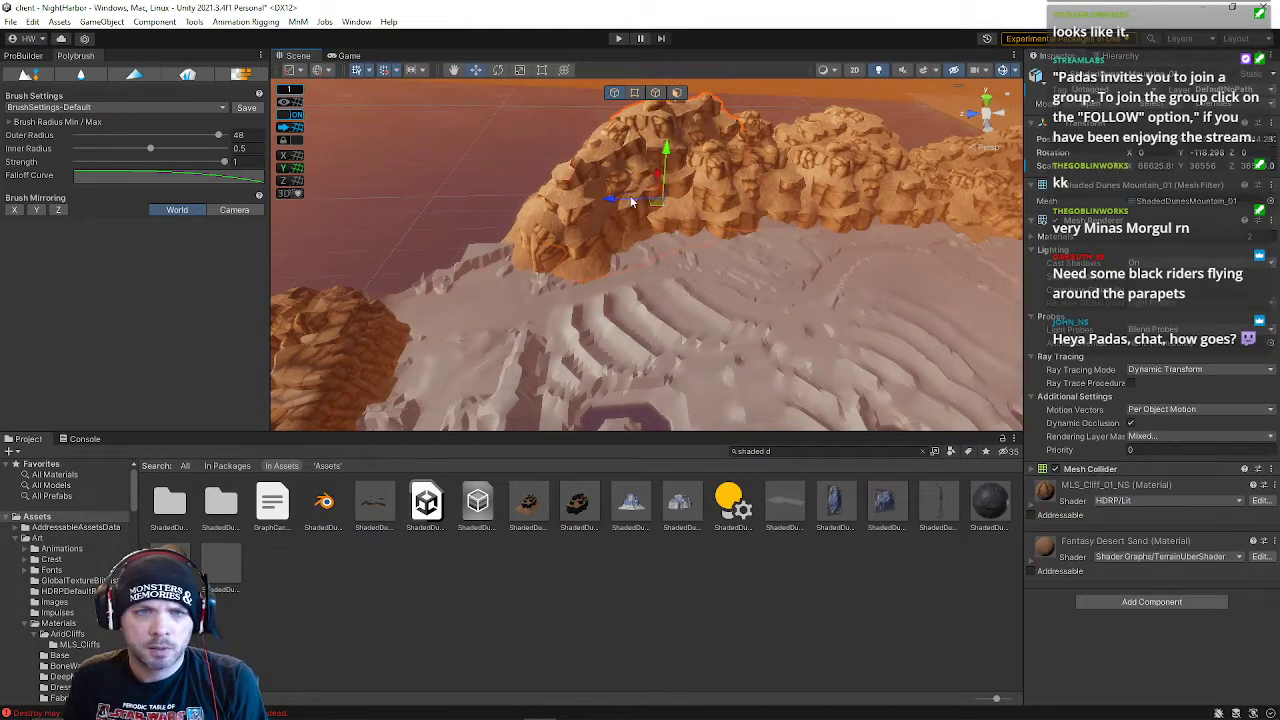
drag(625, 205, 437, 236)
drag(486, 183, 465, 224)
right_drag(520, 211, 423, 203)
key(w)
drag(559, 204, 552, 208)
right_drag(493, 234, 557, 197)
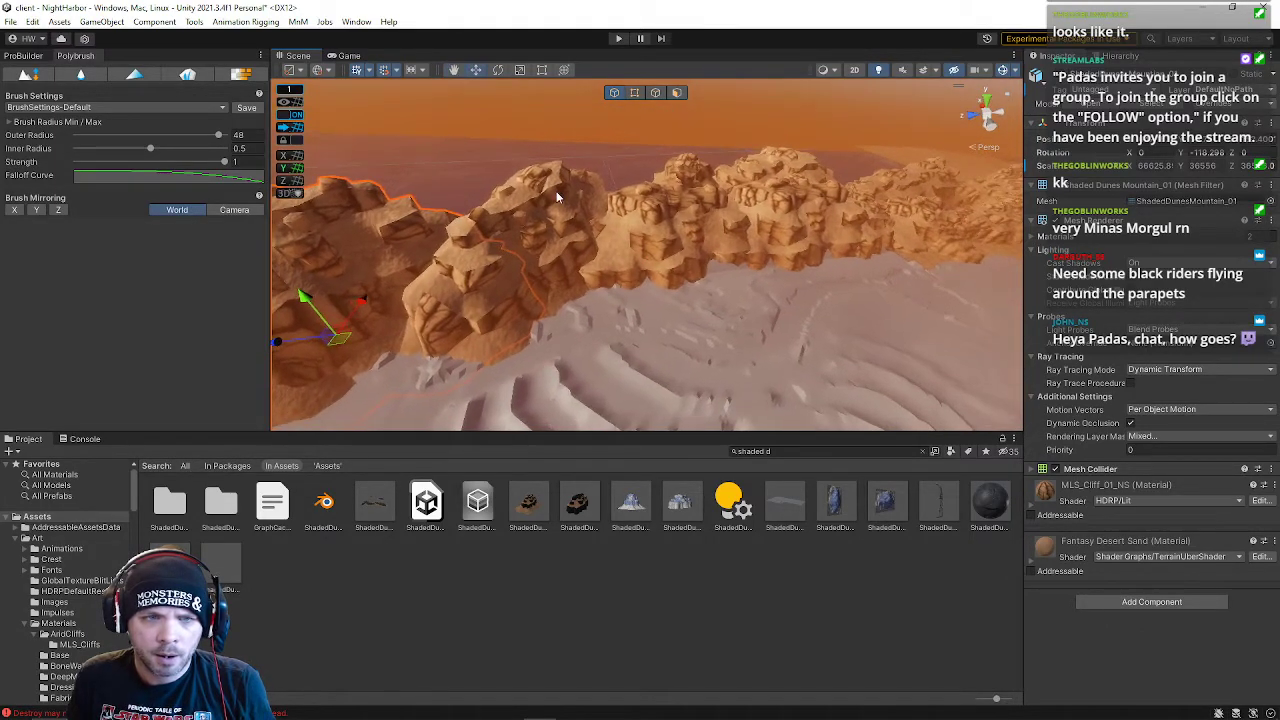
- Enlarge the neighbouring ShadedDunesMountain_01 peak uniformly and move it along the terrain edge
drag(555, 303, 510, 311)
key(w)
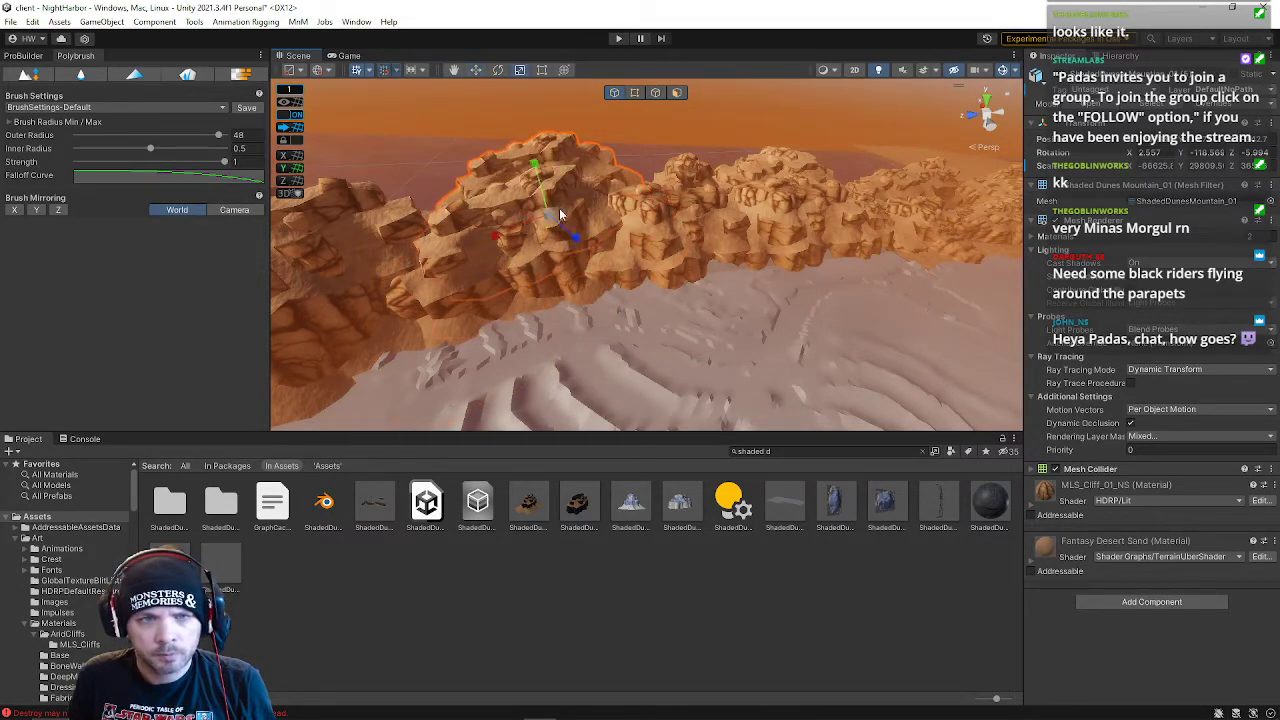
drag(550, 218, 583, 216)
key(w)
drag(493, 220, 422, 232)
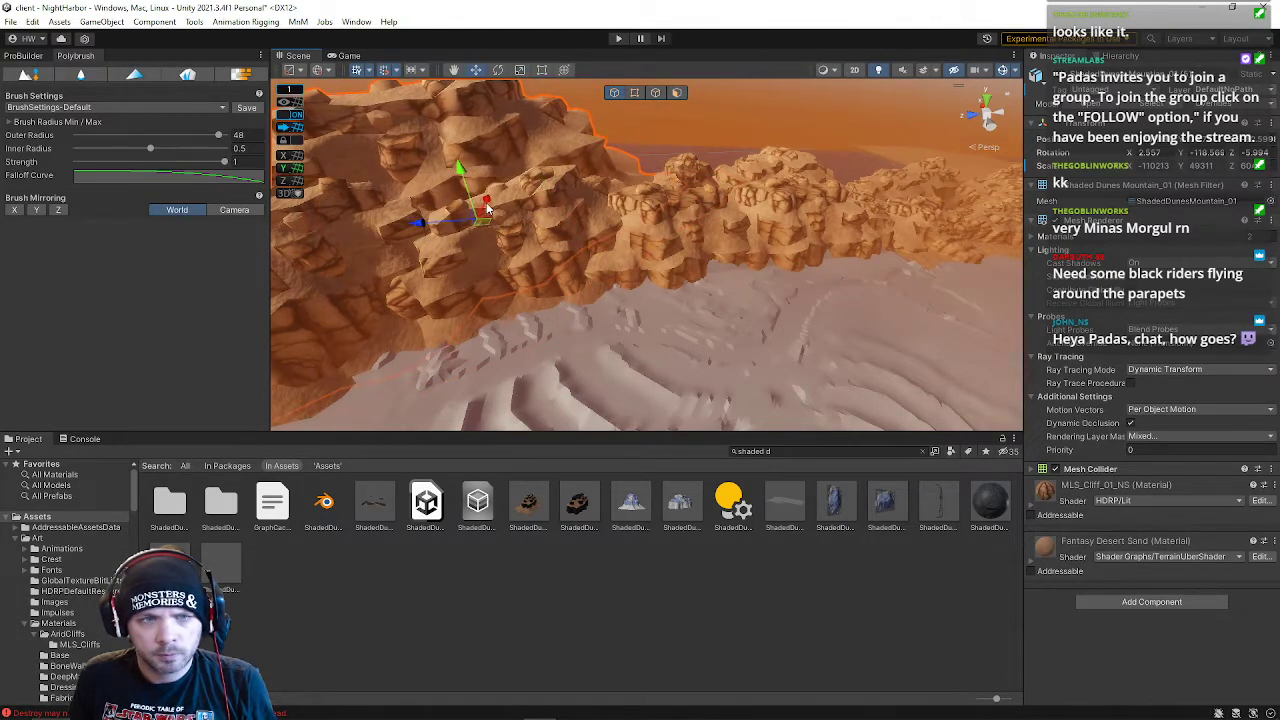
- Rotate the enlarged peak about its vertical axis to about -170.83 and push it back behind the ridge
key(f)
drag(607, 268, 675, 262)
key(r)
drag(610, 230, 618, 212)
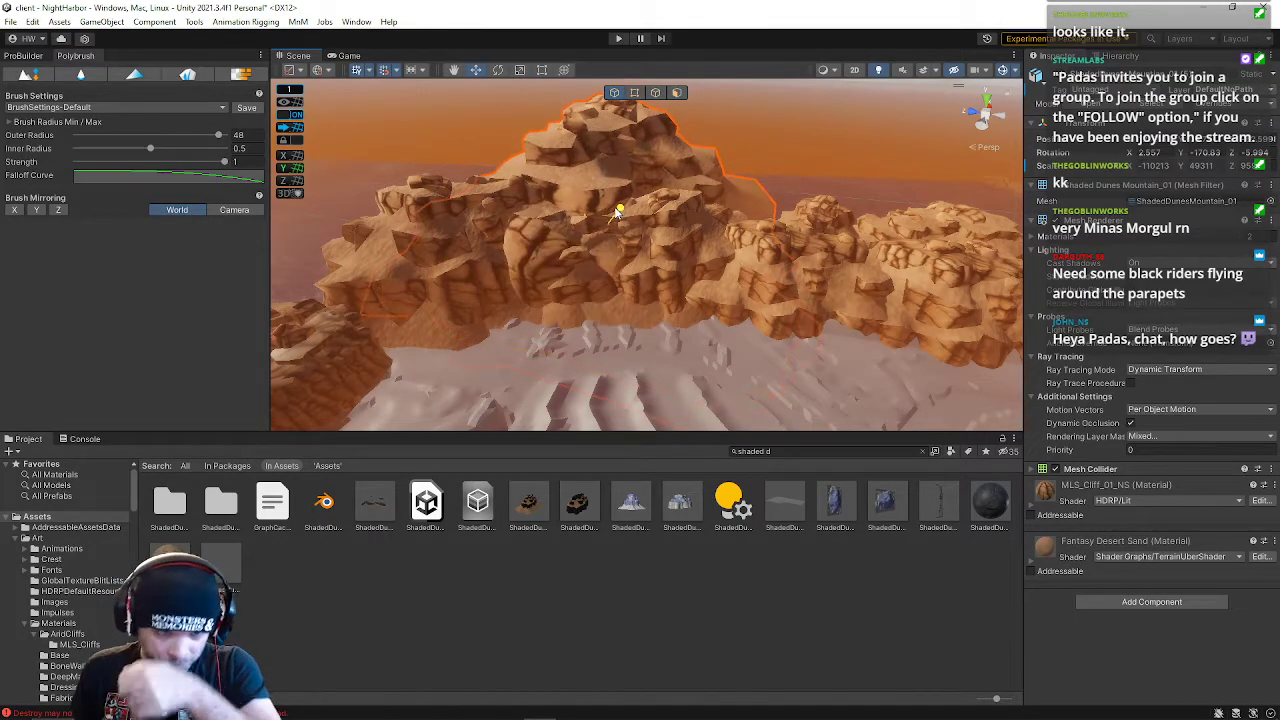
- Examine from above how the Shaded Dune Terrain meets the sand terrain and the cliffs
click(756, 161)
right_drag(756, 161, 558, 162)
click(698, 280)
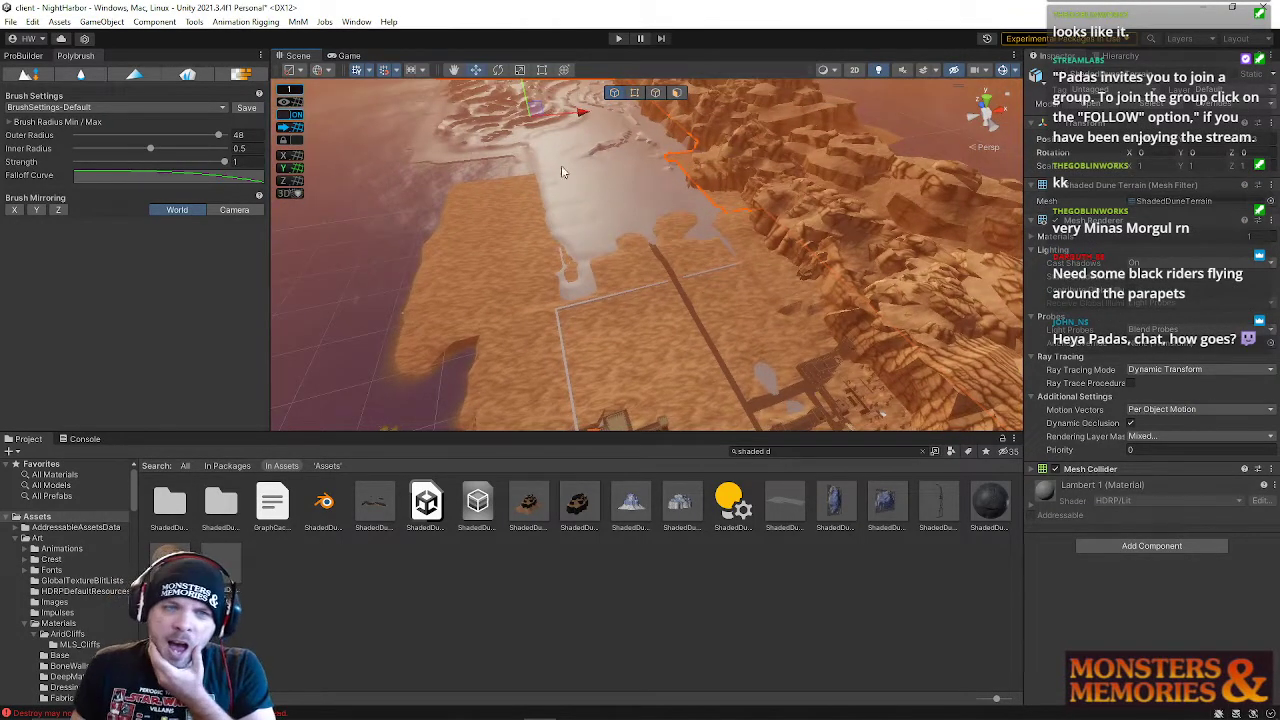
right_drag(632, 149, 640, 211)
key(d)
right_drag(635, 193, 584, 194)
key(d)
key(w)
- Undo the recent mountain edits and deletions along with the shifts of the tower and cliffs
key(ctrl+z)
key(ctrl+z)
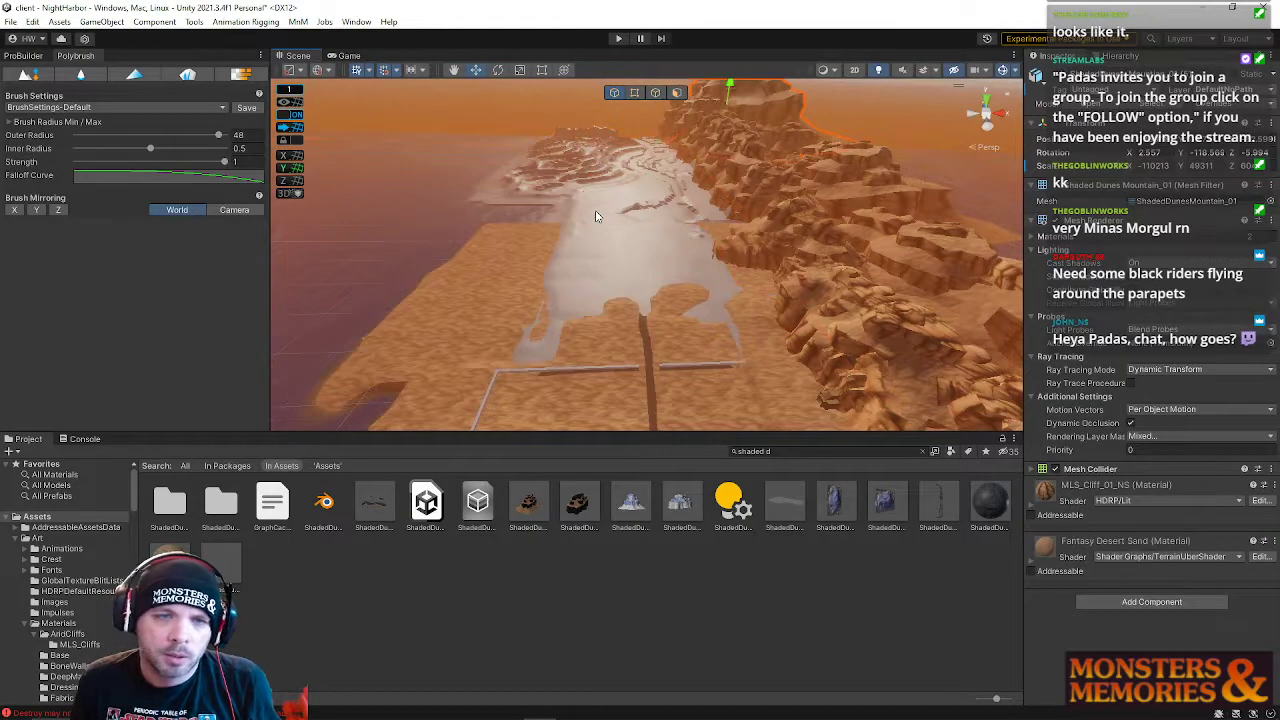
key(ctrl+z)
key(ctrl+z)
key(ctrl+z)
key(ctrl+z)
key(ctrl+z)
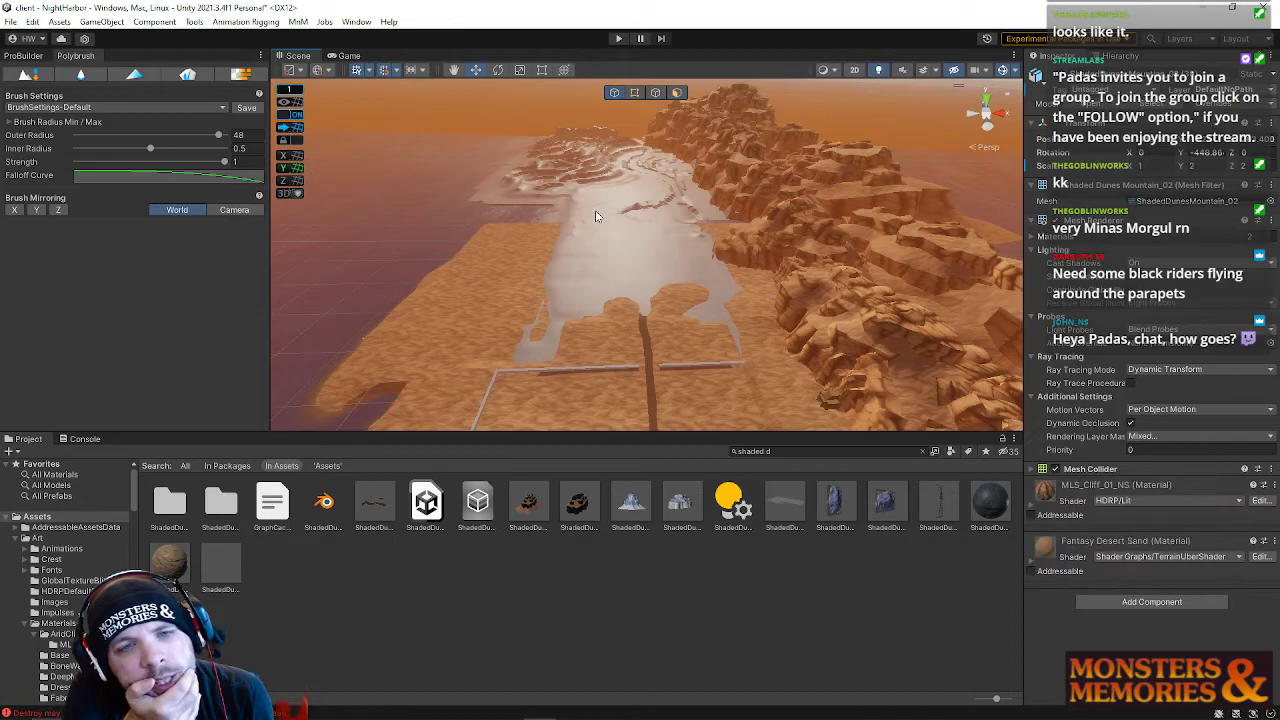
key(ctrl+z)
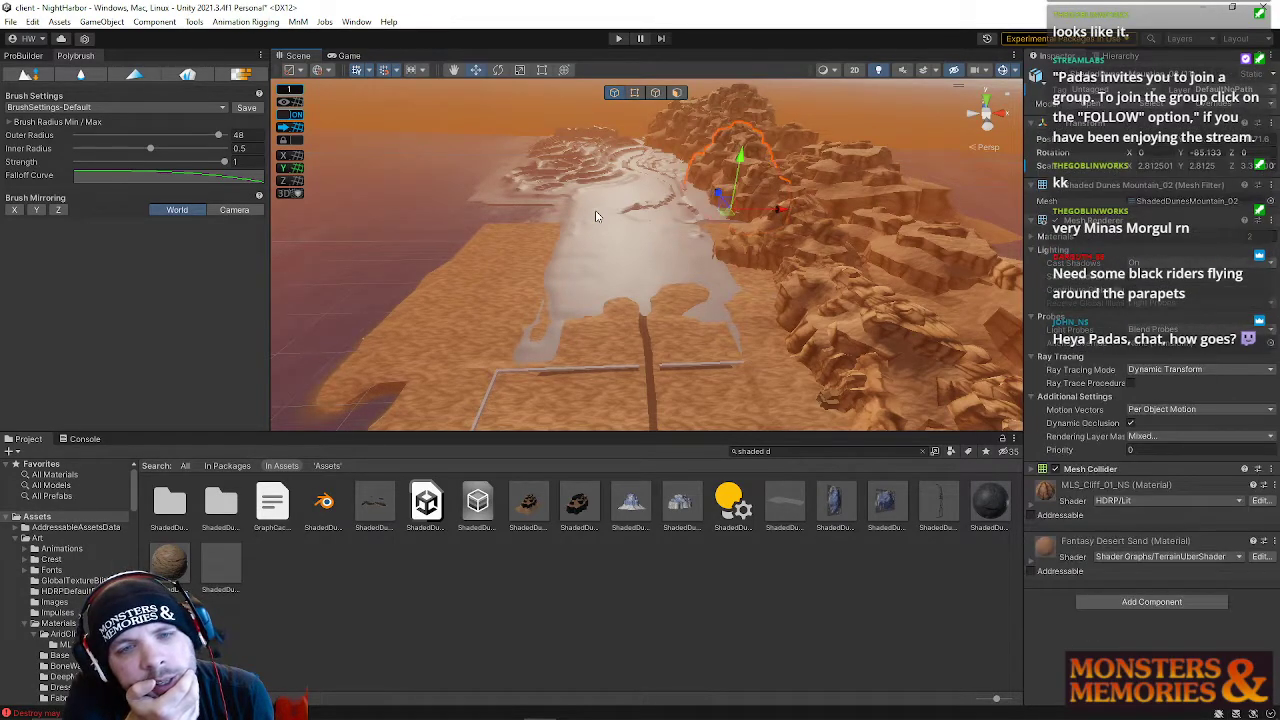
key(ctrl+z)
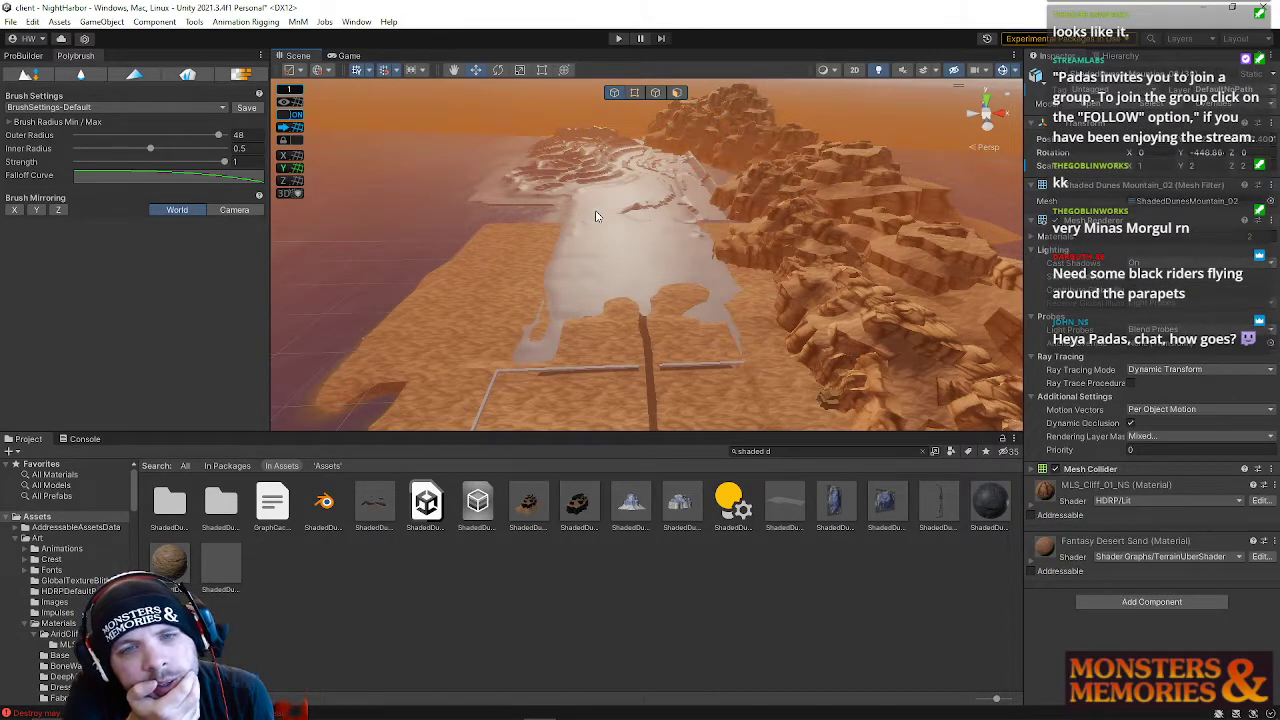
key(ctrl+z)
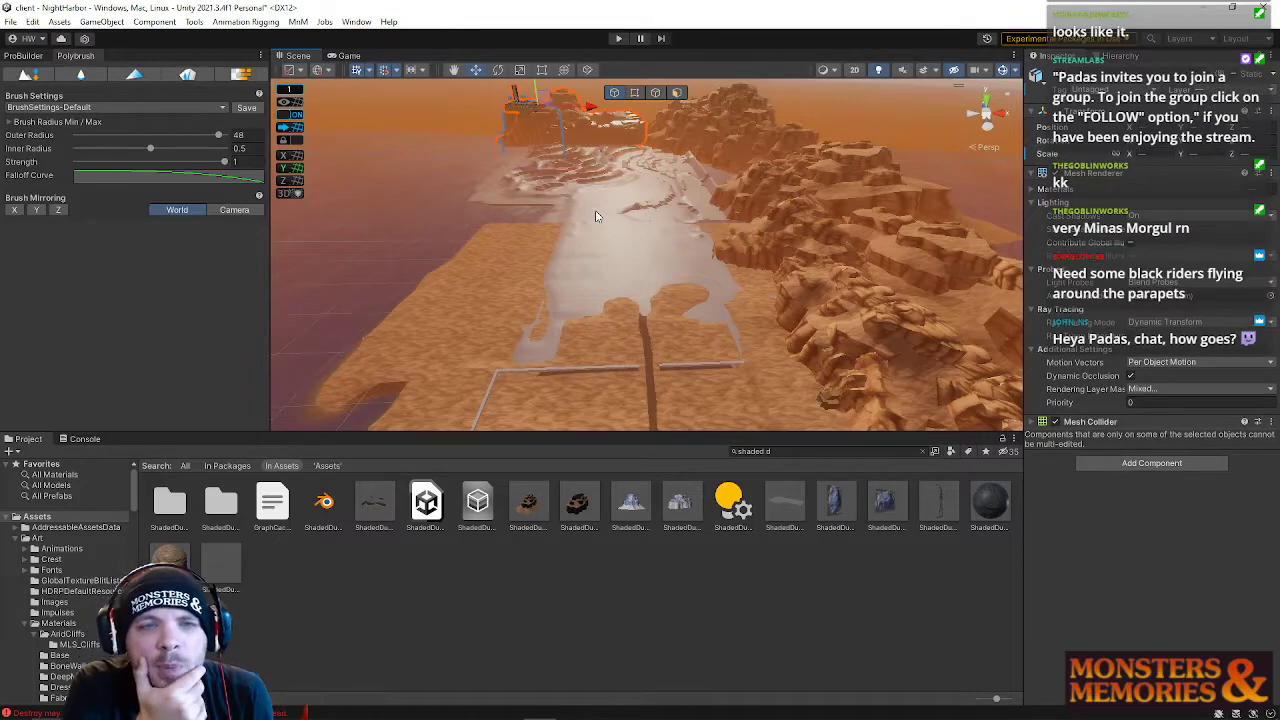
key(ctrl+z)
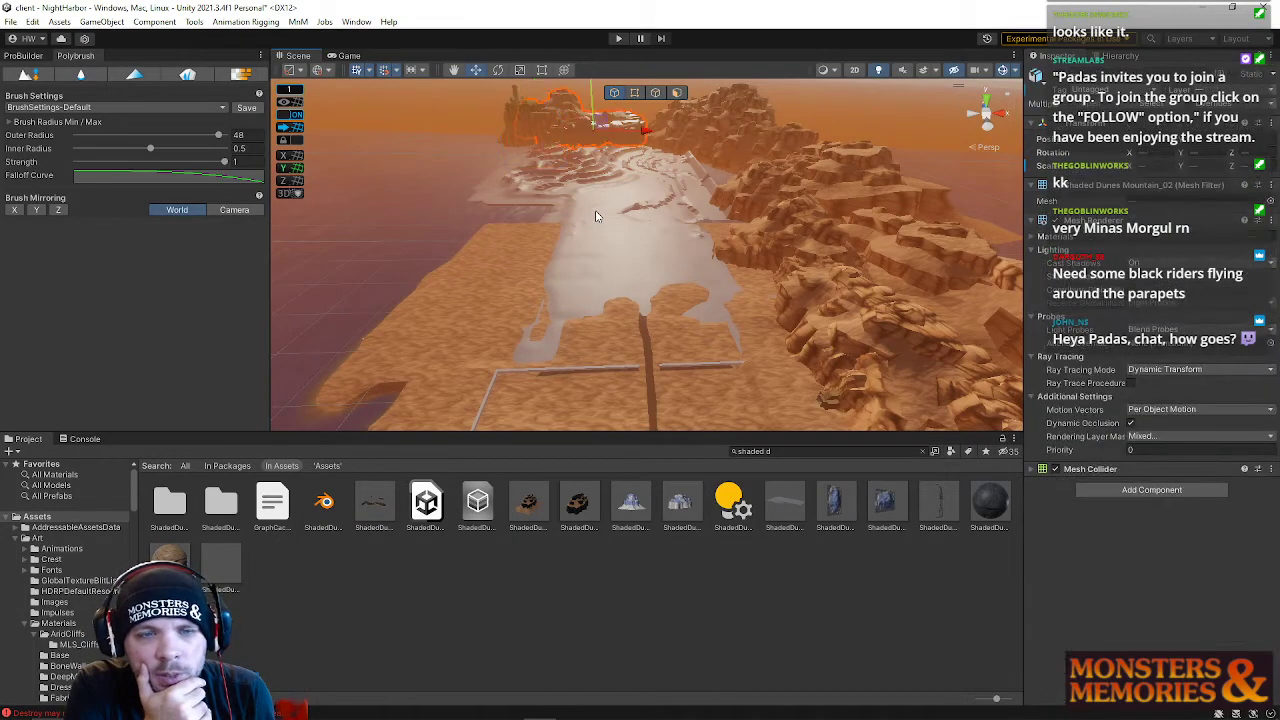
- Undo the Shaded Dune Terrain's earlier repositioning and nudge the terrain lengthwise where it overlaps the sand
key(ctrl+z)
key(ctrl+z)
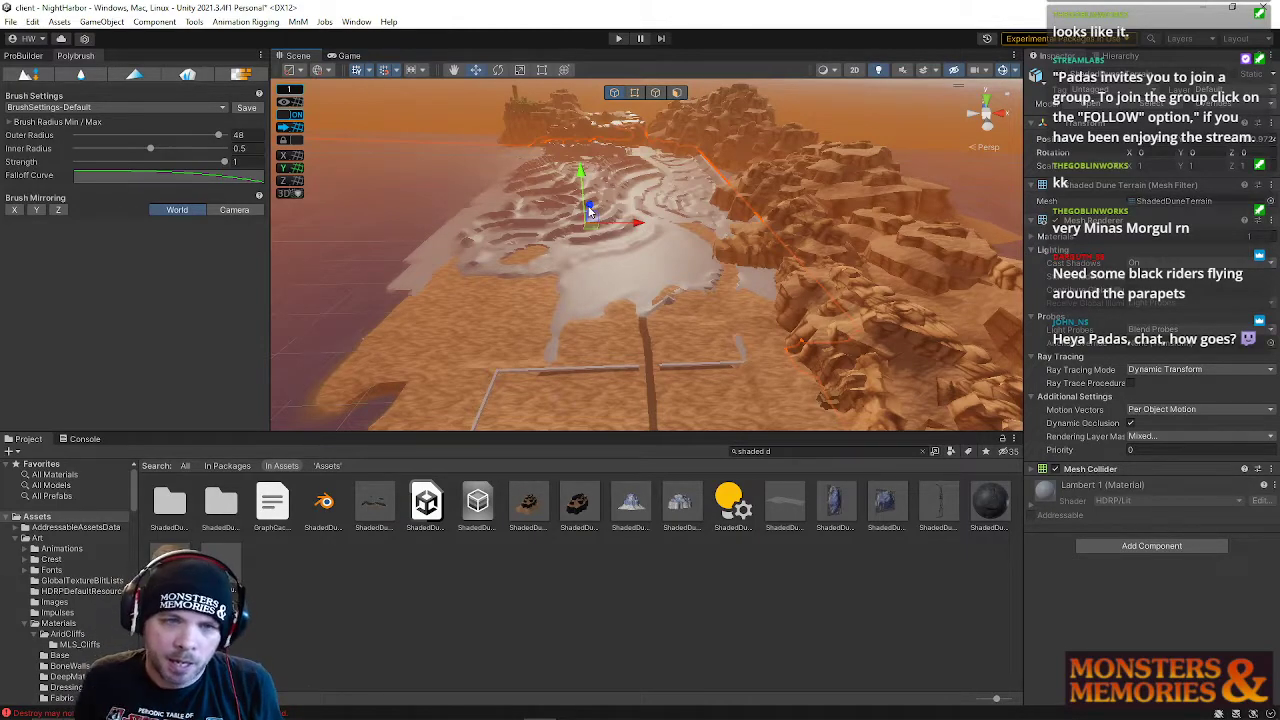
mouse_move(590, 208)
mouse_down()
mouse_move(578, 152)
mouse_move(589, 206)
mouse_up()
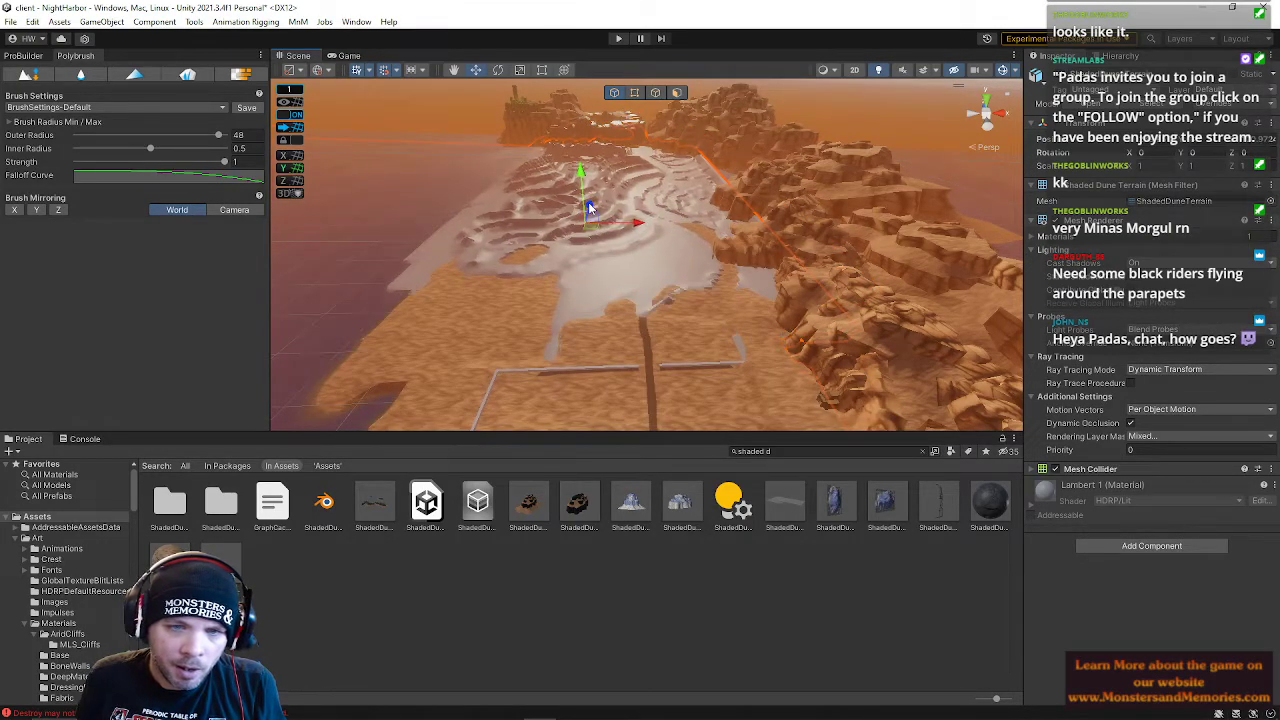
right_drag(608, 244, 390, 197)
right_drag(734, 240, 476, 200)
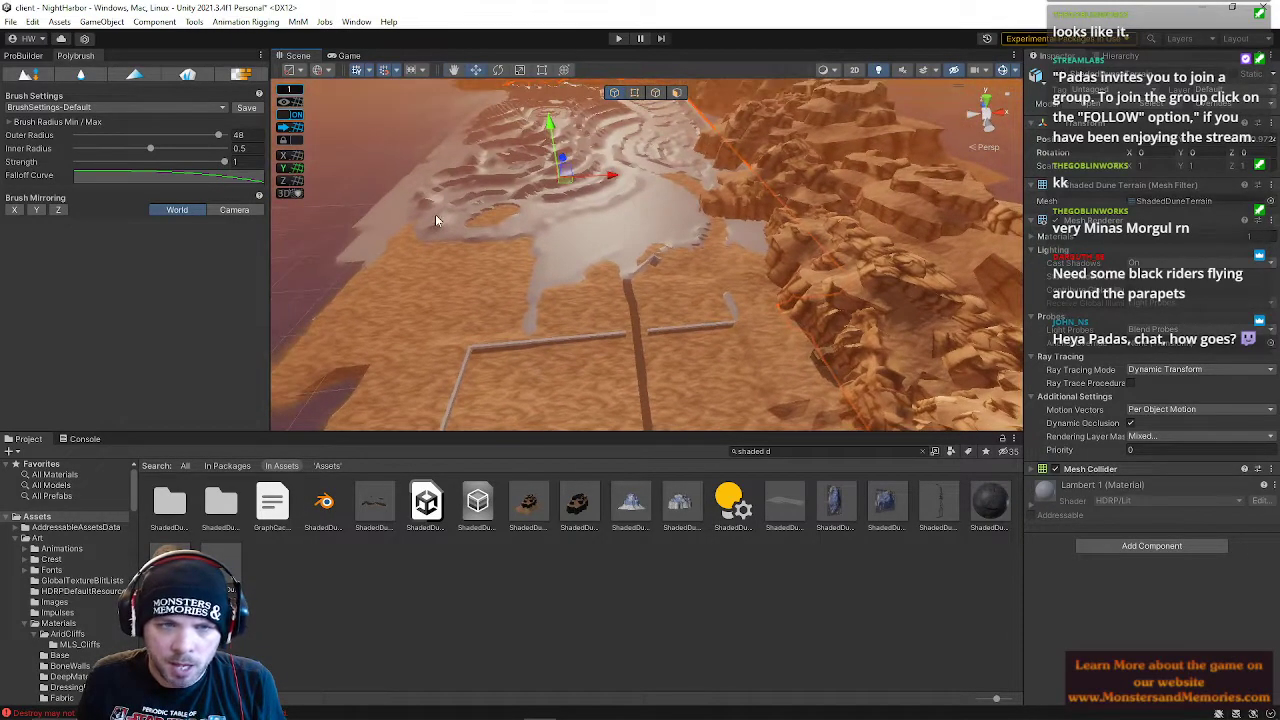
right_drag(541, 274, 591, 199)
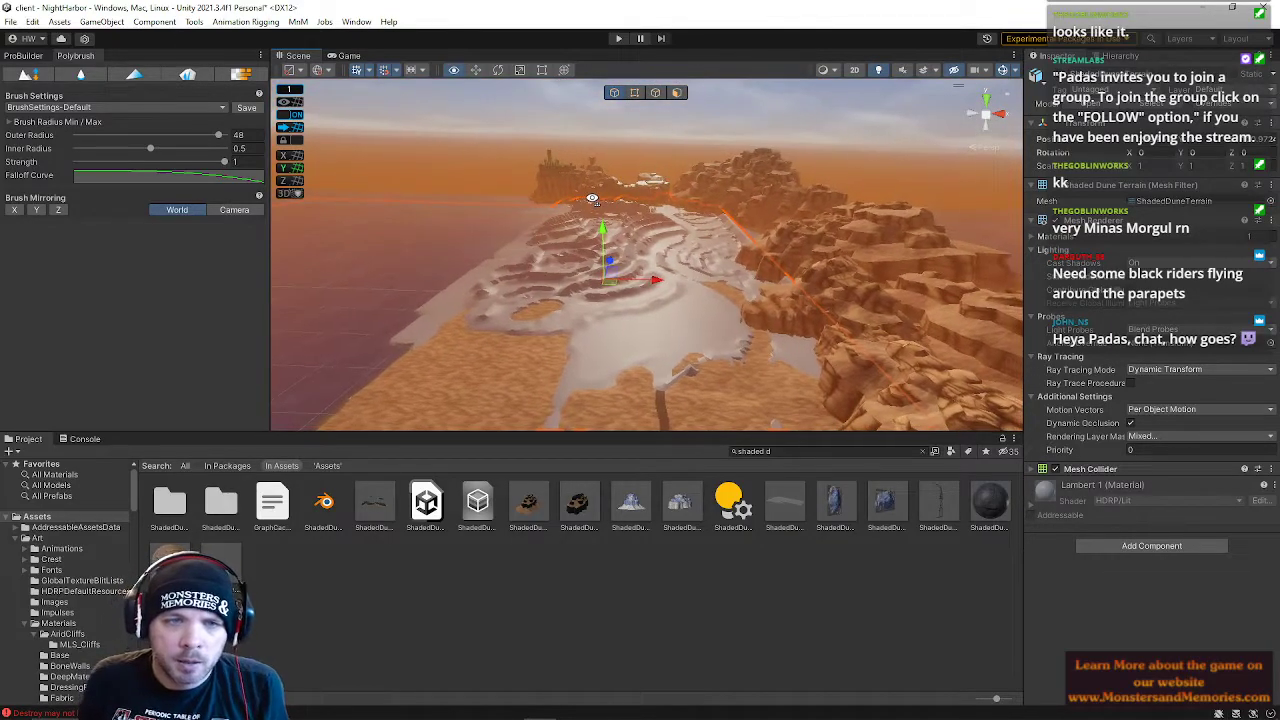
- Delete the ShadedDunesMountain_02 piece overlapping the front of the range at the dune terrain's far corner
right_drag(628, 186, 705, 207)
key(w)
scroll(650, 177, up, 2)
click(586, 265)
click(589, 213)
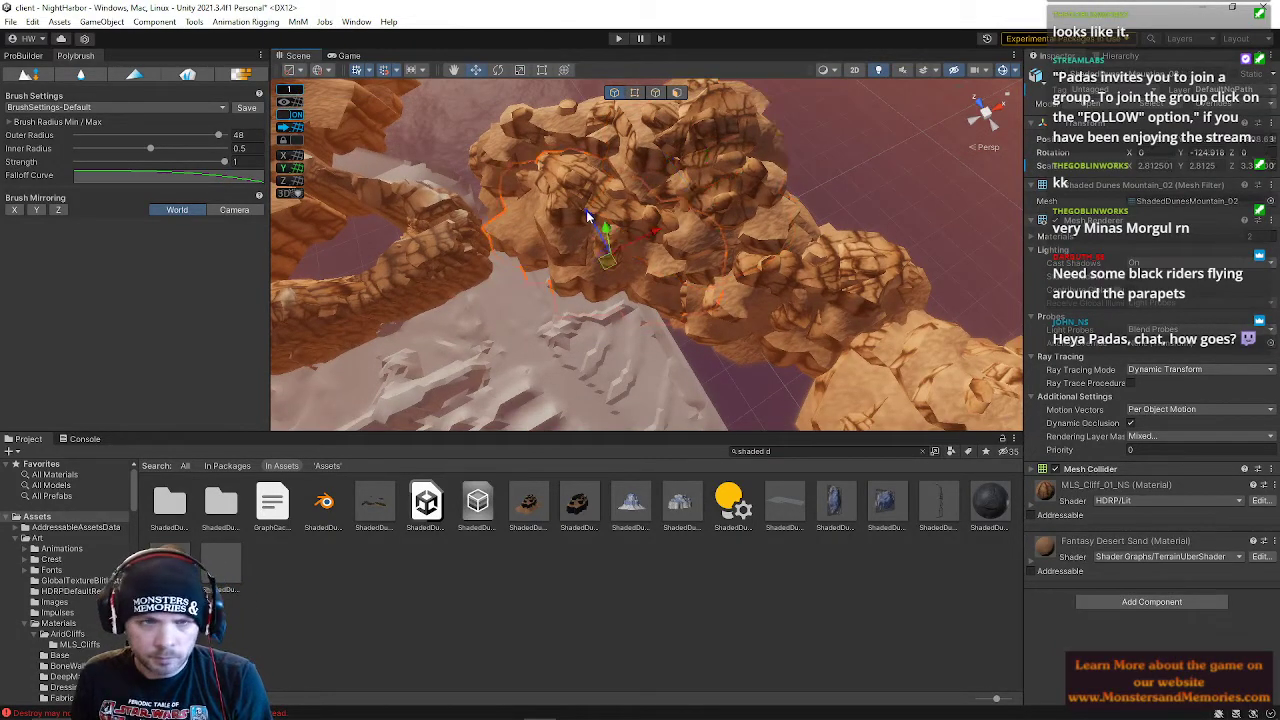
key(Delete)
- Move the mountain piece at the dune terrain's far corner, rotate it, and slide it into line with the ridge
right_drag(615, 240, 600, 172)
scroll(489, 311, up, 2)
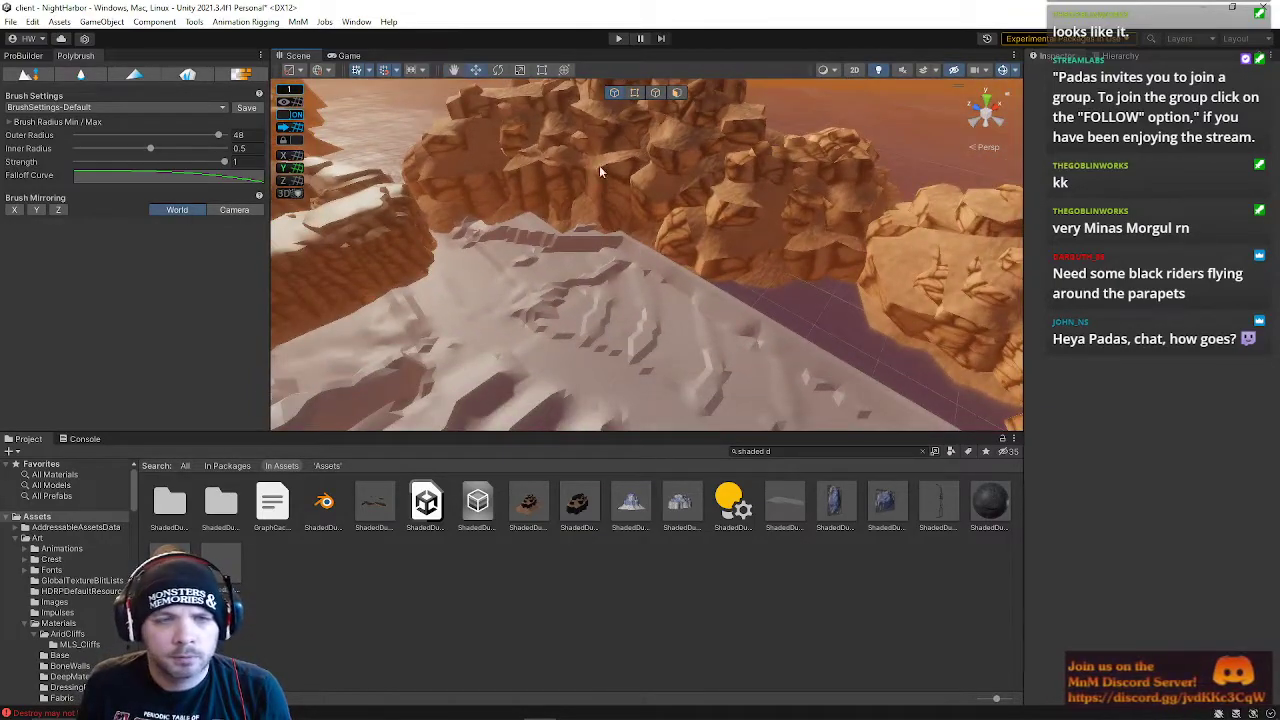
click(657, 220)
drag(554, 229, 672, 316)
right_drag(672, 316, 822, 325)
key(e)
drag(634, 329, 558, 378)
drag(591, 287, 713, 210)
drag(653, 240, 586, 210)
- Move a ShadedDunesMountain_02 piece out beyond the end of the range, try enlarging it uniformly, and undo the scaling
right_drag(612, 226, 693, 252)
click(714, 131)
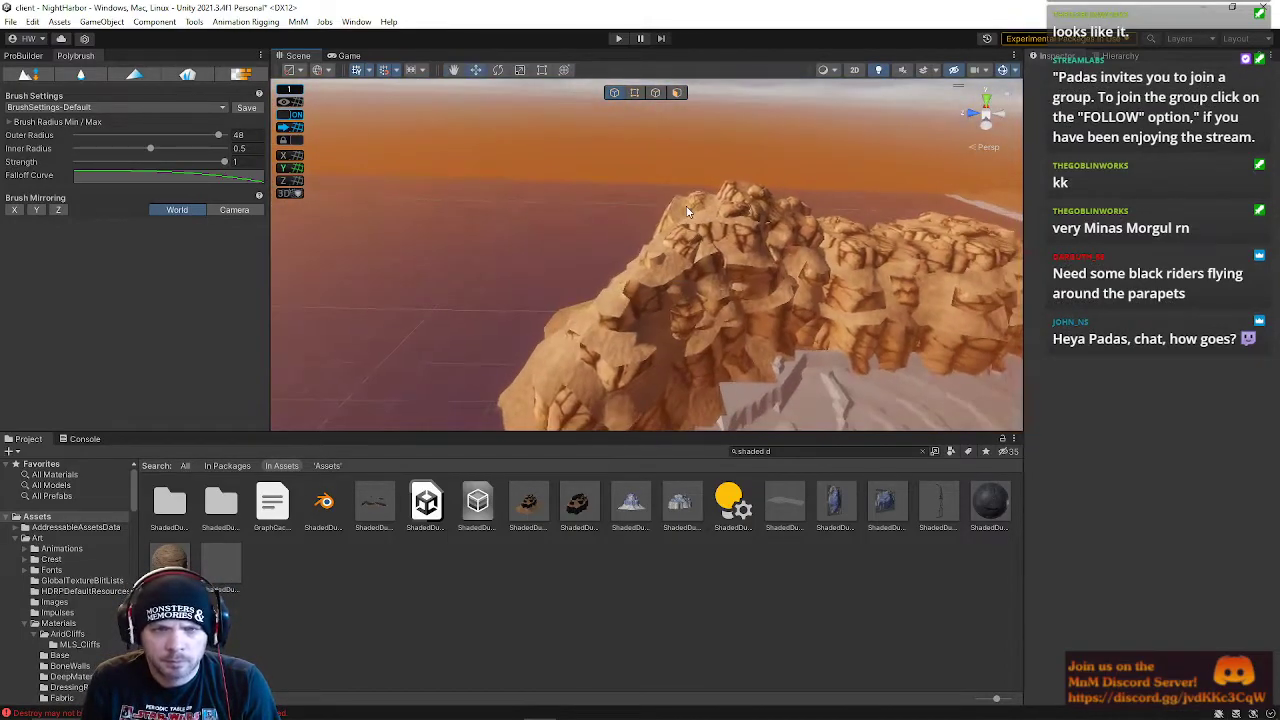
click(693, 252)
drag(668, 280, 537, 279)
key(e)
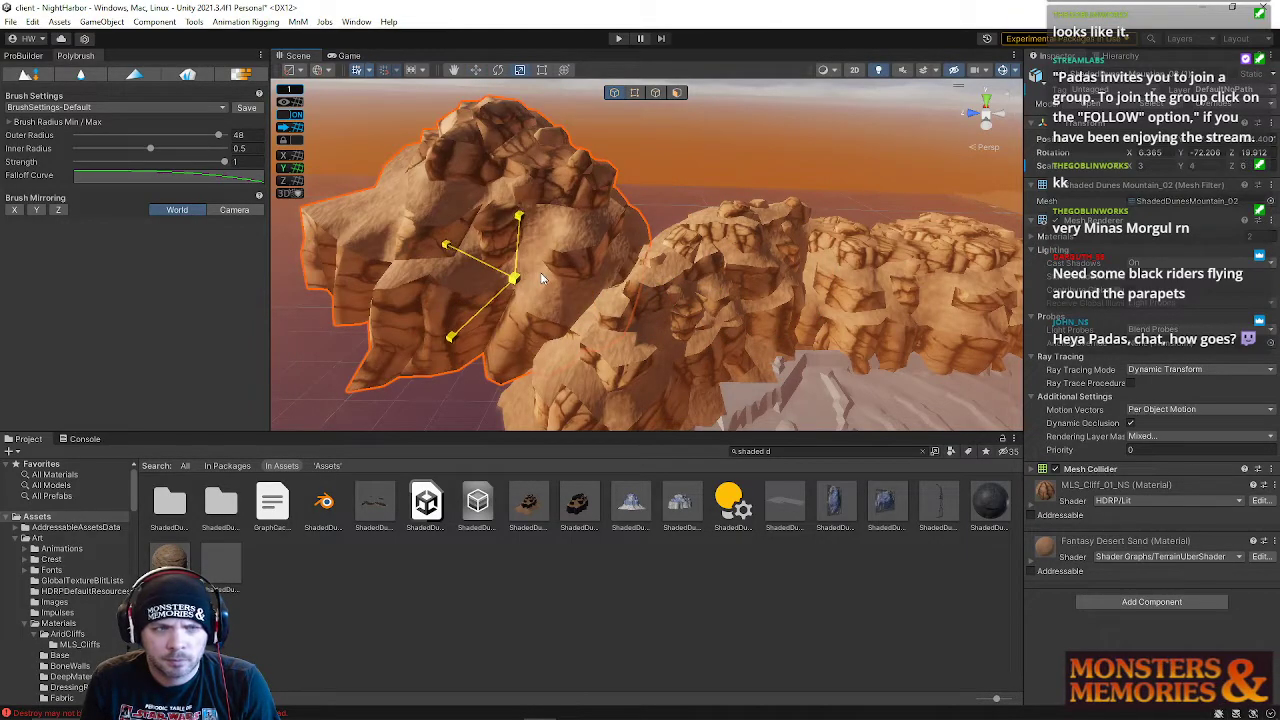
key(ctrl+z)
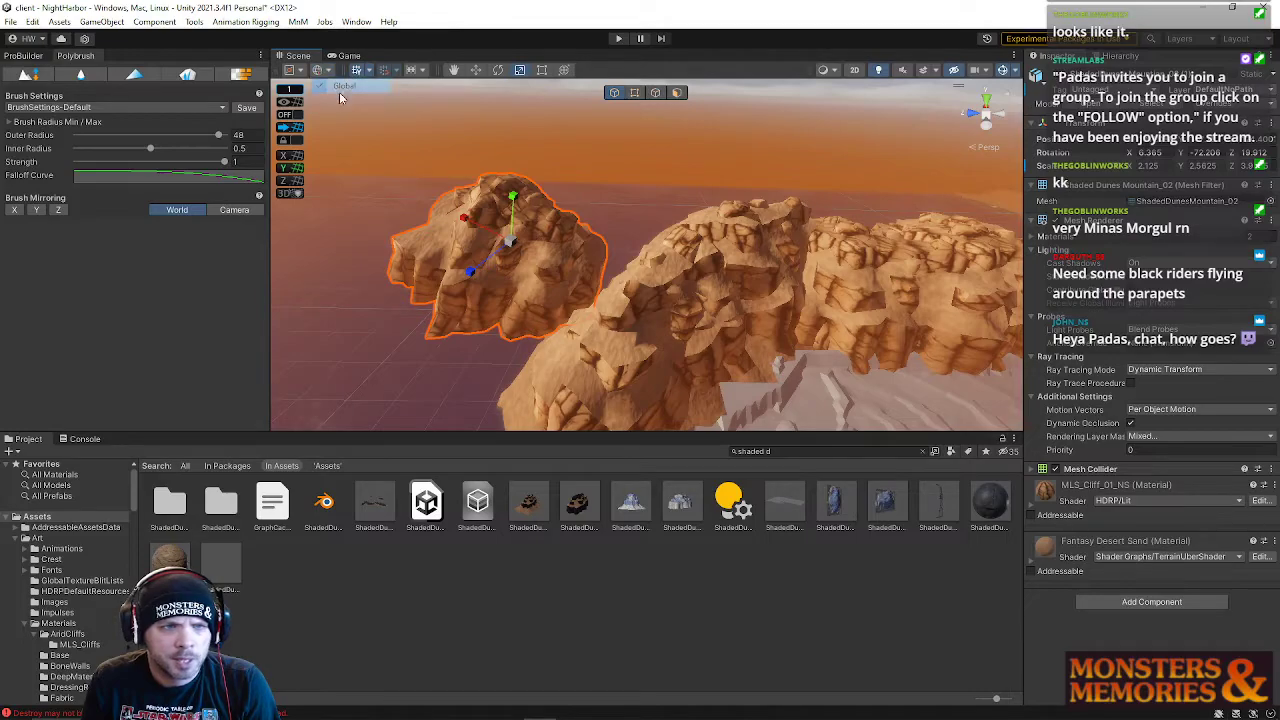
- Shift the mountain piece sideways toward the end of the range
mouse_move(606, 137)
right_down()
mouse_move(565, 190)
mouse_move(603, 197)
right_up()
drag(560, 208, 629, 194)
right_drag(555, 200, 471, 229)
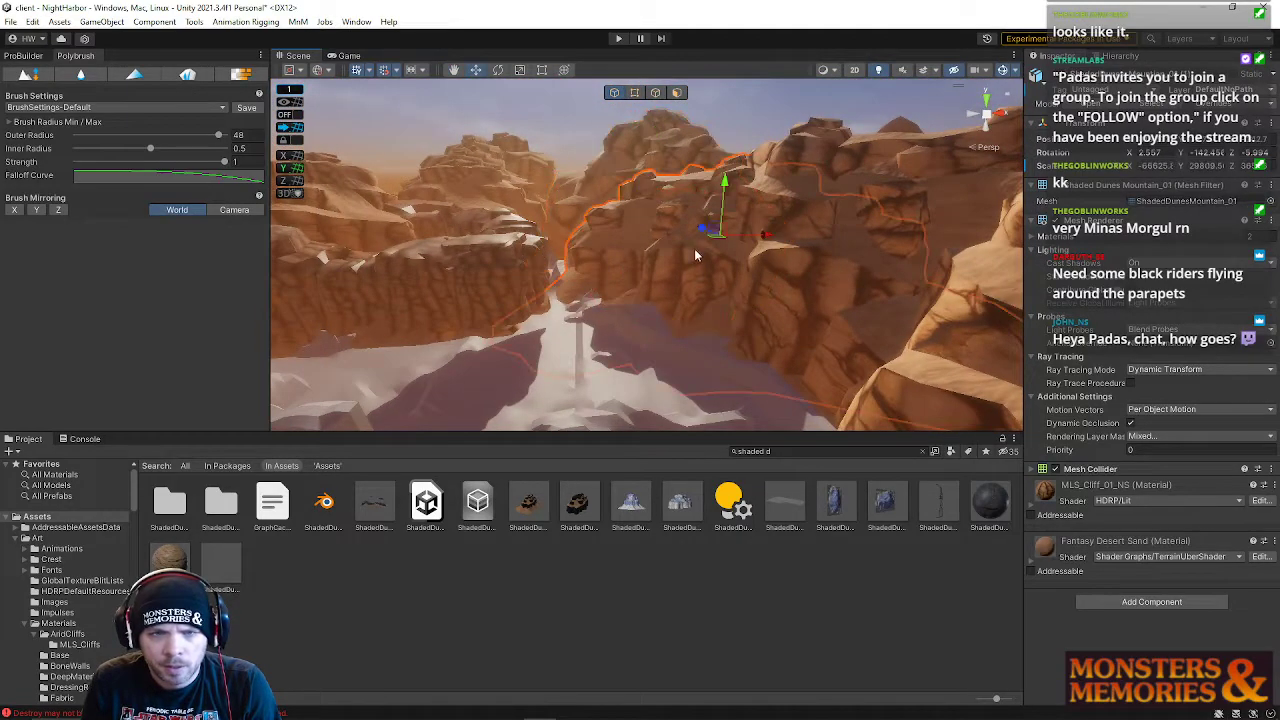
- Rotate the selected ShadedDunesMountain_01 piece to adjust how it meets the neighbouring cliffs beside the sandy pass
key(e)
drag(731, 245, 687, 231)
key(w)
key(e)
key(w)
- Select the FallenPassCliffs mesh and inspect the surface settings of its Cliff Mat material
click(585, 161)
right_drag(585, 161, 730, 270)
click(777, 277)
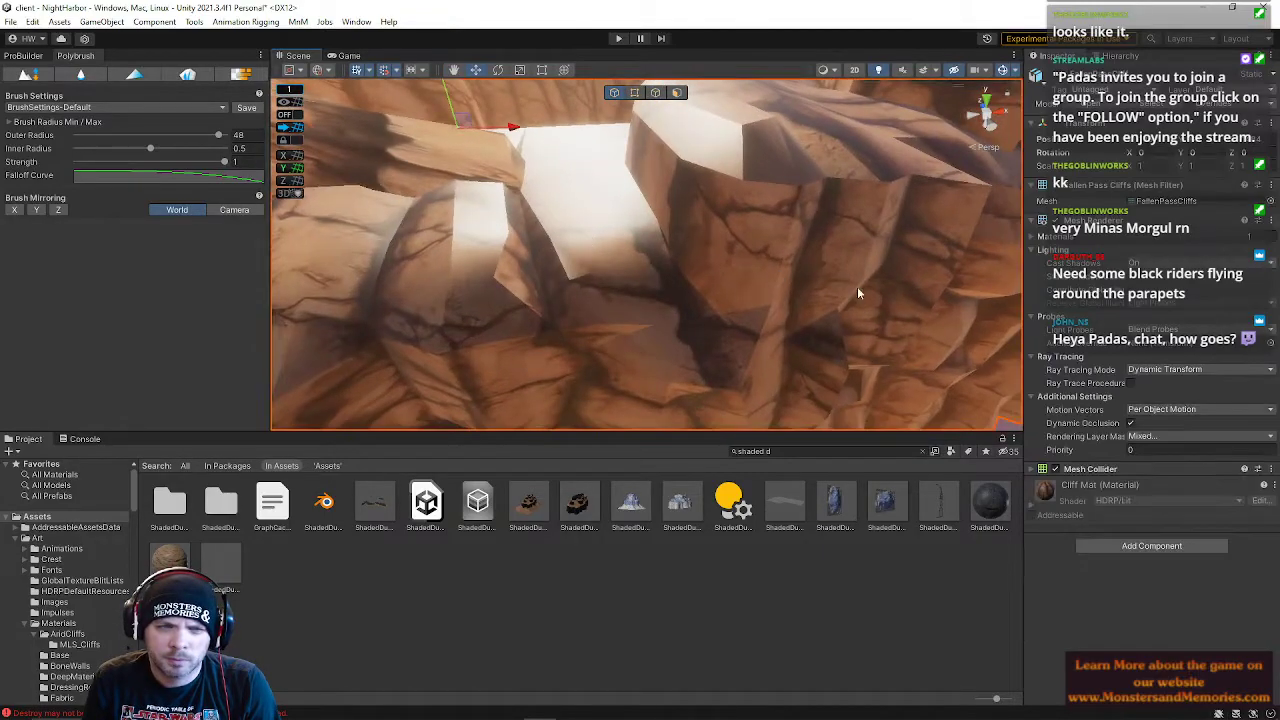
click(1036, 505)
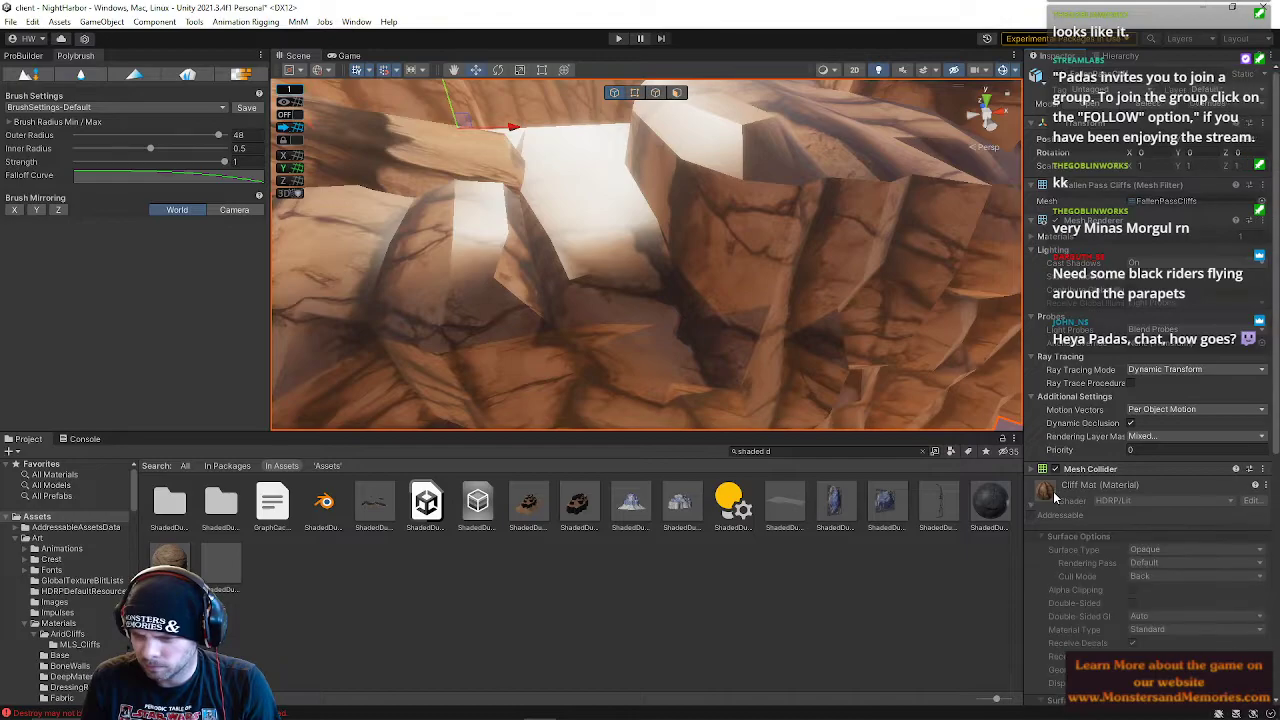
scroll(1130, 575, down, 5)
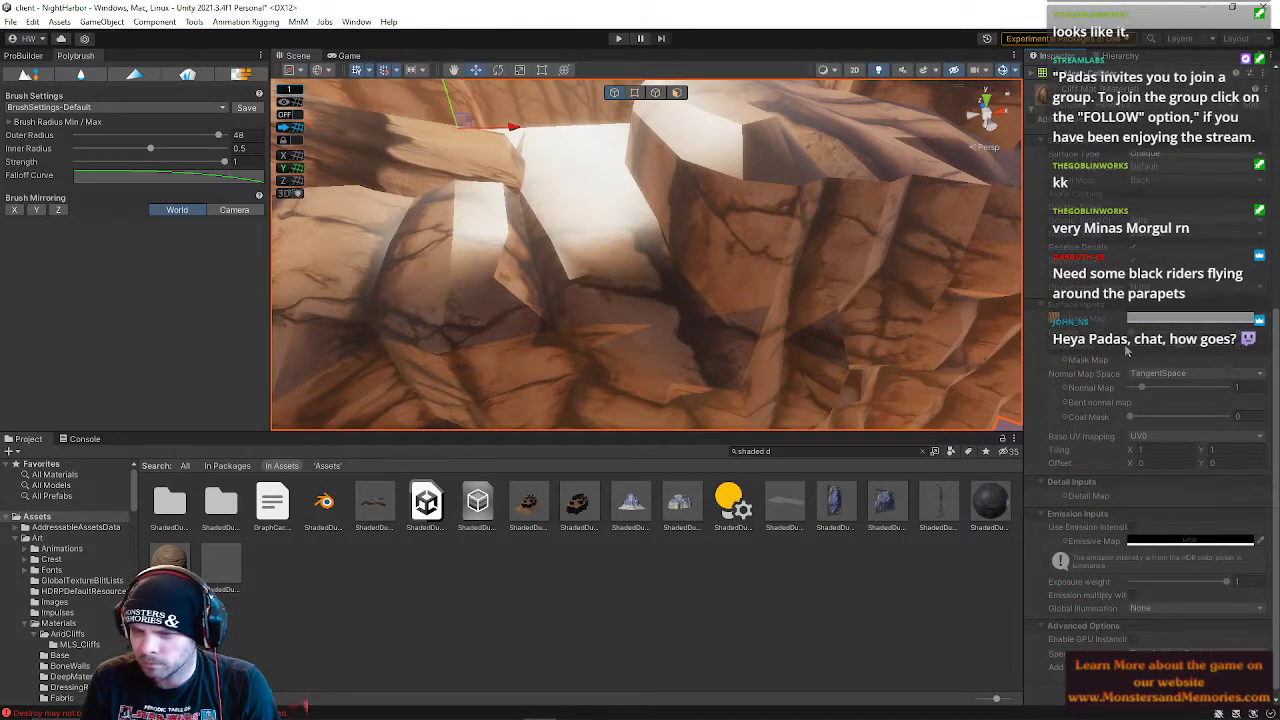
scroll(1060, 372, up, 4)
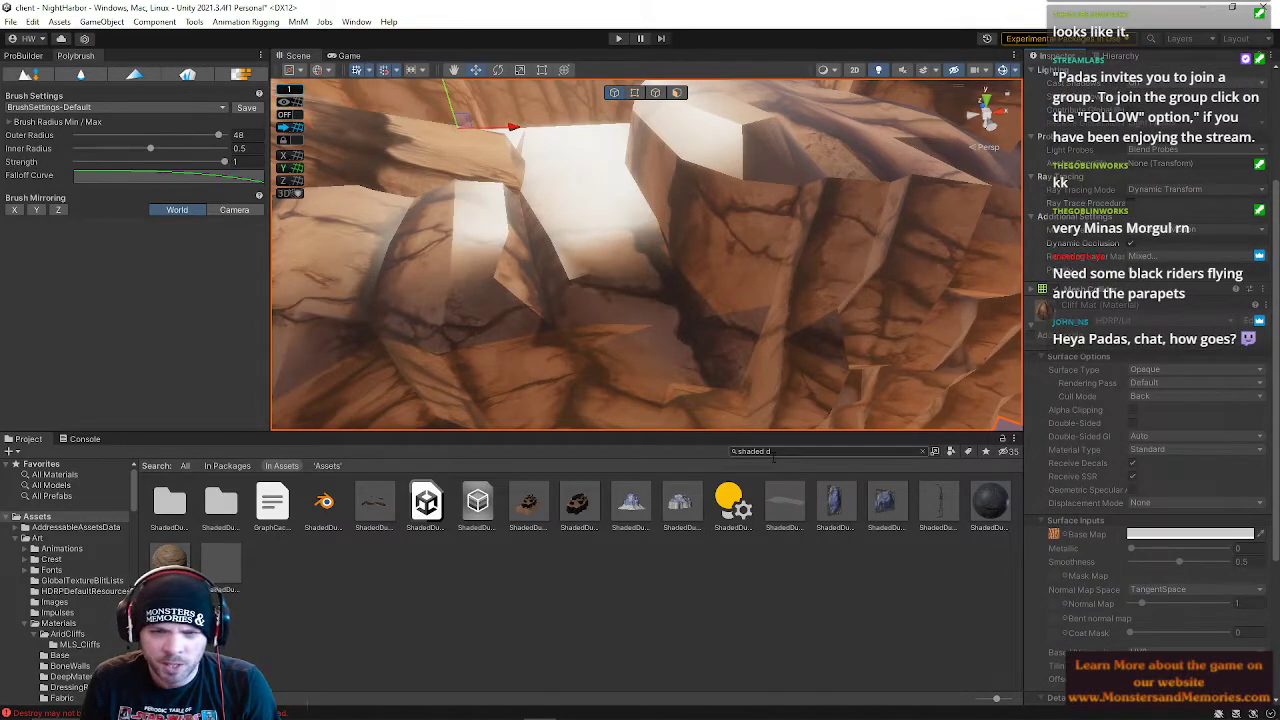
- Clear the asset search and apply the third material in the AridCliffs MLS_Cliffs folder to the FallenPassCliffs mesh
key(BackSpace)
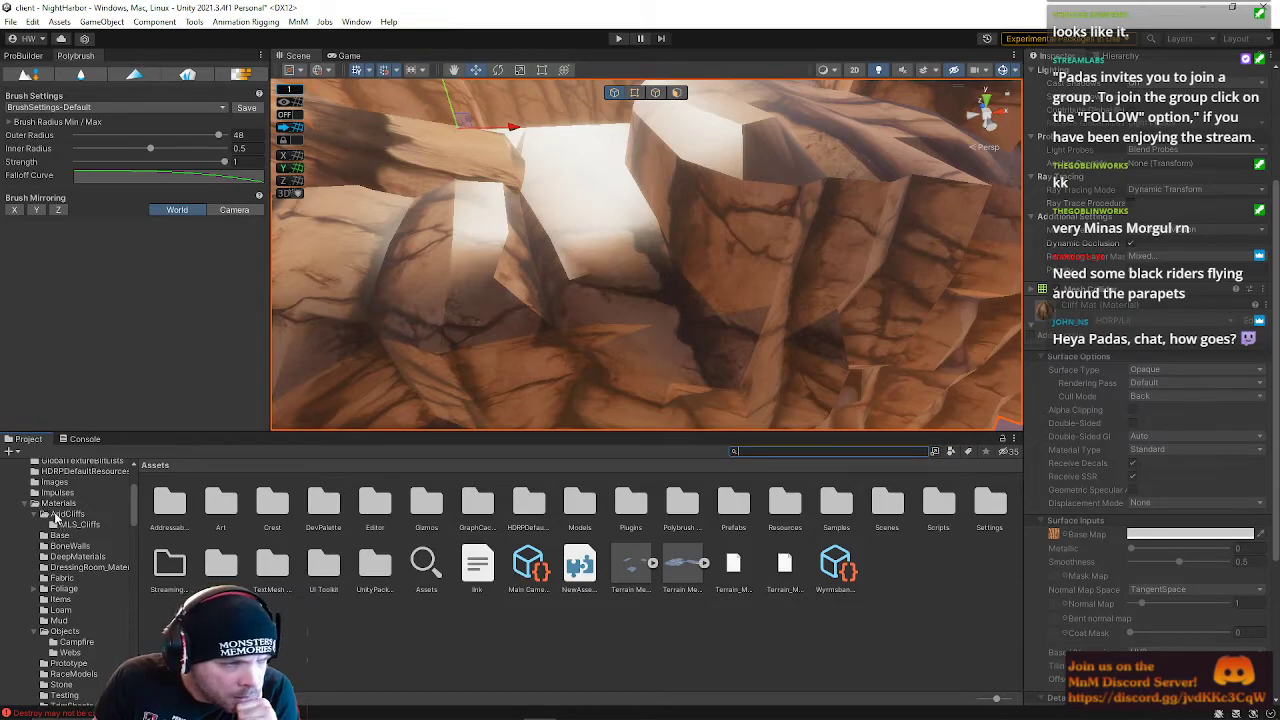
click(62, 514)
click(163, 565)
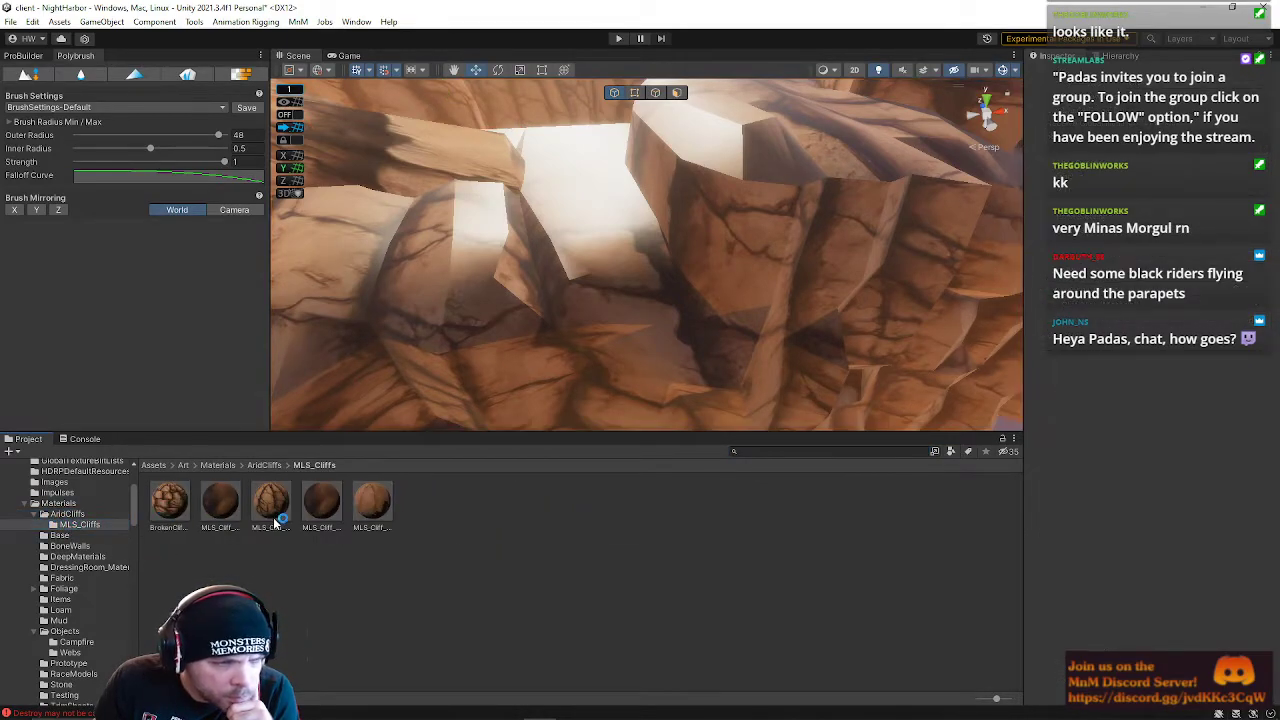
drag(270, 513, 520, 331)
- Apply the Fantasy Desert Sand material from the World Triplanar folder to the ShadedDuneTerrain mesh
right_drag(542, 318, 534, 368)
click(534, 368)
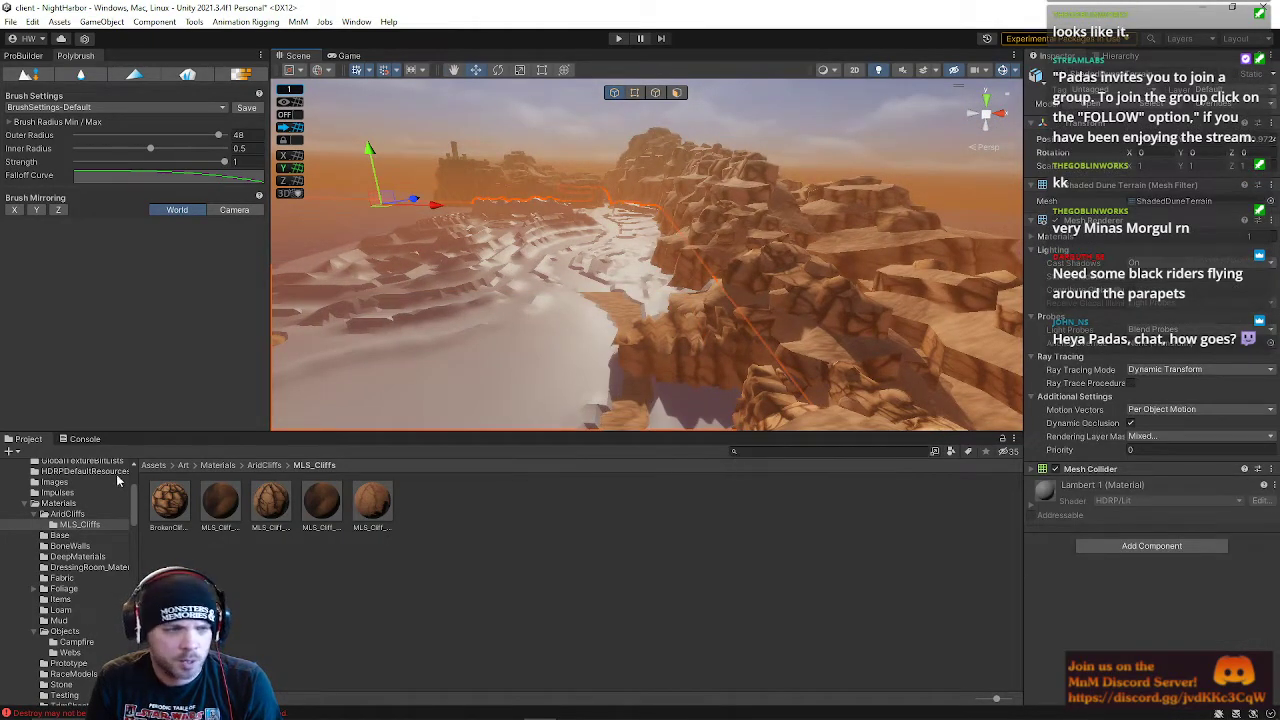
scroll(122, 476, down, 5)
click(62, 578)
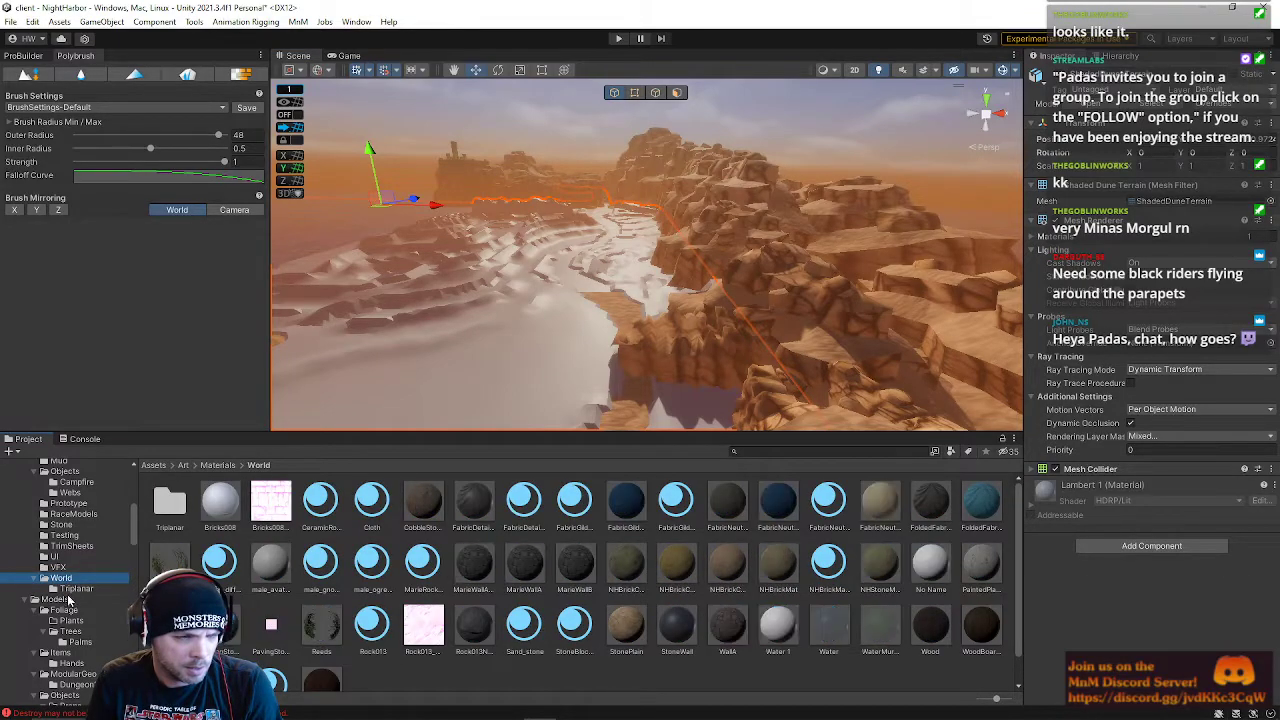
click(71, 590)
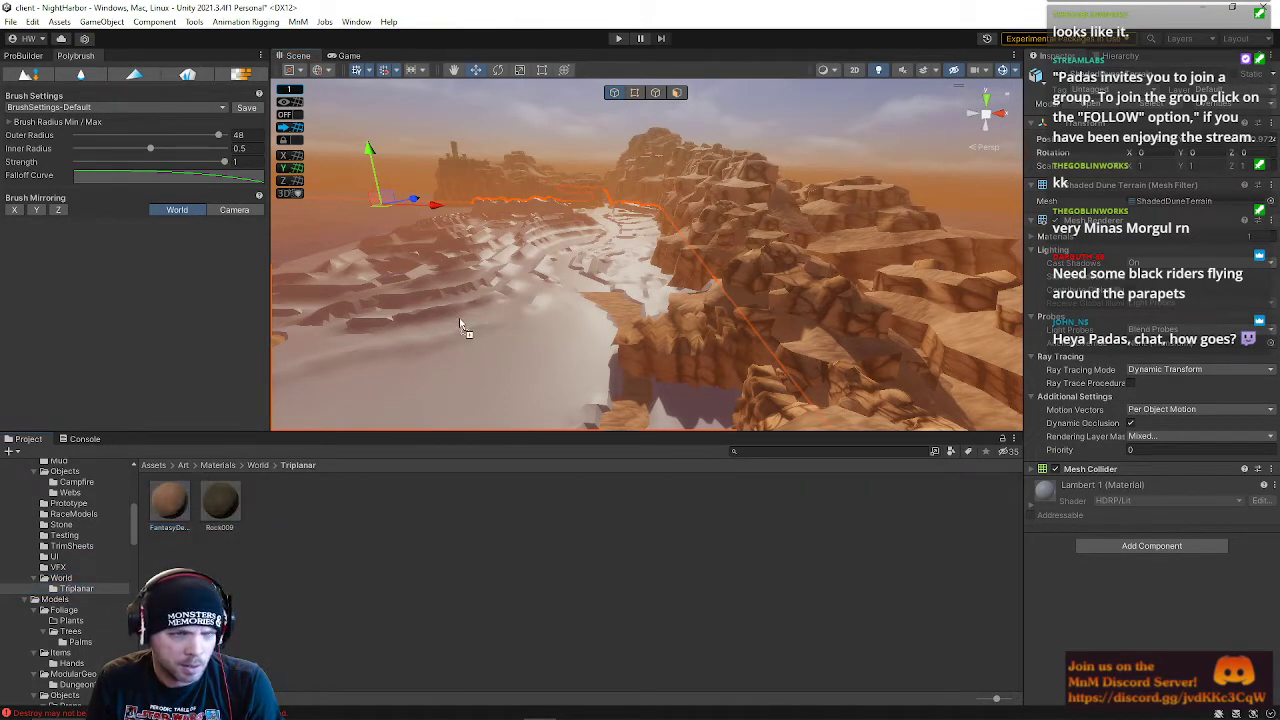
drag(445, 362, 488, 323)
- Examine the retextured dune terrain, cliffs and distant tower from several viewpoints, including from the road across the sand
right_drag(489, 322, 369, 209)
click(491, 228)
mouse_move(491, 228)
right_down()
mouse_move(166, 378)
mouse_move(120, 429)
mouse_move(225, 499)
mouse_move(257, 496)
mouse_move(643, 320)
mouse_move(798, 353)
mouse_move(751, 458)
mouse_move(694, 516)
mouse_move(655, 394)
mouse_move(644, 280)
mouse_move(471, 309)
mouse_move(727, 196)
mouse_move(785, 236)
mouse_move(740, 200)
mouse_move(686, 194)
mouse_move(685, 157)
mouse_move(731, 146)
mouse_move(725, 123)
right_up()
key(w)
click(672, 264)
click(734, 178)
right_drag(734, 178, 905, 129)
click(749, 131)
right_drag(751, 150, 836, 220)
key(d)
mouse_move(752, 213)
right_down()
mouse_move(740, 237)
mouse_move(781, 211)
mouse_move(760, 195)
mouse_move(740, 208)
mouse_move(757, 200)
mouse_move(757, 214)
right_up()
key(w)
- Save the NightHarbor scene and open the recent Zone scene
click(9, 21)
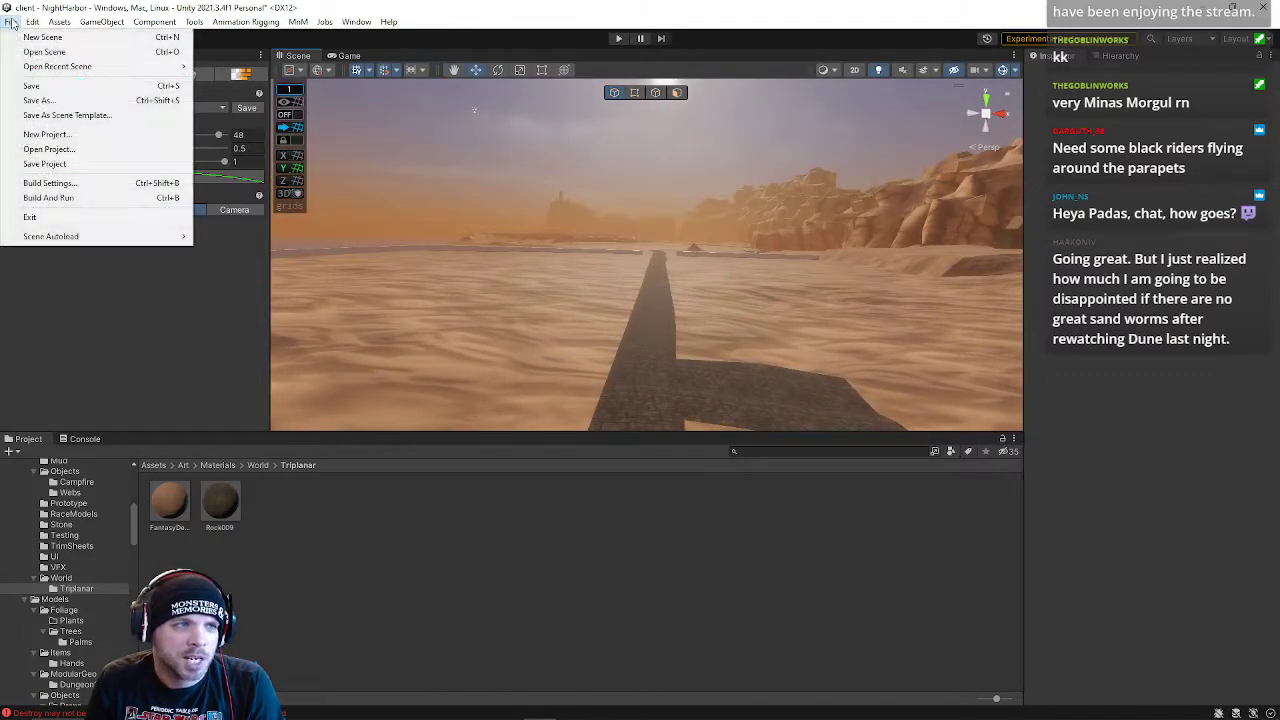
click(39, 84)
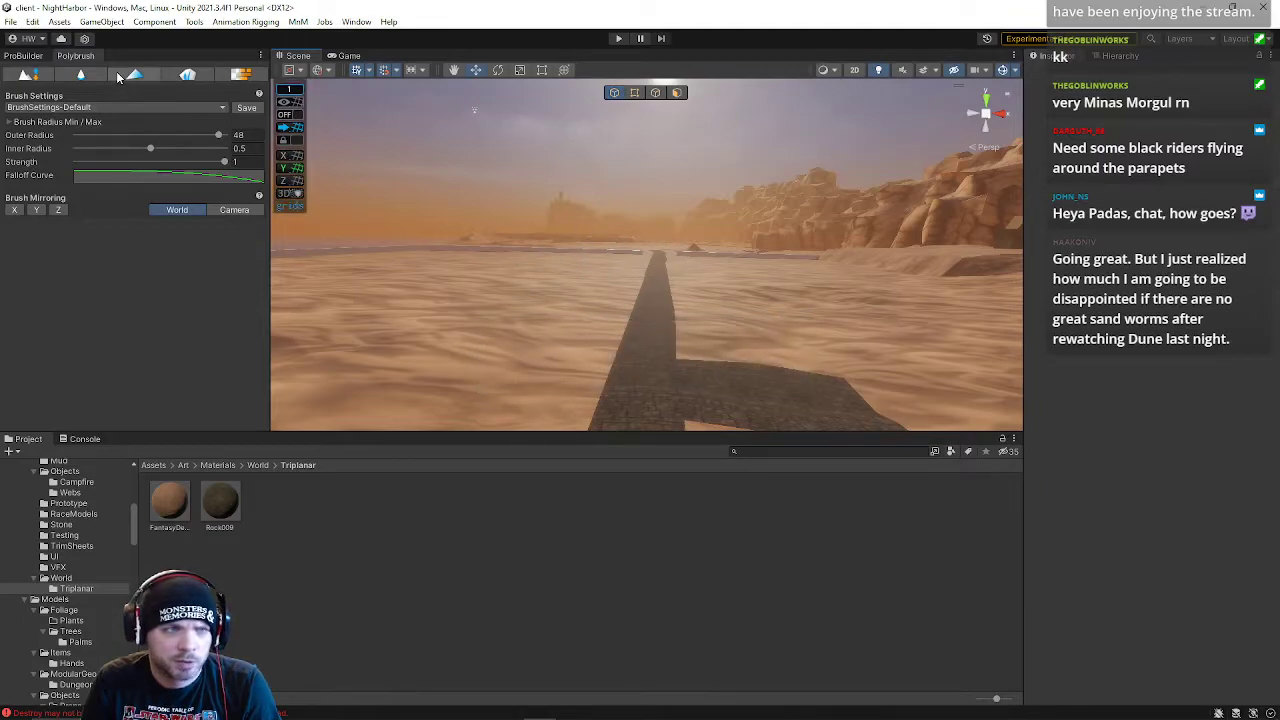
click(10, 21)
mouse_move(38, 67)
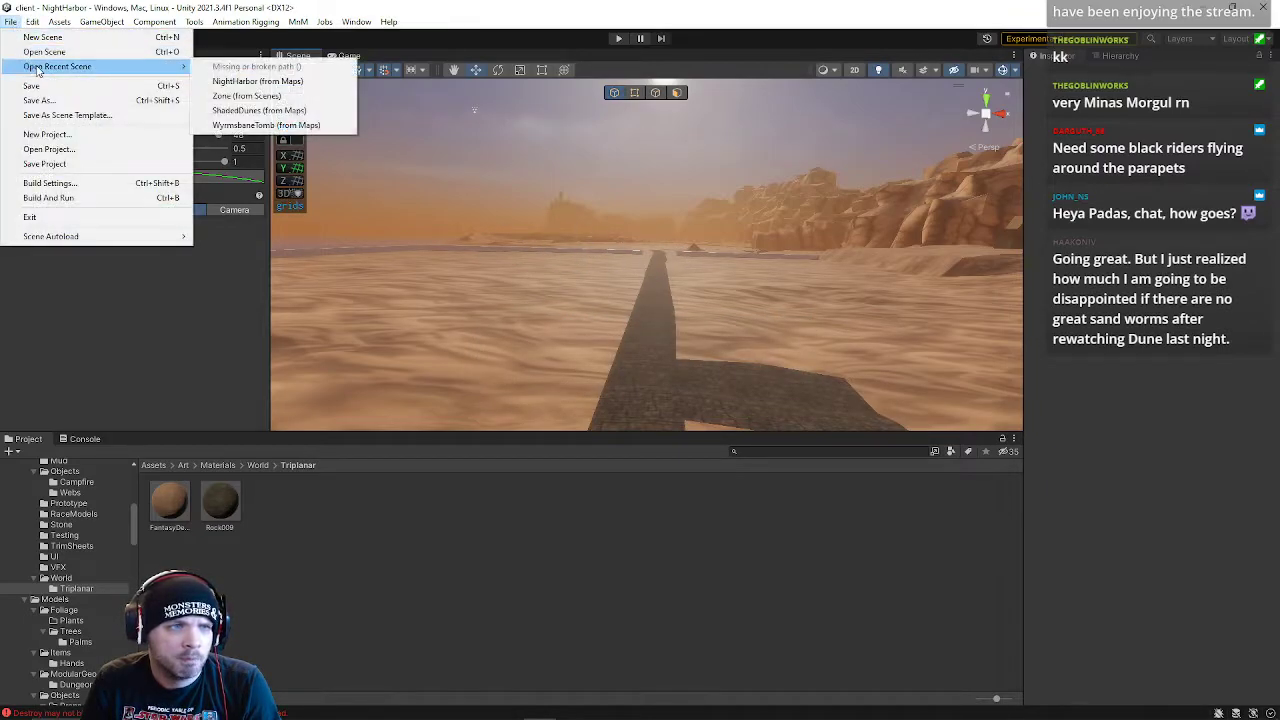
click(240, 95)
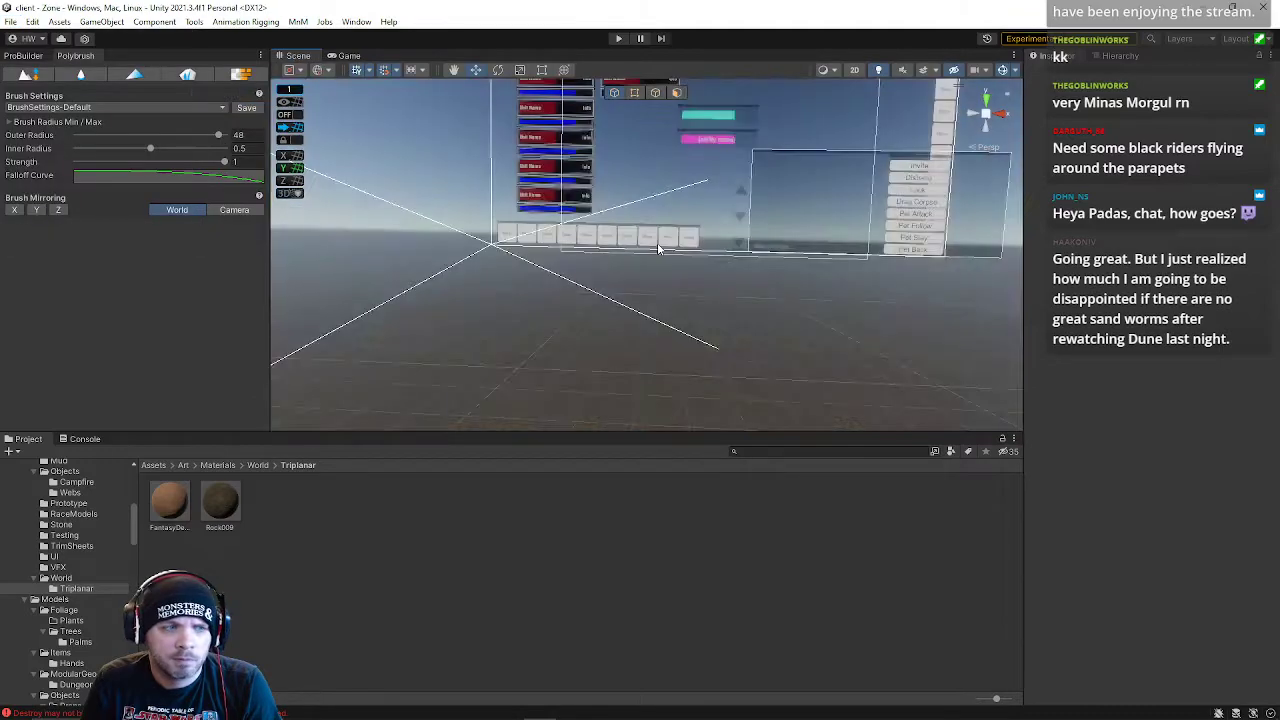
- Start a play test, log in with the stored credentials, connect to TestWorld, and enter with the level 60 Human Rogue
click(618, 39)
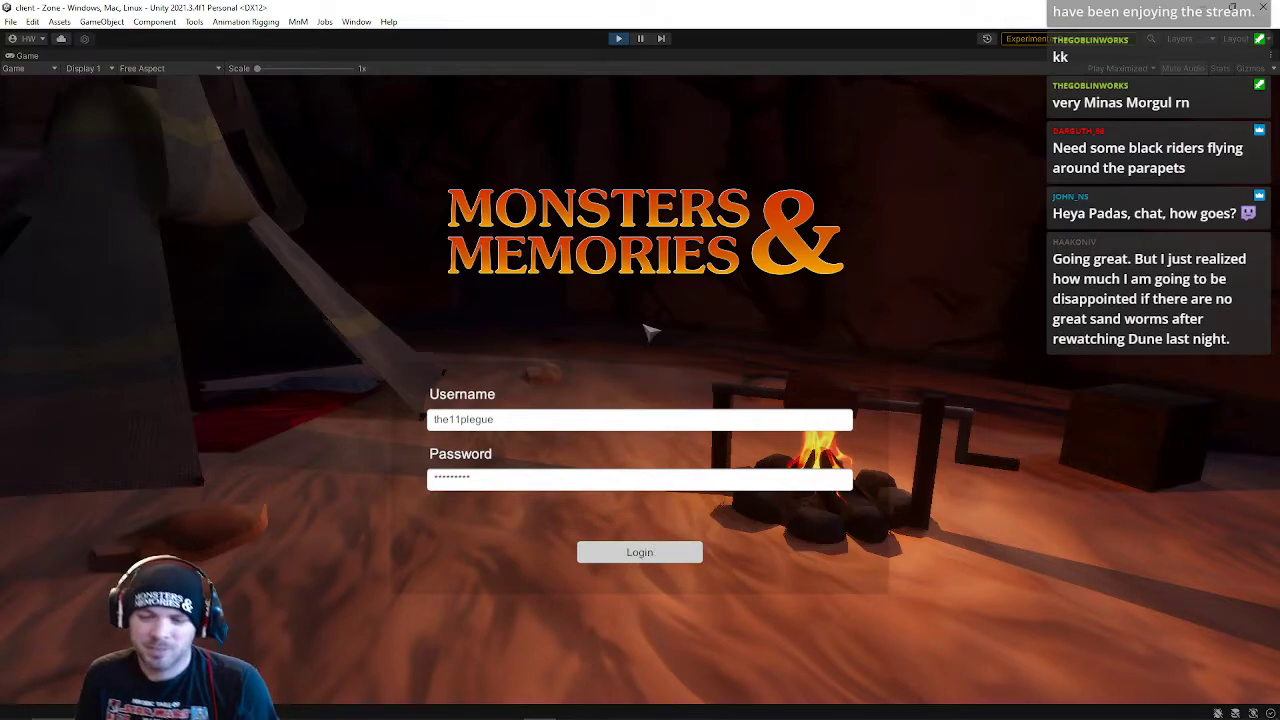
key(Return)
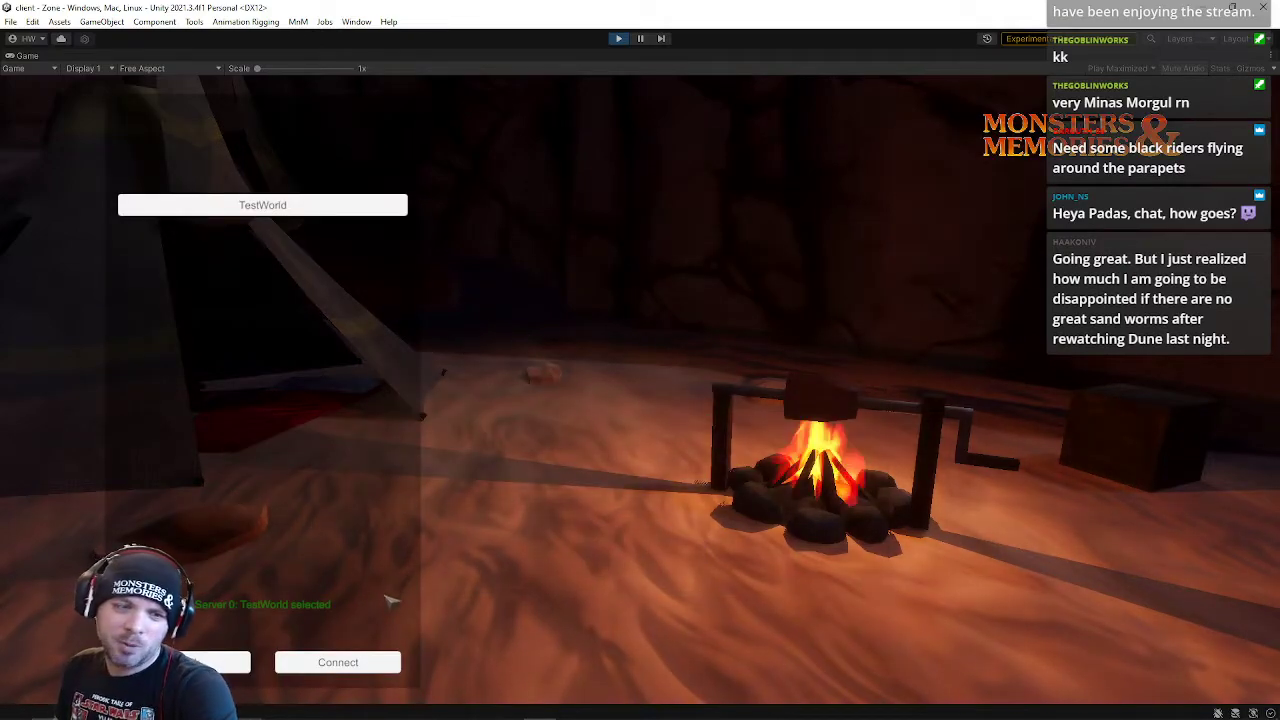
click(338, 664)
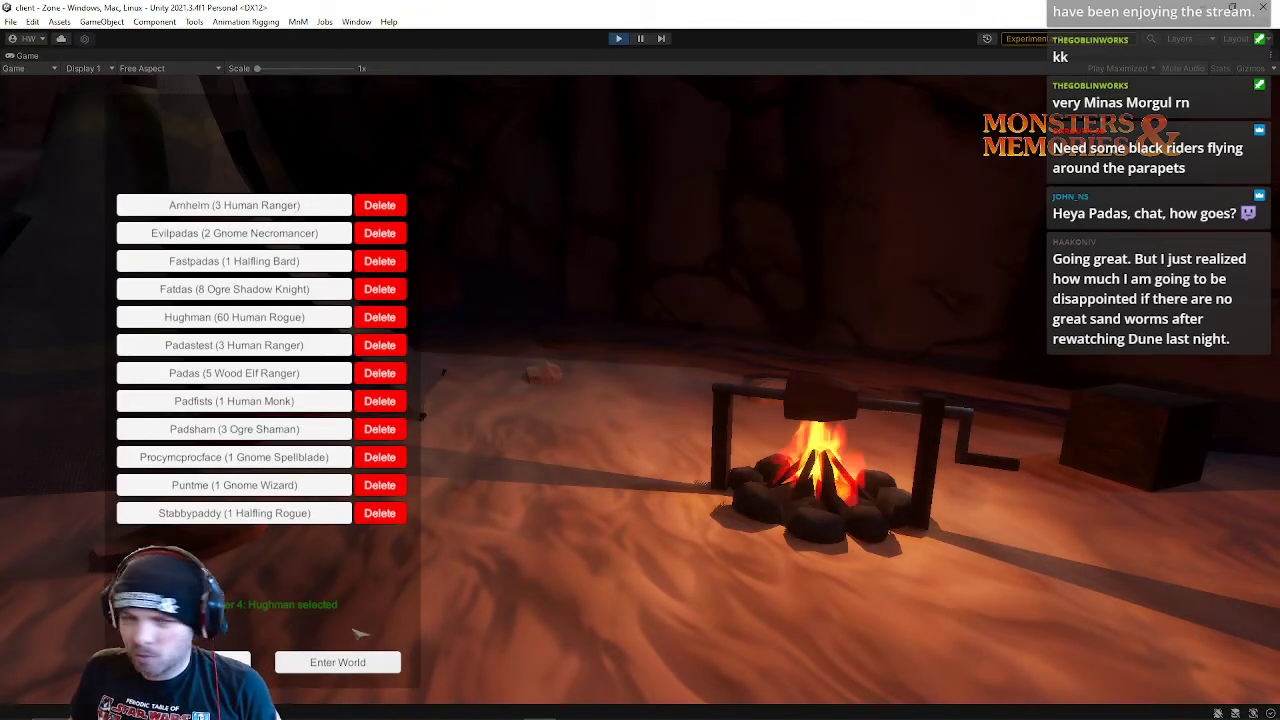
click(342, 665)
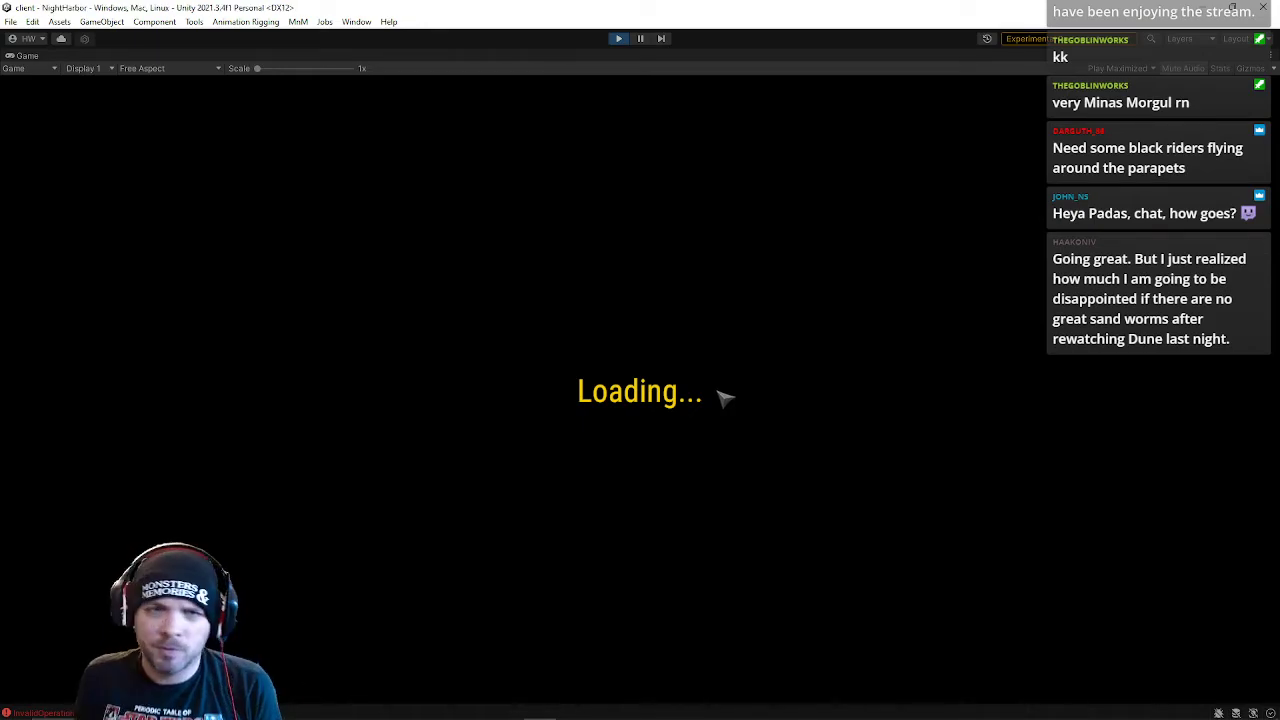
- Walk the character around the city gate and road, checking the surroundings and targeting the nearby corpses
key(w)
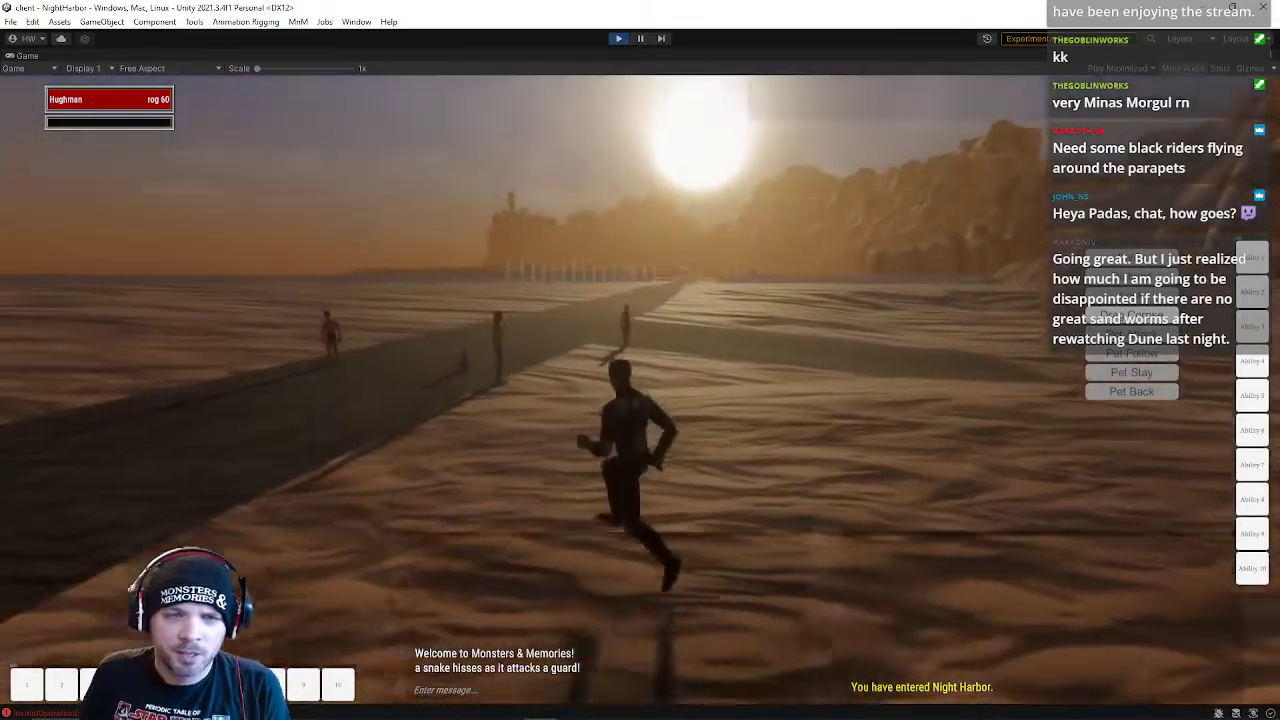
key(w)
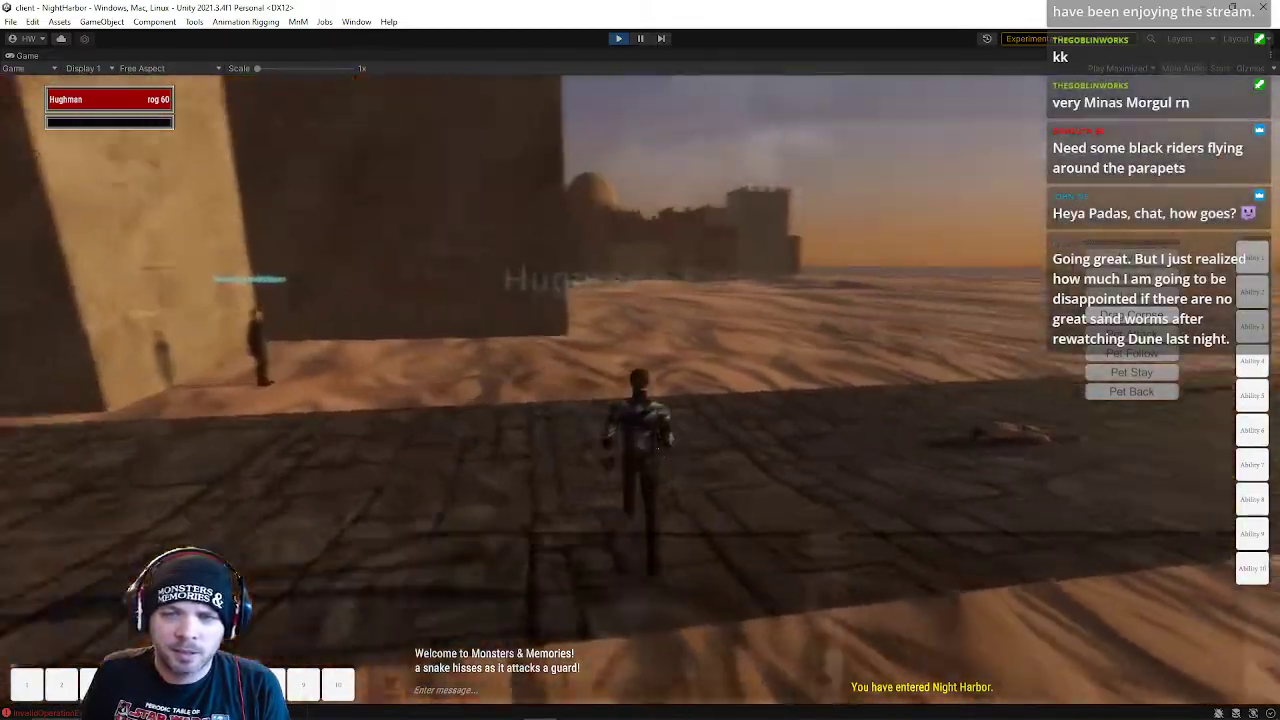
key(w)
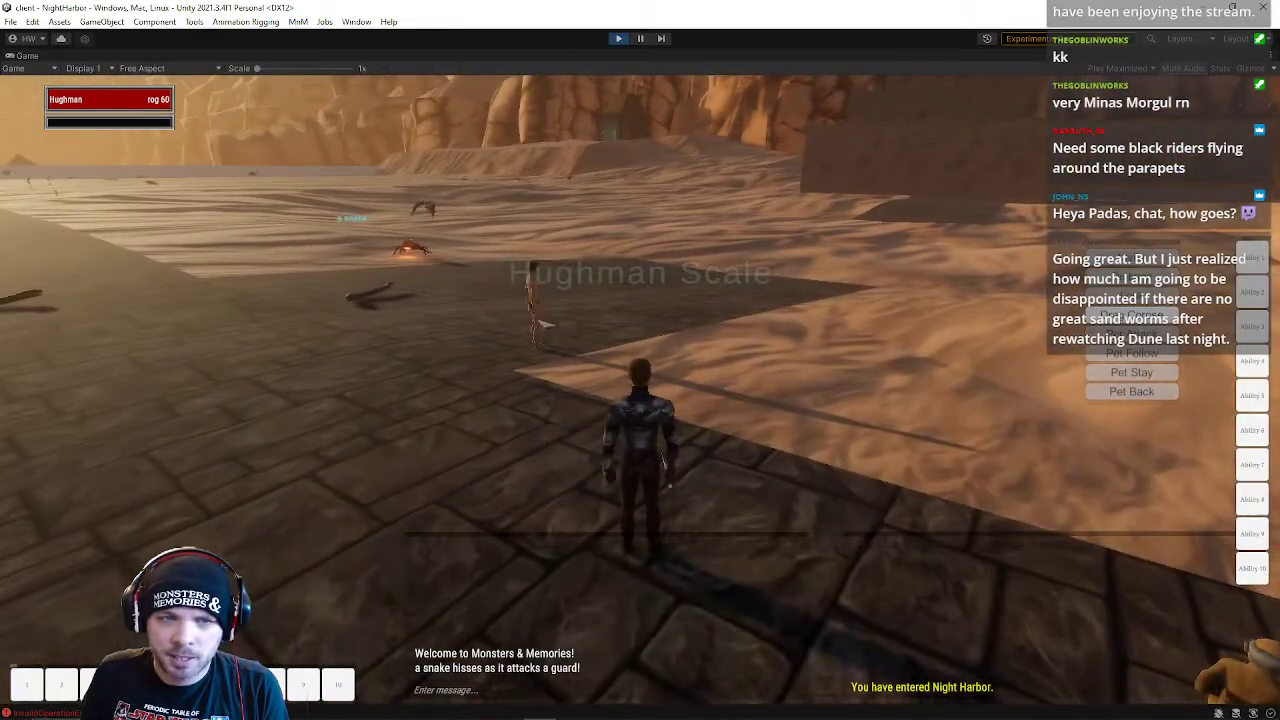
click(537, 291)
key(d)
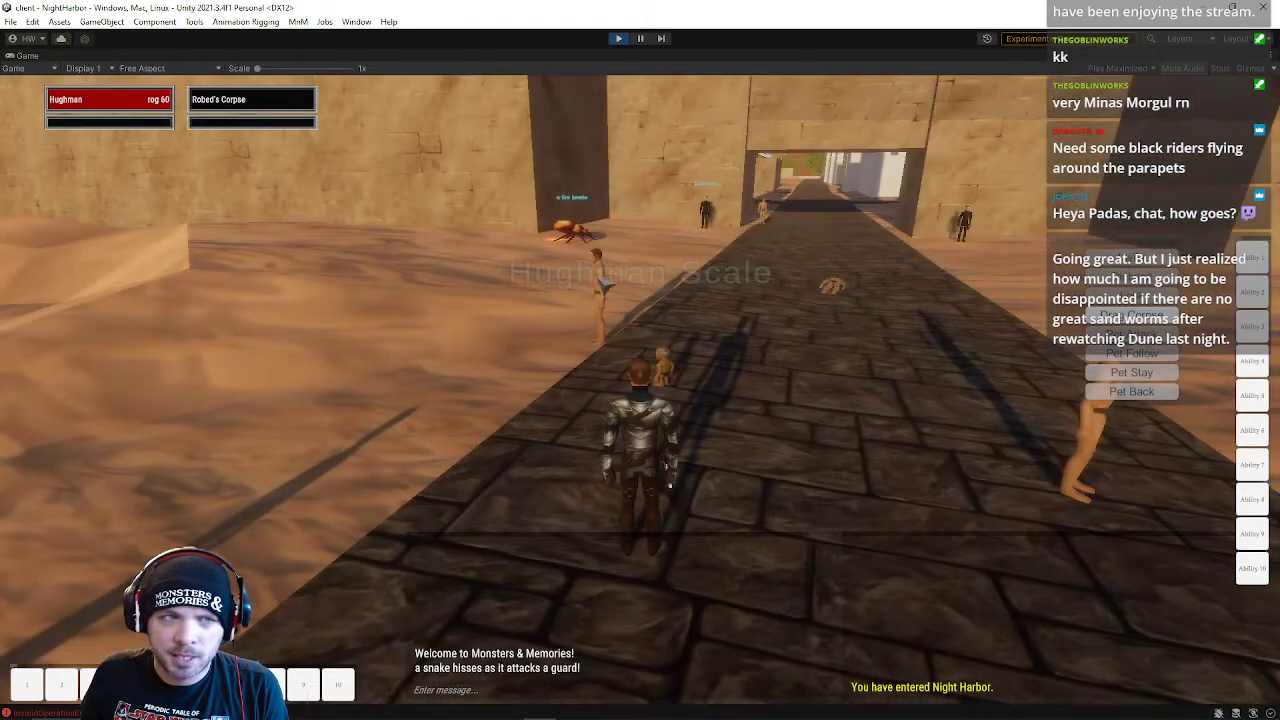
right_drag(640, 316, 694, 316)
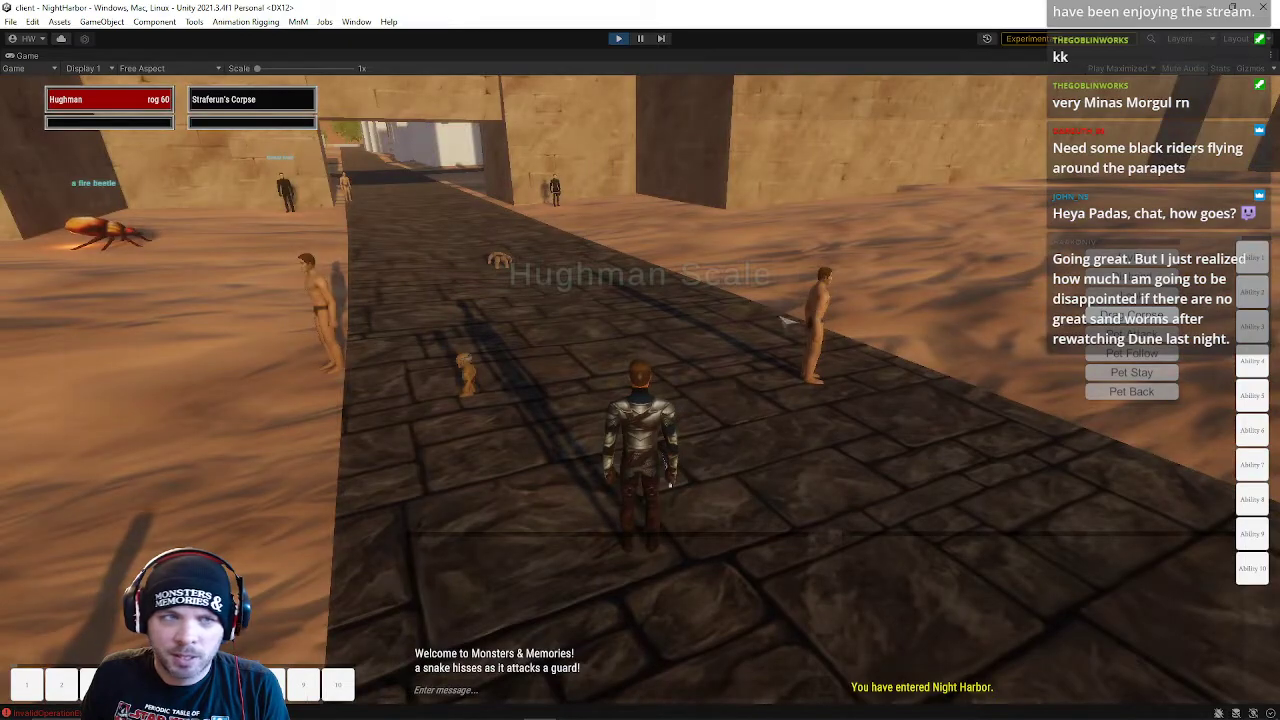
click(482, 357)
right_drag(586, 371, 428, 208)
key(Tab)
- Run along the stone road toward the dunes, examining the distant tower and mountain silhouettes as daylight fades
key(w)
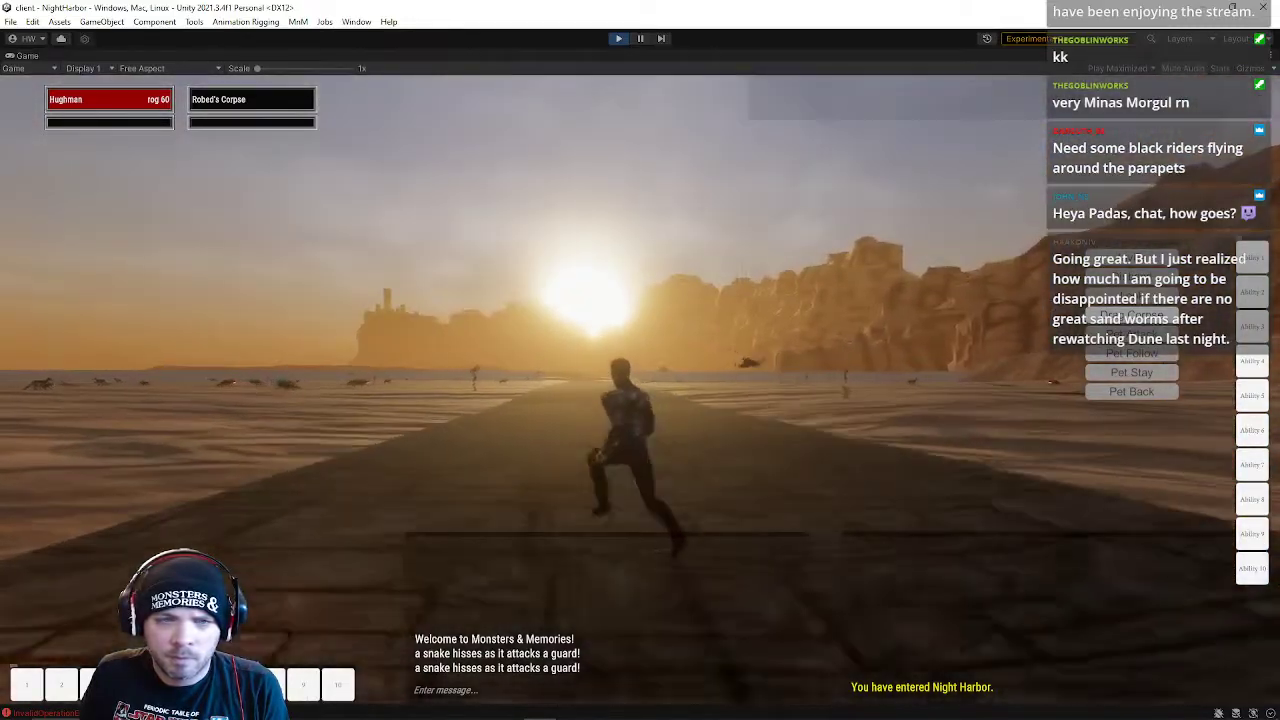
scroll(640, 360, down, 3)
right_drag(428, 208, 303, 282)
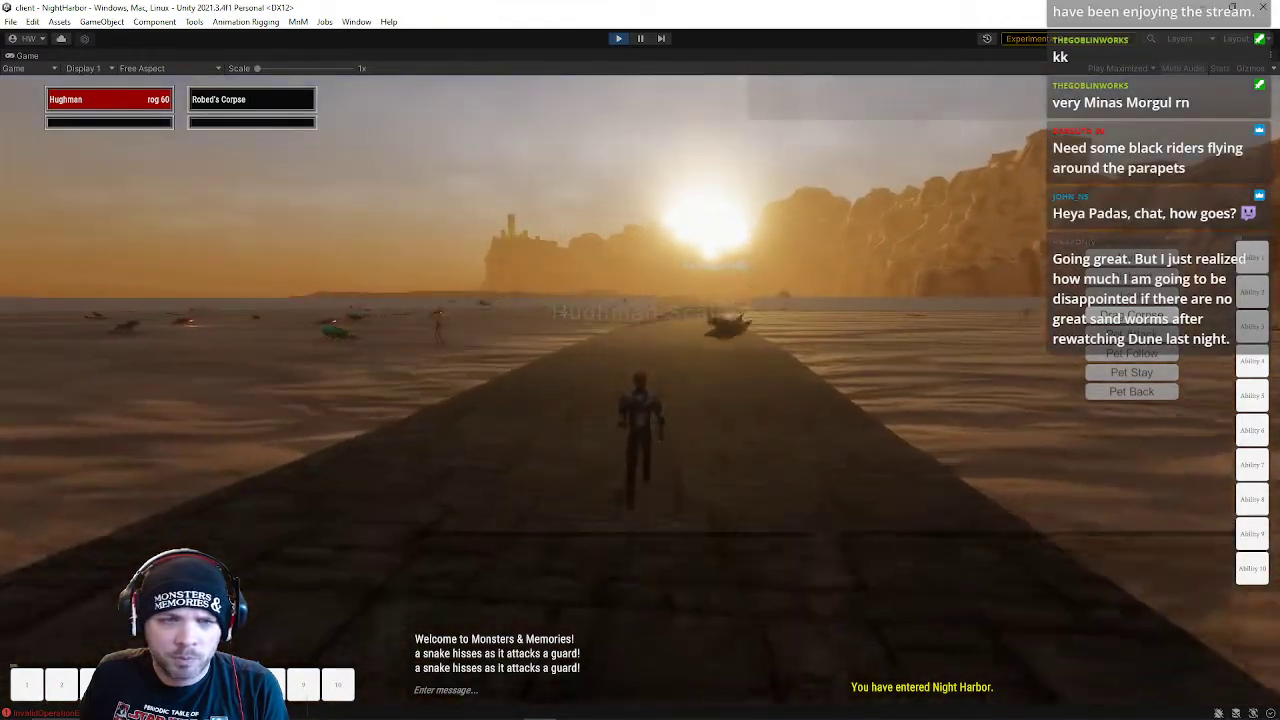
right_drag(640, 360, 480, 366)
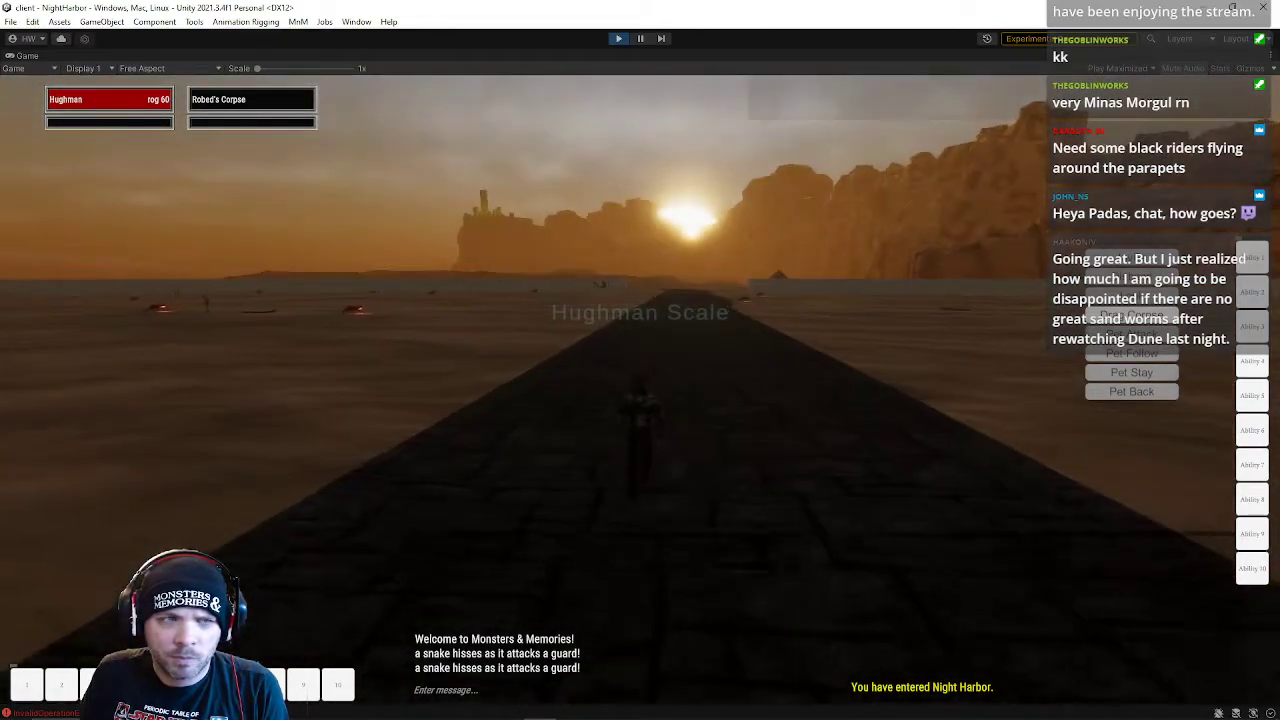
right_drag(640, 364, 940, 364)
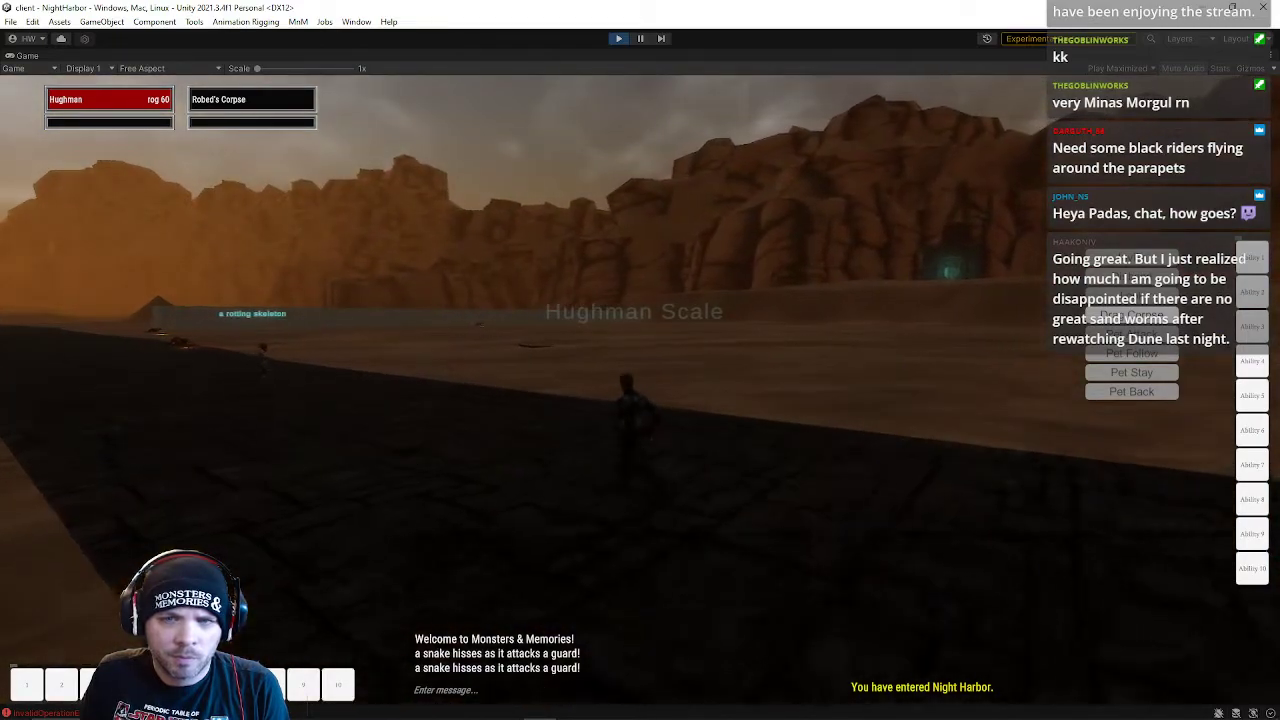
right_drag(640, 364, 340, 364)
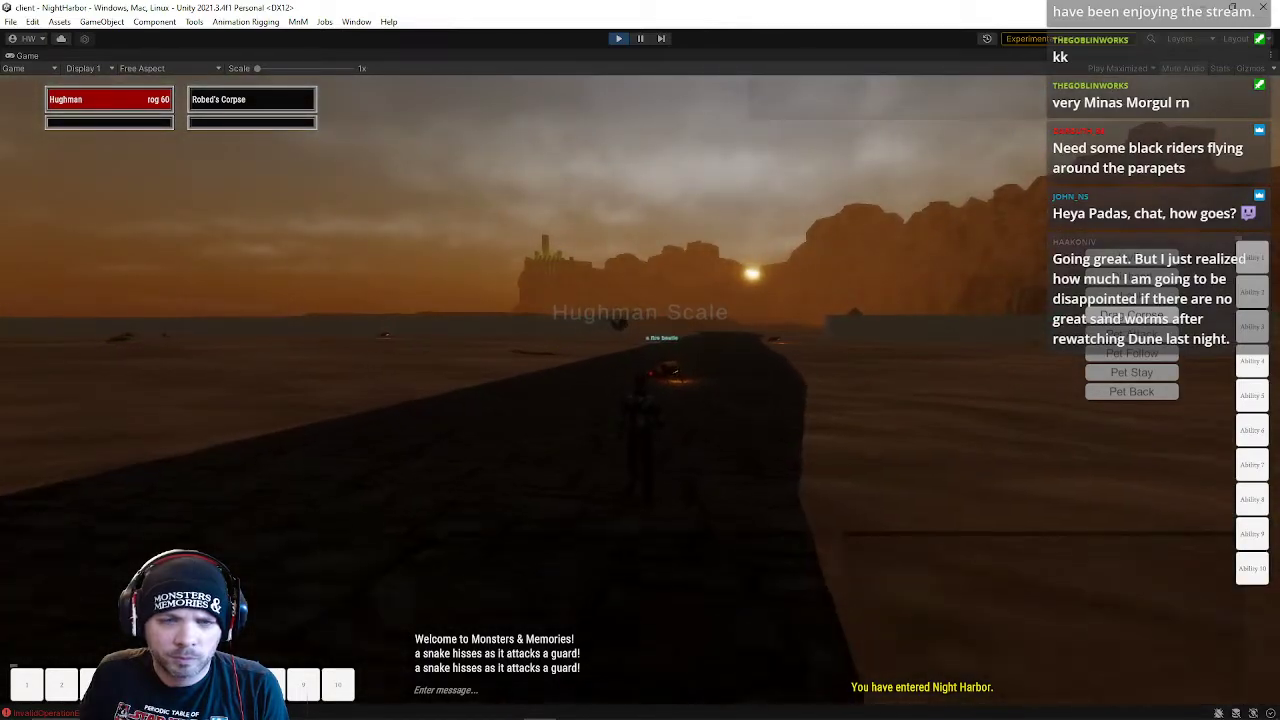
right_drag(640, 364, 608, 324)
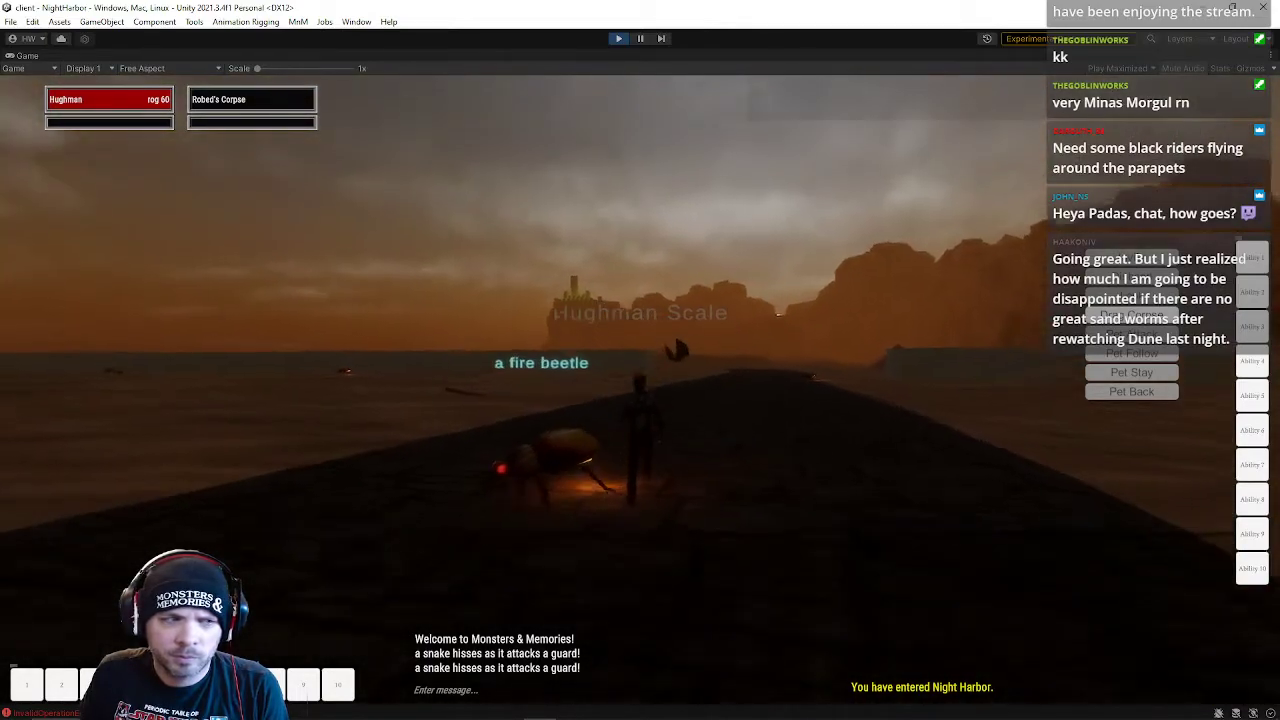
right_drag(640, 364, 750, 480)
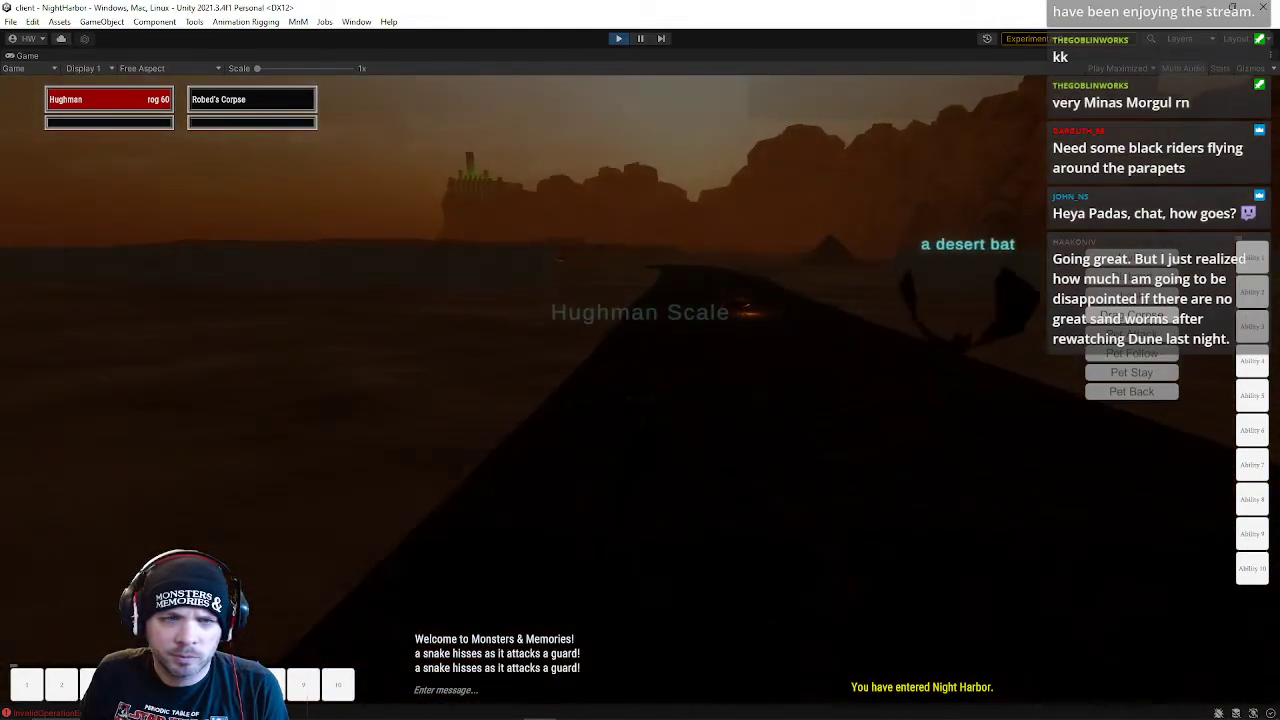
key(d)
right_drag(750, 480, 690, 414)
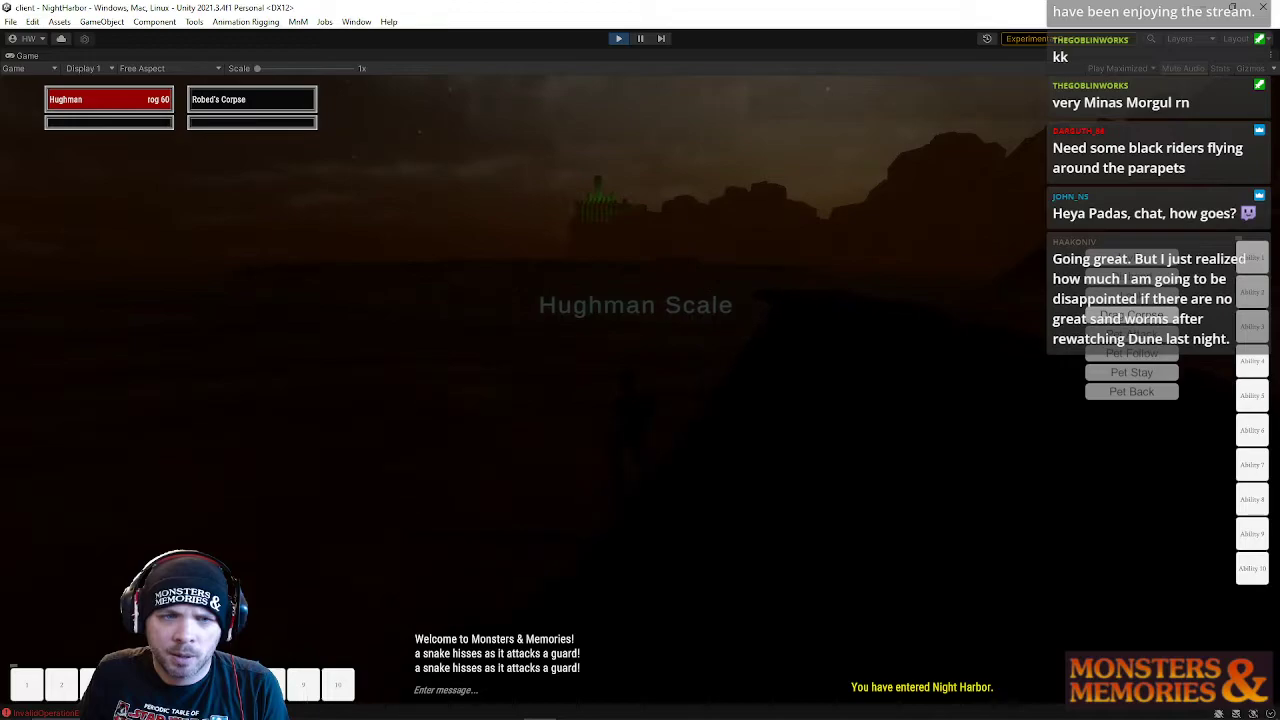
right_drag(690, 414, 806, 470)
right_drag(575, 251, 253, 207)
key(w)
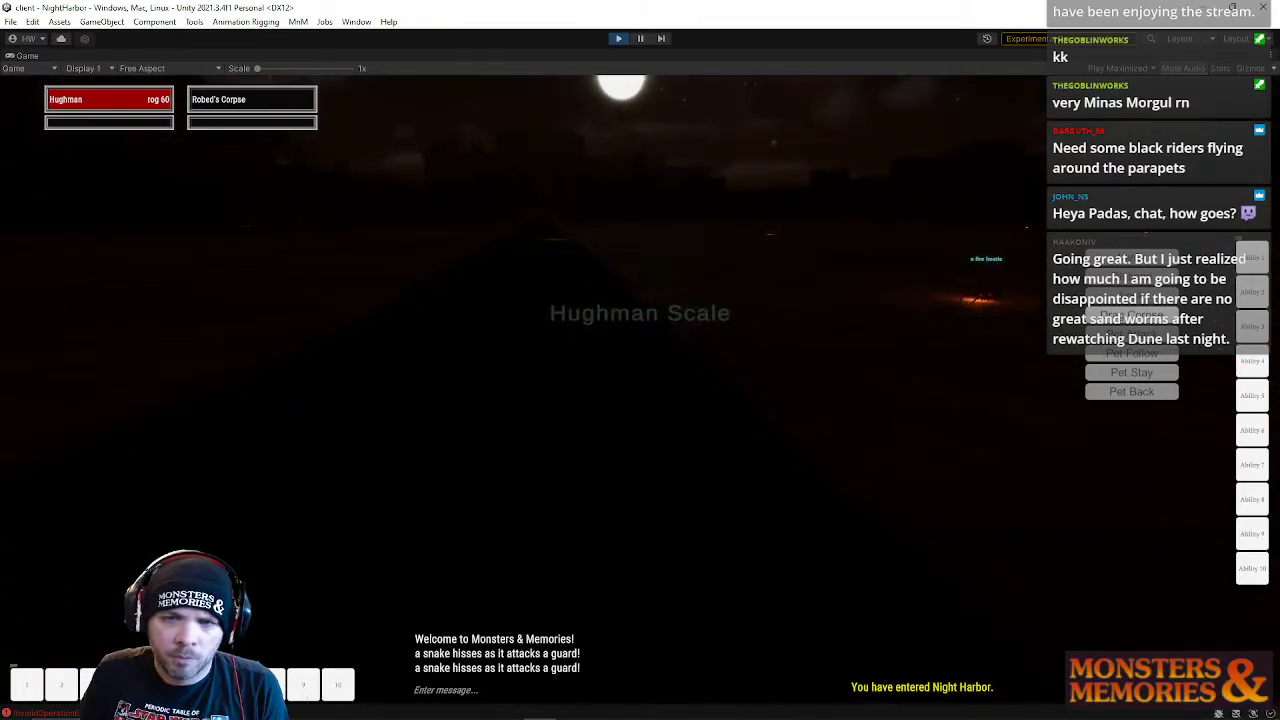
- Stop the play test and reopen the recent NightHarbor scene with its object hierarchy shown
click(618, 41)
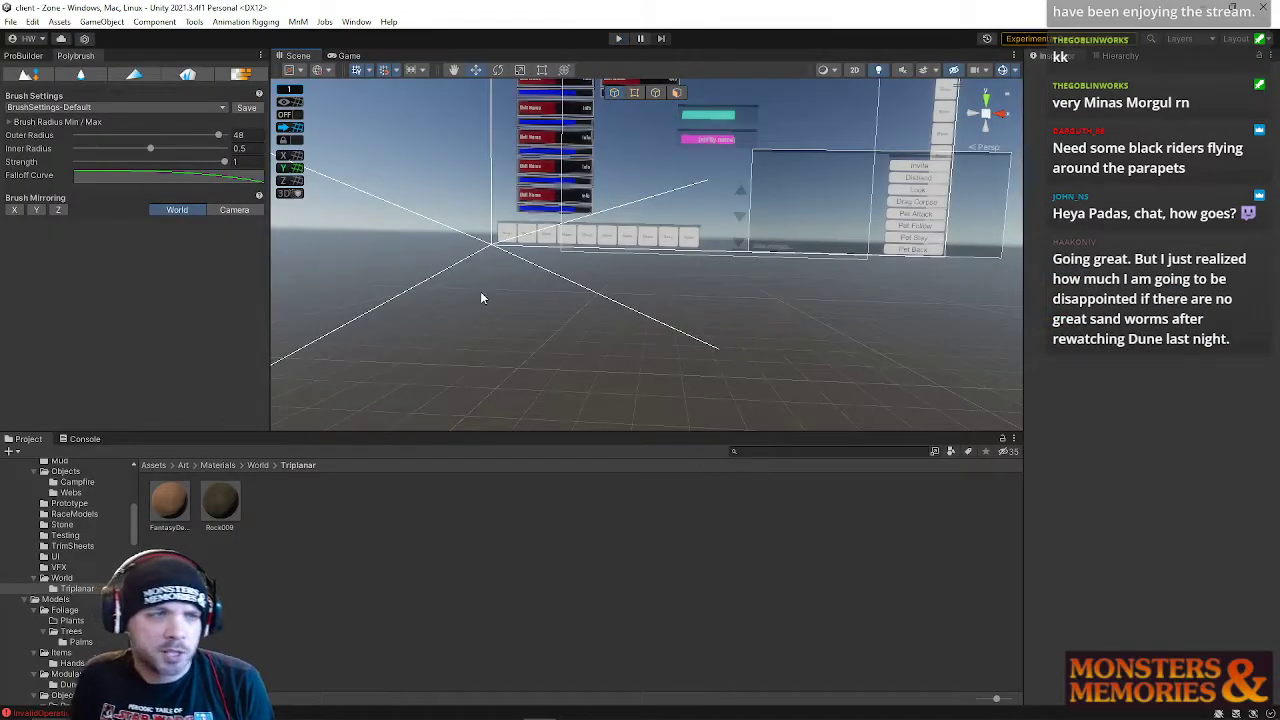
click(1116, 58)
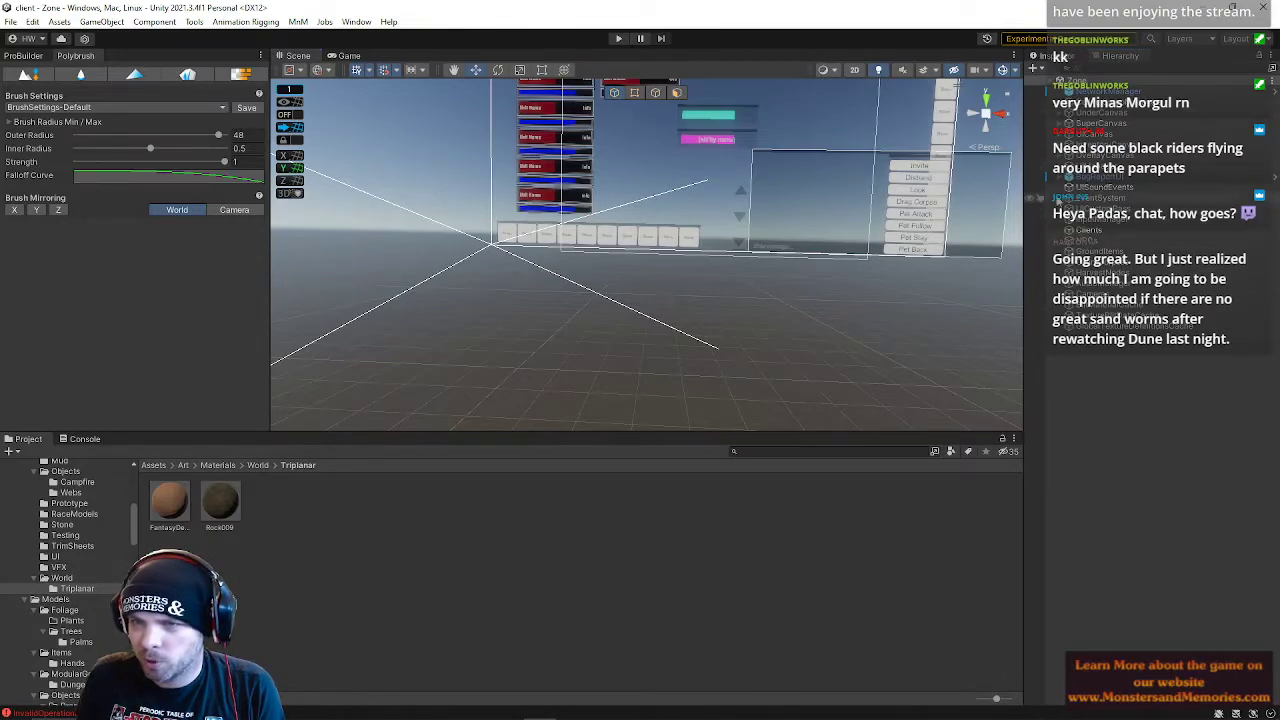
click(10, 21)
mouse_move(190, 67)
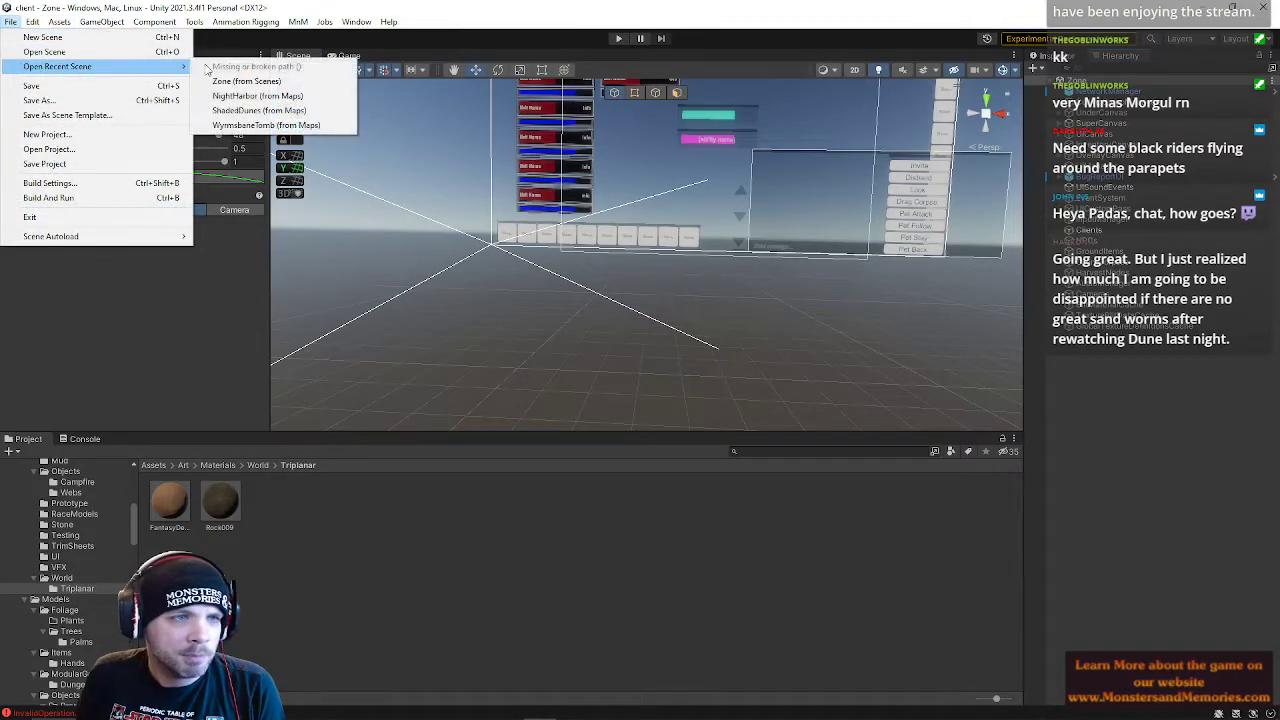
click(257, 96)
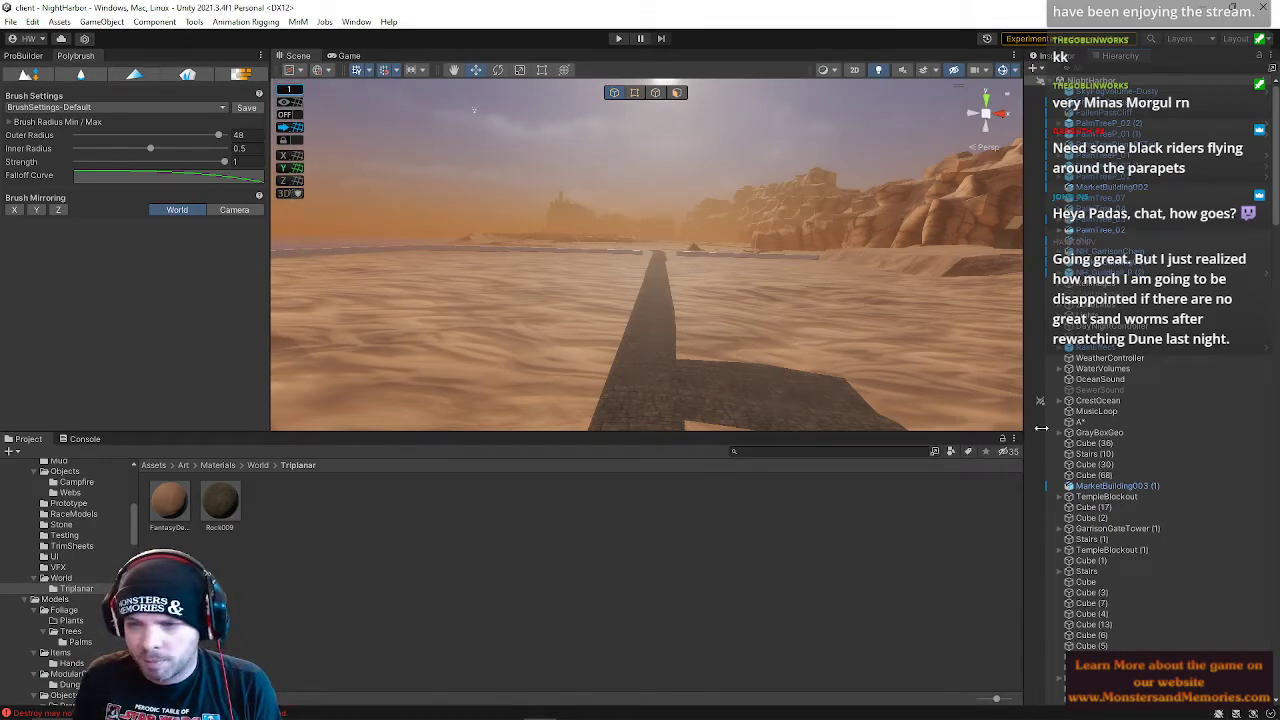
- Generate a new startup cache for the A* object's navigation graph from its Save & Load settings
click(1085, 422)
scroll(1128, 406, down, 10)
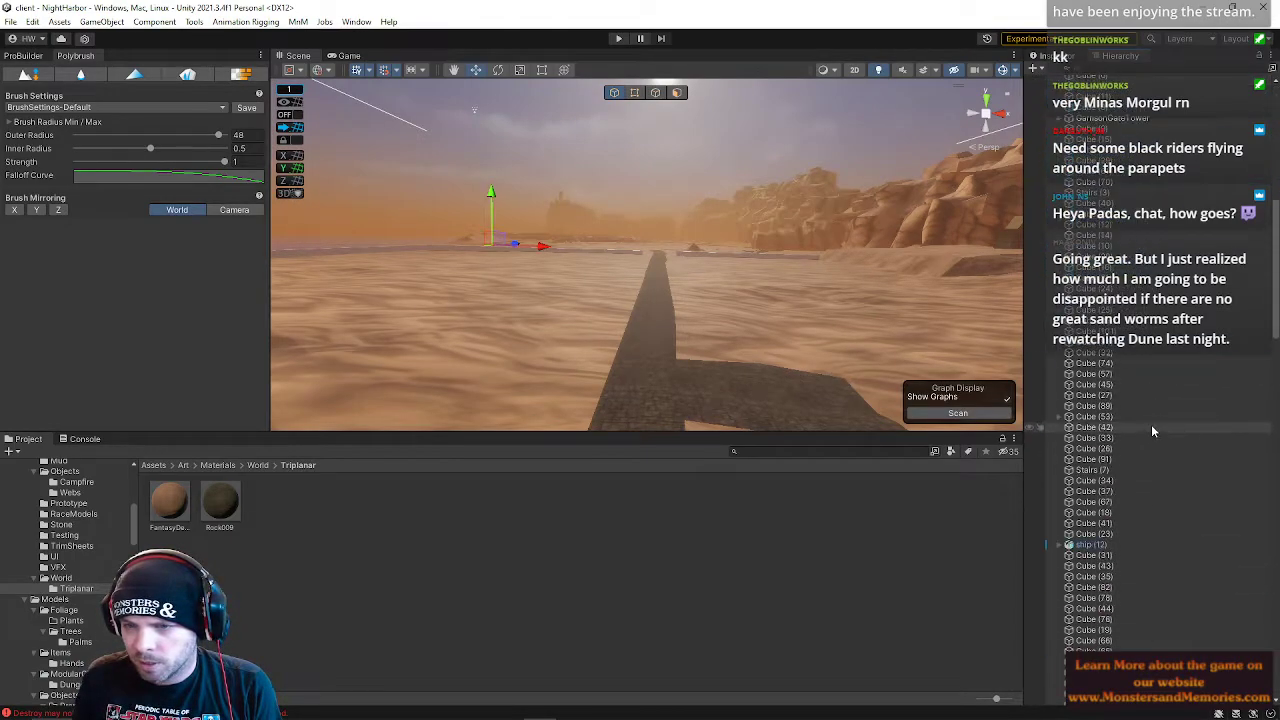
scroll(1145, 439, down, 2)
click(1050, 56)
scroll(1146, 362, down, 5)
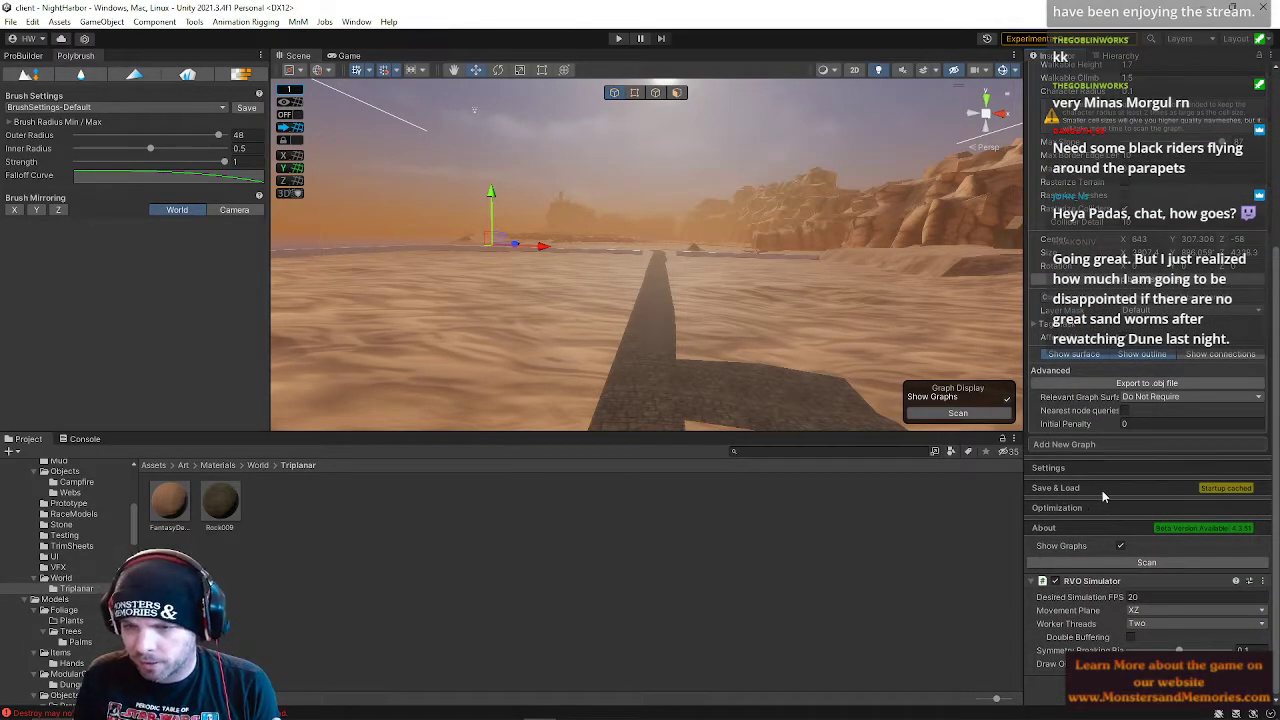
click(1102, 490)
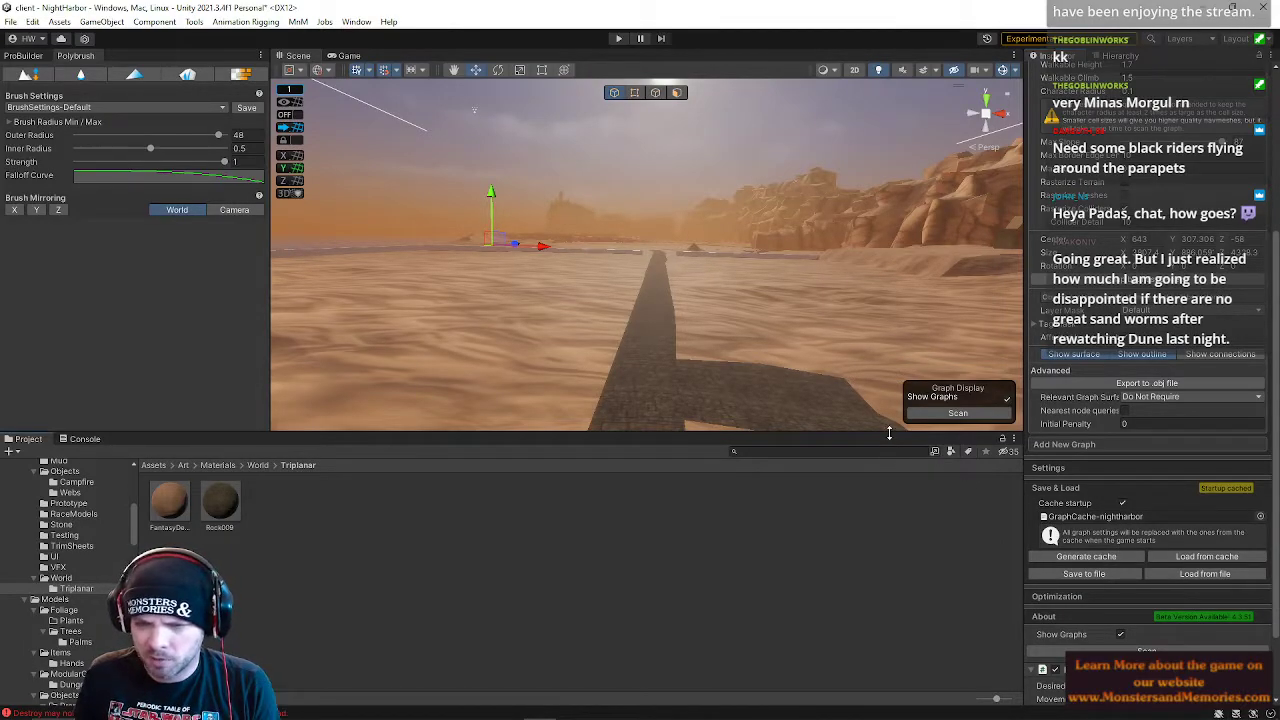
drag(889, 433, 886, 491)
right_drag(740, 410, 575, 412)
click(1087, 557)
click(677, 393)
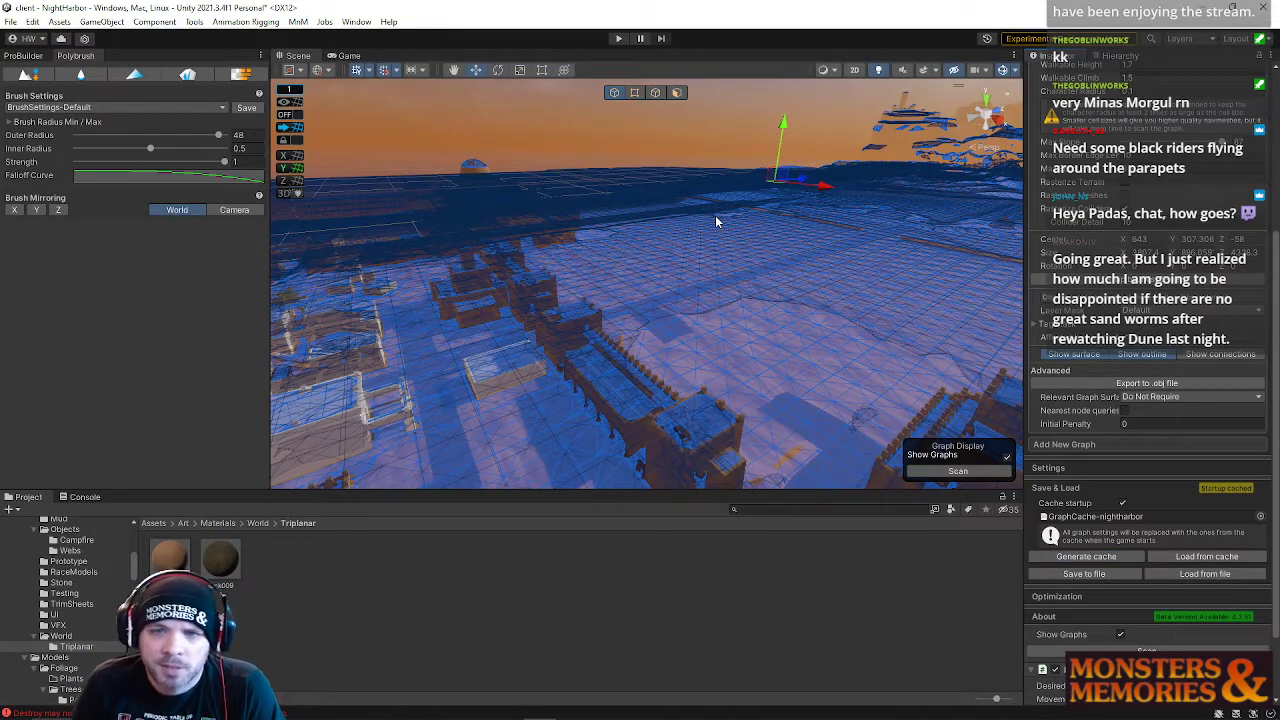
- Set the FallenWatch_PH_Geo fortress and all its child objects to the DefaultNoPath layer
right_drag(767, 168, 687, 183)
click(669, 212)
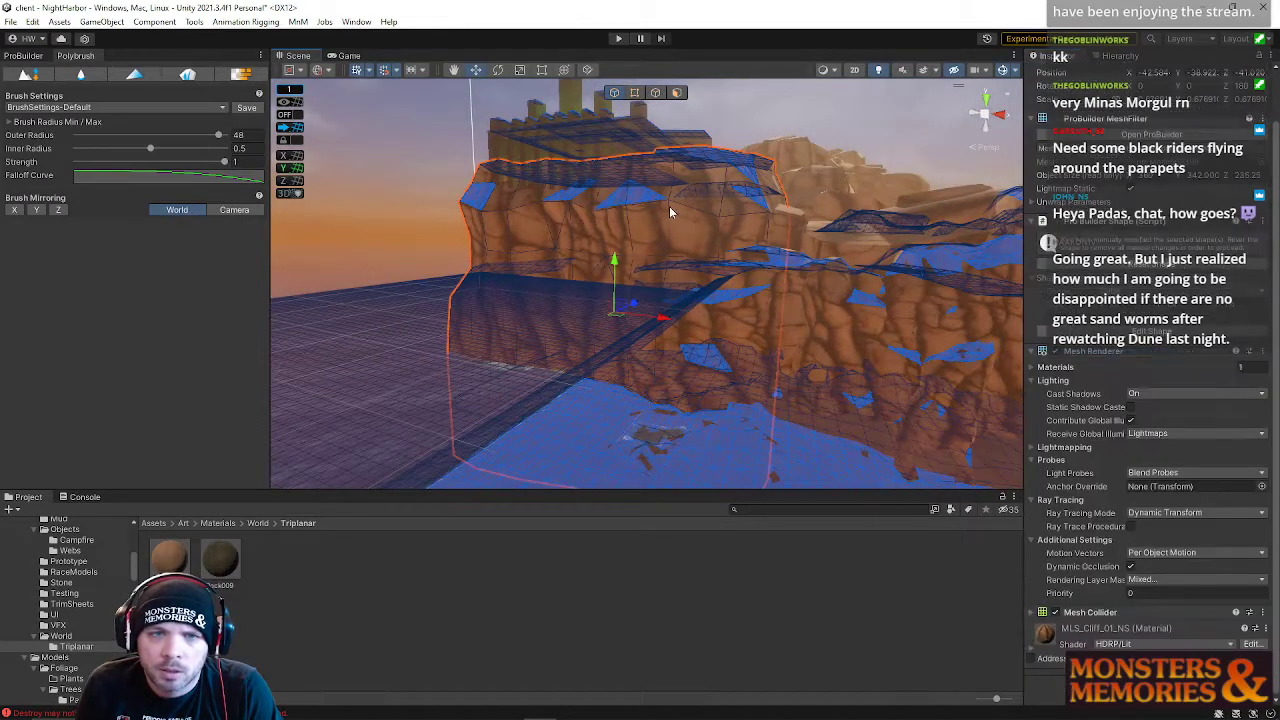
click(607, 145)
click(631, 141)
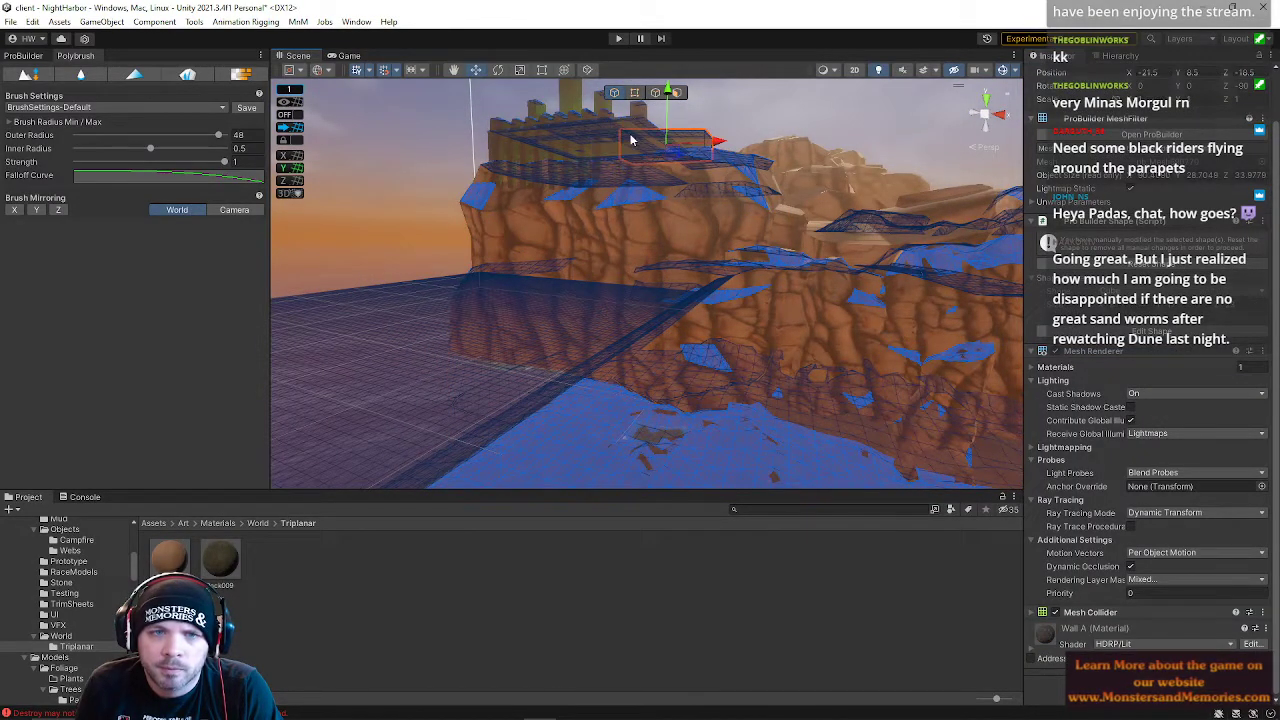
click(627, 128)
key(f)
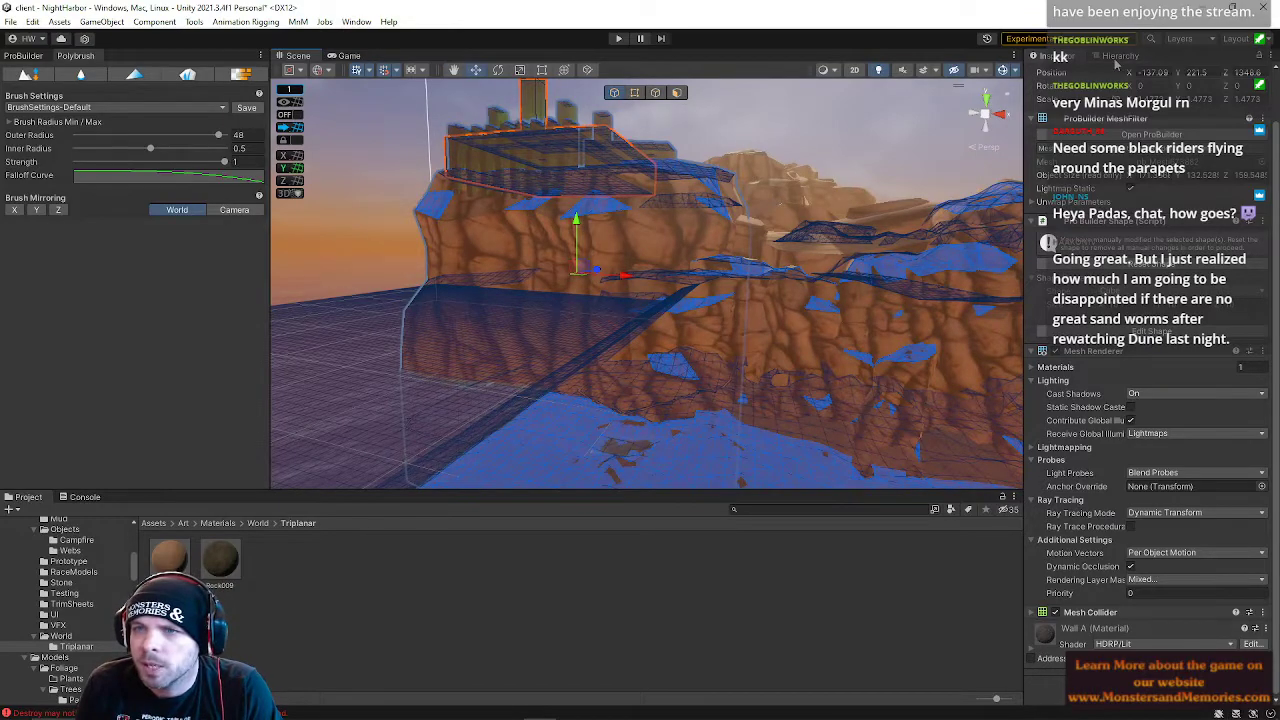
scroll(1183, 185, up, 2)
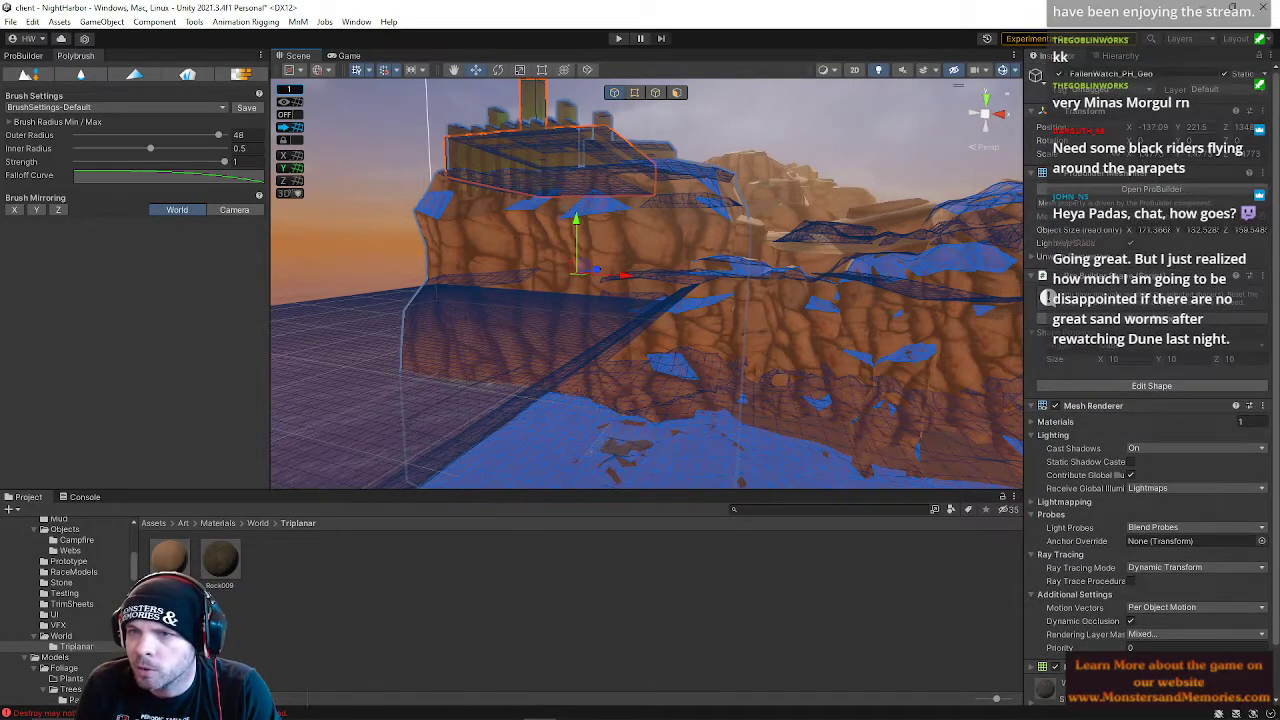
click(1207, 90)
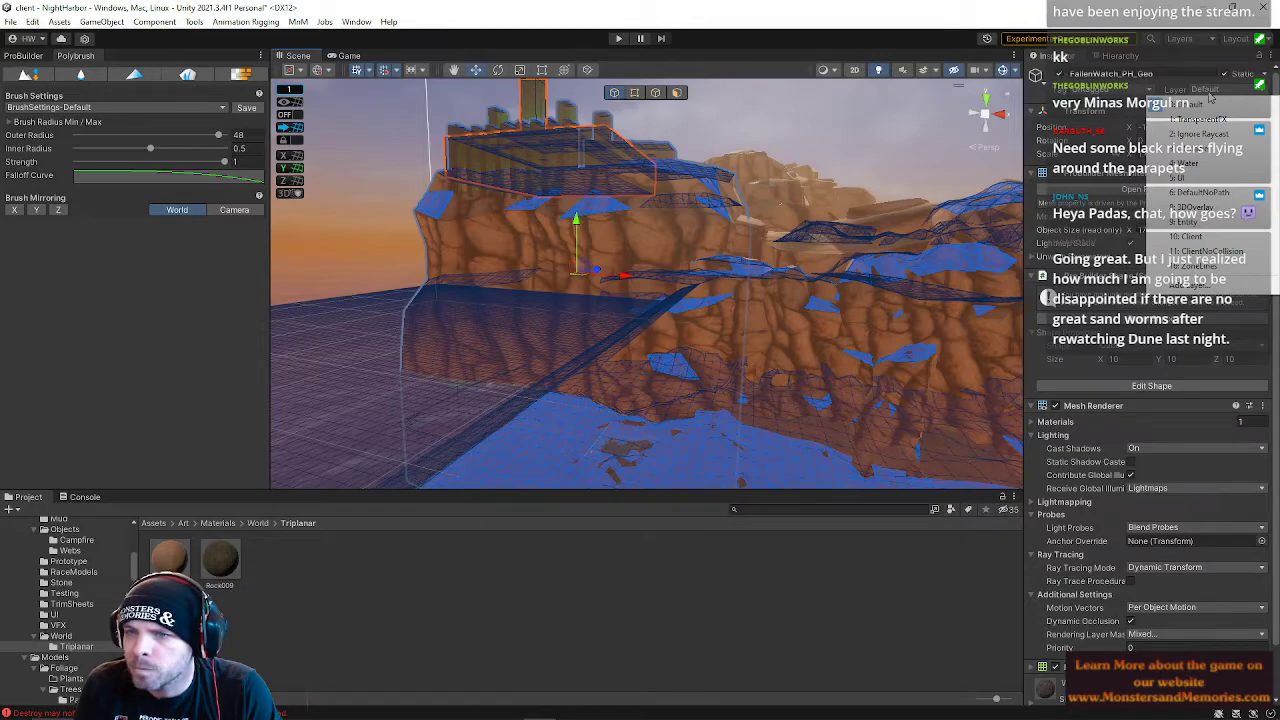
click(1200, 193)
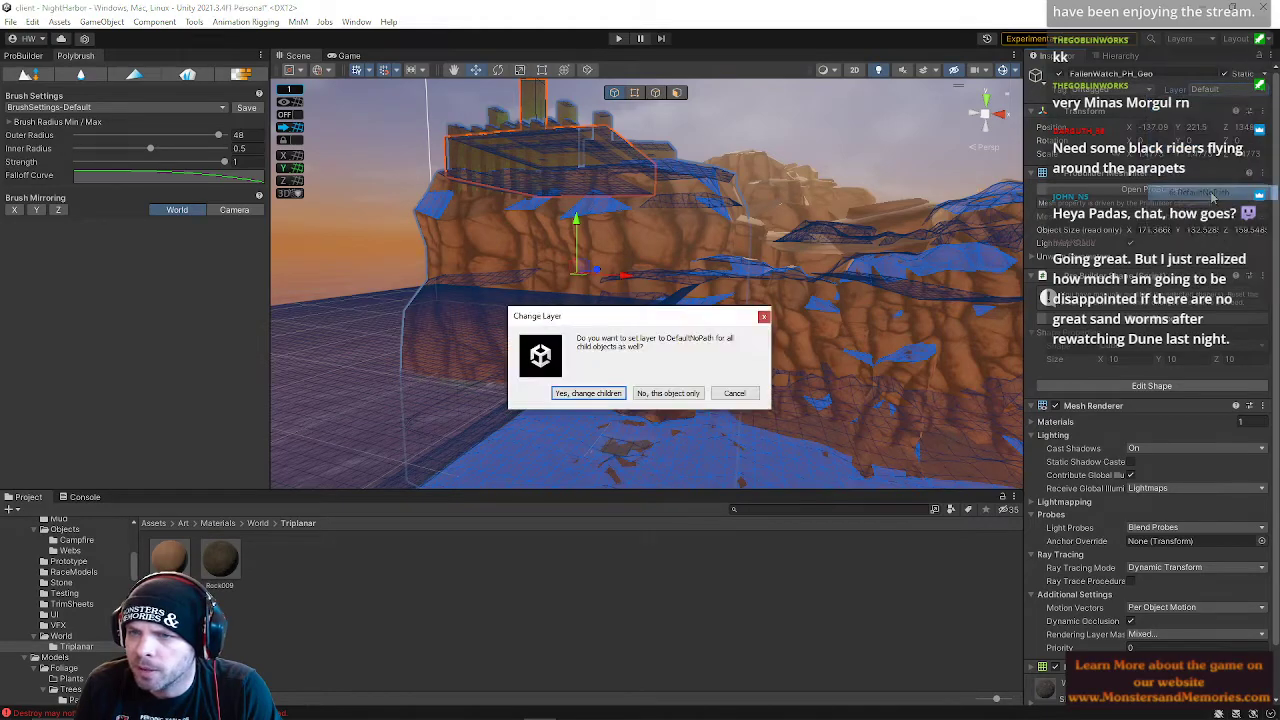
click(591, 397)
- Check the layer of a Shaded Dunes mountain and assign FallenPassCliff to the DefaultNoPath layer
right_drag(734, 291, 786, 277)
click(785, 275)
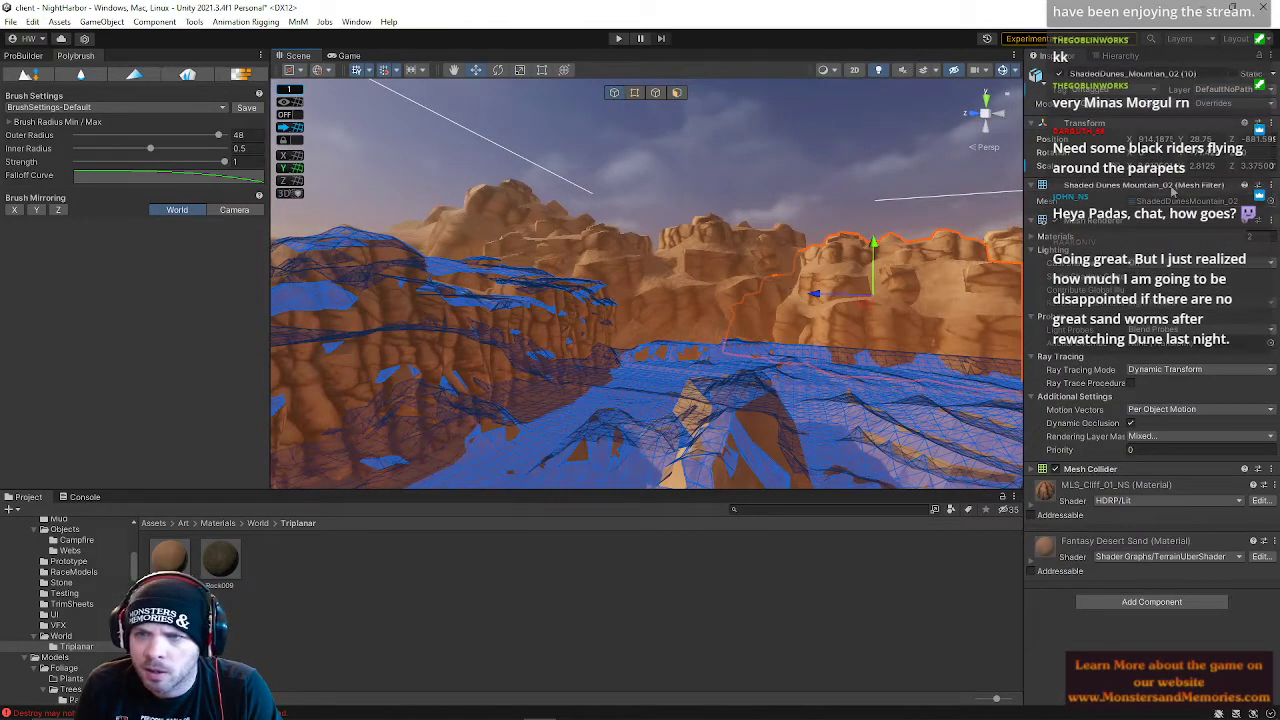
right_drag(957, 164, 534, 254)
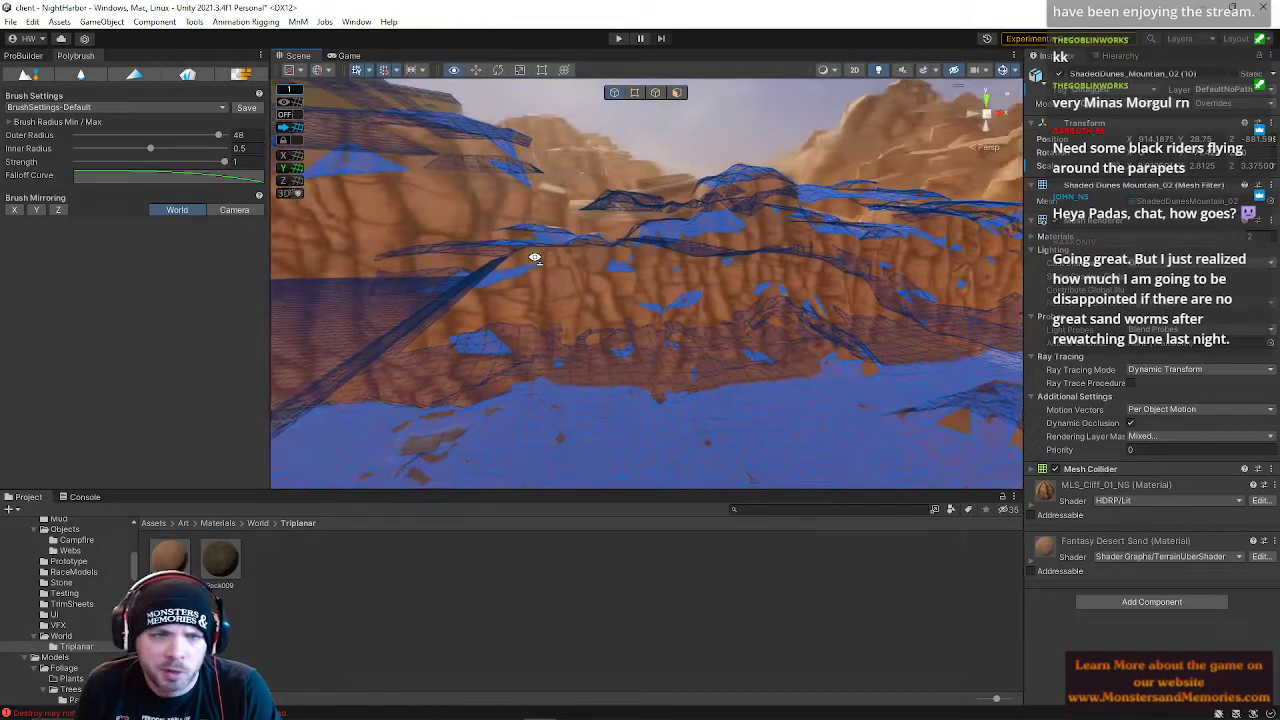
click(735, 222)
click(747, 186)
click(1197, 90)
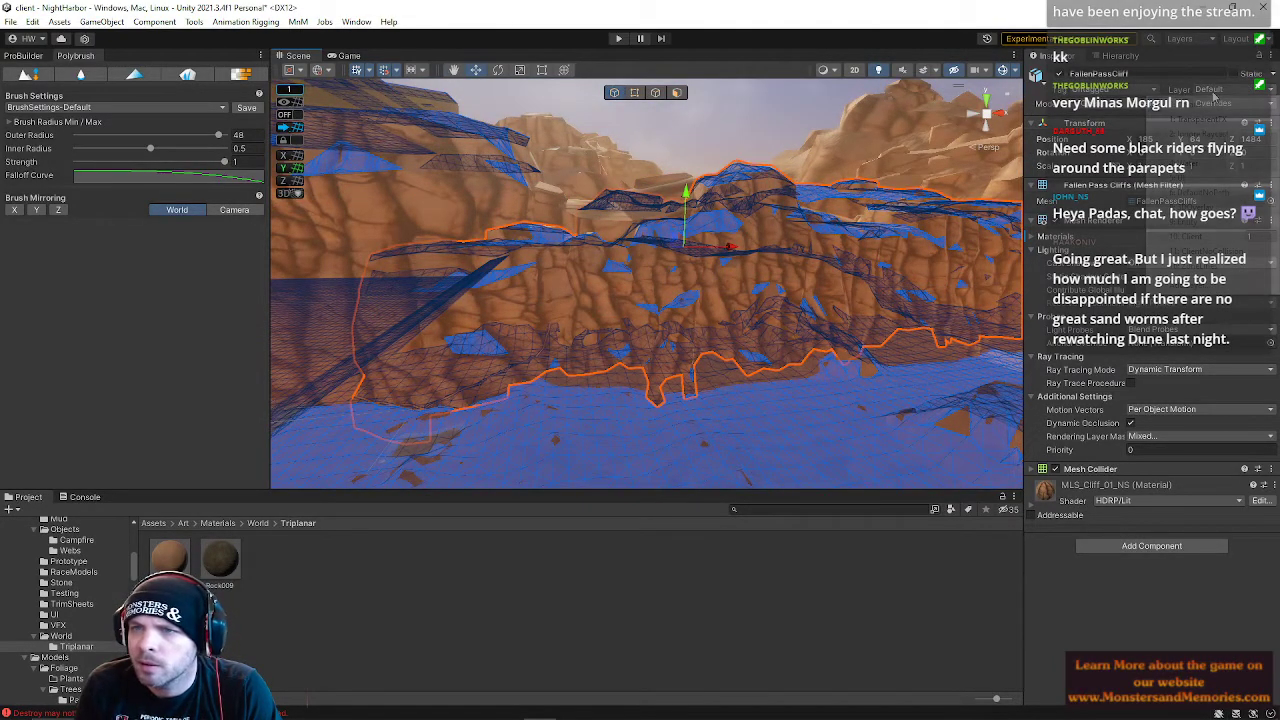
click(1196, 194)
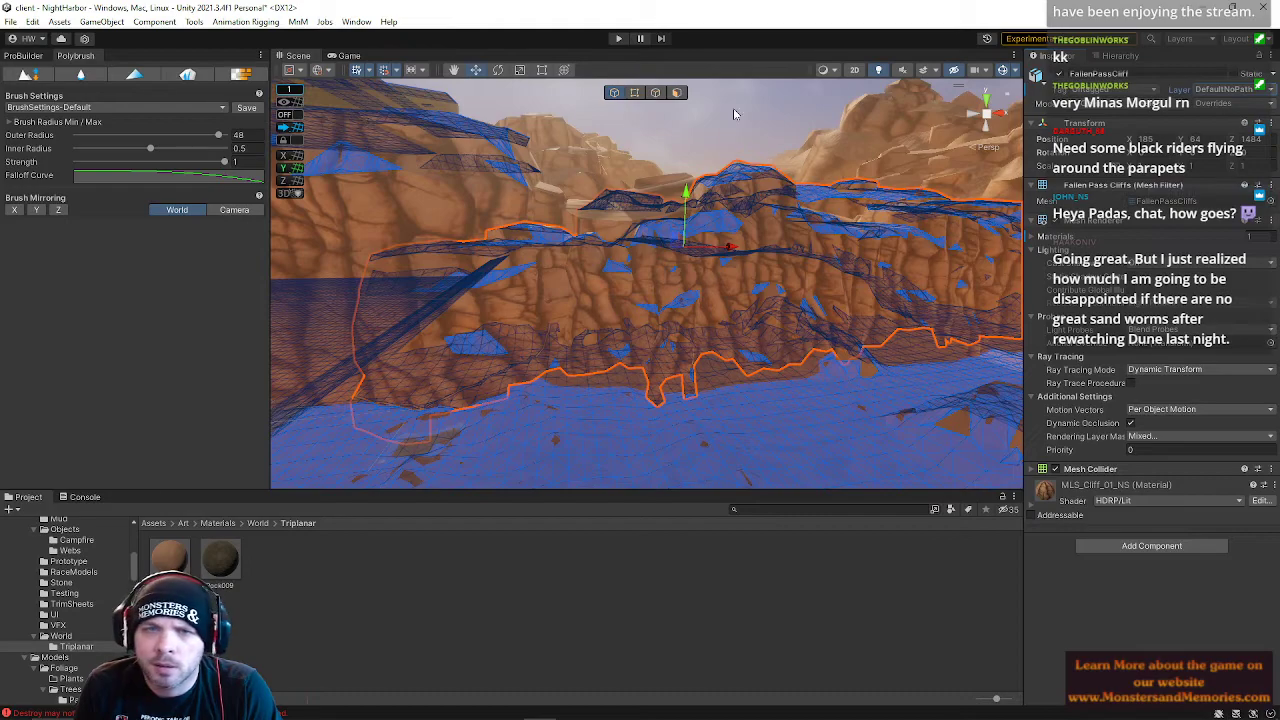
- Examine the navigation mesh around the cliffs and fortress, checking the layers of the mountain, Cube (169), Cube (168) and FallenWatch_PH_Geo
right_drag(620, 240, 454, 178)
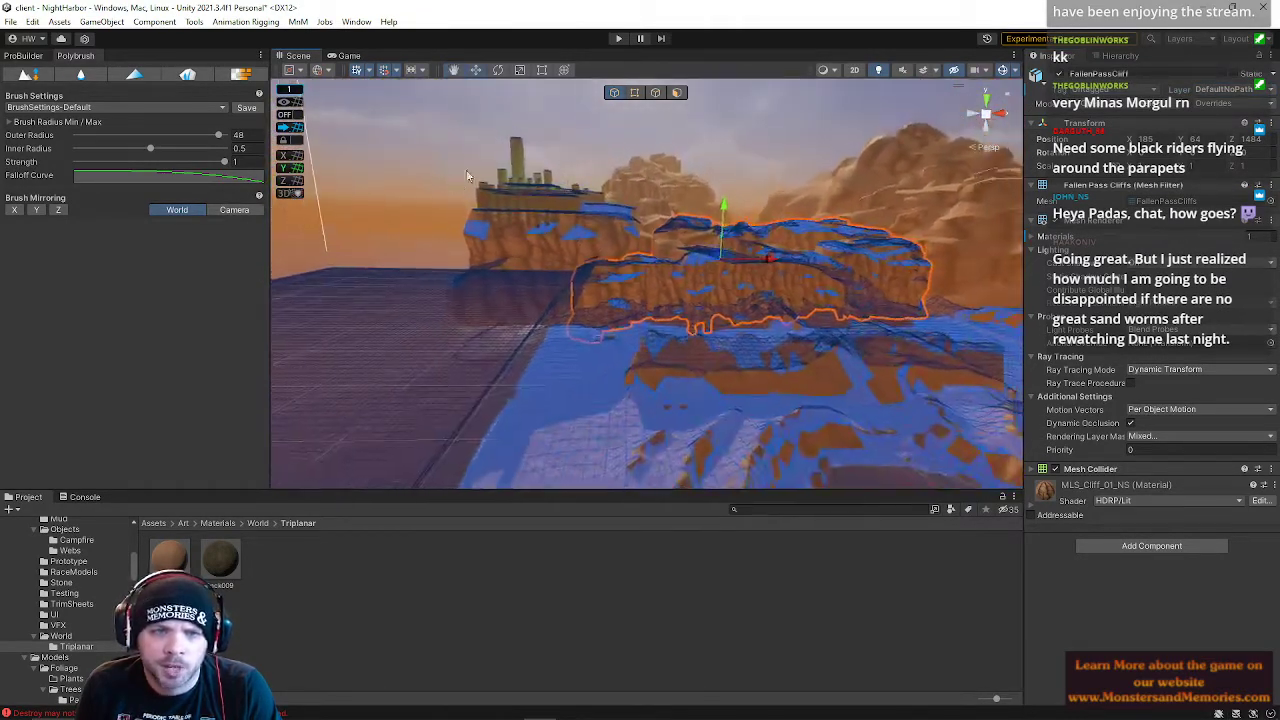
right_drag(765, 234, 744, 357)
click(744, 357)
click(729, 308)
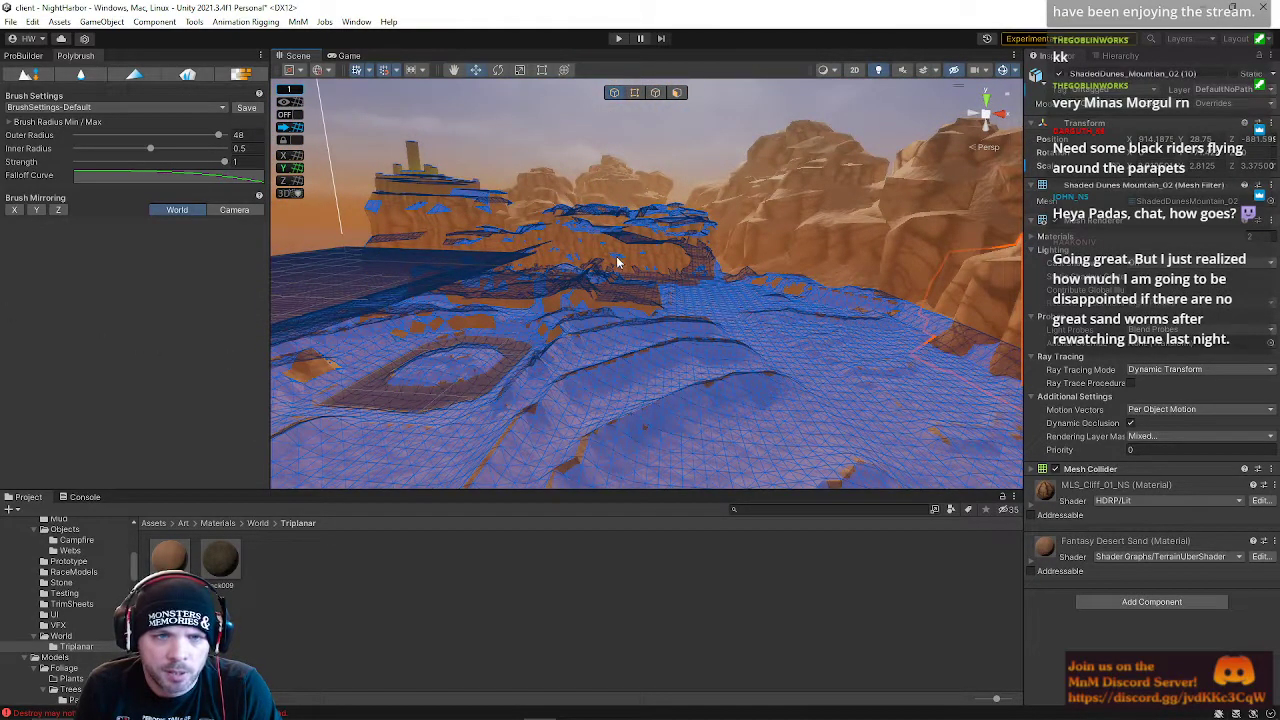
right_drag(612, 247, 566, 217)
click(552, 222)
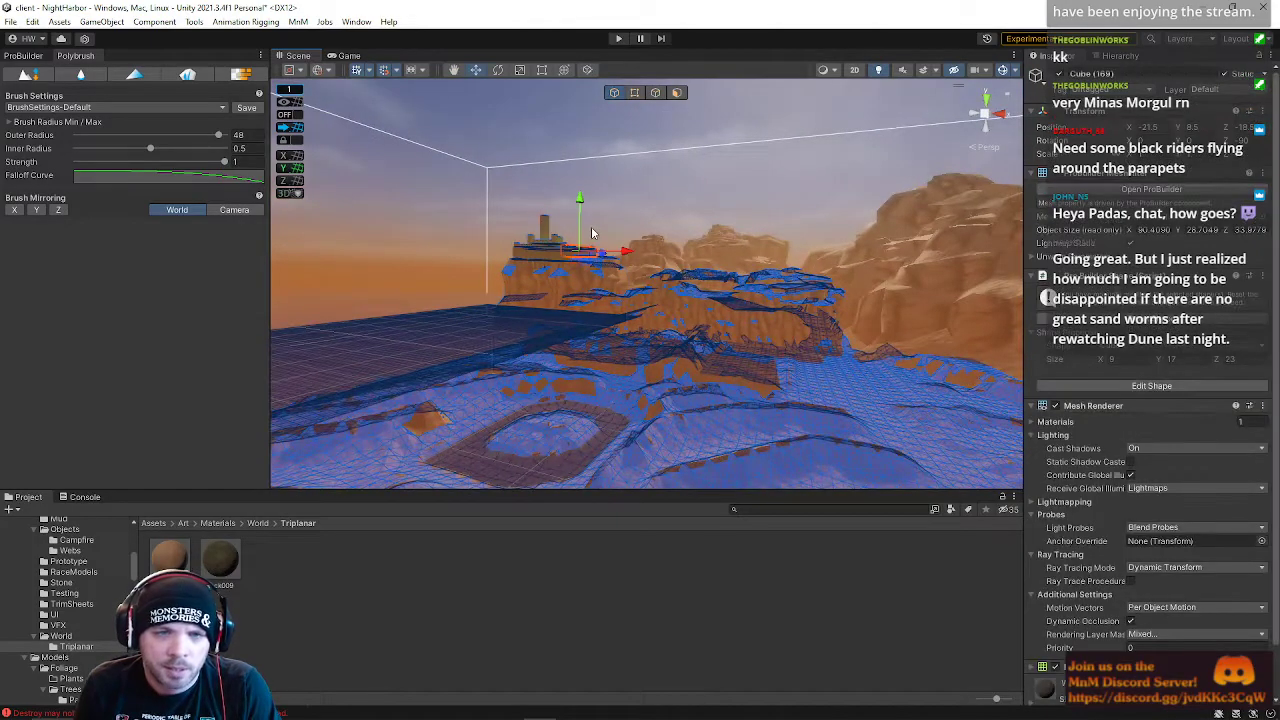
right_drag(611, 257, 594, 283)
click(591, 285)
click(1205, 89)
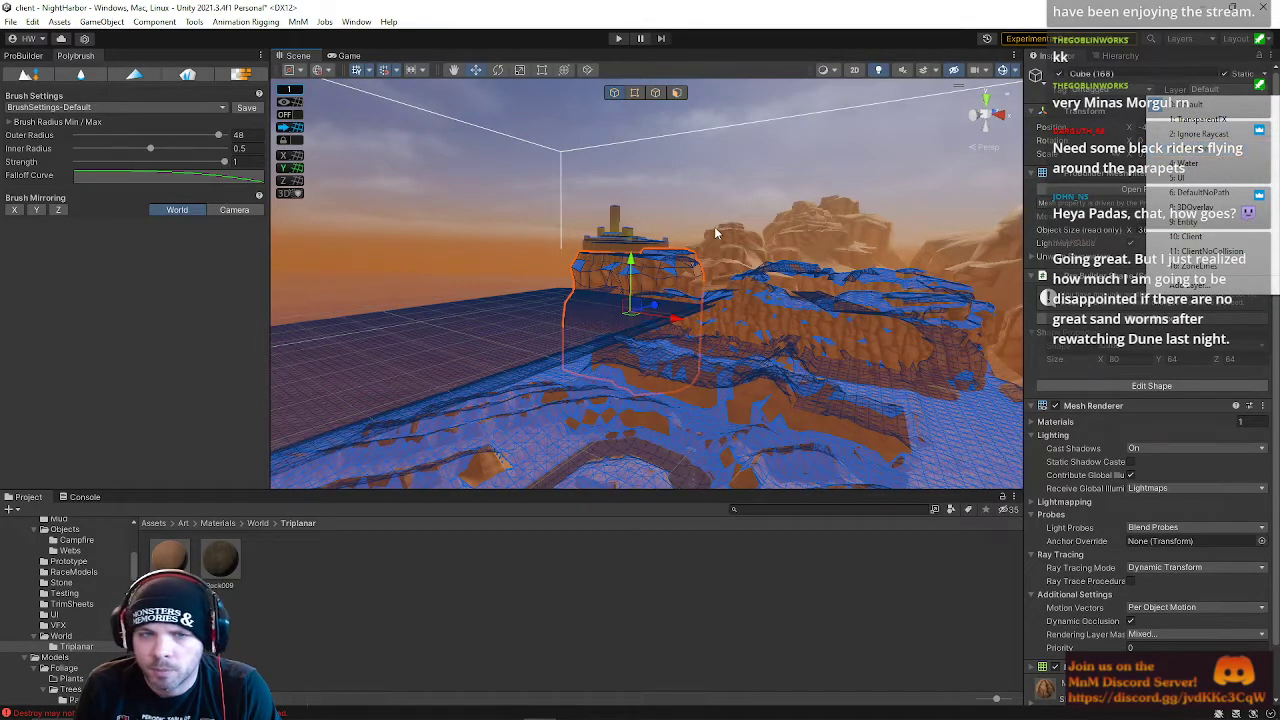
right_drag(661, 237, 685, 267)
key(w)
scroll(651, 244, up, 2)
click(679, 274)
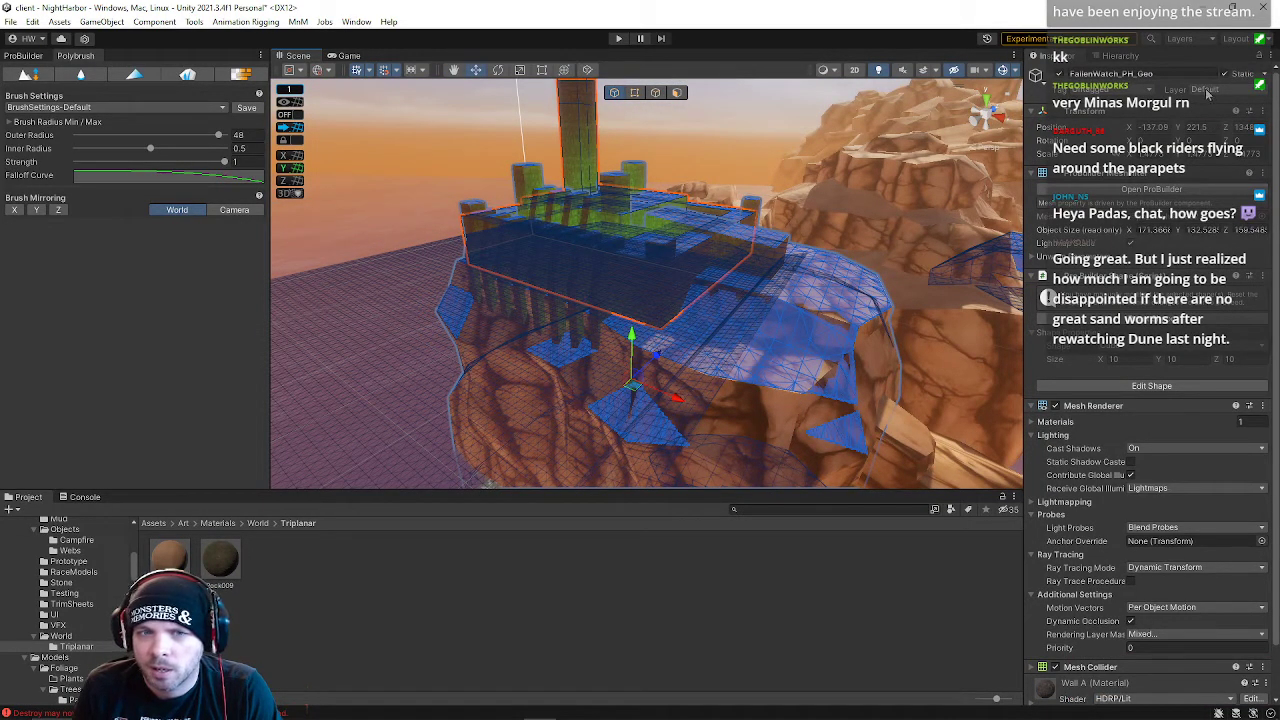
- Select FallenWatch_PH_Geo with its child cubes from Cube (169) to Cube (188) and set them and their children to the DefaultNoPath layer
click(1118, 56)
scroll(1072, 480, down, 6)
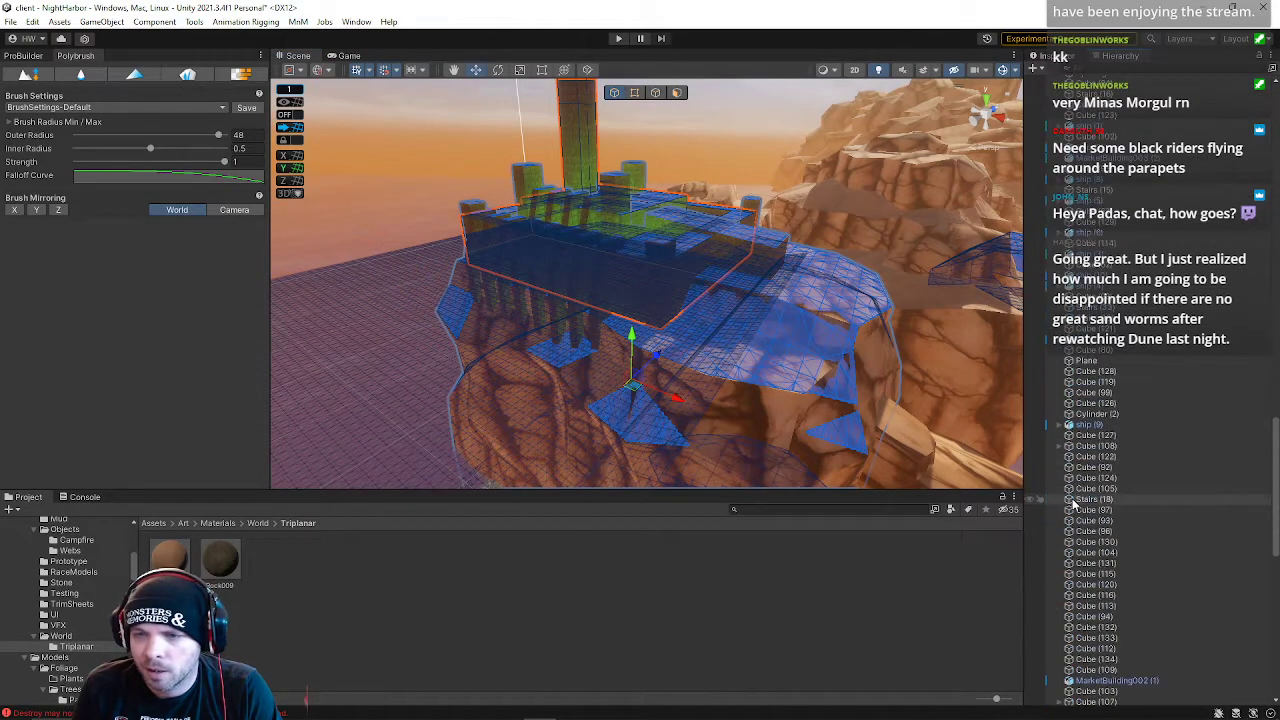
scroll(1072, 520, down, 5)
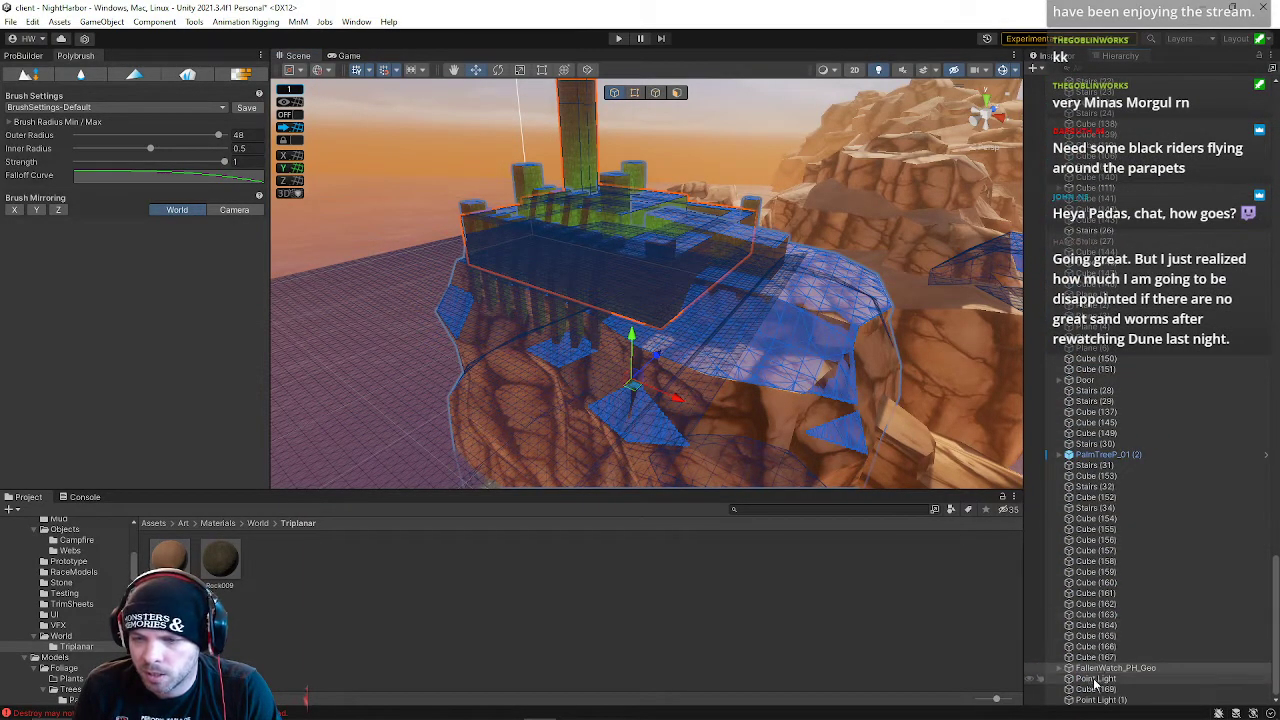
click(1058, 669)
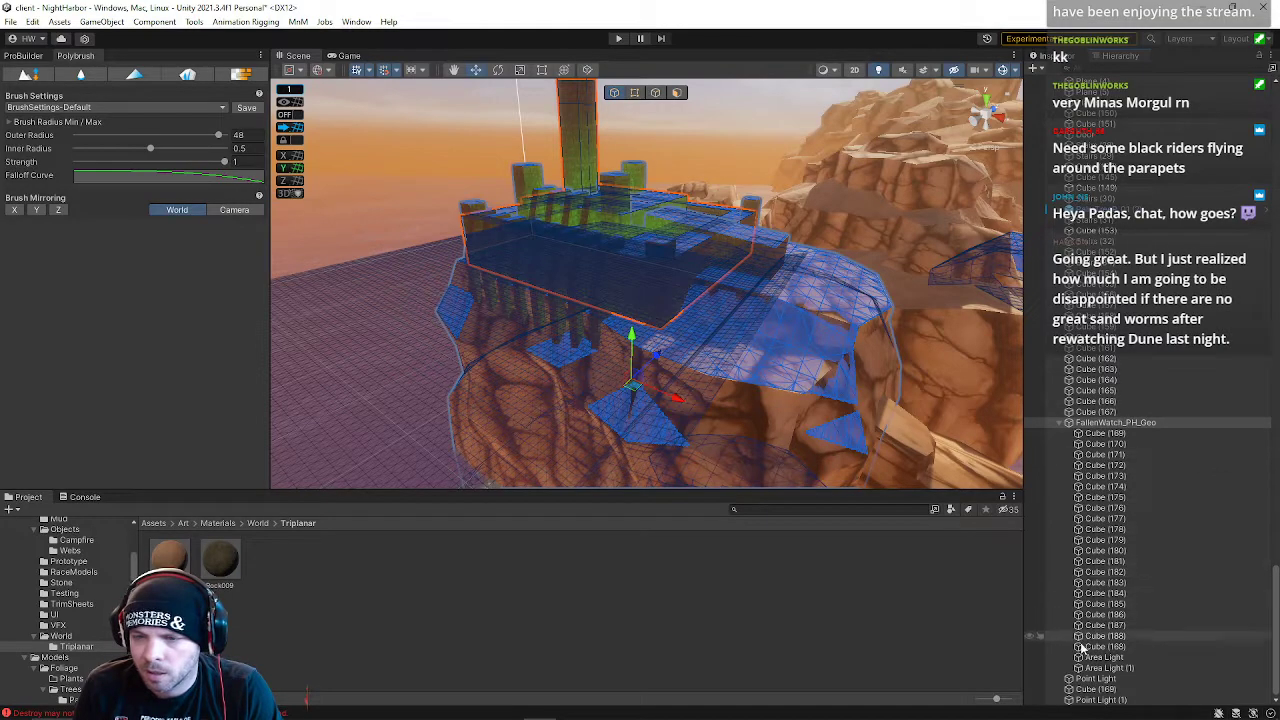
click(1100, 647)
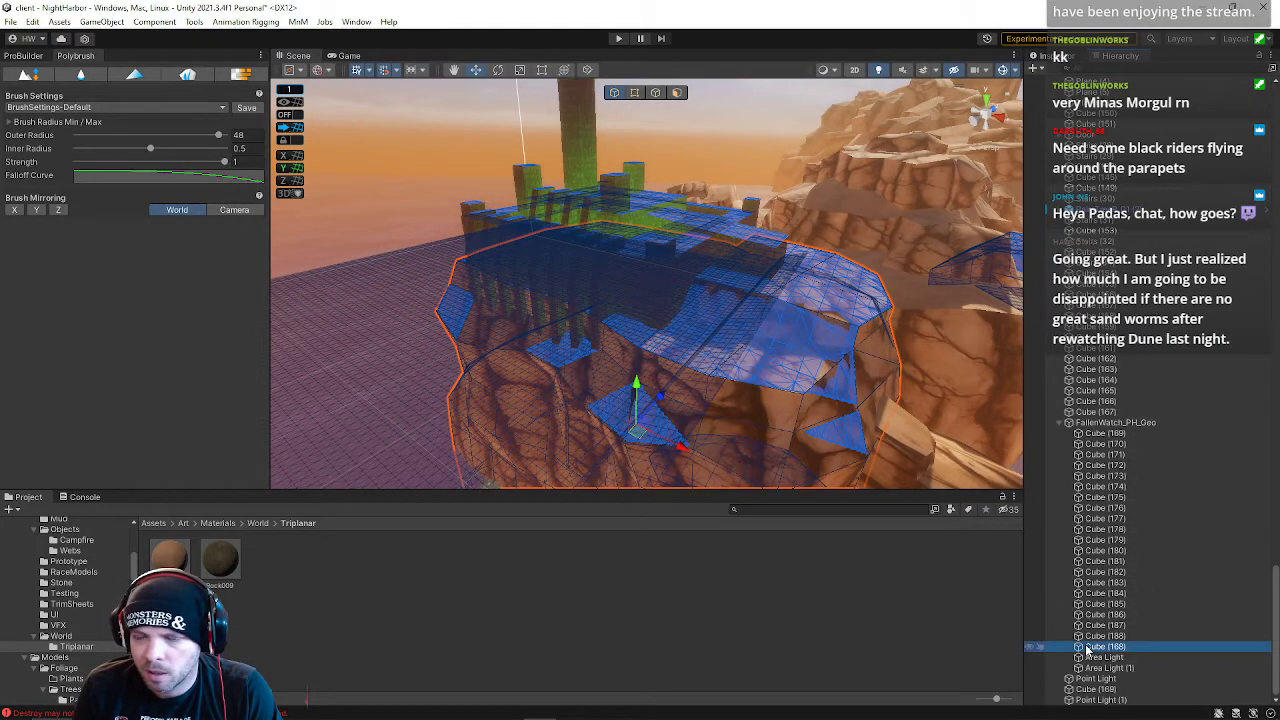
click(1095, 637)
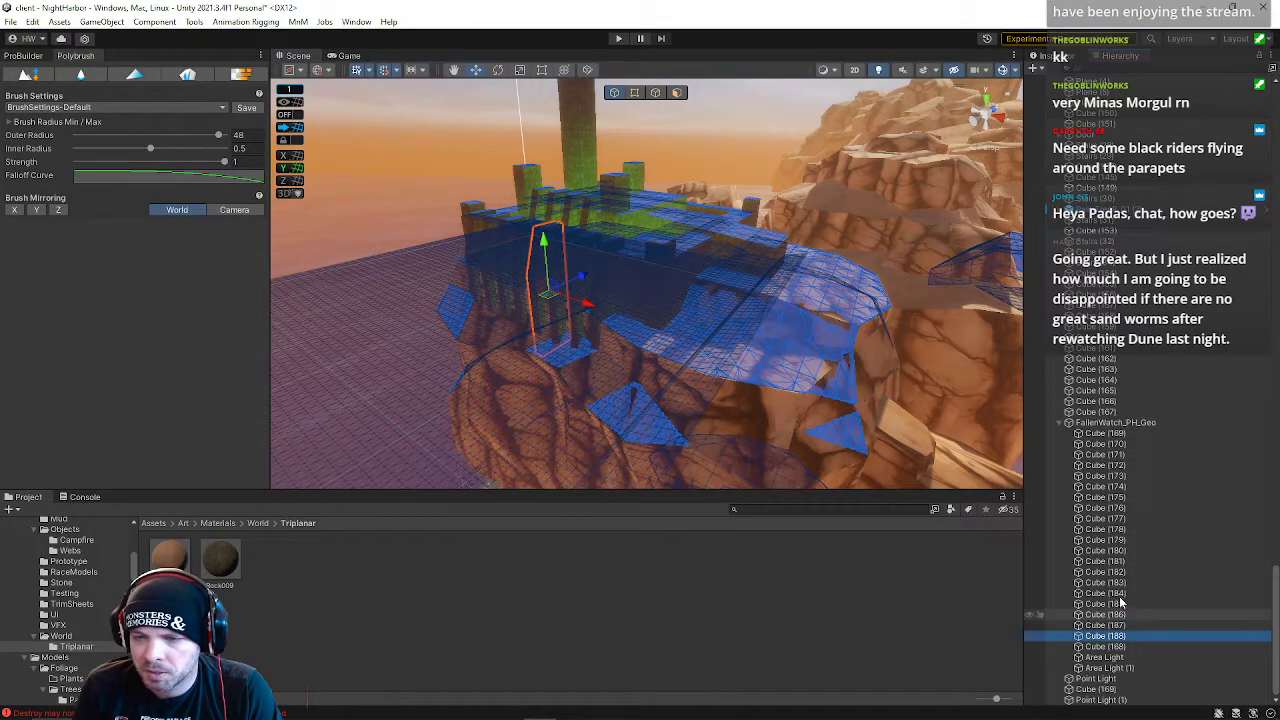
shift+click(1110, 423)
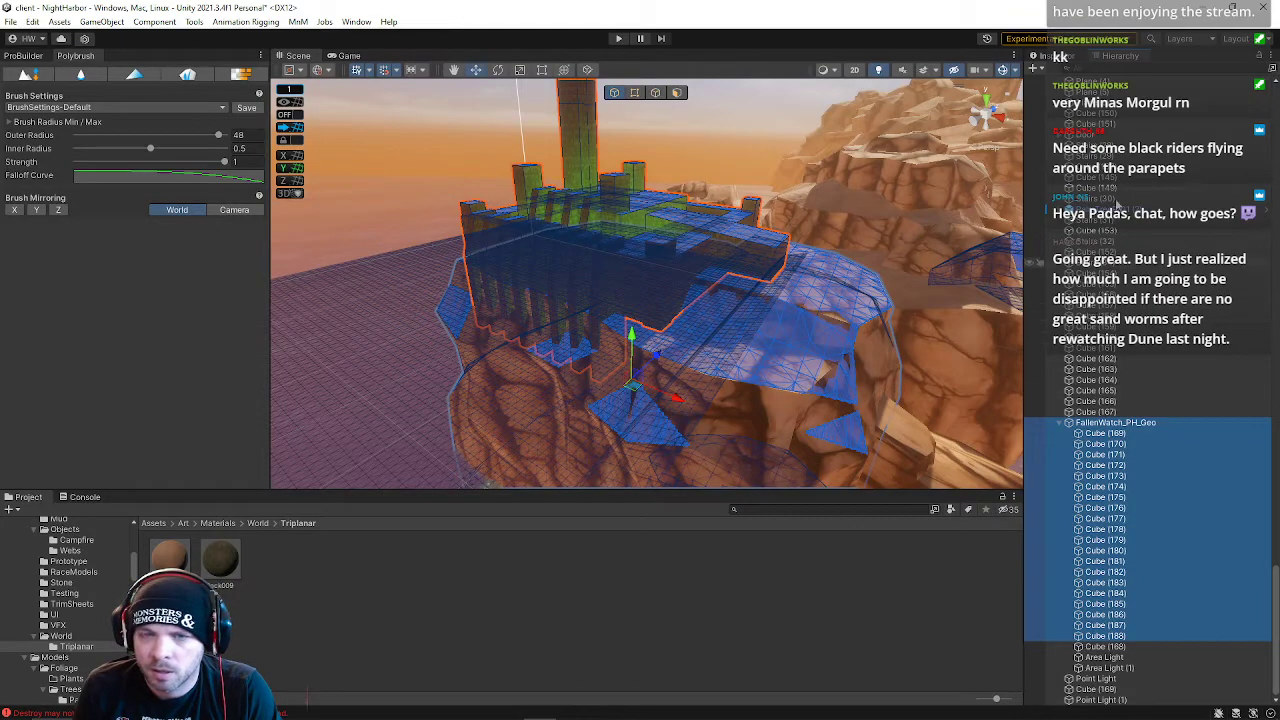
click(1081, 57)
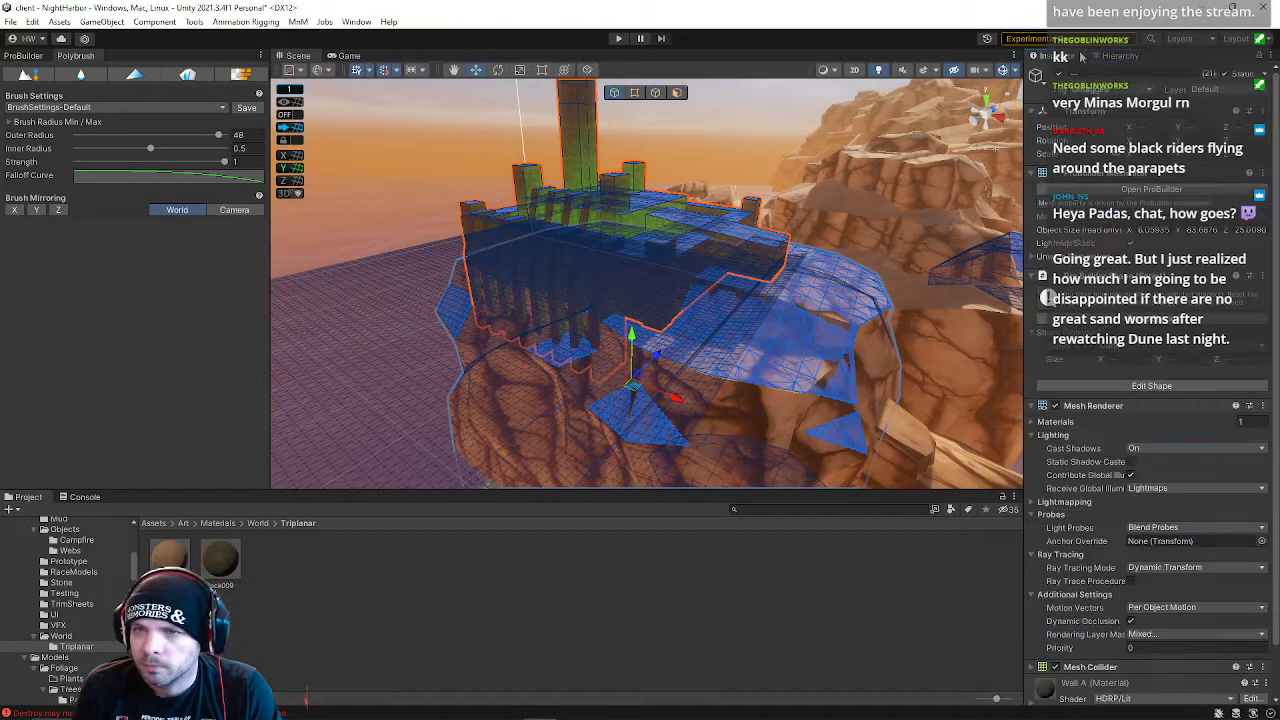
click(1217, 91)
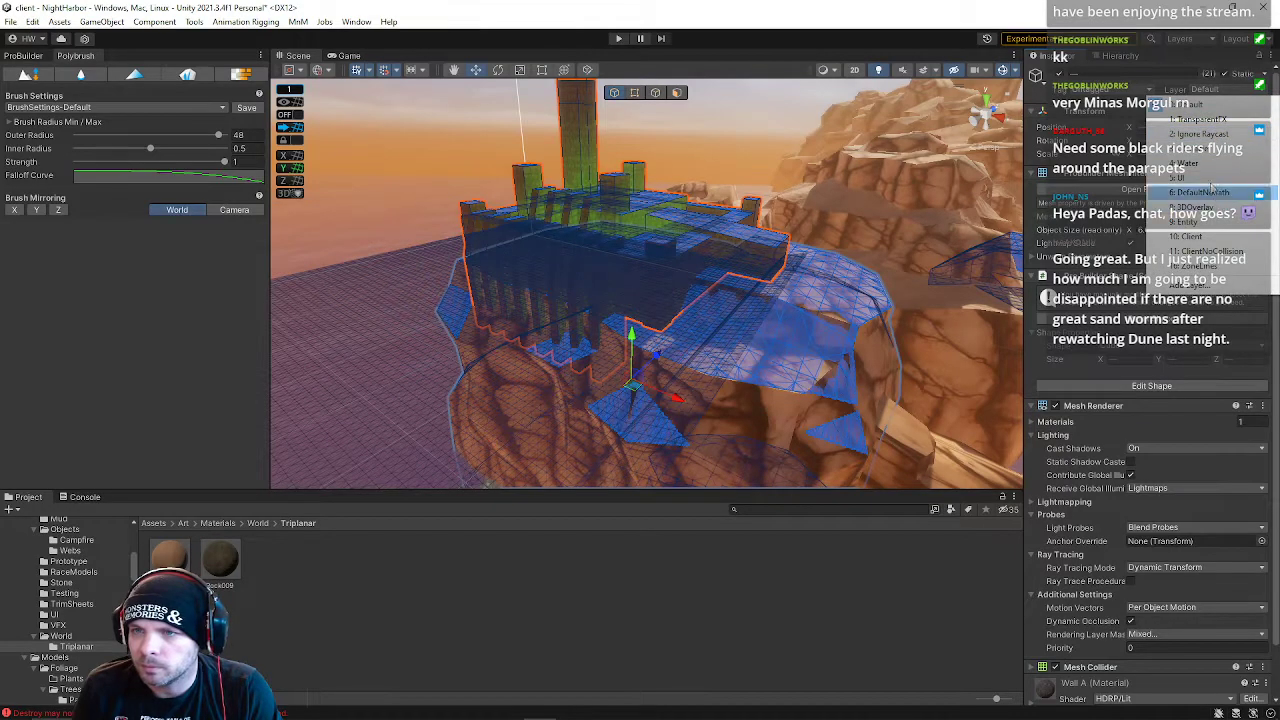
click(1205, 192)
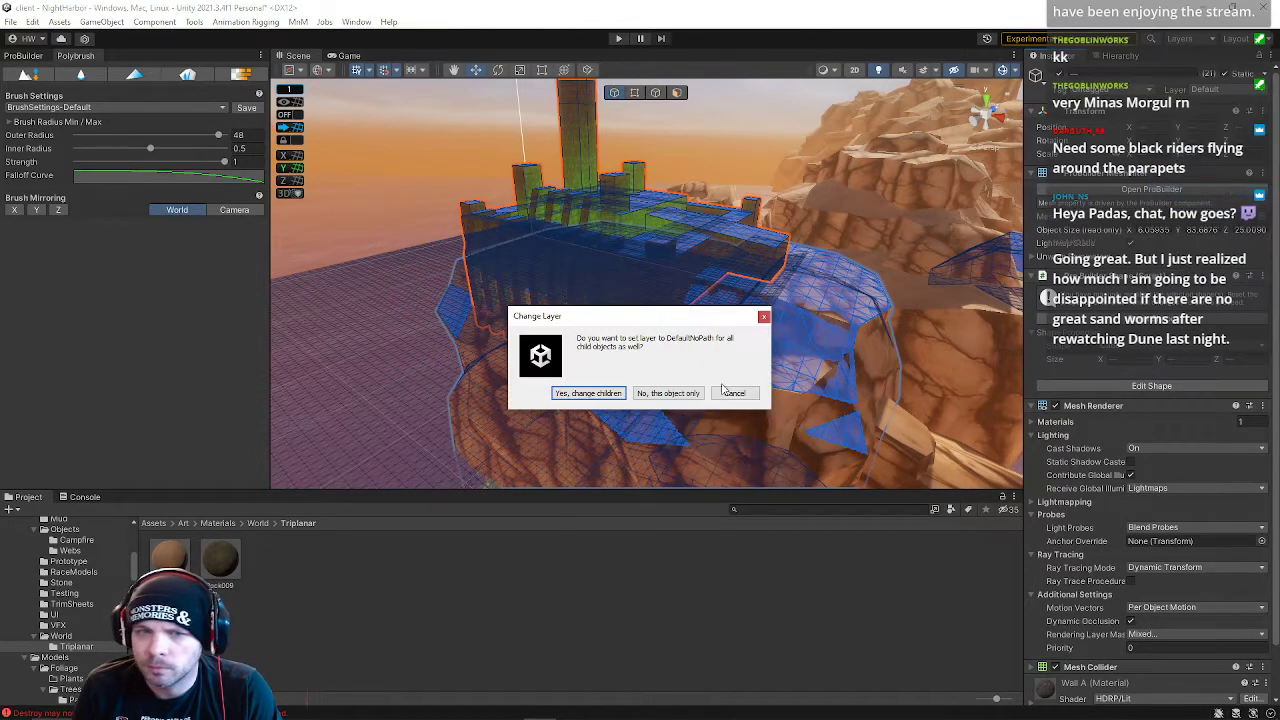
click(608, 396)
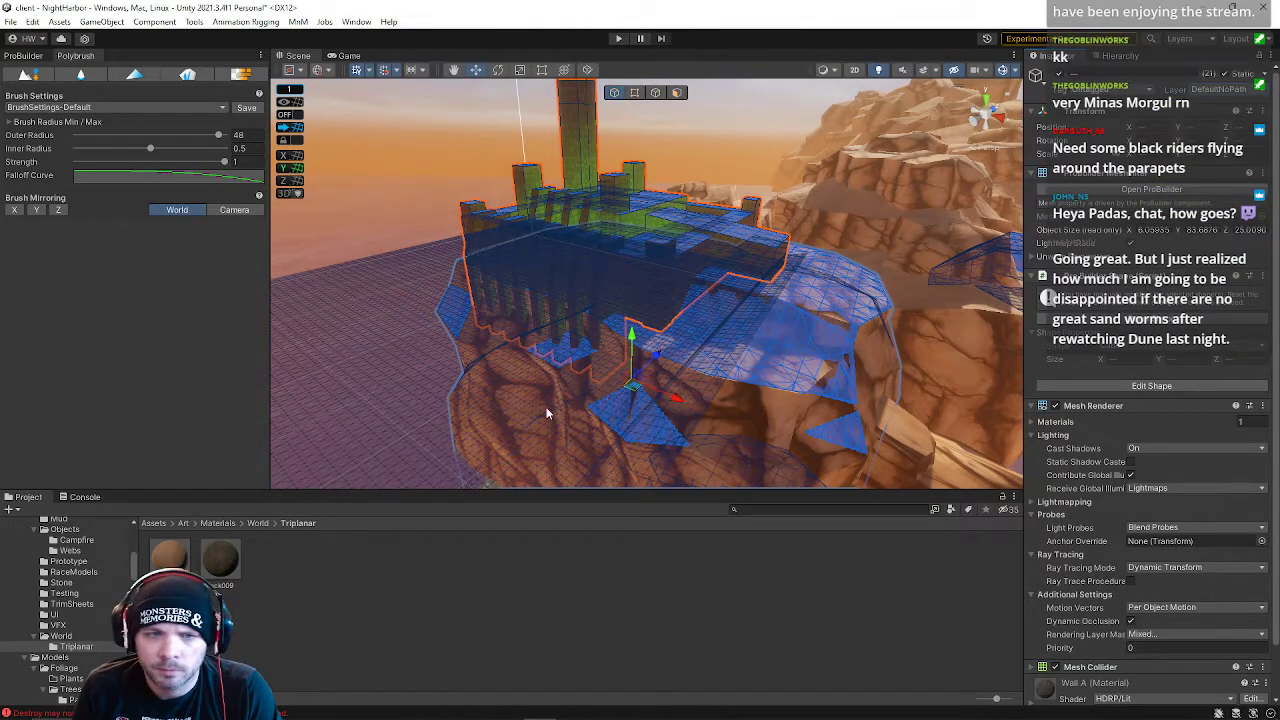
- Set the cliff beneath the fortress, Cube (168), to the Default layer
click(494, 386)
click(1212, 92)
click(1180, 105)
- Check the surrounding mountains' layer and reapply the DefaultNoPath layer to FallenWatch_PH_Geo including its children
right_drag(746, 266, 767, 146)
right_drag(838, 224, 782, 259)
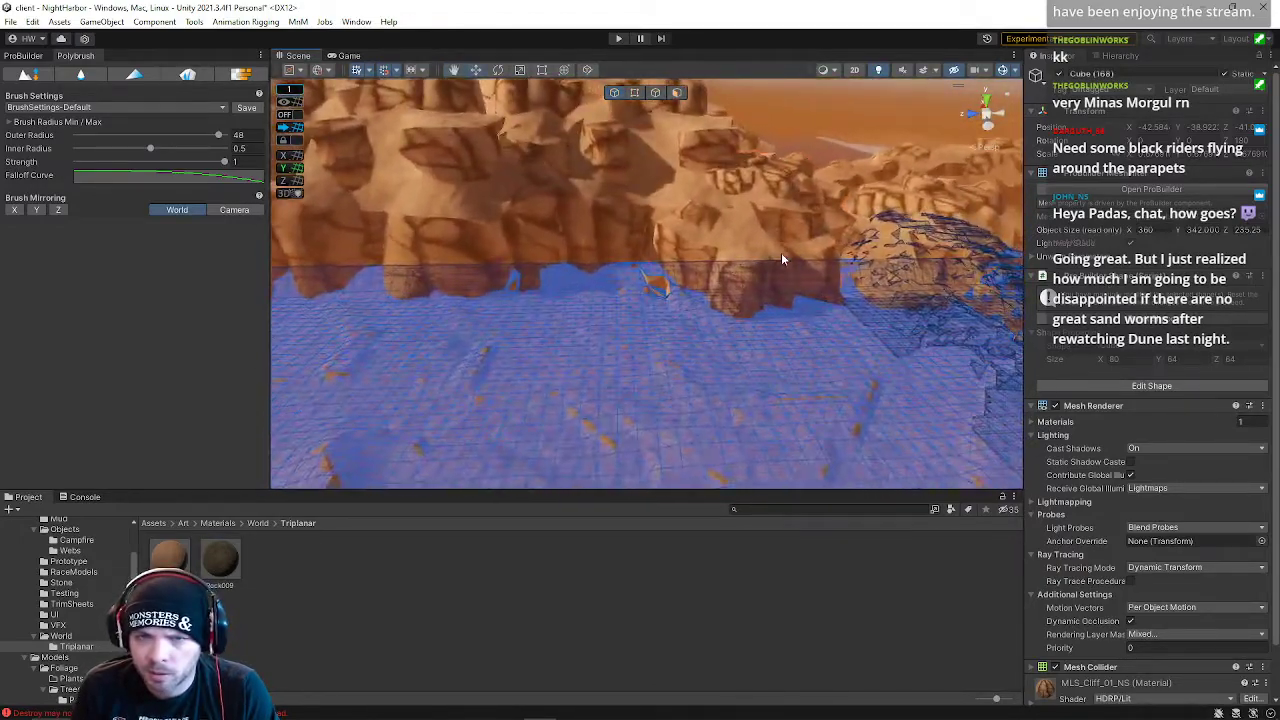
click(782, 259)
mouse_move(768, 212)
right_down()
mouse_move(714, 206)
mouse_move(726, 213)
mouse_move(645, 228)
mouse_move(586, 216)
mouse_move(557, 256)
mouse_move(770, 203)
mouse_move(520, 166)
mouse_move(599, 209)
right_up()
right_drag(508, 236, 537, 242)
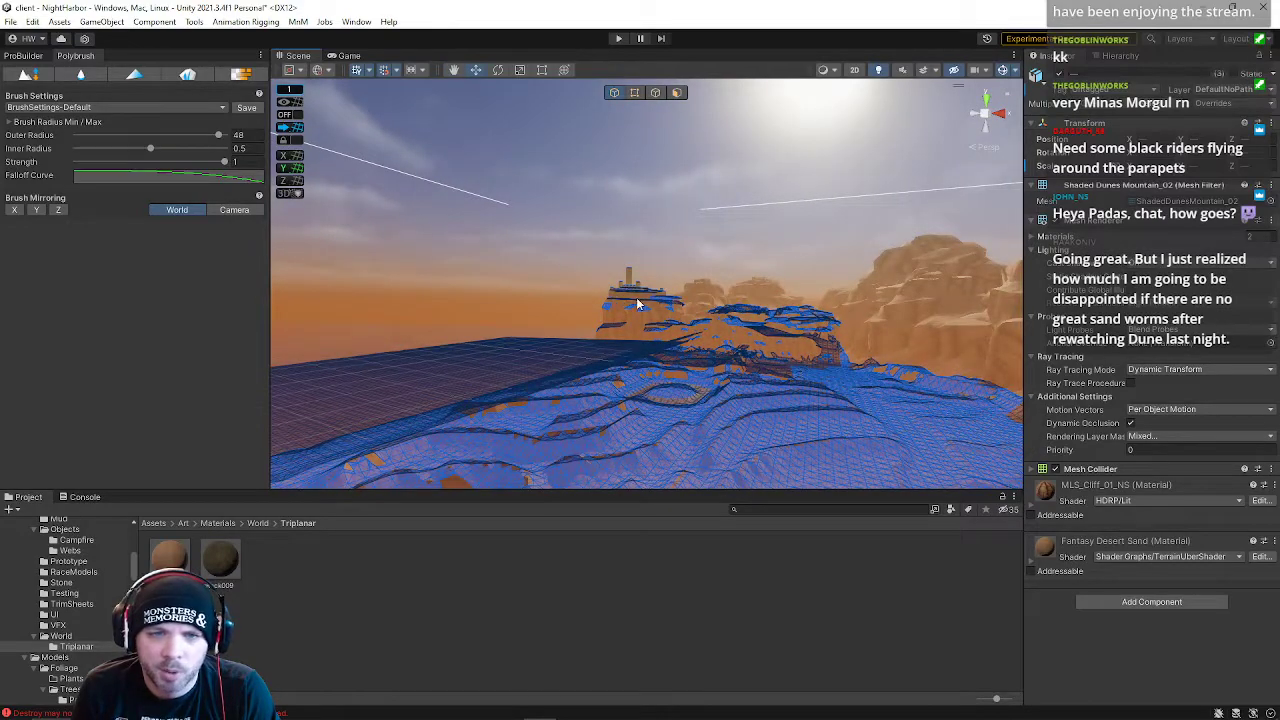
click(643, 304)
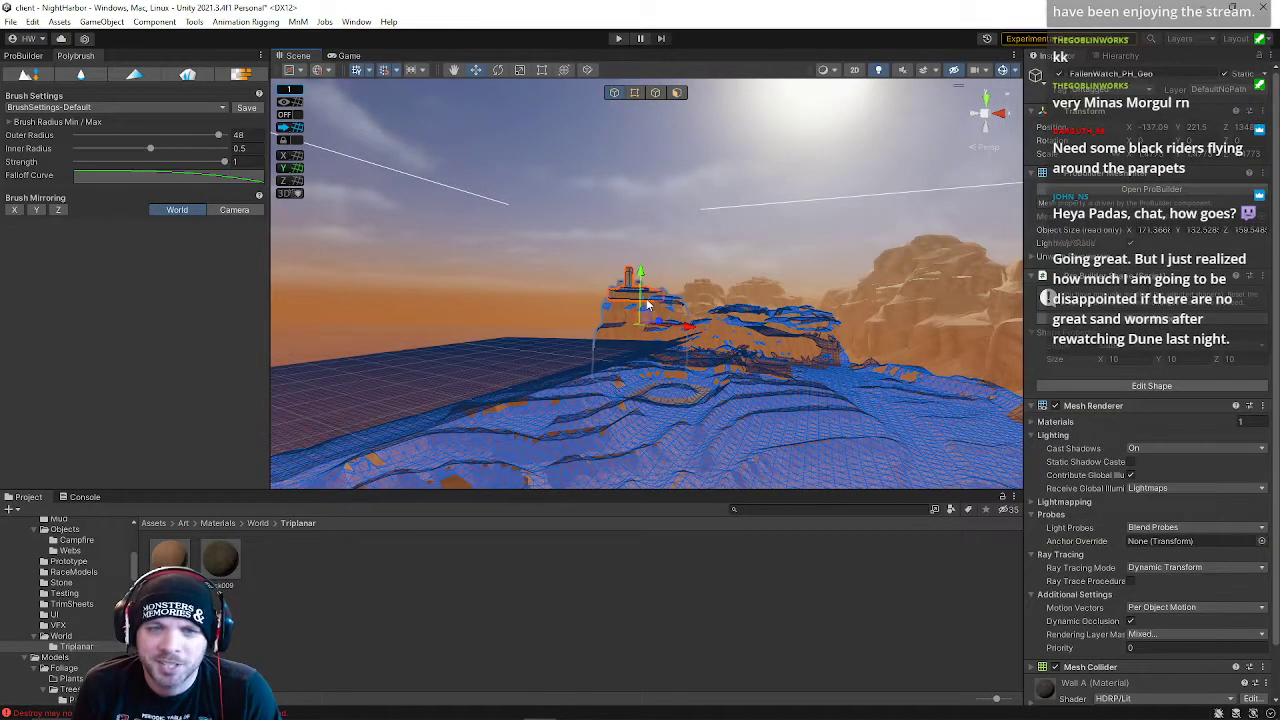
click(1205, 90)
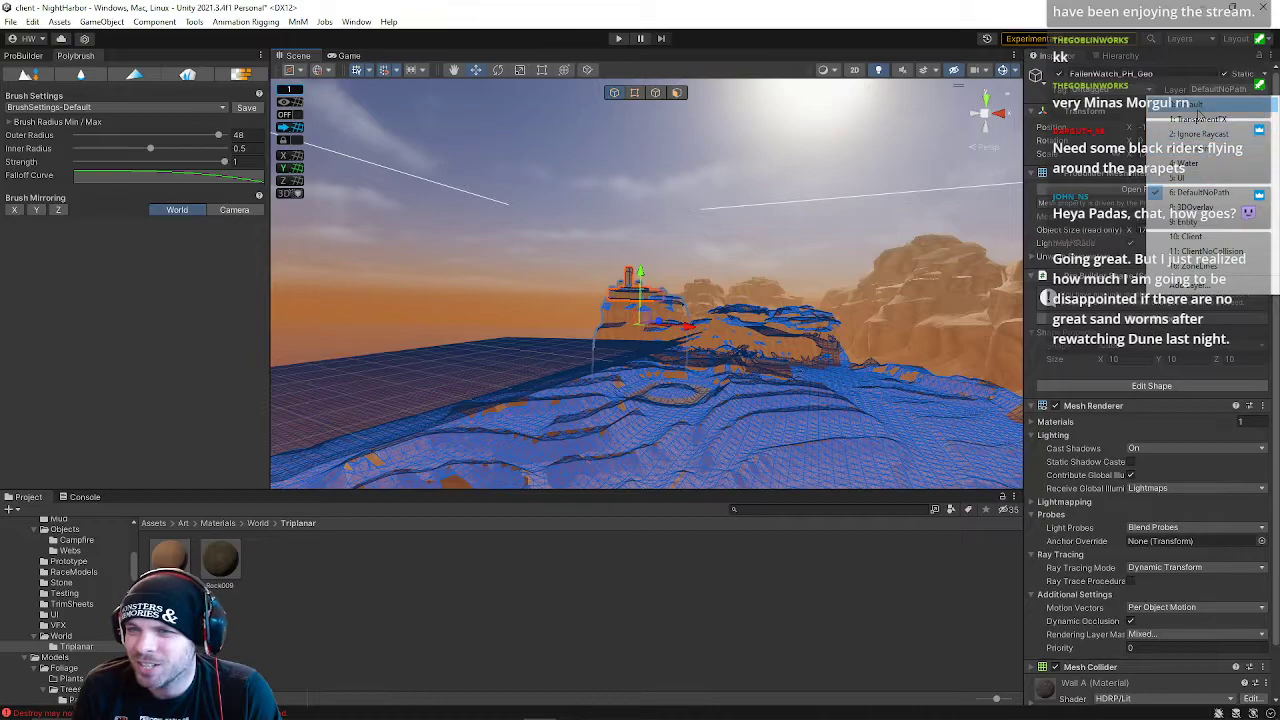
click(1205, 194)
click(590, 397)
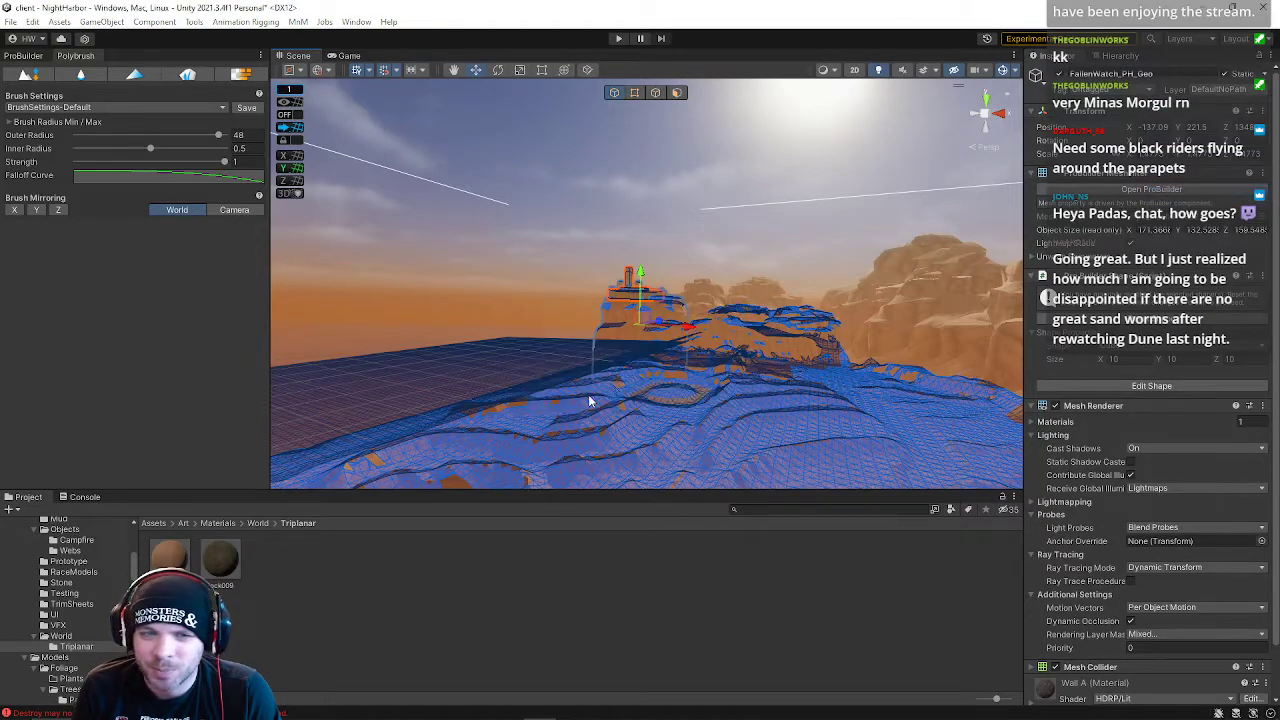
- Set the FallenPassCliffs mesh beside the fortress to the DefaultNoPath layer and deselect it
click(818, 326)
click(757, 322)
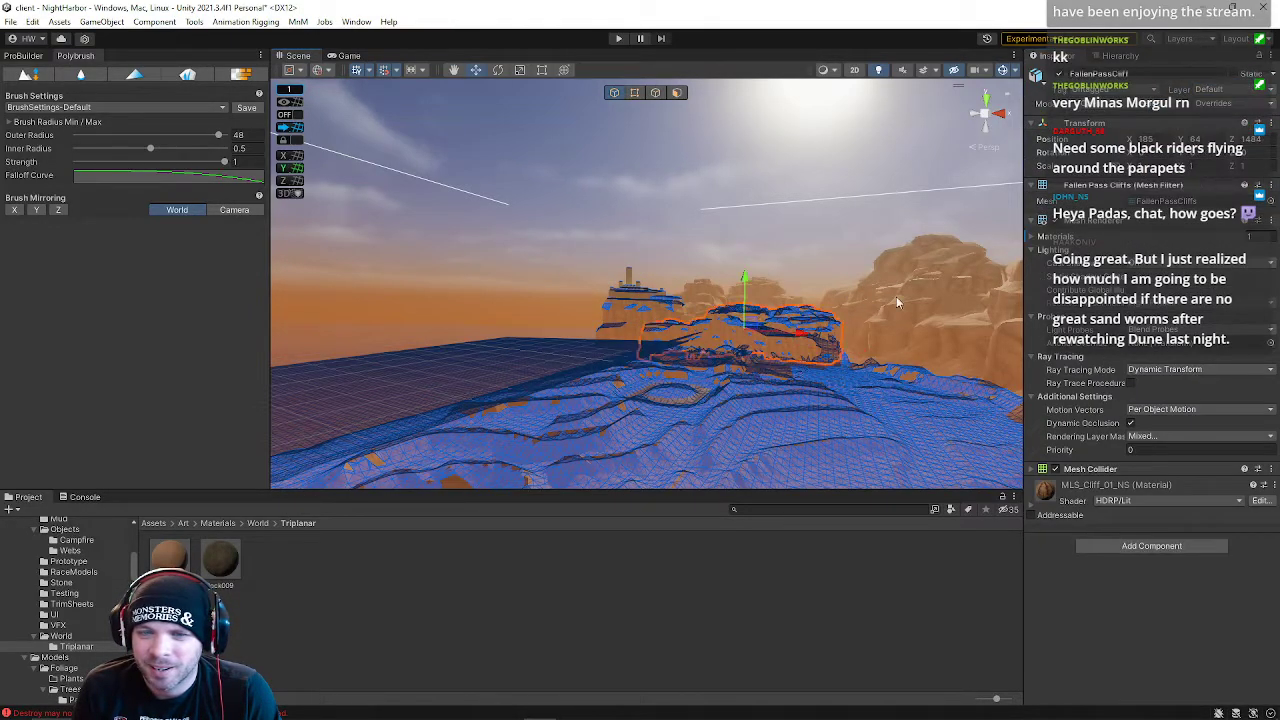
click(1230, 92)
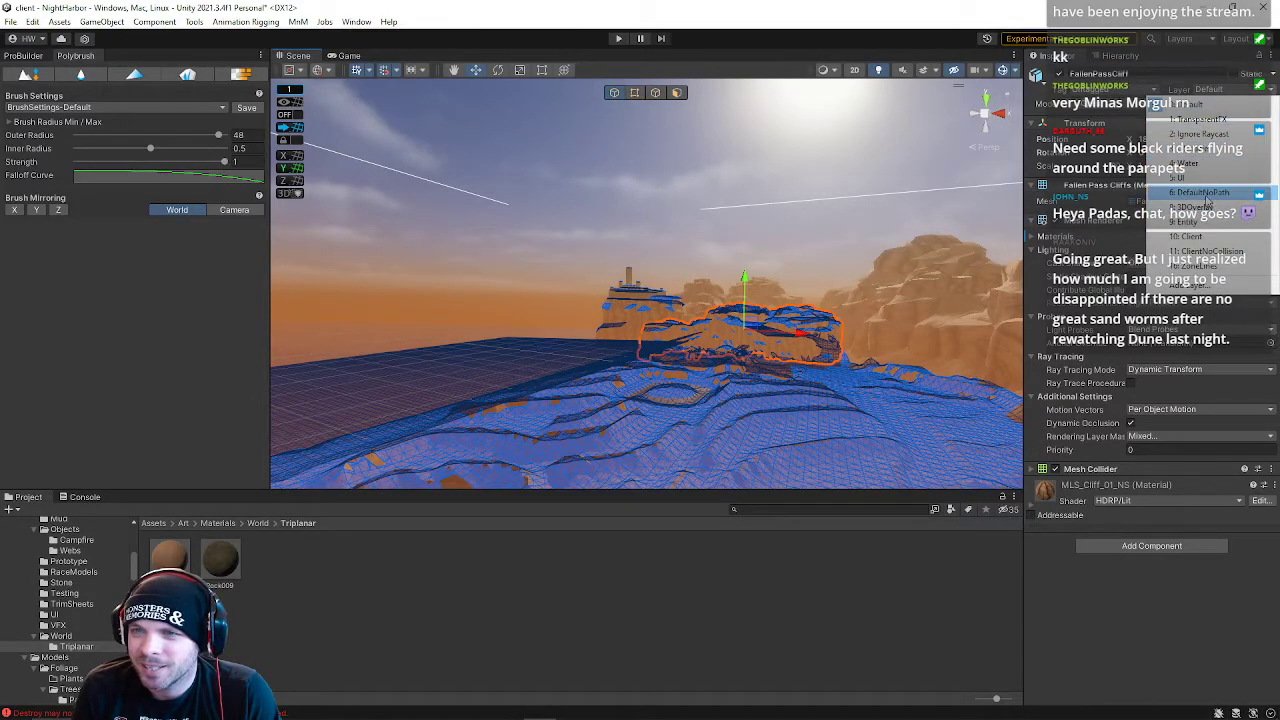
click(1205, 194)
click(765, 176)
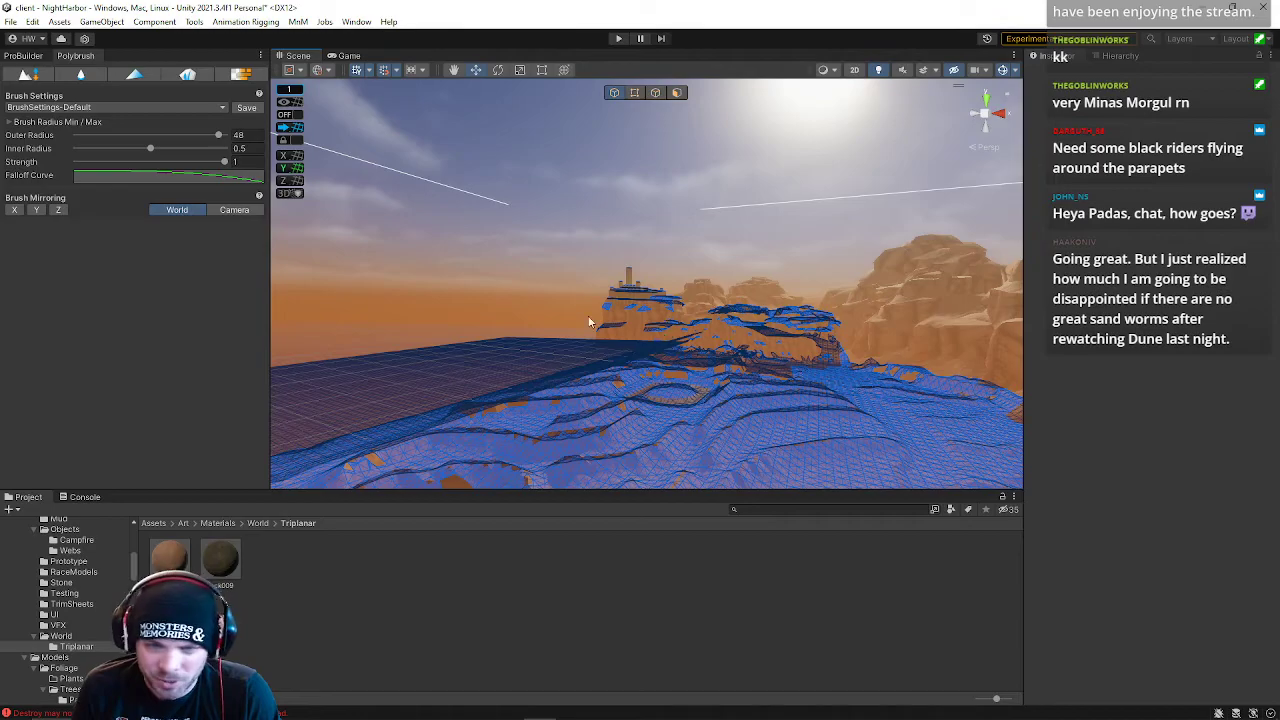
- Regenerate the startup cache GraphCache-nightharbor from the A* object's save and load settings
right_drag(706, 356, 743, 388)
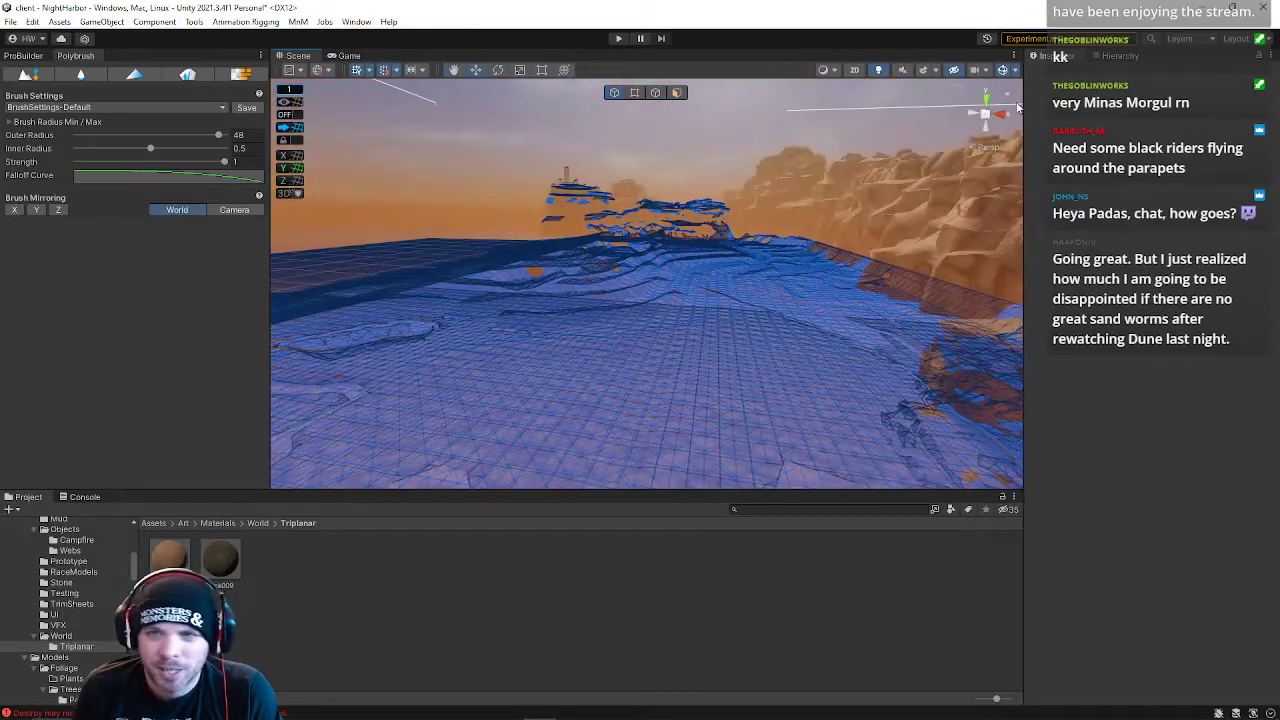
click(1112, 57)
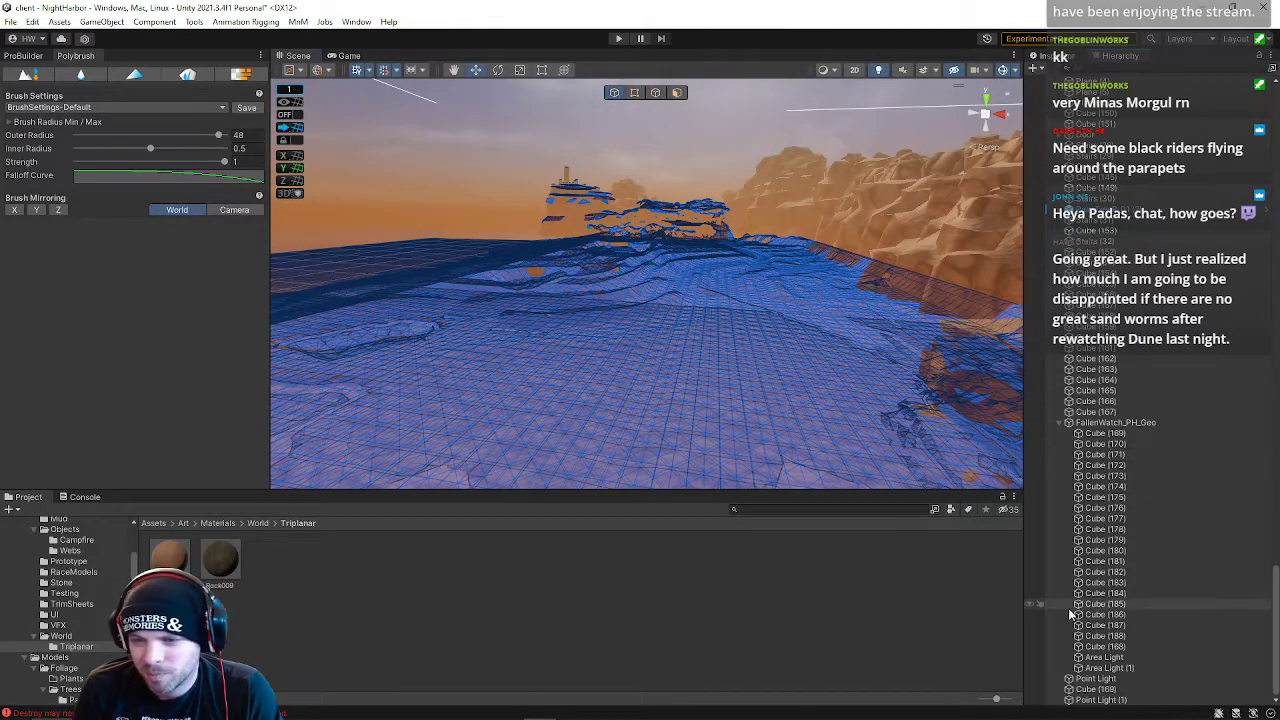
scroll(1106, 569, up, 15)
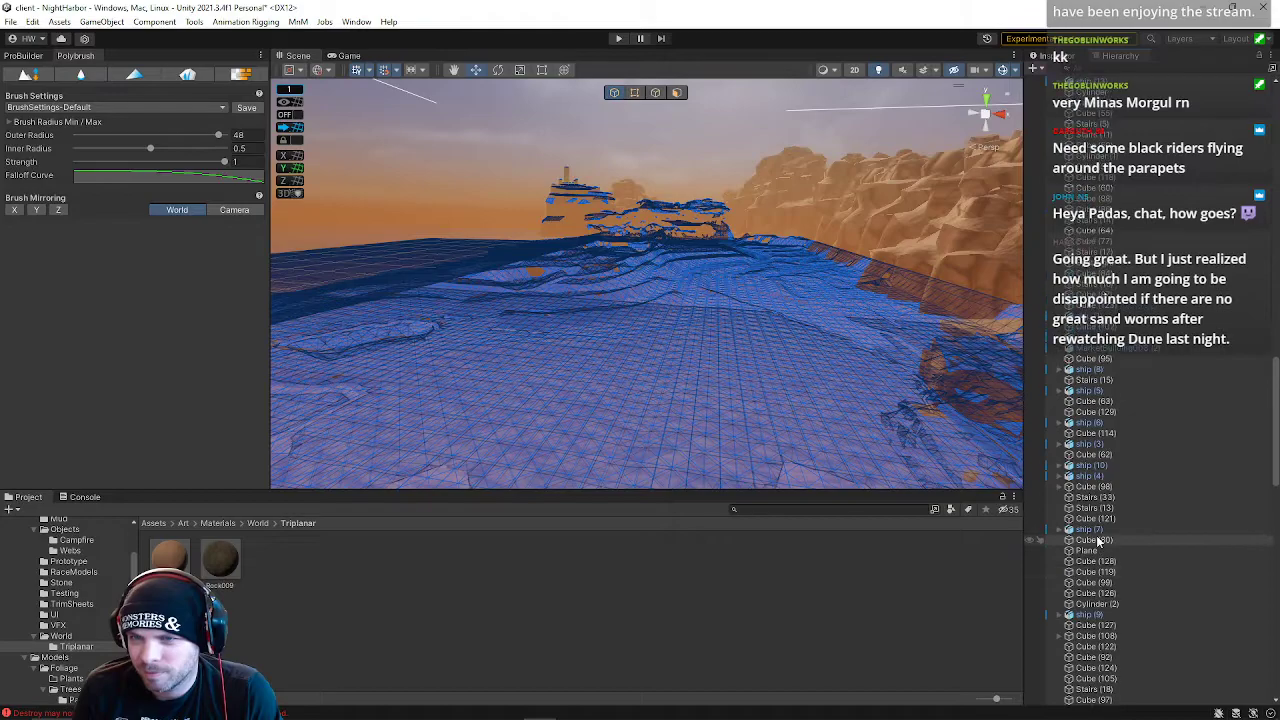
scroll(1094, 528, up, 10)
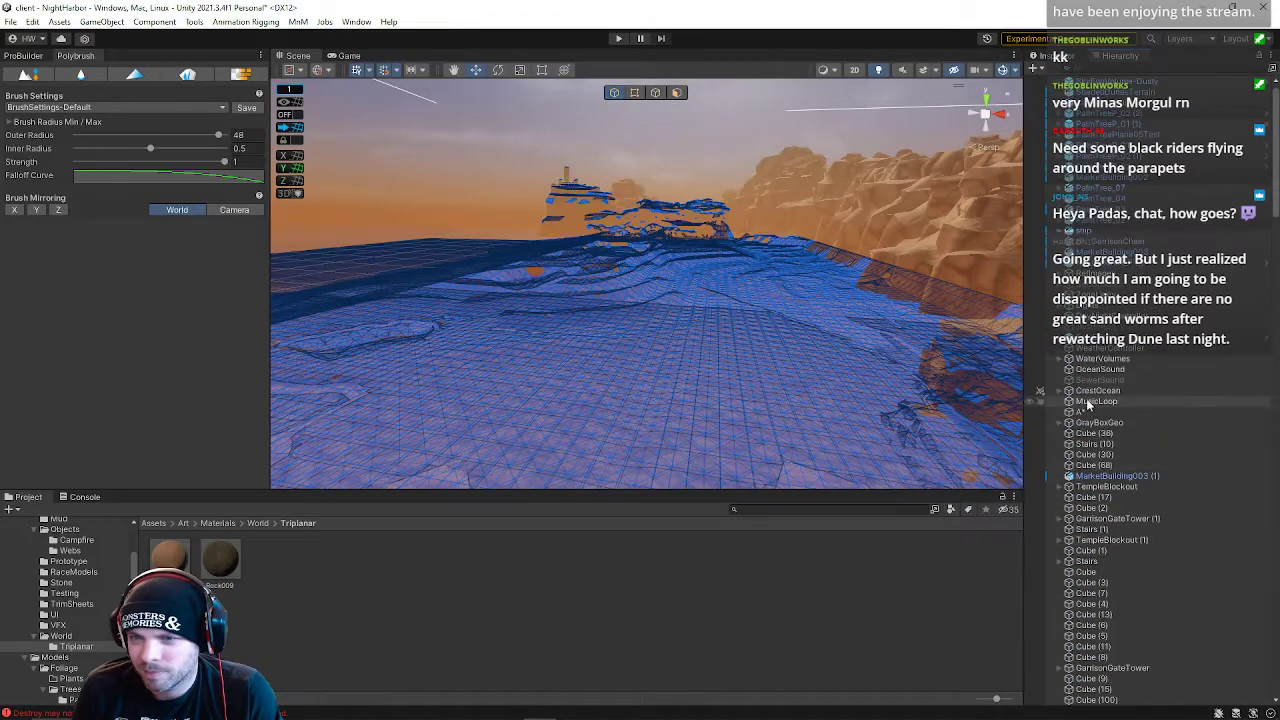
click(1080, 412)
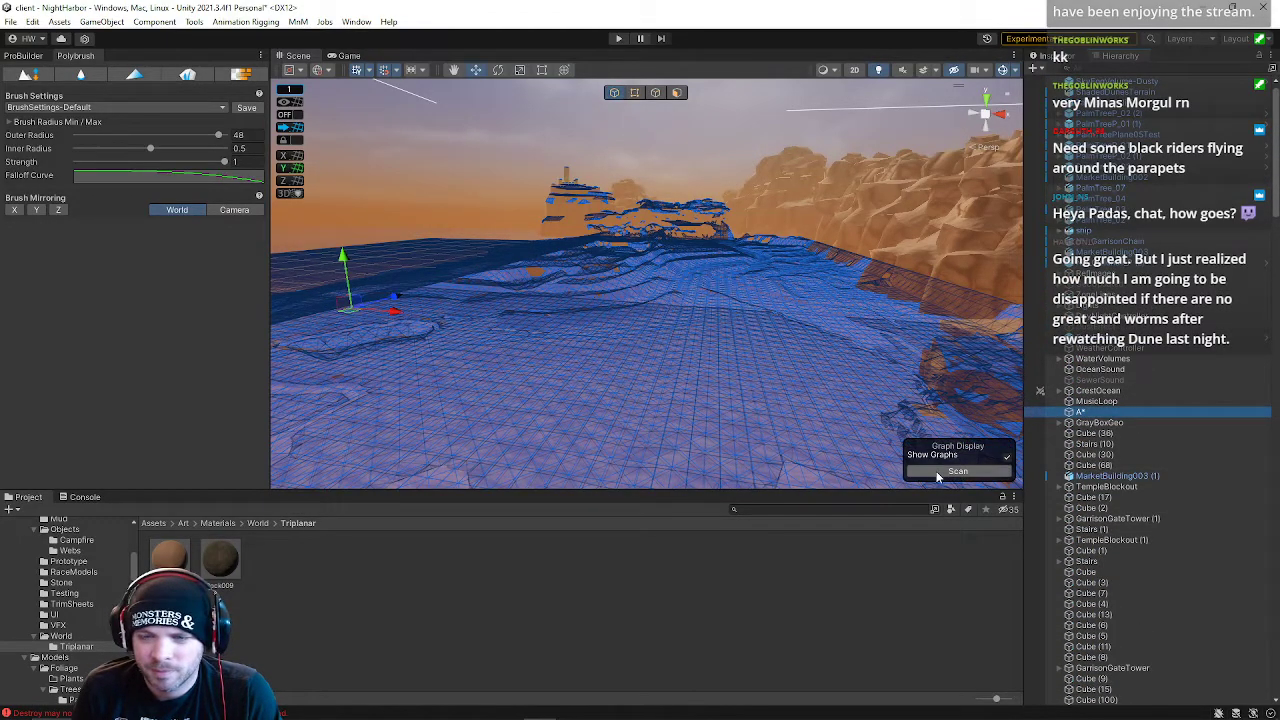
click(1056, 56)
scroll(1108, 452, down, 5)
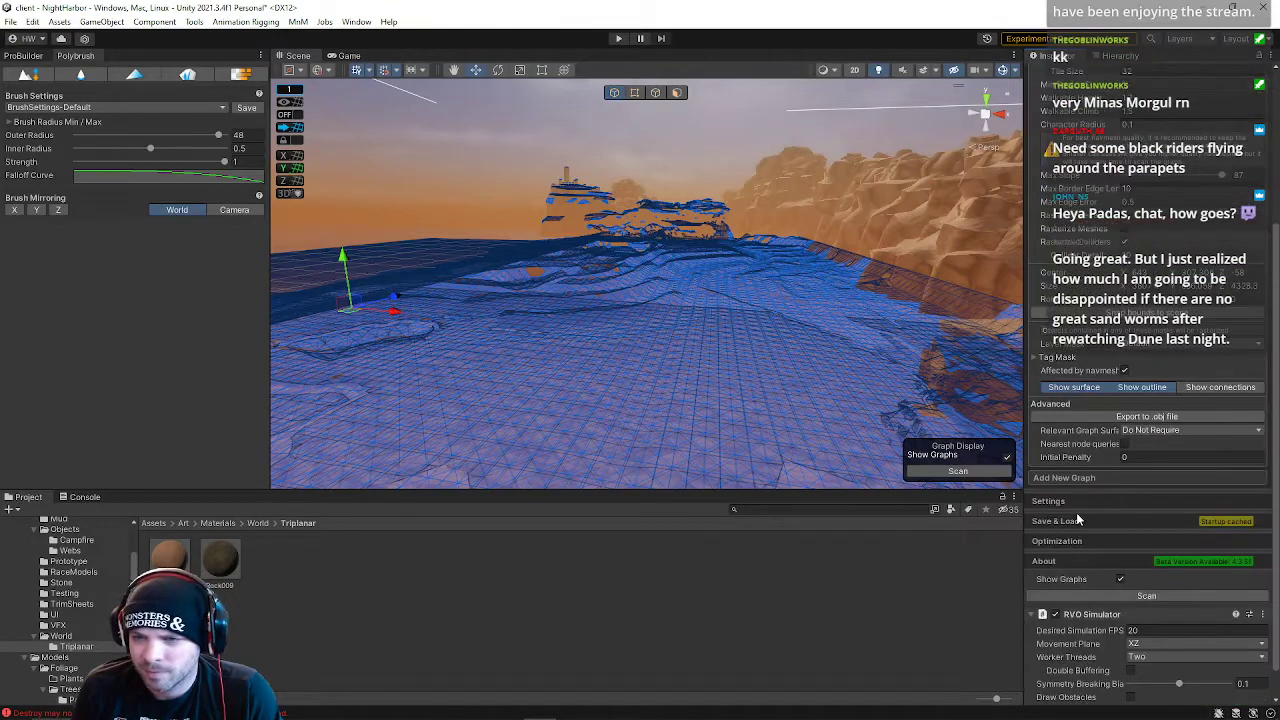
click(1081, 487)
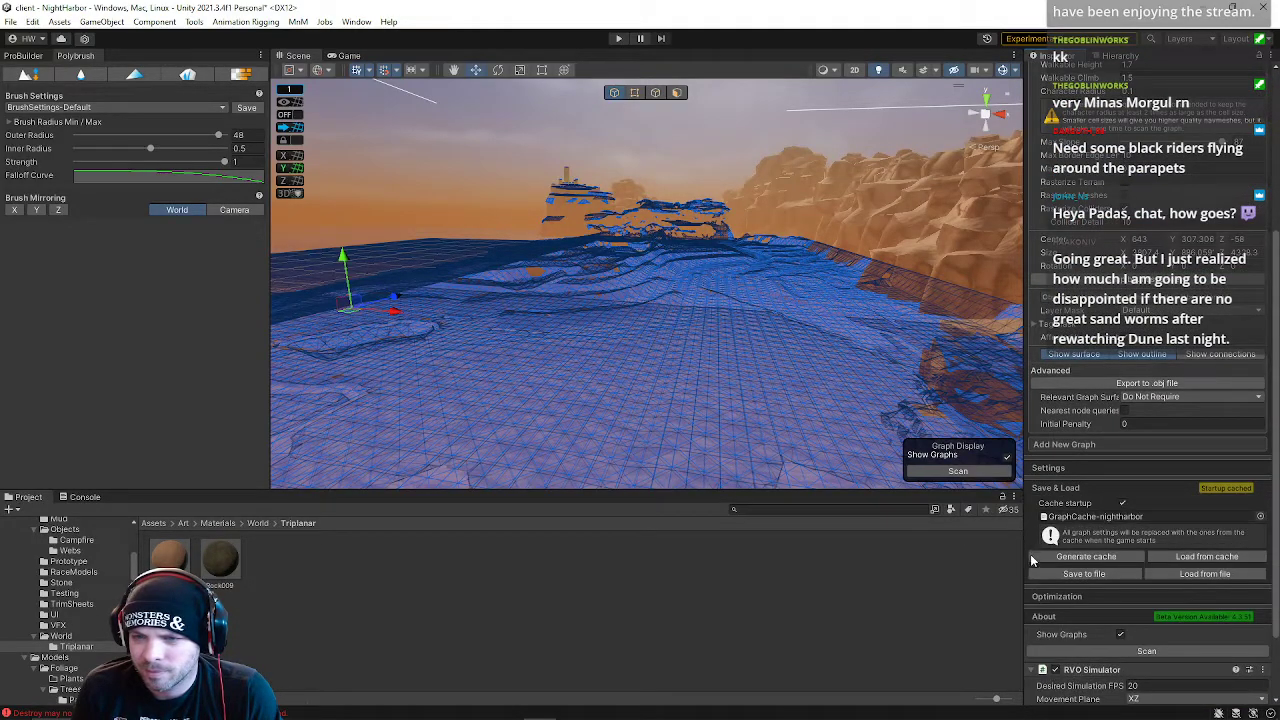
click(1082, 557)
click(678, 395)
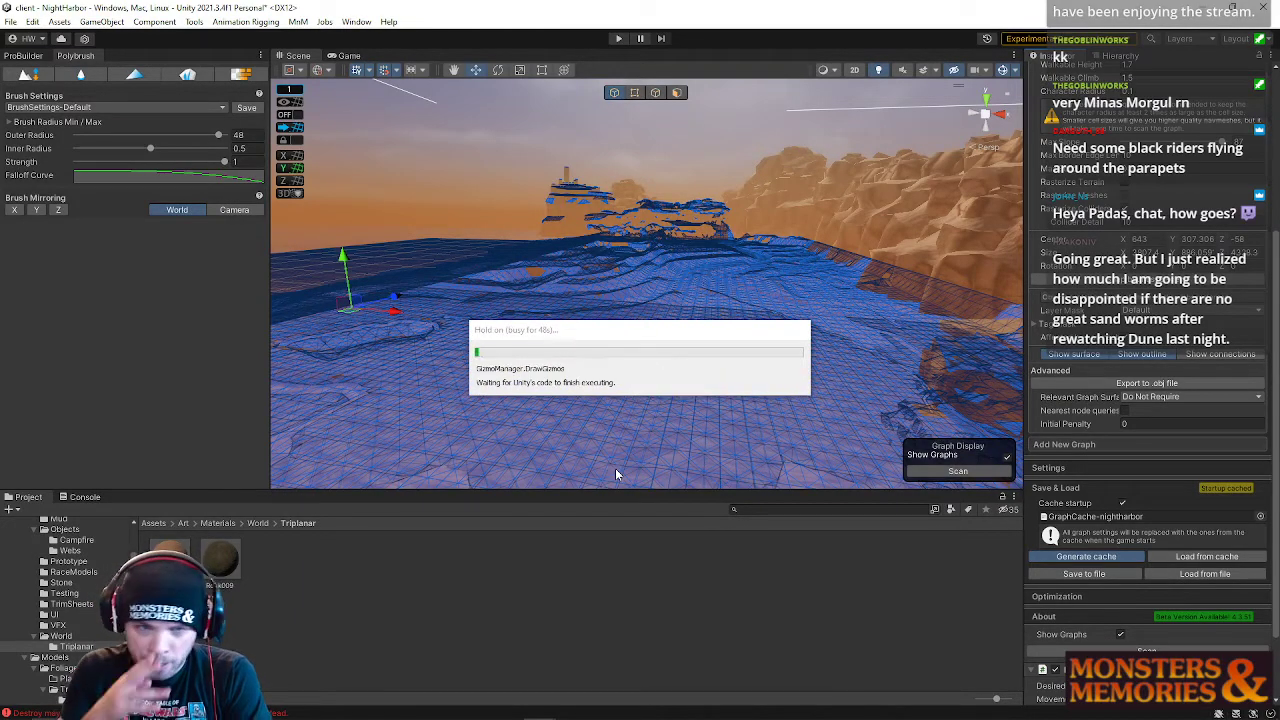
- Inspect the rebuilt navigation mesh around the dune wall and cliffs, and hide the A* graph display
right_drag(582, 297, 573, 185)
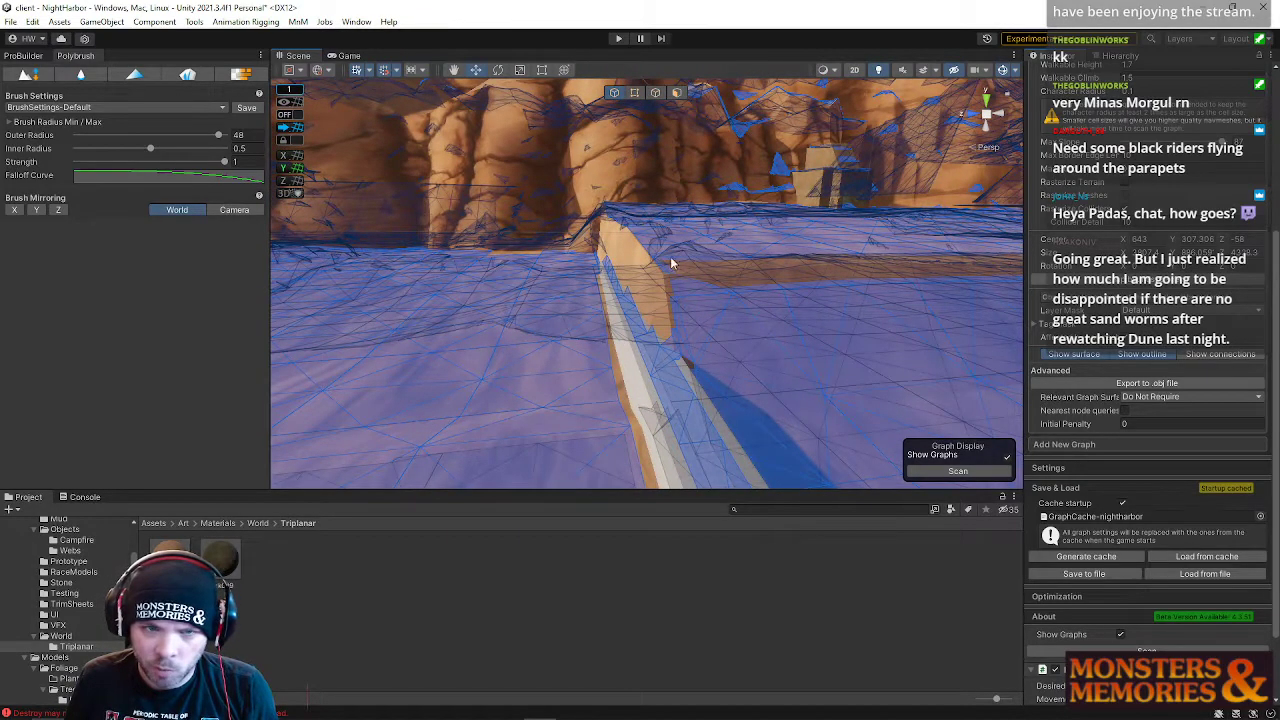
right_drag(669, 341, 677, 156)
click(677, 156)
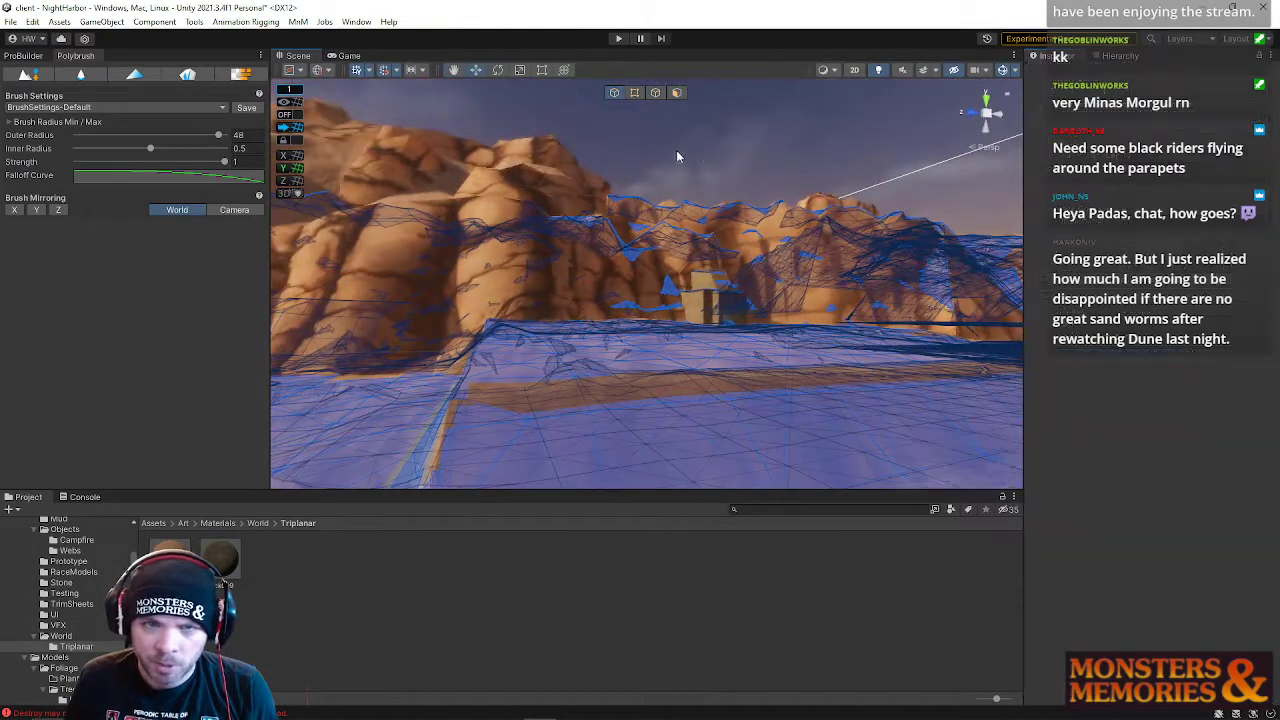
click(638, 362)
click(1113, 57)
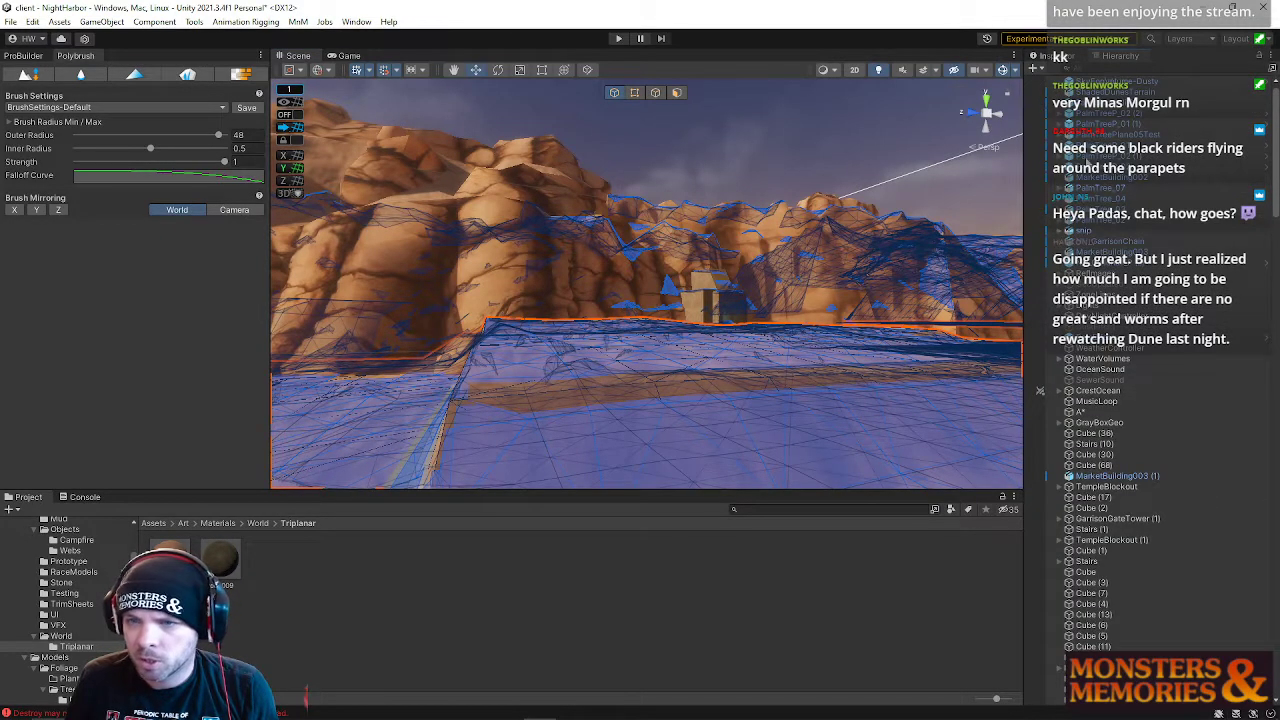
click(1085, 410)
scroll(1085, 420, down, 5)
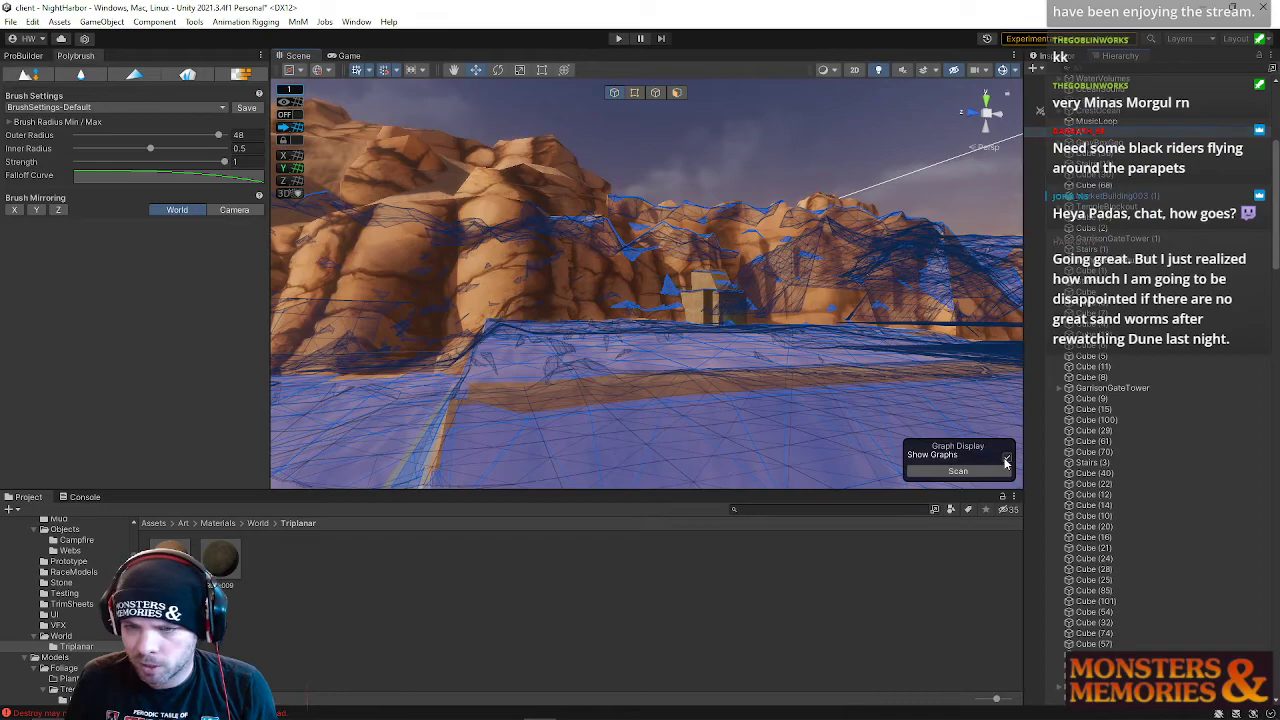
click(1006, 458)
click(707, 129)
- Select the group of palm trees standing in the water off the coast and move them across to the shoreline
right_drag(707, 129, 308, 268)
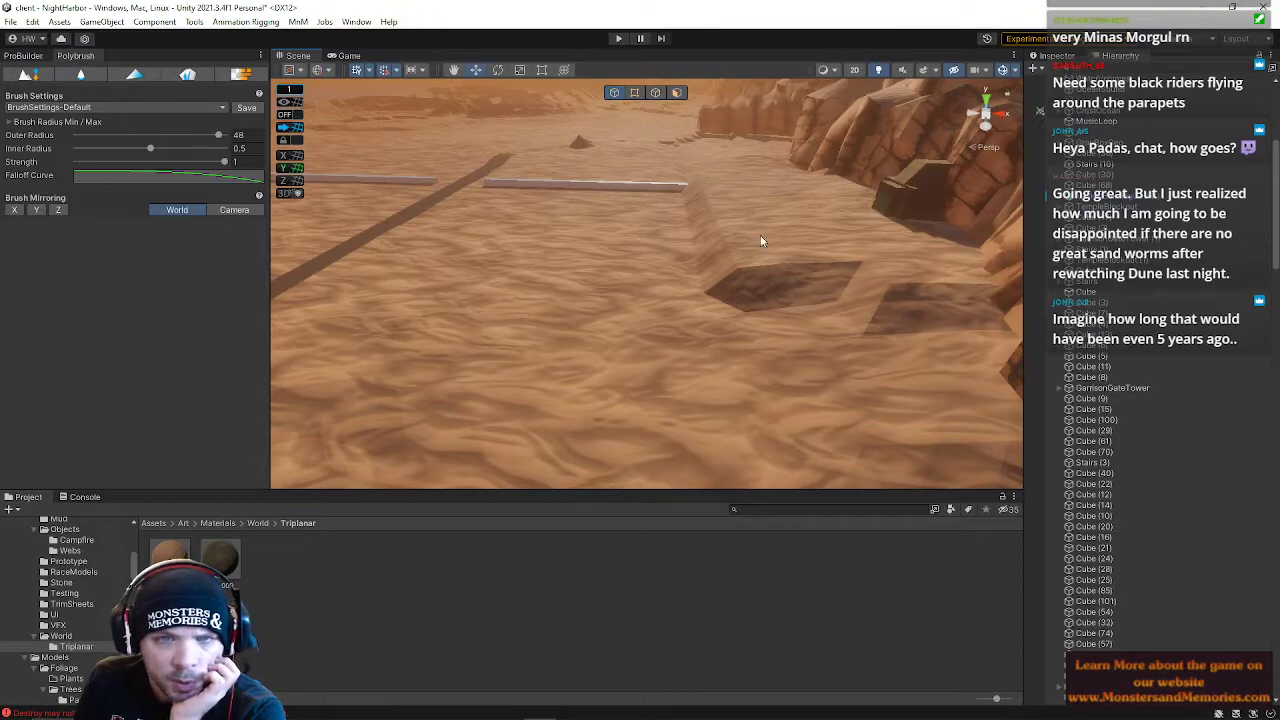
right_drag(708, 242, 922, 197)
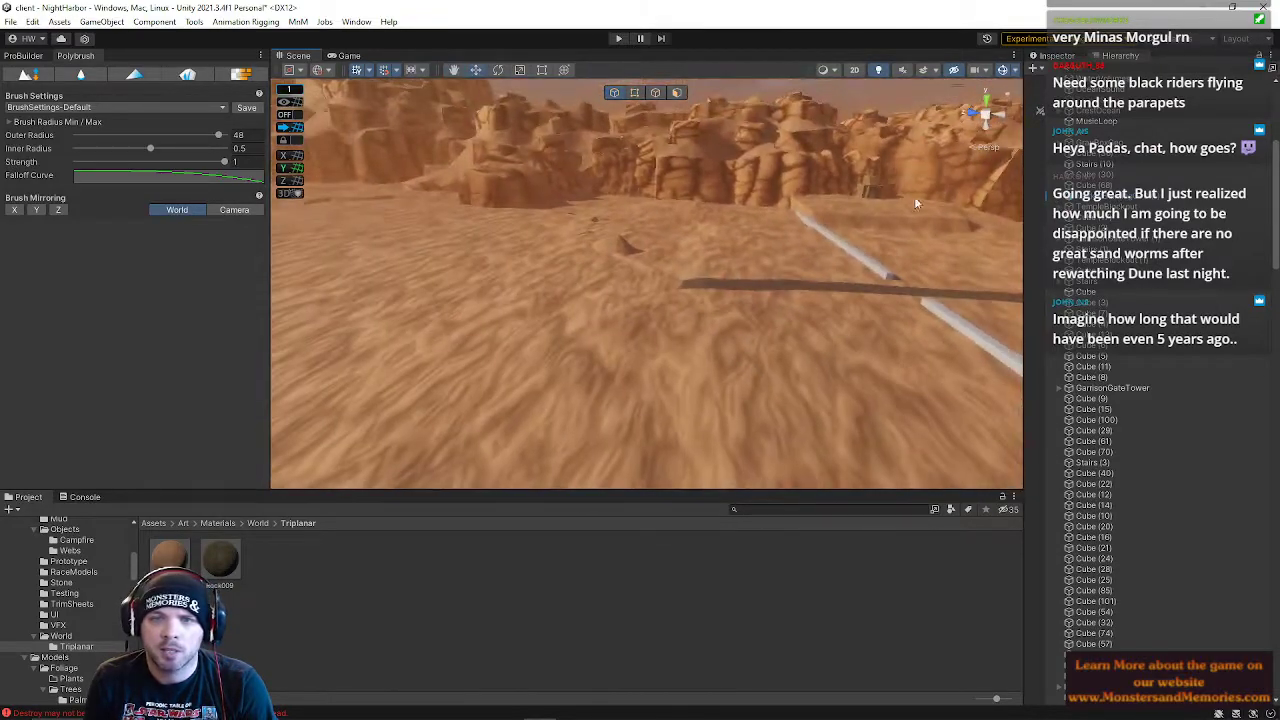
right_drag(697, 255, 500, 222)
right_drag(722, 250, 670, 287)
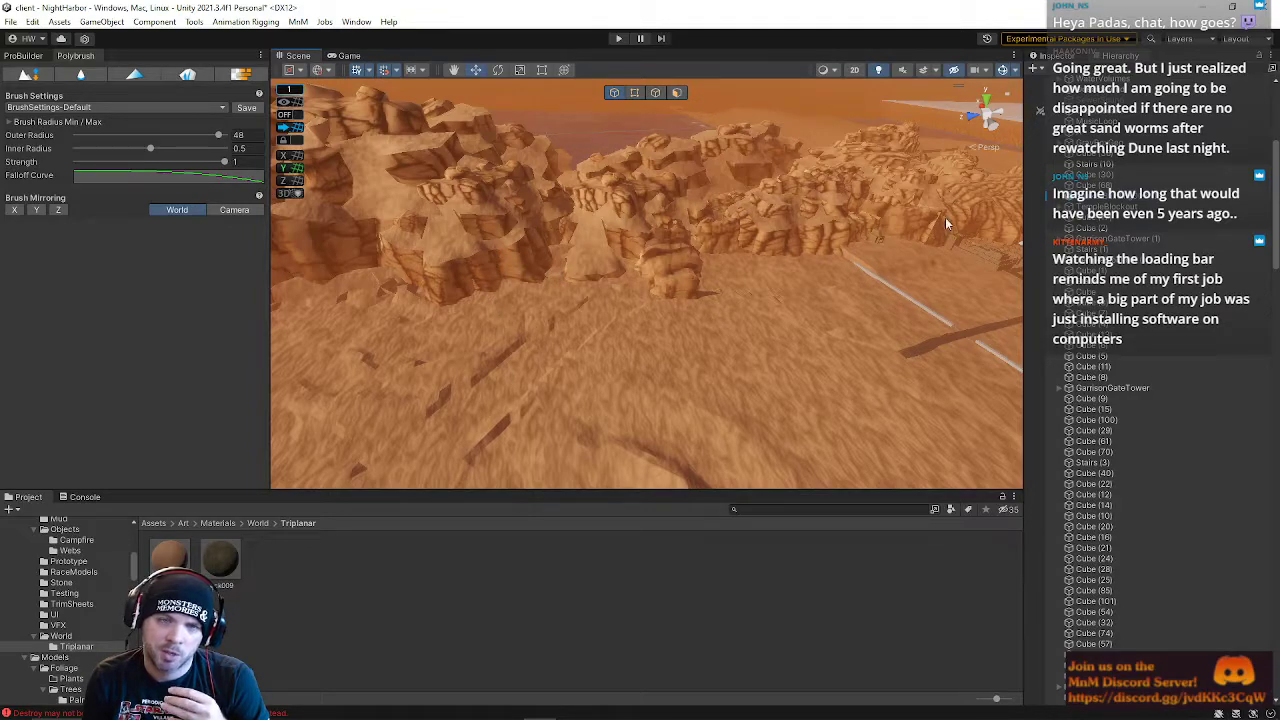
right_drag(683, 276, 600, 160)
click(580, 242)
click(589, 131)
shift+click(460, 232)
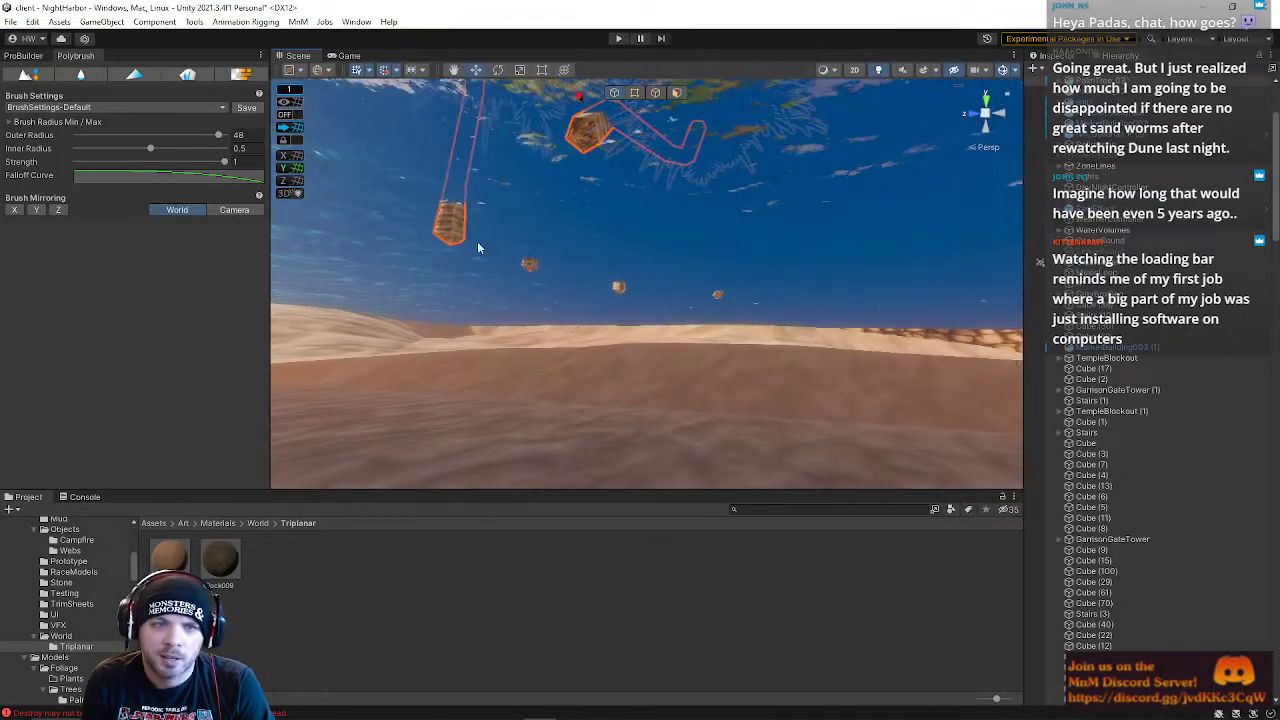
shift+click(528, 267)
shift+click(617, 289)
shift+click(717, 294)
right_drag(610, 224, 732, 414)
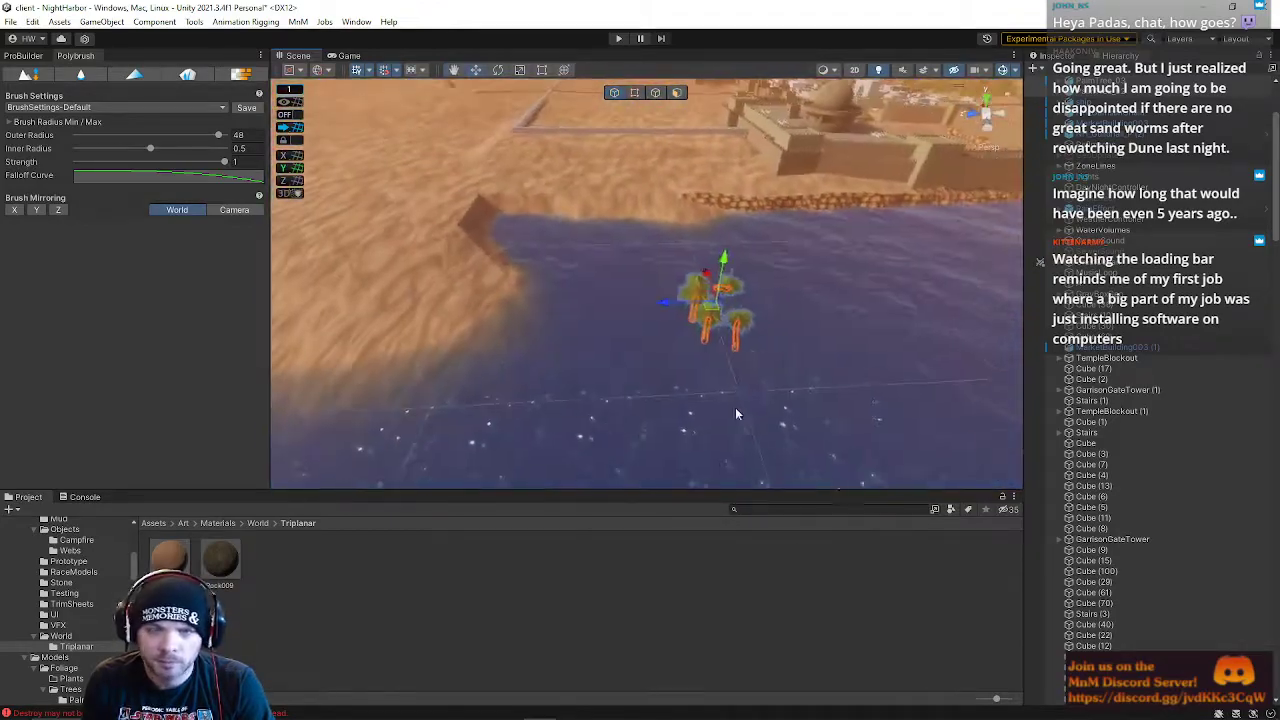
drag(667, 309, 346, 260)
right_drag(346, 260, 157, 275)
- Position the palm tree group on the sand at the tip of the inlet, adjust its height and deselect it
drag(670, 387, 793, 342)
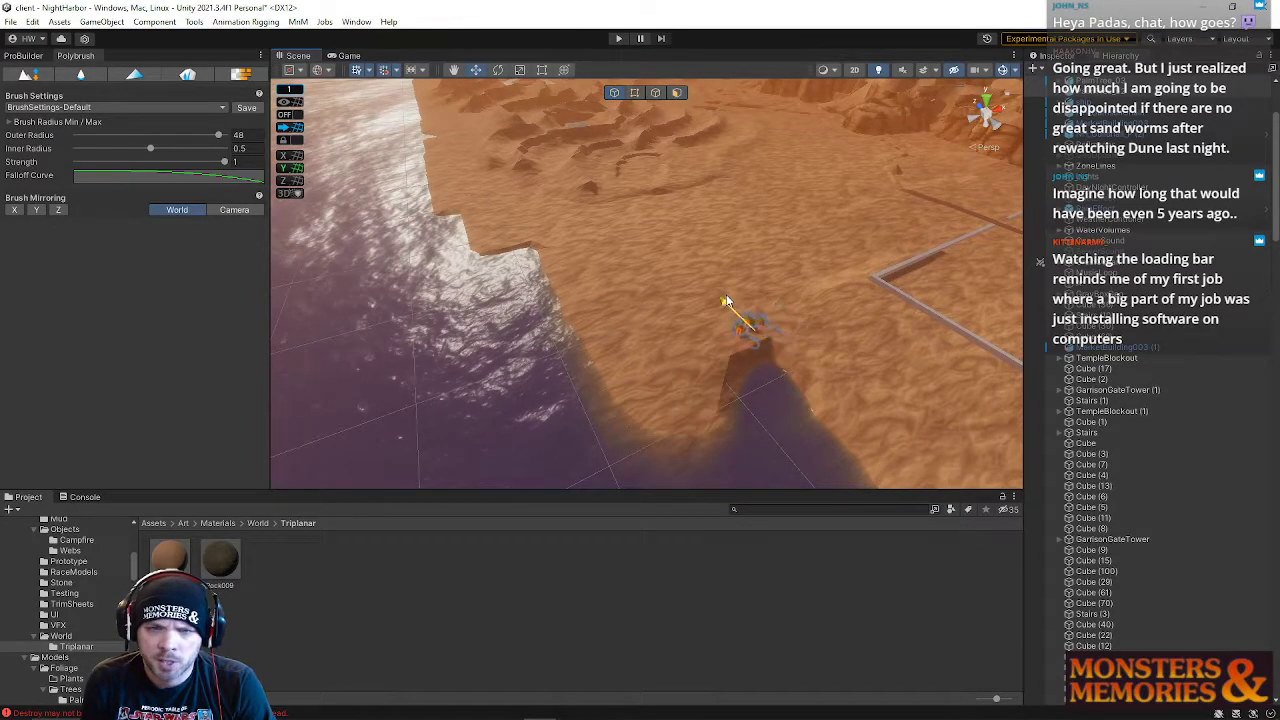
right_drag(730, 325, 672, 295)
drag(665, 288, 672, 214)
click(615, 152)
- Examine the coastline, the town rooftops, the city walls and the road pieces on the sand outside the walls
right_drag(615, 152, 702, 262)
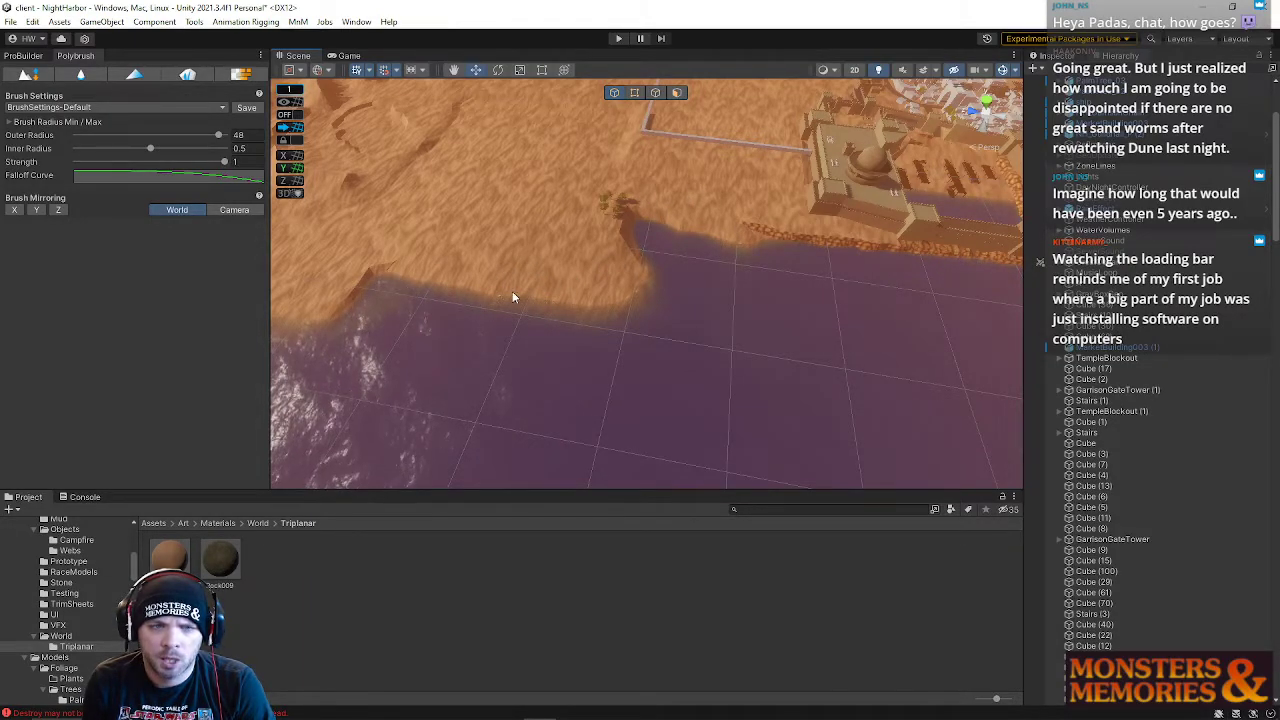
mouse_move(674, 278)
right_down()
mouse_move(609, 214)
mouse_move(686, 217)
mouse_move(637, 319)
mouse_move(820, 343)
mouse_move(750, 339)
mouse_move(746, 362)
mouse_move(687, 296)
right_up()
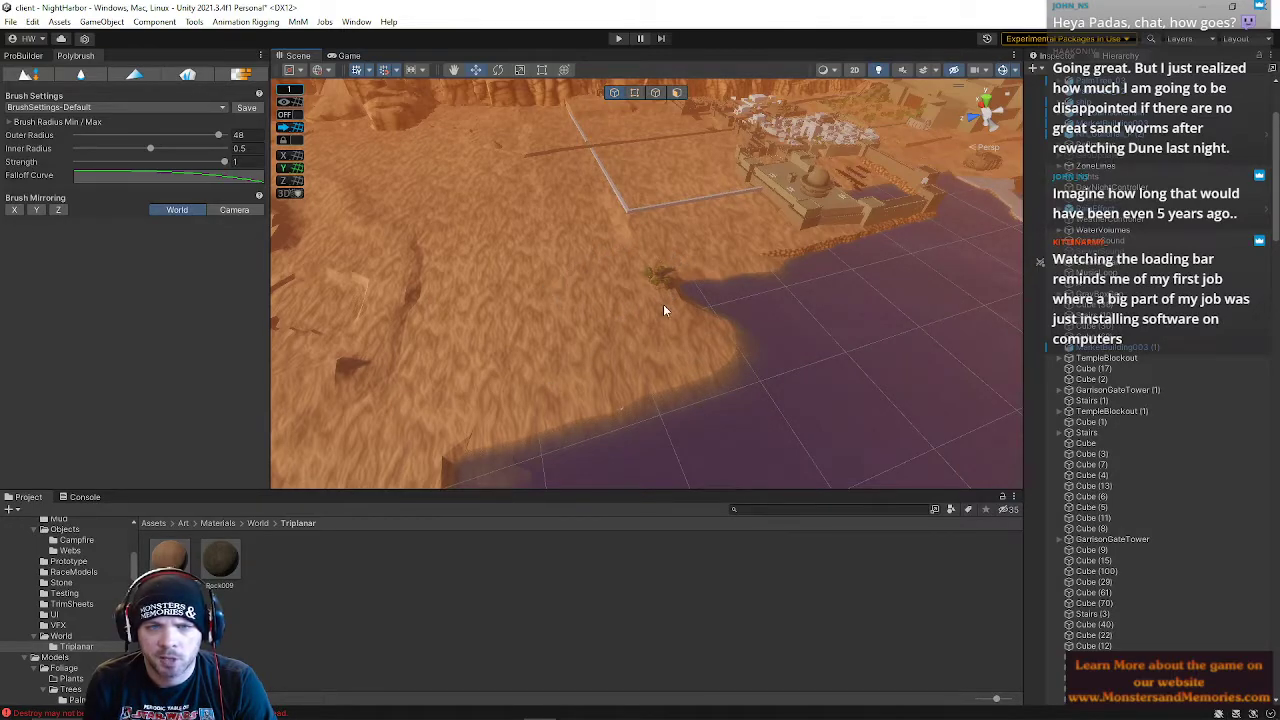
right_drag(674, 229, 658, 186)
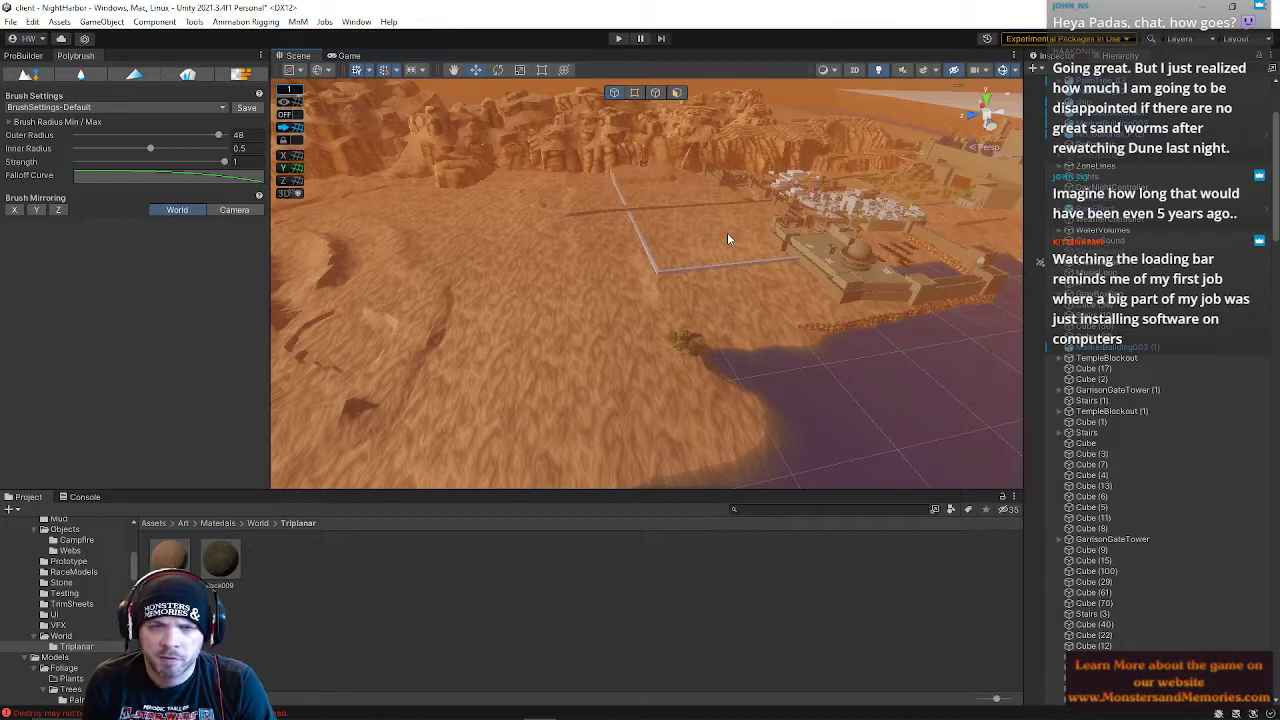
right_drag(728, 234, 731, 245)
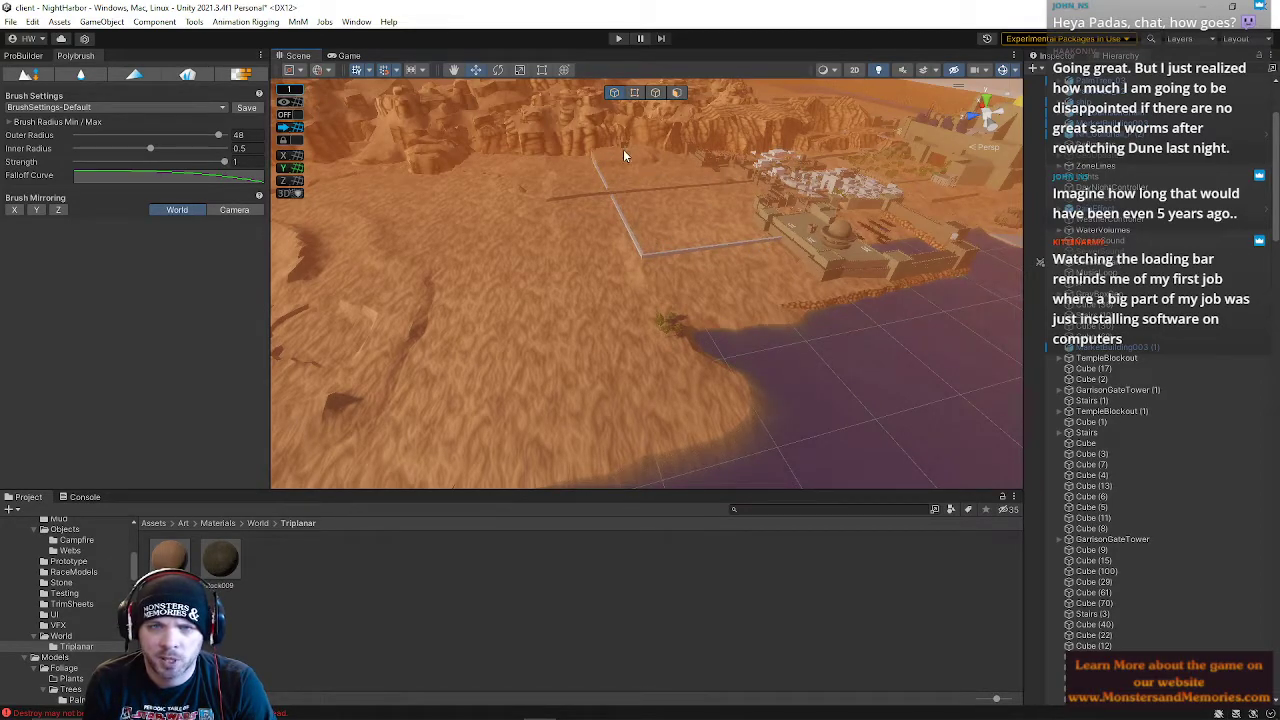
key(w)
right_drag(690, 268, 571, 255)
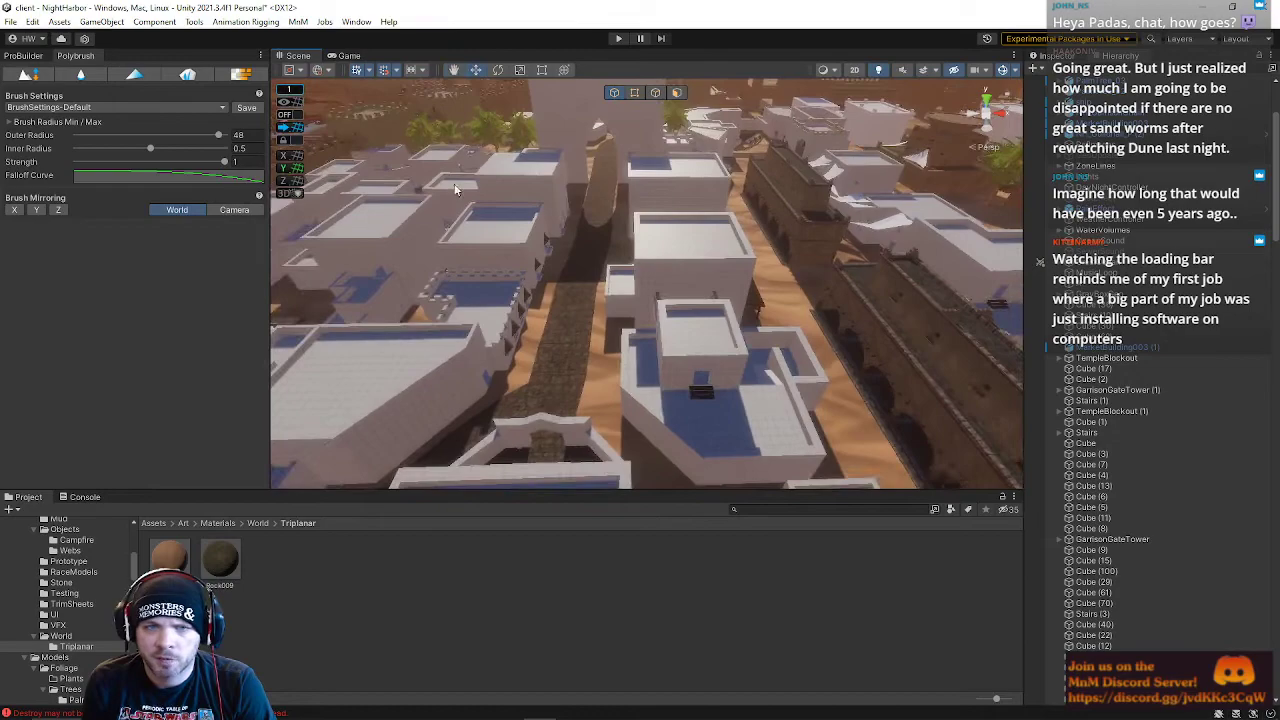
right_drag(430, 235, 333, 242)
right_drag(418, 277, 478, 204)
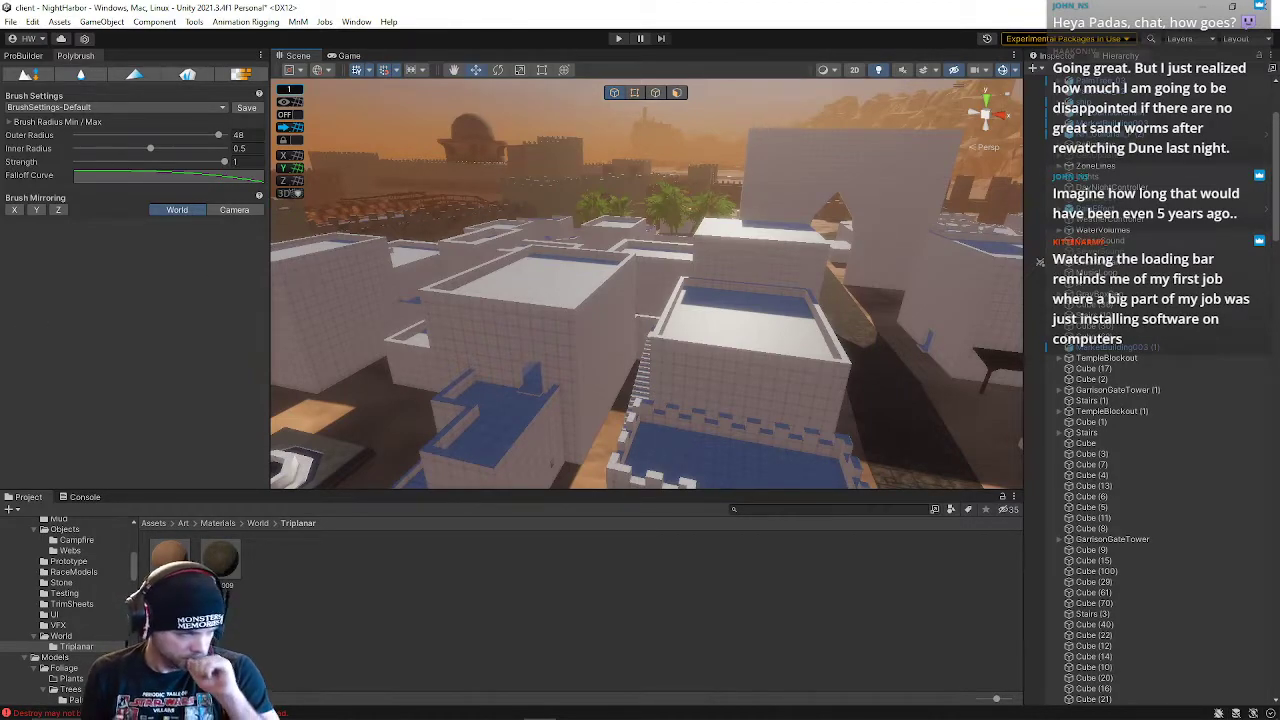
right_drag(463, 286, 1080, 248)
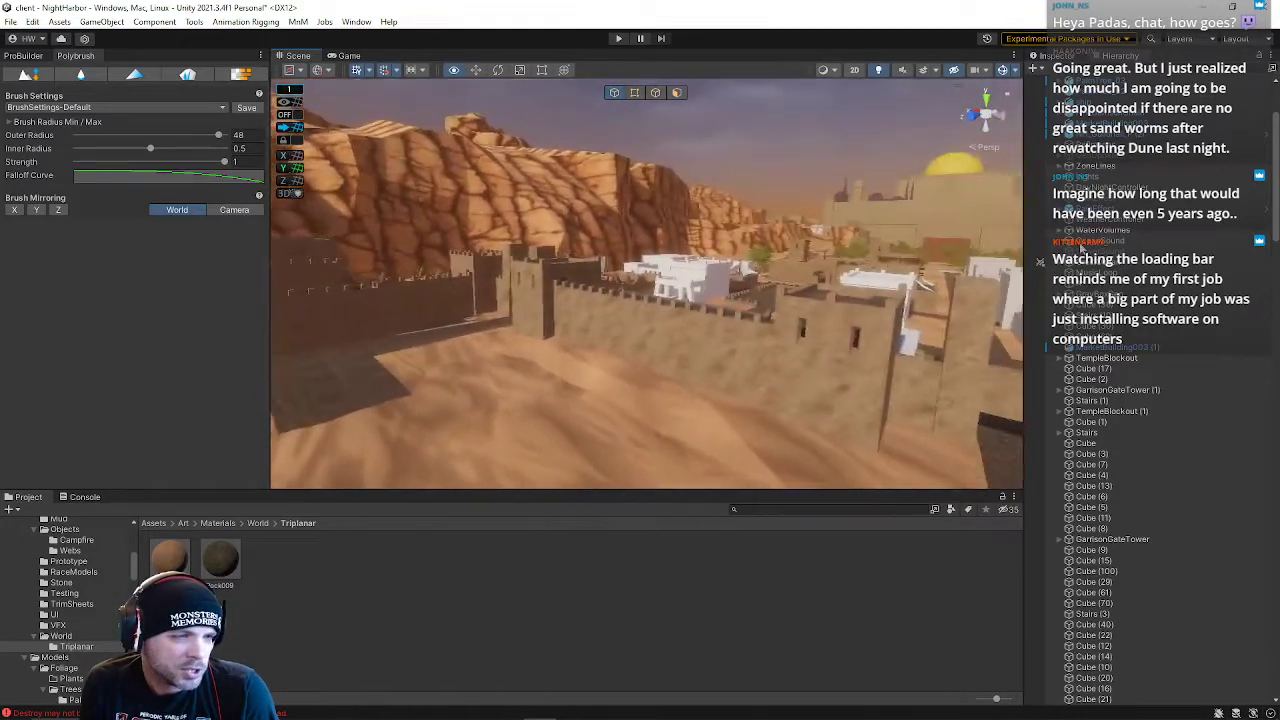
right_drag(1125, 210, 60, 360)
key(w)
key(w)
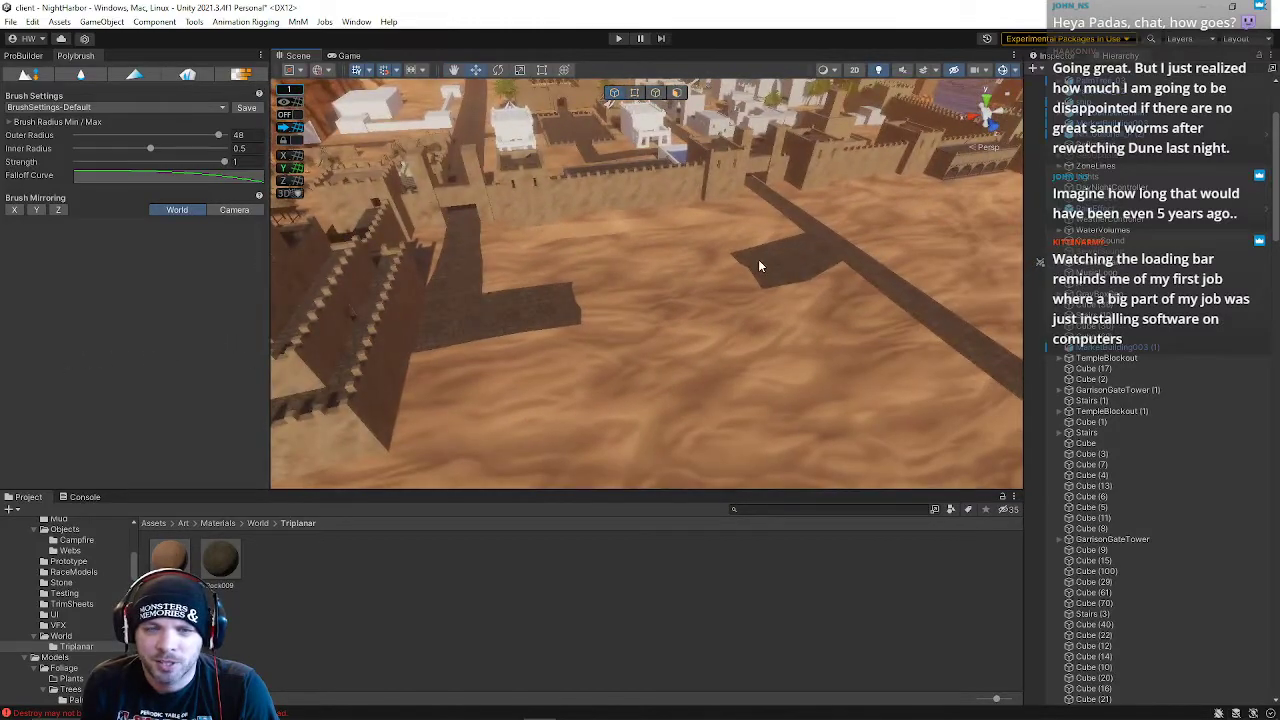
click(757, 266)
click(622, 290)
click(534, 265)
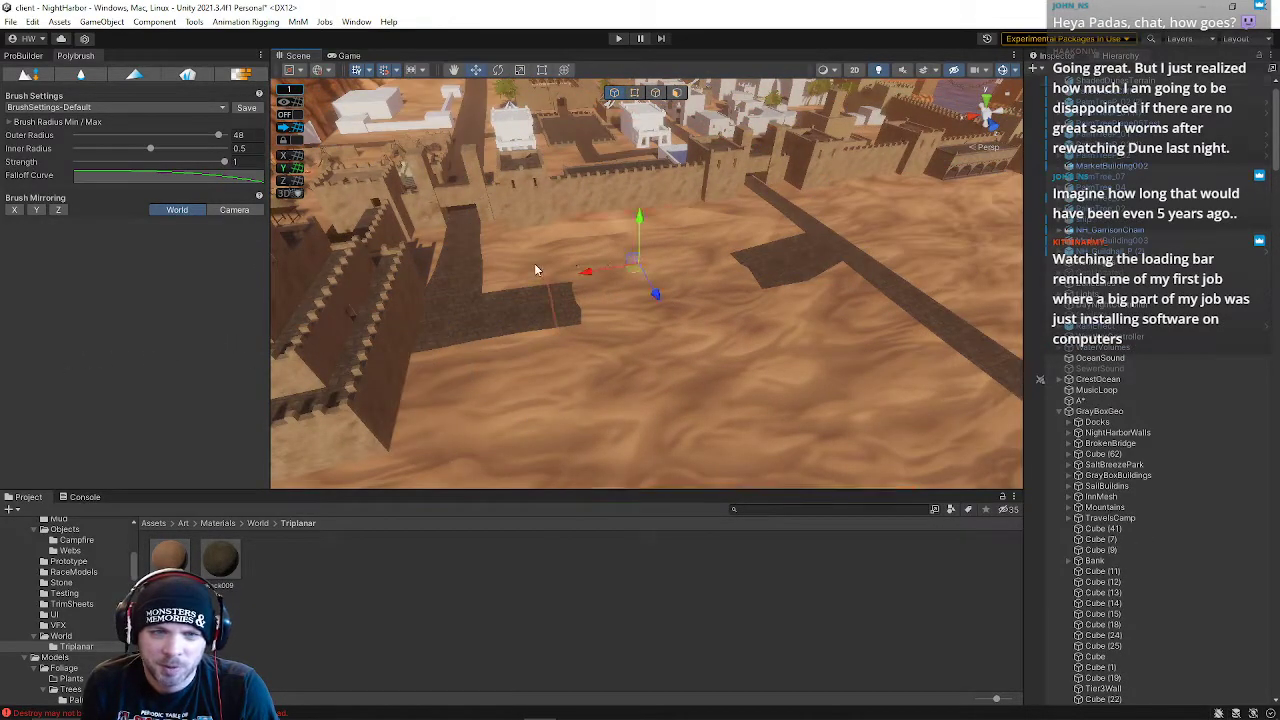
click(673, 357)
- Set the distant ShadedDunesTerrain mesh to the DefaultNoPath layer and deselect it
right_drag(634, 349, 1020, 222)
click(935, 208)
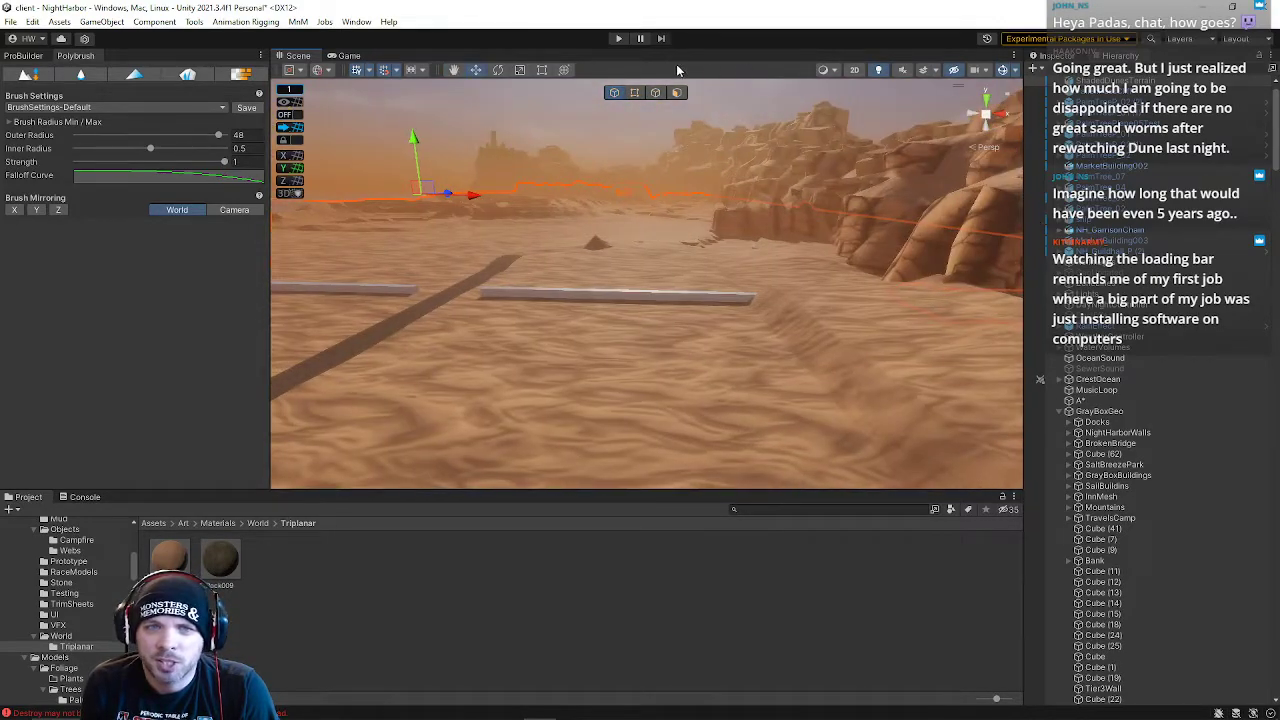
click(1068, 57)
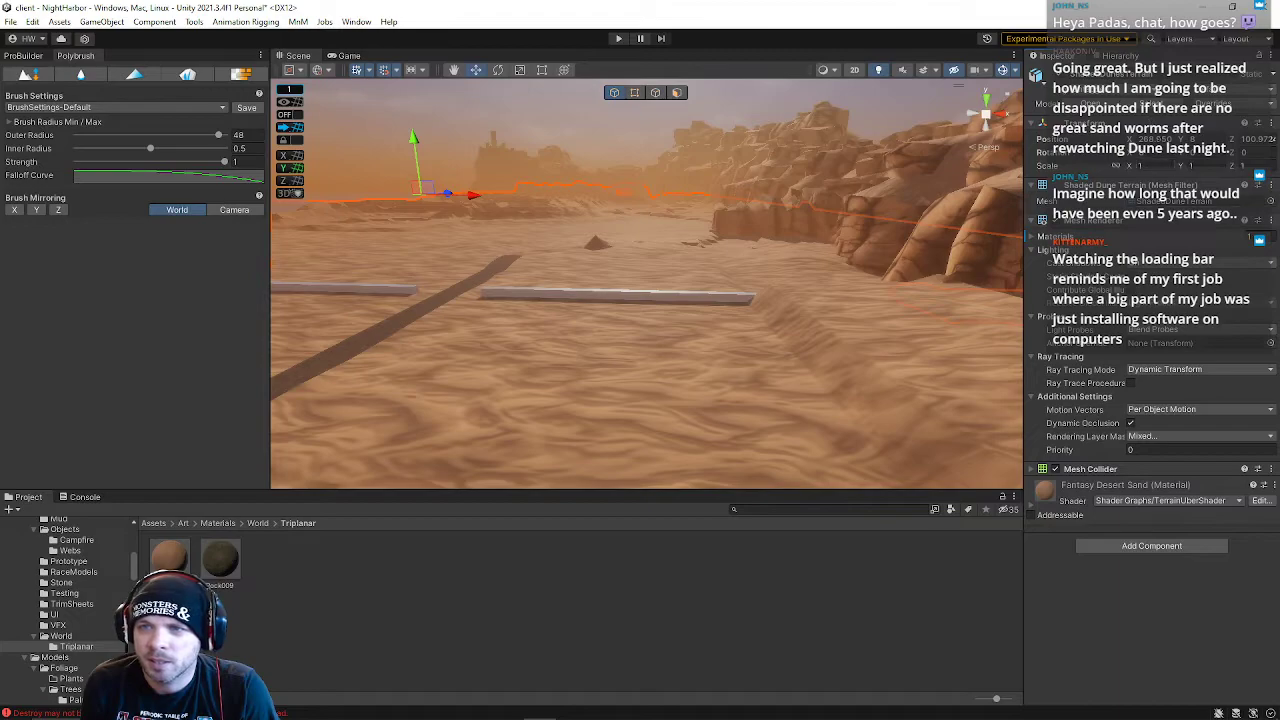
click(1209, 97)
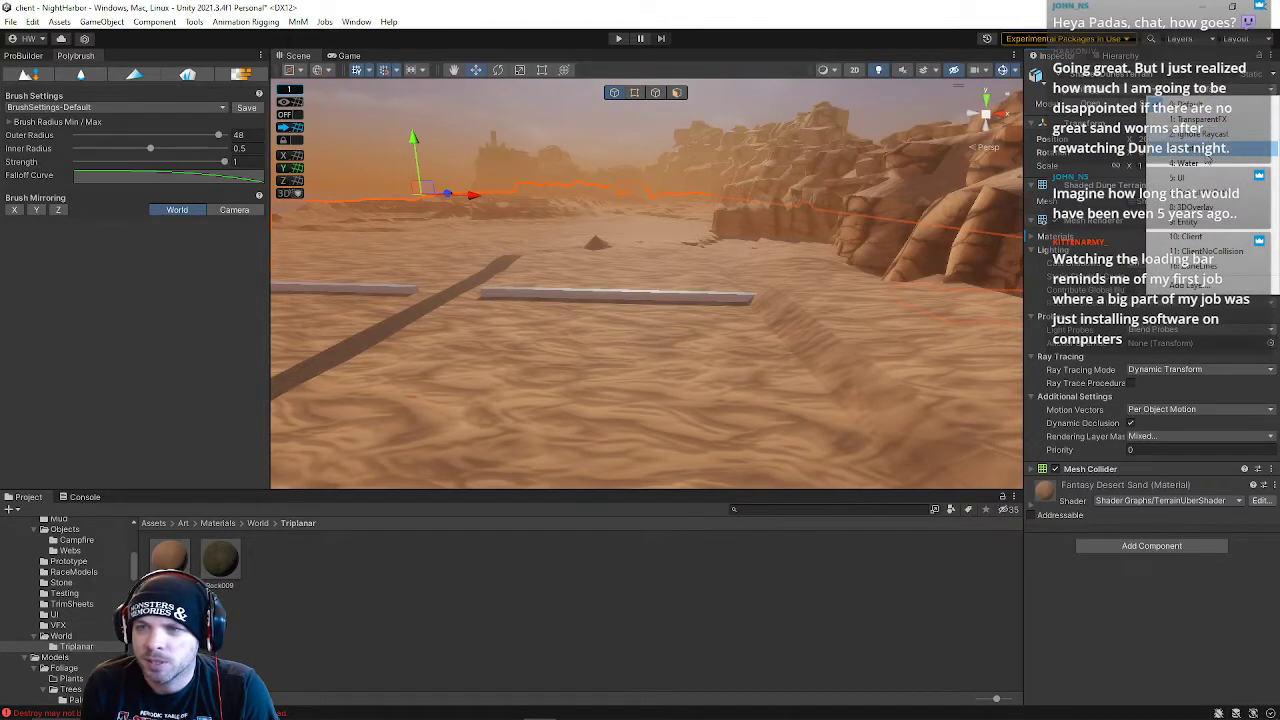
click(1217, 191)
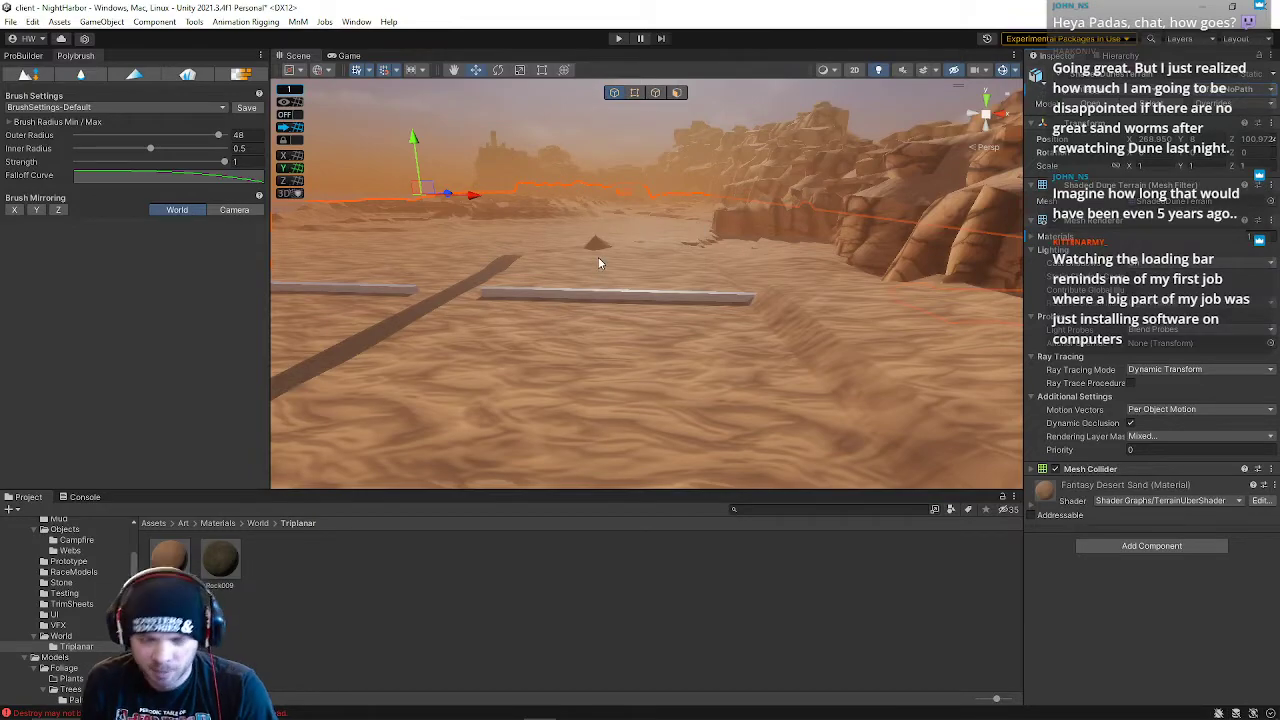
click(478, 214)
right_drag(464, 222, 224, 381)
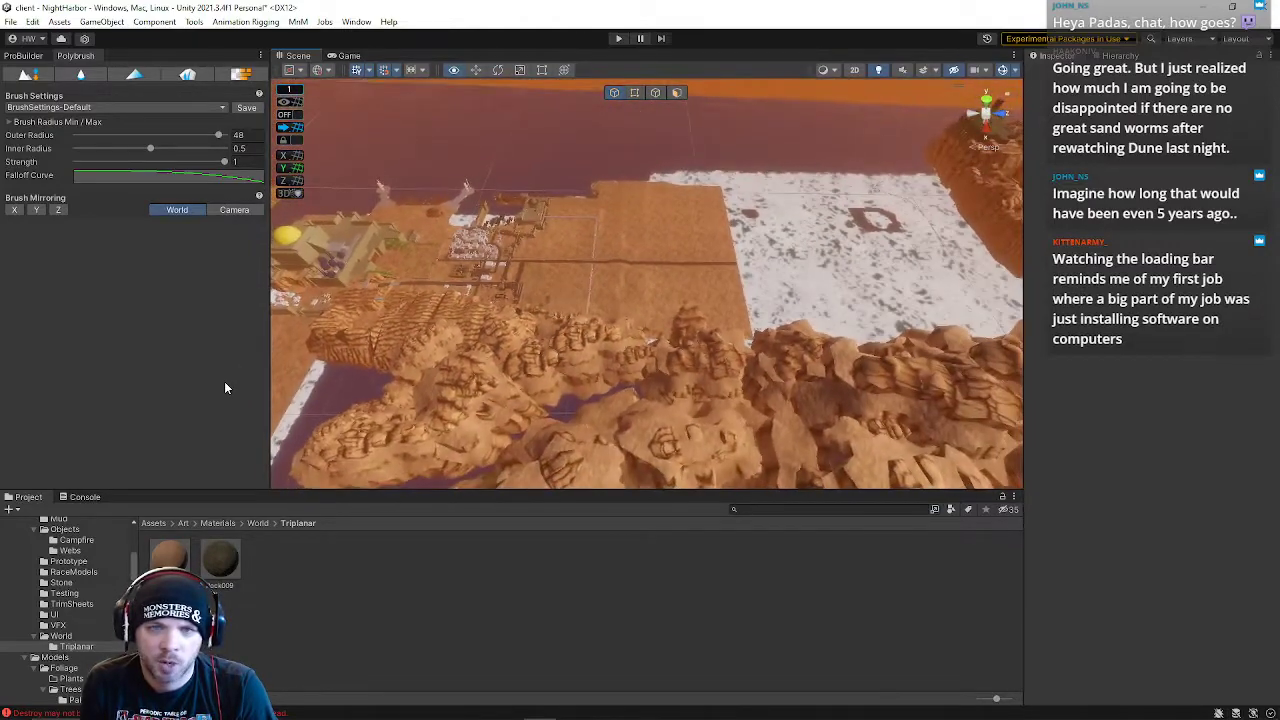
- Save the NightHarbor scene with the changes made to the terrain layers
right_drag(626, 271, 631, 274)
click(10, 21)
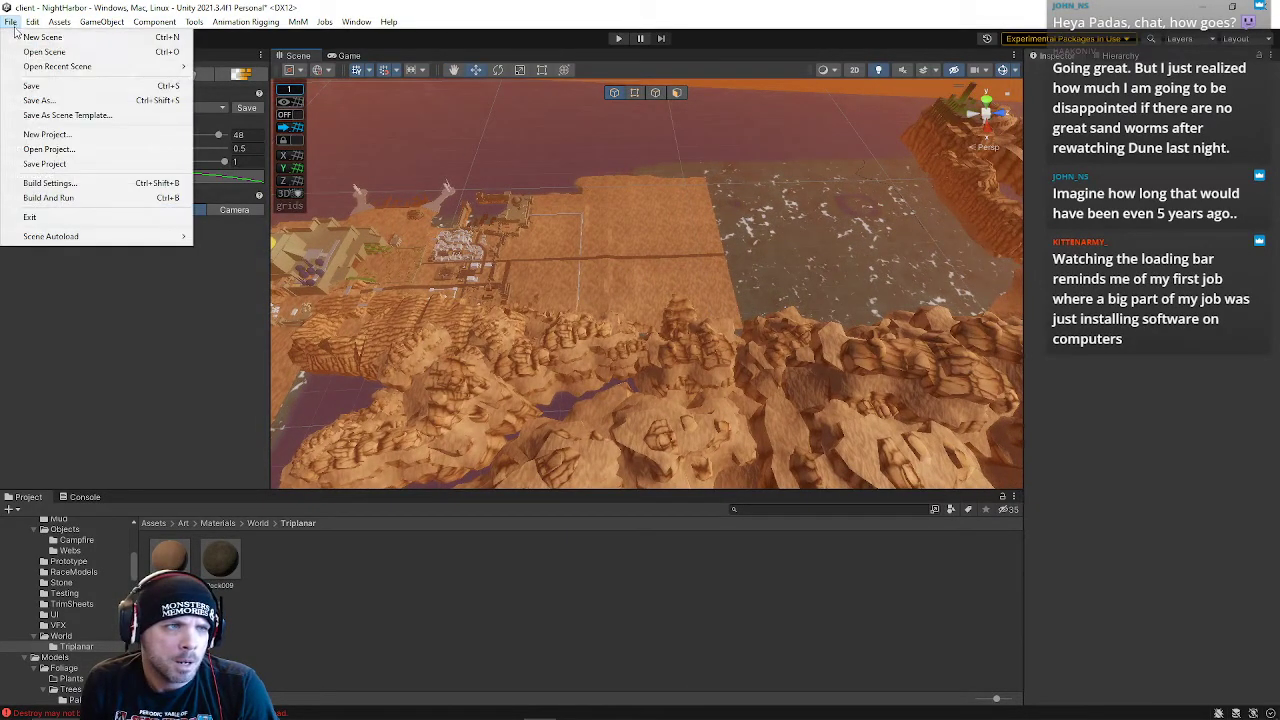
click(40, 86)
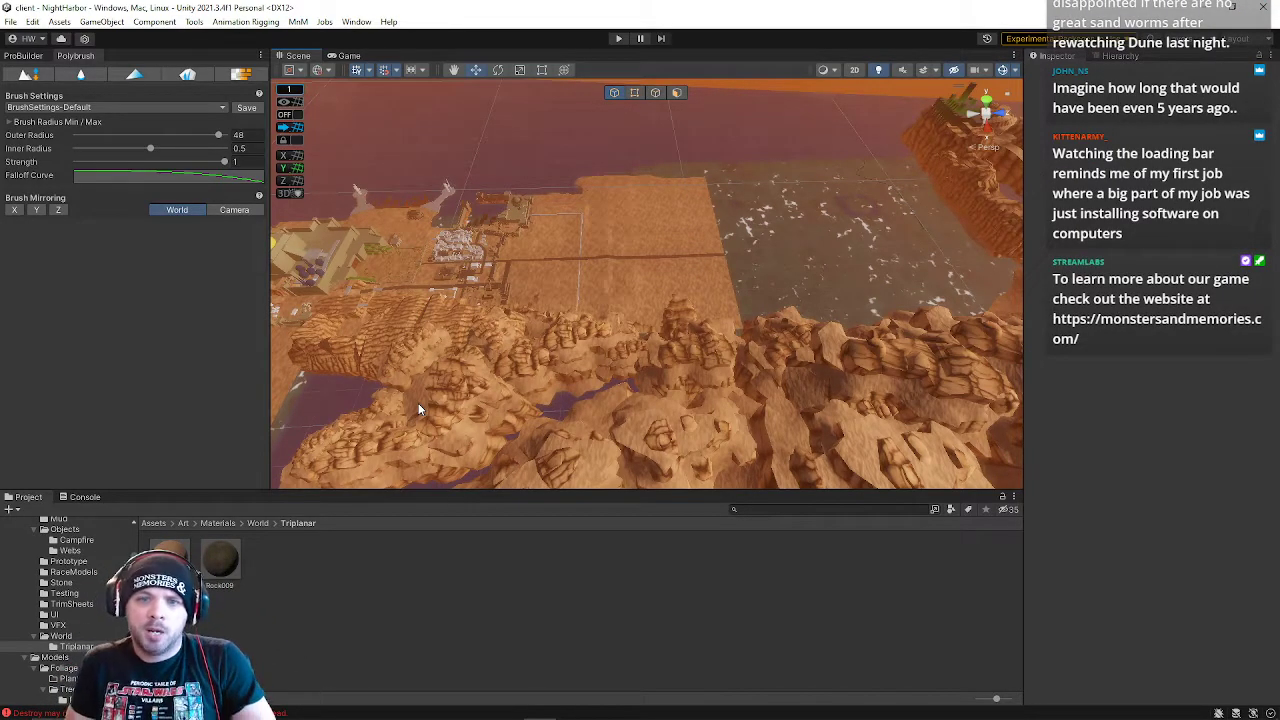
- Examine the walled town, harbor, palm orchard, road across the sand and surrounding mountains from several aerial viewpoints
right_drag(420, 403, 986, 232)
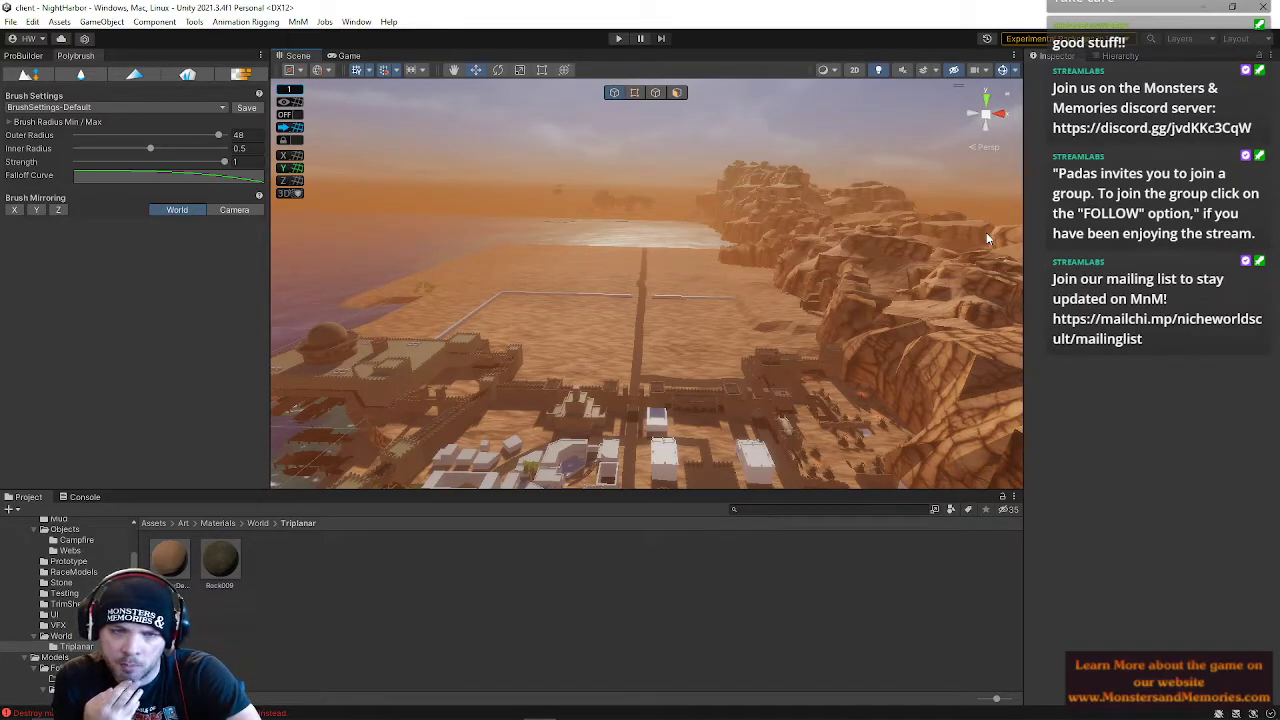
mouse_move(700, 312)
right_down()
mouse_move(465, 380)
mouse_move(465, 394)
mouse_move(771, 338)
mouse_move(603, 253)
mouse_move(860, 402)
mouse_move(643, 349)
mouse_move(740, 218)
mouse_move(785, 271)
mouse_move(676, 309)
right_up()
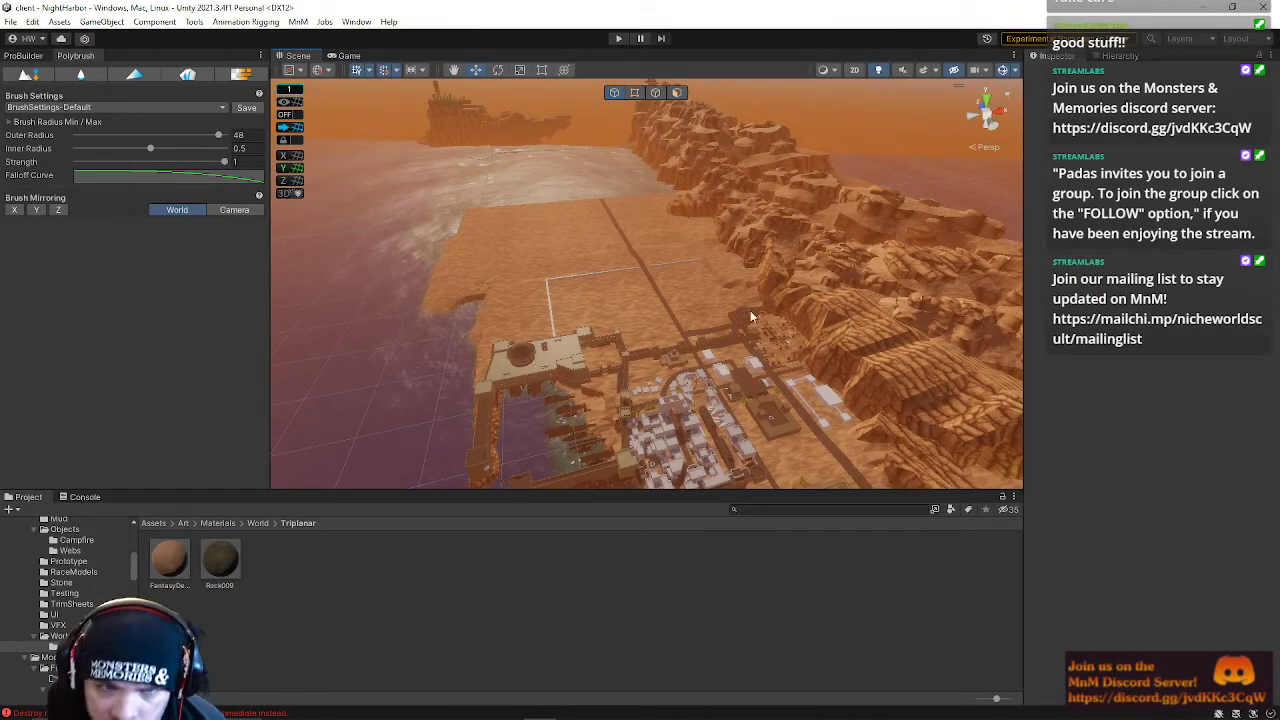
right_drag(815, 365, 876, 450)
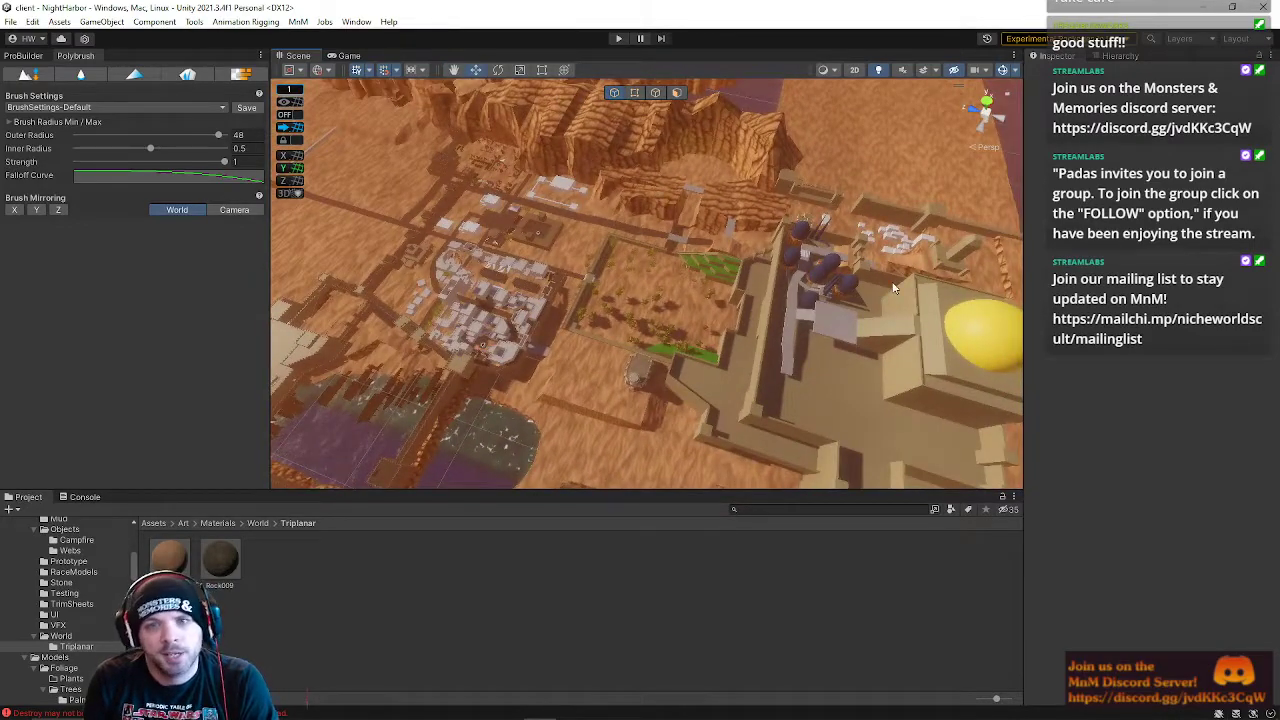
right_drag(704, 295, 645, 295)
right_drag(593, 202, 380, 147)
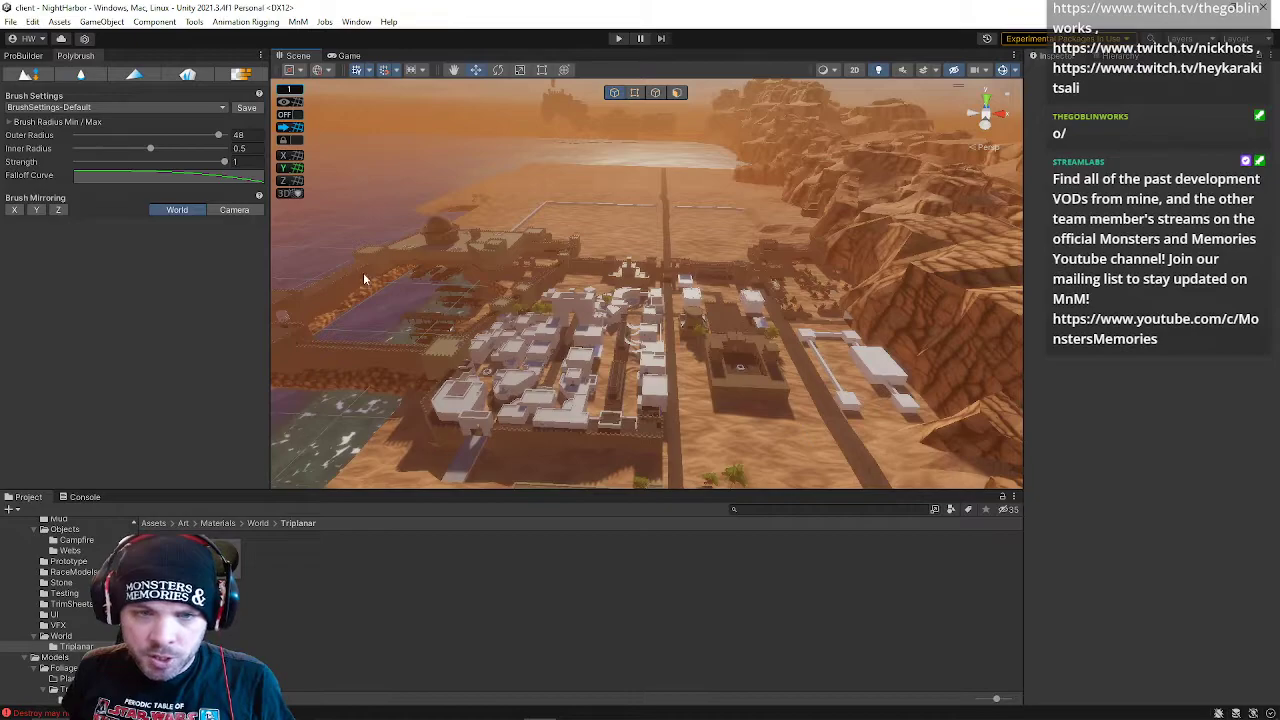
right_drag(531, 271, 697, 218)
right_drag(502, 248, 672, 249)
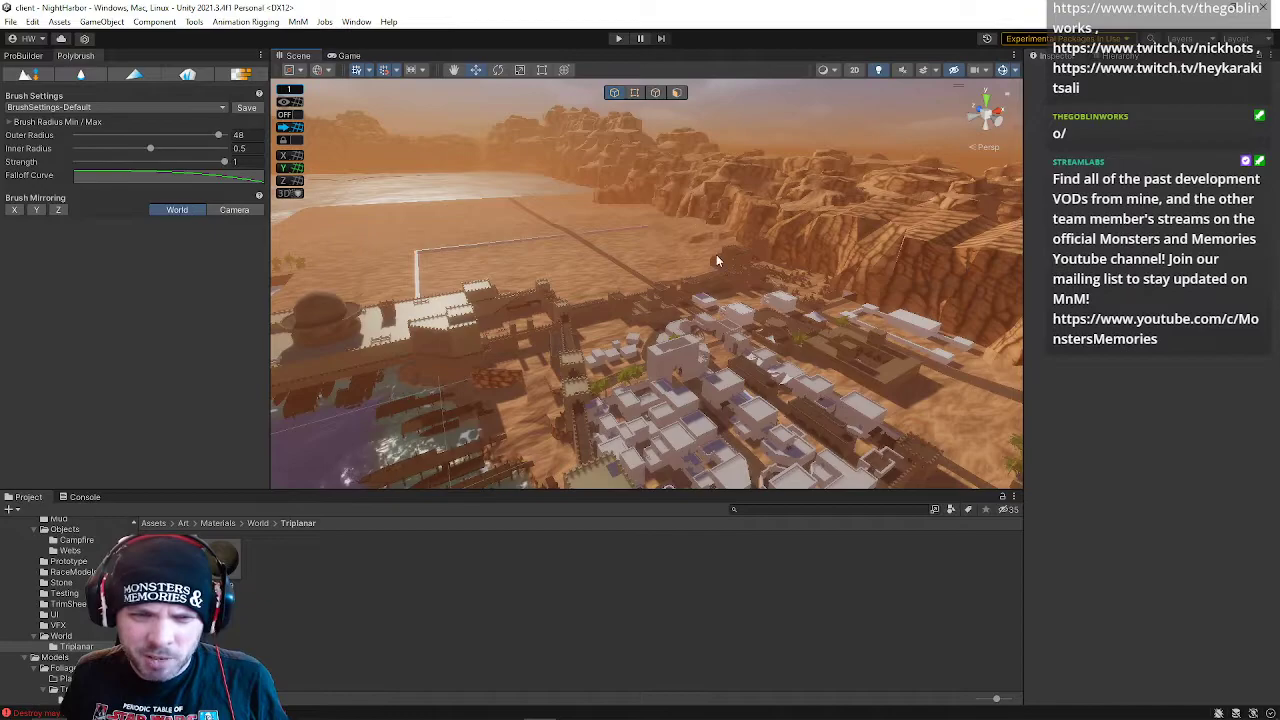
right_drag(629, 258, 873, 293)
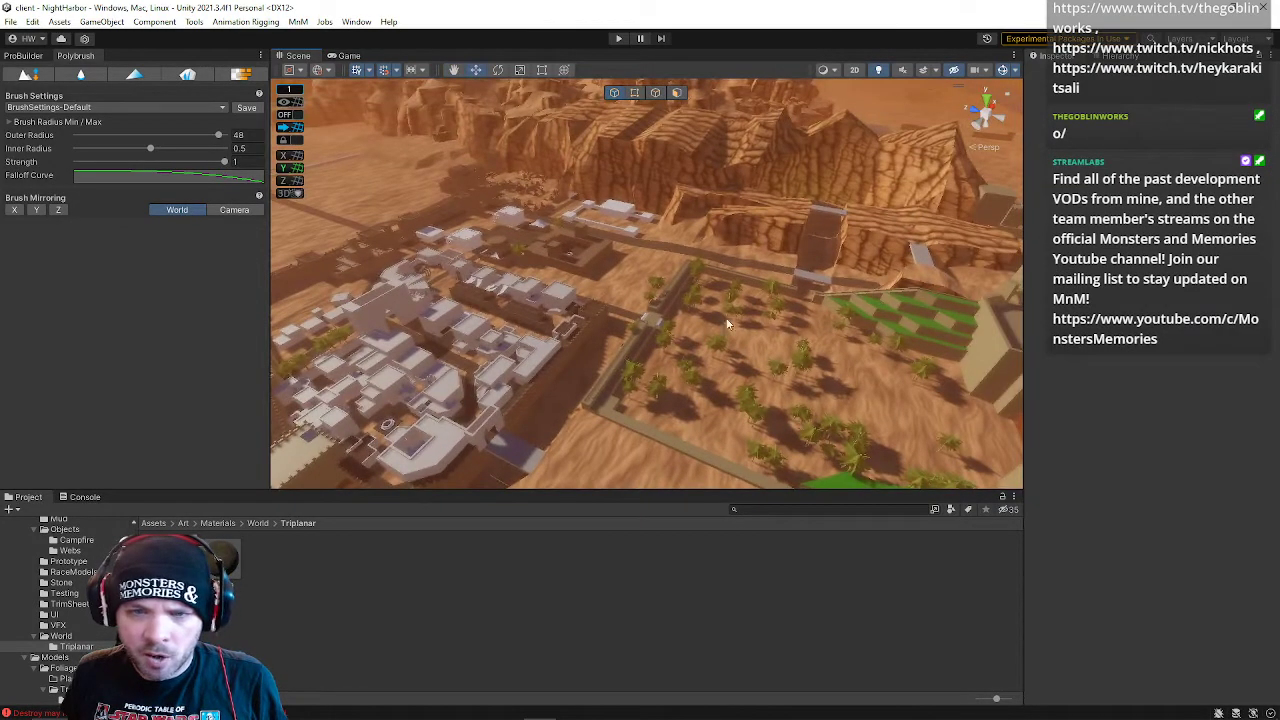
right_drag(729, 324, 676, 258)
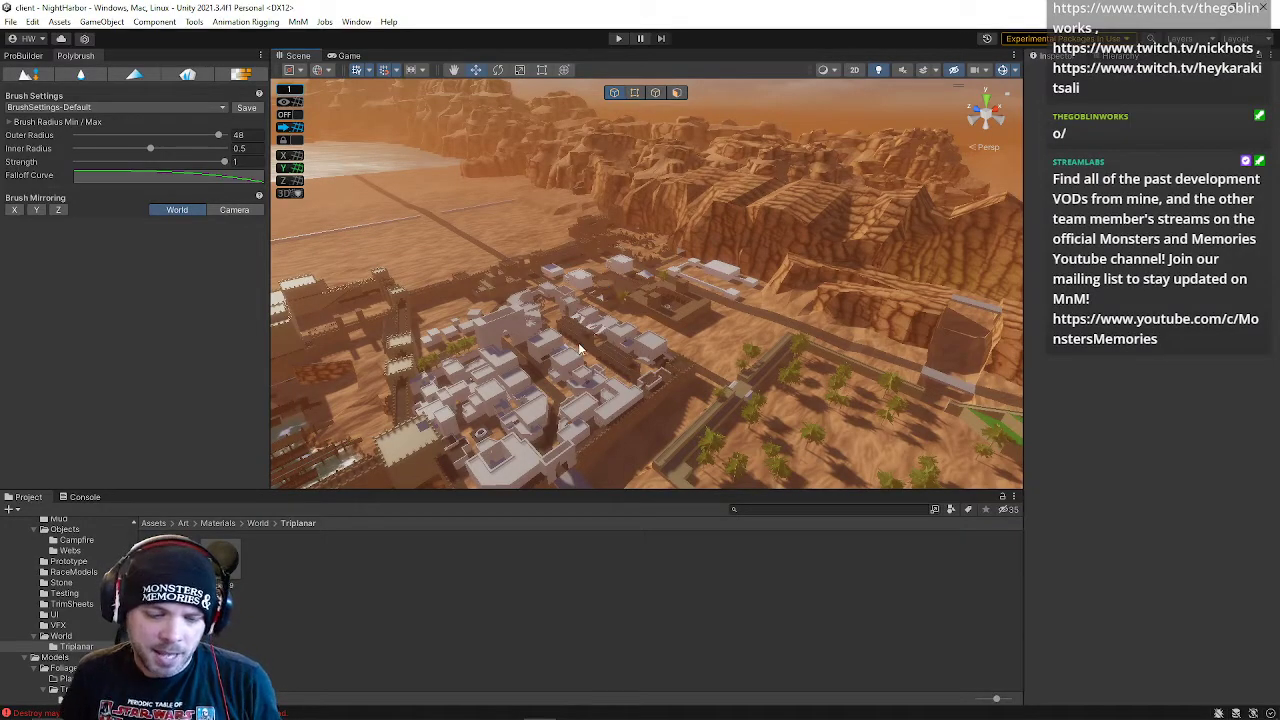
right_drag(517, 392, 559, 295)
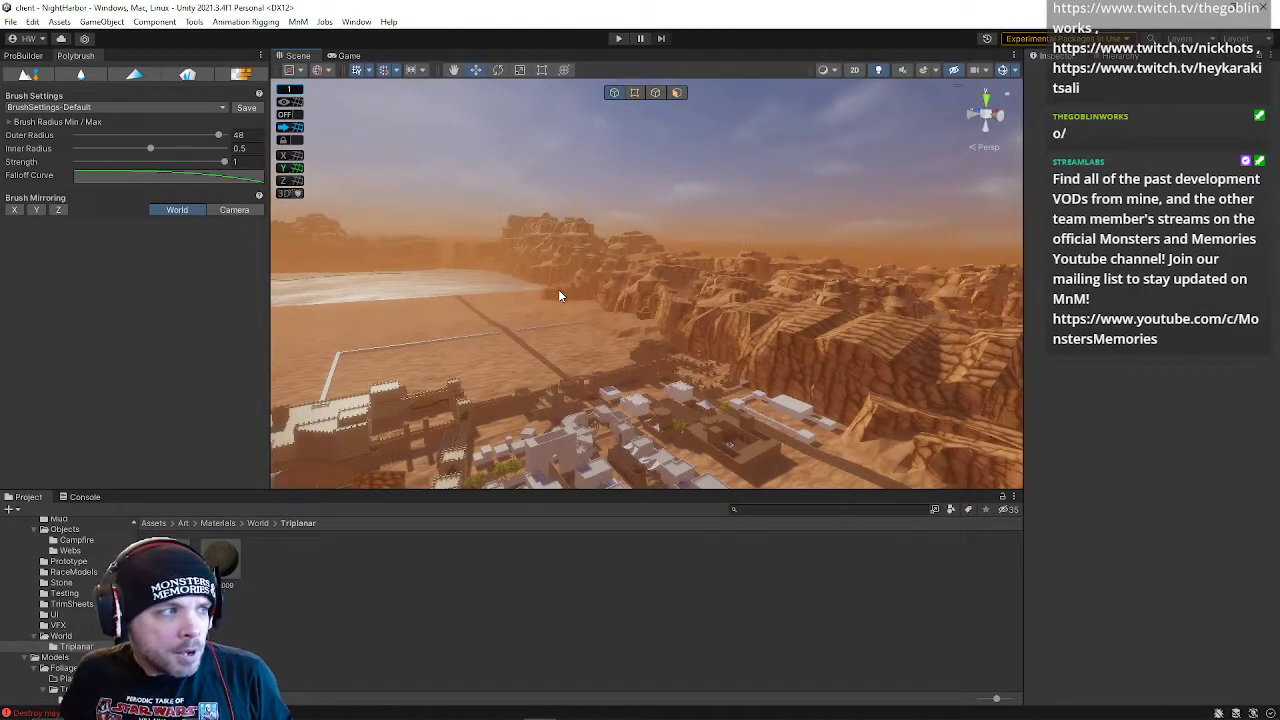